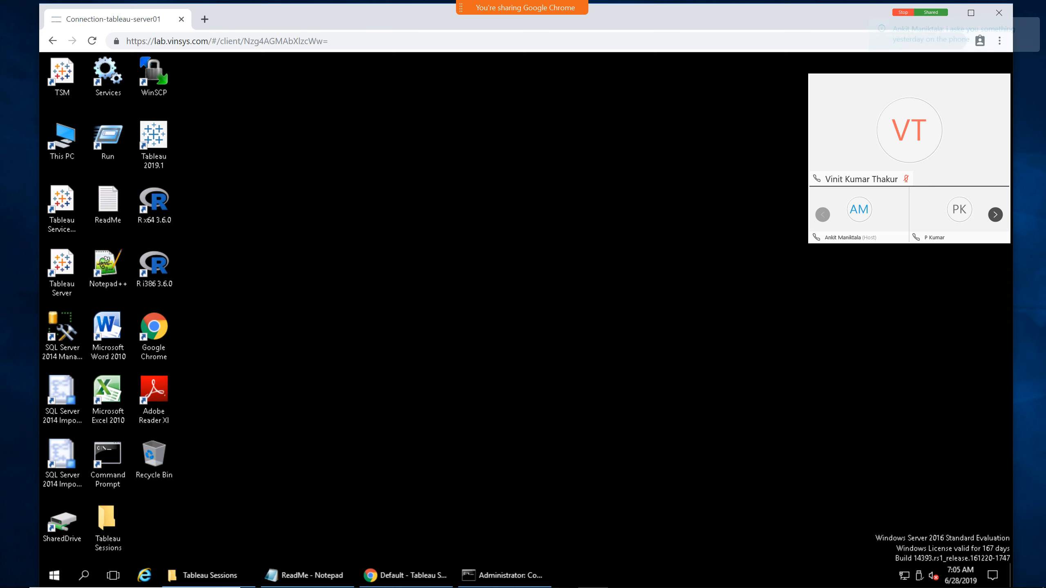
# Step: Close the Command Prompt and Chrome windows on the remote desktop
pyautogui.click(826, 89)
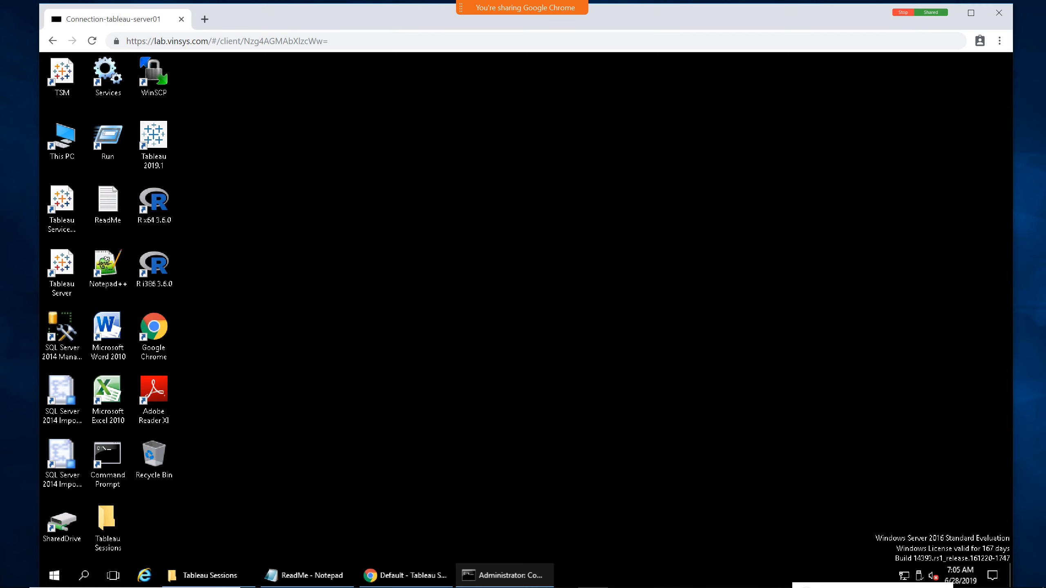
pyautogui.rightClick(505, 575)
pyautogui.click(474, 549)
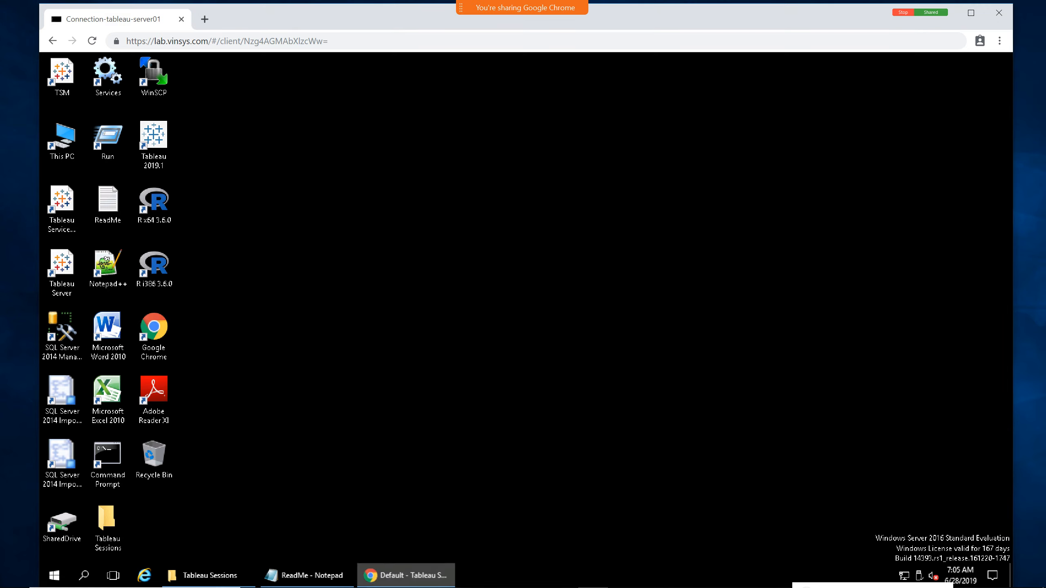
pyautogui.rightClick(406, 575)
pyautogui.click(374, 549)
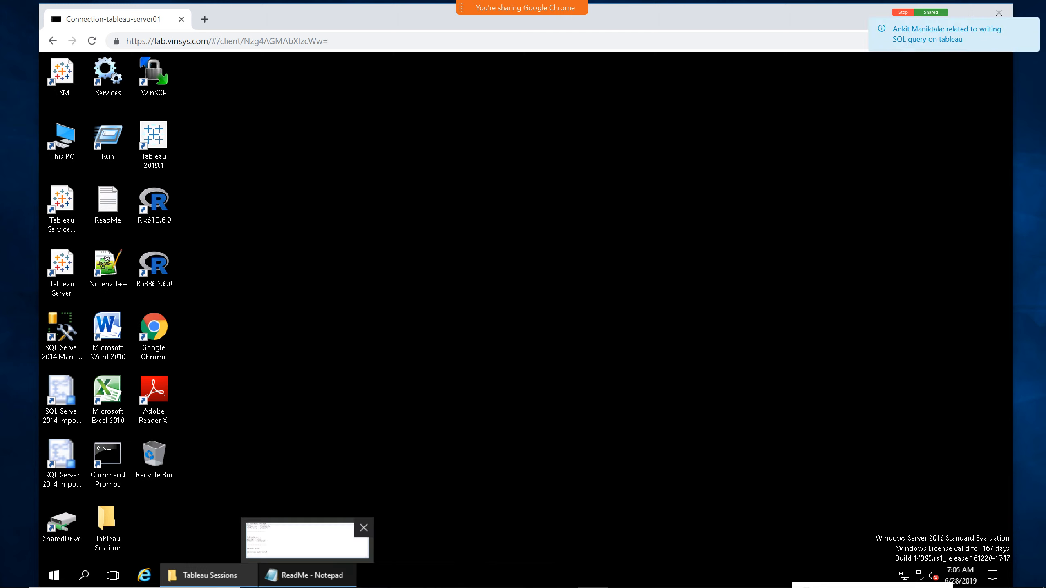
# Step: Open the recent Address document in Notepad and maximize the remote session window
pyautogui.rightClick(306, 575)
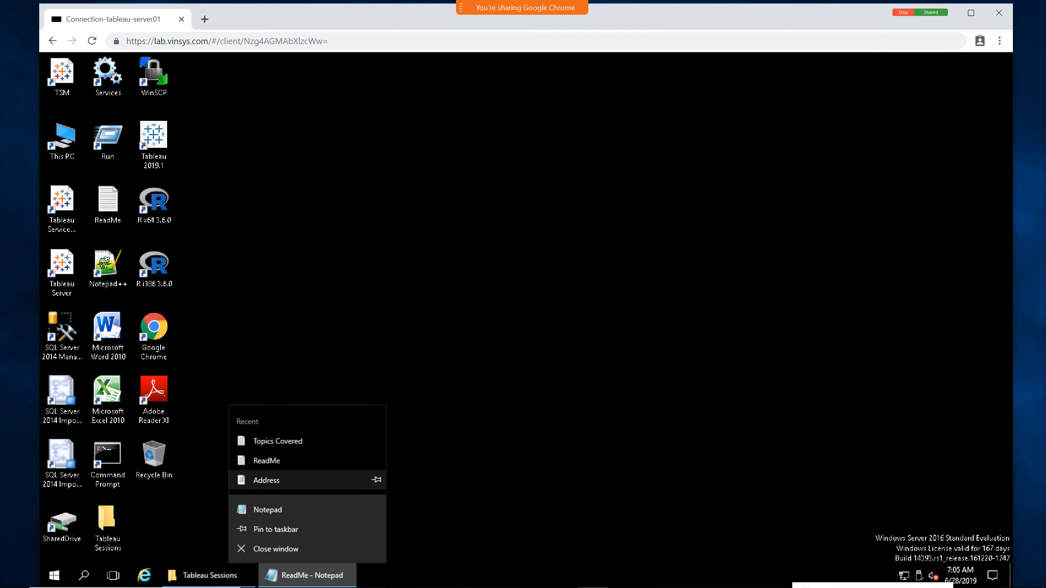
pyautogui.click(303, 479)
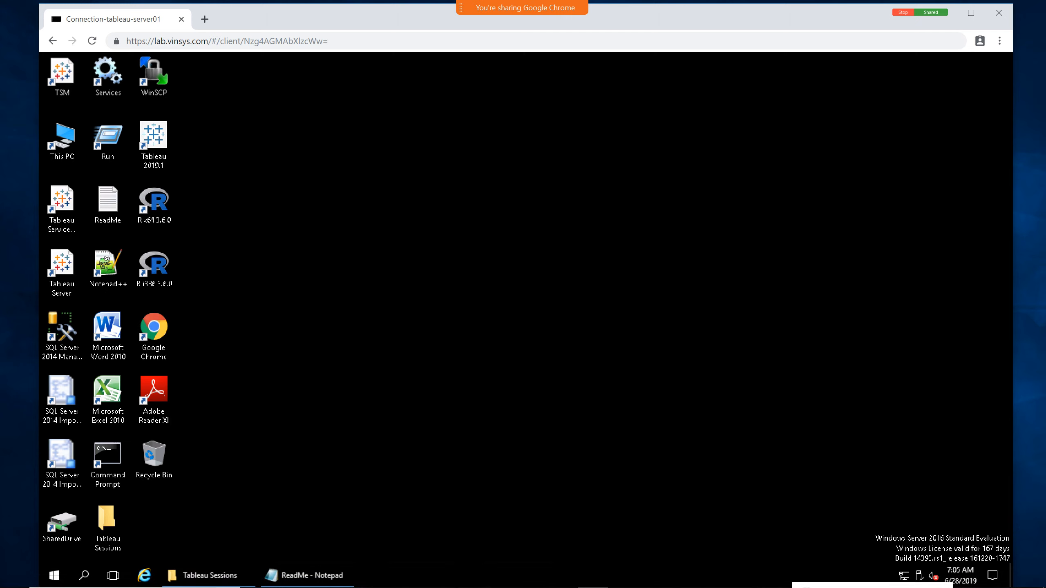
pyautogui.click(971, 13)
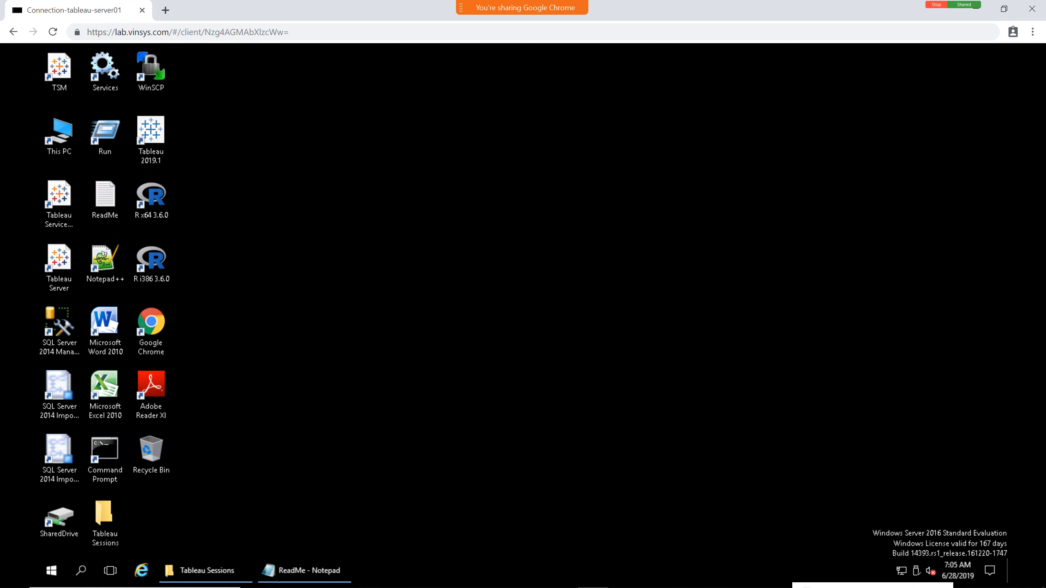
# Step: Launch Tableau 2019.1 from the desktop
pyautogui.rightClick(499, 301)
pyautogui.click(522, 339)
pyautogui.click(151, 138)
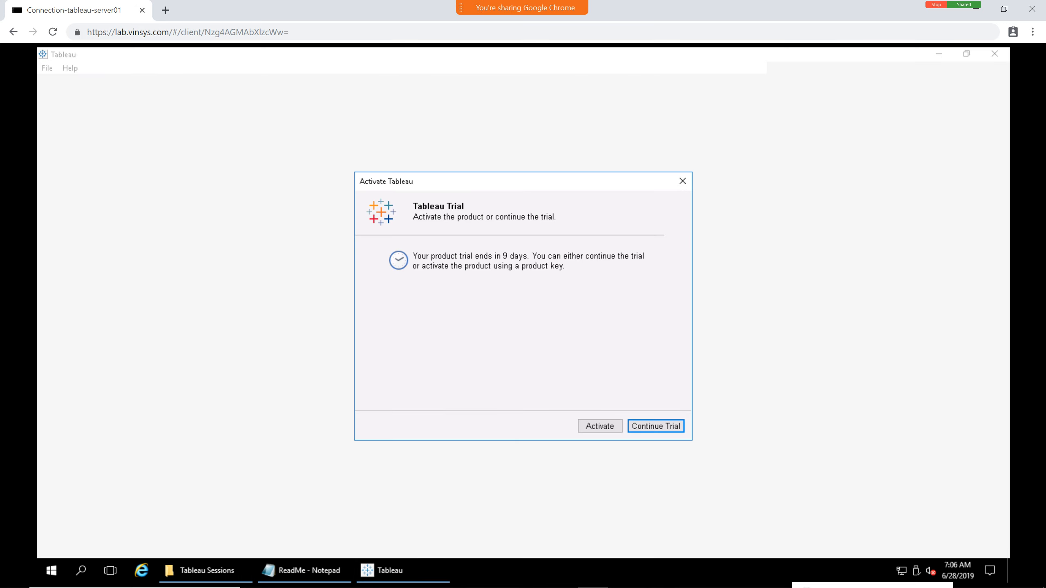
# Step: Continue the Tableau trial and dismiss the file recovery dialog
pyautogui.press('Return')
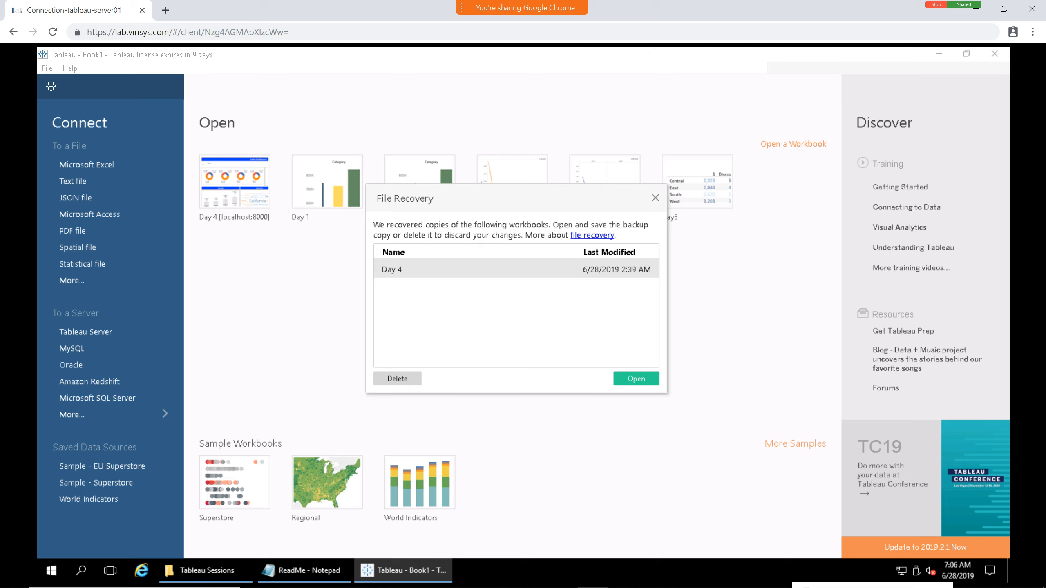
pyautogui.press('Escape')
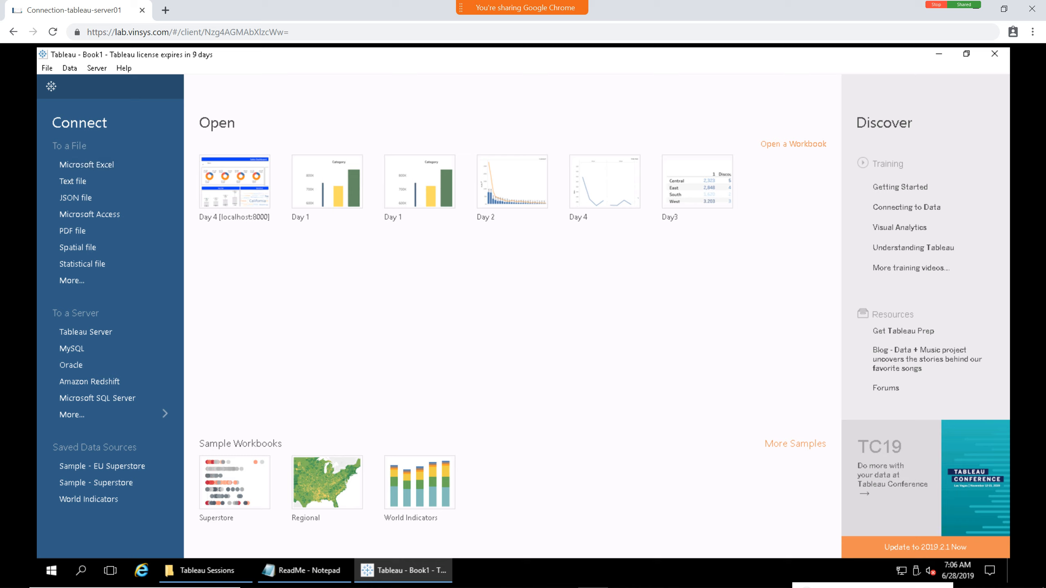
# Step: Connect to Microsoft SQL Server WIN-GEUTI16CMVB using Windows Authentication
pyautogui.click(98, 398)
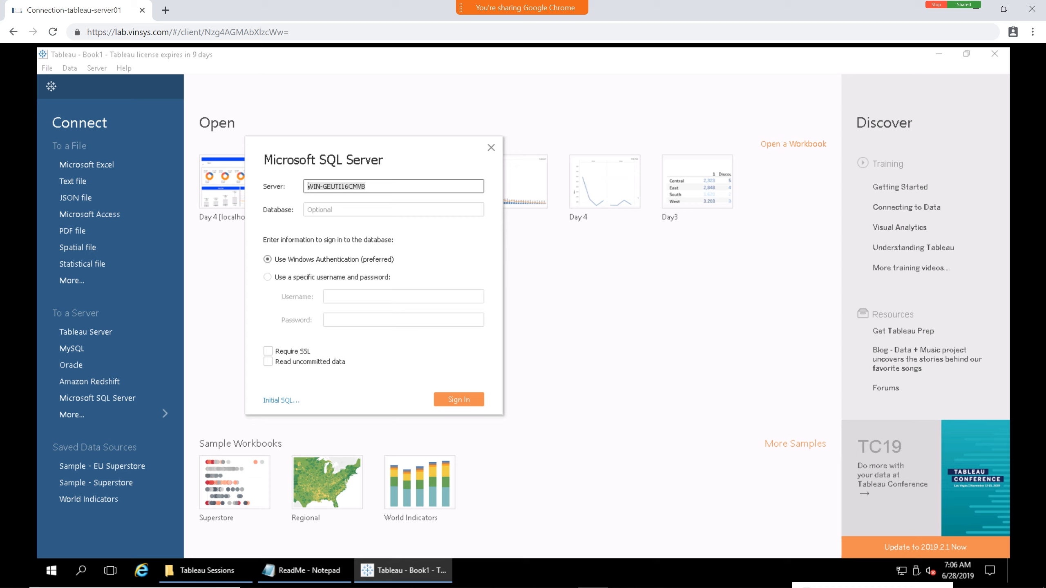
pyautogui.click(371, 209)
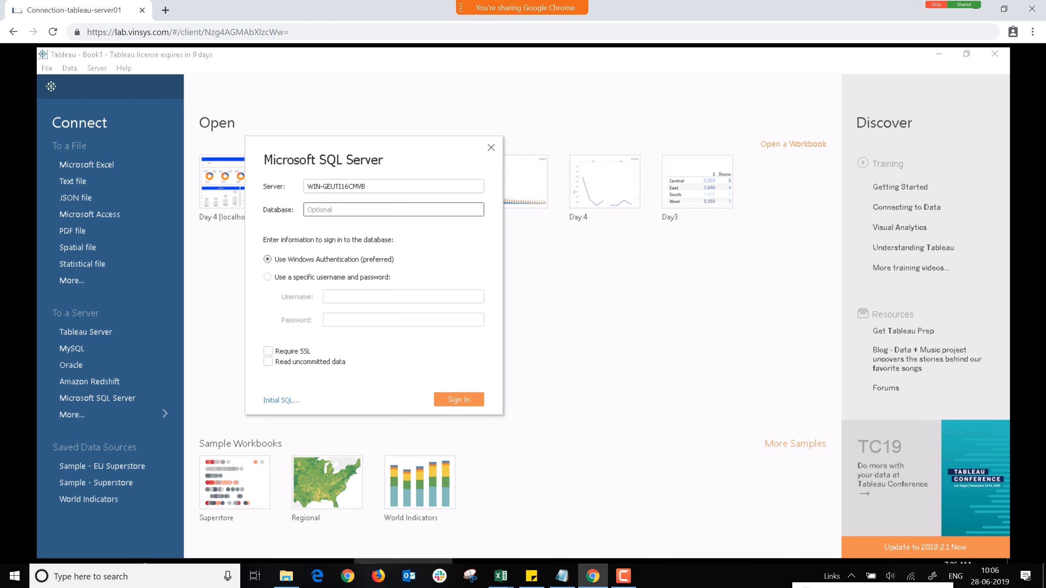
pyautogui.moveTo(624, 576)
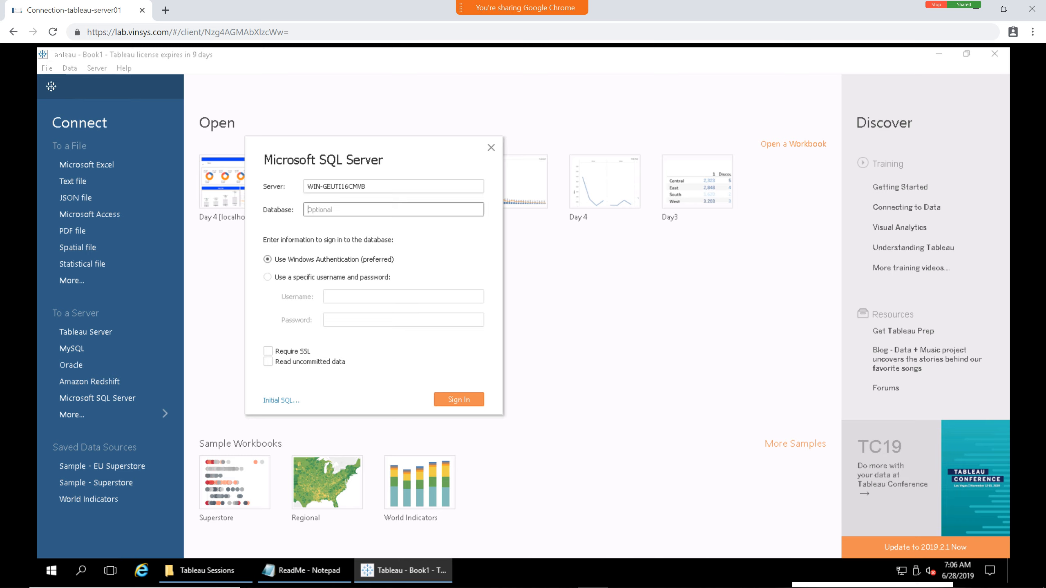
pyautogui.press('Return')
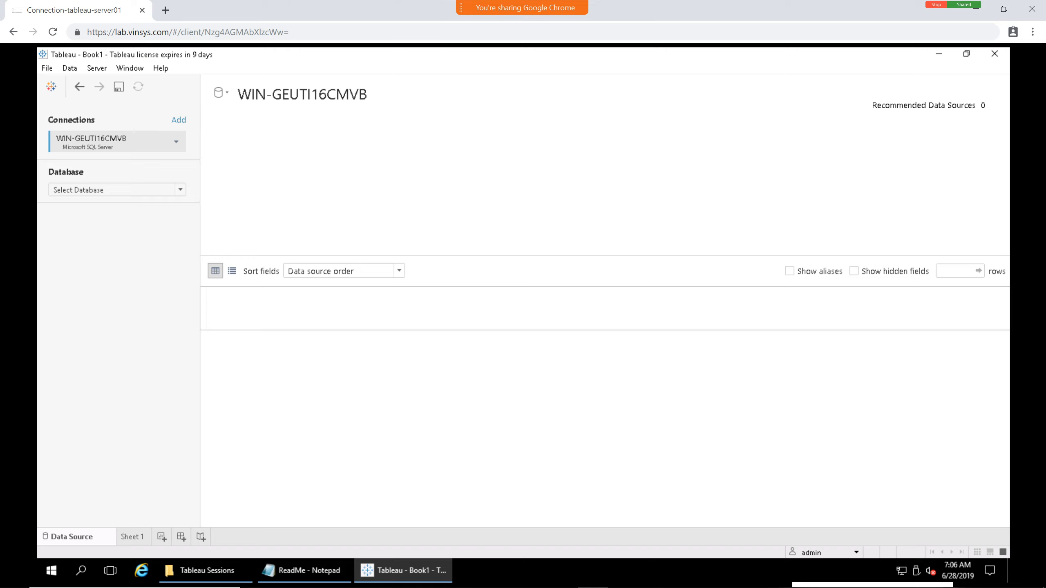
pyautogui.click(302, 94)
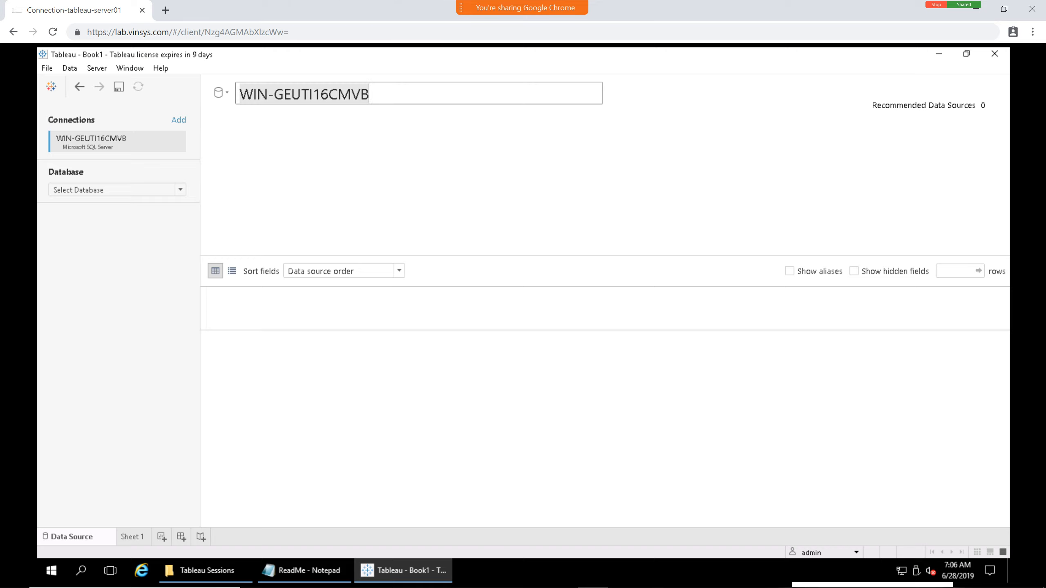
pyautogui.press('Return')
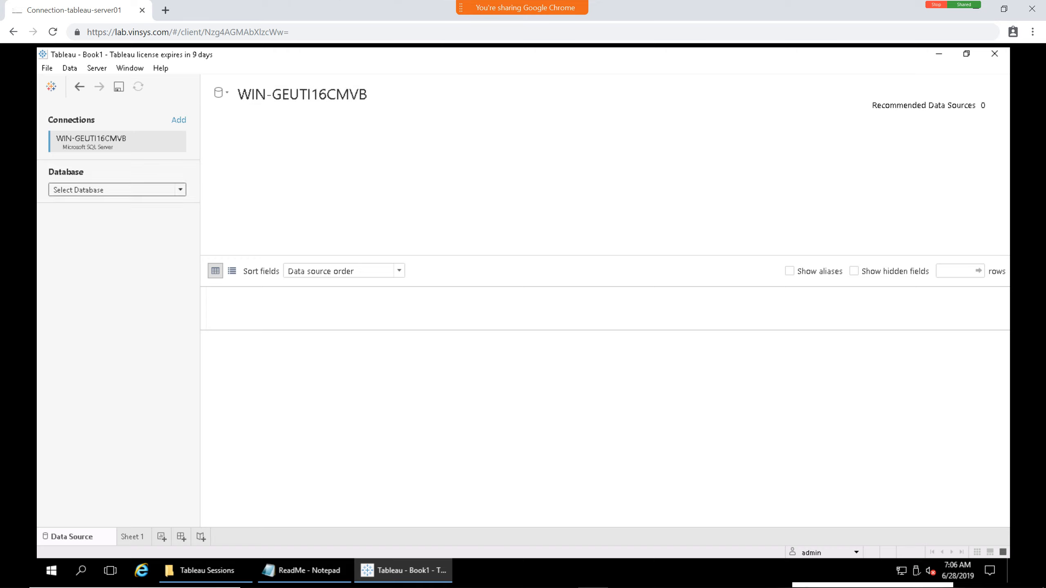
pyautogui.click(117, 190)
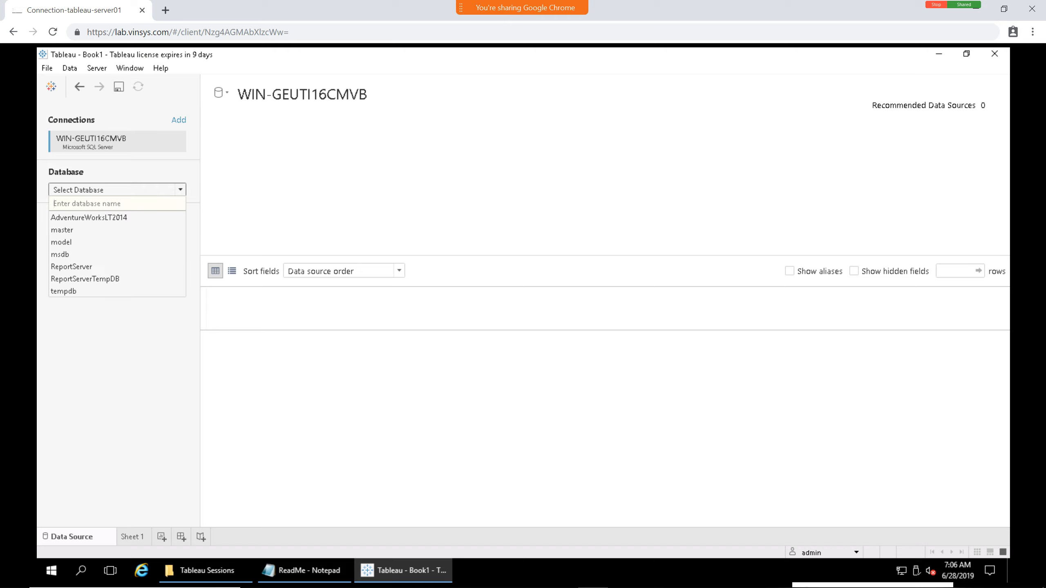
pyautogui.press('Escape')
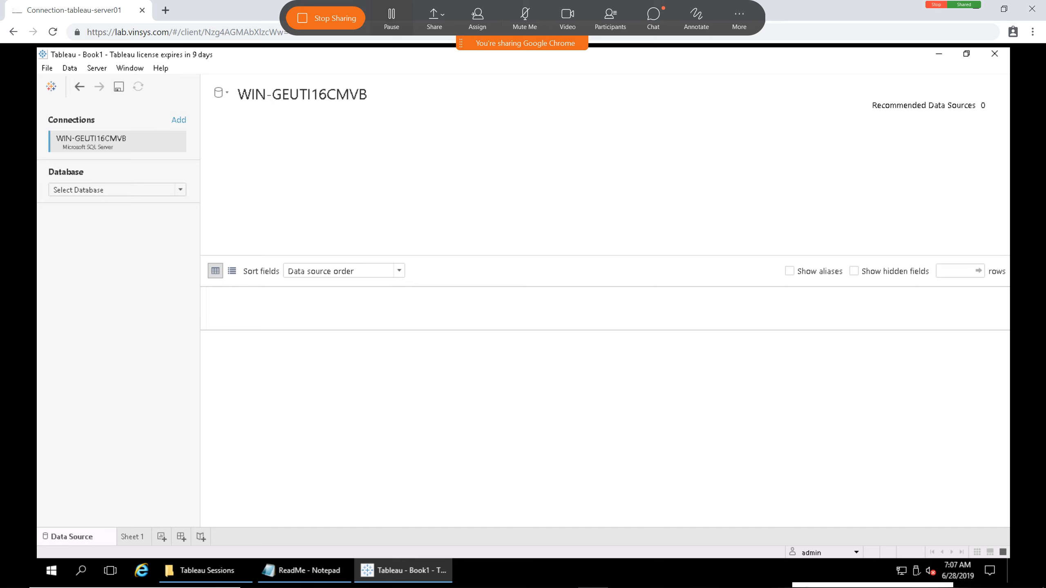
pyautogui.hotkey('alt', 't')
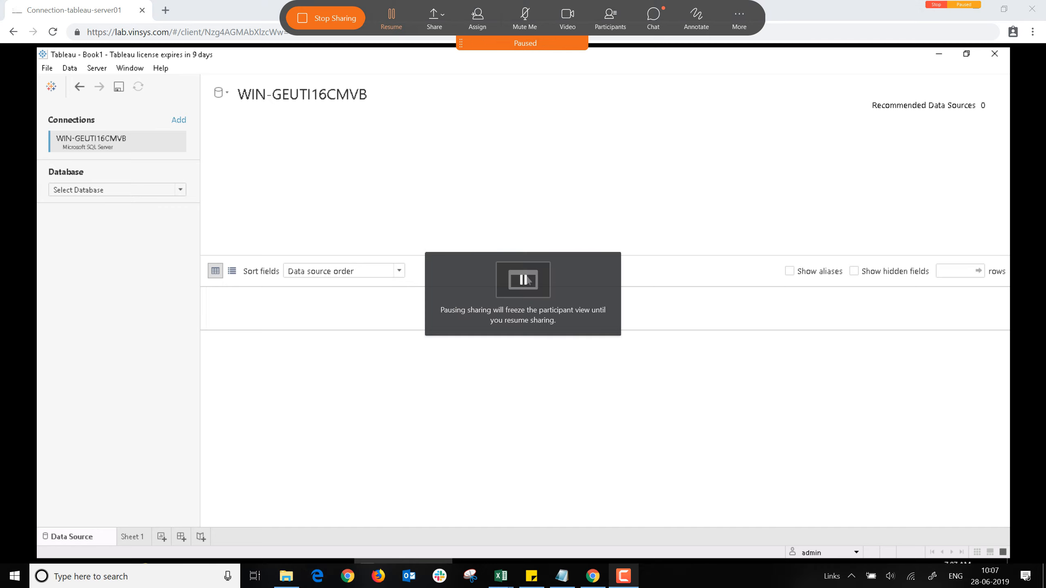
pyautogui.click(623, 577)
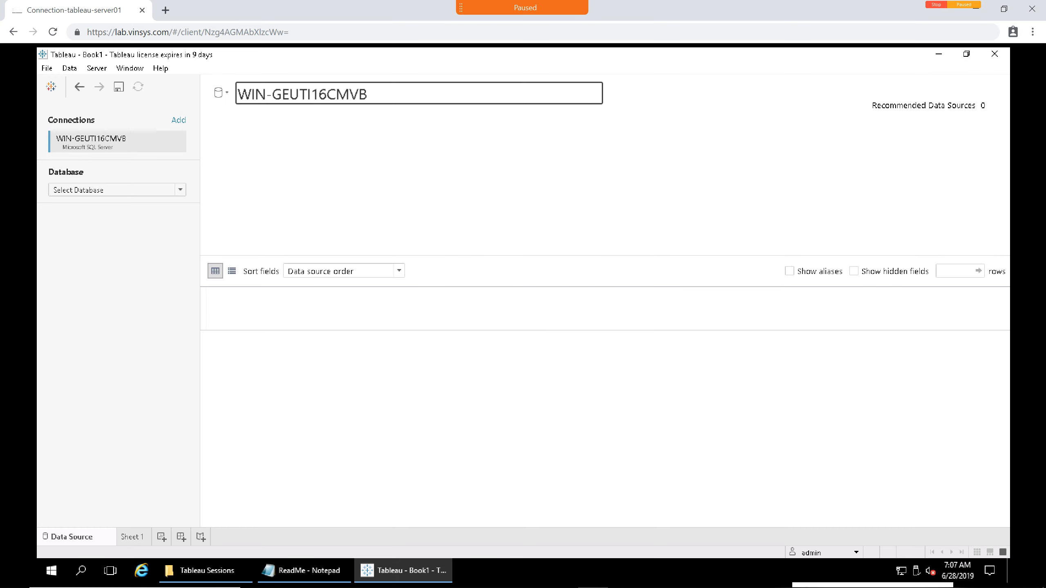
pyautogui.hotkey('alt', 't')
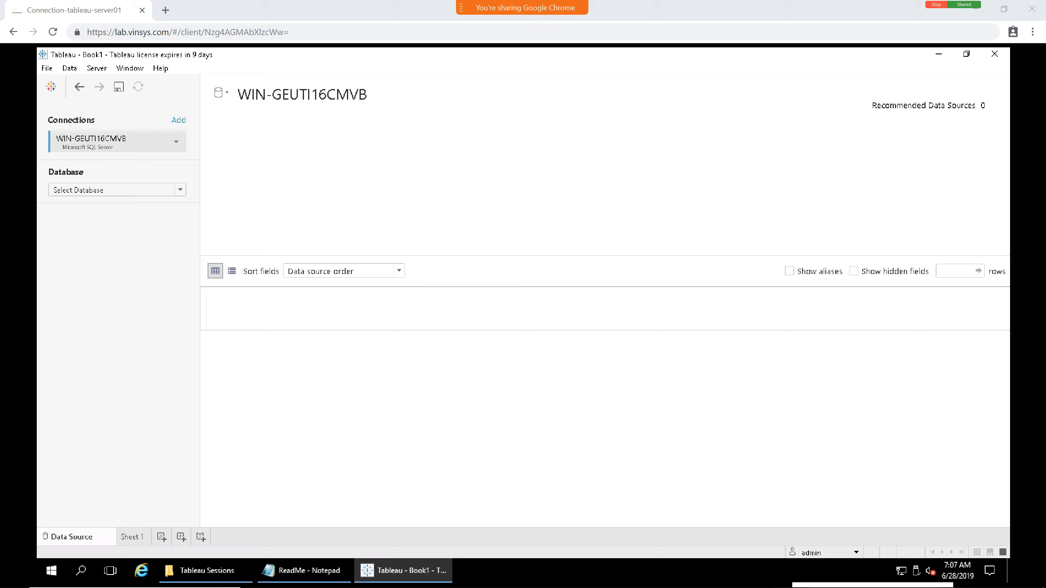
# Step: Select the AdventureWorksLT2014 database for the connection
pyautogui.click(117, 190)
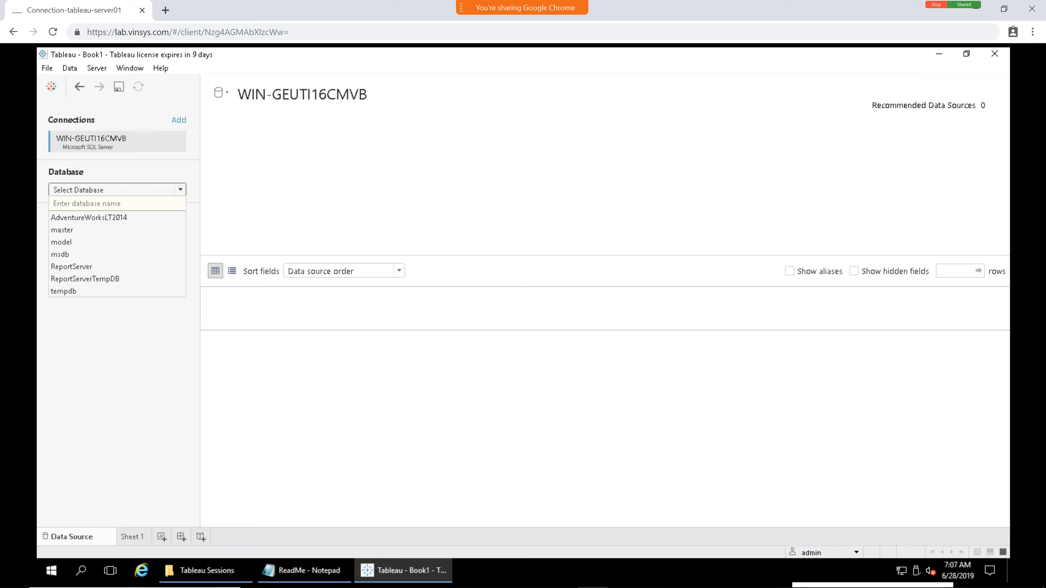
pyautogui.click(88, 217)
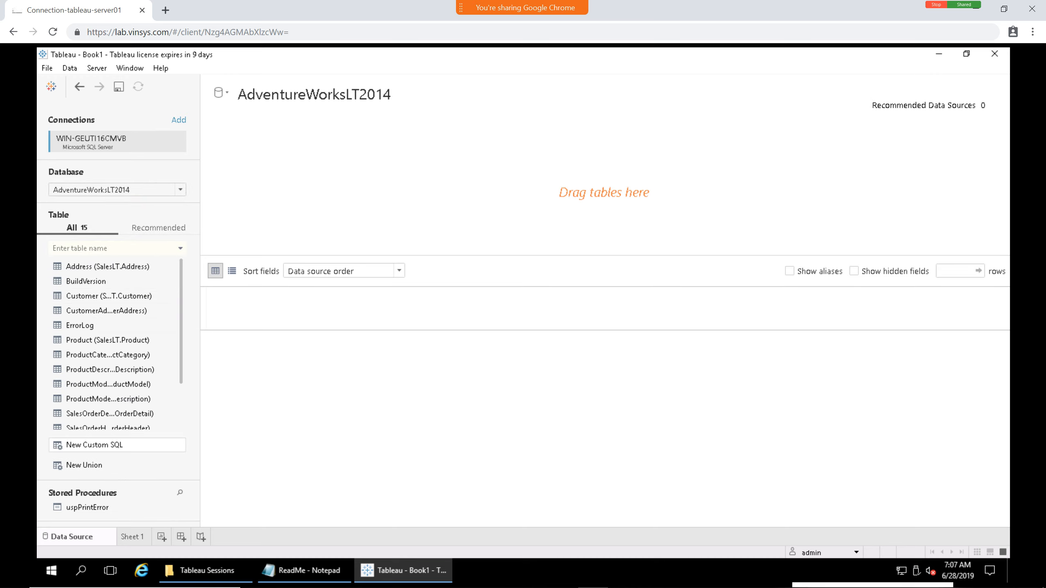
# Step: Add the Address table to the canvas and update the data preview
pyautogui.moveTo(107, 266); pyautogui.dragTo(604, 192)
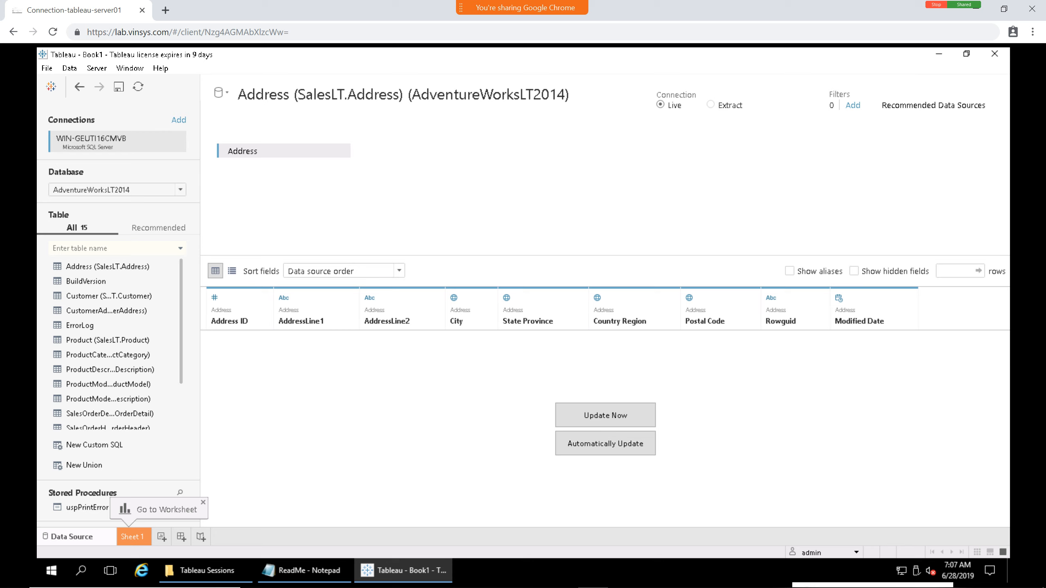
pyautogui.click(606, 415)
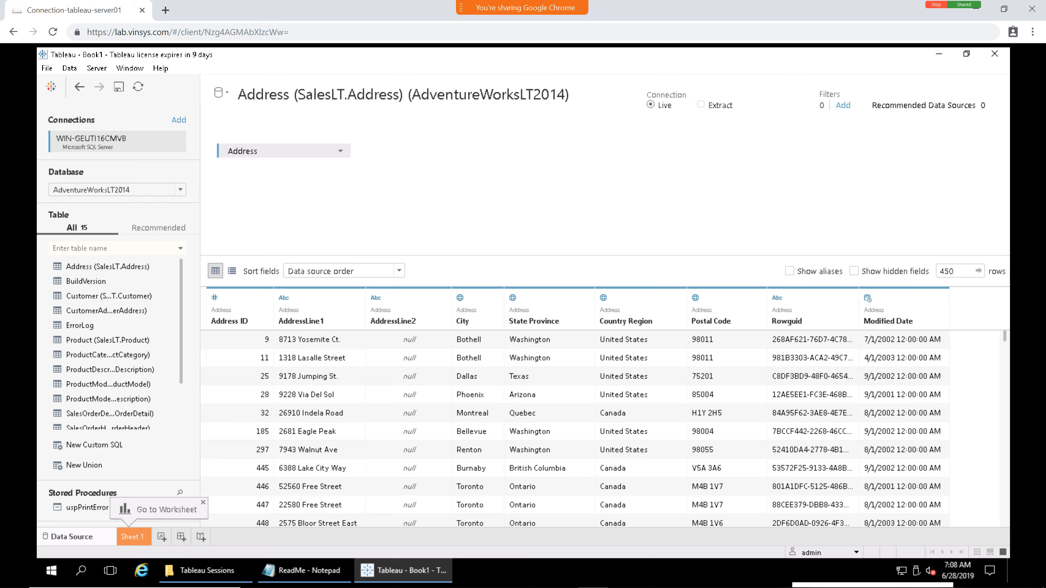
# Step: Remove the Address table from the canvas
pyautogui.click(341, 150)
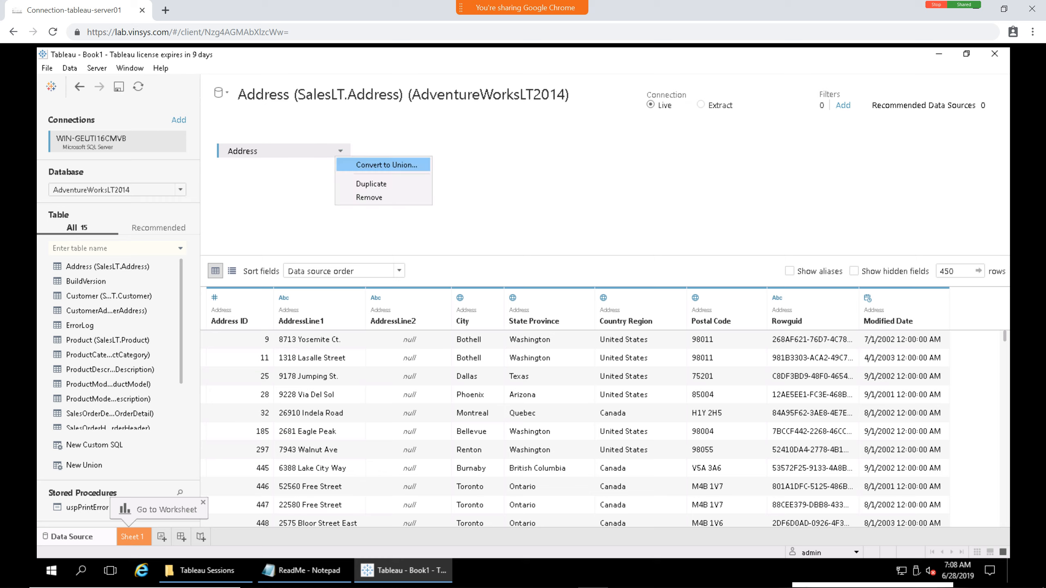
pyautogui.press('Escape')
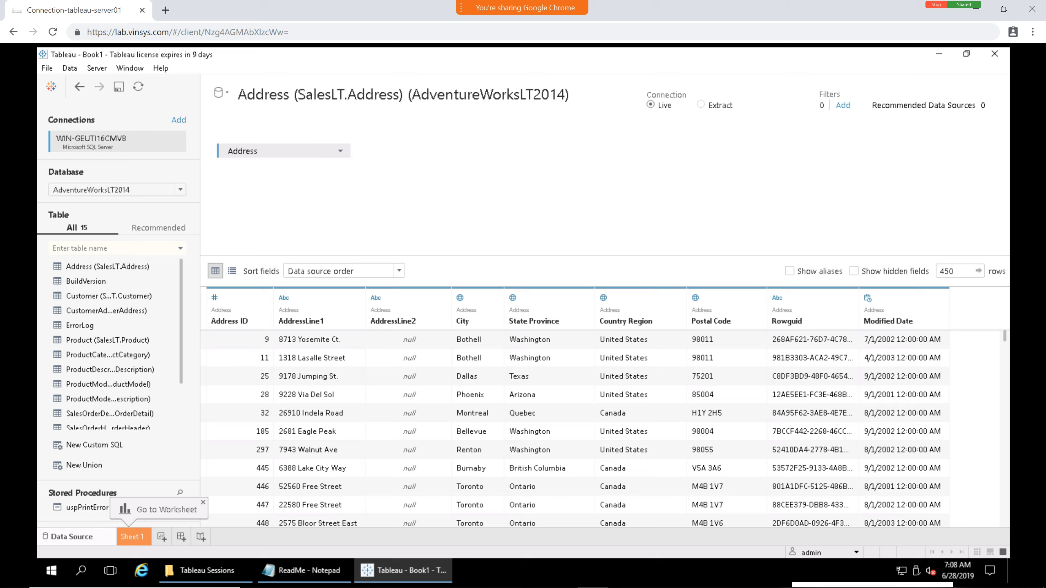
pyautogui.click(340, 150)
pyautogui.click(354, 197)
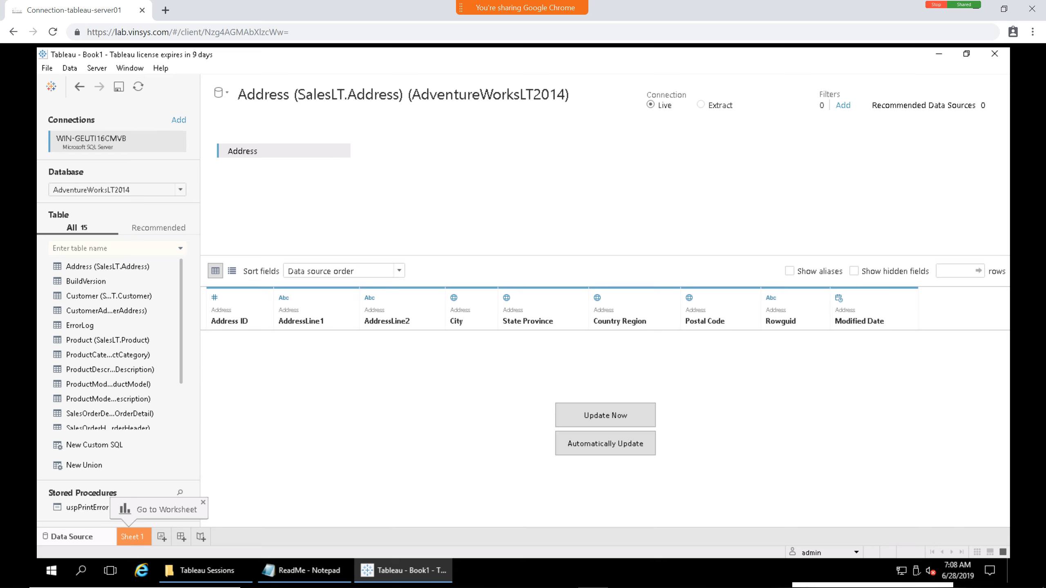
pyautogui.doubleClick(95, 445)
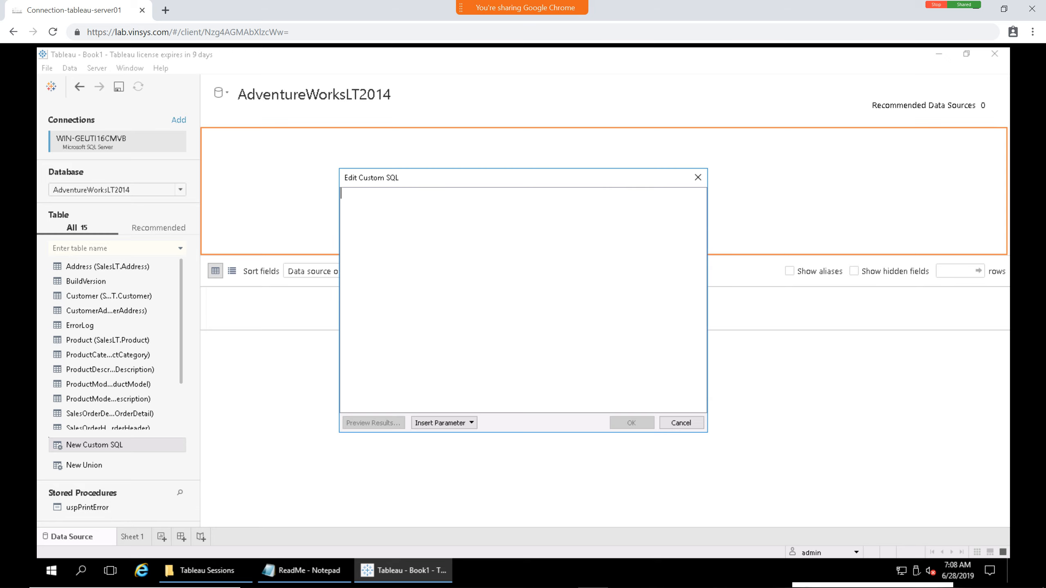
pyautogui.write('Sele')
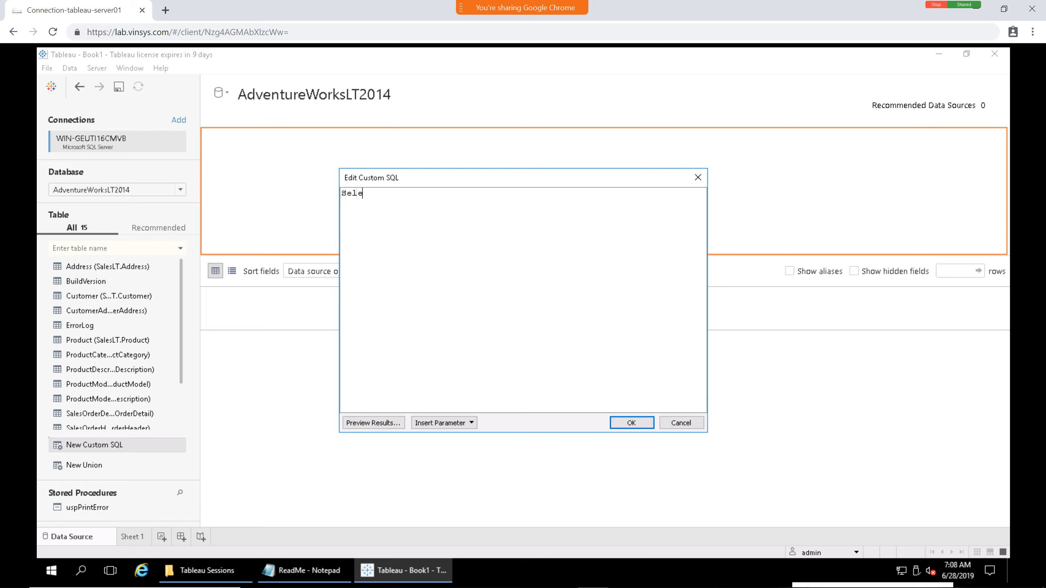
pyautogui.write('ct * from Erro')
pyautogui.click(698, 178)
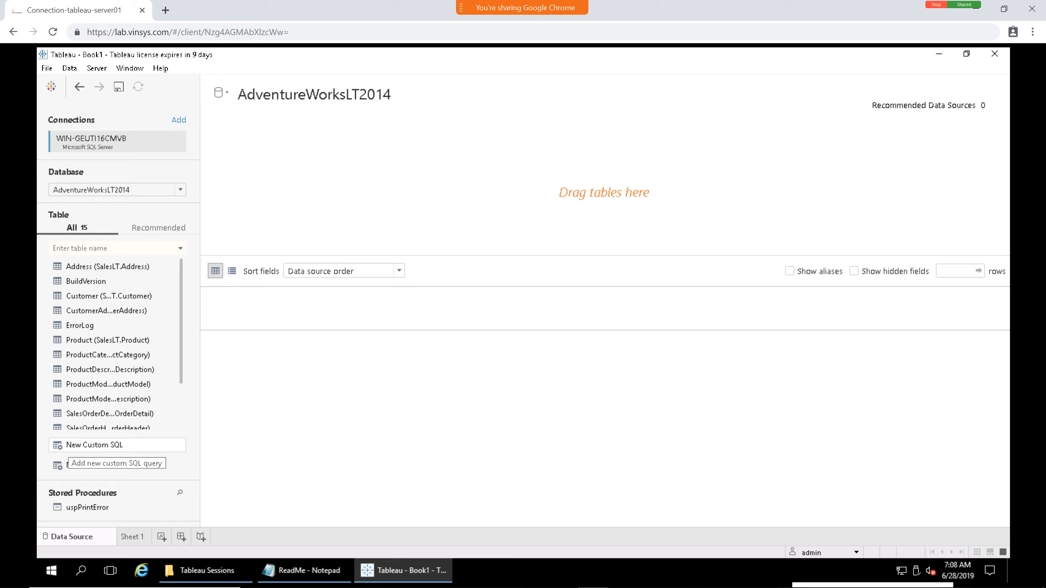
# Step: Add a New Custom SQL query to the canvas with the text Select * from Errorlog
pyautogui.moveTo(95, 446); pyautogui.dragTo(412, 190)
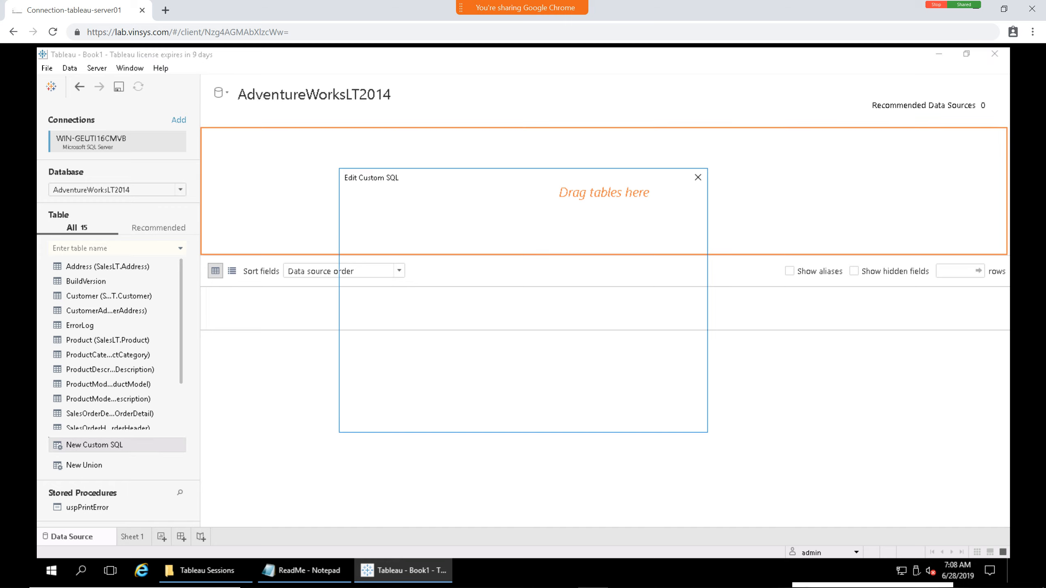
pyautogui.write('Select * from')
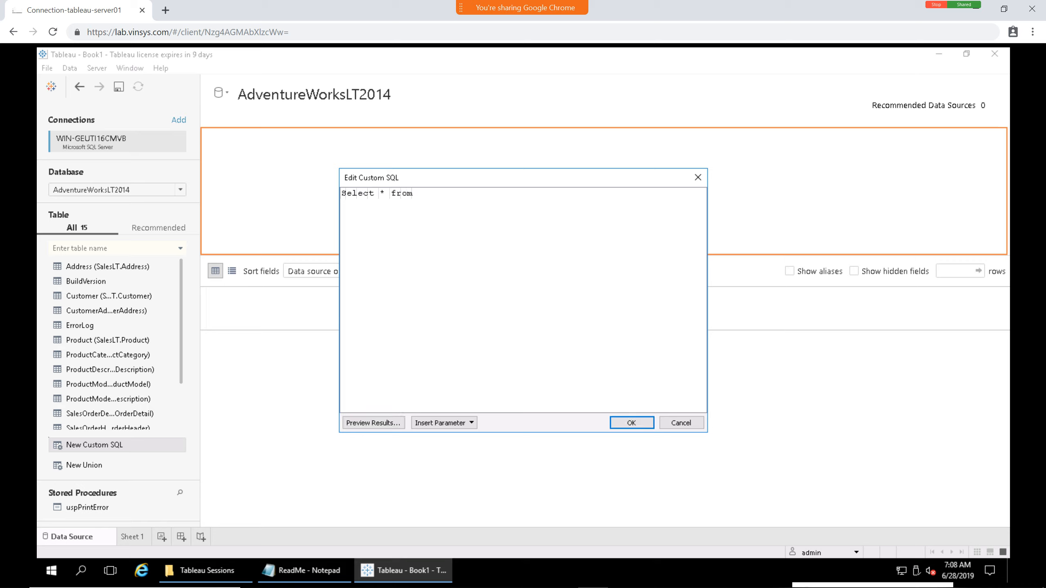
pyautogui.write(' Errorlog')
# Step: Preview the custom SQL query results
pyautogui.click(373, 423)
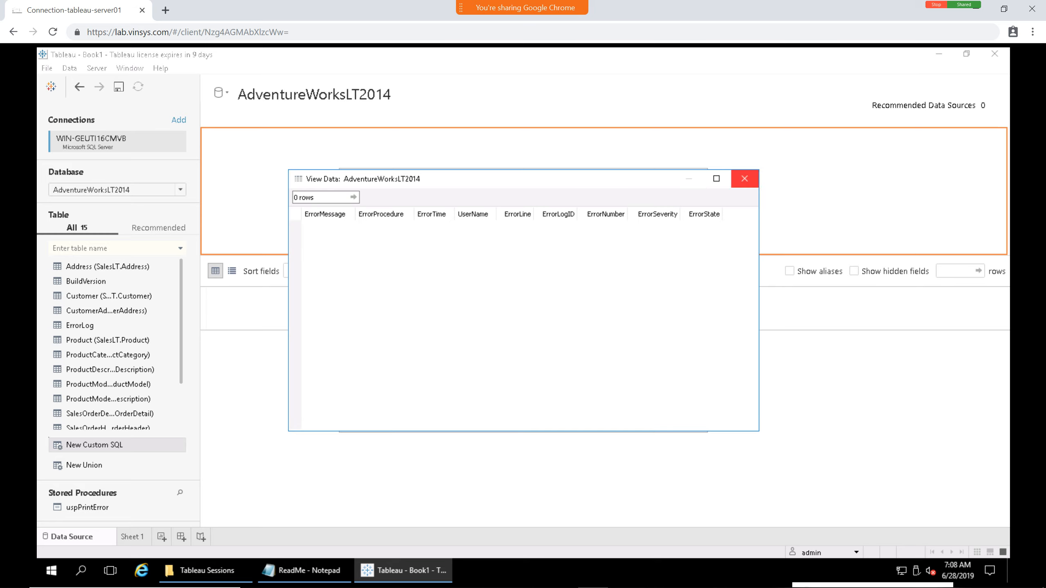
pyautogui.click(744, 178)
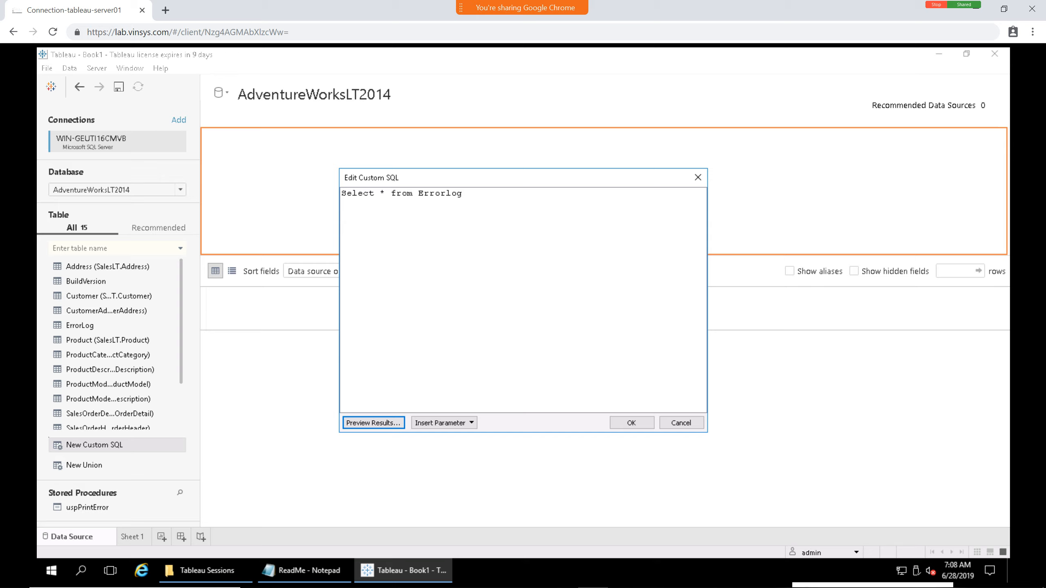
# Step: Rewrite the custom query as Select * from Address (SalesLT.Address) and preview its results
pyautogui.click(463, 194)
pyautogui.press('BackSpace')
pyautogui.press('BackSpace')
pyautogui.press('BackSpace')
pyautogui.press('BackSpace')
pyautogui.press('BackSpace')
pyautogui.press('BackSpace')
pyautogui.press('BackSpace')
pyautogui.press('BackSpace')
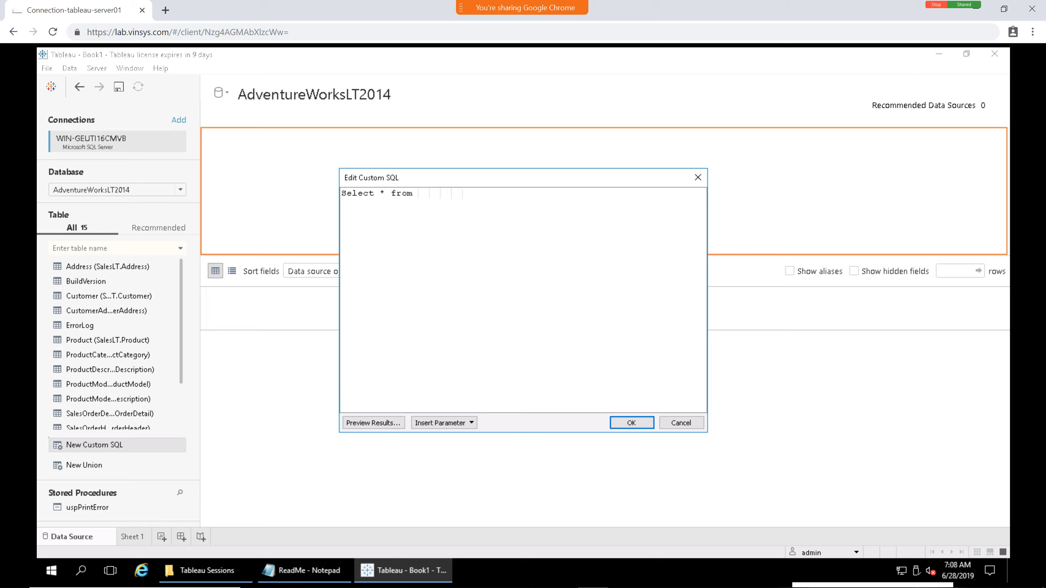
pyautogui.write('Address')
pyautogui.write('(SalesLT.ad')
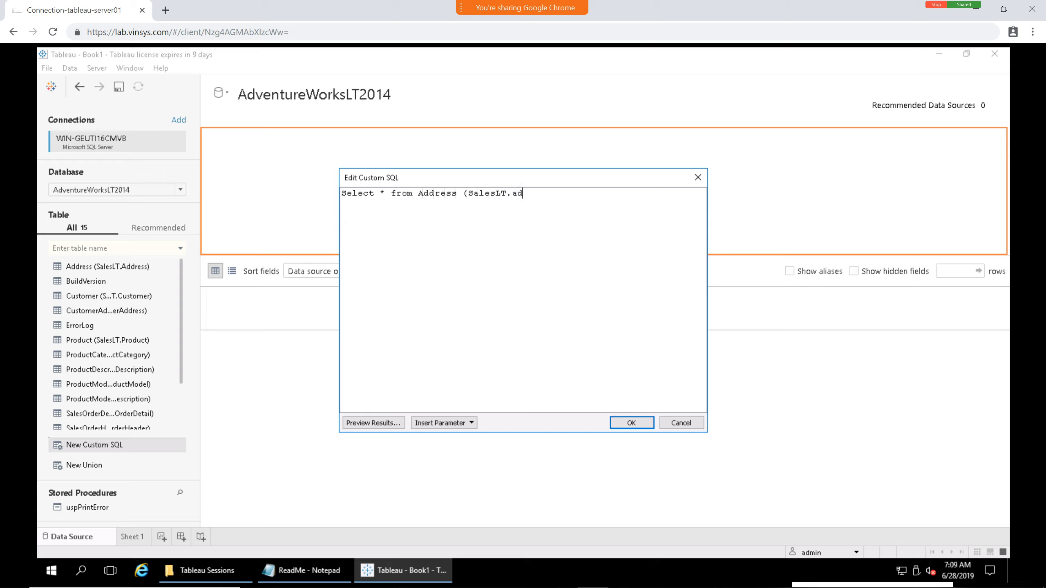
pyautogui.write('dress')
pyautogui.press('BackSpace')
pyautogui.press('BackSpace')
pyautogui.press('BackSpace')
pyautogui.press('BackSpace')
pyautogui.press('BackSpace')
pyautogui.press('BackSpace')
pyautogui.press('BackSpace')
pyautogui.write('Address)')
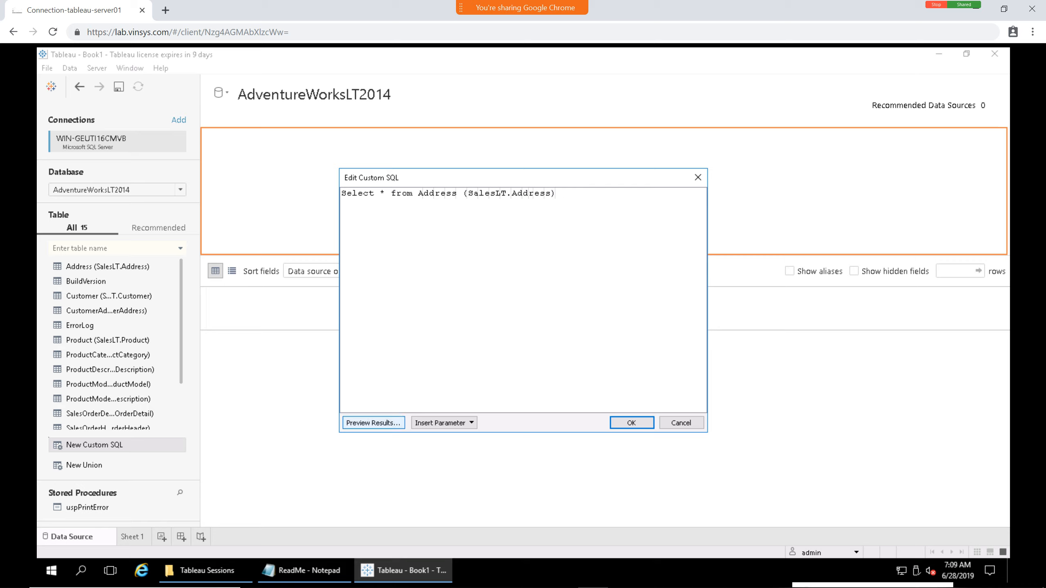
pyautogui.click(373, 423)
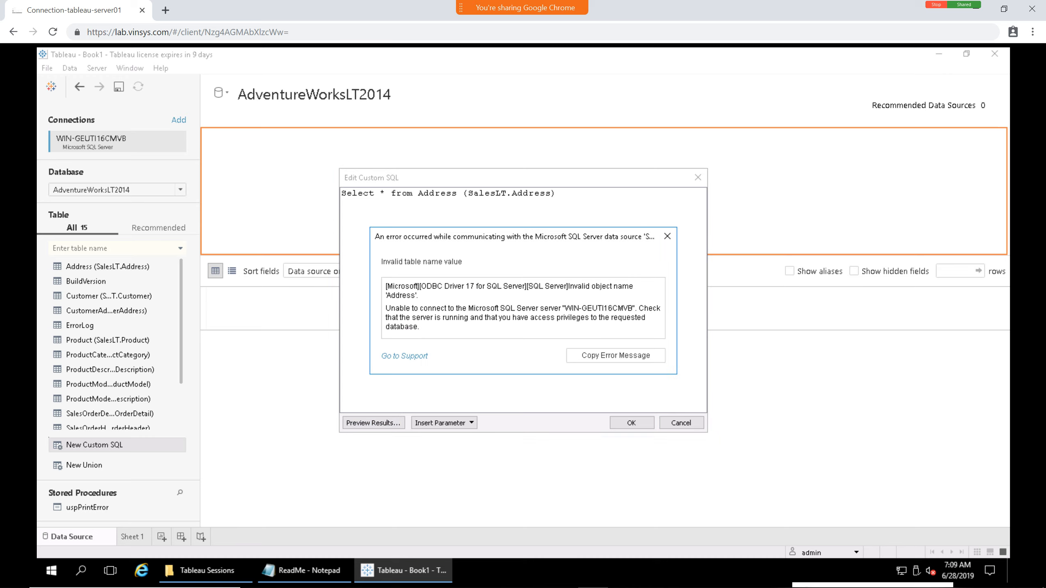
pyautogui.click(667, 236)
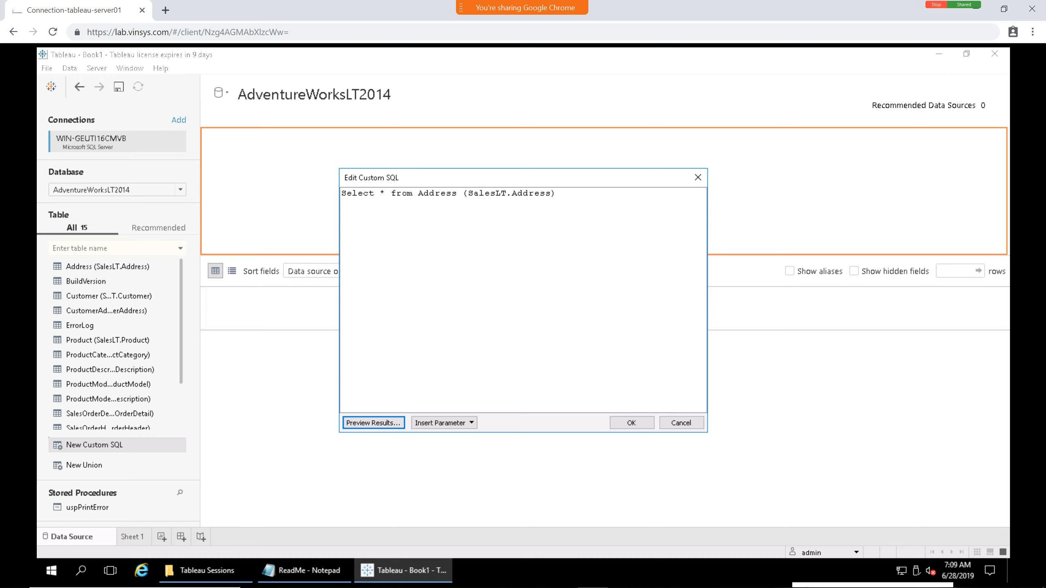
# Step: Wrap the table name in square brackets as [Address (SalesLT.Address)] and preview the query results again
pyautogui.click(417, 193)
pyautogui.write('[')
pyautogui.press('Right')
pyautogui.press('Right')
pyautogui.press('Right')
pyautogui.press('Right')
pyautogui.press('Right')
pyautogui.press('Right')
pyautogui.press('Right')
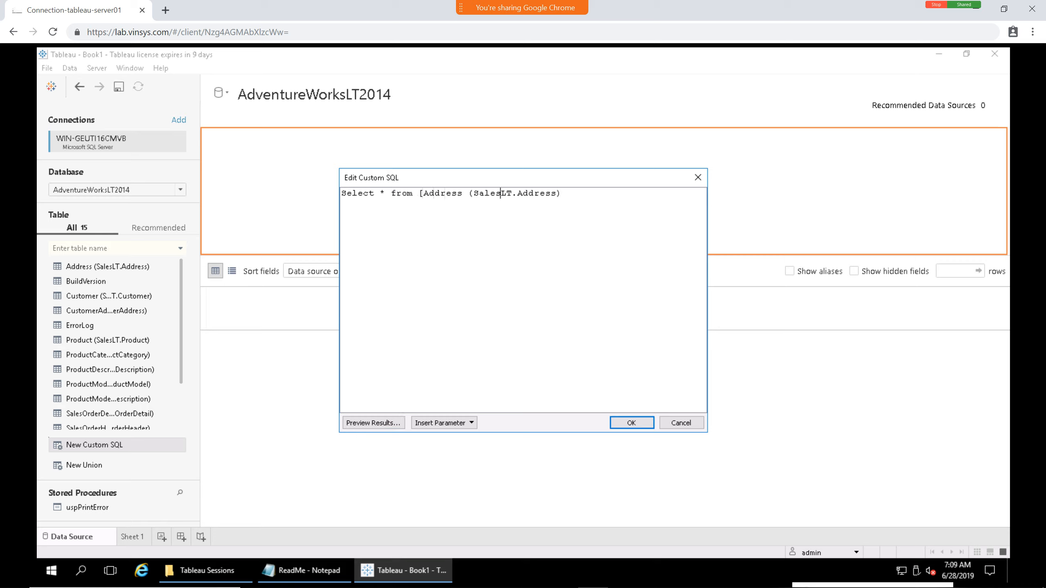
pyautogui.press('Right')
pyautogui.press('Right')
pyautogui.press('Right')
pyautogui.press('Right')
pyautogui.press('Right')
pyautogui.press('Right')
pyautogui.press('Right')
pyautogui.press('Right')
pyautogui.write(']')
pyautogui.click(373, 423)
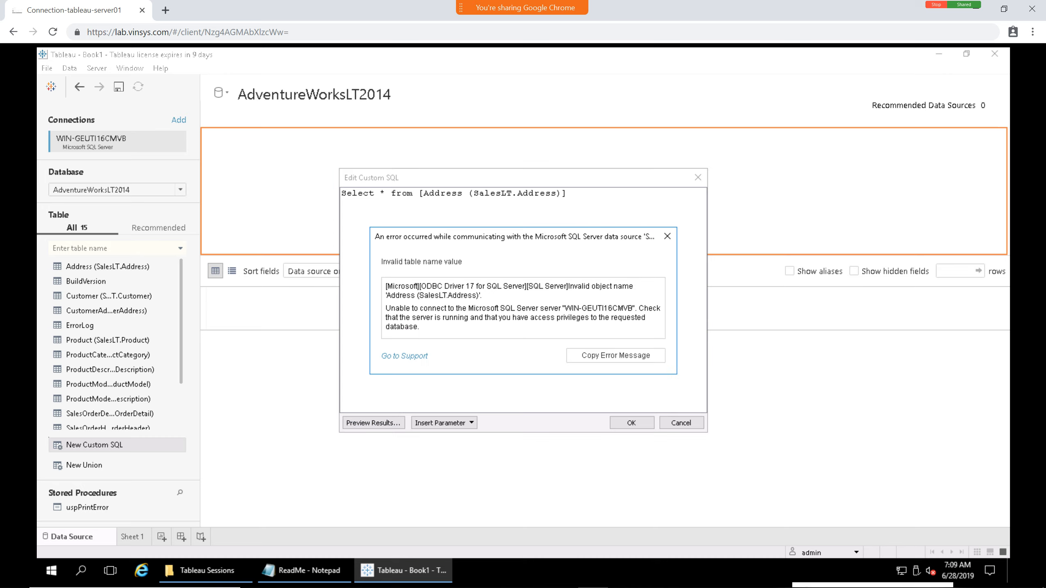
pyautogui.click(668, 237)
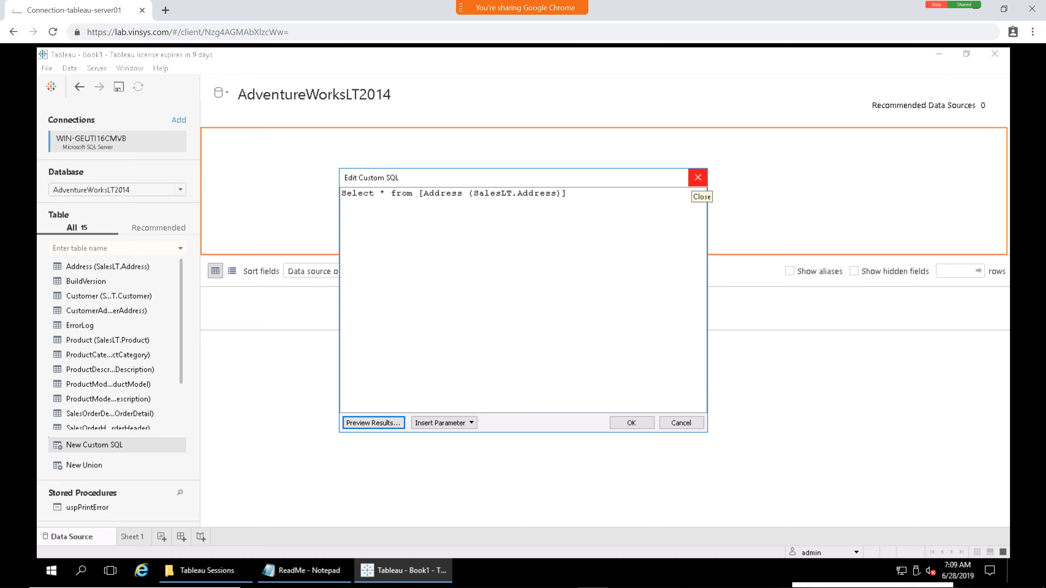
# Step: Close the Edit Custom SQL dialog without saving the query
pyautogui.click(697, 178)
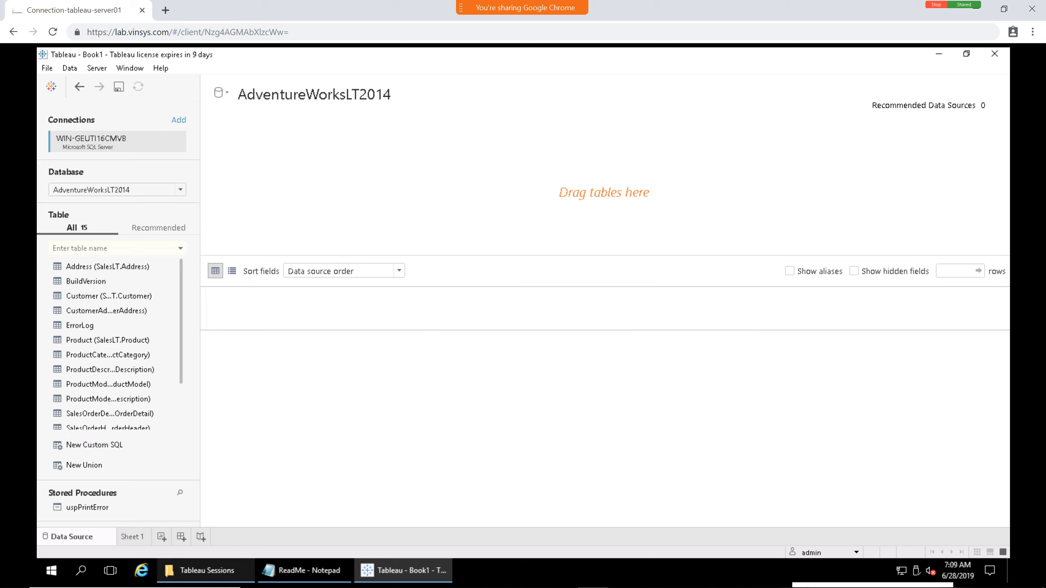
pyautogui.click(51, 571)
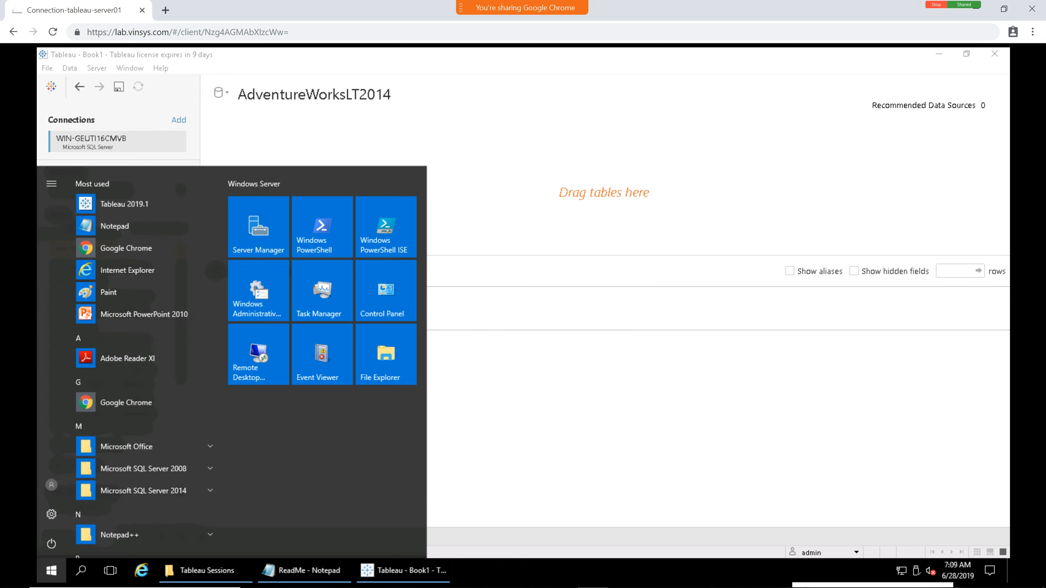
pyautogui.press('Escape')
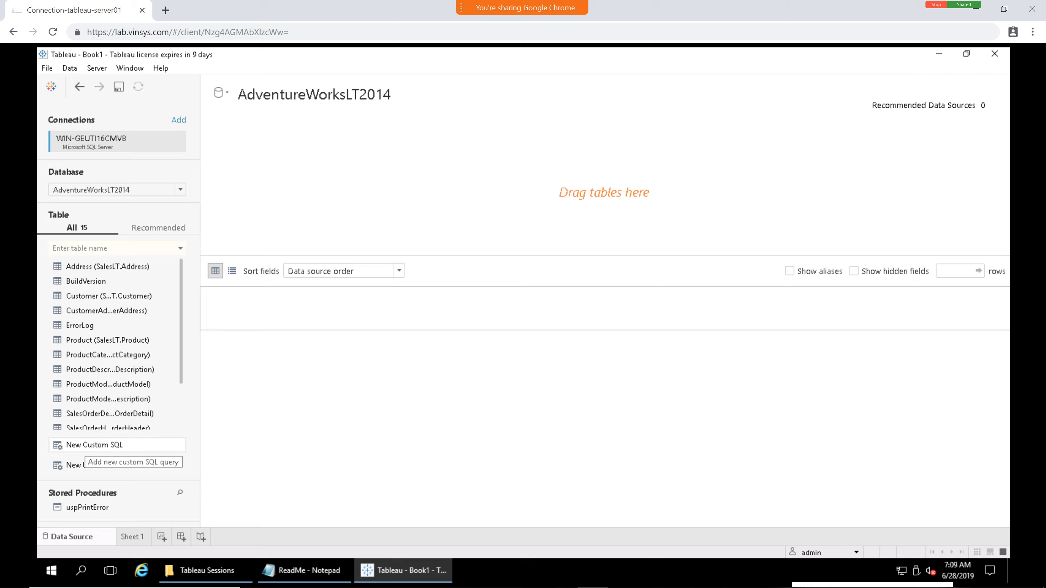
pyautogui.click(51, 571)
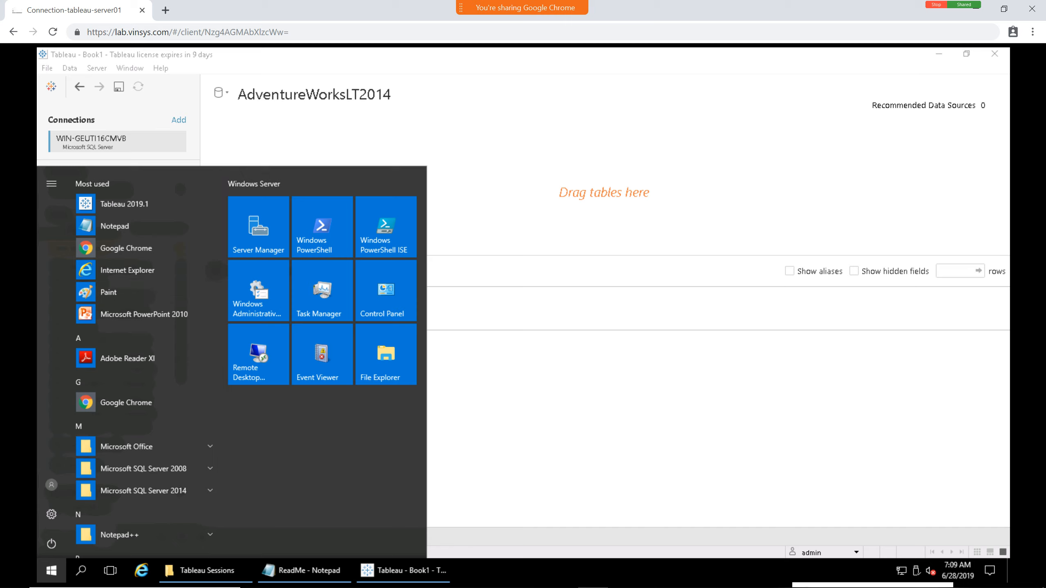
pyautogui.press('Escape')
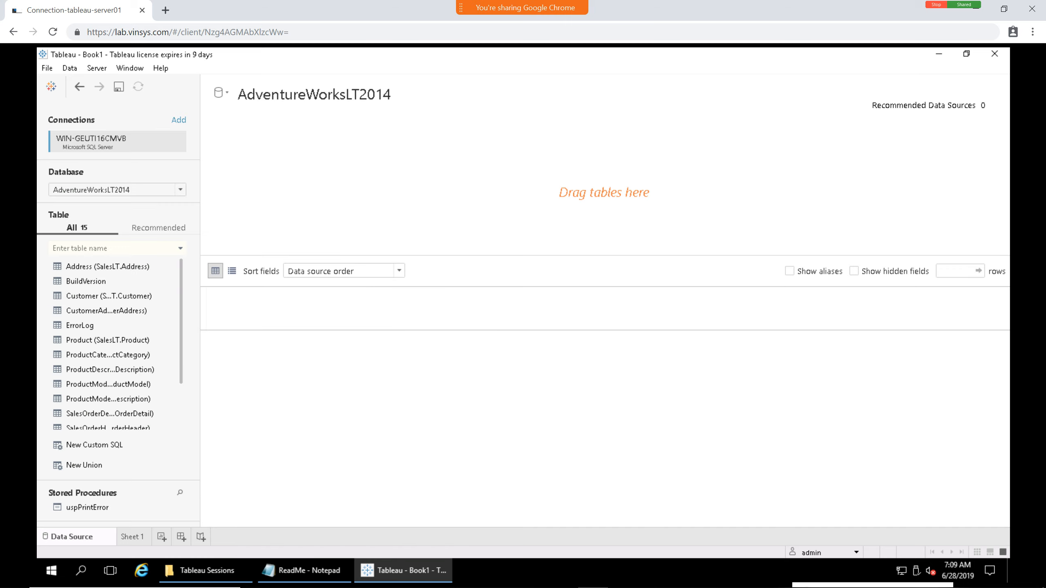
pyautogui.doubleClick(94, 445)
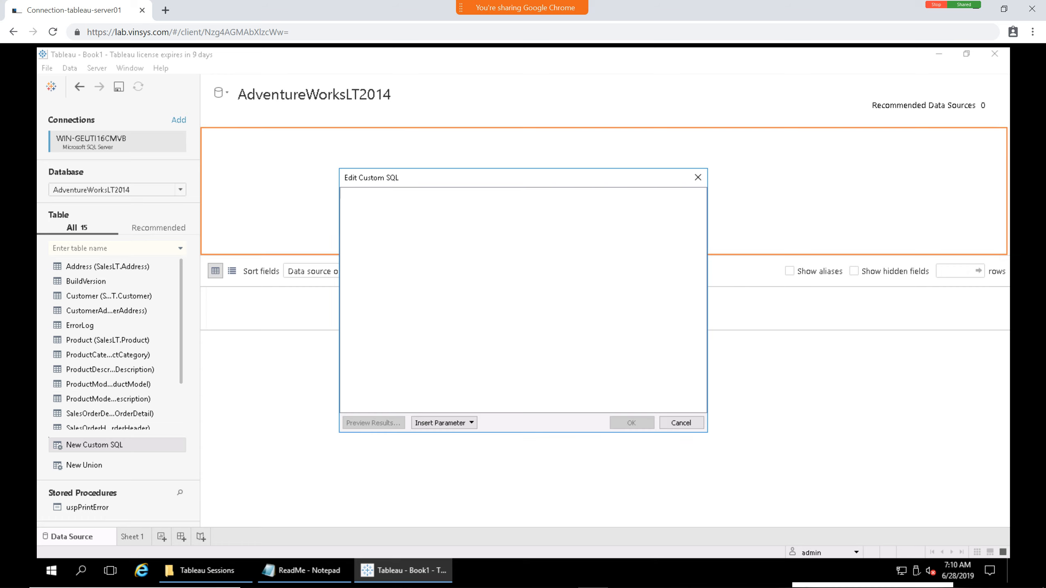
pyautogui.write('Select * ')
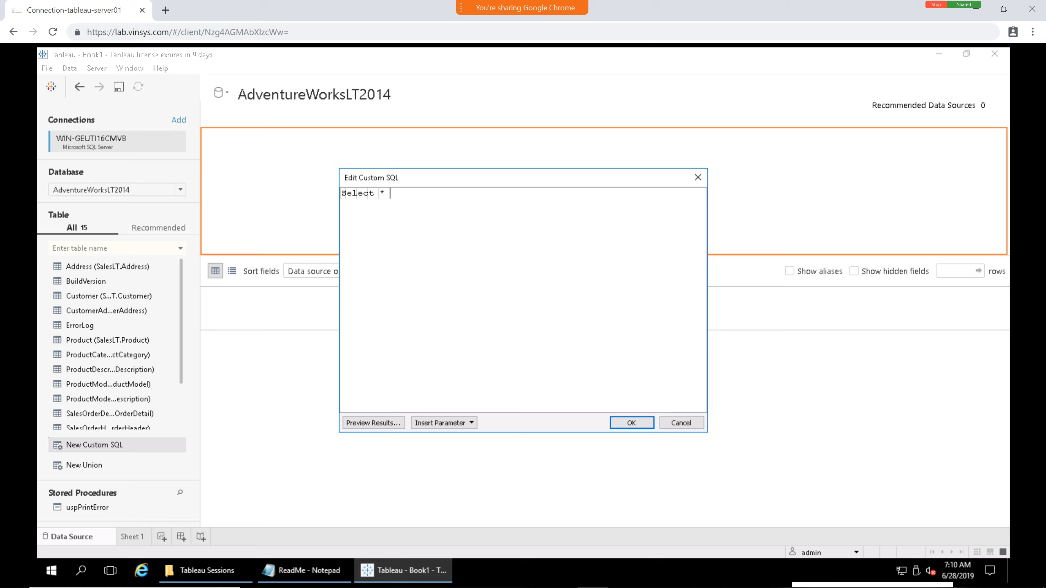
pyautogui.write('from abc')
pyautogui.click(698, 177)
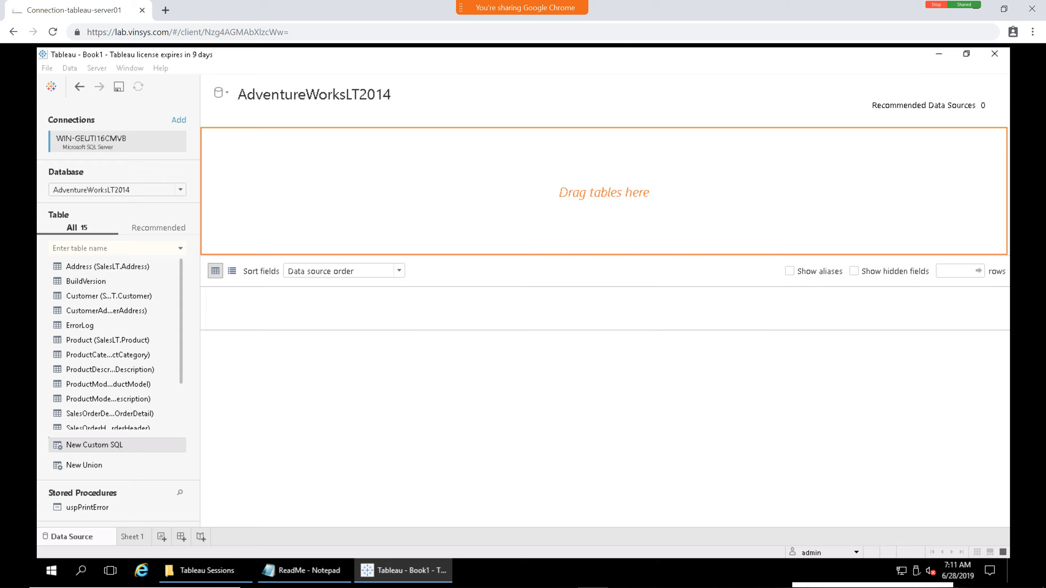
pyautogui.click(179, 120)
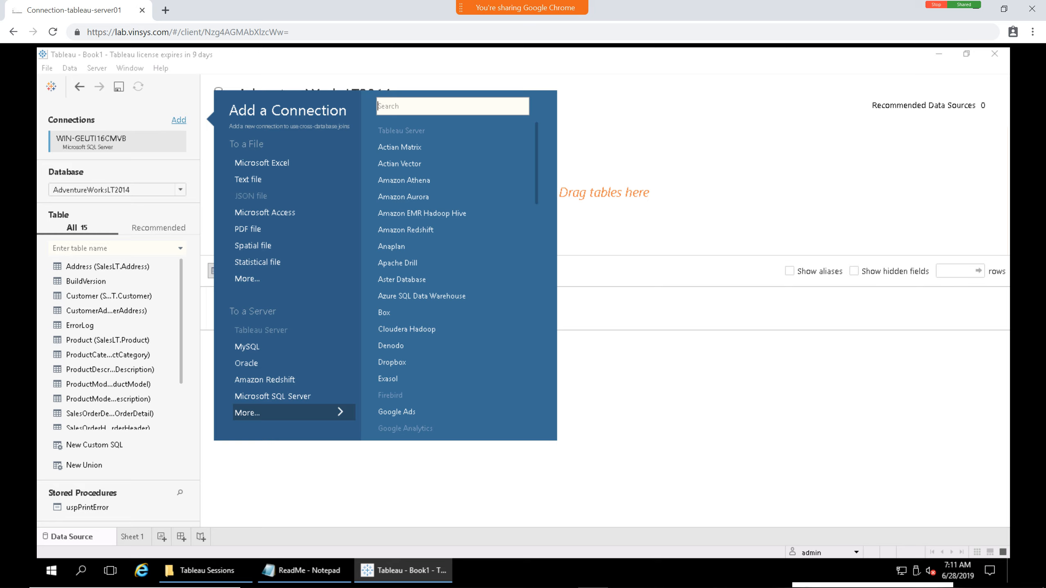
pyautogui.press('Escape')
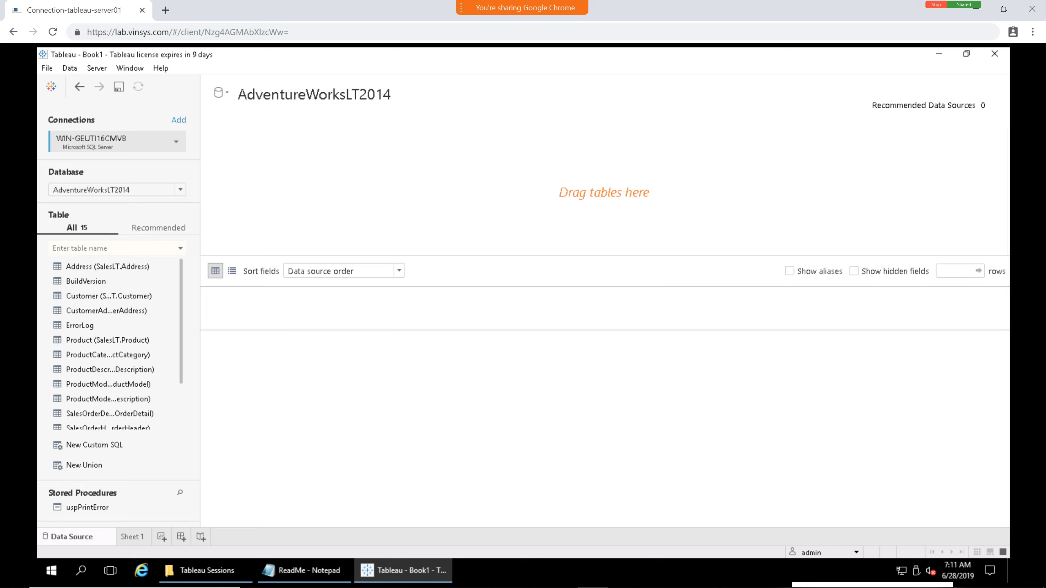
pyautogui.click(176, 141)
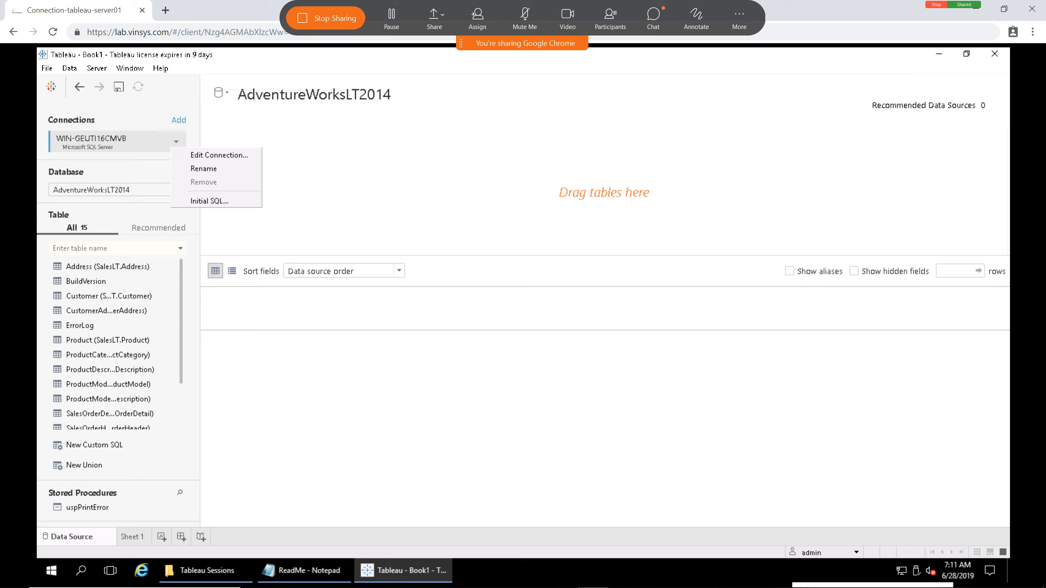
pyautogui.press('Escape')
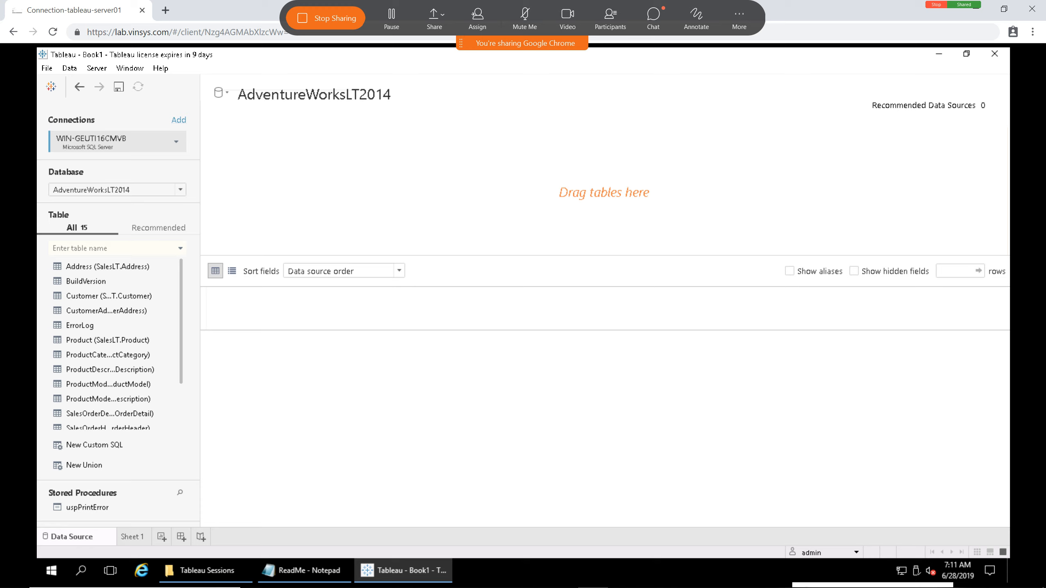
# Step: Minimize the Tableau window to show the desktop
pyautogui.click(939, 54)
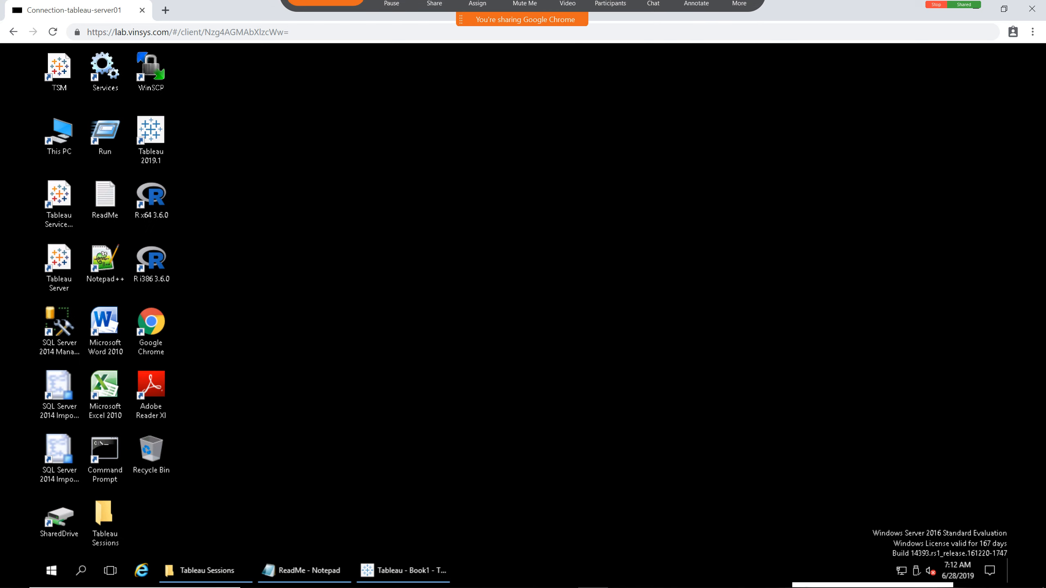
pyautogui.rightClick(406, 295)
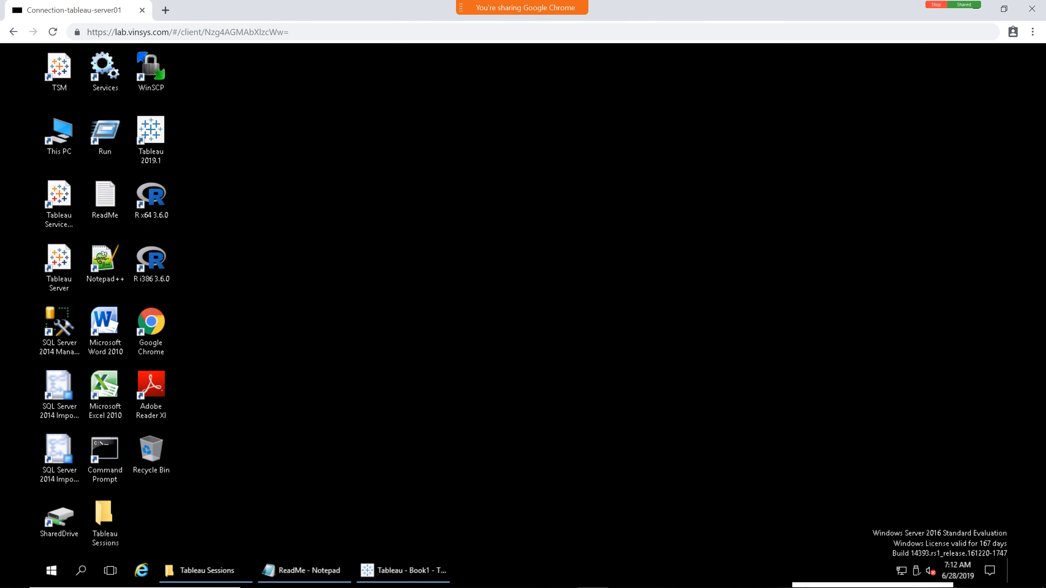
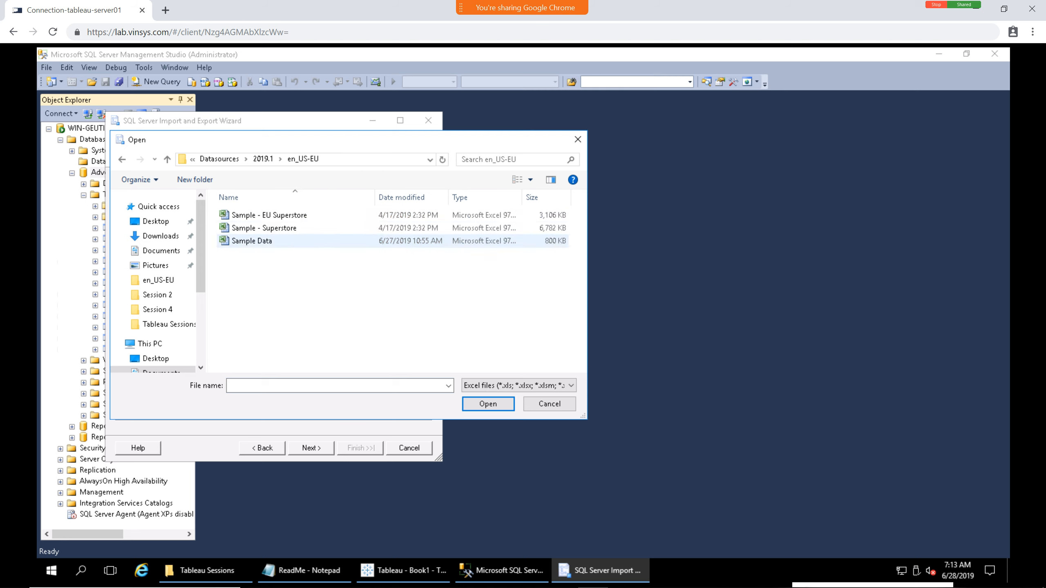
# Step: Open the Sample - Superstore workbook as the Excel data source, set the Excel version to Microsoft Excel 2007, and continue
pyautogui.click(488, 404)
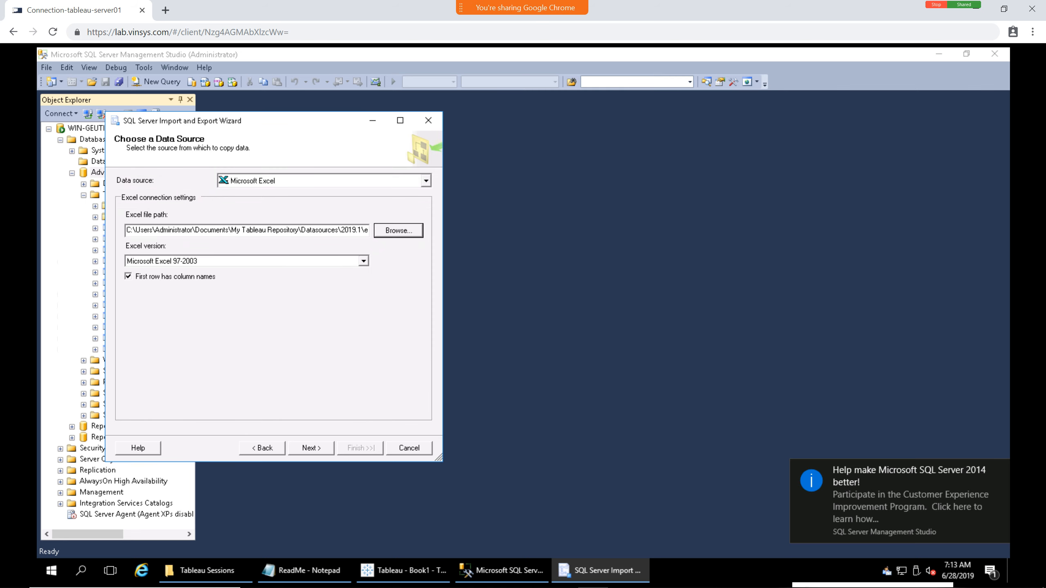
pyautogui.click(363, 261)
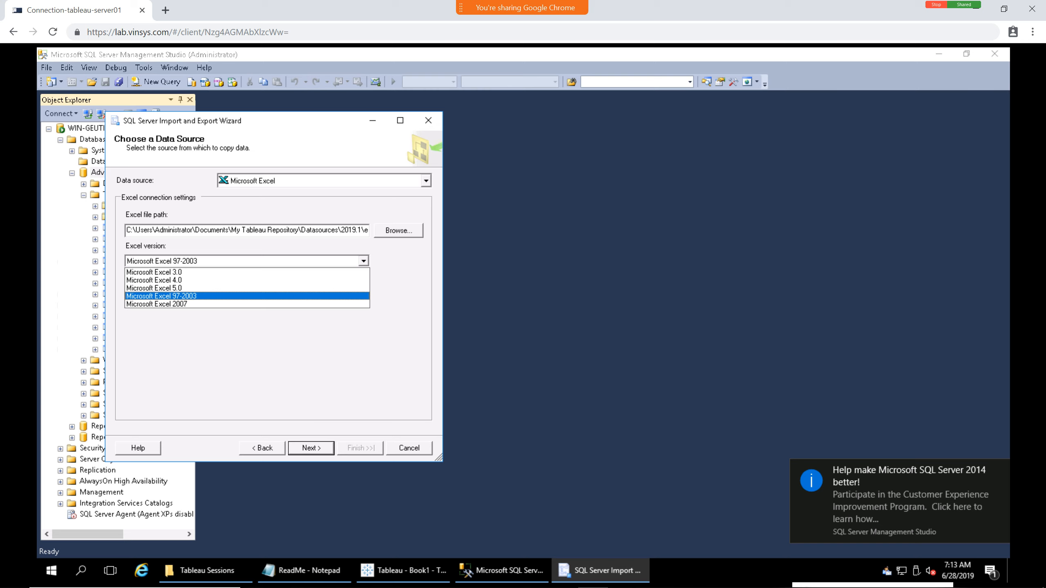
pyautogui.click(165, 304)
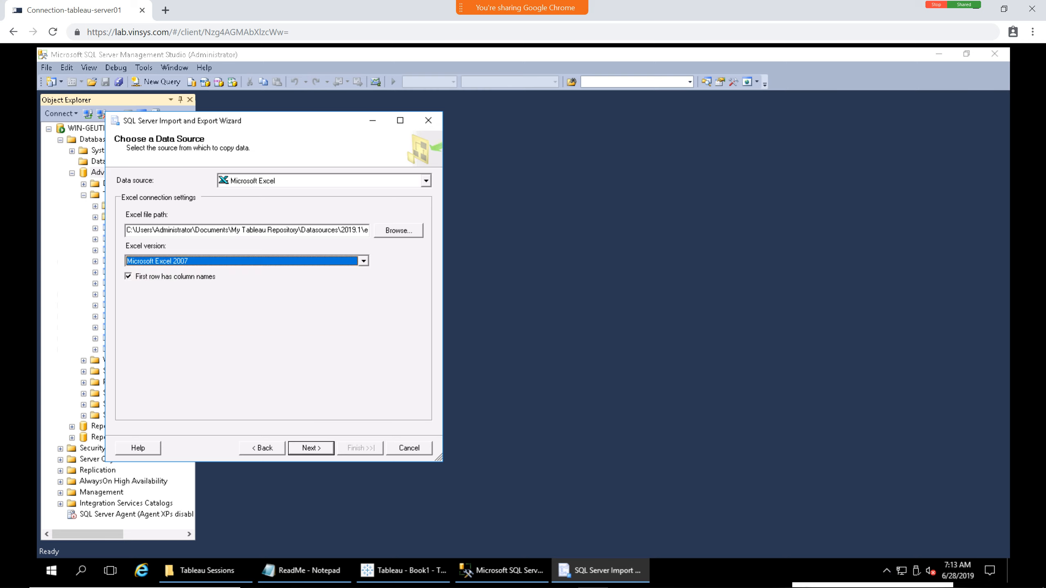
pyautogui.click(312, 448)
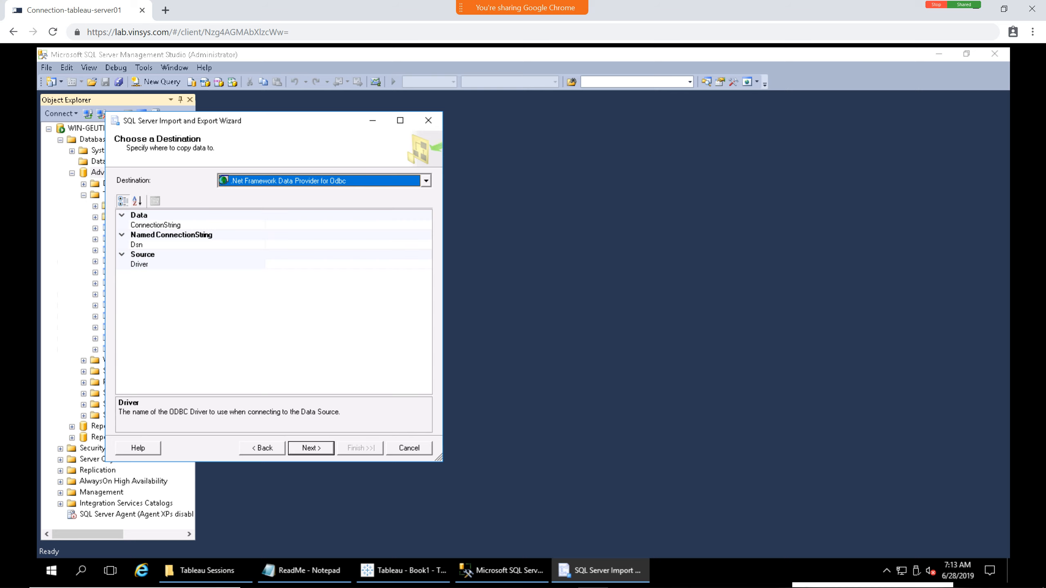
# Step: Set the import destination to SQL Server Native Client 11.0 with the AdventureWorksLT2014 database and continue
pyautogui.click(330, 181)
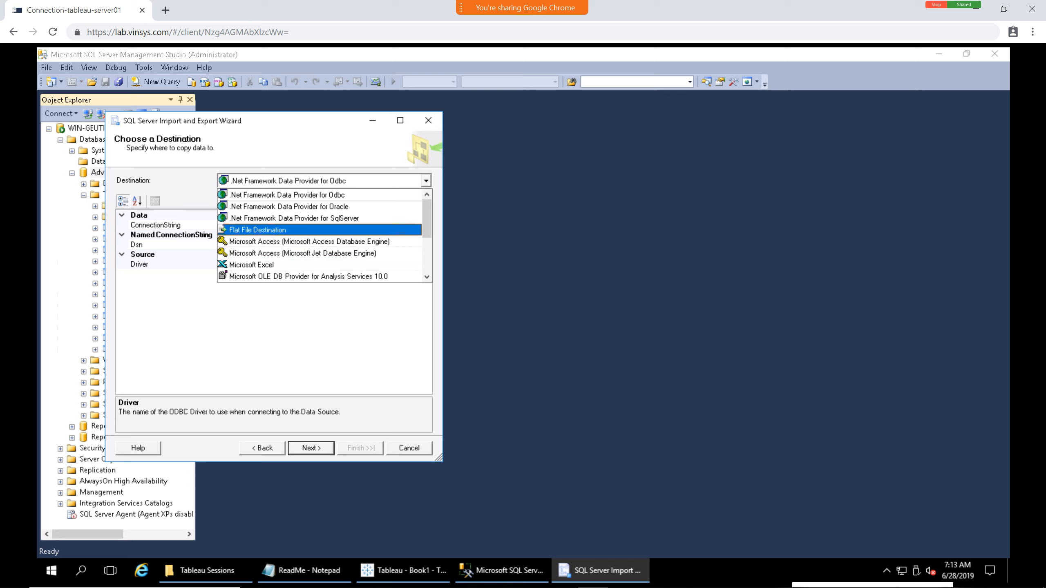
pyautogui.scroll(-3, 288, 206)
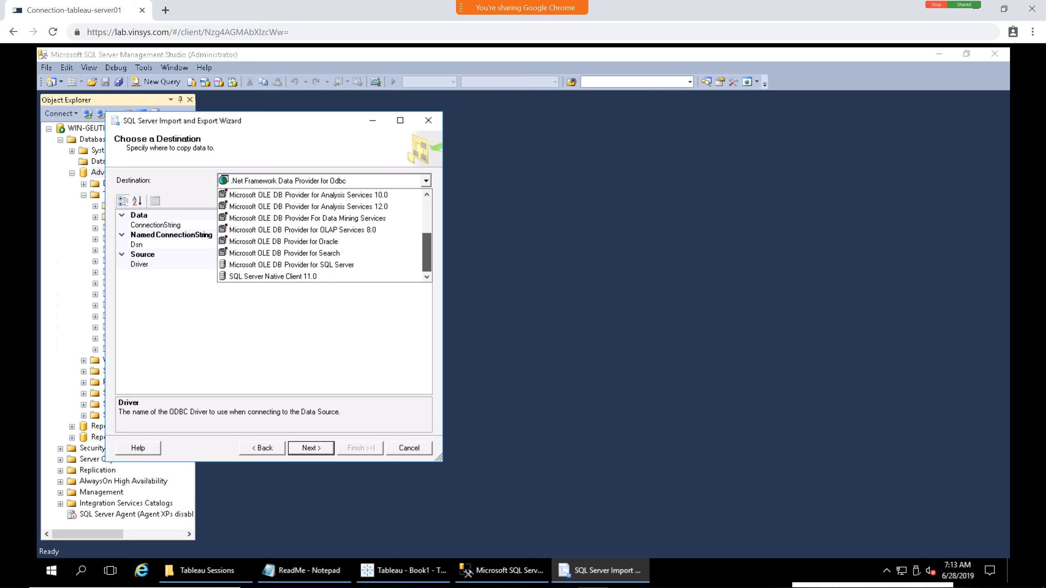
pyautogui.click(273, 276)
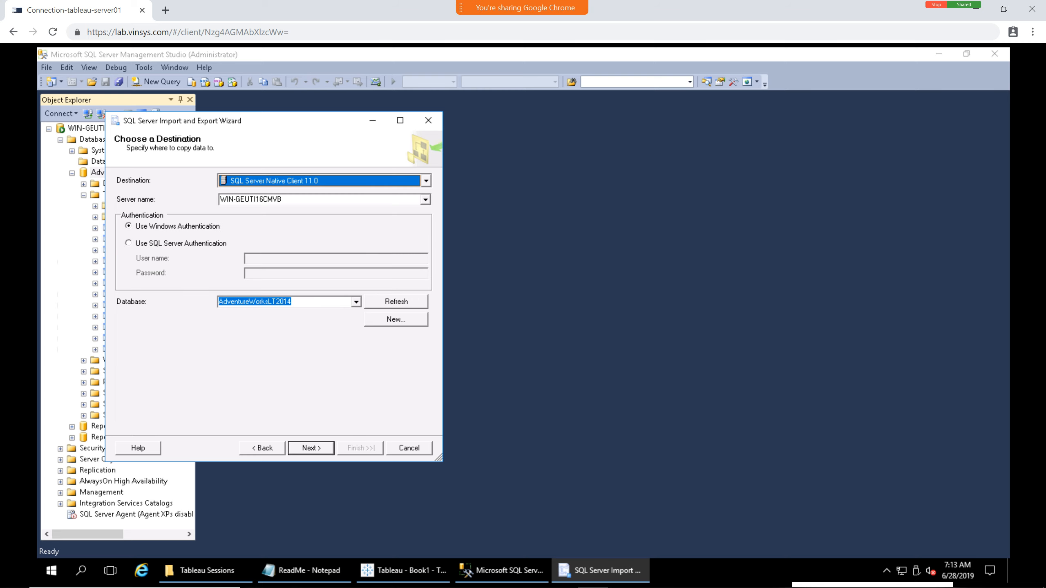
pyautogui.press('Return')
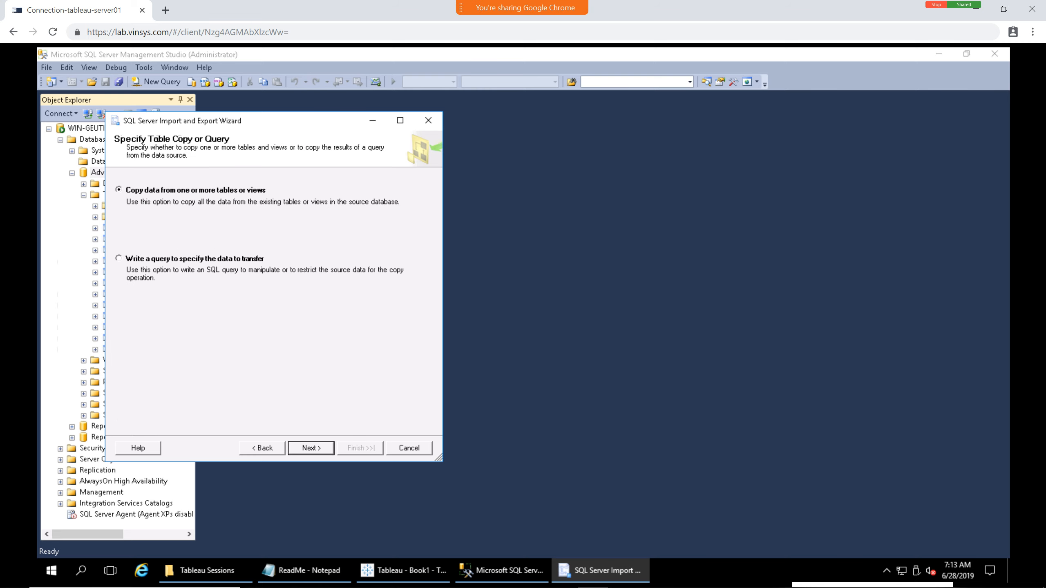
# Step: Keep copying data from tables or views and select the 'Orders' sheet for import
pyautogui.press('Return')
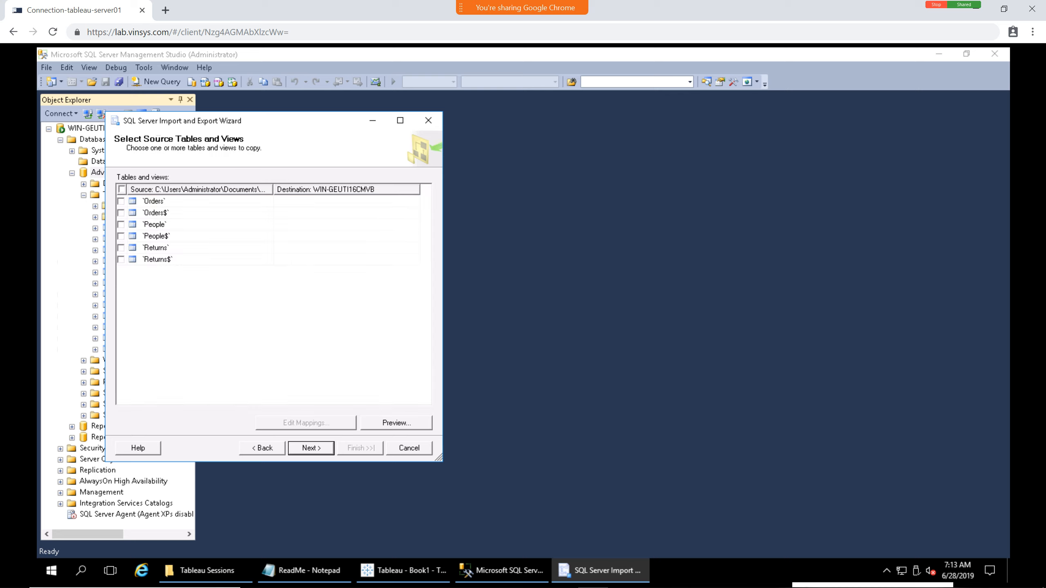
pyautogui.press('space')
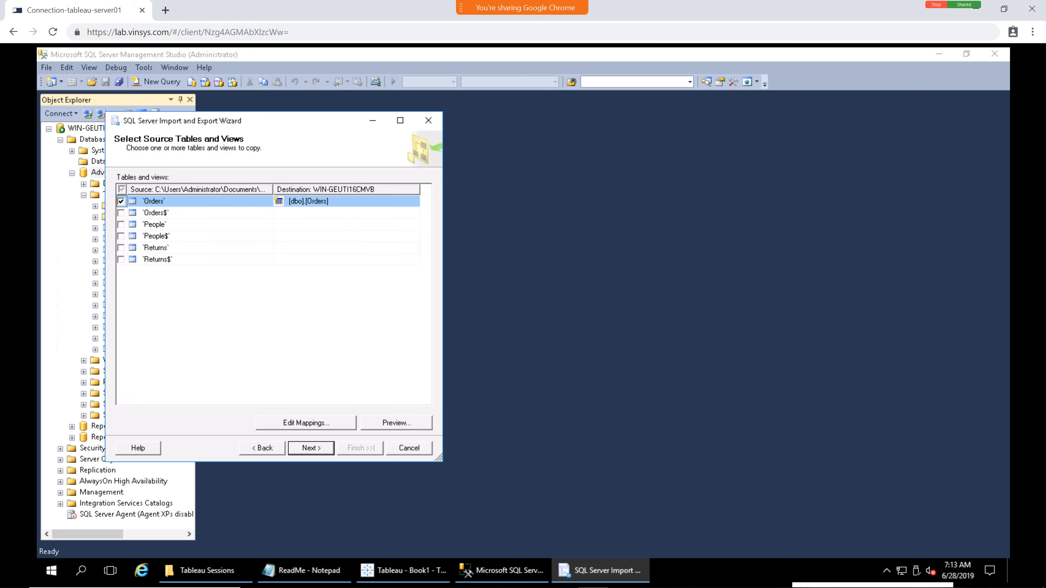
# Step: Review the column mappings and preview the data for the 'Orders' sheet
pyautogui.press('Tab')
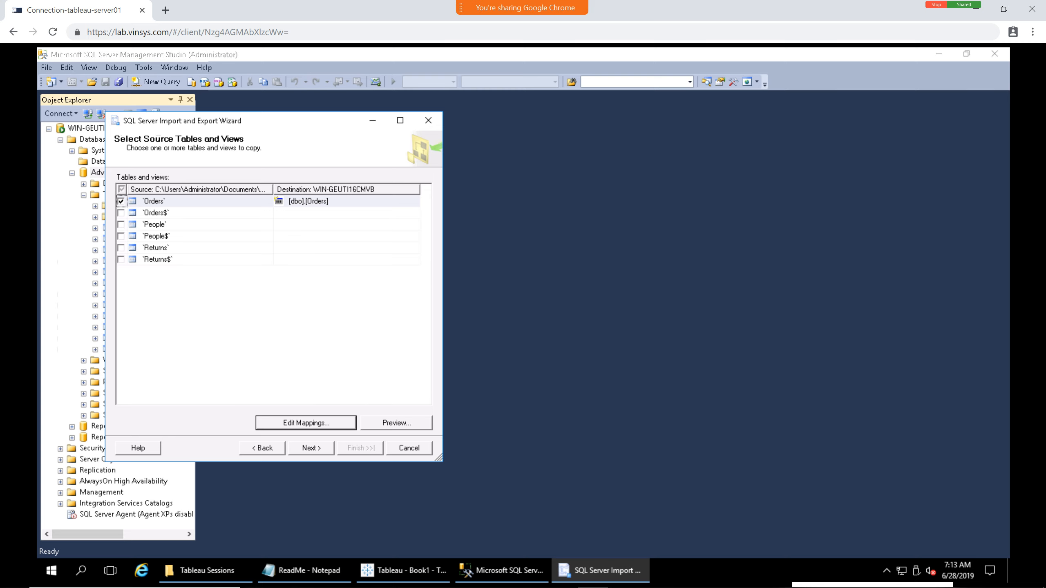
pyautogui.press('Return')
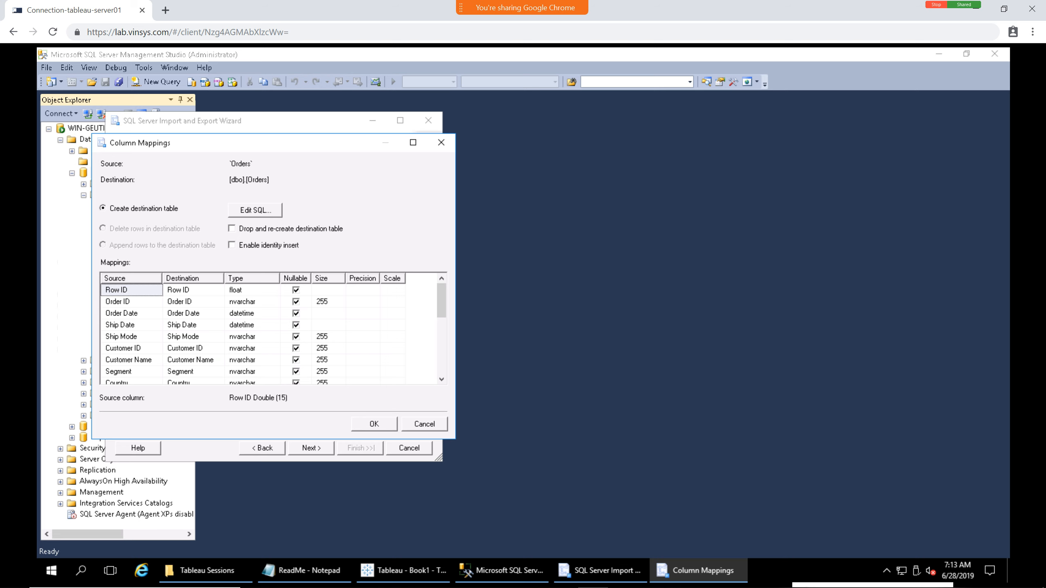
pyautogui.press('Return')
pyautogui.press('Tab')
pyautogui.press('Return')
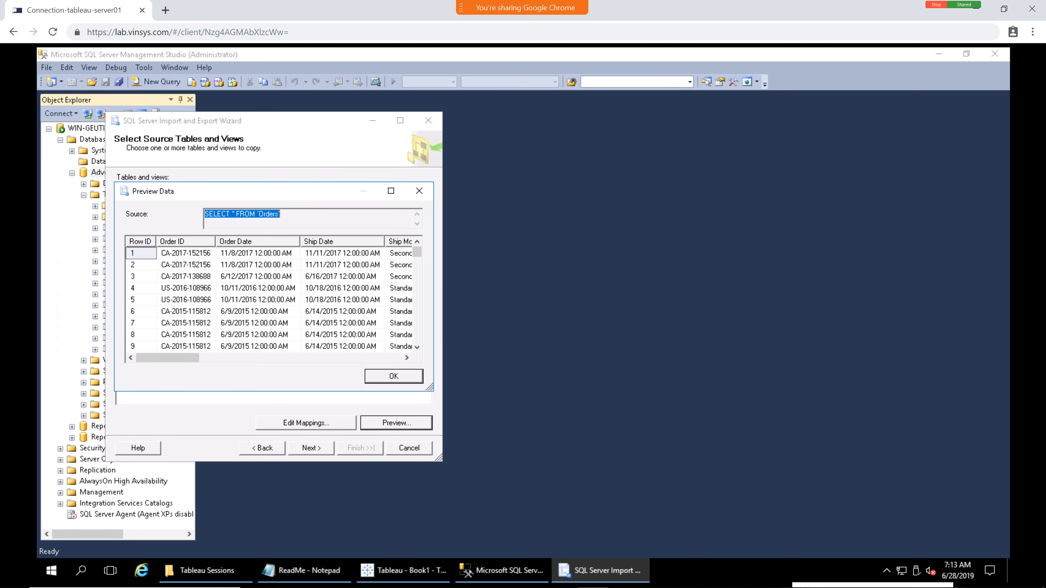
pyautogui.press('Return')
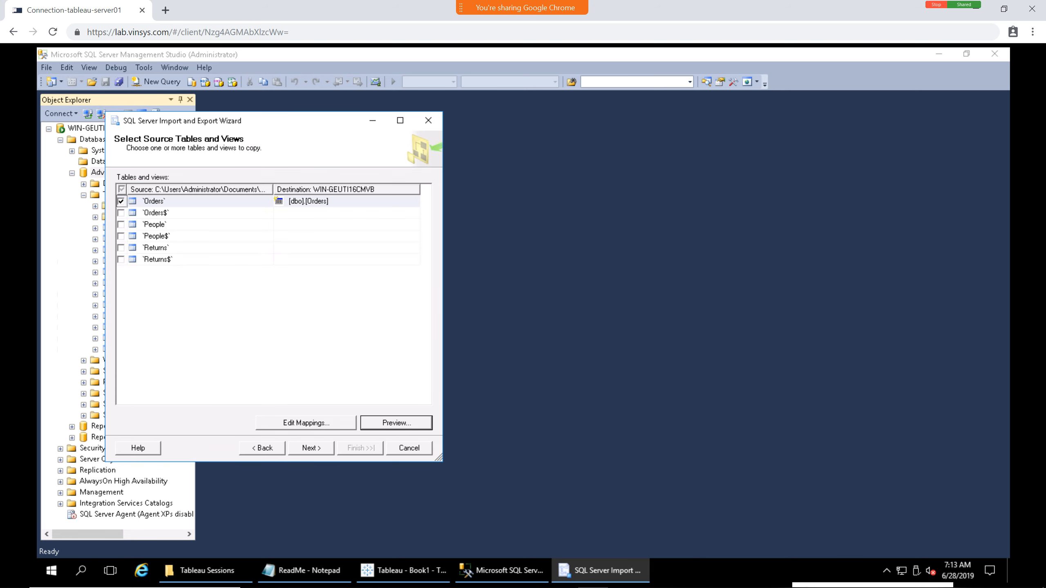
# Step: Run the import immediately, finish the wizard, and close it
pyautogui.press('Tab')
pyautogui.press('Return')
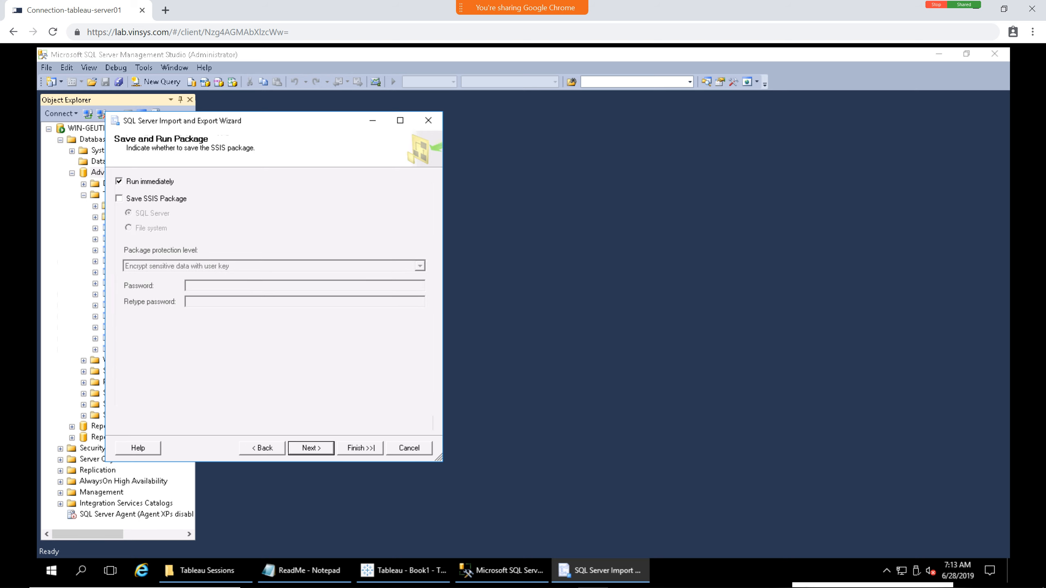
pyautogui.click(311, 448)
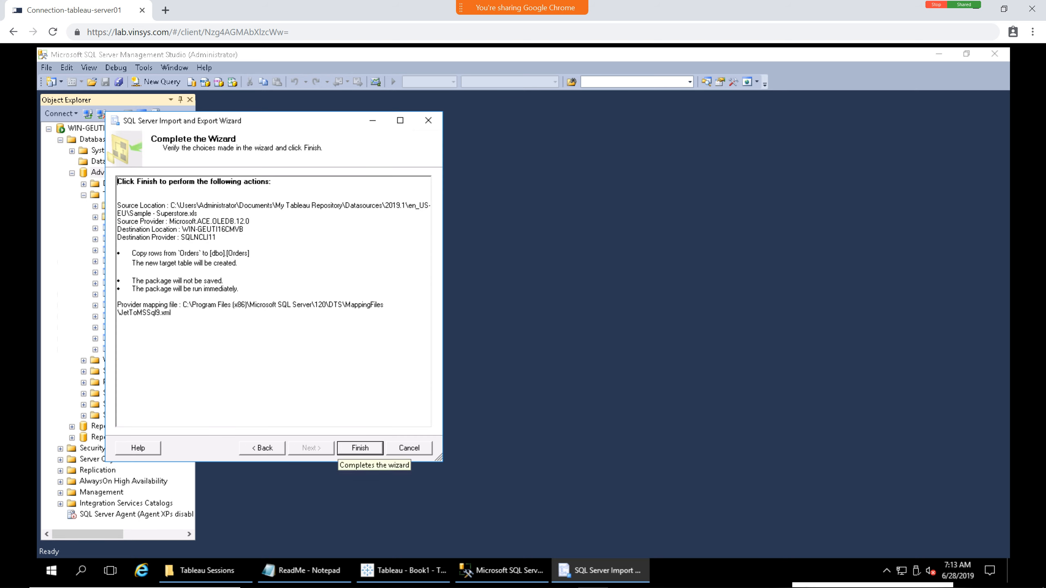
pyautogui.click(354, 448)
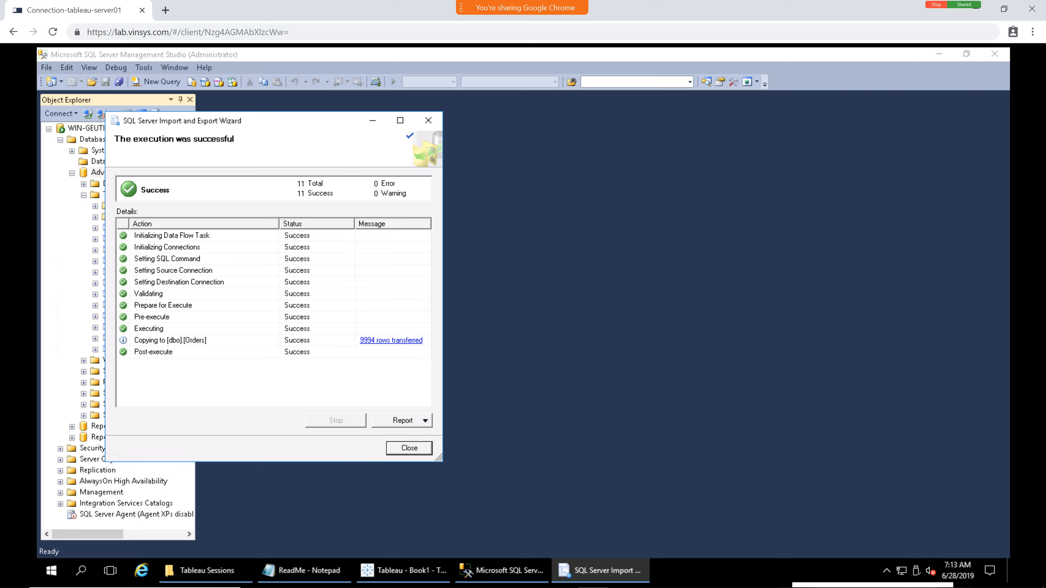
pyautogui.click(410, 448)
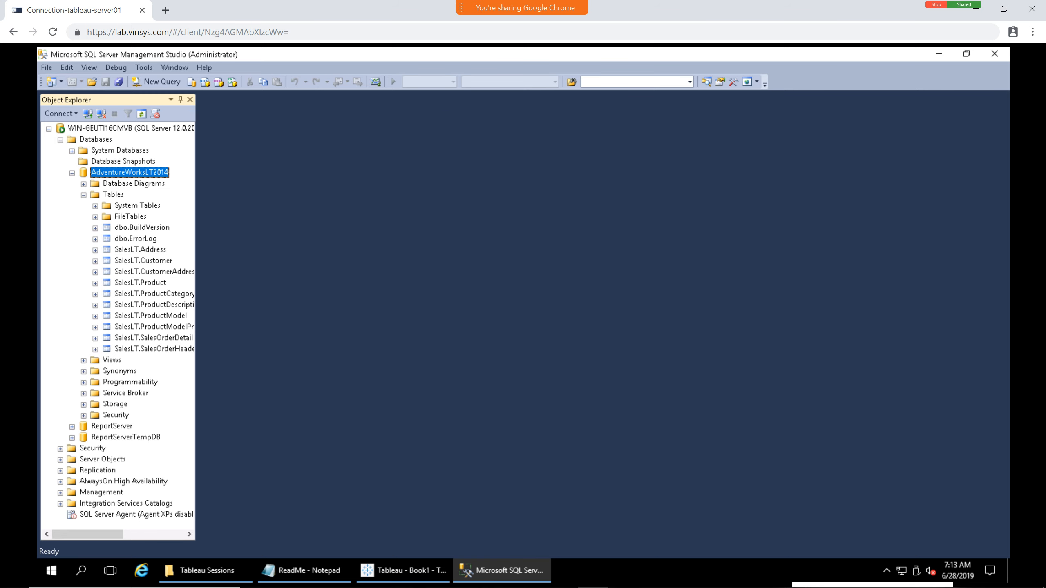
# Step: Refresh the AdventureWorksLT2014 database and expand its tables list
pyautogui.rightClick(116, 172)
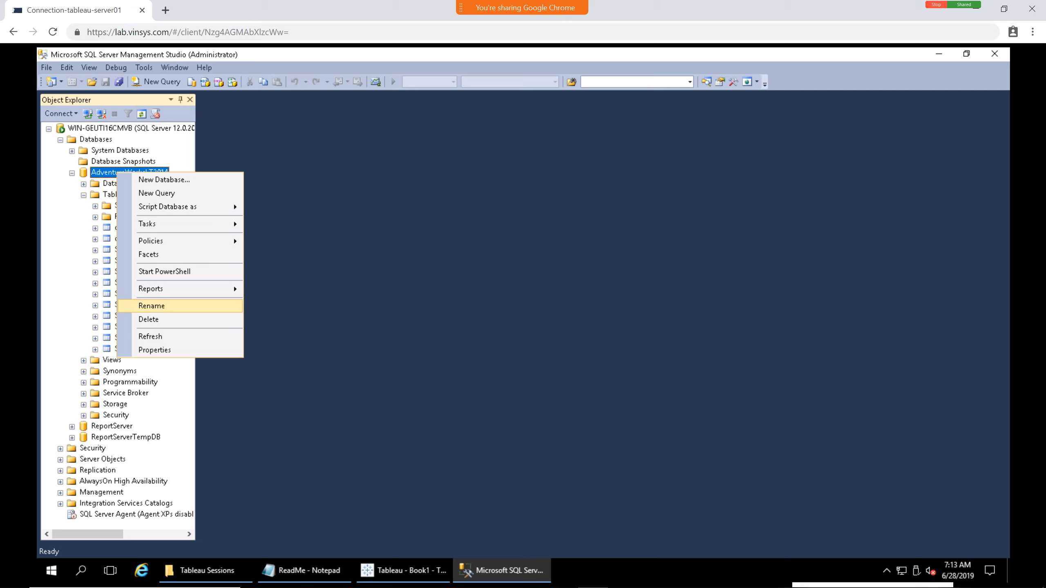
pyautogui.click(150, 336)
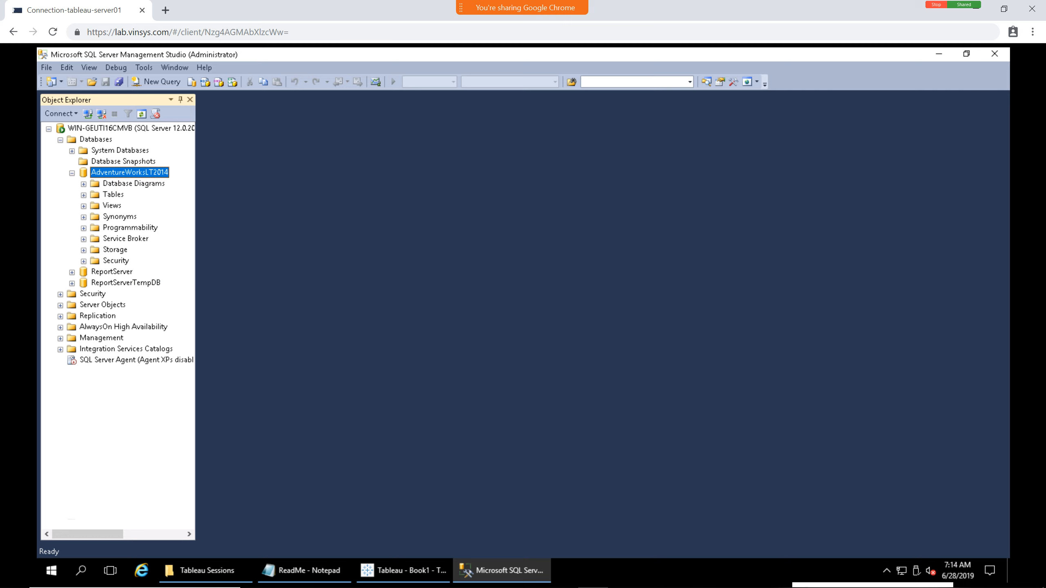
pyautogui.click(133, 250)
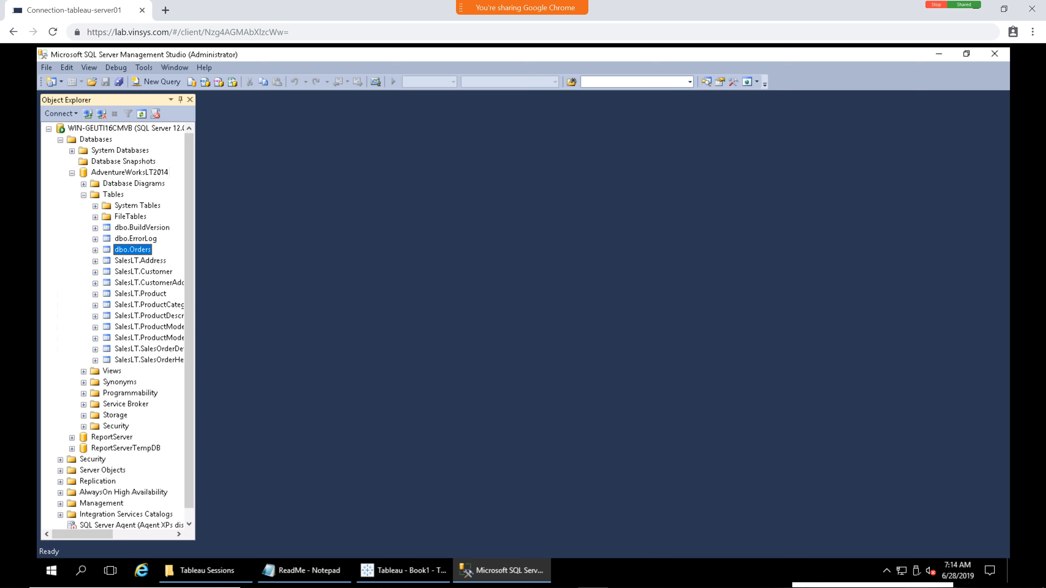
# Step: Select the top 1000 rows of dbo.Orders to check the imported data
pyautogui.rightClick(130, 250)
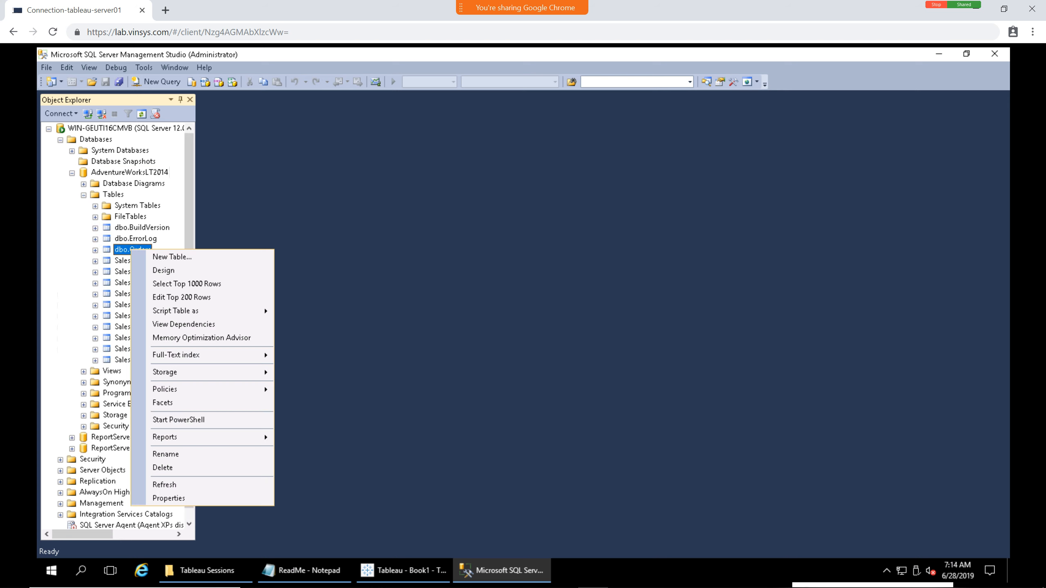
pyautogui.click(173, 284)
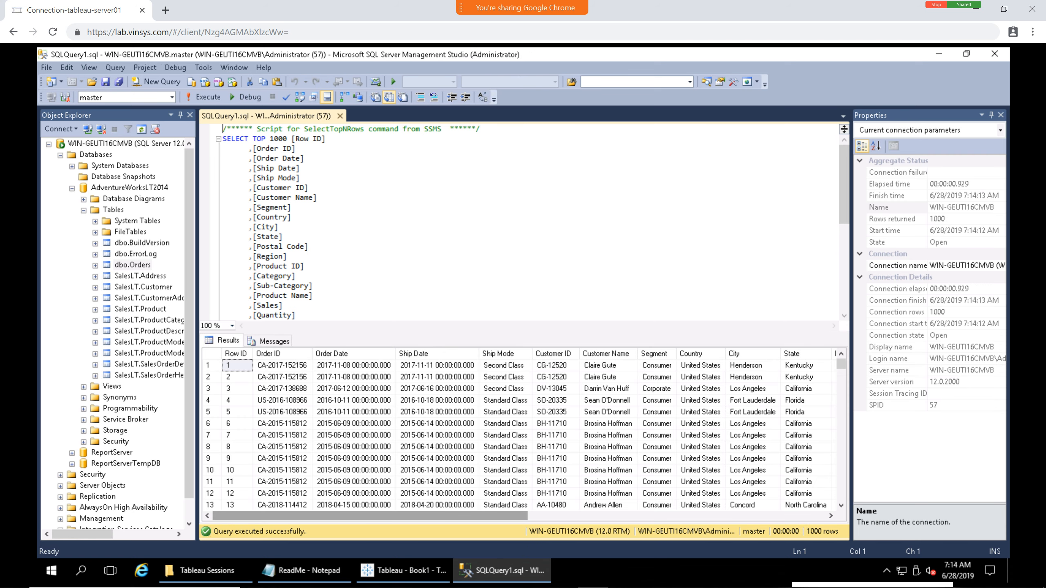
pyautogui.moveTo(370, 516)
pyautogui.mouseDown()
pyautogui.moveTo(668, 516)
pyautogui.moveTo(370, 516)
pyautogui.mouseUp()
pyautogui.click(515, 246)
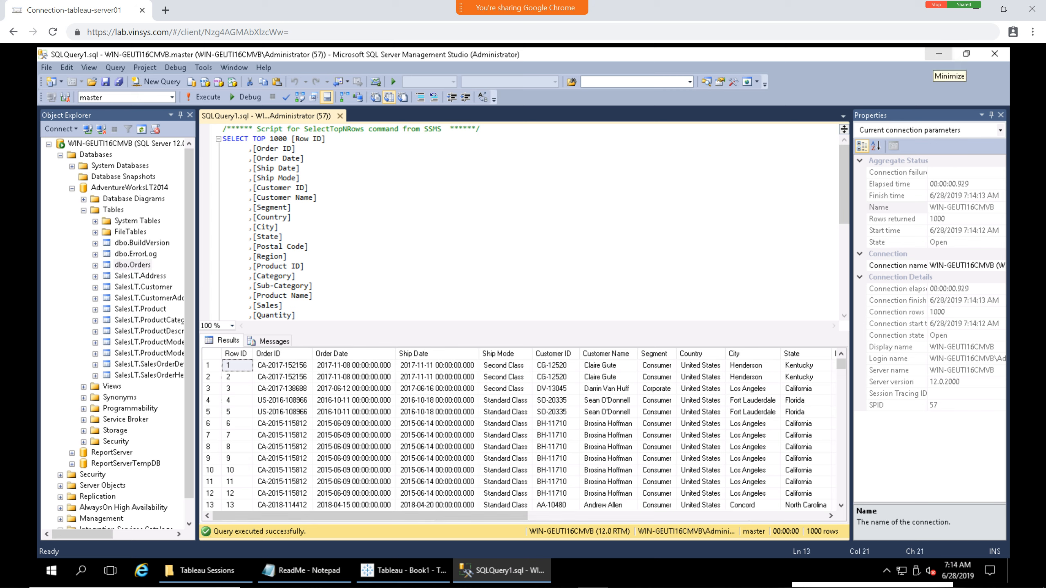
# Step: Minimize Management Studio and switch back to the Tableau window
pyautogui.click(995, 53)
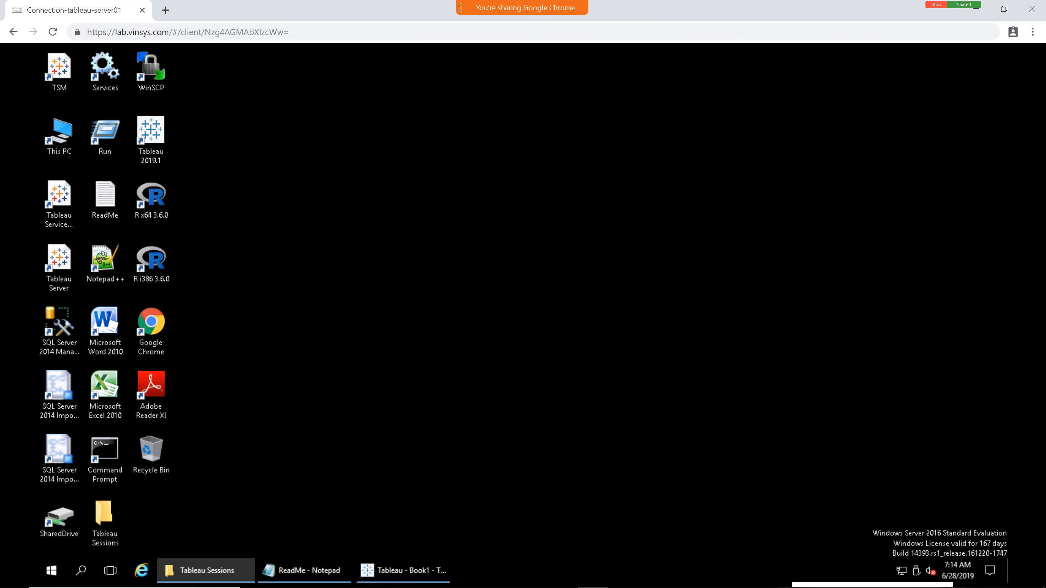
pyautogui.click(403, 571)
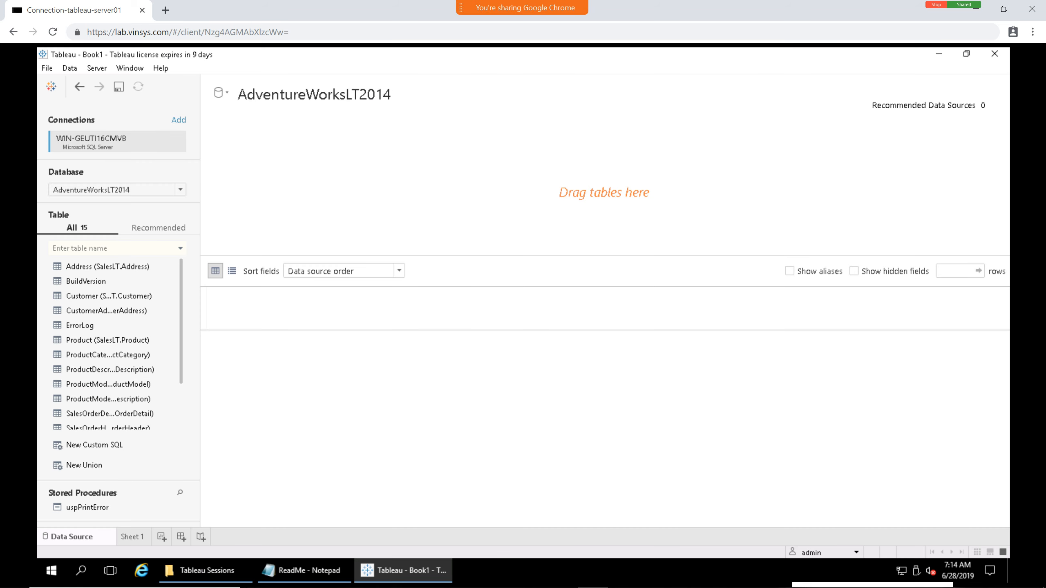
# Step: Refresh the table list by switching the database to master and back to AdventureWorksLT2014
pyautogui.click(175, 141)
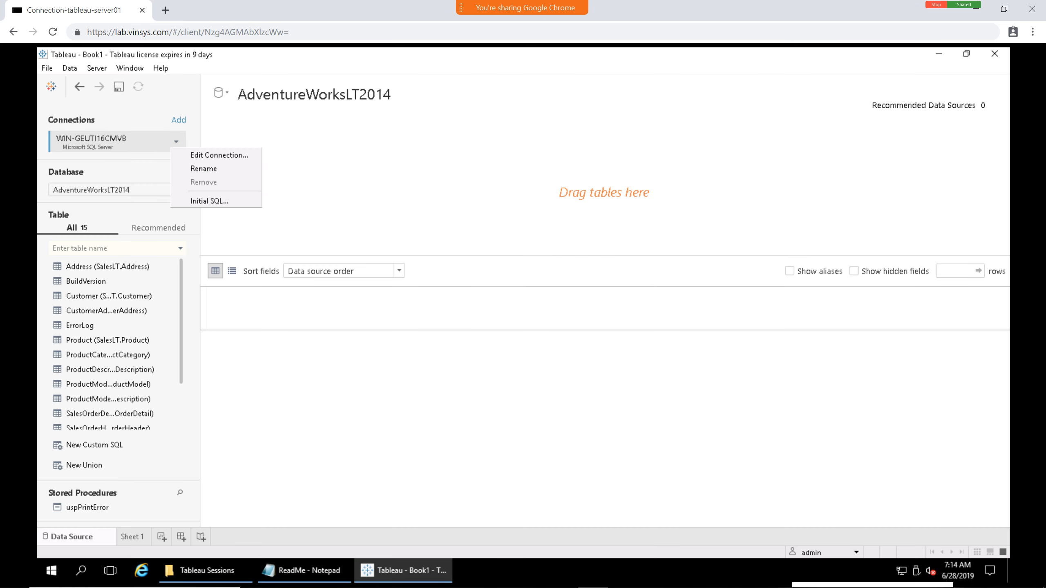
pyautogui.click(181, 201)
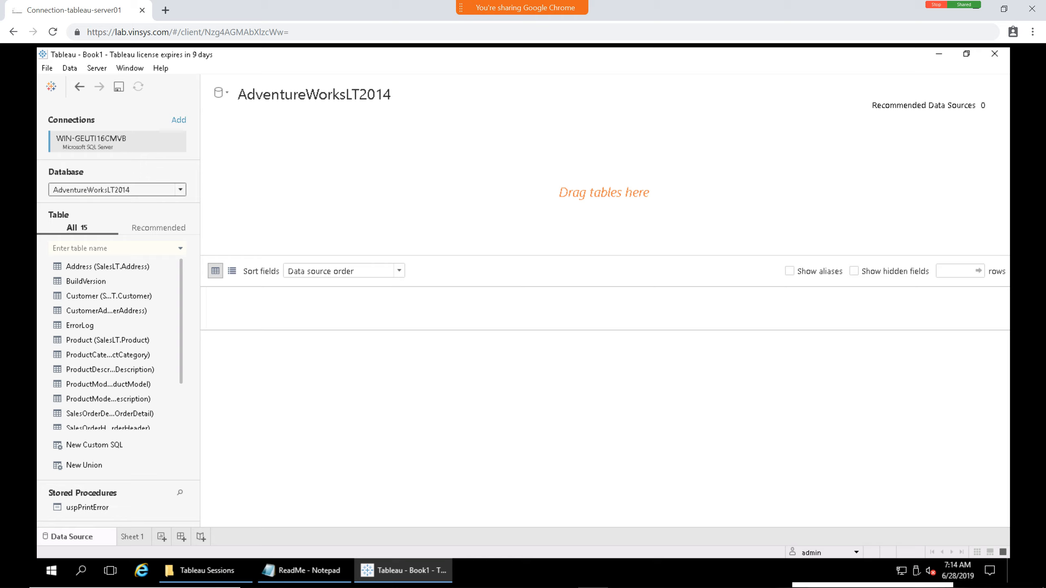
pyautogui.click(180, 190)
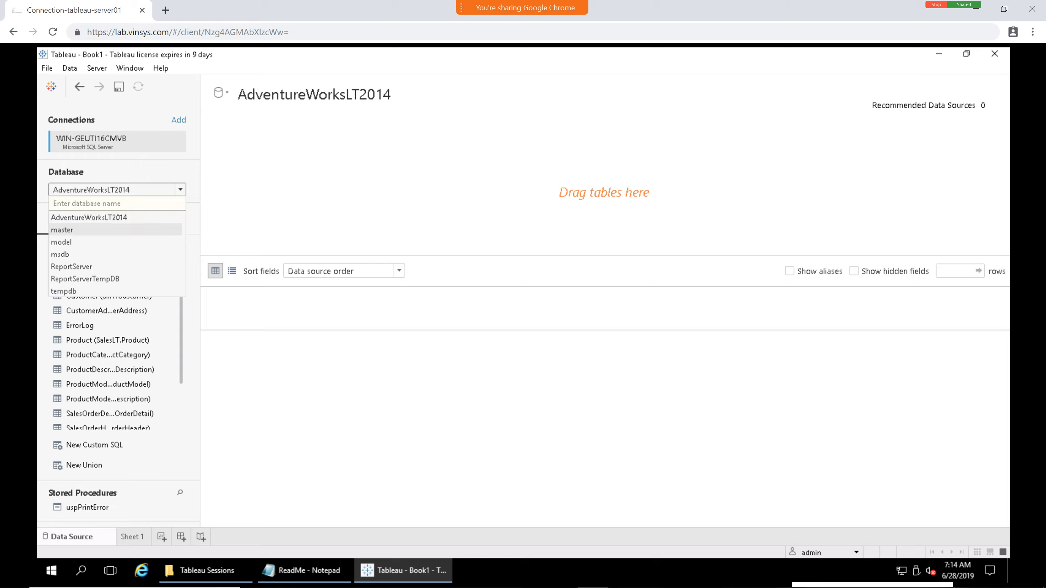
pyautogui.click(61, 229)
pyautogui.click(180, 190)
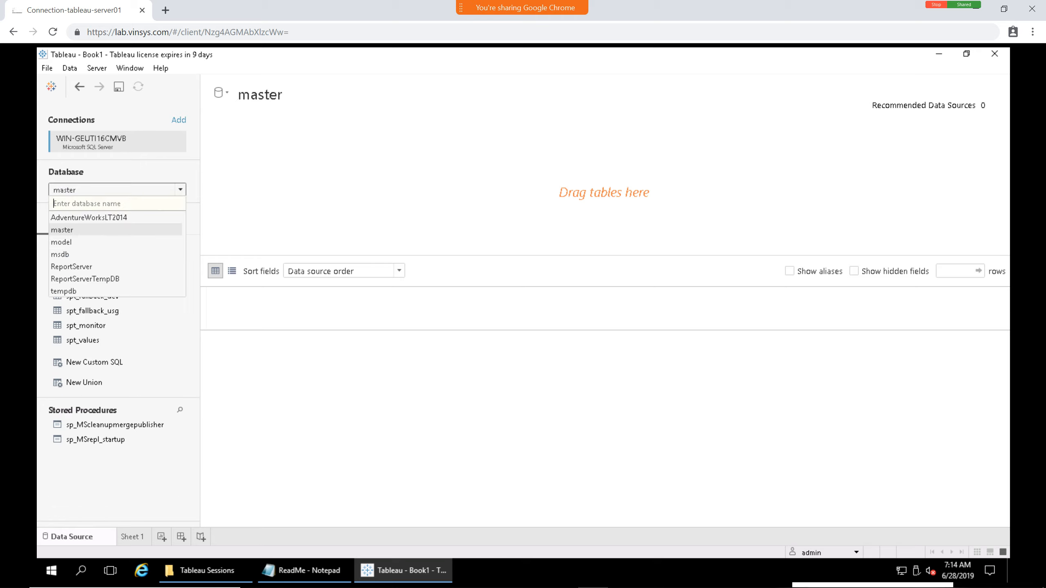
pyautogui.press('Up')
pyautogui.press('Return')
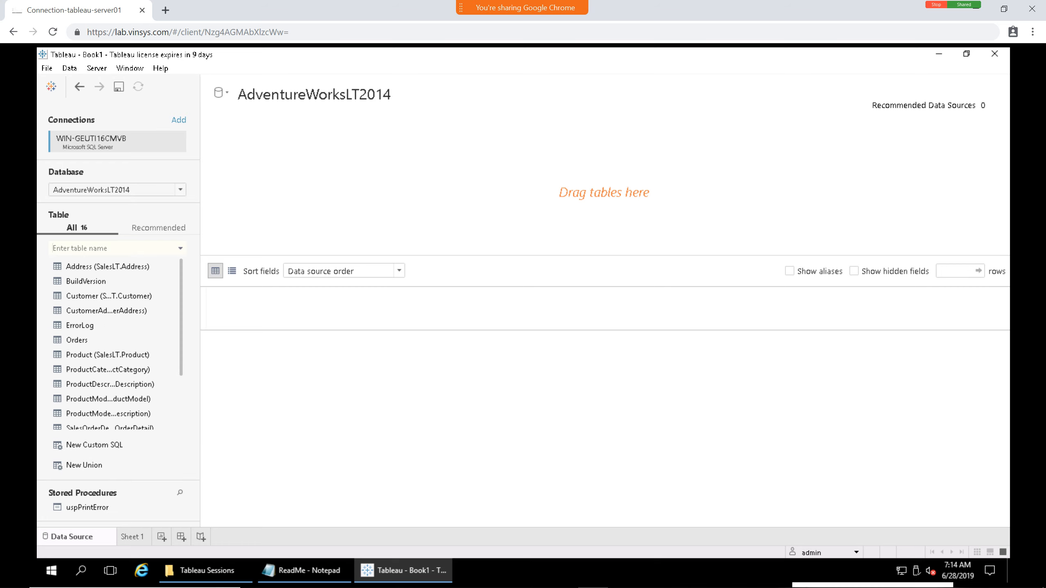
# Step: Add the Orders table to the canvas and rename the data source SQL_orders
pyautogui.moveTo(77, 340); pyautogui.dragTo(284, 165)
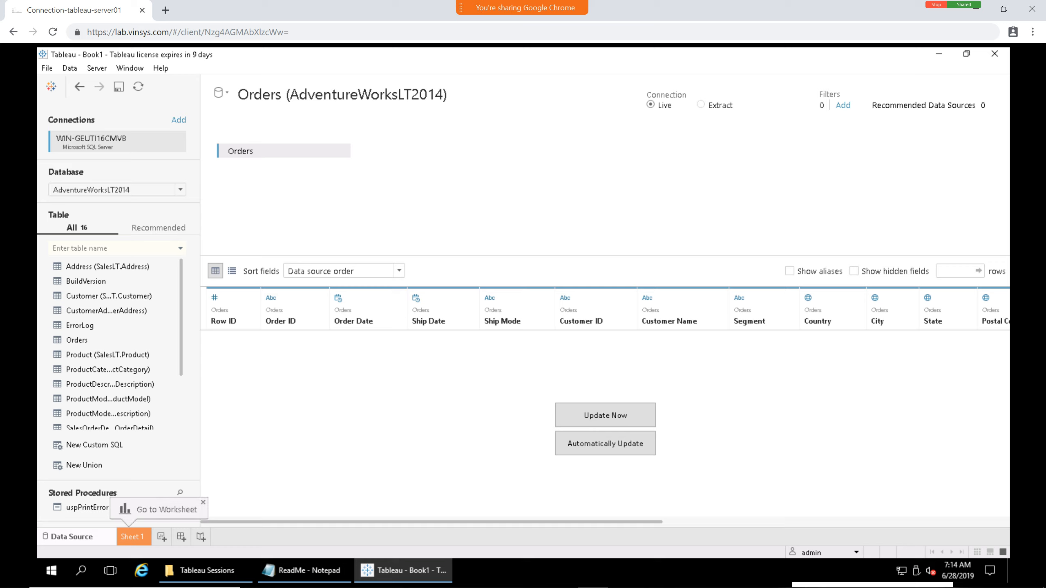
pyautogui.click(342, 95)
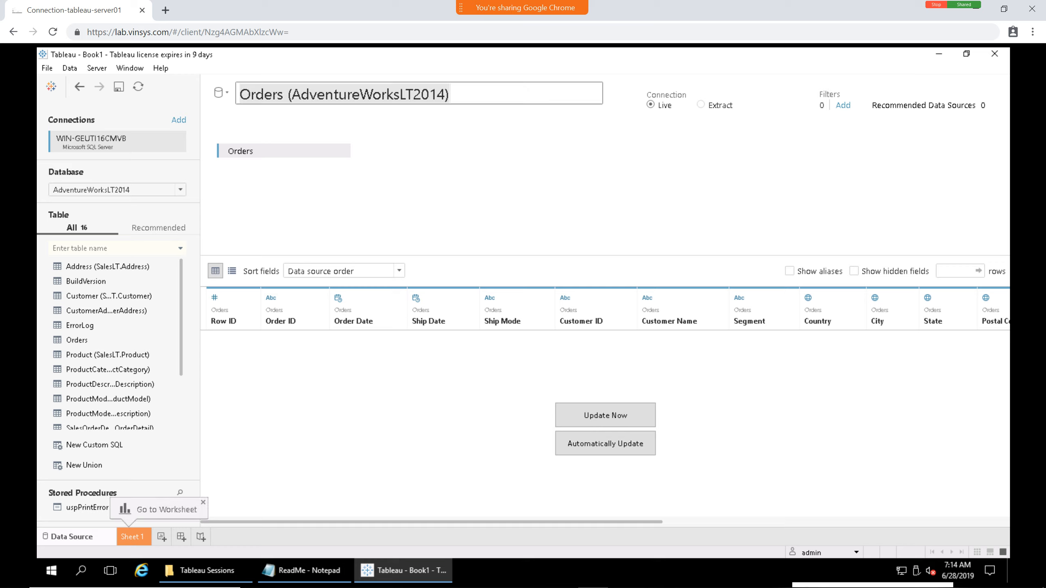
pyautogui.write('SQL')
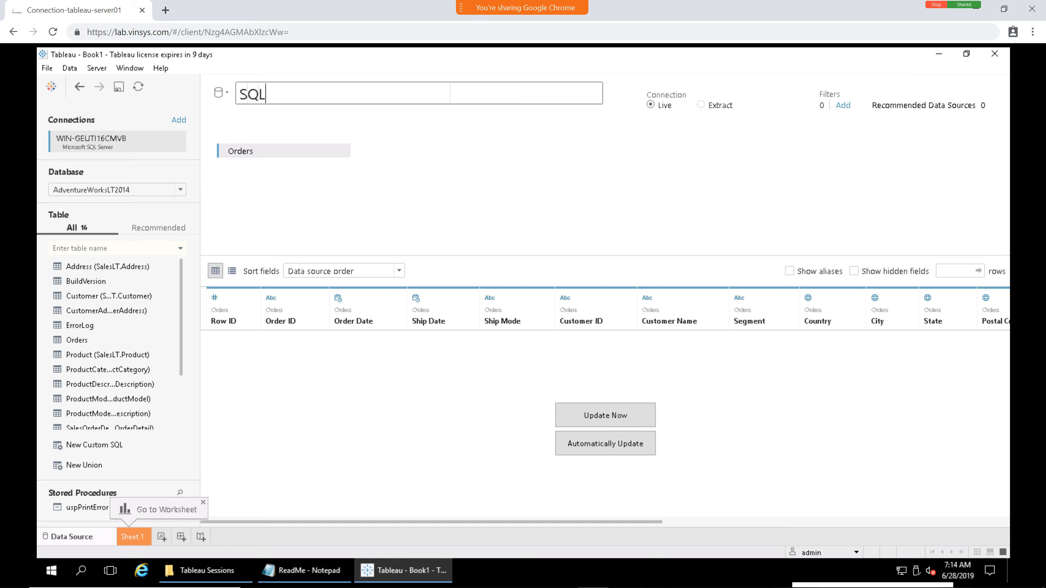
pyautogui.press('BackSpace')
pyautogui.write('_orders')
pyautogui.press('Return')
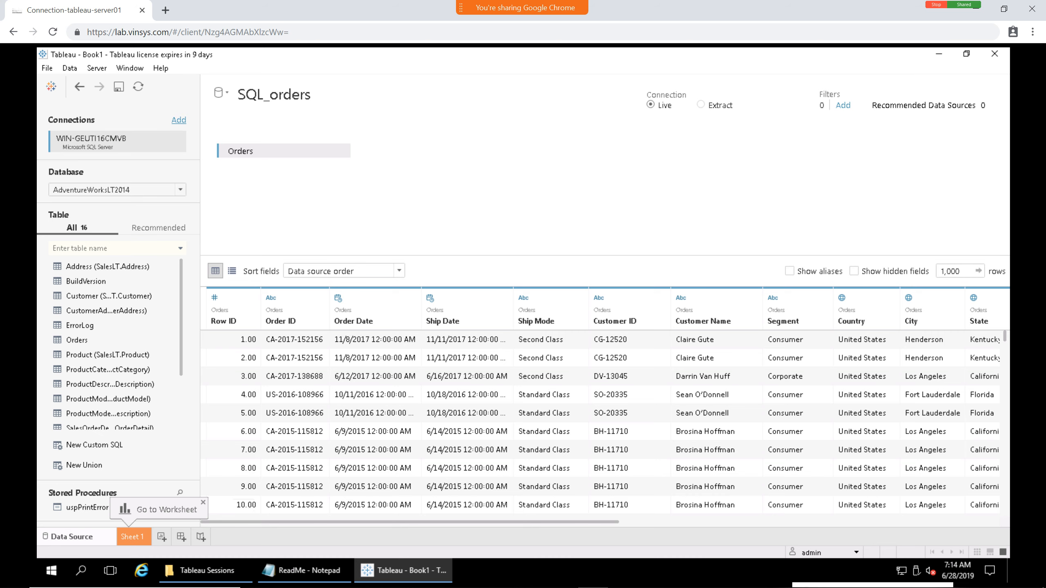
# Step: Add a connection to the Sample - Superstore Excel workbook
pyautogui.click(178, 119)
pyautogui.click(261, 162)
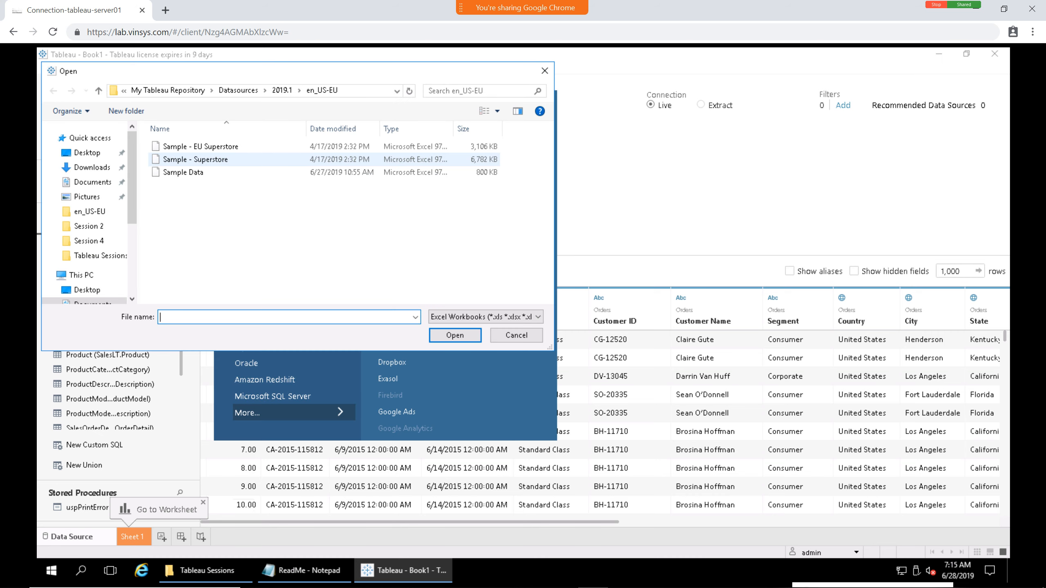
pyautogui.click(195, 159)
pyautogui.click(455, 336)
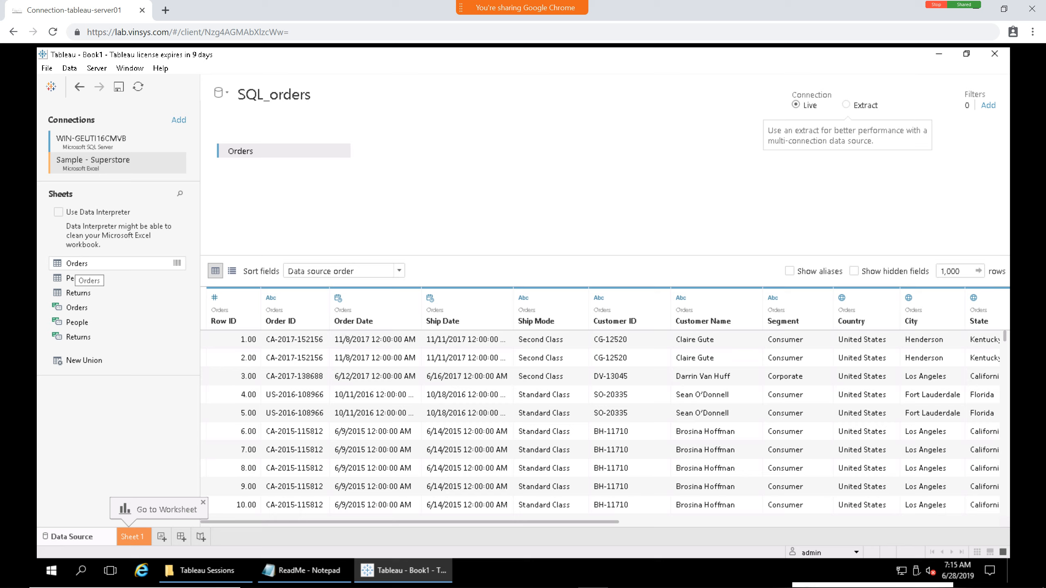
pyautogui.moveTo(76, 263); pyautogui.dragTo(453, 156)
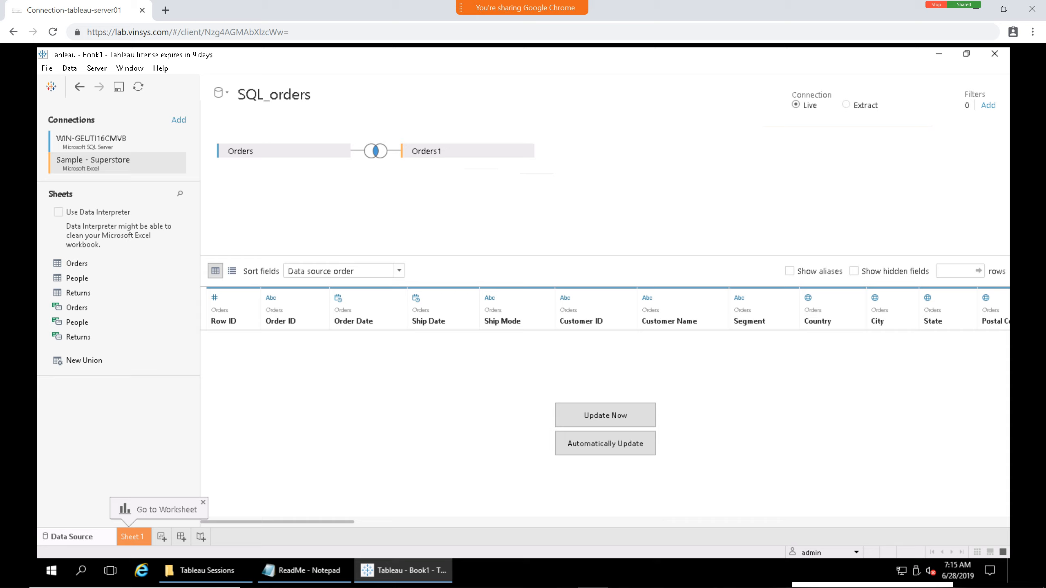
pyautogui.click(606, 415)
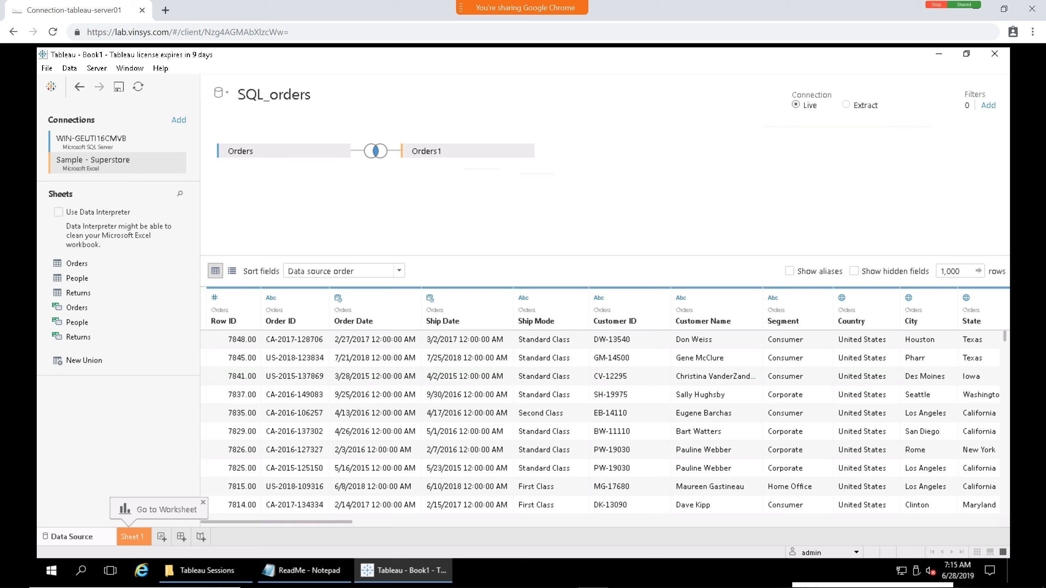
pyautogui.click(524, 151)
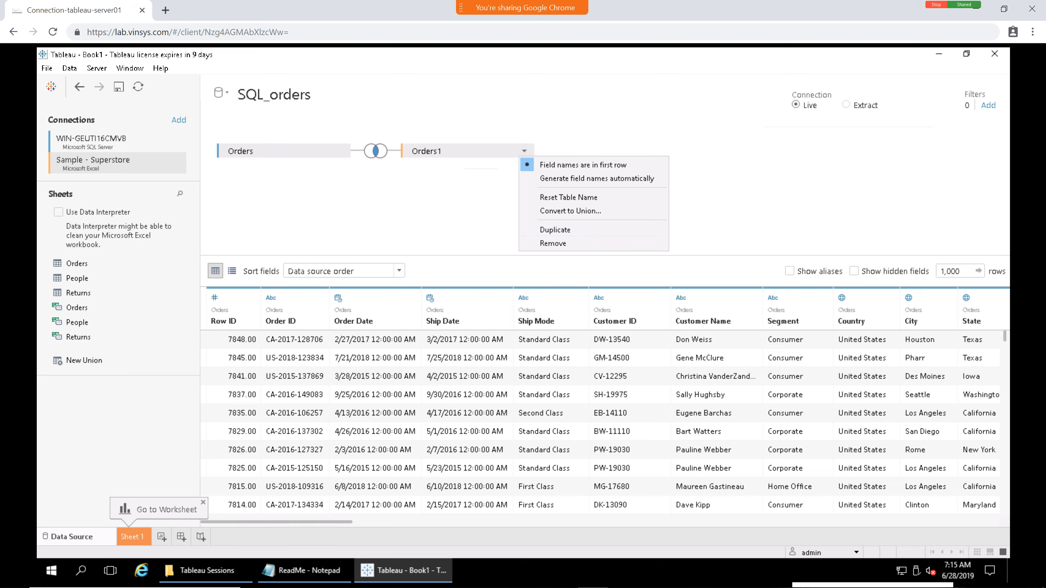
pyautogui.click(553, 243)
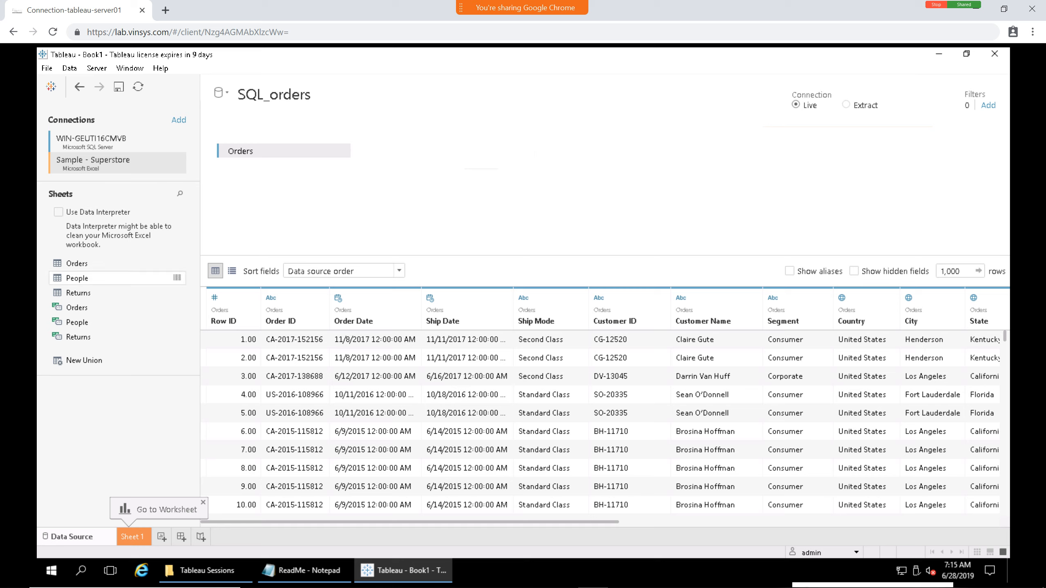
# Step: Join the Excel Orders sheet to the SQL Orders table as an inner join on Order ID
pyautogui.moveTo(77, 263); pyautogui.dragTo(428, 152)
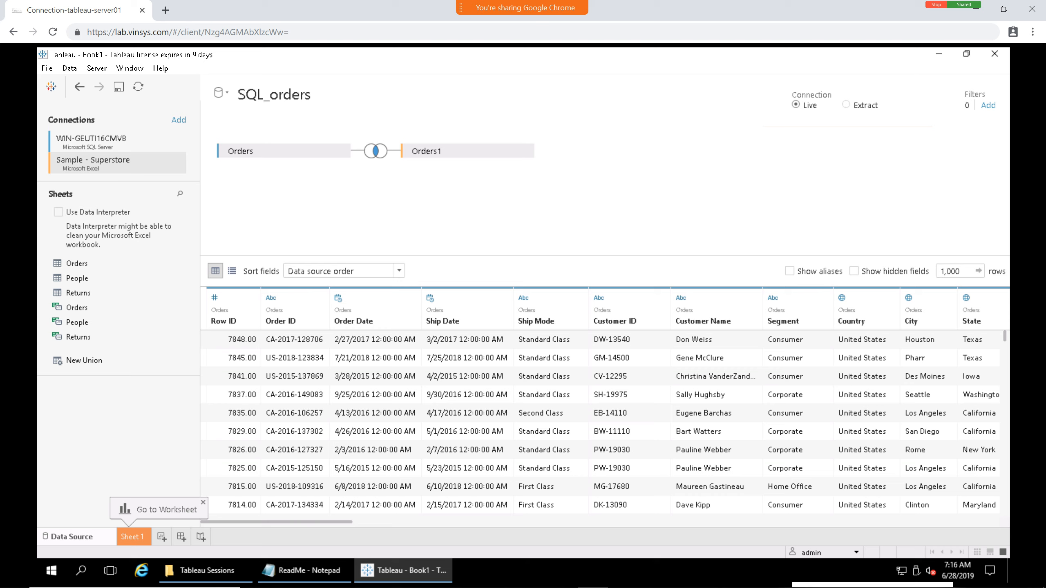
pyautogui.click(375, 150)
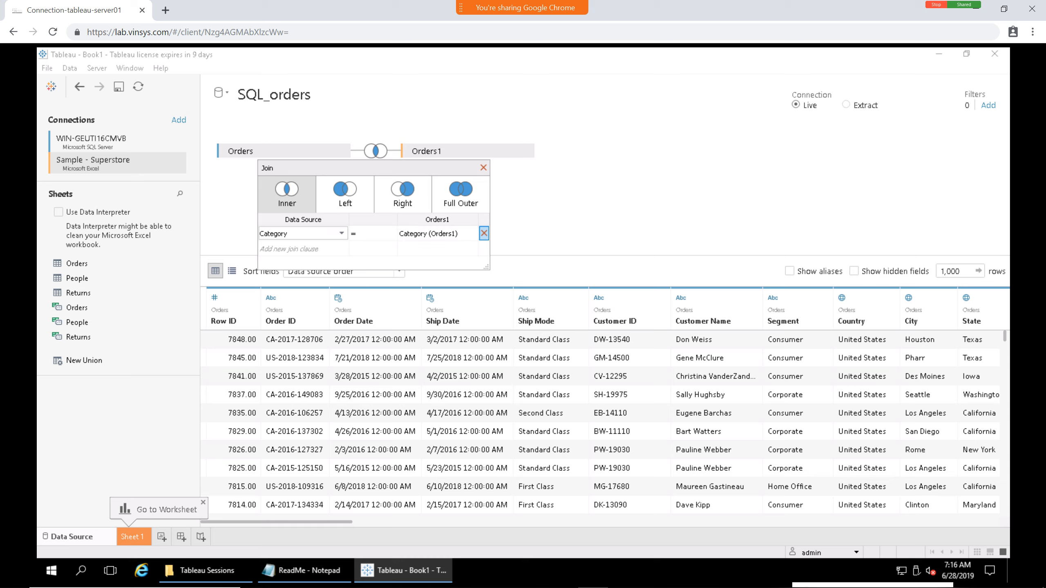
pyautogui.click(341, 234)
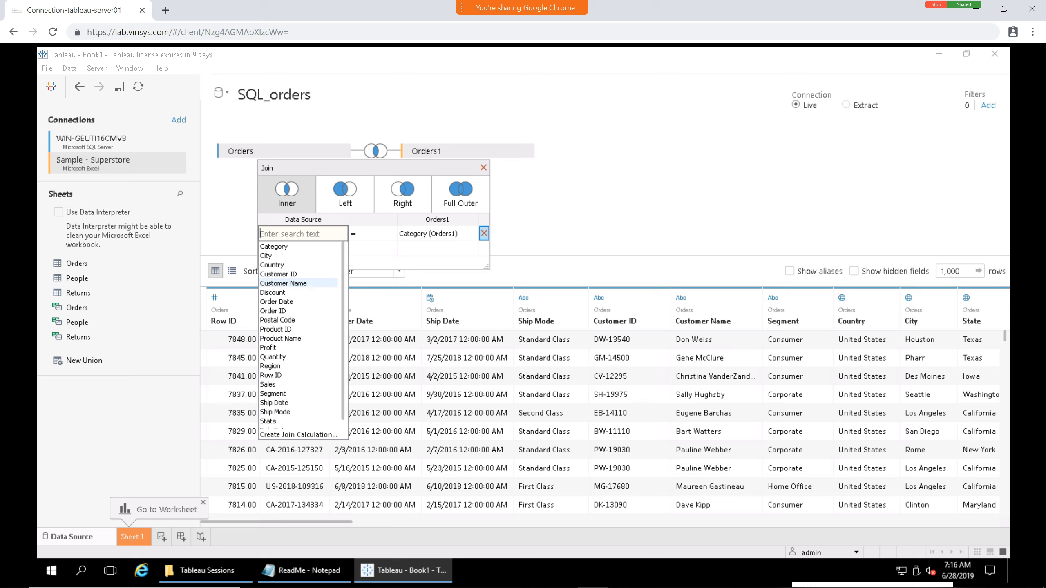
pyautogui.click(273, 310)
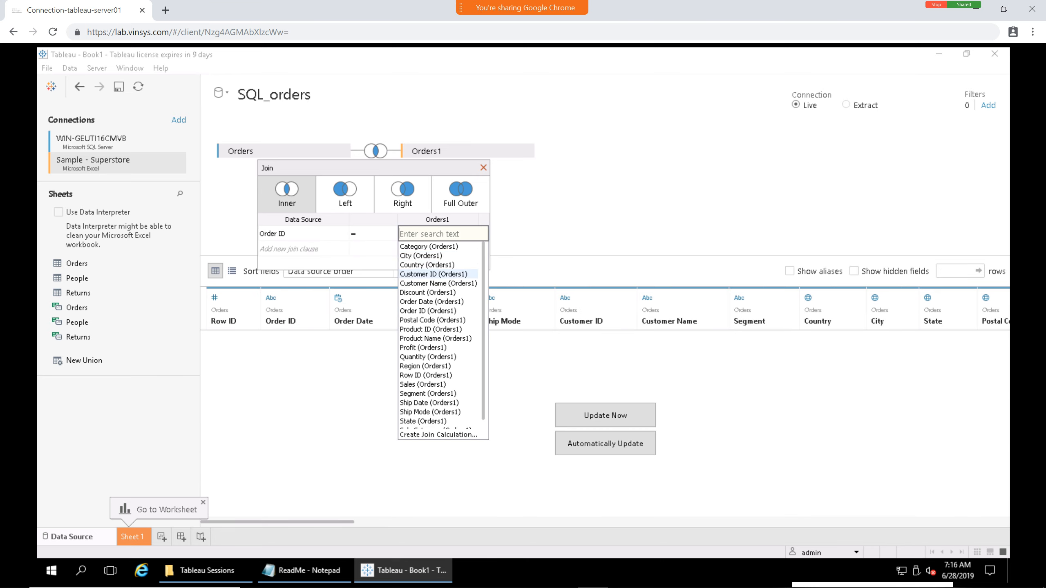
pyautogui.scroll(-1, 438, 283)
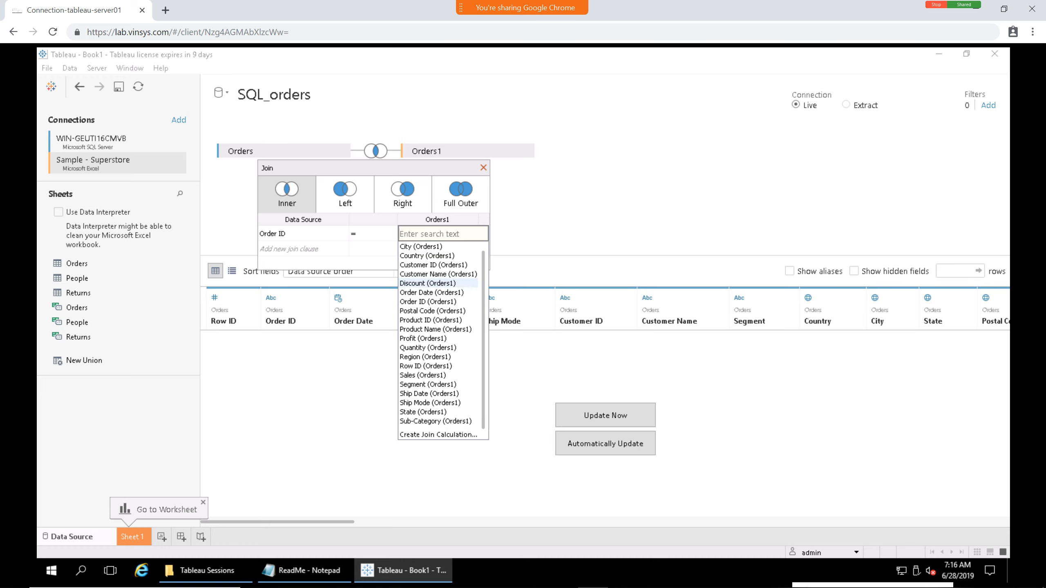
pyautogui.scroll(1, 438, 288)
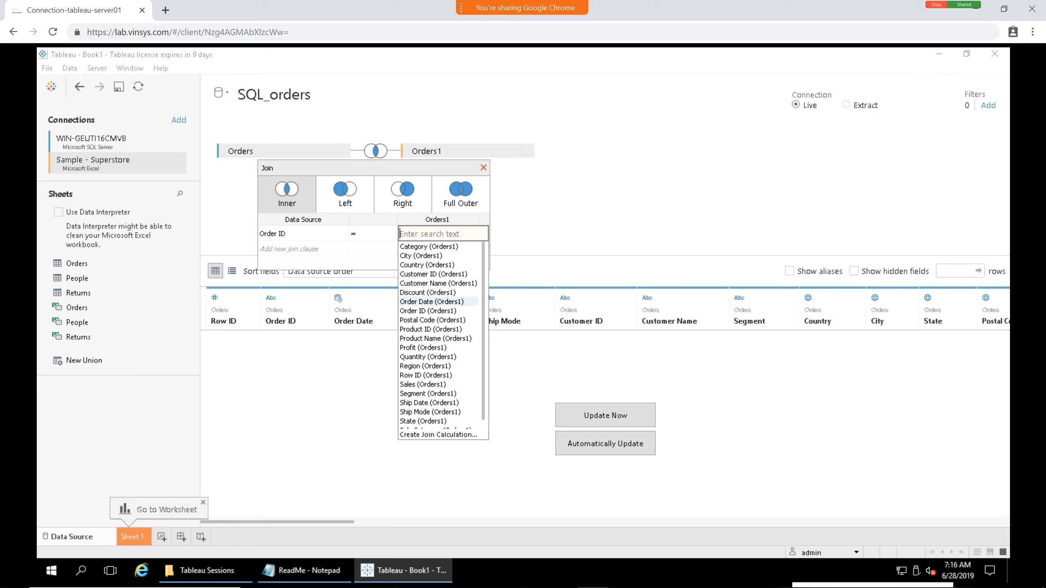
pyautogui.click(428, 311)
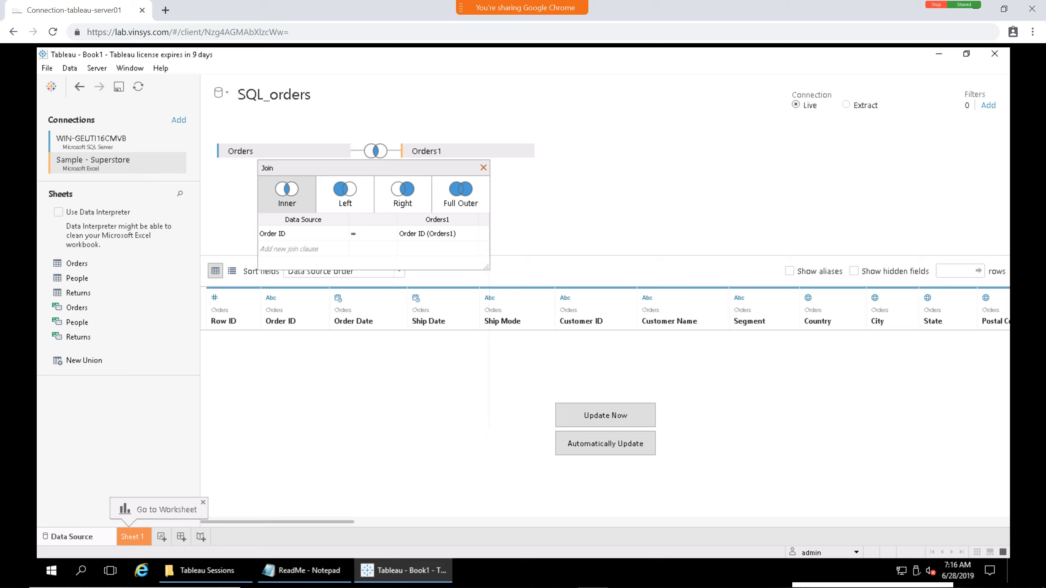
pyautogui.click(483, 168)
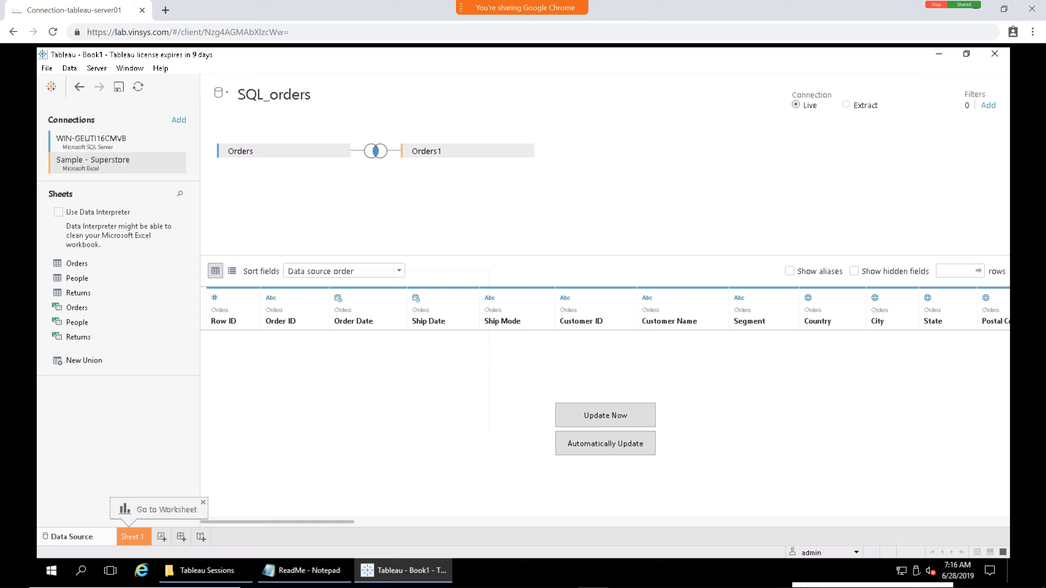
pyautogui.doubleClick(274, 94)
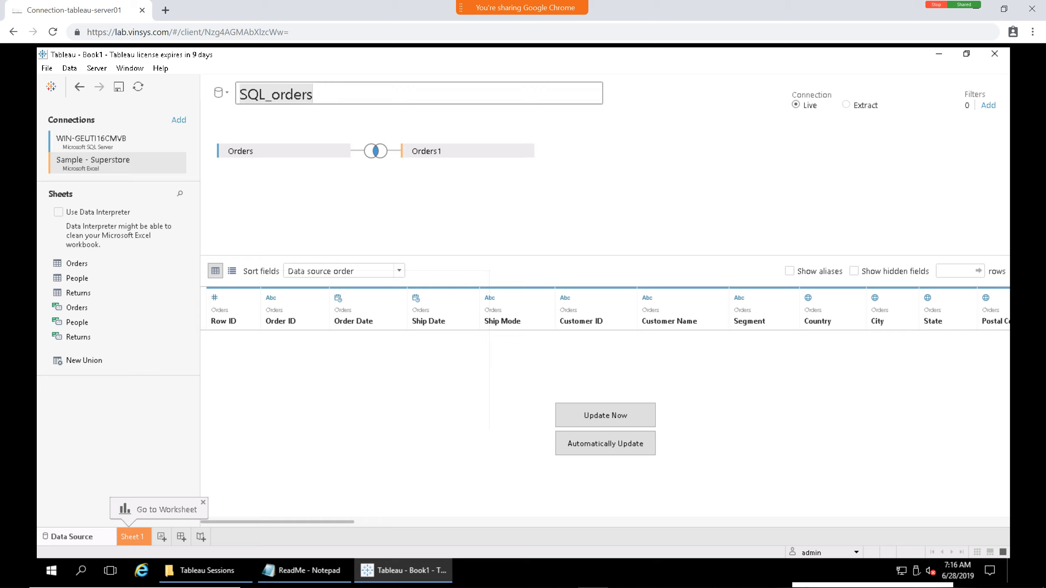
pyautogui.press('Return')
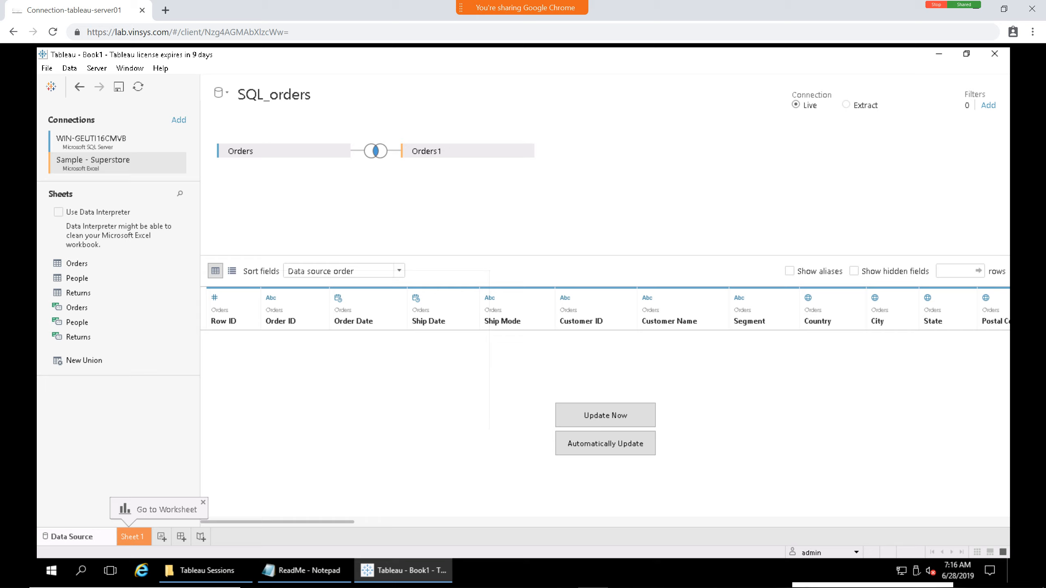
pyautogui.click(273, 95)
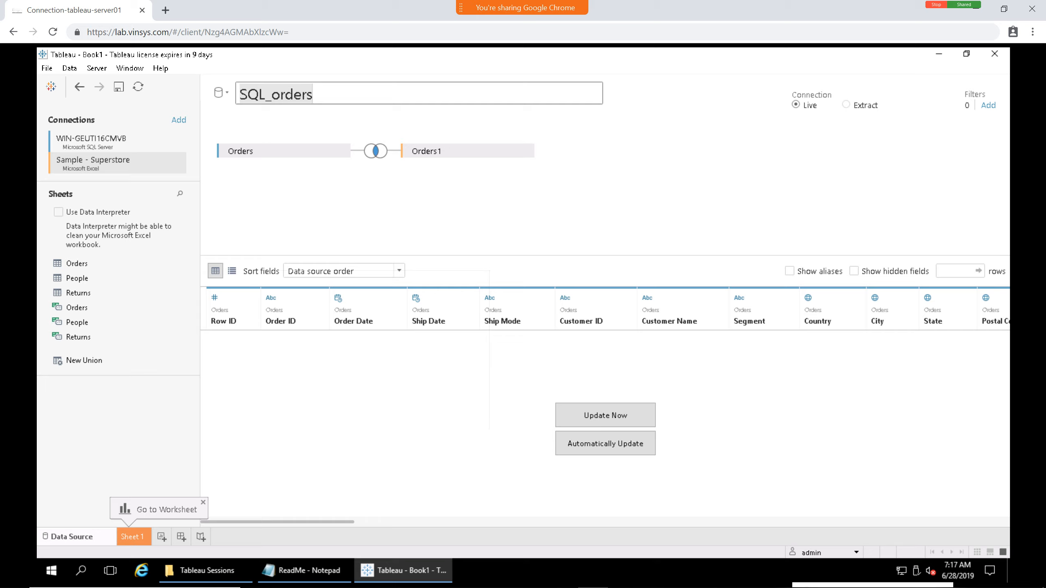
pyautogui.press('Return')
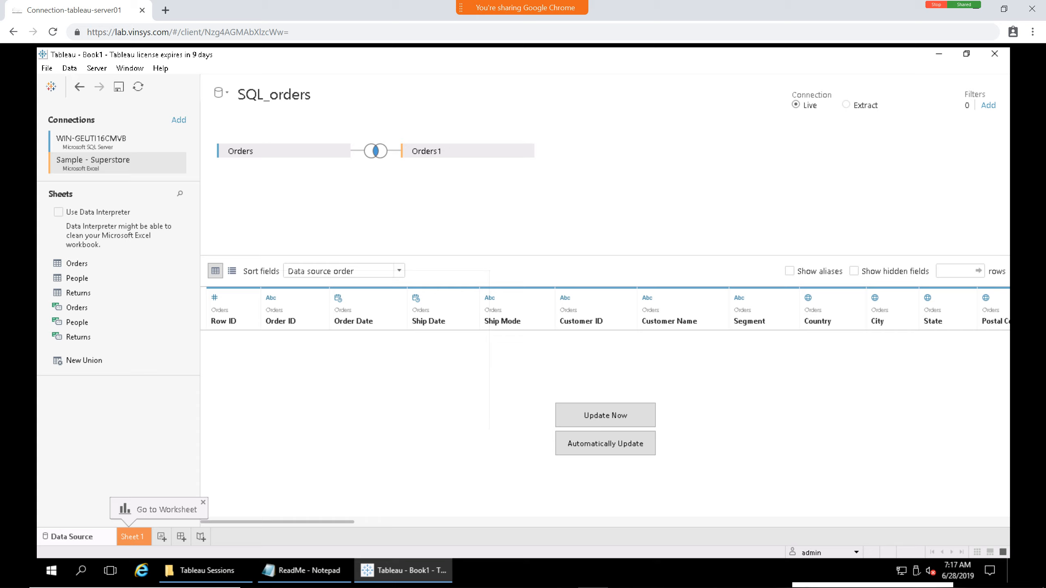
# Step: Switch the SQL_orders data source to Extract, update the preview and save the extract as SQL_orders
pyautogui.click(846, 105)
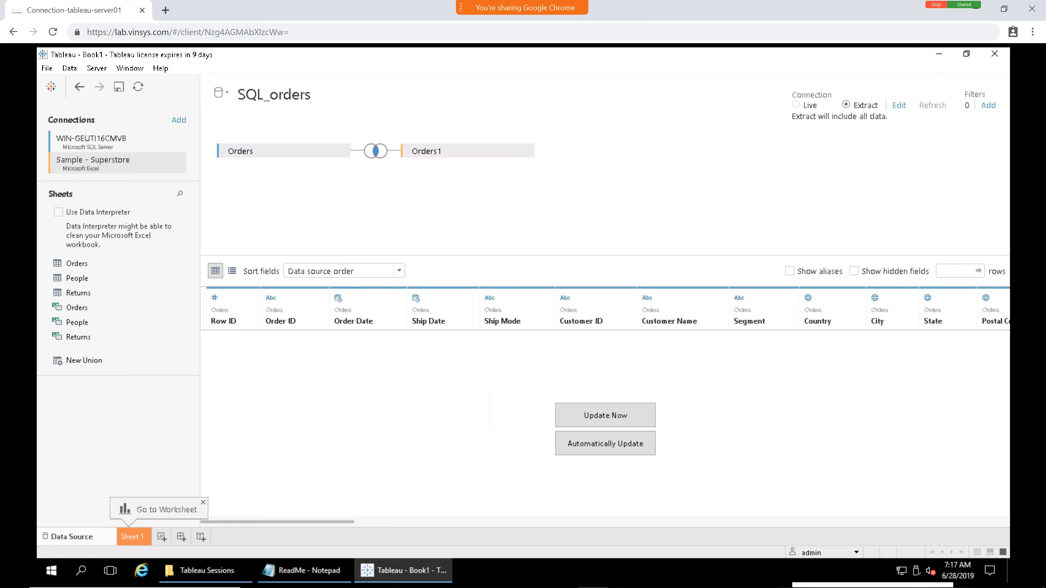
pyautogui.click(605, 415)
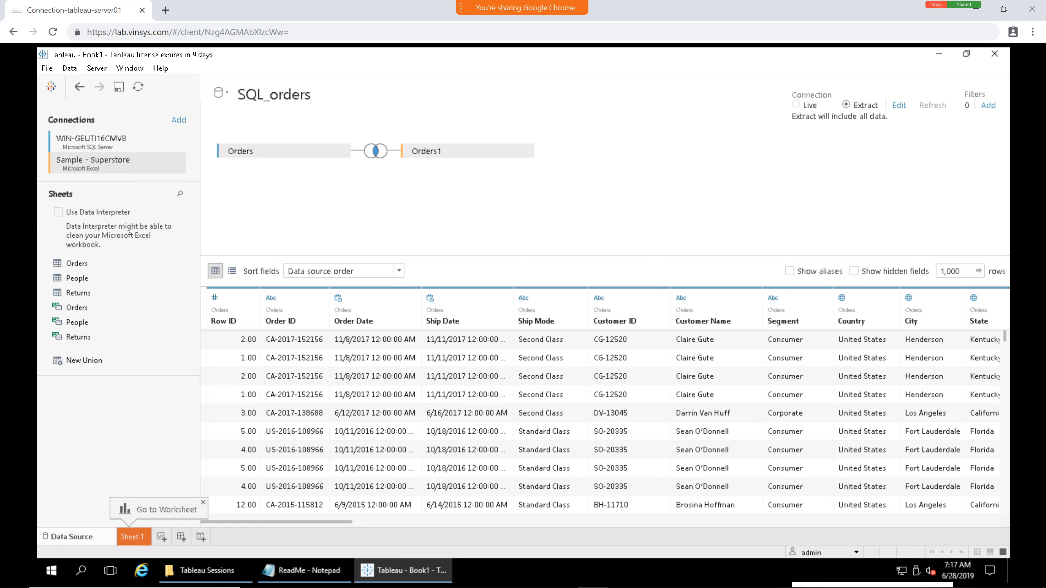
pyautogui.click(133, 537)
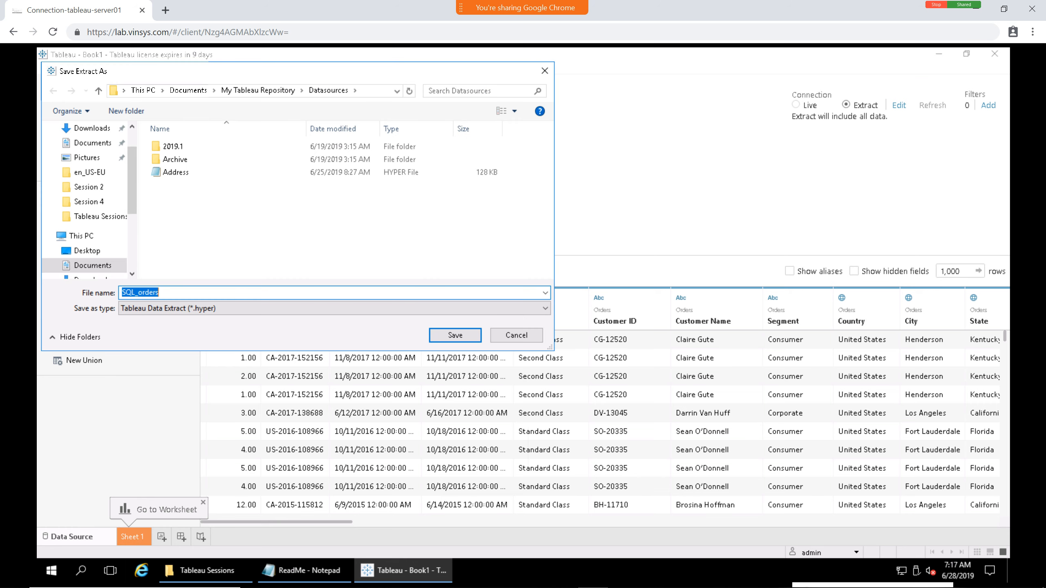
pyautogui.click(456, 336)
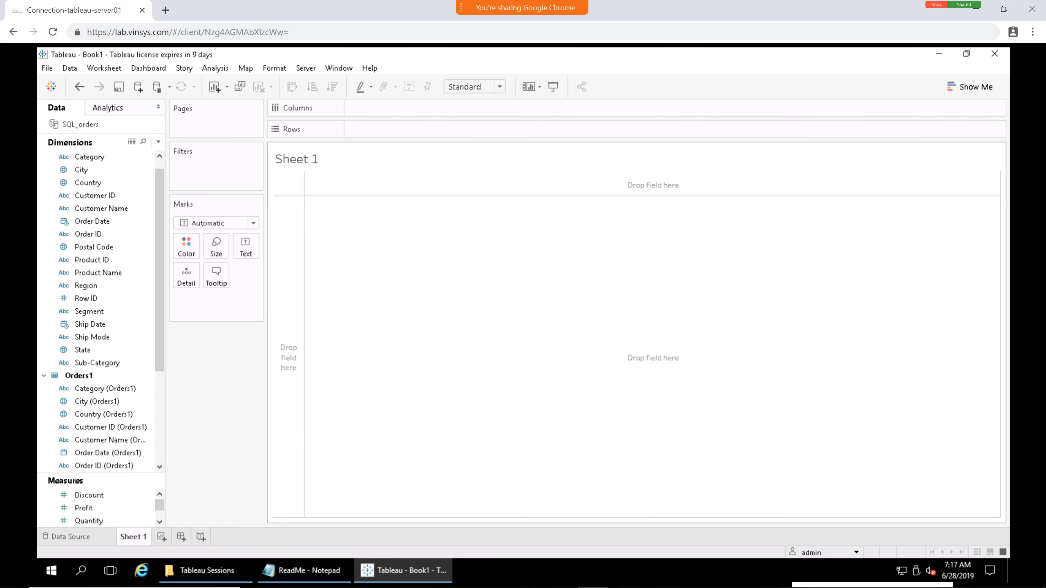
# Step: Create a new data source connected to the Sample - Superstore Excel workbook
pyautogui.moveTo(159, 270)
pyautogui.mouseDown()
pyautogui.moveTo(160, 362)
pyautogui.moveTo(159, 262)
pyautogui.mouseUp()
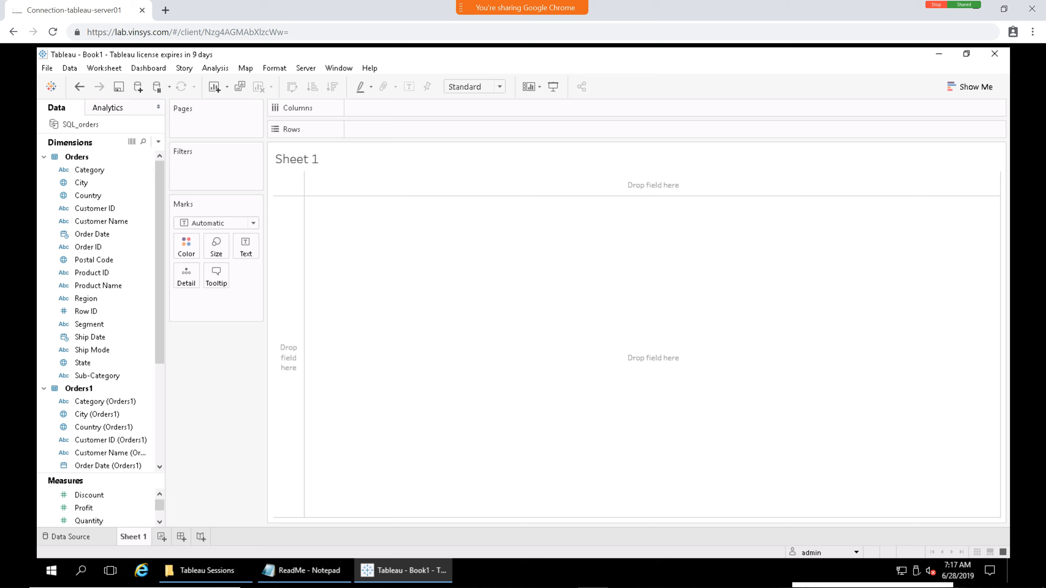
pyautogui.click(67, 537)
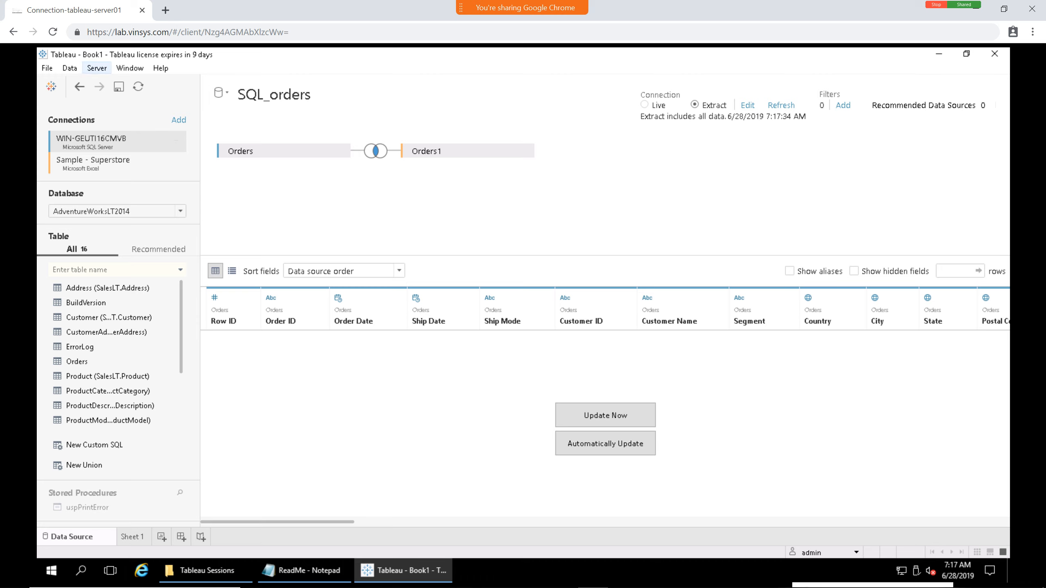
pyautogui.click(69, 68)
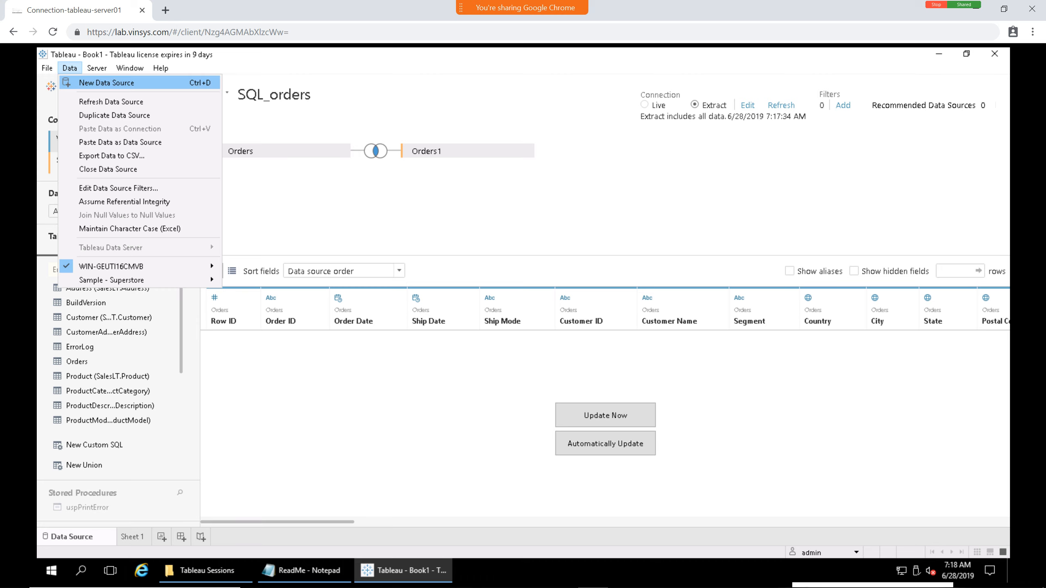
pyautogui.click(106, 82)
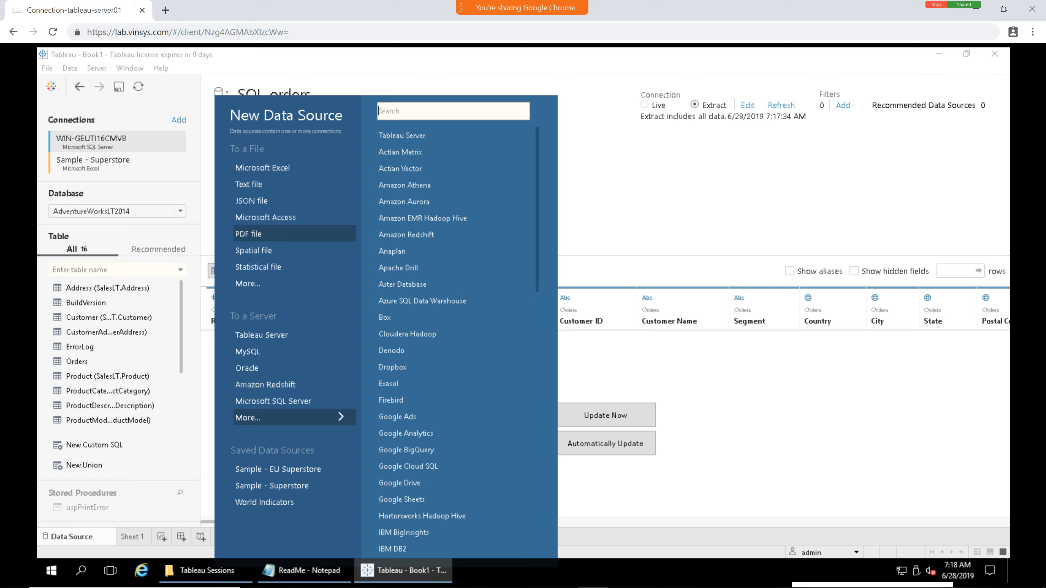
pyautogui.click(265, 217)
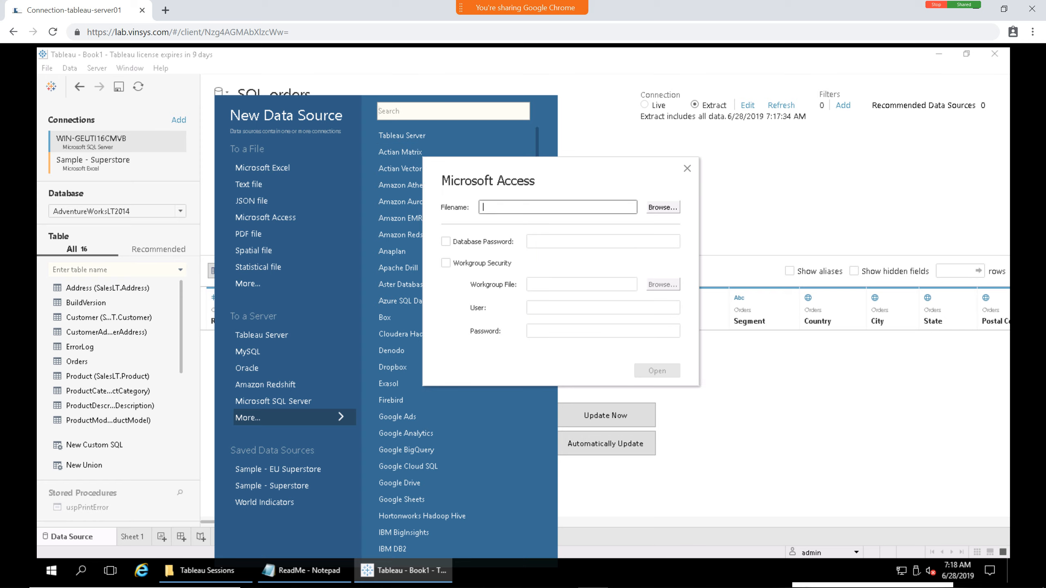
pyautogui.click(687, 168)
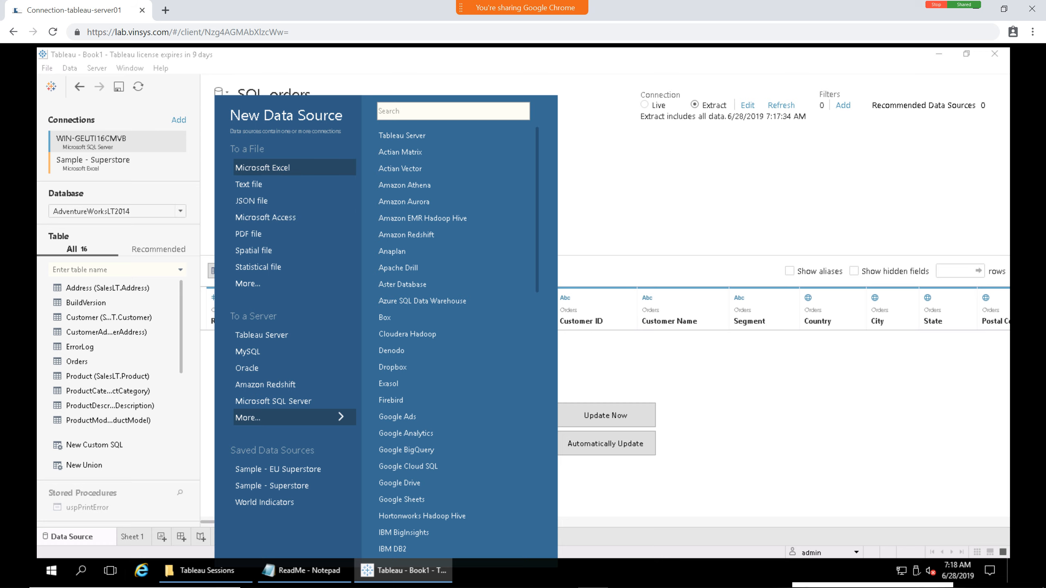
pyautogui.click(262, 167)
pyautogui.click(172, 158)
pyautogui.rightClick(174, 159)
pyautogui.click(205, 166)
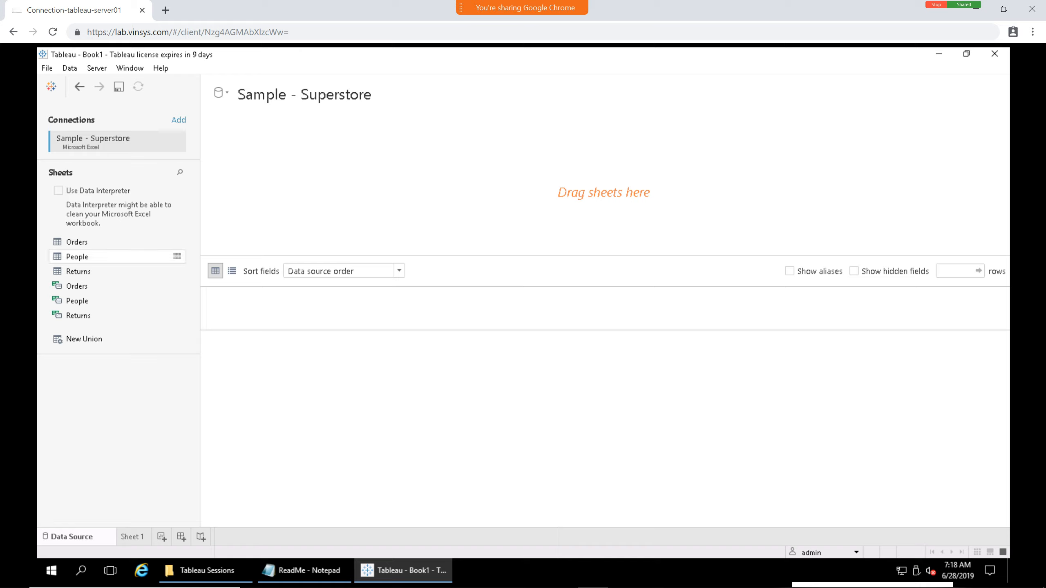
# Step: Add the Orders sheet to the canvas and rename this data source Excel Order
pyautogui.moveTo(174, 242); pyautogui.dragTo(603, 189)
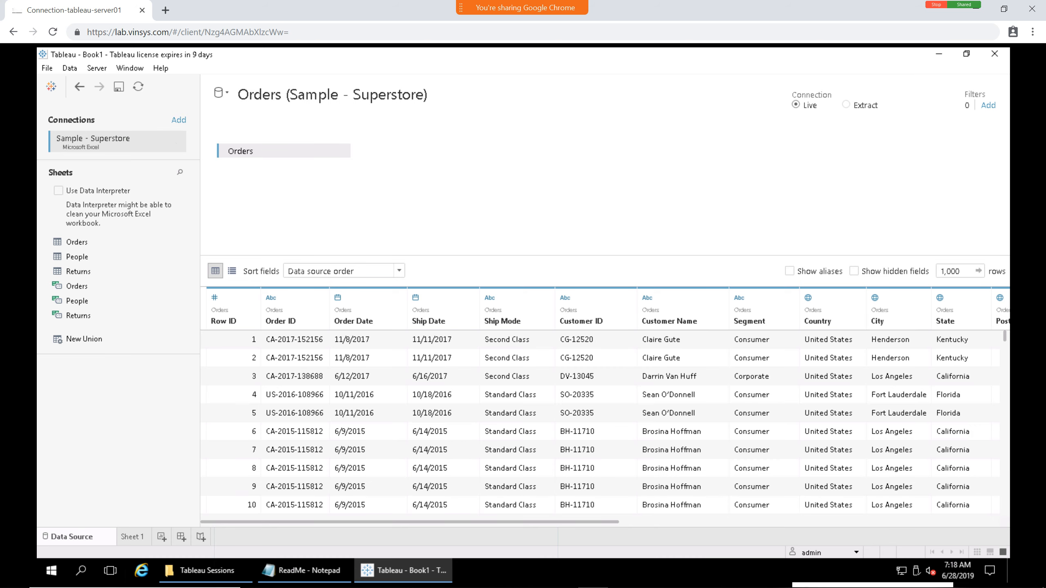
pyautogui.click(221, 93)
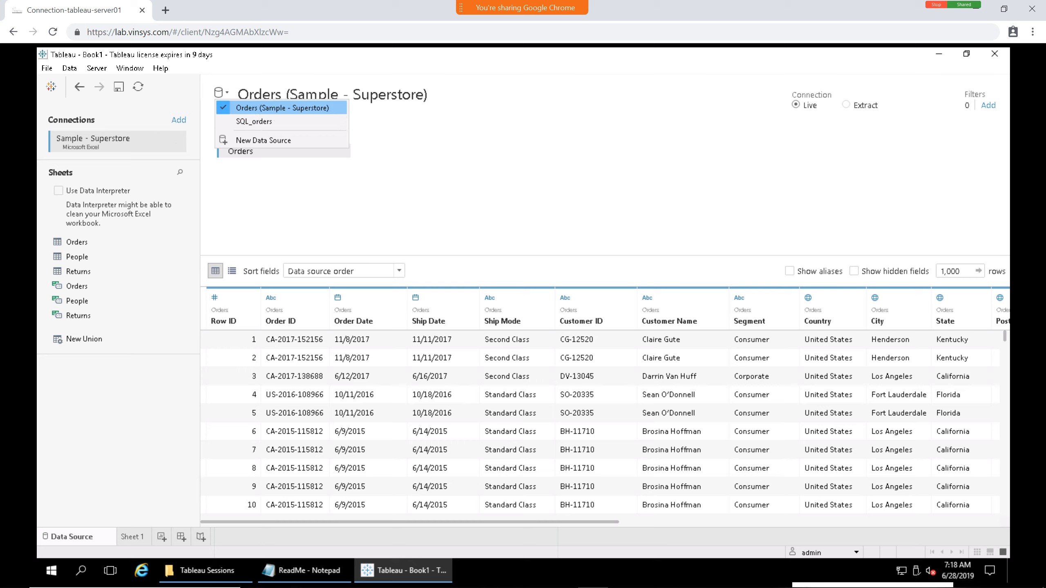
pyautogui.click(282, 108)
pyautogui.moveTo(429, 95); pyautogui.dragTo(240, 94)
pyautogui.write('E')
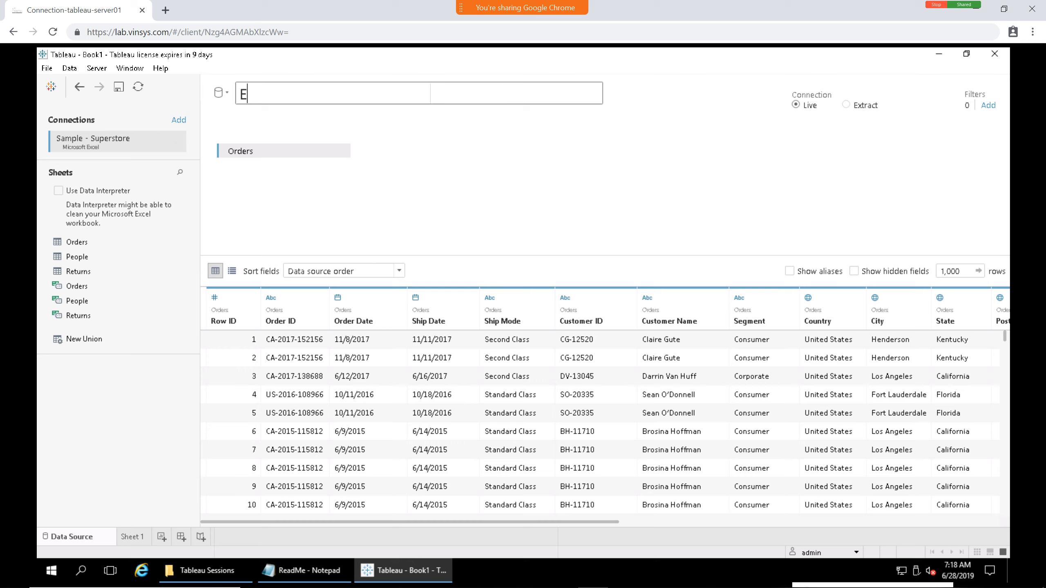
pyautogui.write('xcel Order')
pyautogui.press('Return')
pyautogui.click(314, 94)
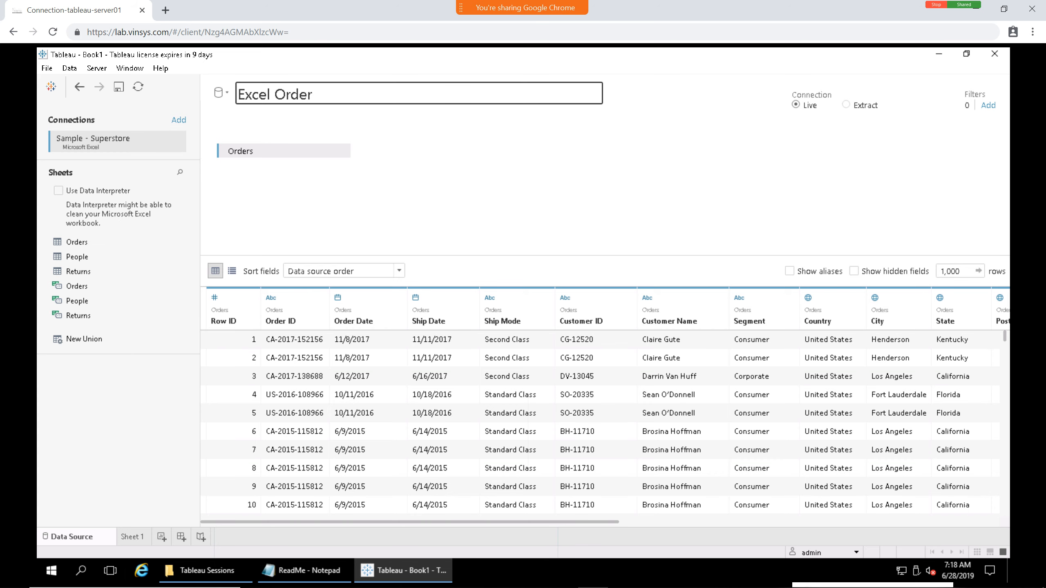
pyautogui.press('Return')
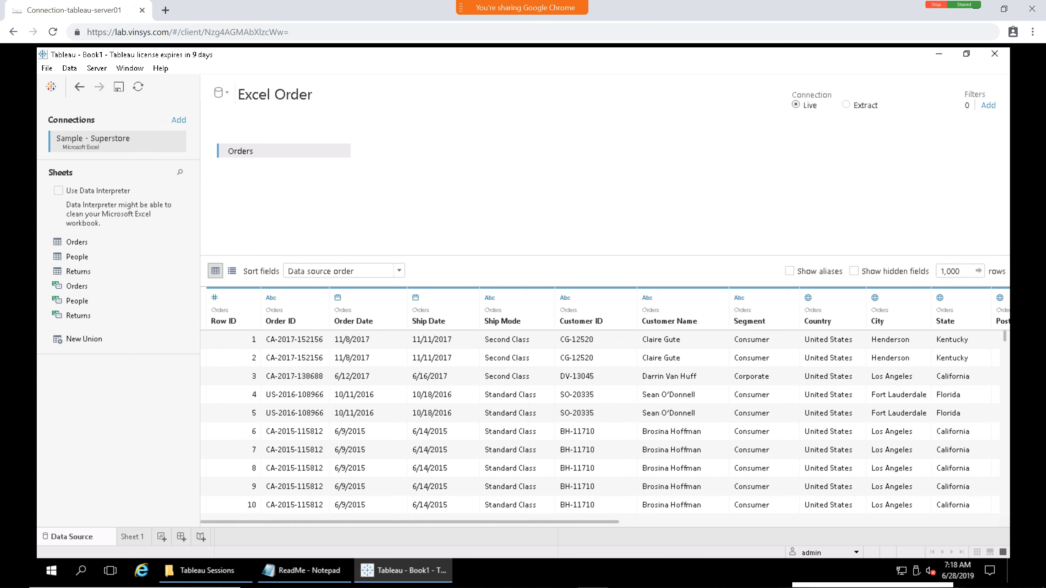
# Step: Switch the Excel Order data source to Extract and save the extract as Excel Order
pyautogui.click(846, 105)
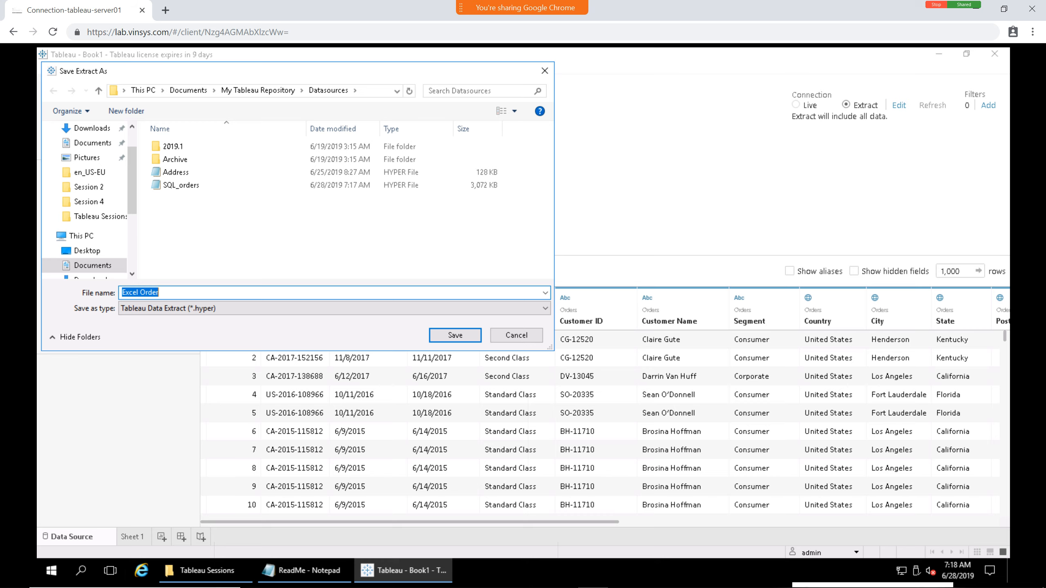
pyautogui.press('Return')
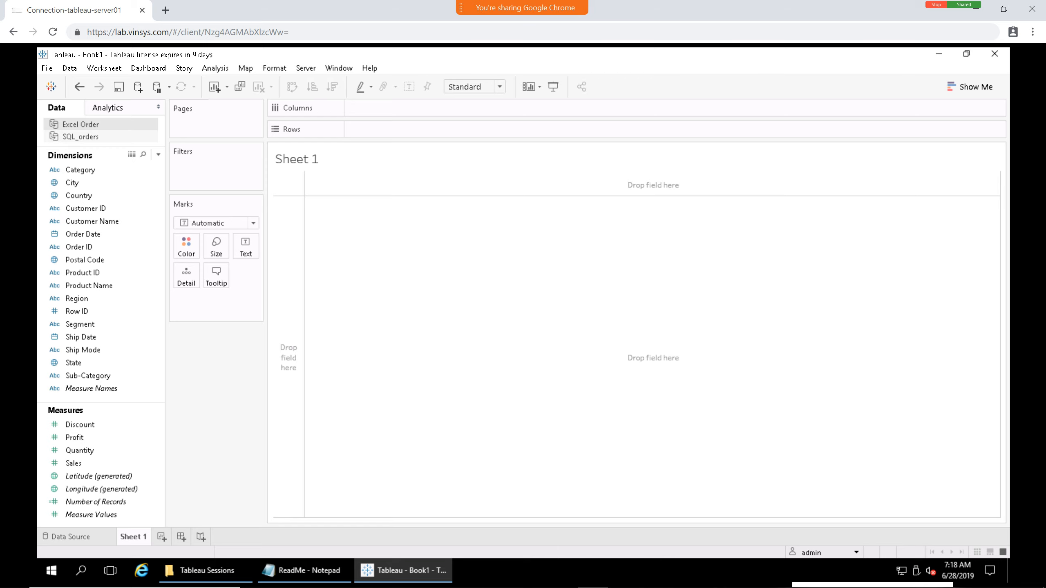
pyautogui.click(81, 136)
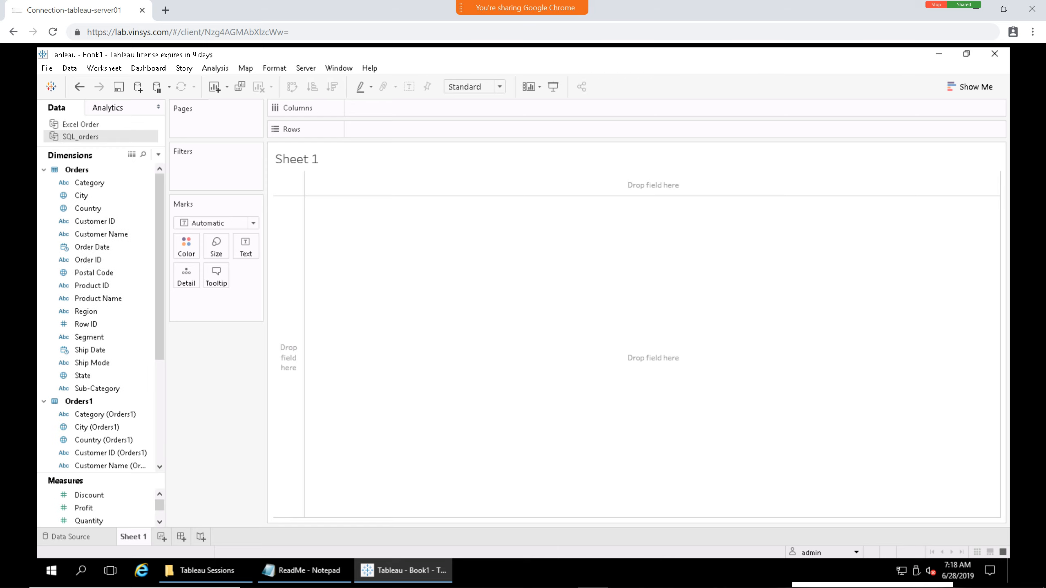
pyautogui.click(80, 125)
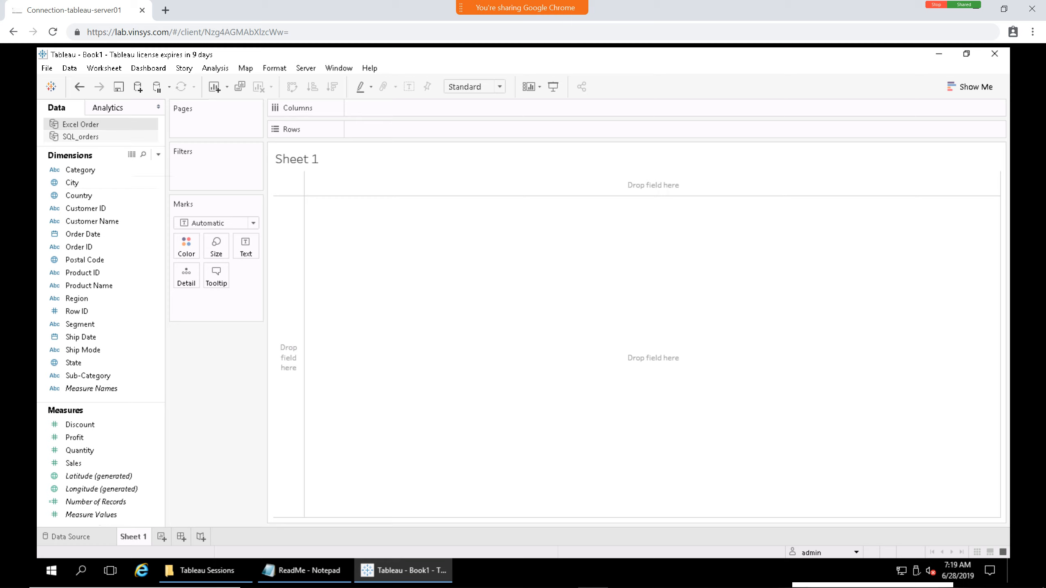
# Step: Open Edit Relationships and review the primary and secondary data sources and their linking fields
pyautogui.click(104, 68)
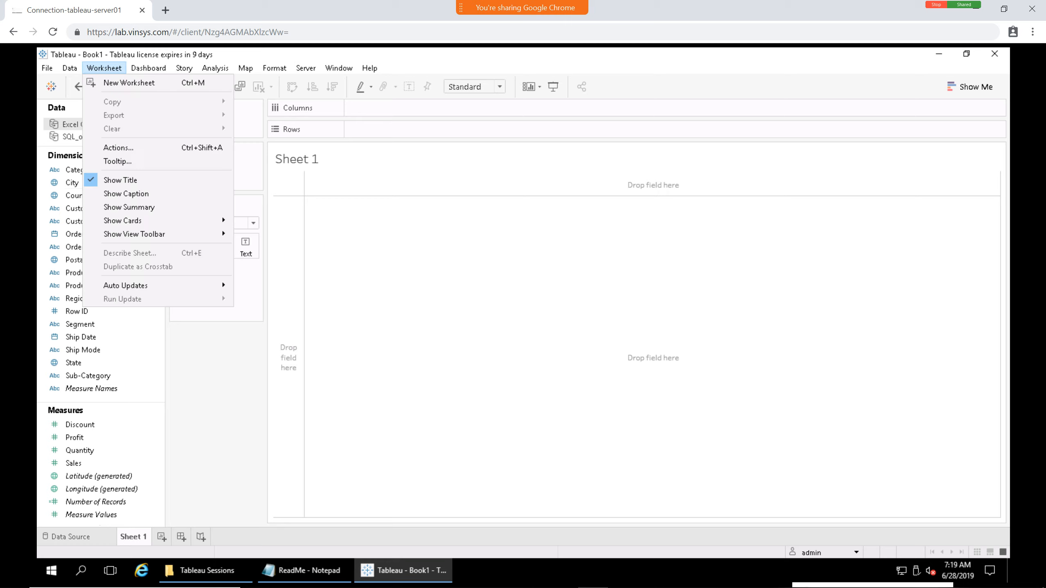
pyautogui.click(70, 67)
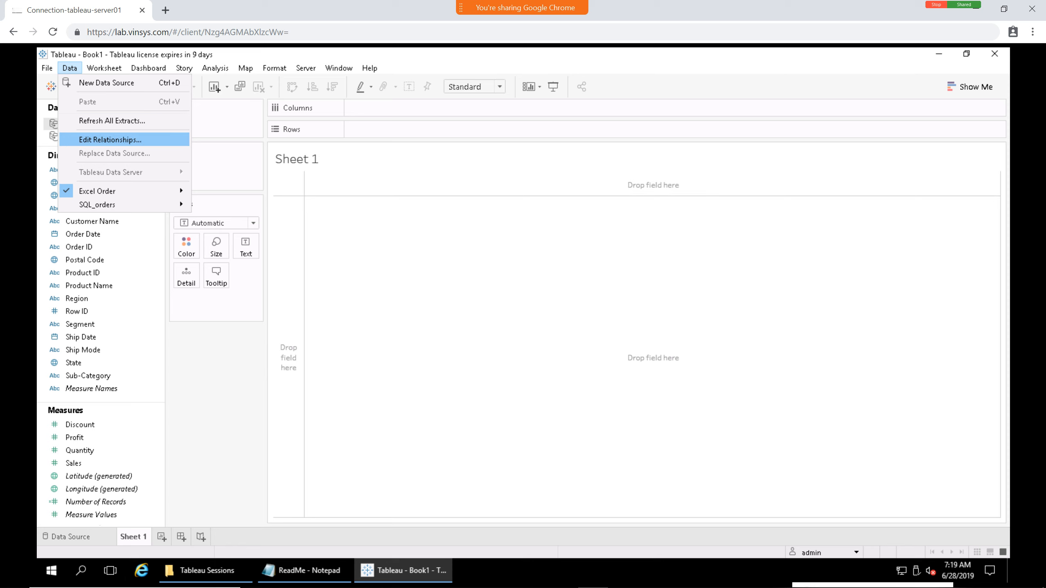
pyautogui.click(110, 140)
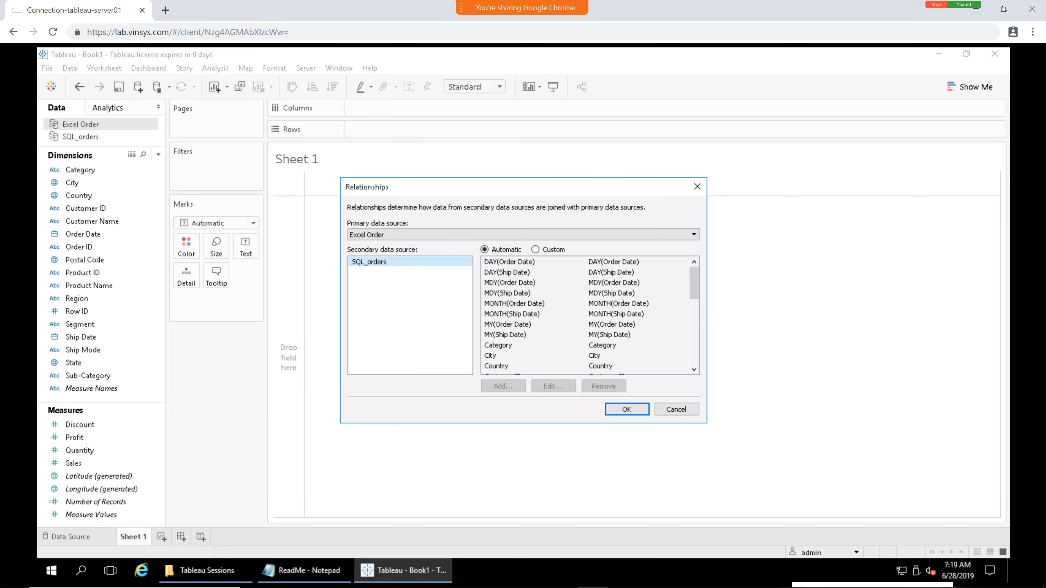
pyautogui.hotkey('shift', 'Tab')
pyautogui.hotkey('alt', 'Down')
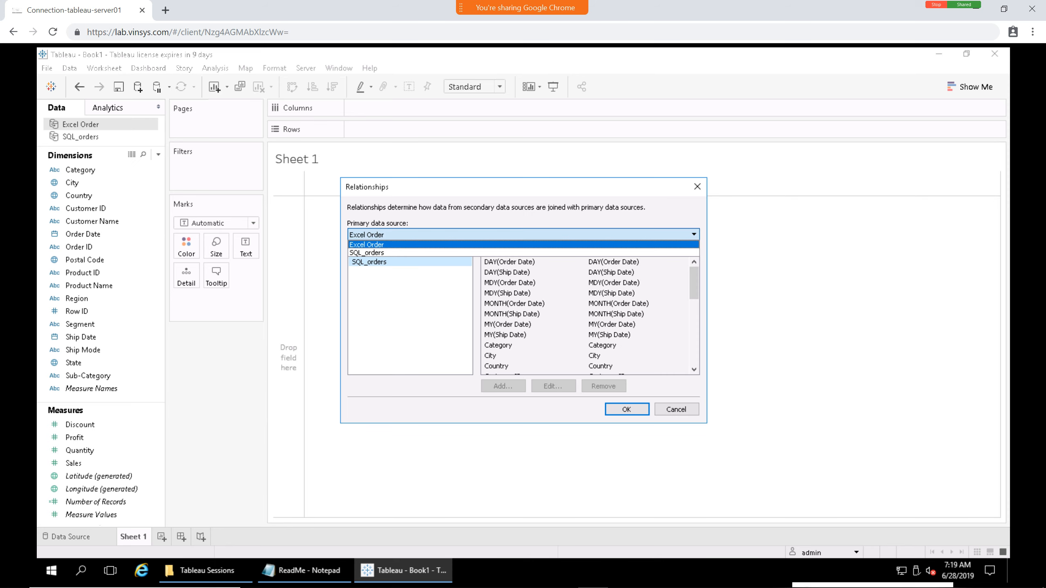
pyautogui.press('Down')
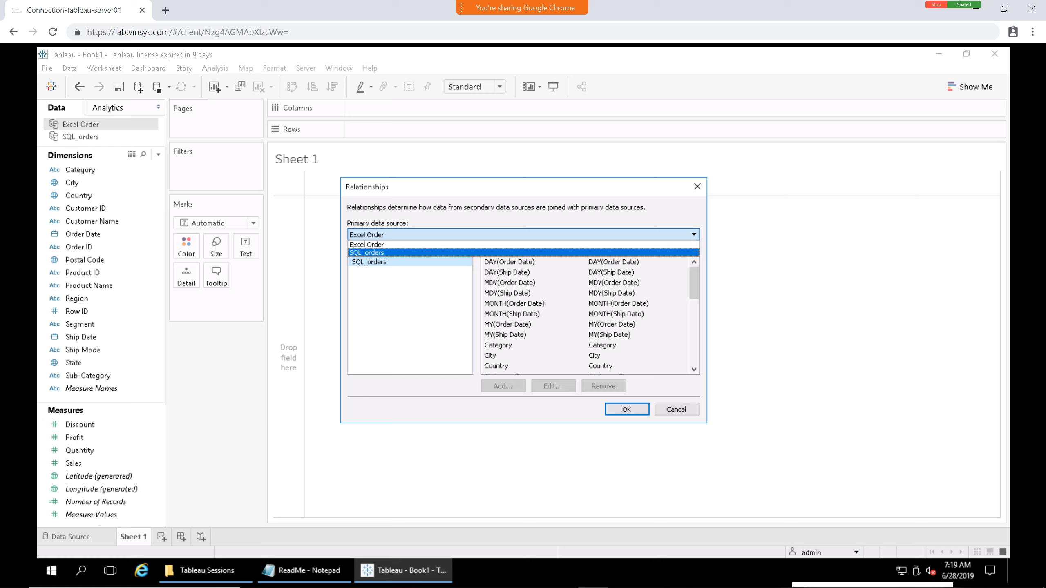
pyautogui.press('Escape')
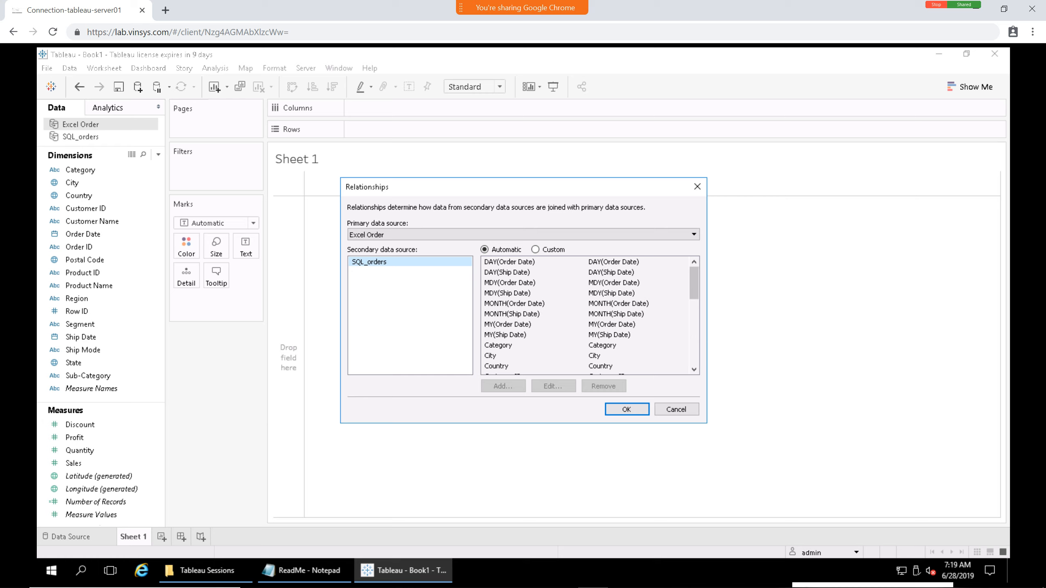
pyautogui.rightClick(694, 358)
pyautogui.click(727, 399)
pyautogui.scroll(10, 589, 315)
pyautogui.click(694, 234)
pyautogui.press('Return')
pyautogui.click(523, 235)
pyautogui.click(514, 245)
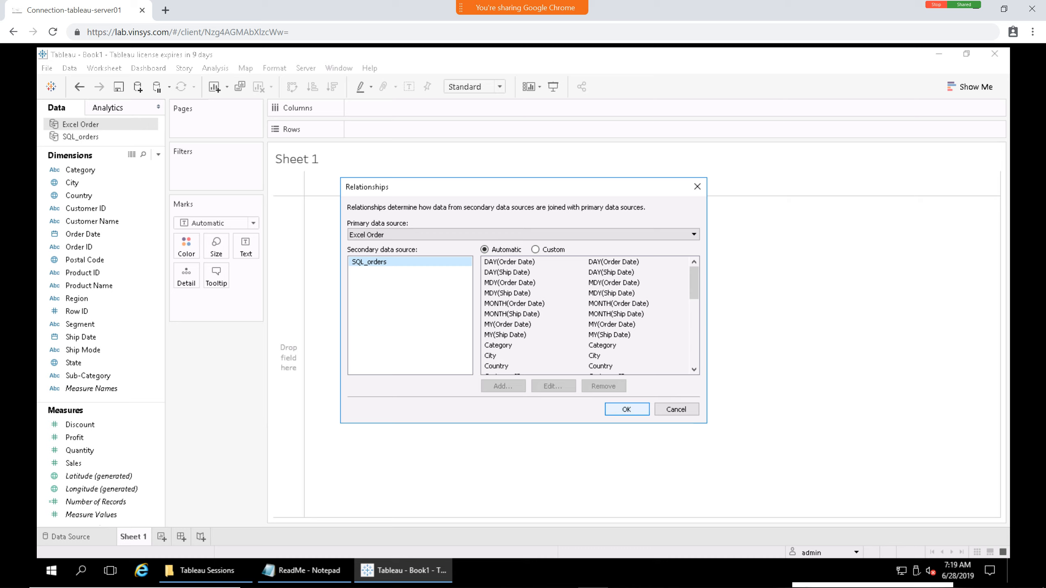
pyautogui.click(627, 409)
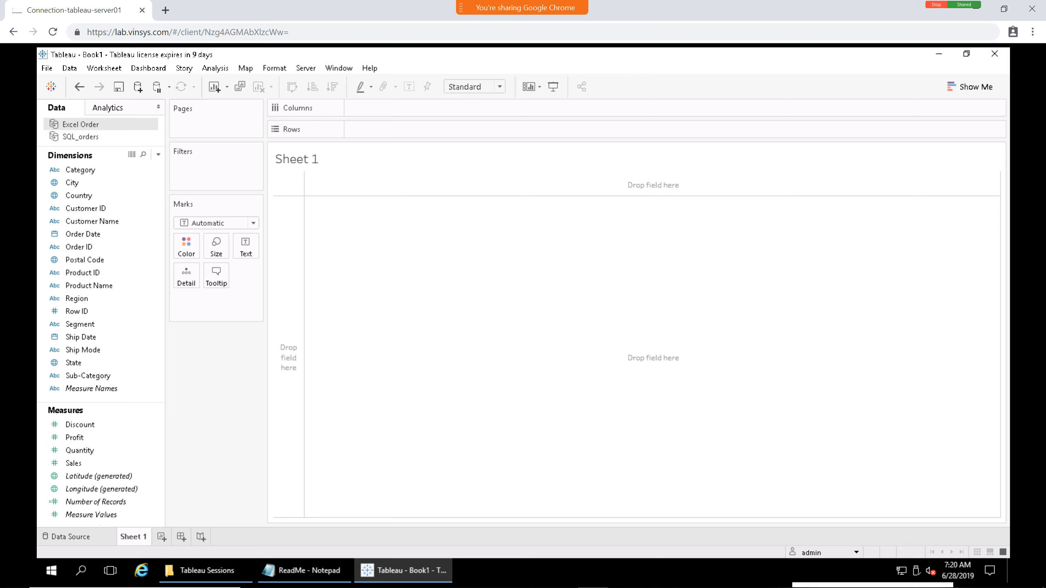
# Step: Review the Excel Order data source's extract connection settings and return to Sheet 1
pyautogui.click(70, 537)
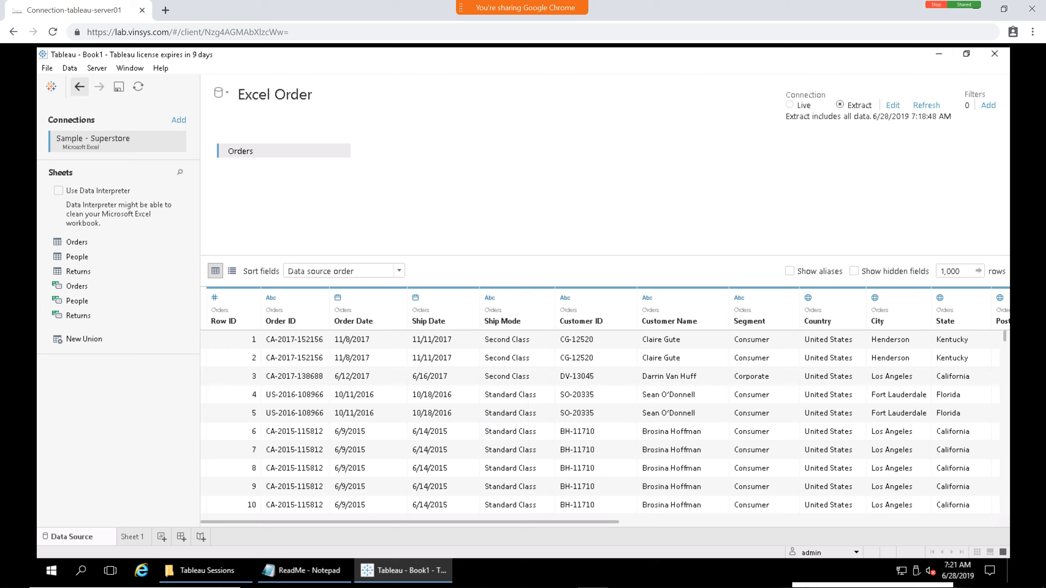
pyautogui.click(69, 68)
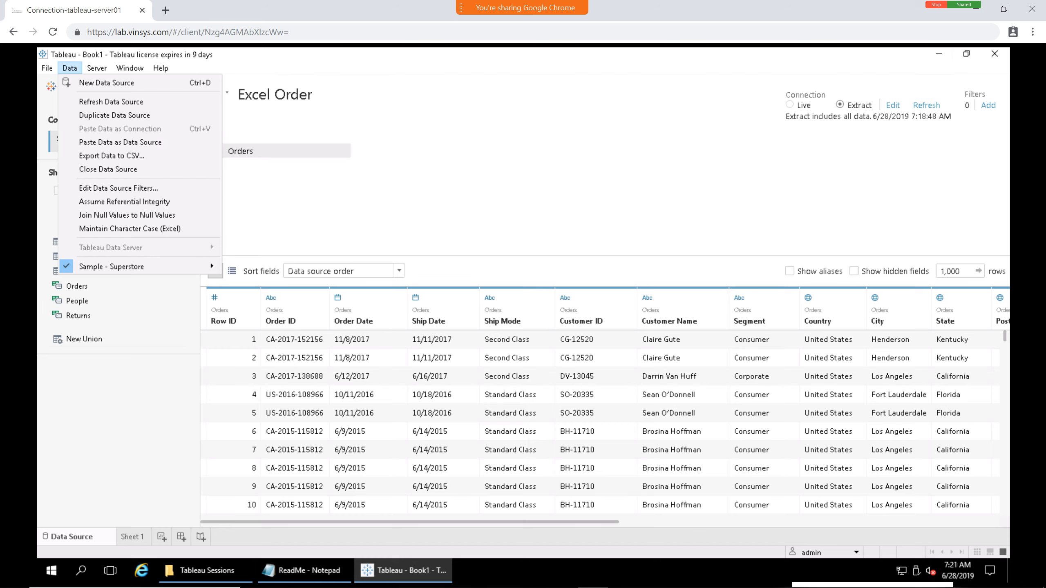
pyautogui.press('Escape')
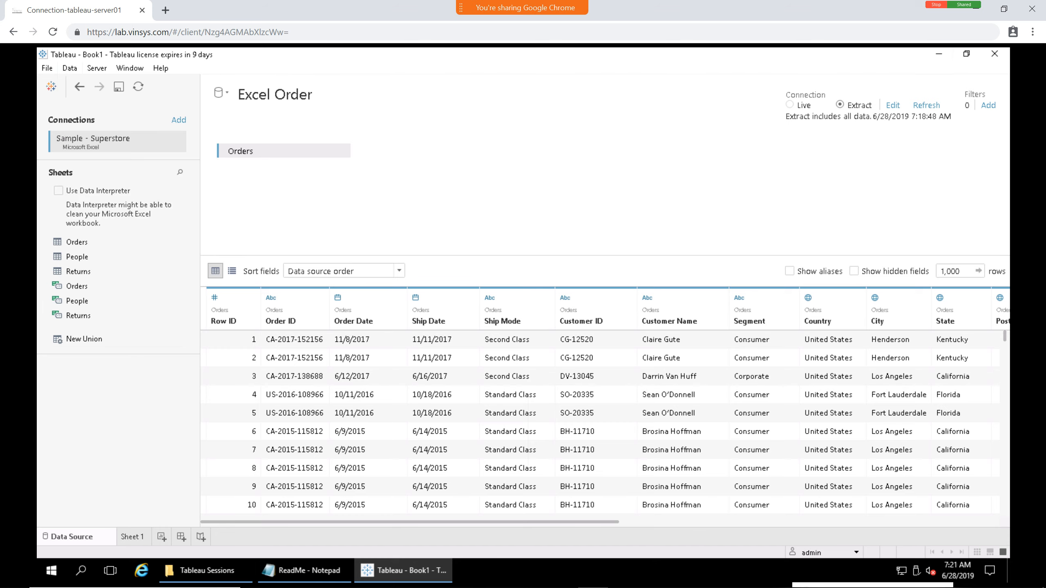
pyautogui.click(132, 536)
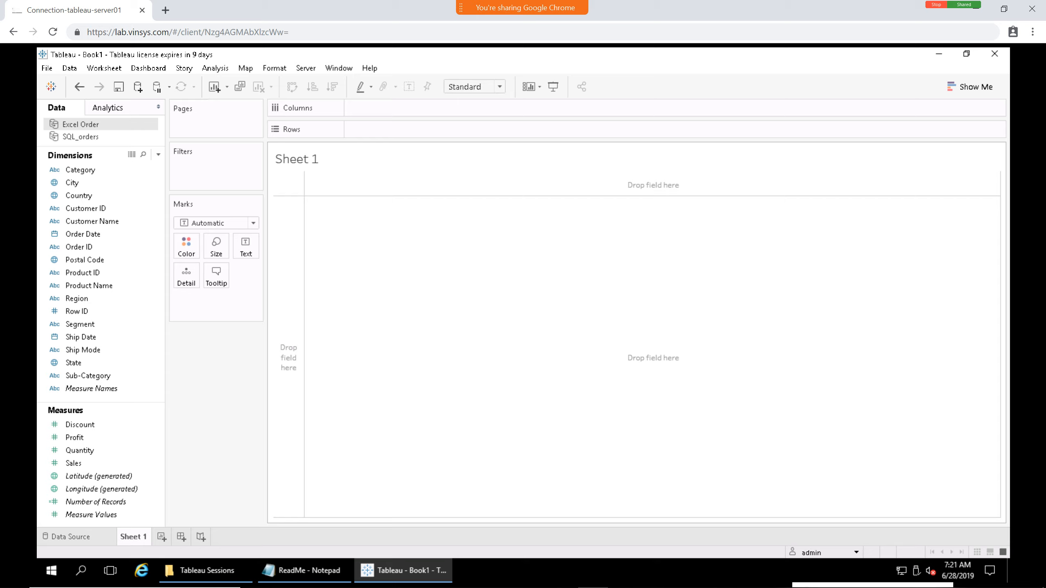
# Step: Add Profit and Sales to Columns
pyautogui.click(80, 169)
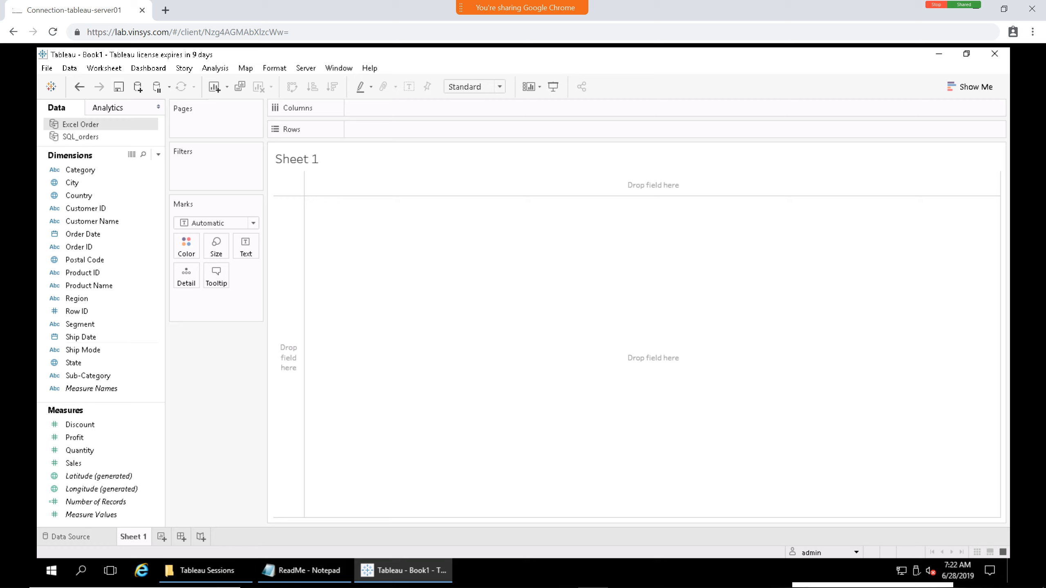
pyautogui.click(80, 425)
pyautogui.moveTo(74, 438); pyautogui.dragTo(363, 108)
pyautogui.click(73, 463)
pyautogui.moveTo(73, 463); pyautogui.dragTo(473, 114)
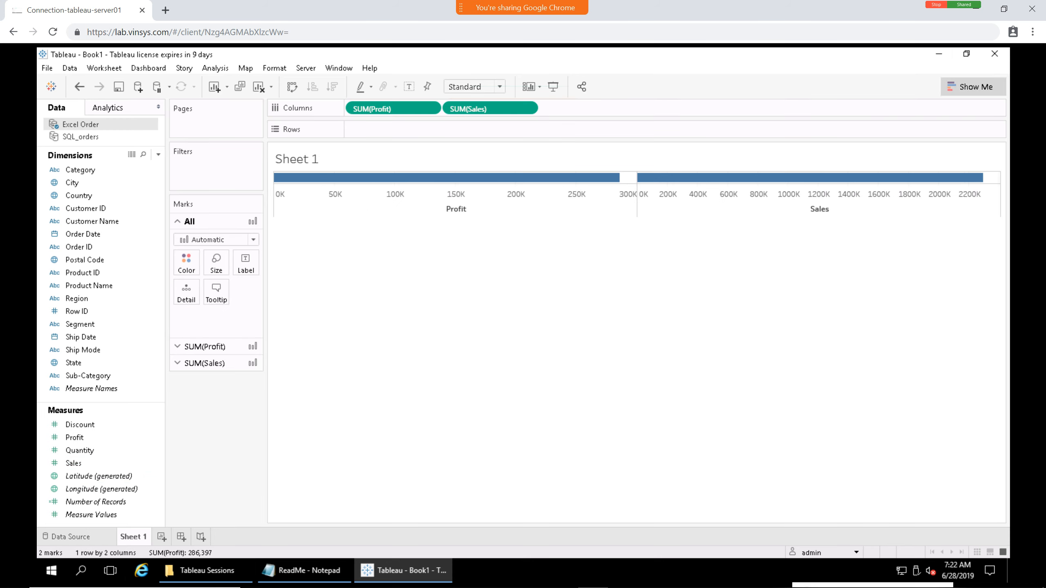
# Step: Rebuild the view as a Region bar chart via Show Me with rows and columns swapped, then clear the sheet
pyautogui.click(970, 86)
pyautogui.click(908, 177)
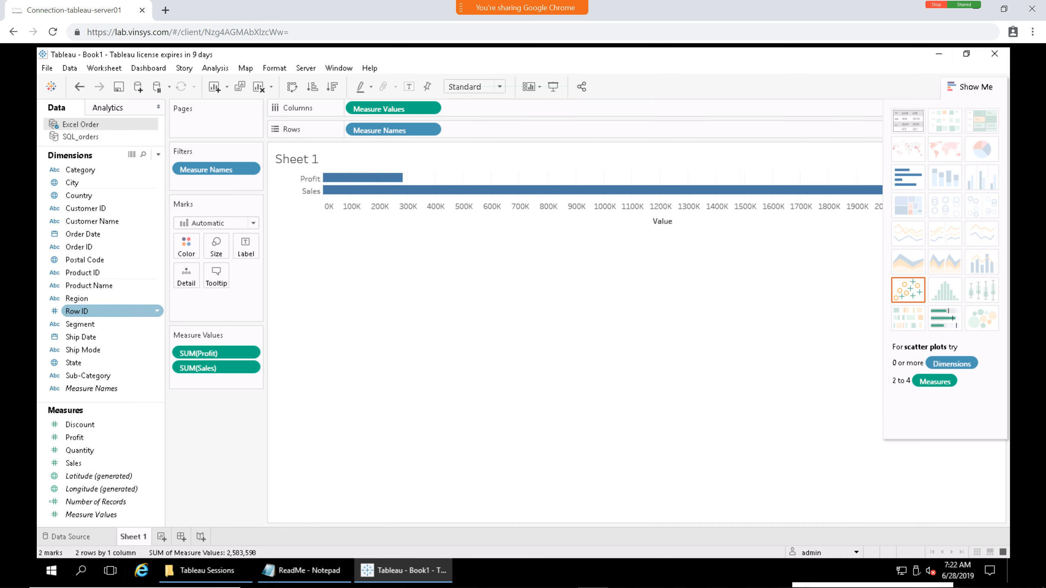
pyautogui.moveTo(111, 298); pyautogui.dragTo(492, 110)
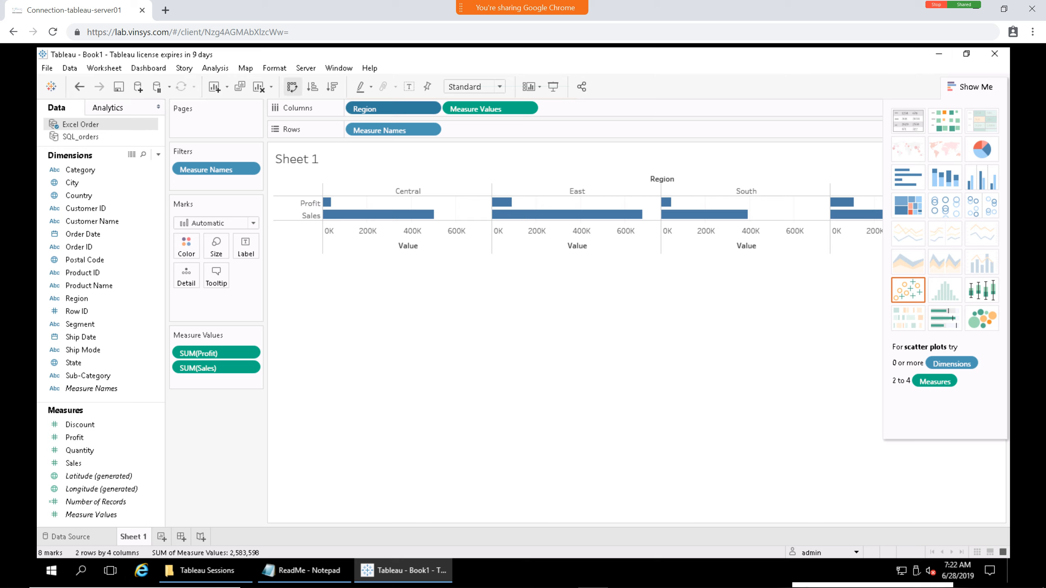
pyautogui.click(292, 87)
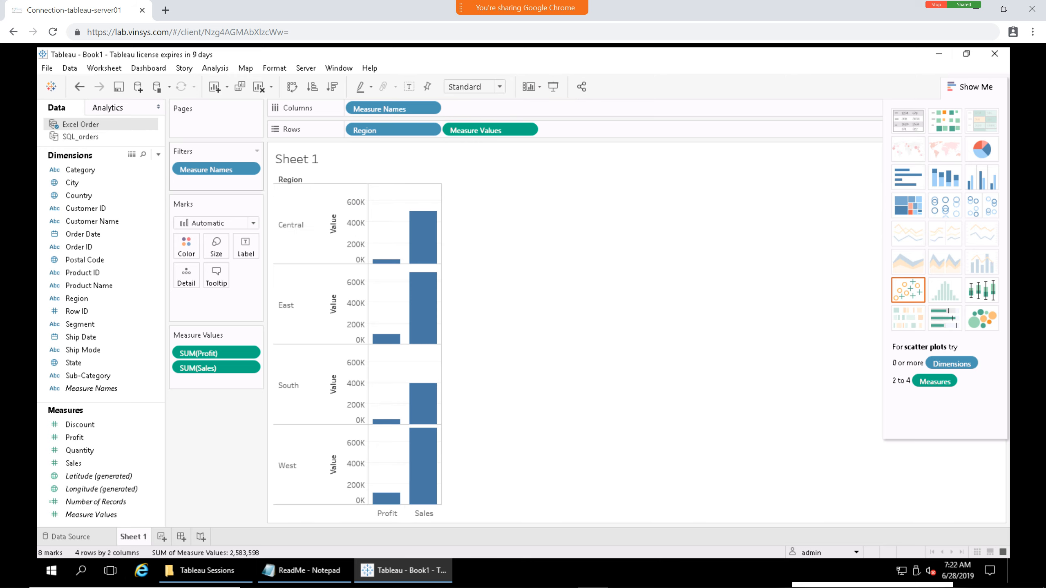
pyautogui.click(259, 87)
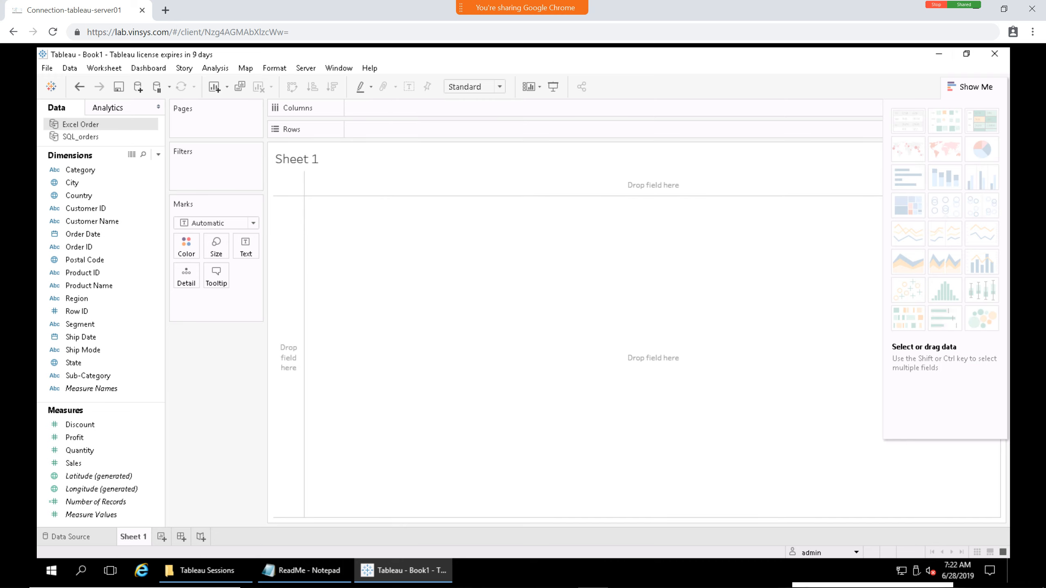
# Step: Place Region on Columns and Profit and Sales on Rows
pyautogui.moveTo(77, 299); pyautogui.dragTo(387, 109)
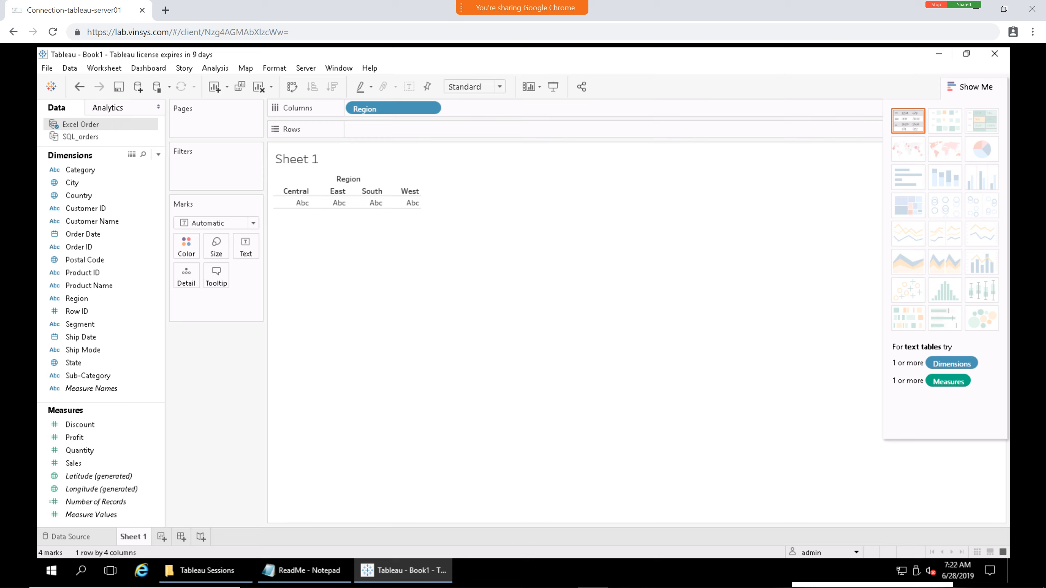
pyautogui.moveTo(74, 437); pyautogui.dragTo(395, 130)
pyautogui.moveTo(73, 463); pyautogui.dragTo(469, 129)
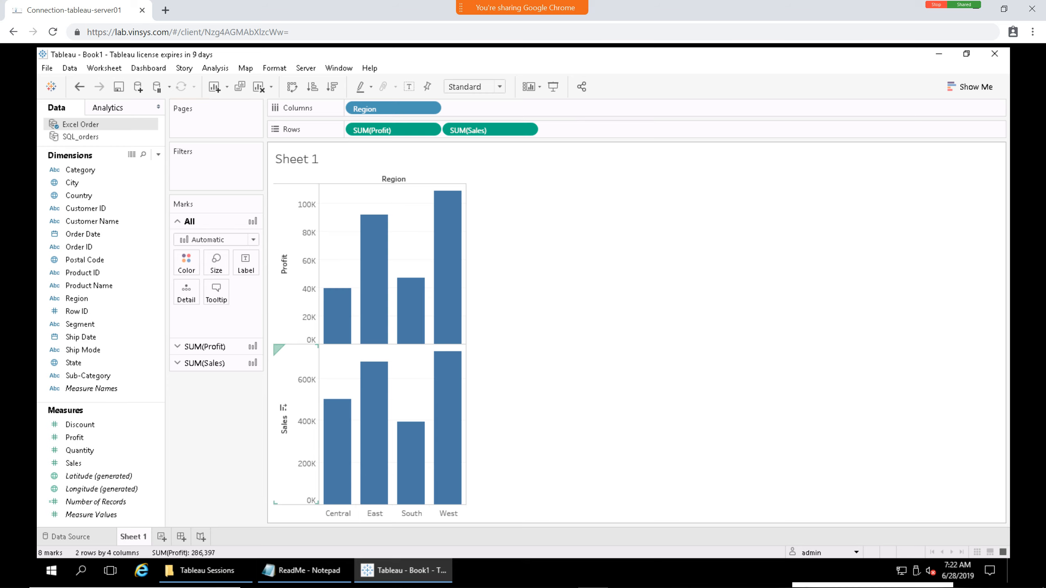
# Step: Combine Profit and Sales on a dual axis and synchronize the two axes
pyautogui.rightClick(295, 416)
pyautogui.click(330, 476)
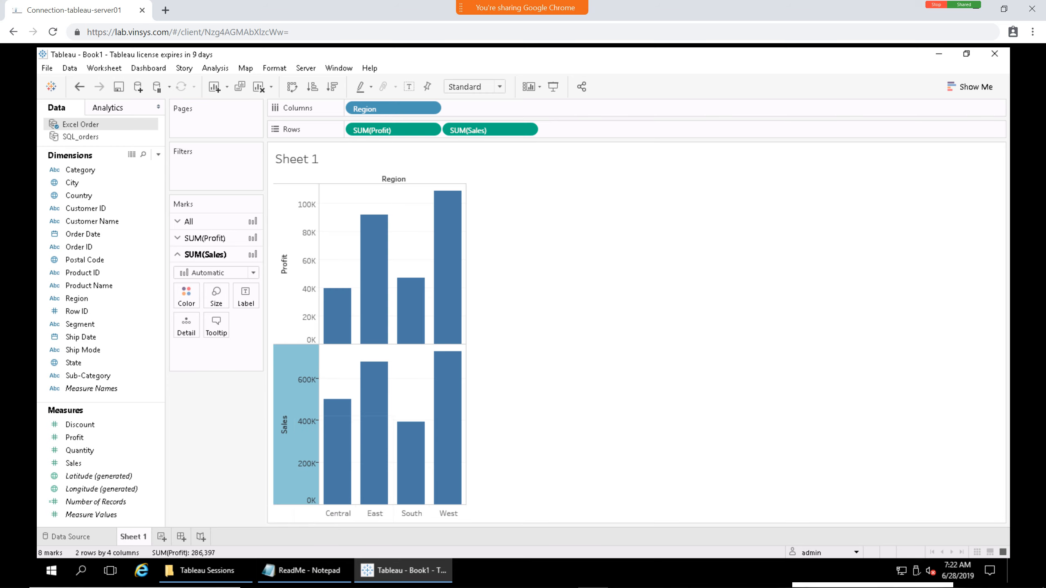
pyautogui.rightClick(485, 334)
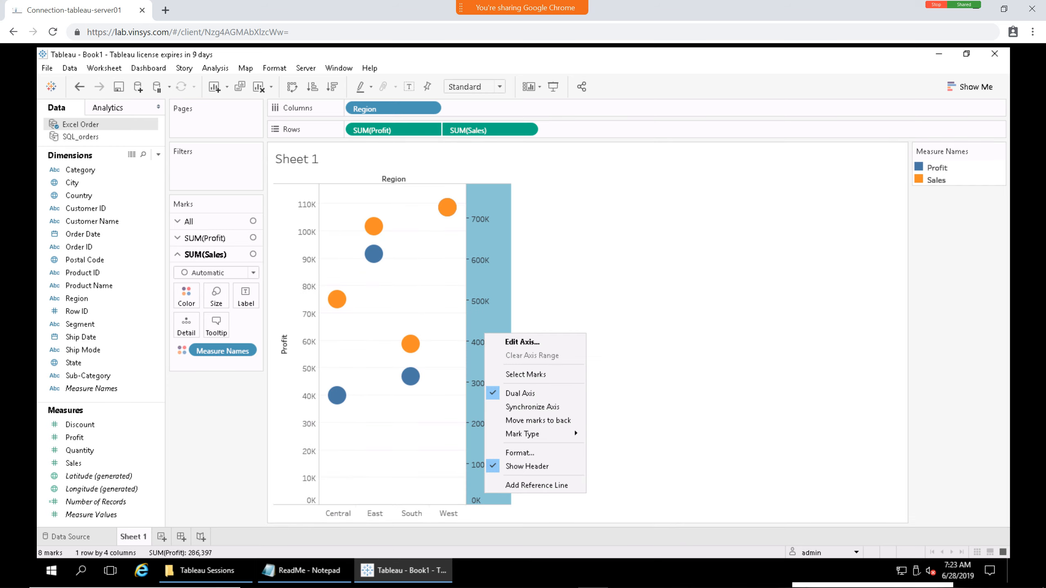
pyautogui.click(532, 406)
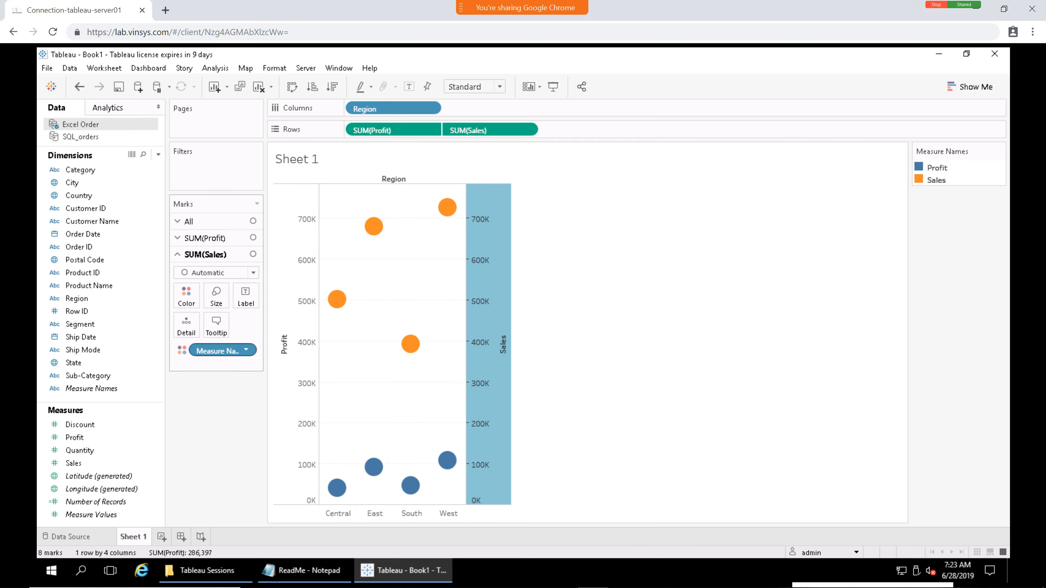
# Step: Set the mark type of the Profit and Sales marks to Bar
pyautogui.click(218, 272)
pyautogui.click(196, 300)
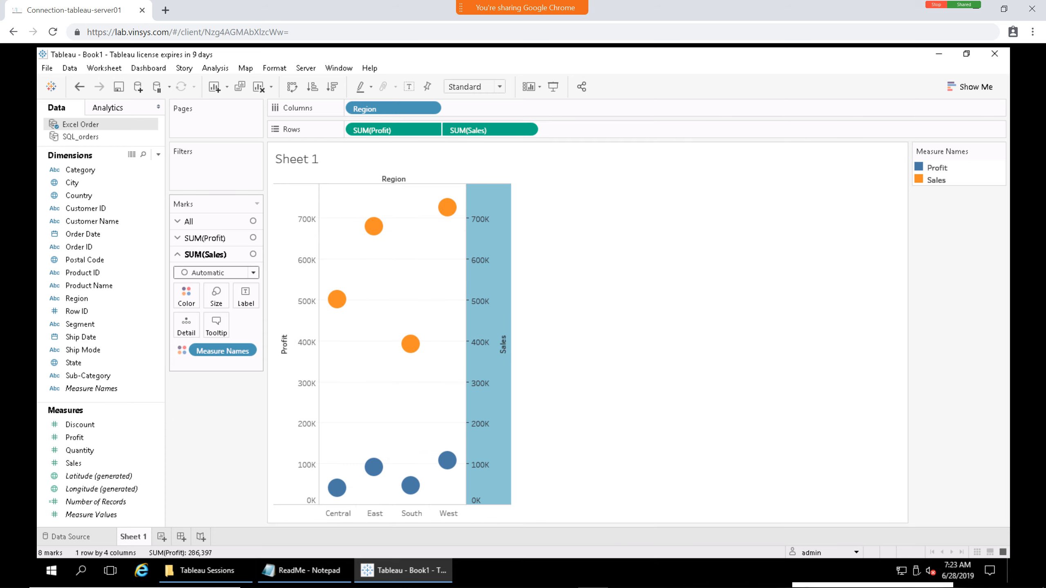
pyautogui.click(205, 237)
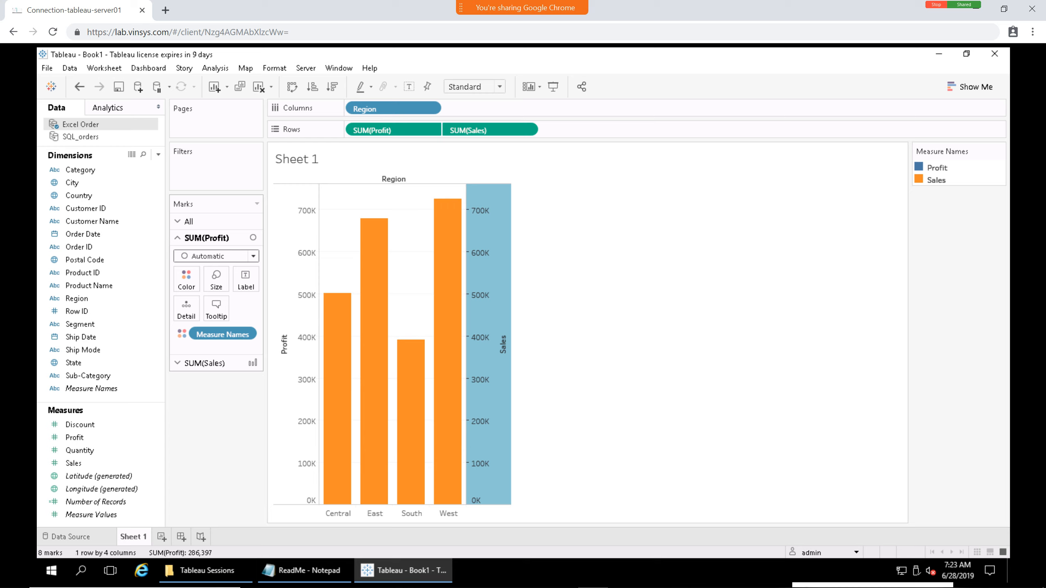
pyautogui.click(253, 256)
pyautogui.press('Escape')
pyautogui.click(489, 330)
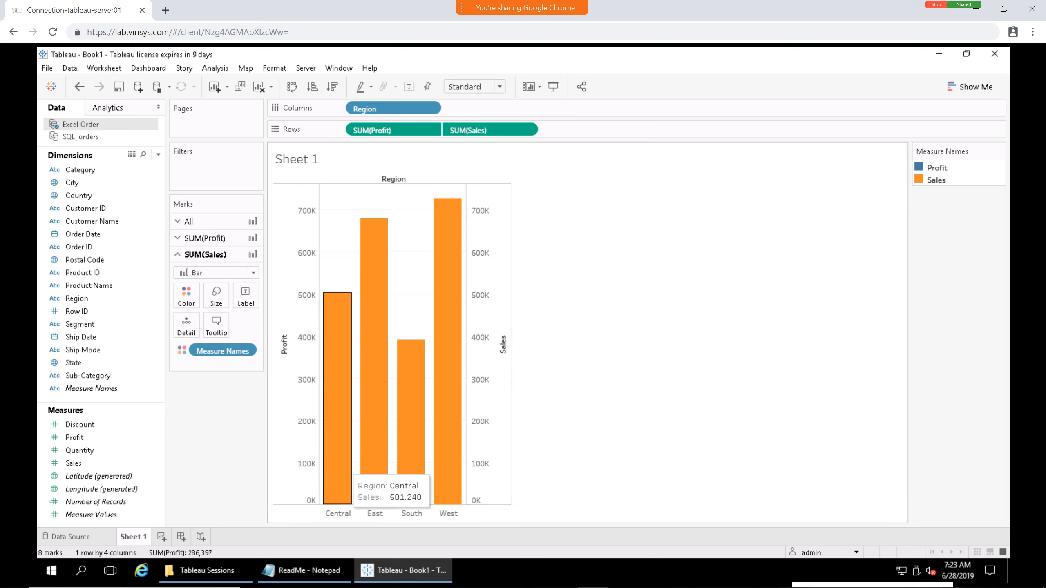
# Step: Change the SUM(Sales) mark type to Line
pyautogui.moveTo(451, 433)
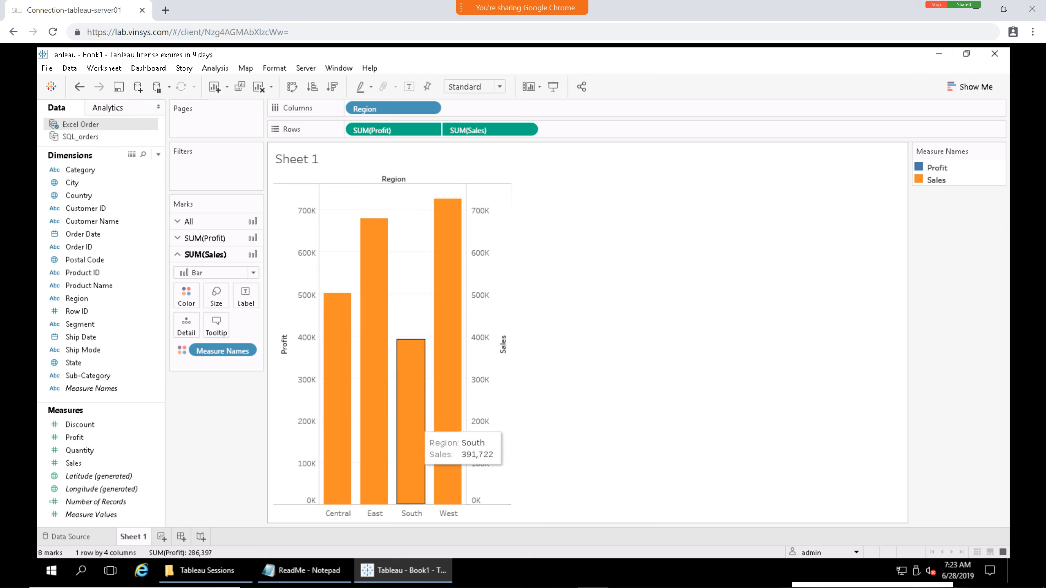
pyautogui.moveTo(342, 425)
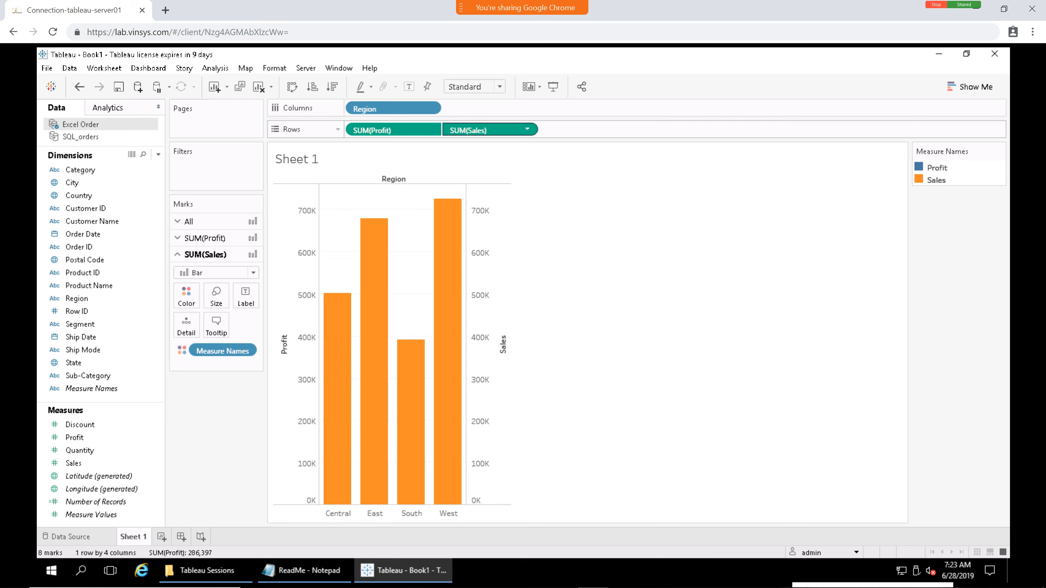
pyautogui.click(527, 130)
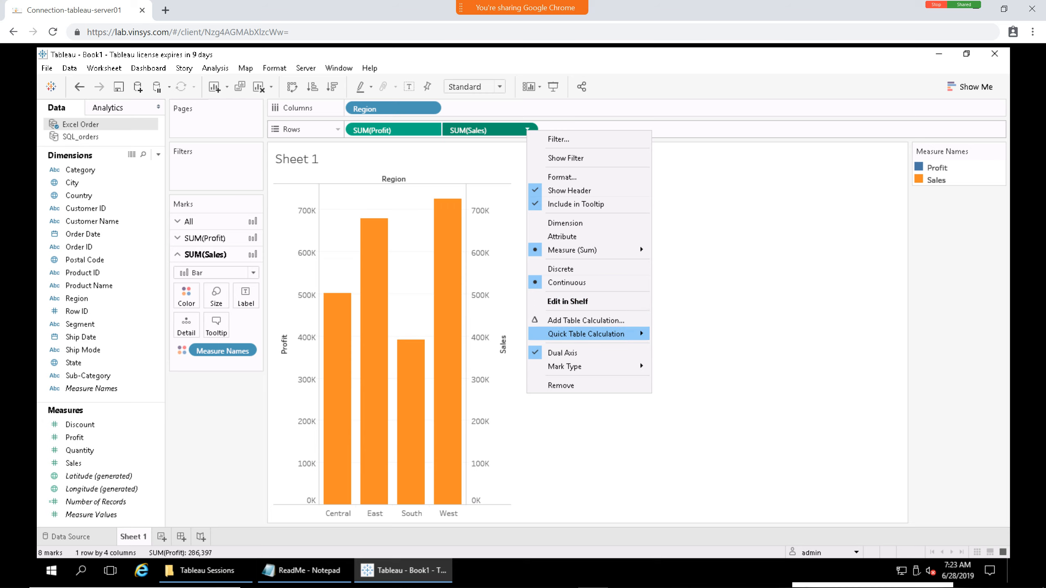
pyautogui.moveTo(576, 366)
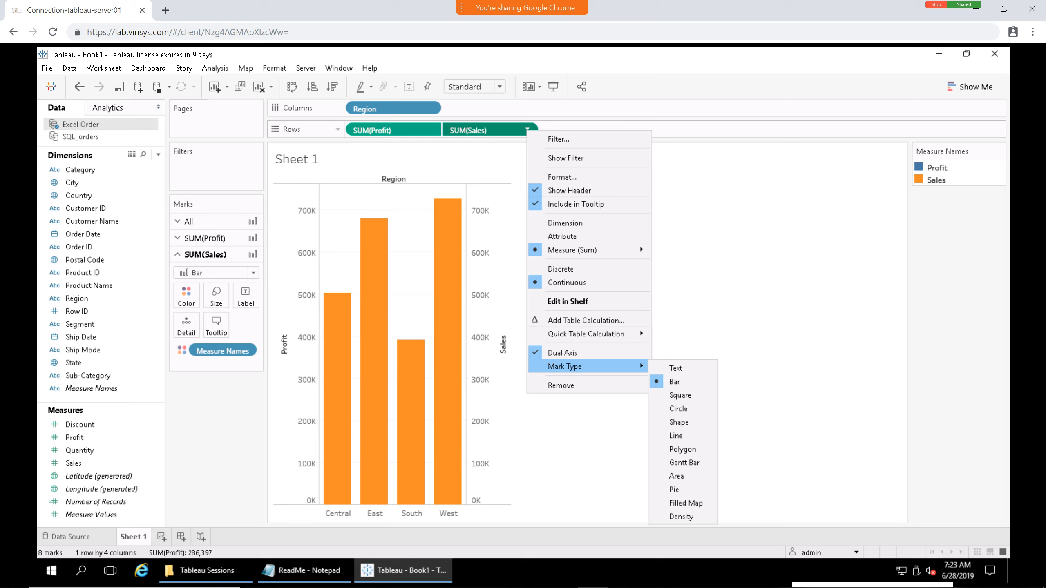
pyautogui.click(676, 436)
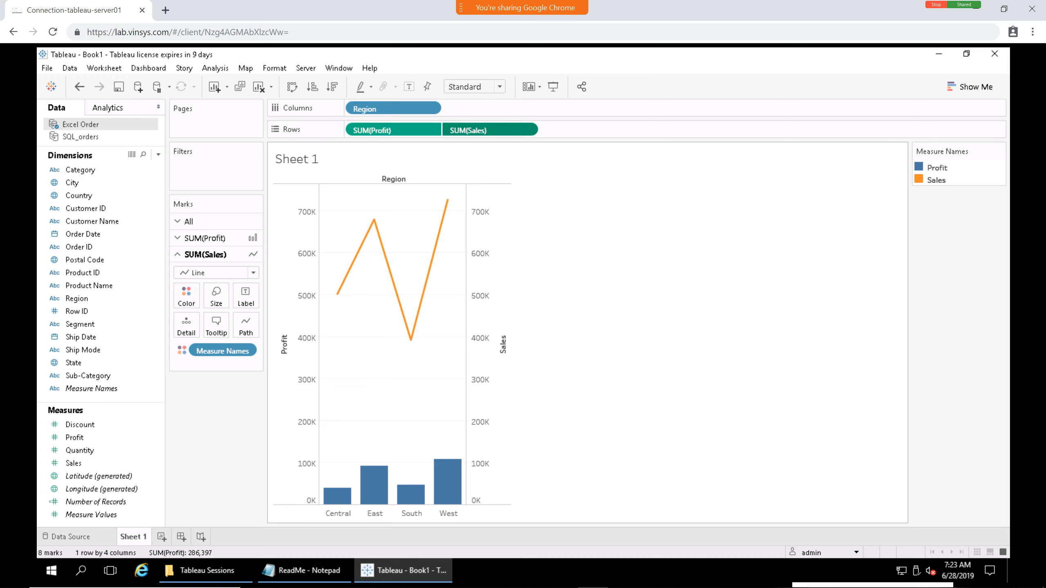
pyautogui.click(528, 130)
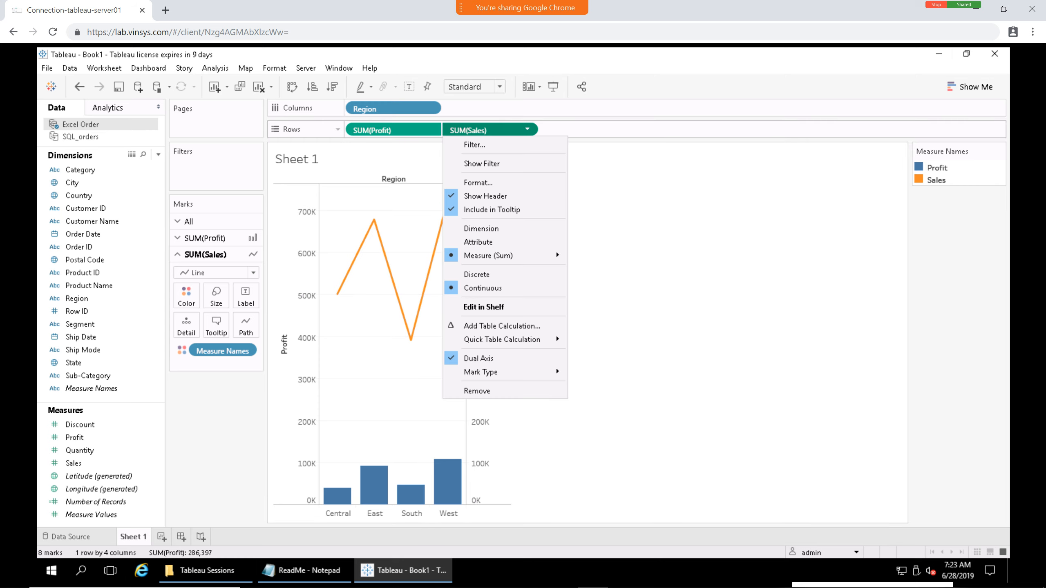
pyautogui.moveTo(488, 255)
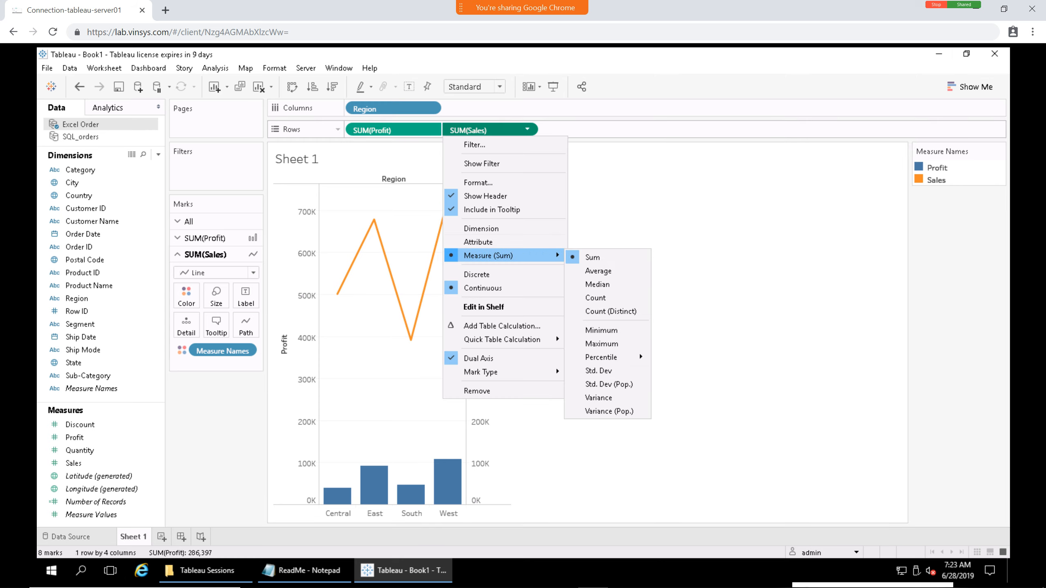
pyautogui.moveTo(602, 357)
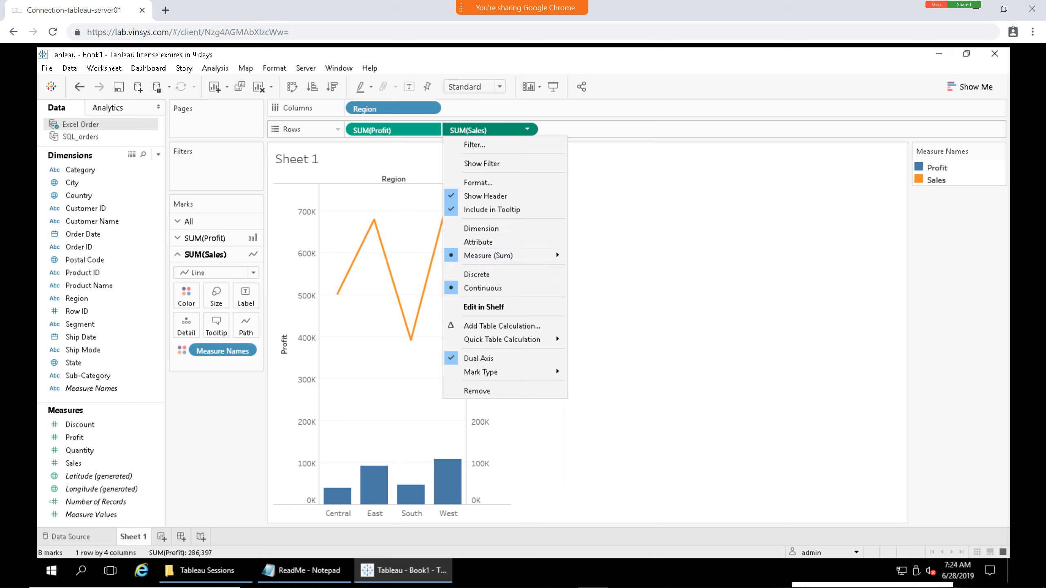
pyautogui.press('Escape')
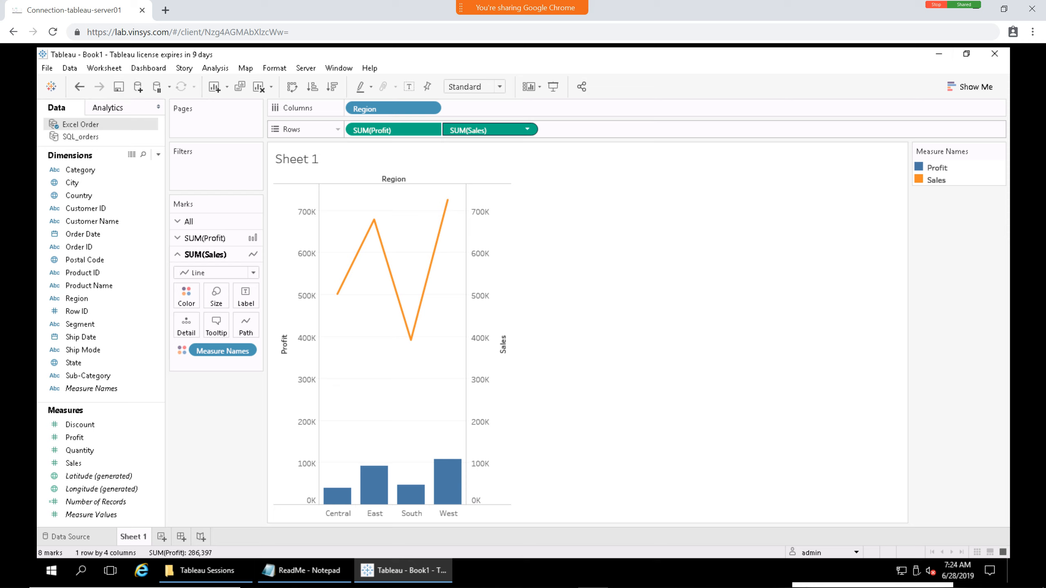
# Step: Change the SUM(Sales) mark type to Bar
pyautogui.click(216, 272)
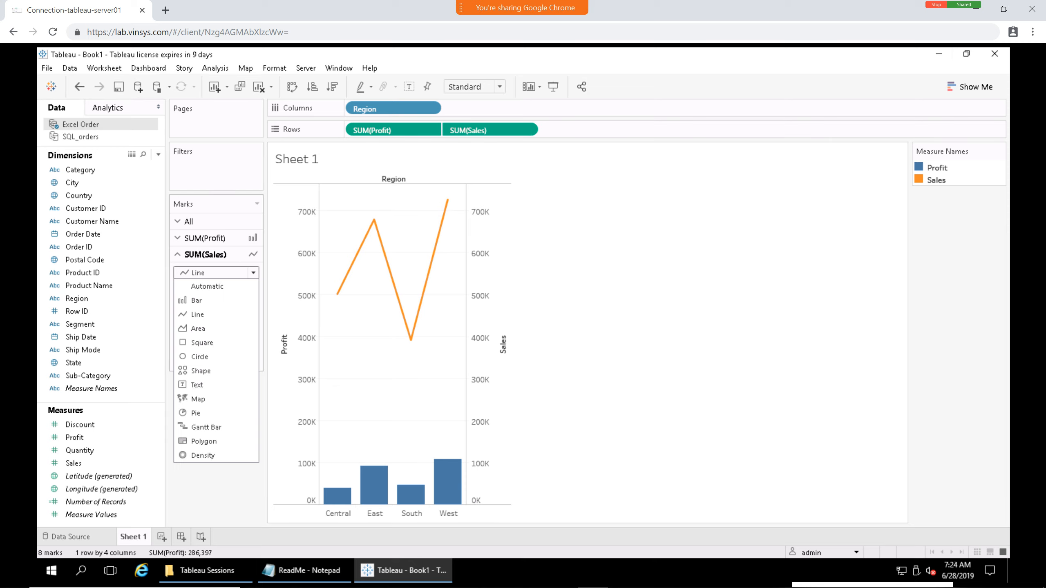
pyautogui.click(197, 300)
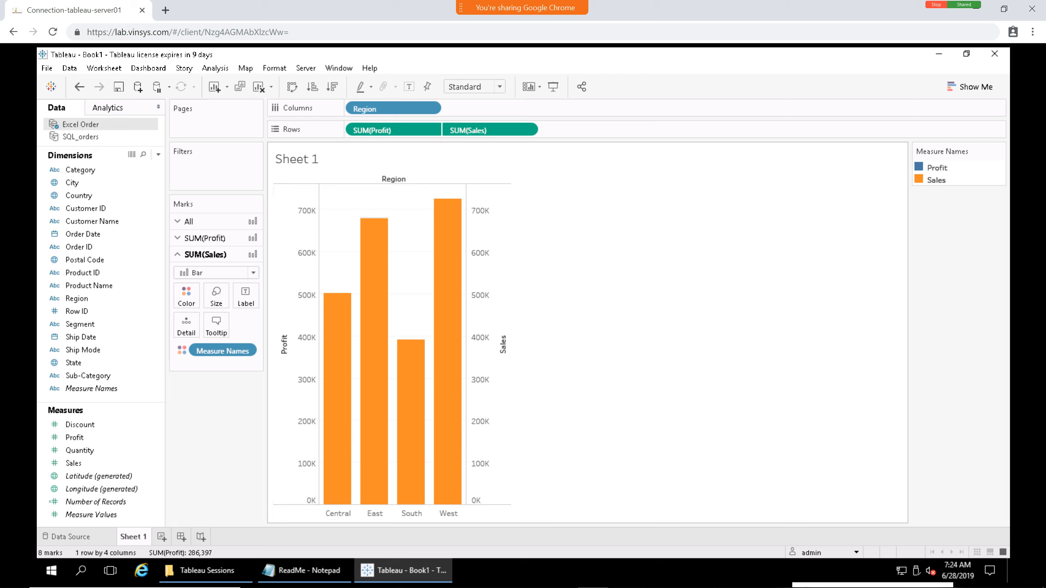
# Step: Try the stacked bars and side-by-side bars chart types from Show Me, then undo back to the dual-axis chart
pyautogui.hotkey('ctrl', '1')
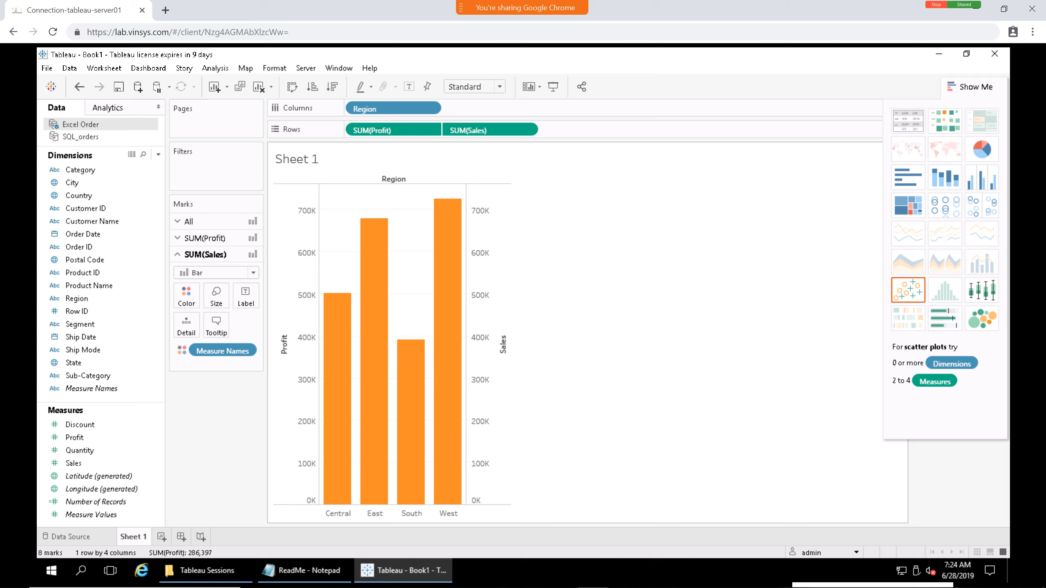
pyautogui.click(945, 178)
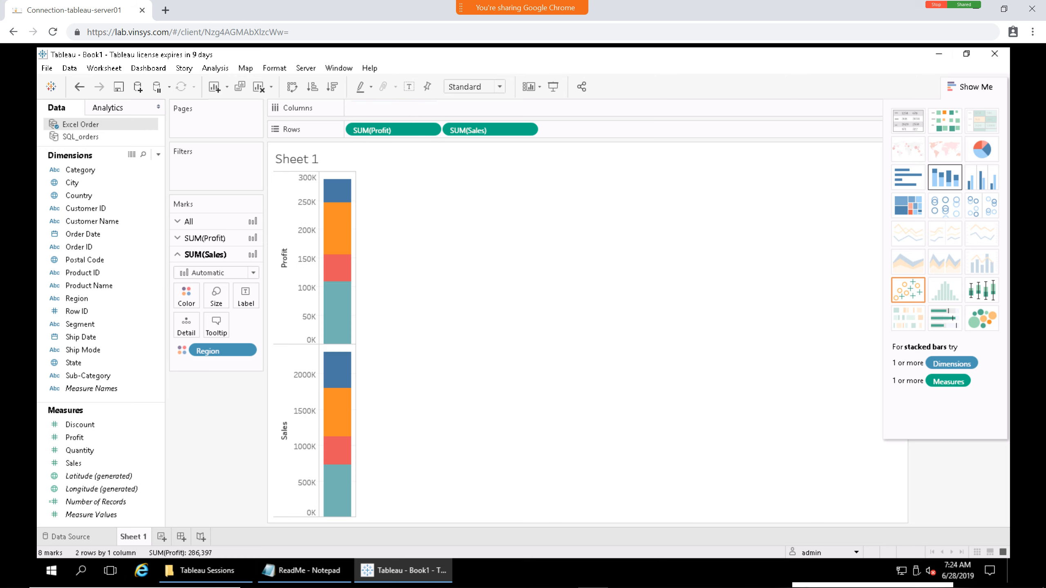
pyautogui.click(982, 177)
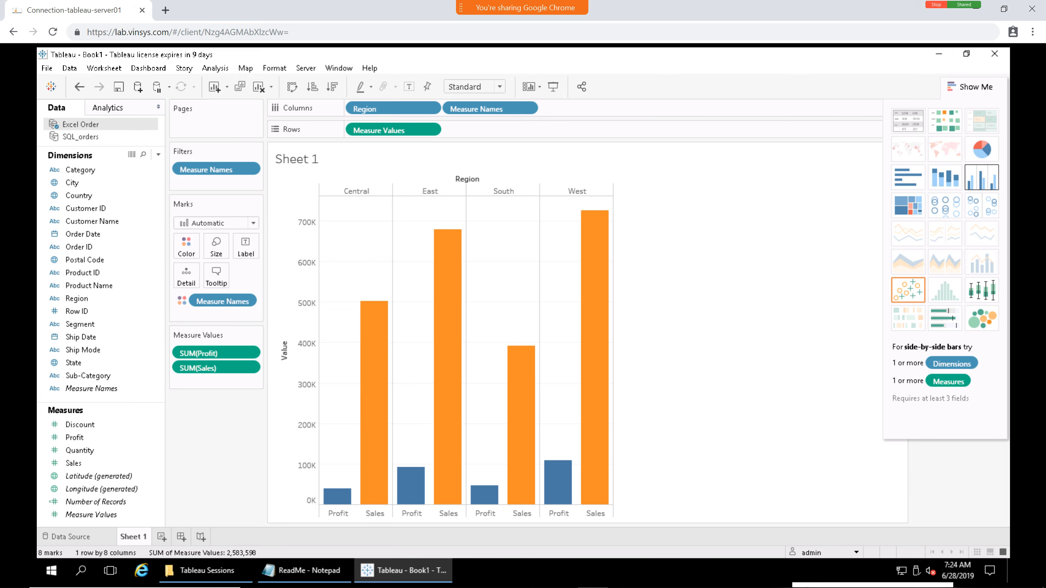
pyautogui.moveTo(594, 483)
pyautogui.moveTo(459, 501)
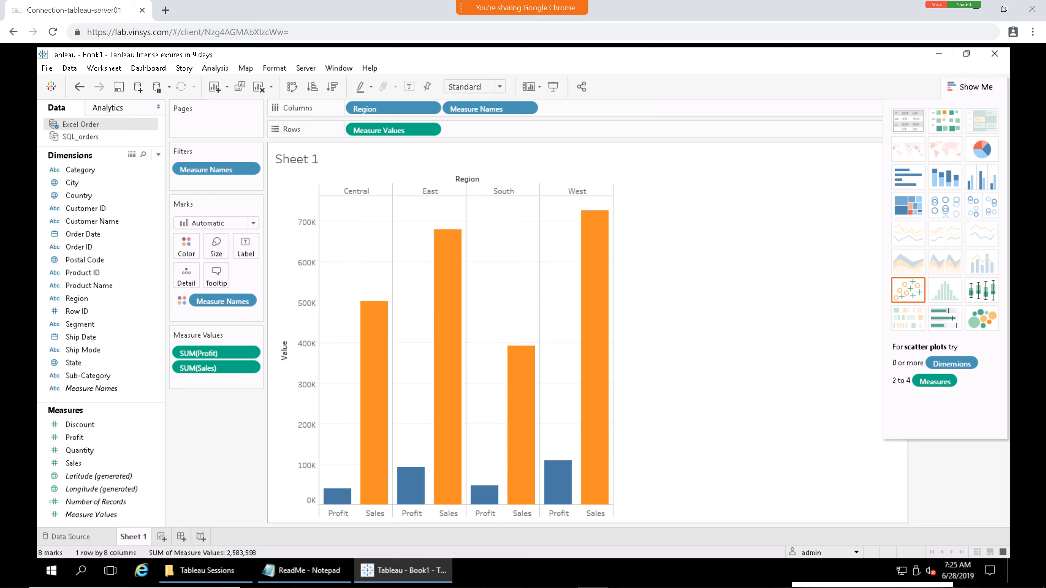
pyautogui.click(945, 177)
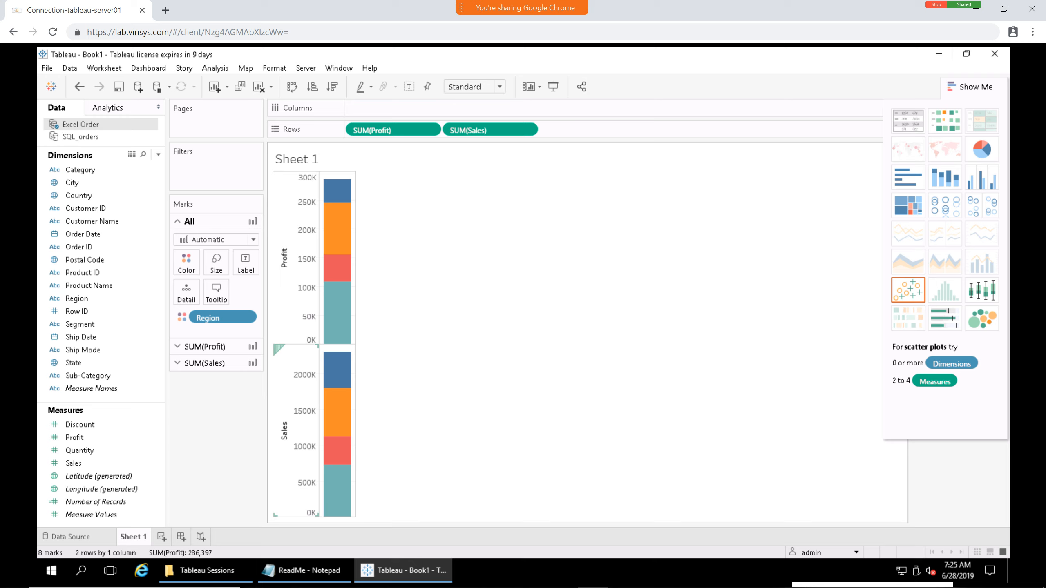
pyautogui.hotkey('ctrl', 'y')
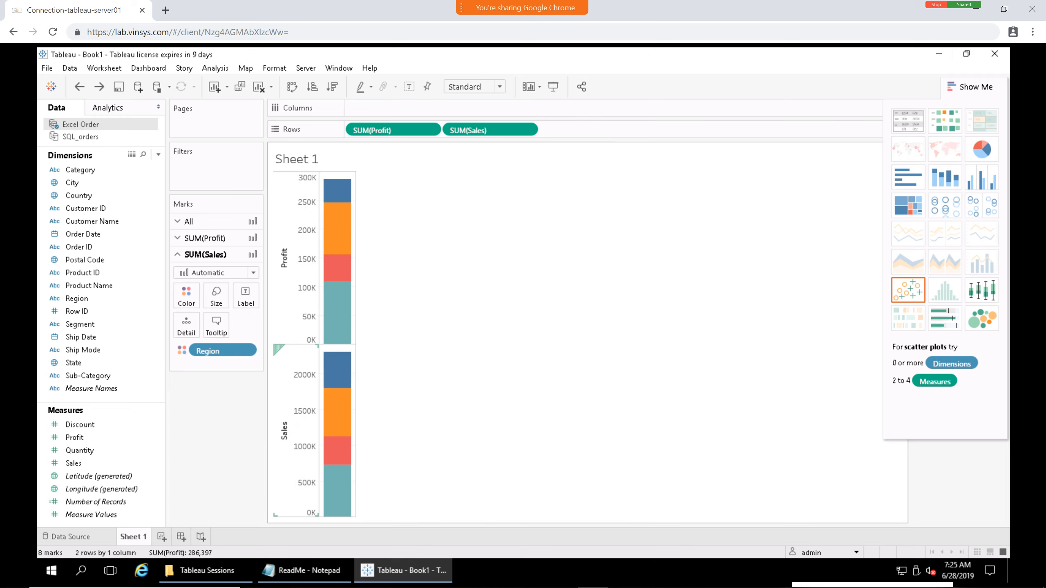
pyautogui.hotkey('ctrl', 'z')
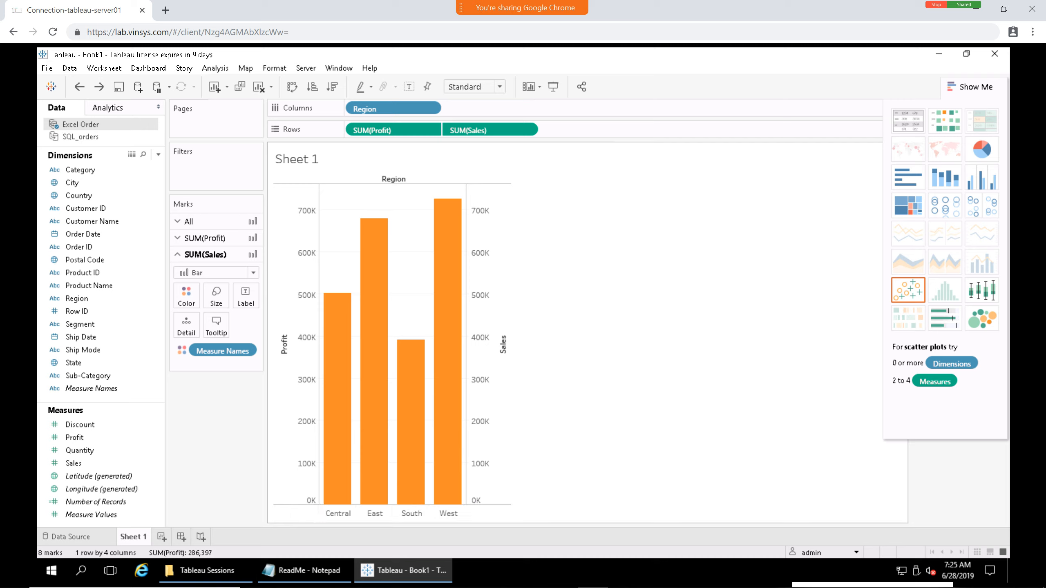
# Step: Reduce the size of the SUM(Profit) bars on its marks card
pyautogui.moveTo(406, 437)
pyautogui.click(488, 365)
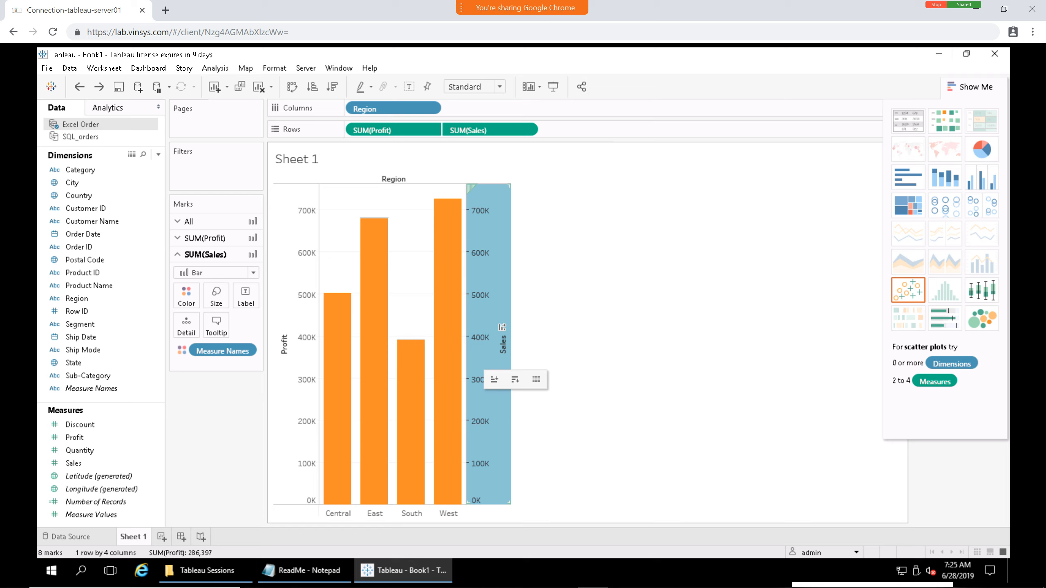
pyautogui.click(205, 238)
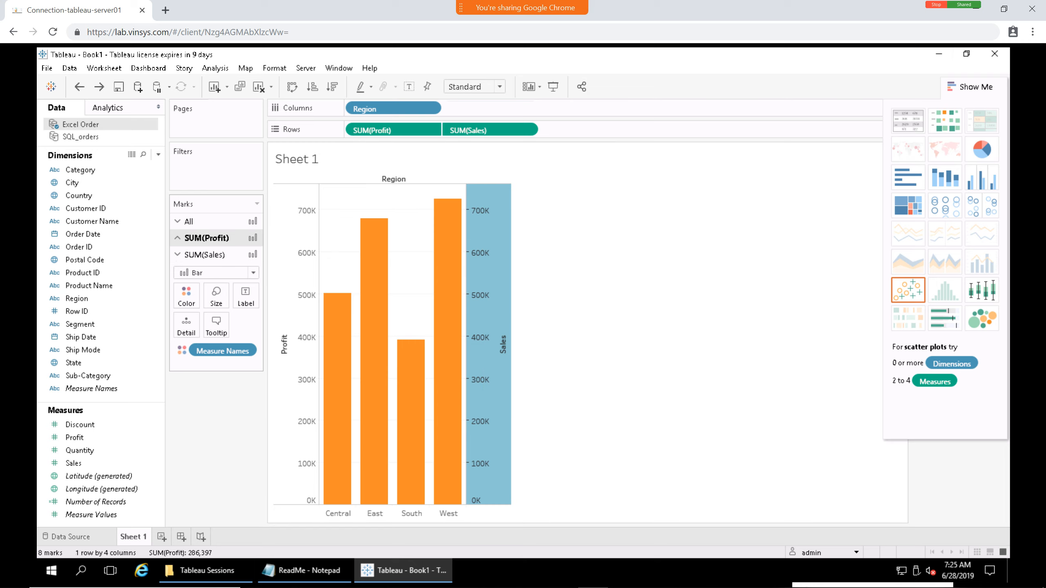
pyautogui.click(216, 278)
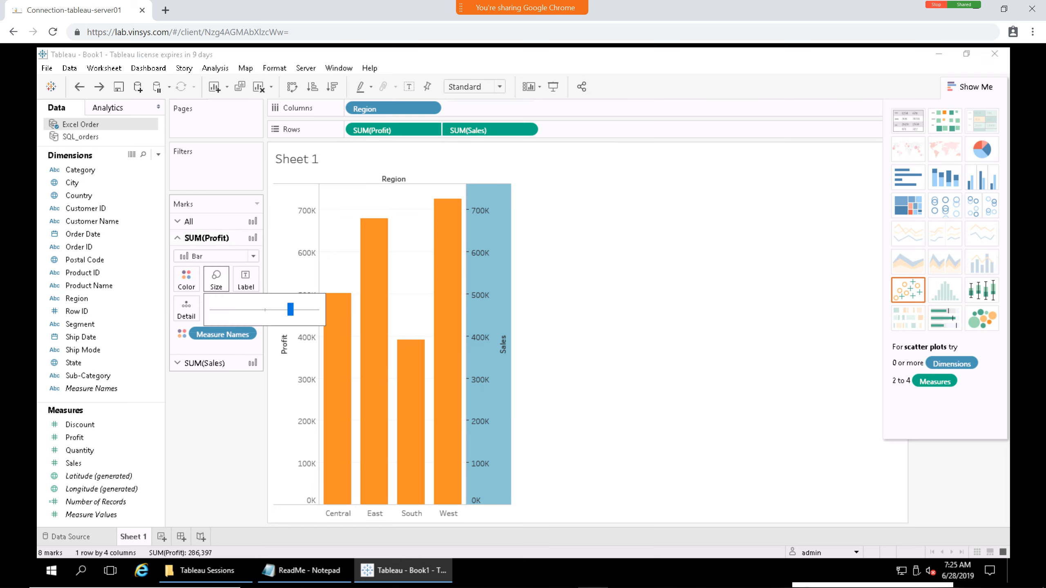
pyautogui.moveTo(290, 309); pyautogui.dragTo(265, 309)
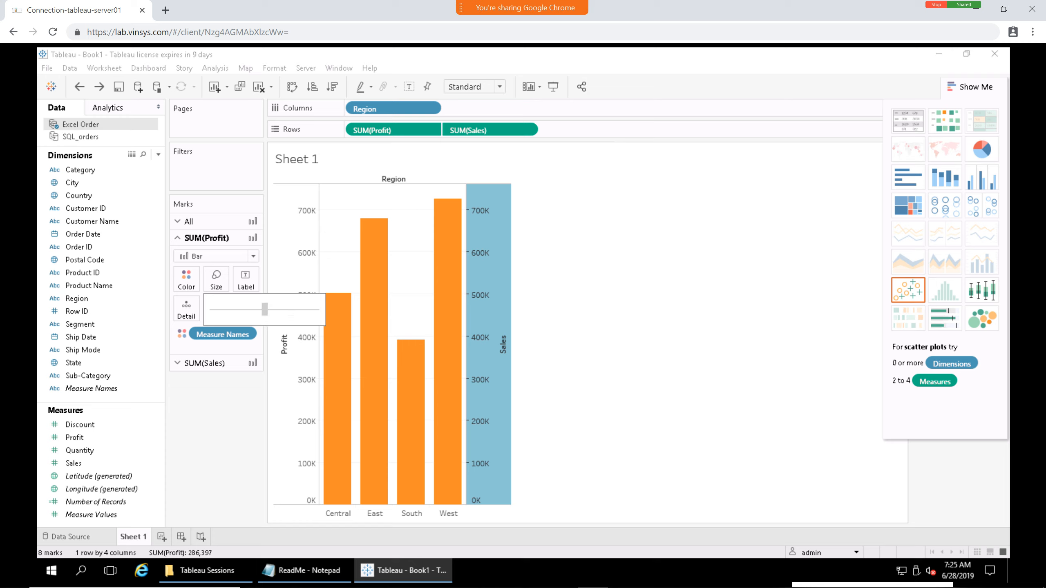
pyautogui.click(205, 363)
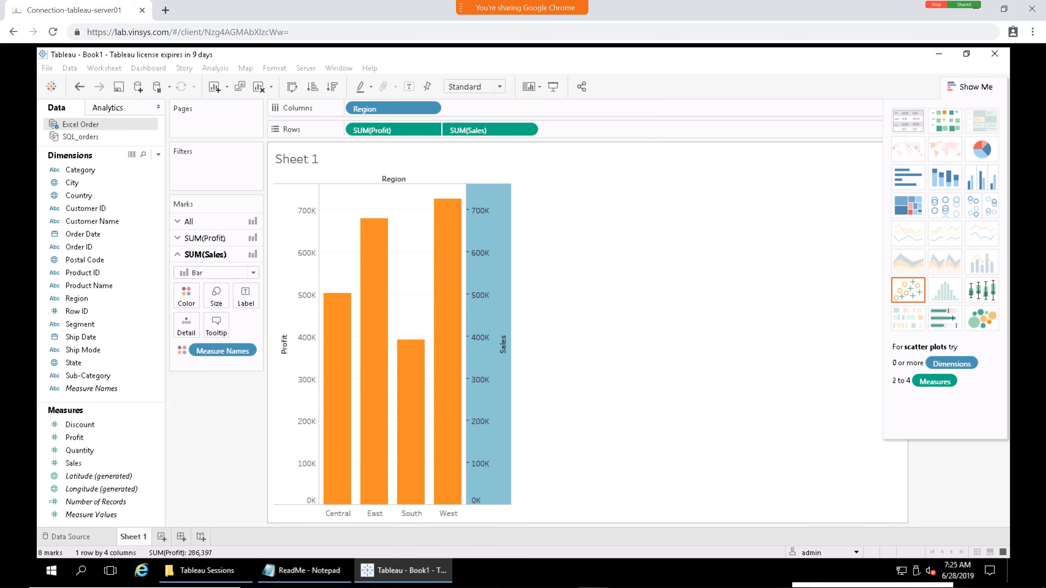
pyautogui.moveTo(265, 309); pyautogui.dragTo(265, 310)
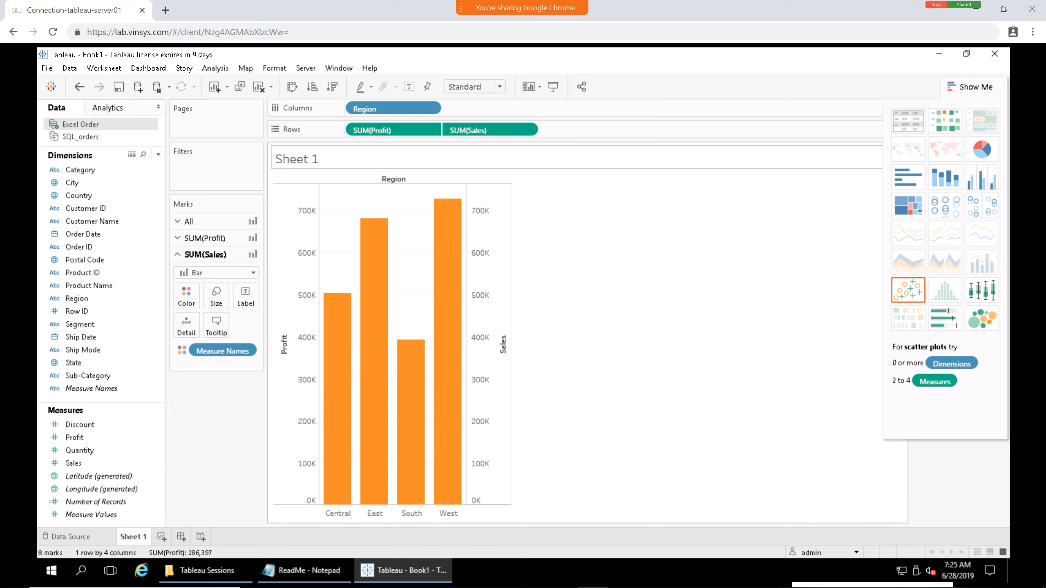
# Step: Reorder the Rows so SUM(Profit) comes after SUM(Sales), placing the narrow profit bars in front
pyautogui.moveTo(394, 130); pyautogui.dragTo(535, 130)
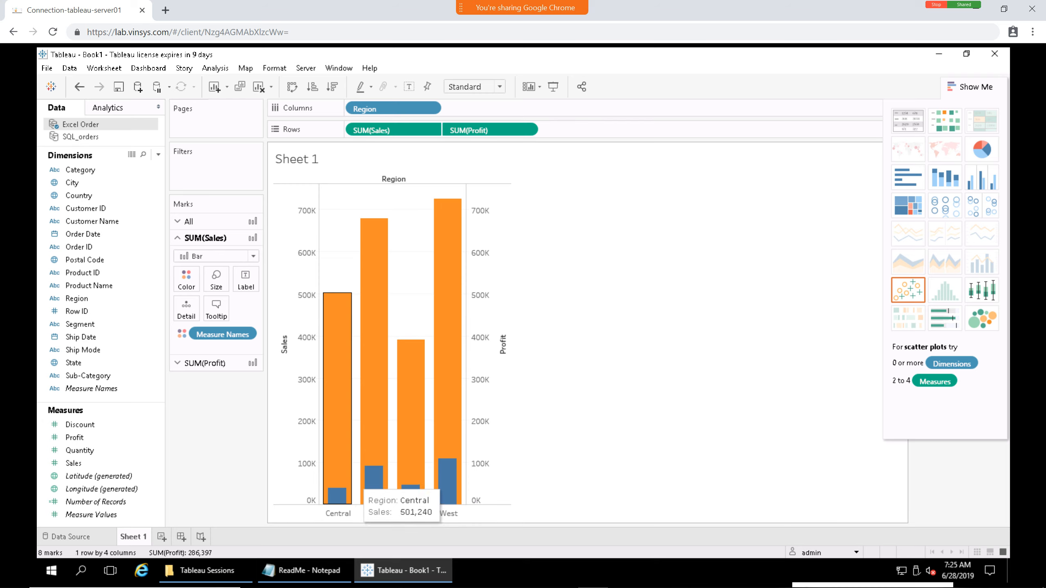
pyautogui.moveTo(342, 501)
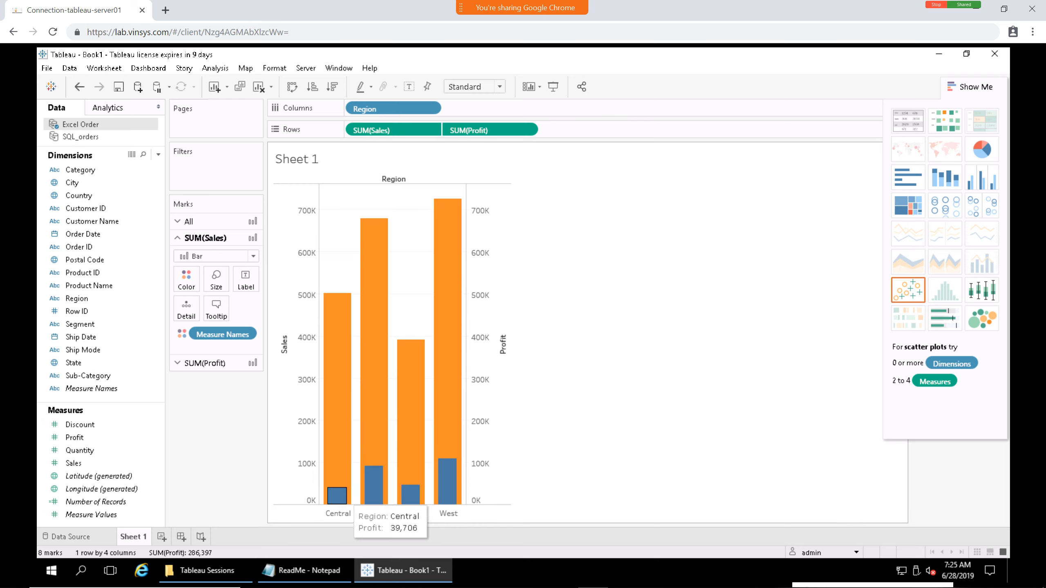
pyautogui.moveTo(339, 431)
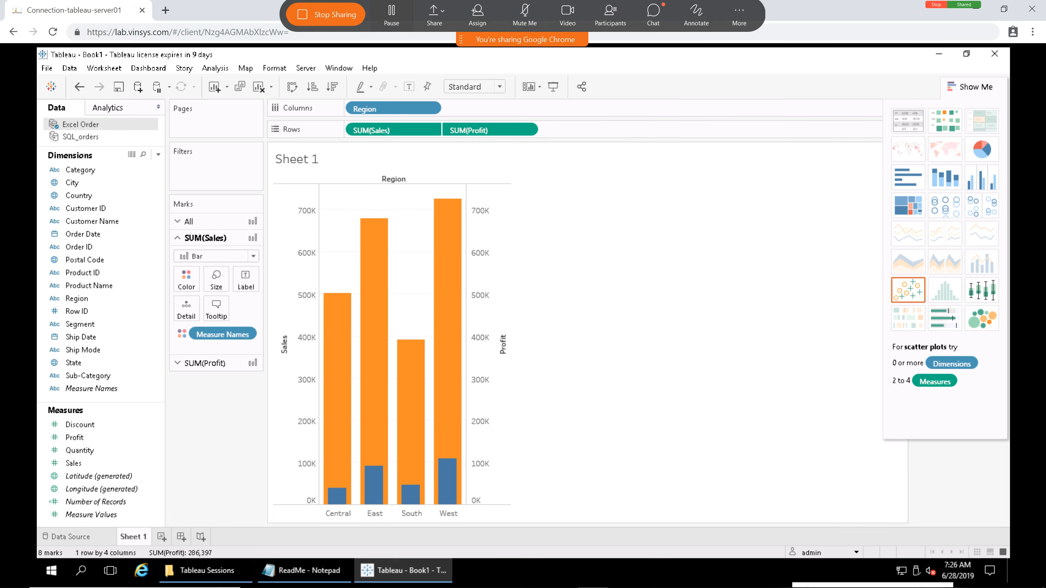
pyautogui.click(391, 16)
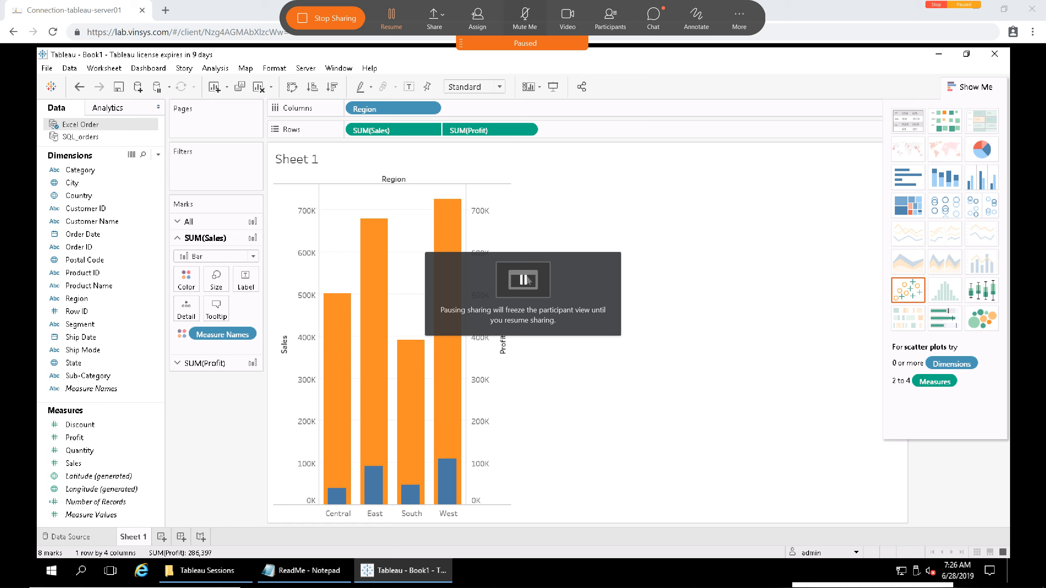
pyautogui.hotkey('alt', 'a')
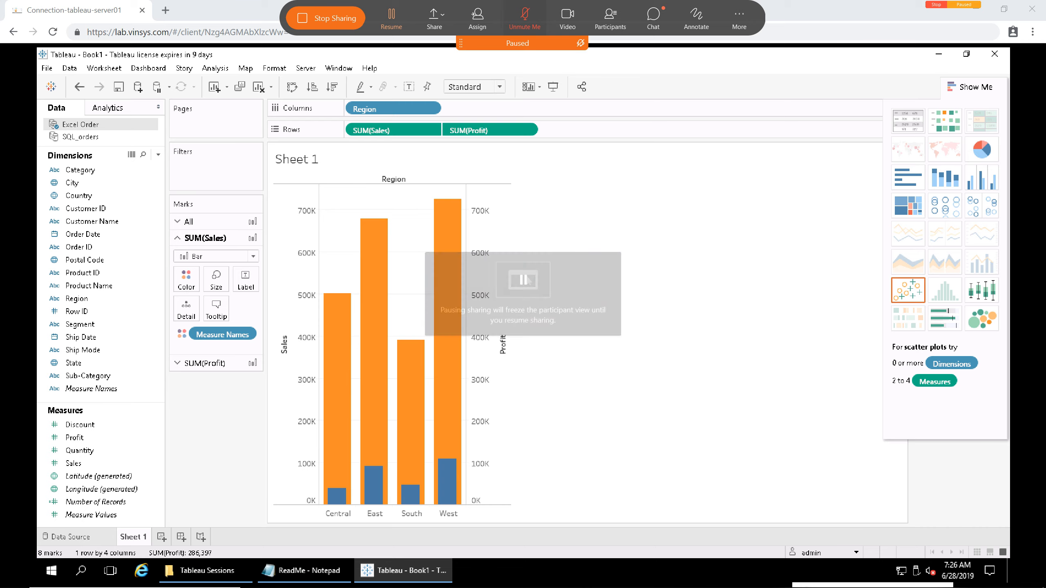
pyautogui.hotkey('alt', 'a')
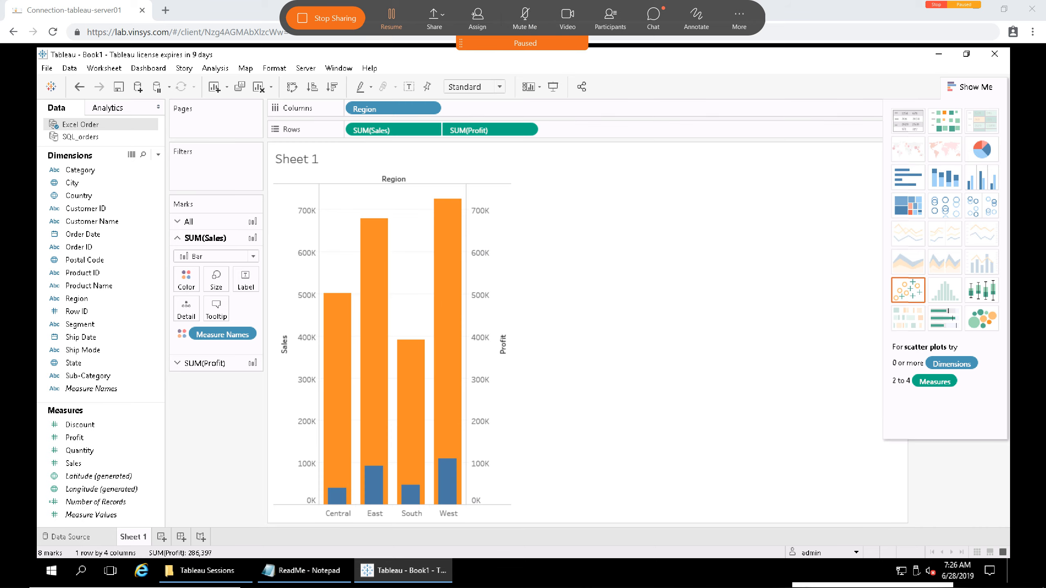
pyautogui.hotkey('alt', 't')
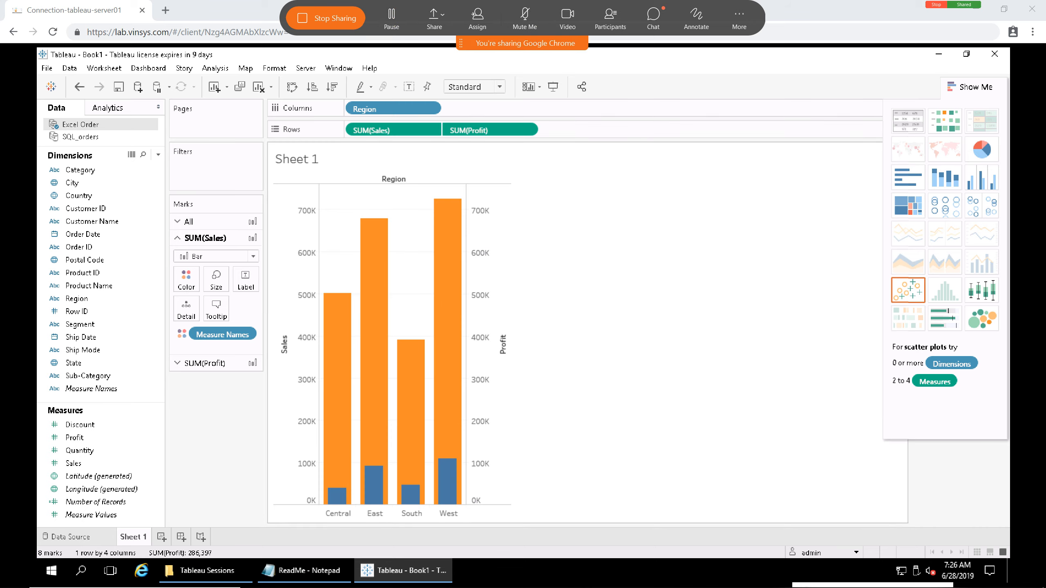
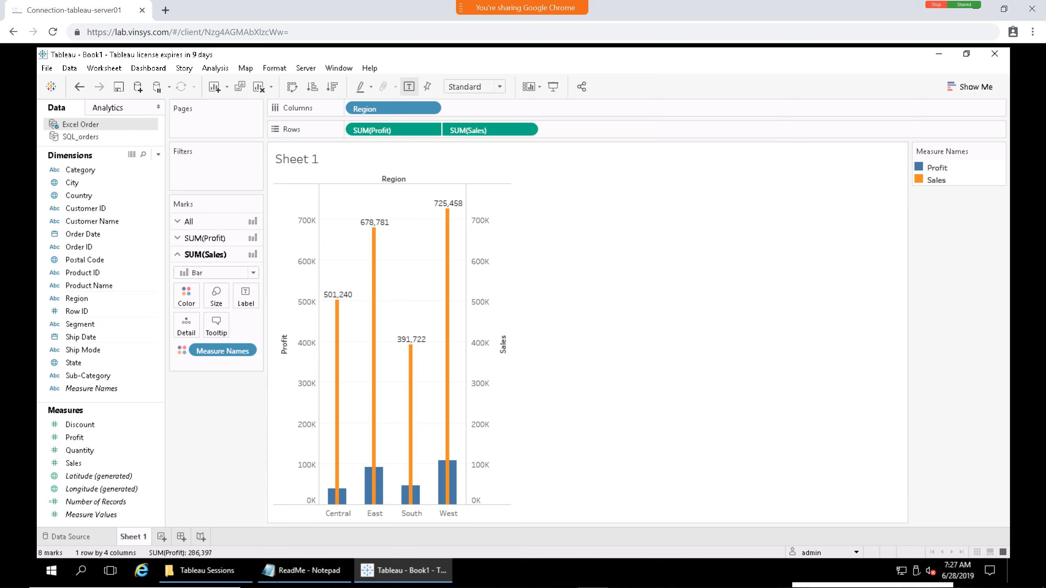
# Step: Rename the current sheet as Combination1
pyautogui.doubleClick(133, 537)
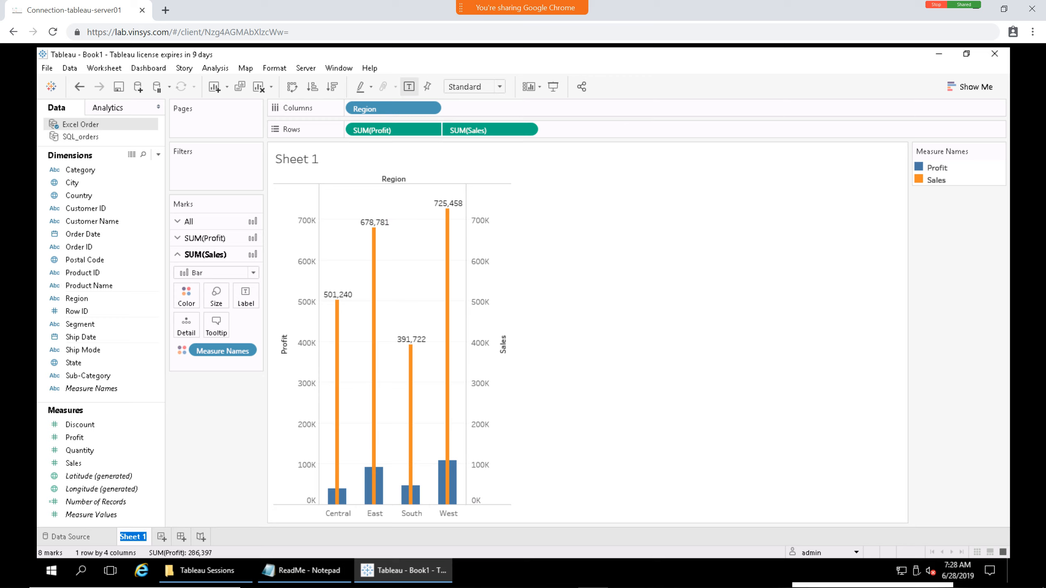
pyautogui.write('Com')
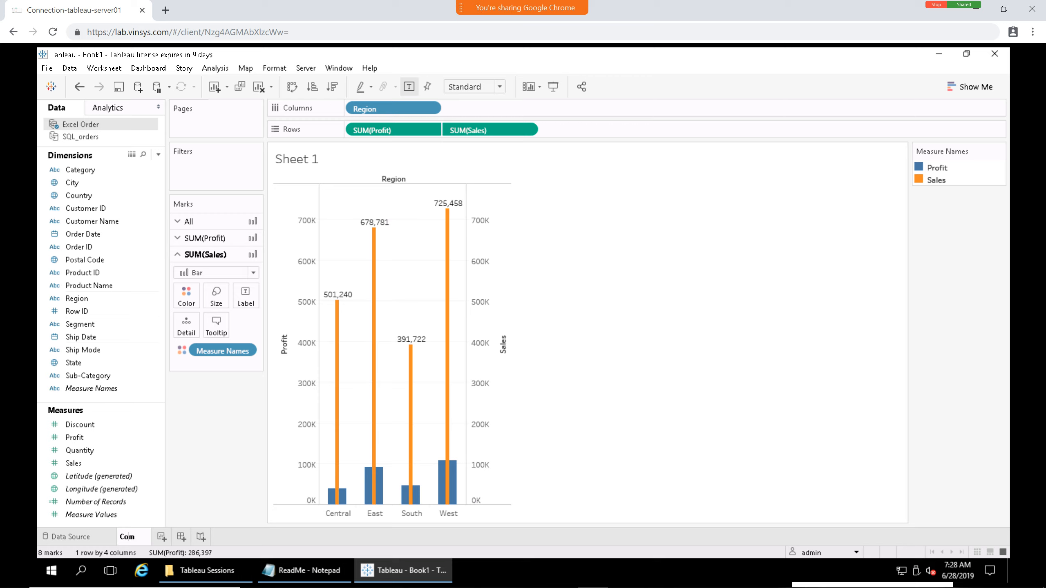
pyautogui.write('bination1')
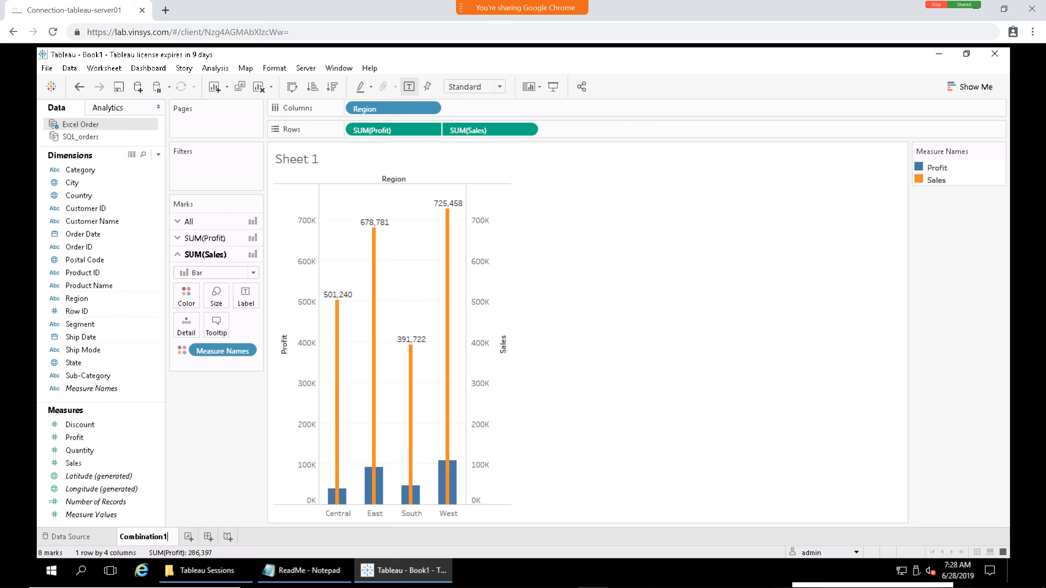
pyautogui.press('Return')
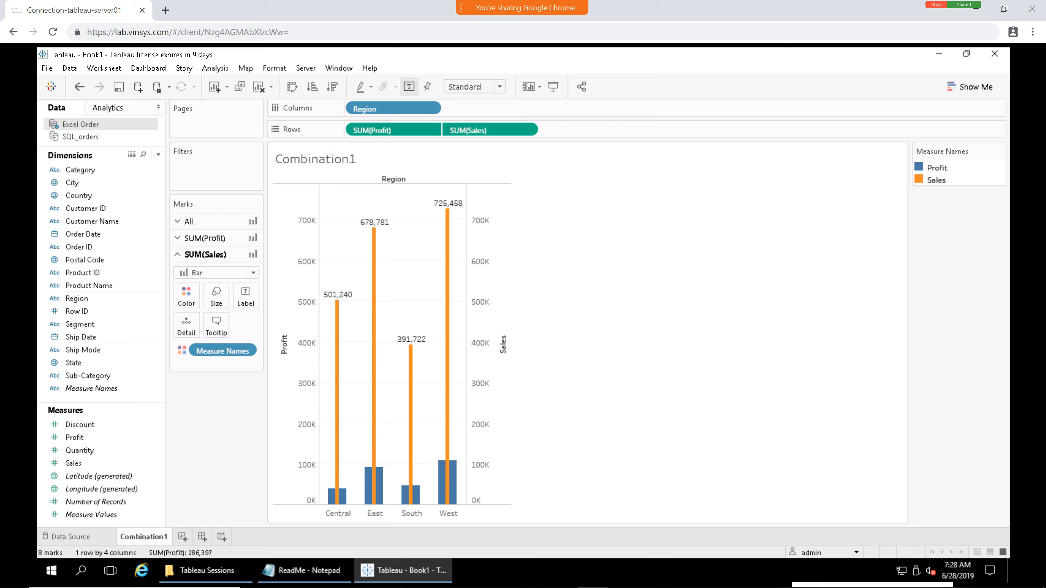
# Step: Add a new sheet with Category on Columns and SUM(Sales) placed twice on Rows
pyautogui.click(182, 537)
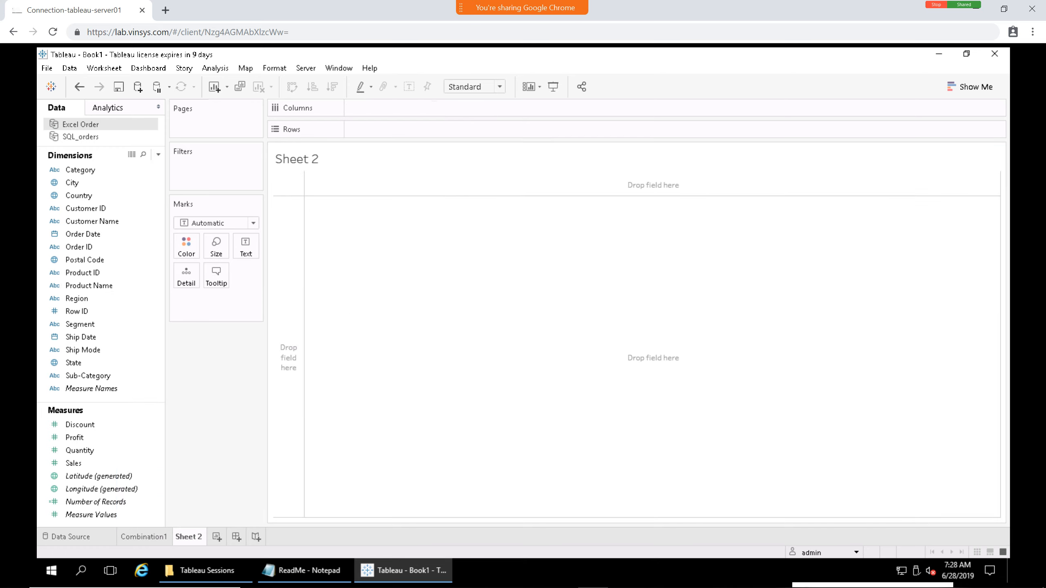
pyautogui.click(74, 463)
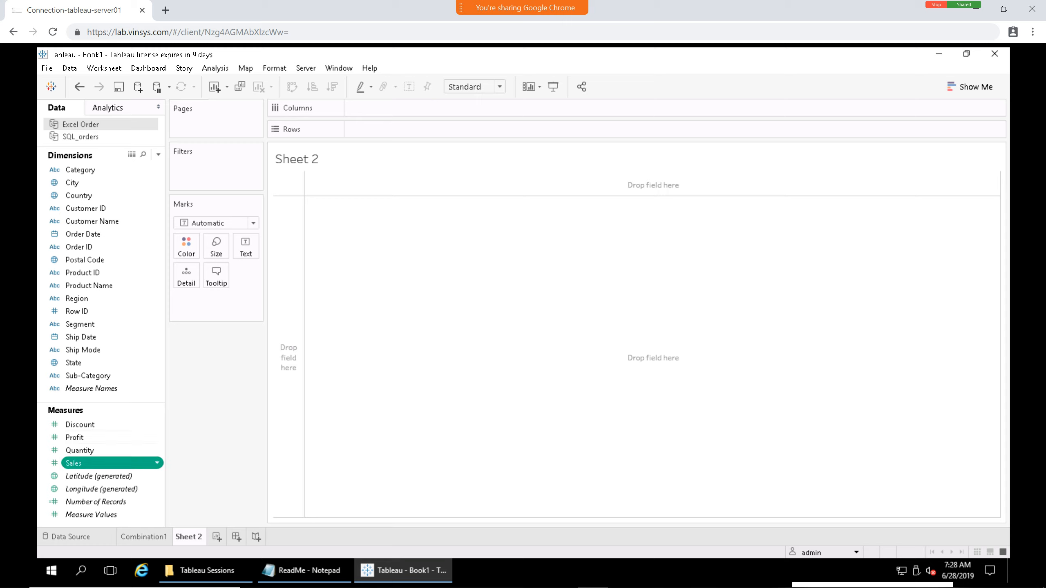
pyautogui.moveTo(73, 463)
pyautogui.mouseDown()
pyautogui.moveTo(246, 319)
pyautogui.moveTo(409, 150)
pyautogui.moveTo(381, 131)
pyautogui.mouseUp()
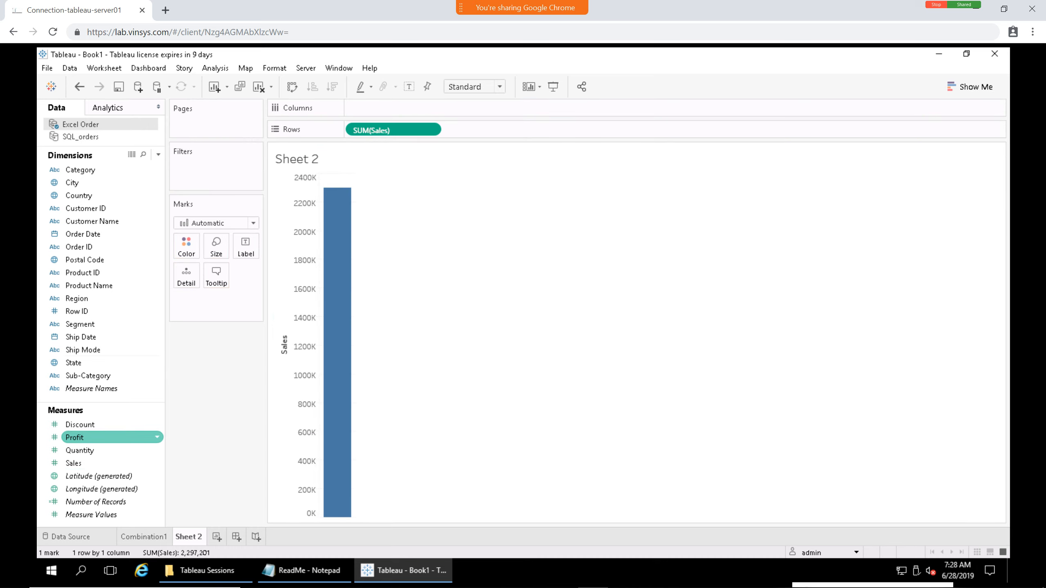
pyautogui.moveTo(81, 169); pyautogui.dragTo(358, 108)
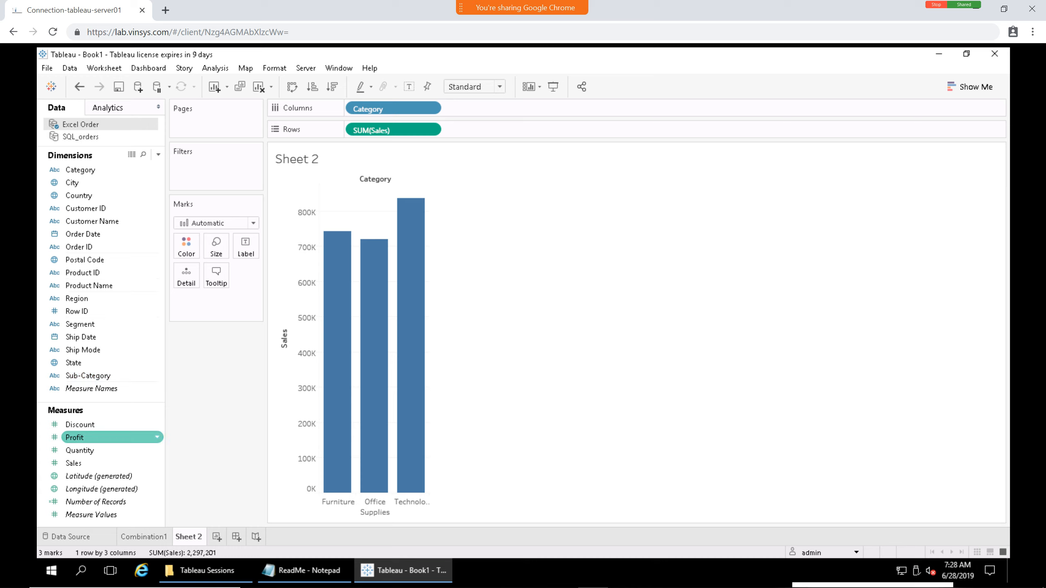
pyautogui.moveTo(73, 463)
pyautogui.mouseDown()
pyautogui.moveTo(514, 163)
pyautogui.moveTo(517, 131)
pyautogui.mouseUp()
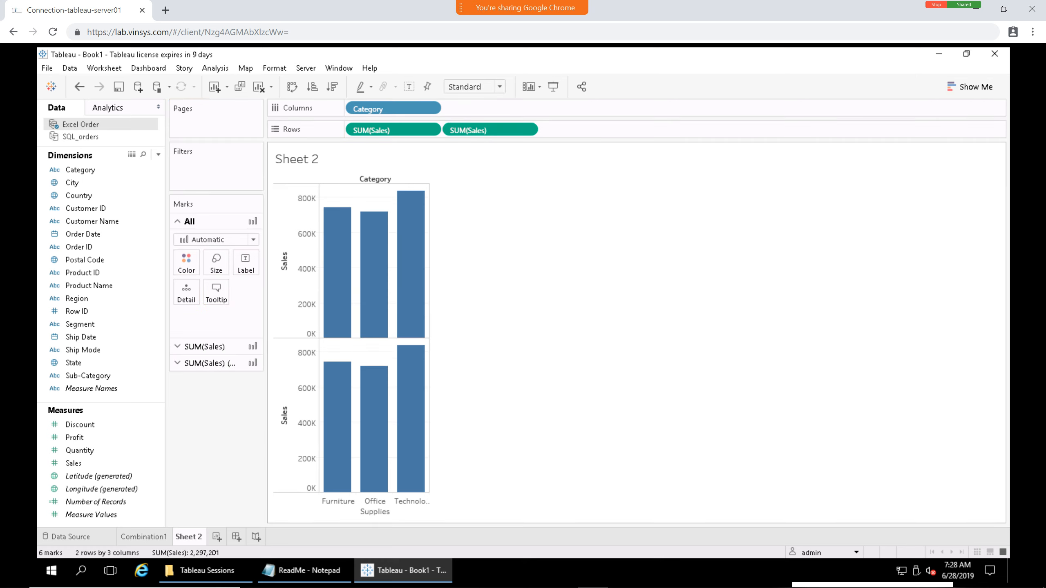
# Step: Combine the two Sales axes into a dual axis and synchronize them
pyautogui.rightClick(300, 422)
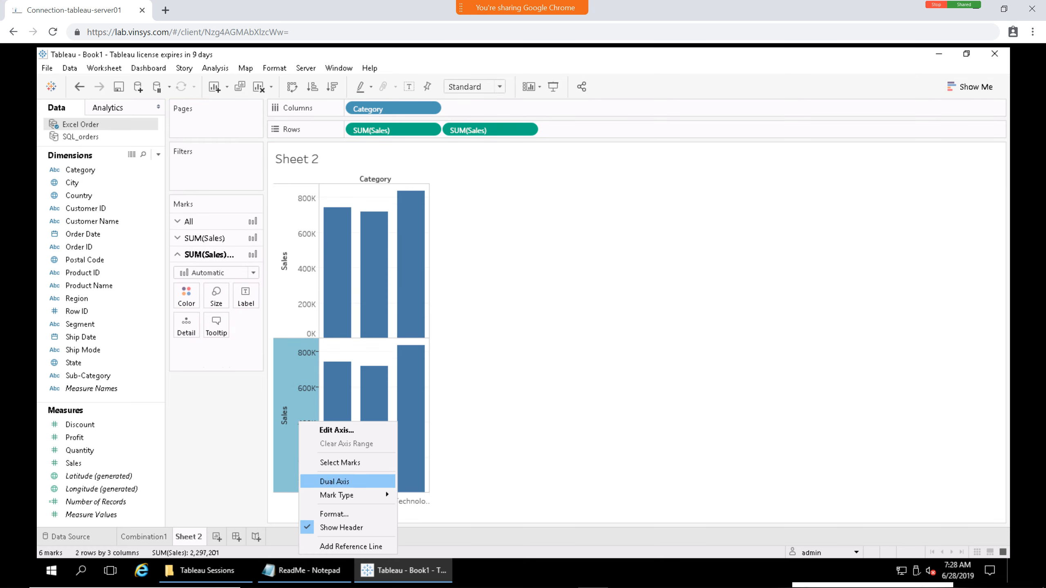
pyautogui.click(334, 481)
pyautogui.rightClick(447, 321)
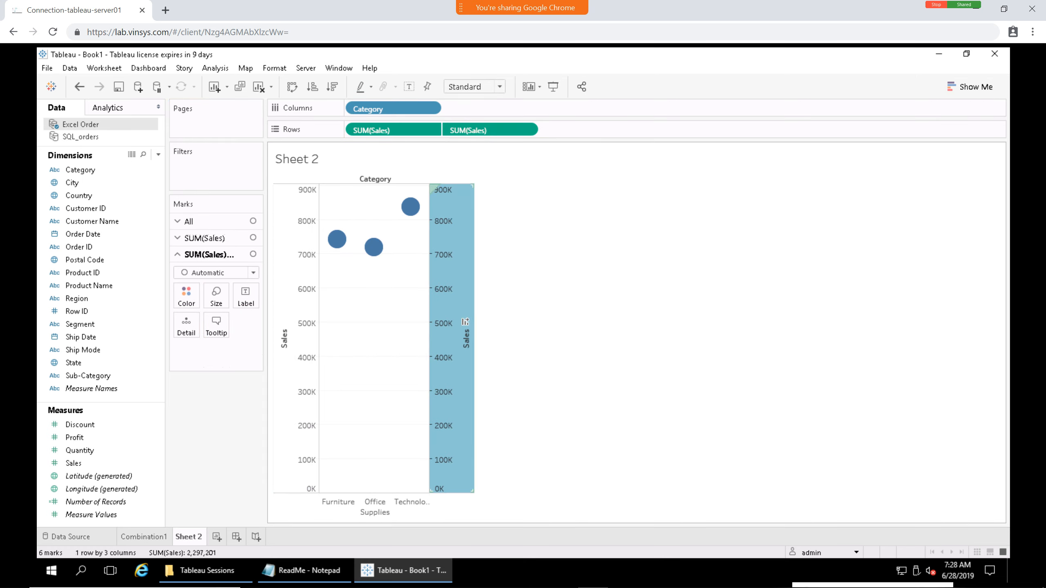
pyautogui.click(469, 395)
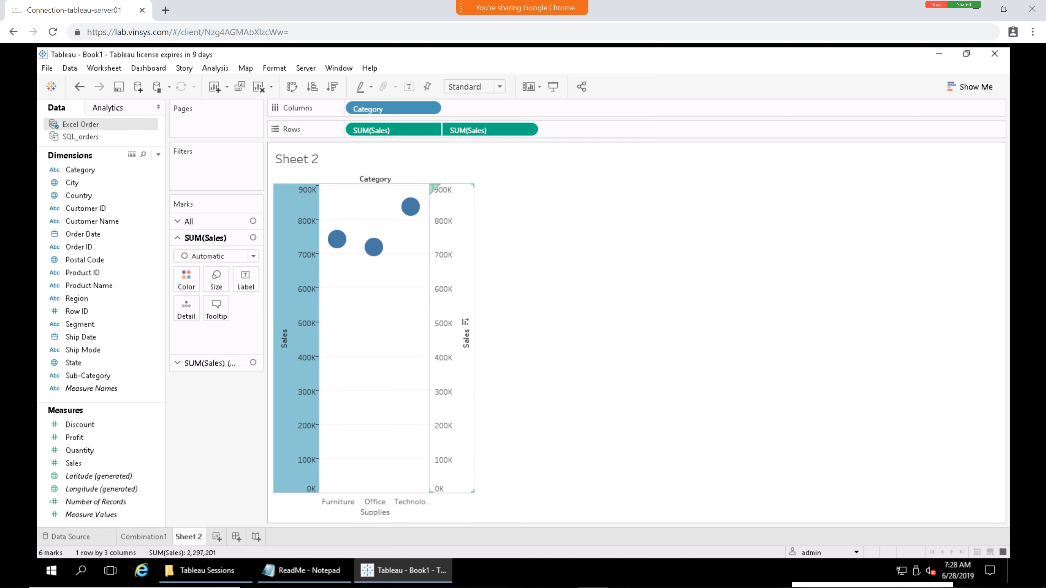
# Step: Change the mark type of the second SUM(Sales) card to Bar
pyautogui.click(208, 362)
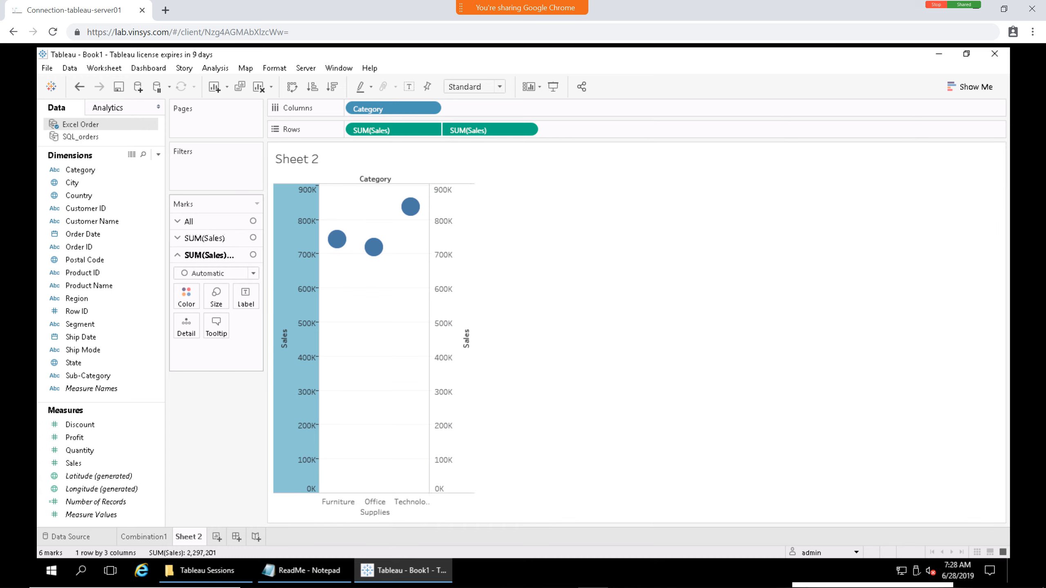
pyautogui.click(232, 273)
pyautogui.click(210, 314)
pyautogui.click(298, 301)
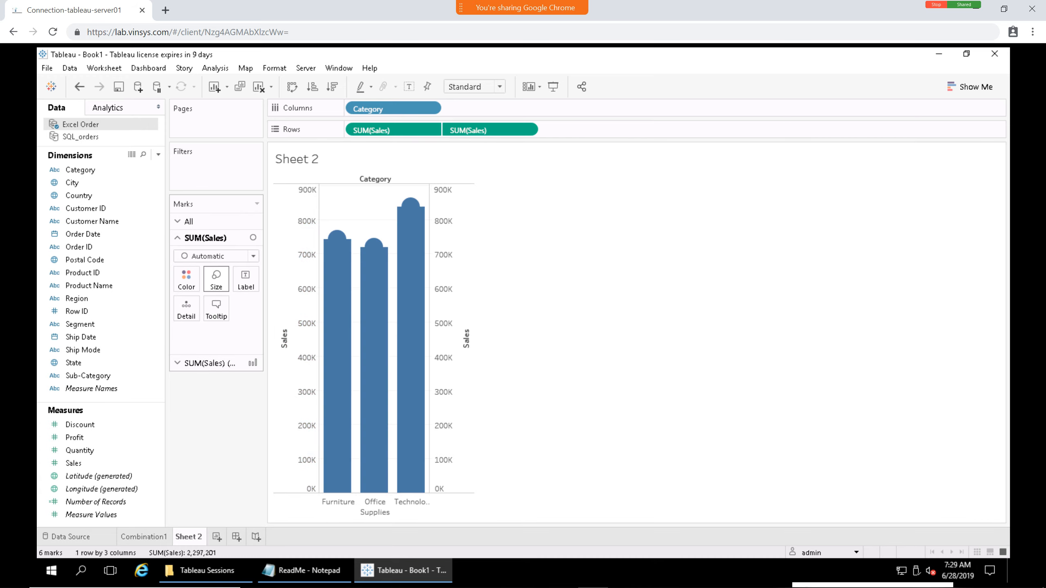
# Step: Reduce the bar size on the second SUM(Sales) marks card
pyautogui.click(217, 280)
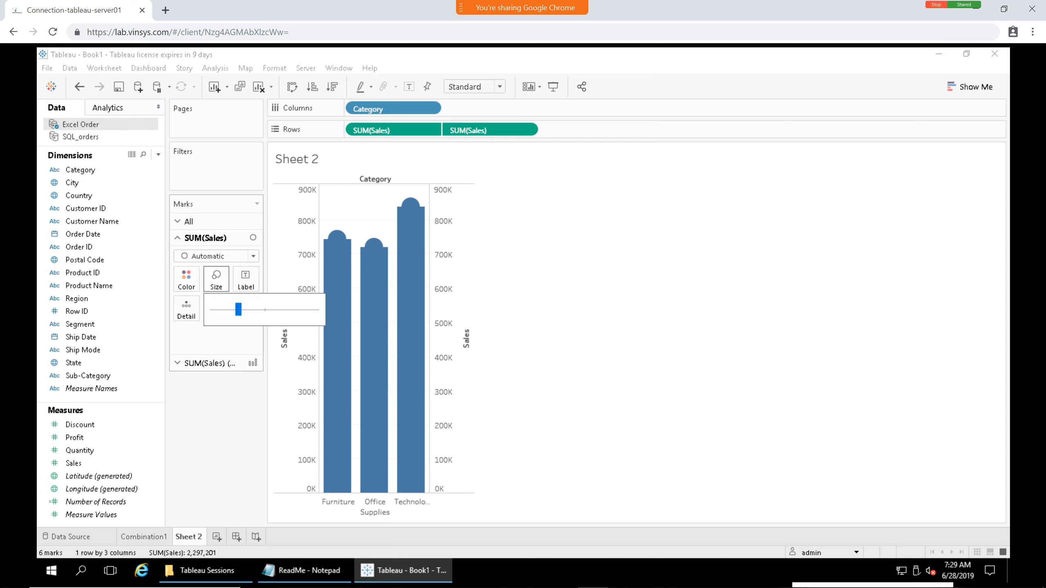
pyautogui.click(206, 363)
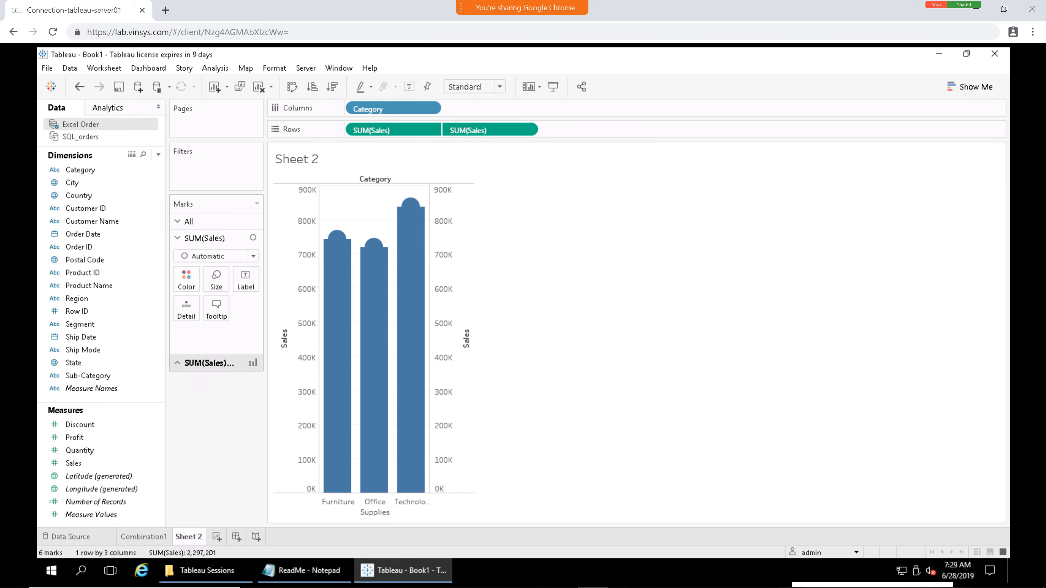
pyautogui.click(216, 295)
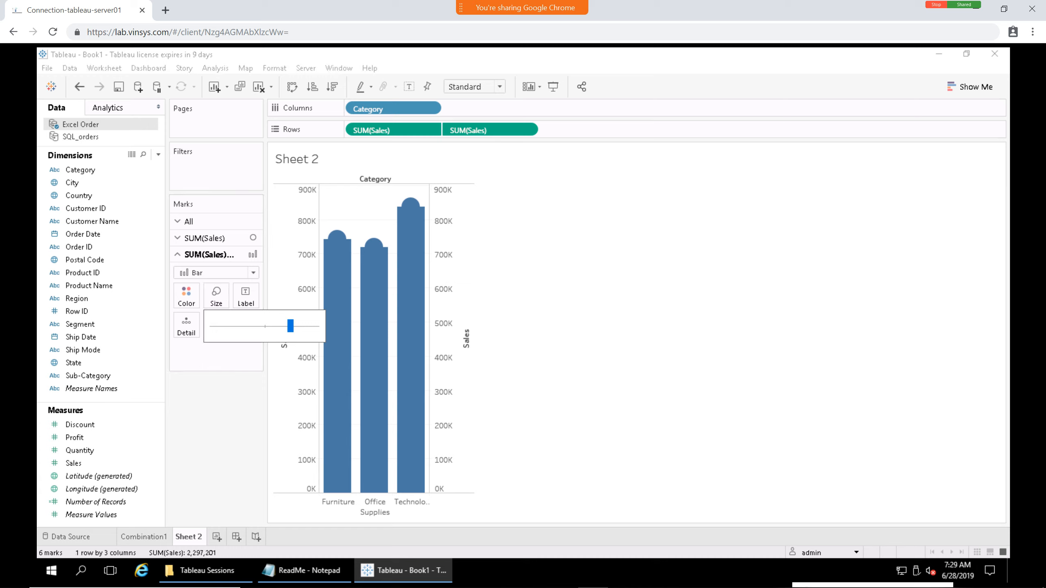
pyautogui.moveTo(291, 326); pyautogui.dragTo(275, 327)
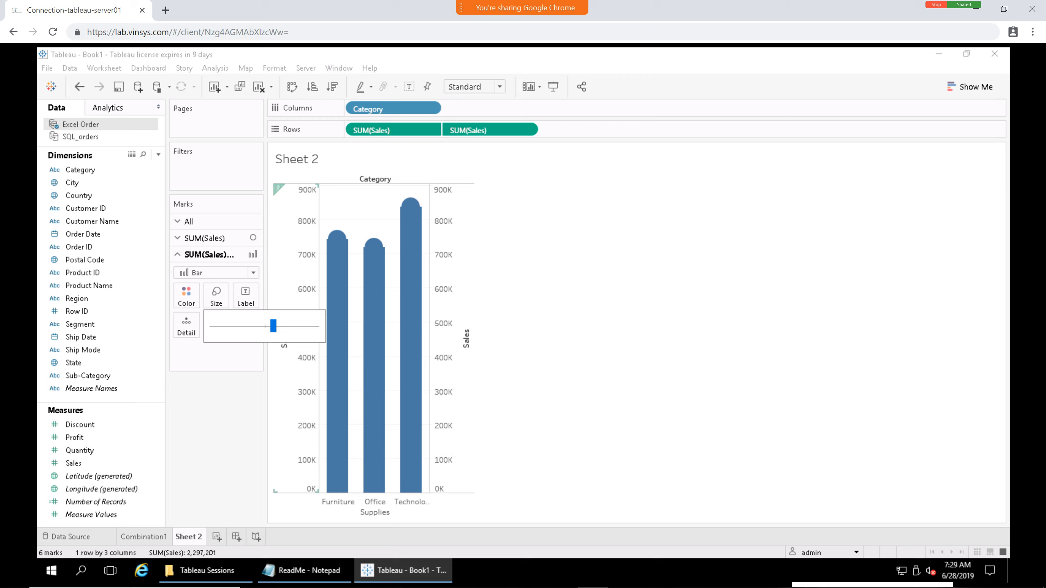
pyautogui.moveTo(273, 326); pyautogui.dragTo(266, 326)
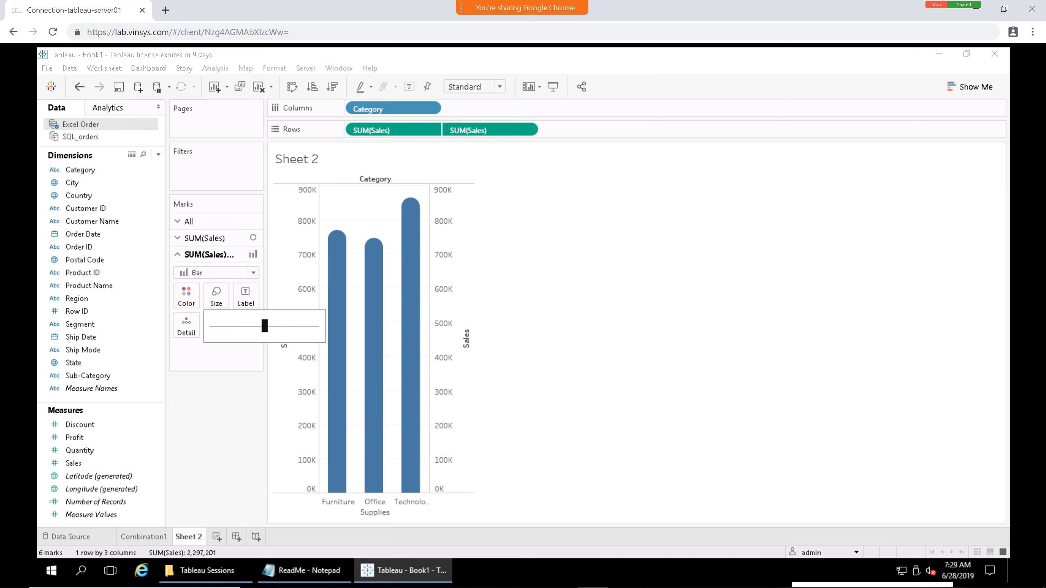
pyautogui.press('Escape')
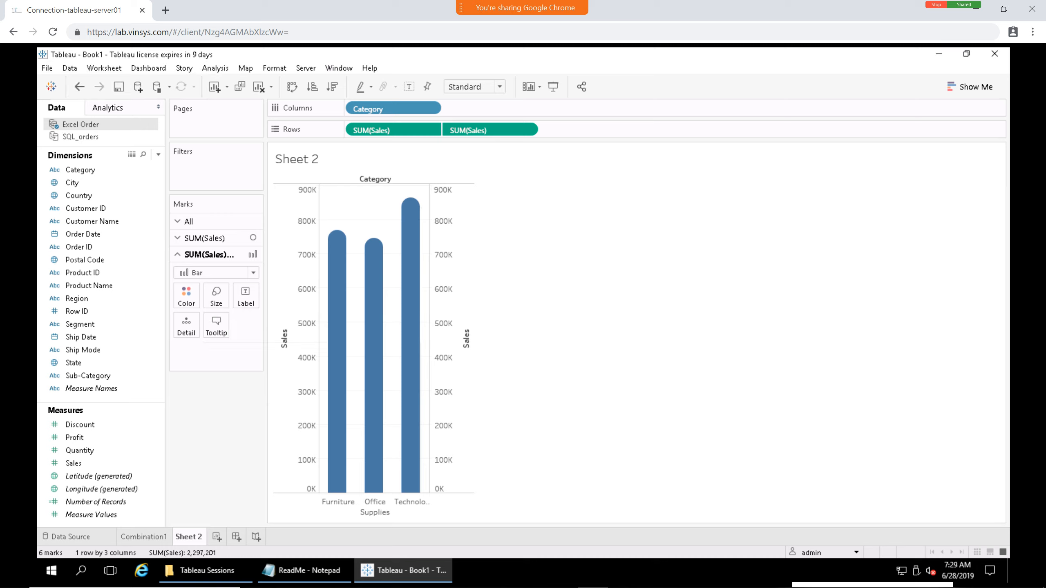
# Step: Color the first SUM(Sales) circle marks orange and move that pill to the end of Rows to bring them in front
pyautogui.click(205, 238)
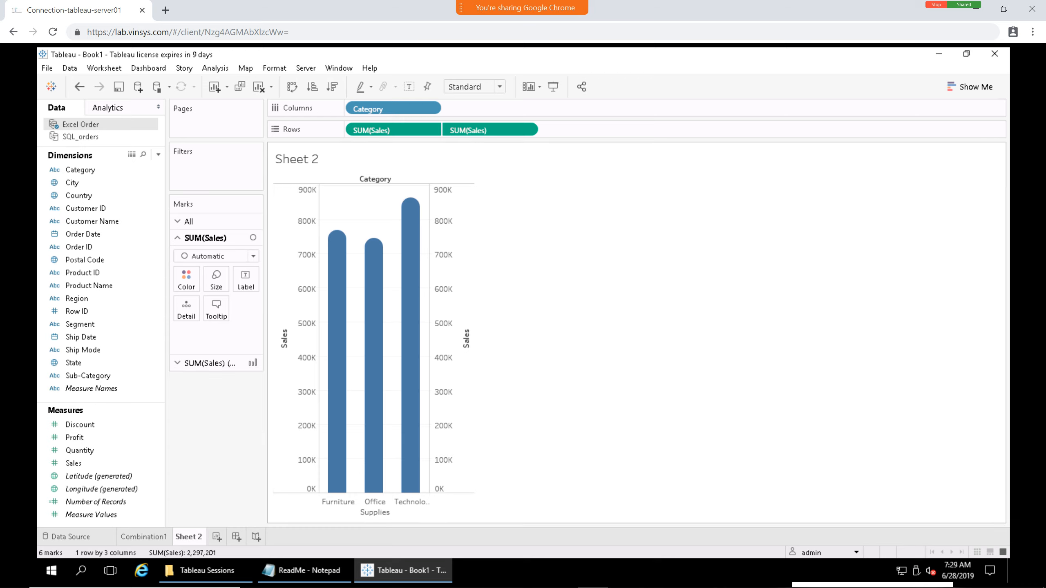
pyautogui.click(187, 279)
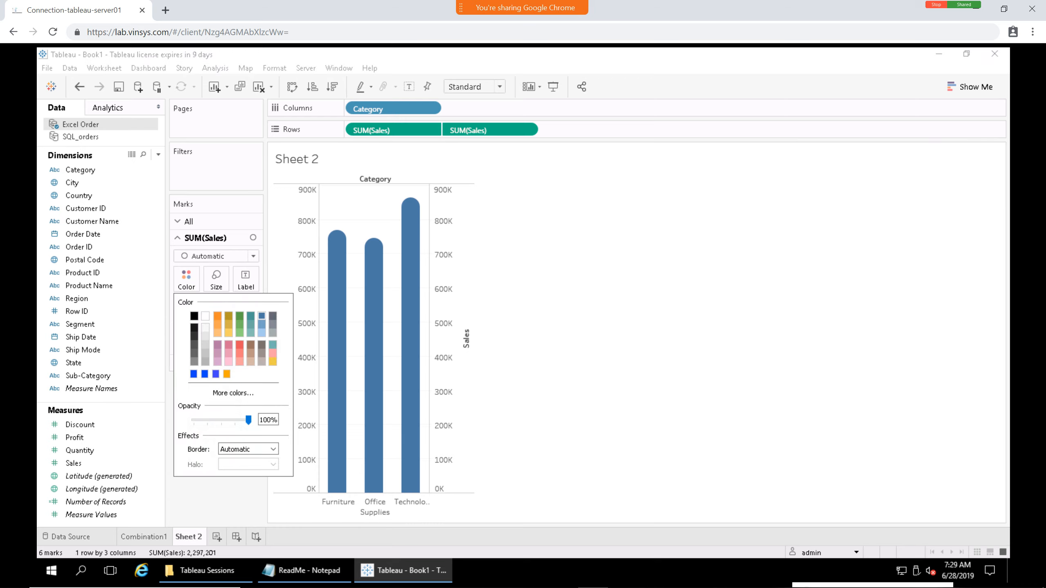
pyautogui.click(217, 316)
pyautogui.press('Escape')
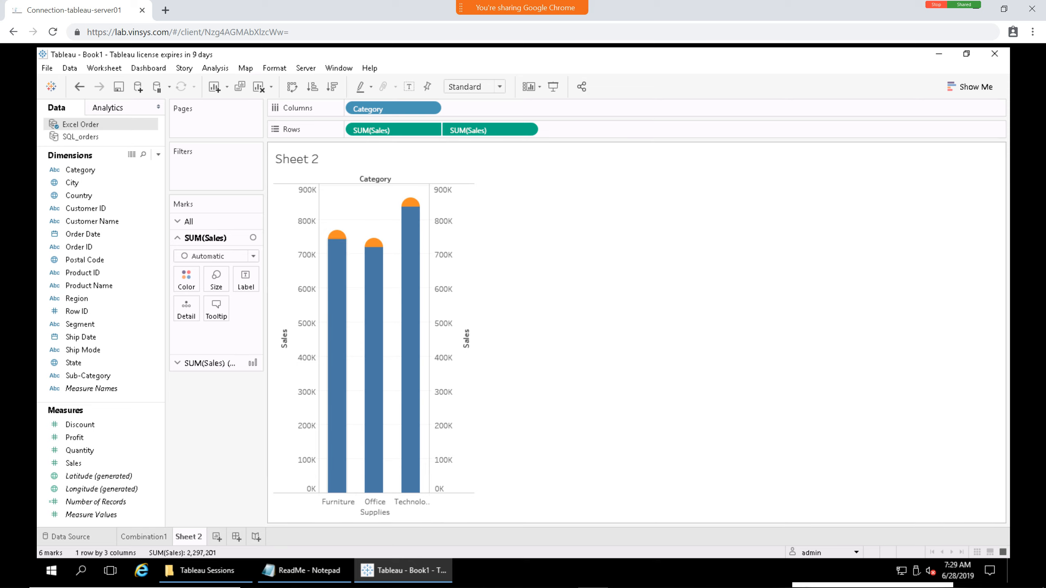
pyautogui.moveTo(393, 130); pyautogui.dragTo(618, 127)
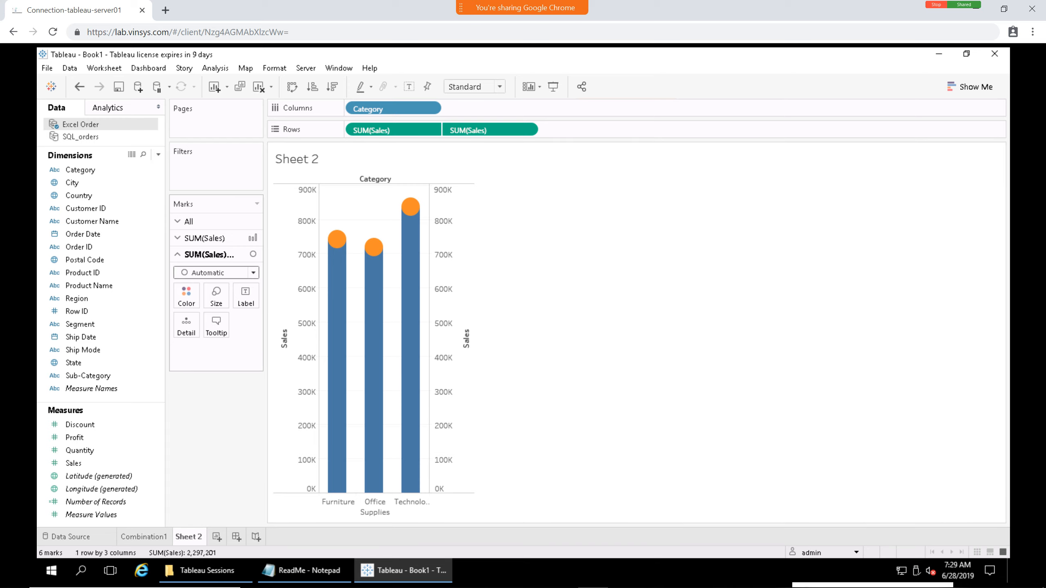
# Step: Change the front SUM(Sales) marks to Shape and choose the filled star shape
pyautogui.click(253, 273)
pyautogui.press('Escape')
pyautogui.click(246, 325)
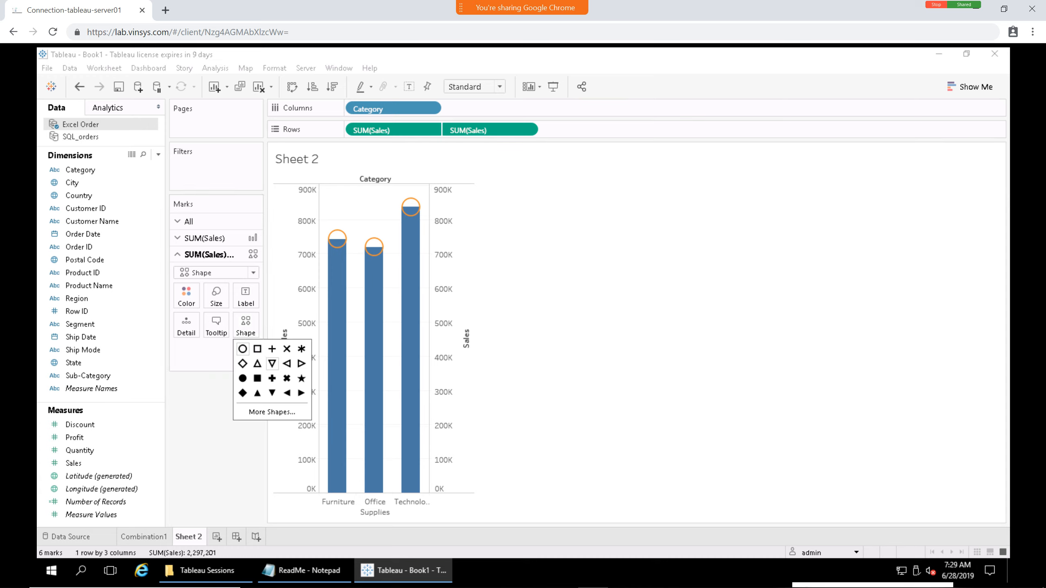
pyautogui.click(257, 363)
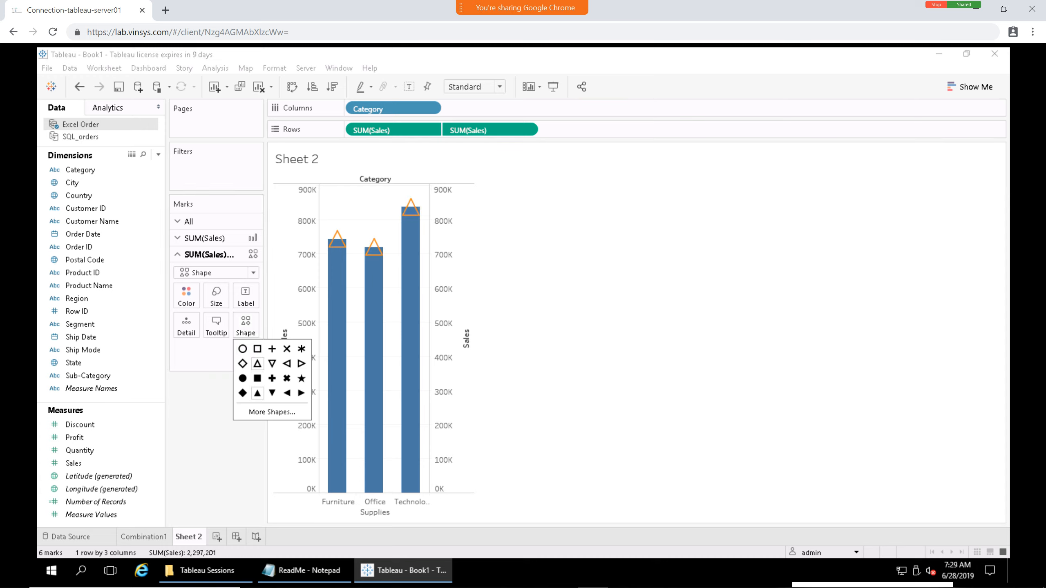
pyautogui.click(257, 394)
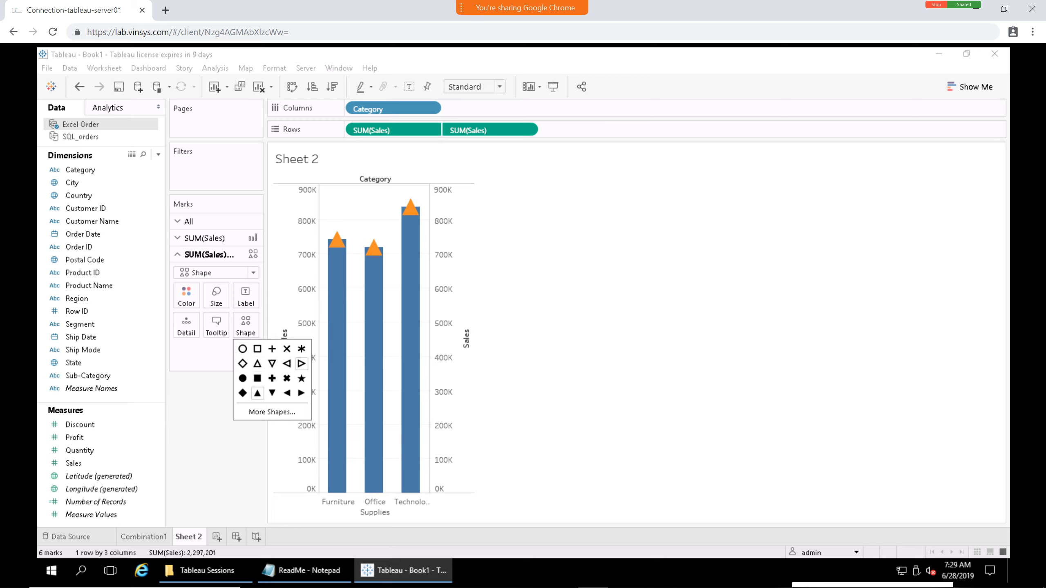
pyautogui.click(301, 349)
pyautogui.click(242, 393)
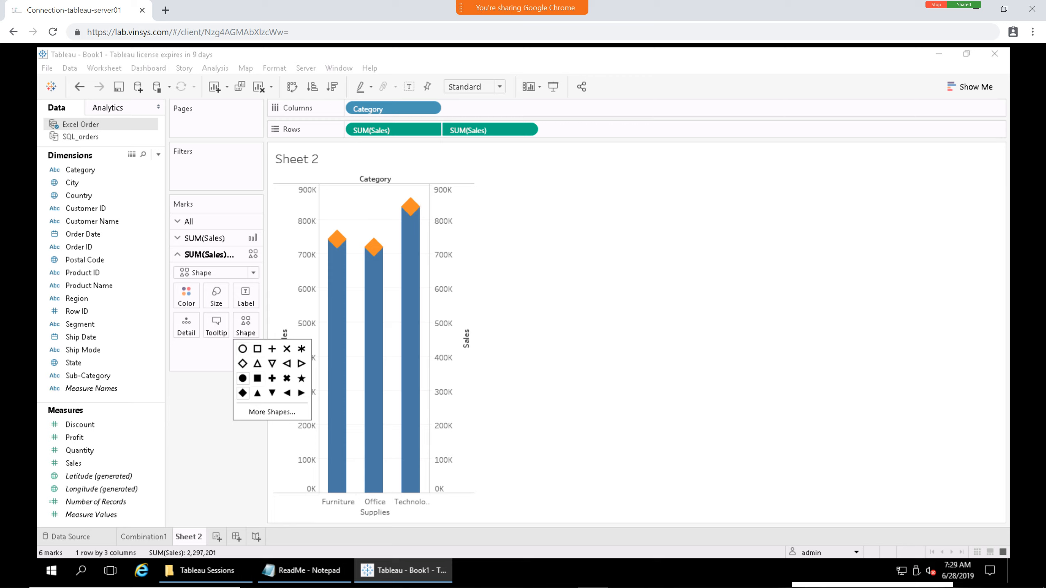
pyautogui.click(301, 379)
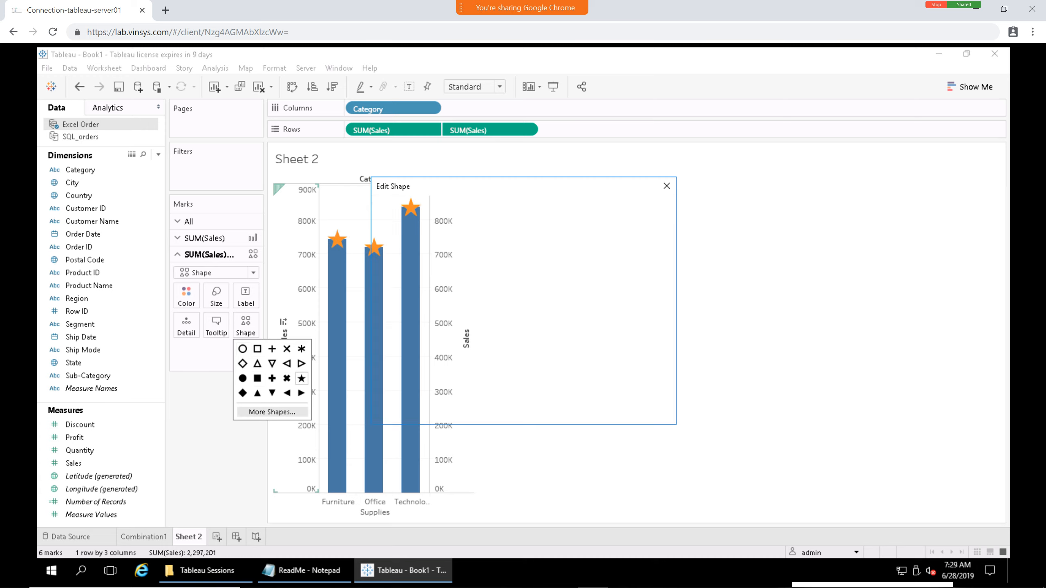
# Step: Open the Edit Shape dialog and browse the available shape palettes without applying one
pyautogui.click(272, 412)
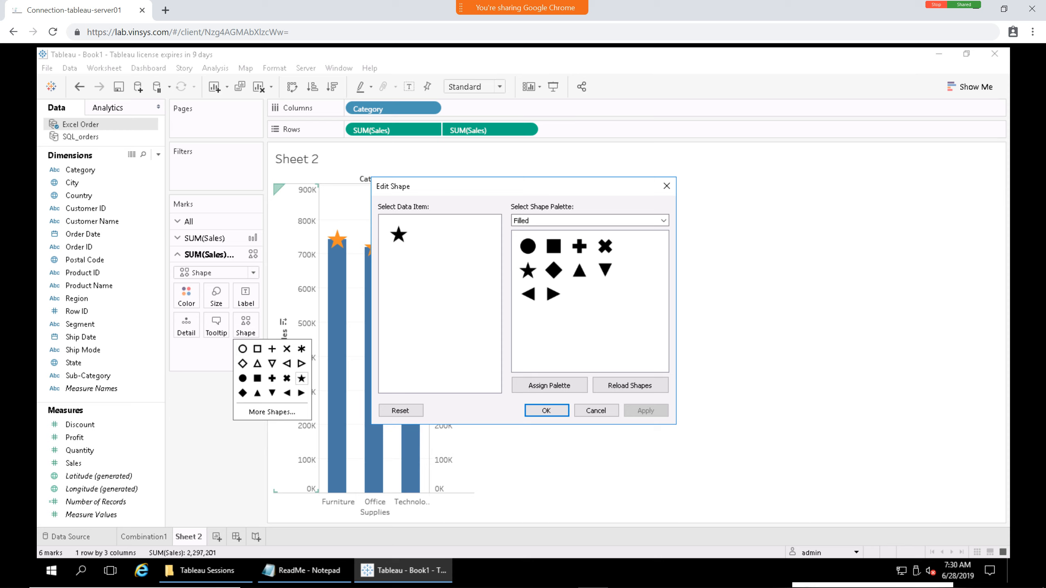
pyautogui.moveTo(494, 187); pyautogui.dragTo(556, 173)
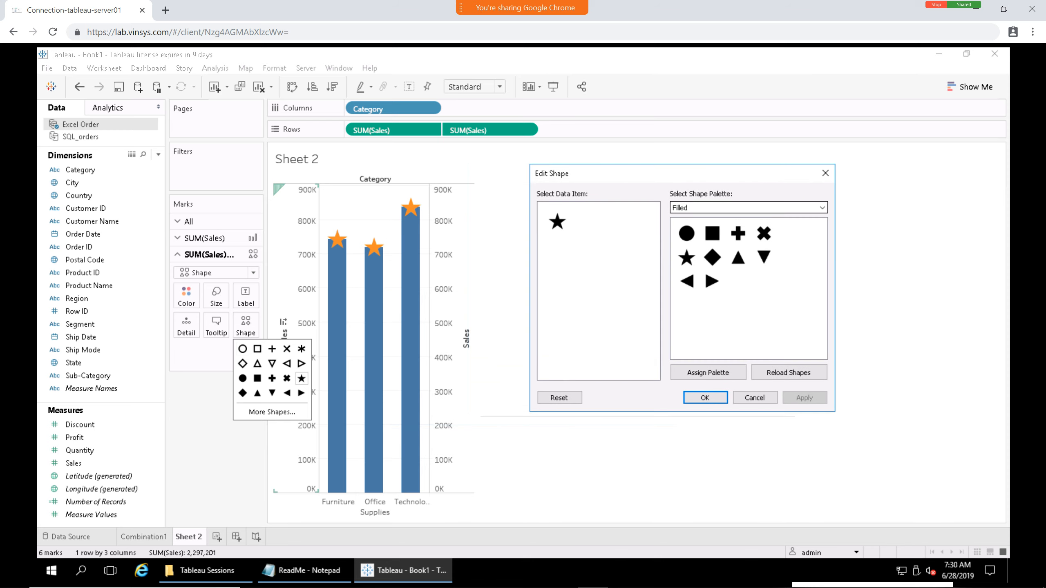
pyautogui.click(823, 208)
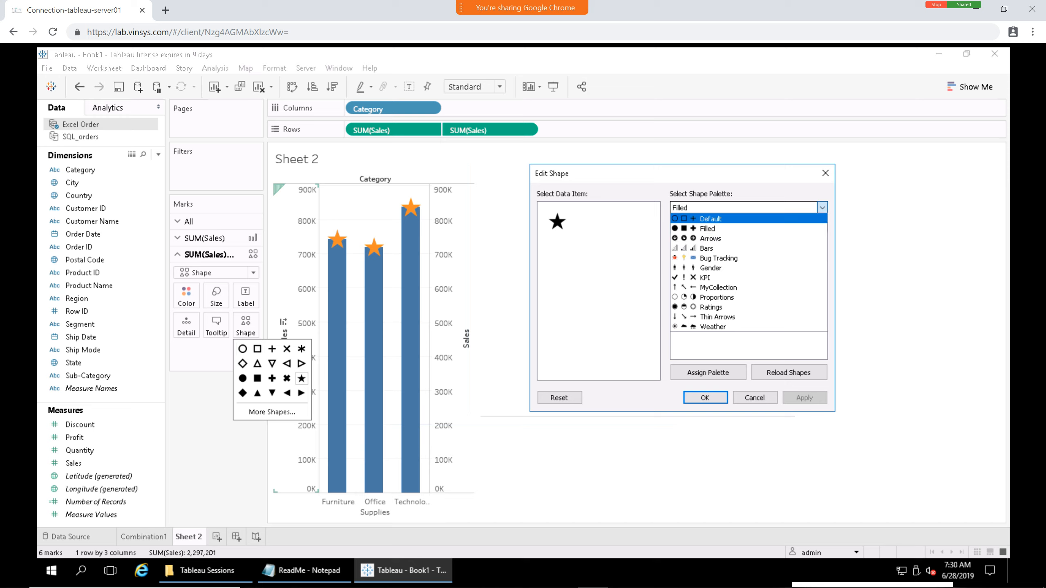
pyautogui.click(825, 173)
pyautogui.click(826, 173)
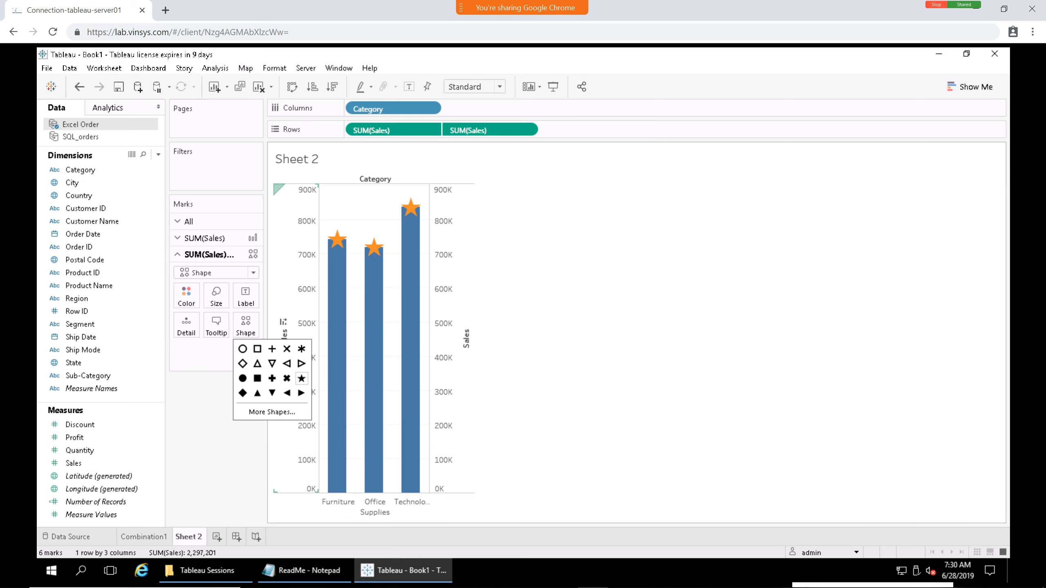
pyautogui.press('Escape')
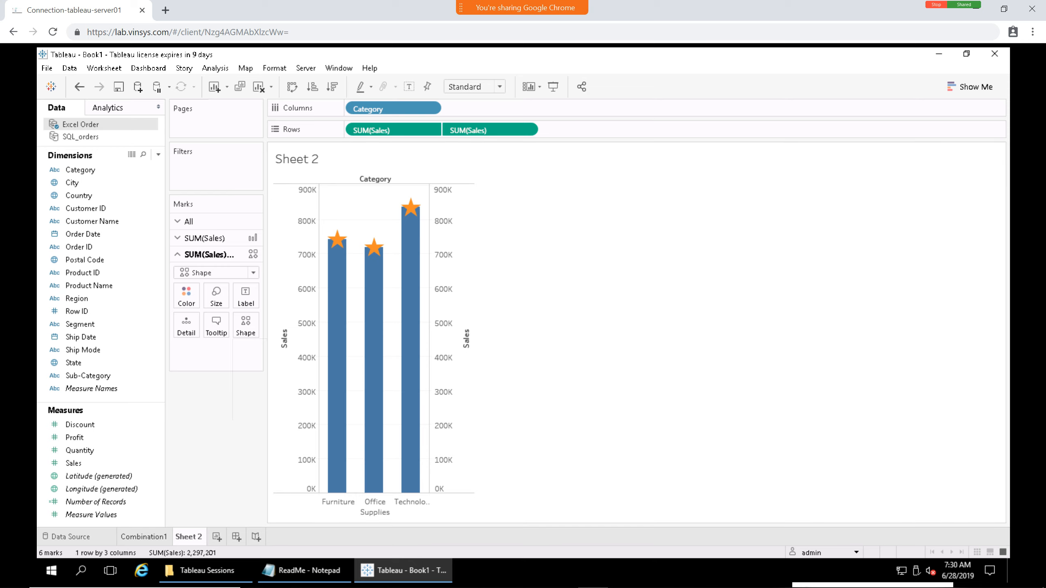
# Step: Switch back to the Combination1 sheet
pyautogui.click(144, 536)
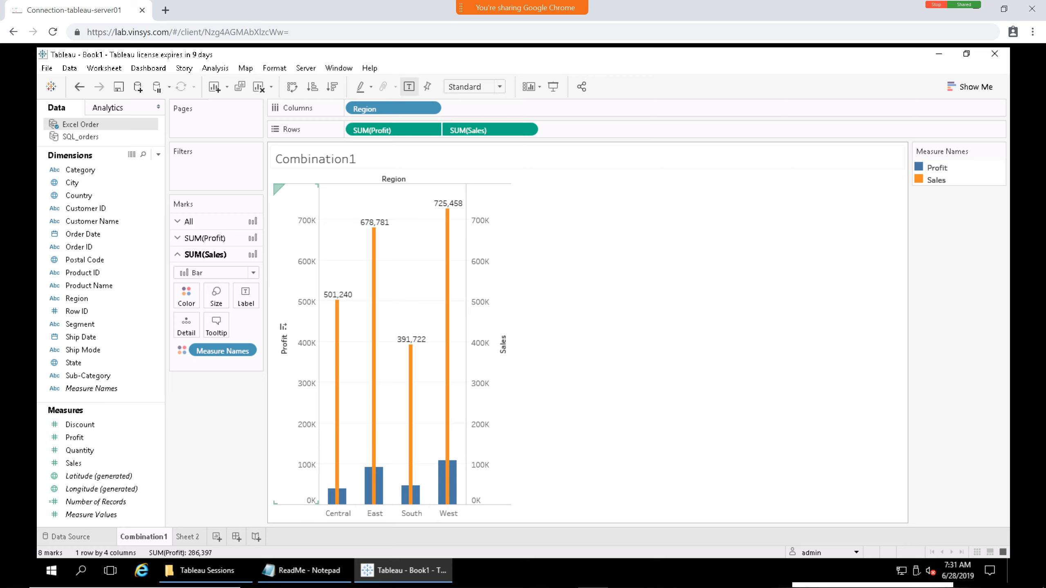
# Step: Turn on mark labels for the SUM(Profit) bars on the Combination1 sheet
pyautogui.moveTo(447, 214)
pyautogui.moveTo(448, 211)
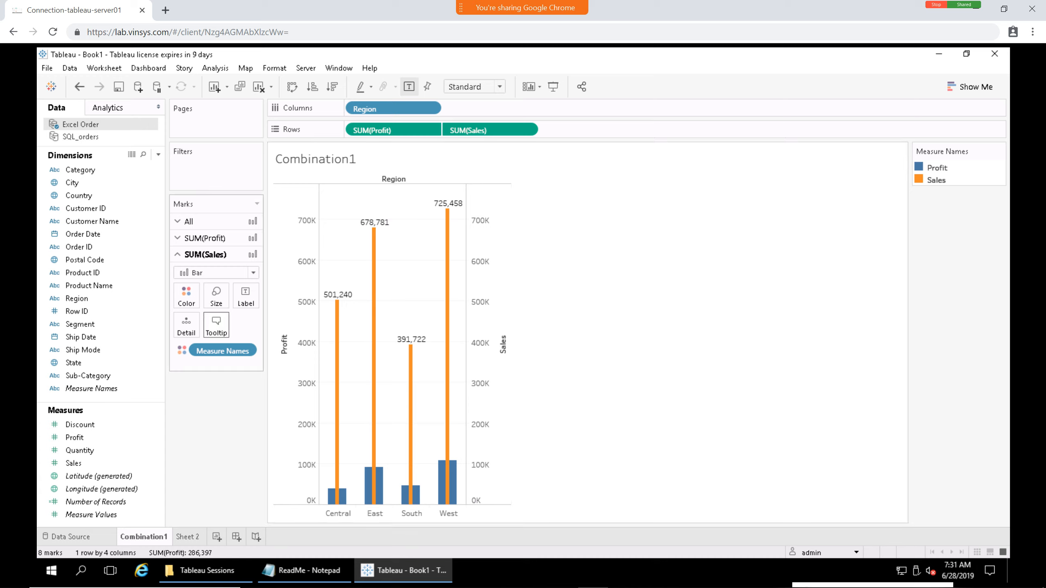
pyautogui.click(205, 238)
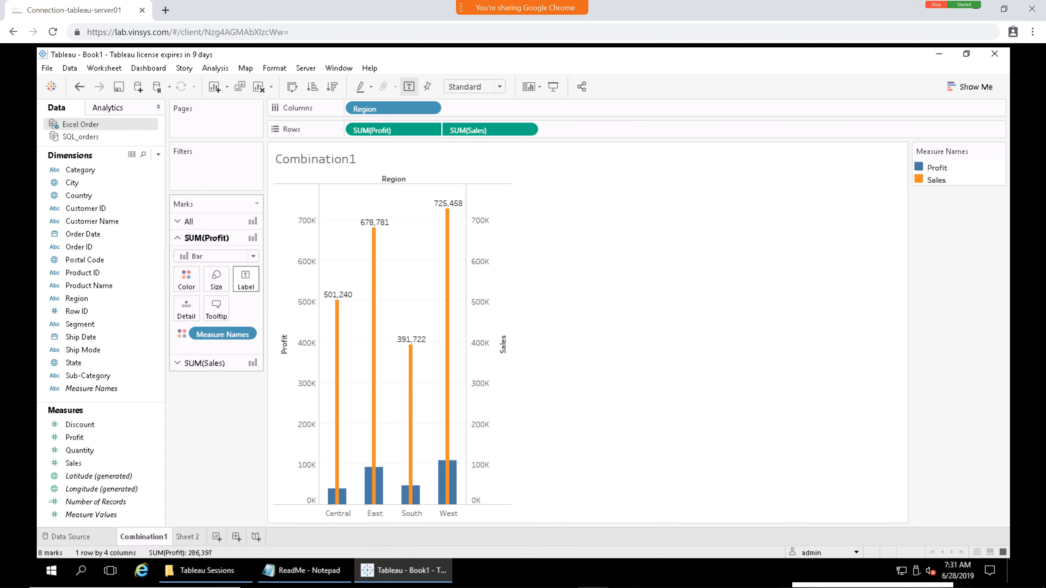
pyautogui.click(247, 279)
pyautogui.click(272, 307)
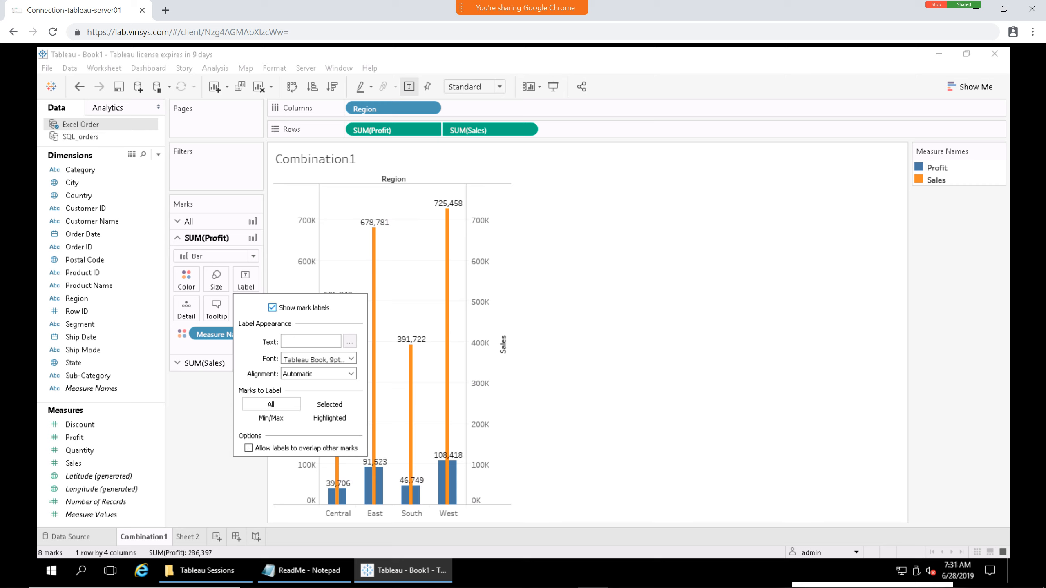
pyautogui.click(589, 305)
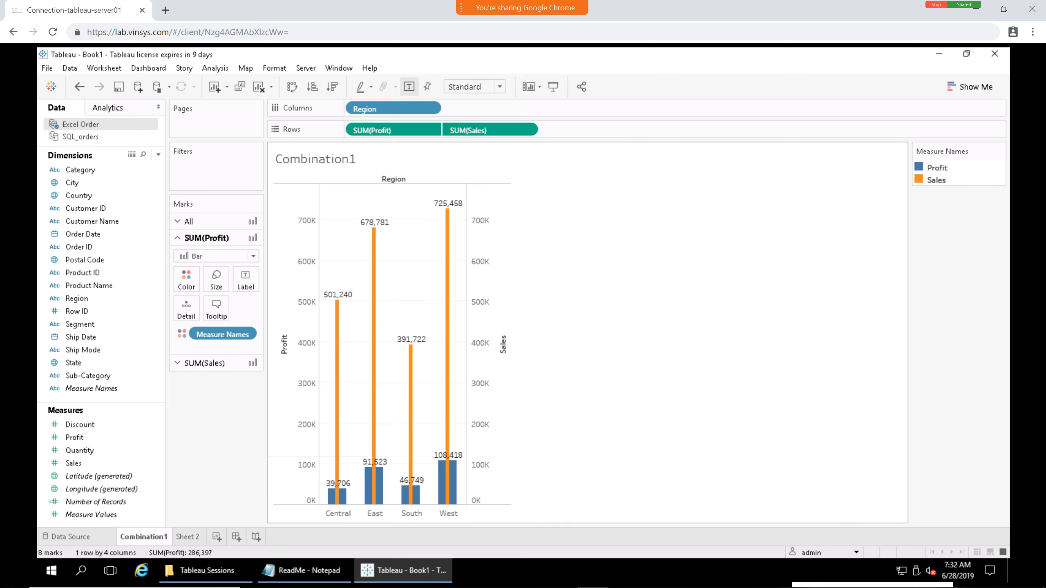
# Step: Rename the Sheet 2 worksheet as Combination2
pyautogui.moveTo(448, 455)
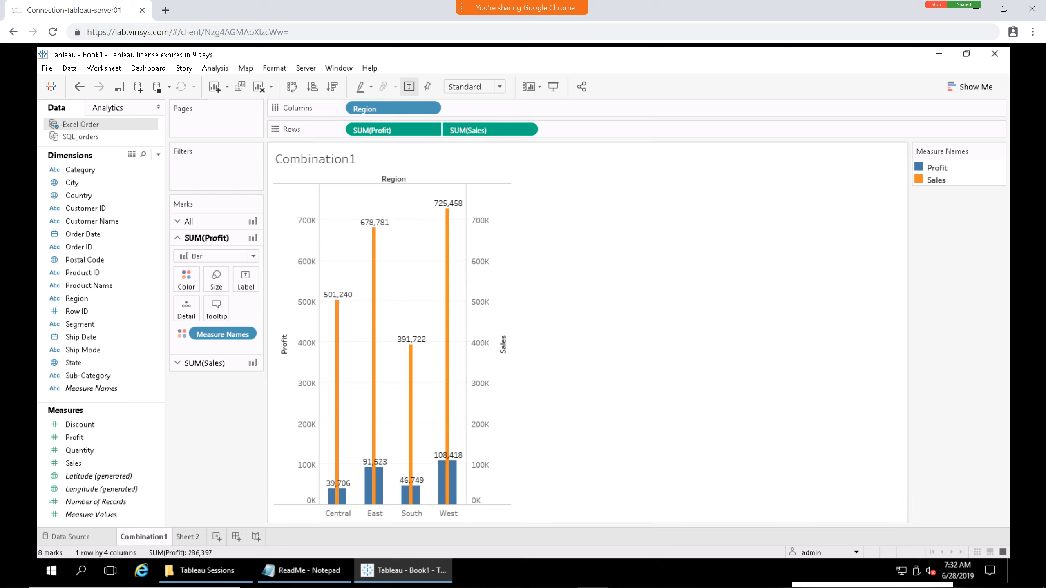
pyautogui.moveTo(187, 537)
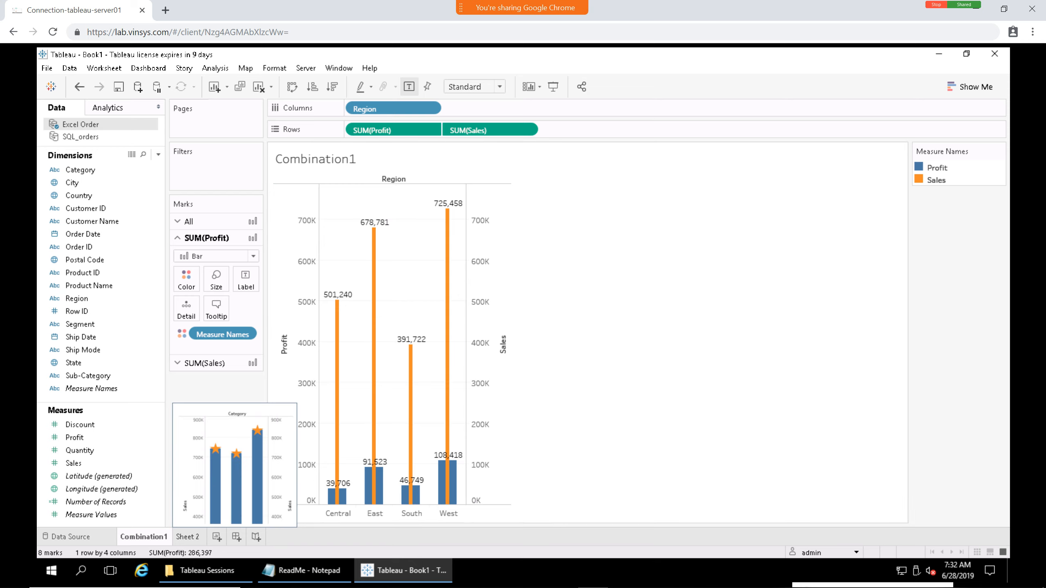
pyautogui.doubleClick(188, 536)
pyautogui.write('Com')
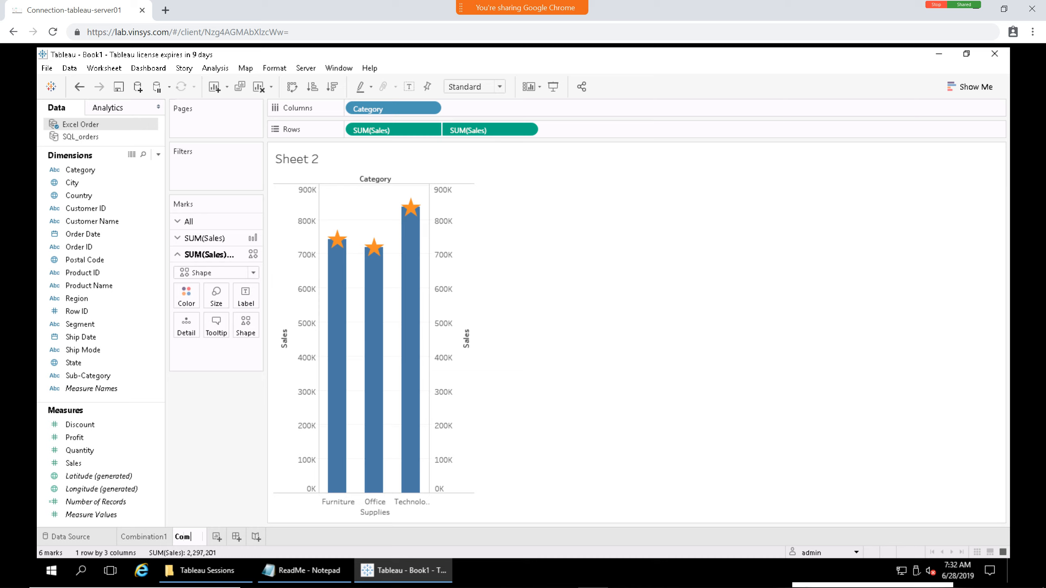
pyautogui.write('bination2')
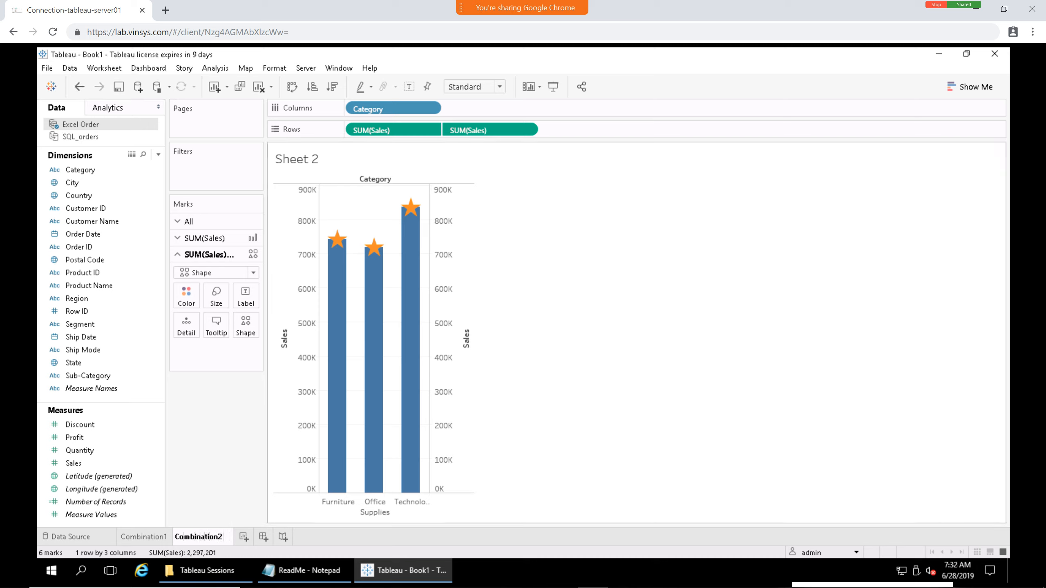
pyautogui.press('Return')
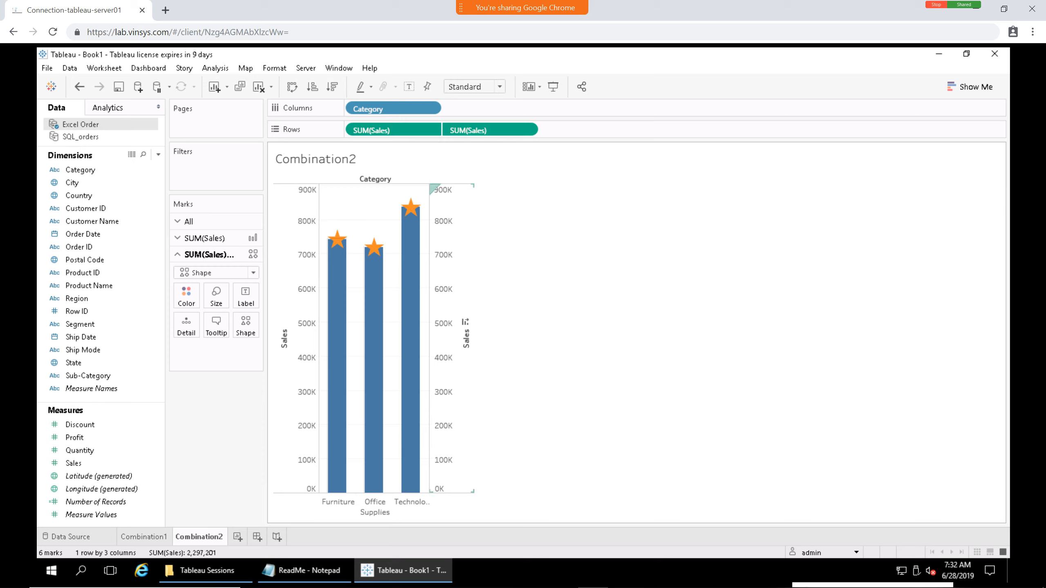
# Step: Hide the headers of both Sales axes on the Combination2 chart
pyautogui.rightClick(445, 261)
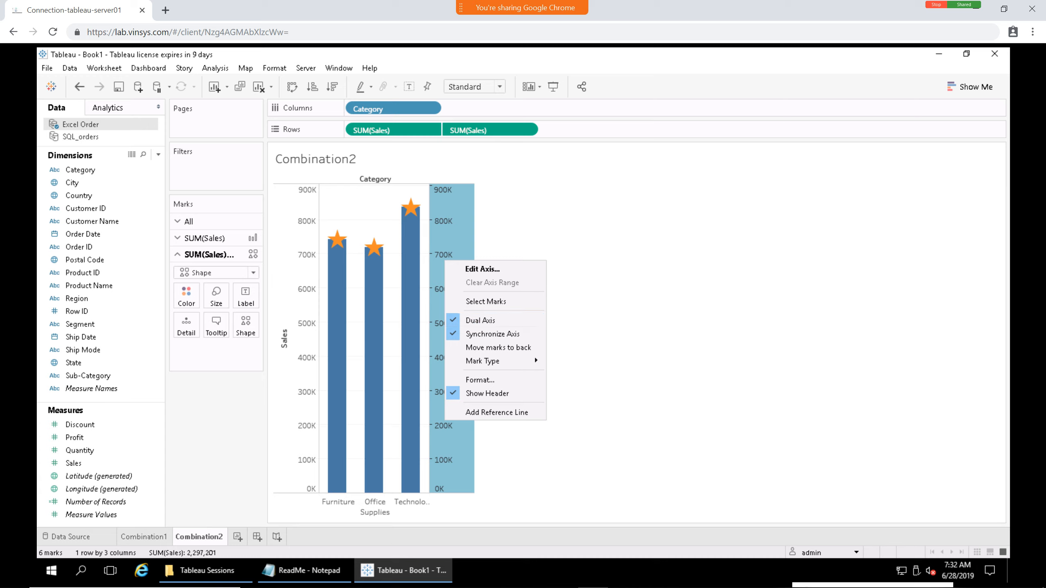
pyautogui.click(488, 393)
pyautogui.rightClick(305, 346)
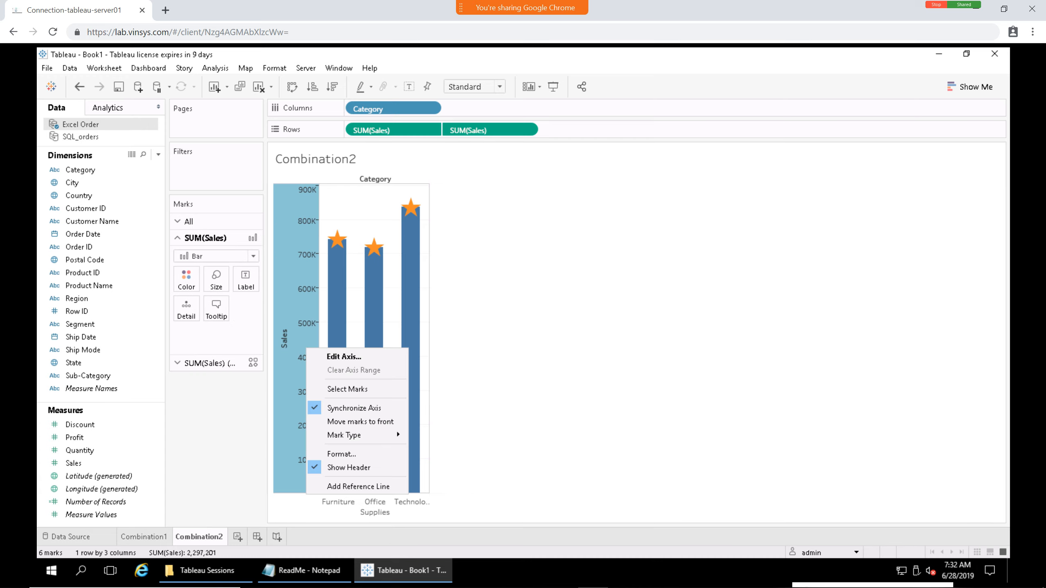
pyautogui.click(321, 467)
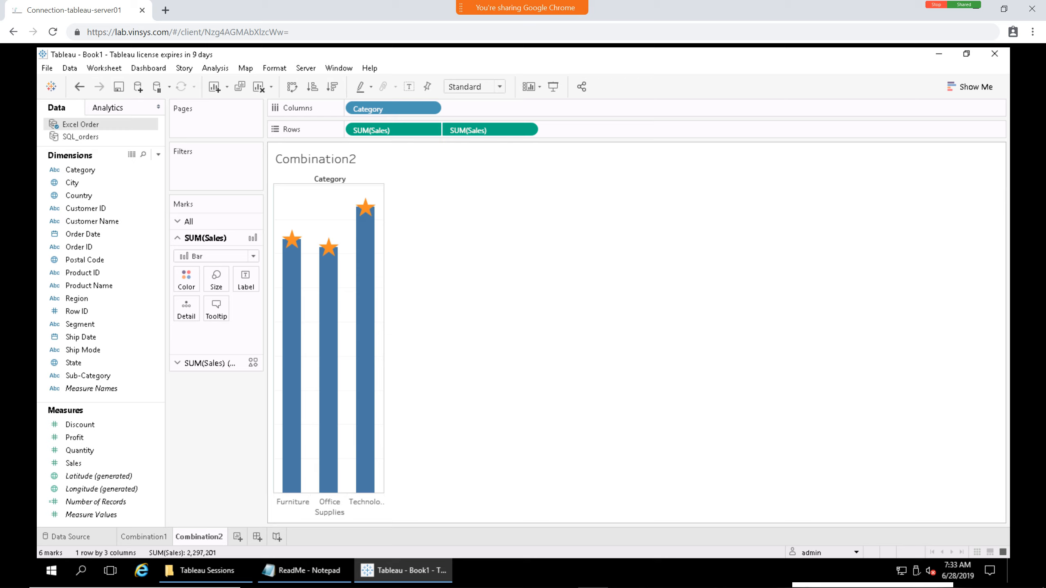
# Step: Show and then hide mark labels for the SUM(Sales) bars
pyautogui.moveTo(368, 214)
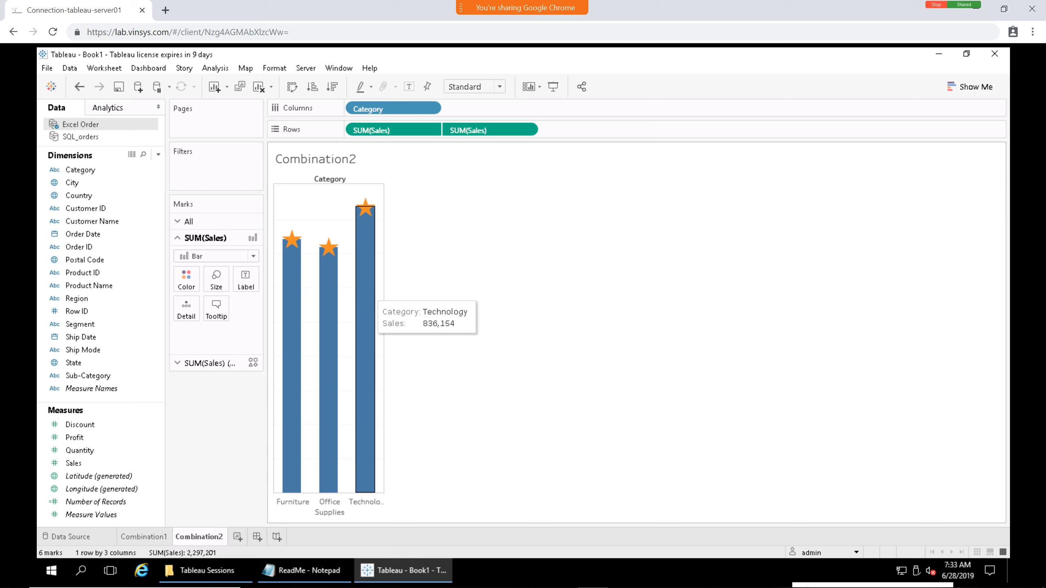
pyautogui.click(246, 279)
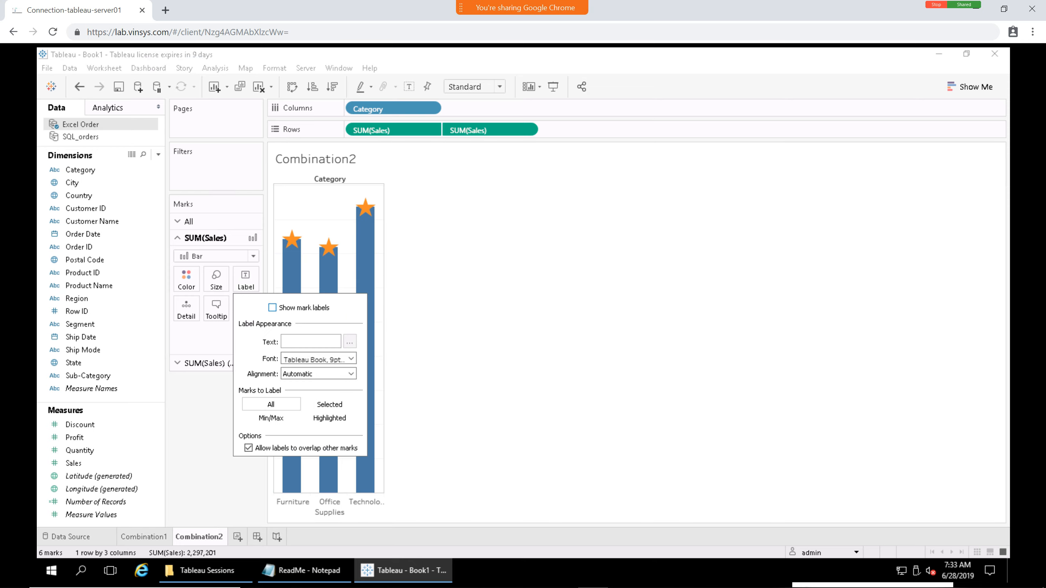
pyautogui.click(272, 307)
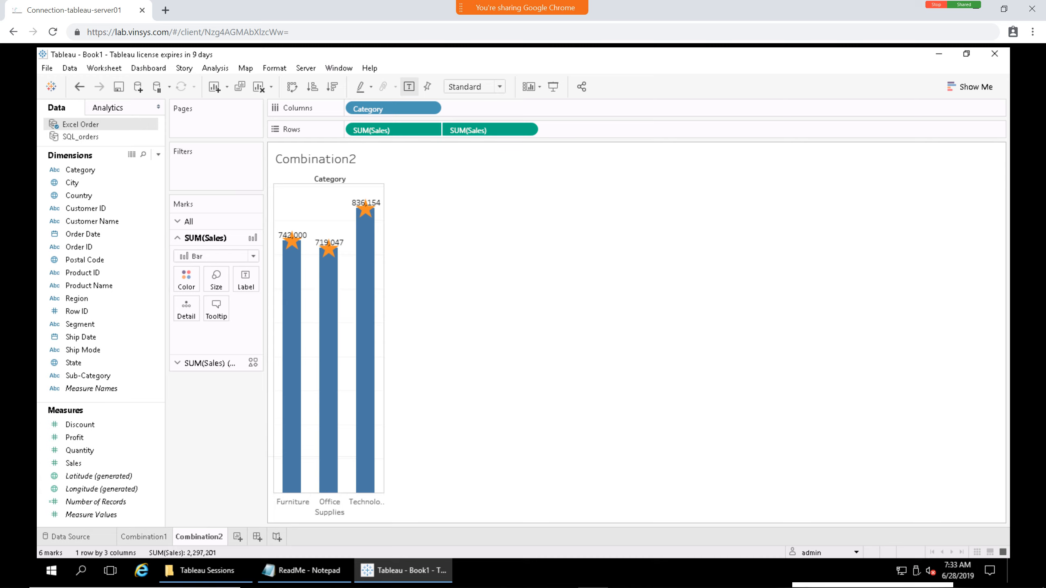
pyautogui.click(246, 279)
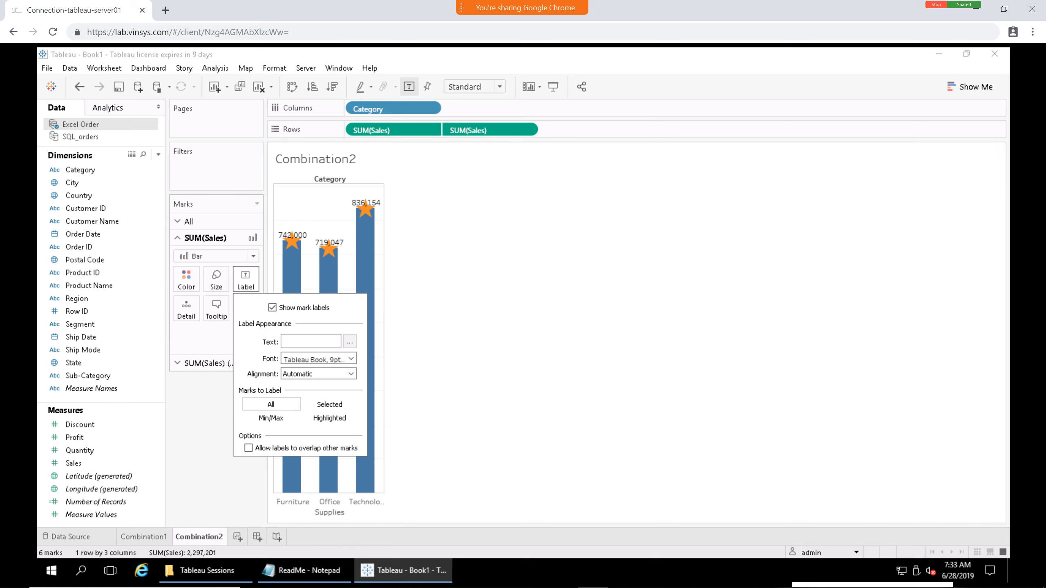
pyautogui.click(272, 307)
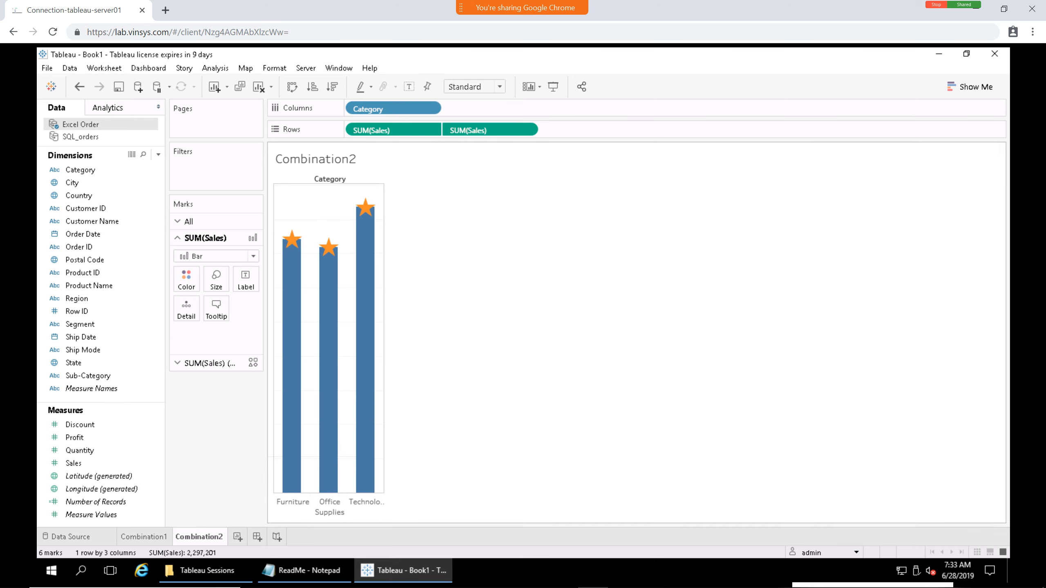
# Step: Resize the SUM(Sales) bars
pyautogui.click(216, 279)
pyautogui.moveTo(265, 309); pyautogui.dragTo(286, 309)
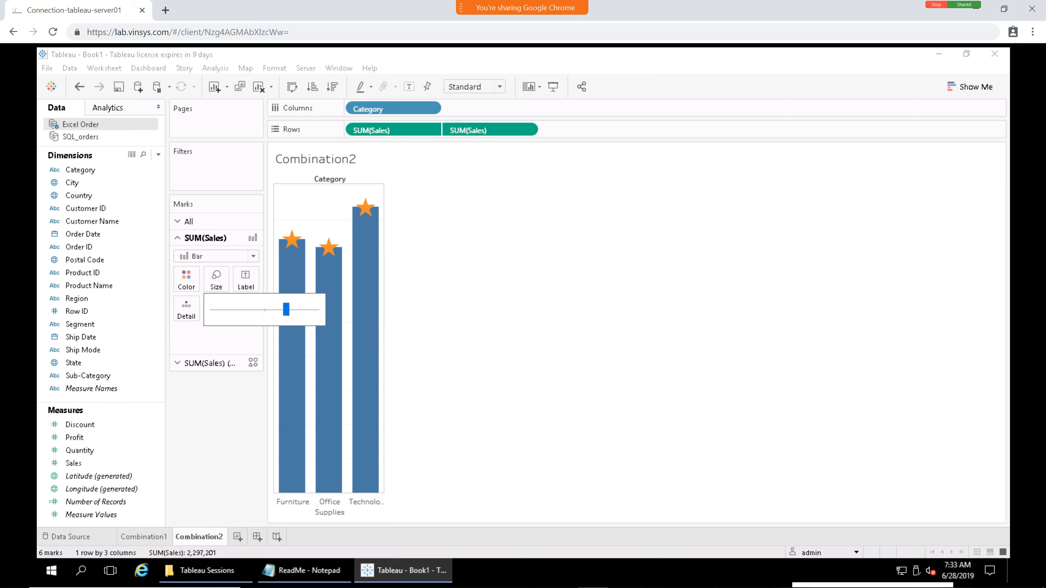
pyautogui.moveTo(286, 309); pyautogui.dragTo(262, 309)
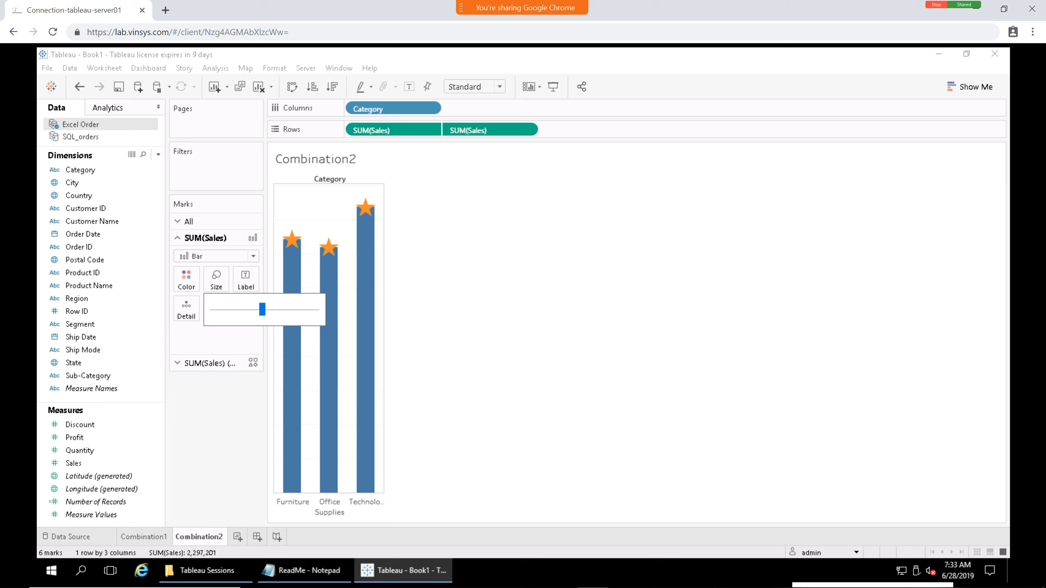
# Step: Enlarge the orange star marks of the second SUM(Sales) marks card
pyautogui.click(206, 363)
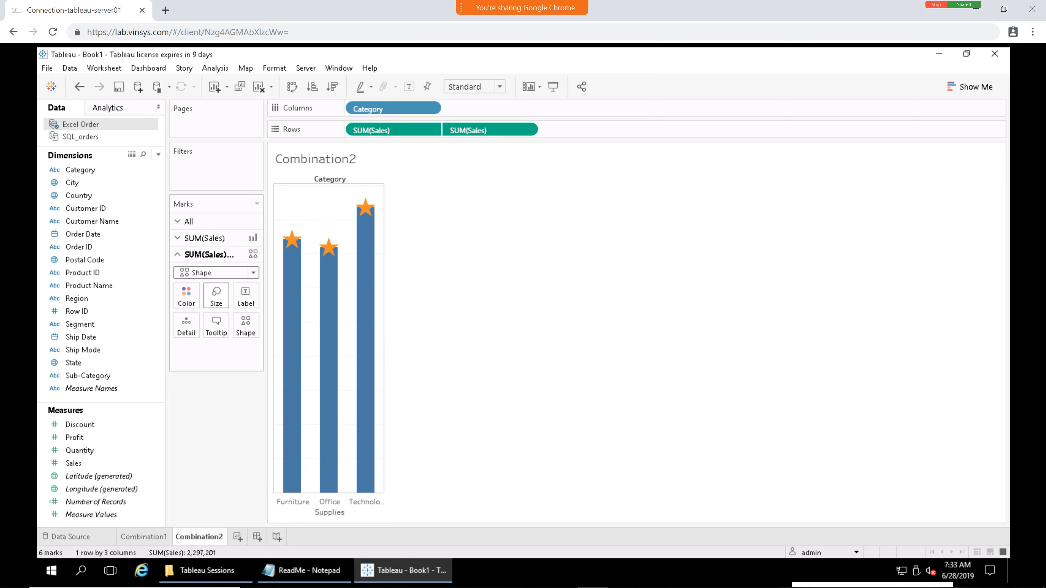
pyautogui.click(216, 295)
pyautogui.moveTo(238, 326)
pyautogui.mouseDown()
pyautogui.moveTo(273, 326)
pyautogui.moveTo(256, 326)
pyautogui.mouseUp()
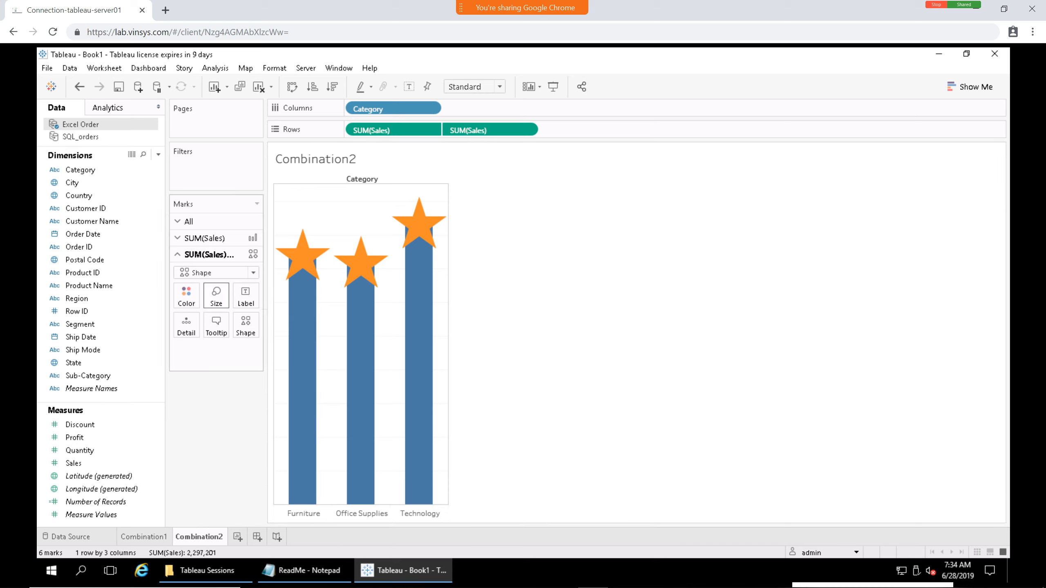
pyautogui.click(216, 295)
pyautogui.moveTo(257, 326); pyautogui.dragTo(249, 326)
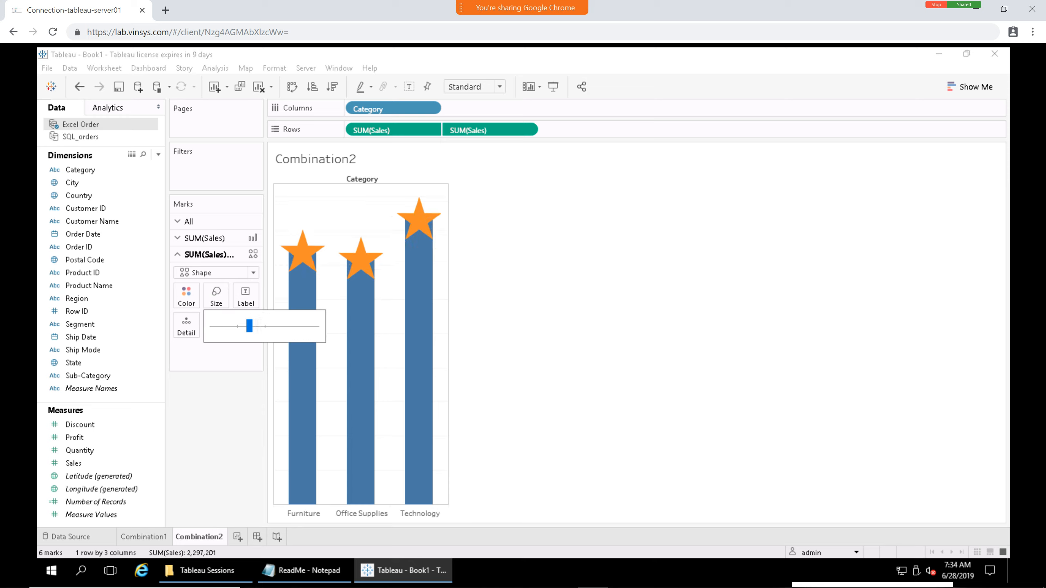
# Step: Add Profit as a third row of the chart, then remove the SUM(Profit) pill again
pyautogui.moveTo(74, 438); pyautogui.dragTo(589, 132)
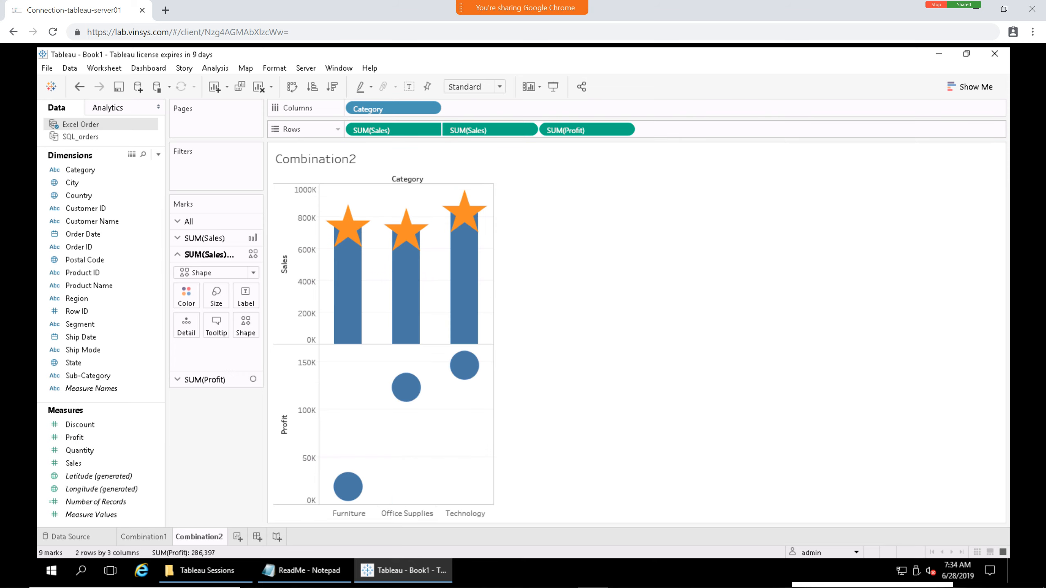
pyautogui.rightClick(303, 440)
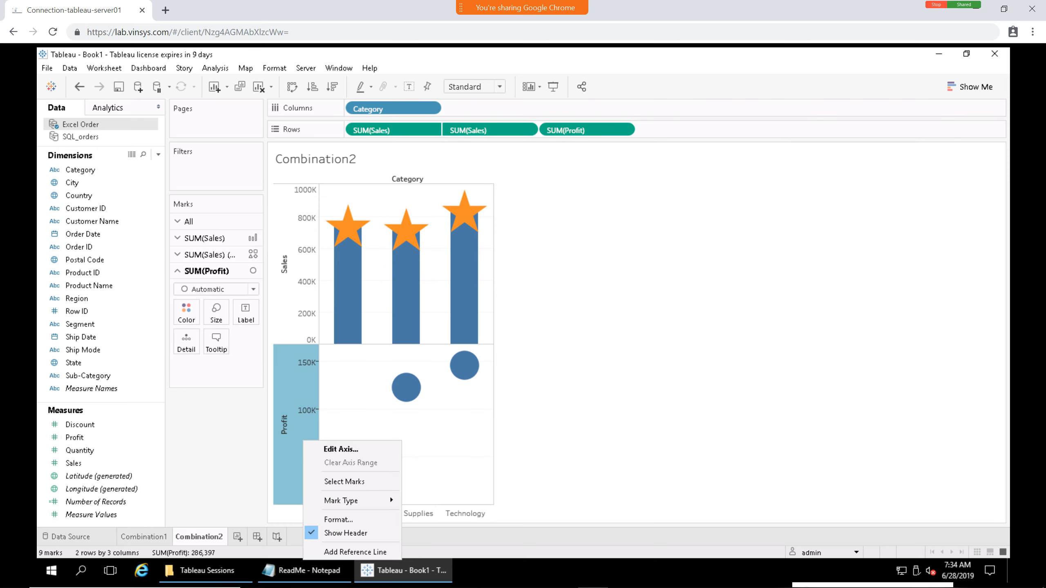
pyautogui.moveTo(354, 501)
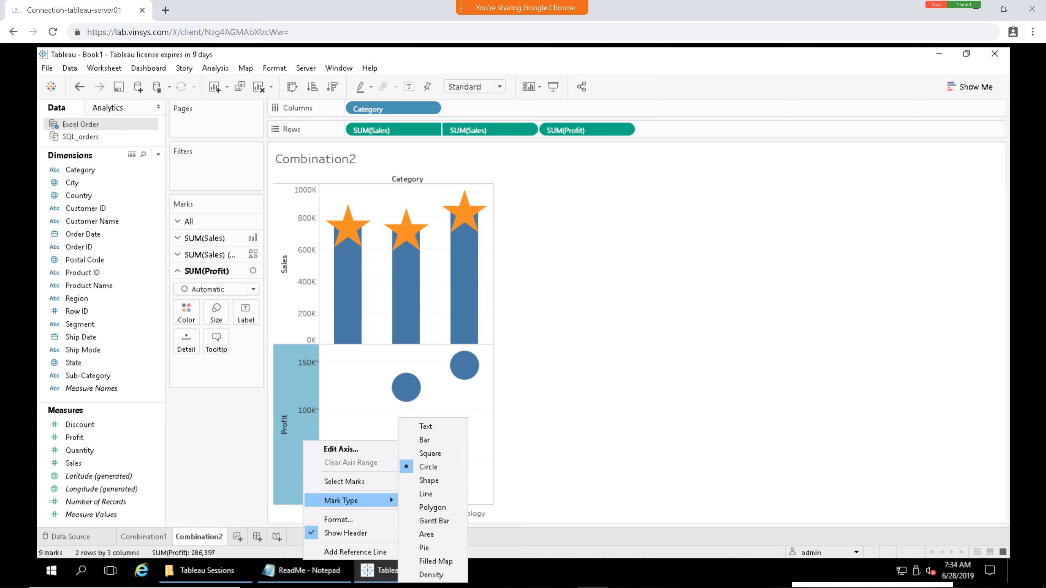
pyautogui.press('Escape')
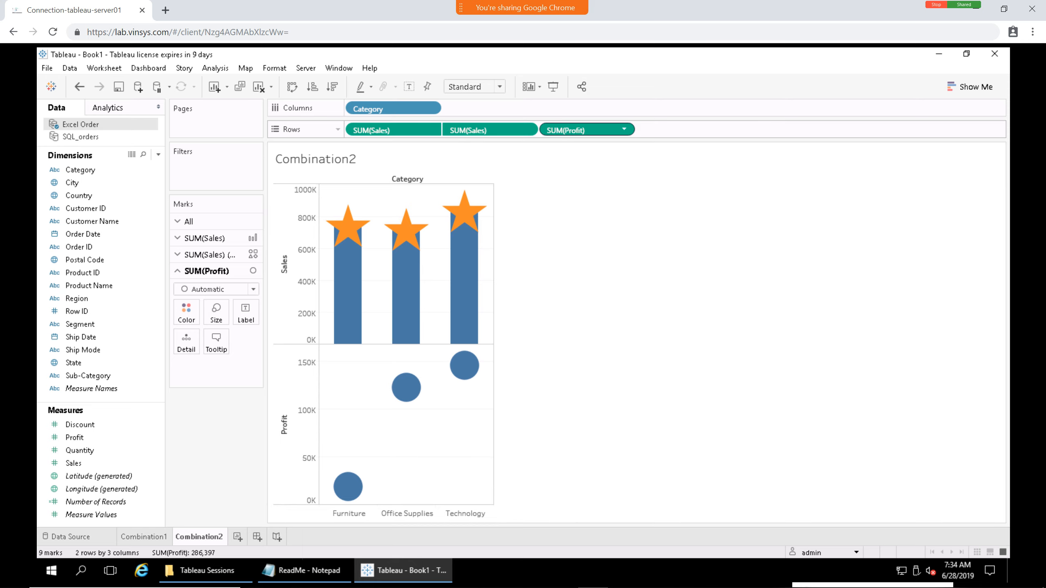
pyautogui.click(625, 129)
pyautogui.click(564, 377)
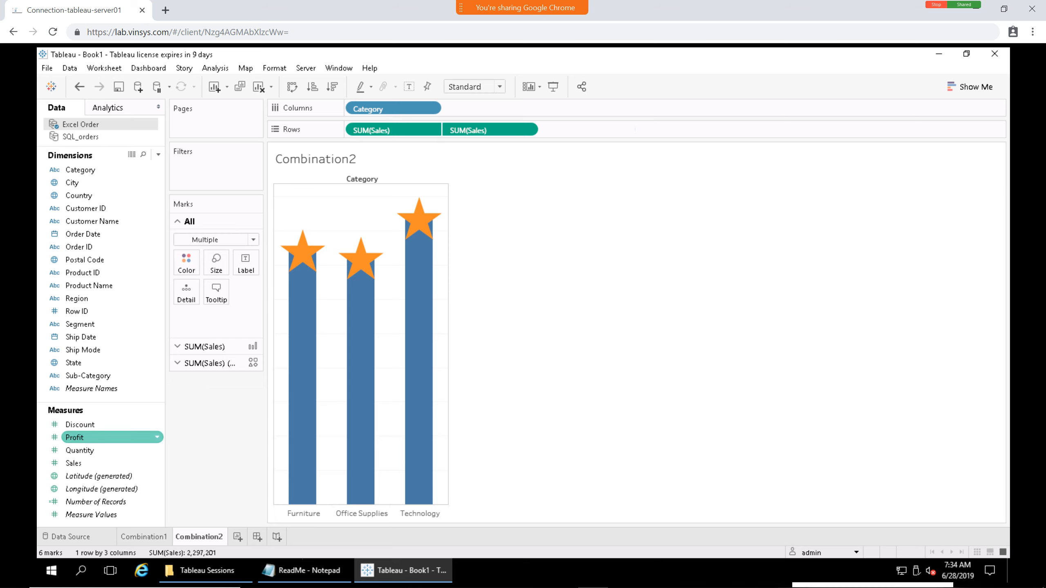
# Step: Add Profit to Detail for all marks and show the first Sales axis header again
pyautogui.moveTo(82, 437); pyautogui.dragTo(186, 292)
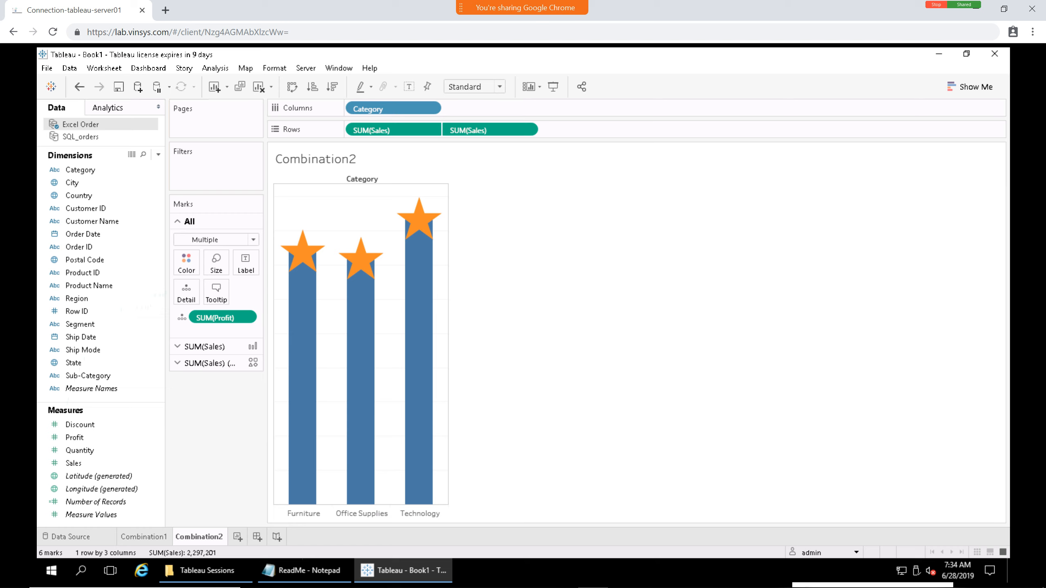
pyautogui.moveTo(363, 261)
pyautogui.click(430, 130)
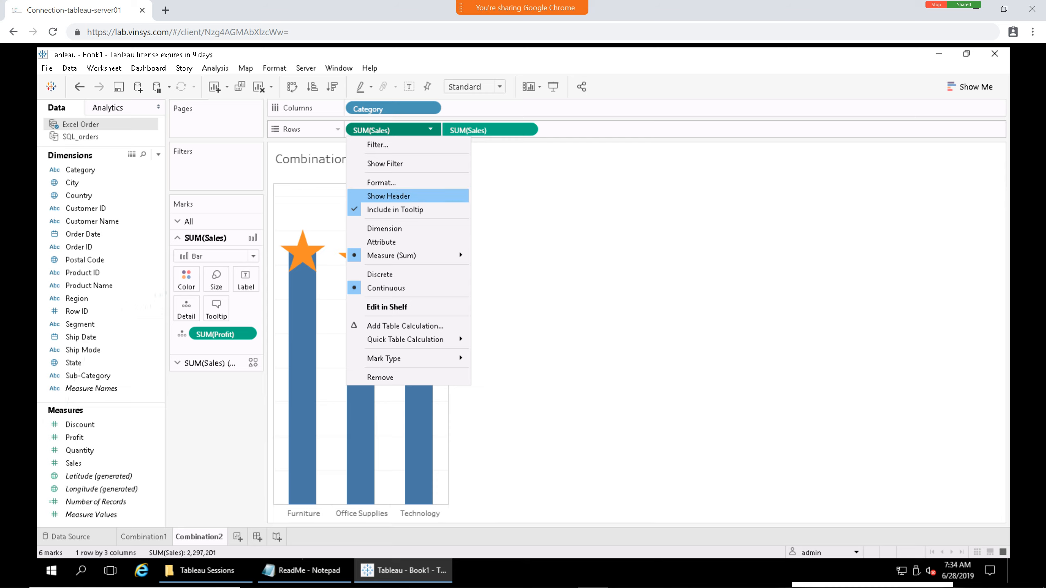
pyautogui.click(388, 196)
# Step: Add a per-pane reference line on SUM(Profit) using Sum aggregation and a Value label on the Sales axis
pyautogui.rightClick(302, 419)
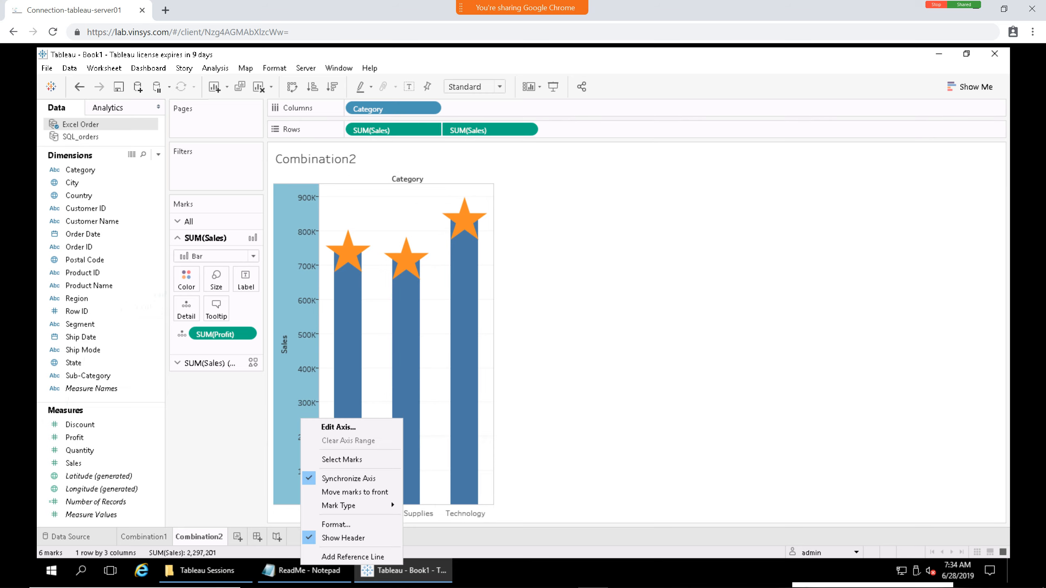
pyautogui.click(353, 556)
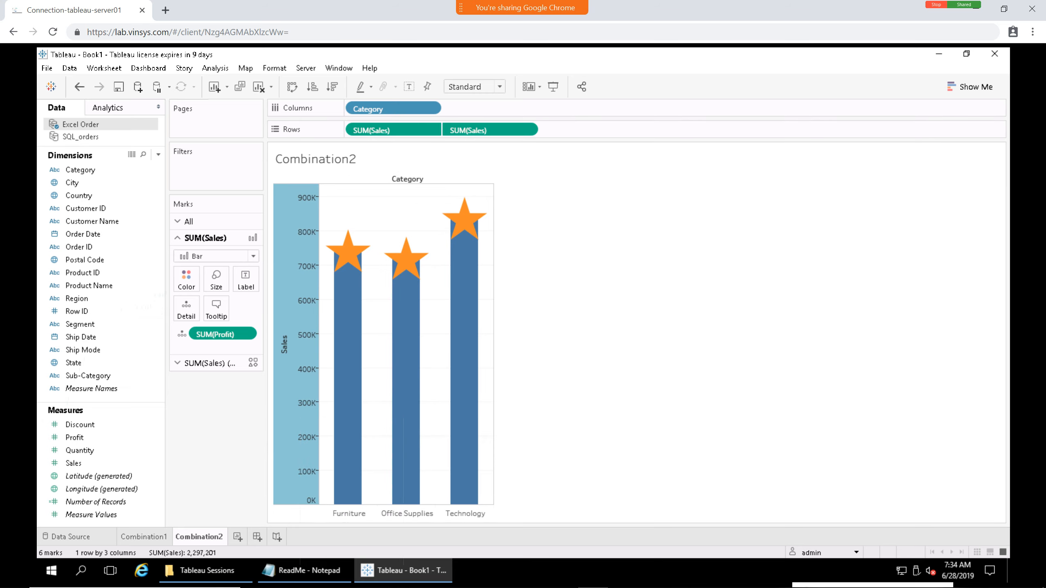
pyautogui.click(536, 267)
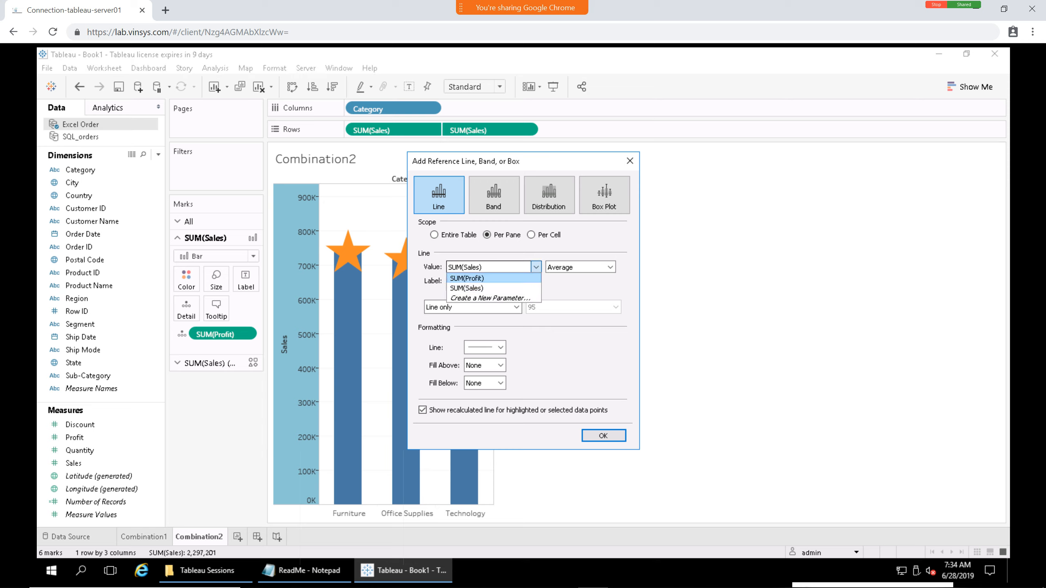
pyautogui.click(472, 279)
pyautogui.moveTo(536, 161); pyautogui.dragTo(700, 156)
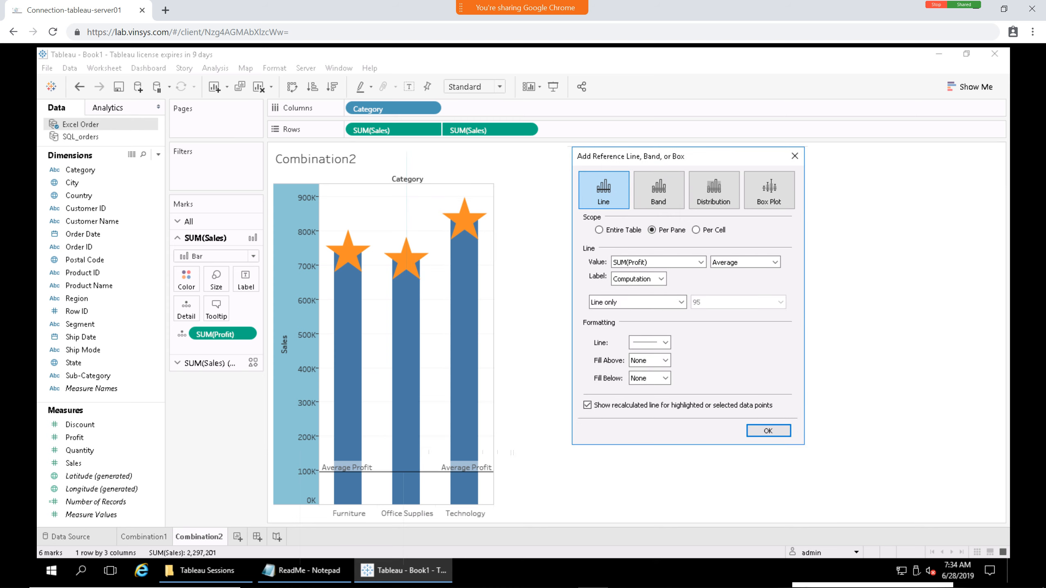
pyautogui.click(745, 262)
pyautogui.click(725, 282)
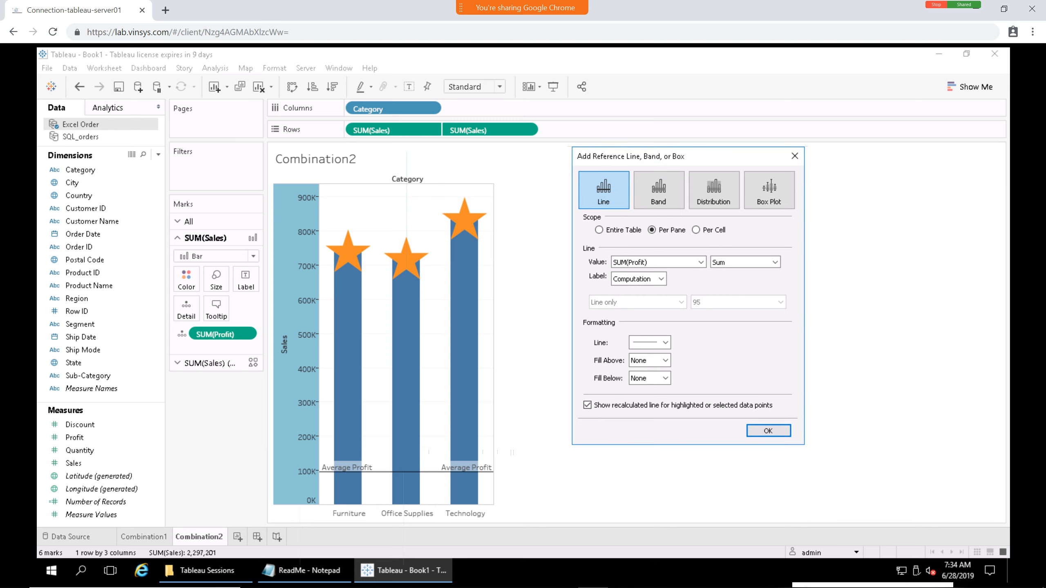
pyautogui.click(661, 279)
pyautogui.click(637, 301)
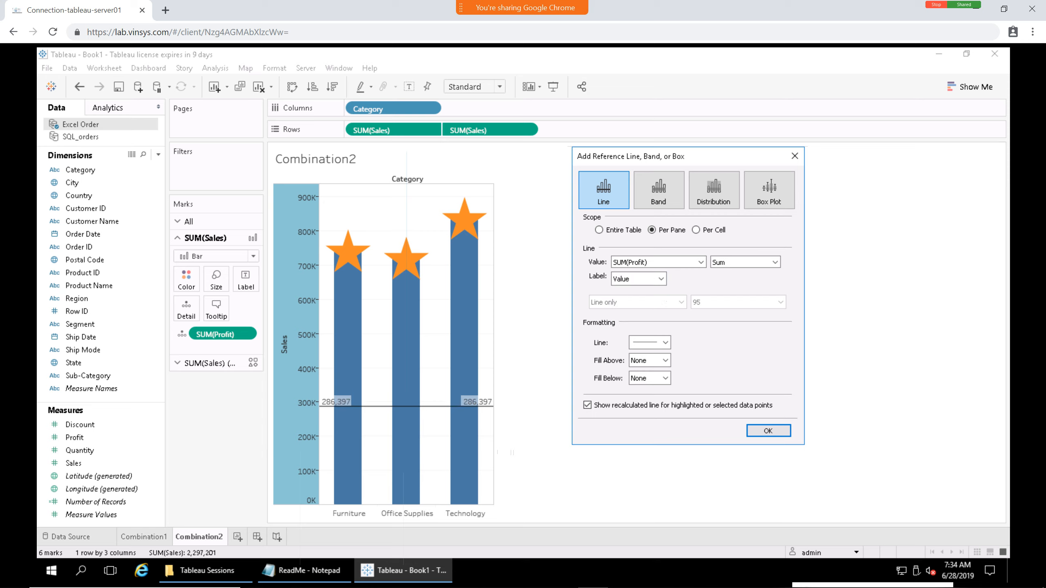
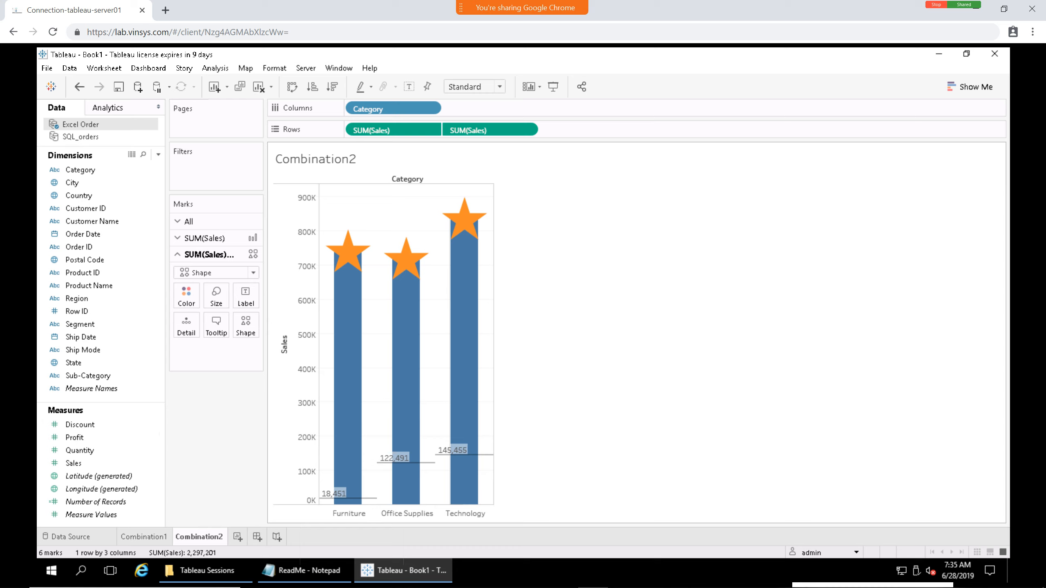
# Step: Select the Furniture bar and shrink the blue Sales bars' size on the first SUM(Sales) marks card
pyautogui.click(348, 371)
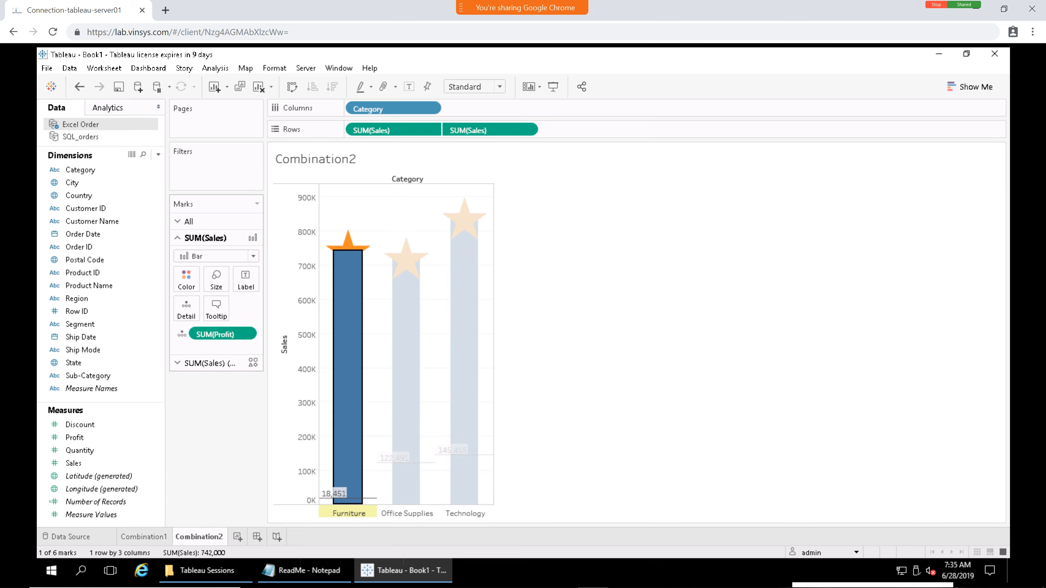
pyautogui.click(216, 279)
pyautogui.moveTo(262, 309); pyautogui.dragTo(243, 310)
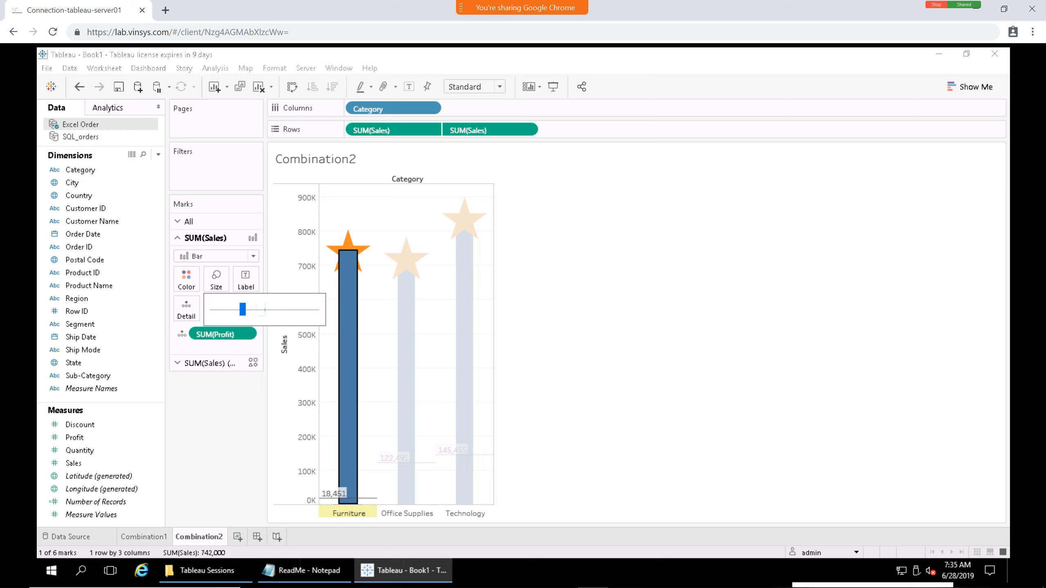
pyautogui.click(597, 326)
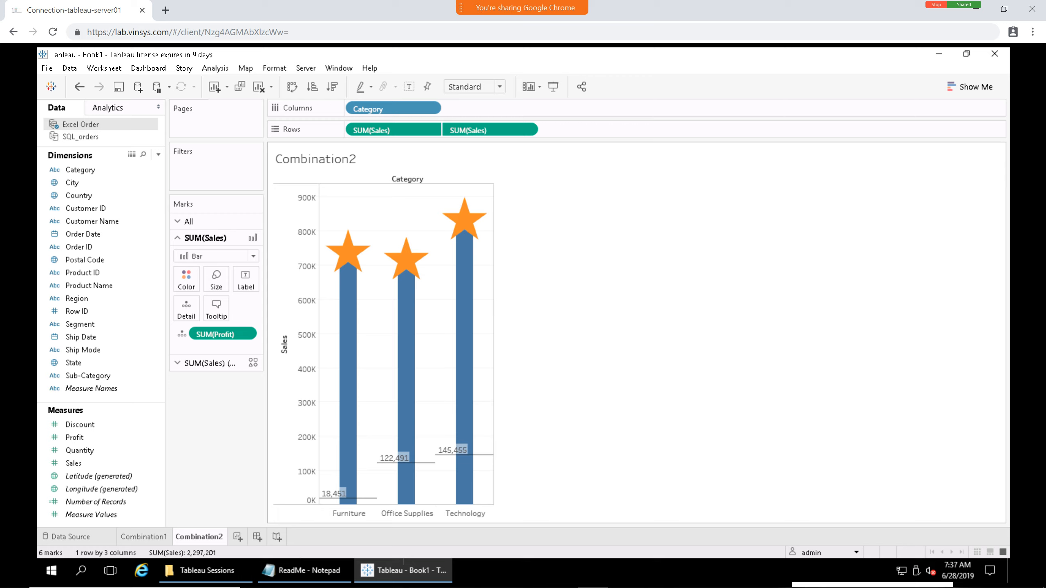
# Step: Create a new worksheet and rename it Funnal
pyautogui.hotkey('ctrl', 'm')
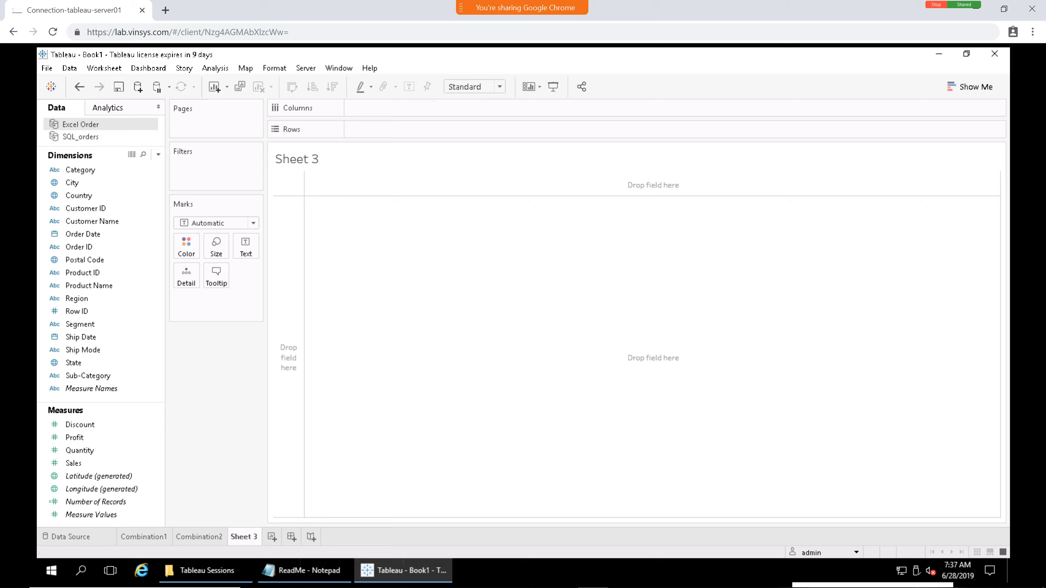
pyautogui.doubleClick(244, 537)
pyautogui.write('Funn')
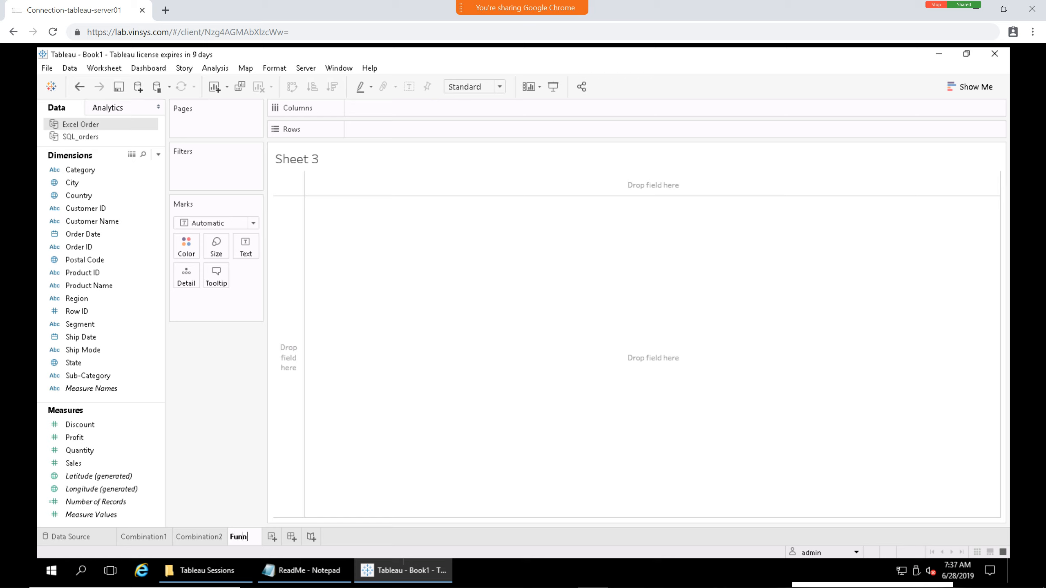
pyautogui.write('al')
pyautogui.press('Return')
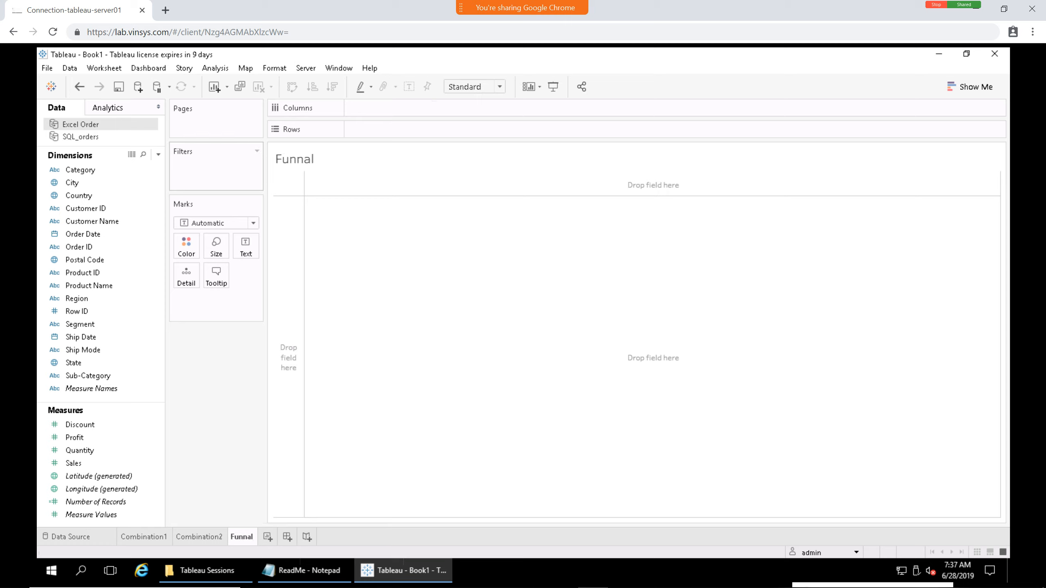
pyautogui.click(230, 223)
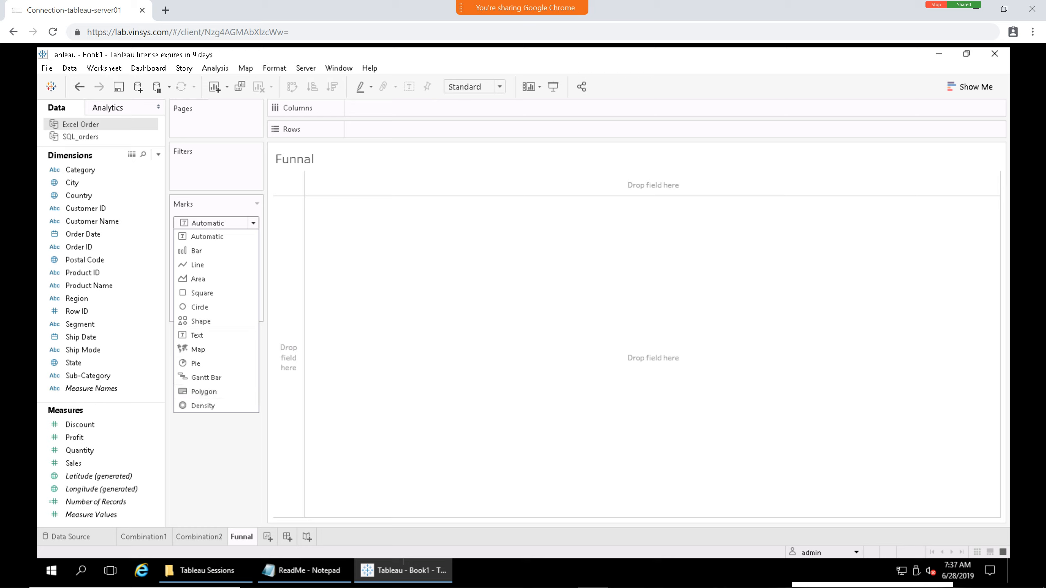
pyautogui.click(970, 87)
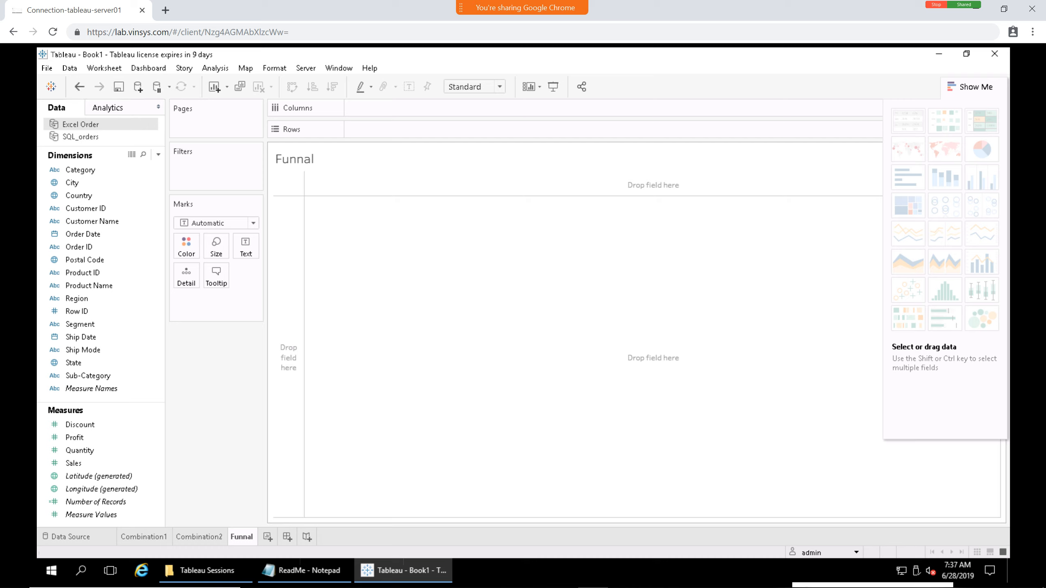
pyautogui.click(970, 87)
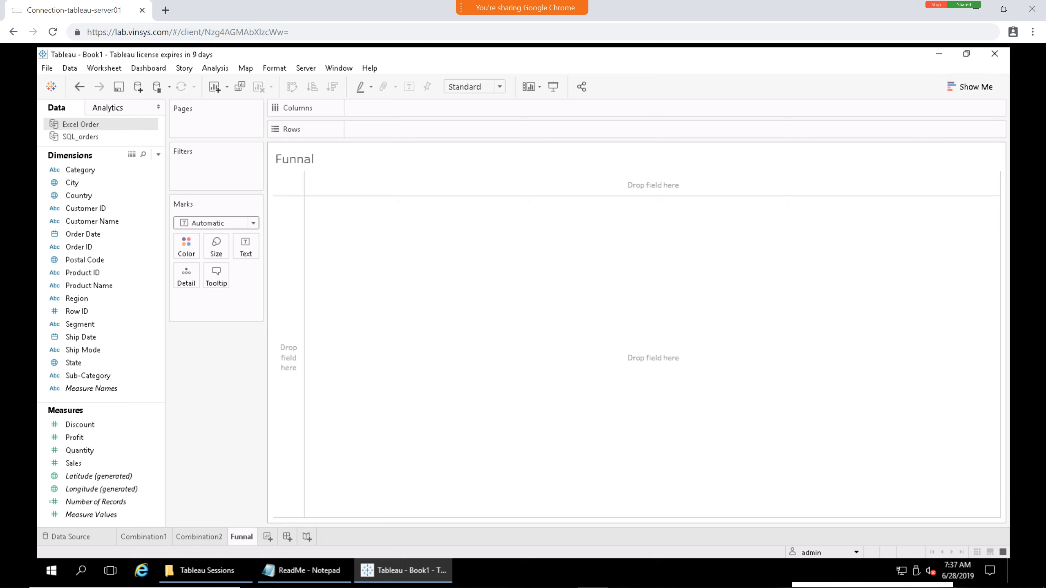
# Step: Place State and then Quantity on Rows
pyautogui.moveTo(95, 362); pyautogui.dragTo(408, 128)
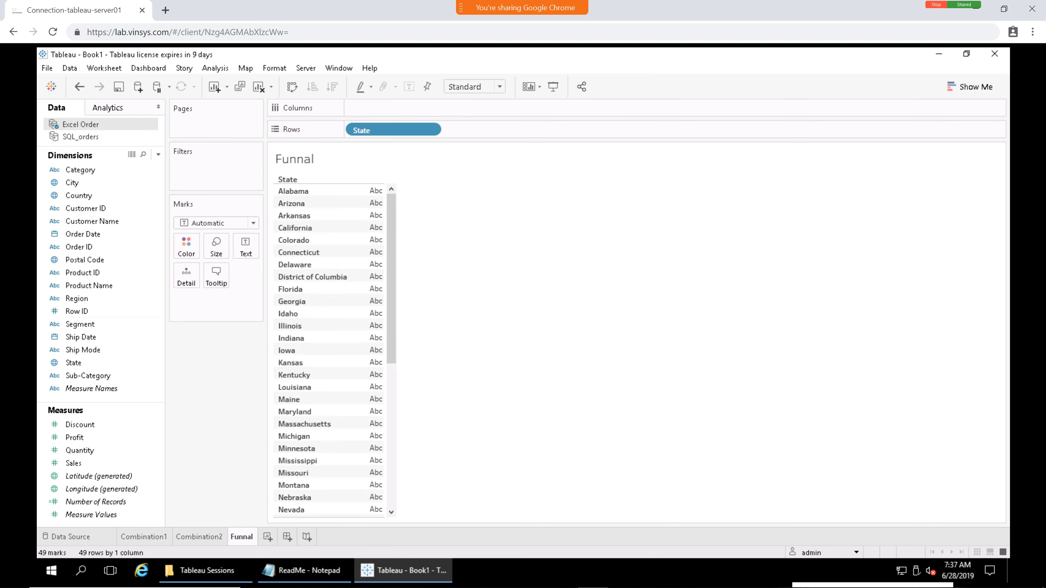
pyautogui.click(74, 438)
pyautogui.moveTo(74, 438); pyautogui.dragTo(486, 130)
pyautogui.click(80, 450)
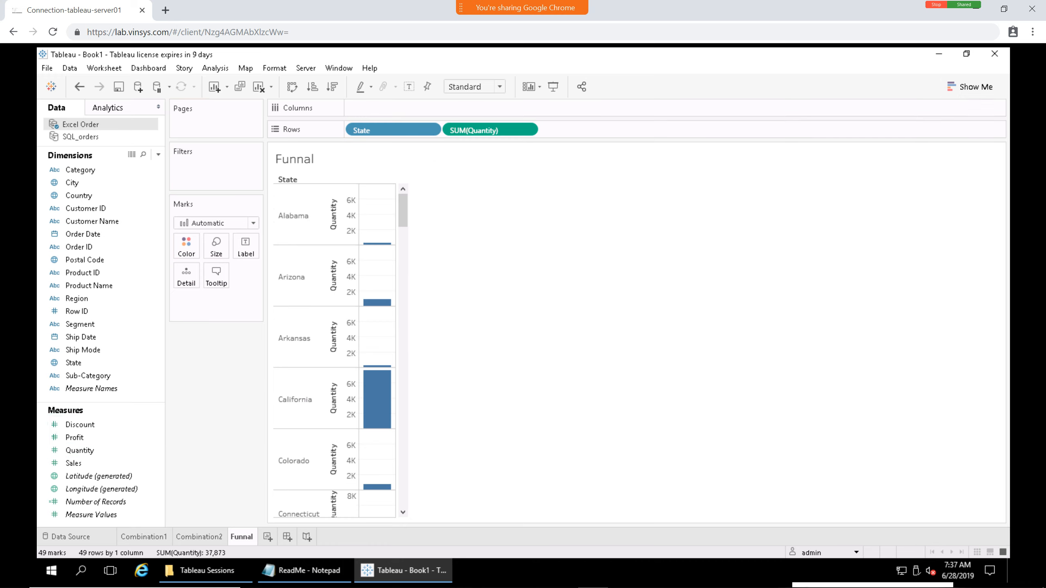
# Step: Switch to a horizontal bar chart and sort the states by Quantity in descending order
pyautogui.click(970, 86)
pyautogui.click(908, 178)
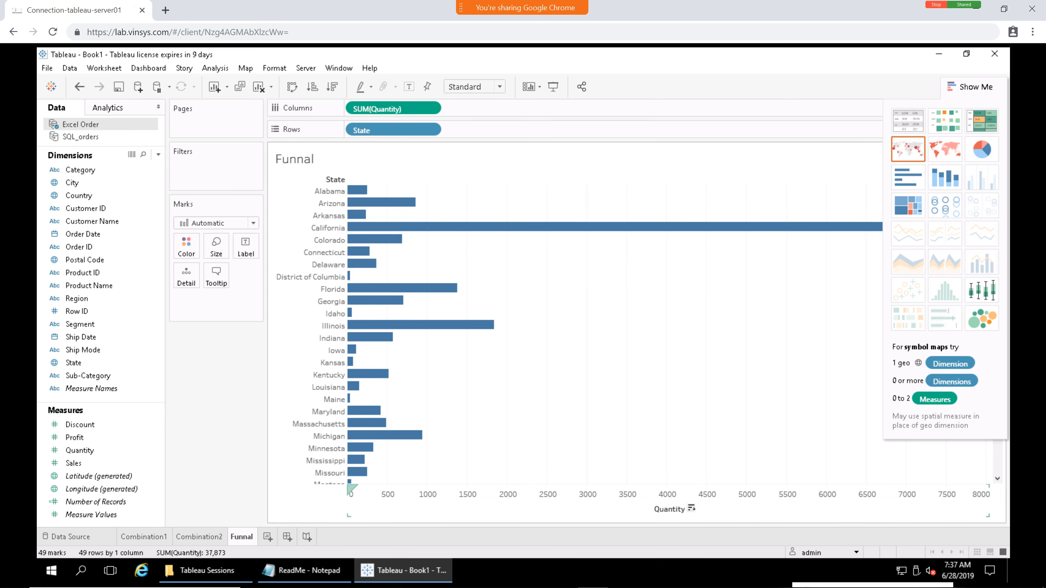
pyautogui.click(690, 508)
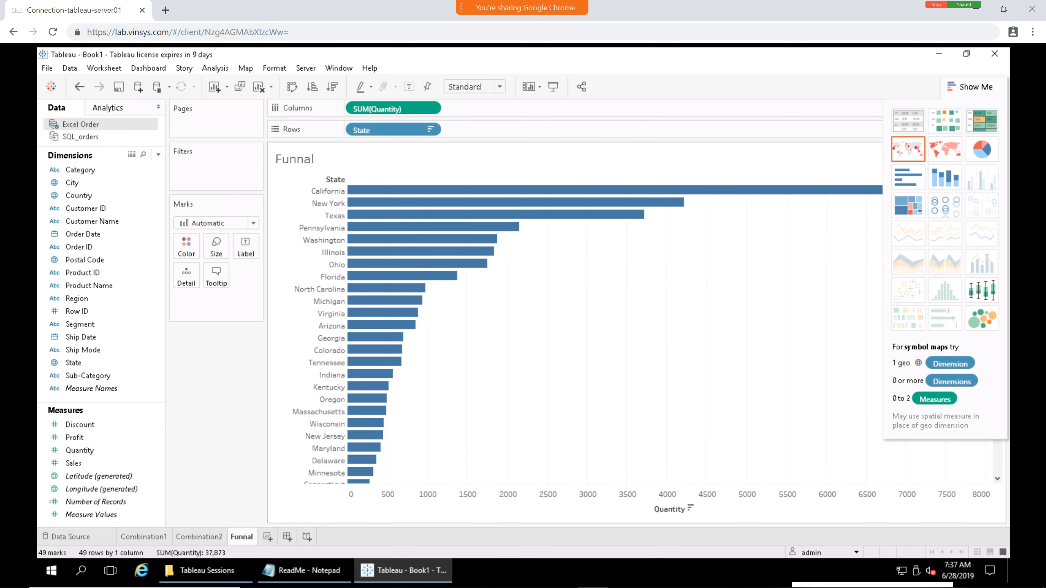
# Step: Change the mark type to Area
pyautogui.click(253, 224)
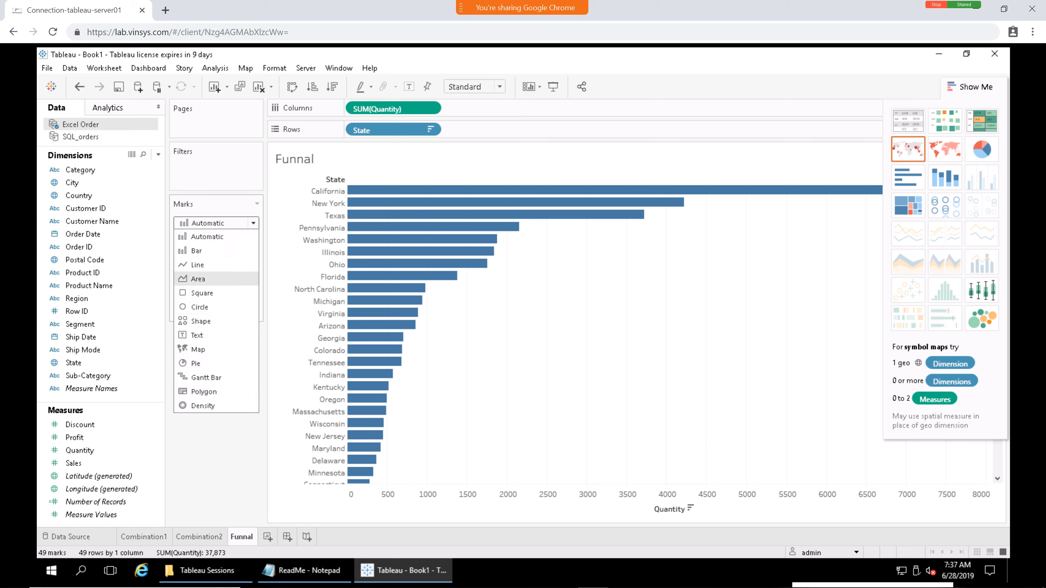
pyautogui.click(198, 279)
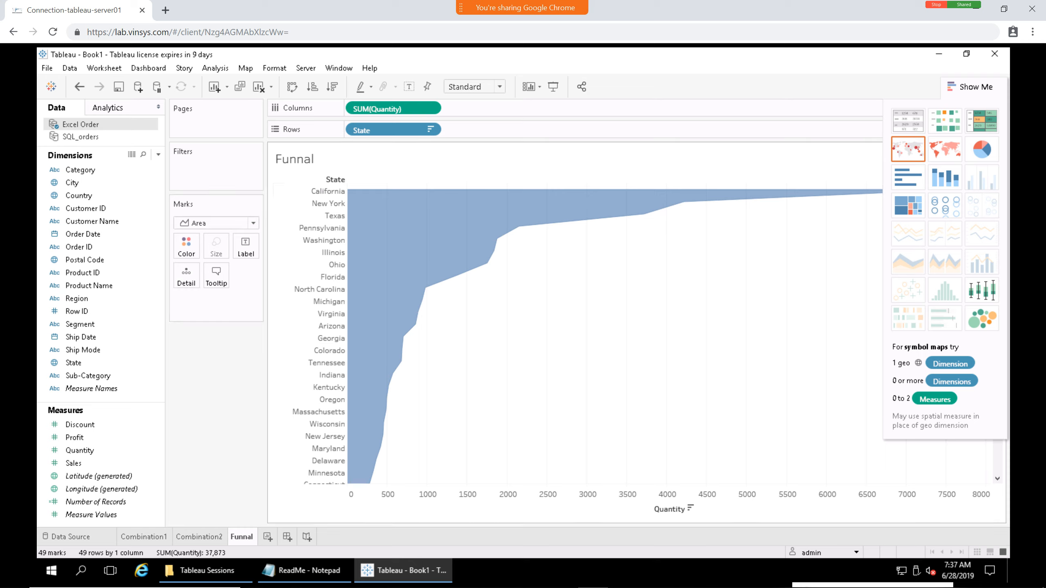
pyautogui.click(970, 86)
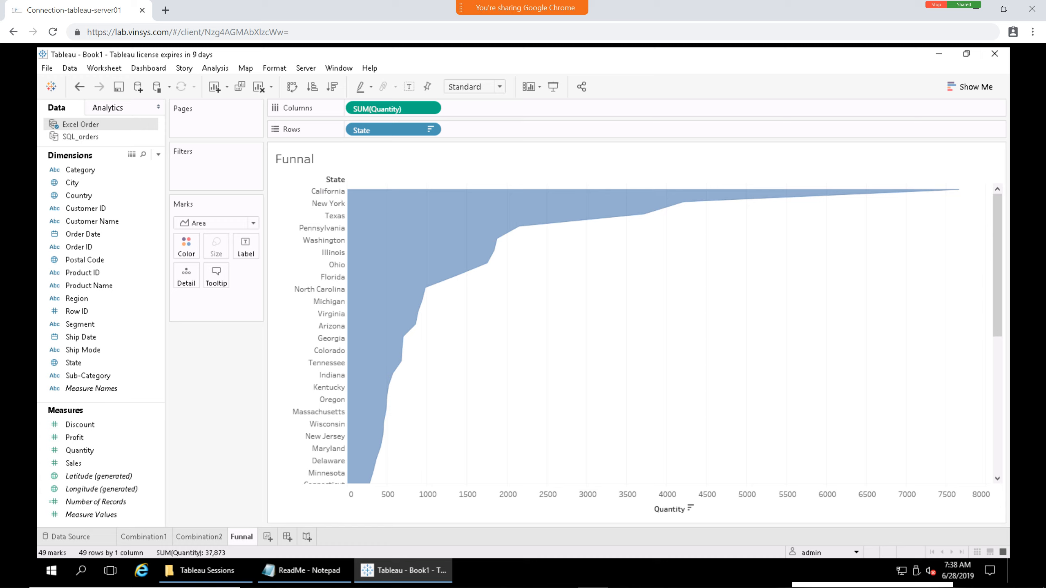
# Step: Create a calculated field named -quat with the formula SUM([Quantity])*-1
pyautogui.moveTo(348, 264)
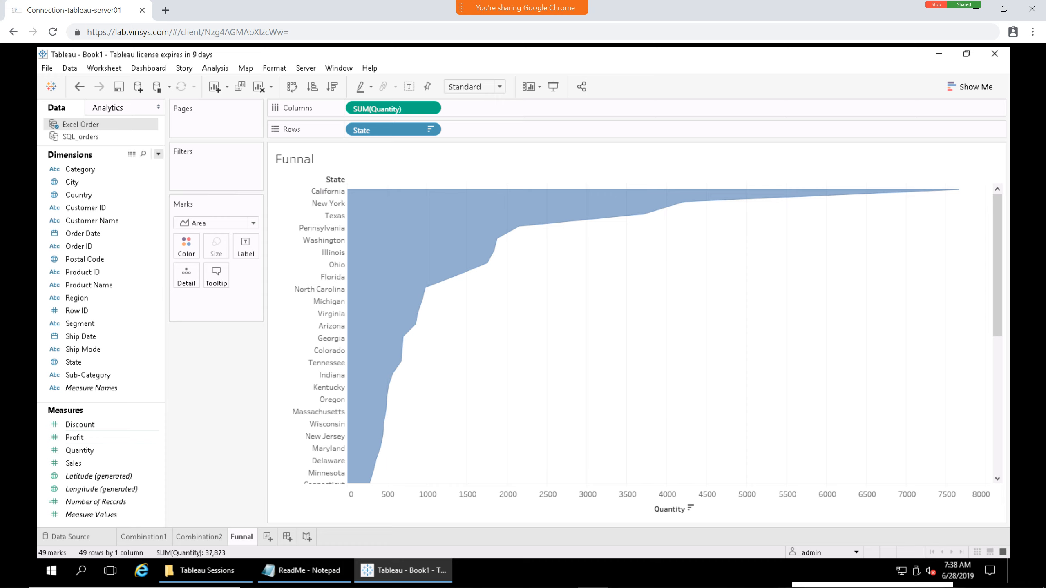
pyautogui.click(158, 154)
pyautogui.click(90, 168)
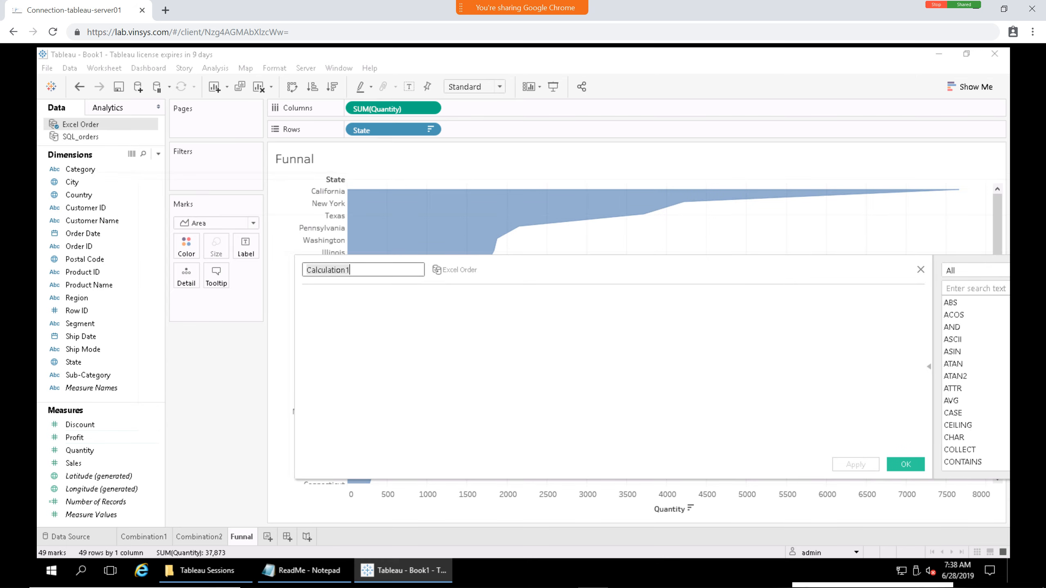
pyautogui.write('-quat')
pyautogui.click(303, 297)
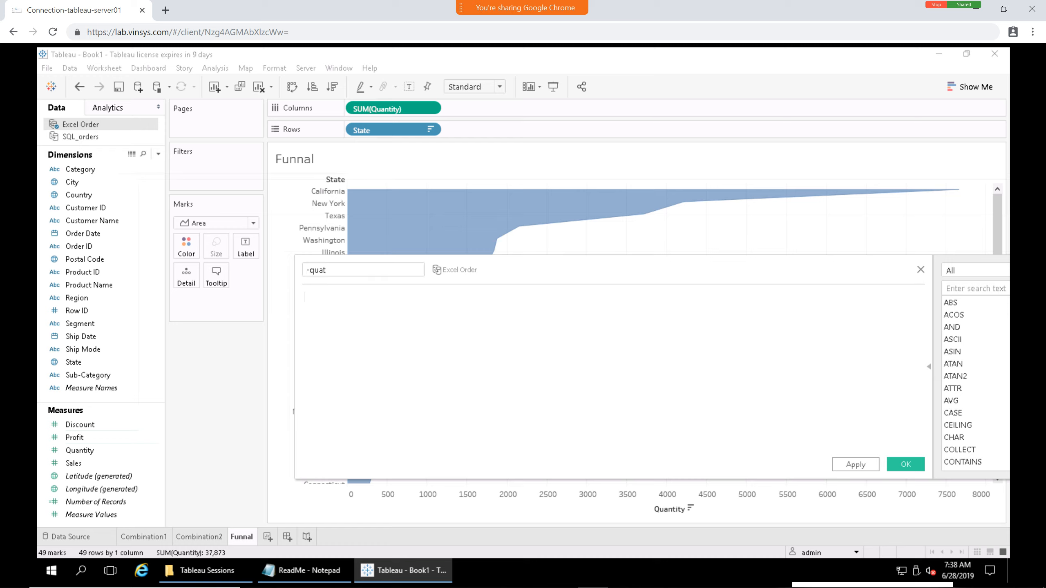
pyautogui.write('sum')
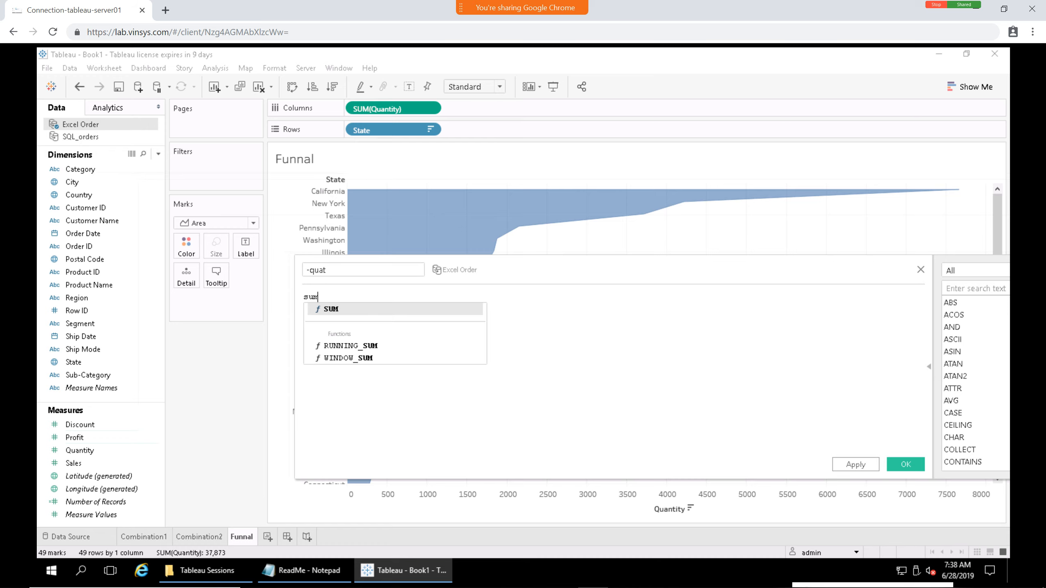
pyautogui.press('Return')
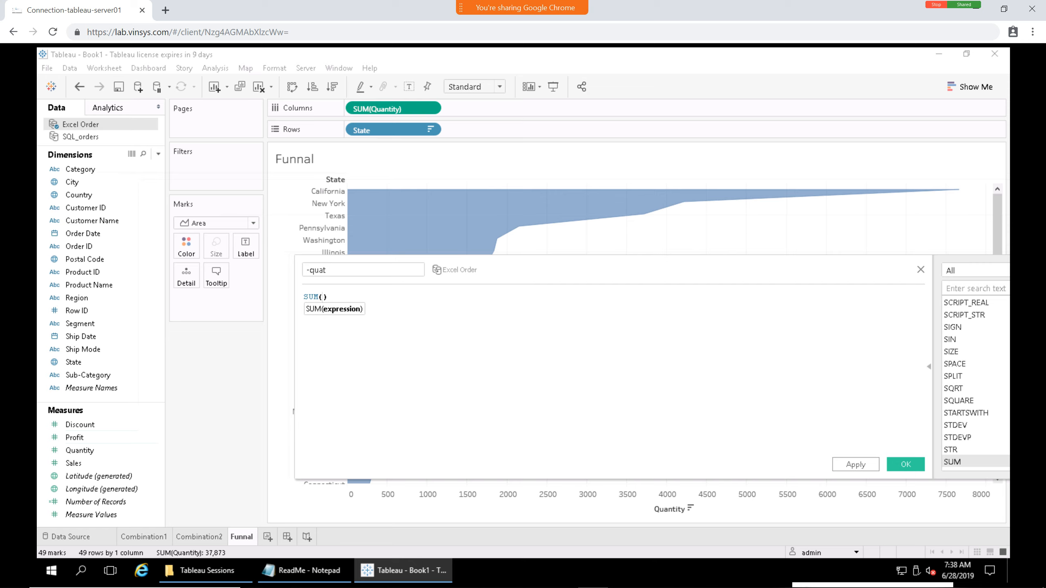
pyautogui.write('qu')
pyautogui.press('Return')
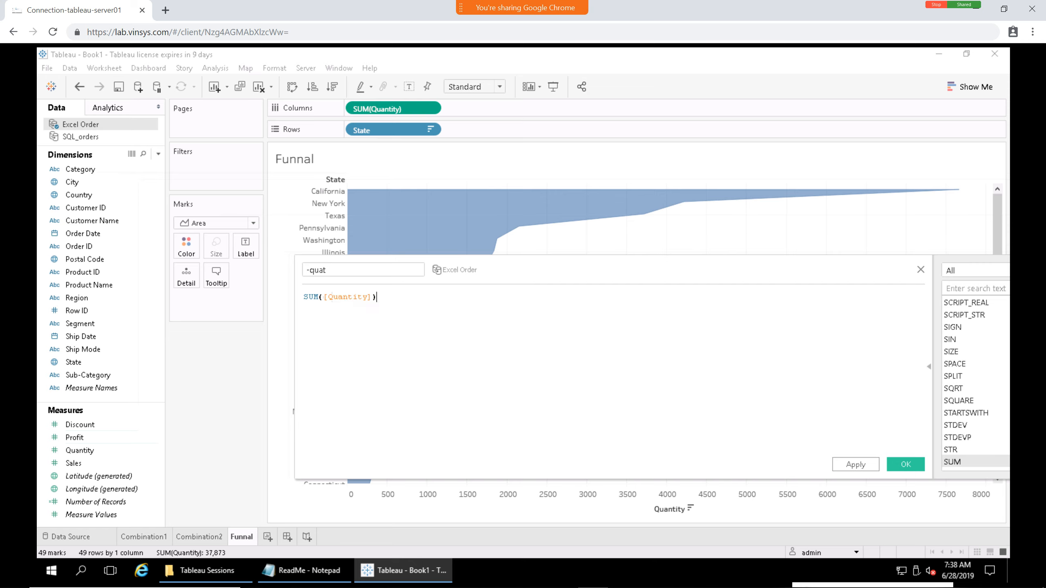
pyautogui.write('*-1')
pyautogui.click(855, 464)
pyautogui.click(906, 464)
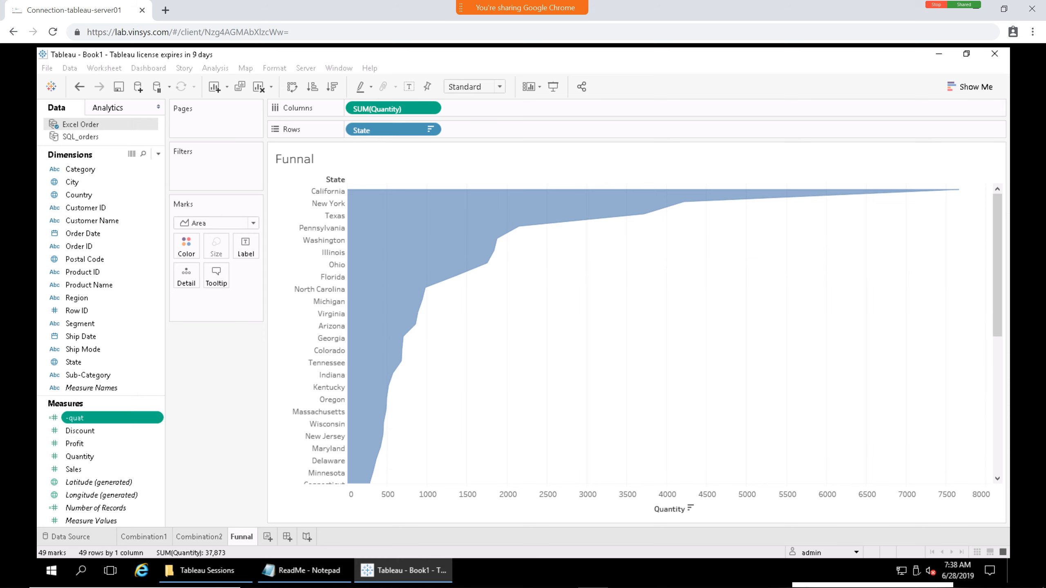
# Step: Add -quat to Rows and remove State from Rows
pyautogui.moveTo(103, 418); pyautogui.dragTo(432, 130)
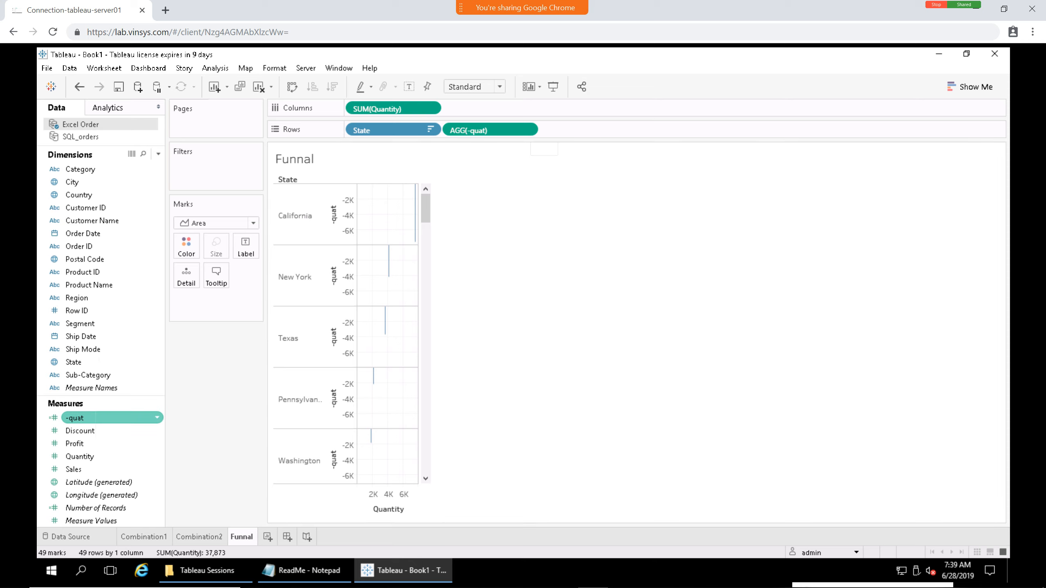
pyautogui.rightClick(69, 419)
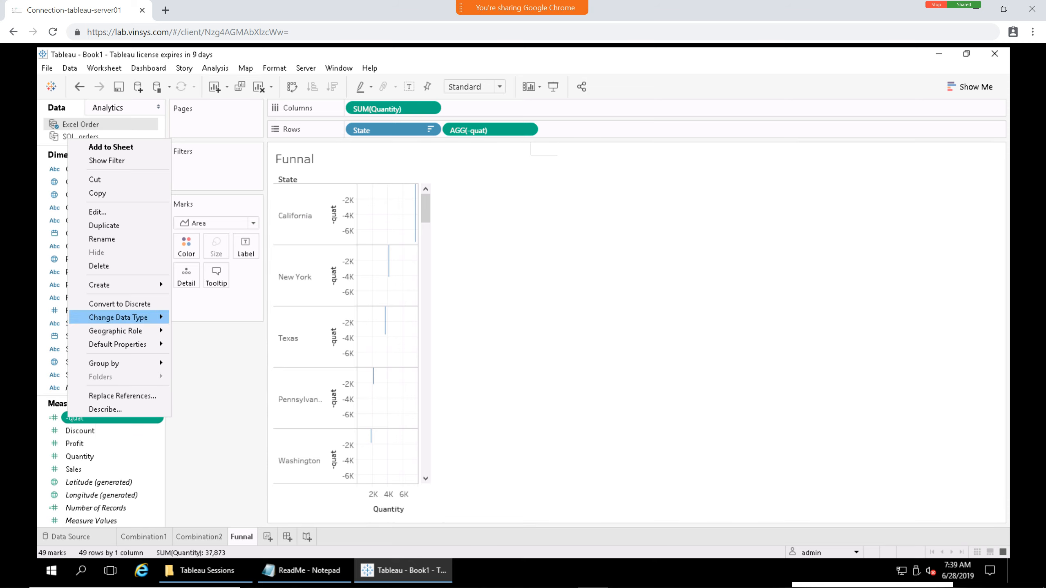
pyautogui.click(98, 212)
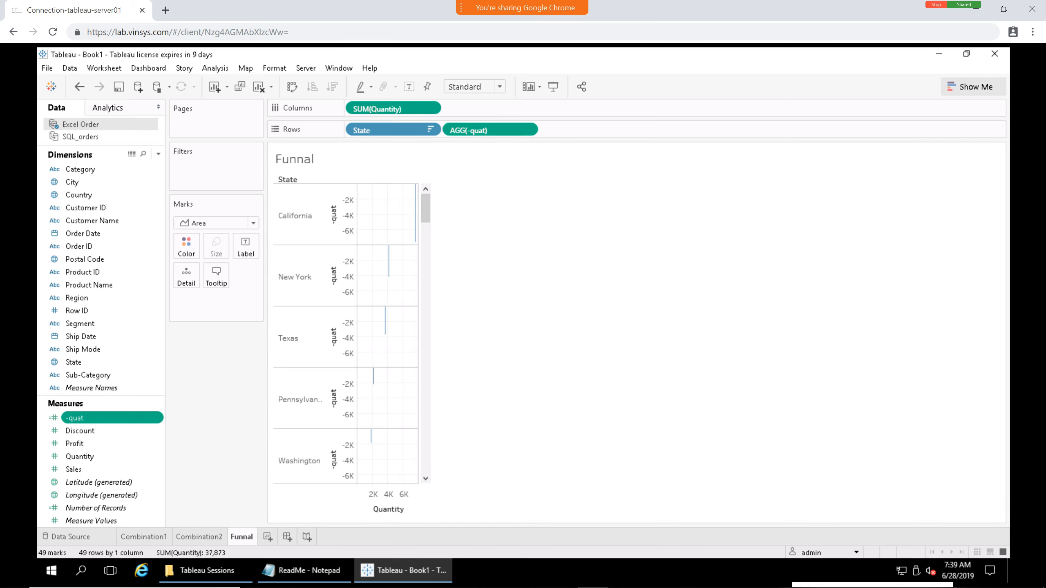
pyautogui.click(430, 129)
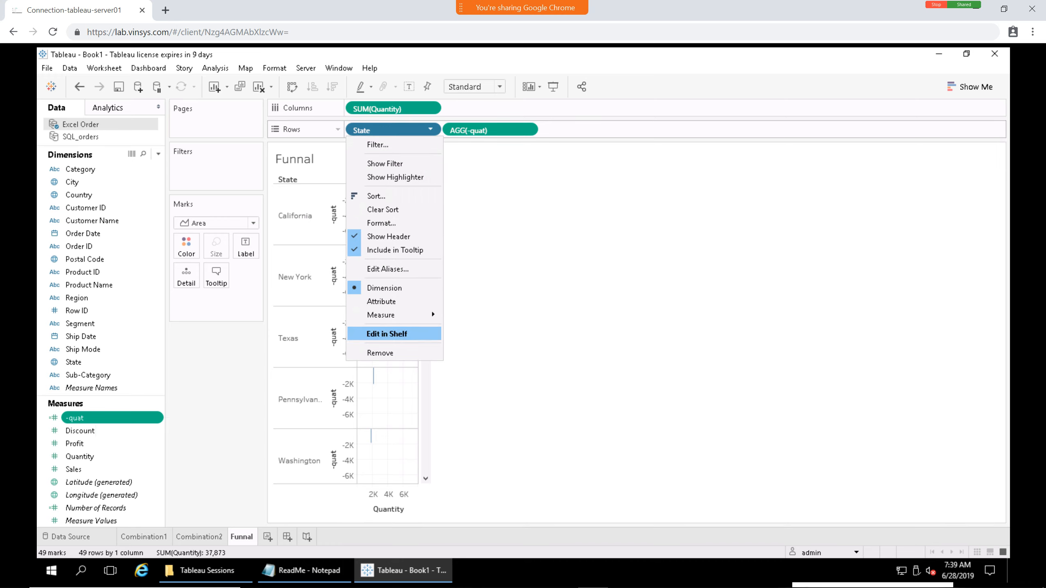
pyautogui.click(379, 353)
# Step: Move Quantity onto Rows before -quat and combine the two measures on a dual axis
pyautogui.moveTo(390, 109); pyautogui.dragTo(485, 130)
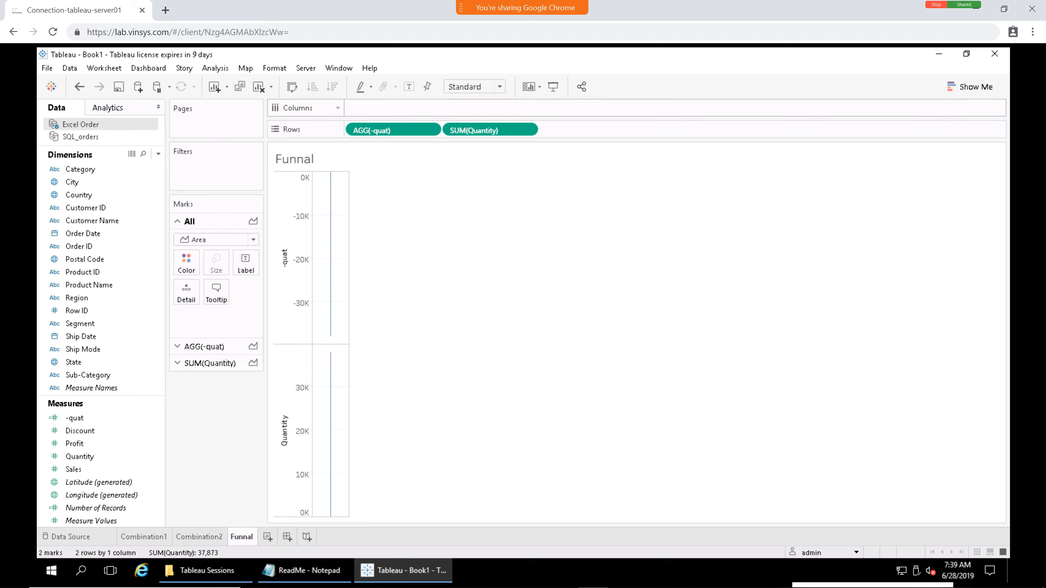
pyautogui.click(970, 87)
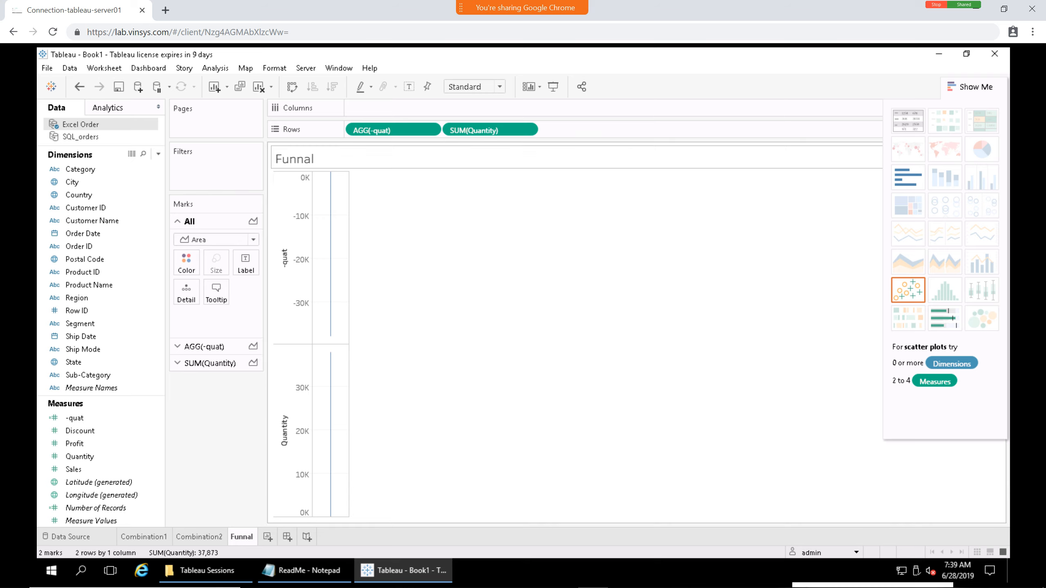
pyautogui.moveTo(393, 131); pyautogui.dragTo(576, 131)
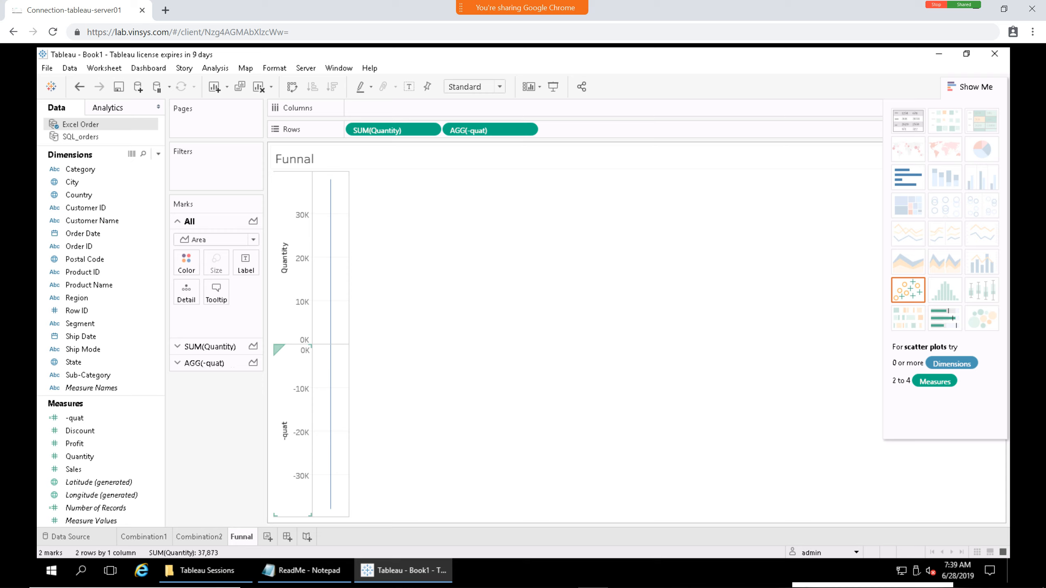
pyautogui.rightClick(291, 402)
pyautogui.click(324, 462)
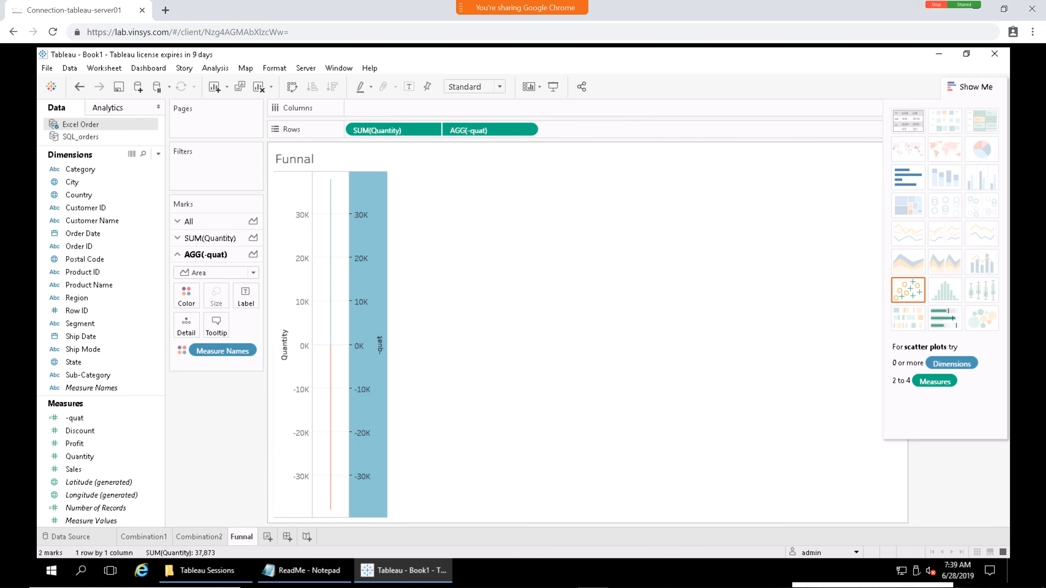
# Step: Undo the last five changes to return to the Quantity by State area chart
pyautogui.hotkey('ctrl', 'z')
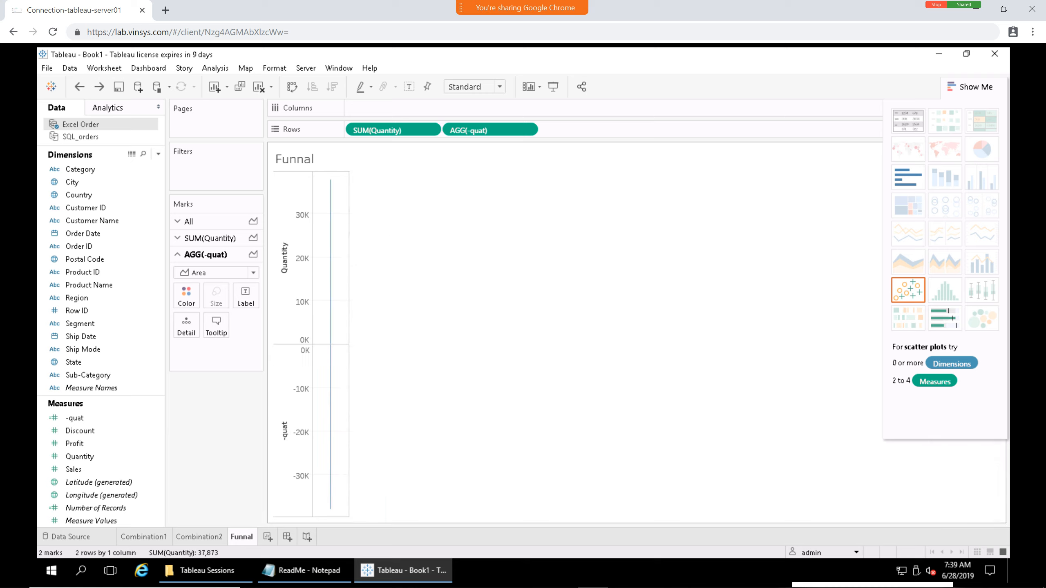
pyautogui.hotkey('ctrl', 'z')
pyautogui.hotkey('ctrl', 'z')
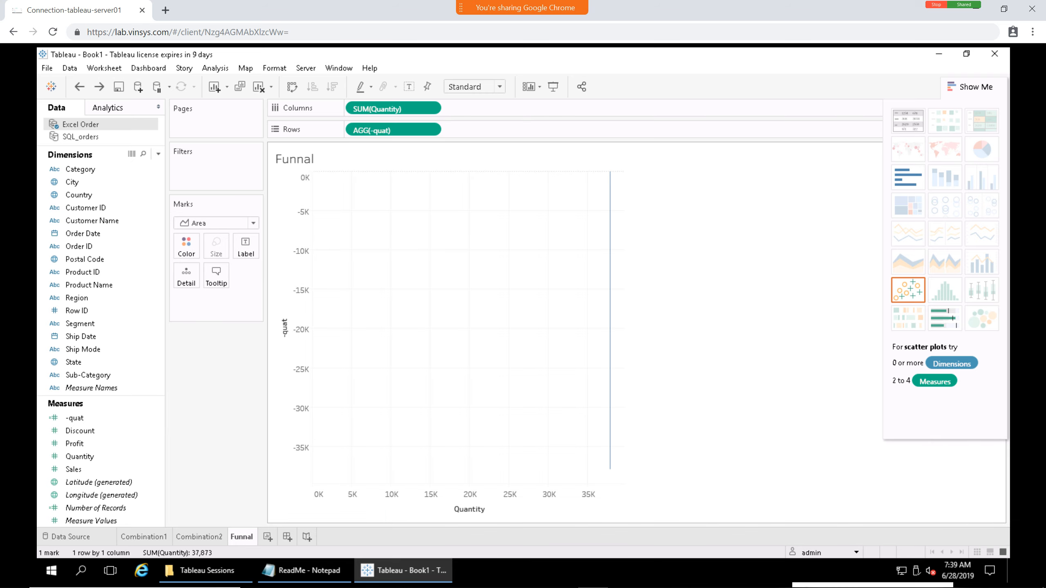
pyautogui.hotkey('ctrl', 'z')
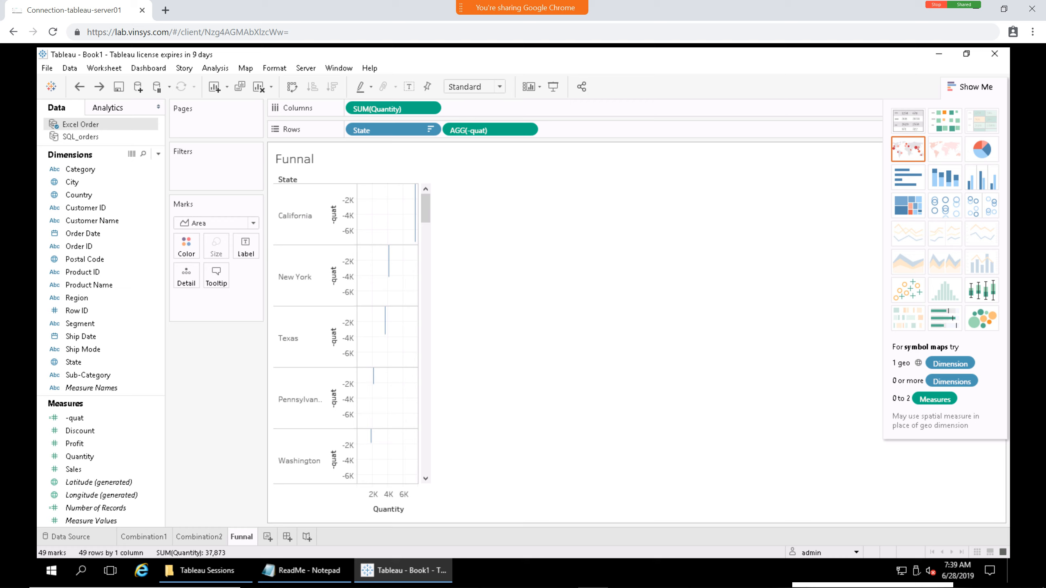
pyautogui.hotkey('ctrl', 'z')
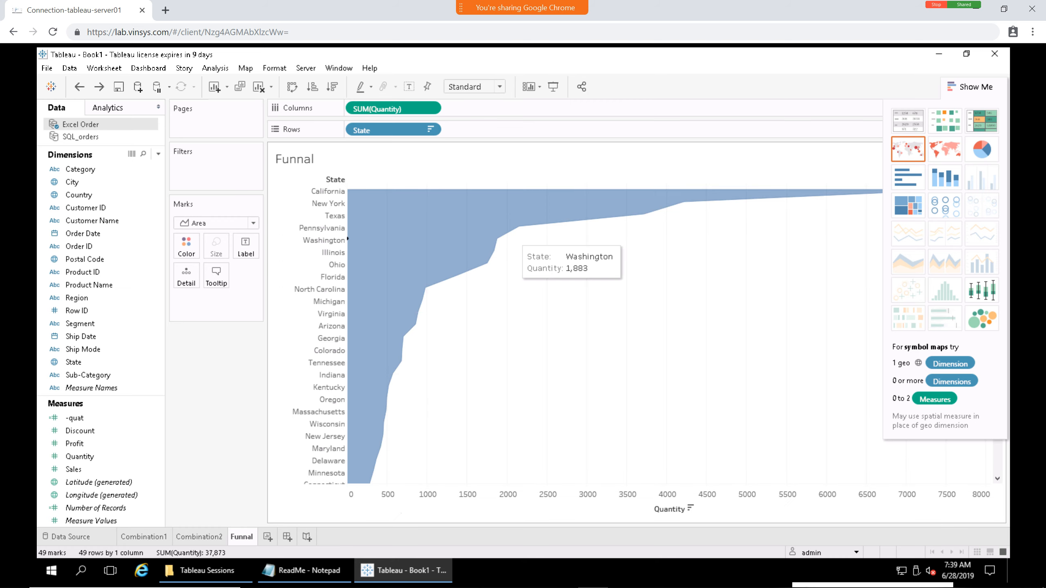
# Step: Rebuild the view as horizontal bars with -quat and Quantity on Columns, State on Rows, sorted by Quantity descending
pyautogui.moveTo(393, 108); pyautogui.dragTo(454, 129)
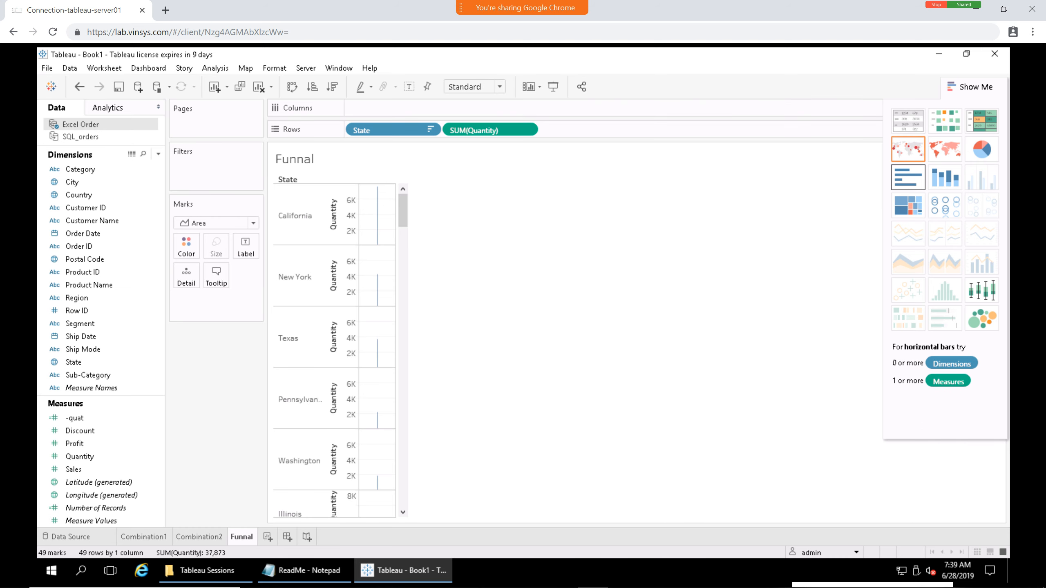
pyautogui.click(908, 178)
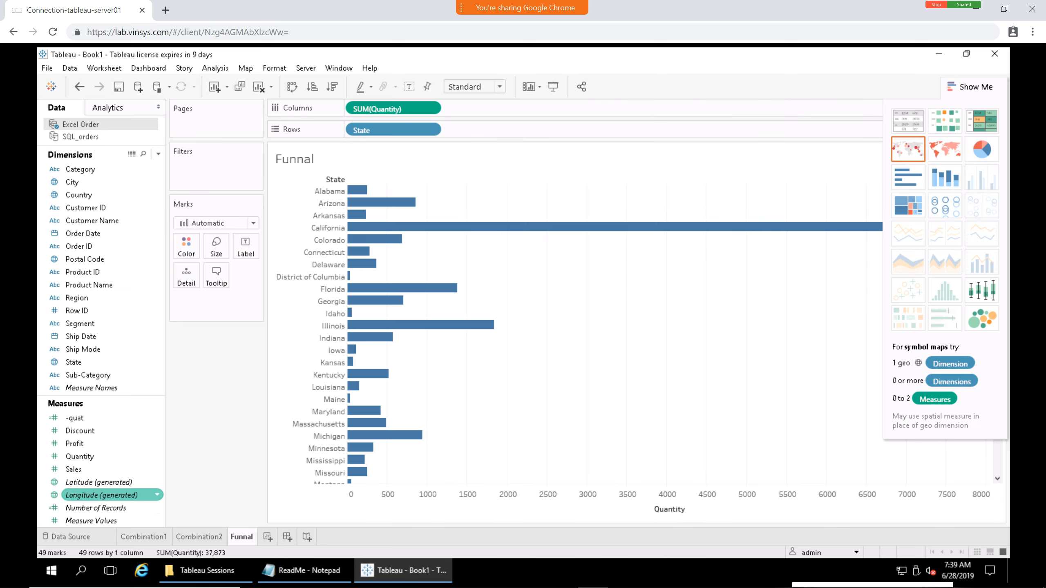
pyautogui.moveTo(74, 418); pyautogui.dragTo(540, 108)
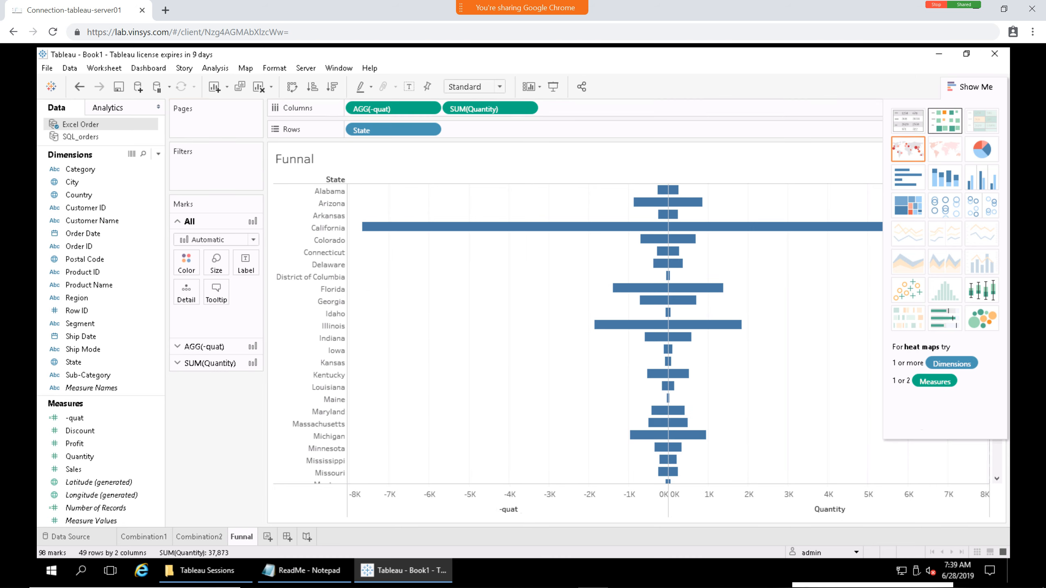
pyautogui.click(970, 86)
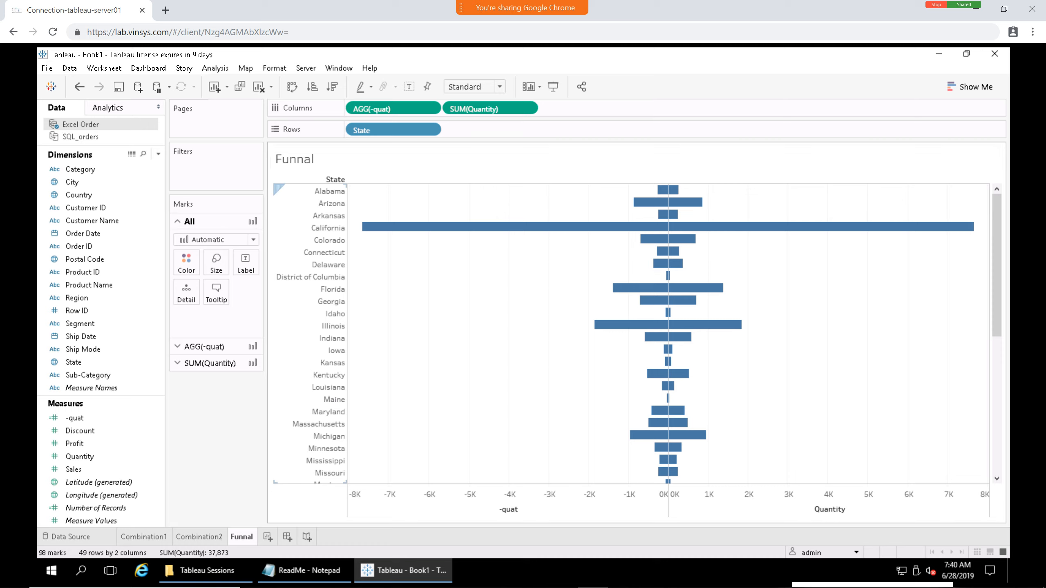
pyautogui.moveTo(554, 232)
pyautogui.click(852, 508)
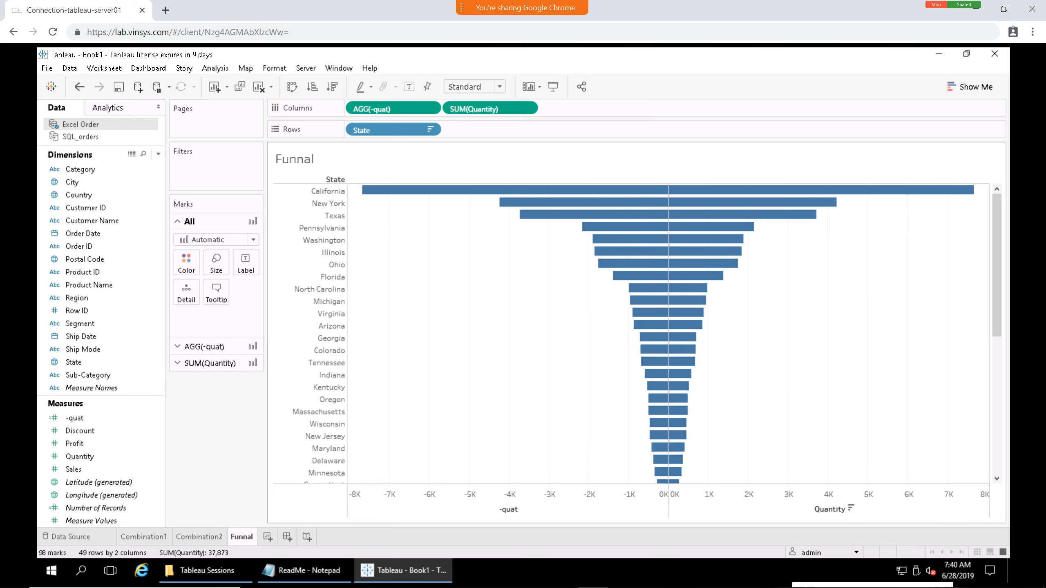
pyautogui.click(430, 130)
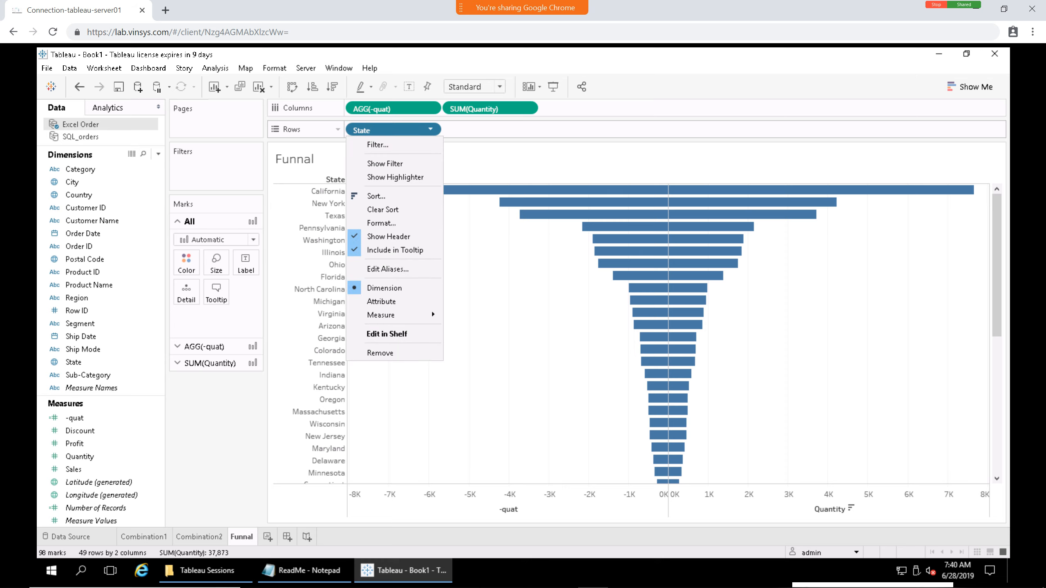
pyautogui.click(379, 287)
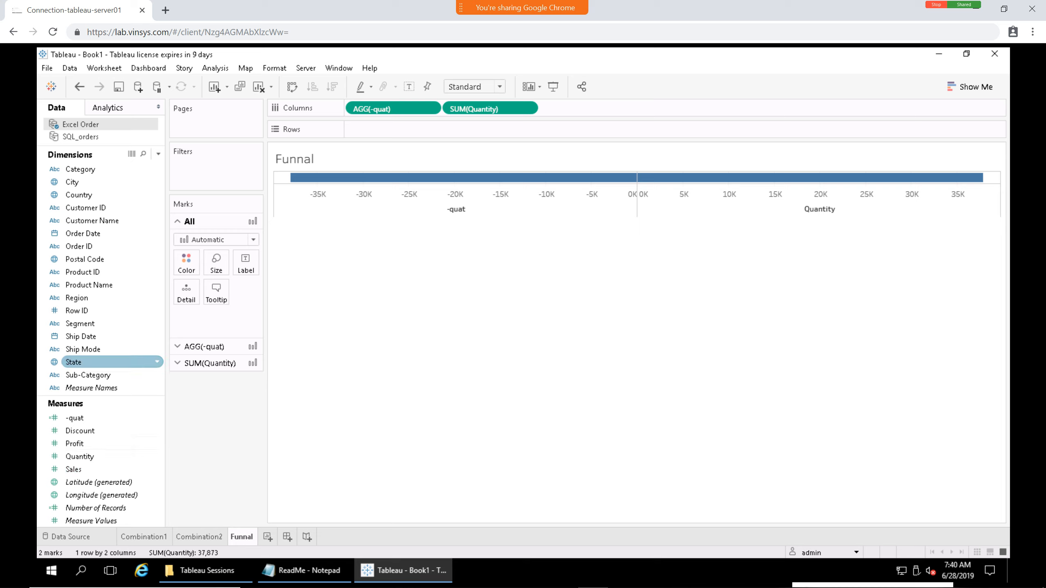
pyautogui.moveTo(111, 361); pyautogui.dragTo(187, 260)
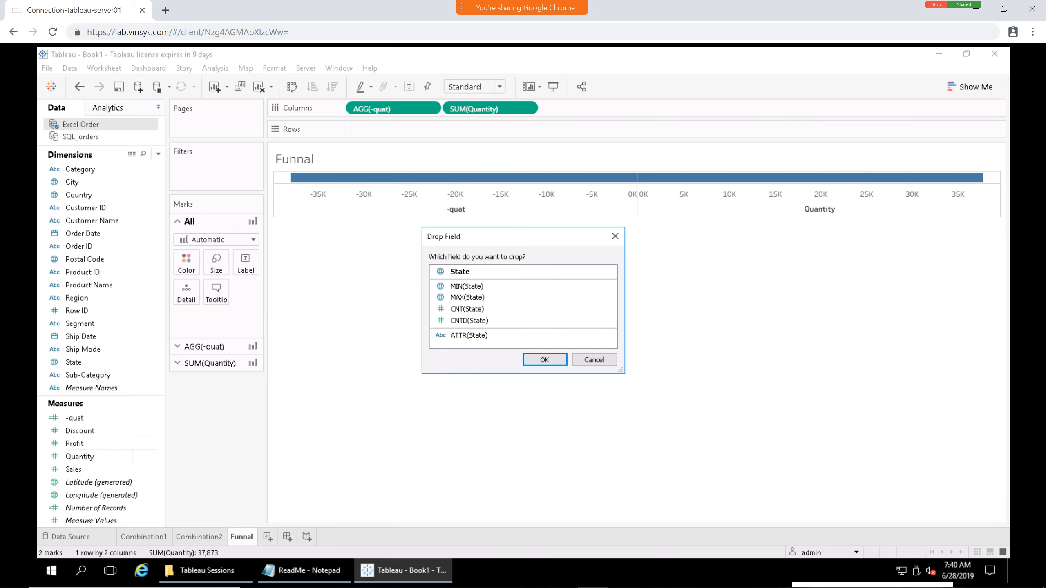
pyautogui.click(461, 272)
pyautogui.click(544, 359)
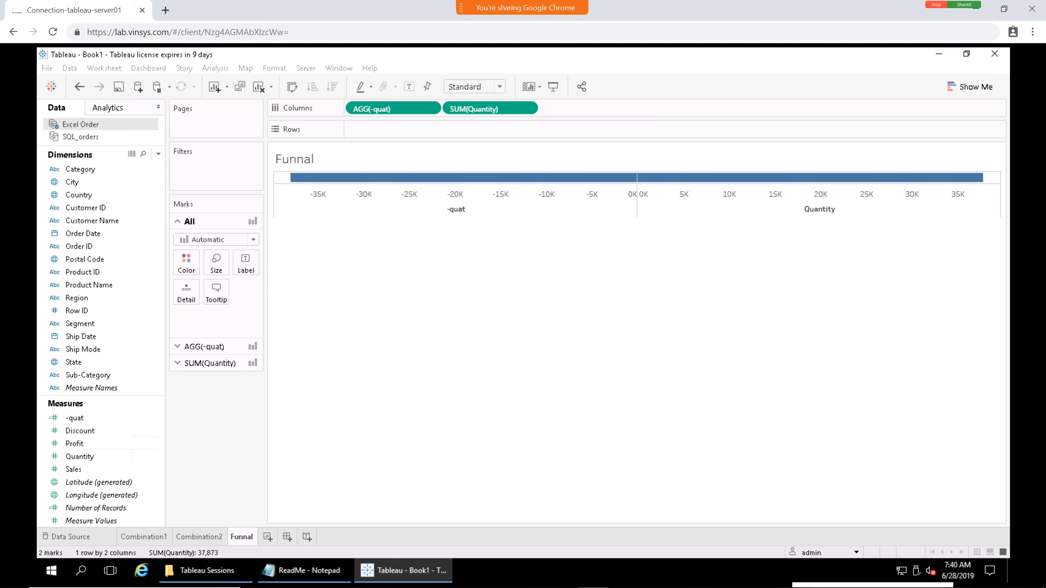
pyautogui.click(524, 301)
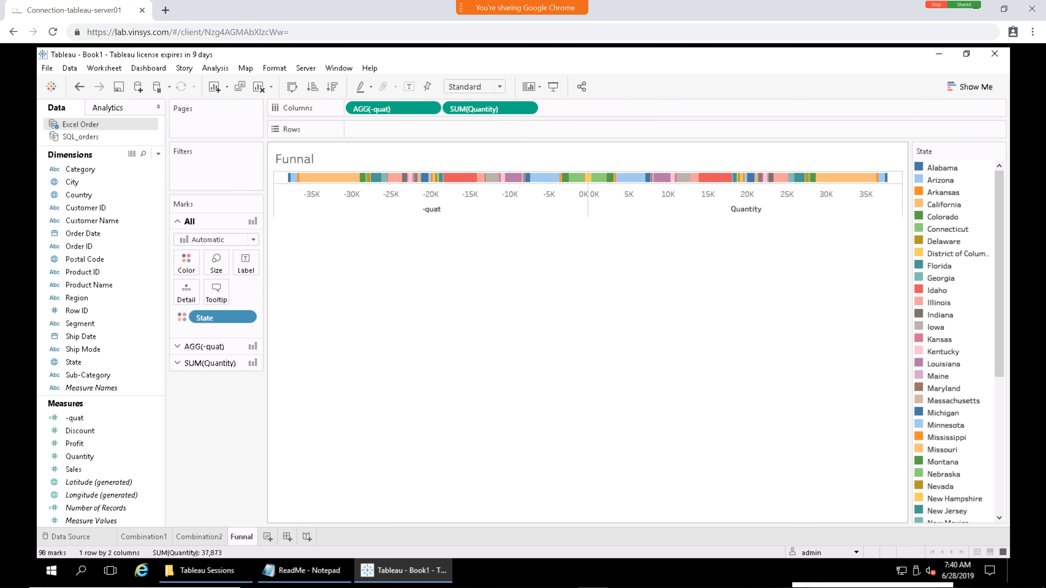
pyautogui.hotkey('ctrl', 'z')
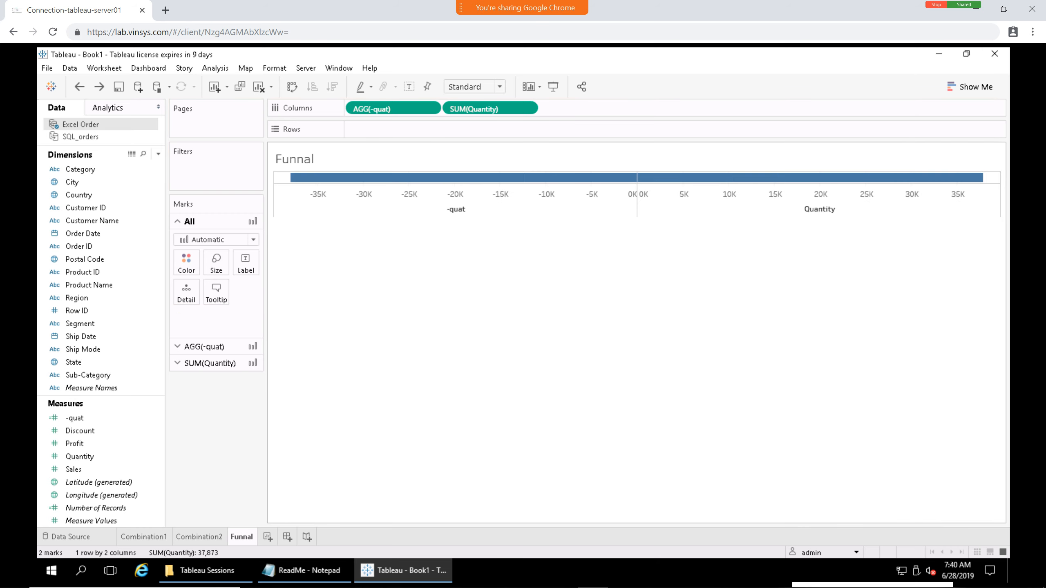
pyautogui.hotkey('ctrl', 'z')
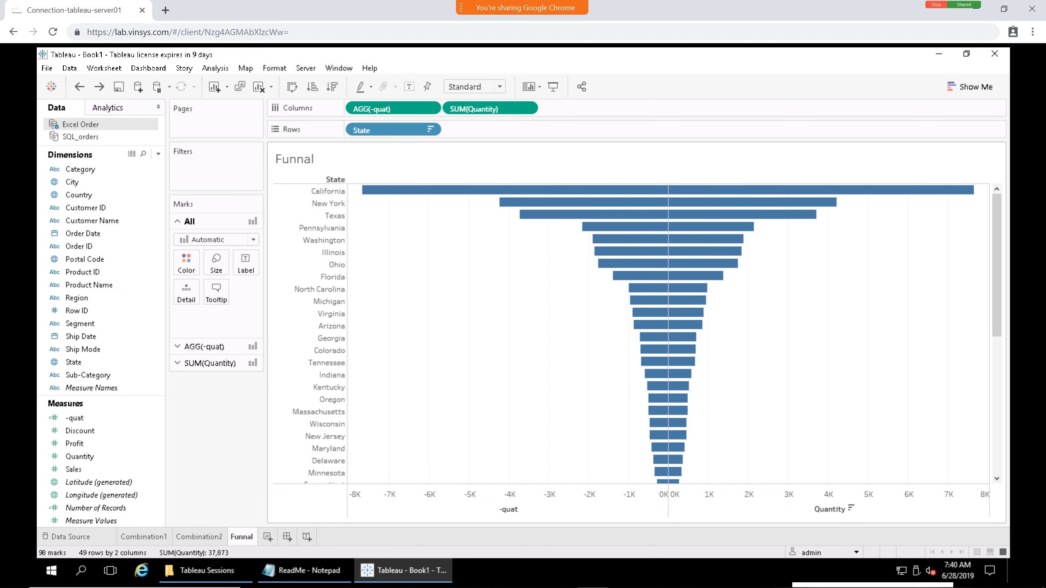
# Step: Hide the State header and change the mark type to Area to form the funnel
pyautogui.click(430, 129)
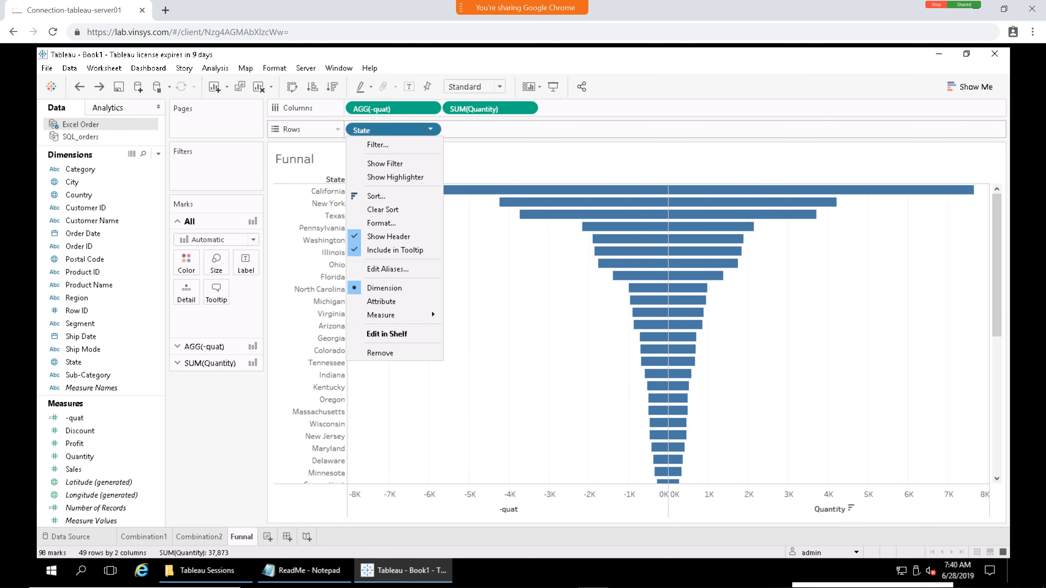
pyautogui.click(388, 236)
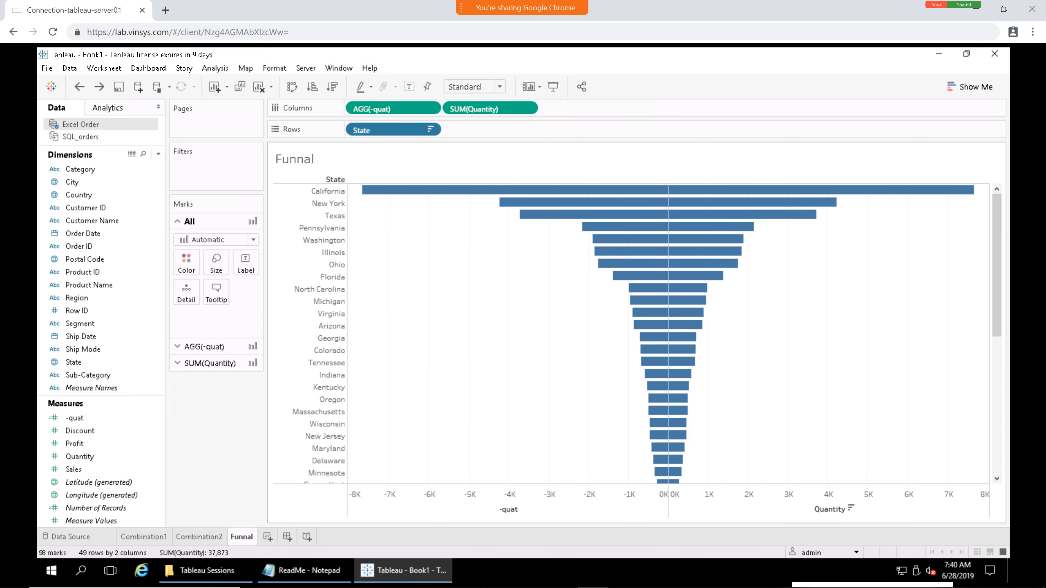
pyautogui.click(253, 240)
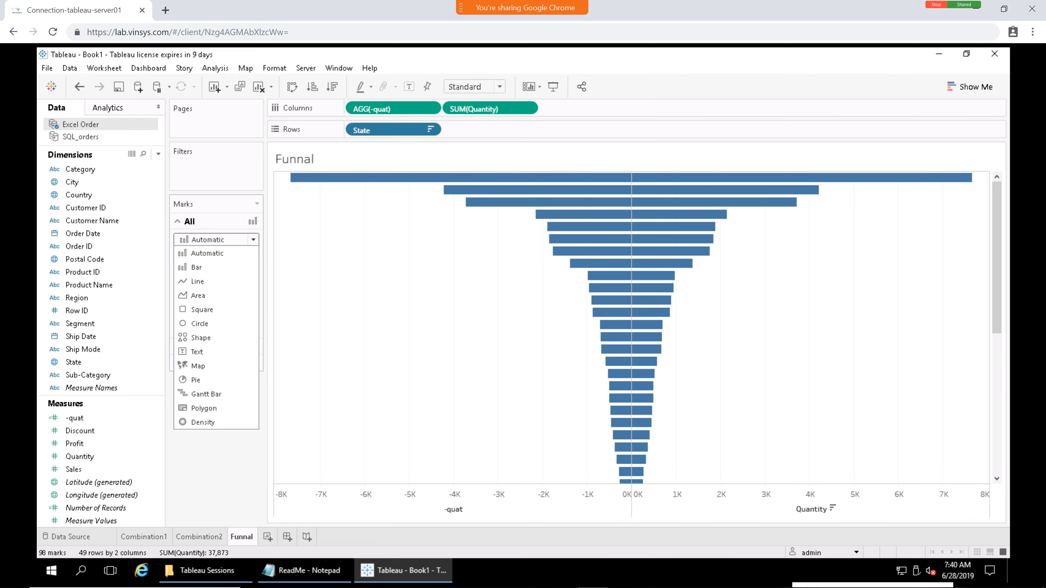
pyautogui.click(197, 295)
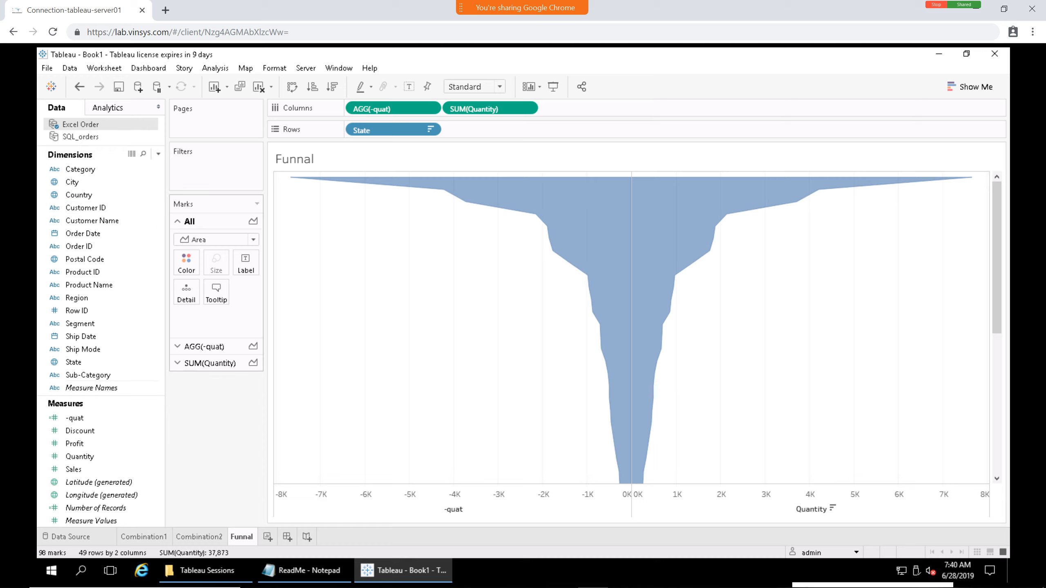
# Step: Label the funnel with State names on the Quantity side only
pyautogui.moveTo(632, 472)
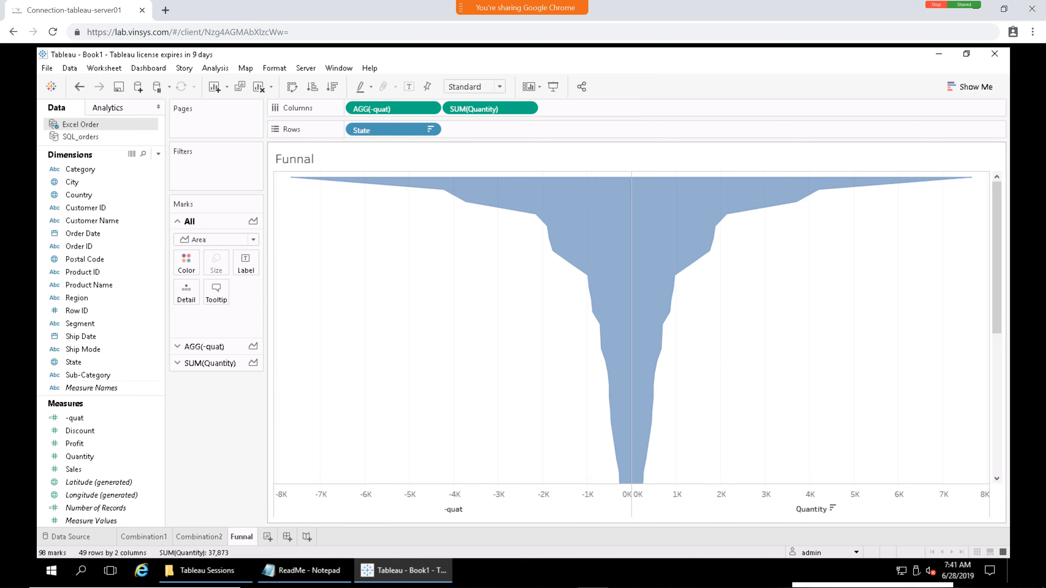
pyautogui.click(82, 310)
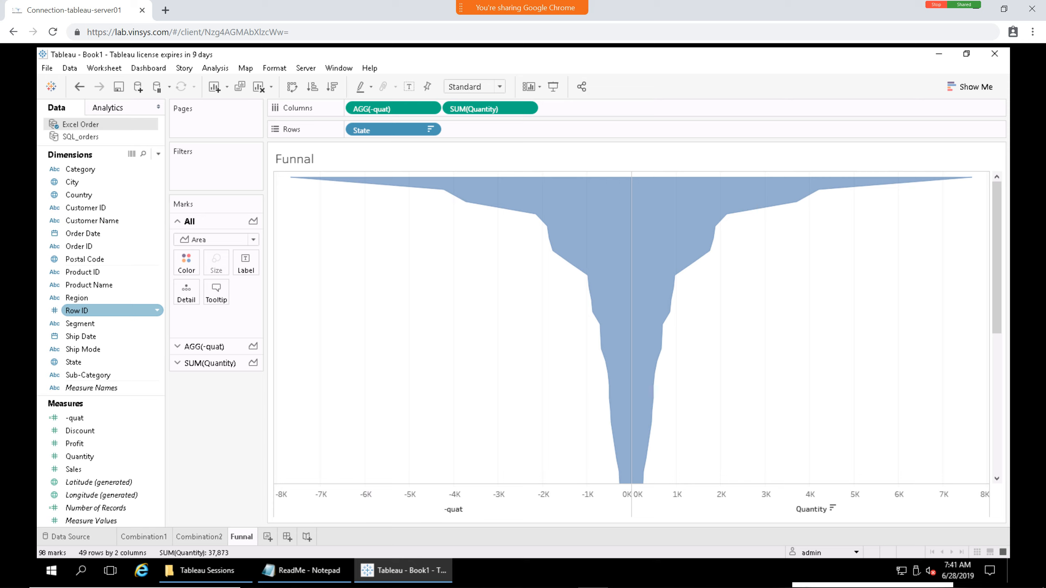
pyautogui.click(631, 178)
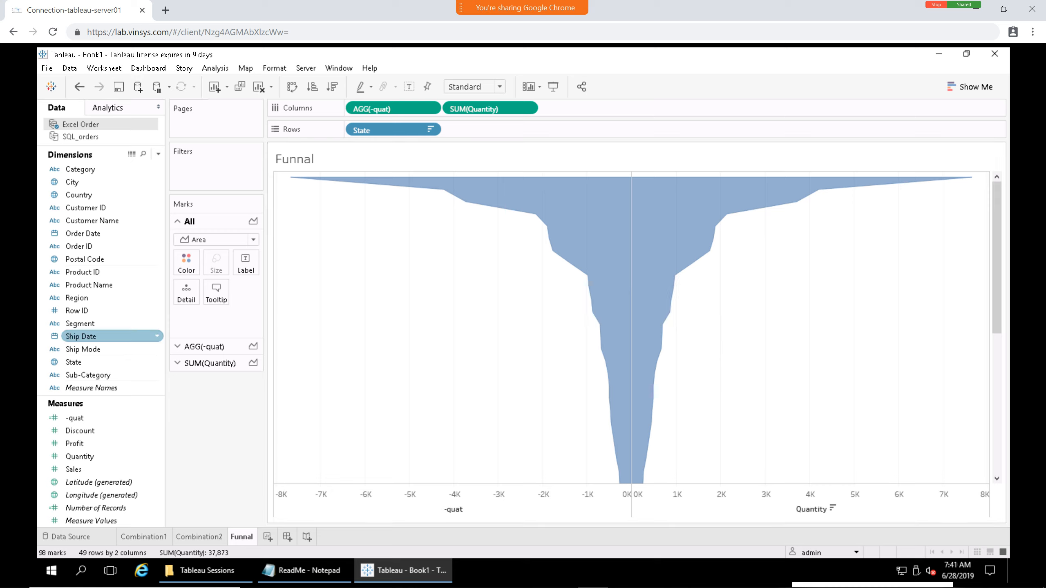
pyautogui.moveTo(103, 362); pyautogui.dragTo(247, 263)
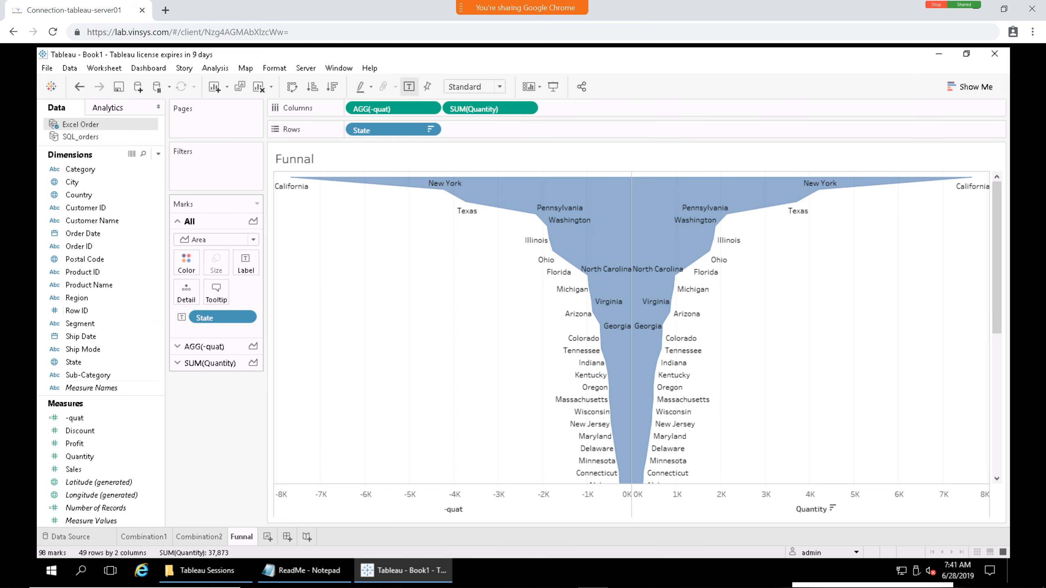
pyautogui.click(204, 346)
pyautogui.moveTo(218, 334); pyautogui.dragTo(111, 336)
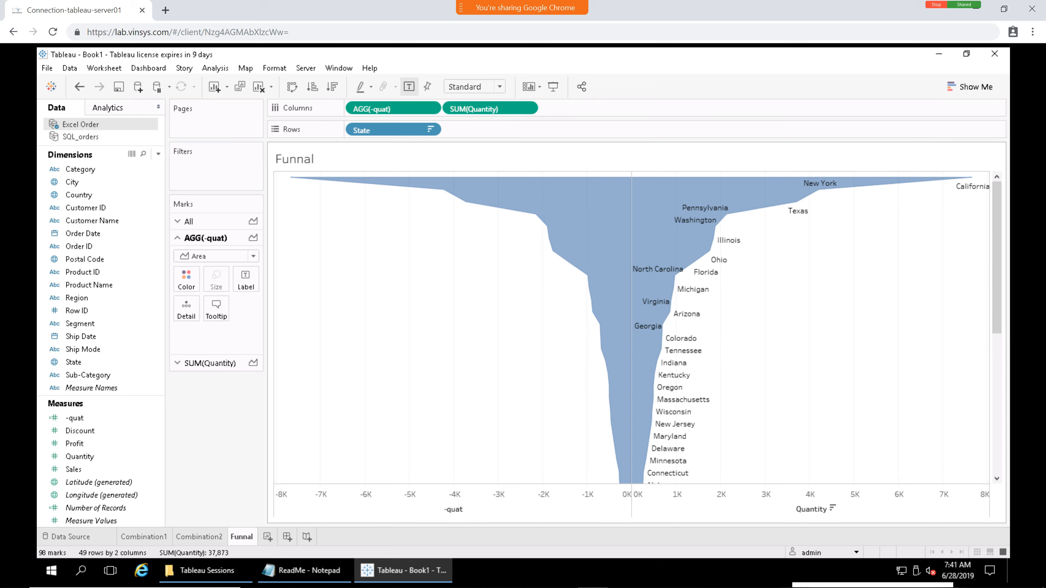
# Step: Inspect the funnel's tooltips for individual states
pyautogui.moveTo(630, 475)
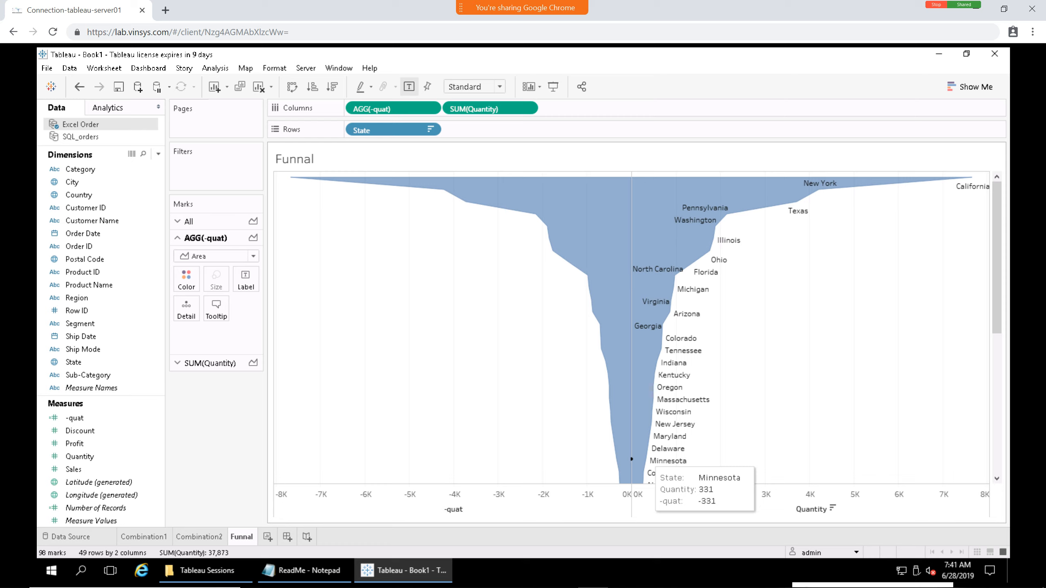
pyautogui.moveTo(631, 409)
pyautogui.moveTo(631, 348)
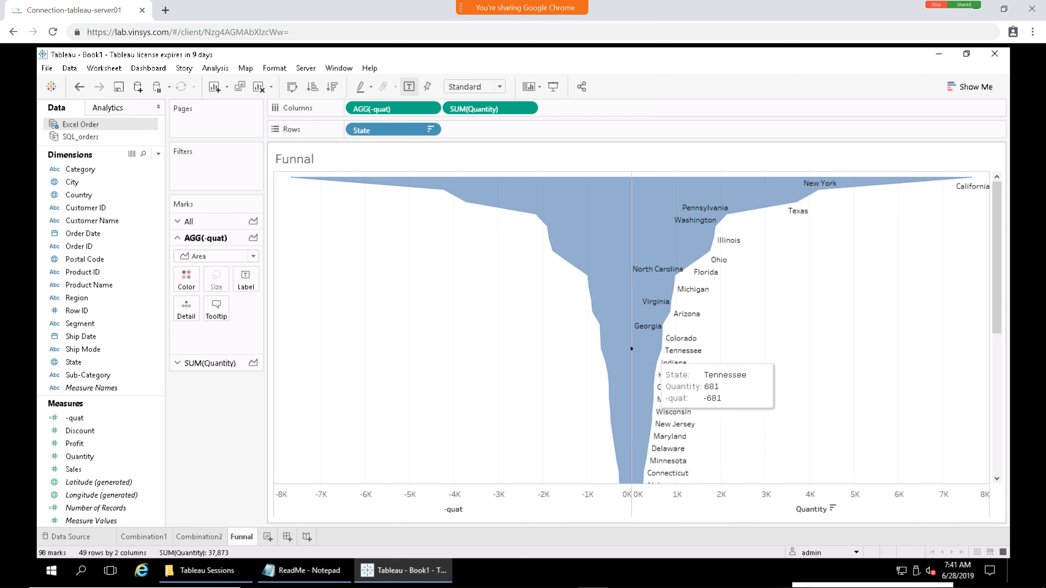
pyautogui.moveTo(631, 214)
pyautogui.moveTo(631, 189)
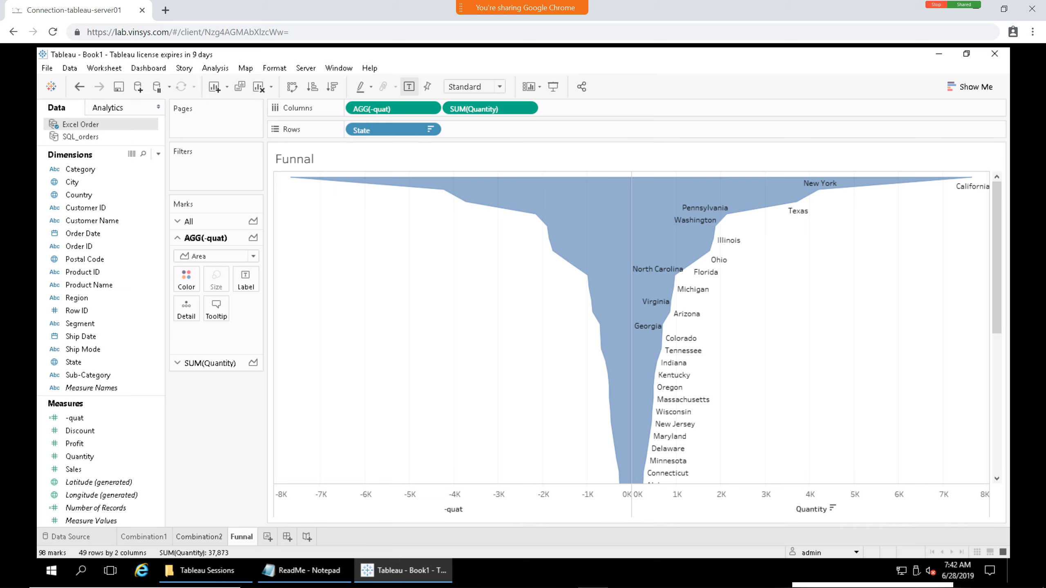
# Step: Review the Combination2 and Combination1 sheets, returning to the Funnel sheet
pyautogui.click(199, 537)
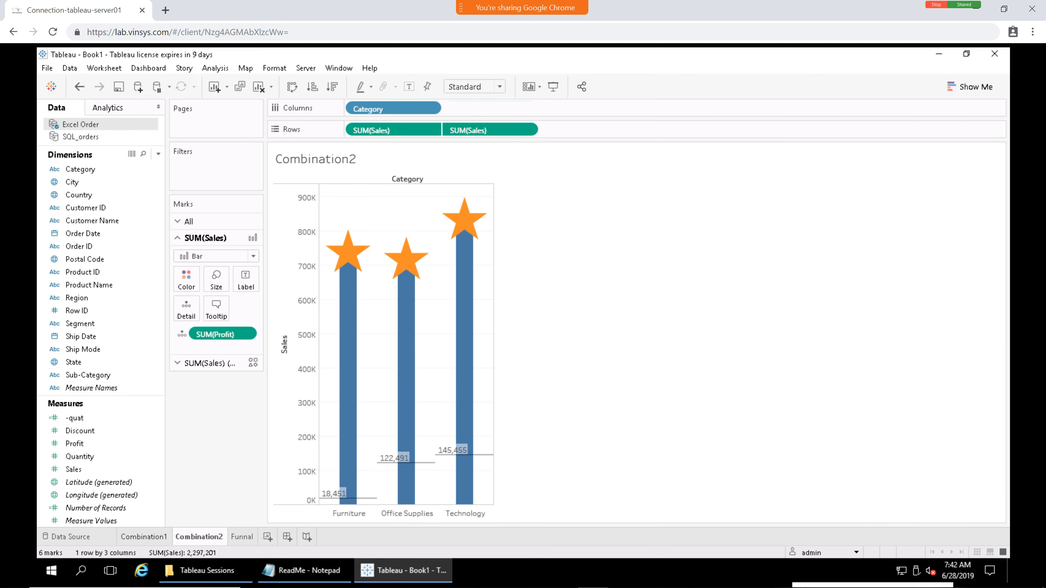
pyautogui.click(144, 537)
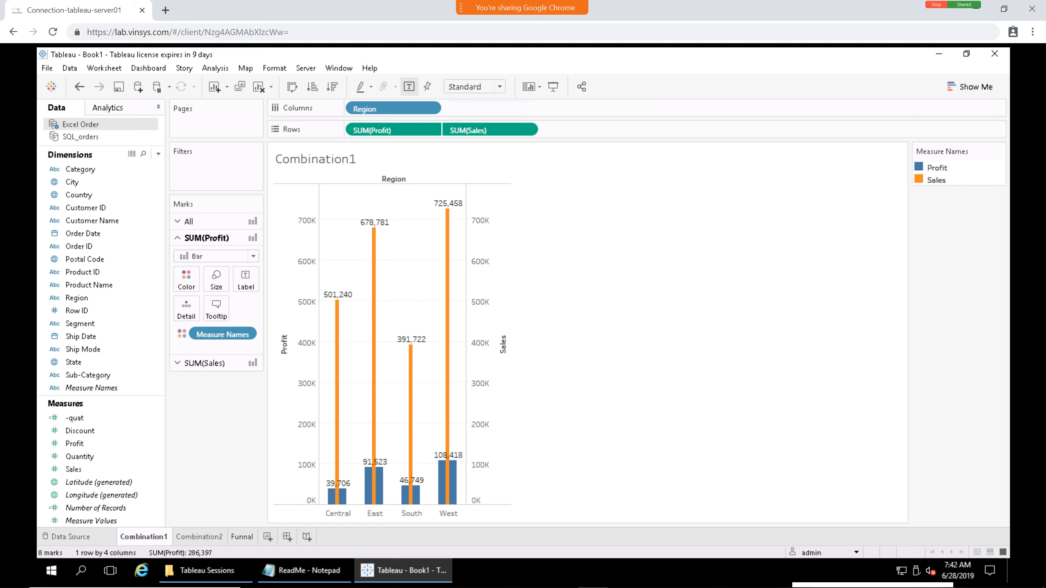
pyautogui.click(242, 537)
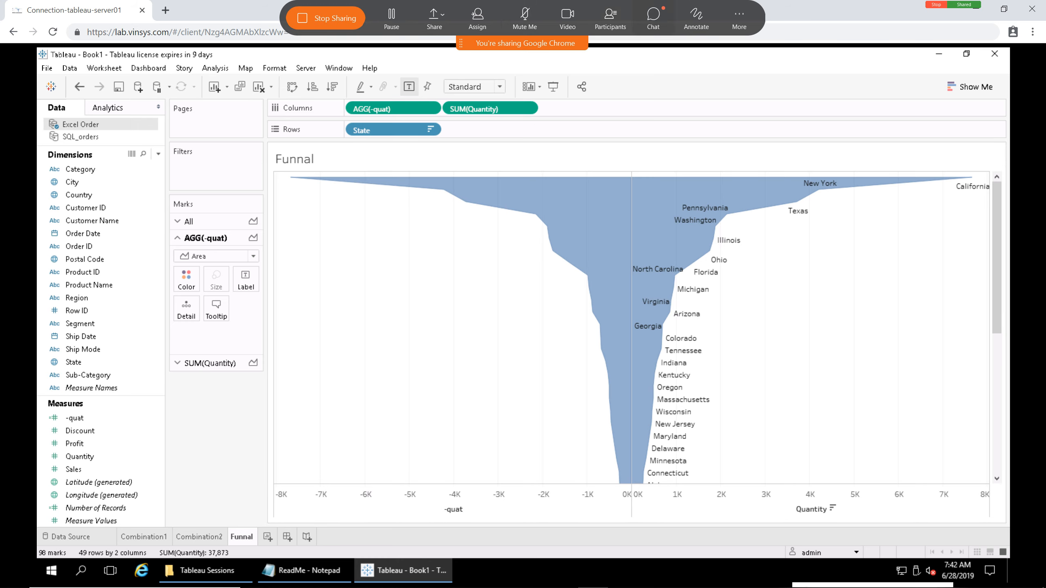
pyautogui.click(653, 19)
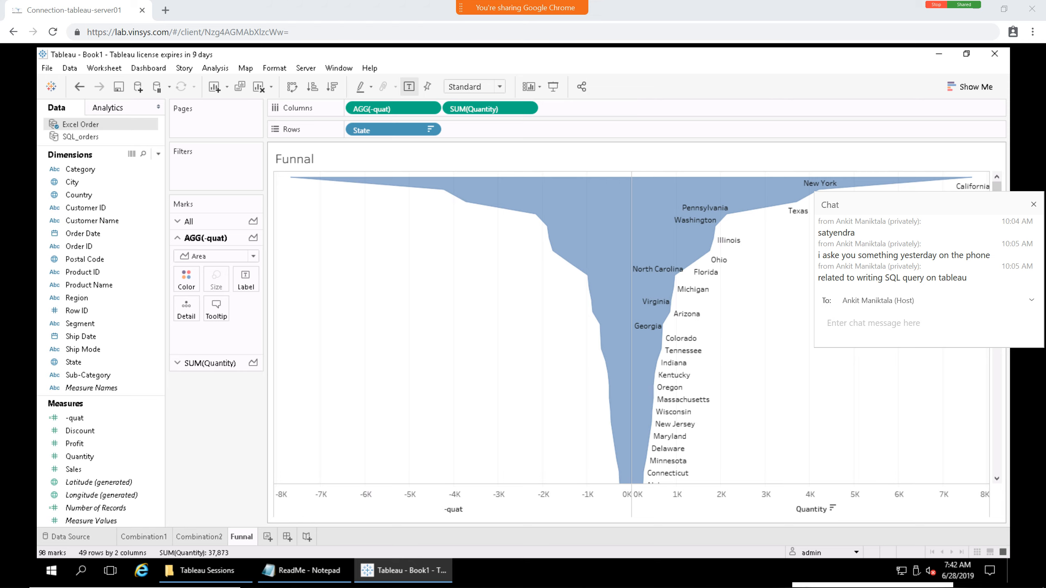
pyautogui.hotkey('alt', 'h')
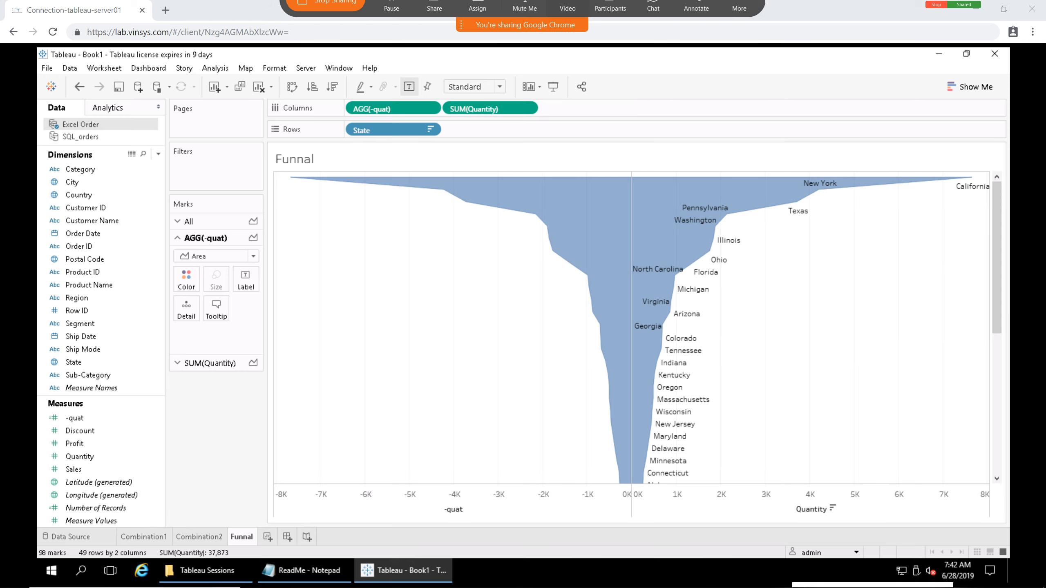
pyautogui.hotkey('alt', 'u')
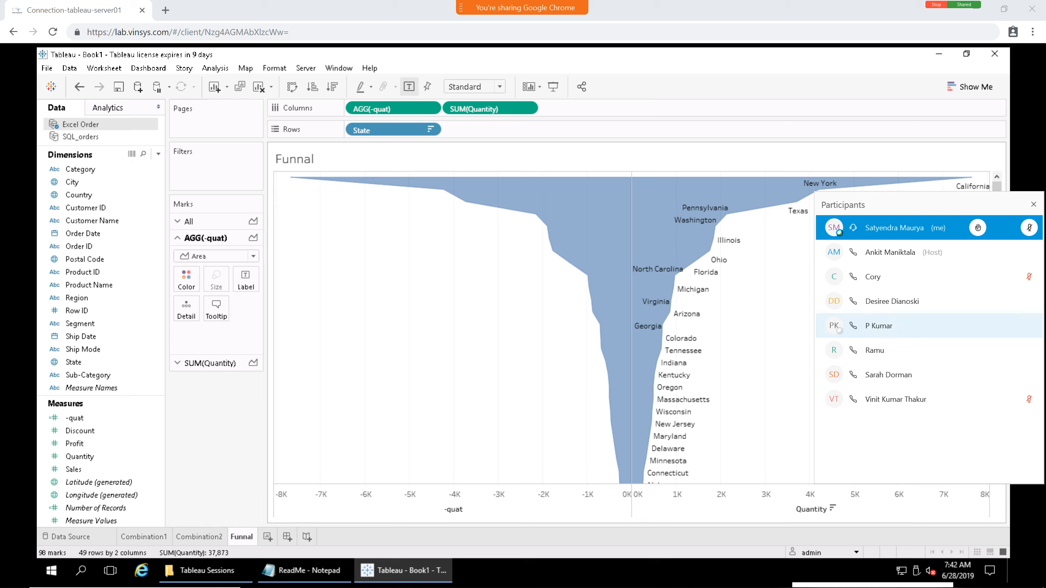
pyautogui.hotkey('alt', 'u')
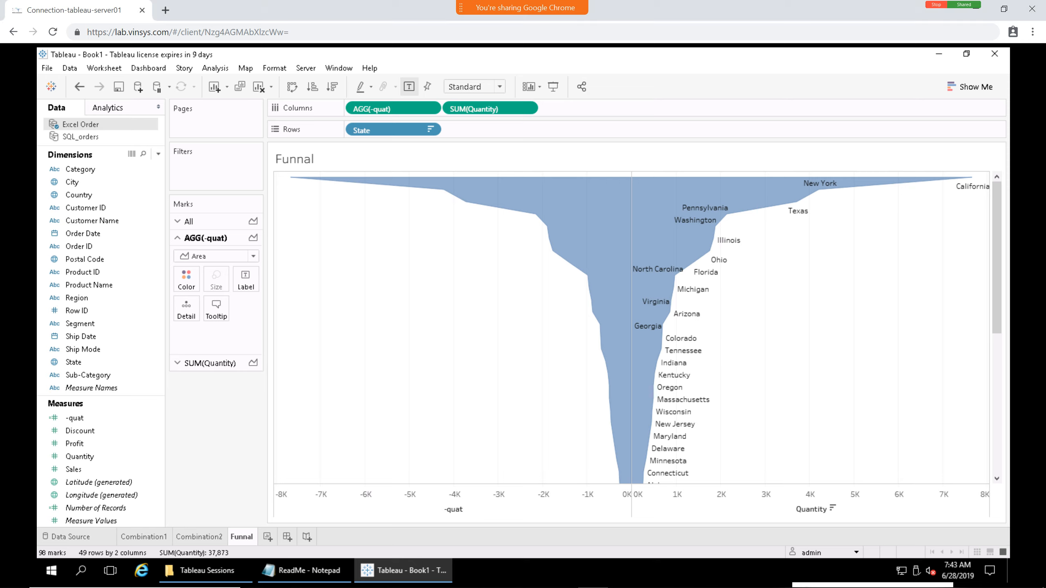
# Step: Save the workbook as Day5 in the Tableau Sessions Session 5 folder on the Desktop
pyautogui.hotkey('ctrl', 's')
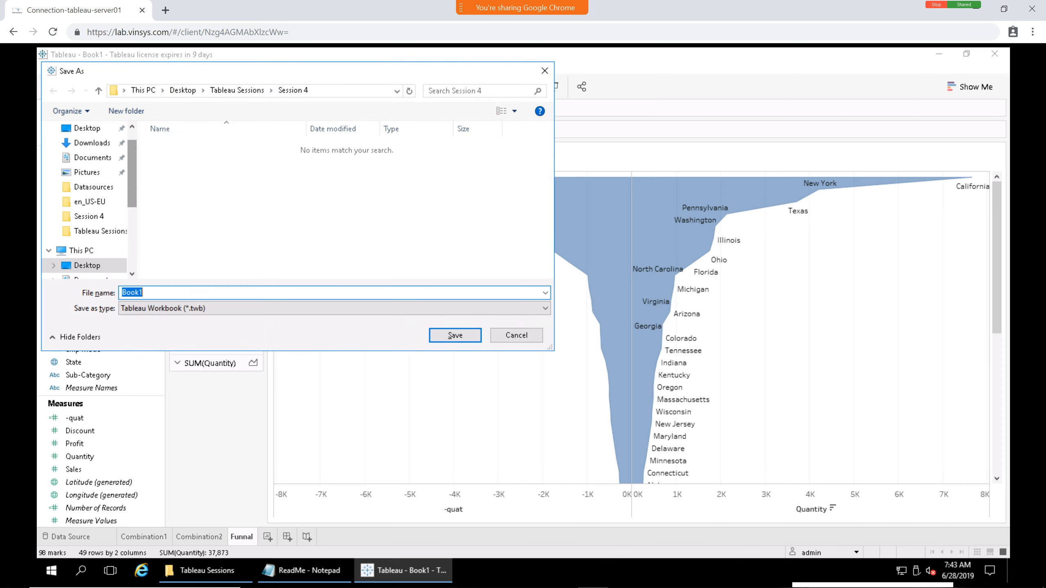
pyautogui.click(87, 127)
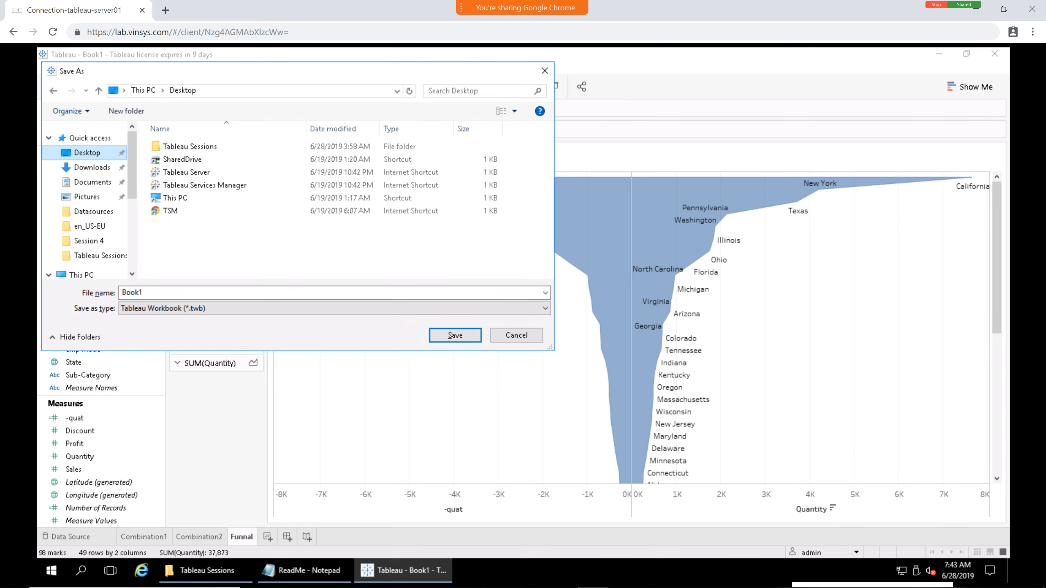
pyautogui.doubleClick(189, 147)
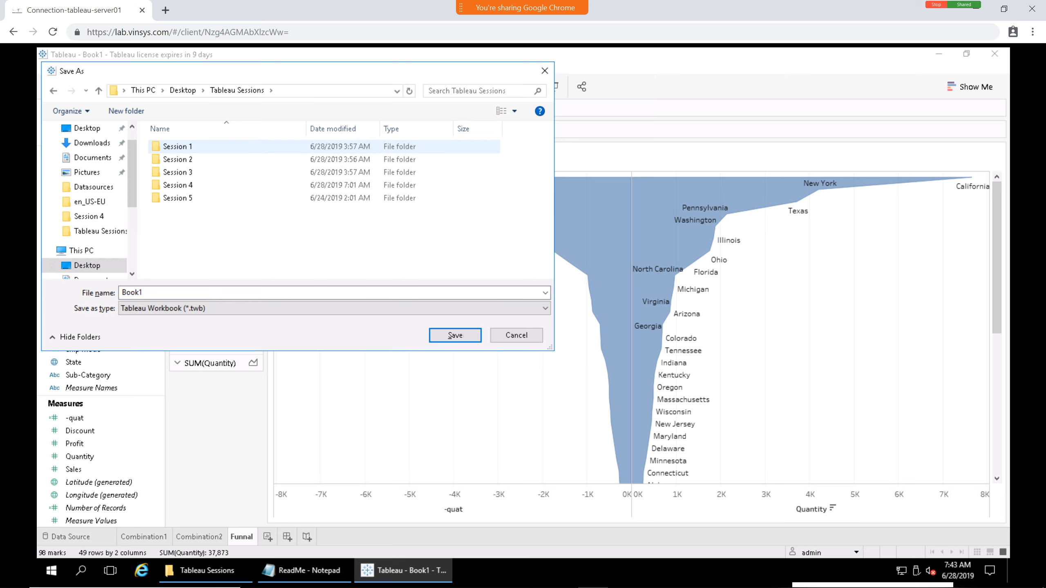
pyautogui.doubleClick(177, 198)
pyautogui.click(329, 308)
pyautogui.press('Down')
pyautogui.press('Return')
pyautogui.hotkey('shift', 'Tab')
pyautogui.write('Day5')
pyautogui.press('Tab')
pyautogui.press('Tab')
pyautogui.press('Return')
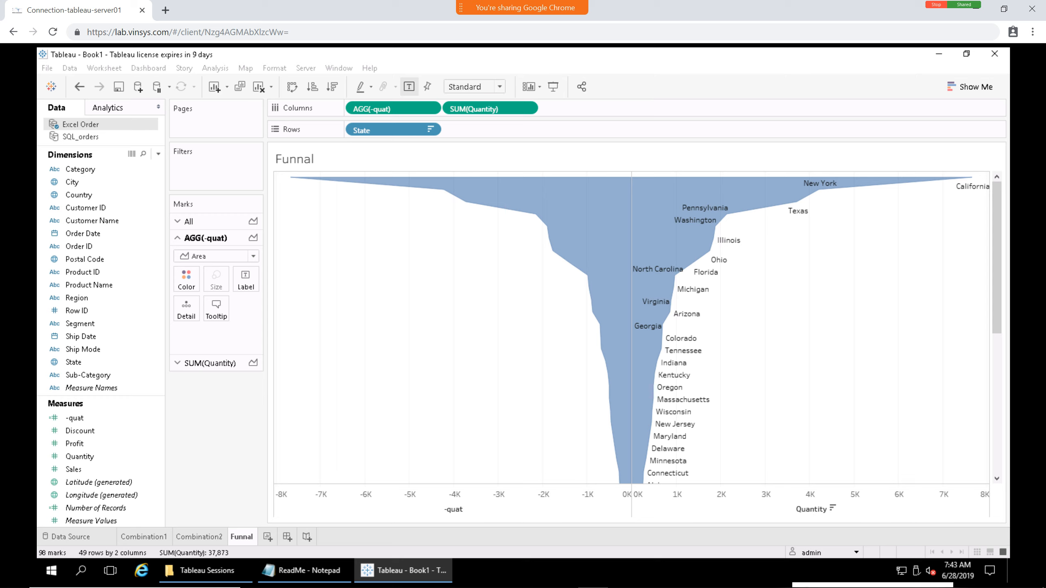
pyautogui.click(610, 18)
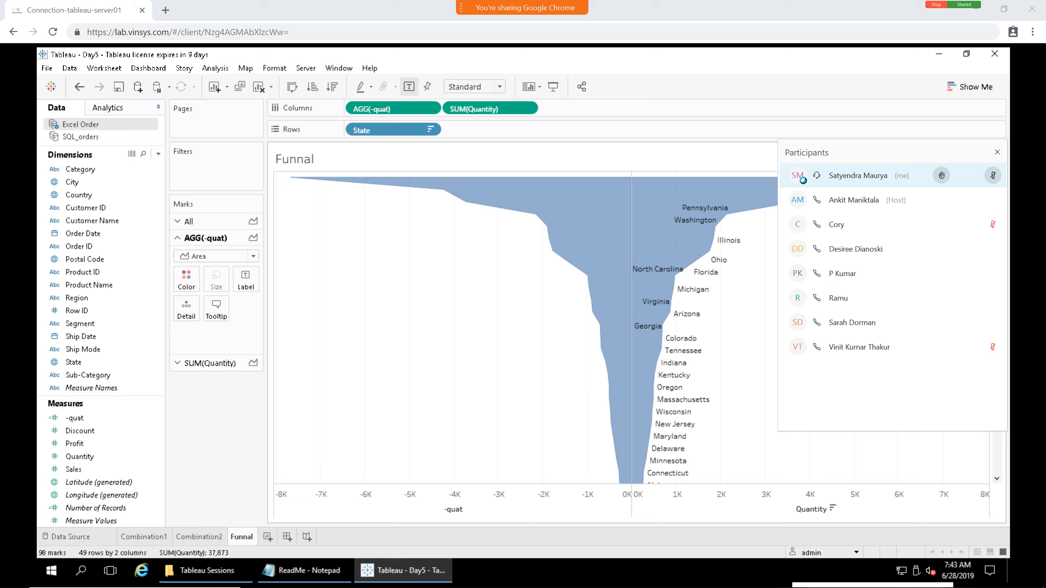
pyautogui.click(997, 152)
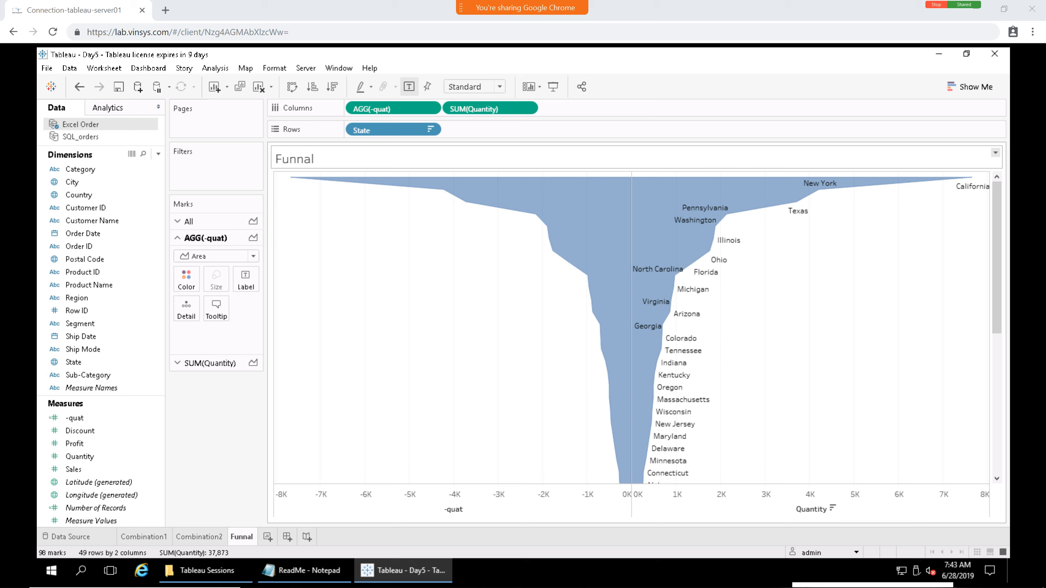
pyautogui.moveTo(199, 537)
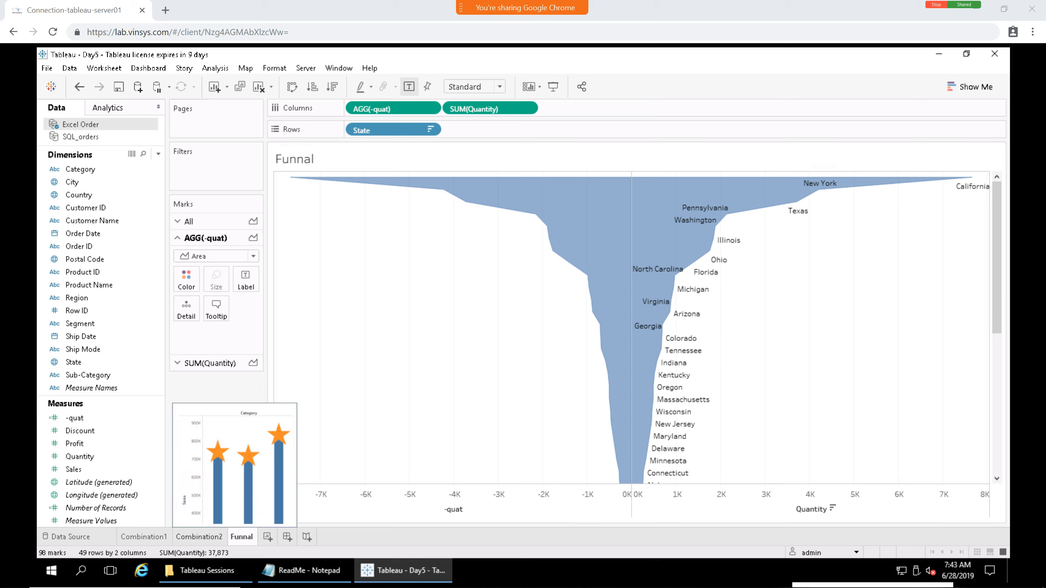
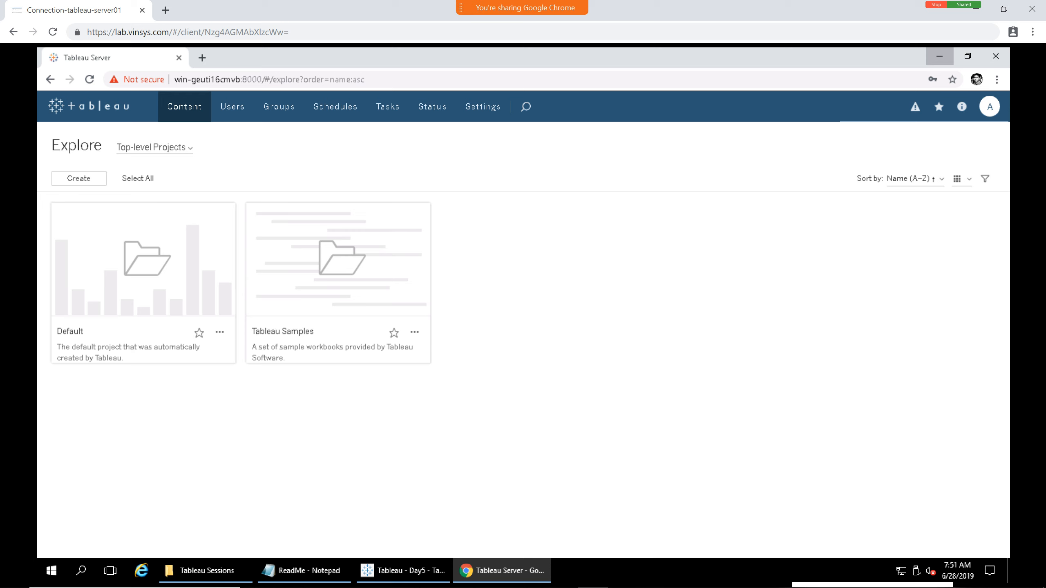
pyautogui.click(940, 56)
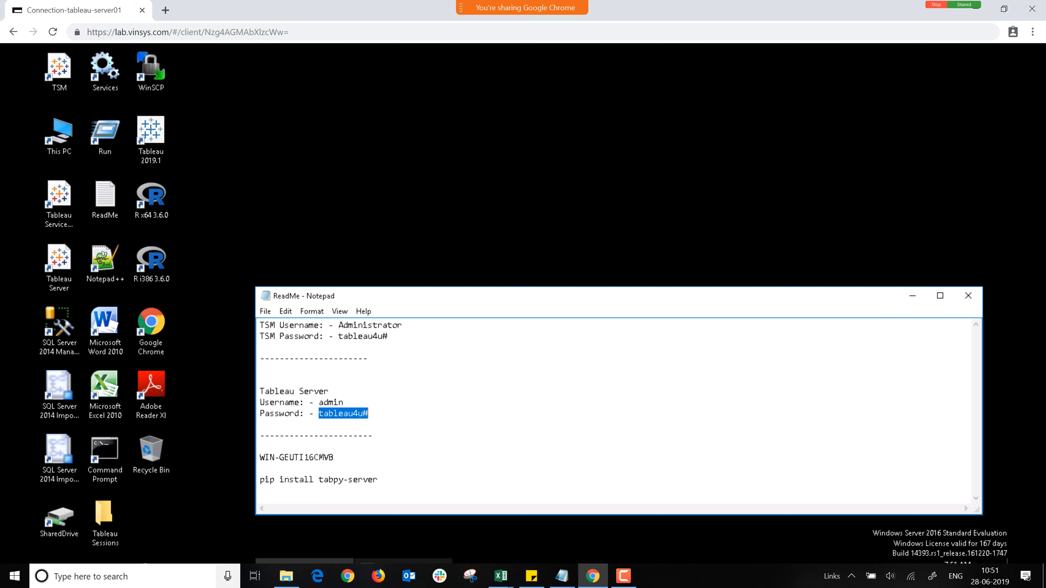
pyautogui.click(404, 570)
pyautogui.click(404, 570)
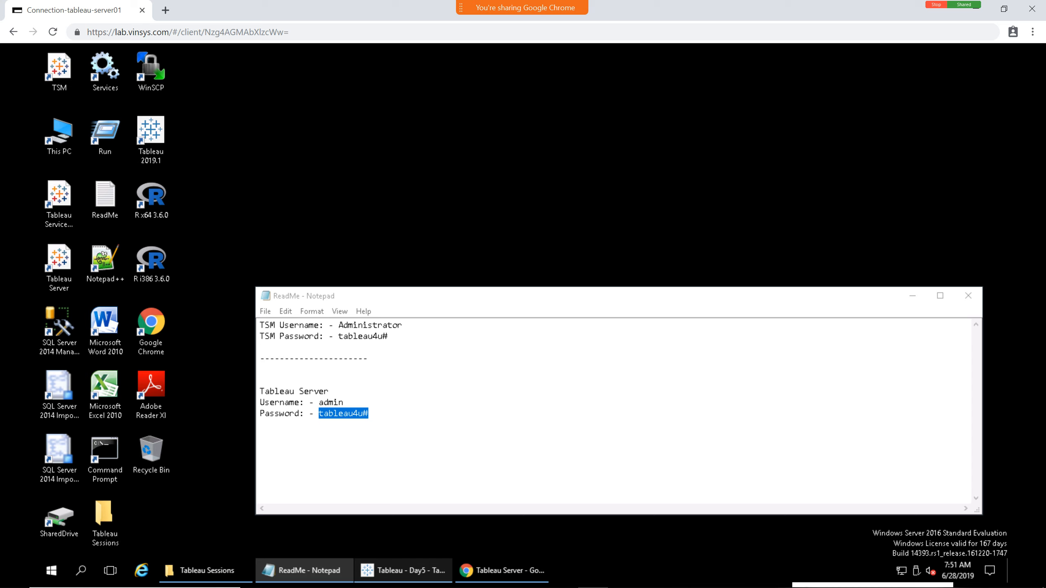
pyautogui.hotkey('alt', 'Tab')
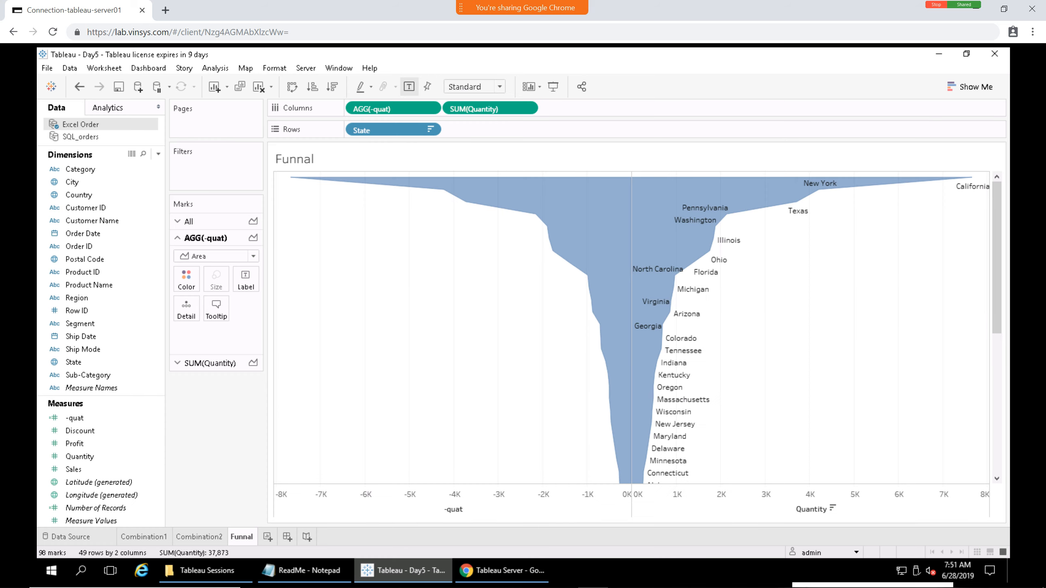
pyautogui.moveTo(404, 570)
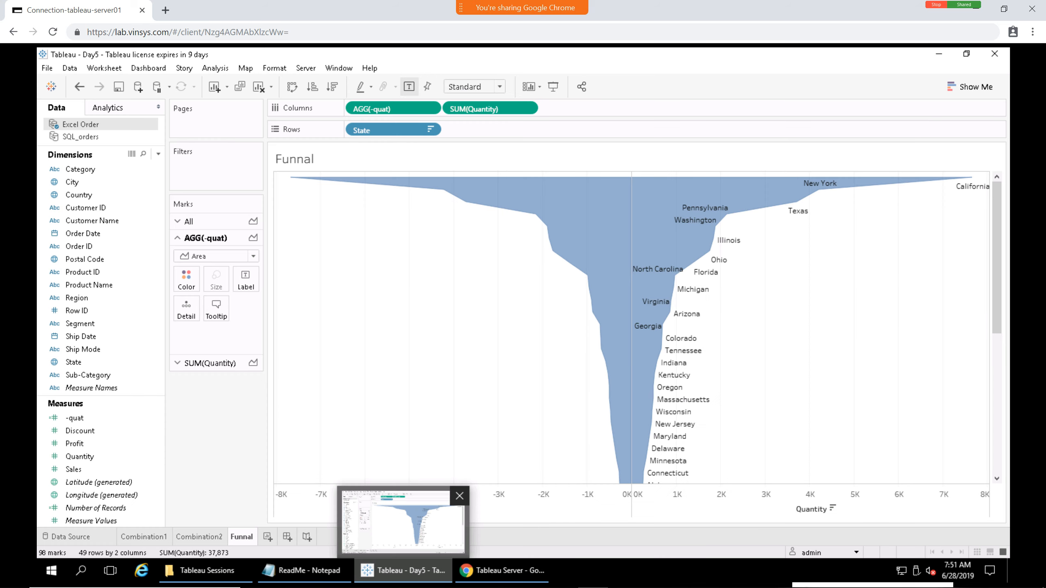
pyautogui.click(495, 181)
pyautogui.click(404, 571)
pyautogui.click(141, 571)
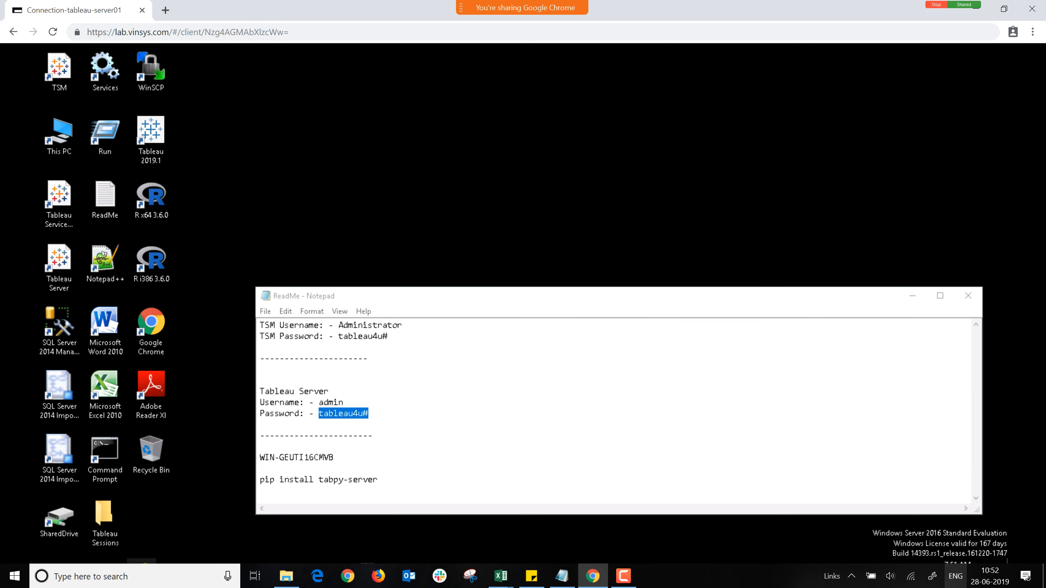
pyautogui.click(910, 577)
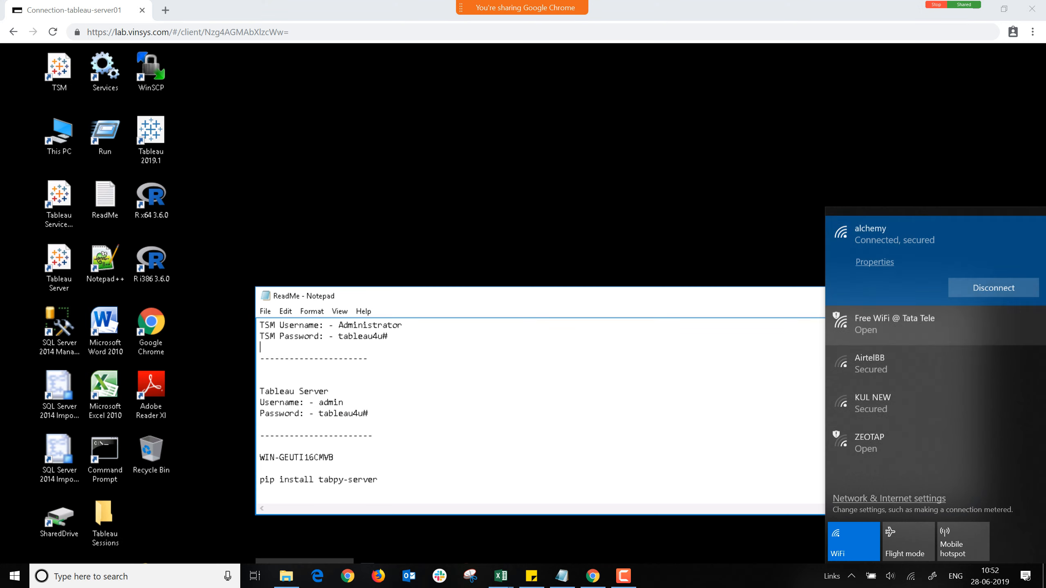
pyautogui.press('Escape')
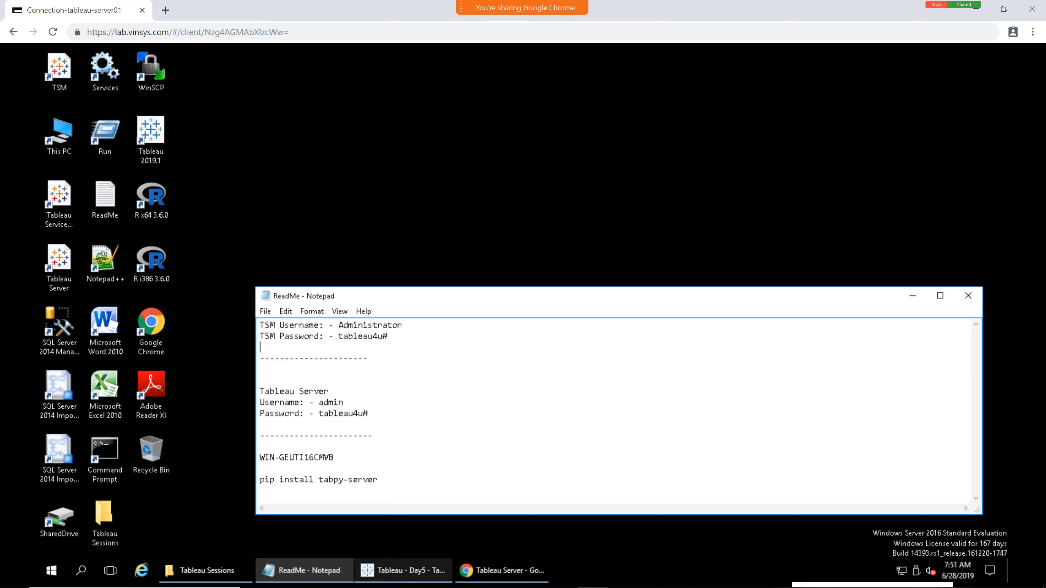
pyautogui.hotkey('ctrl', 'l')
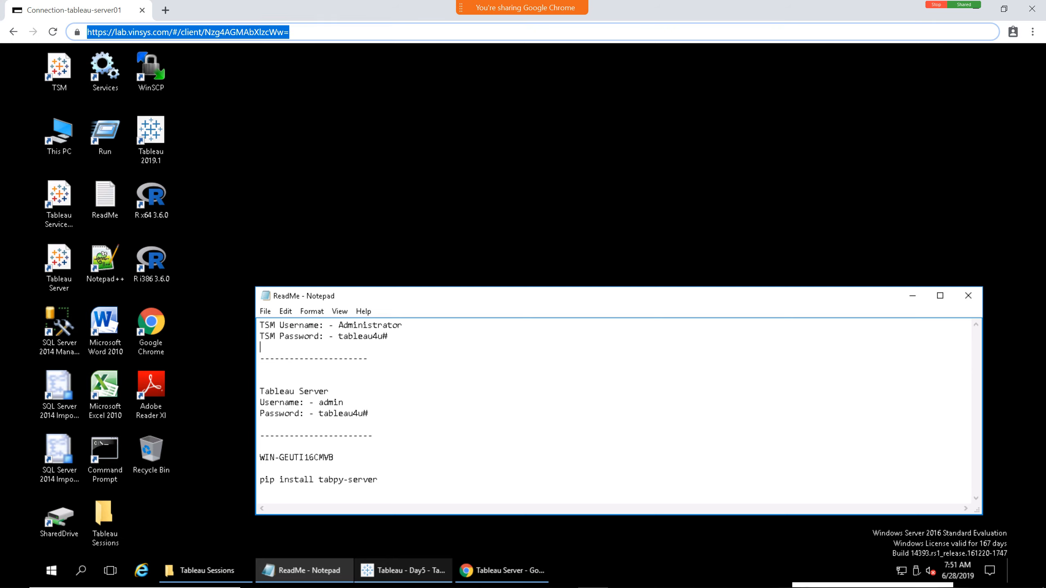
pyautogui.press('Return')
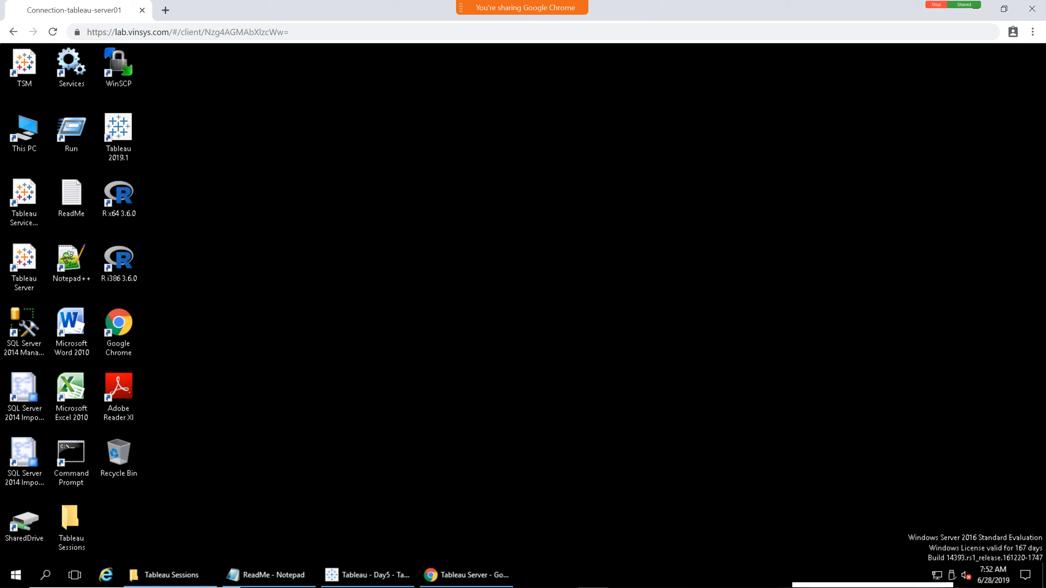
pyautogui.rightClick(402, 165)
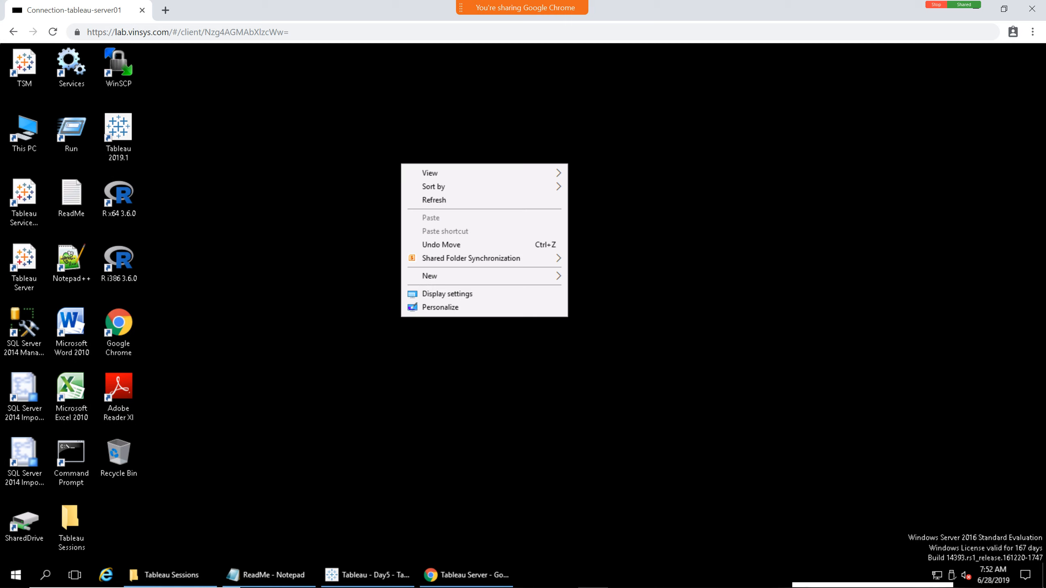
pyautogui.click(434, 200)
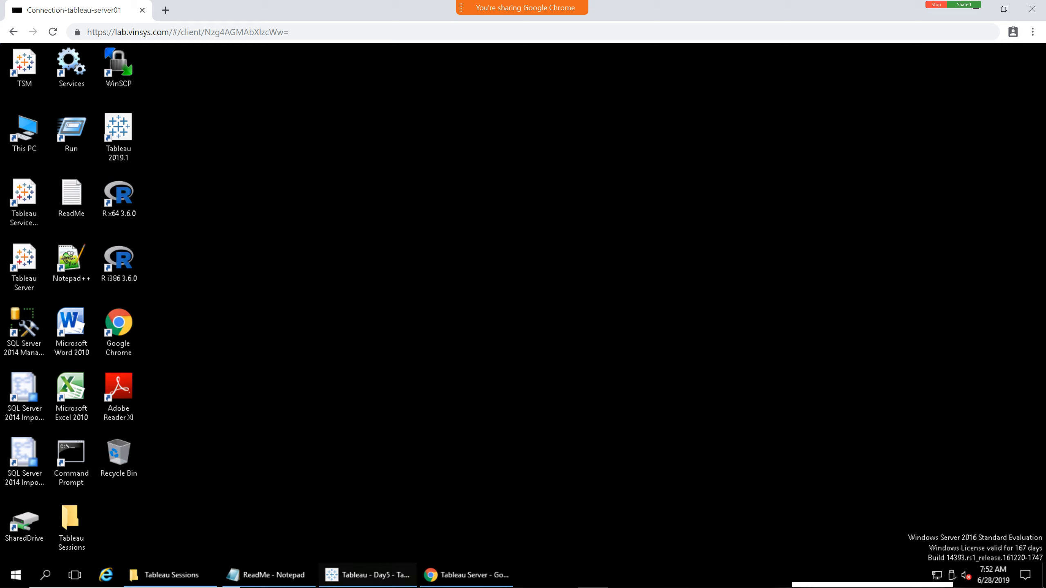
# Step: Return to the Day5 workbook and view the Combination2 sheet
pyautogui.click(367, 575)
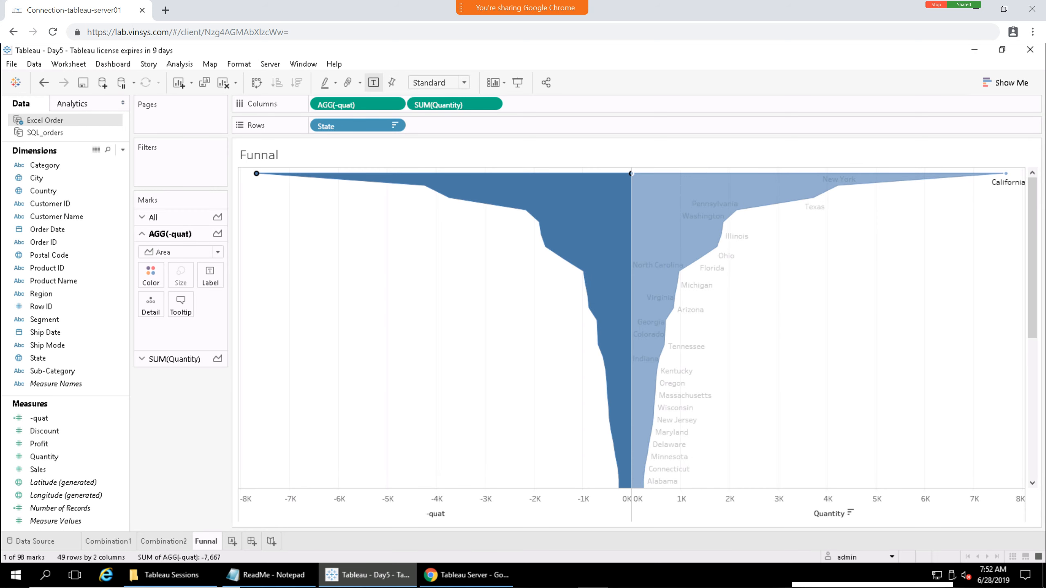
pyautogui.press('Escape')
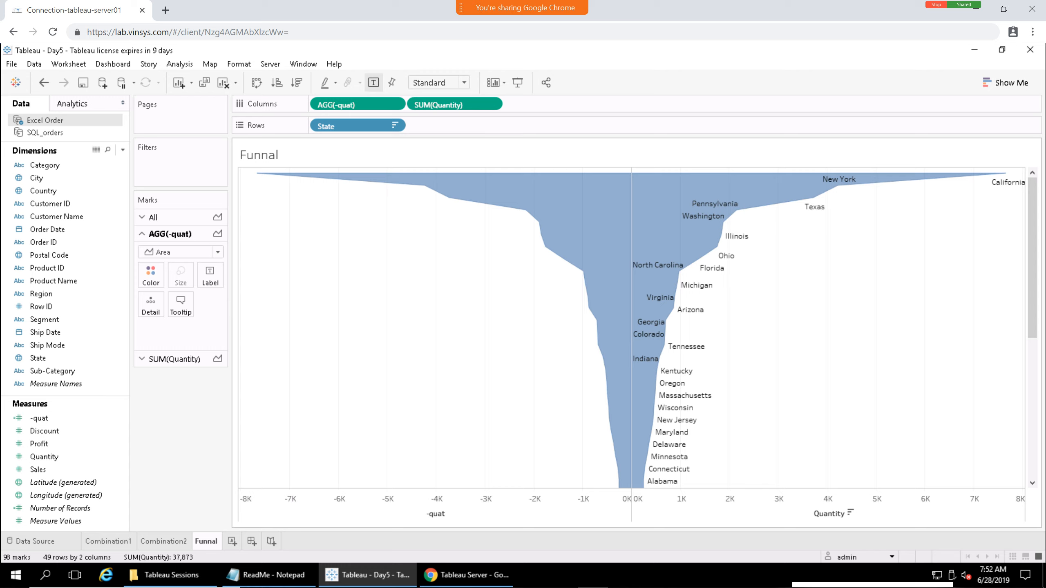
pyautogui.moveTo(171, 575)
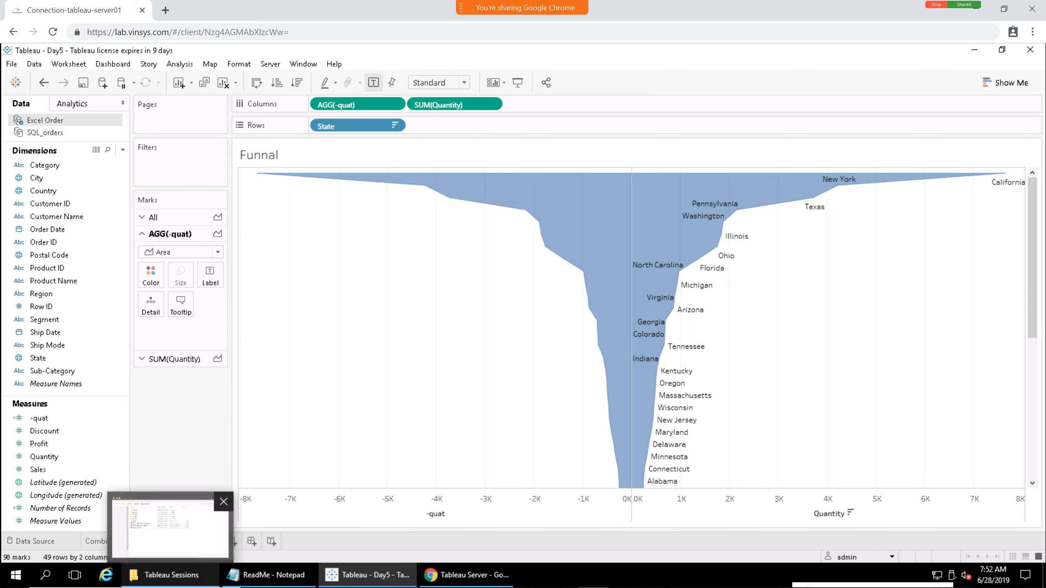
pyautogui.click(170, 575)
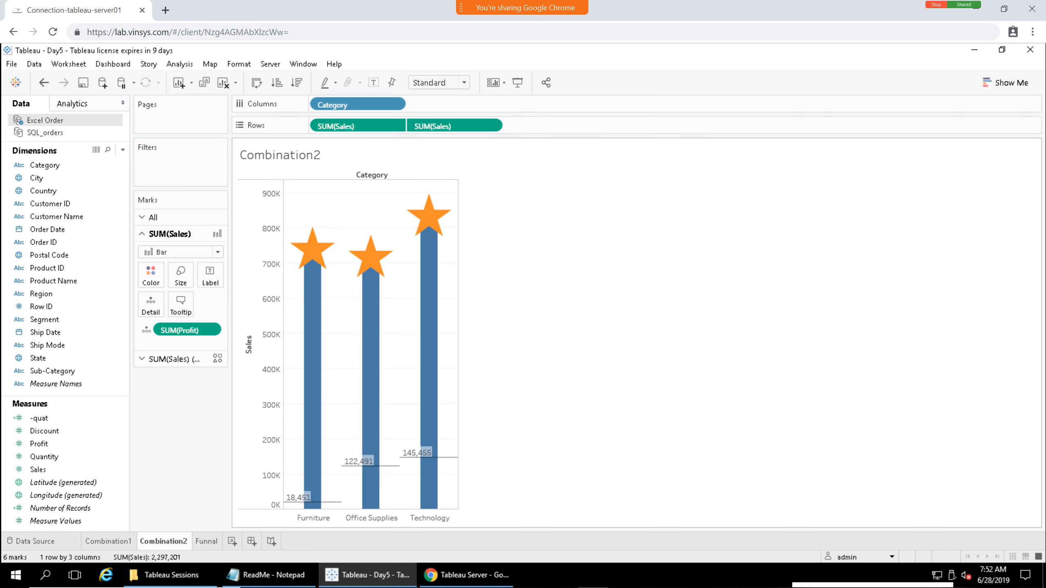
pyautogui.moveTo(428, 215)
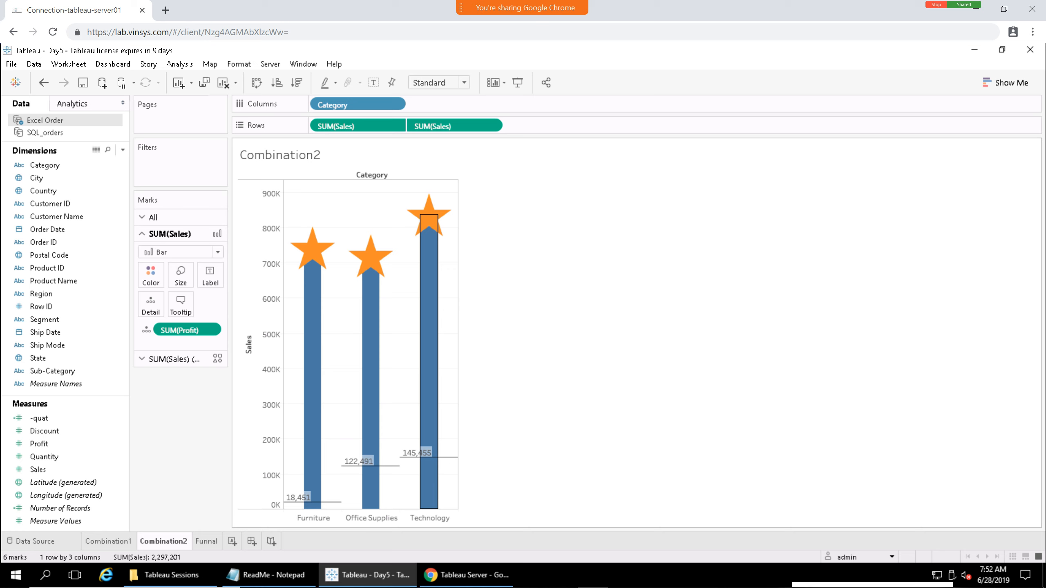
# Step: Open the Day 4 packaged workbook from the Tableau Sessions Session 4 folder, continuing the trial and maximizing its window
pyautogui.hotkey('alt', 'Tab')
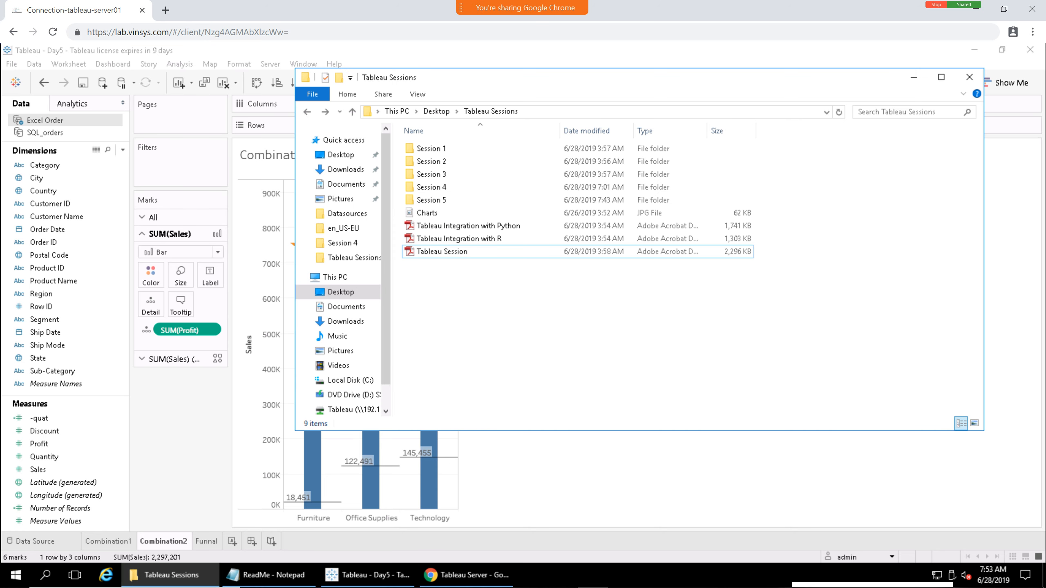
pyautogui.doubleClick(431, 187)
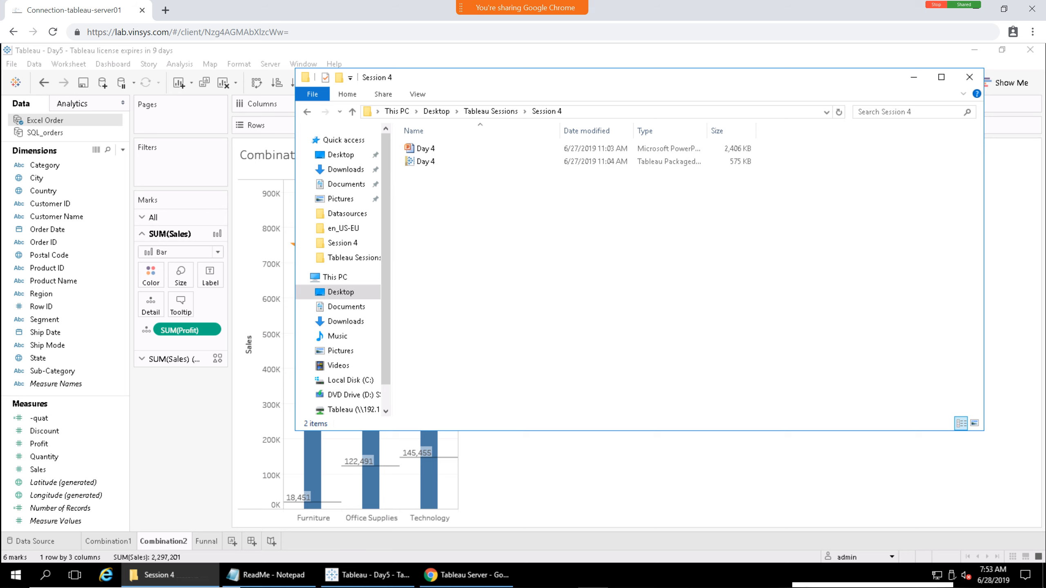
pyautogui.click(425, 161)
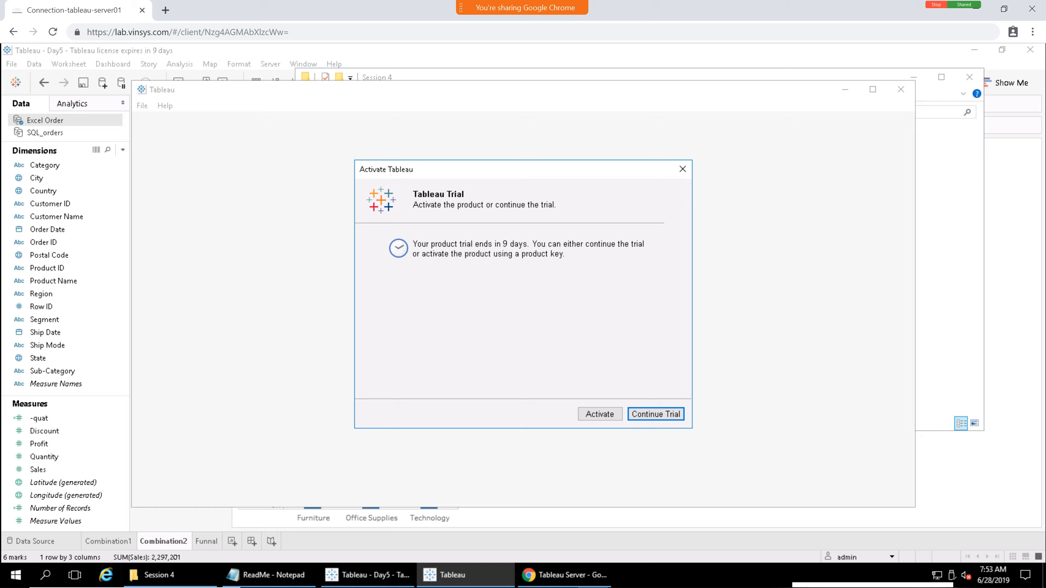
pyautogui.press('Return')
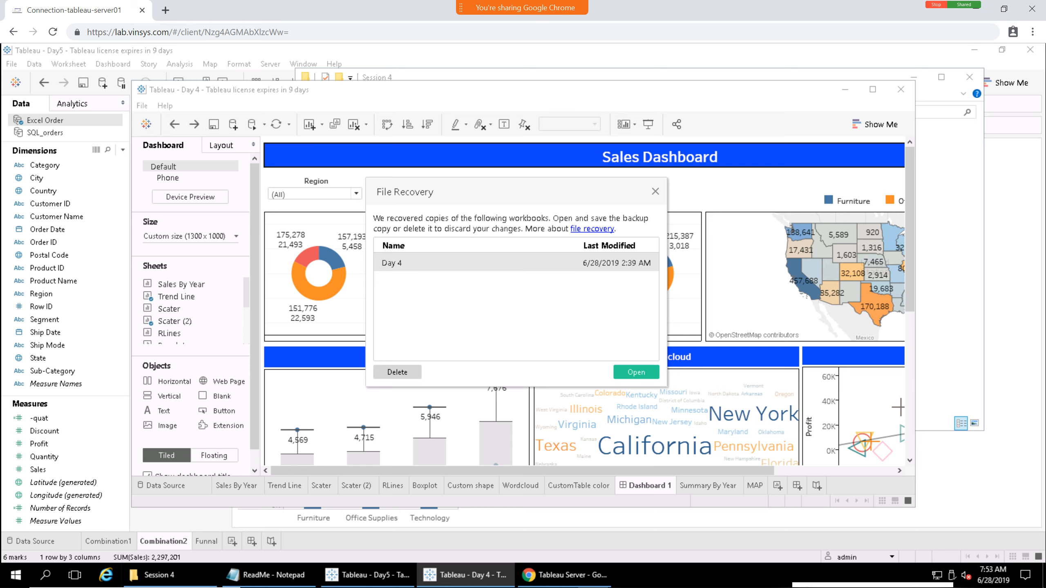
pyautogui.press('Escape')
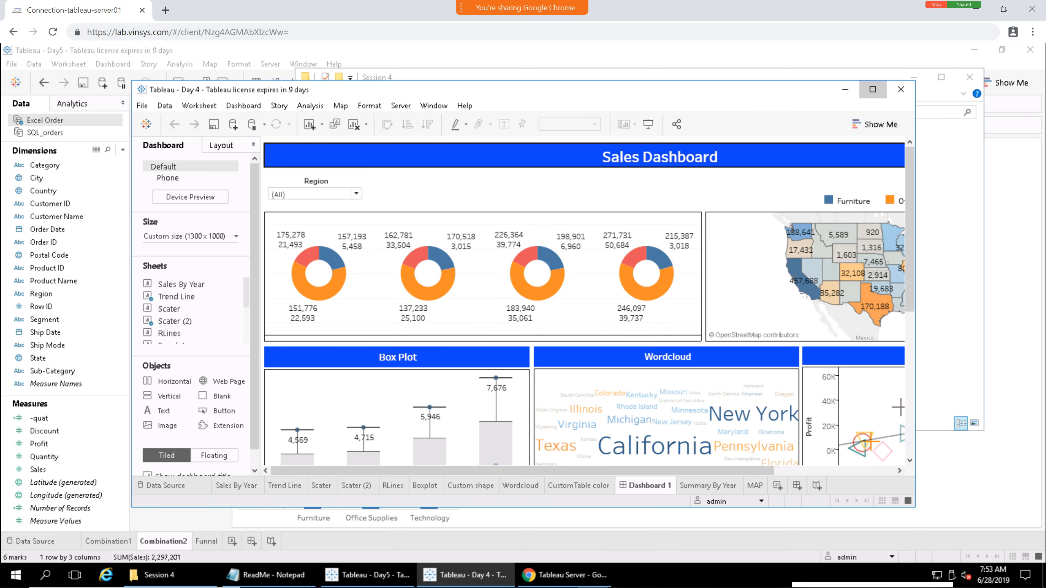
pyautogui.click(873, 89)
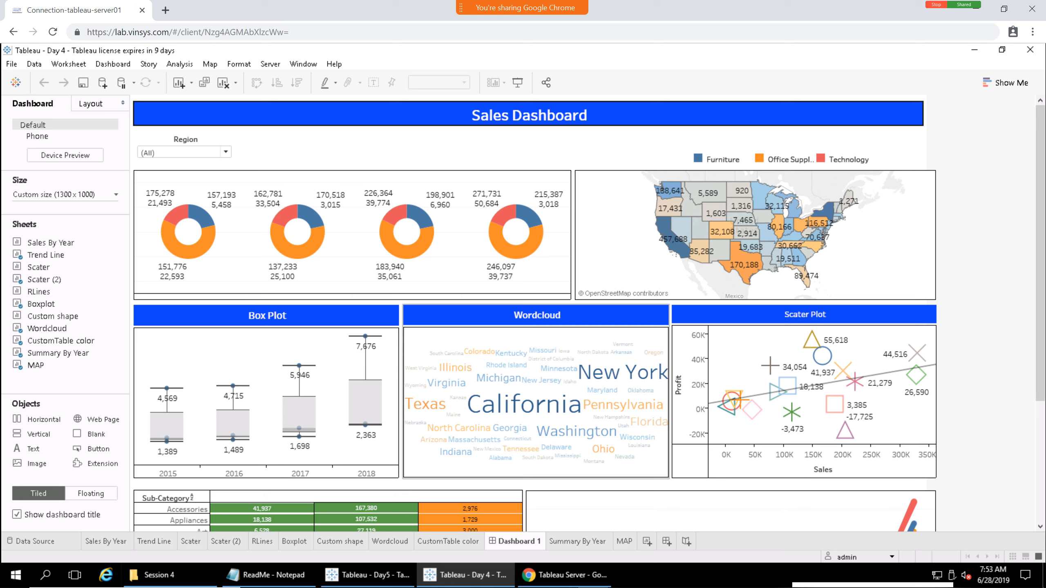
pyautogui.scroll(-1, 589, 313)
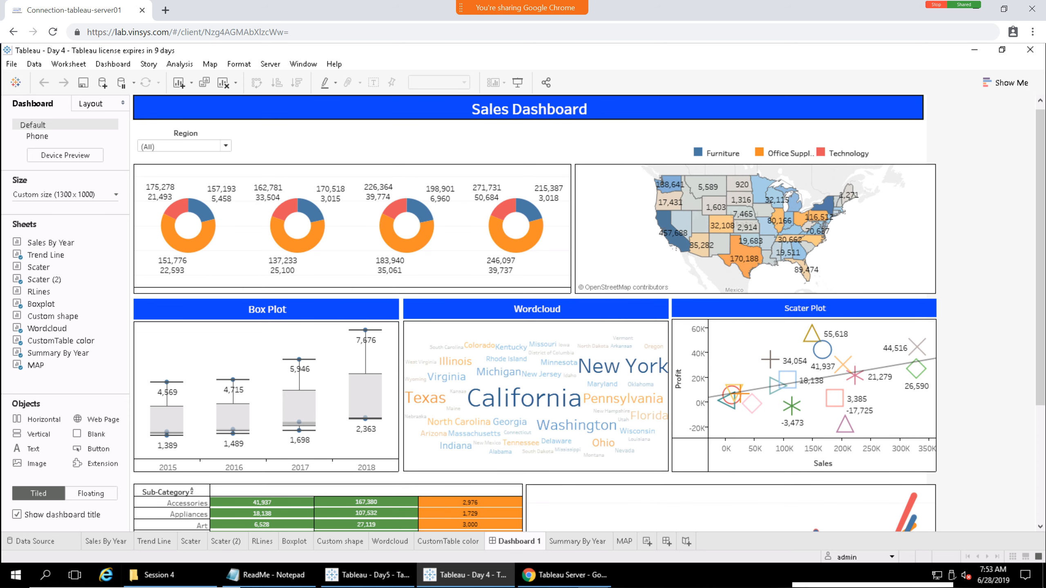
pyautogui.scroll(1, 589, 313)
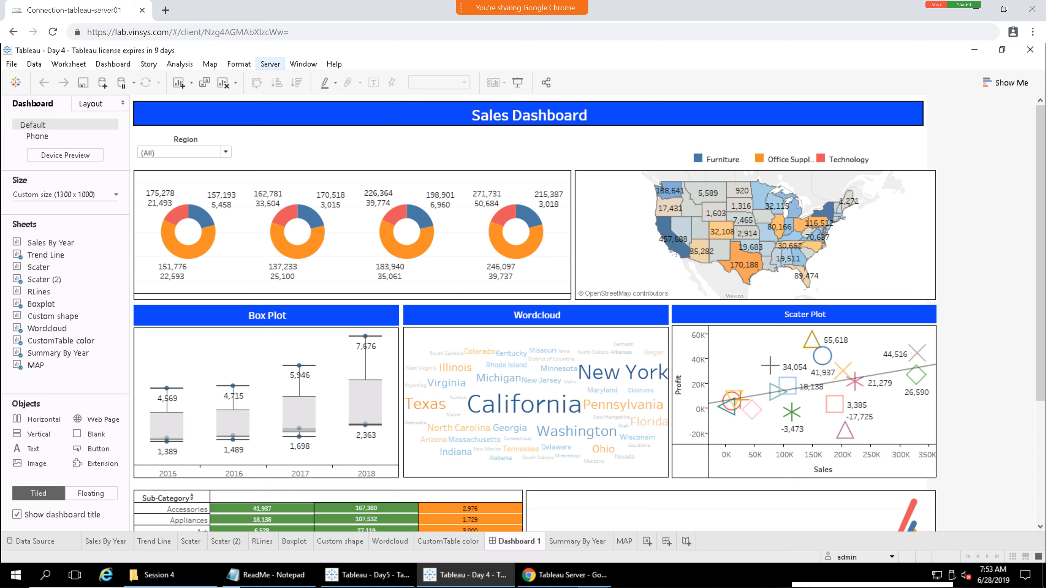
# Step: Start publishing the Day 4 workbook to Tableau Server, keeping the Default project
pyautogui.click(270, 64)
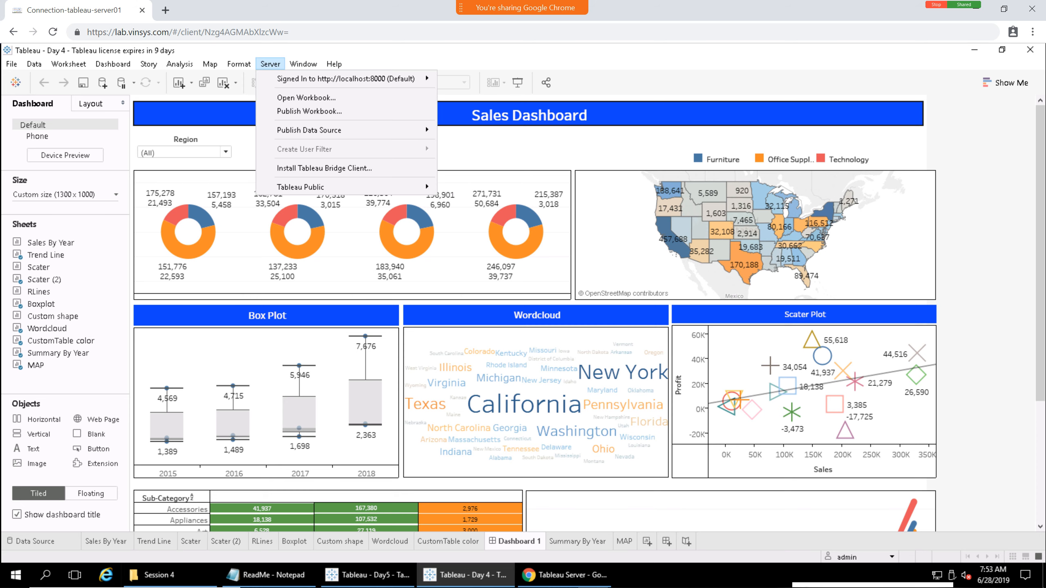
pyautogui.moveTo(346, 79)
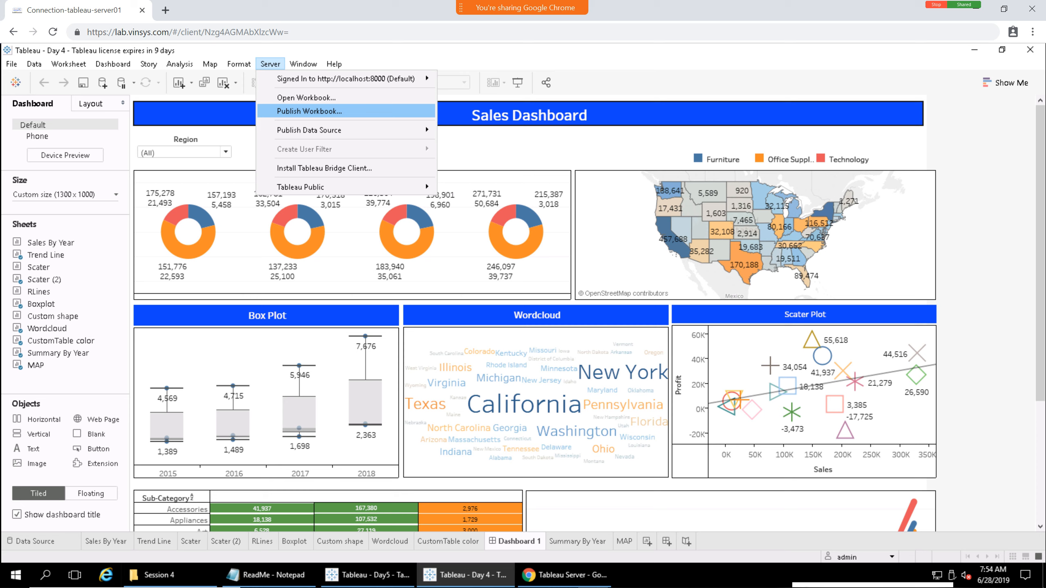
pyautogui.press('Return')
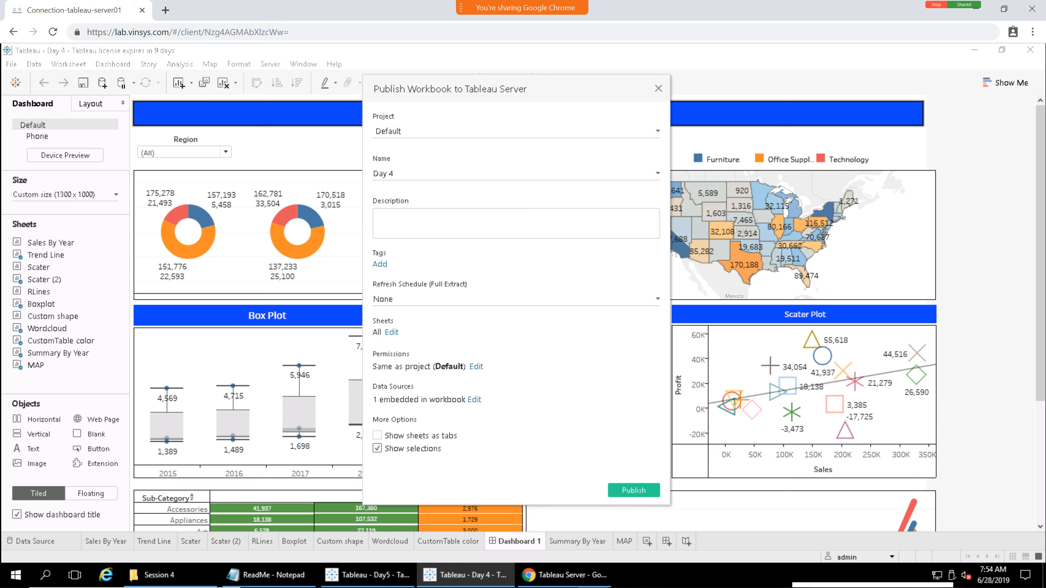
pyautogui.click(657, 131)
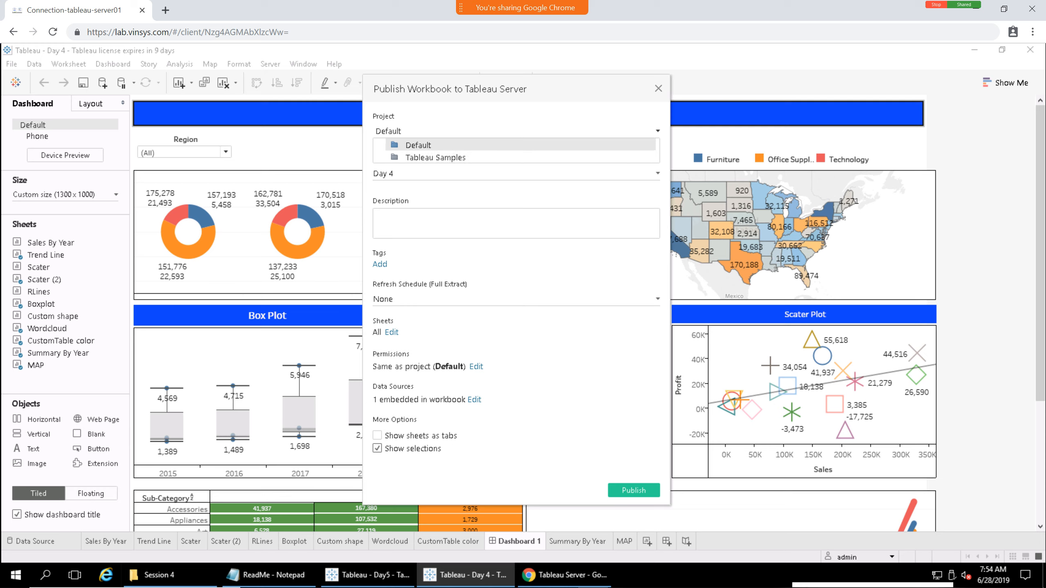
pyautogui.press('Return')
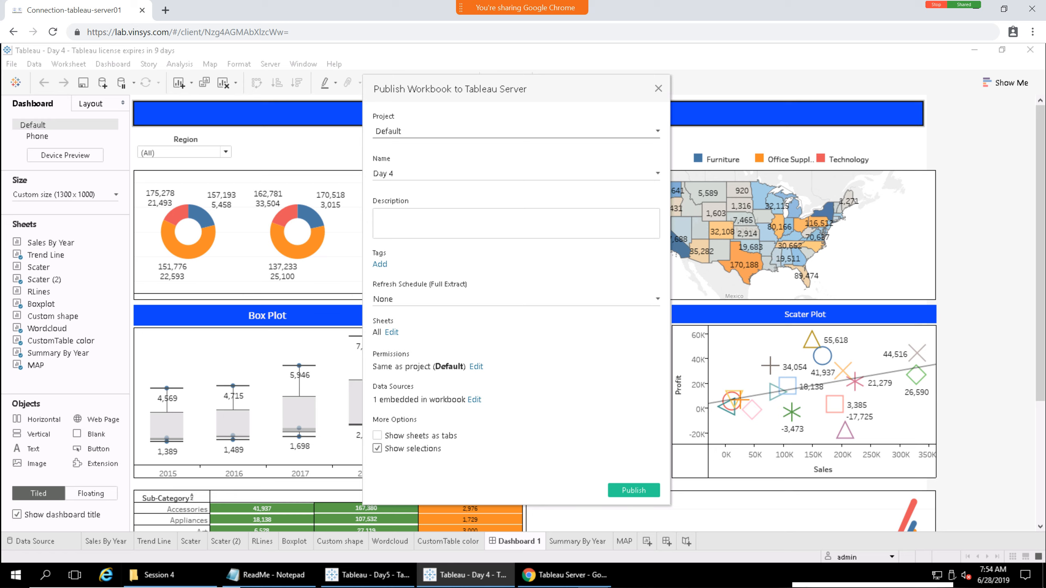
# Step: Rename the workbook to publish as Sample_Dashboard
pyautogui.click(394, 174)
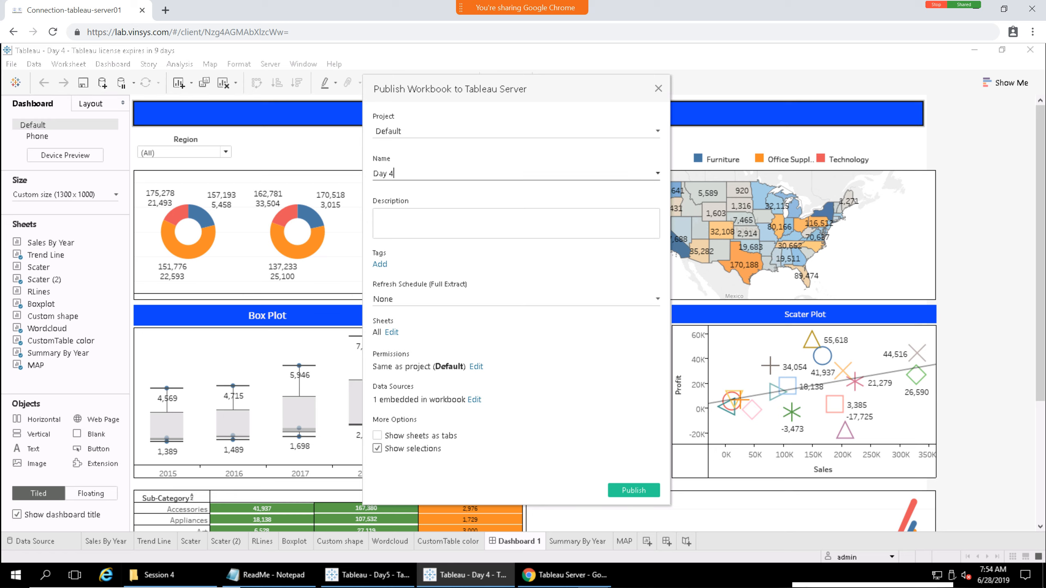
pyautogui.press('BackSpace')
pyautogui.press('BackSpace')
pyautogui.press('BackSpace')
pyautogui.press('BackSpace')
pyautogui.press('BackSpace')
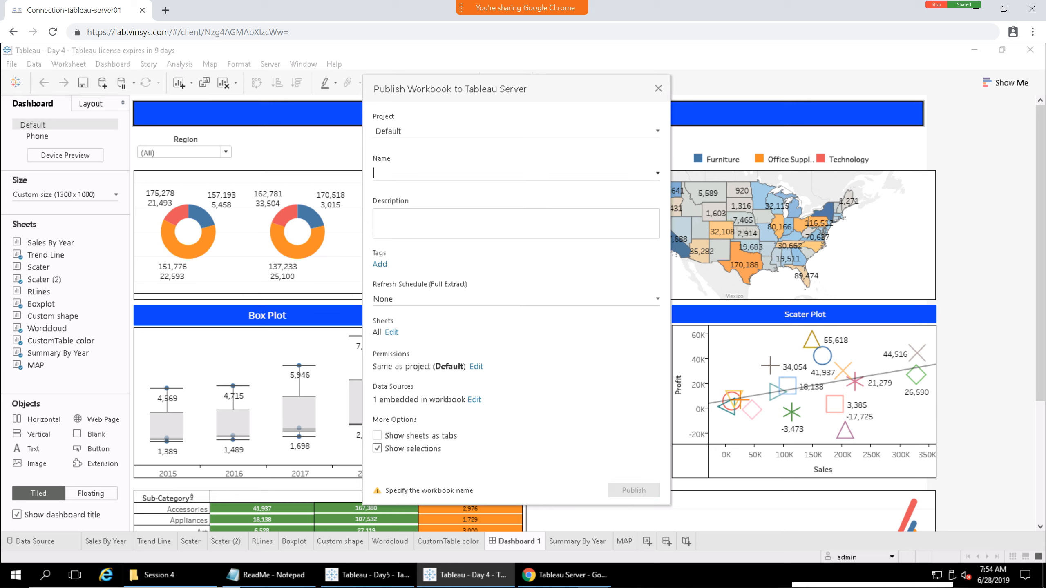
pyautogui.write('Sample')
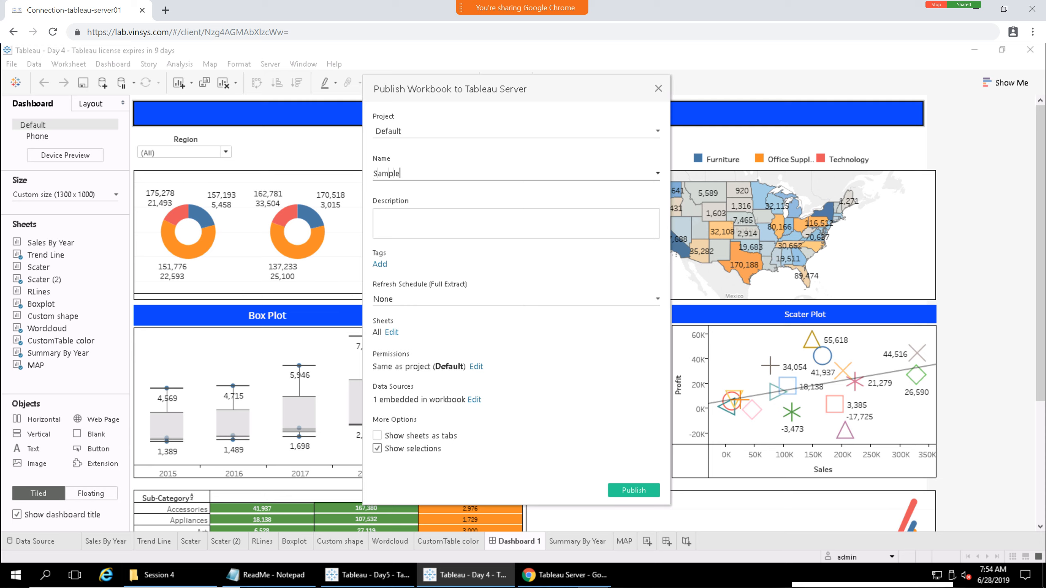
pyautogui.write('_Dashboard')
# Step: Enter NA as the description and set the refresh schedule to End of the month
pyautogui.click(376, 217)
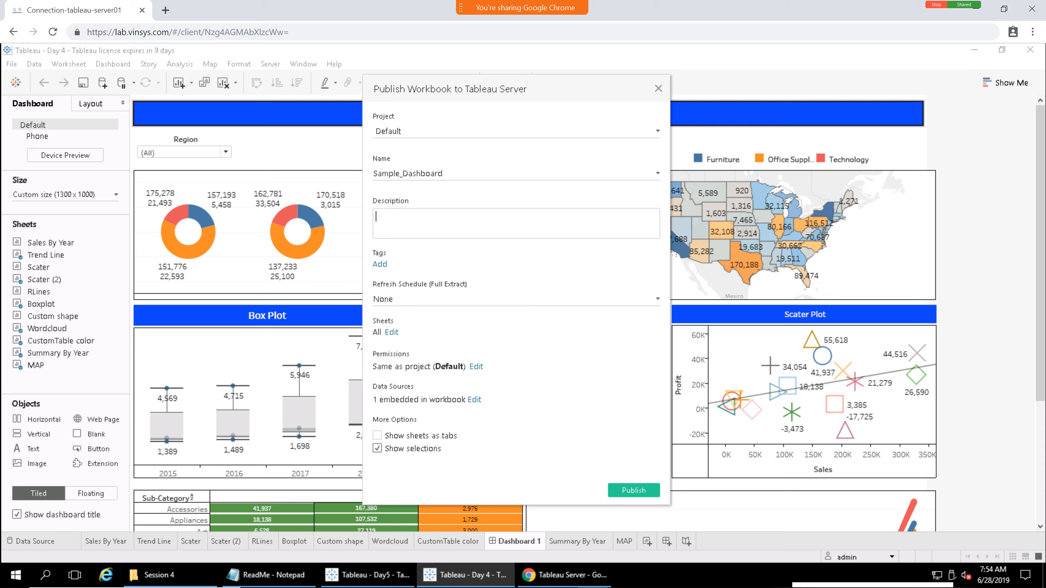
pyautogui.write('Na')
pyautogui.press('BackSpace')
pyautogui.write('A')
pyautogui.click(515, 298)
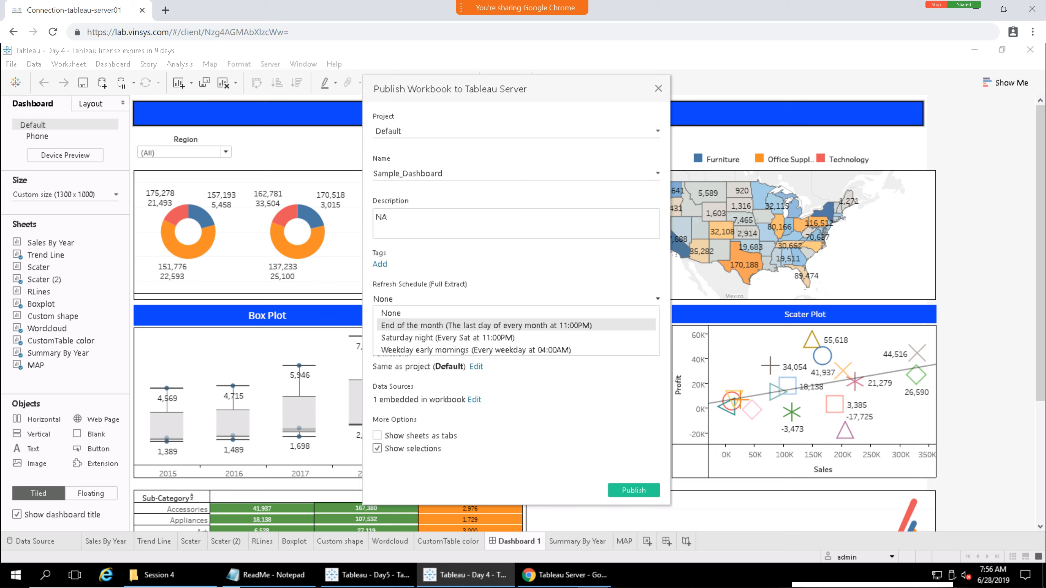
pyautogui.click(486, 325)
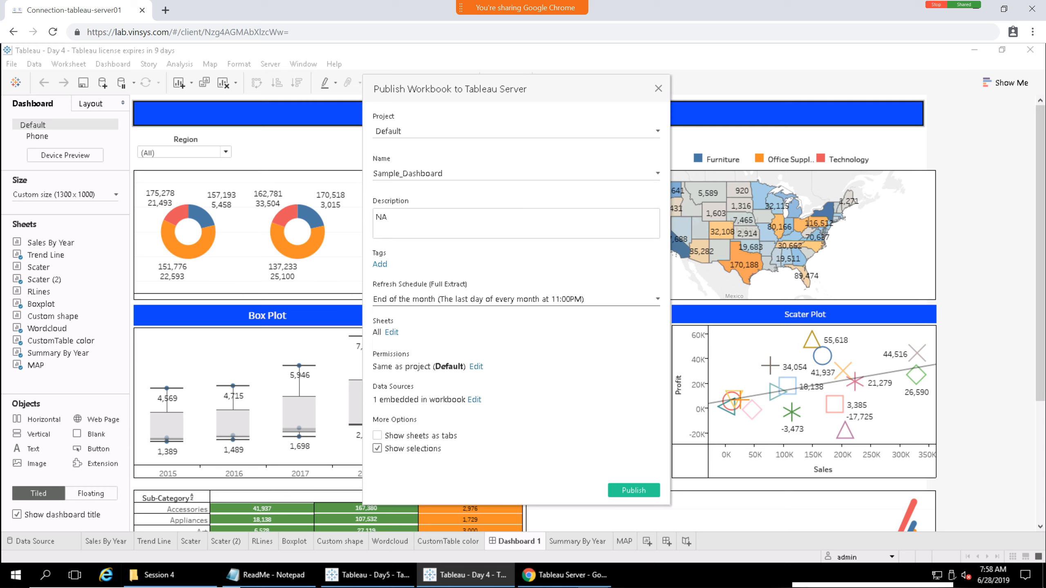
# Step: Limit the sheets to publish to Dashboard 1 only, clearing all other sheets
pyautogui.click(391, 333)
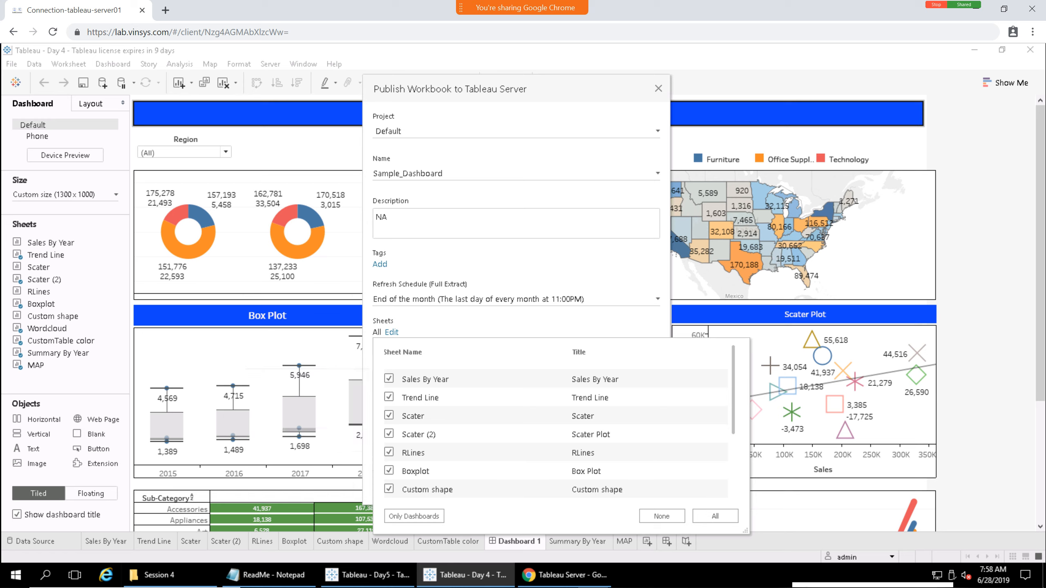
pyautogui.scroll(-3, 552, 432)
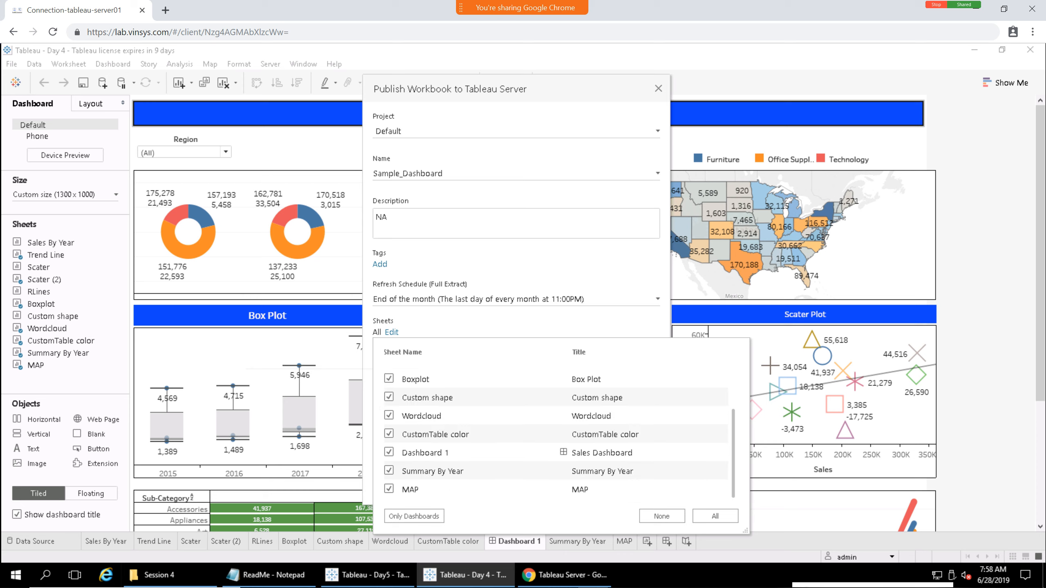
pyautogui.scroll(3, 552, 433)
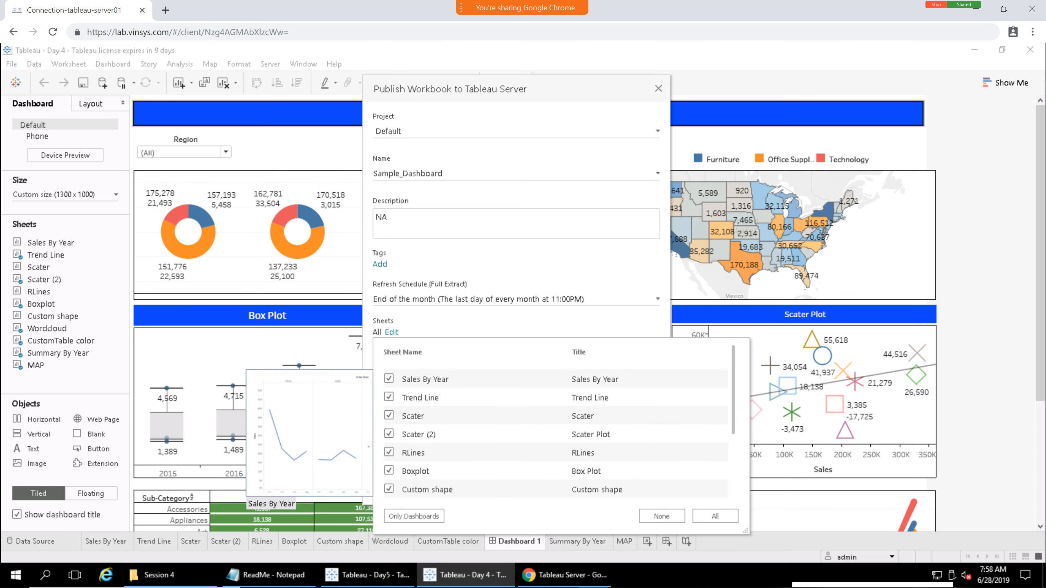
pyautogui.scroll(-3, 552, 433)
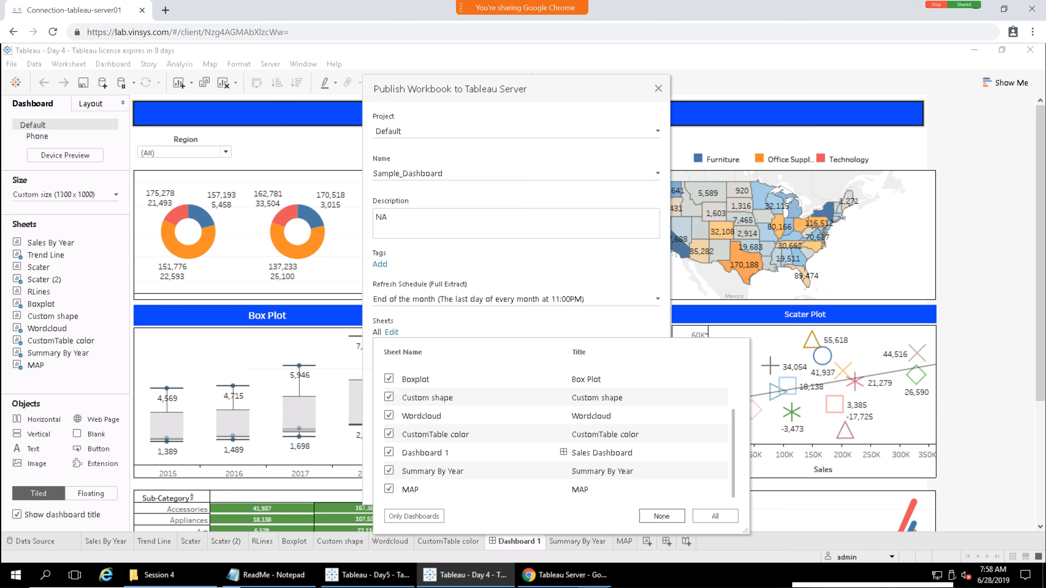
pyautogui.click(662, 516)
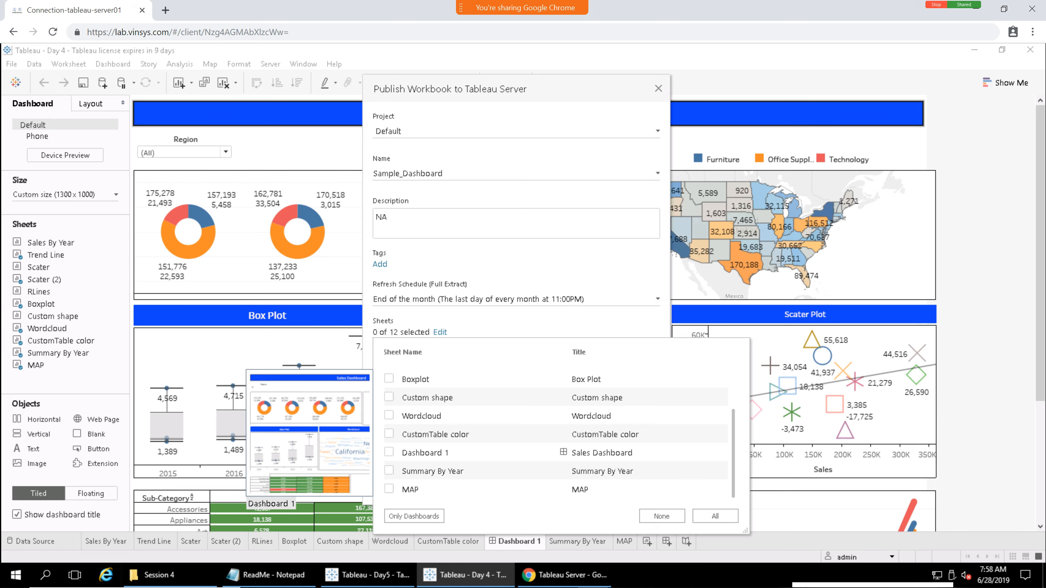
pyautogui.click(389, 452)
pyautogui.press('Escape')
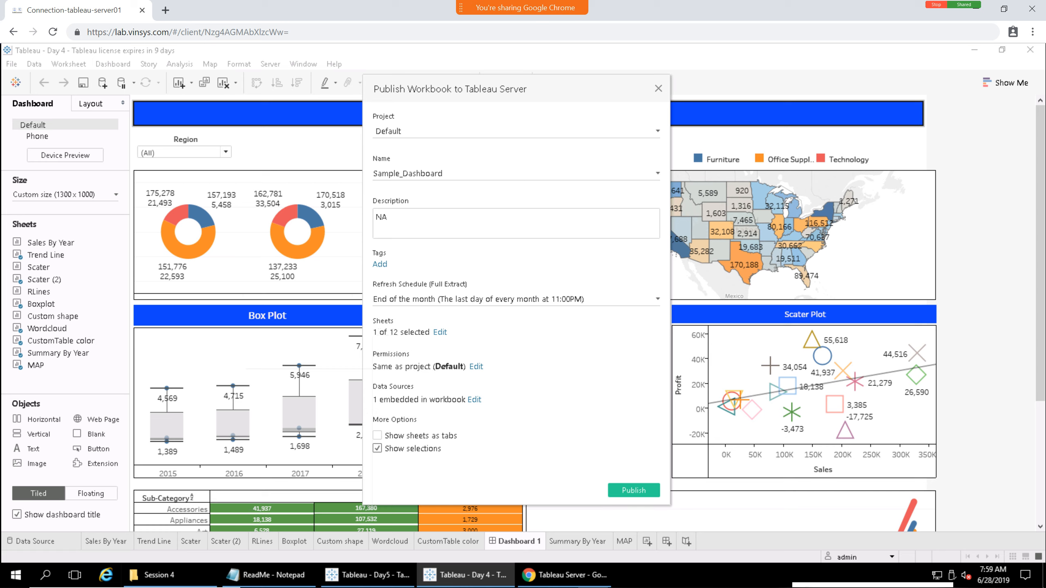
# Step: Review the workbook's current permissions for All Users and the Owner
pyautogui.click(476, 366)
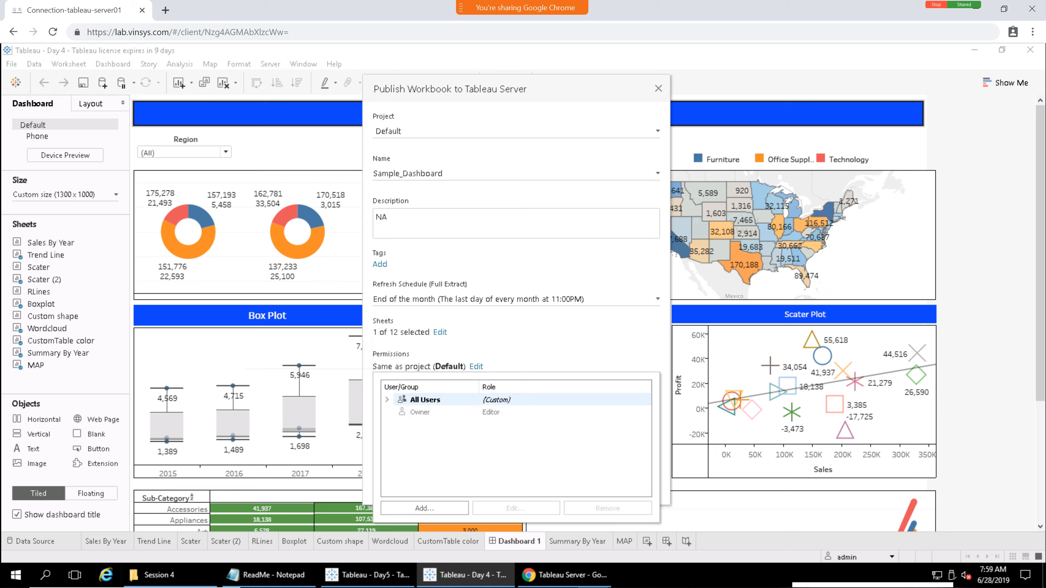
pyautogui.press('Escape')
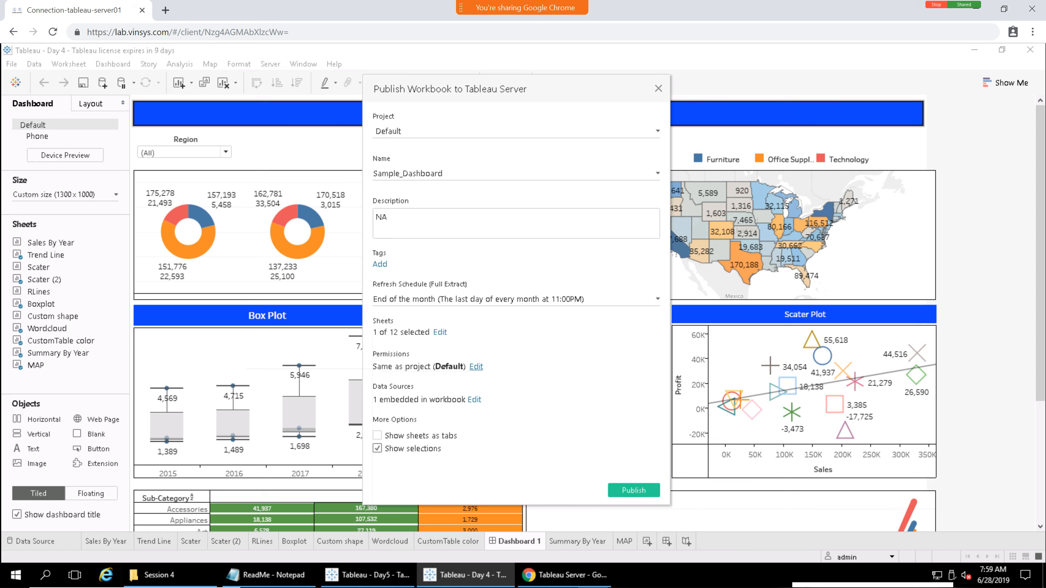
pyautogui.click(476, 367)
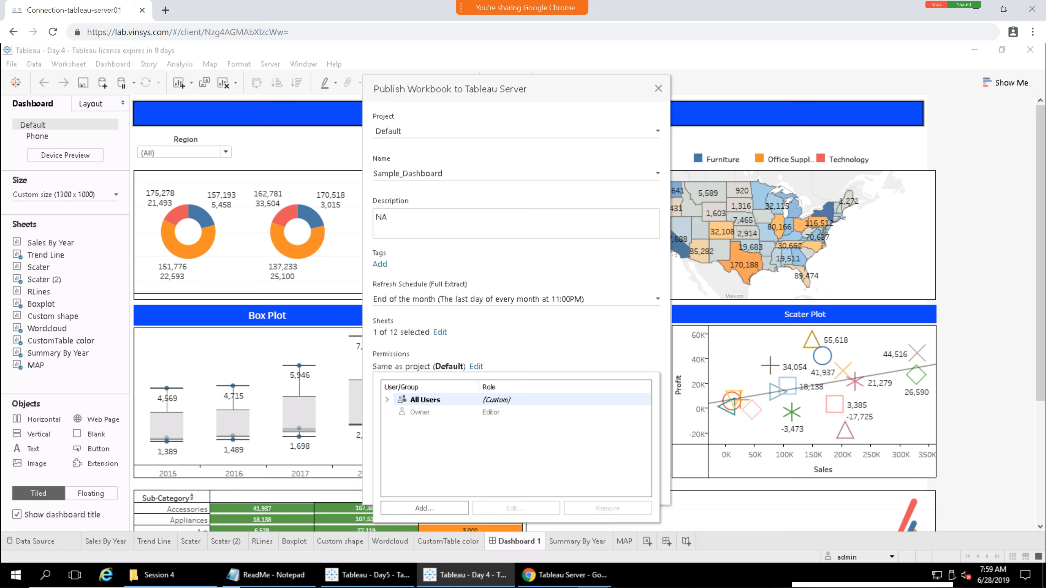
pyautogui.click(387, 400)
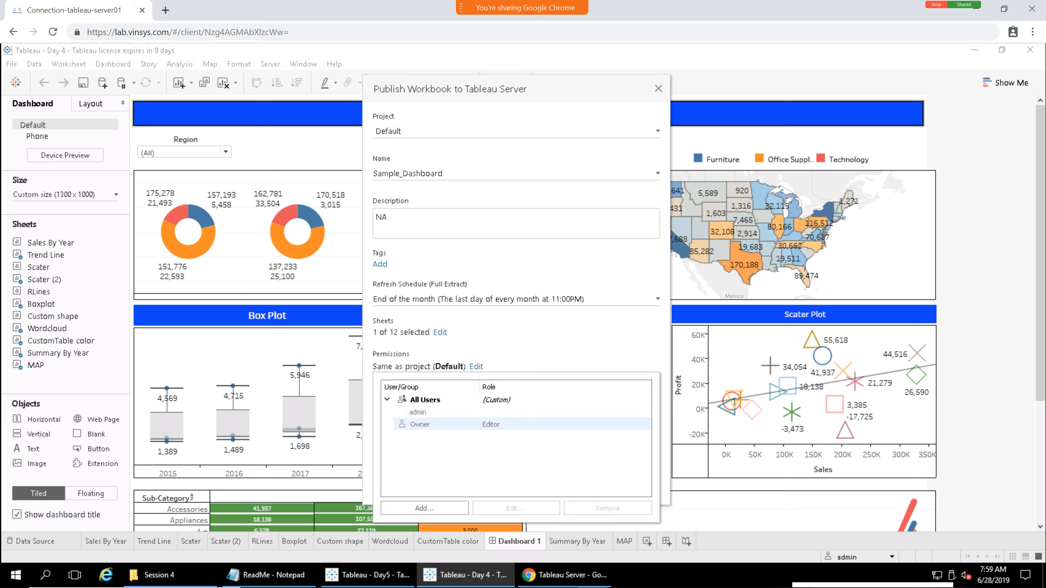
# Step: Open the Add/Edit Permissions dialog and review the available role options for All Users
pyautogui.click(424, 508)
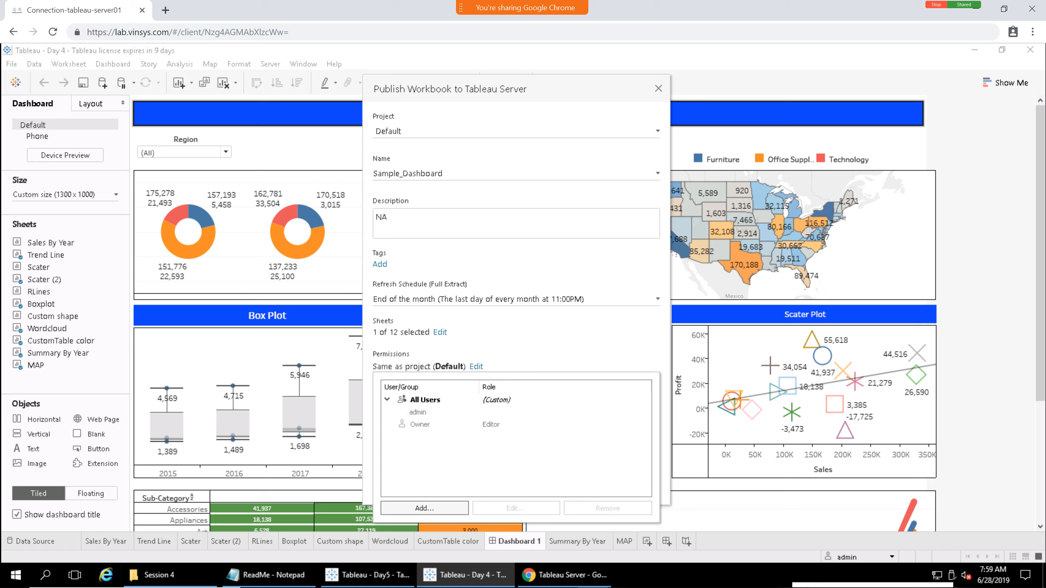
pyautogui.moveTo(454, 329); pyautogui.dragTo(368, 145)
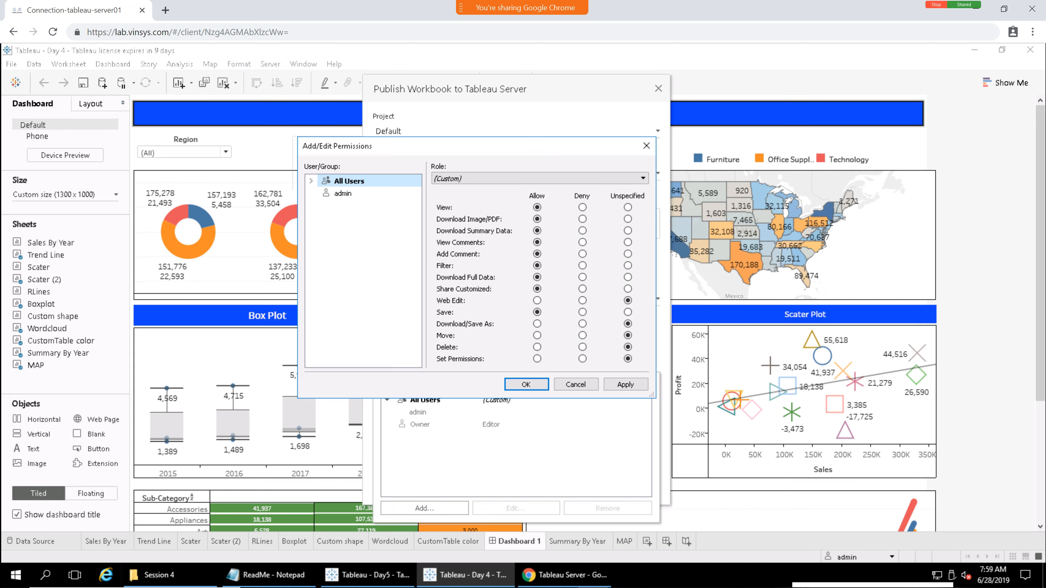
pyautogui.click(643, 178)
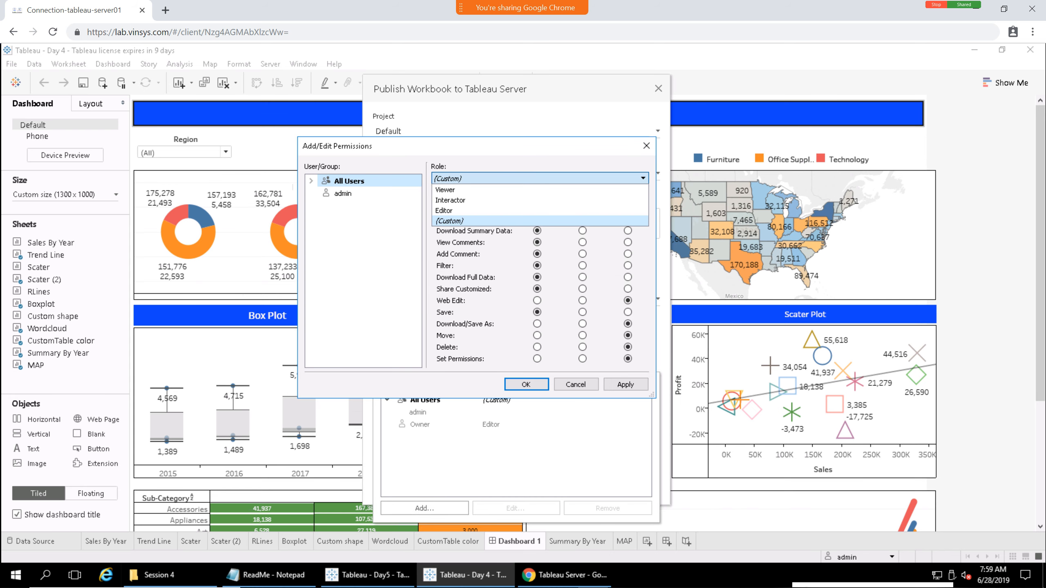
pyautogui.press('Escape')
pyautogui.click(642, 179)
pyautogui.press('Escape')
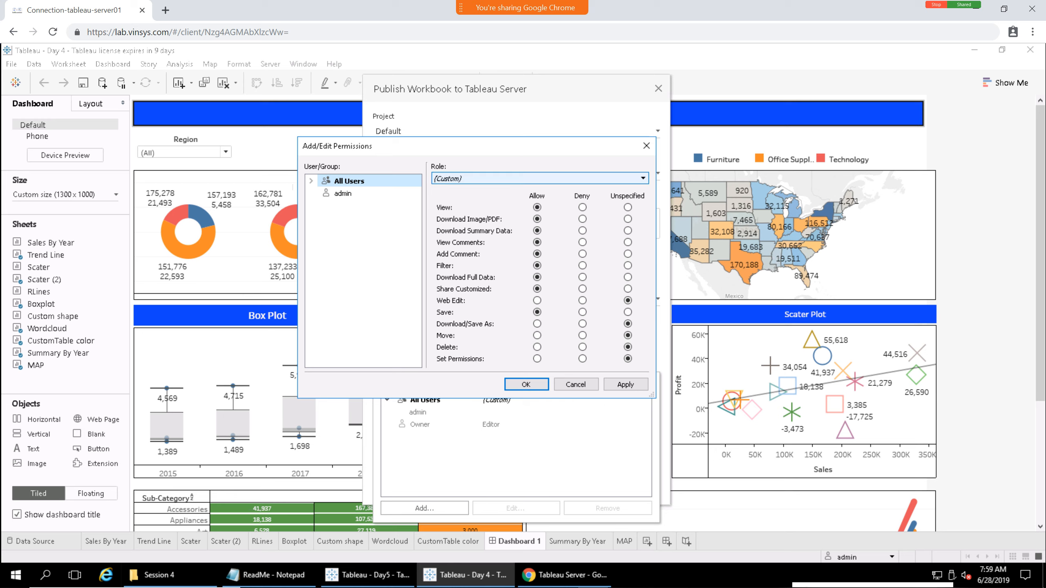
pyautogui.hotkey('alt', 'Down')
pyautogui.press('Up')
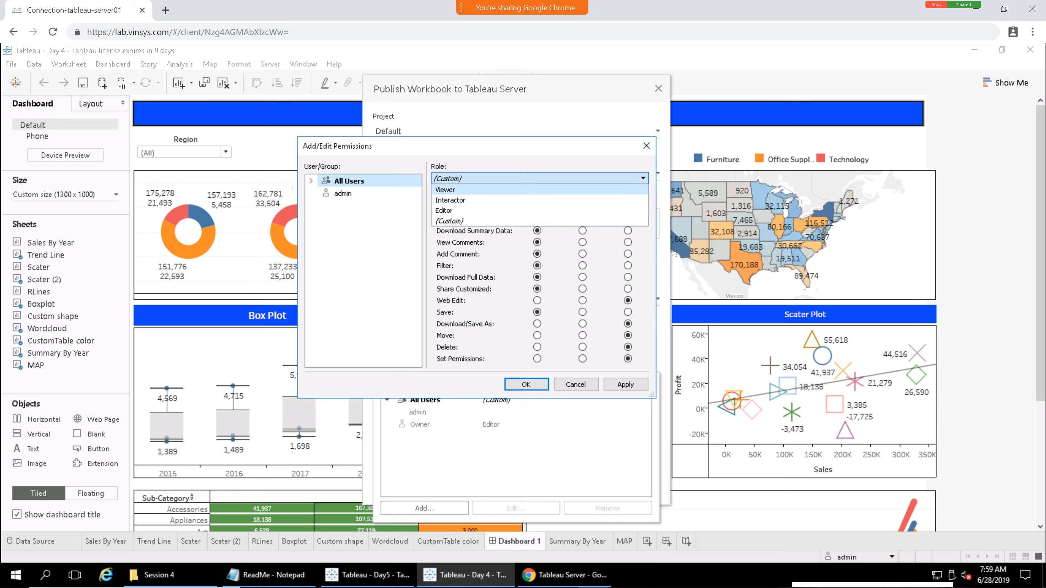
pyautogui.press('Down')
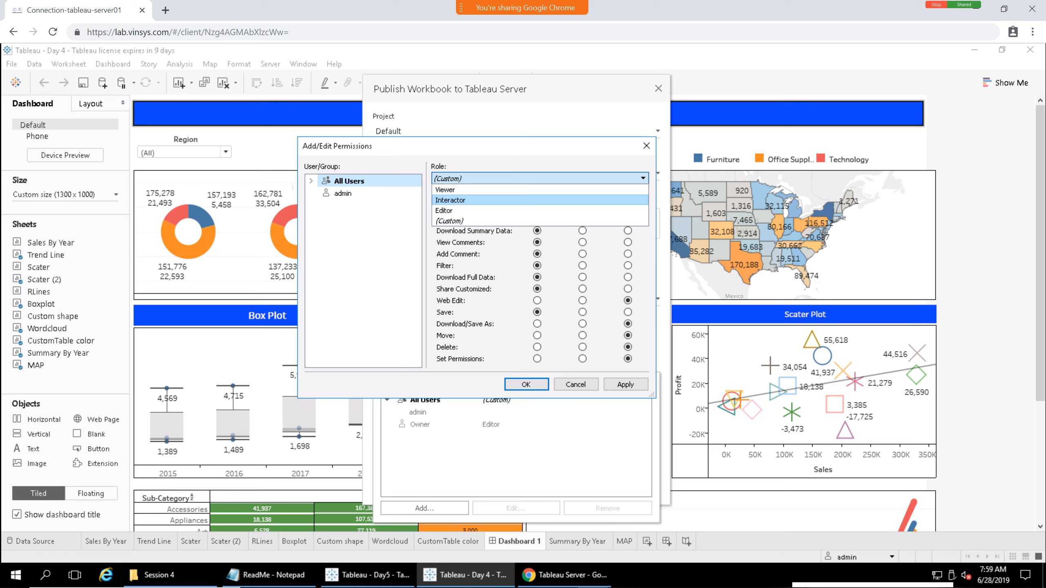
pyautogui.press('Down')
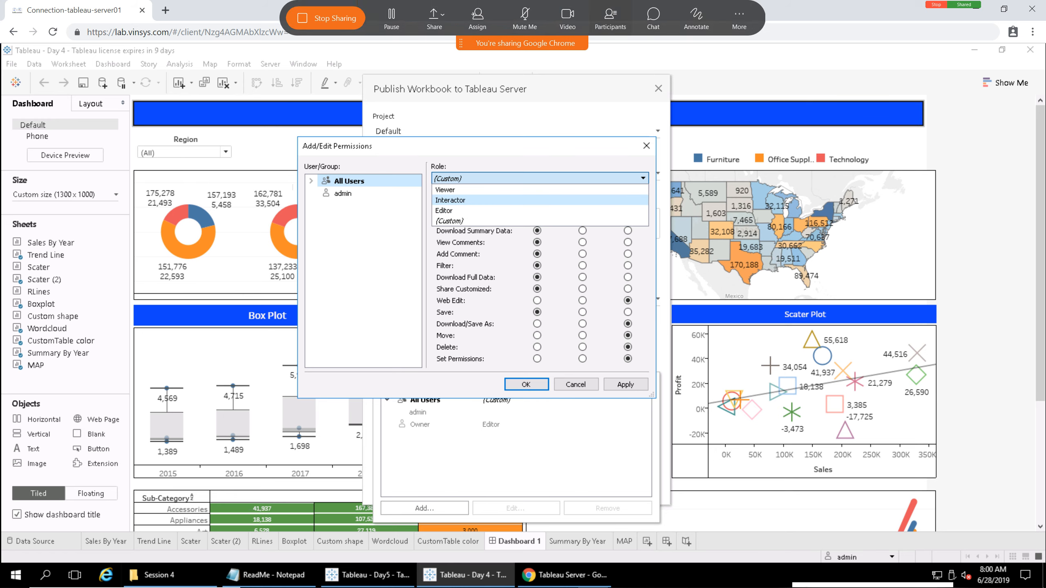
pyautogui.hotkey('alt', 'u')
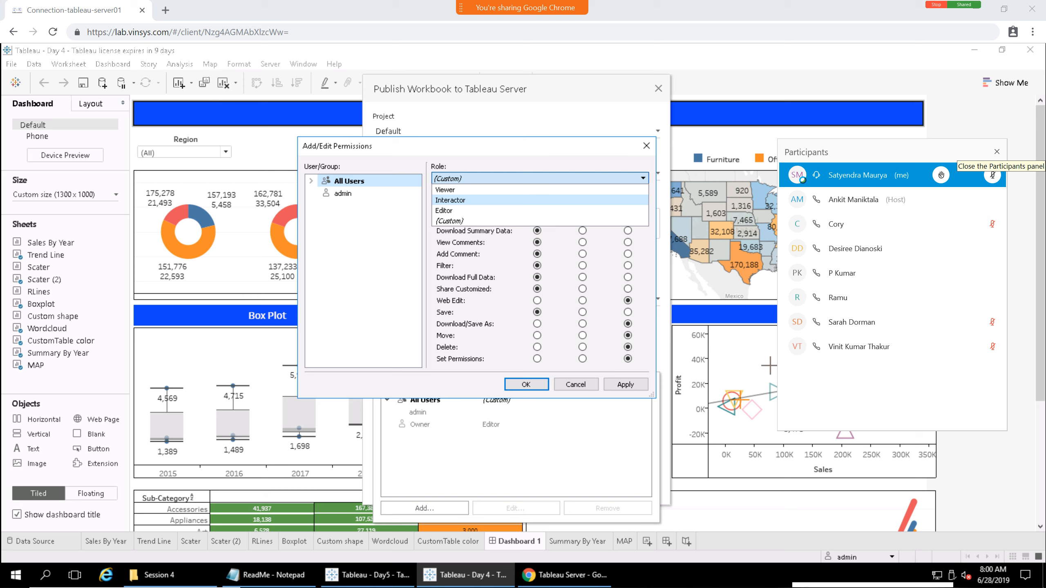
pyautogui.click(997, 151)
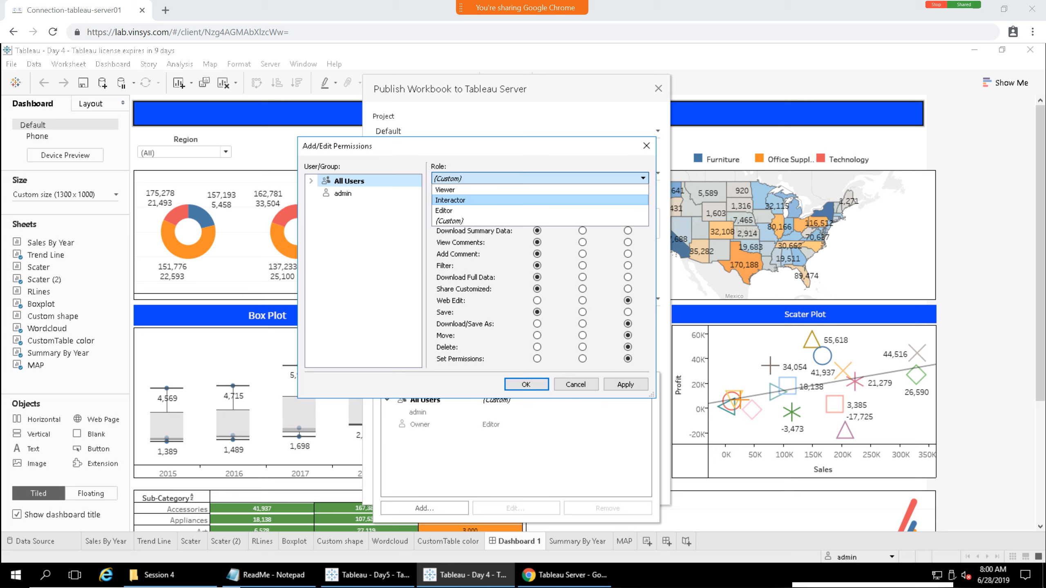
pyautogui.click(503, 162)
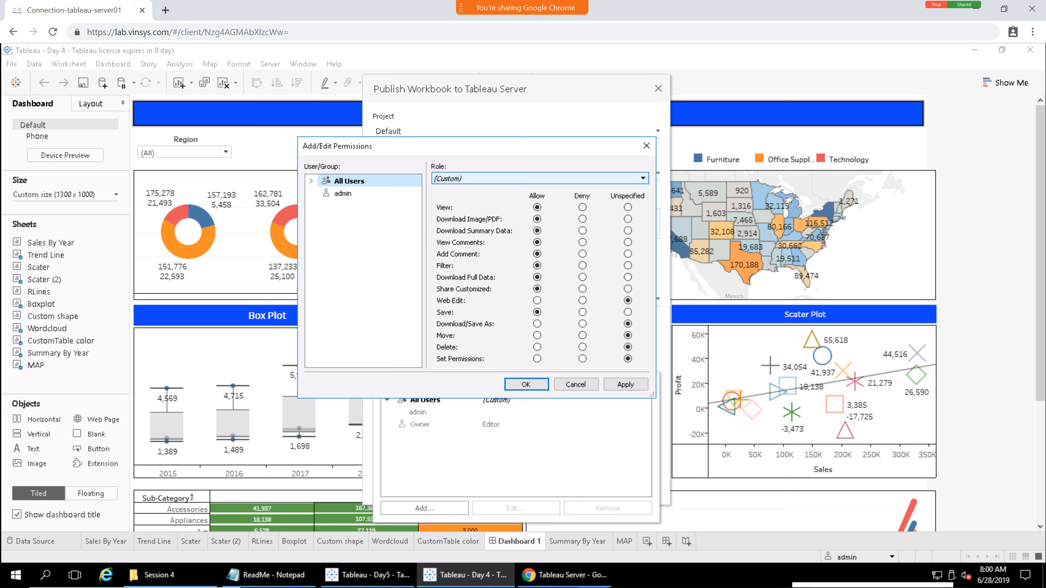
# Step: Try the Viewer and then the Interactor role for All Users, comparing their permission settings
pyautogui.click(528, 179)
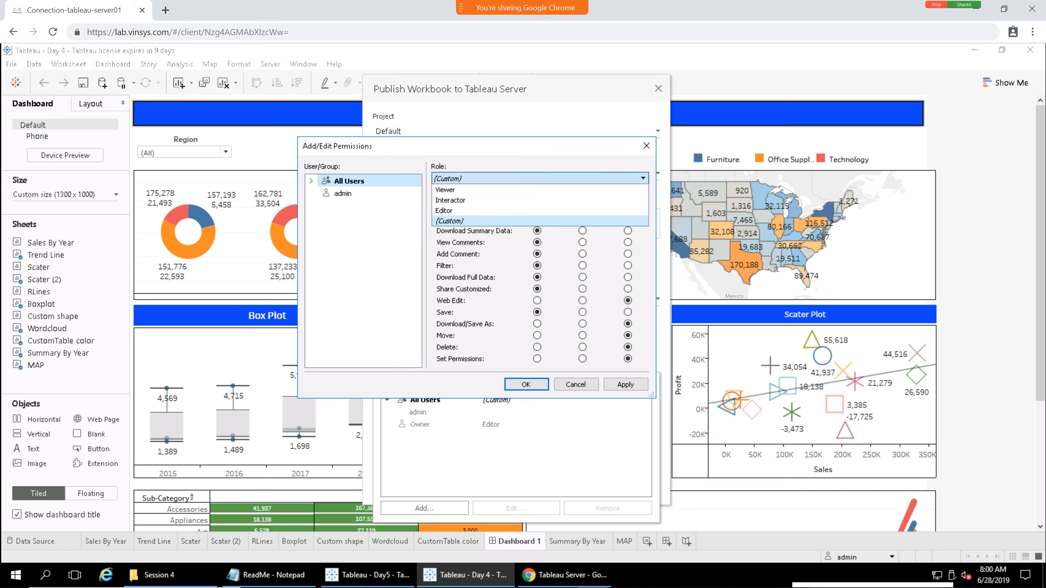
pyautogui.click(528, 190)
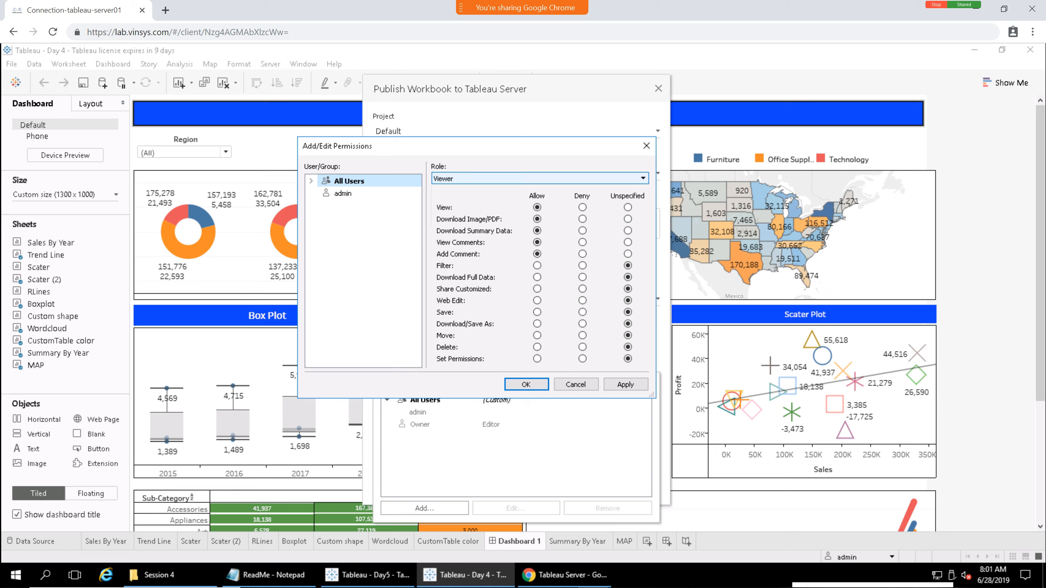
pyautogui.click(642, 178)
pyautogui.click(451, 200)
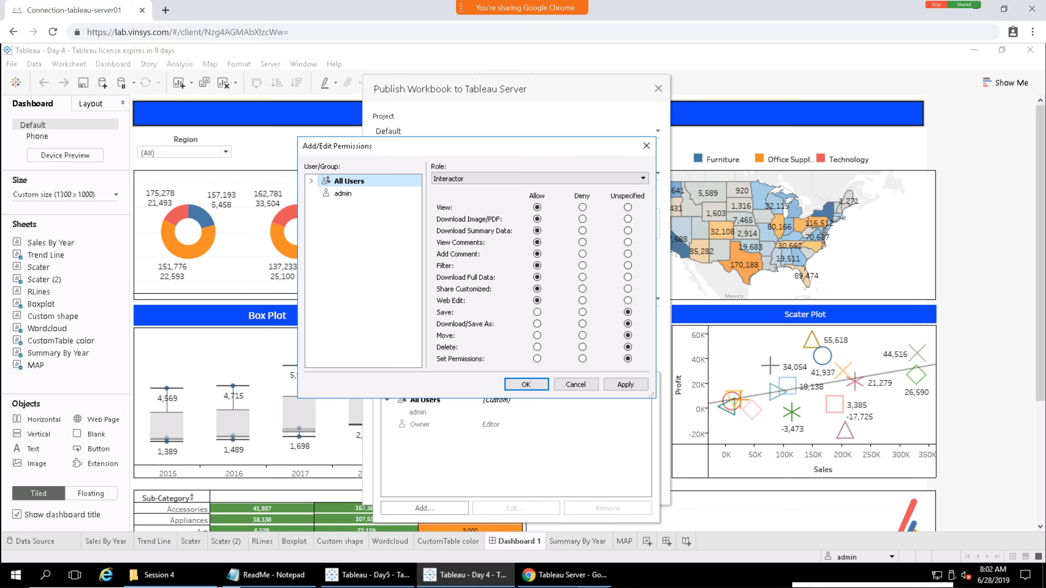
pyautogui.click(628, 289)
pyautogui.click(537, 289)
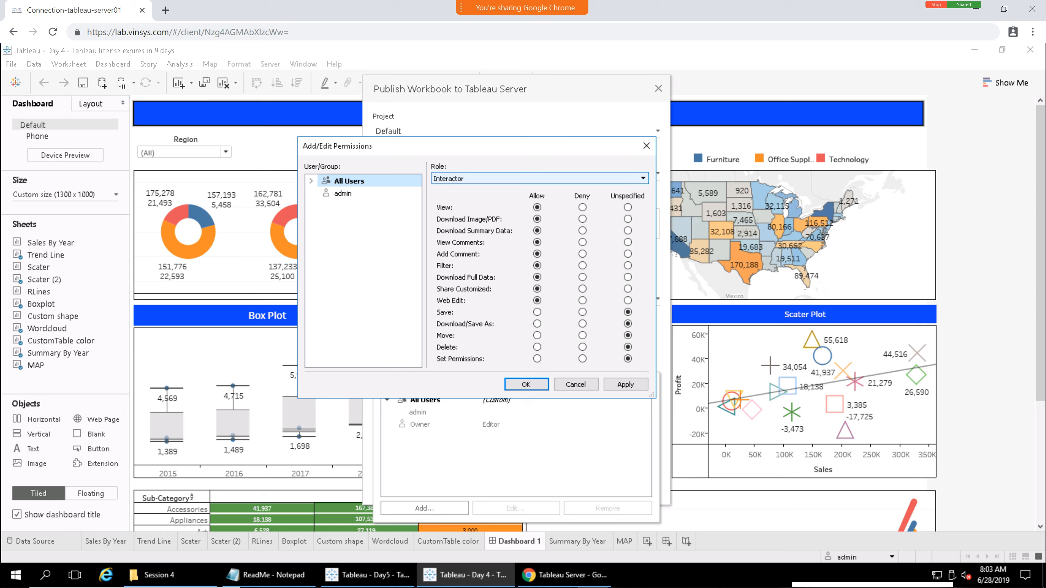
# Step: Assign the Editor role to All Users and apply the permissions
pyautogui.click(539, 178)
pyautogui.press('Down')
pyautogui.press('Return')
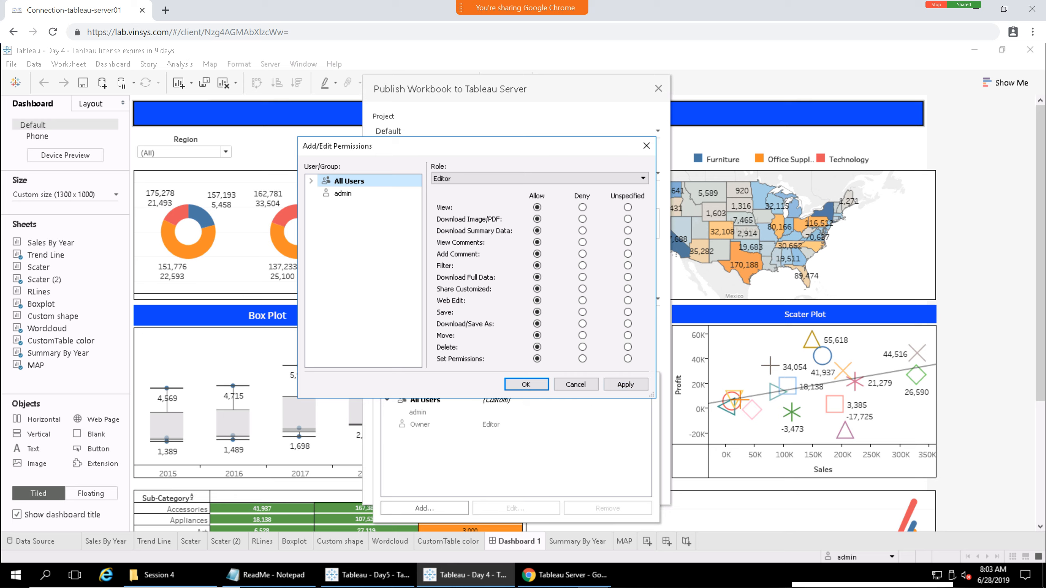
pyautogui.click(626, 384)
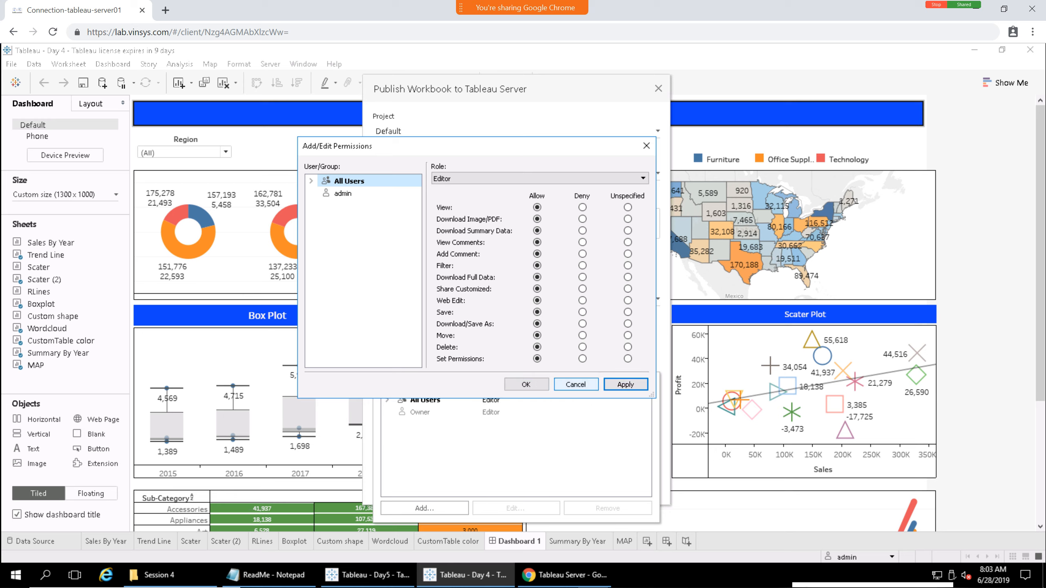
pyautogui.click(526, 384)
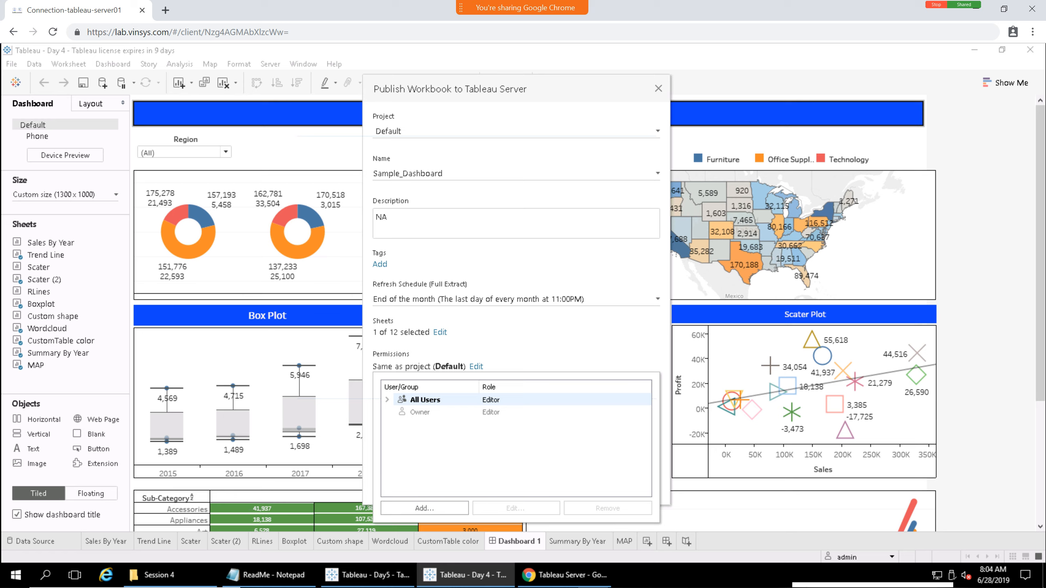
# Step: Switch the workbook to custom permissions and change All Users' role to Interactor
pyautogui.click(425, 400)
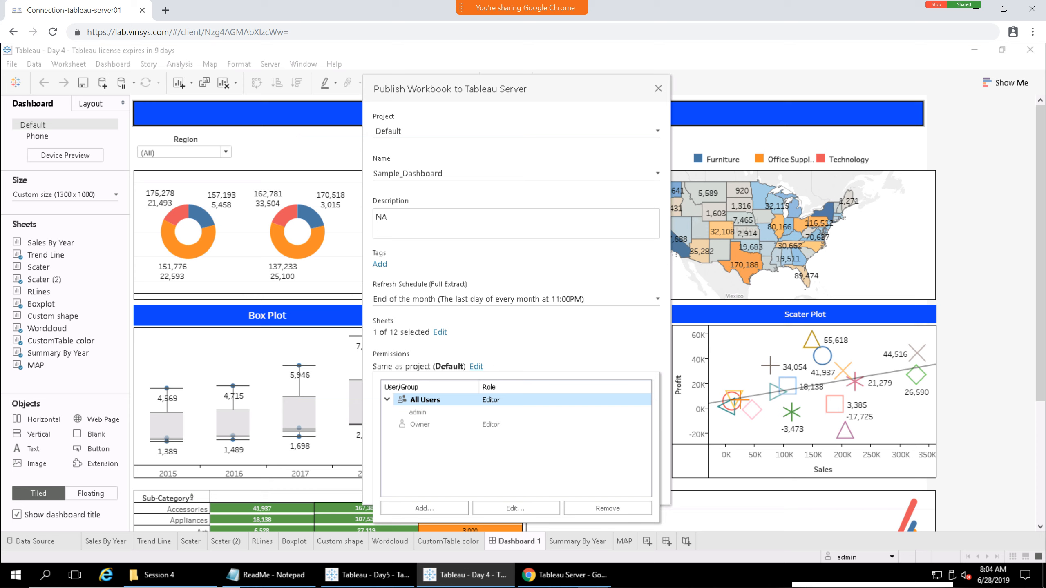
pyautogui.click(432, 367)
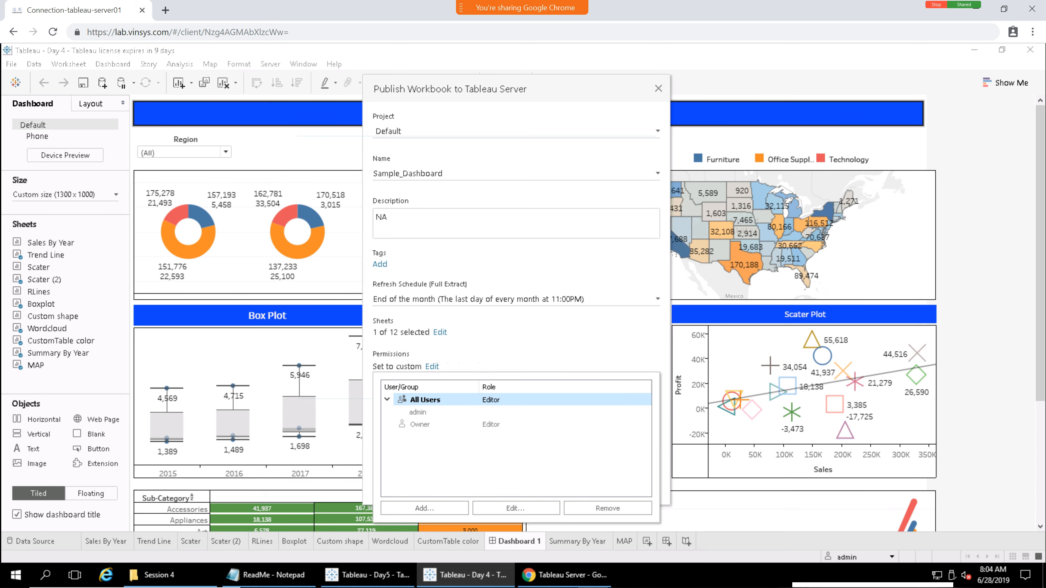
pyautogui.click(516, 508)
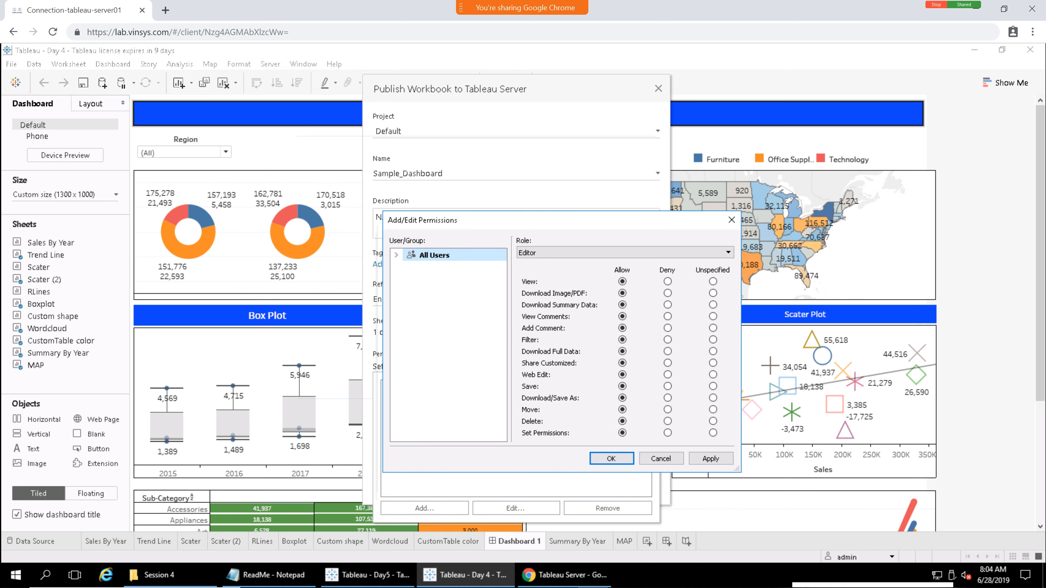
pyautogui.click(624, 252)
pyautogui.click(535, 275)
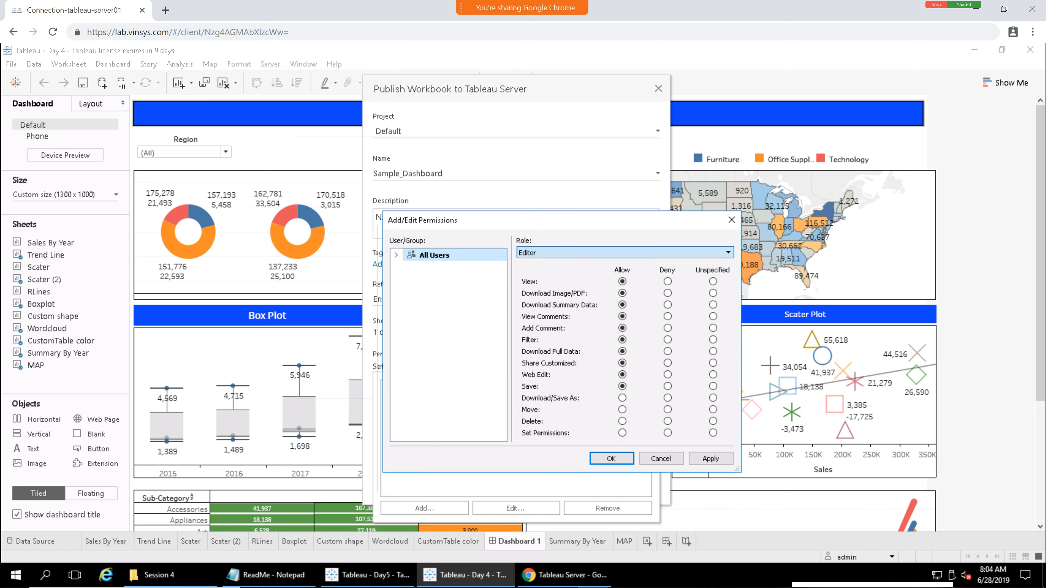
pyautogui.click(711, 458)
pyautogui.click(612, 459)
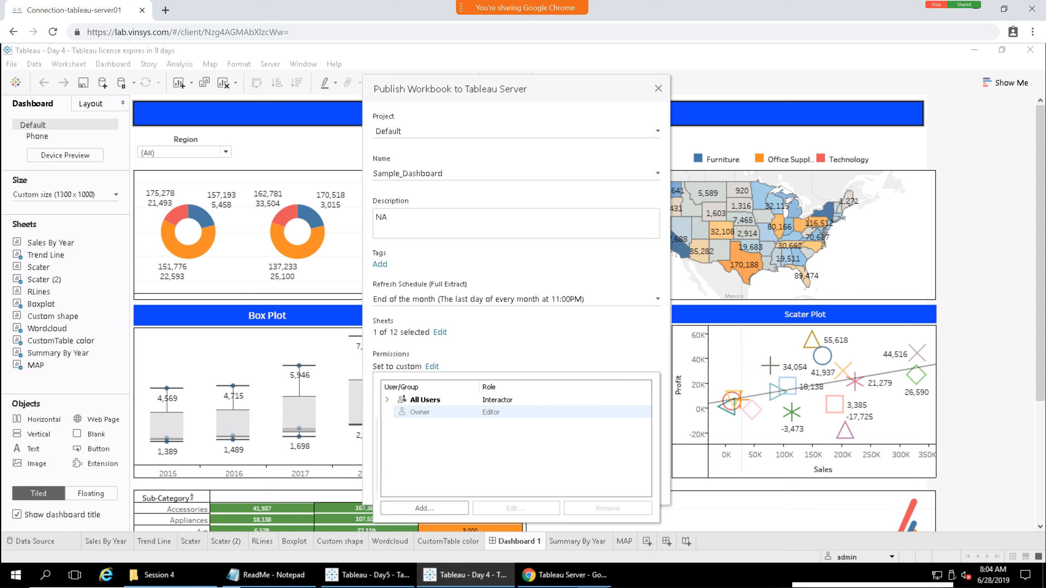
# Step: Try giving the admin user the Editor role, closing the permissions dialog without saving
pyautogui.click(424, 508)
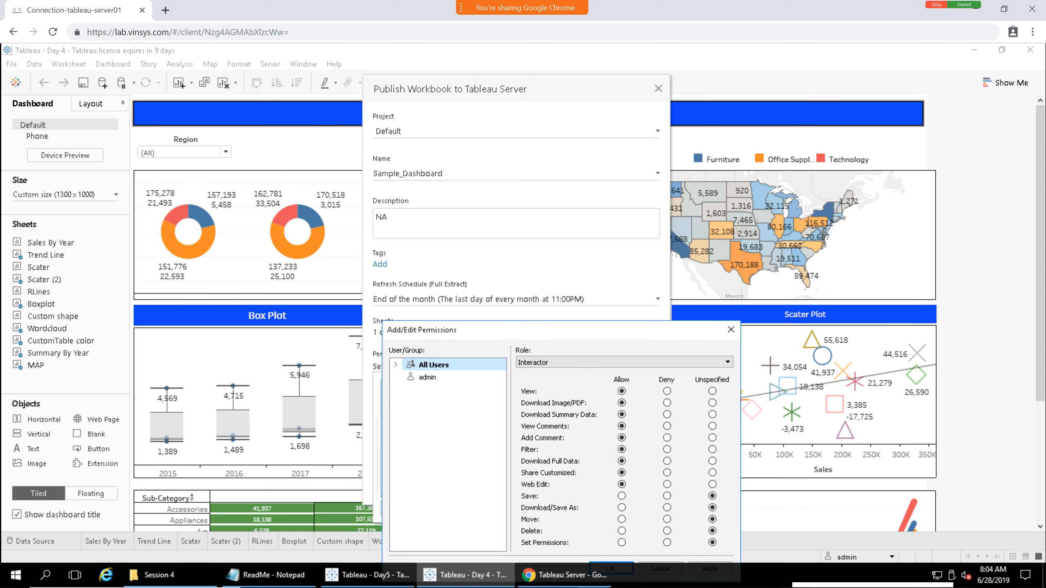
pyautogui.click(428, 377)
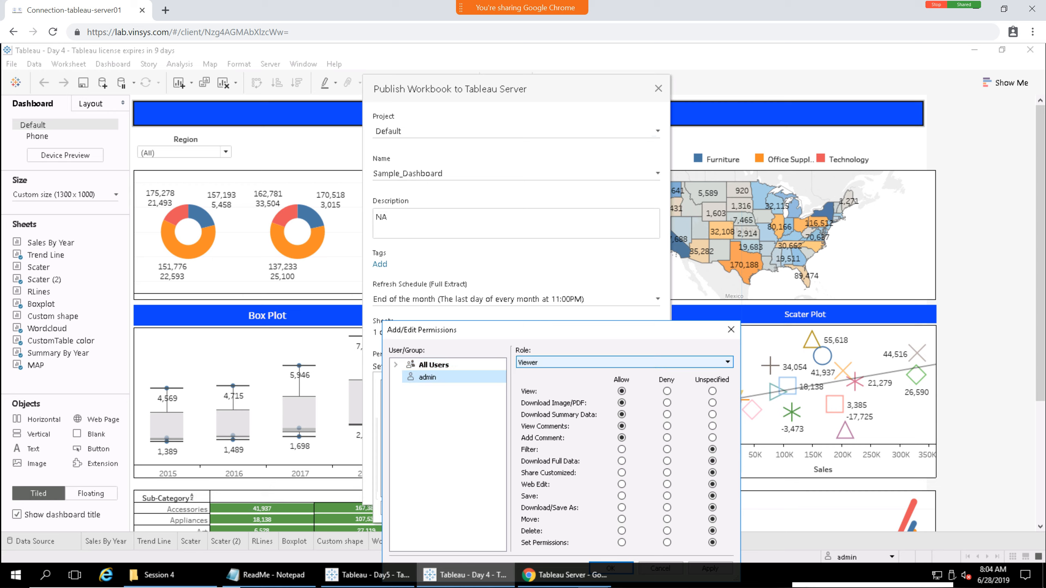
pyautogui.hotkey('alt', 'Down')
pyautogui.press('Down')
pyautogui.press('Down')
pyautogui.press('Return')
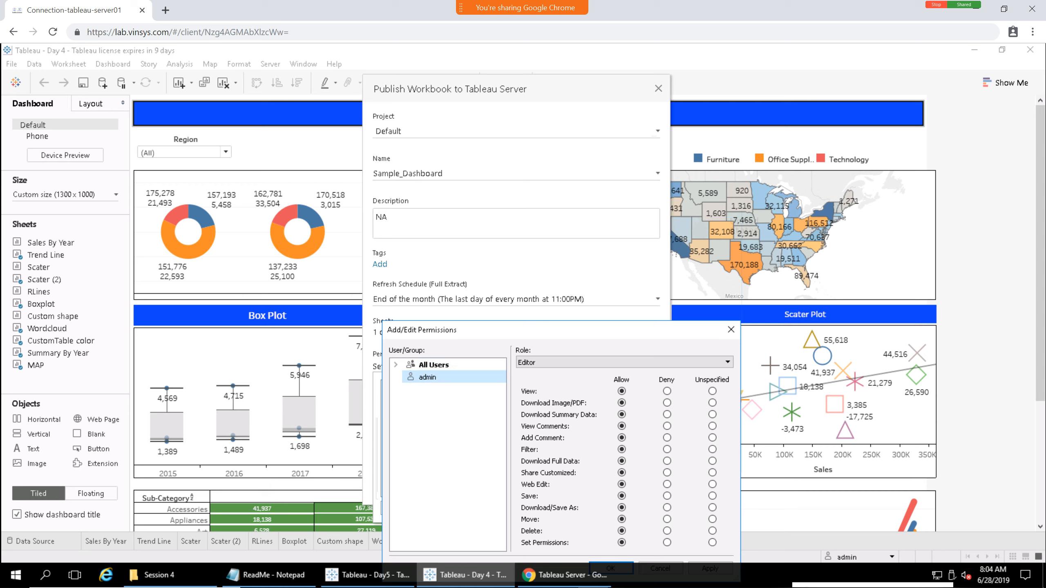
pyautogui.click(731, 330)
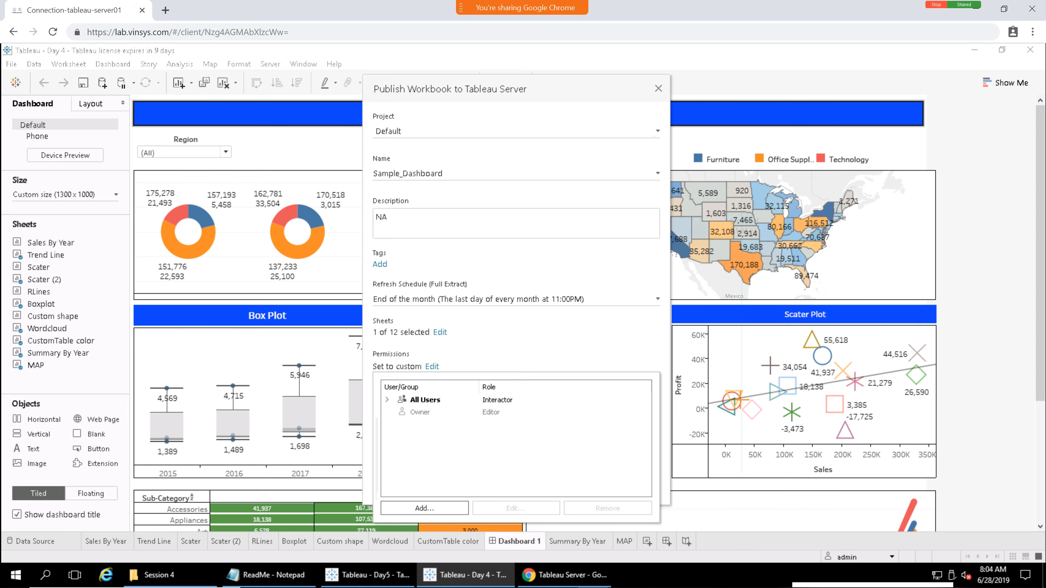
# Step: Add a custom permission rule for All Users allowing Download Image/PDF and Filter, denying Add Comment and Save
pyautogui.click(424, 508)
pyautogui.moveTo(494, 329); pyautogui.dragTo(465, 217)
pyautogui.click(595, 250)
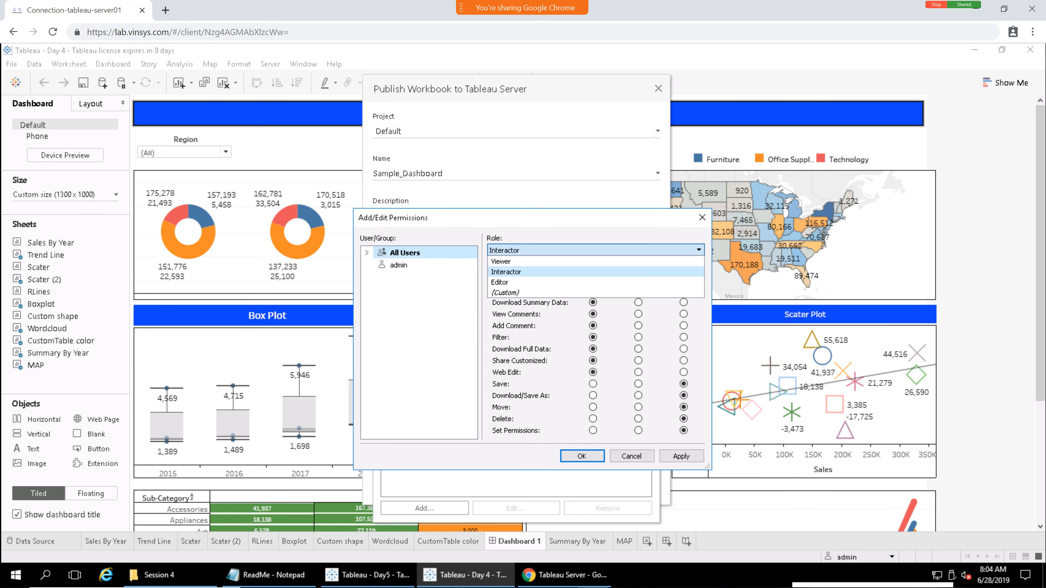
pyautogui.press('Down')
pyautogui.press('Down')
pyautogui.press('Return')
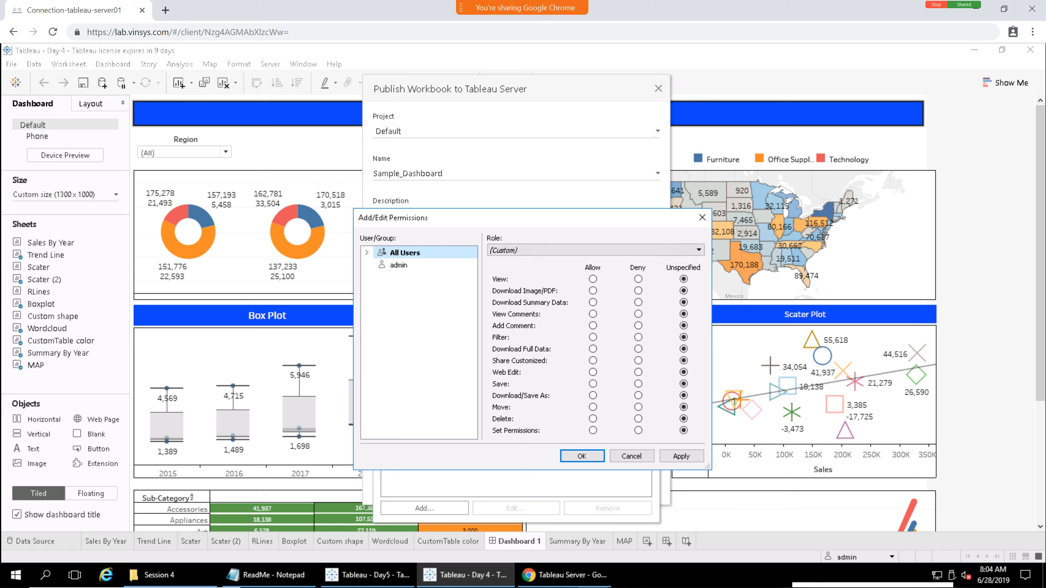
pyautogui.click(592, 290)
pyautogui.click(637, 326)
pyautogui.click(593, 337)
pyautogui.click(638, 384)
pyautogui.click(582, 456)
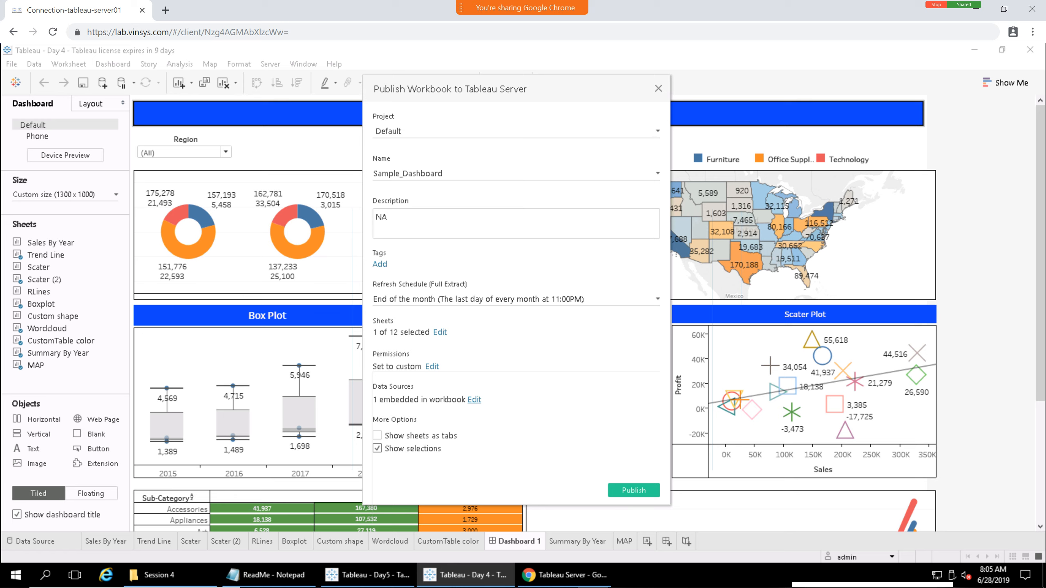
# Step: Open the data source publishing options and review the available publish types
pyautogui.click(474, 400)
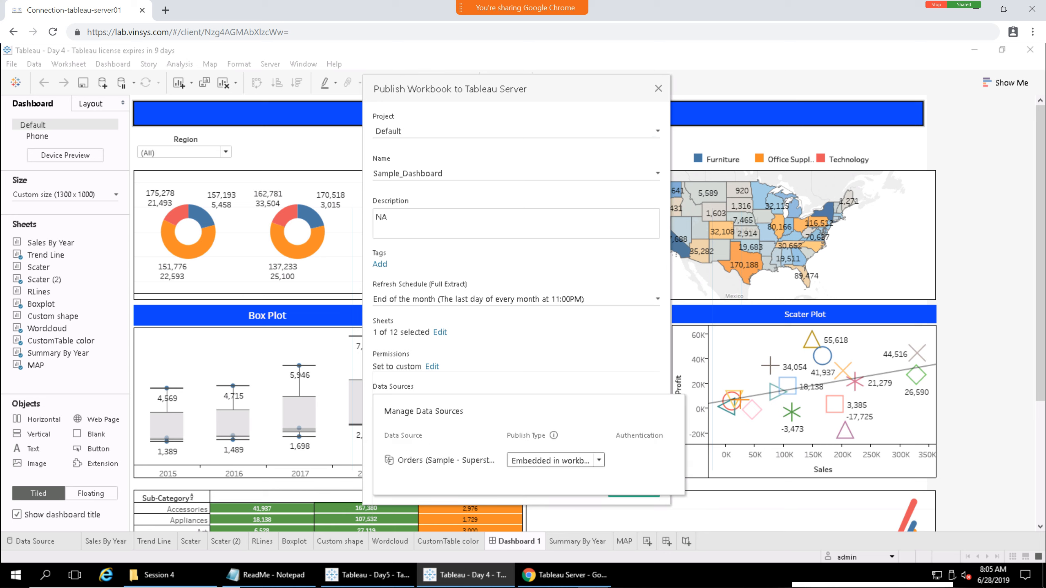
pyautogui.click(555, 460)
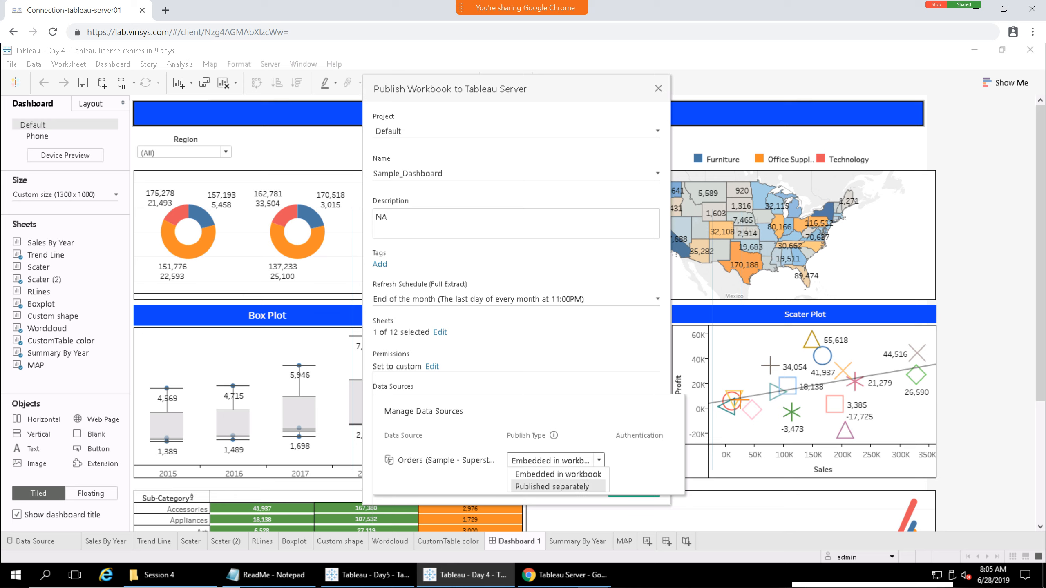
pyautogui.press('Return')
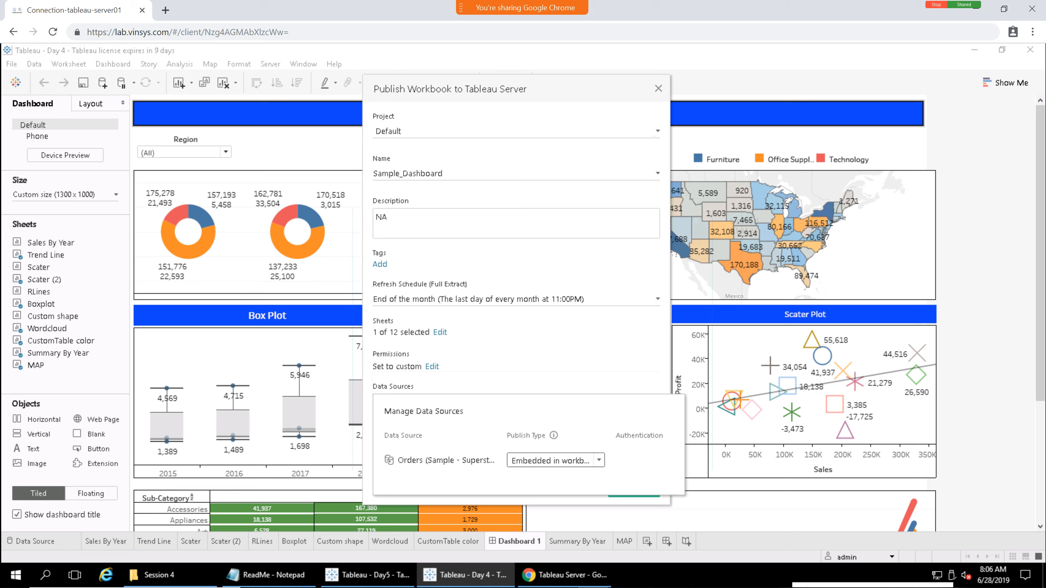
pyautogui.press('Escape')
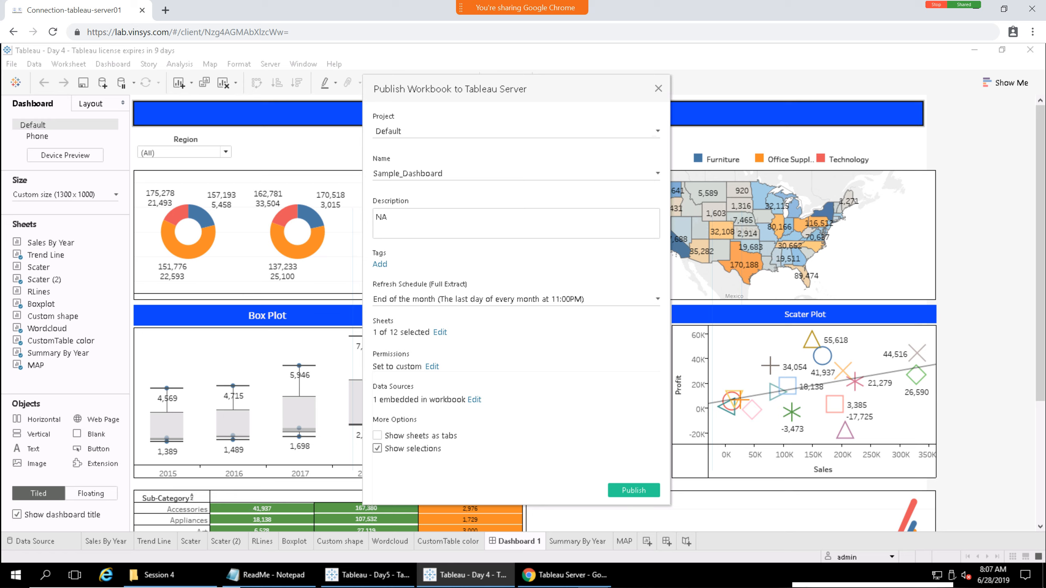
pyautogui.click(474, 399)
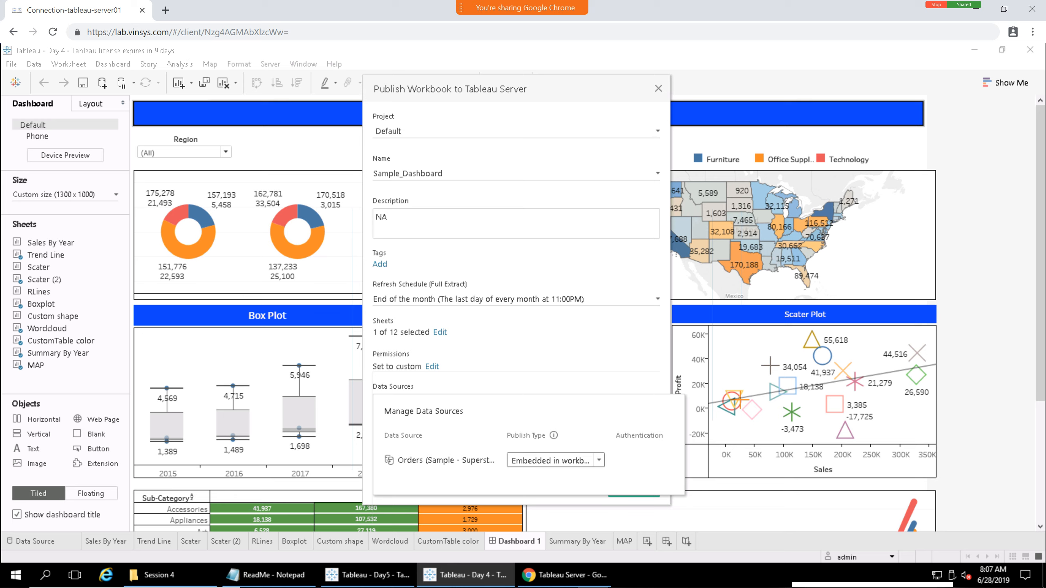
pyautogui.press('Escape')
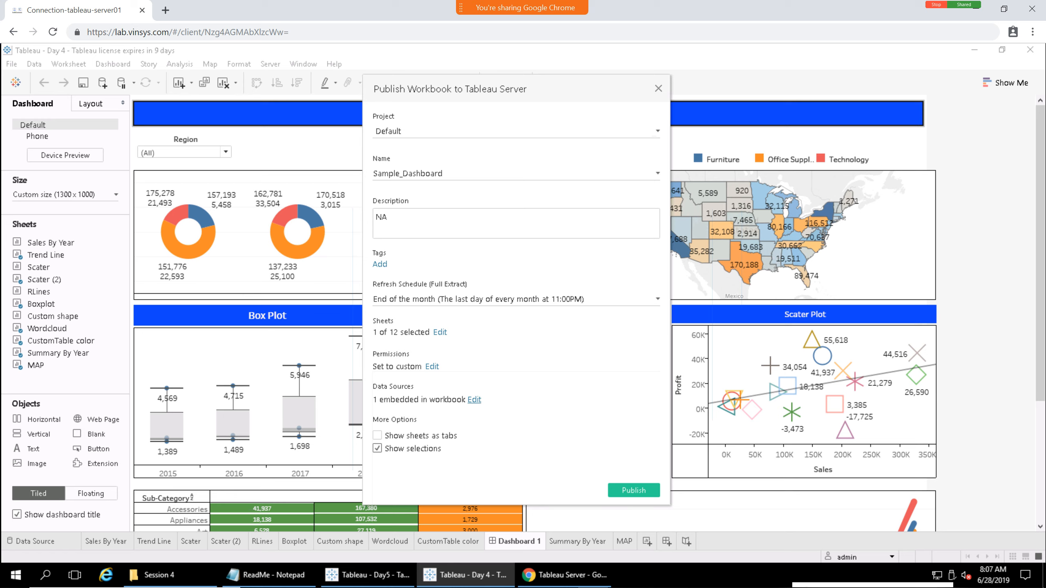
# Step: Change the Orders data source's publish type to Published separately
pyautogui.click(474, 400)
pyautogui.click(556, 460)
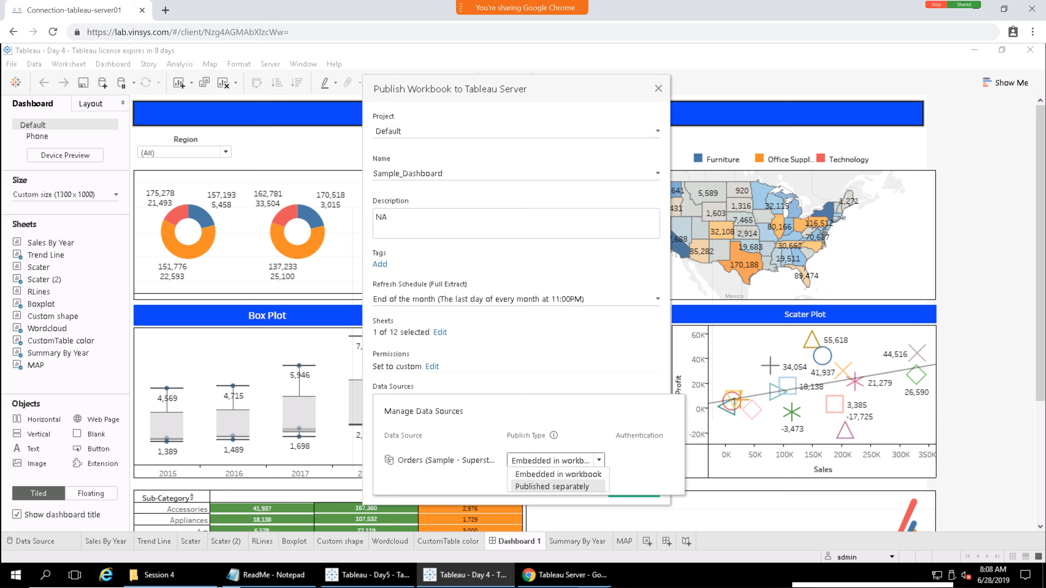
pyautogui.click(558, 475)
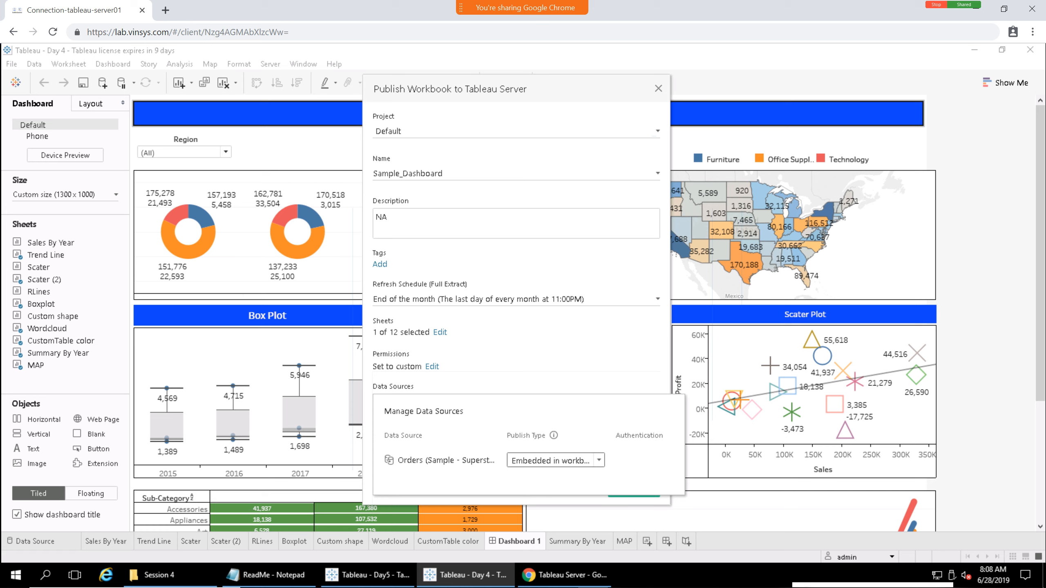
pyautogui.click(556, 460)
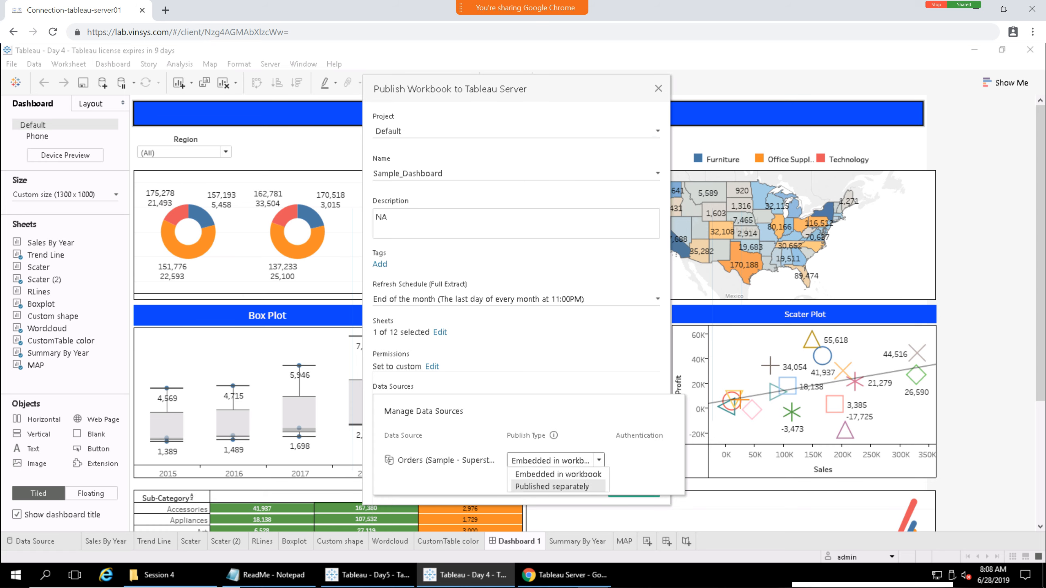
pyautogui.click(552, 486)
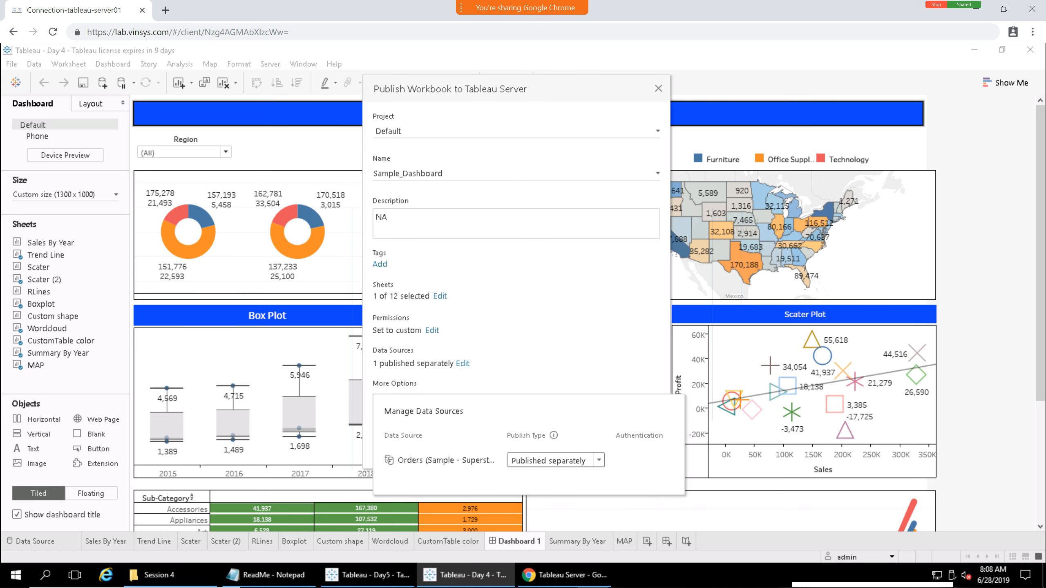
pyautogui.press('Escape')
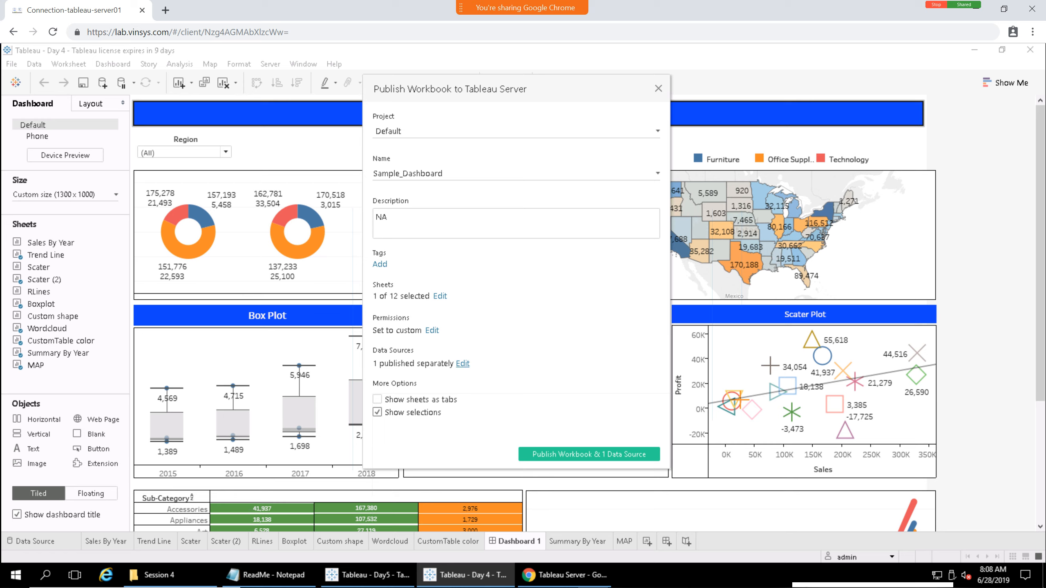
# Step: Set the Orders data source's publish type back to Embedded in workbook
pyautogui.click(462, 363)
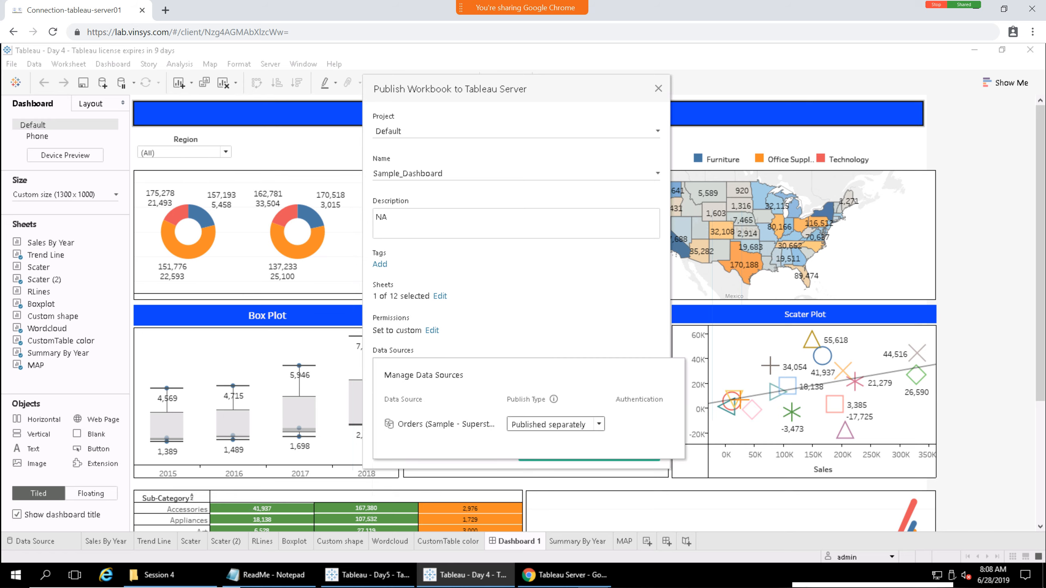
pyautogui.click(598, 424)
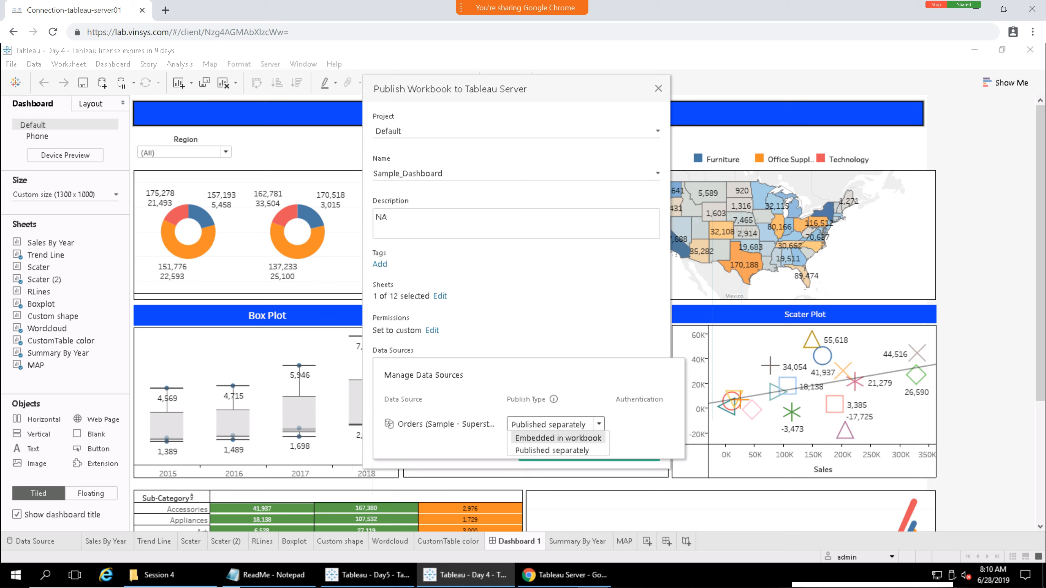
pyautogui.press('Return')
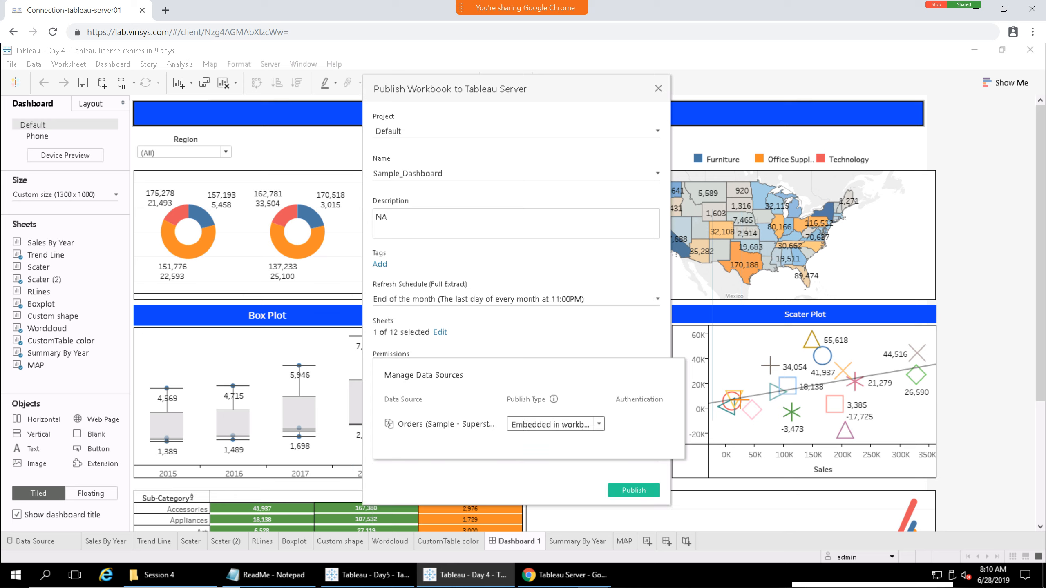
pyautogui.press('Escape')
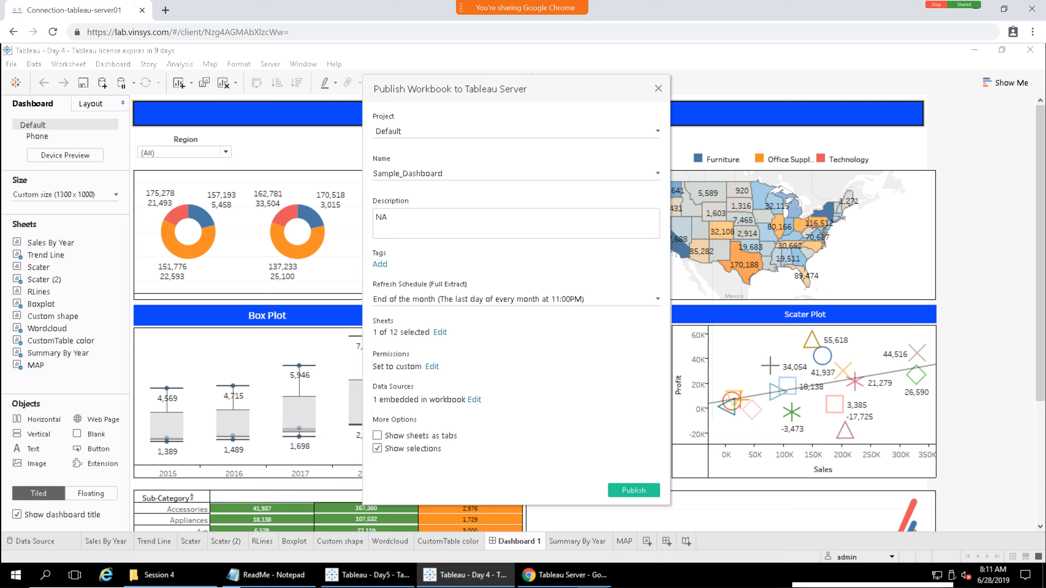
# Step: Publish the workbook to Tableau Server with Show sheets as tabs left unchecked
pyautogui.click(376, 436)
pyautogui.click(377, 435)
pyautogui.click(634, 491)
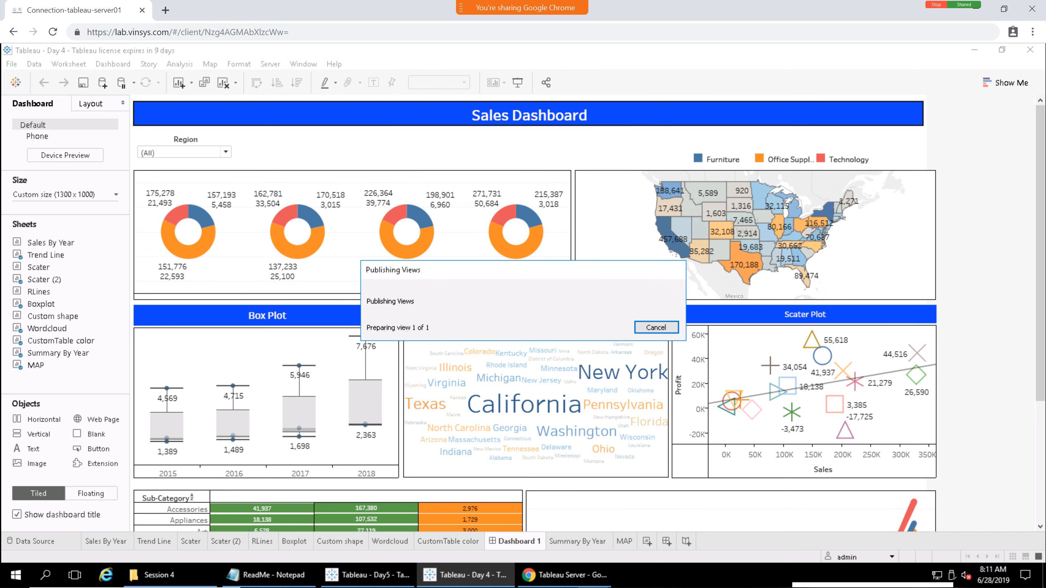
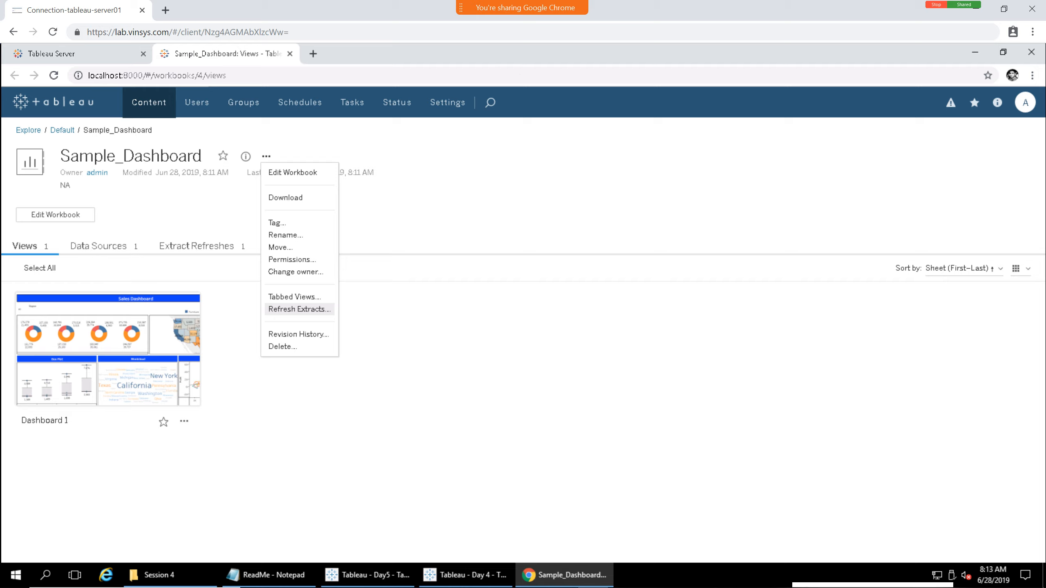
# Step: Run Refresh Extracts on the Sample_Dashboard workbook
pyautogui.click(299, 309)
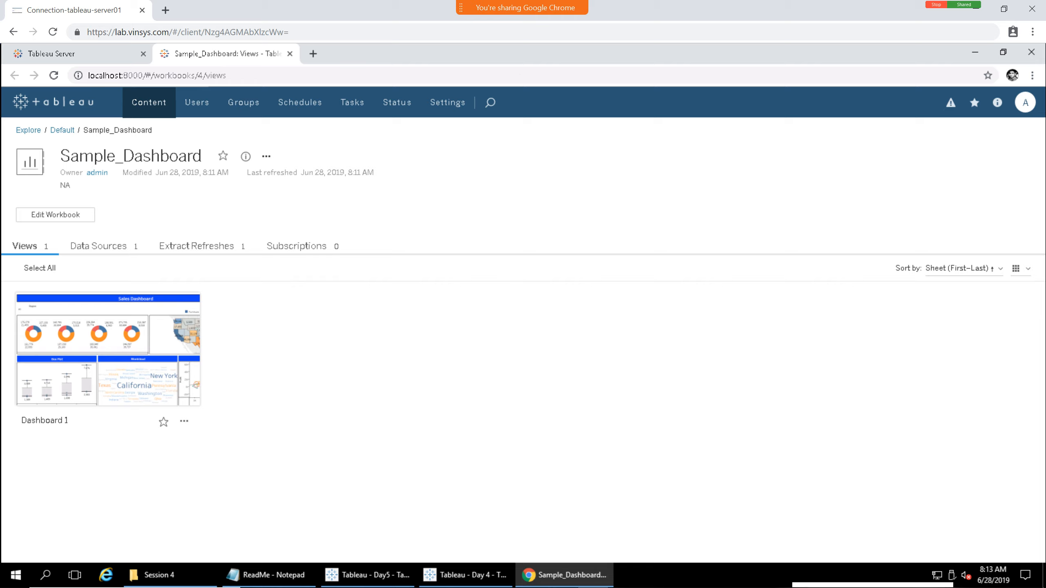
pyautogui.click(266, 156)
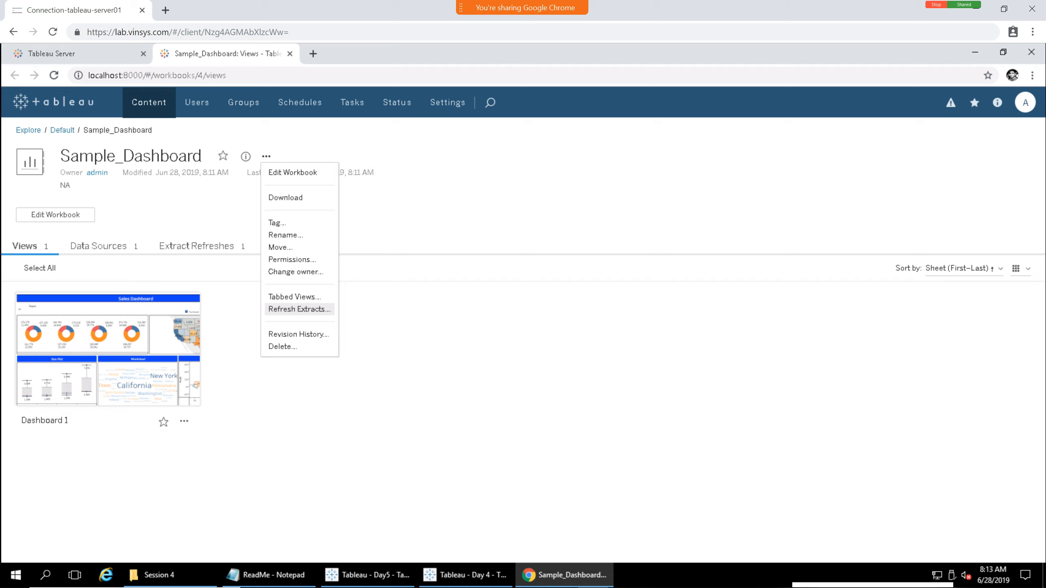
pyautogui.click(299, 308)
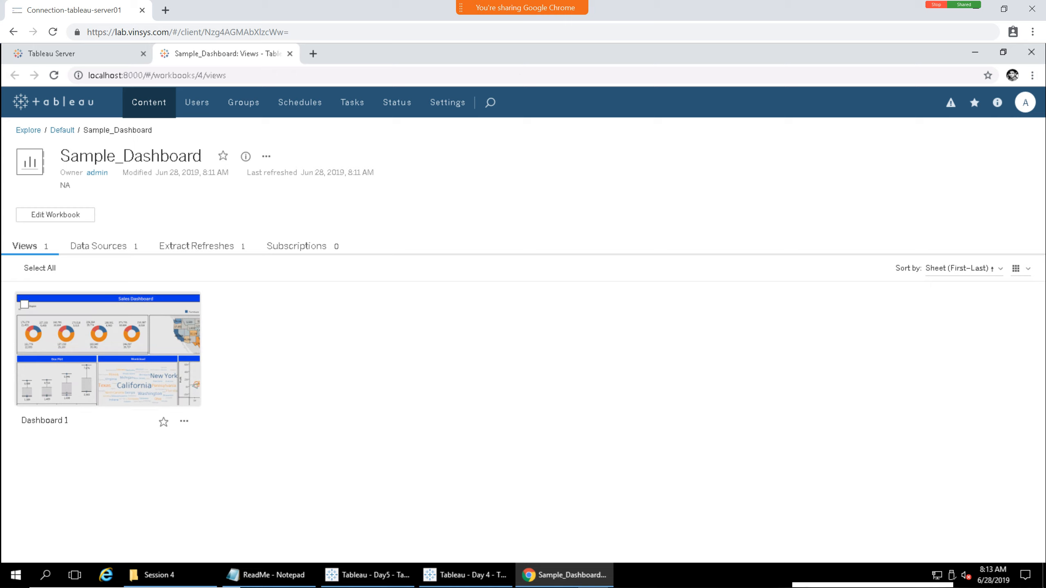
# Step: Review the workbook's data source, its extract refresh schedule and the server's list of schedules
pyautogui.click(98, 248)
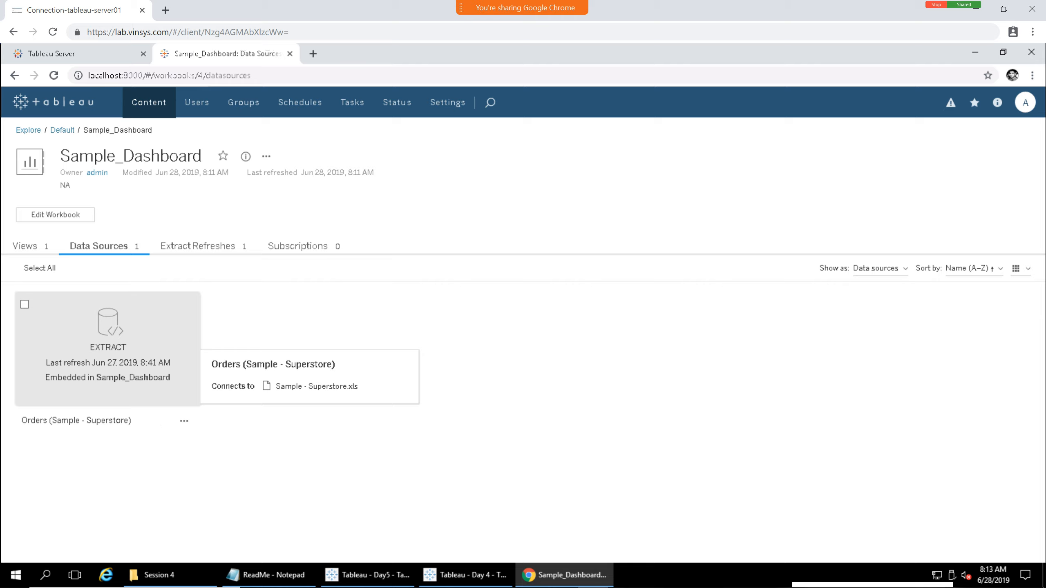
pyautogui.click(197, 246)
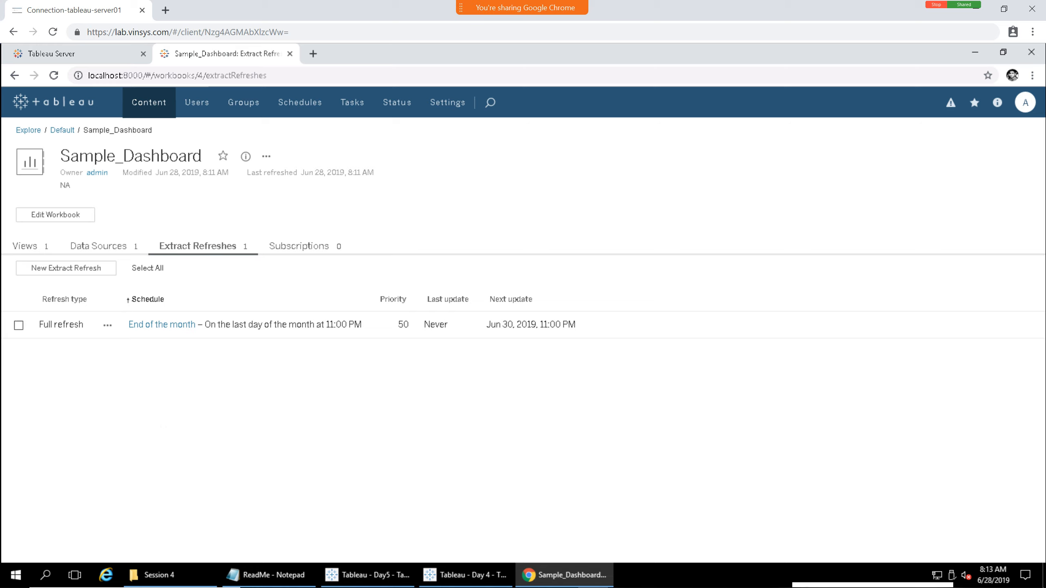
pyautogui.click(19, 326)
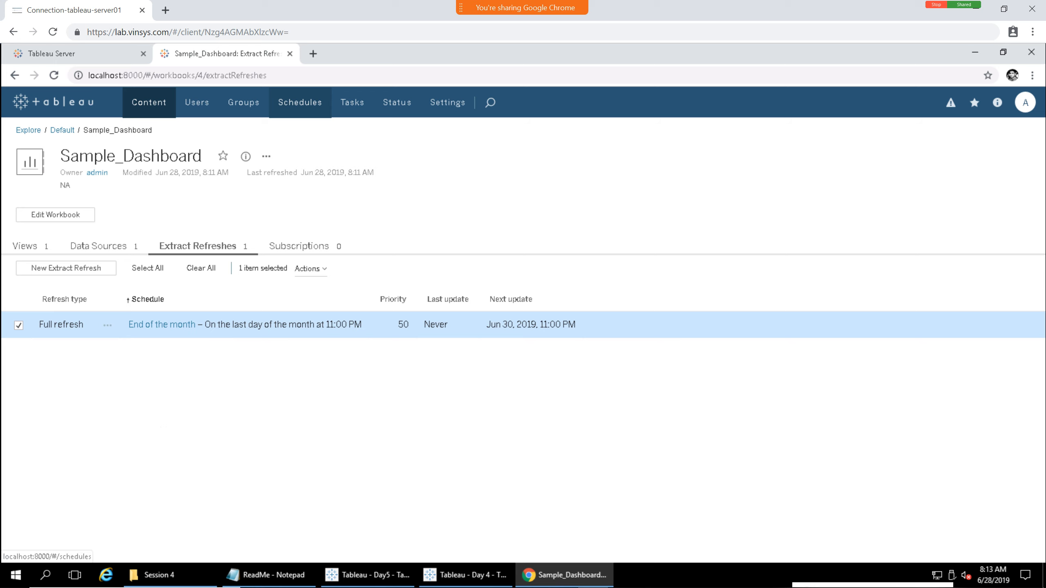
pyautogui.click(300, 102)
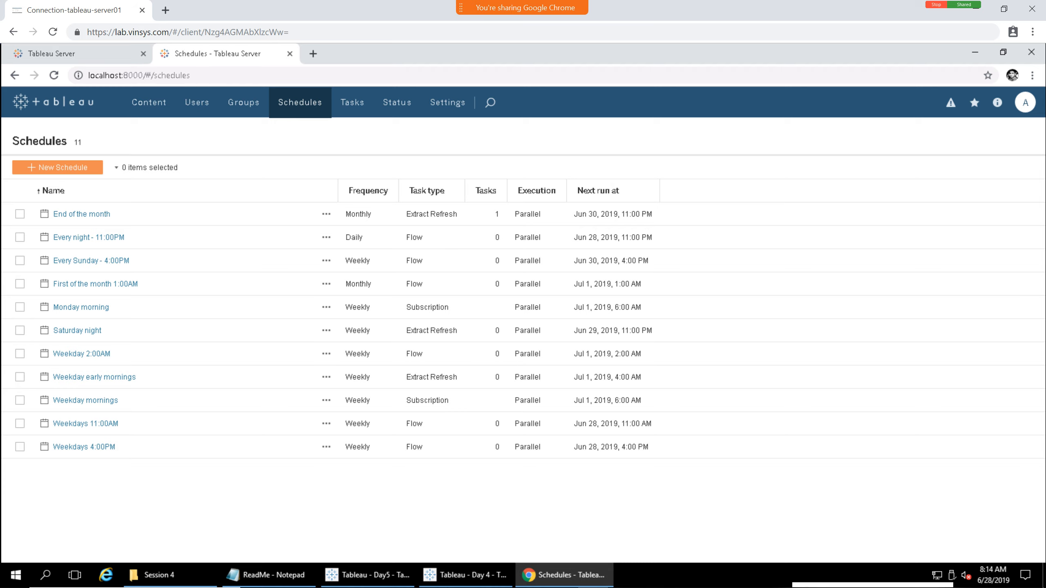
# Step: Return to the Sample_Dashboard workbook in the Default project and review its extract refreshes and subscriptions
pyautogui.click(149, 102)
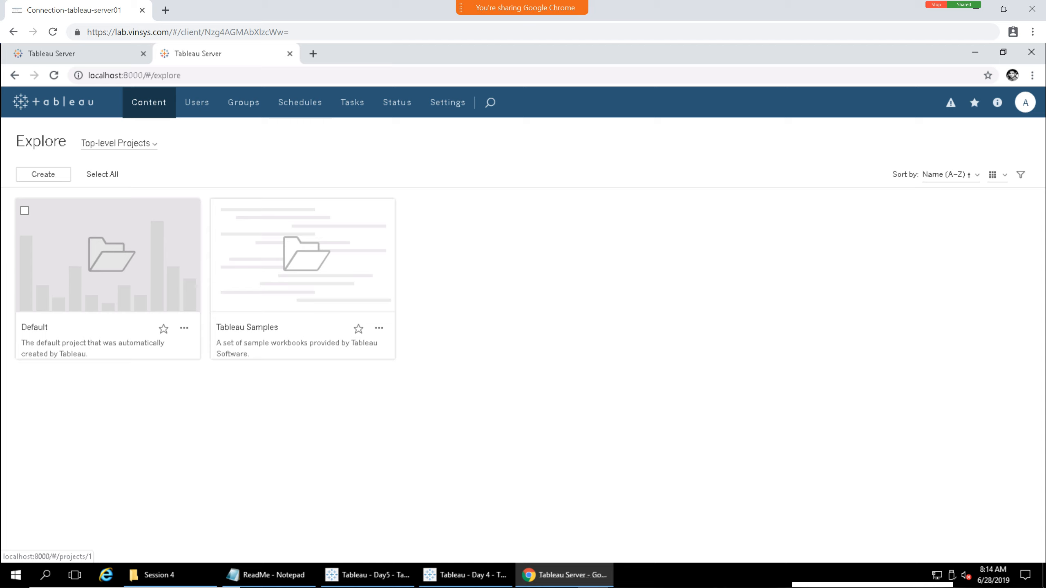
pyautogui.click(107, 255)
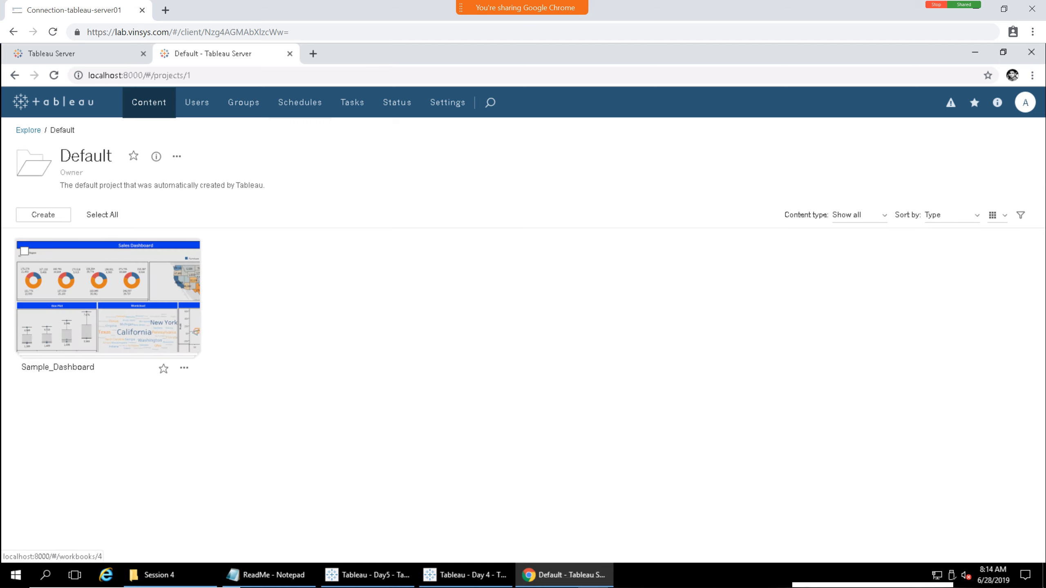
pyautogui.click(108, 296)
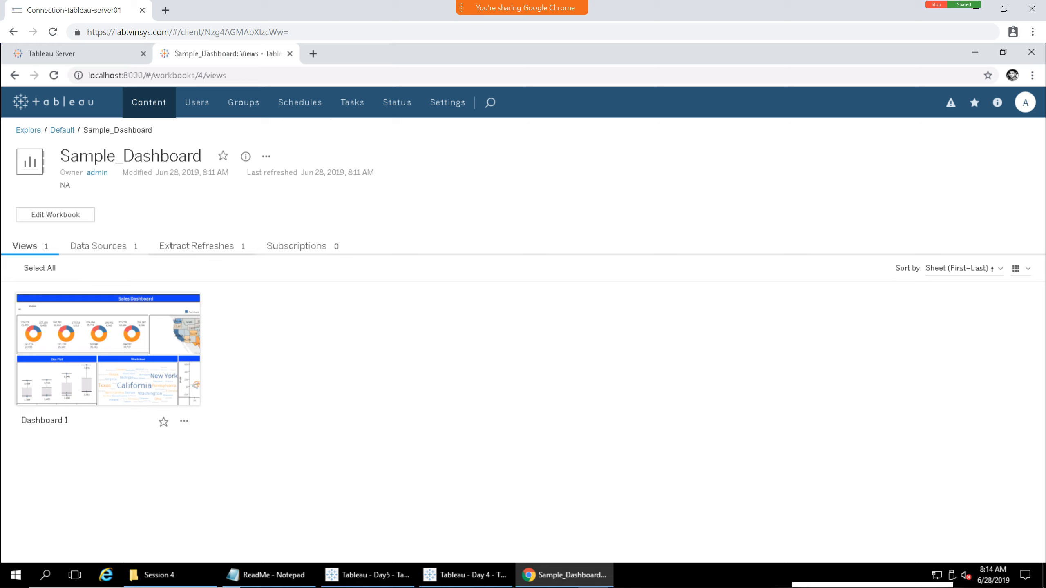
pyautogui.click(196, 246)
pyautogui.click(297, 246)
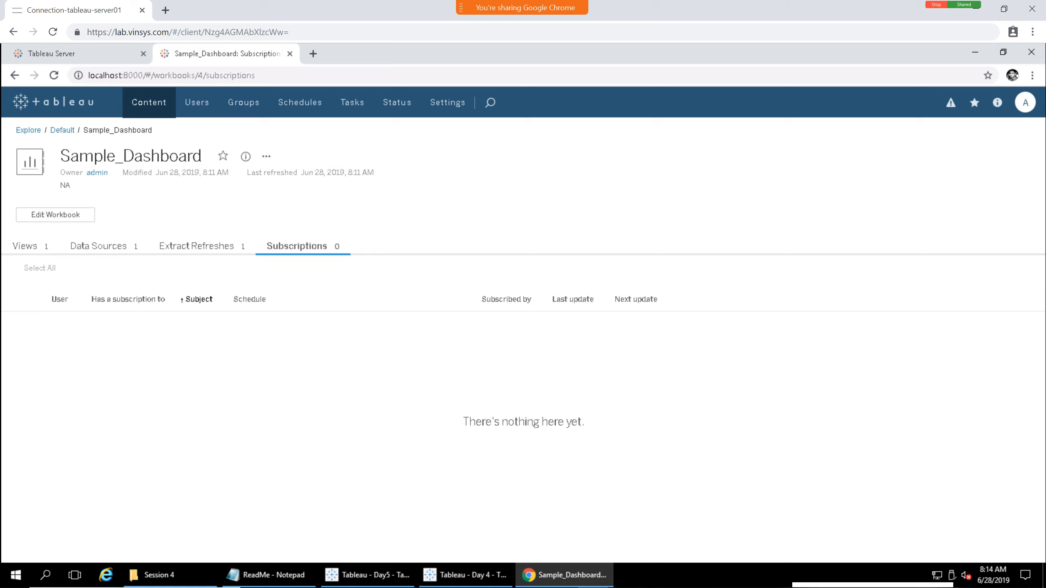
# Step: Open Dashboard 1 from the workbook's views and copy its share link
pyautogui.click(25, 246)
pyautogui.click(108, 349)
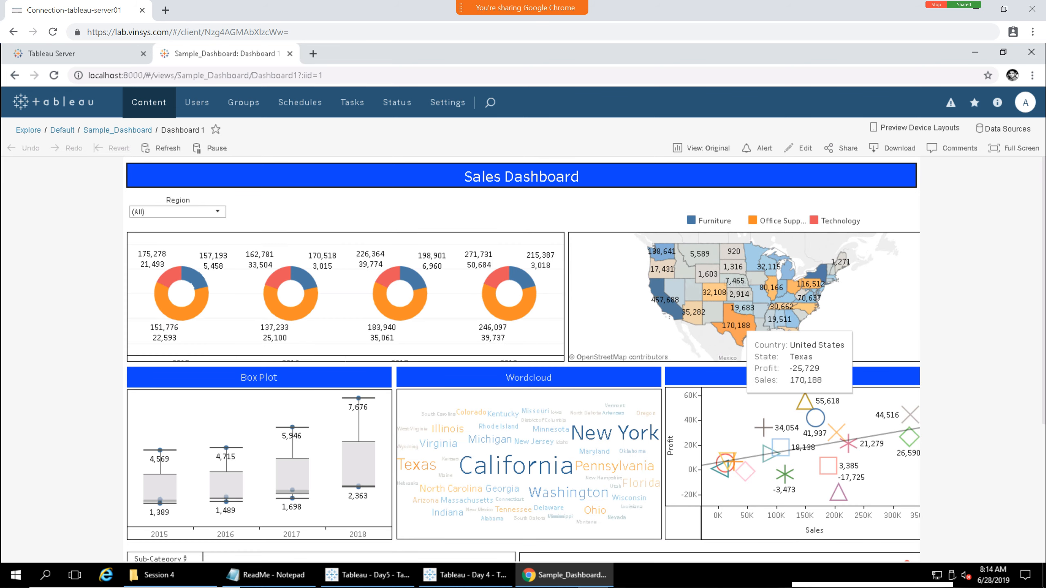
pyautogui.click(842, 148)
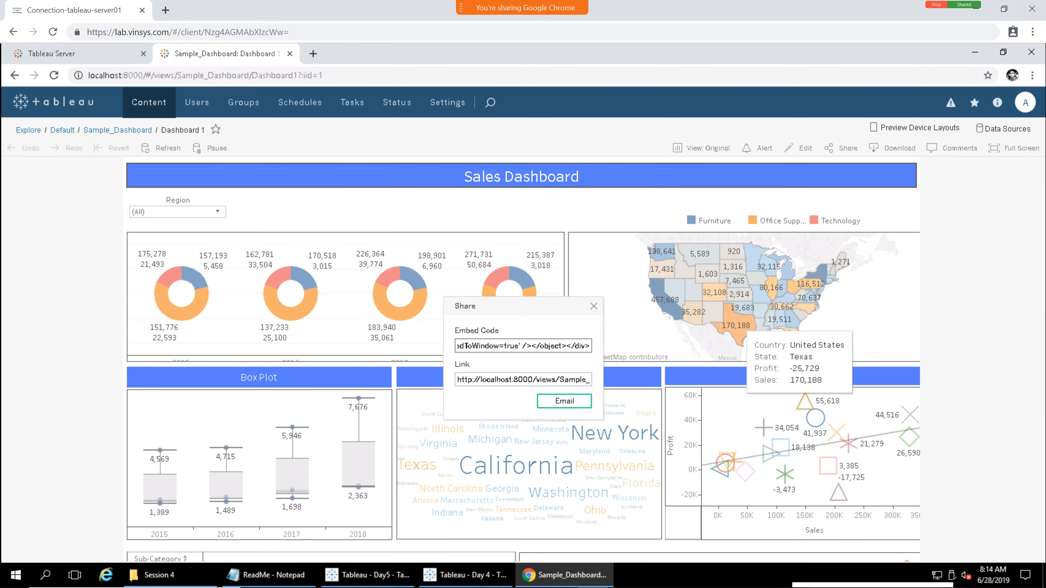
pyautogui.click(523, 380)
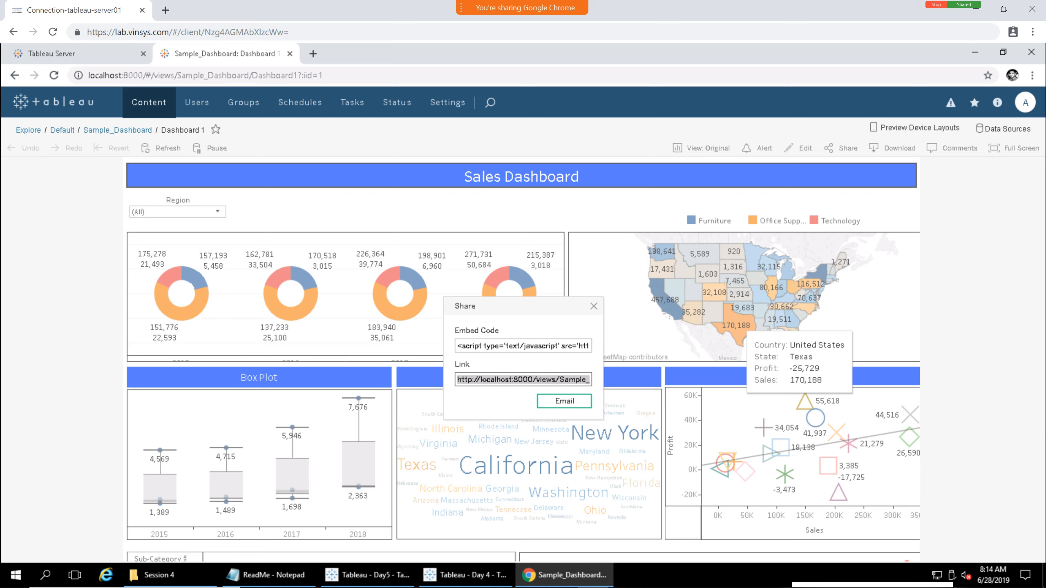
# Step: Open the copied dashboard link in a new browser tab and scroll through the embedded dashboard
pyautogui.click(313, 54)
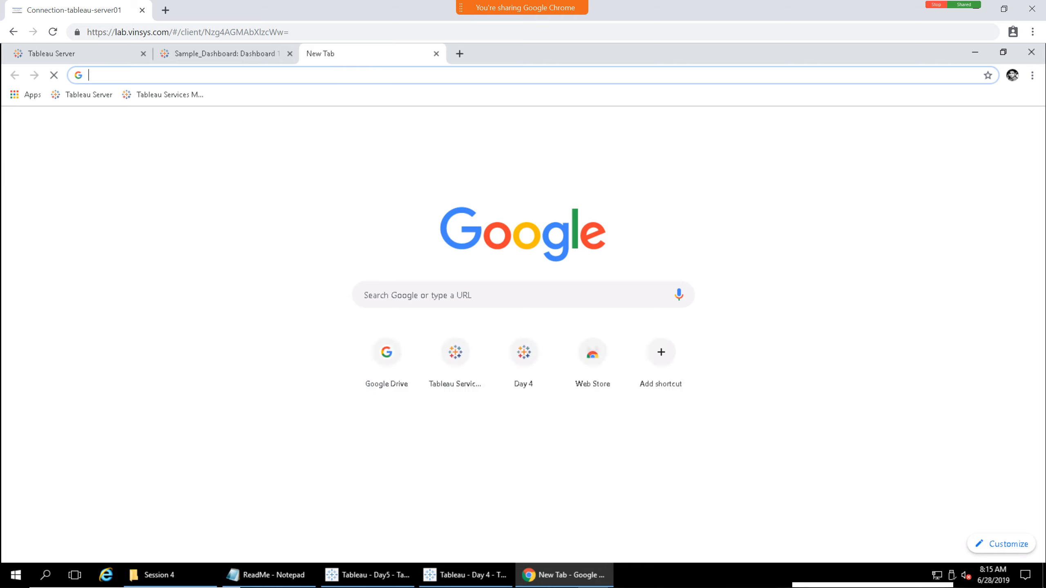
pyautogui.write('localhost:8000/views/Sample_Dashboard/Dashboard1?iframeSizedToWindow=true&:embed=y&:showAppBanner=false&:display_count=no&:showVizHome=no')
pyautogui.press('Return')
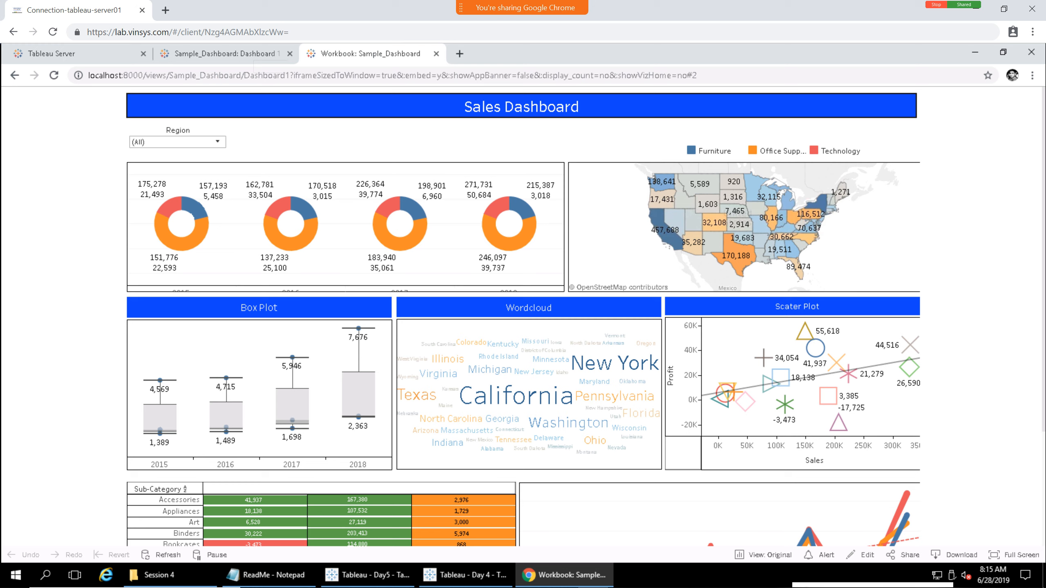
pyautogui.scroll(-3, 523, 317)
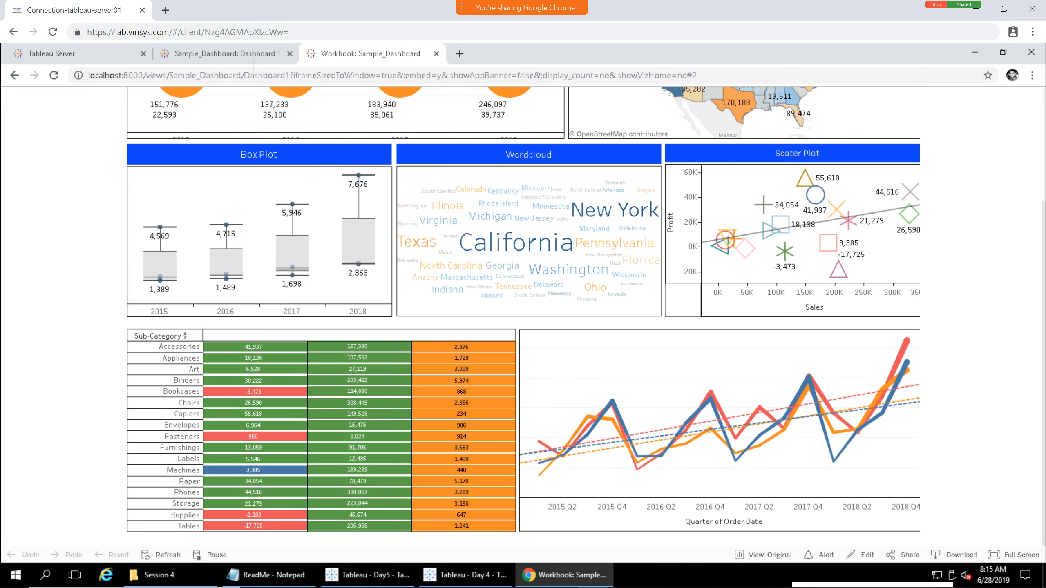
pyautogui.scroll(3, 524, 317)
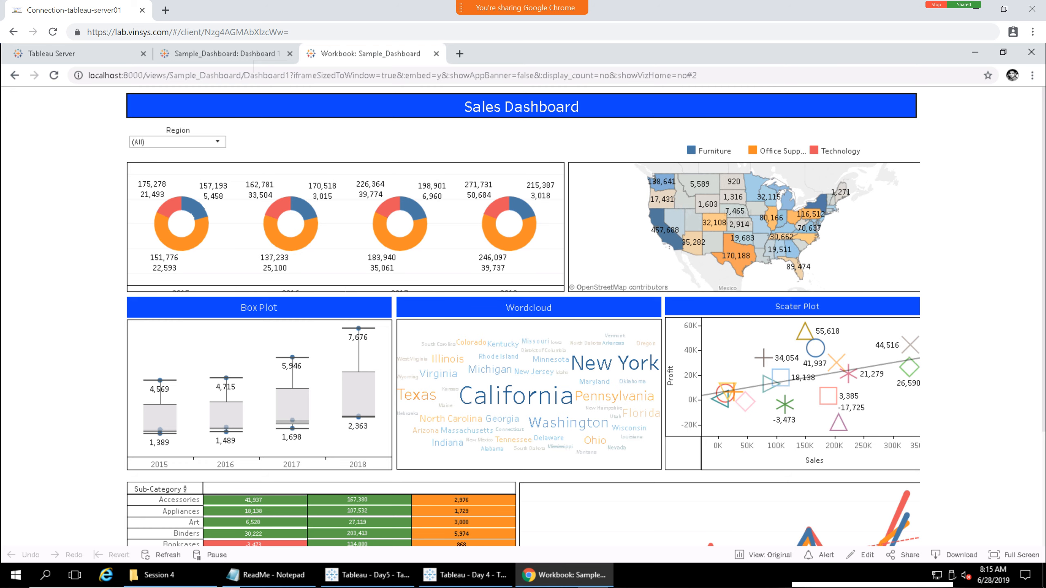
# Step: Close the share dialog on the server tab and reopen Dashboard 1 from the Sample_Dashboard workbook
pyautogui.click(222, 53)
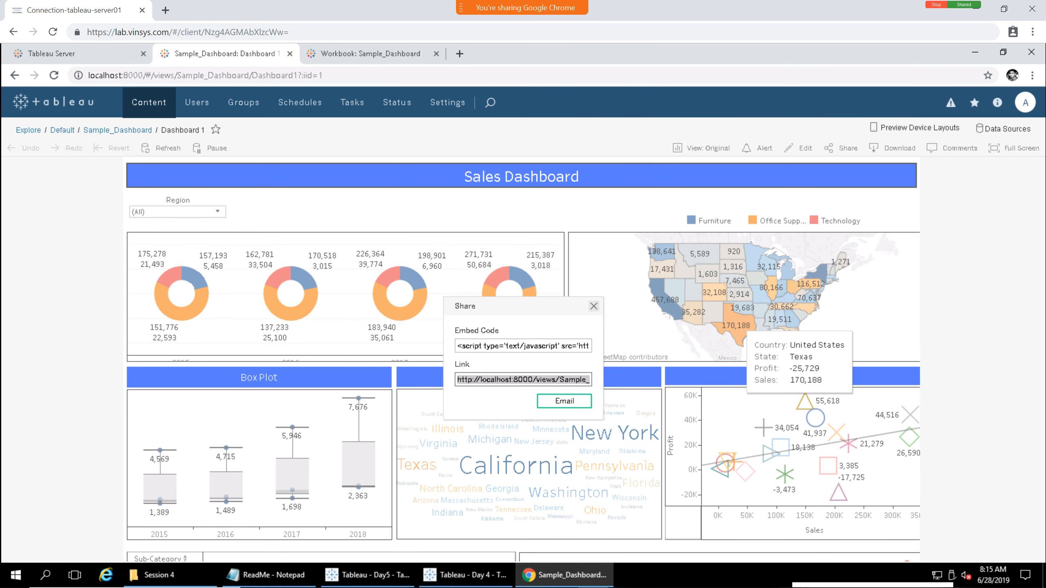
pyautogui.click(593, 306)
pyautogui.click(117, 130)
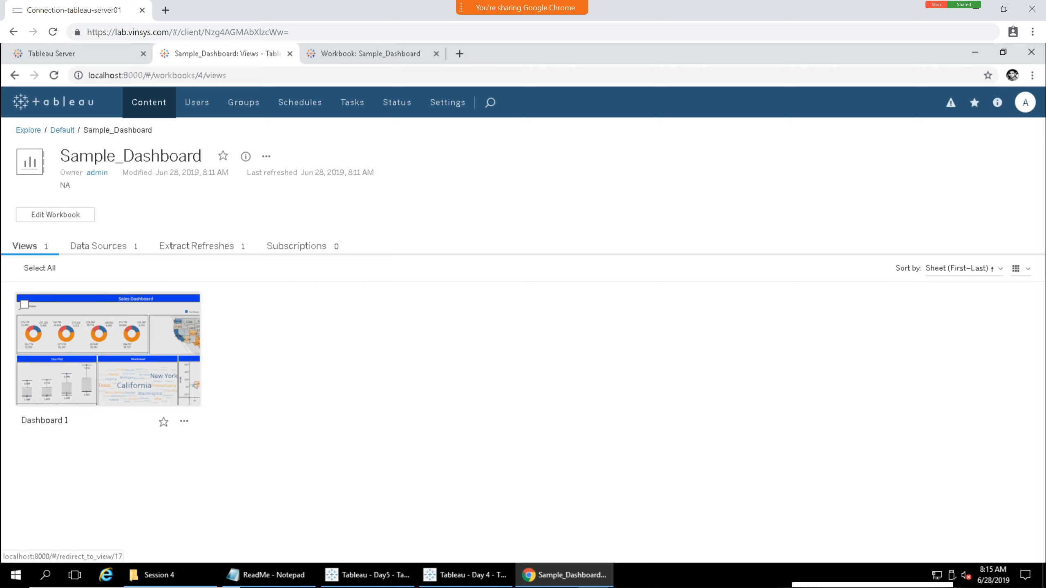
pyautogui.moveTo(107, 350)
pyautogui.click(108, 351)
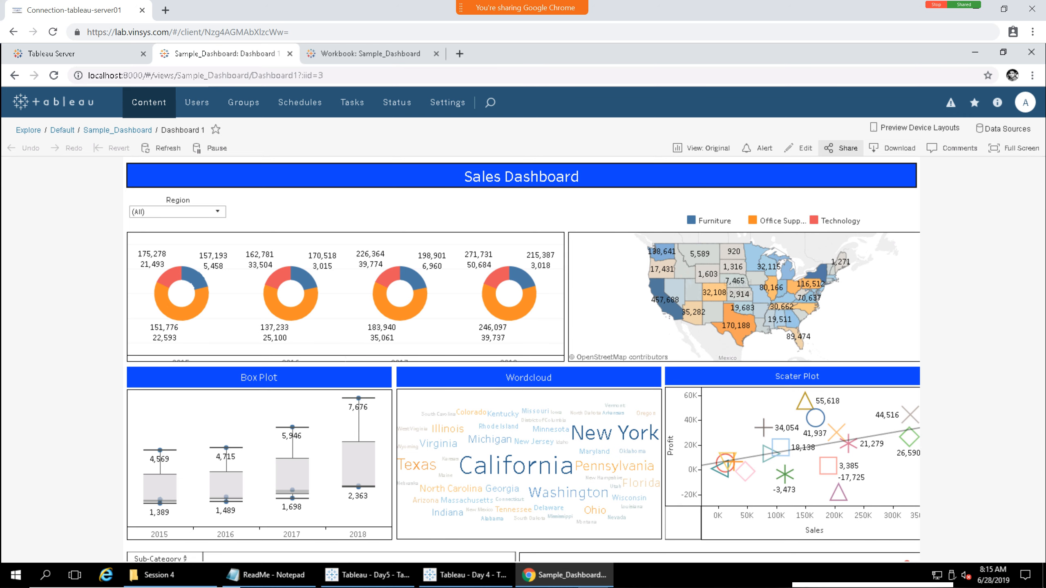
# Step: Open the dashboard's Share dialog to select the embed code and the link, closing it afterwards
pyautogui.click(841, 148)
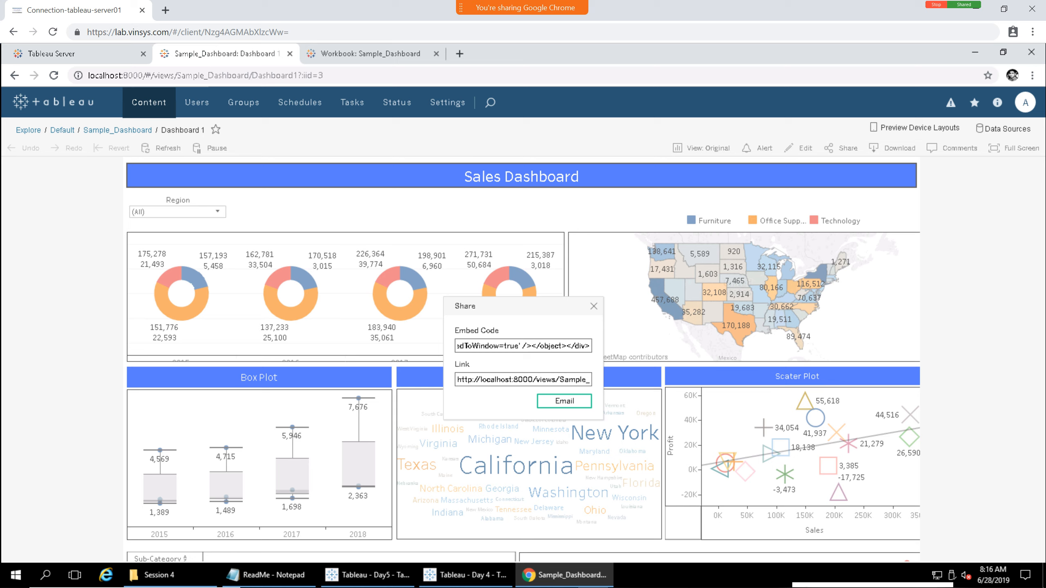
pyautogui.hotkey('ctrl', 'a')
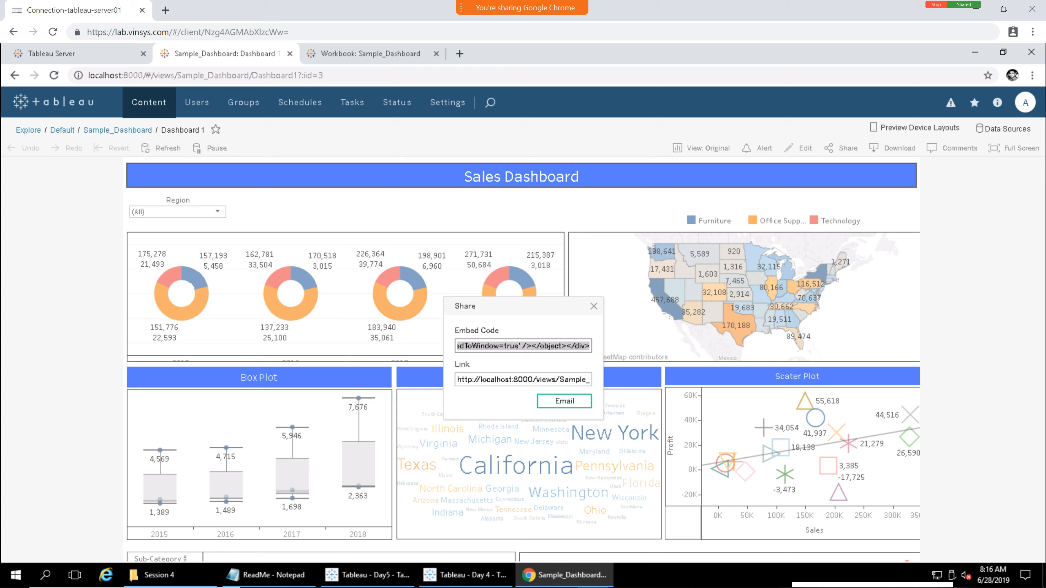
pyautogui.moveTo(465, 576)
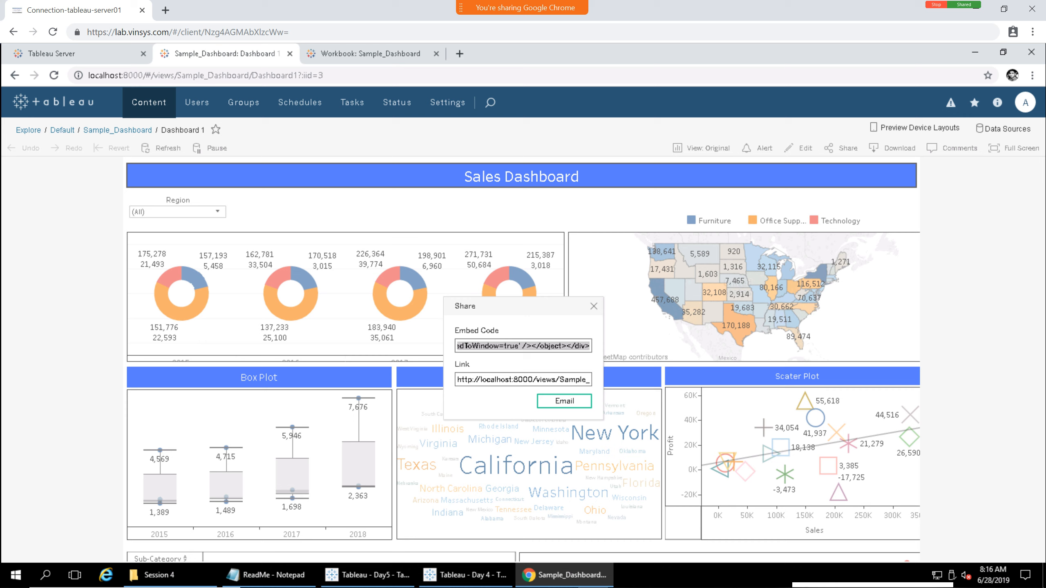
pyautogui.click(523, 380)
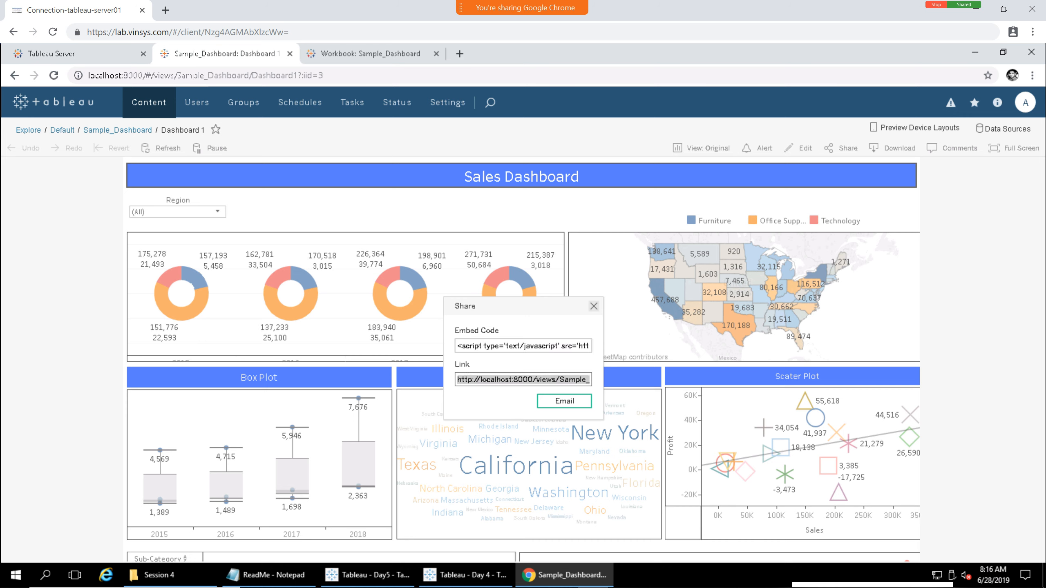
pyautogui.click(593, 306)
# Step: Compare the server view and the embedded dashboard tab by scrolling through each
pyautogui.scroll(-2, 659, 305)
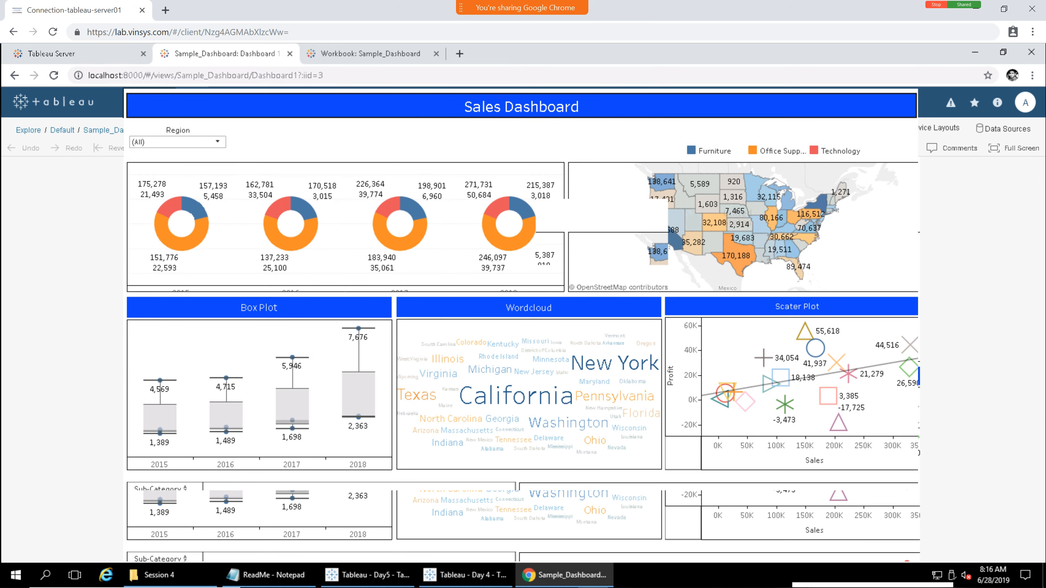
pyautogui.hotkey('ctrl', 'Tab')
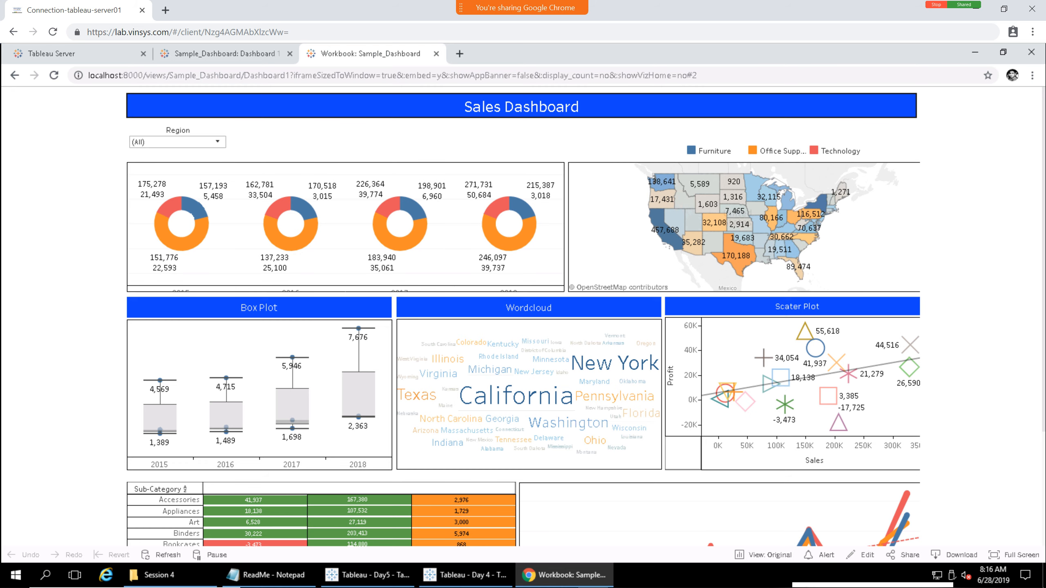
pyautogui.scroll(-3, 524, 317)
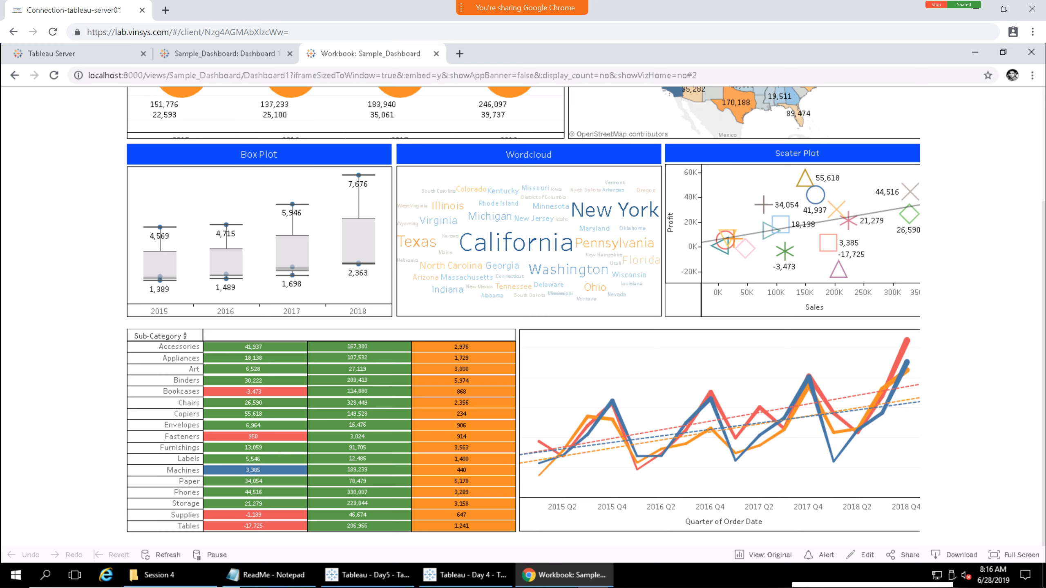
pyautogui.scroll(3, 523, 317)
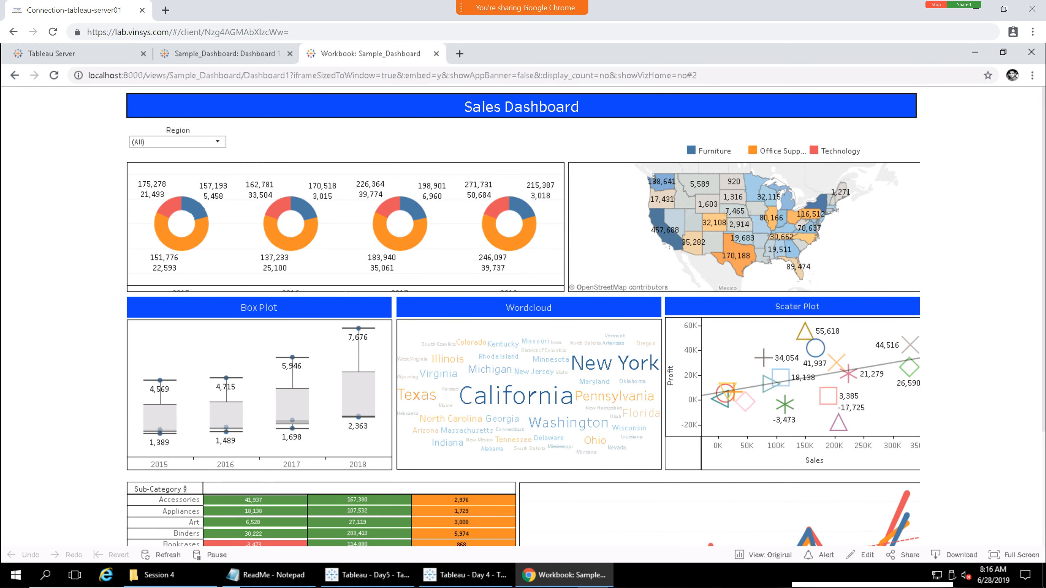
pyautogui.scroll(-3, 523, 317)
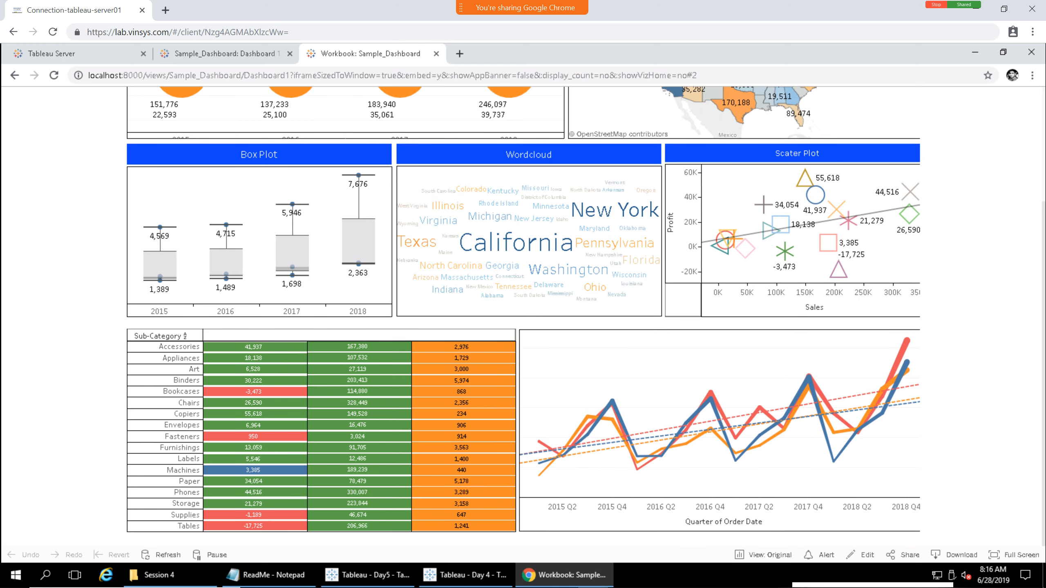
pyautogui.scroll(3, 523, 317)
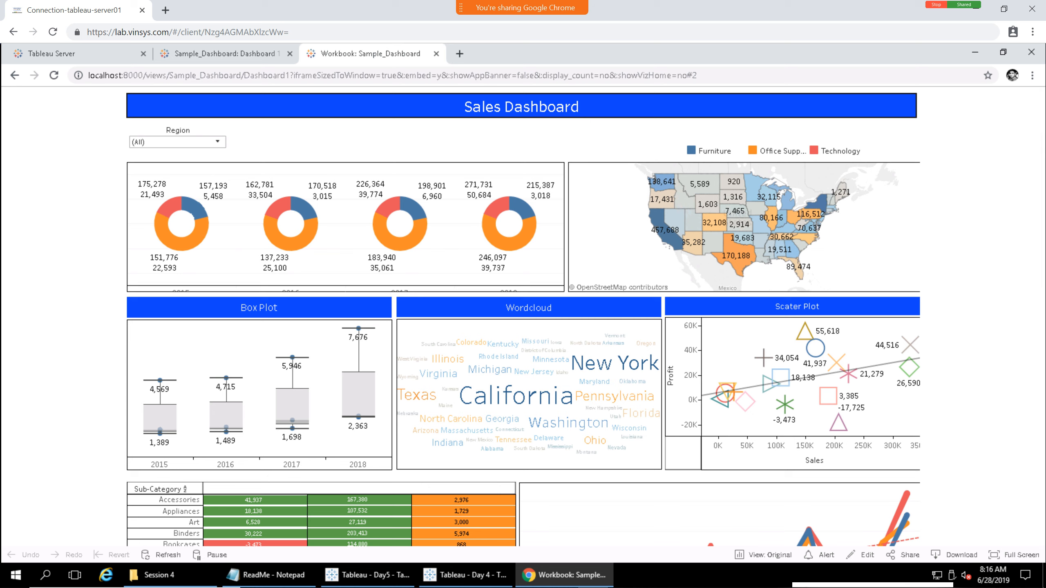
pyautogui.hotkey('ctrl', 'shift', 'Tab')
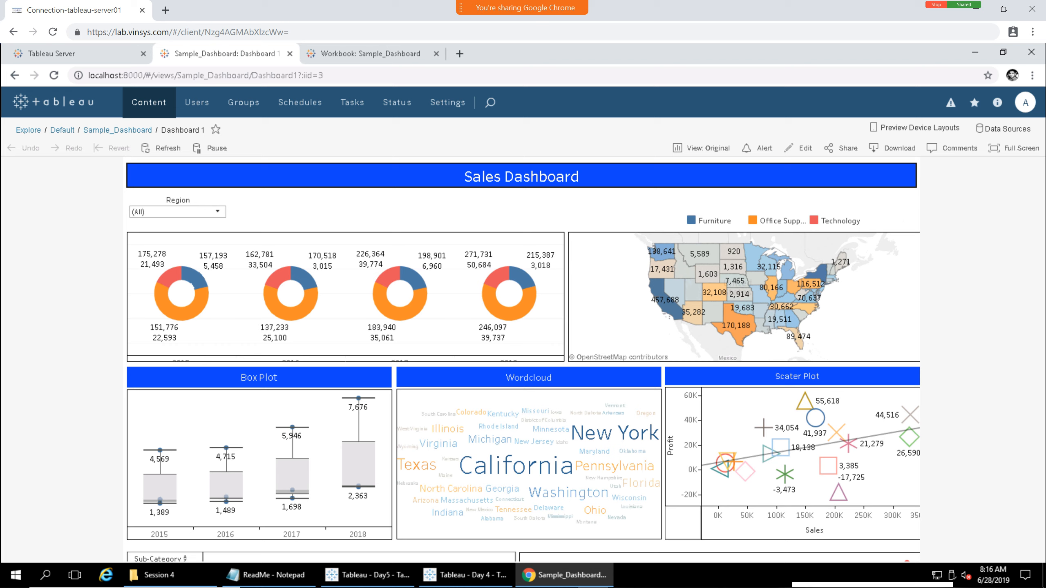
# Step: Open the server's help menu and the favorites list
pyautogui.click(997, 103)
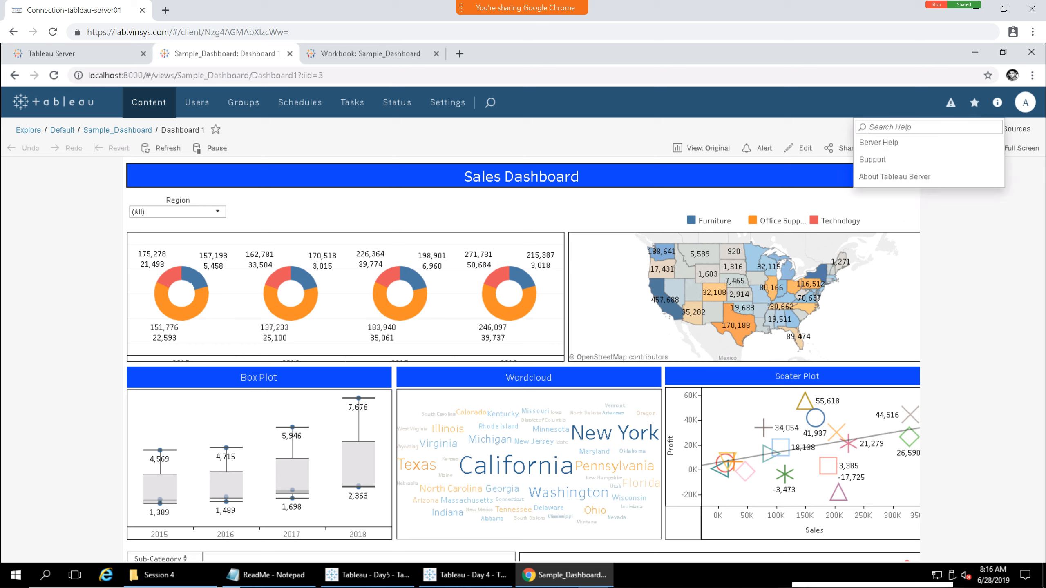
pyautogui.press('Escape')
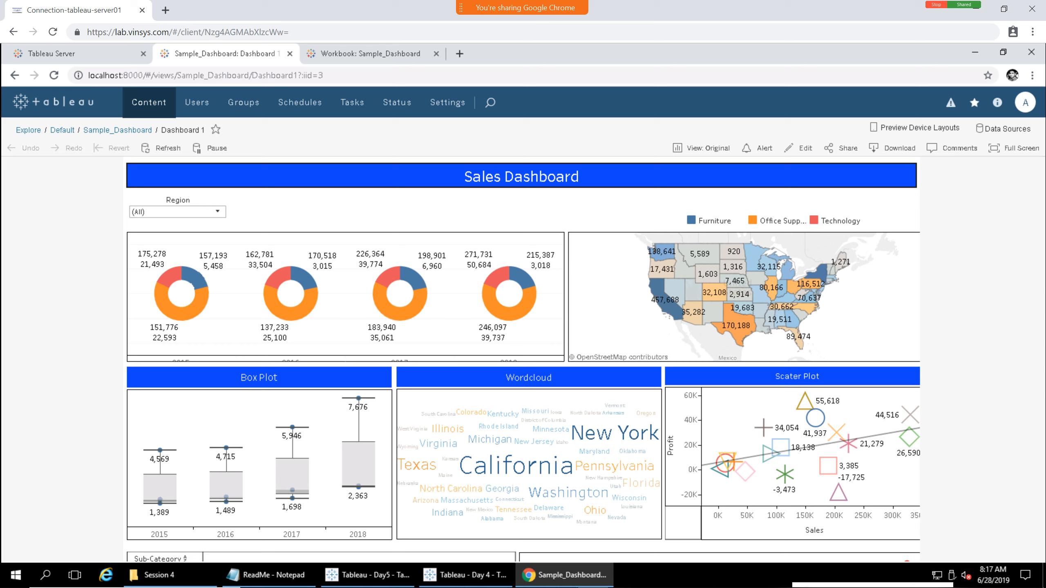
pyautogui.click(974, 103)
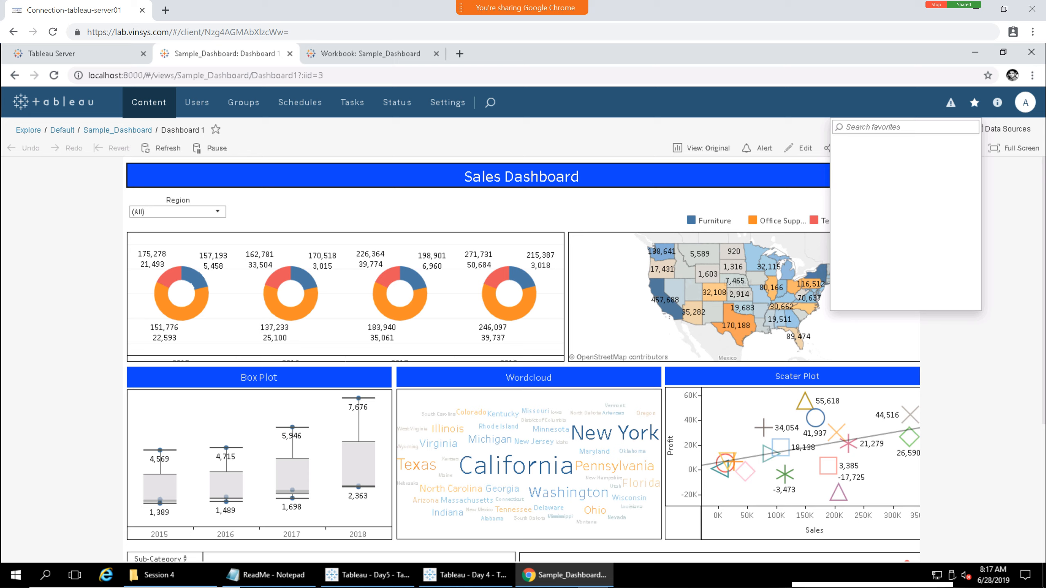
# Step: Close the favorites list, then open the server's alerts list and close it again
pyautogui.press('Escape')
pyautogui.click(951, 103)
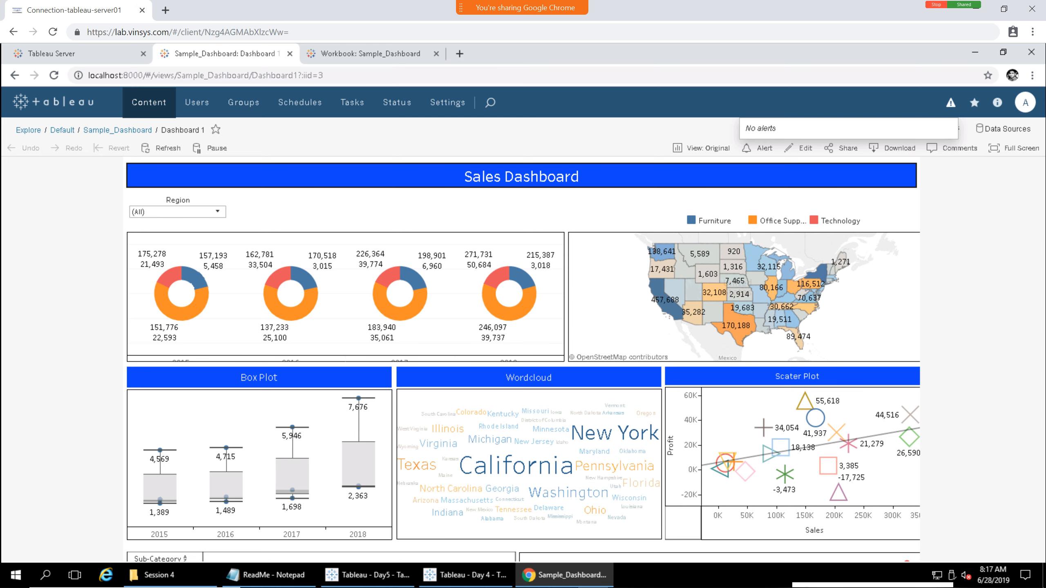
pyautogui.press('Escape')
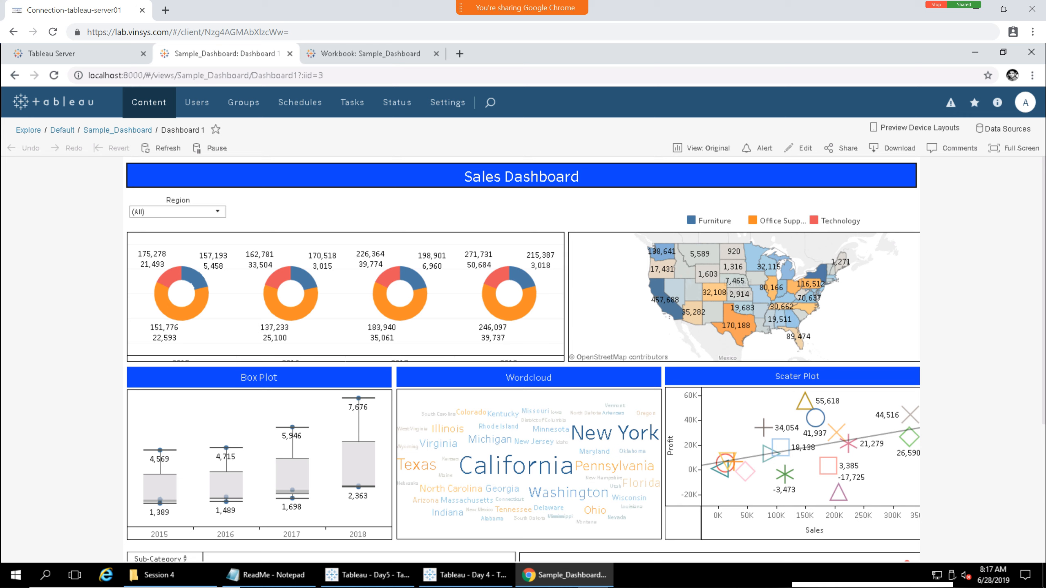
# Step: Scroll through the server view of Dashboard 1 to review all its charts
pyautogui.moveTo(805, 401)
pyautogui.scroll(-5, 804, 402)
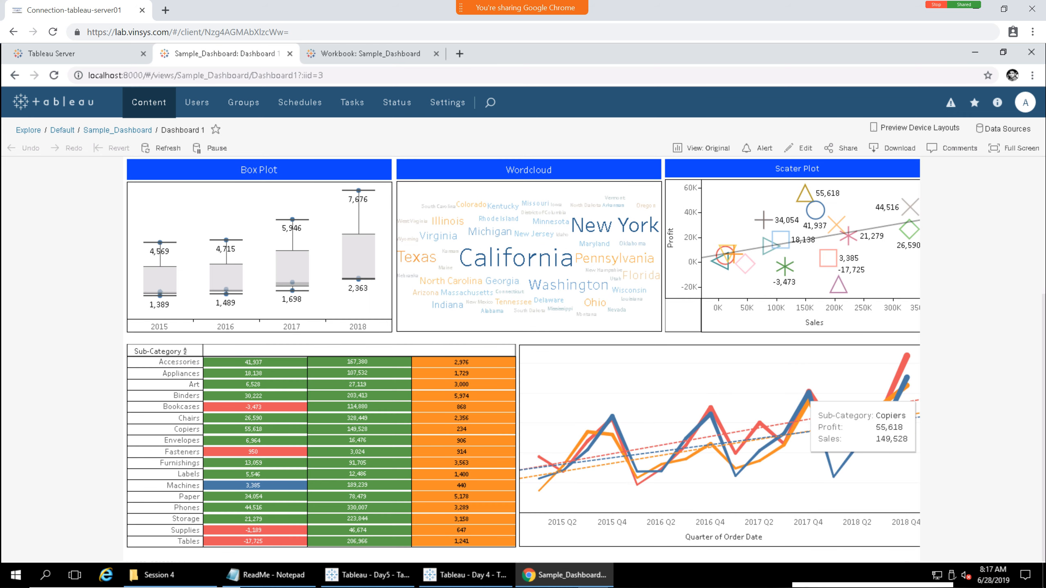
pyautogui.scroll(5, 805, 401)
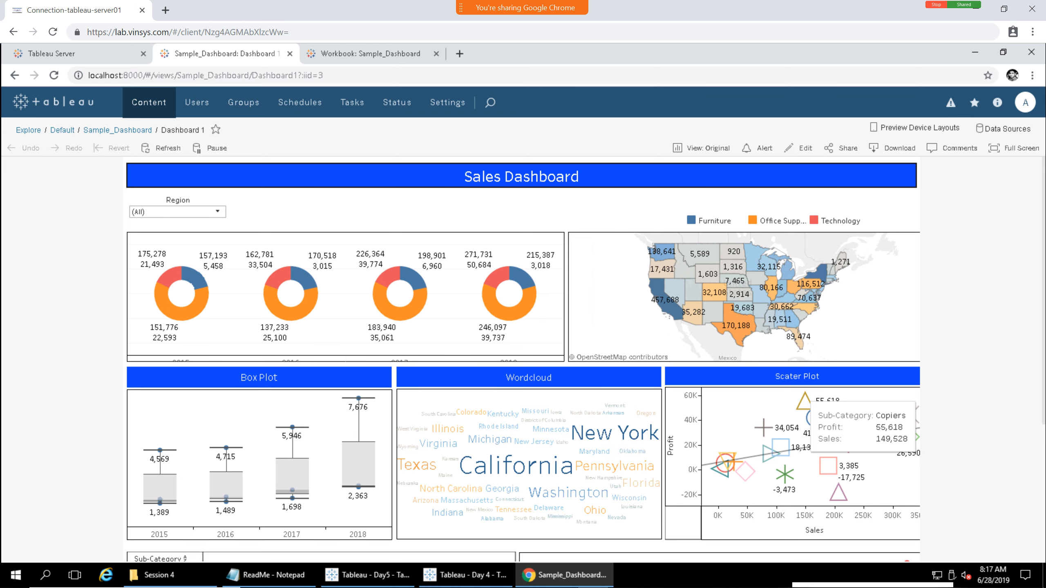
pyautogui.scroll(-5, 524, 358)
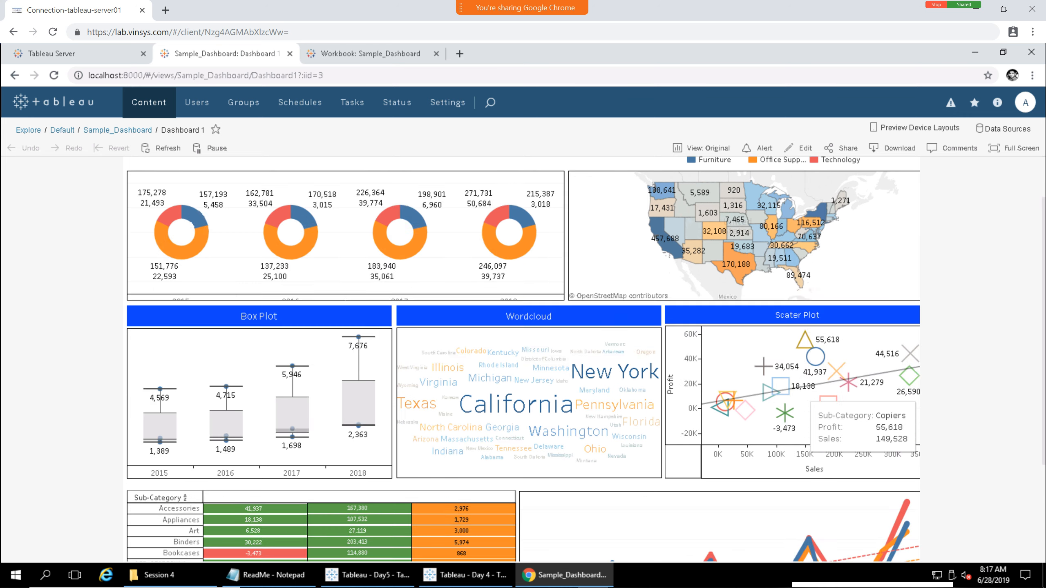
pyautogui.scroll(5, 524, 358)
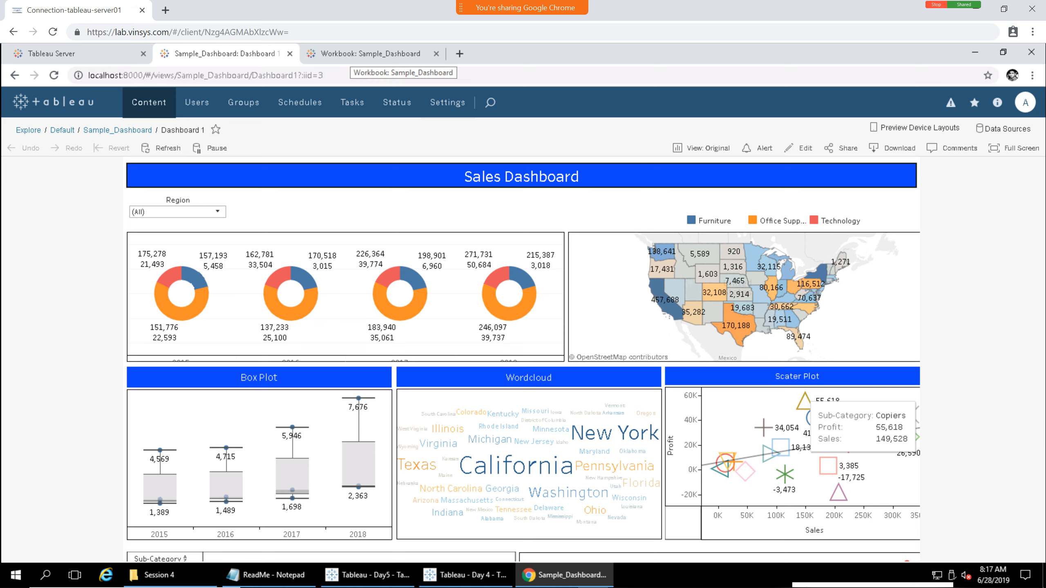
pyautogui.hotkey('ctrl', 'Tab')
pyautogui.hotkey('ctrl', 'shift', 'Tab')
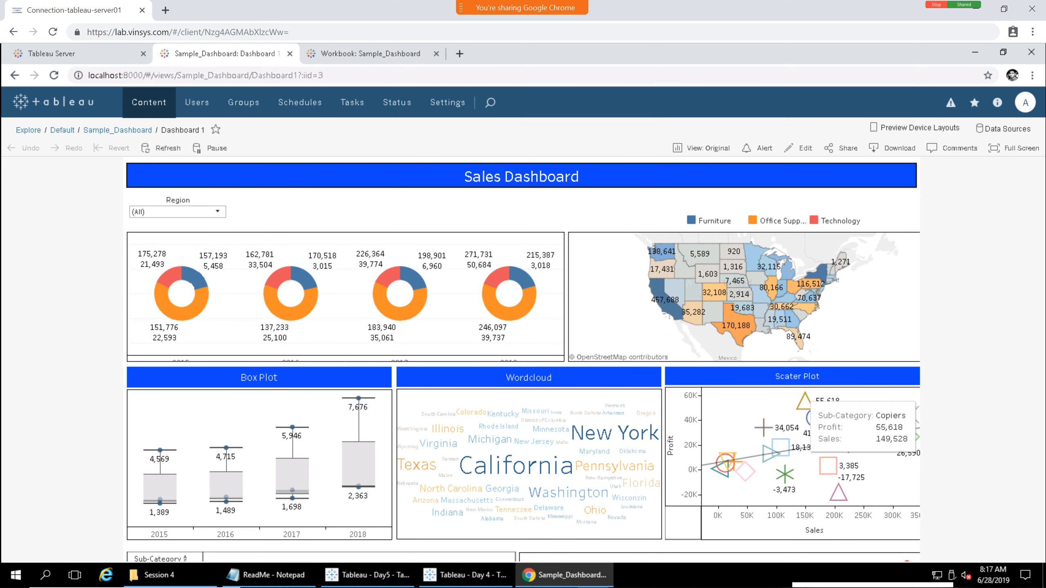
# Step: Open the Sample_Dashboard workbook page, view its Subscriptions tab, and check the alerts list
pyautogui.click(117, 130)
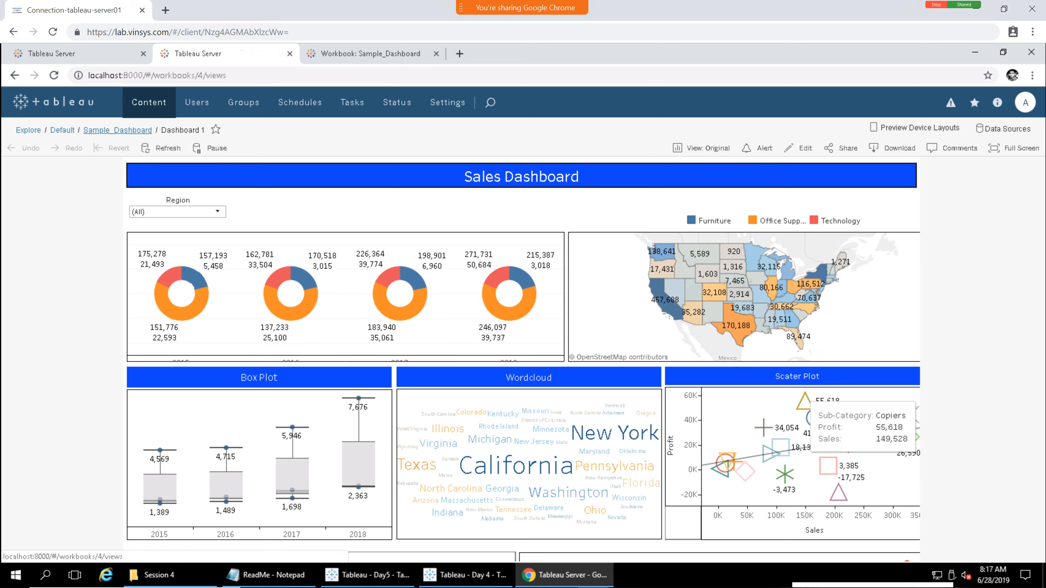
pyautogui.click(297, 246)
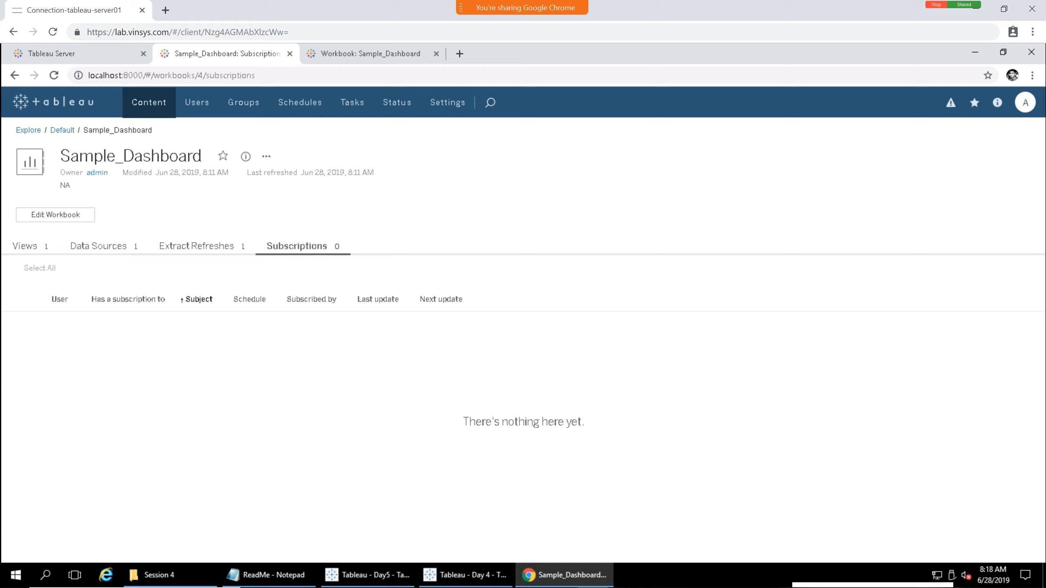
pyautogui.click(951, 102)
pyautogui.press('Escape')
# Step: Switch to the embedded dashboard tab and open the dashboard in web editing mode
pyautogui.hotkey('ctrl', 'Tab')
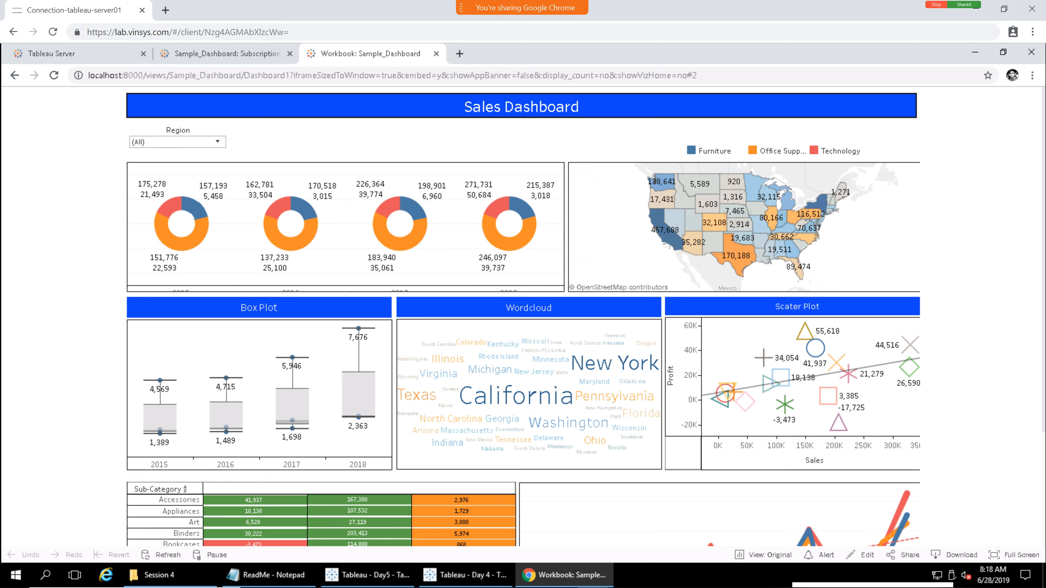
pyautogui.scroll(-4, 523, 317)
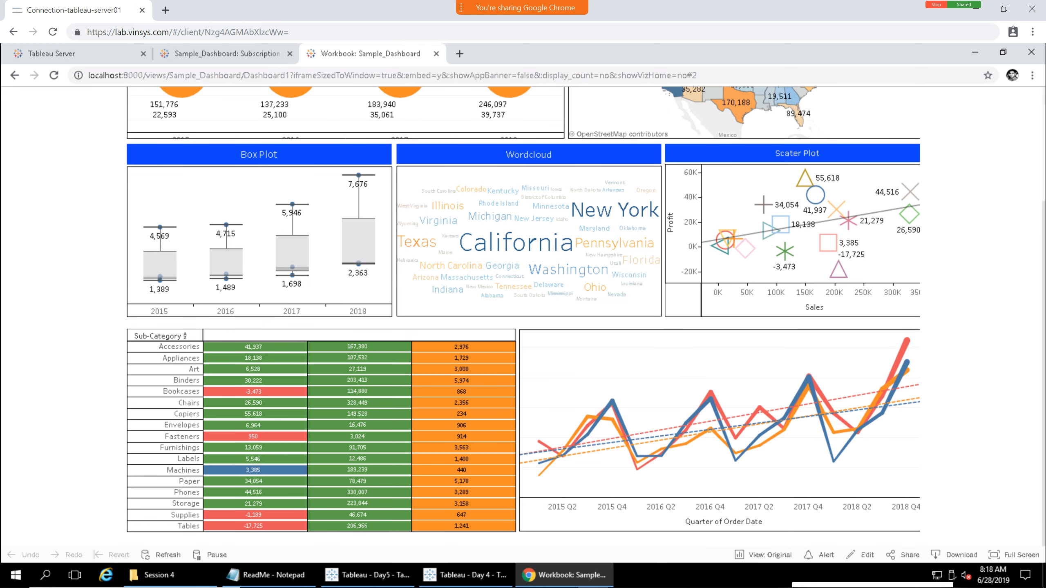
pyautogui.scroll(4, 524, 317)
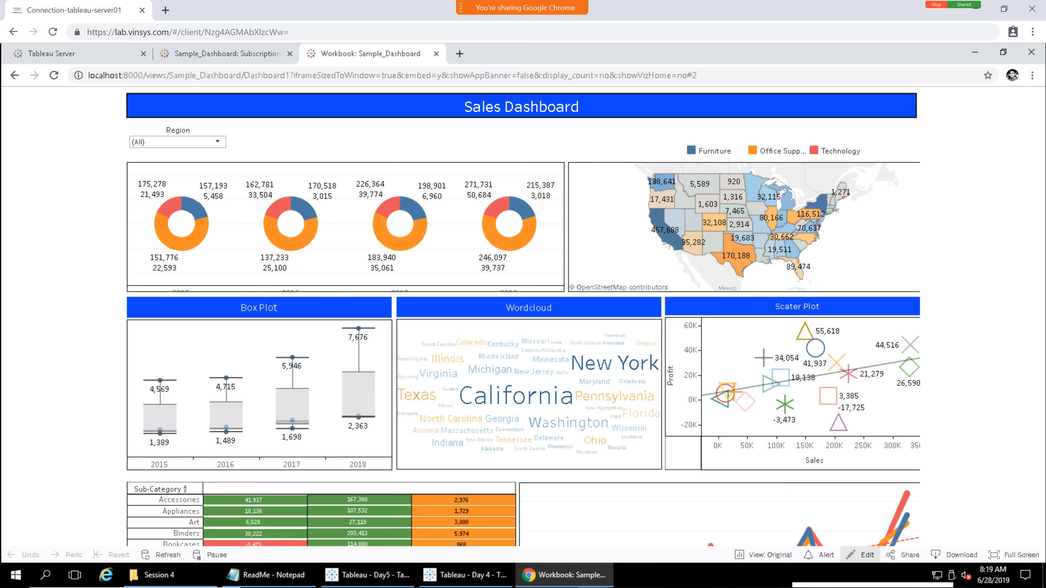
pyautogui.click(862, 554)
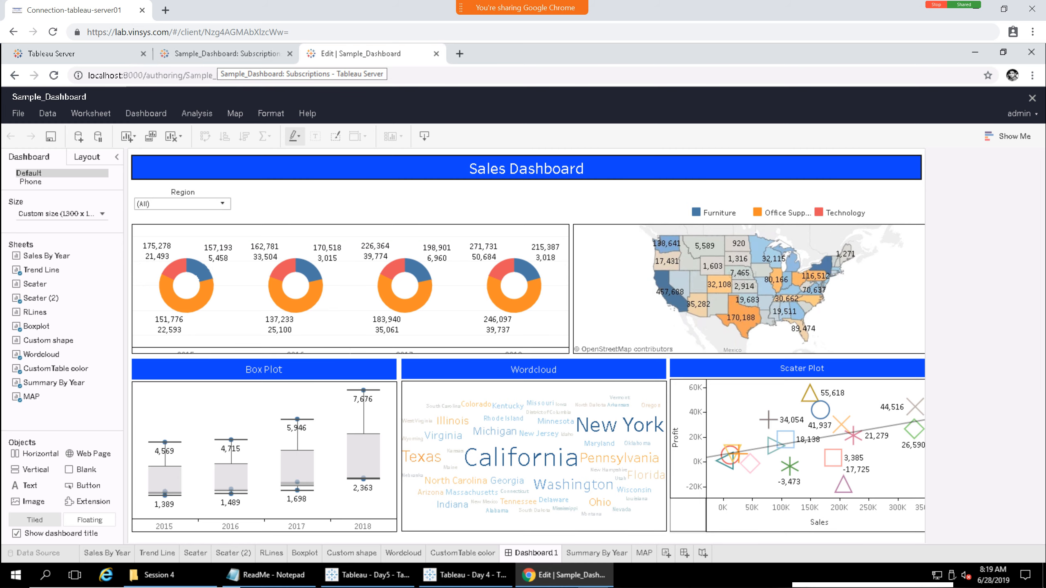
# Step: Return to the workbook tab, minimise the open windows, and launch Tableau Services Manager from the desktop shortcut
pyautogui.click(222, 53)
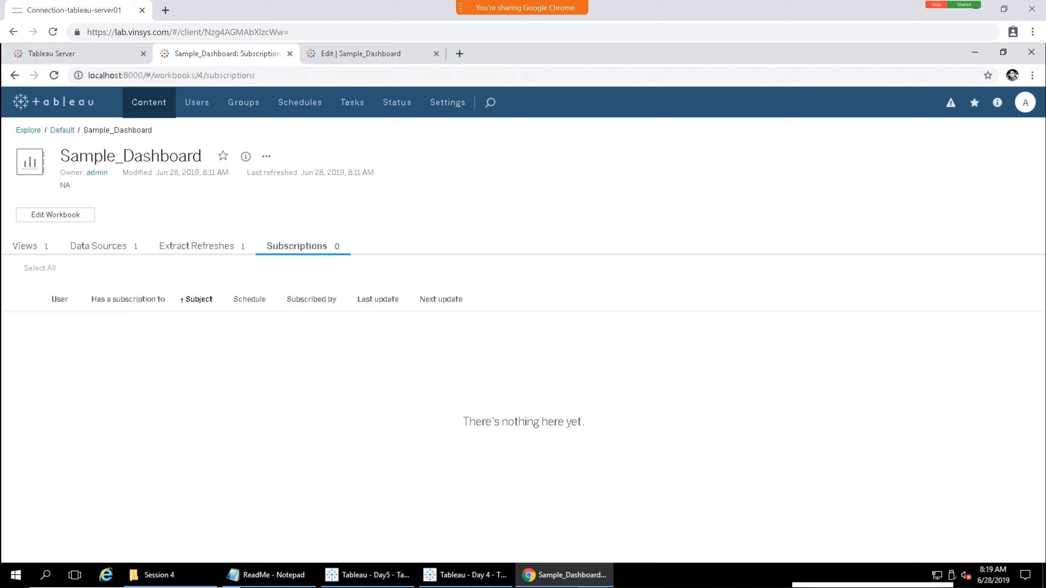
pyautogui.press('super+d')
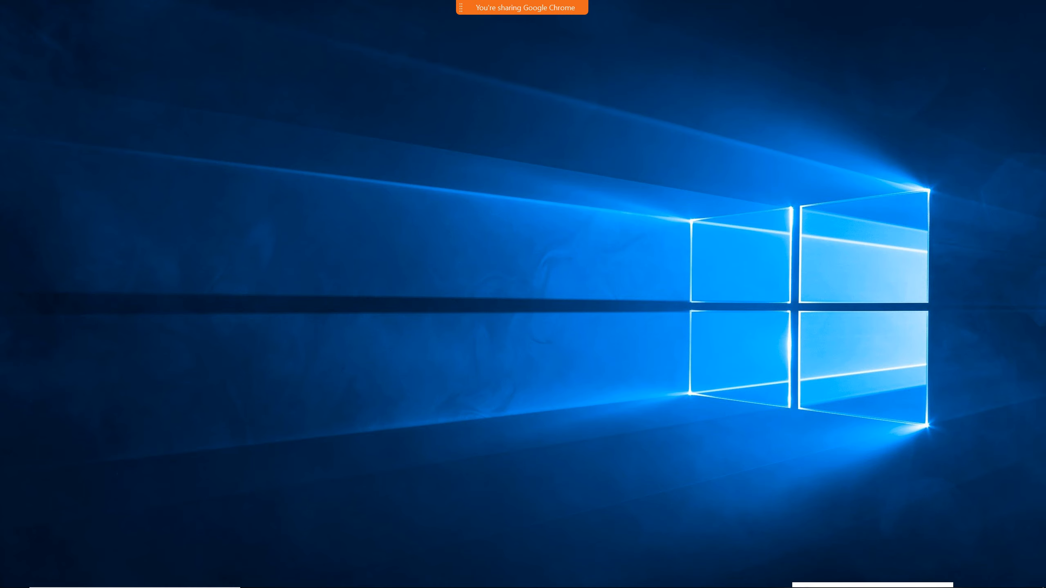
pyautogui.click(593, 577)
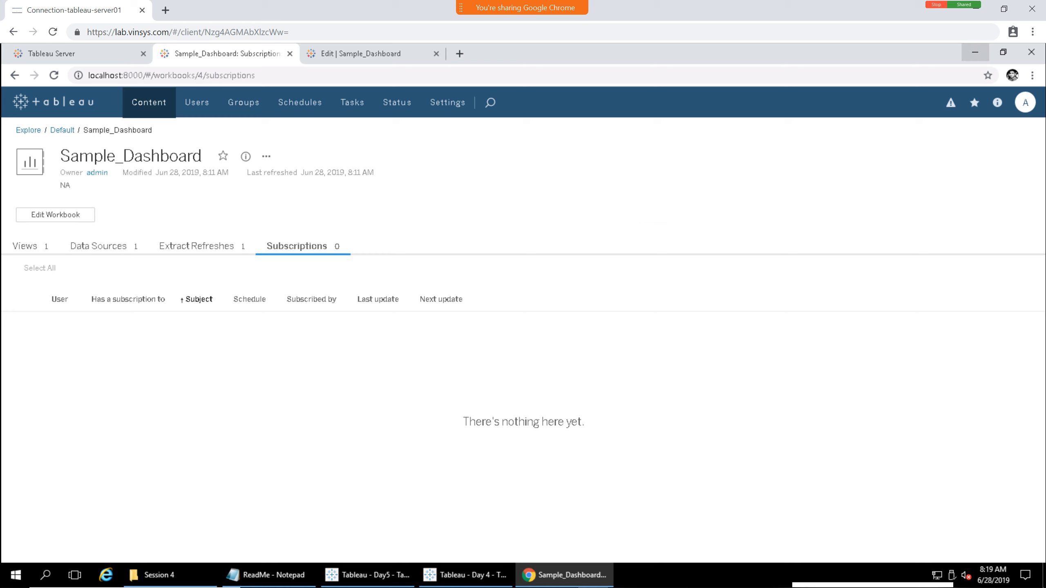
pyautogui.click(975, 52)
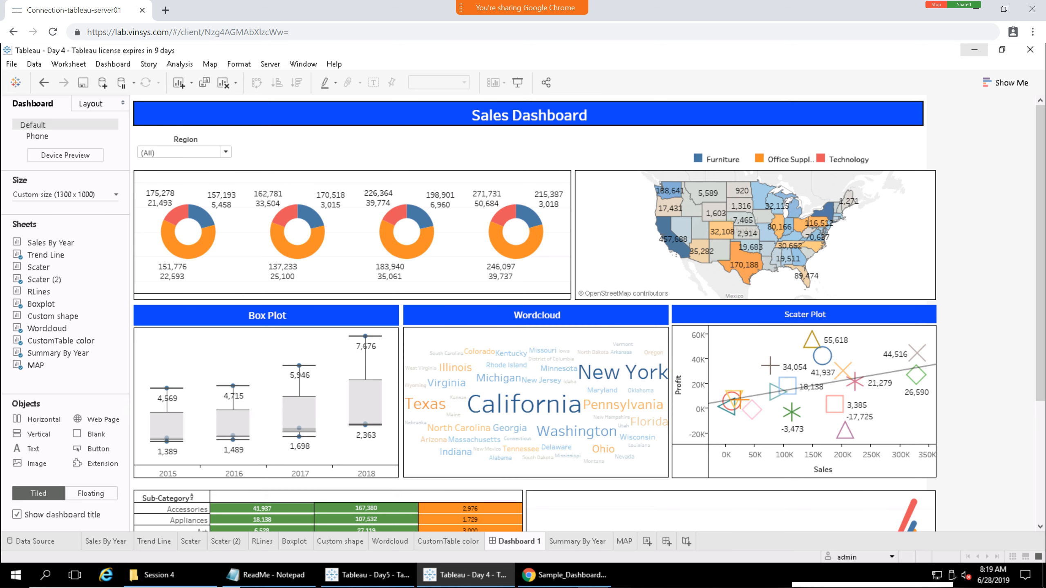
pyautogui.click(975, 50)
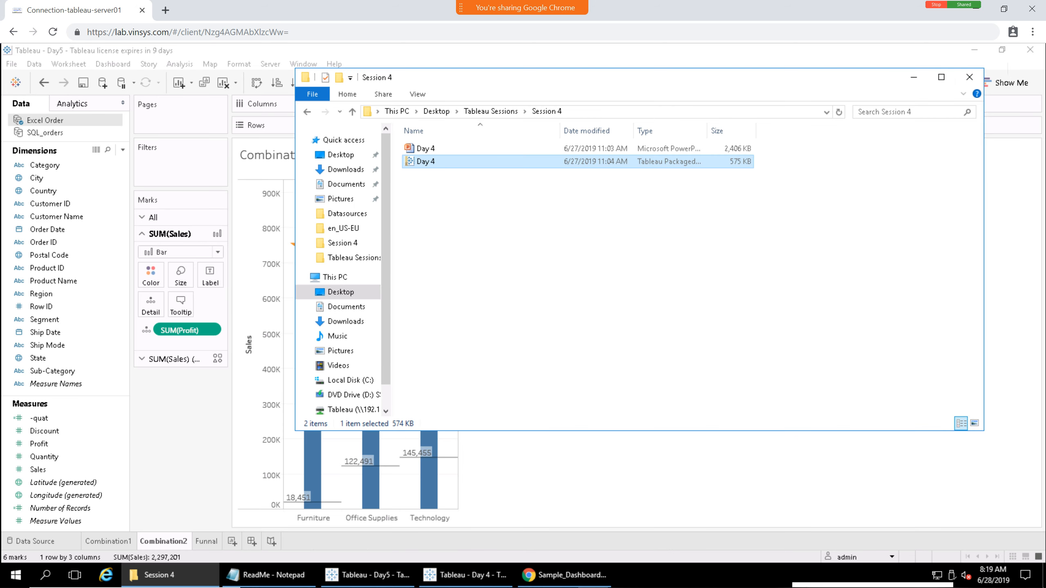
pyautogui.click(659, 255)
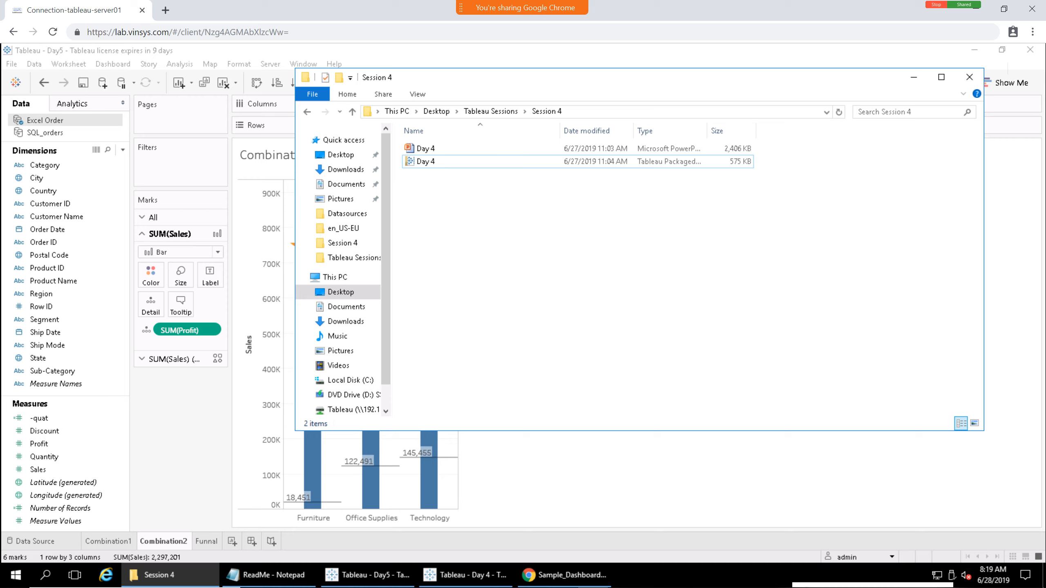
pyautogui.click(913, 78)
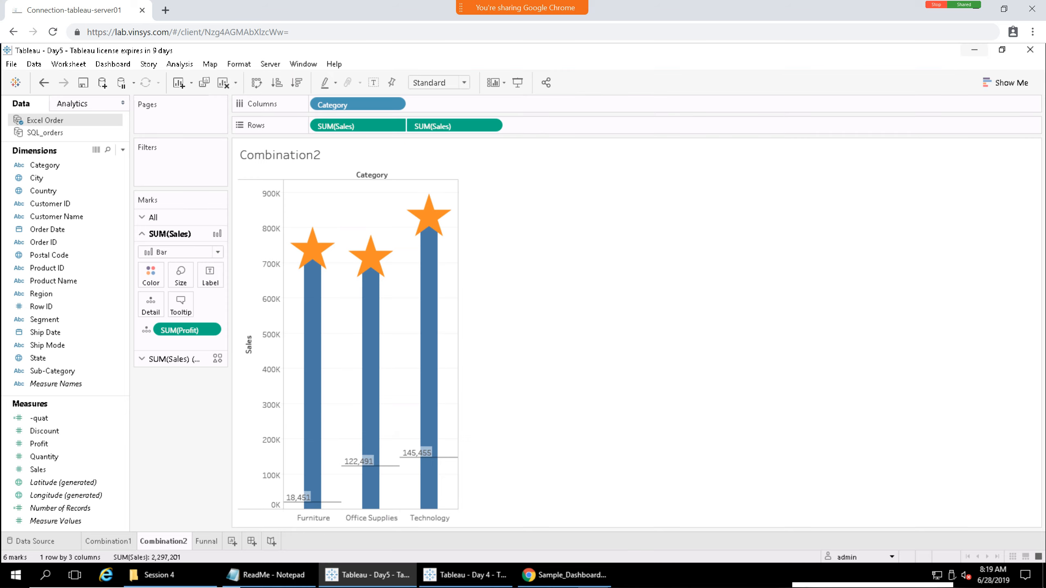
pyautogui.click(975, 49)
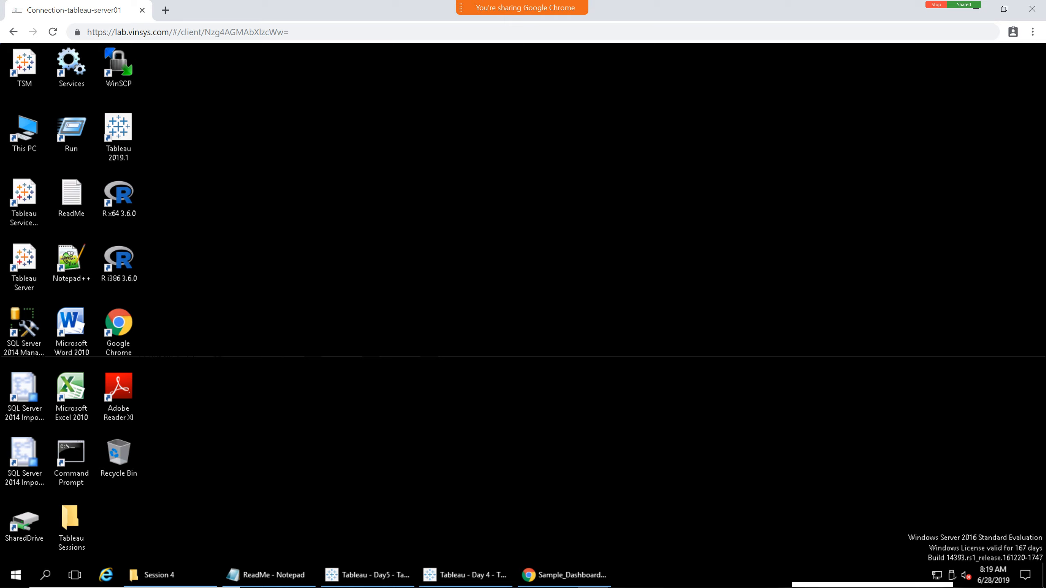
pyautogui.doubleClick(23, 63)
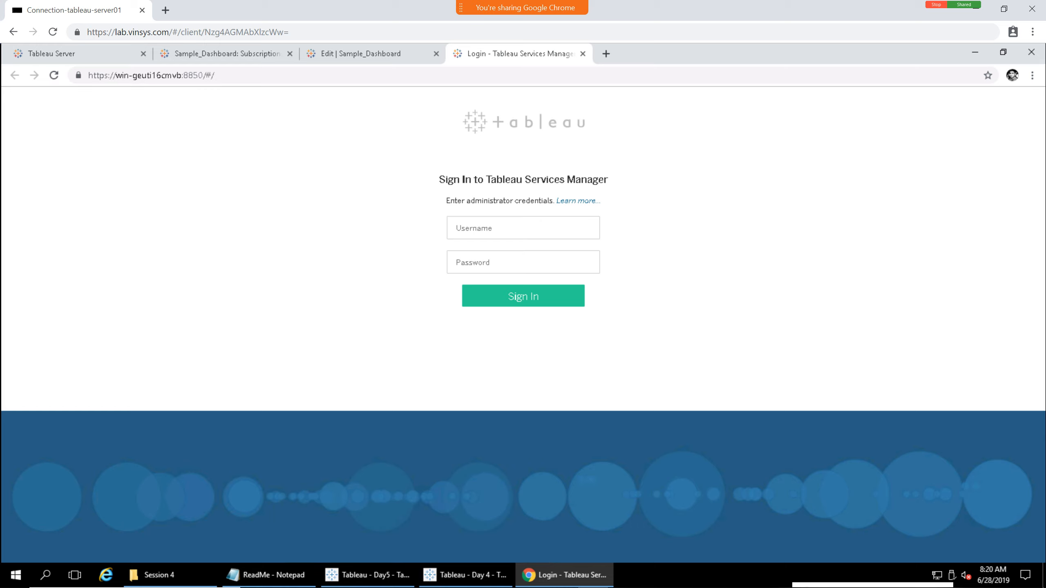
# Step: Copy the TSM username from the ReadMe notes into the Tableau Services Manager sign-in username field
pyautogui.click(267, 575)
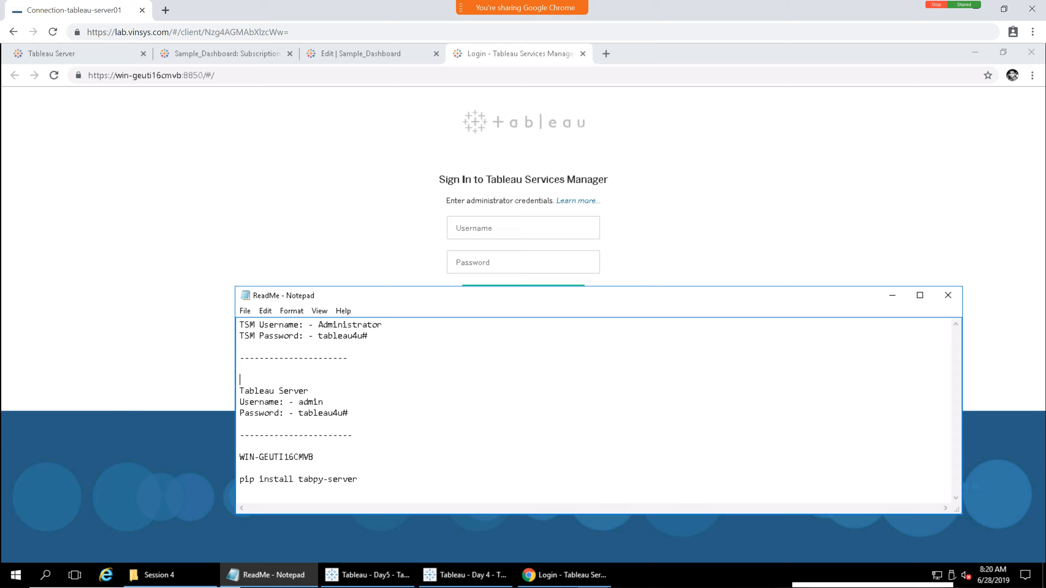
pyautogui.doubleClick(350, 325)
pyautogui.hotkey('ctrl', 'c')
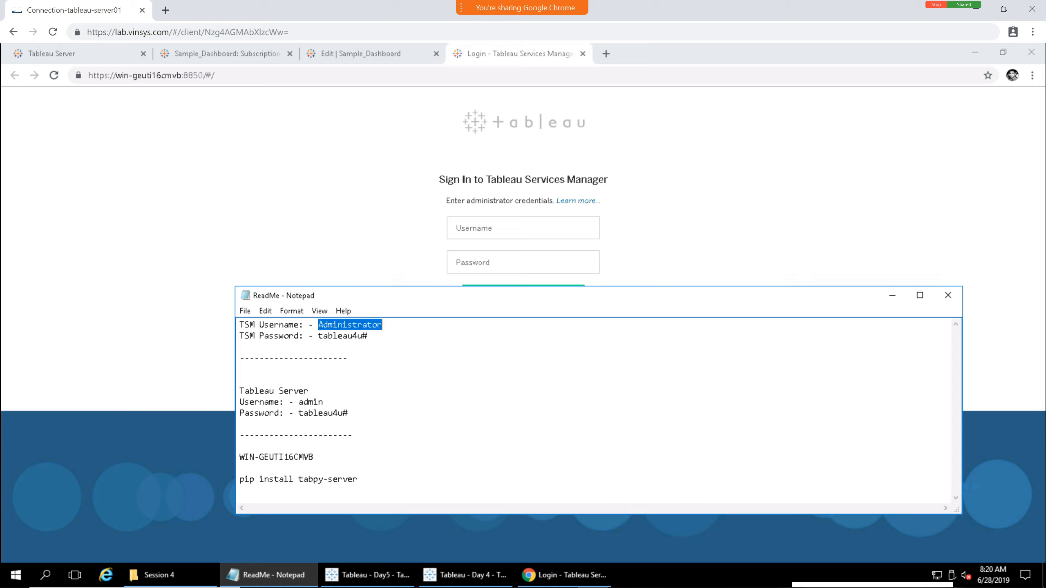
pyautogui.click(523, 228)
pyautogui.hotkey('ctrl', 'v')
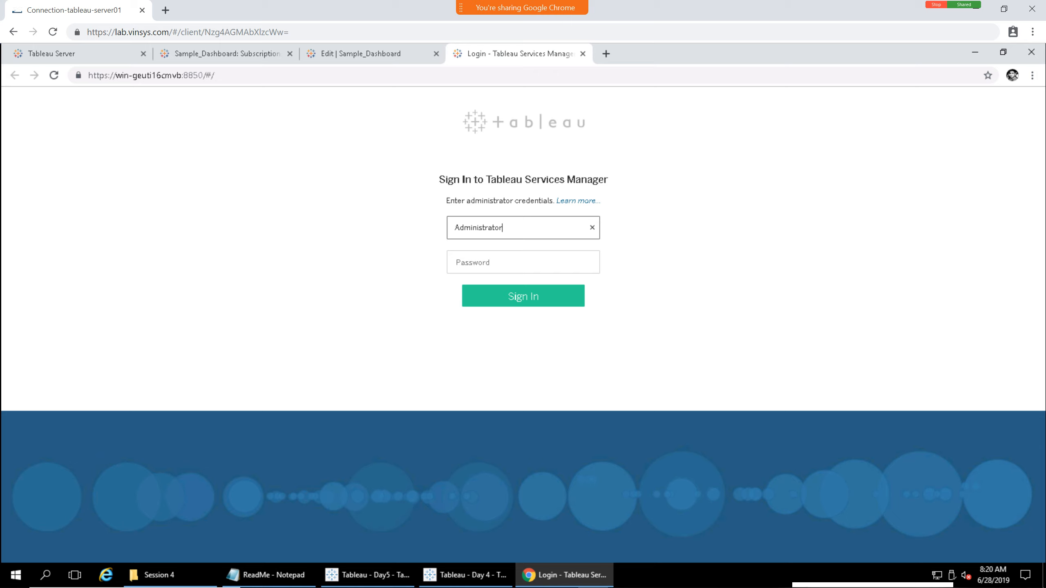
# Step: Copy the TSM password from the ReadMe notes into the password field and sign in
pyautogui.hotkey('alt', 'Tab')
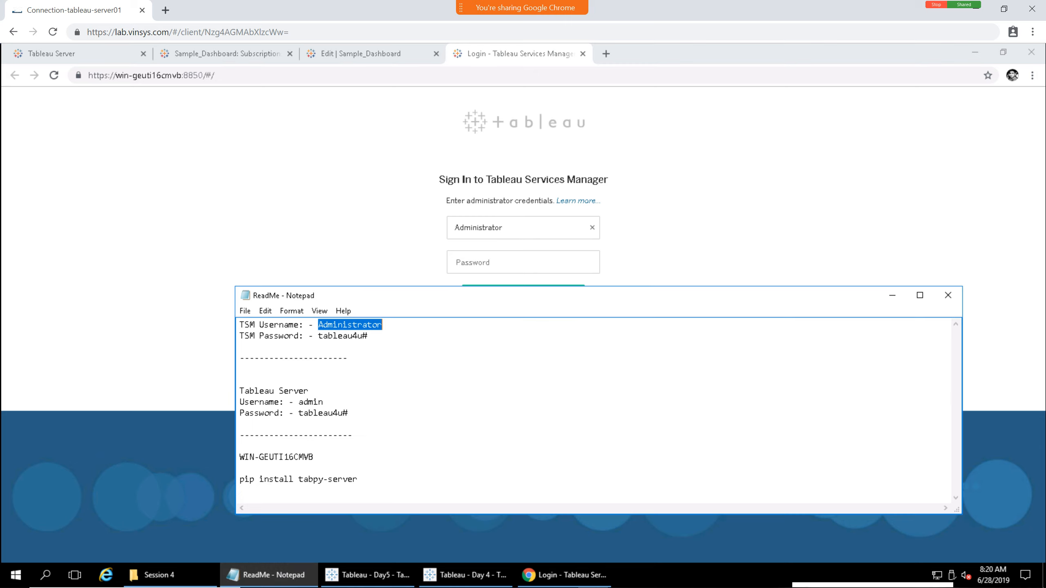
pyautogui.moveTo(318, 336); pyautogui.dragTo(368, 336)
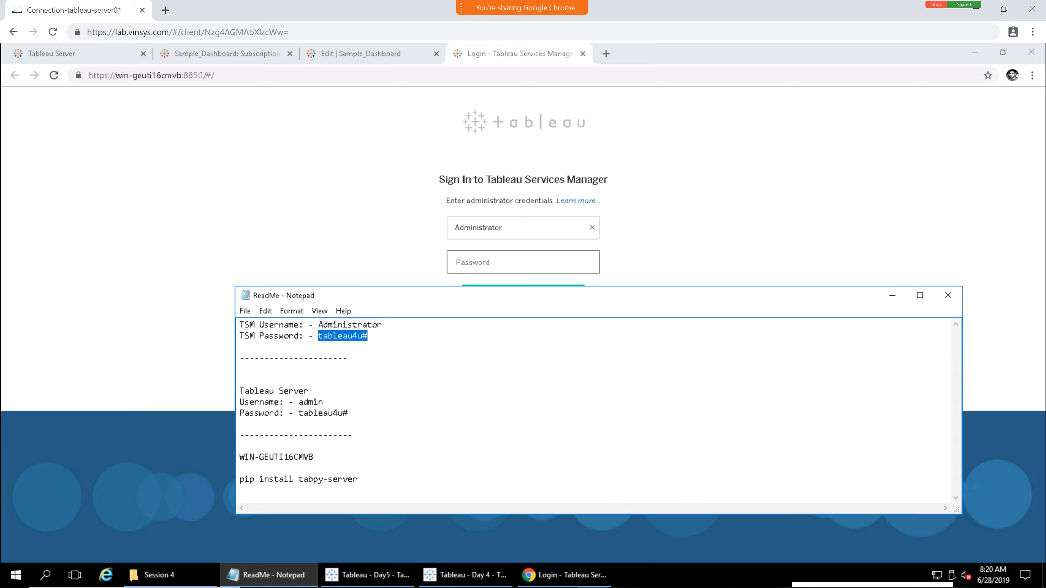
pyautogui.hotkey('alt', 'Tab')
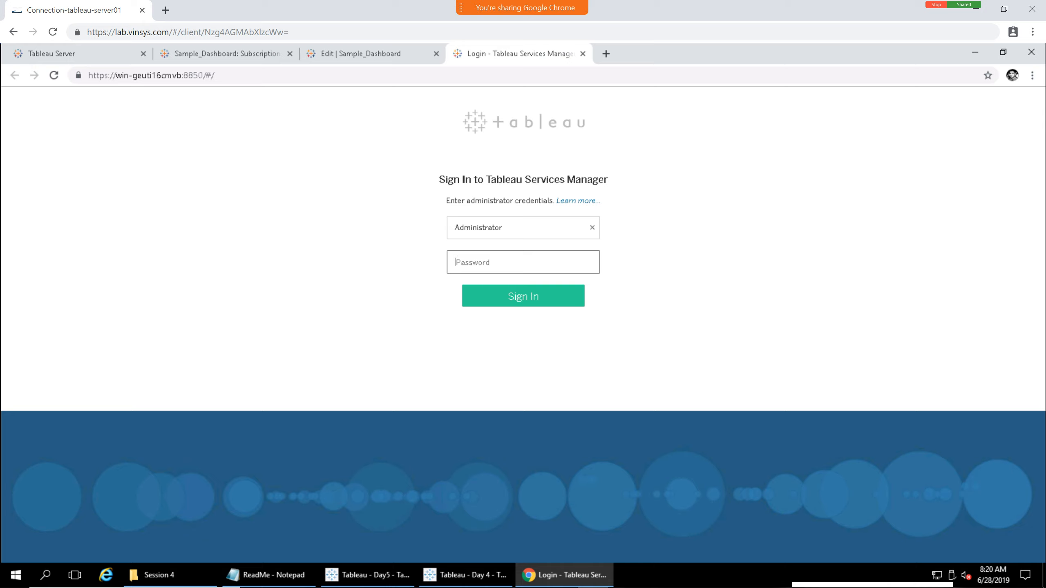
pyautogui.hotkey('ctrl', 'v')
pyautogui.press('Return')
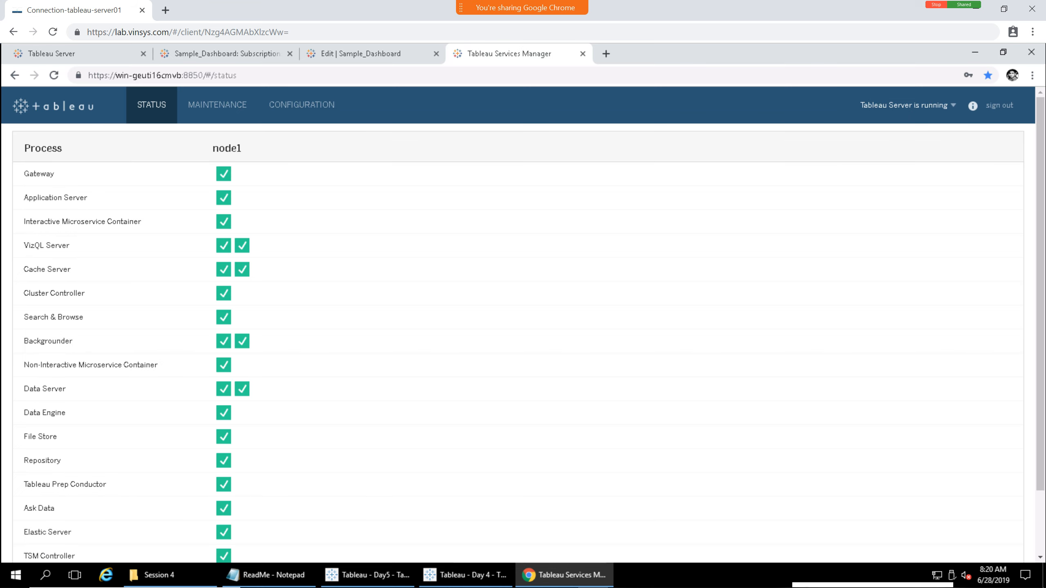
# Step: Browse the Status, Maintenance and Configuration pages of Tableau Services Manager
pyautogui.click(217, 105)
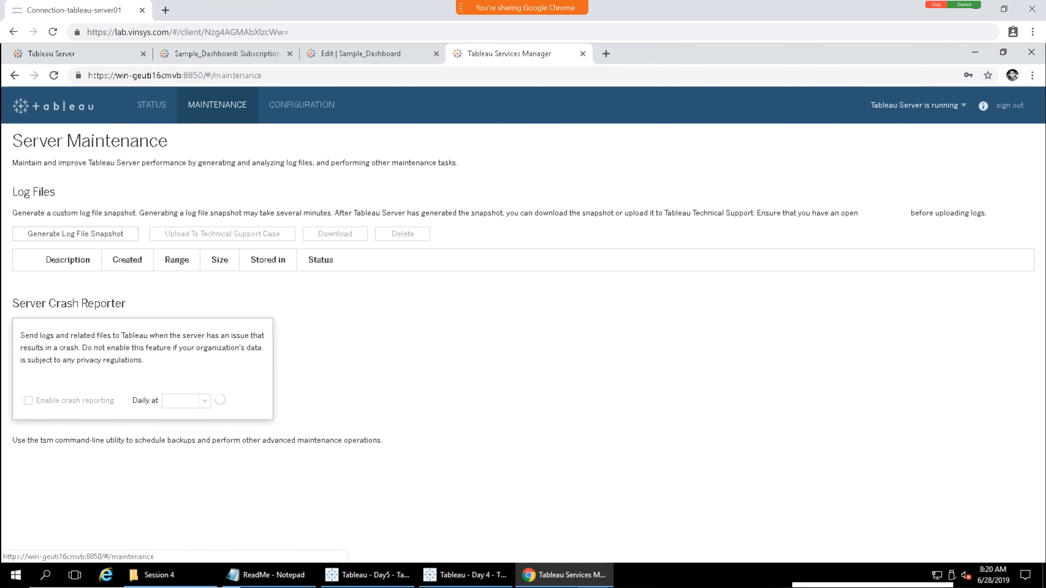
pyautogui.click(302, 104)
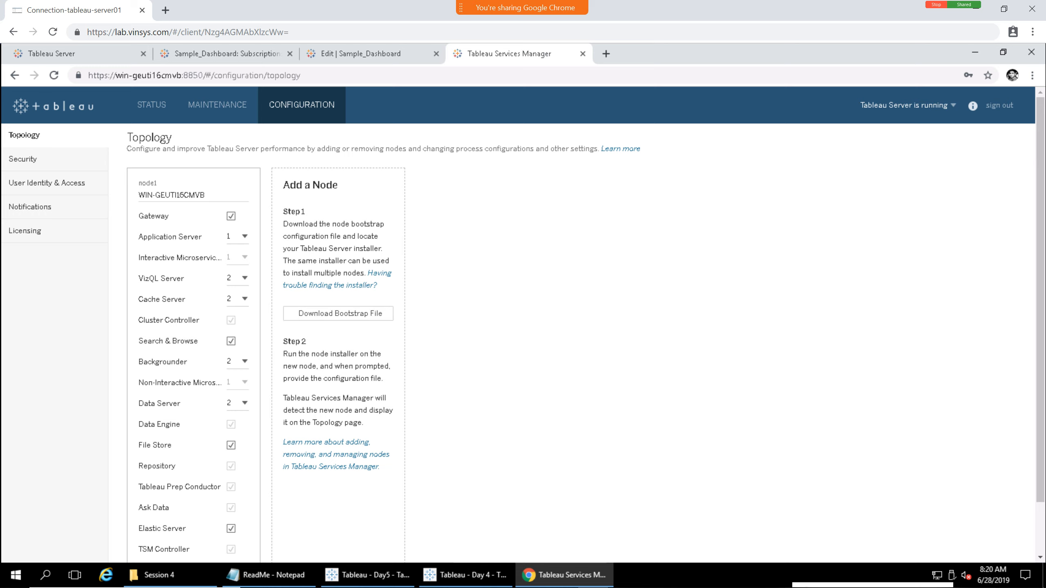
pyautogui.click(151, 105)
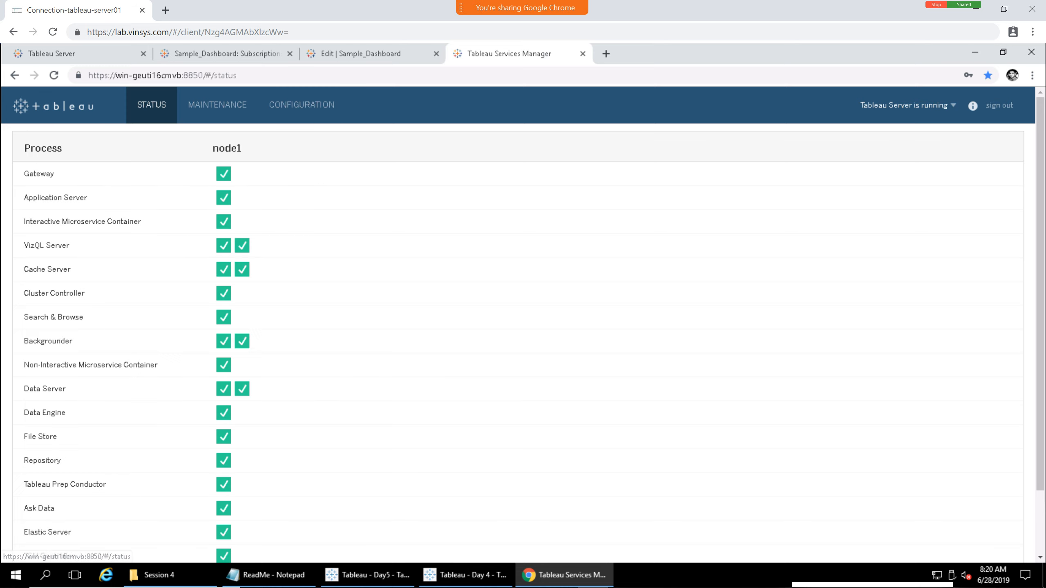
pyautogui.click(217, 105)
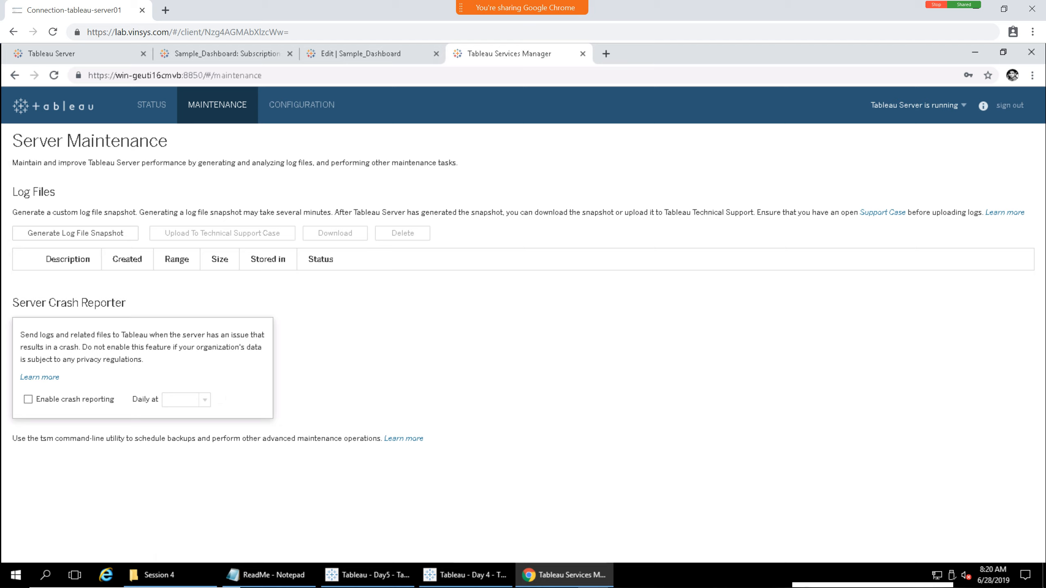
pyautogui.click(302, 104)
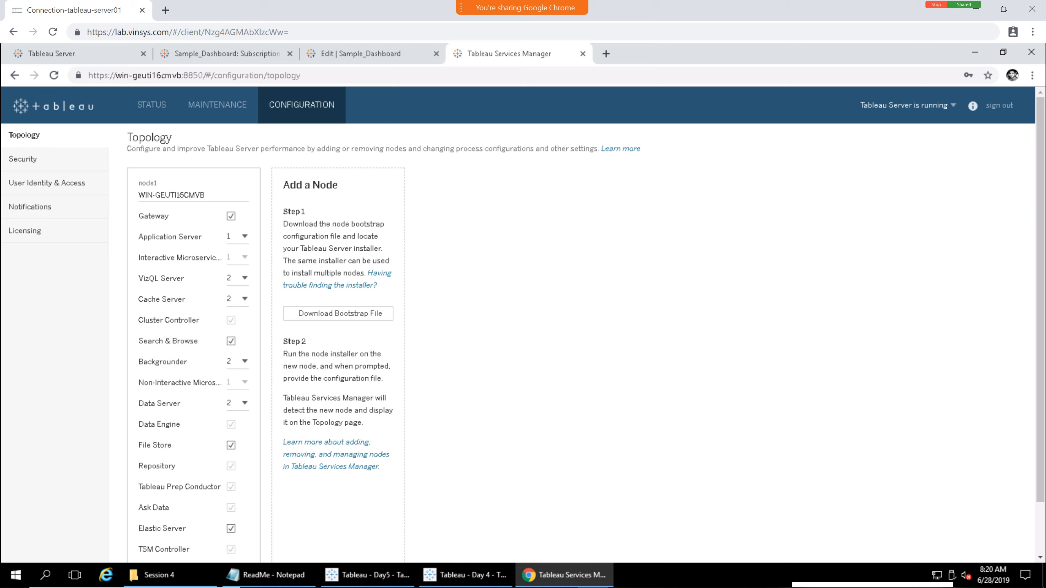
pyautogui.click(151, 105)
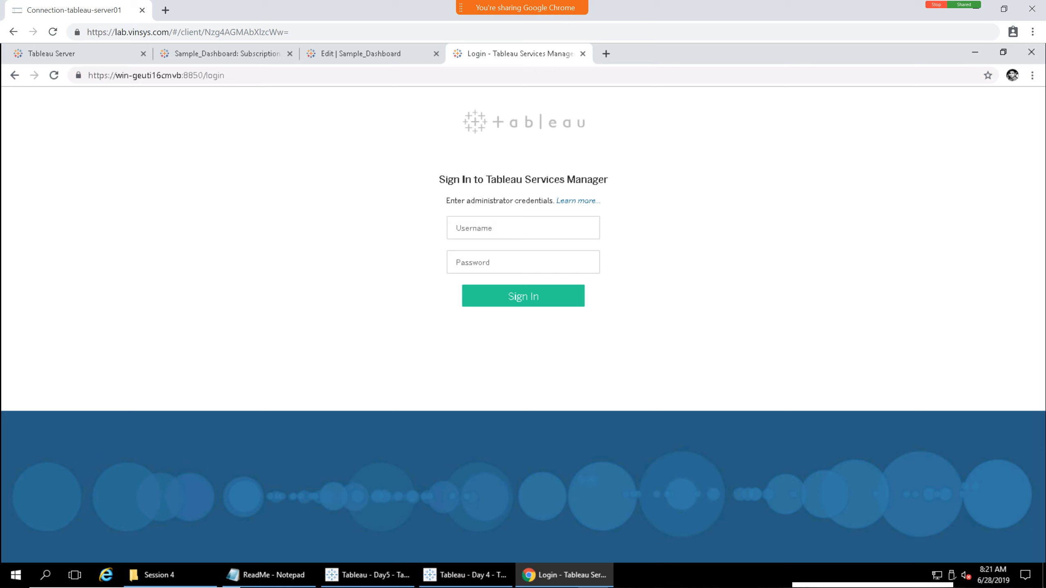
# Step: Close the Tableau Services Manager login tab and return to the Sample_Dashboard subscriptions page
pyautogui.hotkey('ctrl', 'w')
pyautogui.moveTo(564, 575)
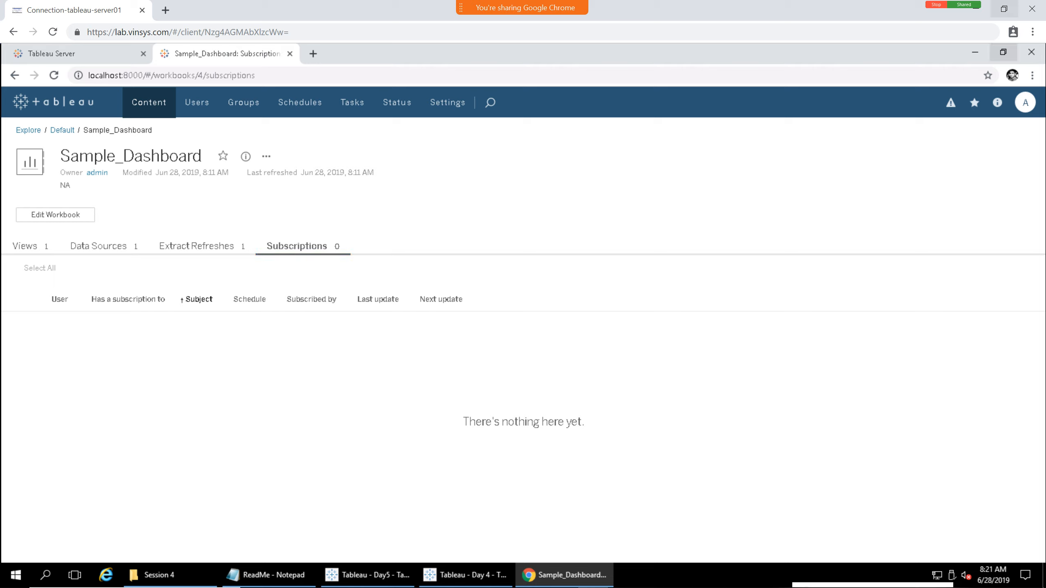
pyautogui.click(976, 9)
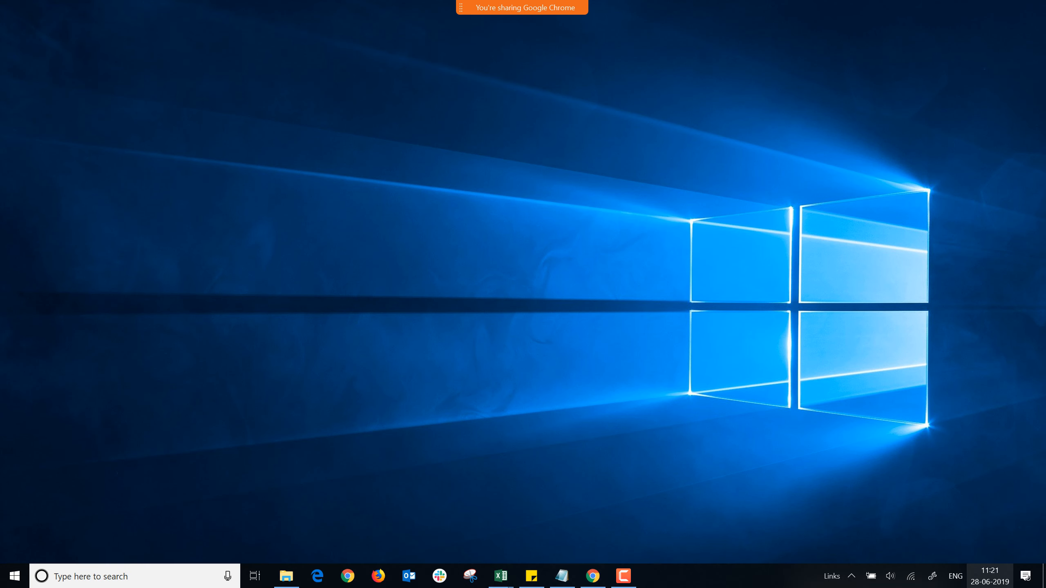
pyautogui.click(990, 576)
pyautogui.click(1026, 576)
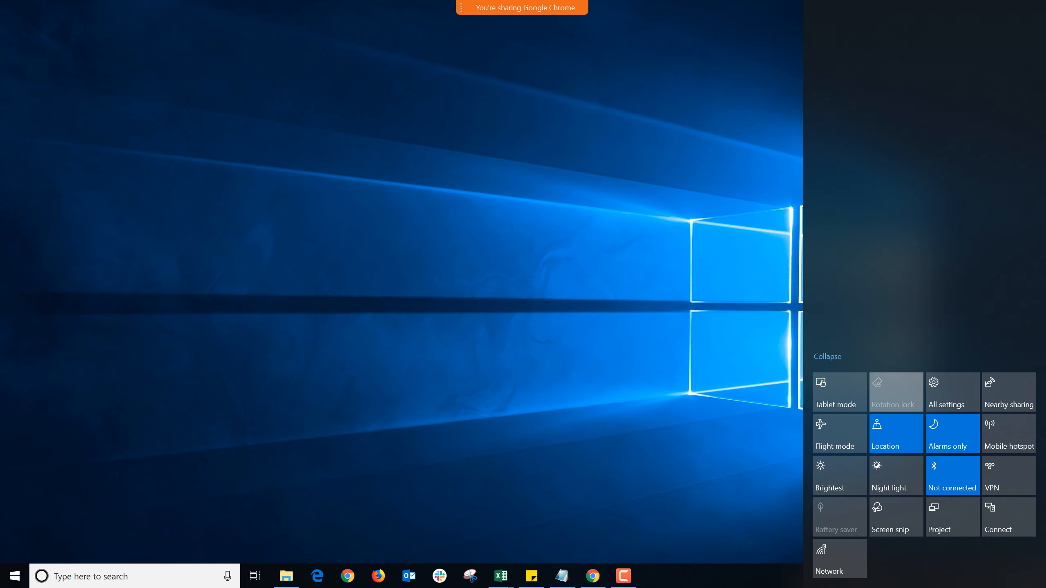
pyautogui.press('Escape')
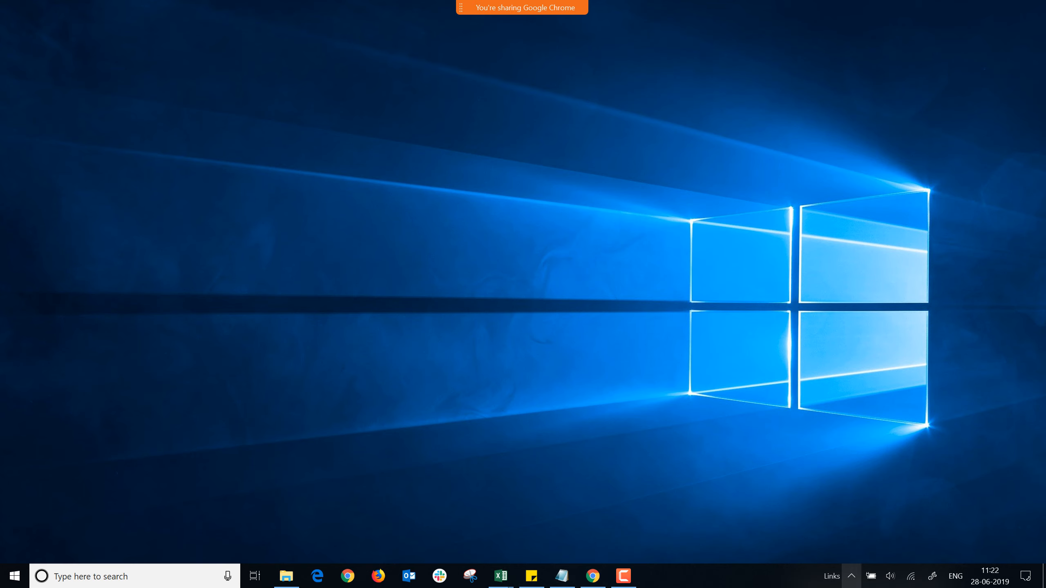
# Step: Pause Backup and Sync from the local system tray and return to the remote browser session
pyautogui.click(851, 576)
pyautogui.click(852, 502)
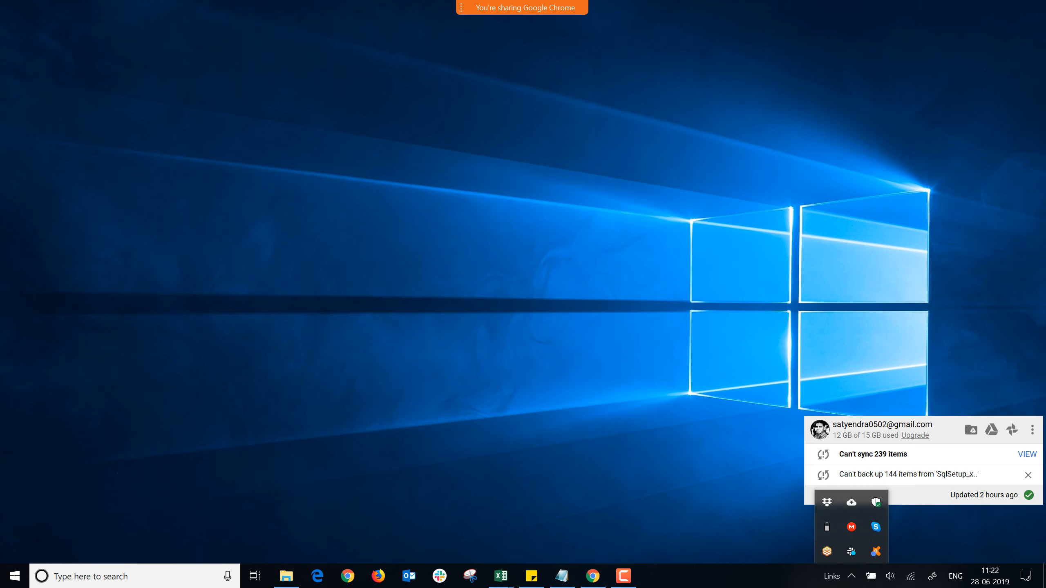
pyautogui.click(1033, 429)
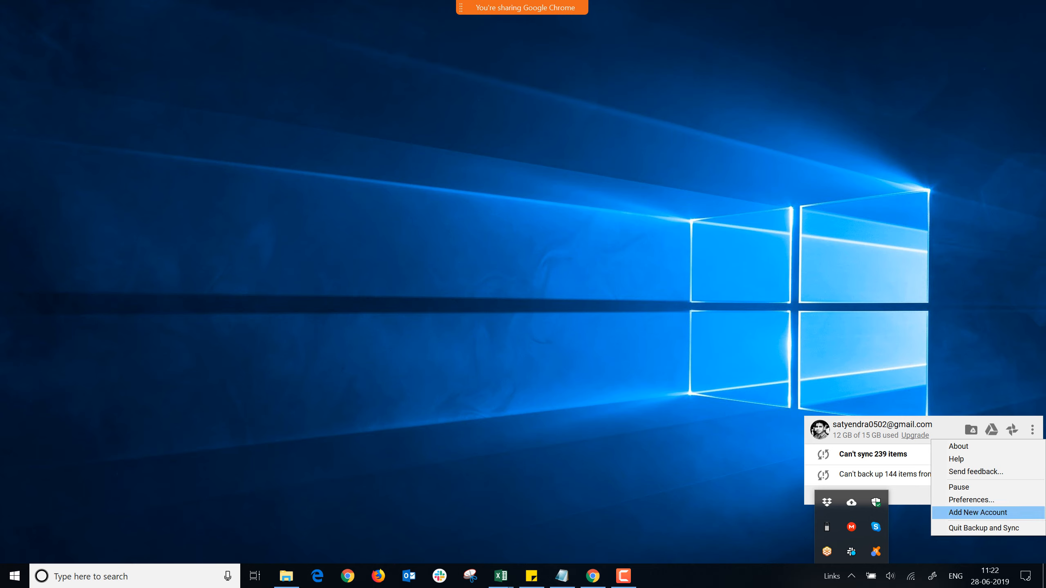
pyautogui.click(959, 488)
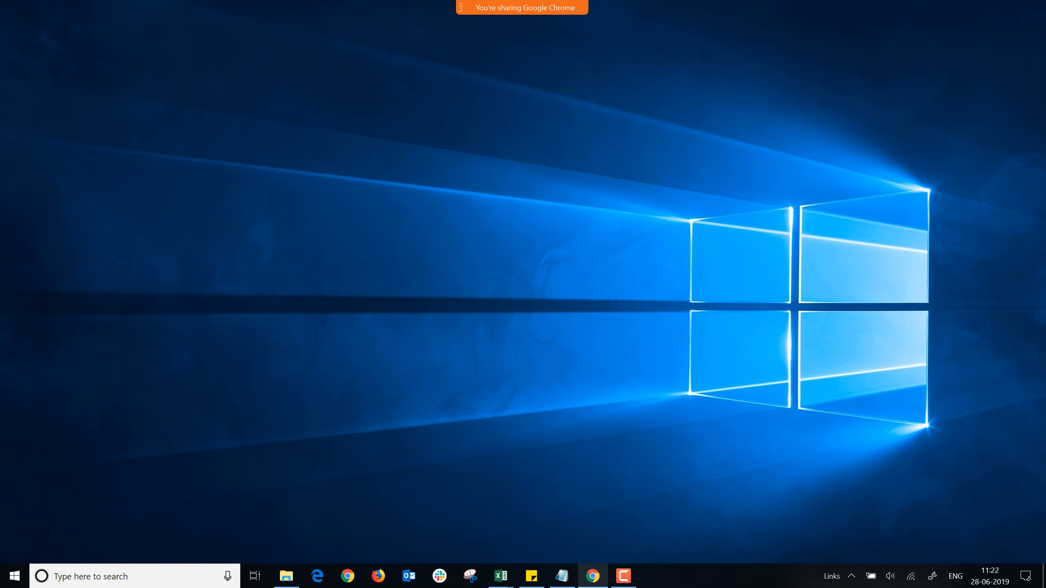
pyautogui.click(592, 576)
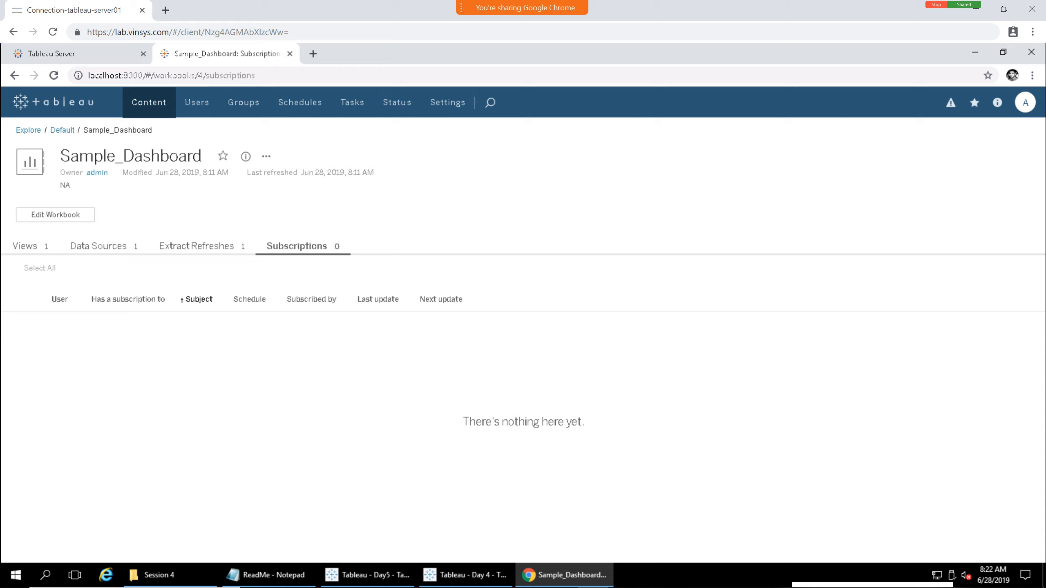
# Step: Open the Tableau Server Users page and select the page address in the address bar
pyautogui.click(197, 102)
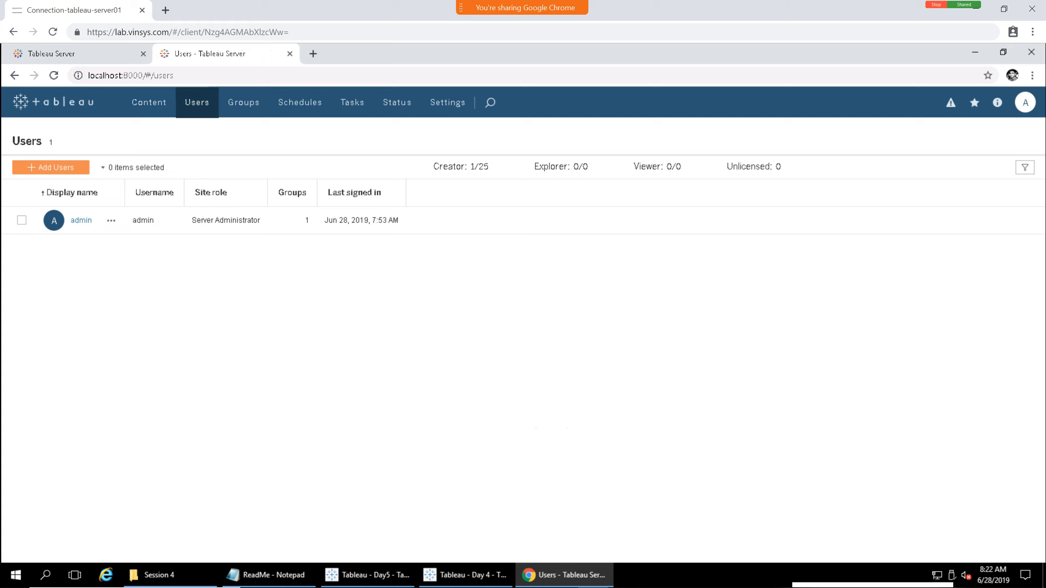
pyautogui.click(177, 76)
pyautogui.hotkey('ctrl', 'a')
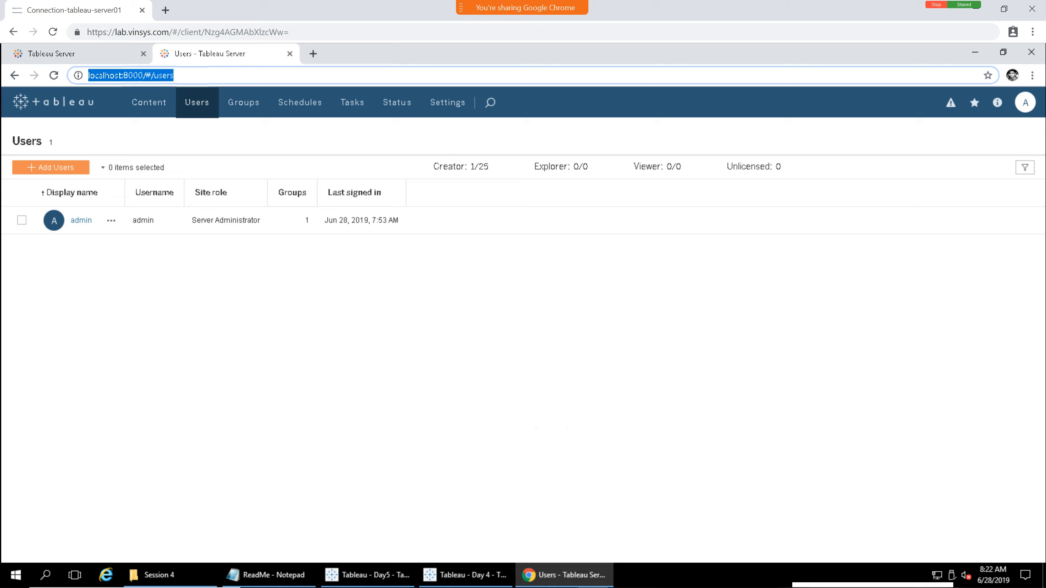
pyautogui.click(123, 61)
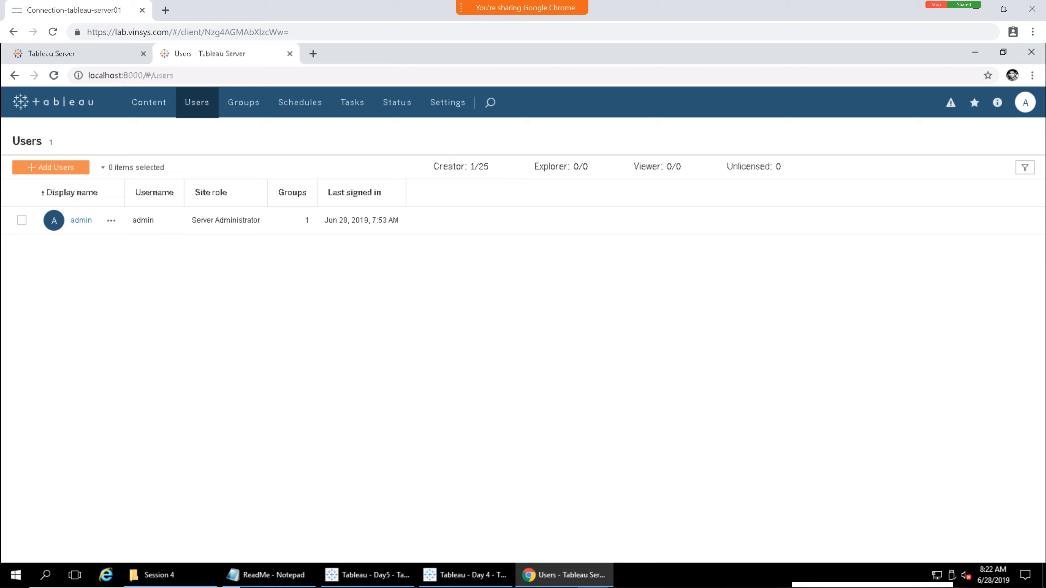
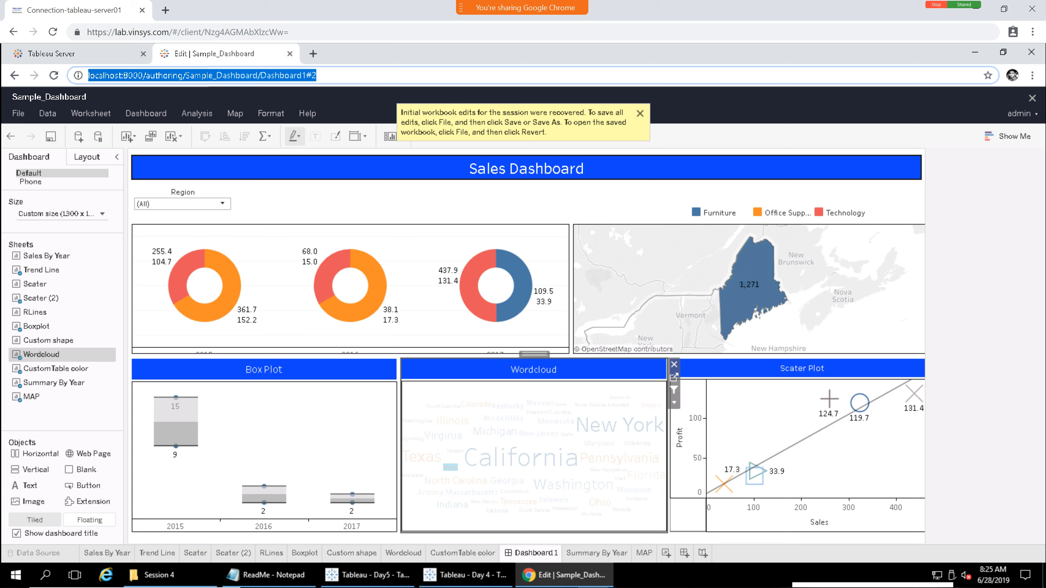
# Step: Dismiss the recovered-edits notice and scroll through the dashboard in the web editor
pyautogui.click(640, 113)
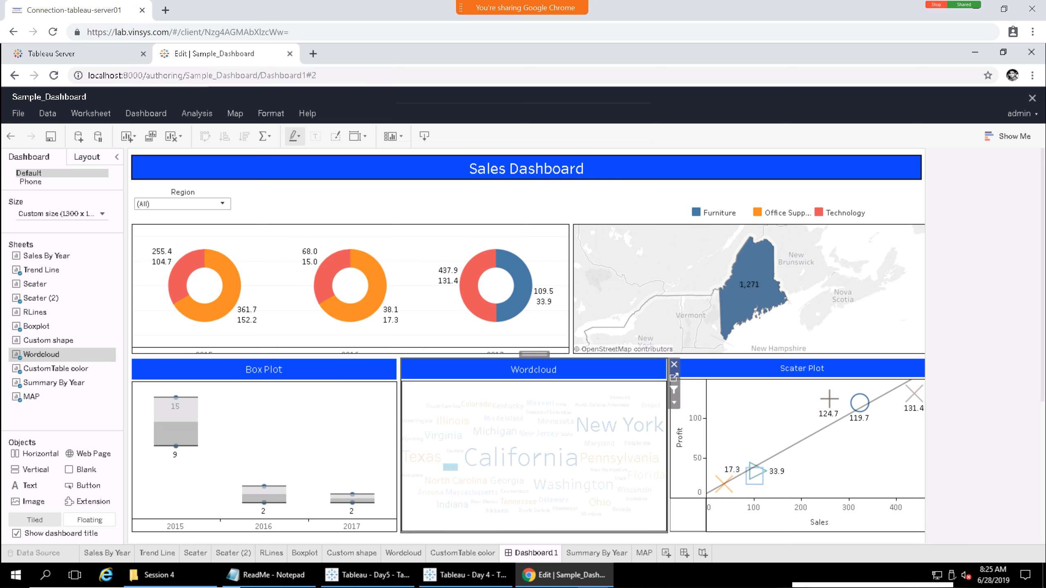
pyautogui.scroll(-5, 528, 342)
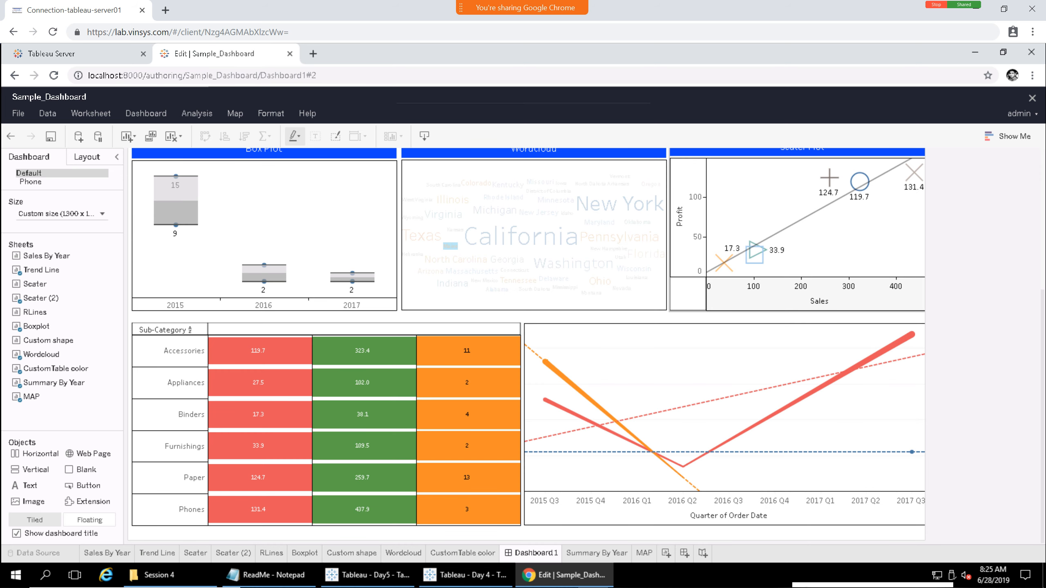
pyautogui.click(463, 553)
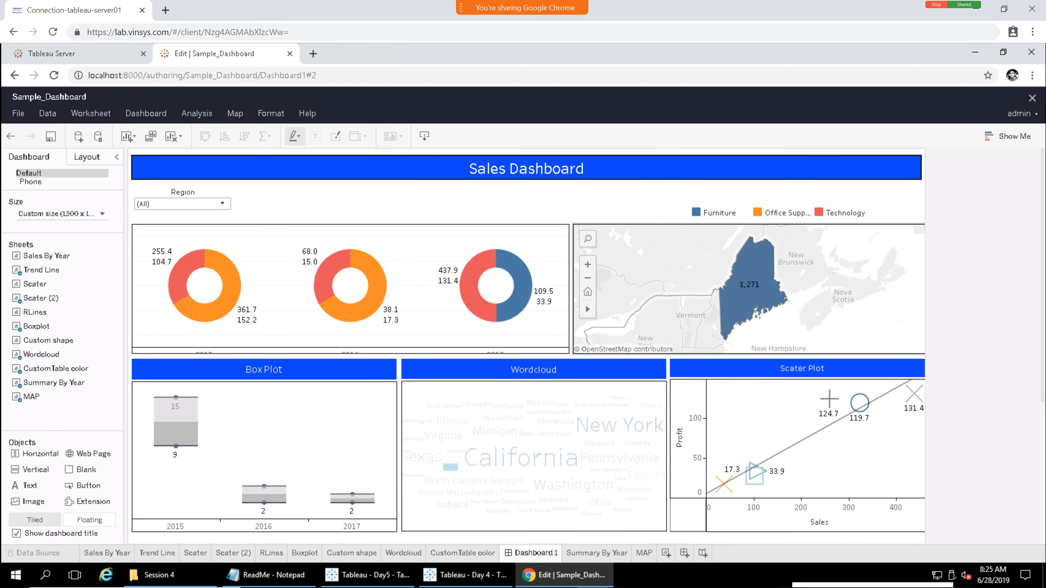
# Step: Select Maine on the map to filter the other dashboard views
pyautogui.click(758, 288)
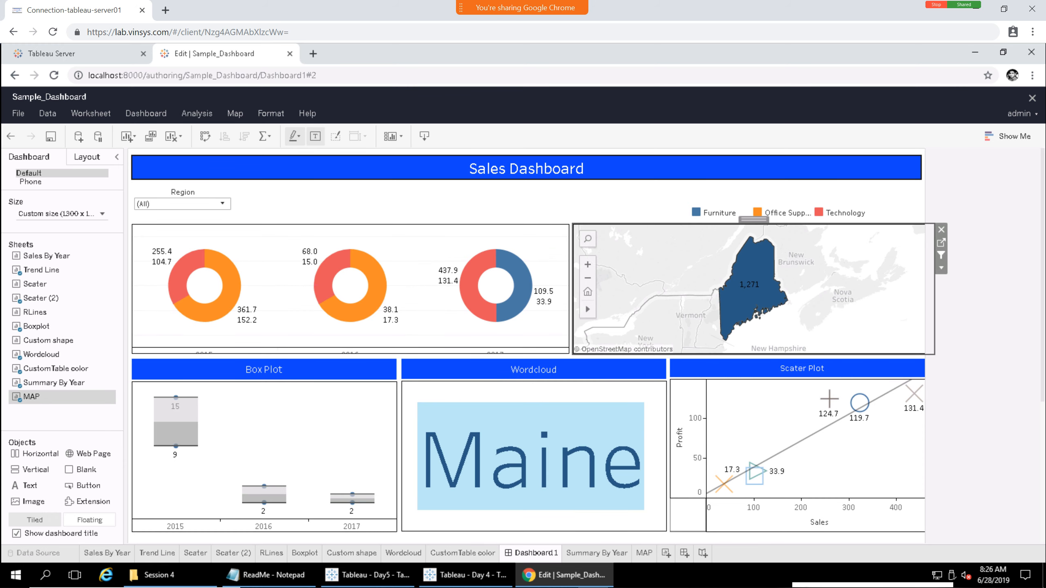
pyautogui.click(984, 297)
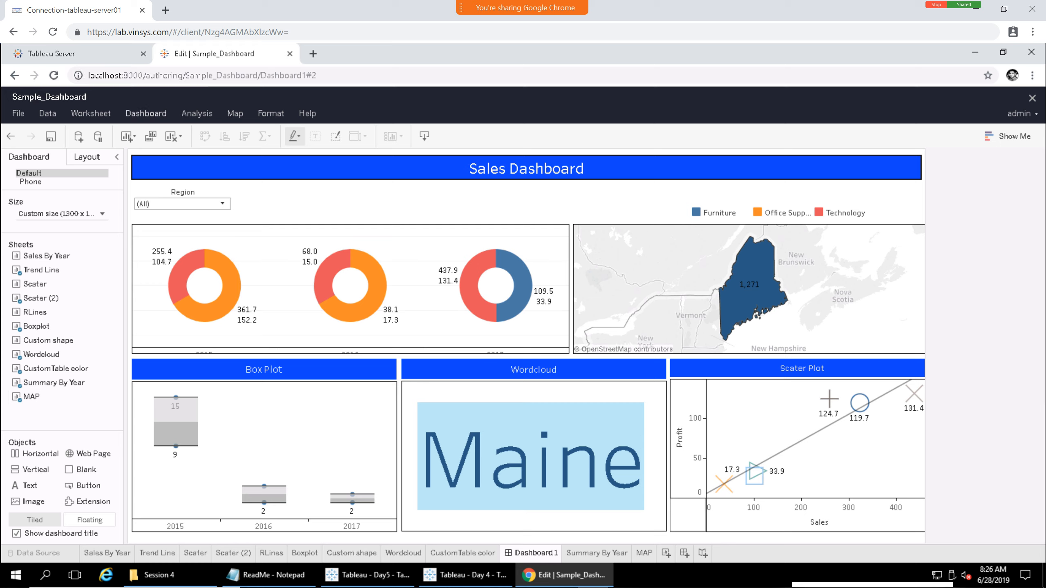
pyautogui.moveTo(522, 7)
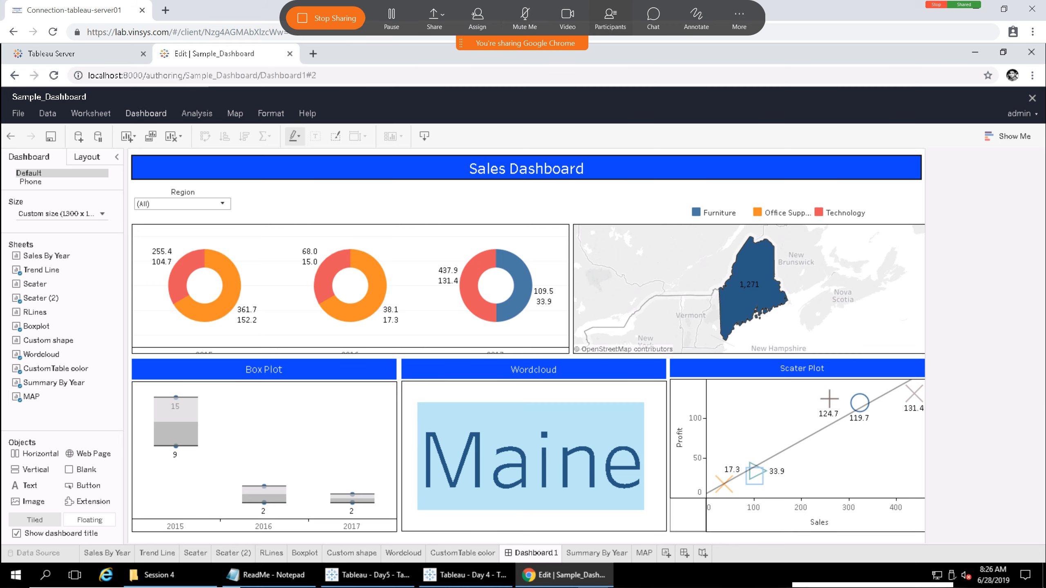
pyautogui.click(610, 16)
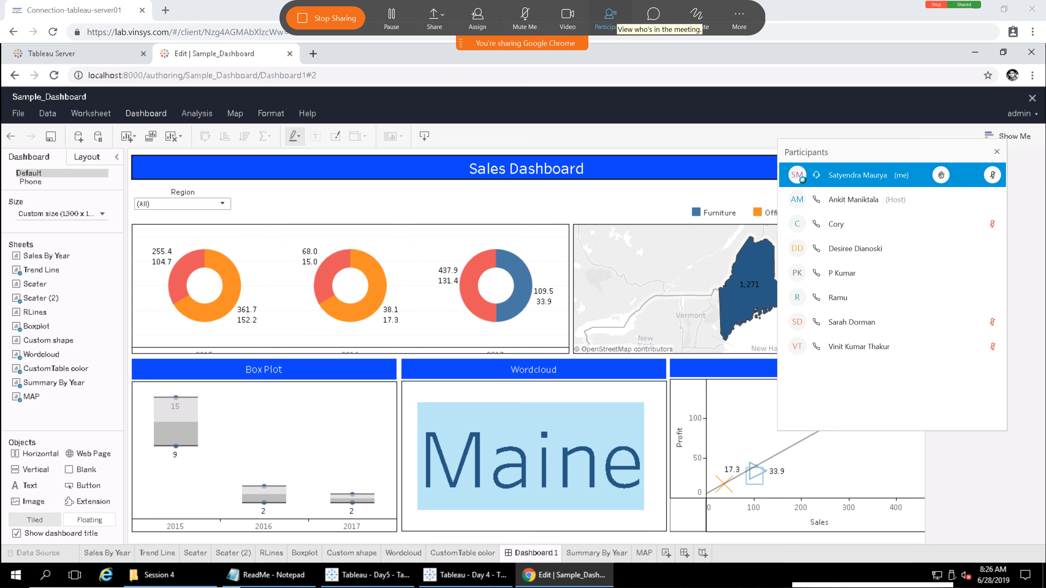
pyautogui.click(146, 113)
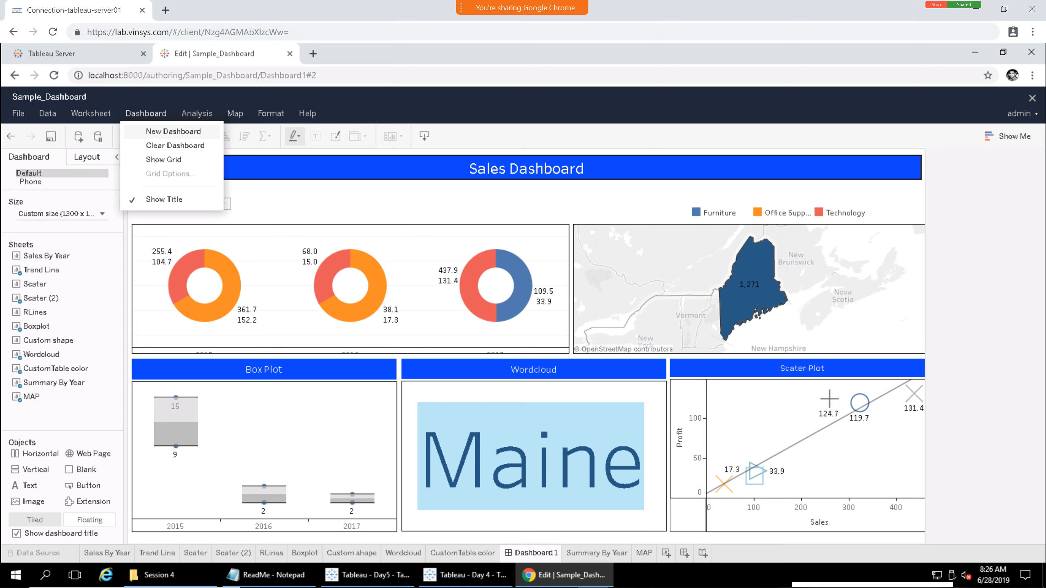
pyautogui.press('Escape')
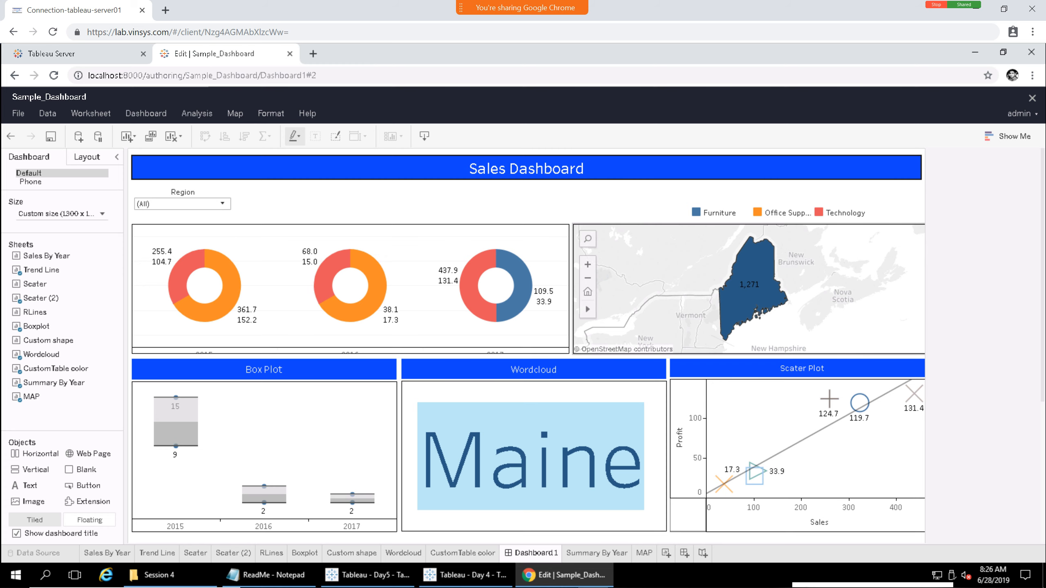
# Step: Clear the Maine selection on the map to restore all data in the dashboard
pyautogui.moveTo(756, 293)
pyautogui.click(757, 315)
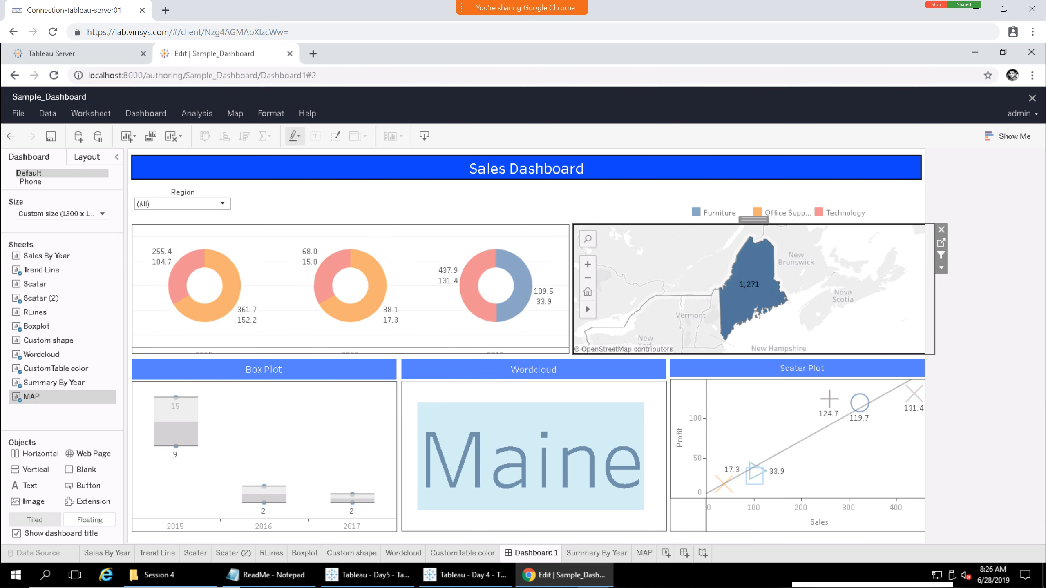
pyautogui.press('Escape')
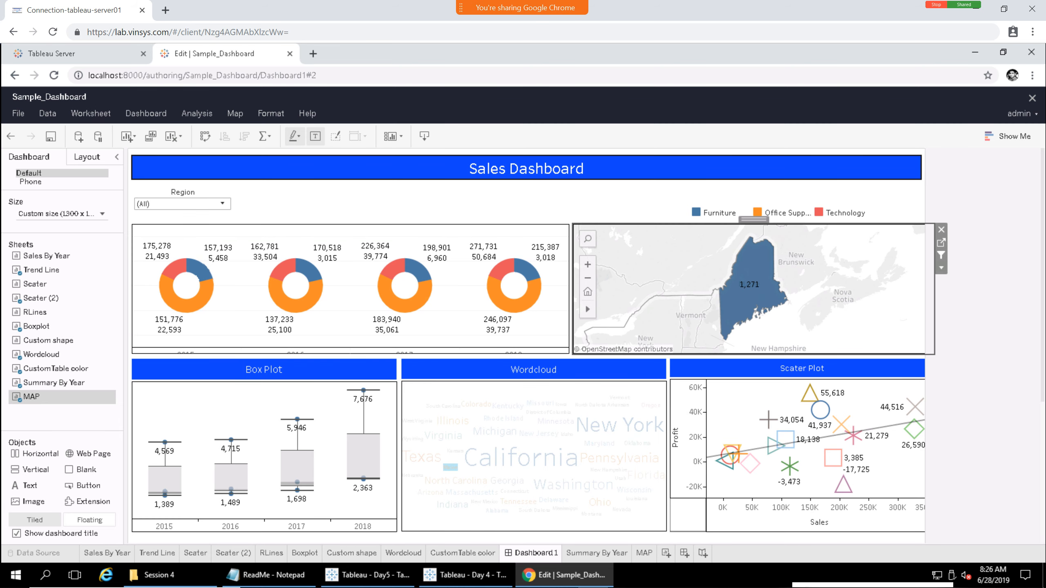
pyautogui.press('Escape')
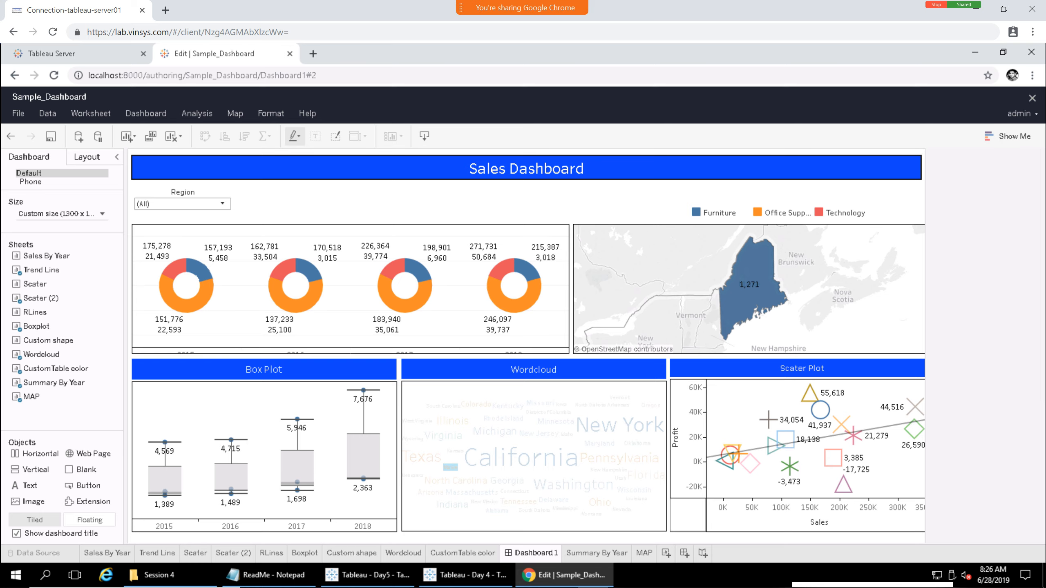
# Step: Close the web editing tab and open the Dashboard 1 view of Sample_Dashboard in the Default project
pyautogui.hotkey('ctrl', 'w')
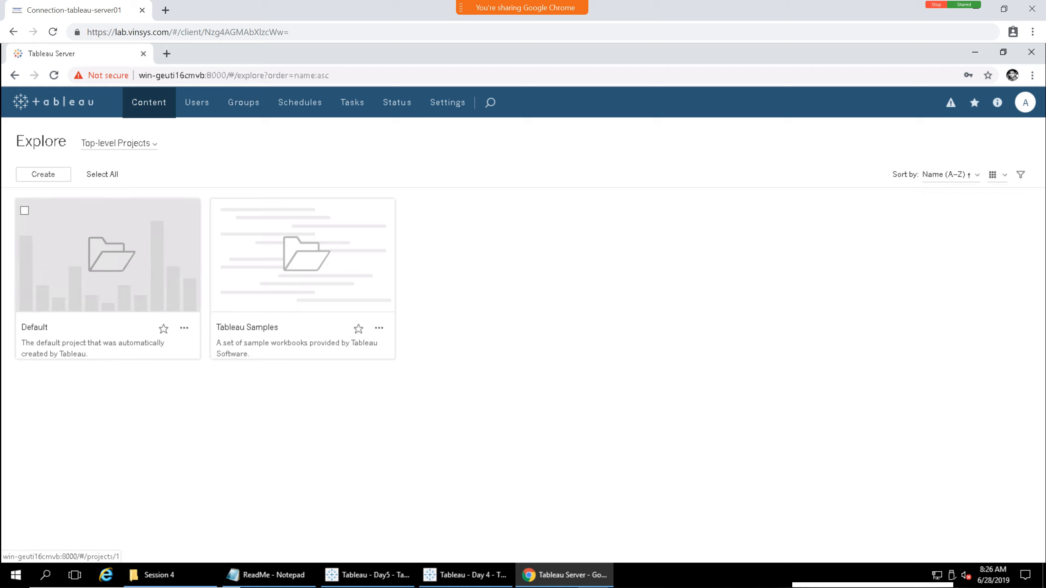
pyautogui.click(108, 255)
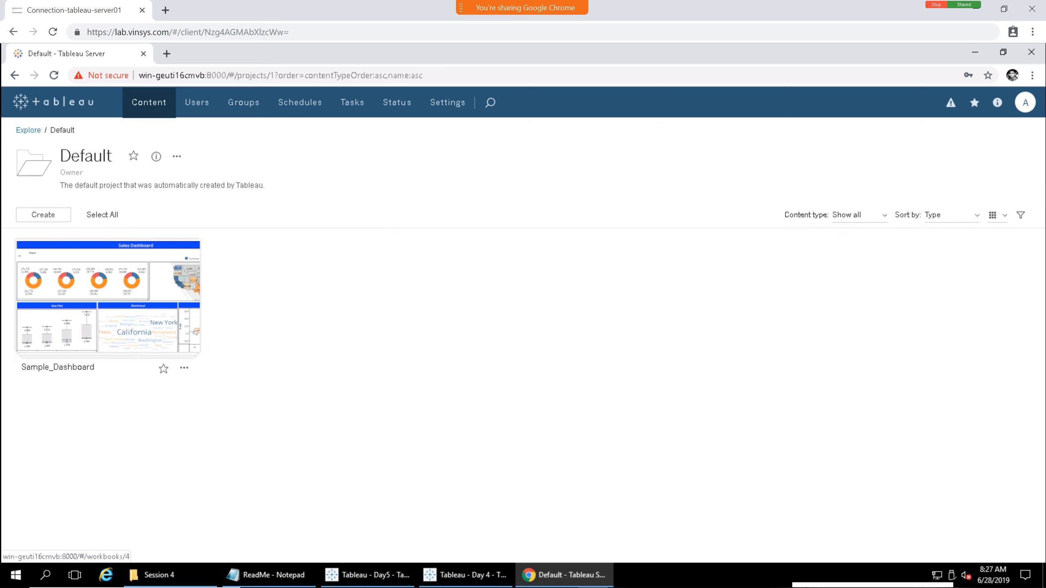
pyautogui.click(108, 322)
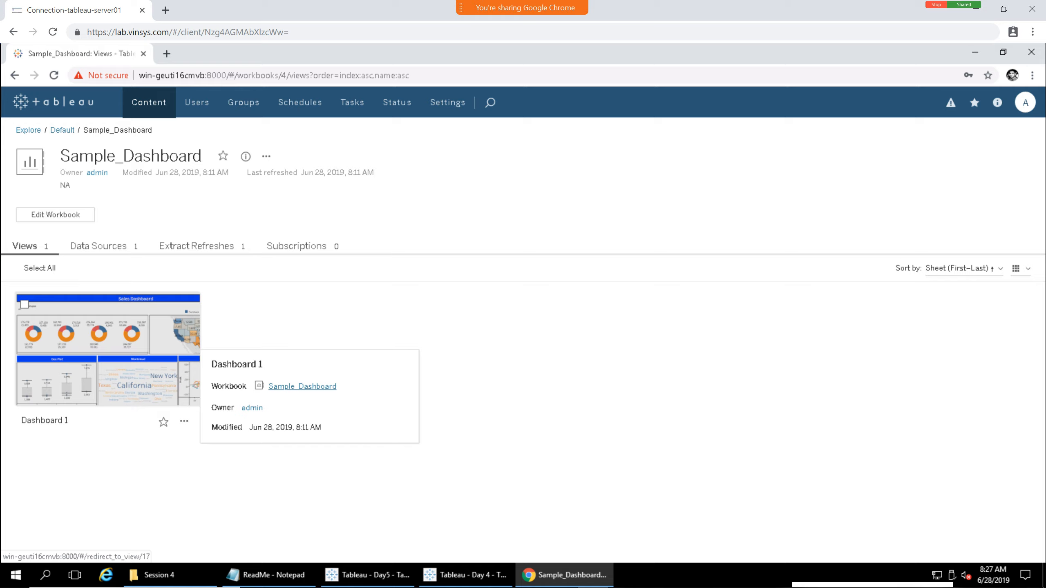
pyautogui.click(107, 349)
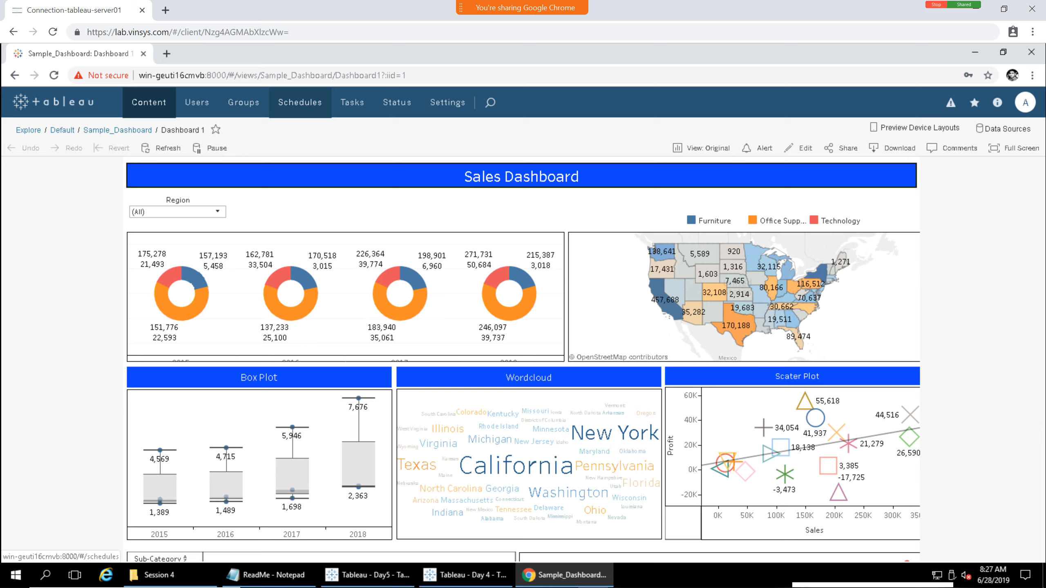
# Step: Open the Users page and begin adding a new user with the username Test
pyautogui.click(197, 102)
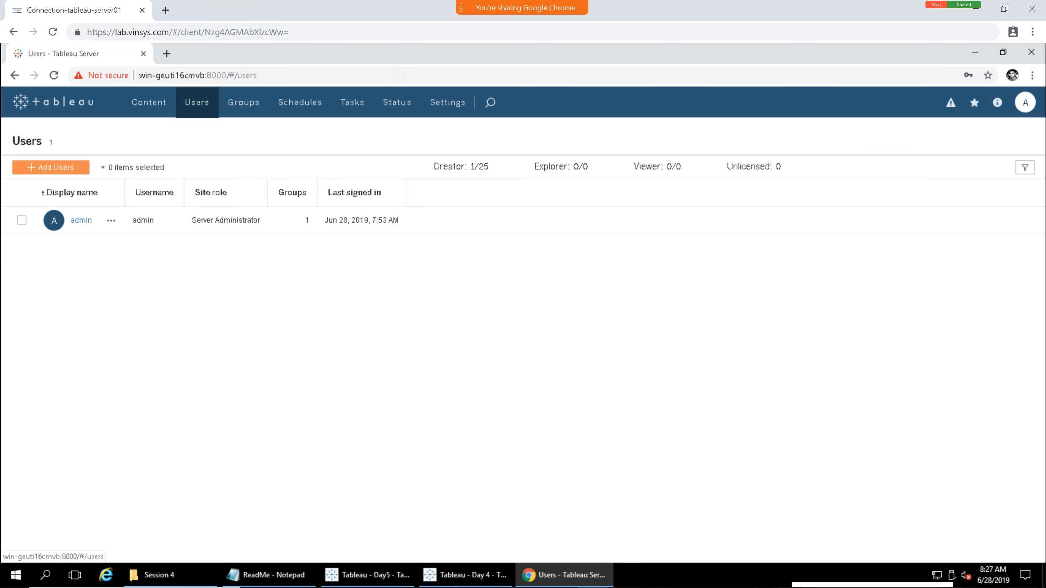
pyautogui.click(51, 167)
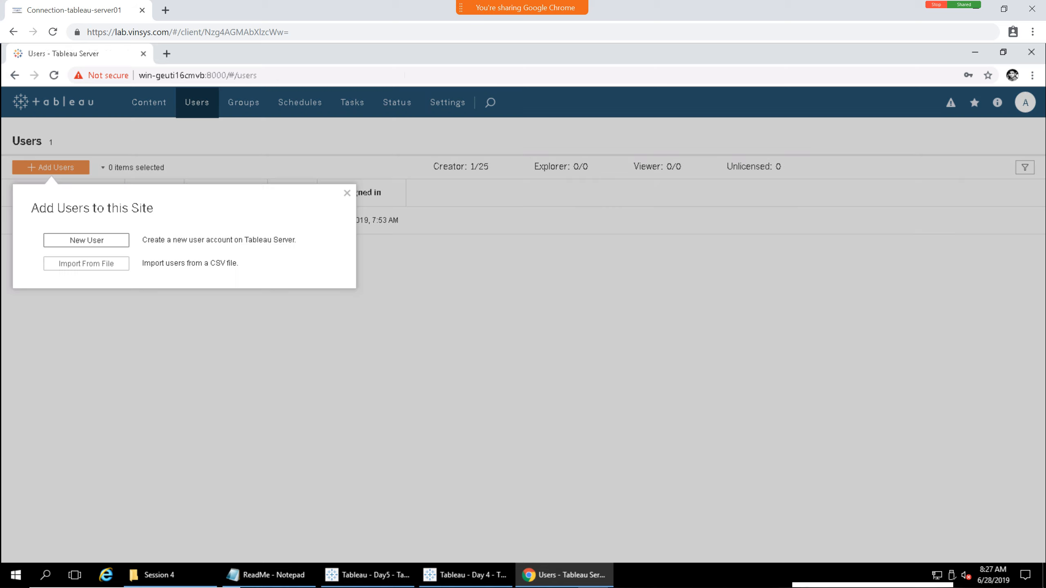
pyautogui.press('Return')
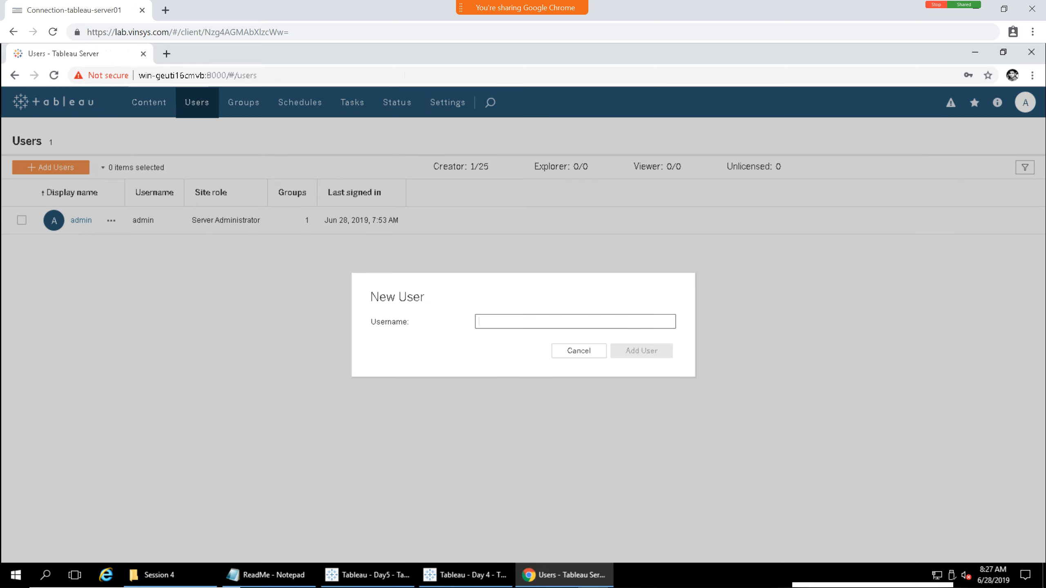
pyautogui.write('Y')
pyautogui.press('BackSpace')
pyautogui.write('Test')
pyautogui.press('Tab')
pyautogui.press('Tab')
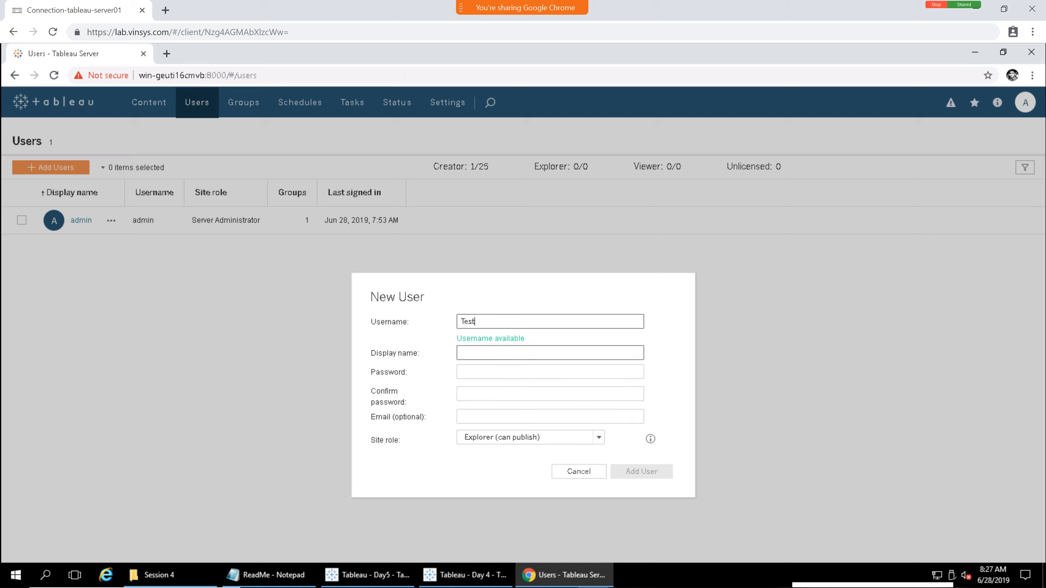
# Step: Browse the site role options in the new user dialog, then cancel the dialog
pyautogui.press('Tab')
pyautogui.press('Tab')
pyautogui.press('Tab')
pyautogui.hotkey('alt', 'Down')
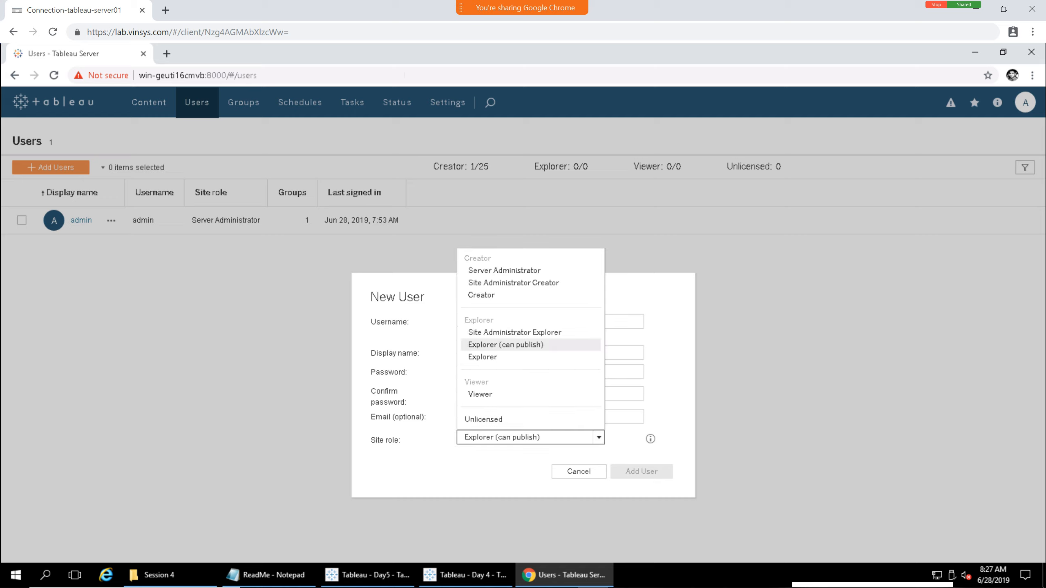
pyautogui.press('Up')
pyautogui.press('Up')
pyautogui.press('Up')
pyautogui.press('Down')
pyautogui.press('Down')
pyautogui.press('Down')
pyautogui.press('Down')
pyautogui.press('Down')
pyautogui.press('Down')
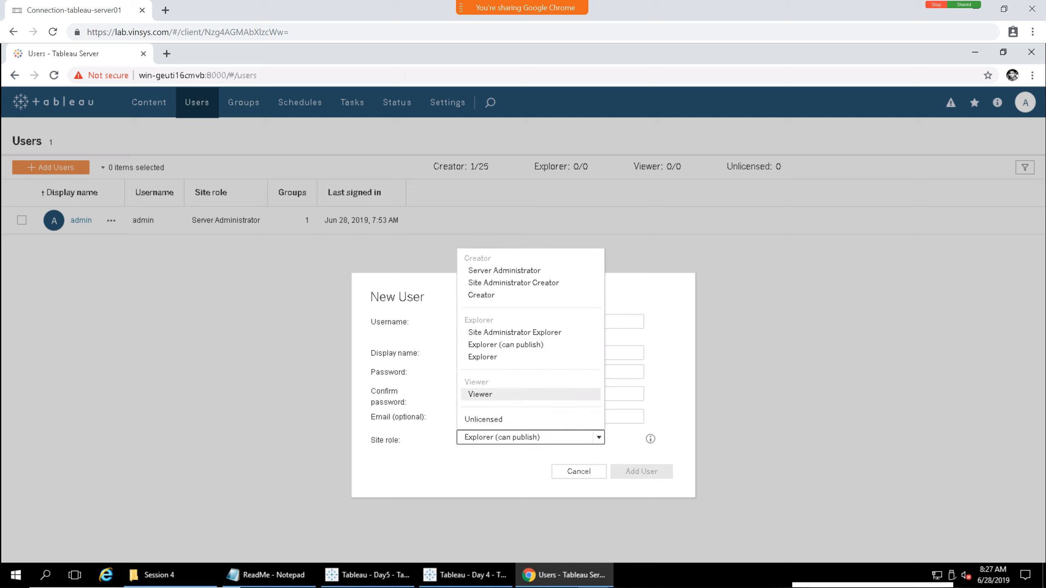
pyautogui.press('Up')
pyautogui.press('Up')
pyautogui.press('Up')
pyautogui.press('Up')
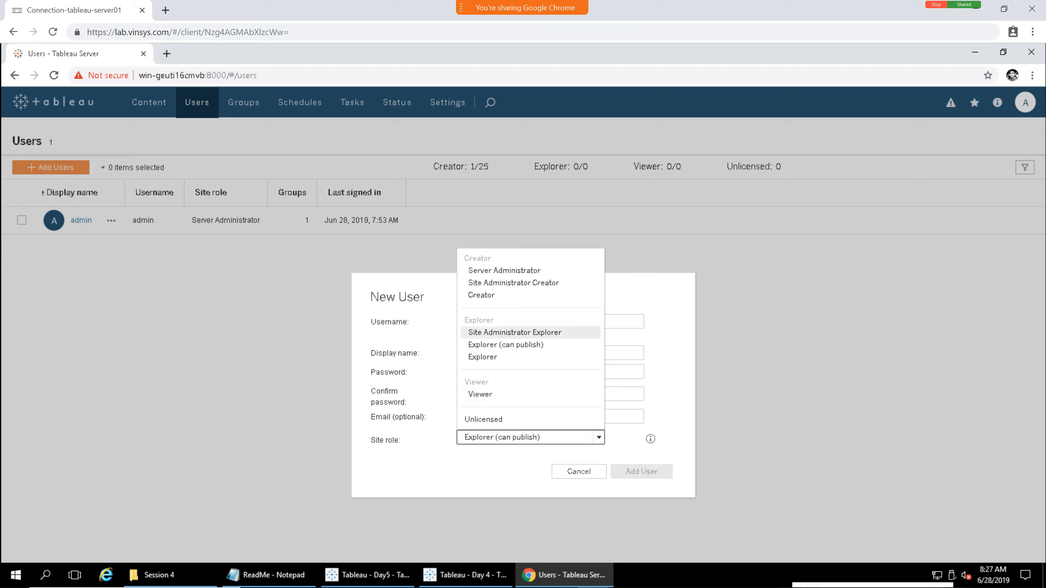
pyautogui.press('Up')
pyautogui.press('Up')
pyautogui.press('Up')
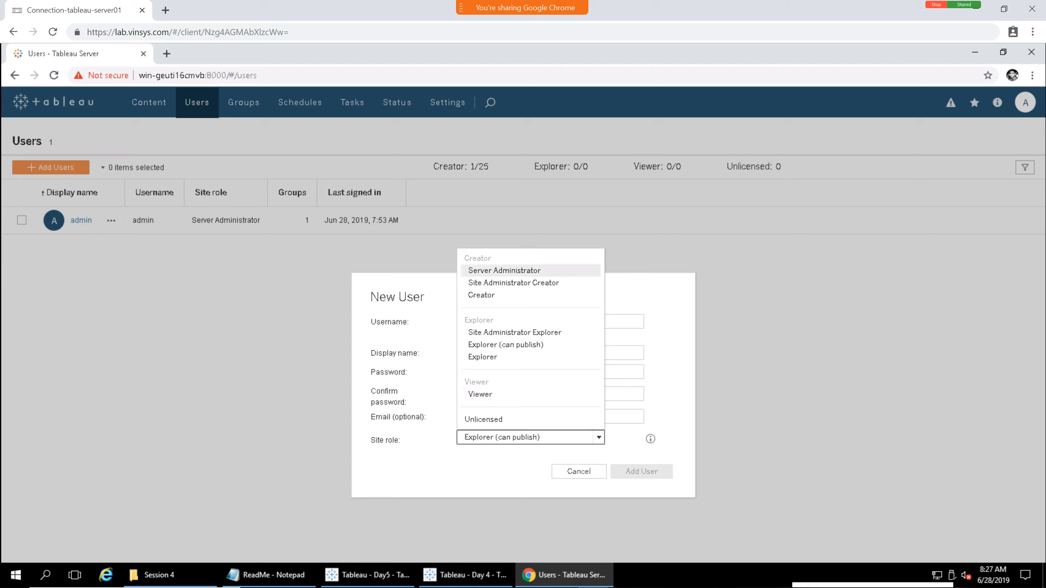
pyautogui.press('Down')
pyautogui.press('Down')
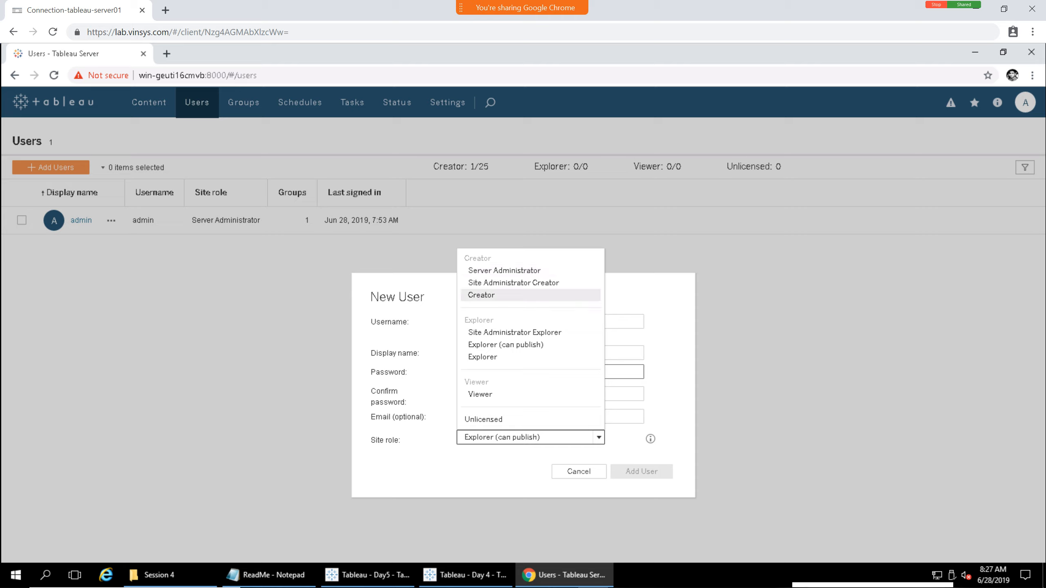
pyautogui.press('Escape')
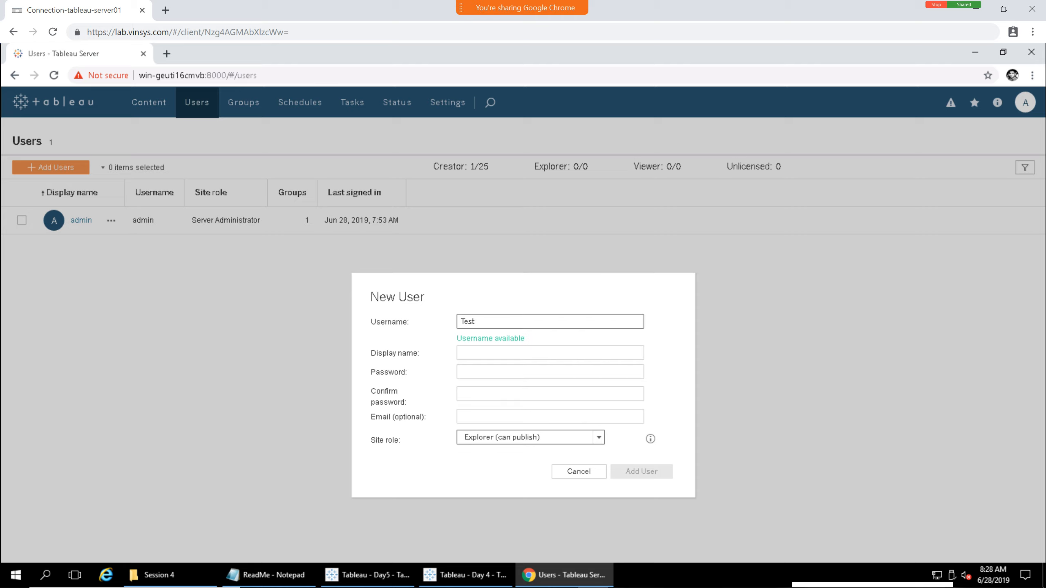
pyautogui.click(530, 437)
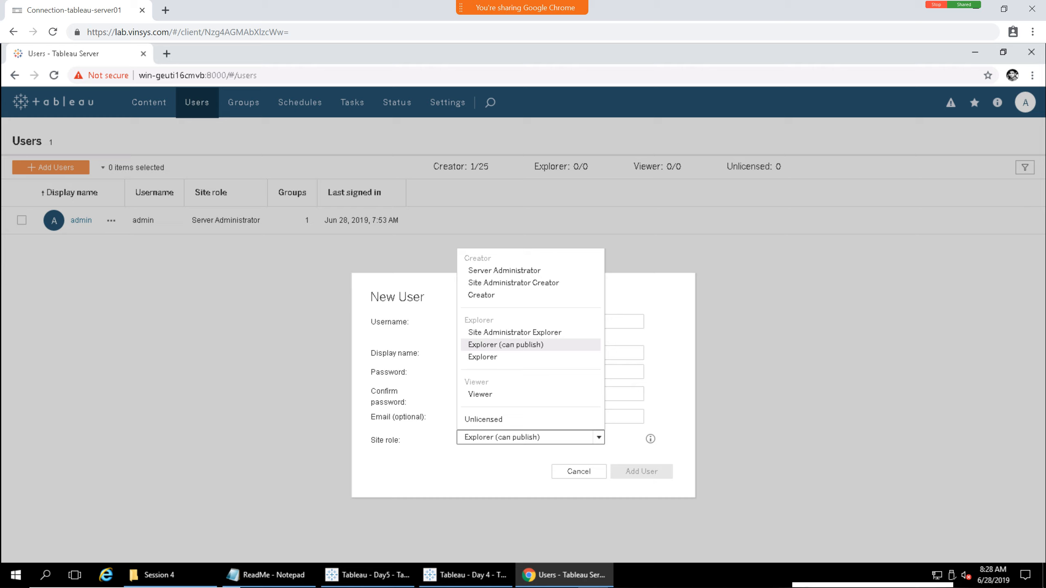
pyautogui.press('Down')
pyautogui.press('Down')
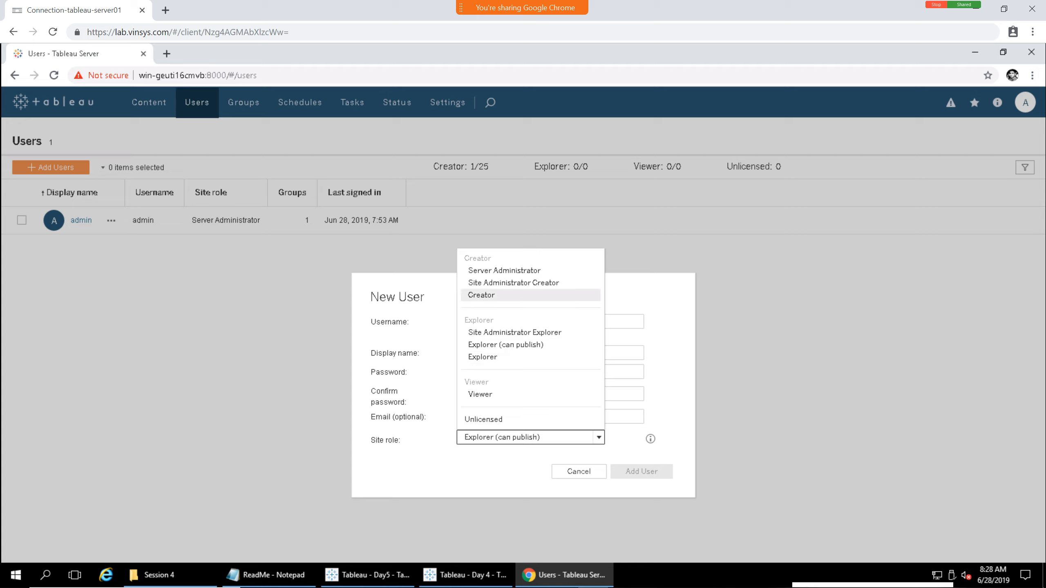
pyautogui.press('Escape')
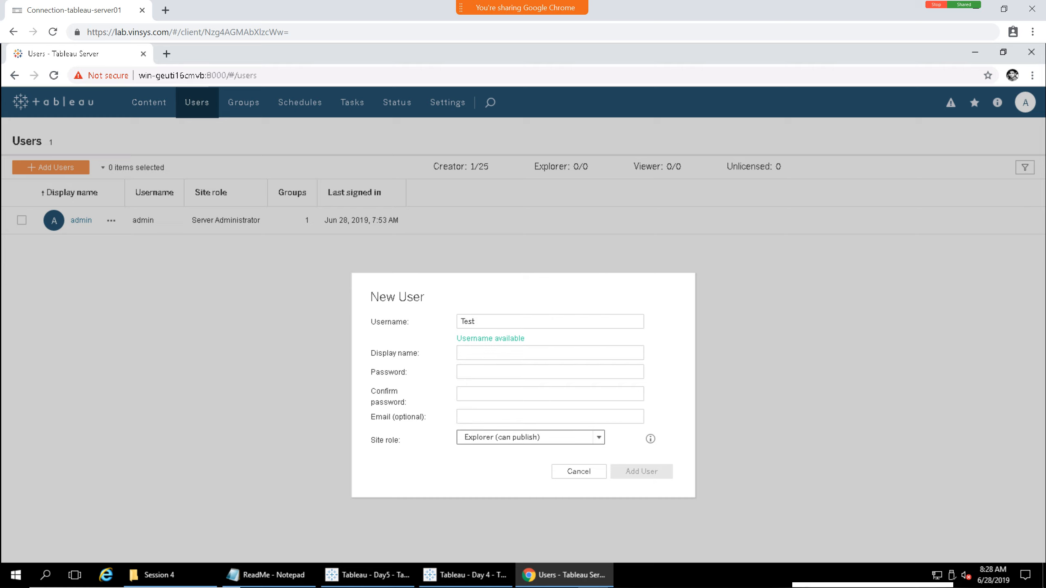
pyautogui.click(579, 471)
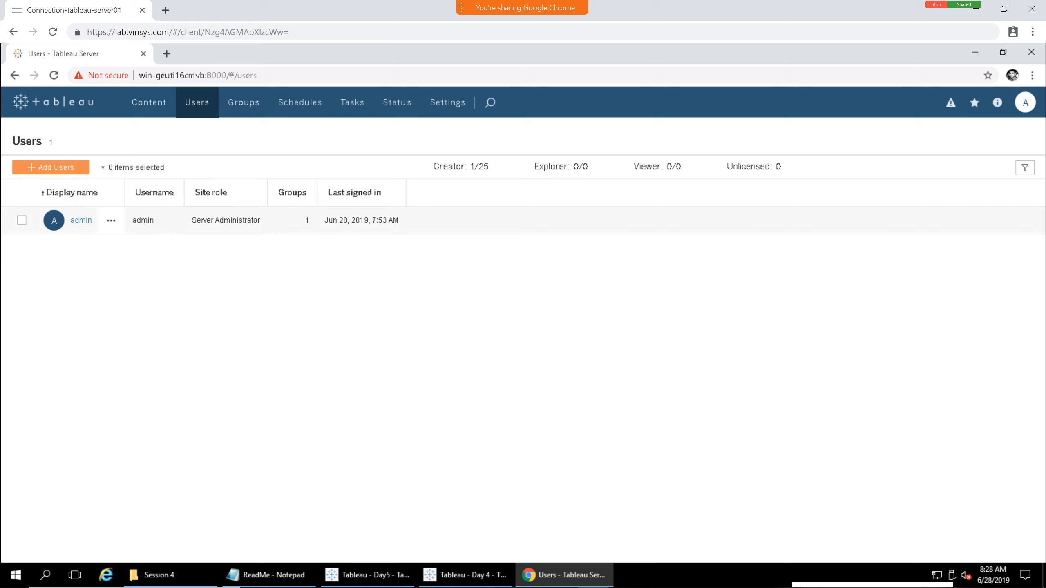
# Step: Open the Site Role dialog for the admin user, browse the available roles, and close it
pyautogui.click(111, 220)
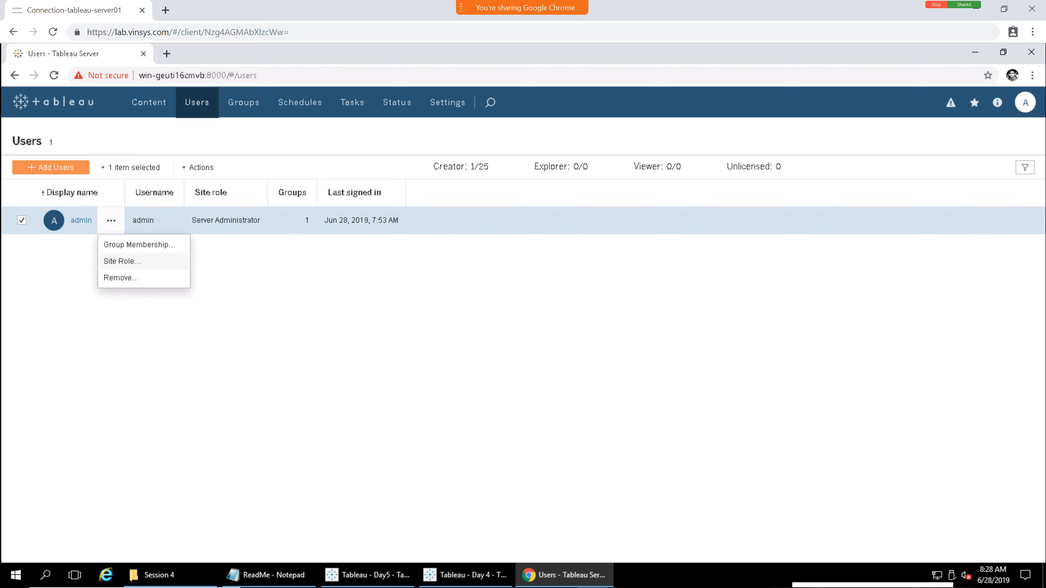
pyautogui.click(122, 261)
pyautogui.hotkey('alt', 'Down')
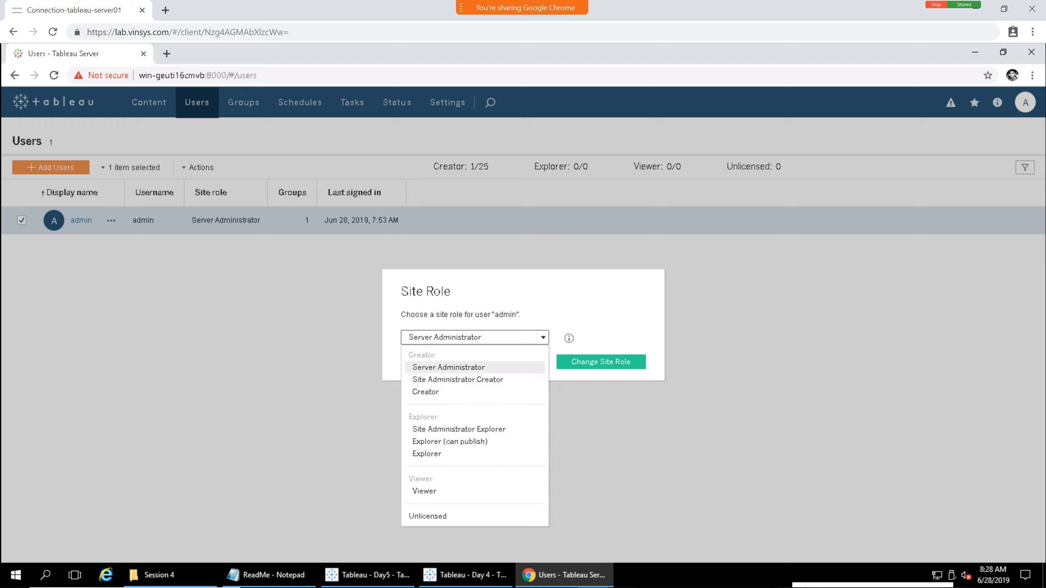
pyautogui.press('Escape')
pyautogui.press('Escape')
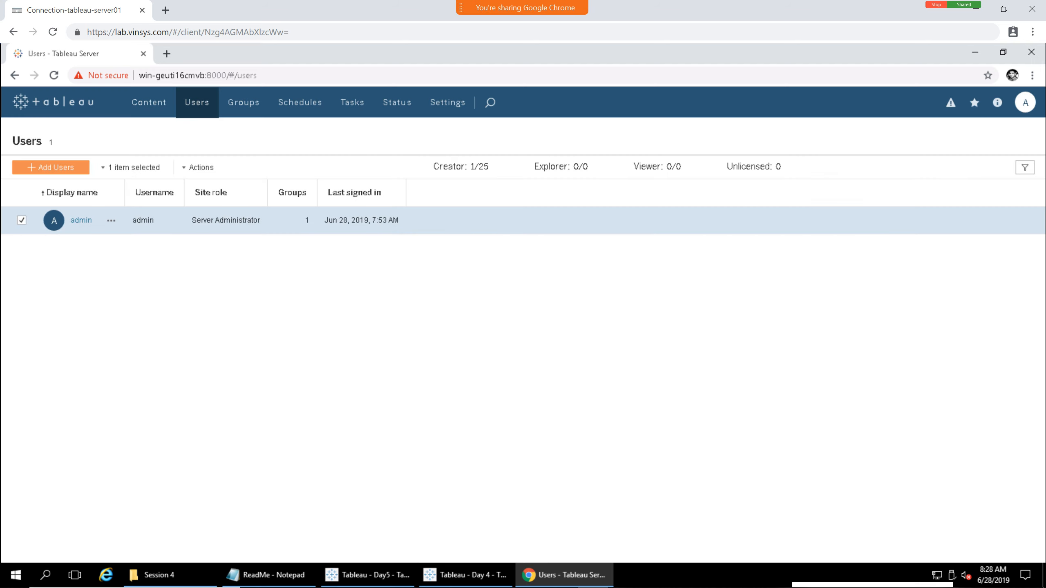
# Step: Switch to the Day 4 workbook, start publishing it to the server, and open permission editing for All Users
pyautogui.click(466, 575)
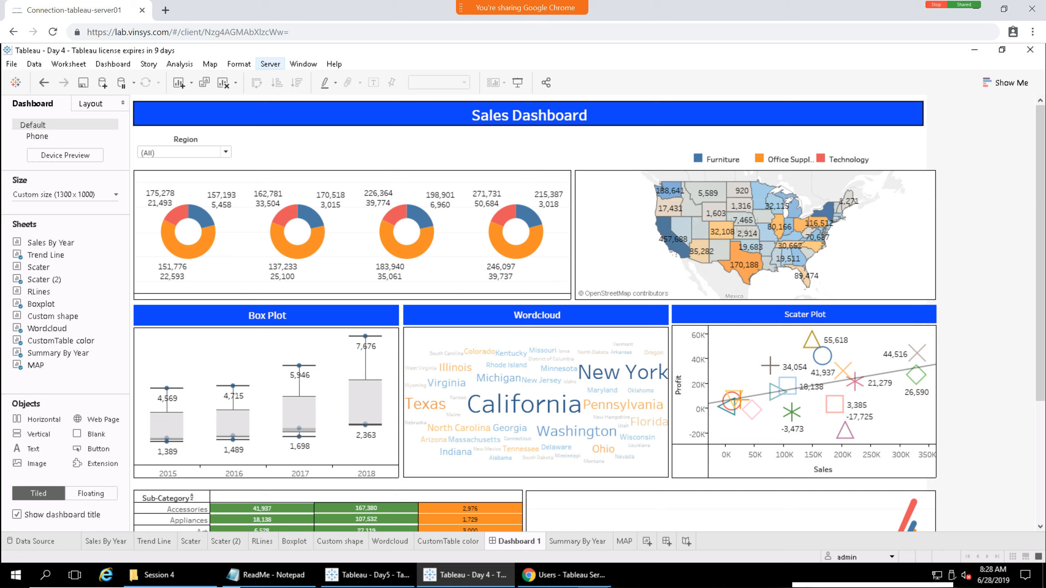
pyautogui.click(270, 64)
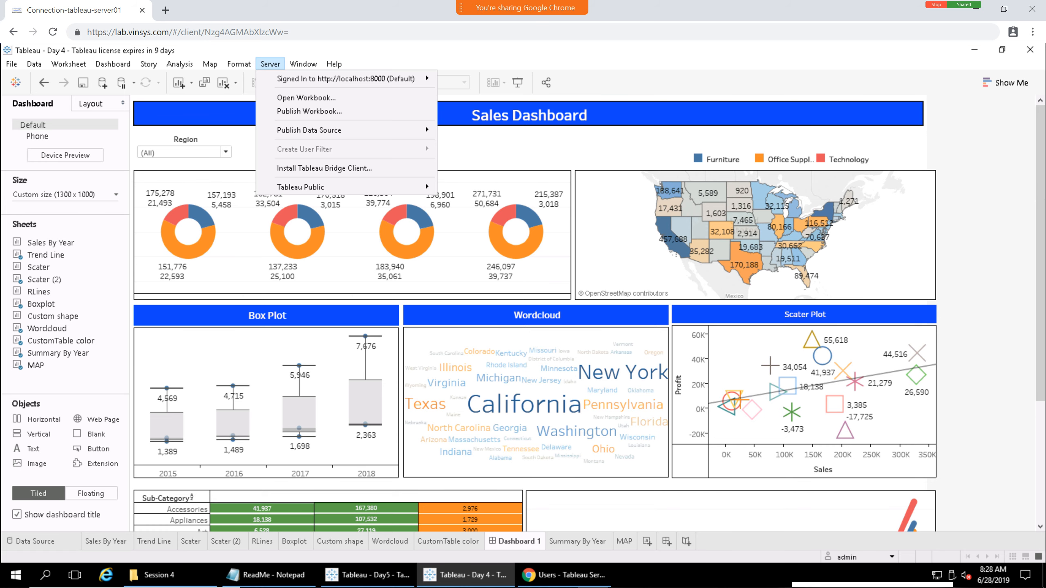
pyautogui.click(308, 111)
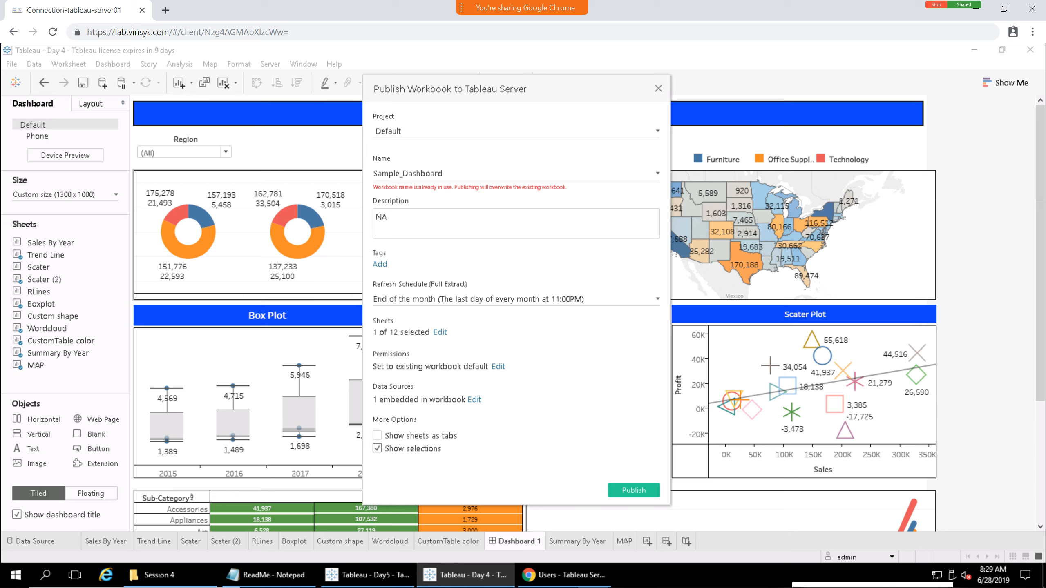
pyautogui.click(499, 366)
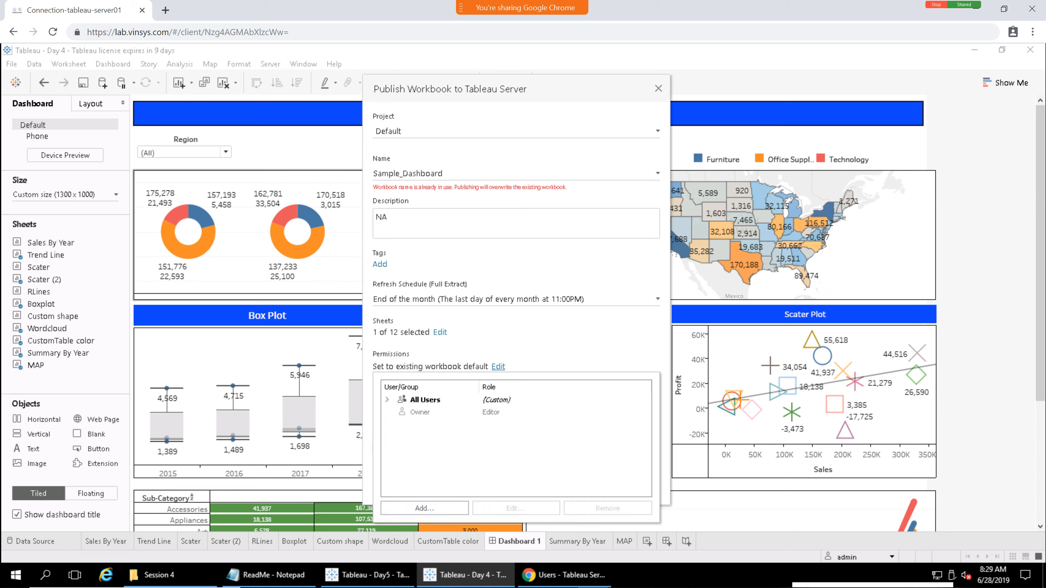
pyautogui.click(496, 400)
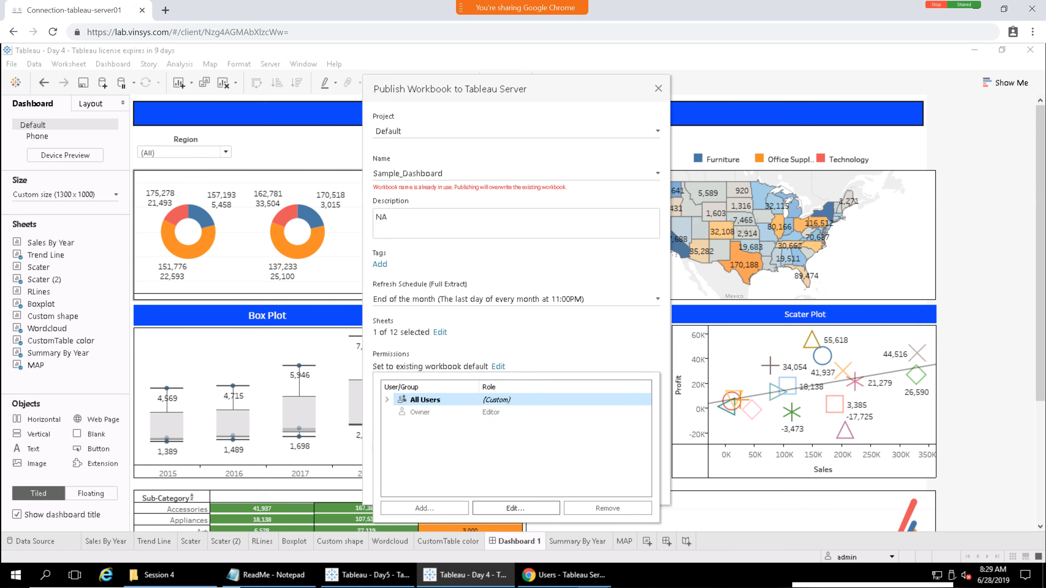
pyautogui.click(515, 508)
# Step: Give All Users the Viewer role, then allow Filter and deny the remaining editing and download capabilities
pyautogui.moveTo(494, 330); pyautogui.dragTo(436, 138)
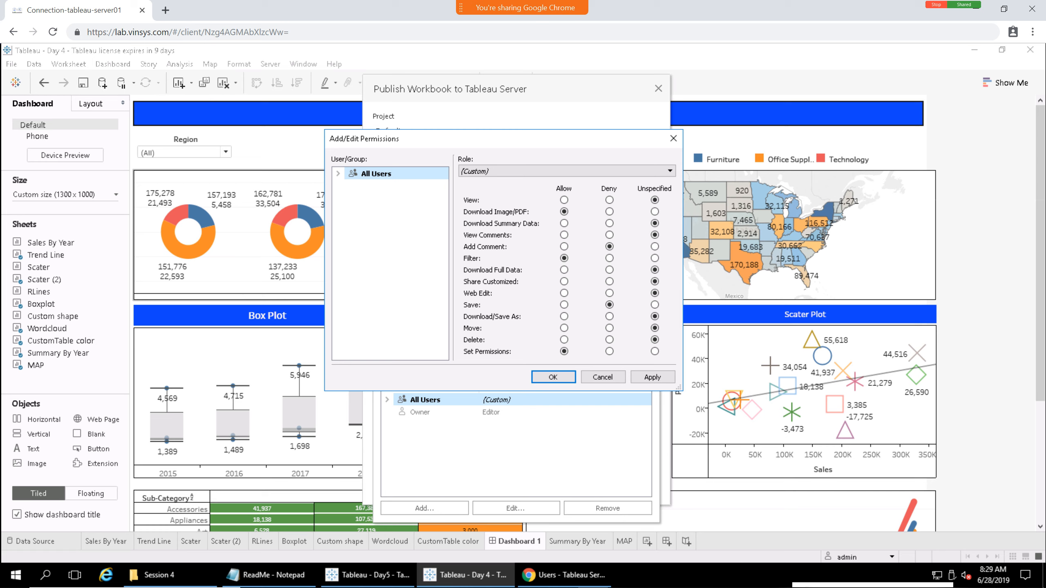
pyautogui.click(567, 171)
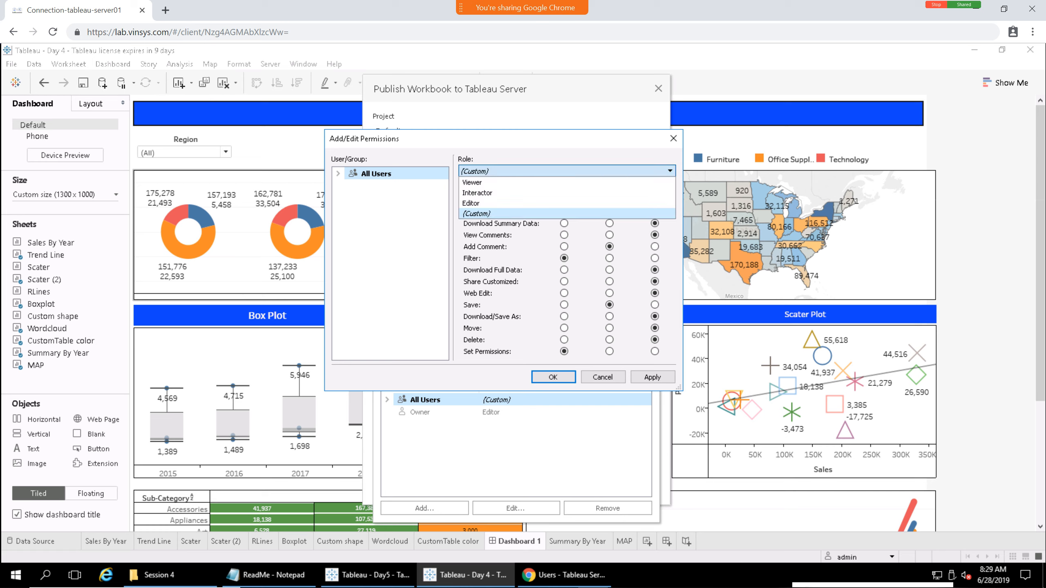
pyautogui.click(567, 182)
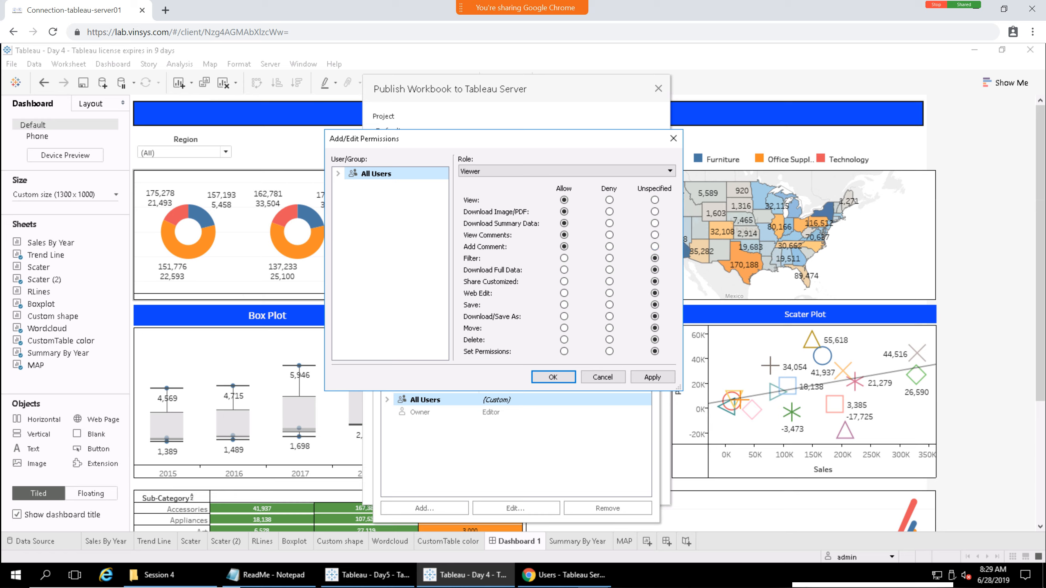
pyautogui.click(609, 258)
pyautogui.click(610, 271)
pyautogui.click(609, 282)
pyautogui.click(609, 293)
pyautogui.click(609, 305)
pyautogui.click(610, 315)
pyautogui.click(609, 339)
pyautogui.click(610, 329)
pyautogui.click(563, 258)
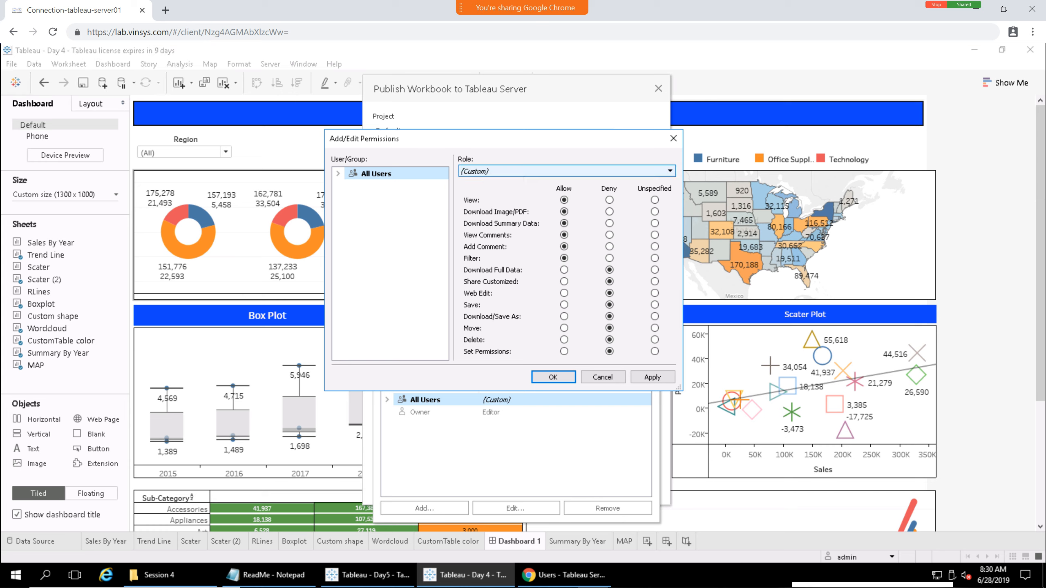
# Step: Try the Interactor and Editor roles for All Users, ending on Interactor, then close both dialogs without publishing
pyautogui.click(564, 171)
pyautogui.click(494, 192)
pyautogui.click(564, 171)
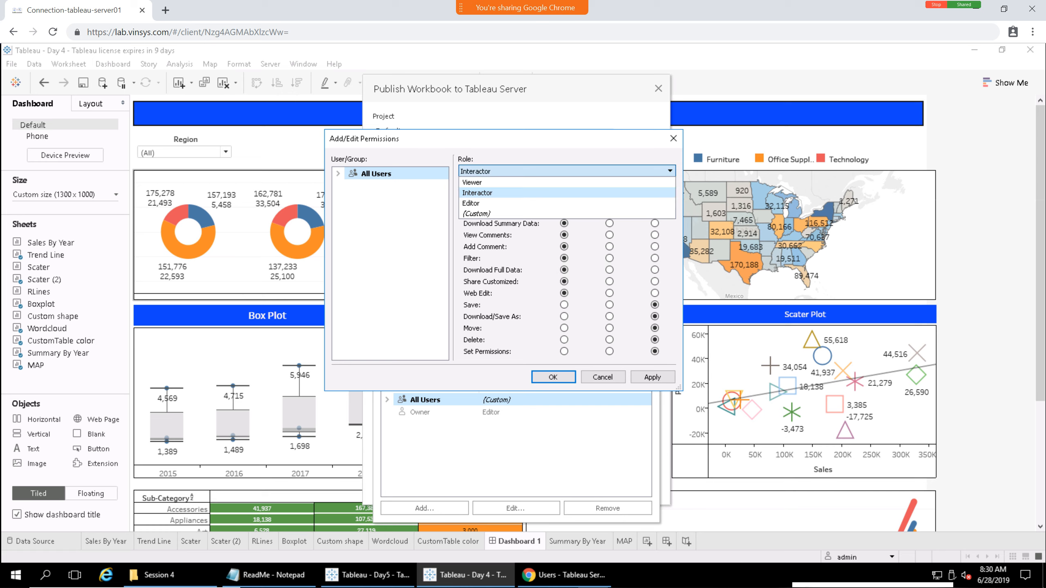
pyautogui.click(494, 202)
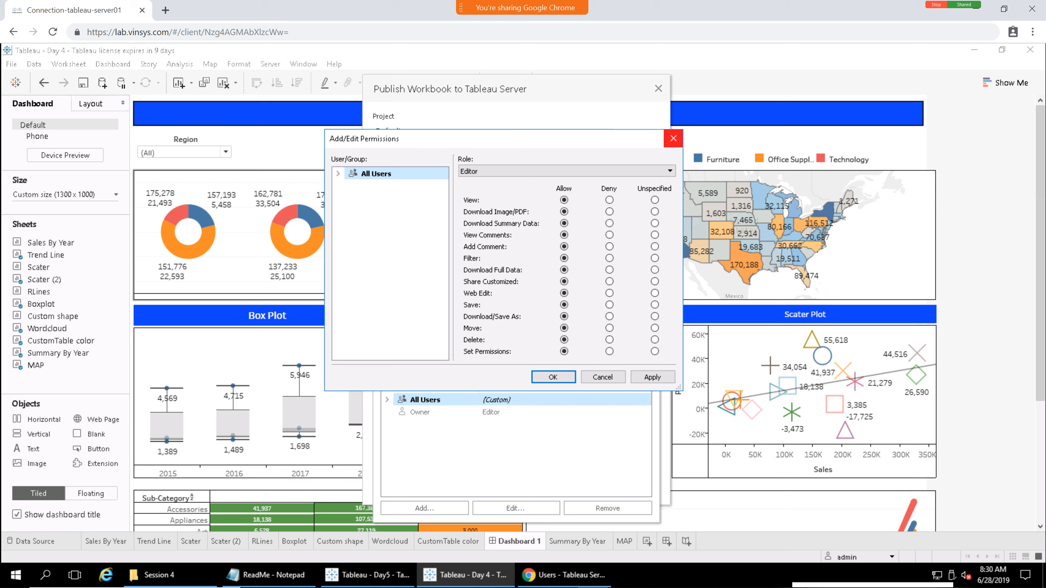
pyautogui.click(494, 171)
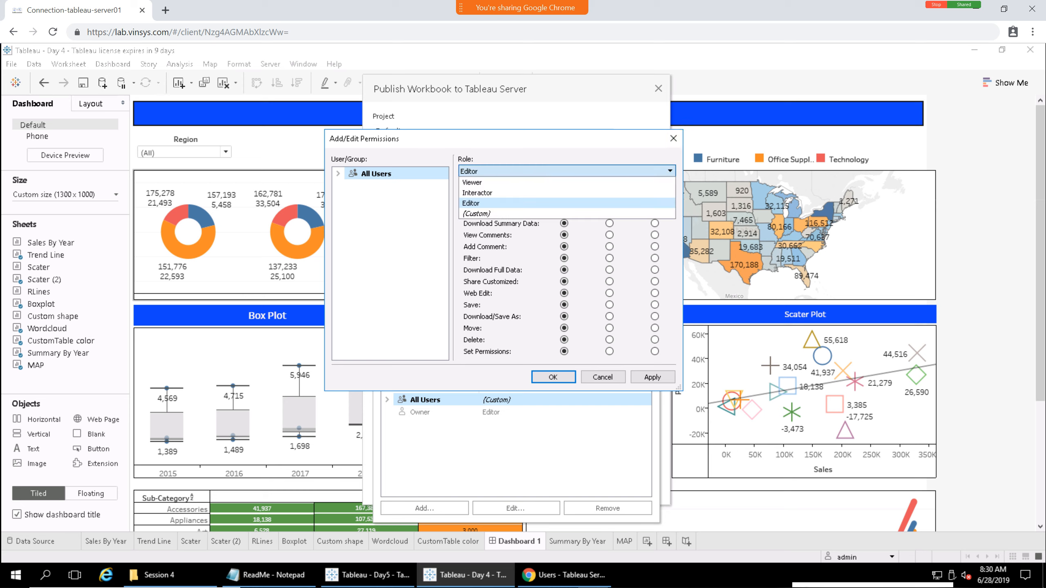
pyautogui.click(494, 193)
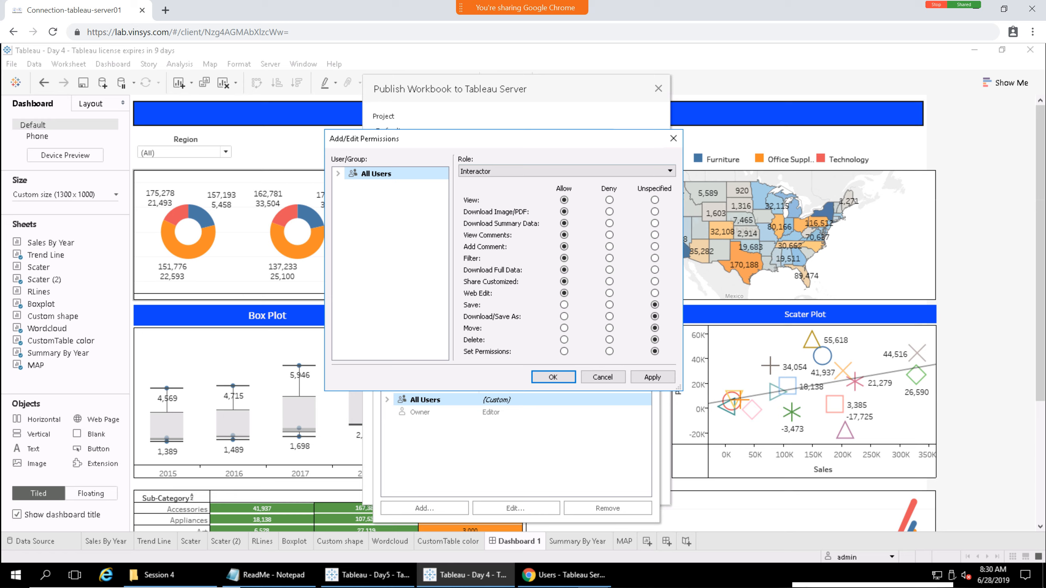
pyautogui.click(674, 138)
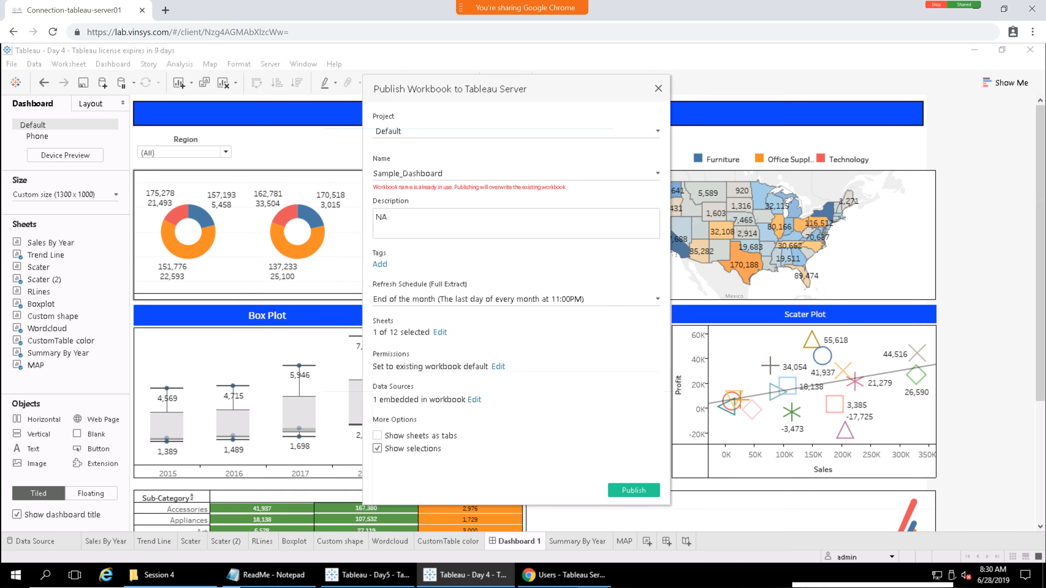
pyautogui.press('Escape')
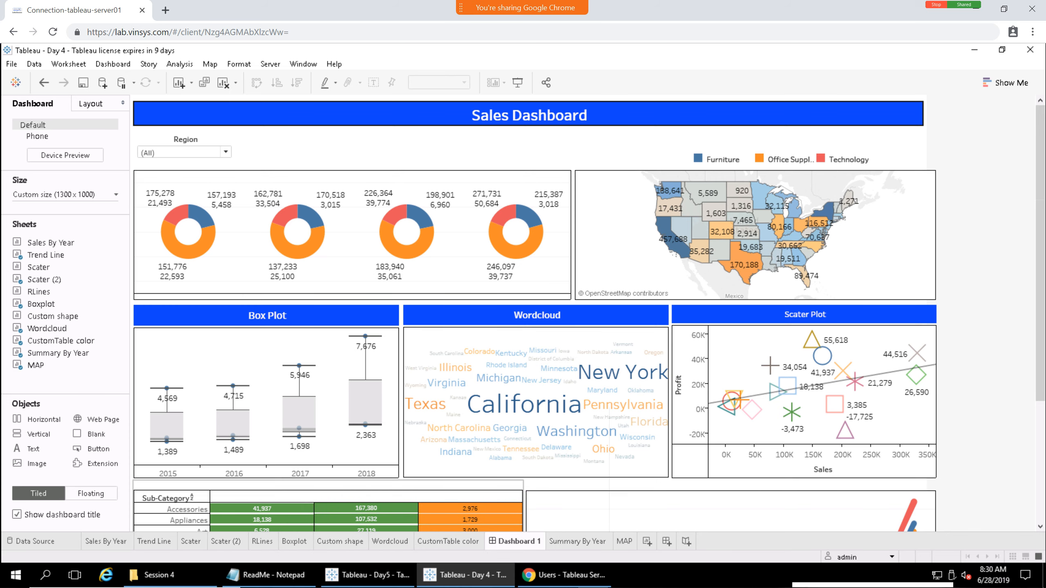
# Step: Return to the server and open the Dashboard 1 view of Sample_Dashboard in the Default project
pyautogui.click(564, 575)
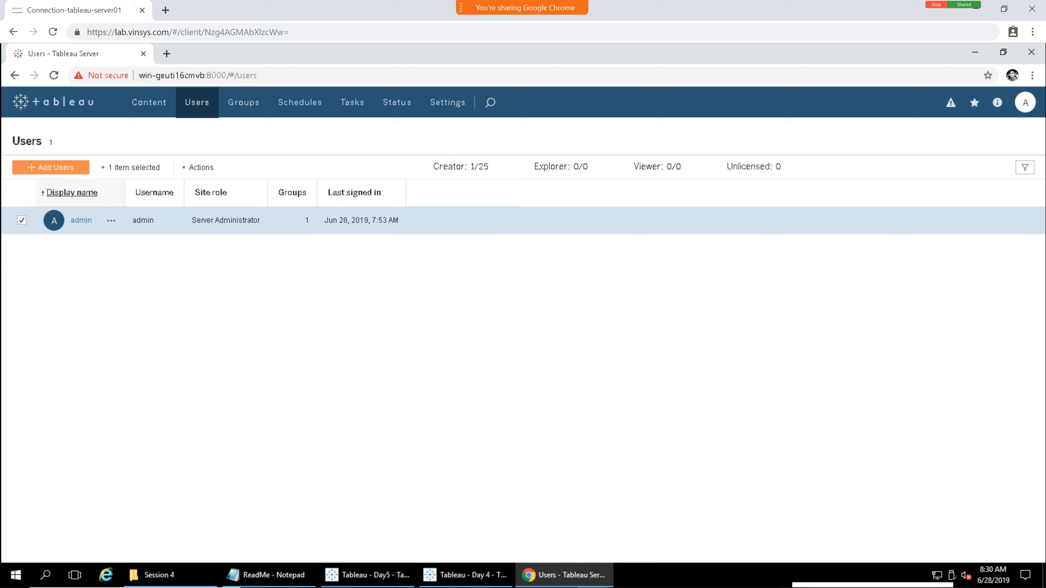
pyautogui.click(148, 102)
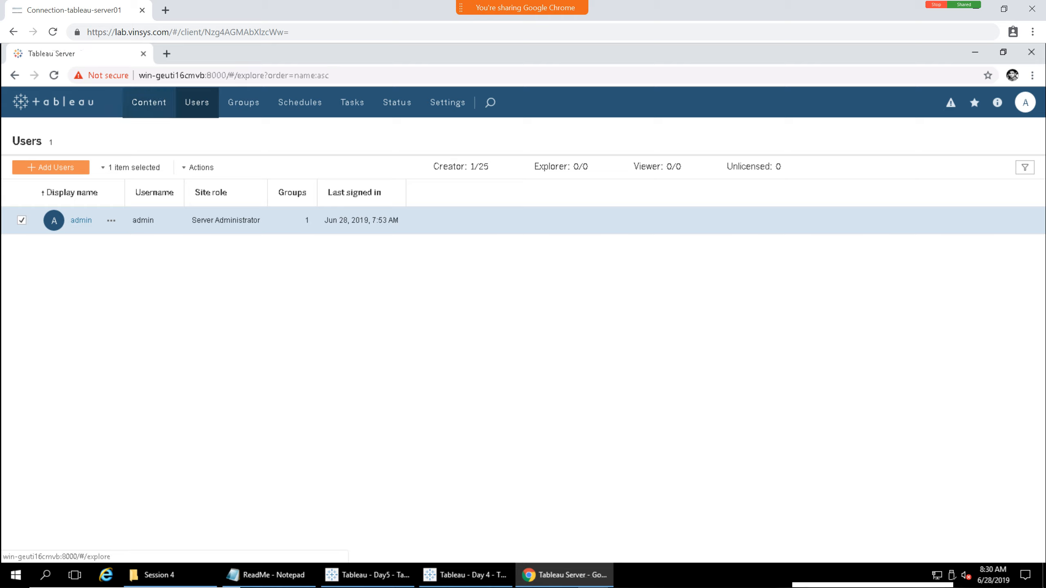
pyautogui.click(194, 264)
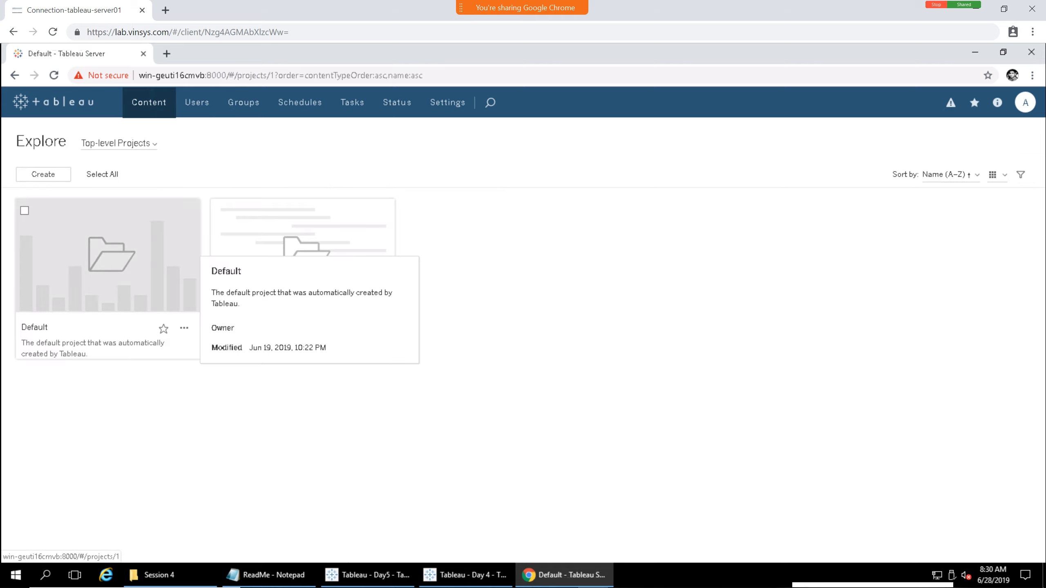
pyautogui.click(108, 313)
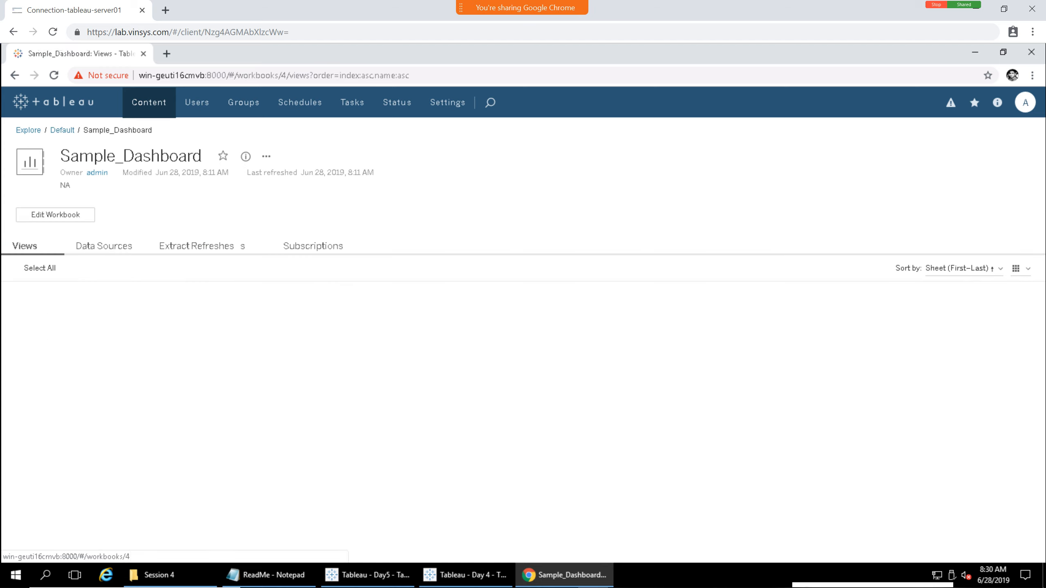
pyautogui.click(108, 350)
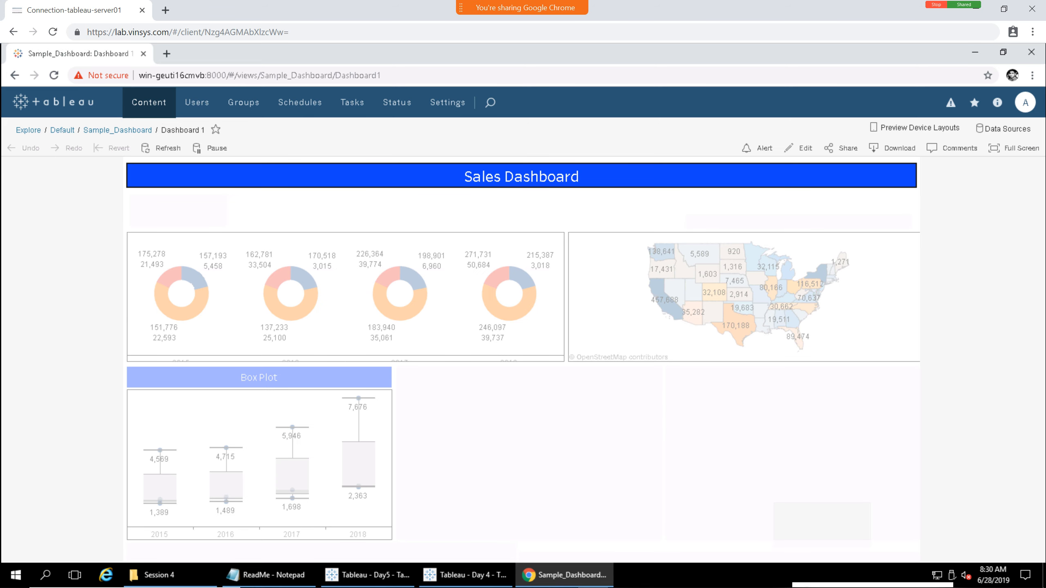
# Step: Download the Dashboard 1 view as an image
pyautogui.scroll(-5, 524, 359)
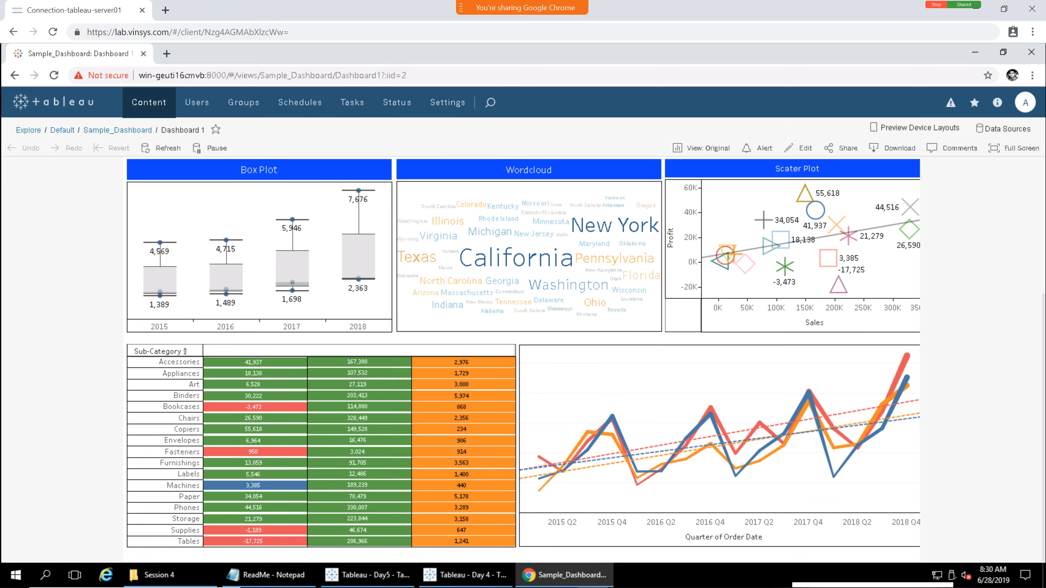
pyautogui.scroll(5, 523, 359)
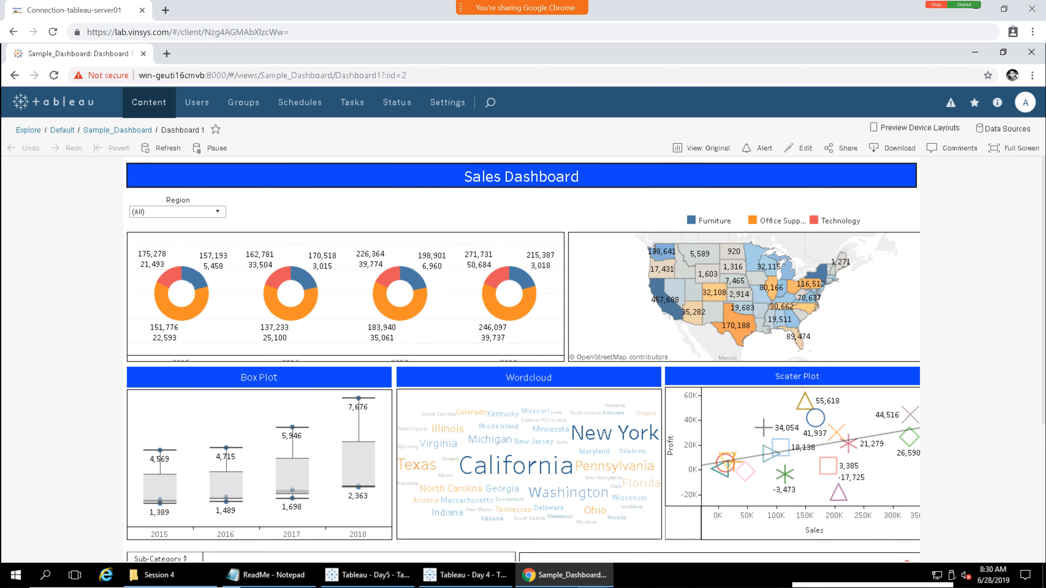
pyautogui.click(894, 148)
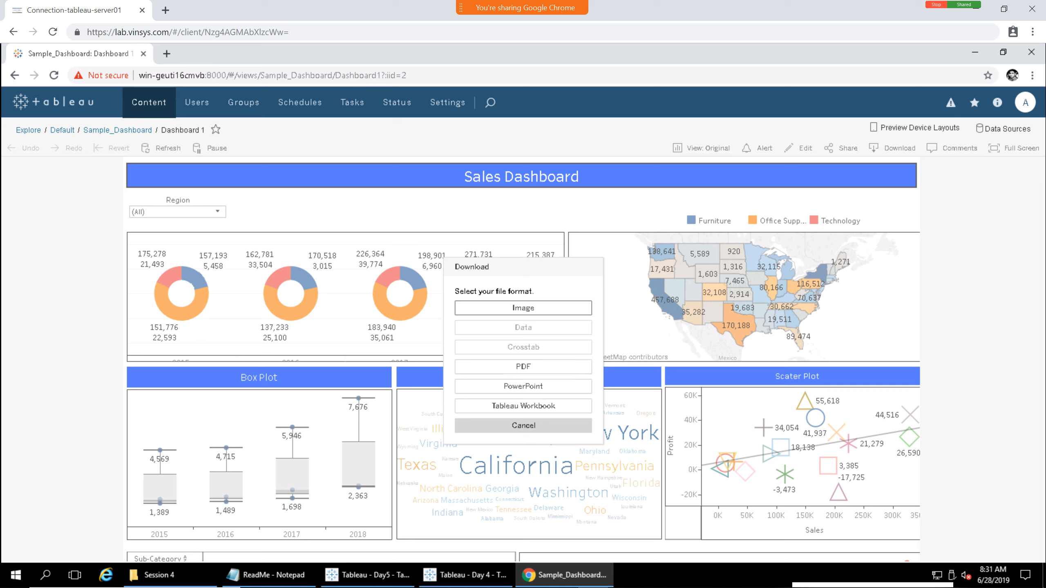
pyautogui.click(523, 308)
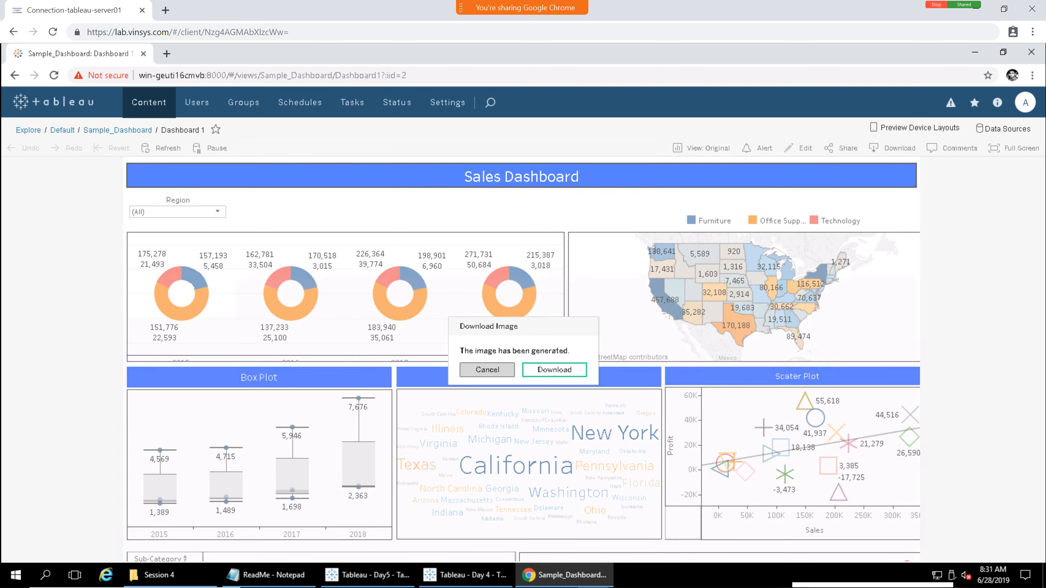
pyautogui.click(554, 370)
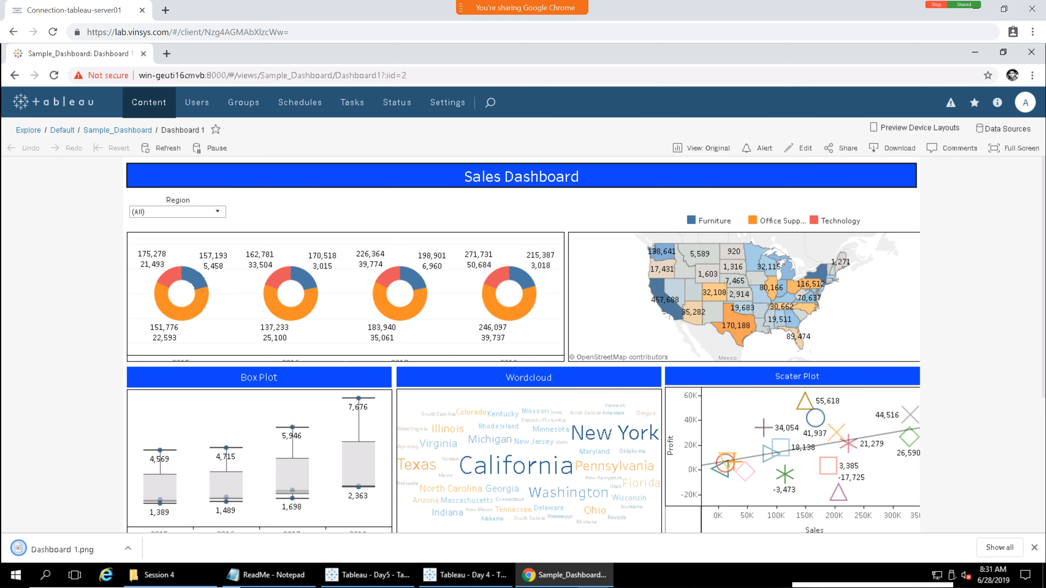
# Step: Open the downloaded Dashboard 1.png in Paint, look through the whole image, and close Paint
pyautogui.click(60, 549)
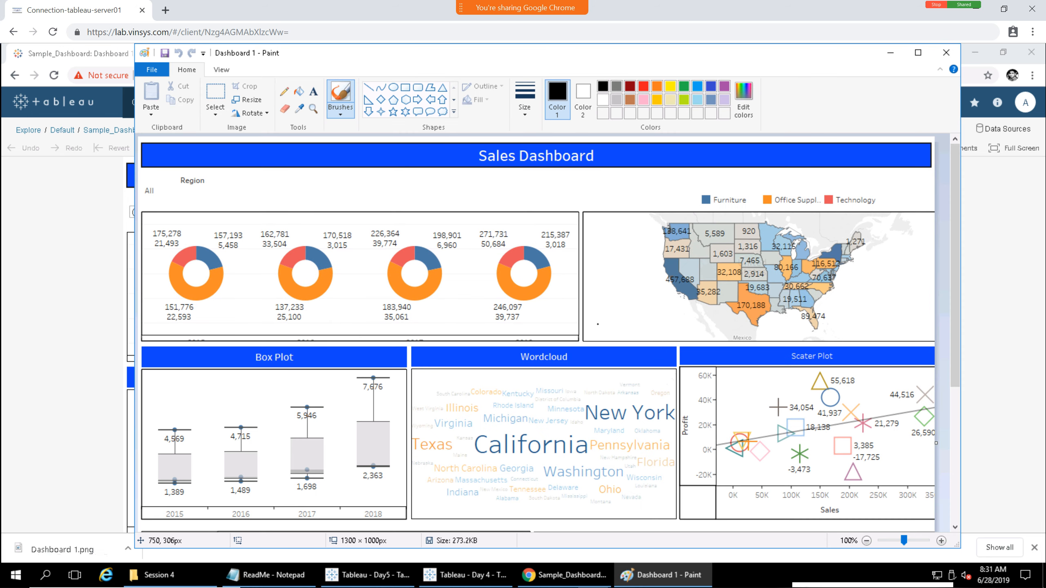
pyautogui.scroll(-5, 660, 404)
pyautogui.scroll(5, 660, 404)
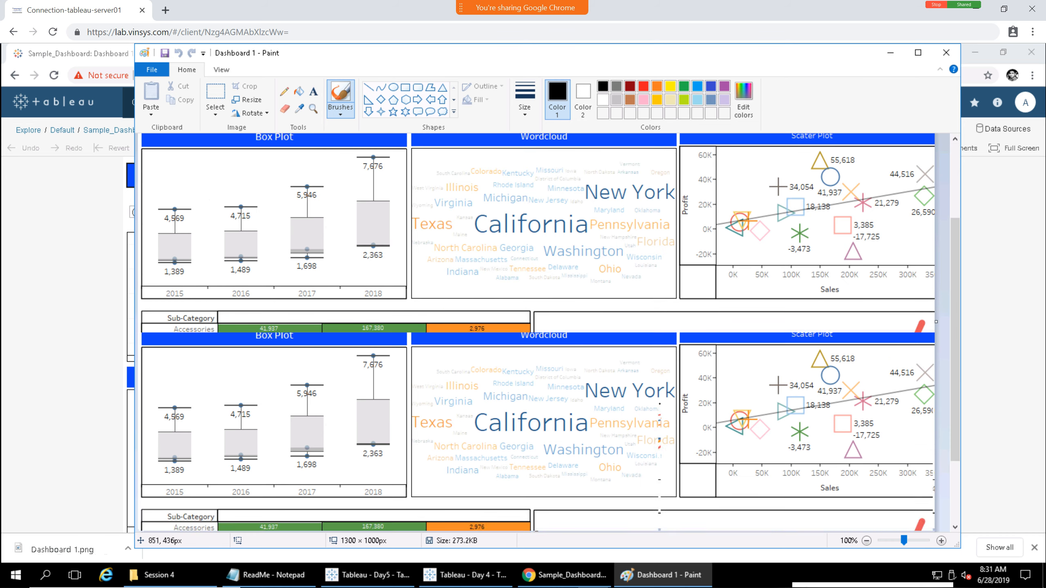
pyautogui.scroll(-5, 660, 405)
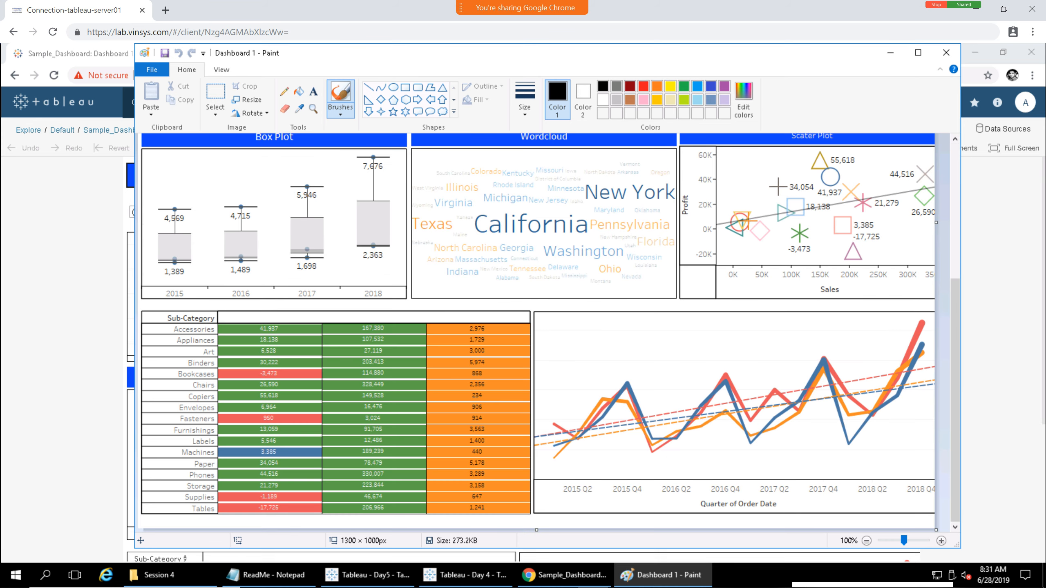
pyautogui.click(919, 52)
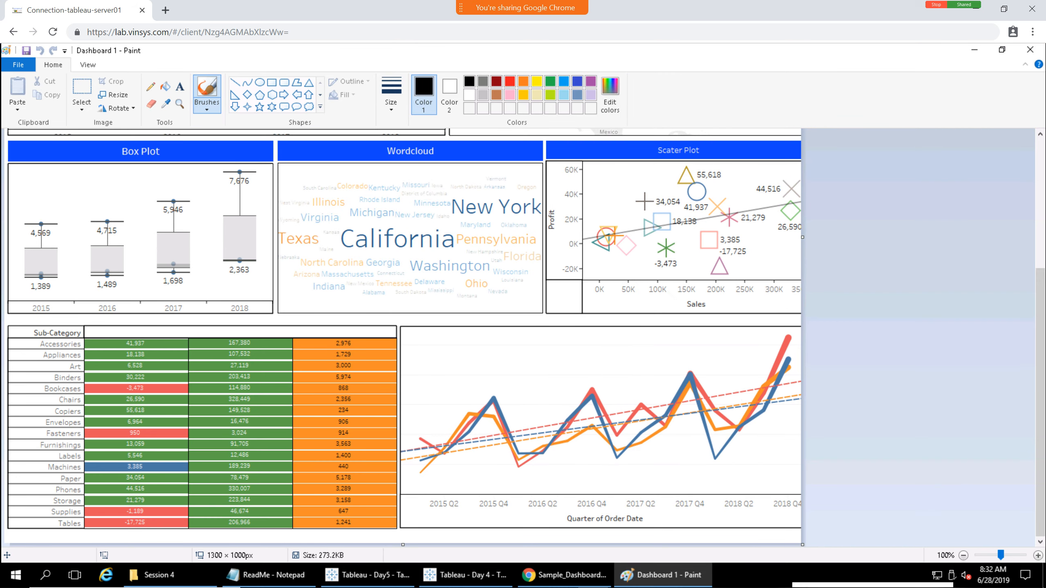
pyautogui.scroll(5, 574, 428)
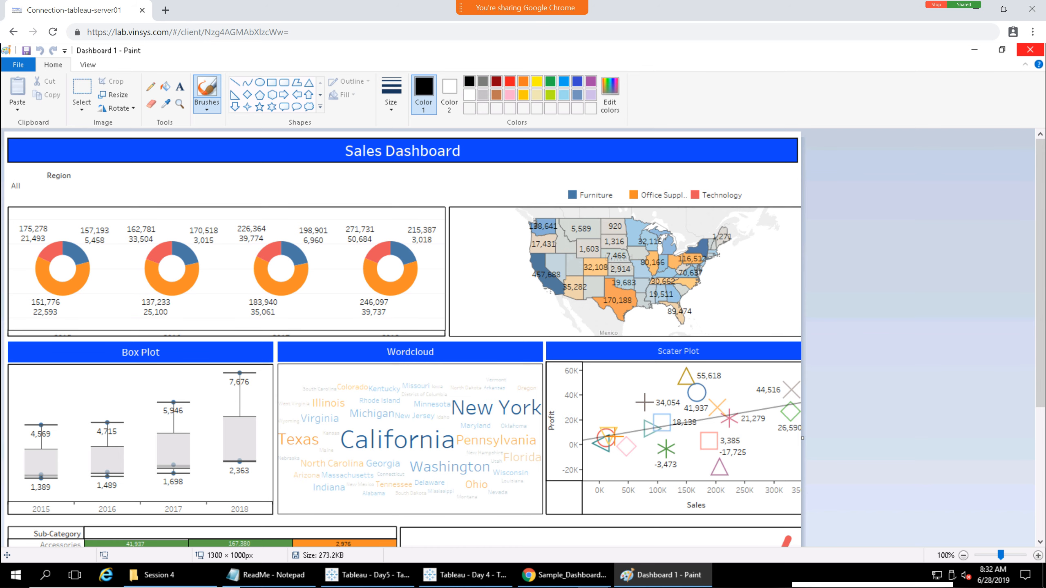
pyautogui.click(1031, 50)
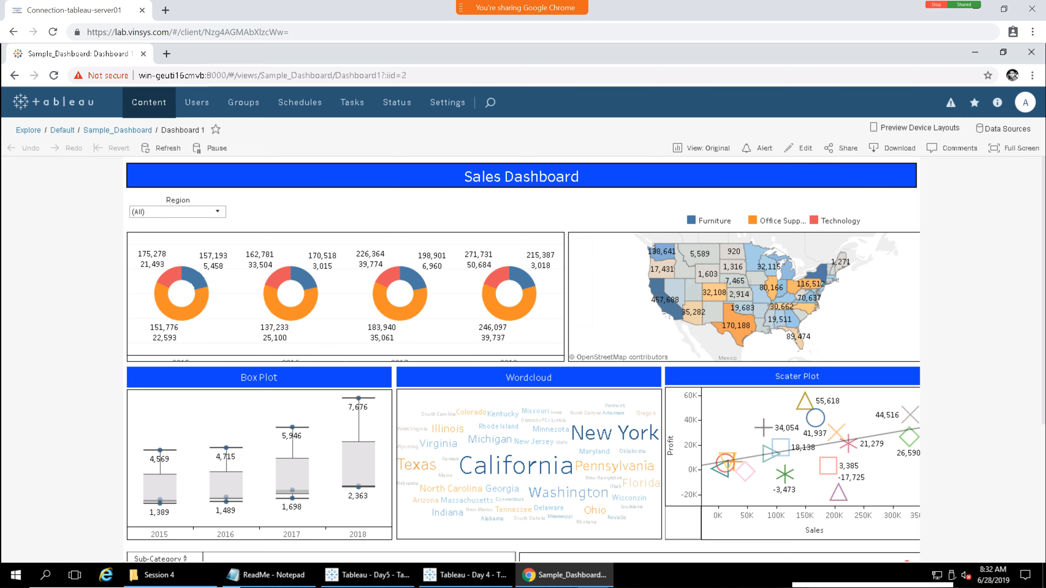
# Step: Scroll through the dashboard and inspect the tooltips on the scatter plot and table marks
pyautogui.scroll(-5, 523, 358)
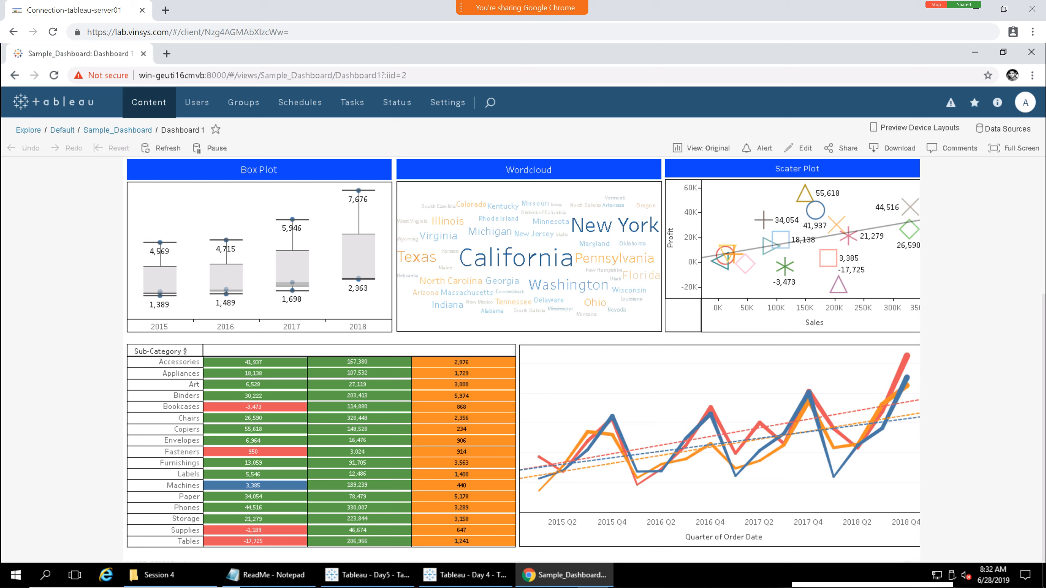
pyautogui.moveTo(910, 207)
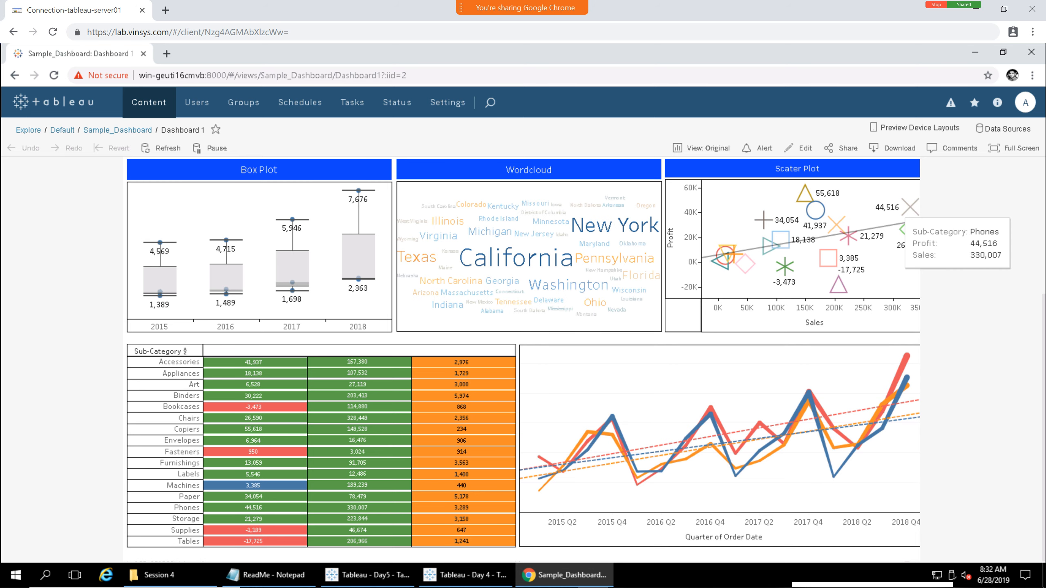
pyautogui.scroll(5, 523, 354)
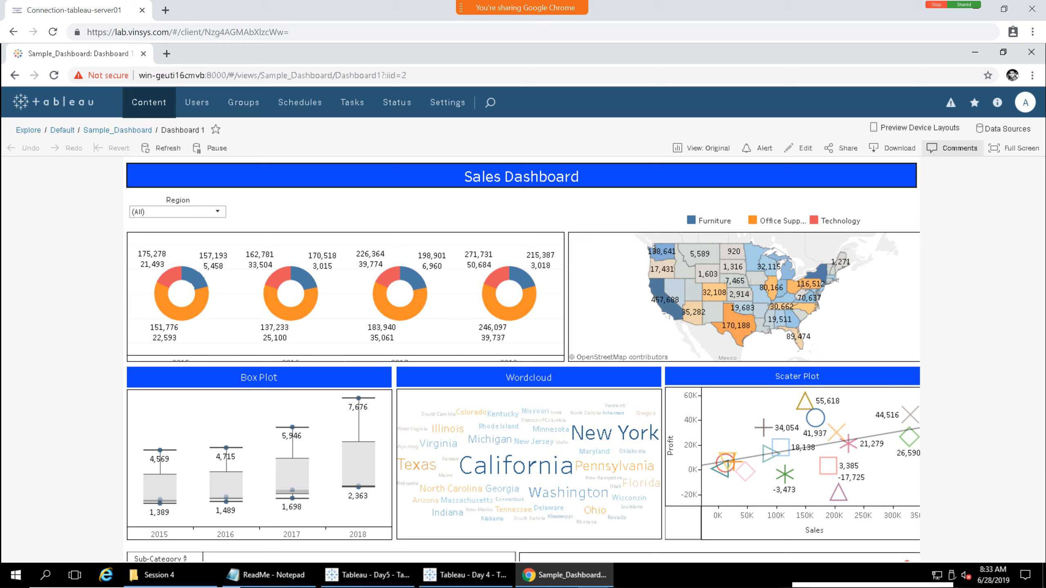
pyautogui.scroll(-5, 523, 358)
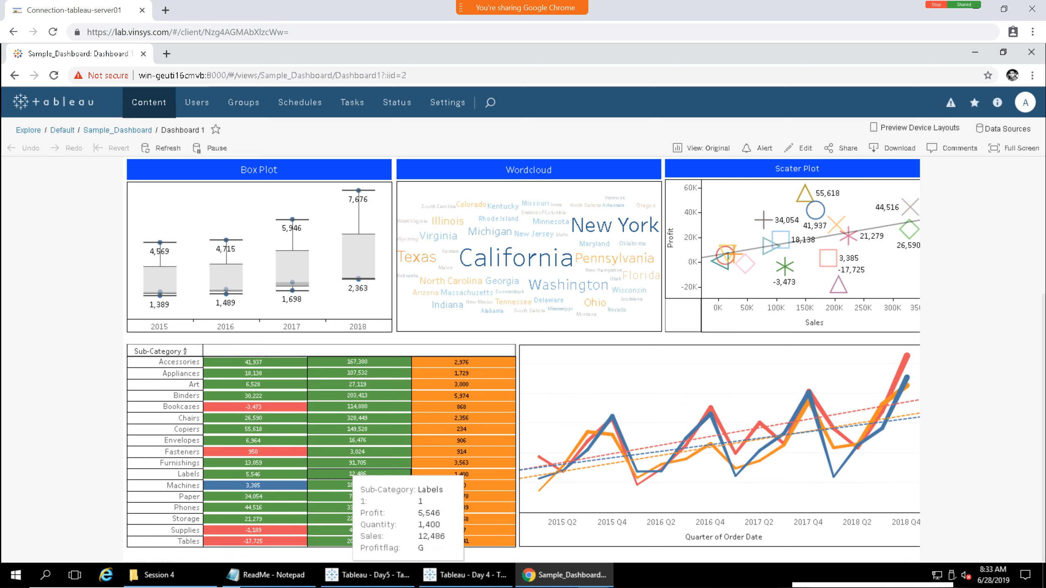
# Step: Download the Wordcloud sheet as a crosstab CSV, open Wordcloud_crosstab.csv in Excel, and close Excel
pyautogui.moveTo(267, 443)
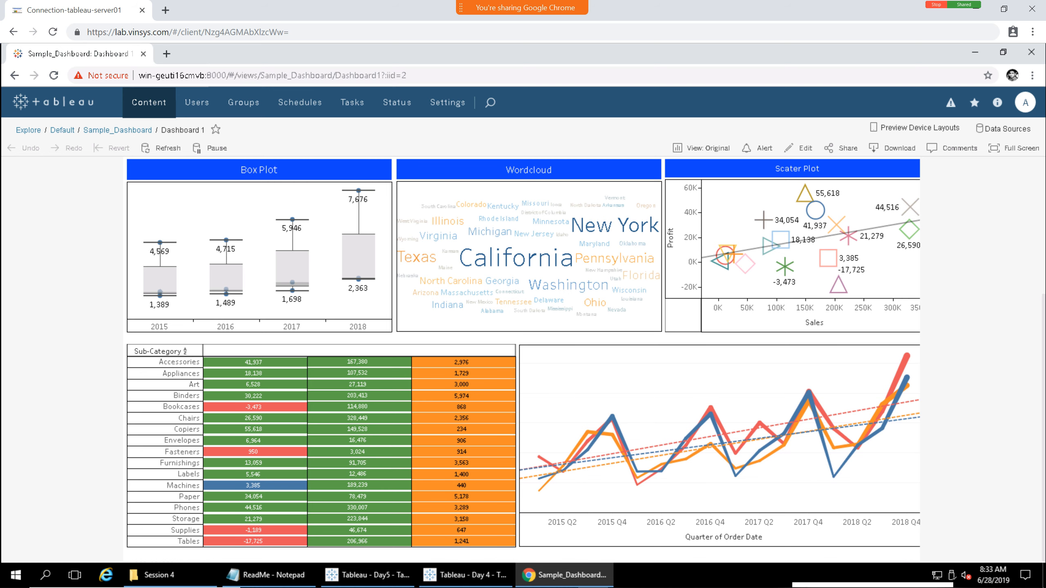
pyautogui.scroll(5, 523, 358)
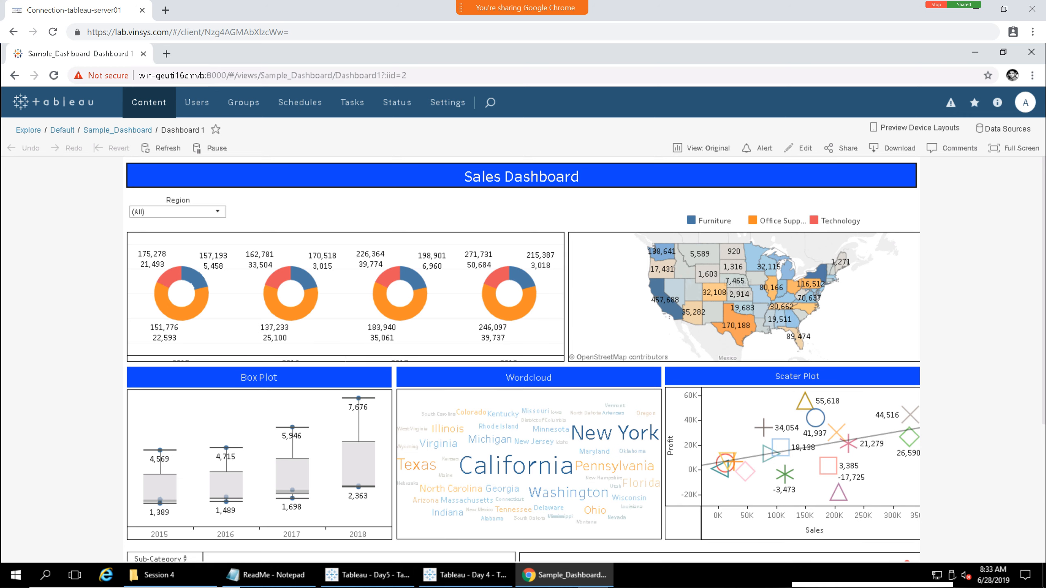
pyautogui.scroll(-5, 523, 358)
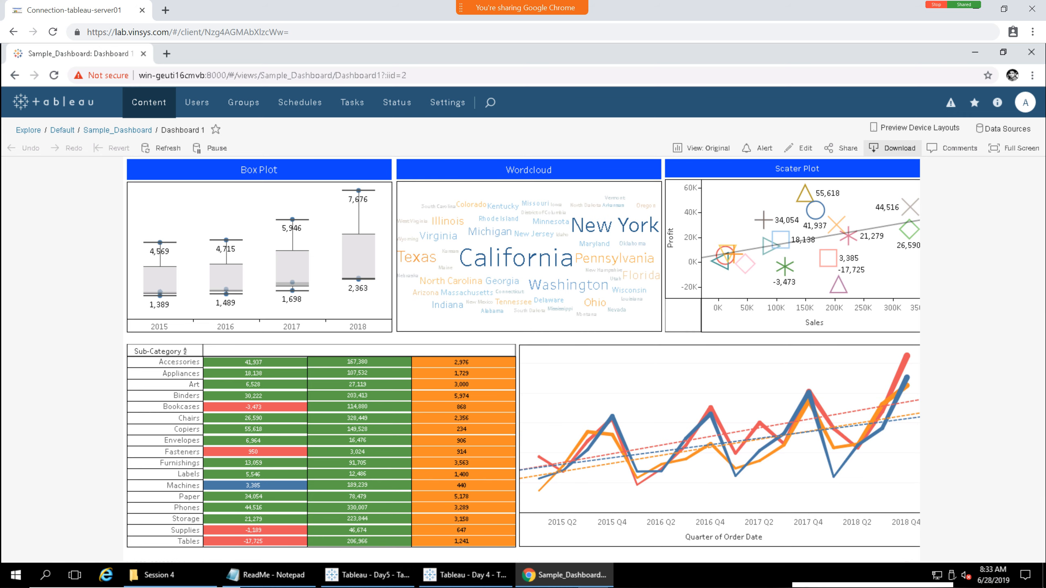
pyautogui.click(893, 148)
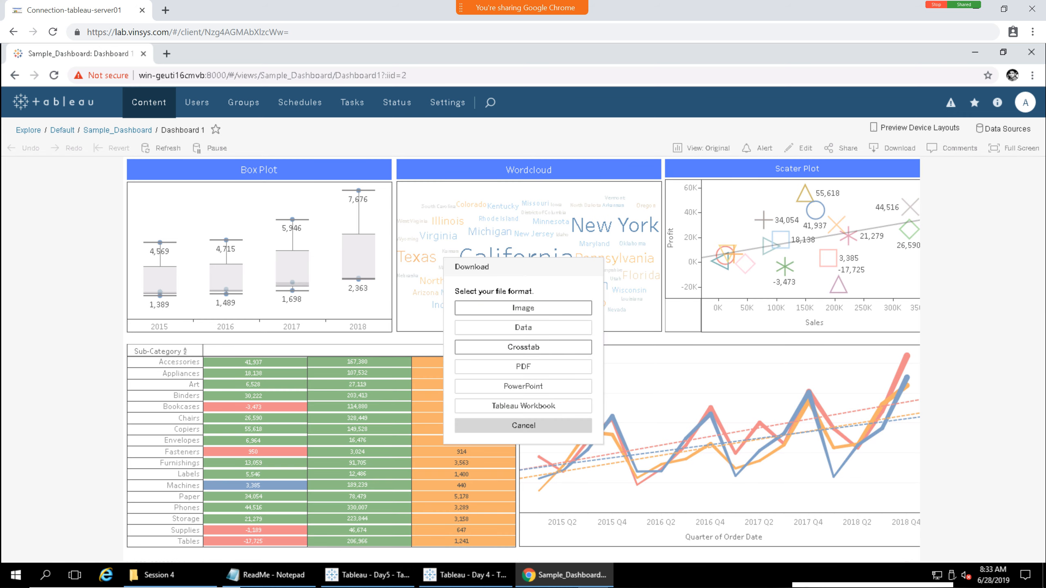
pyautogui.click(523, 347)
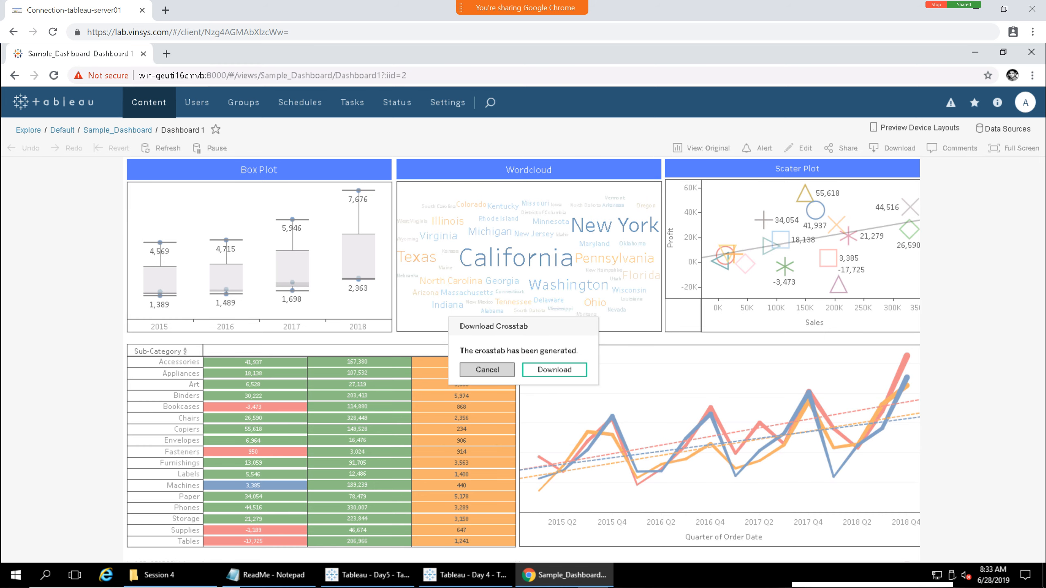
pyautogui.press('Return')
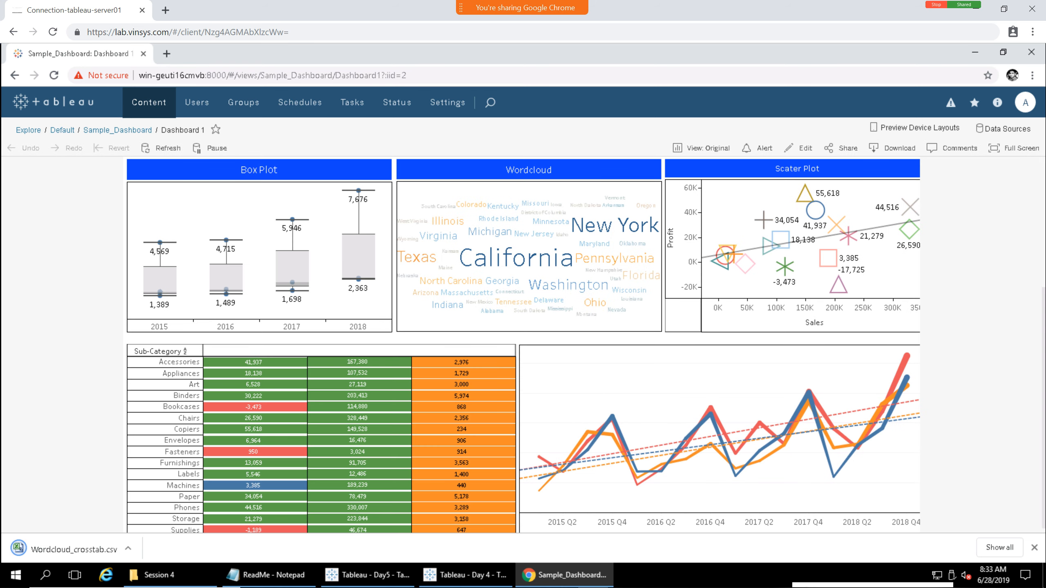
pyautogui.click(69, 549)
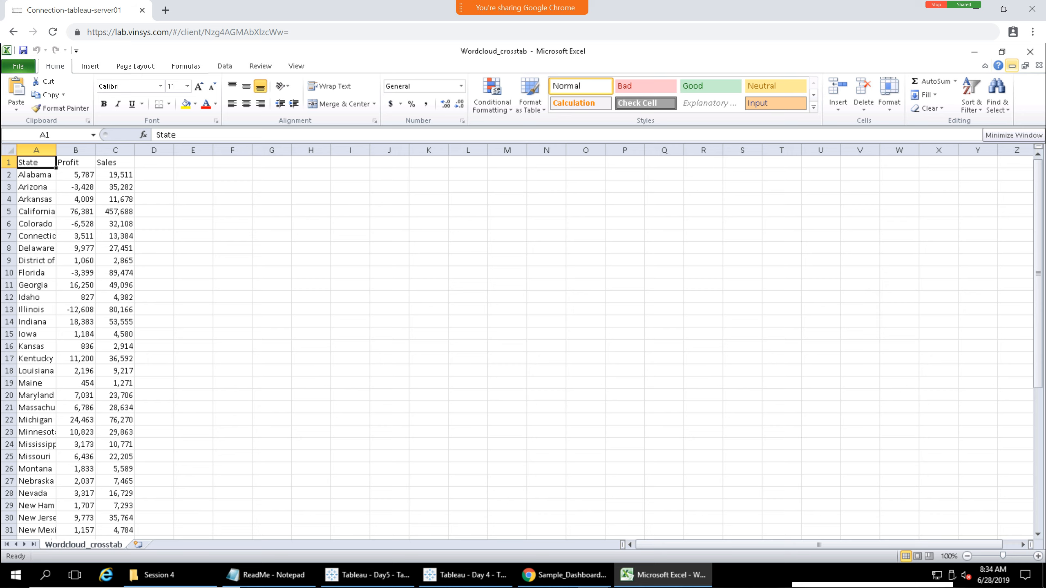
pyautogui.click(1012, 66)
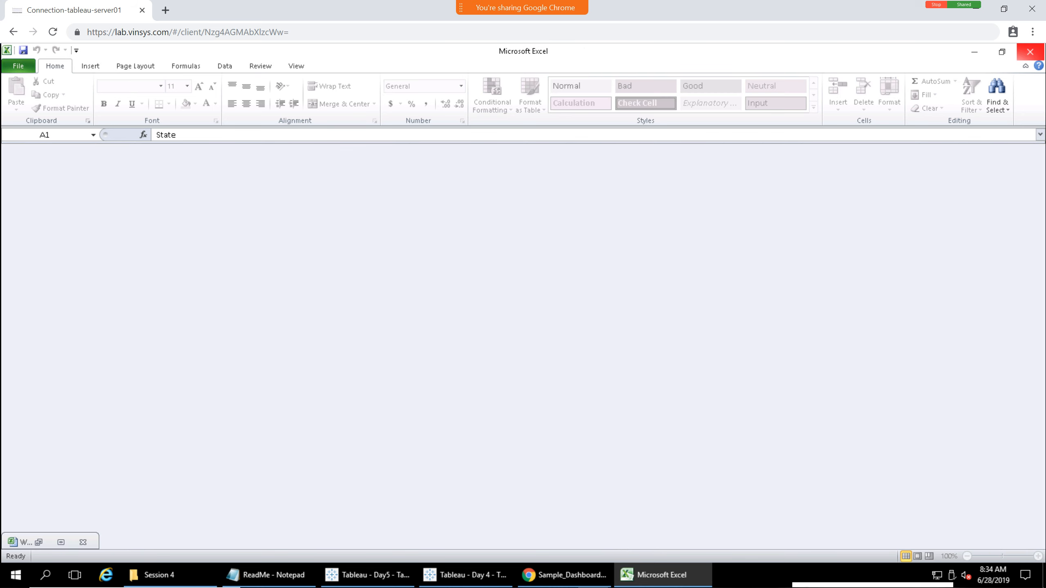
pyautogui.click(1030, 51)
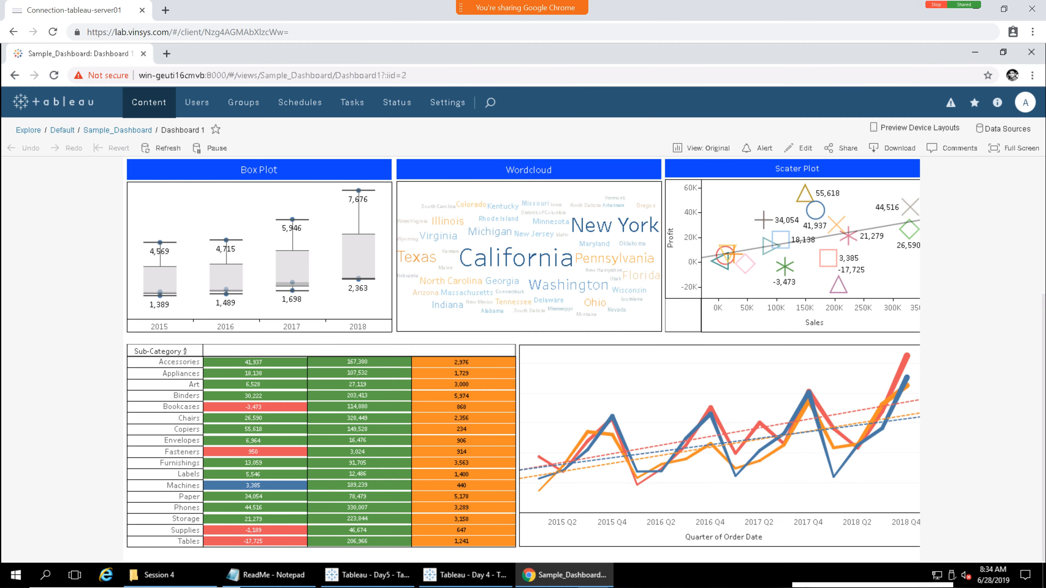
# Step: Post the comment "Put Sales..." on the Dashboard 1 view
pyautogui.click(951, 148)
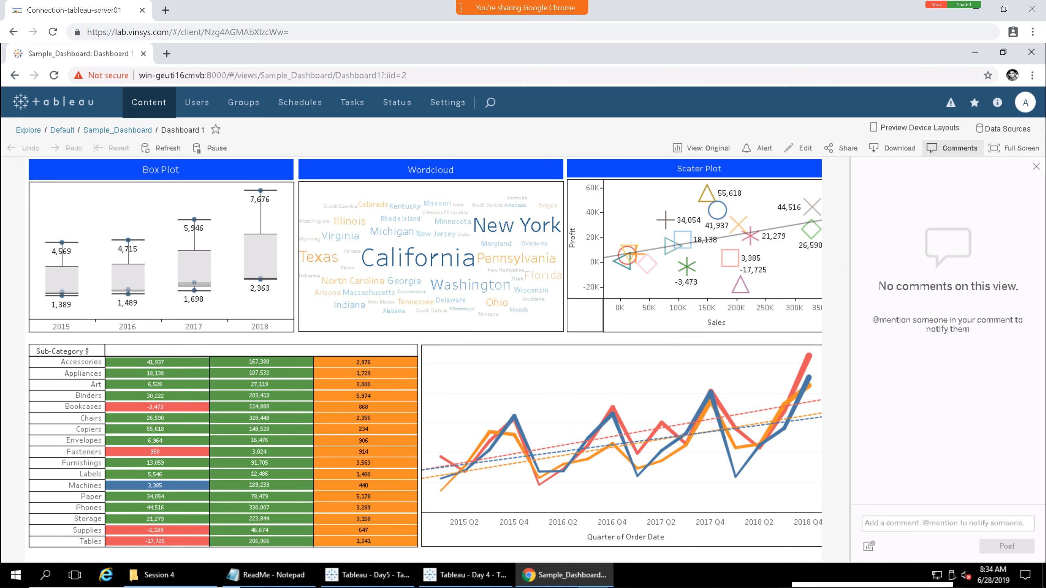
pyautogui.click(947, 523)
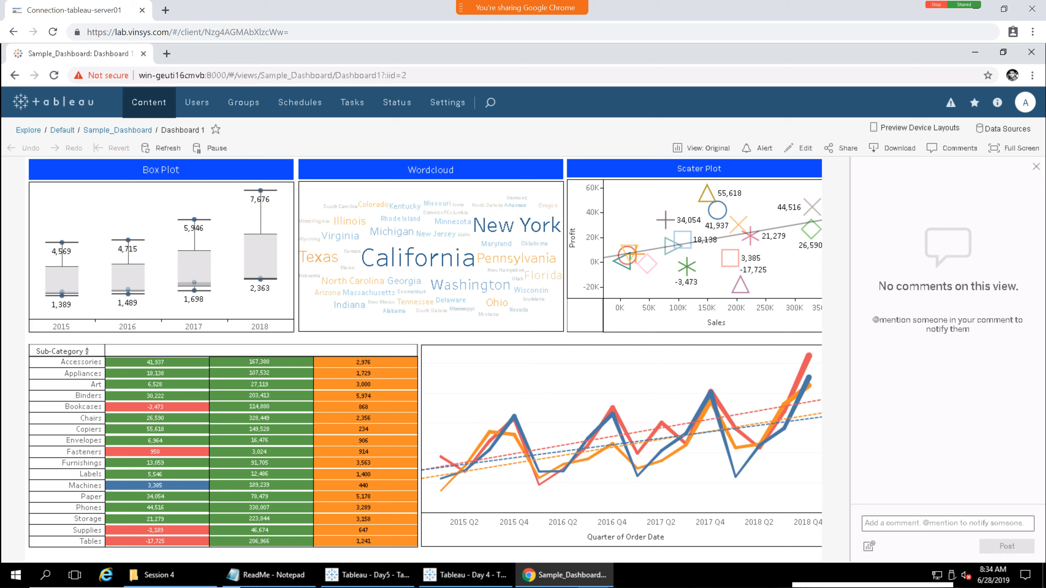
pyautogui.write('Put')
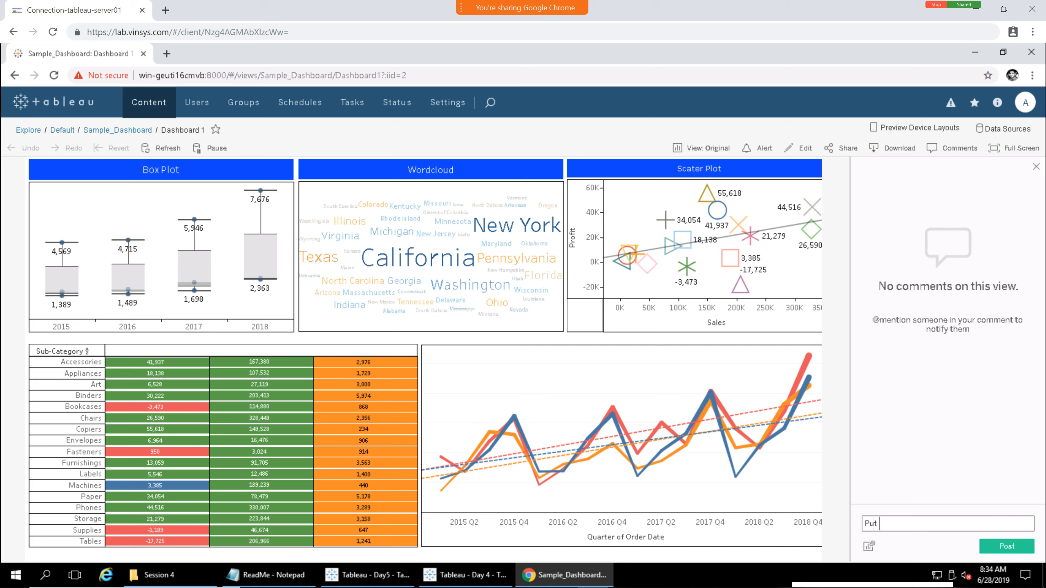
pyautogui.write(' Sail')
pyautogui.press('BackSpace')
pyautogui.press('BackSpace')
pyautogui.write('les...')
pyautogui.click(1007, 547)
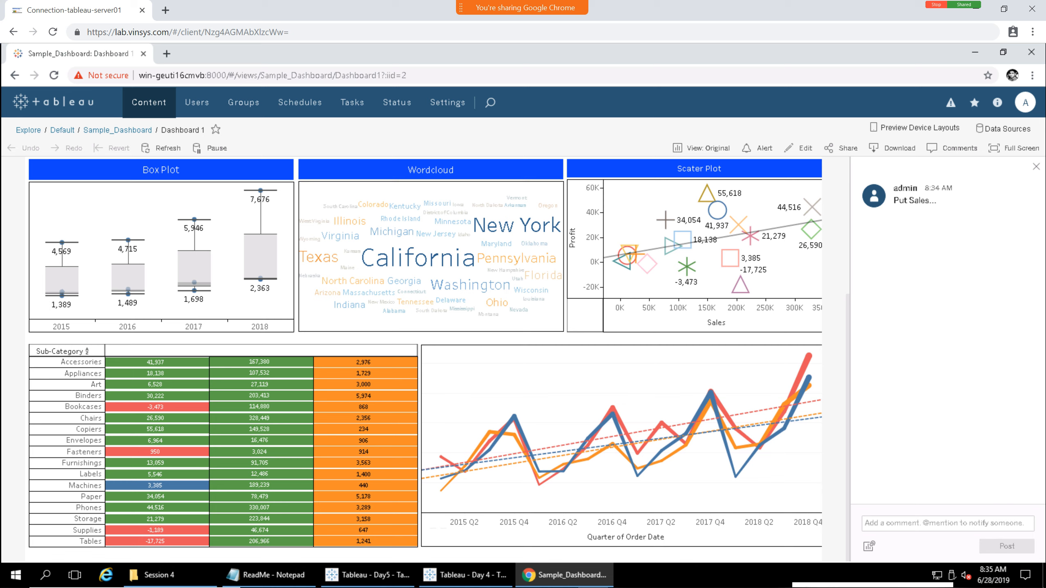
# Step: Close the comments panel
pyautogui.moveTo(736, 477)
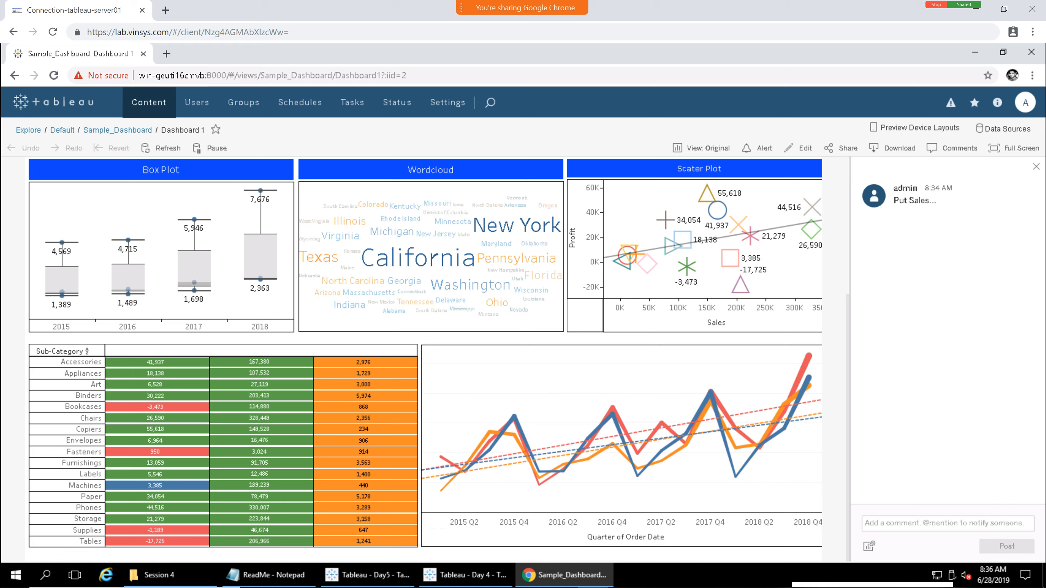
pyautogui.click(758, 148)
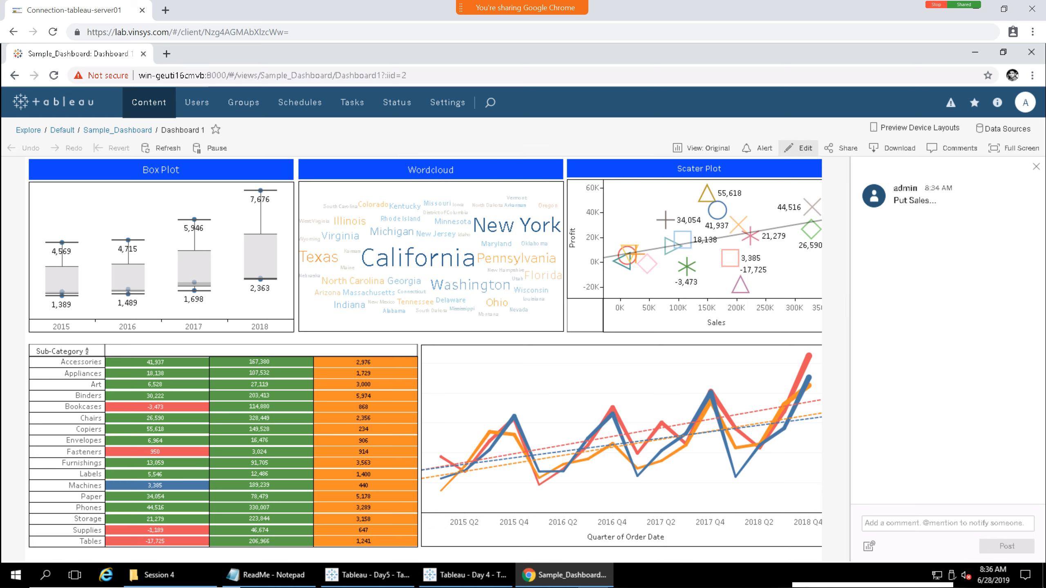
pyautogui.click(758, 148)
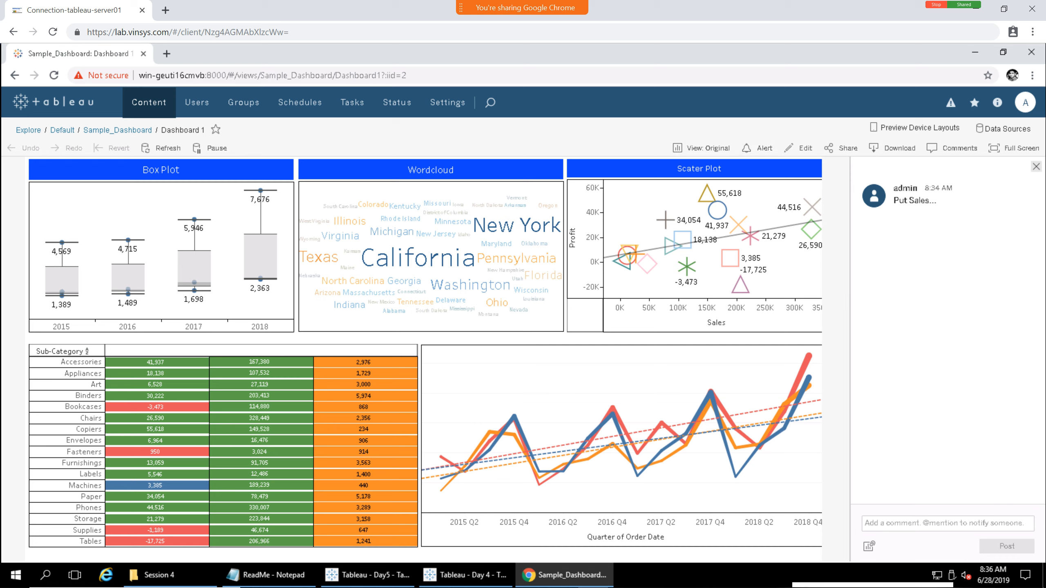
pyautogui.click(1037, 167)
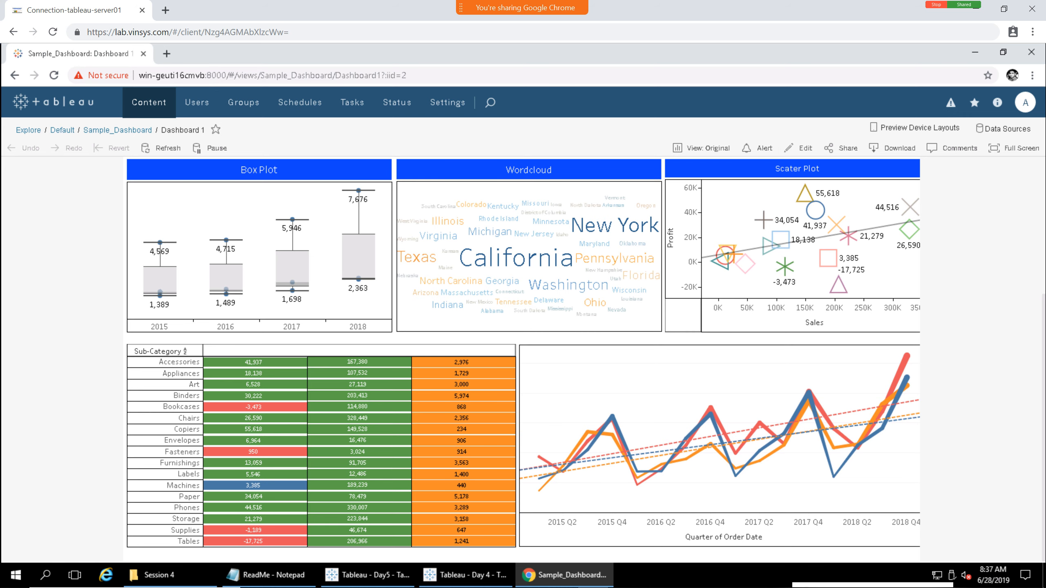
# Step: Show the dashboard in full screen and leave full screen again
pyautogui.scroll(5, 523, 358)
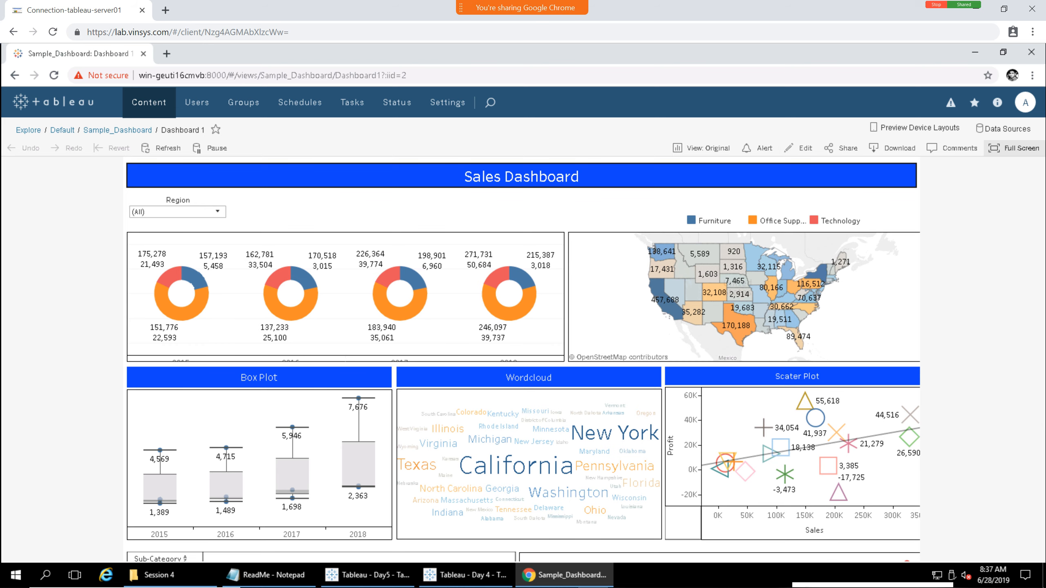
pyautogui.click(1014, 148)
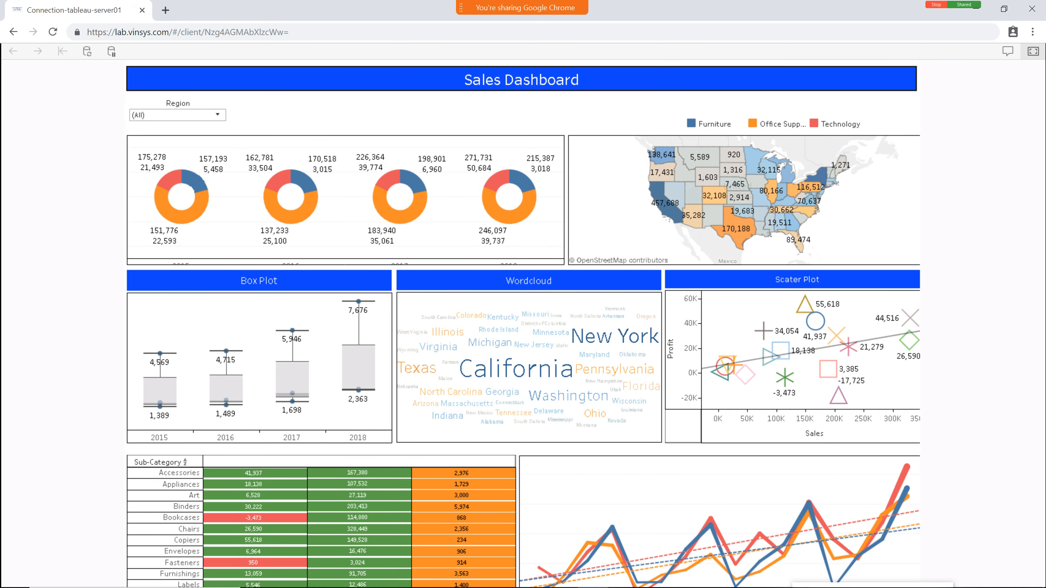
pyautogui.press('Escape')
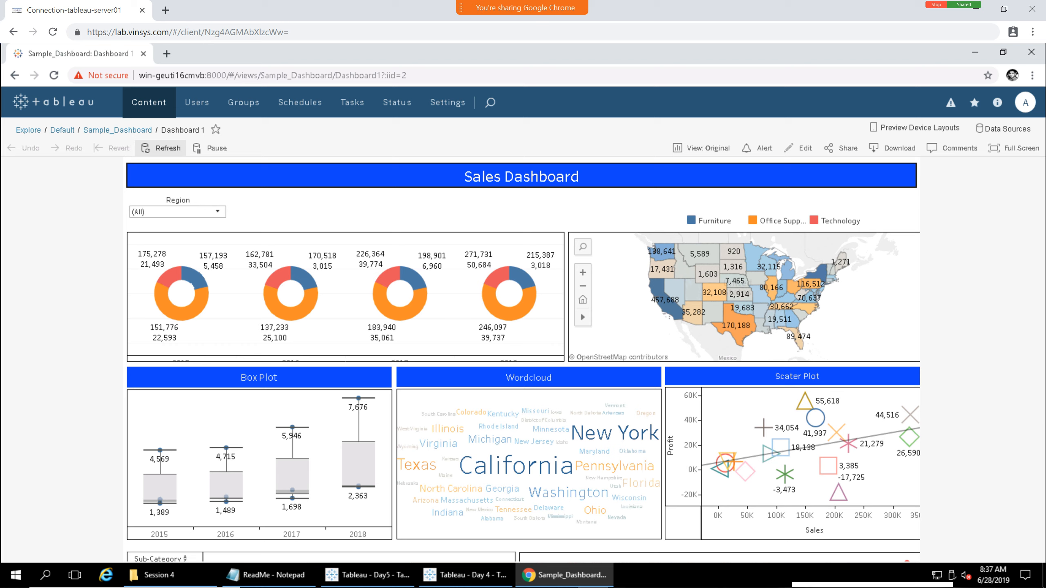
# Step: Scroll over the dashboard and open the Region filter's list of regions, closing it without a change
pyautogui.moveTo(582, 316)
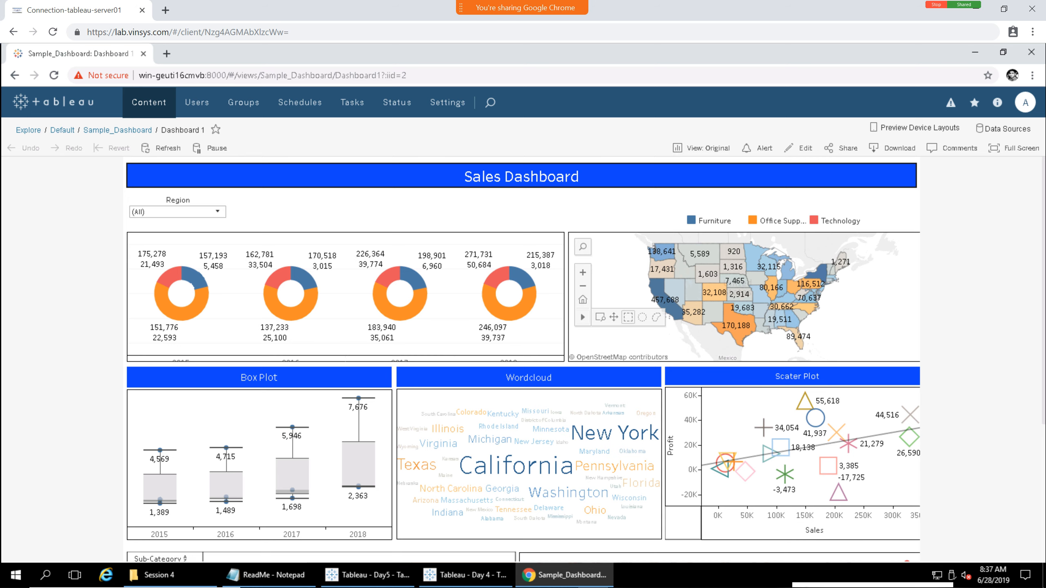
pyautogui.scroll(-5, 524, 358)
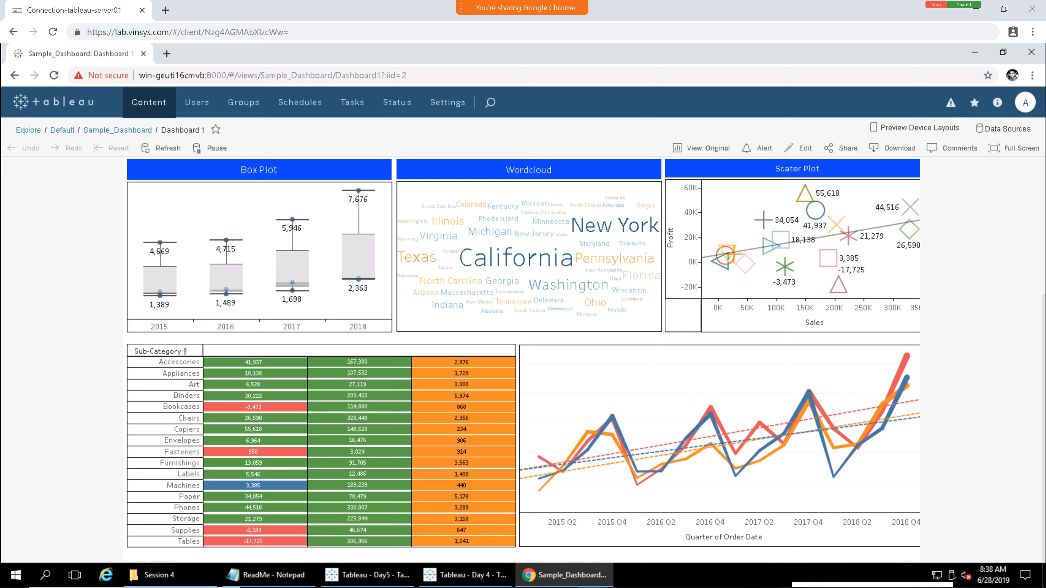
pyautogui.scroll(5, 523, 354)
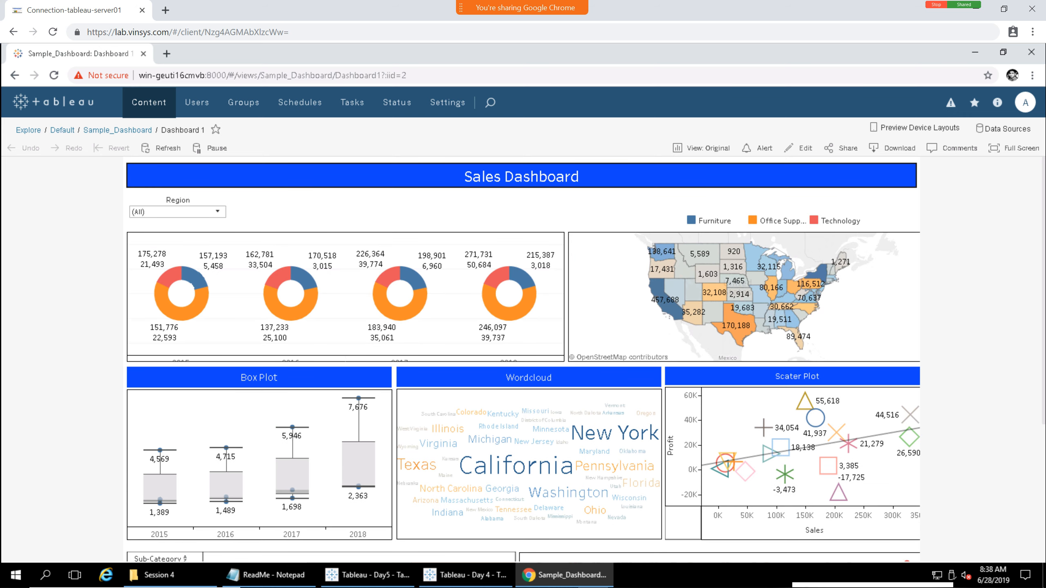
pyautogui.scroll(-5, 523, 355)
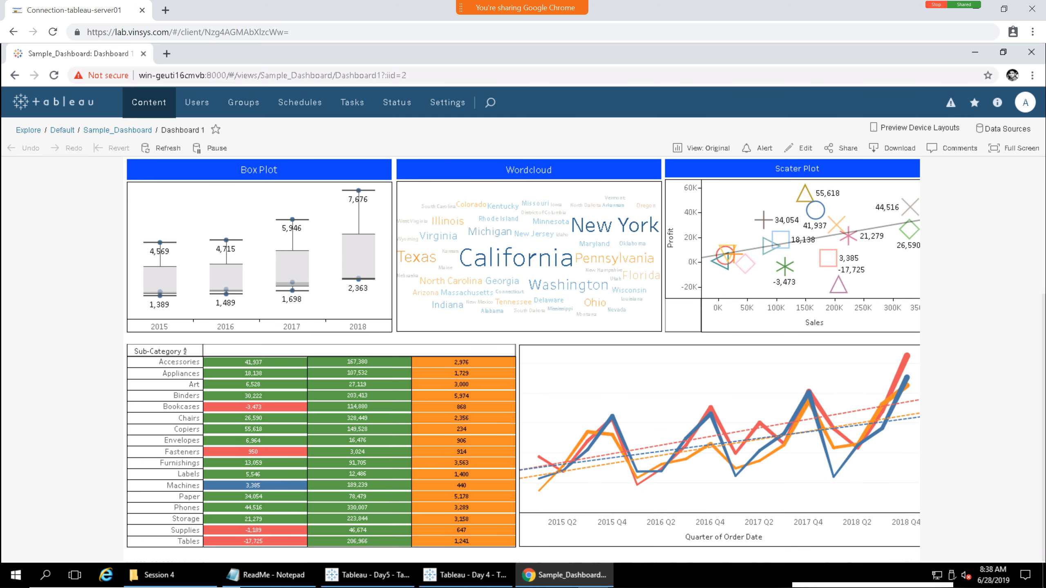
pyautogui.scroll(5, 523, 355)
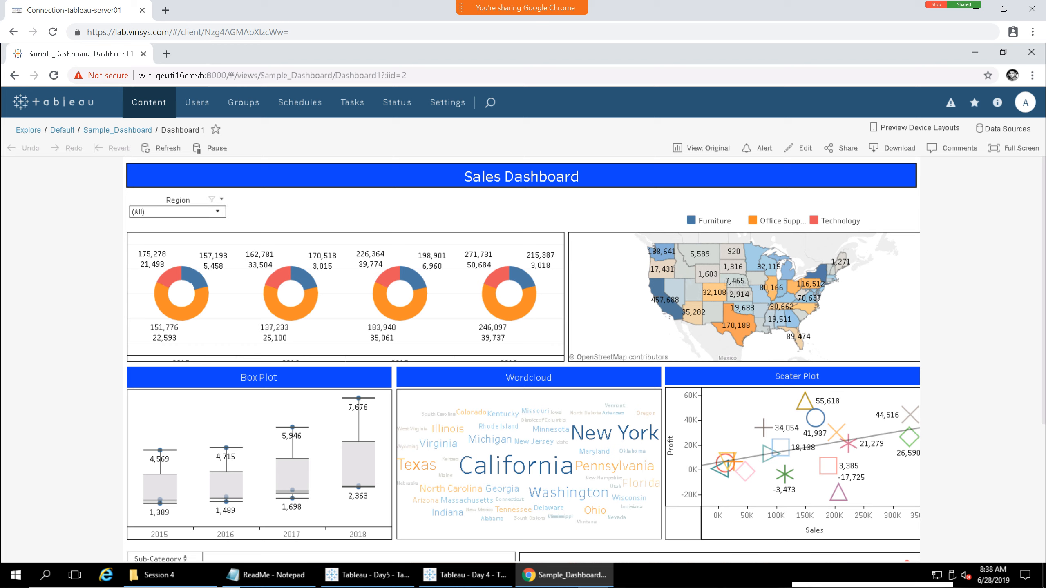
pyautogui.click(177, 211)
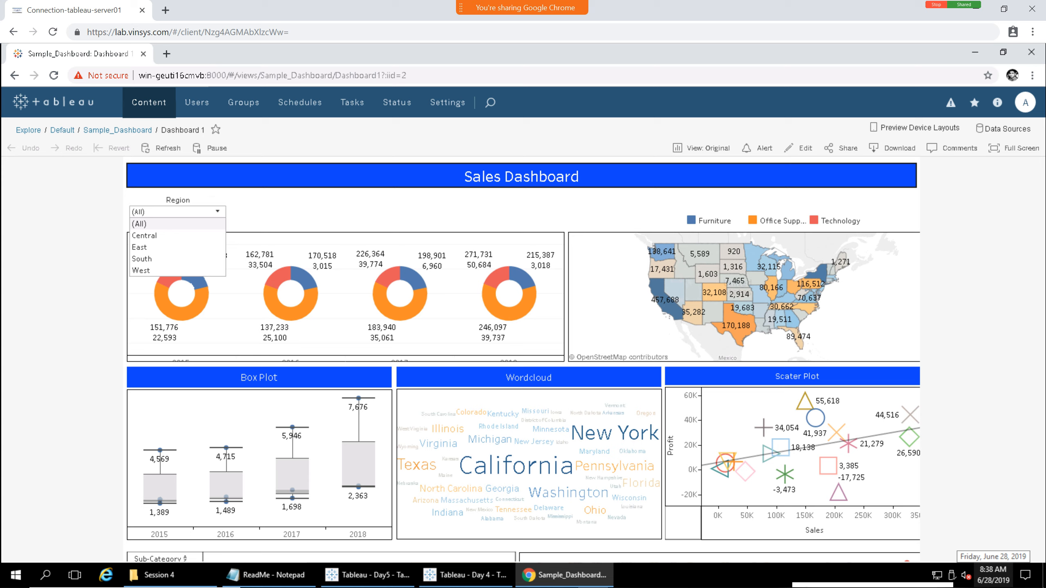
pyautogui.click(177, 211)
pyautogui.moveTo(480, 7)
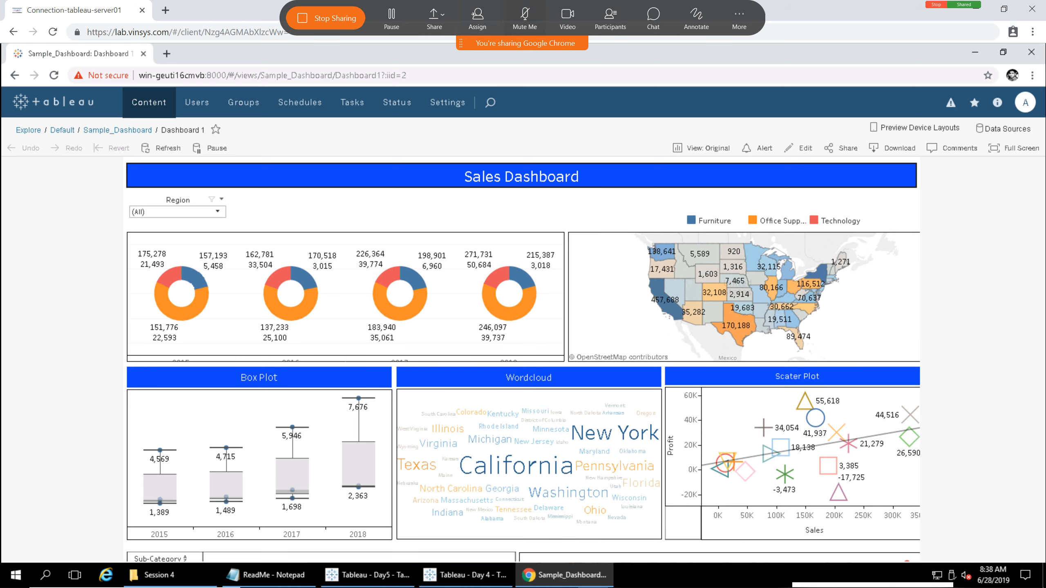
pyautogui.hotkey('alt', 'a')
pyautogui.hotkey('alt', 'a')
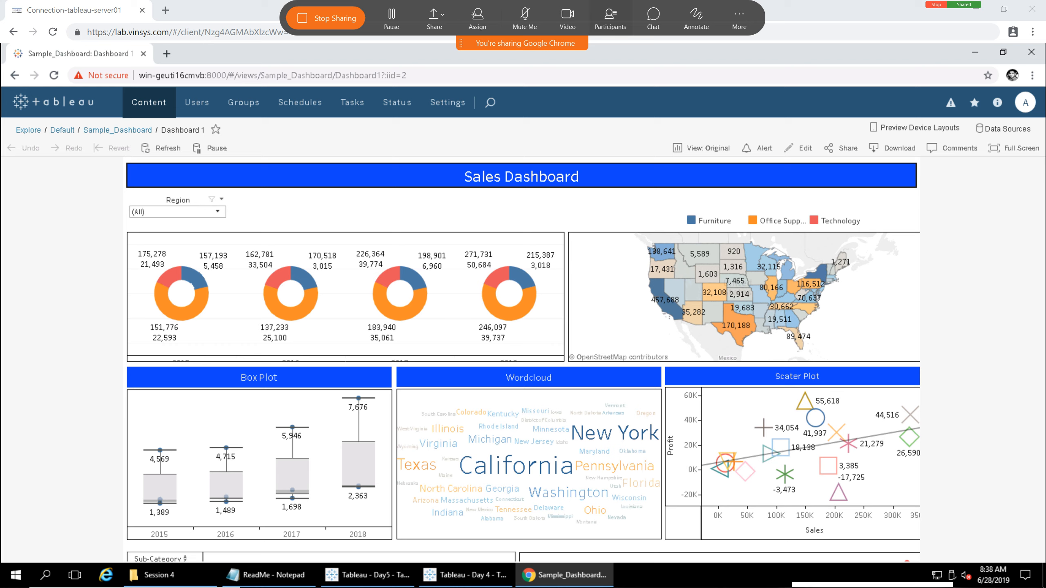
pyautogui.hotkey('alt', 'u')
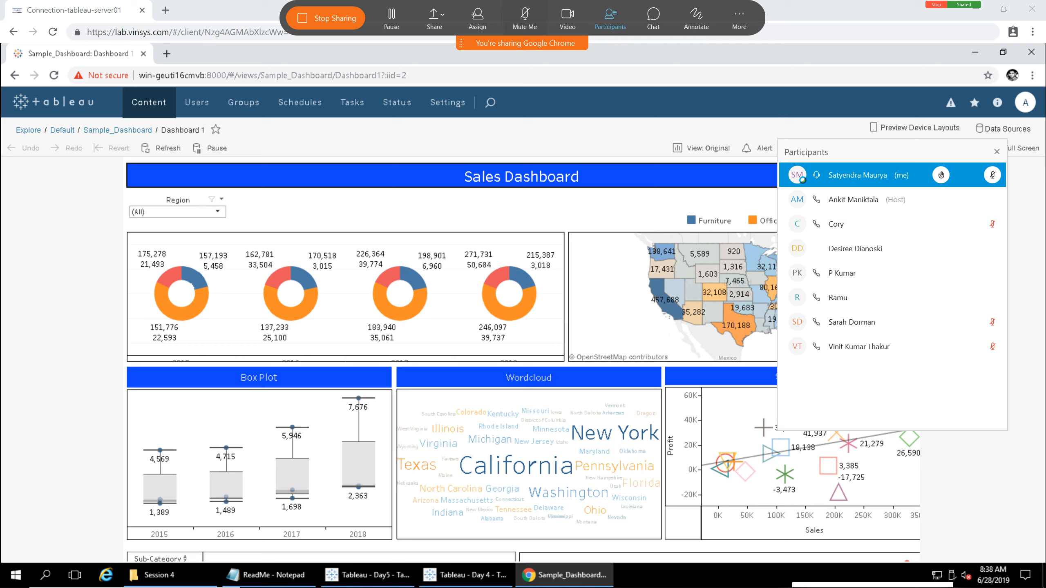
pyautogui.hotkey('alt', 'a')
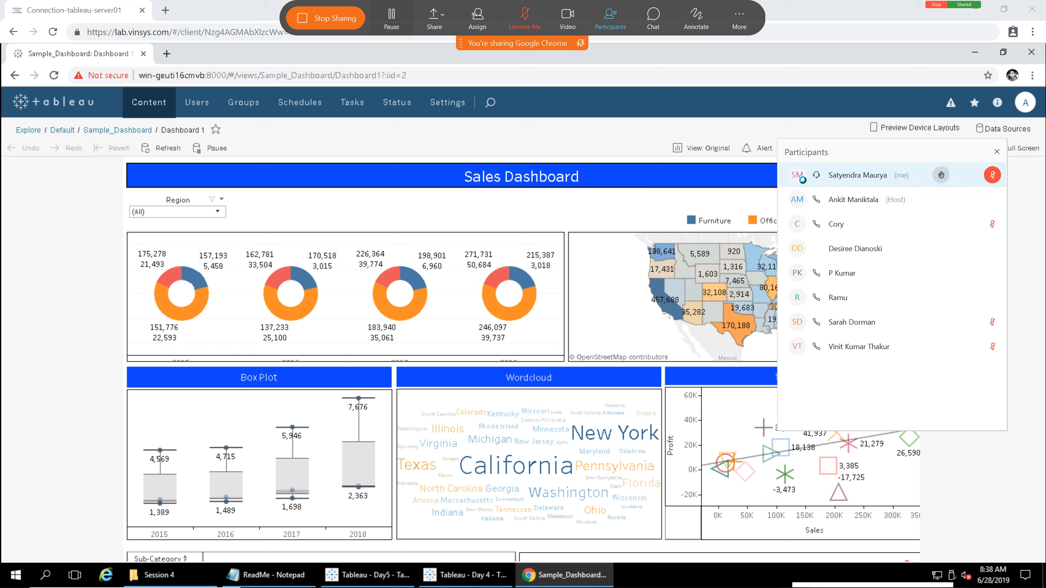
pyautogui.click(391, 16)
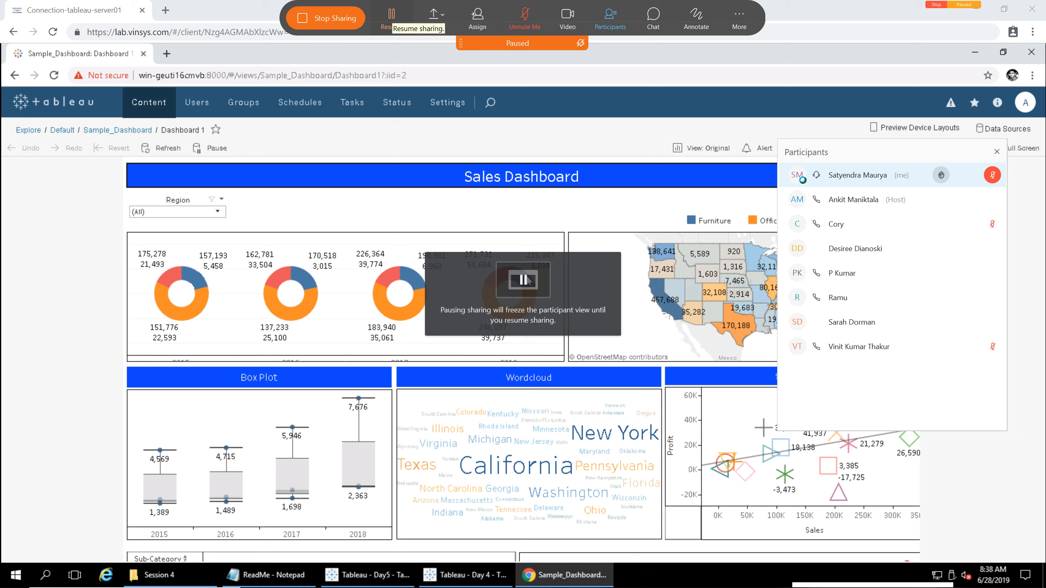
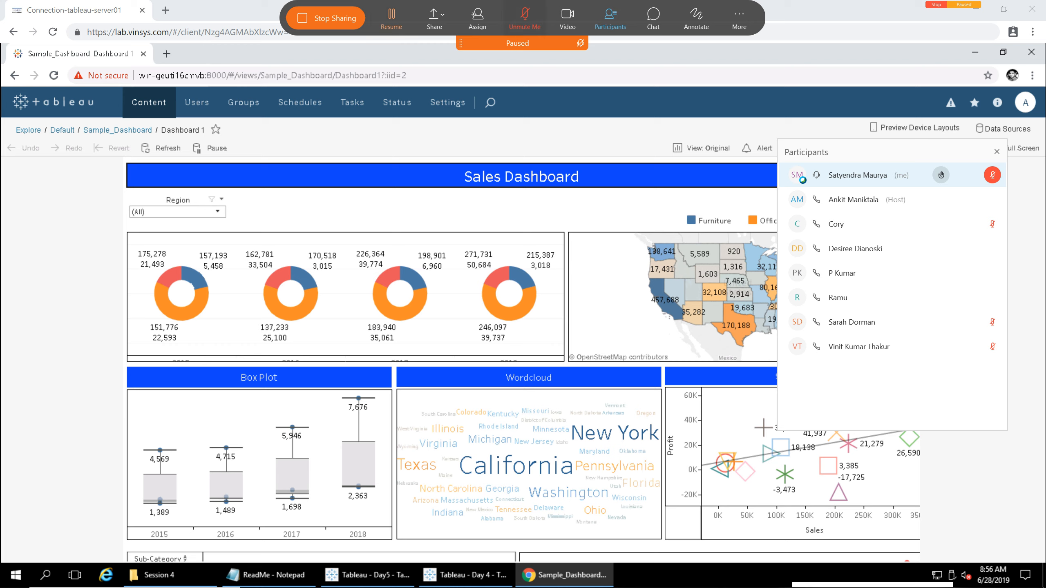
pyautogui.click(524, 19)
pyautogui.click(391, 18)
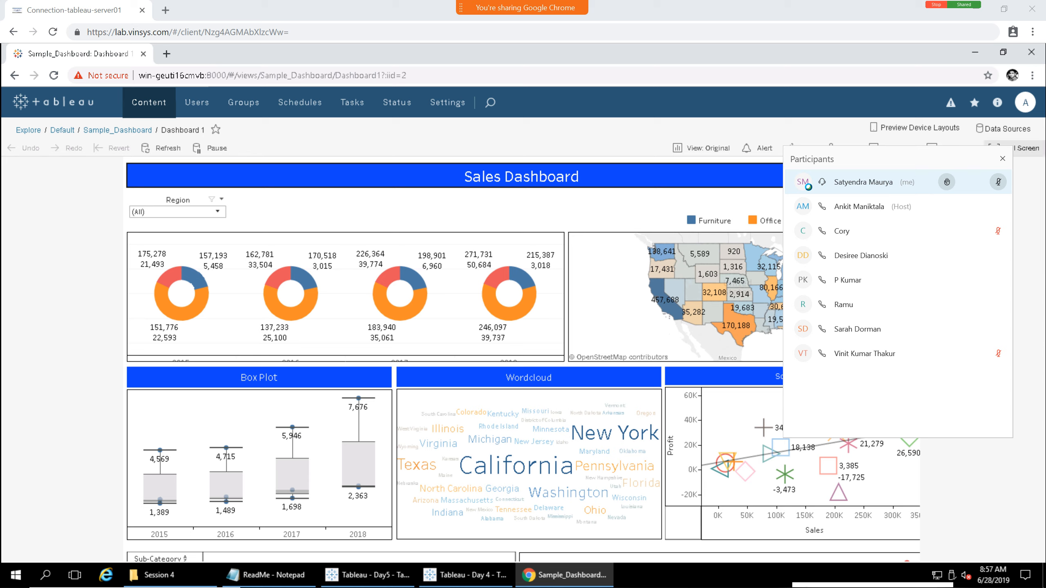
pyautogui.click(1003, 159)
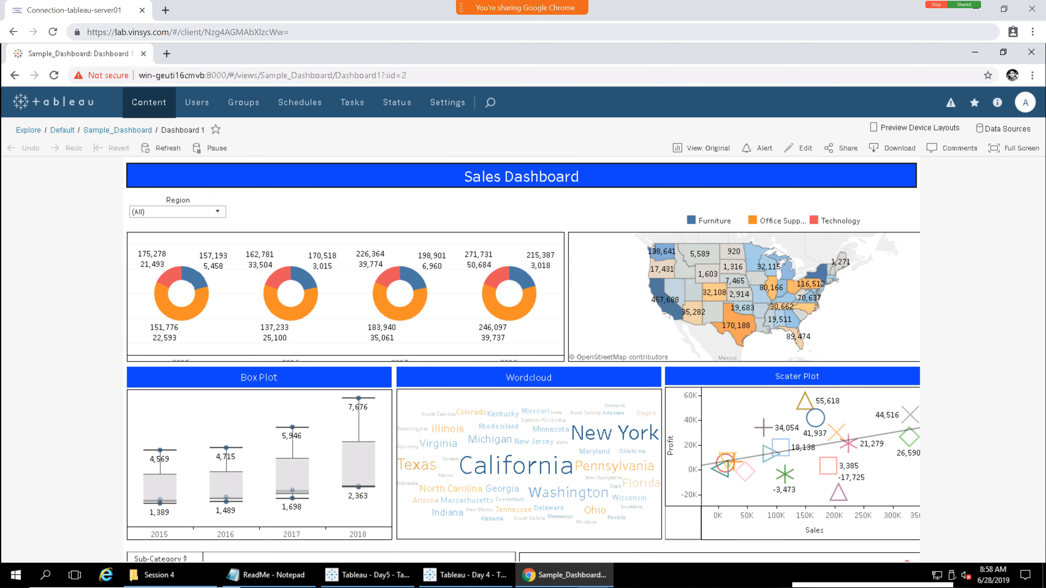
pyautogui.moveTo(522, 8)
pyautogui.click(610, 18)
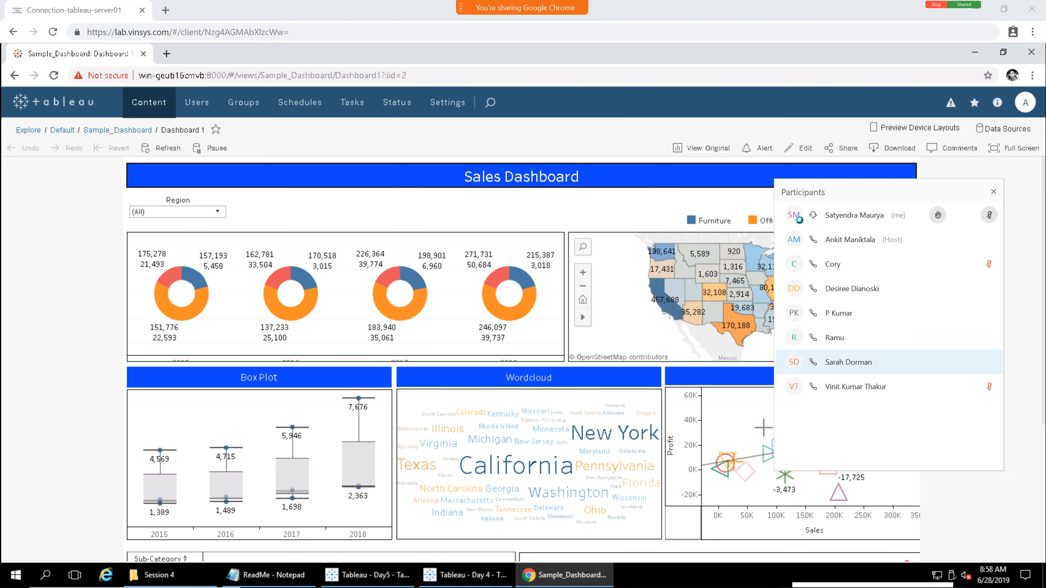
pyautogui.scroll(-5, 524, 359)
pyautogui.scroll(5, 523, 358)
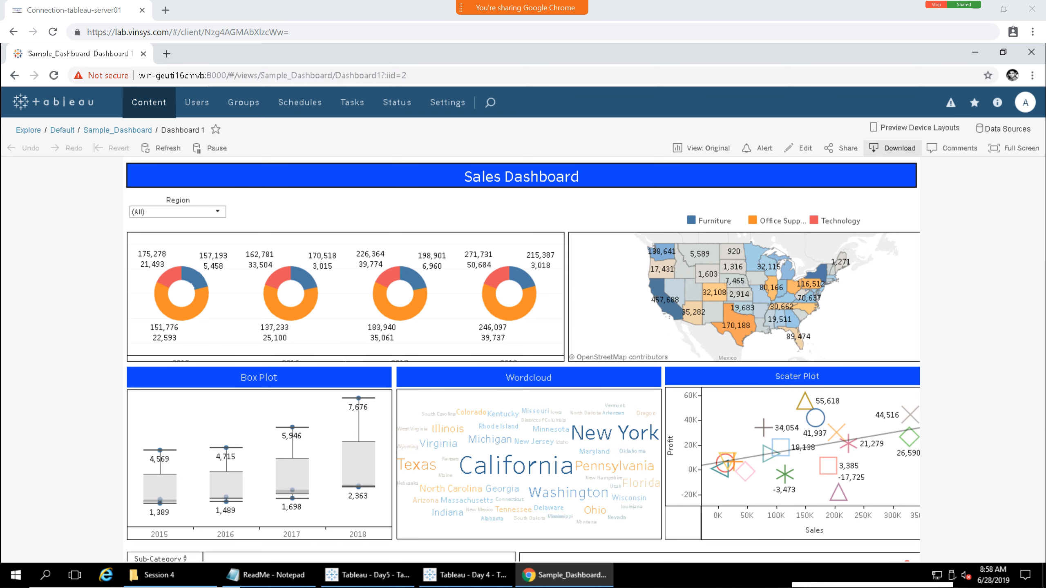
pyautogui.scroll(-5, 523, 359)
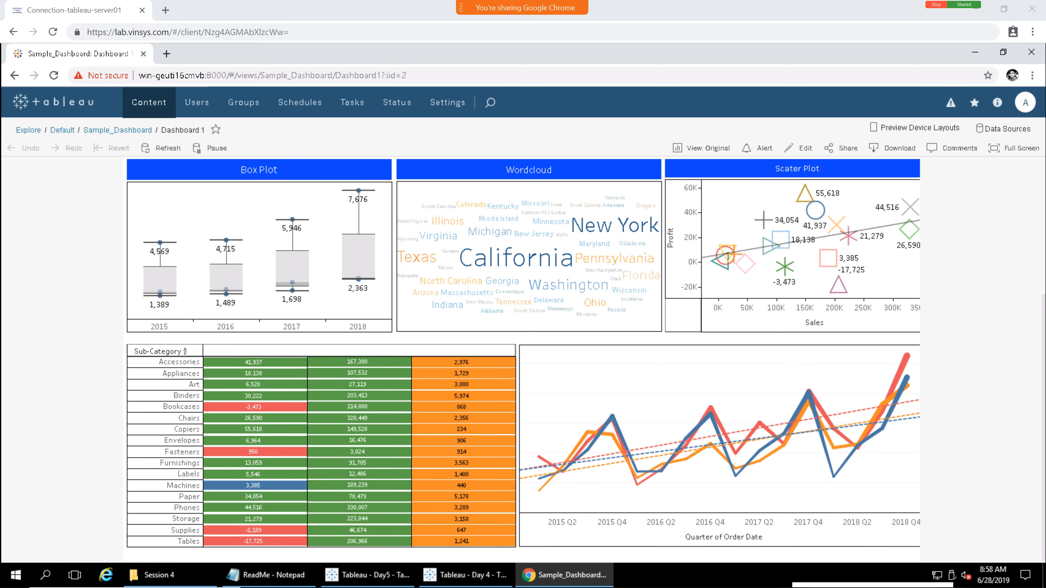
pyautogui.scroll(5, 523, 359)
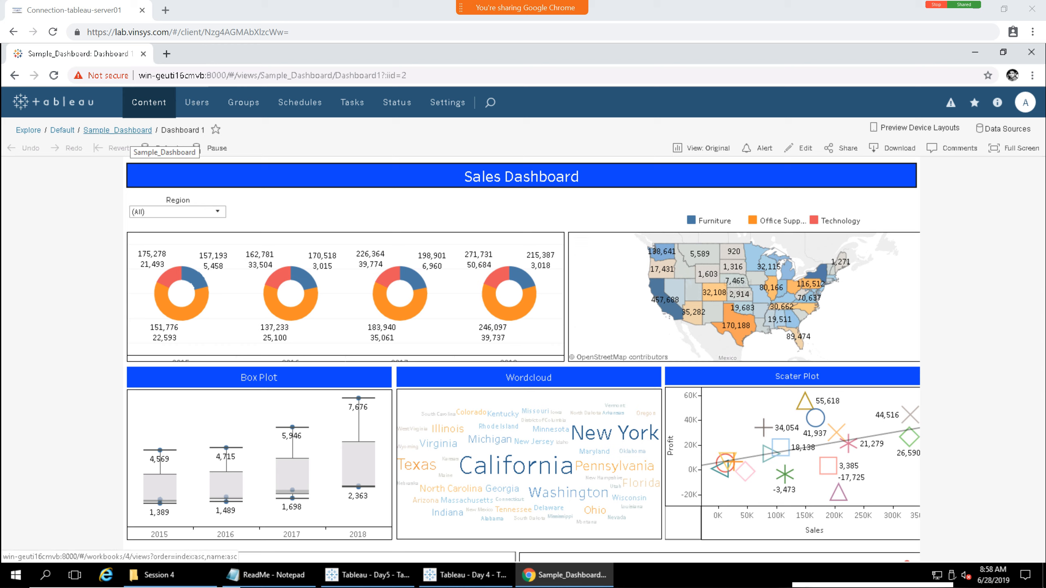
# Step: Open the Sample_Dashboard workbook's extract refreshes and select the Full refresh schedule entry
pyautogui.click(118, 130)
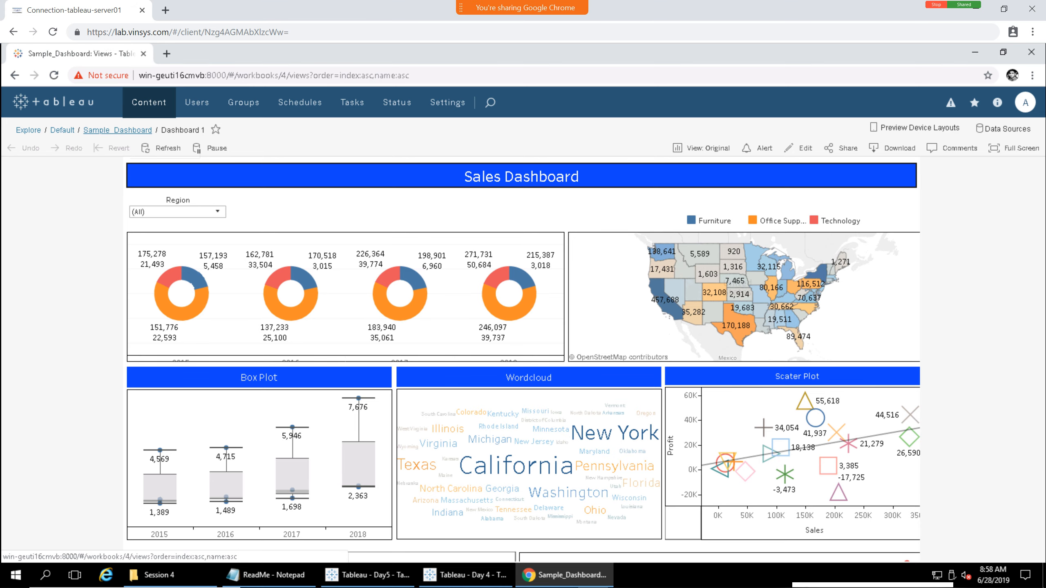
pyautogui.click(202, 246)
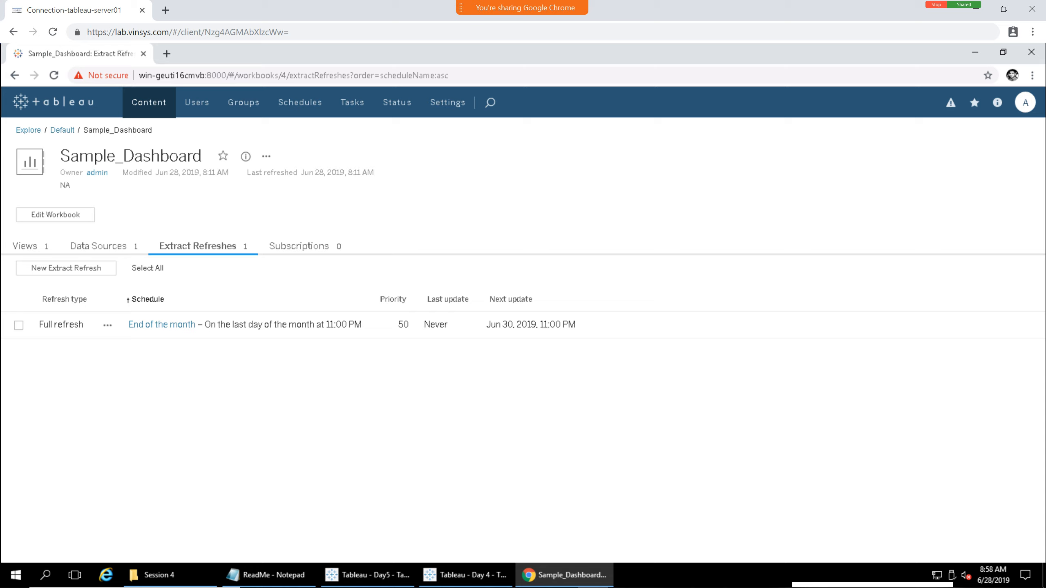
pyautogui.click(18, 326)
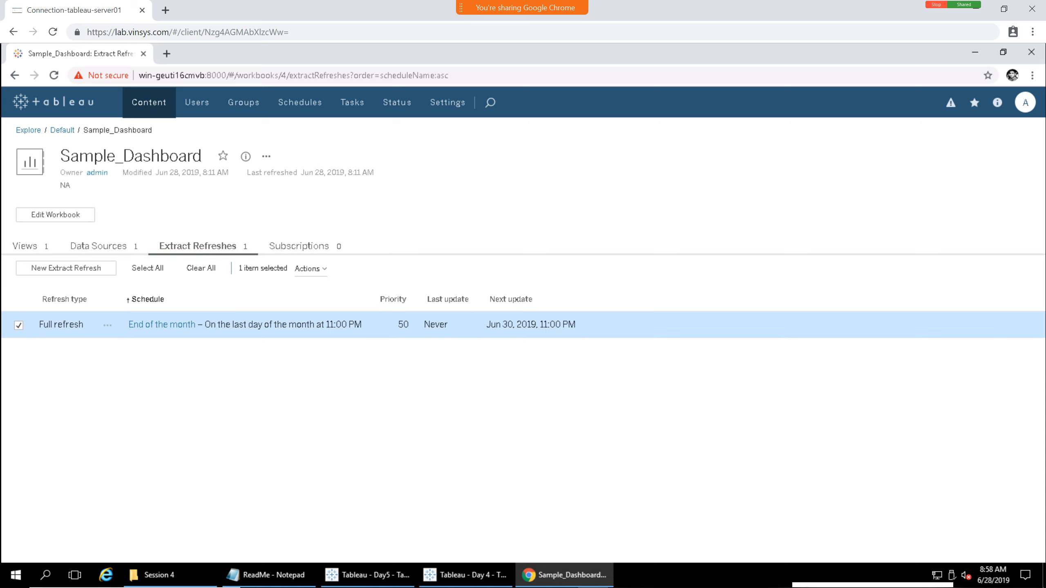
pyautogui.click(309, 269)
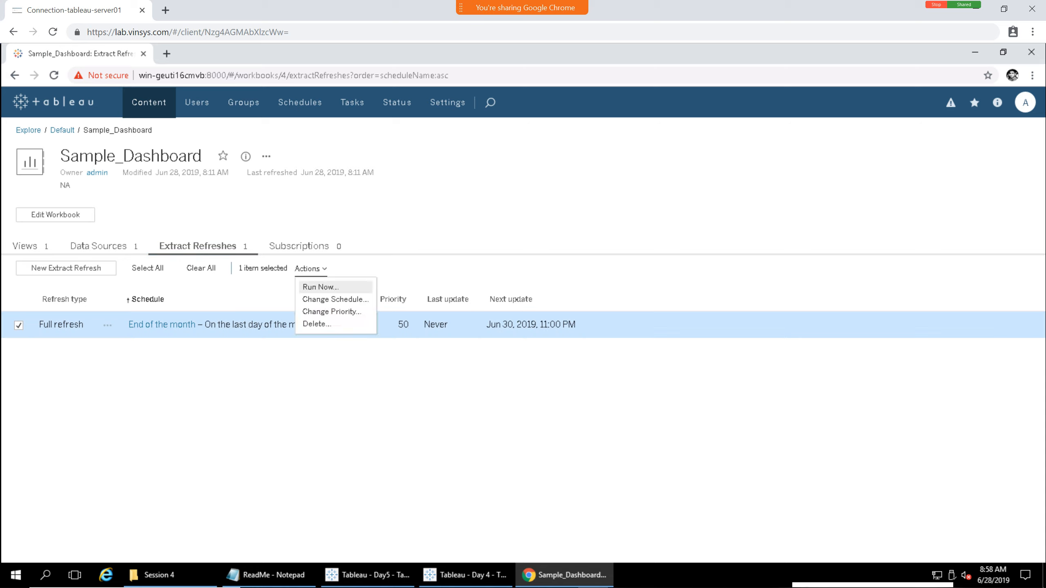
pyautogui.press('Escape')
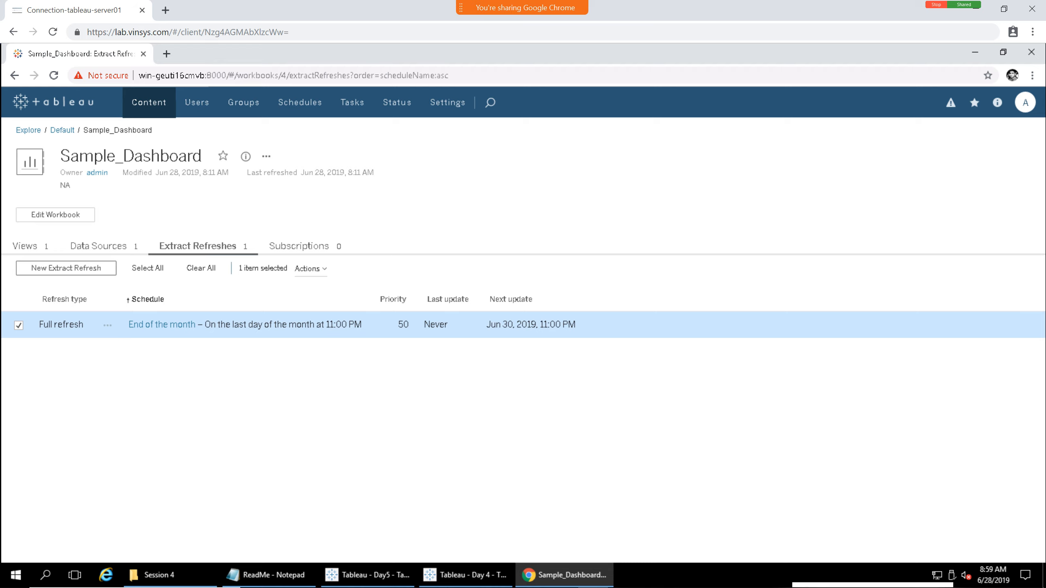
# Step: Open the new extract refresh scheduling dialog and cancel it
pyautogui.click(66, 267)
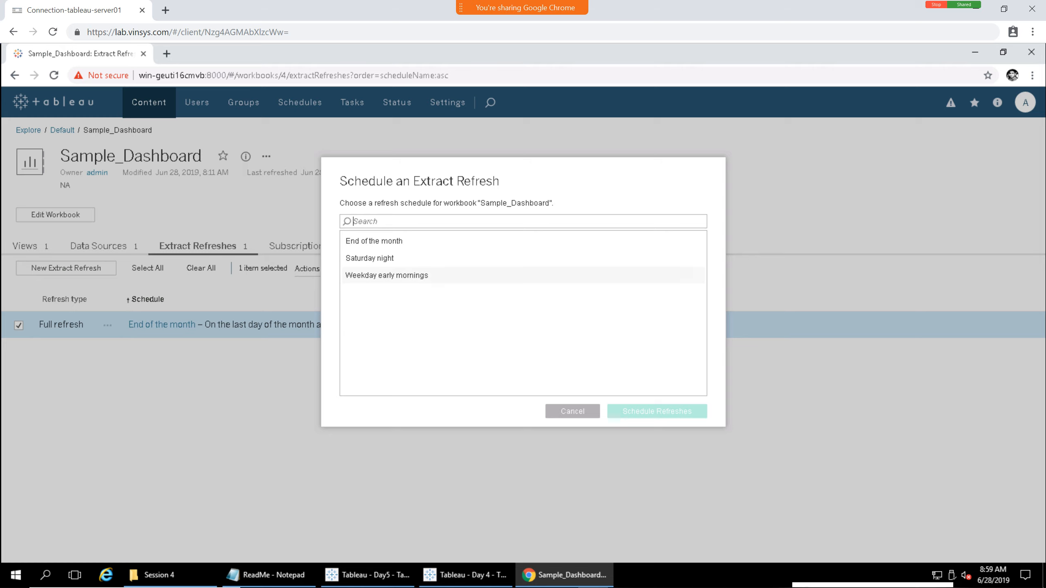
pyautogui.click(573, 411)
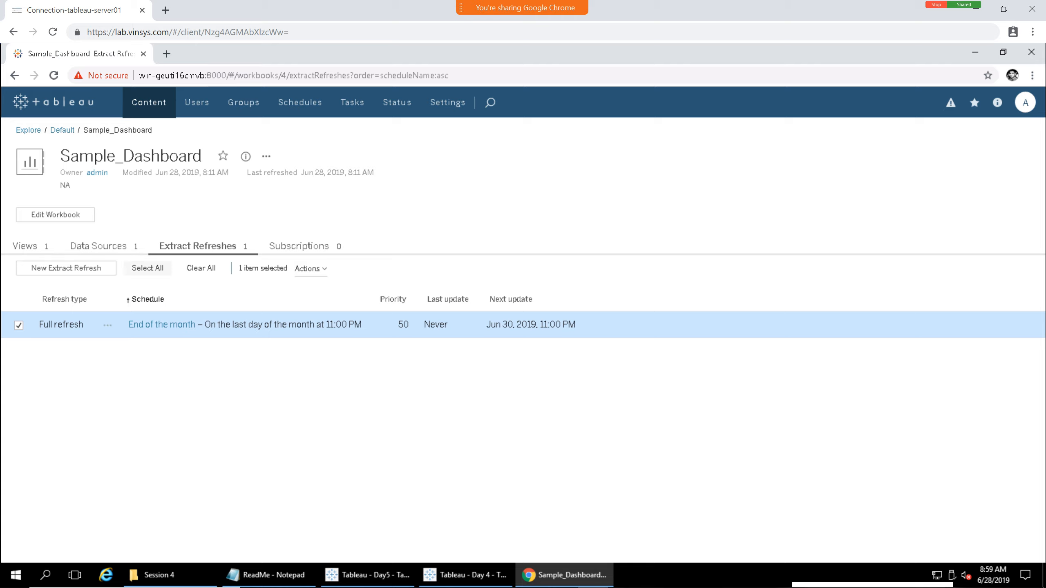
# Step: Run the selected full extract refresh now and confirm it
pyautogui.click(310, 268)
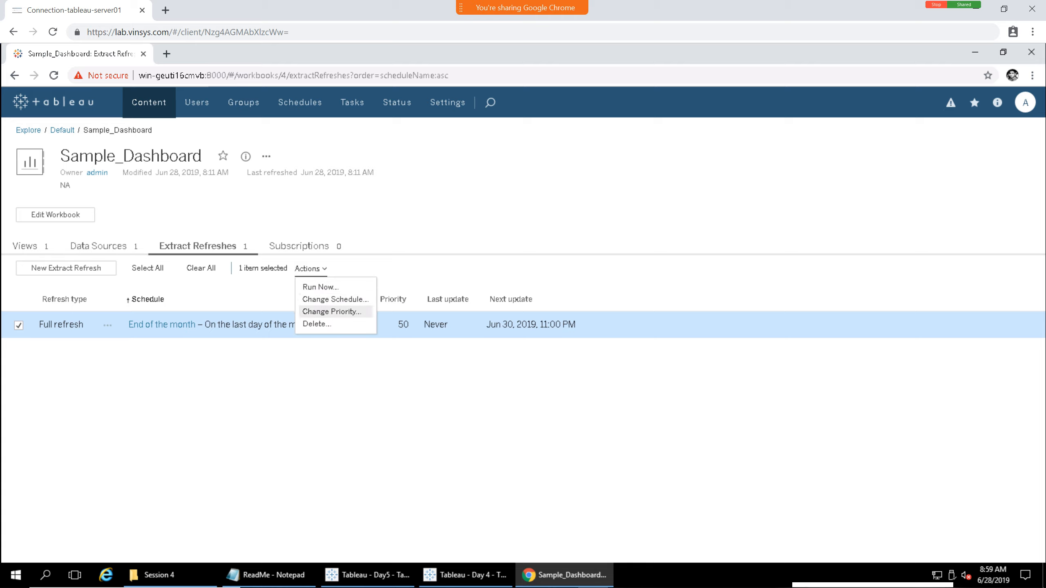
pyautogui.click(320, 287)
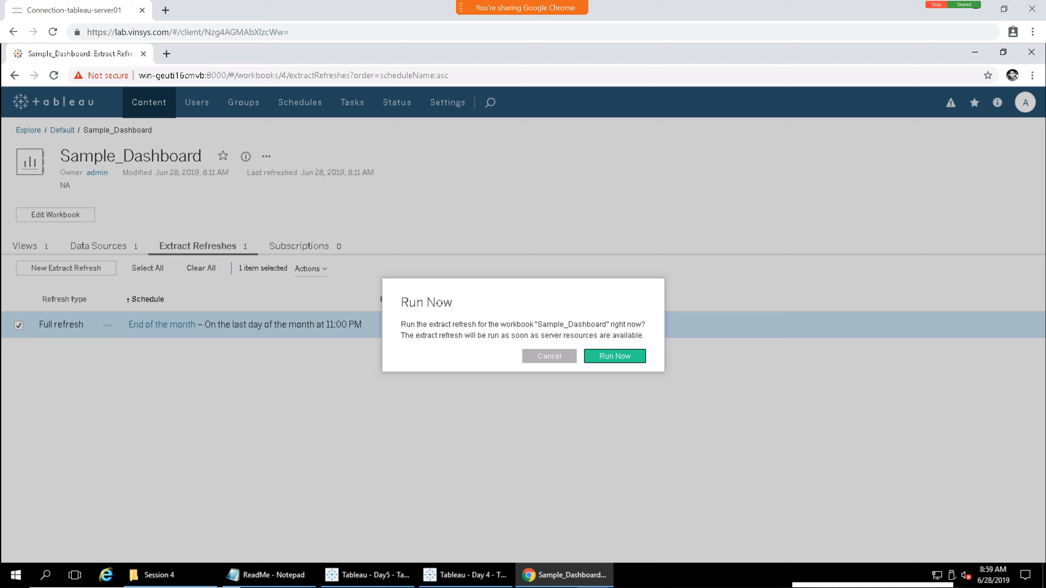
pyautogui.press('Return')
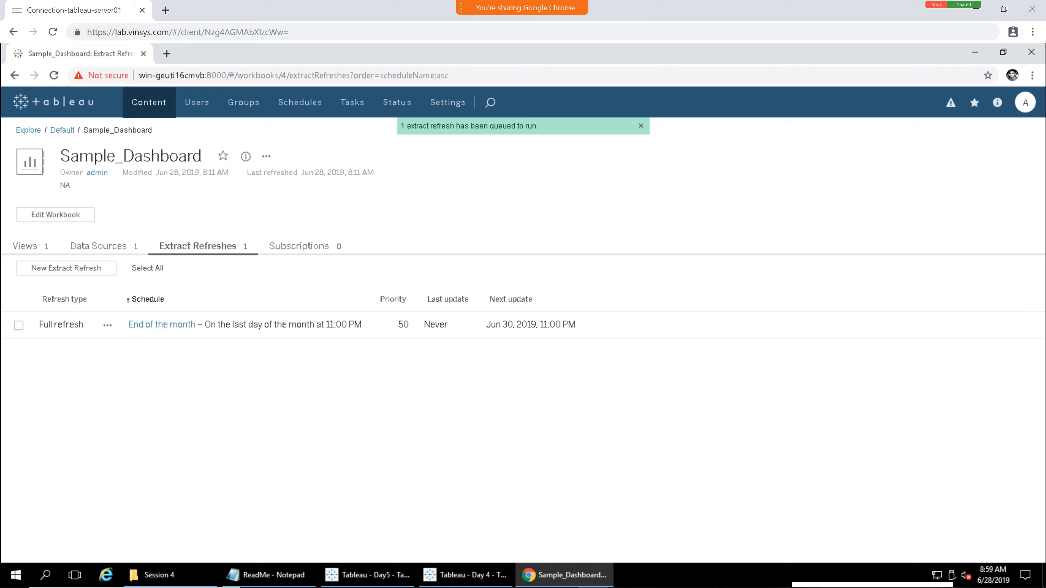
# Step: Browse the workbook's Subscriptions, Extract Refreshes, Data Sources and Views sections
pyautogui.moveTo(301, 172); pyautogui.dragTo(71, 186)
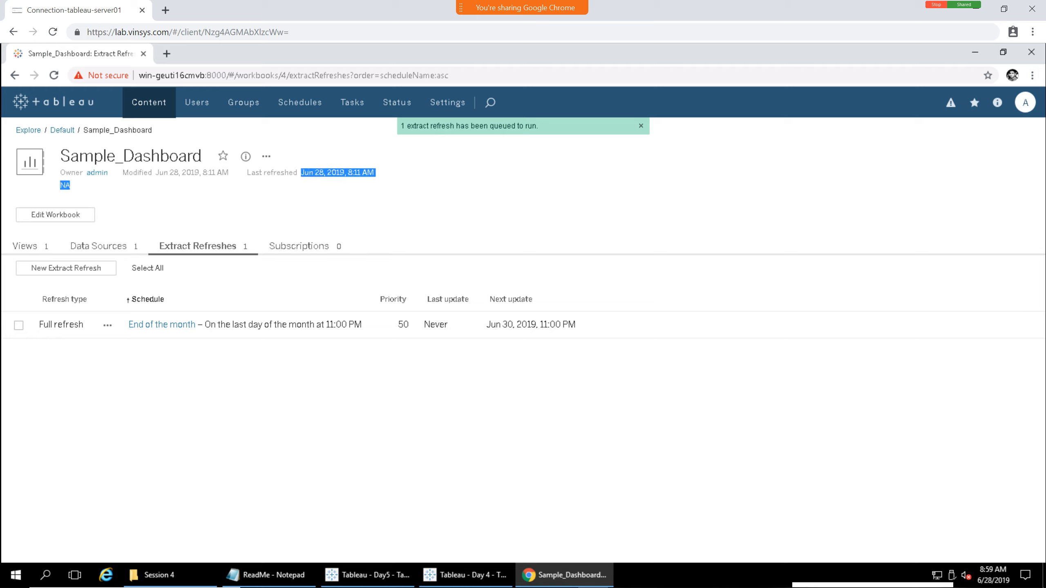
pyautogui.click(300, 246)
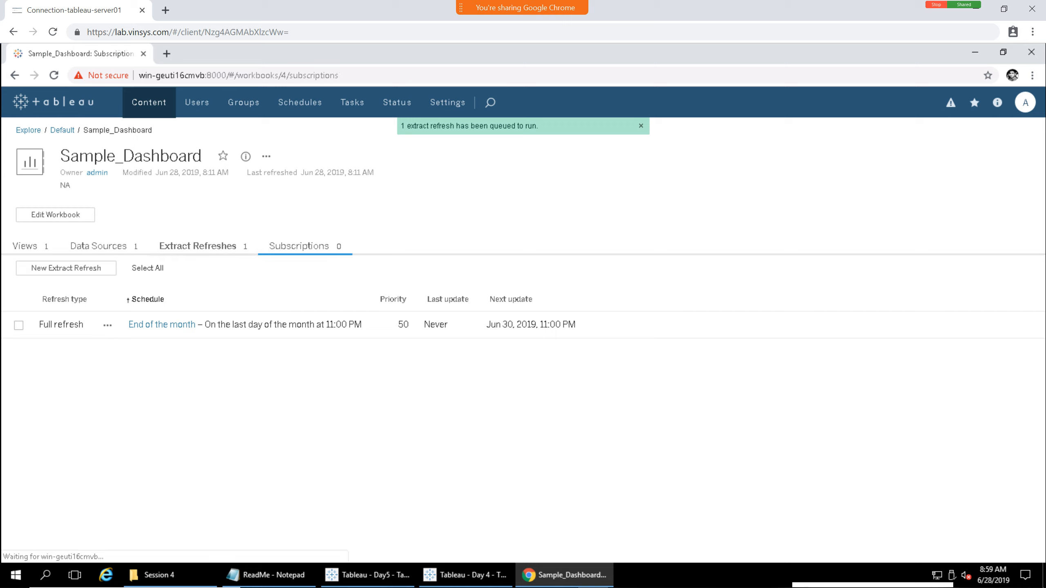
pyautogui.click(197, 246)
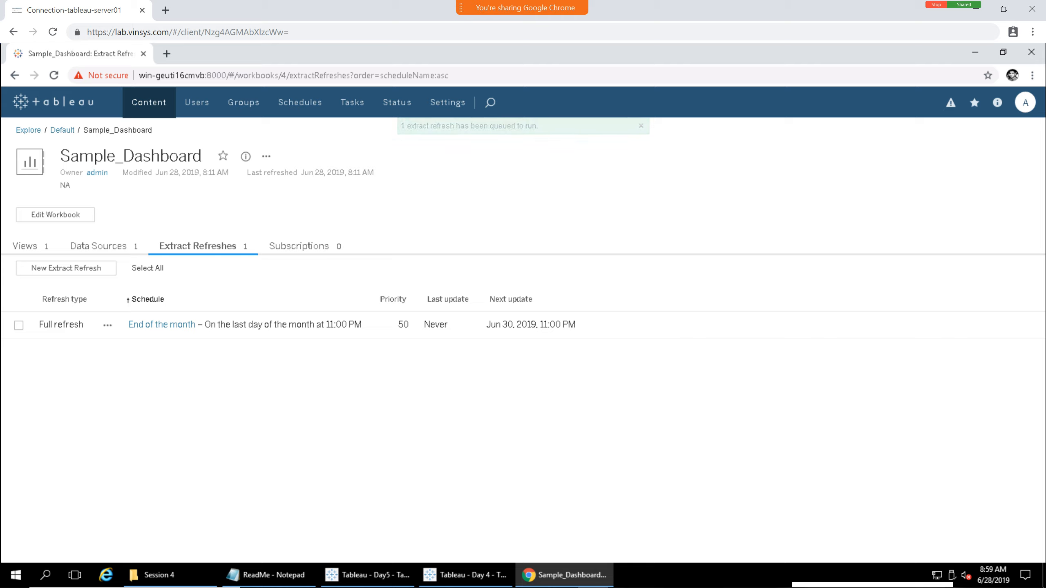
pyautogui.click(99, 246)
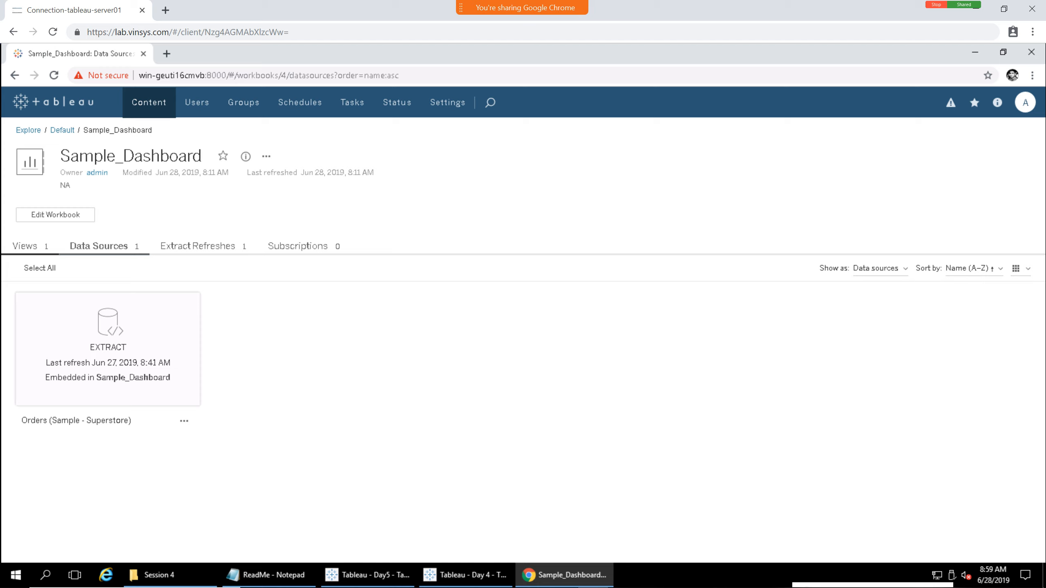
pyautogui.rightClick(25, 244)
pyautogui.click(23, 246)
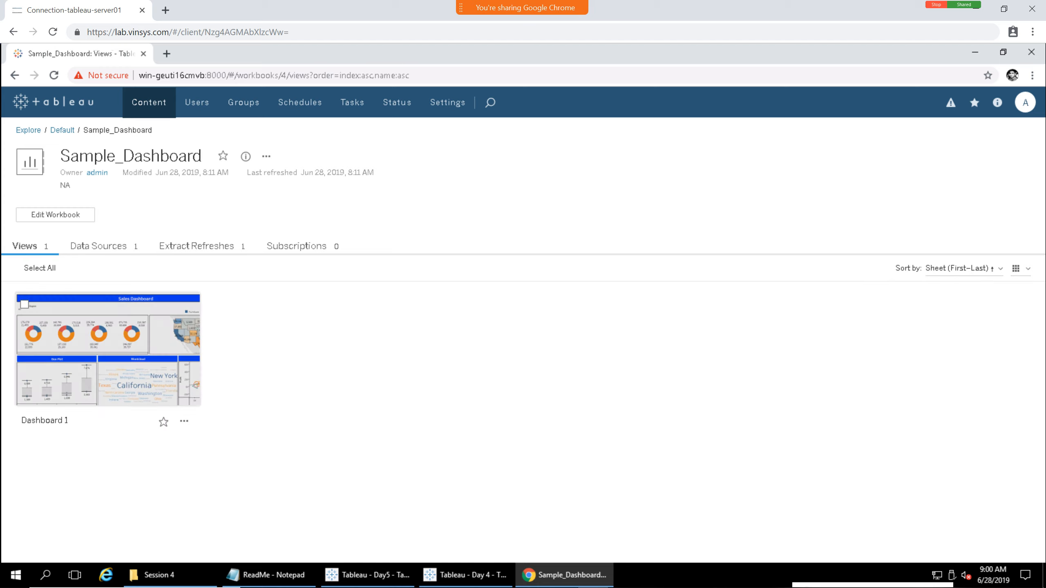
pyautogui.moveTo(108, 350)
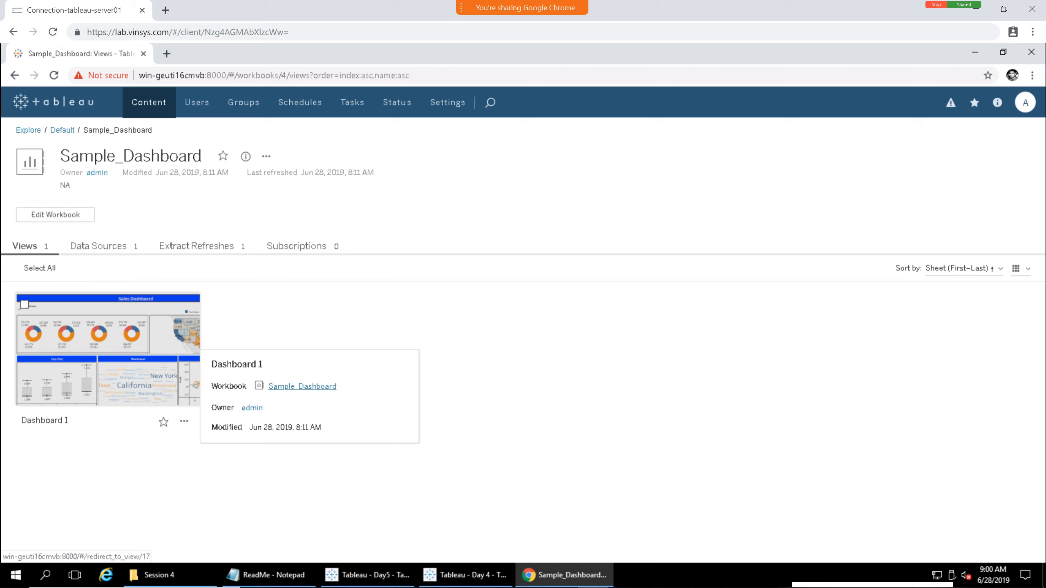
# Step: Select the Dashboard 1 view and choose Delete from its actions
pyautogui.click(24, 305)
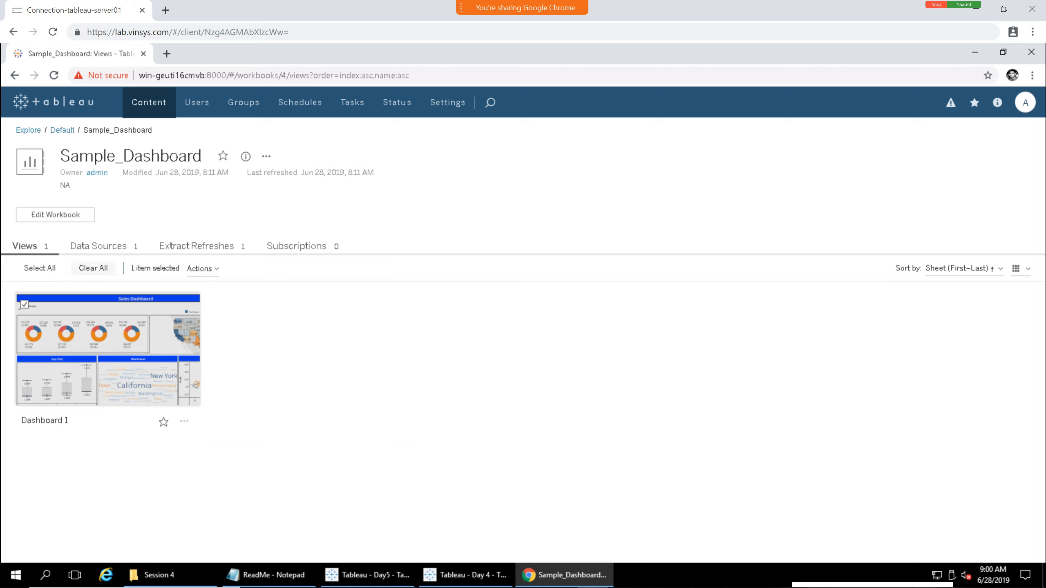
pyautogui.click(202, 268)
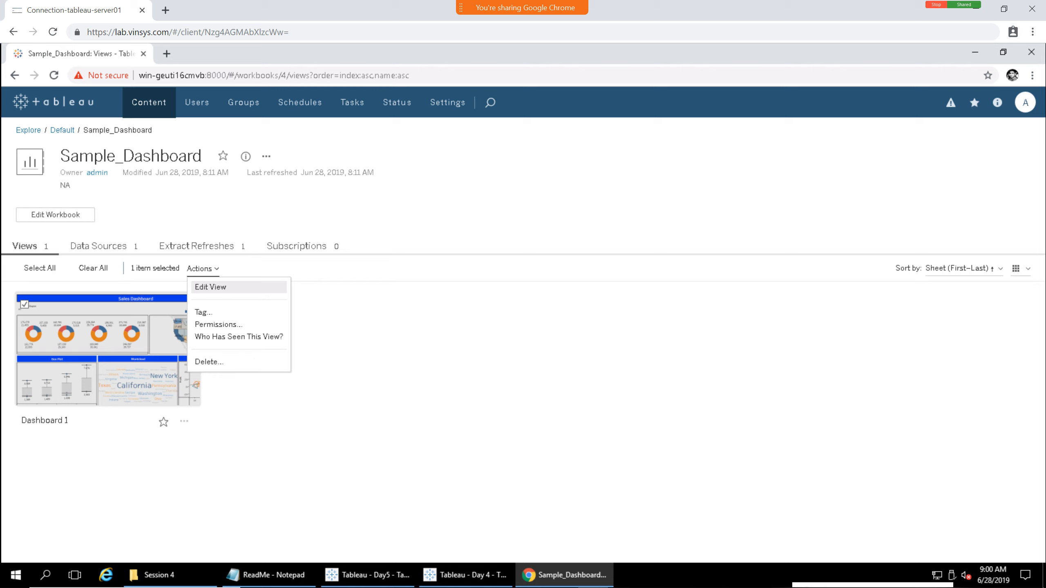
pyautogui.click(208, 361)
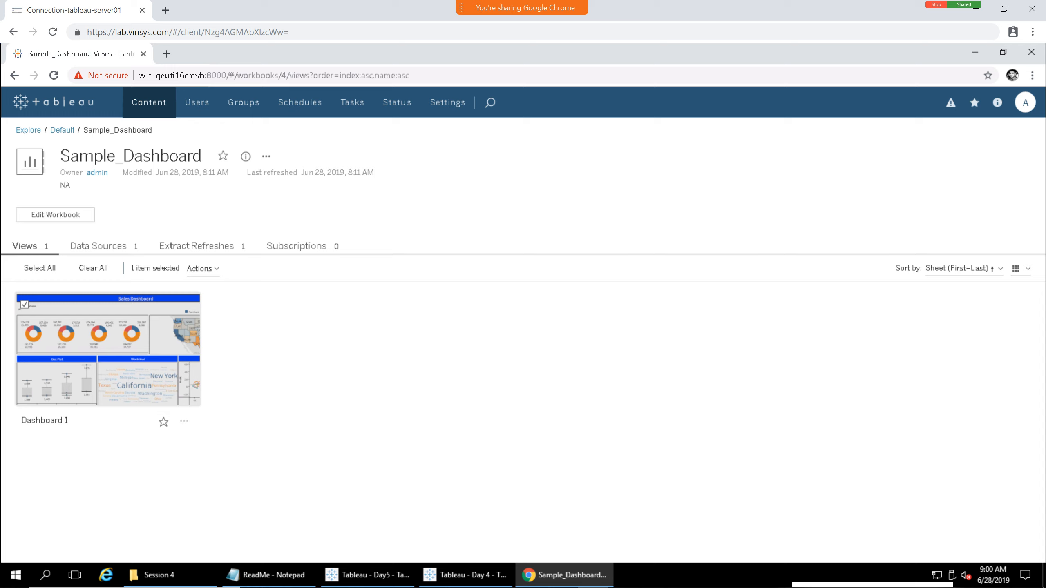
pyautogui.moveTo(567, 7)
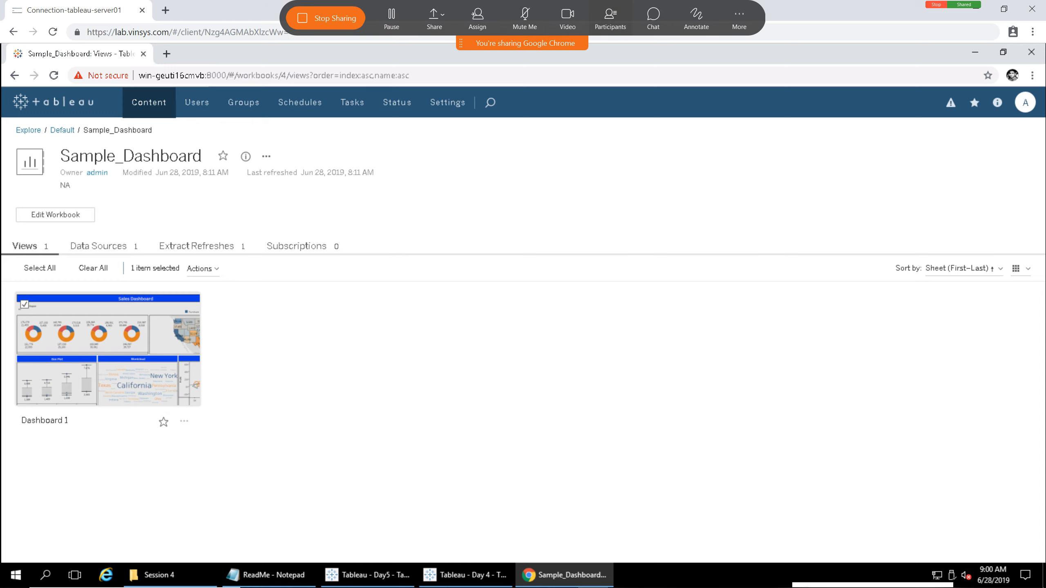
pyautogui.click(611, 19)
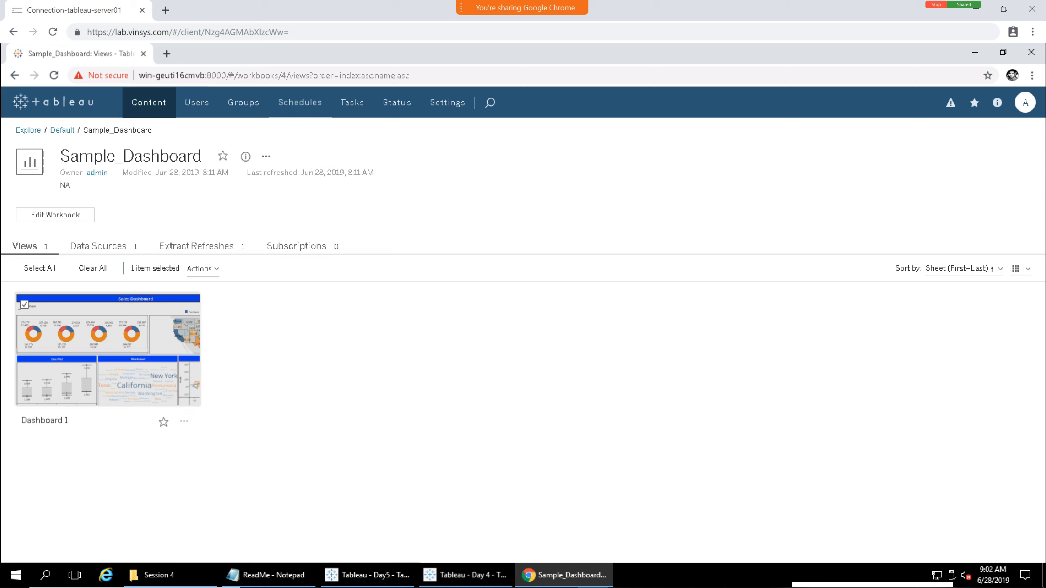
# Step: Switch to the Tableau Day 4 workbook and start saving it to Tableau Public under a new name
pyautogui.click(465, 576)
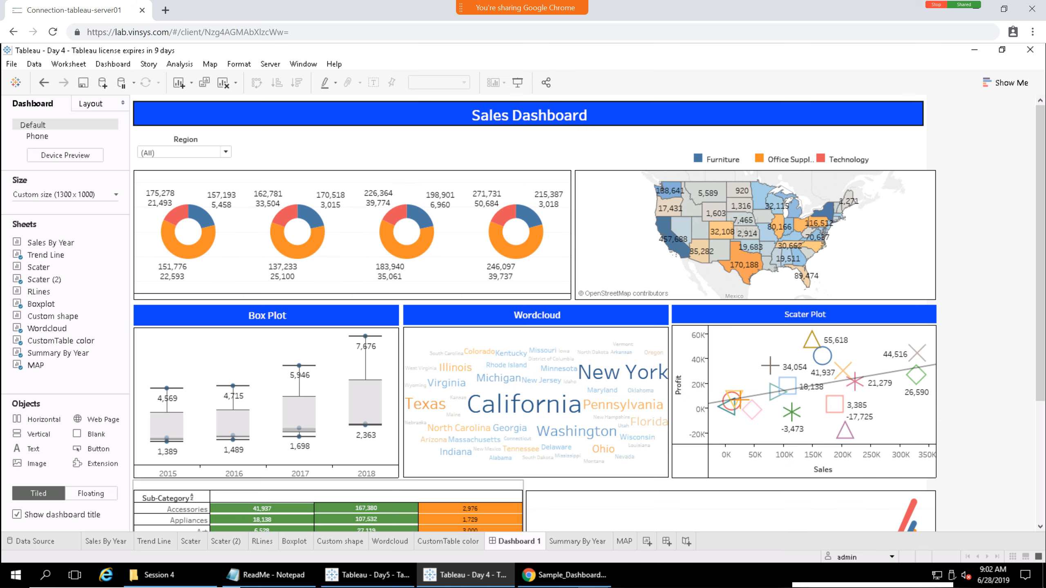
pyautogui.click(303, 64)
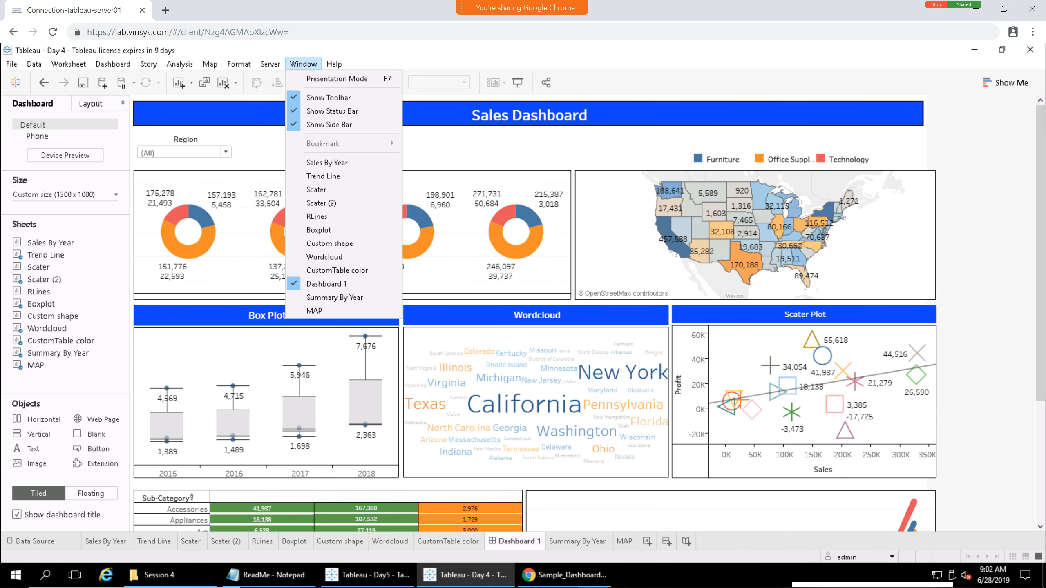
pyautogui.moveTo(334, 64)
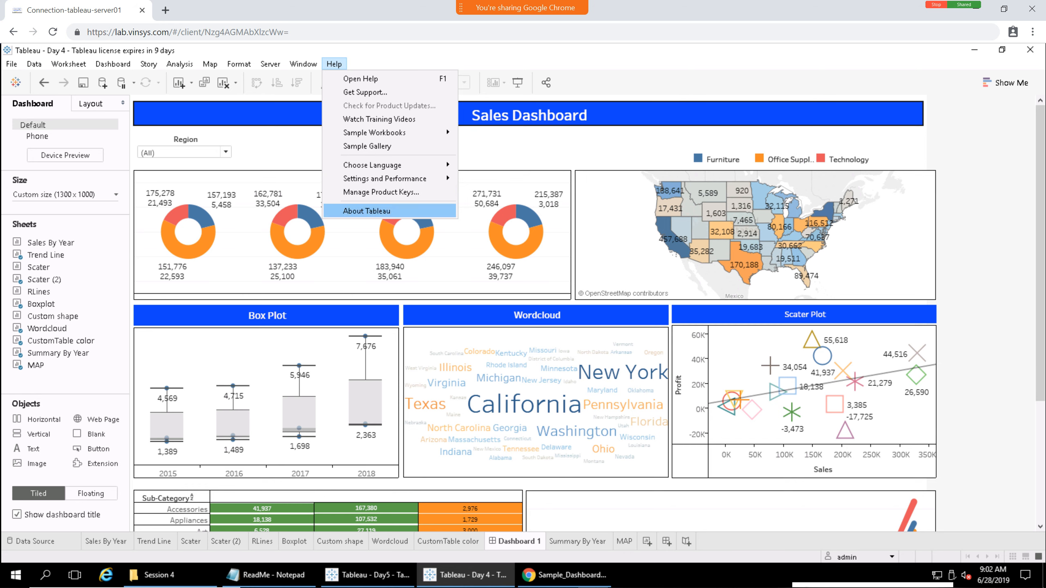
pyautogui.moveTo(270, 64)
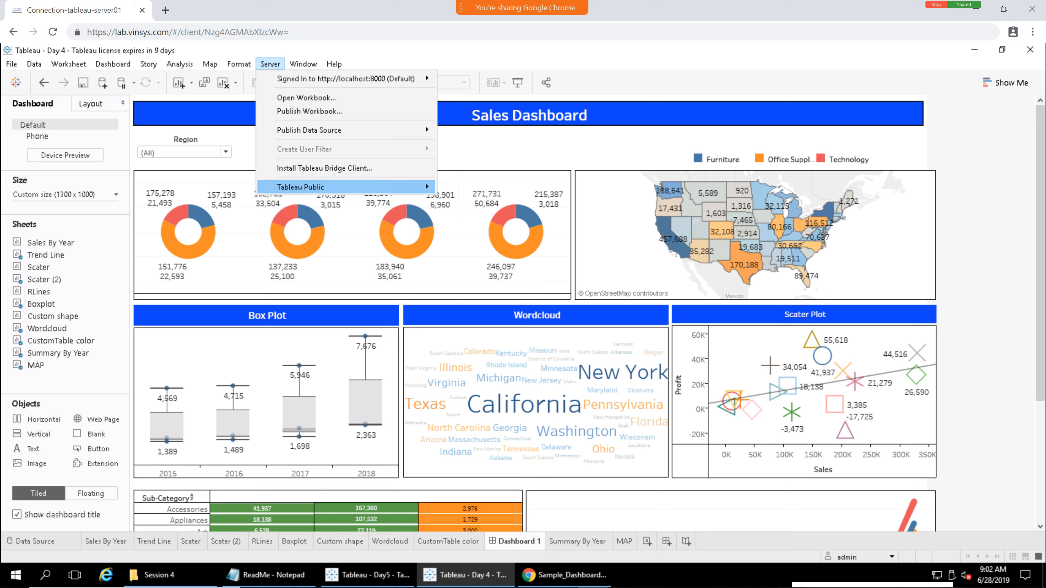
pyautogui.moveTo(313, 186)
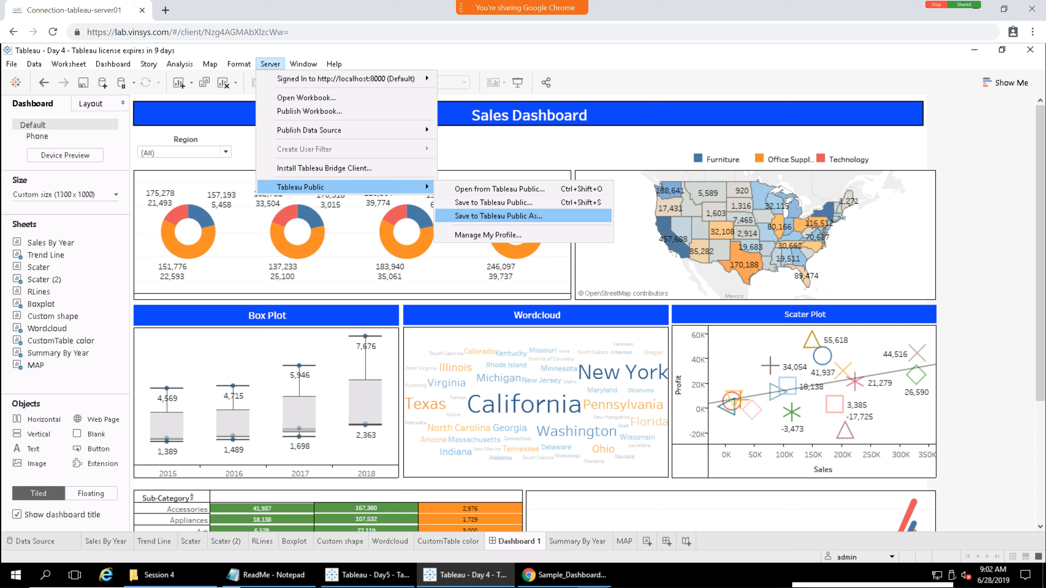
pyautogui.click(499, 216)
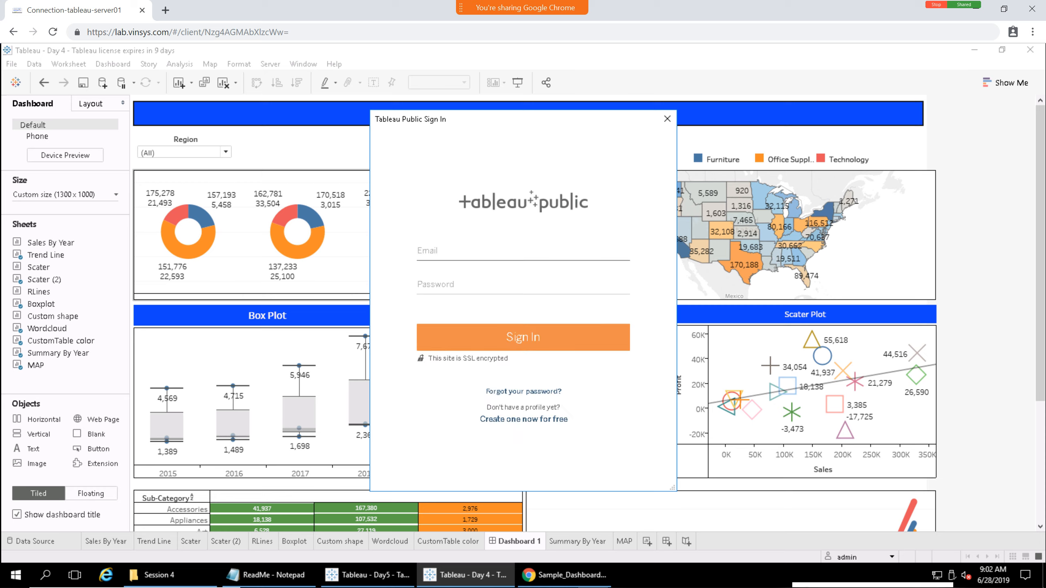
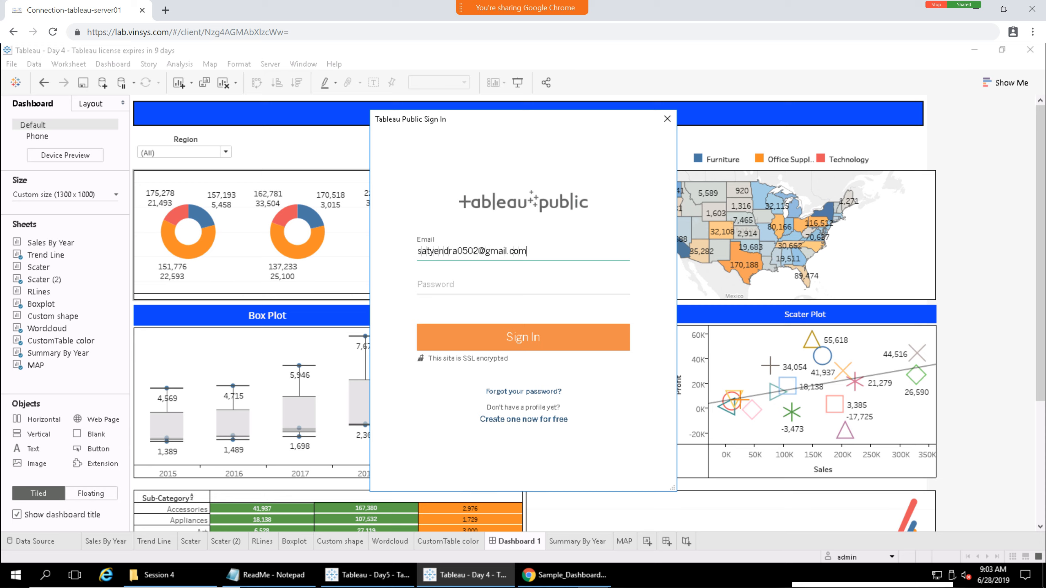
# Step: Enter the Tableau Public account e-mail in the sign-in dialog and move to the password field
pyautogui.press('Tab')
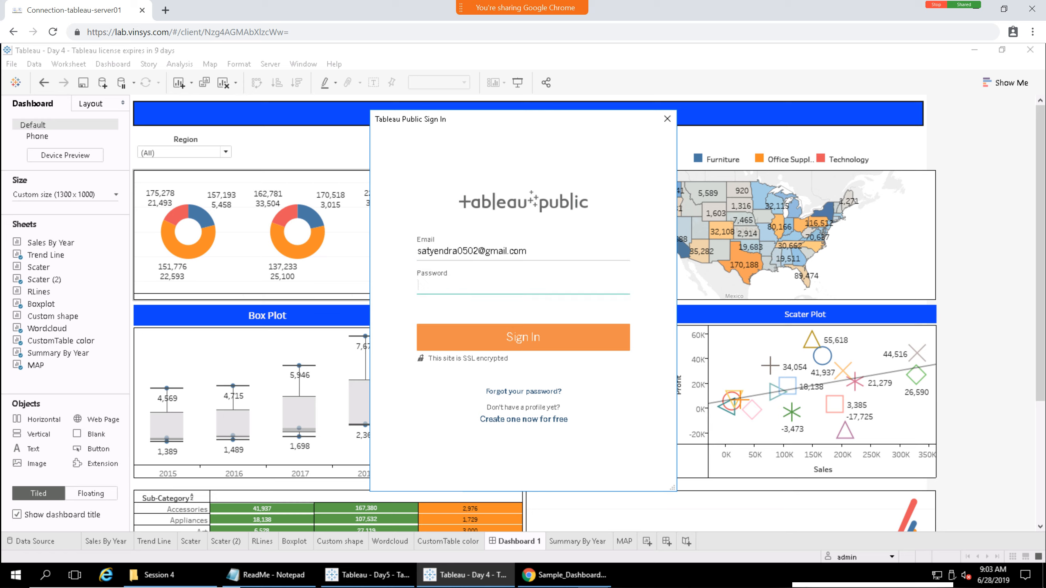
# Step: Enter the Tableau Public account password and submit the sign-in
pyautogui.write('•••••••••')
pyautogui.press('Return')
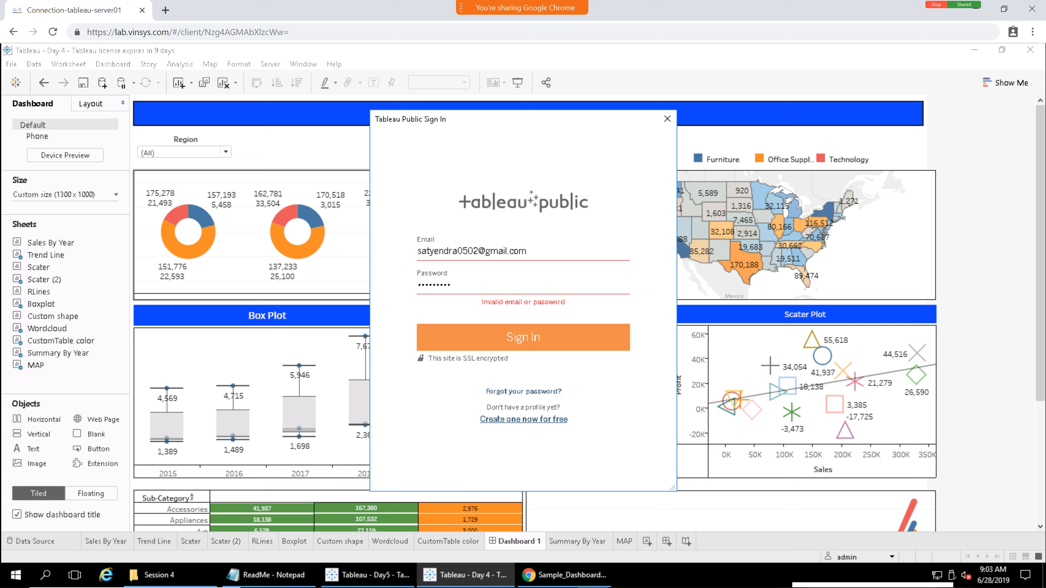
# Step: Open the create-a-profile form and enter the profile's full name
pyautogui.click(523, 419)
pyautogui.click(524, 204)
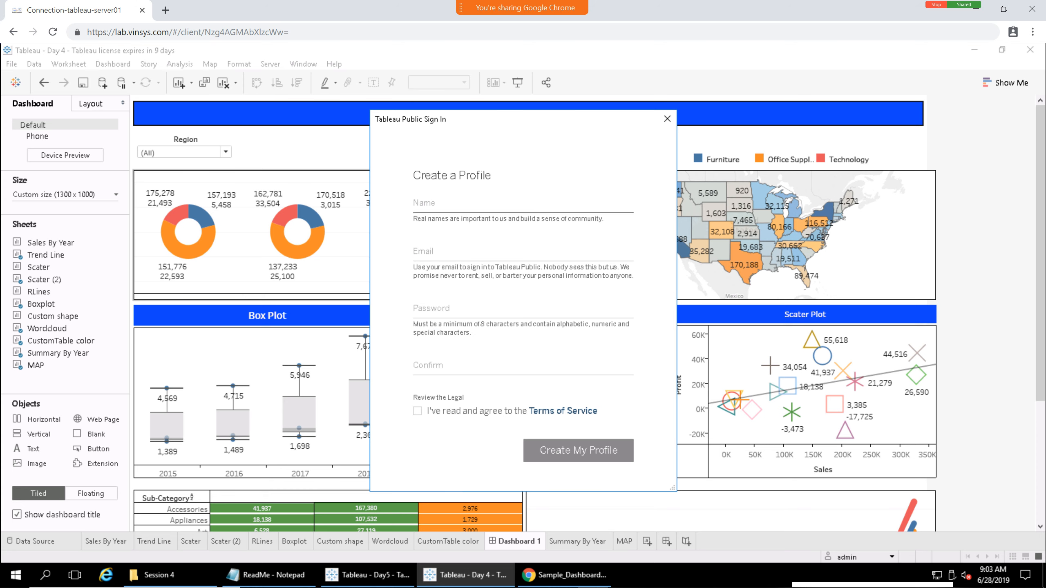
pyautogui.write('Satyendra')
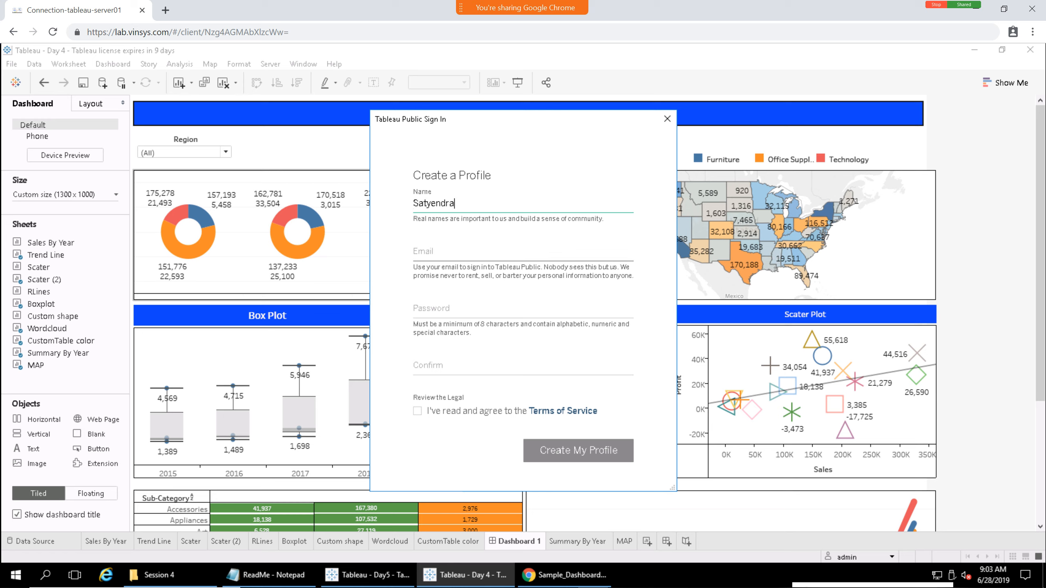
# Step: Fill in the profile's e-mail address
pyautogui.click(563, 251)
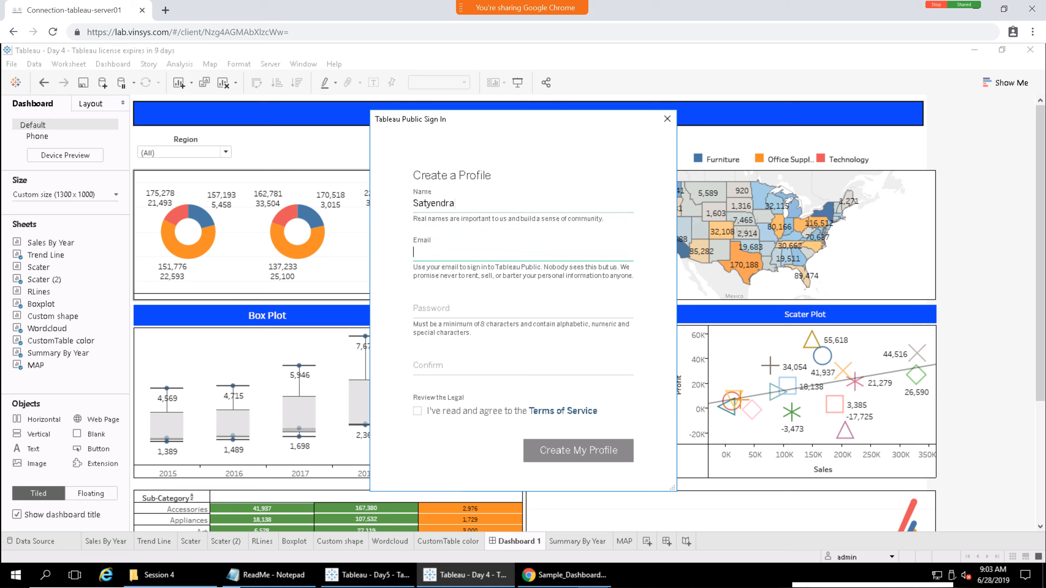
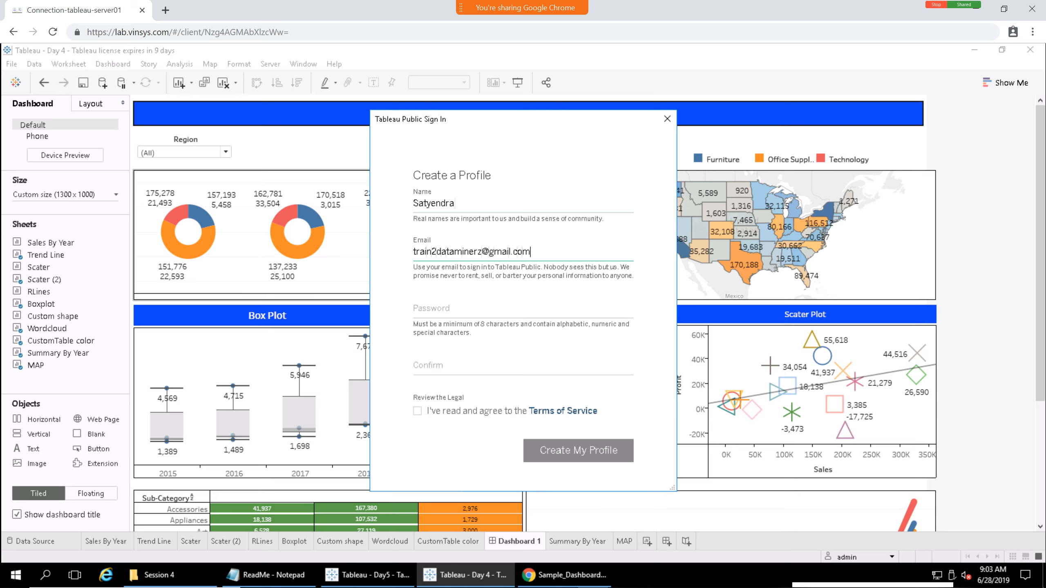
# Step: Enter a profile password and type it again in the confirmation field
pyautogui.press('Tab')
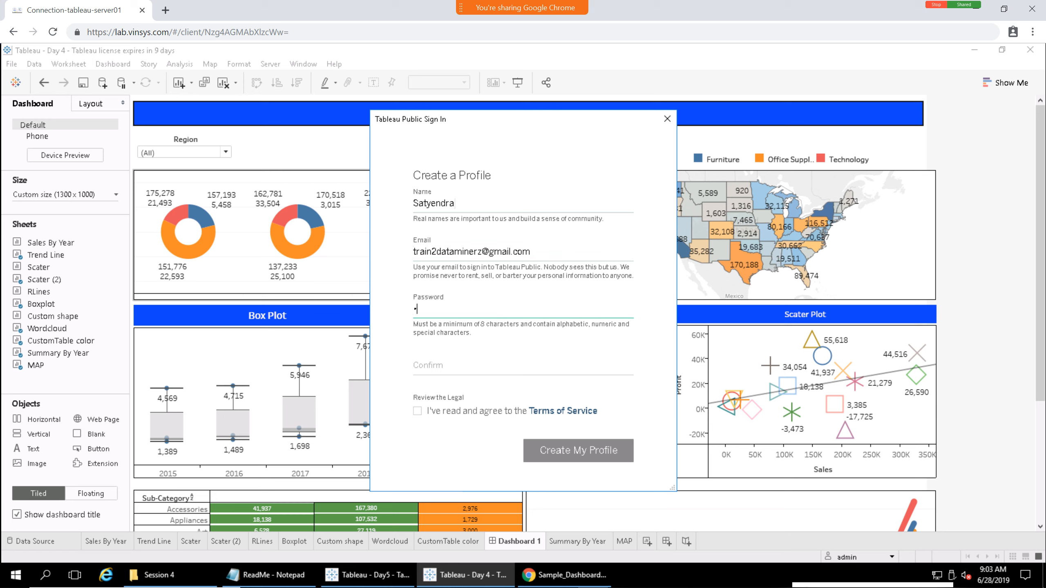
pyautogui.press('Tab')
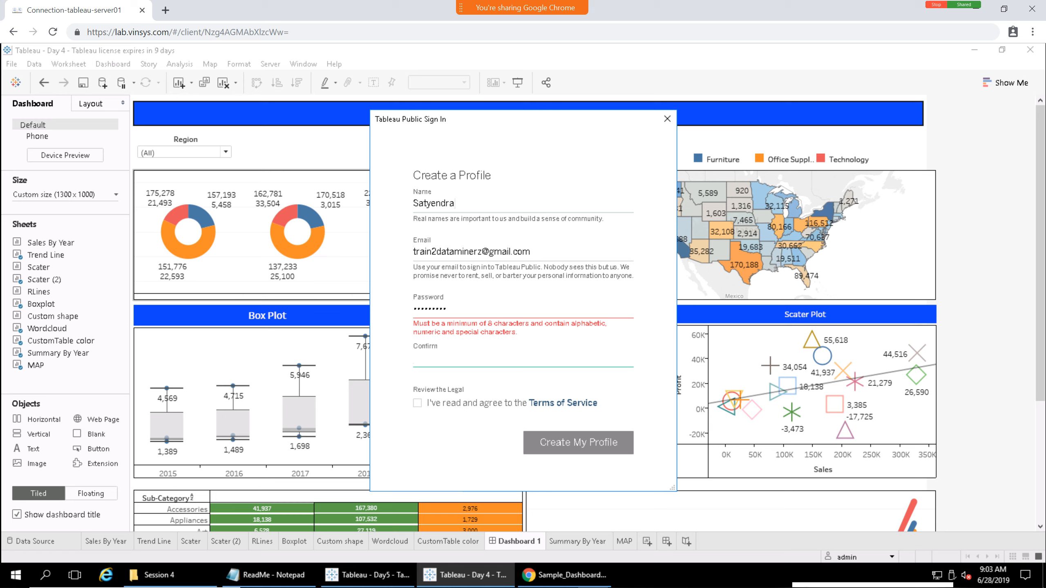
pyautogui.press('Tab')
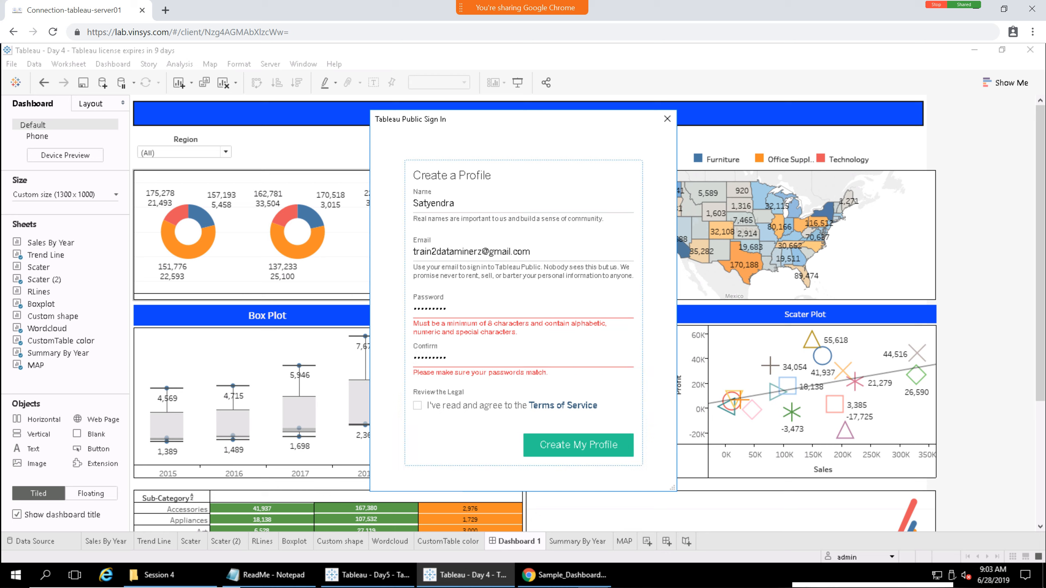
# Step: Replace the profile password with a new one meeting the requirements
pyautogui.doubleClick(430, 309)
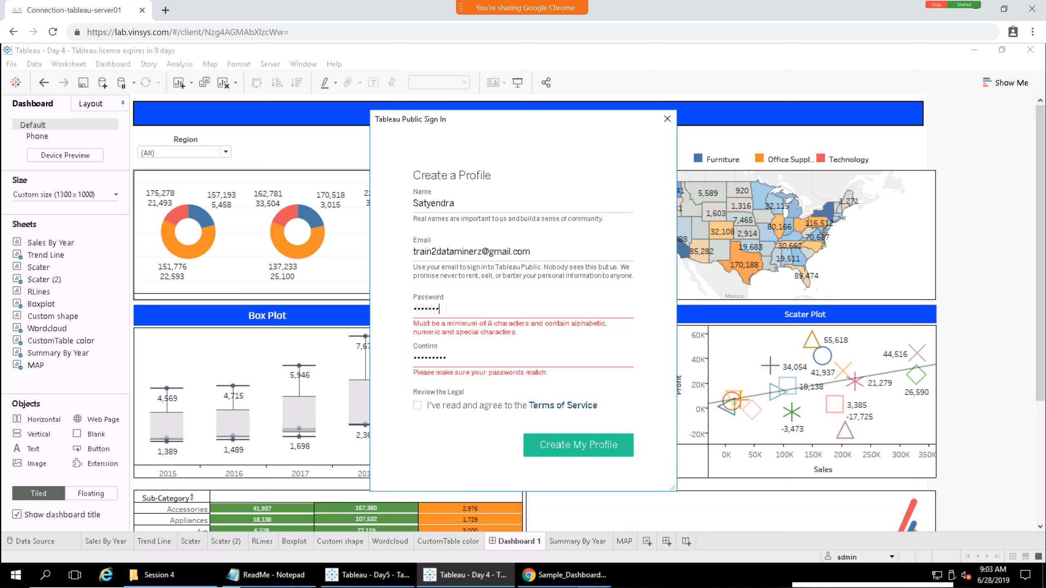
# Step: Clear the confirmation field and retype the new password to match
pyautogui.click(446, 365)
pyautogui.rightClick(401, 366)
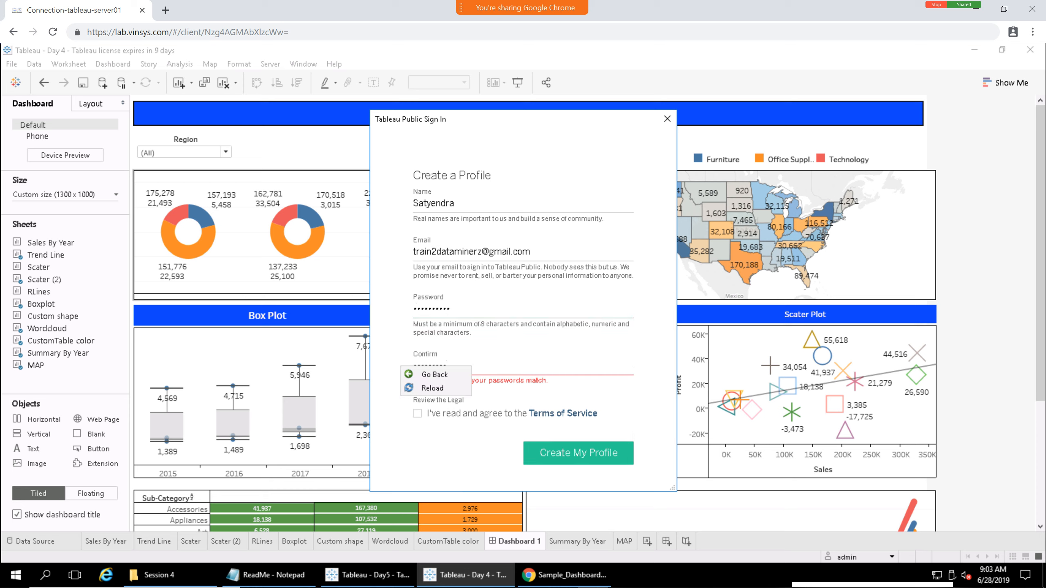
pyautogui.press('Escape')
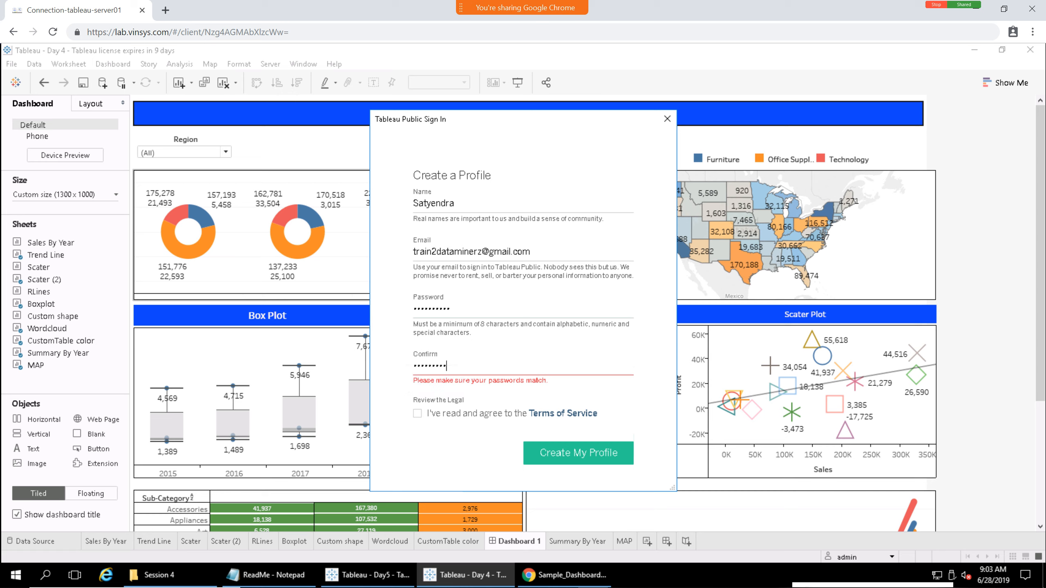
pyautogui.press('BackSpace')
pyautogui.press('BackSpace')
pyautogui.press('BackSpace')
pyautogui.press('BackSpace')
pyautogui.press('BackSpace')
pyautogui.press('BackSpace')
pyautogui.press('BackSpace')
pyautogui.press('BackSpace')
pyautogui.press('BackSpace')
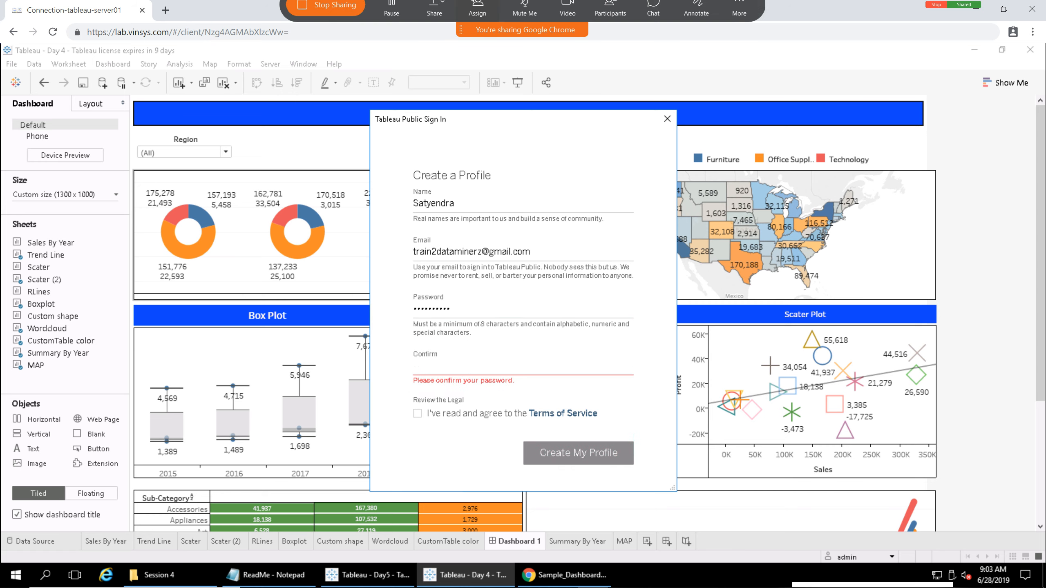
pyautogui.hotkey('alt', 'a')
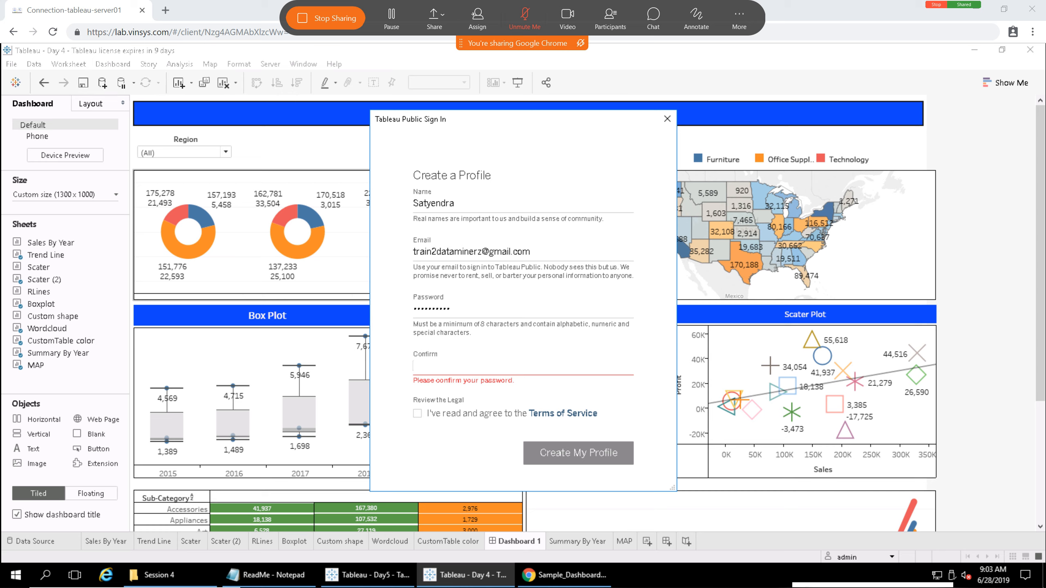
pyautogui.write('••••••')
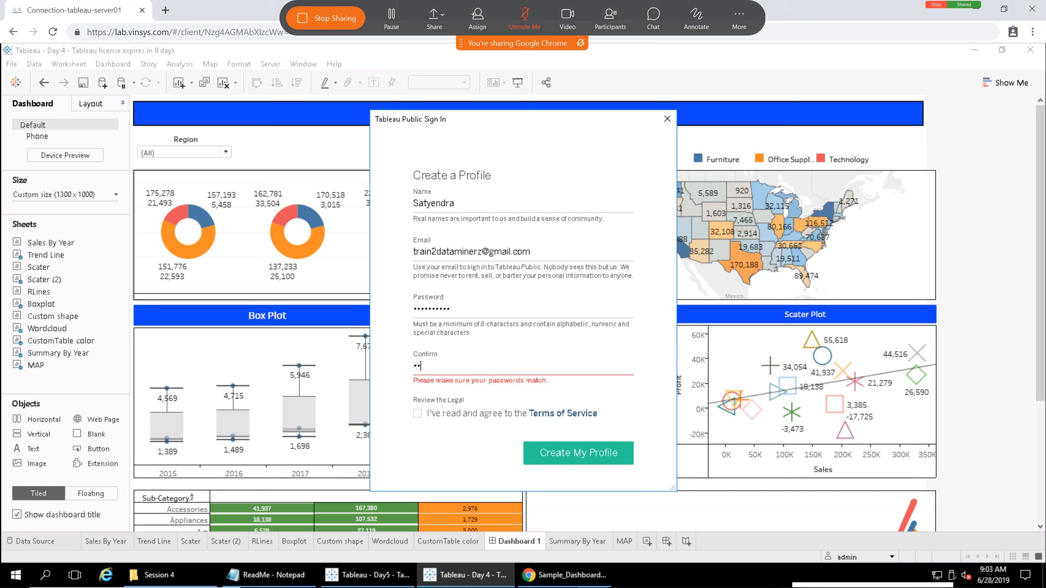
pyautogui.write('••••')
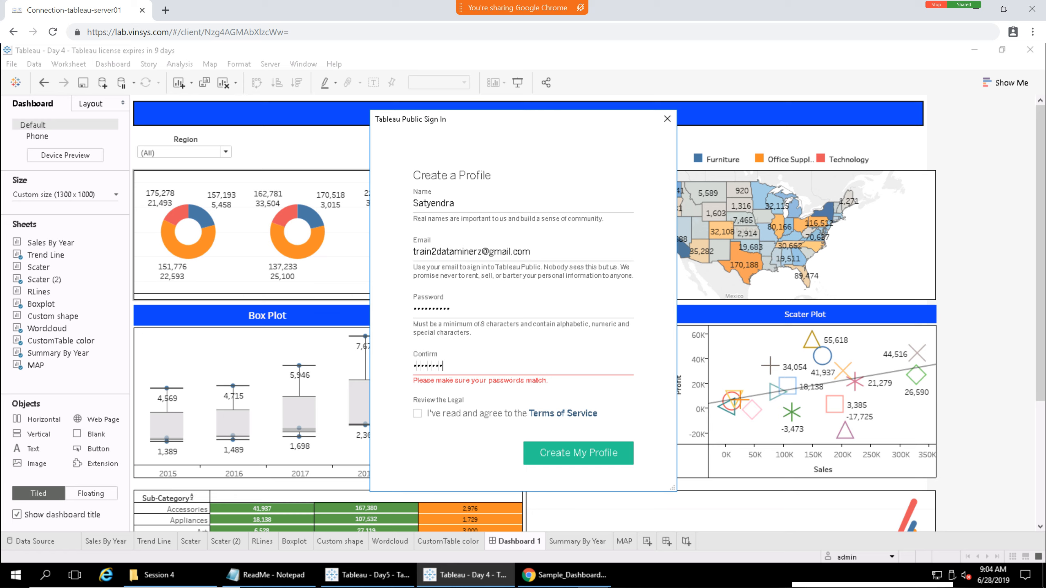
# Step: Agree to the Terms of Service and create the Tableau Public profile
pyautogui.click(417, 411)
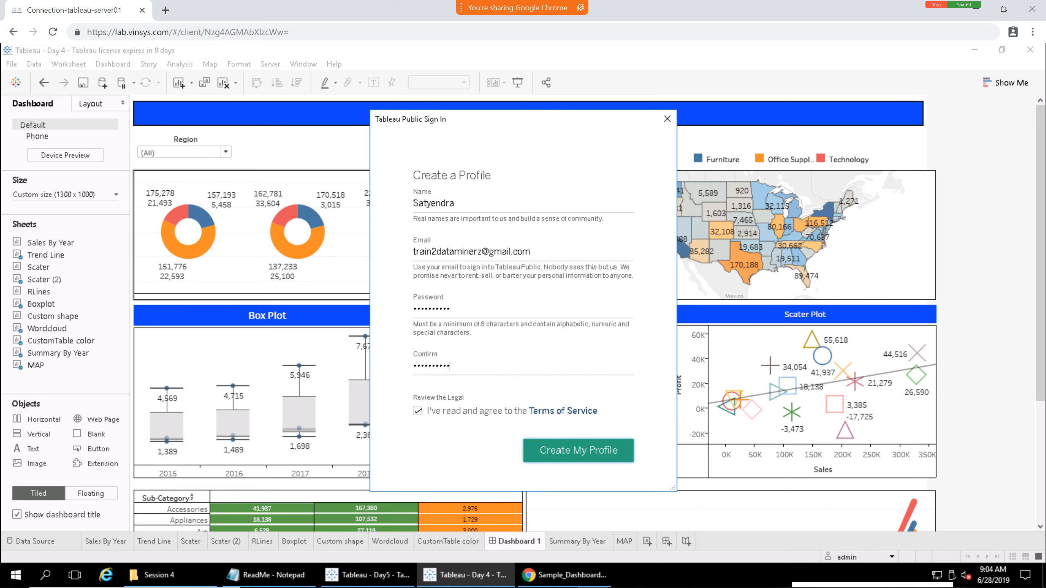
pyautogui.hotkey('alt', 'a')
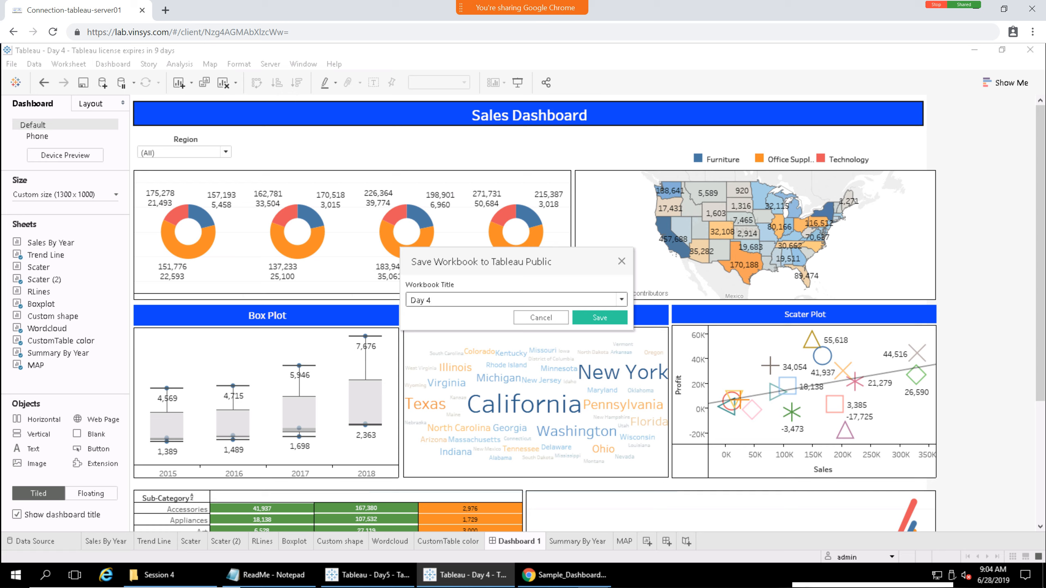
# Step: Set the workbook title to Sample_Dashboard and save it to Tableau Public
pyautogui.hotkey('shift', 'Home')
pyautogui.write('Sample_Dashboard')
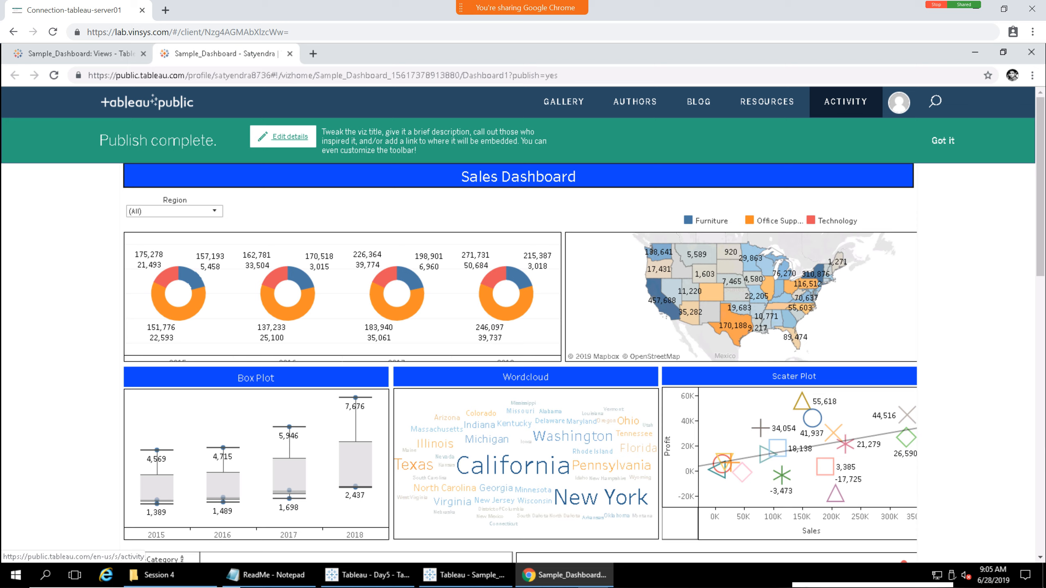
# Step: Scroll through the published Sample_Dashboard page on Tableau Public to review the dashboard and its details
pyautogui.scroll(-20, 518, 309)
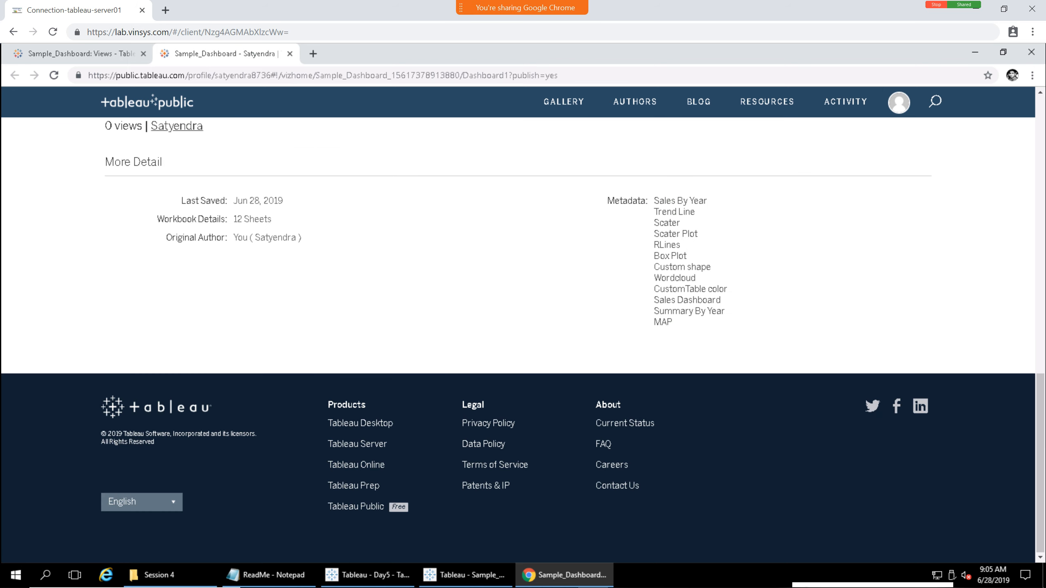
pyautogui.scroll(10, 518, 309)
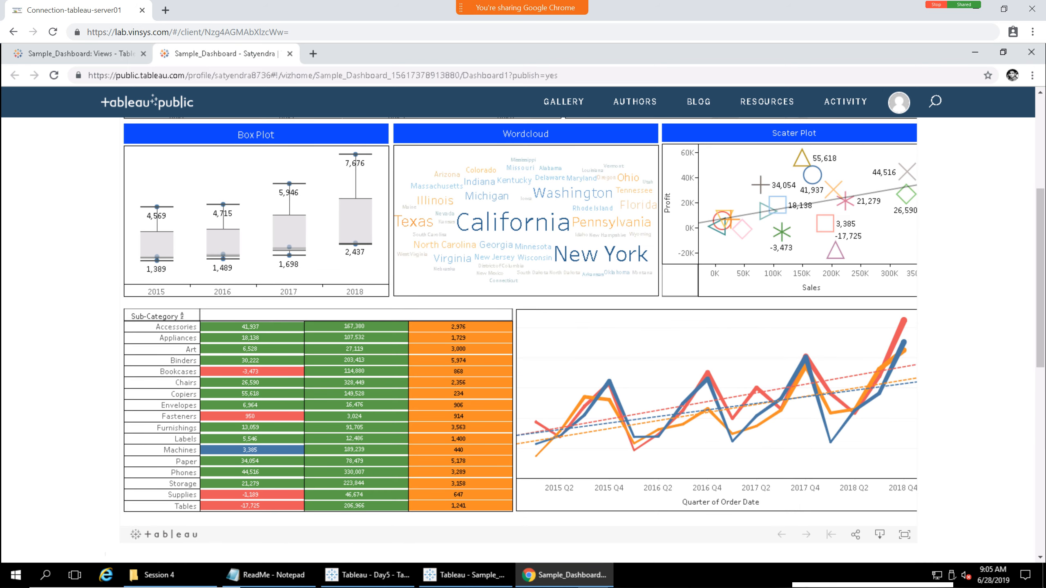
pyautogui.scroll(5, 518, 309)
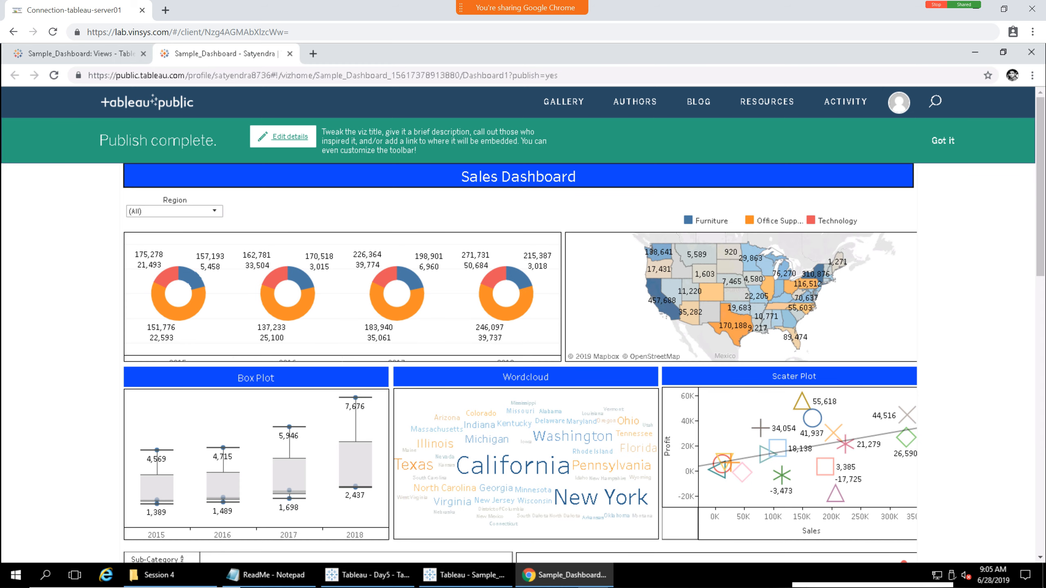
pyautogui.scroll(-20, 519, 309)
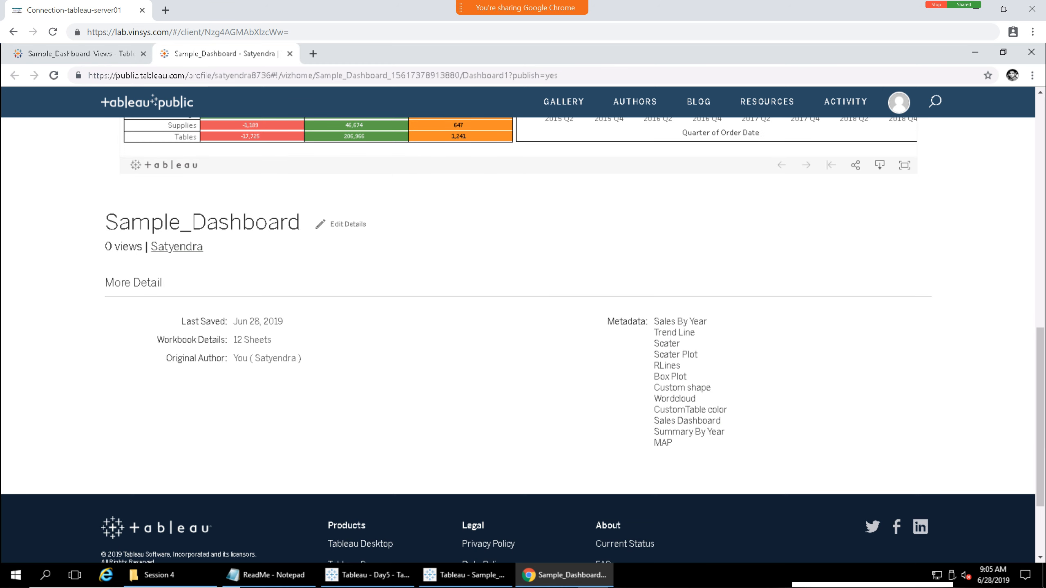
pyautogui.scroll(20, 518, 309)
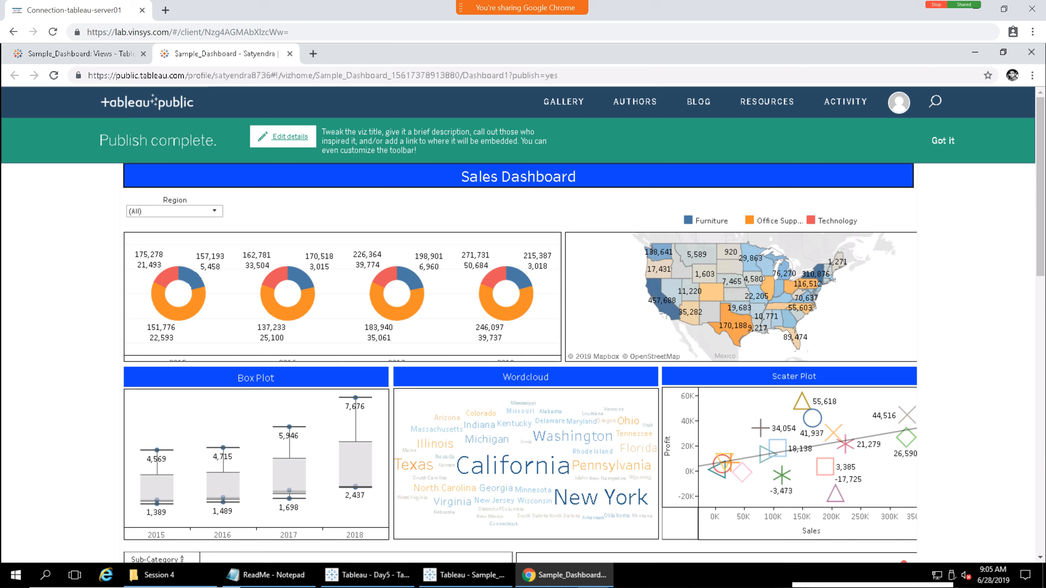
pyautogui.scroll(-10, 518, 309)
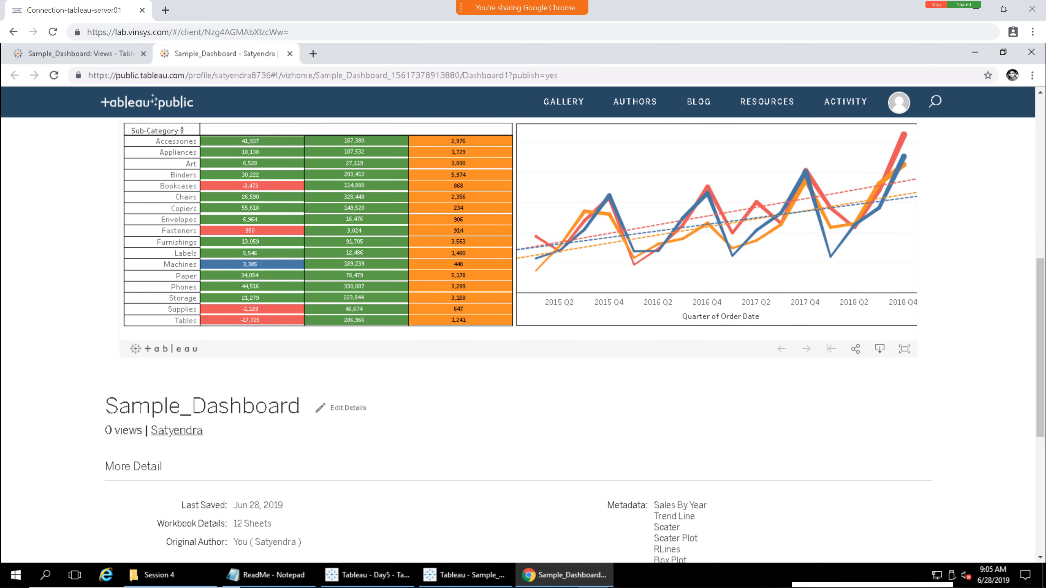
pyautogui.scroll(1, 518, 309)
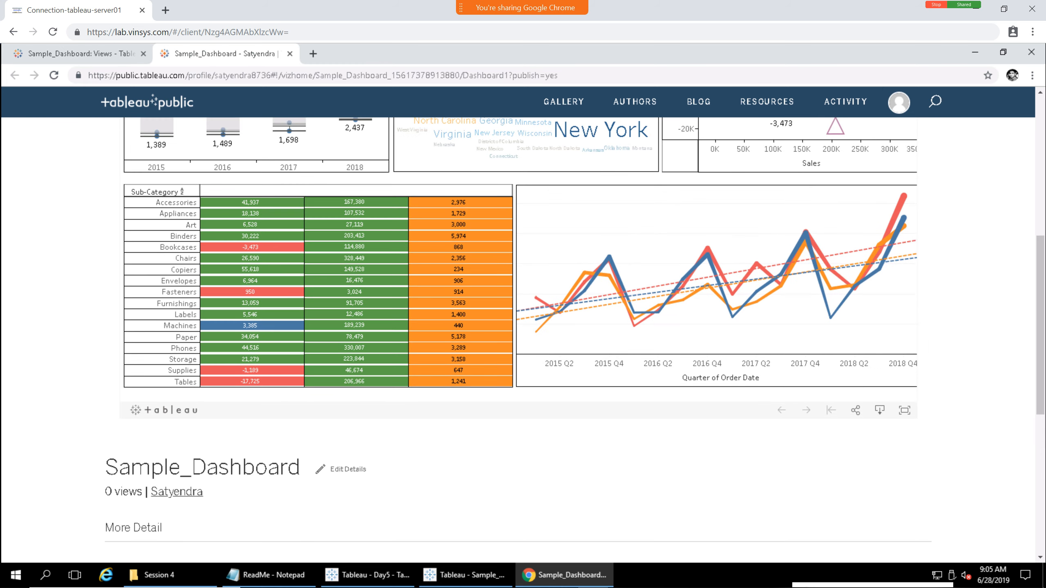
pyautogui.scroll(7, 518, 309)
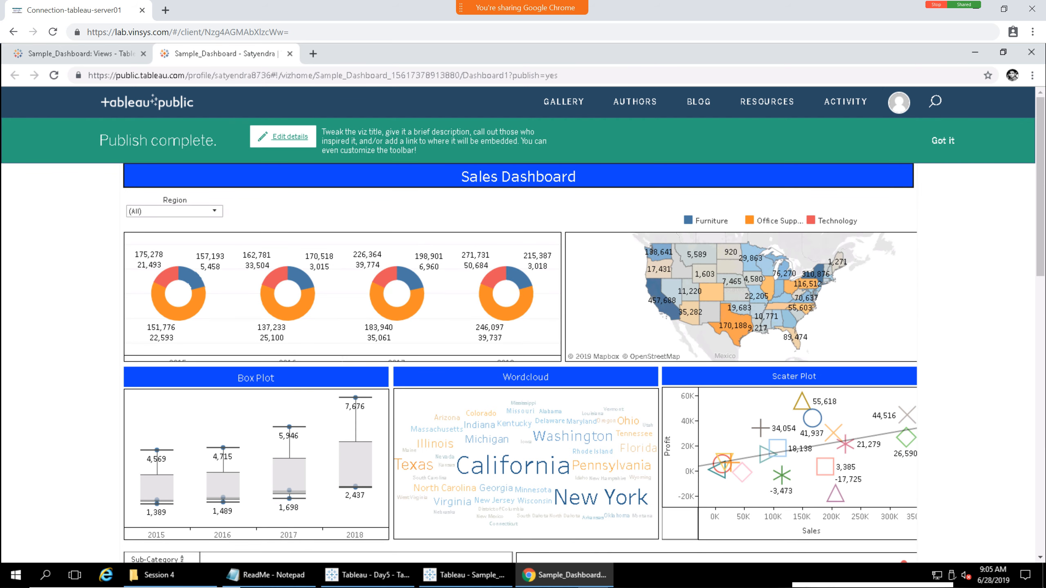
# Step: Dismiss the publish-complete banner on the published dashboard page
pyautogui.click(943, 141)
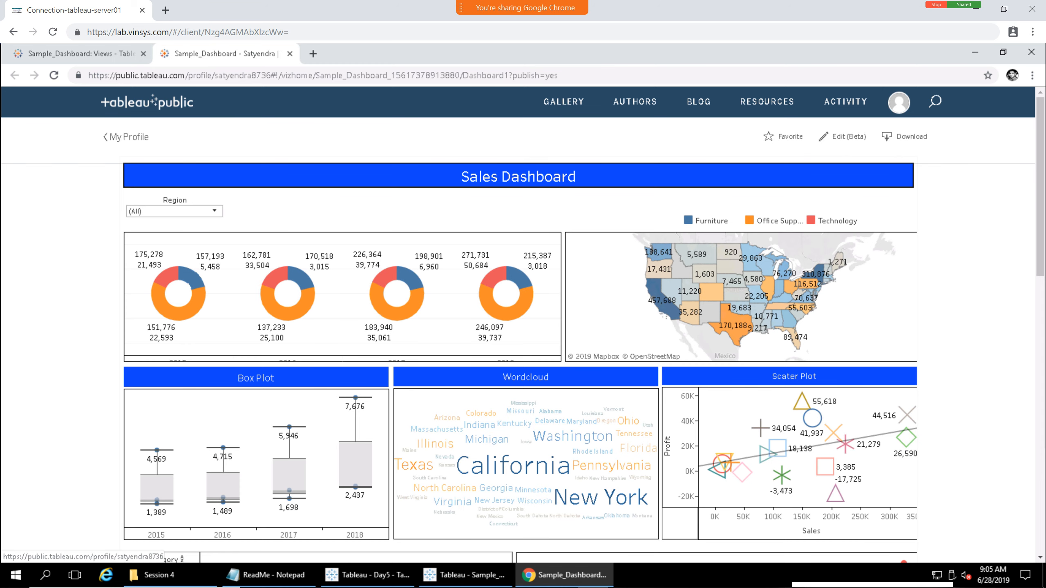
pyautogui.scroll(-7, 518, 309)
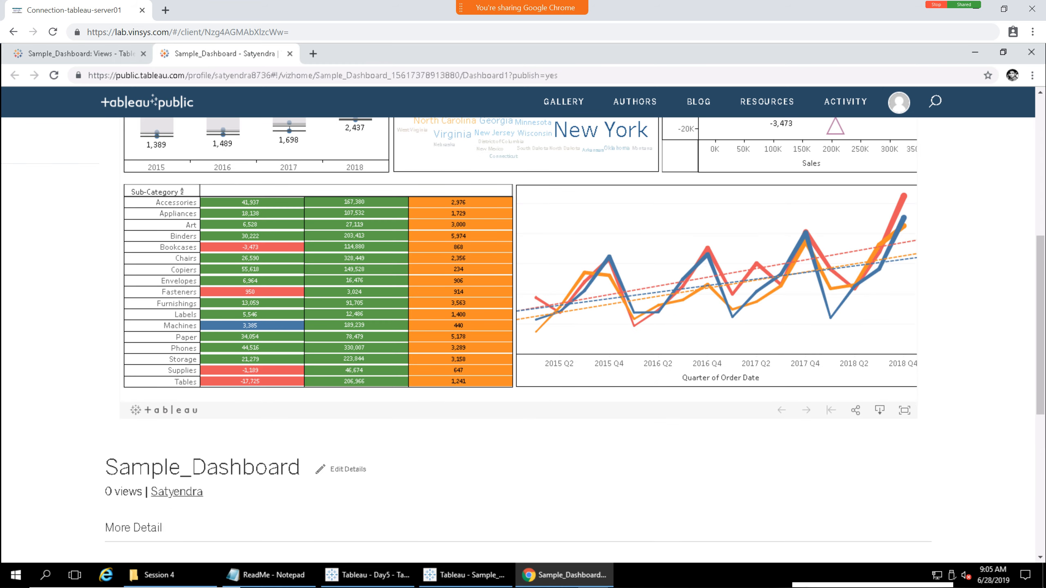
pyautogui.scroll(8, 519, 309)
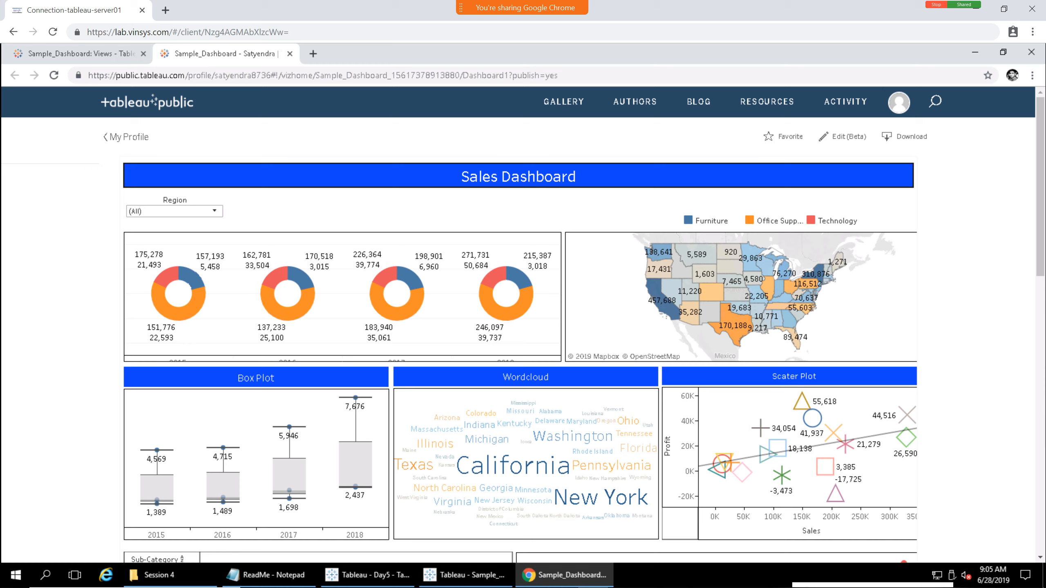
pyautogui.scroll(-5, 519, 330)
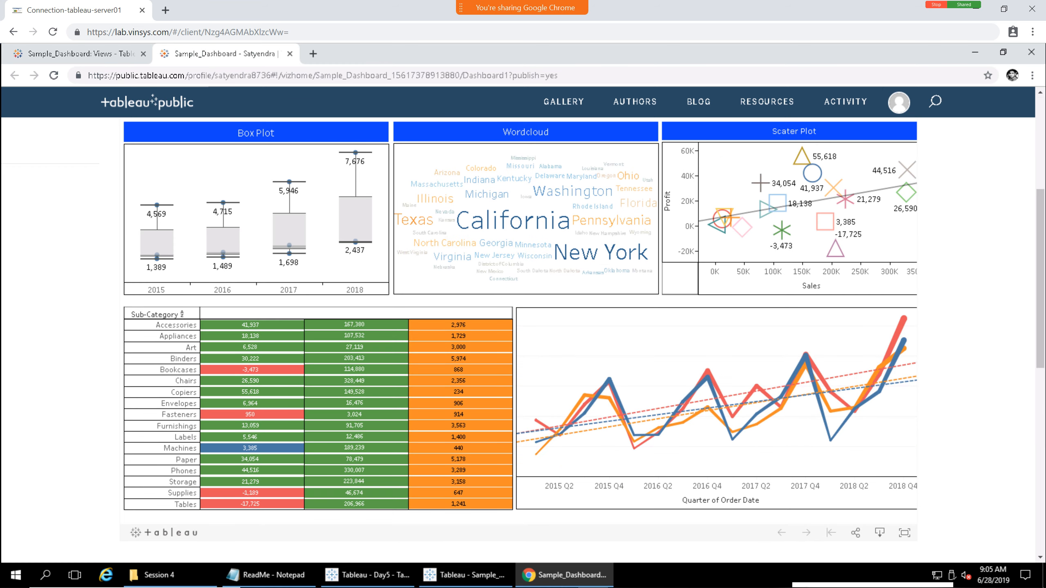
pyautogui.scroll(1, 519, 330)
pyautogui.scroll(-1, 519, 358)
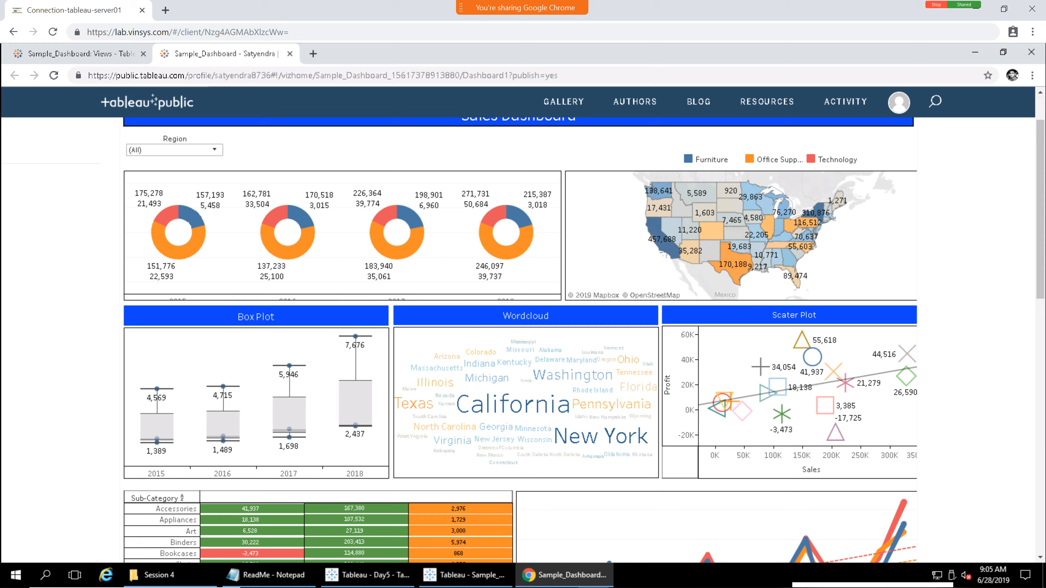
pyautogui.hotkey('alt', 'u')
pyautogui.click(848, 361)
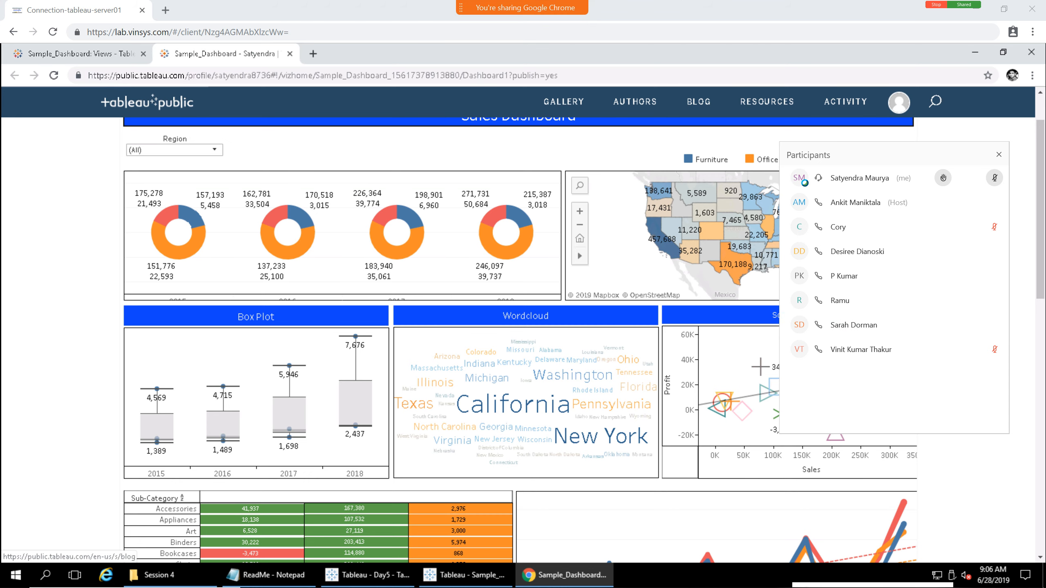
pyautogui.click(999, 154)
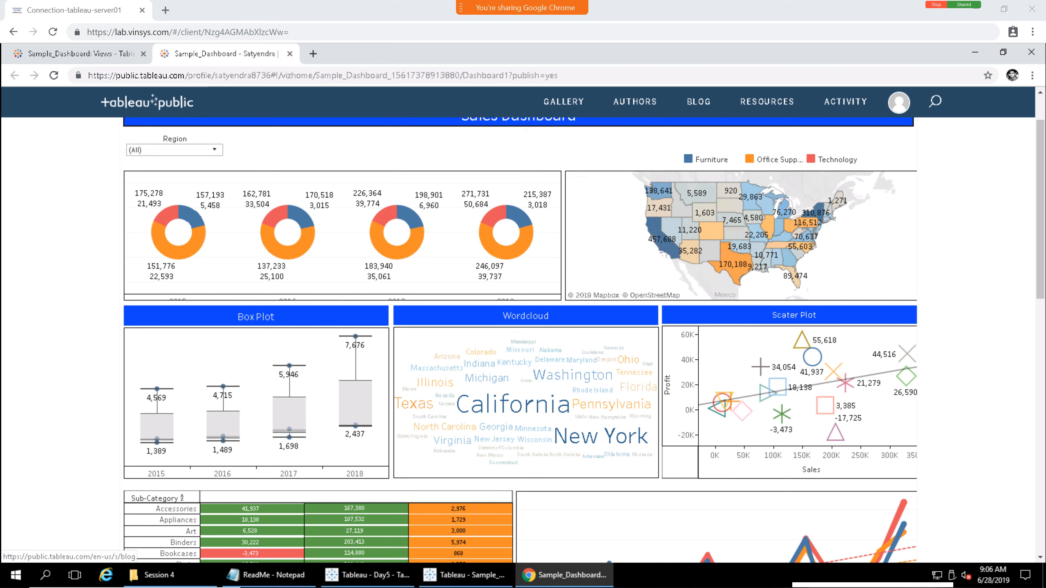
pyautogui.scroll(-15, 523, 329)
pyautogui.scroll(20, 523, 330)
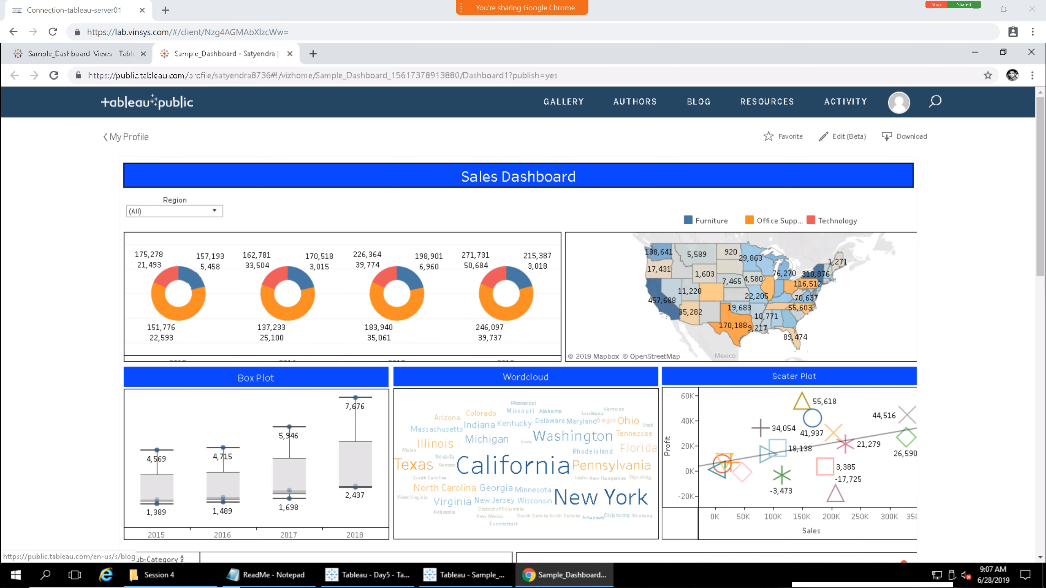
pyautogui.scroll(-7, 521, 330)
pyautogui.scroll(-10, 520, 330)
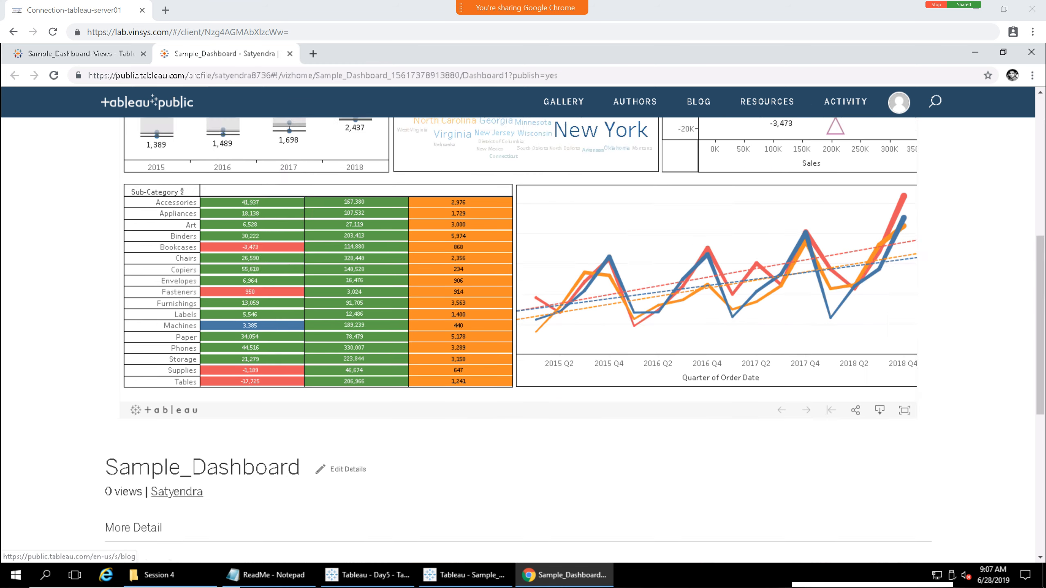
# Step: Download the Sample_Dashboard workbook file from its Tableau Public page
pyautogui.scroll(18, 521, 330)
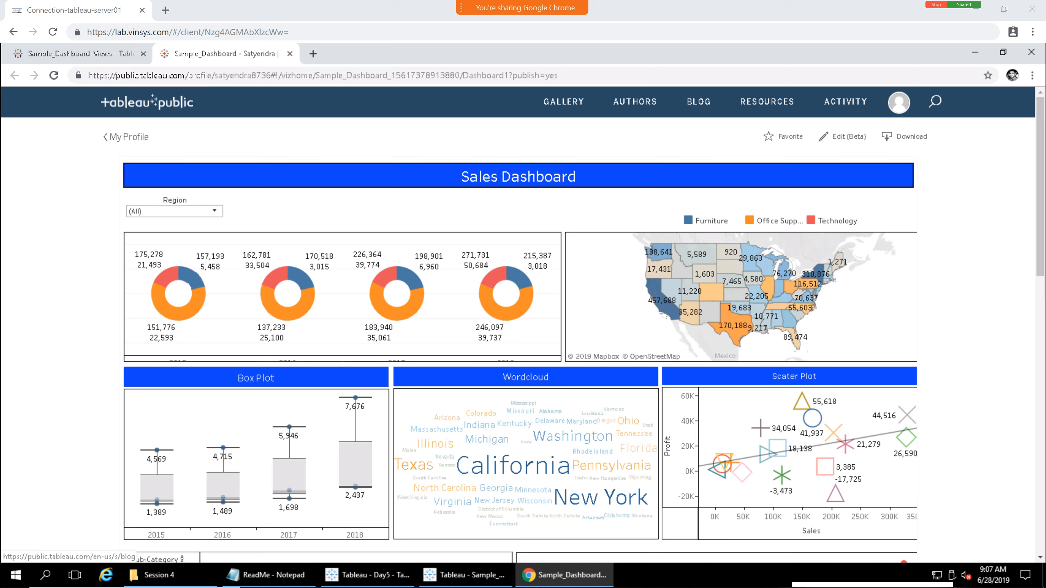
pyautogui.scroll(-8, 741, 297)
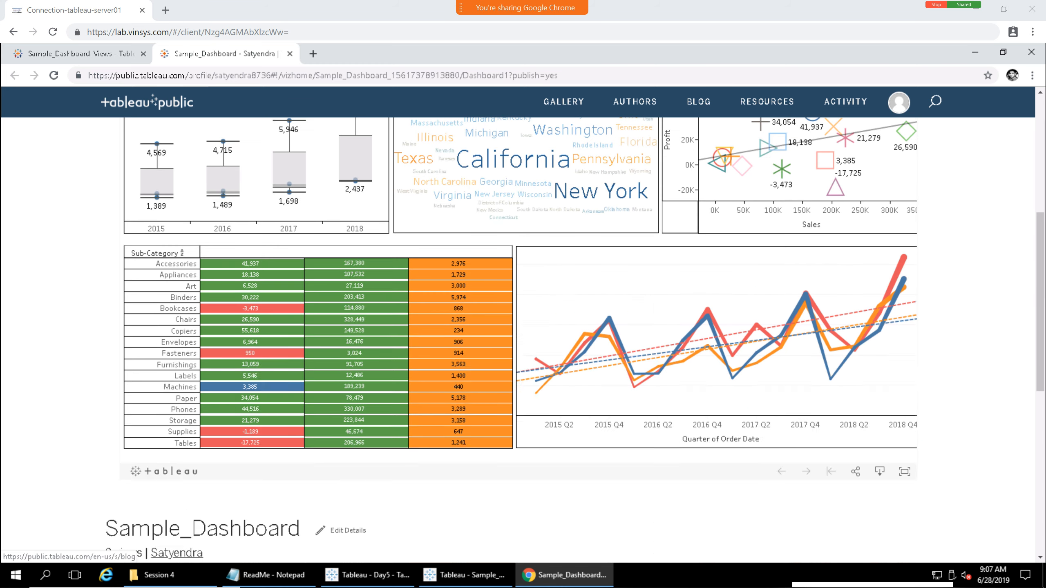
pyautogui.scroll(8, 741, 297)
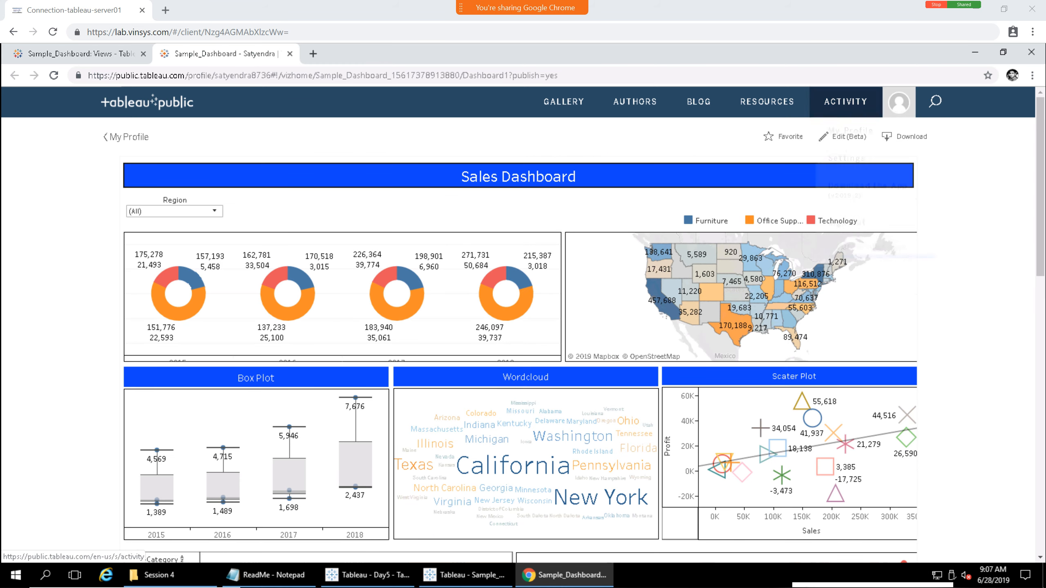
pyautogui.click(898, 102)
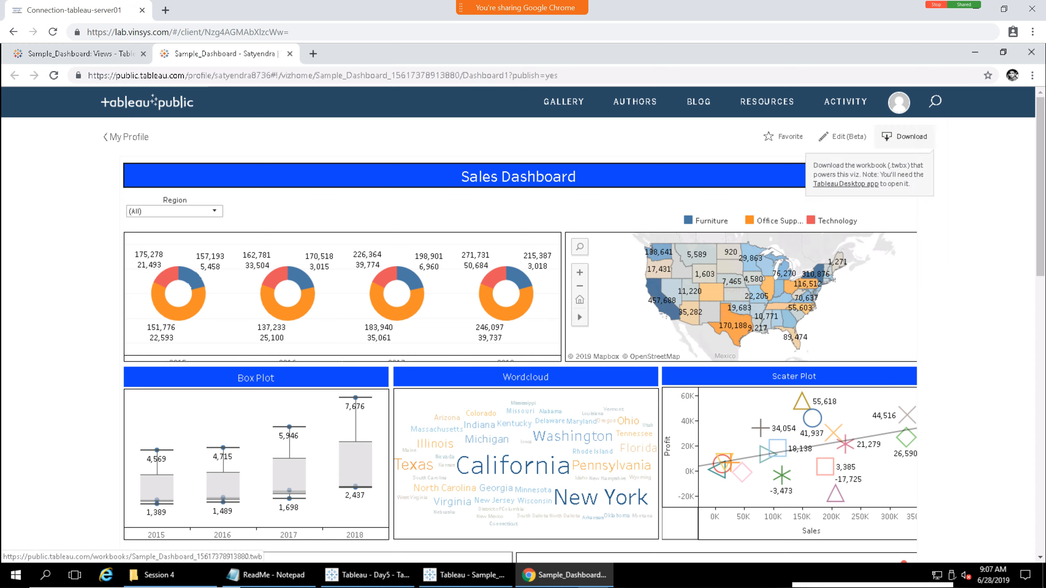
pyautogui.click(904, 137)
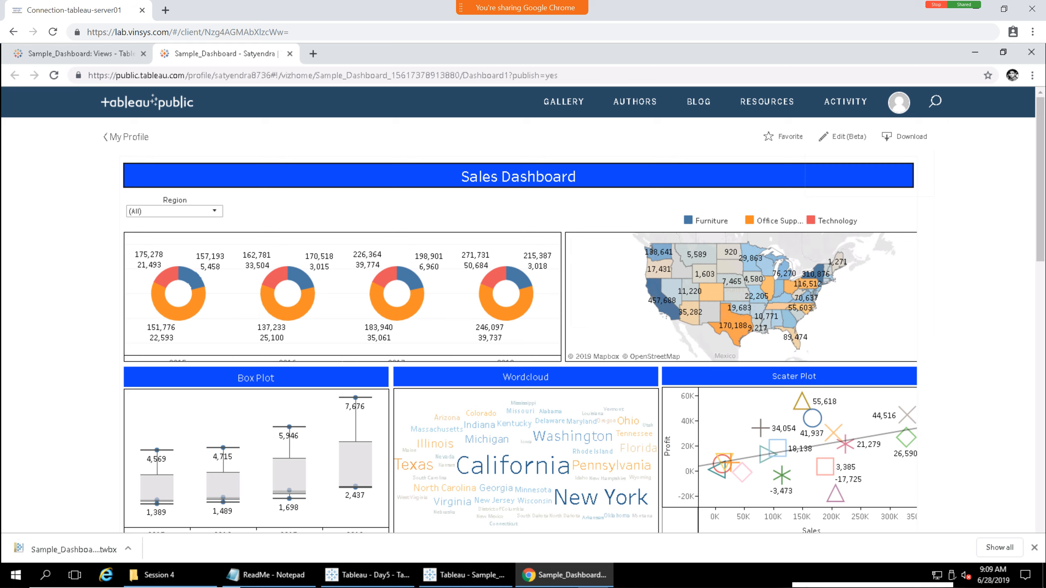
# Step: Filter the published dashboard's Region to Central and review the filtered views
pyautogui.scroll(-10, 523, 330)
pyautogui.scroll(1, 524, 330)
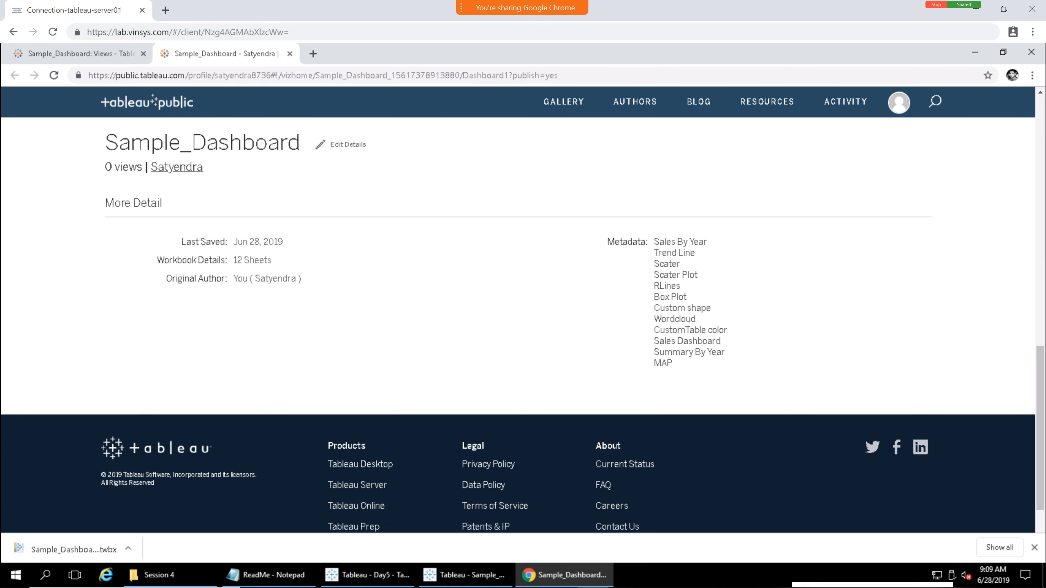
pyautogui.scroll(10, 523, 330)
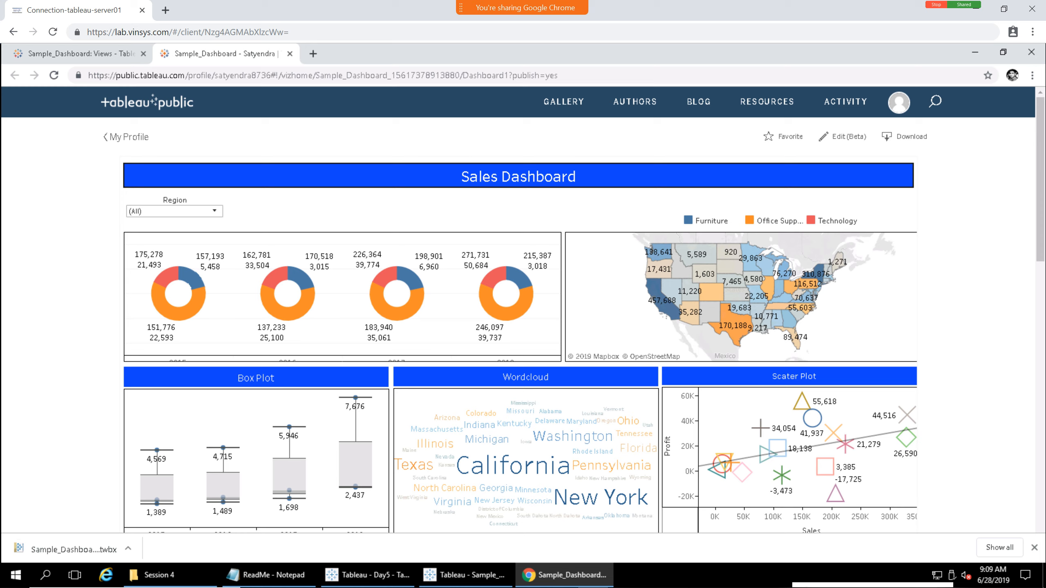
pyautogui.scroll(-15, 523, 313)
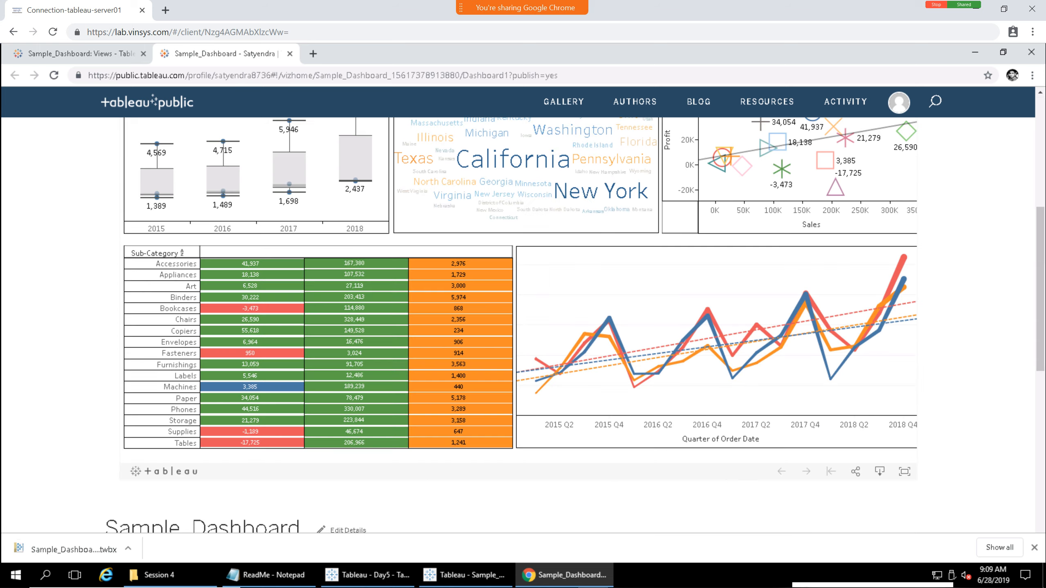
pyautogui.scroll(15, 523, 313)
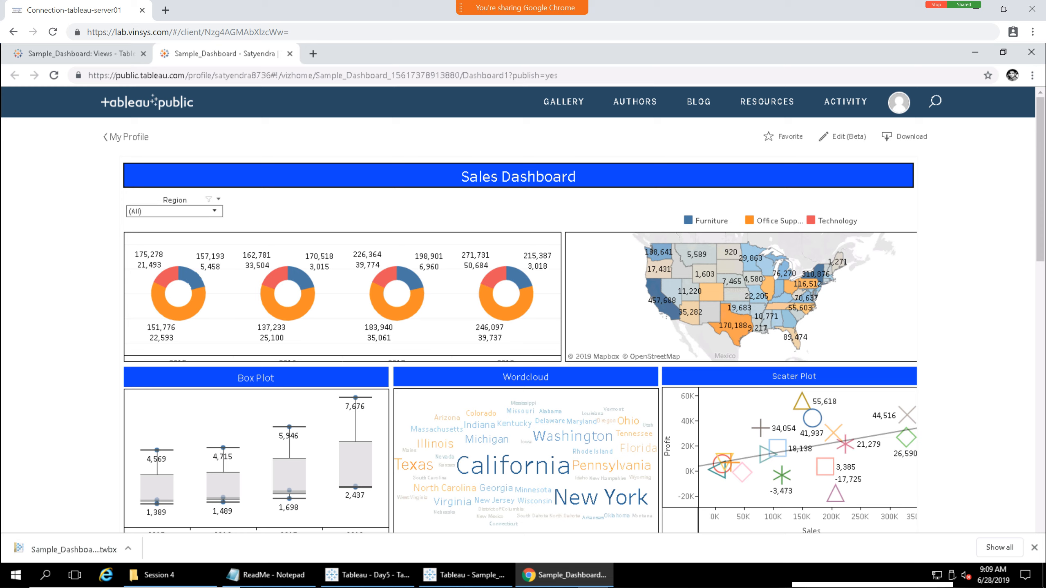
pyautogui.click(172, 211)
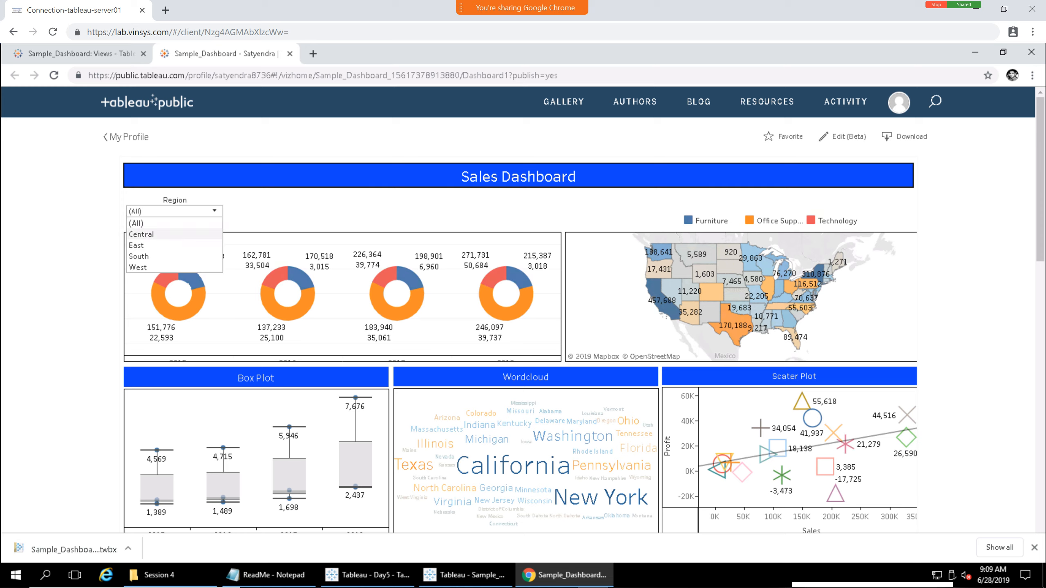
pyautogui.click(173, 223)
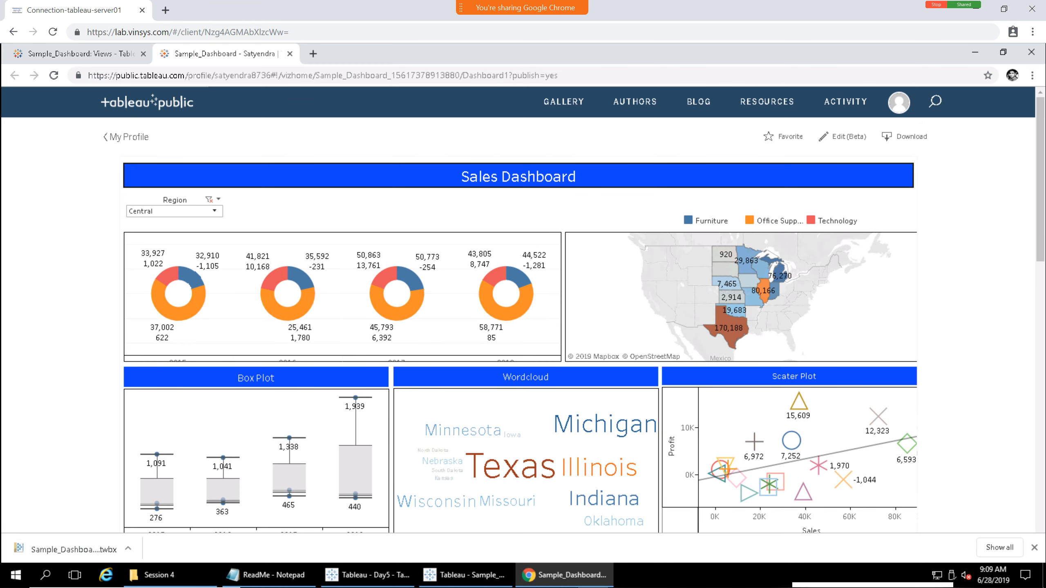
pyautogui.scroll(-15, 523, 330)
pyautogui.scroll(12, 523, 330)
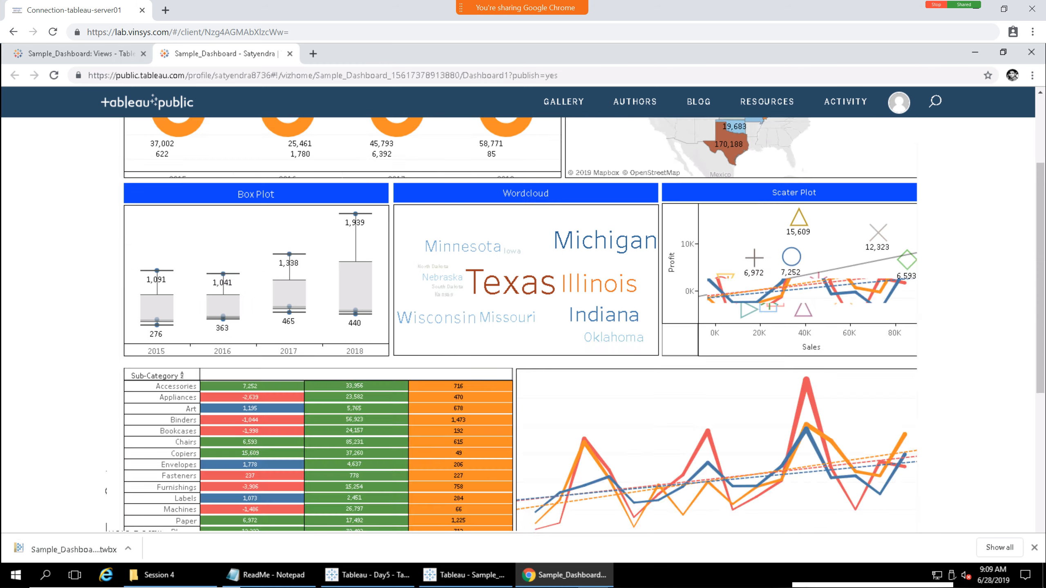
pyautogui.scroll(4, 523, 329)
# Step: Switch to the Tableau Day5 workbook and add a new blank worksheet
pyautogui.hotkey('alt', 'Tab')
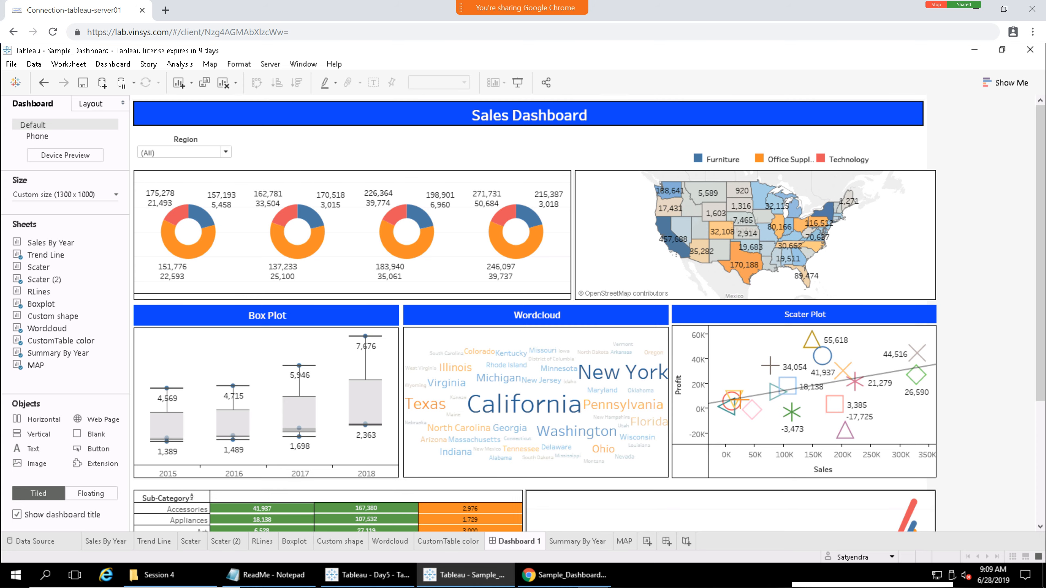
pyautogui.hotkey('alt', 'Tab')
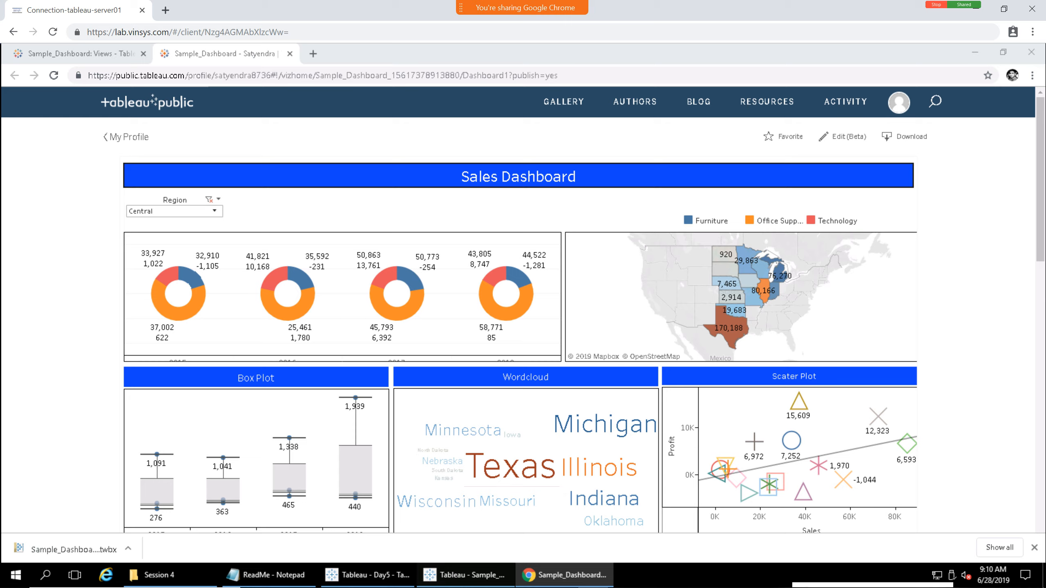
pyautogui.click(464, 575)
pyautogui.click(368, 575)
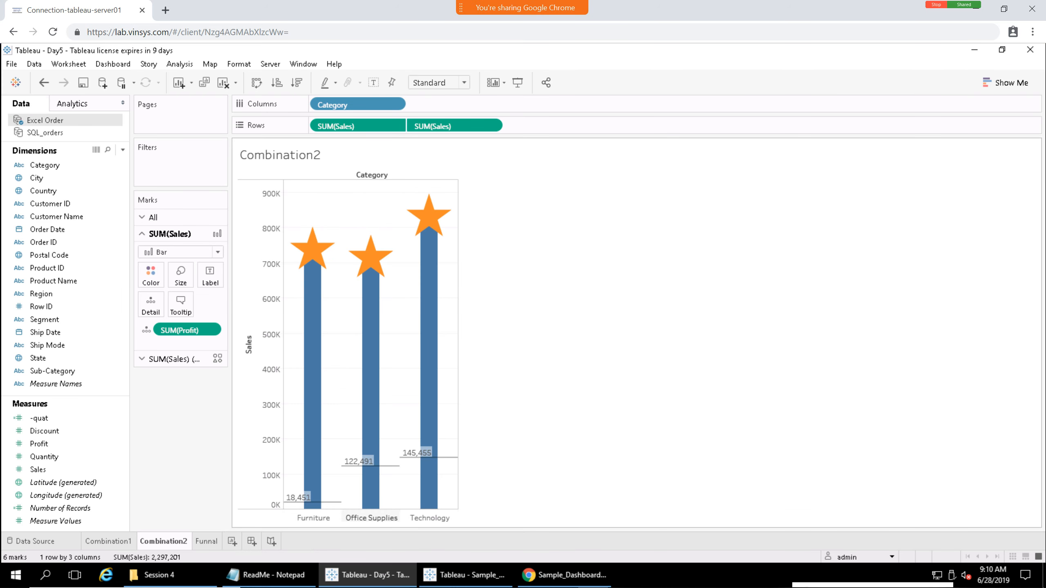
pyautogui.hotkey('ctrl', 'm')
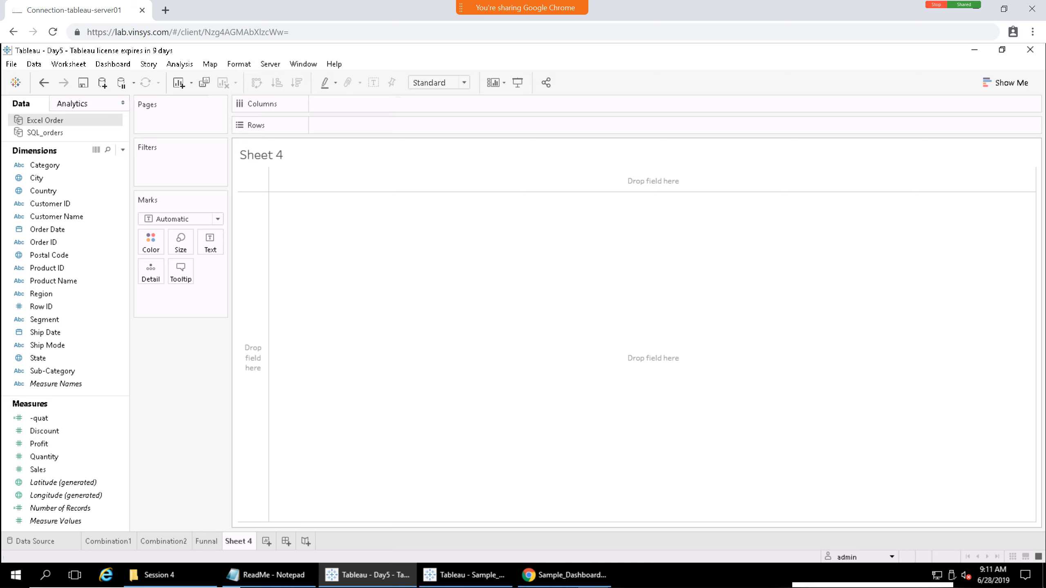
pyautogui.doubleClick(371, 125)
pyautogui.write('LOD')
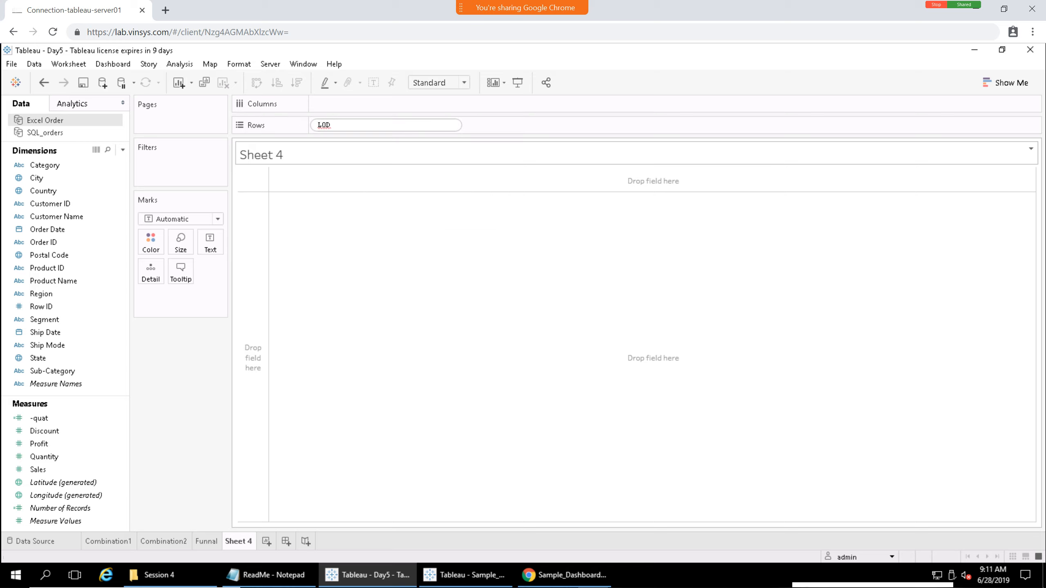
pyautogui.press('Return')
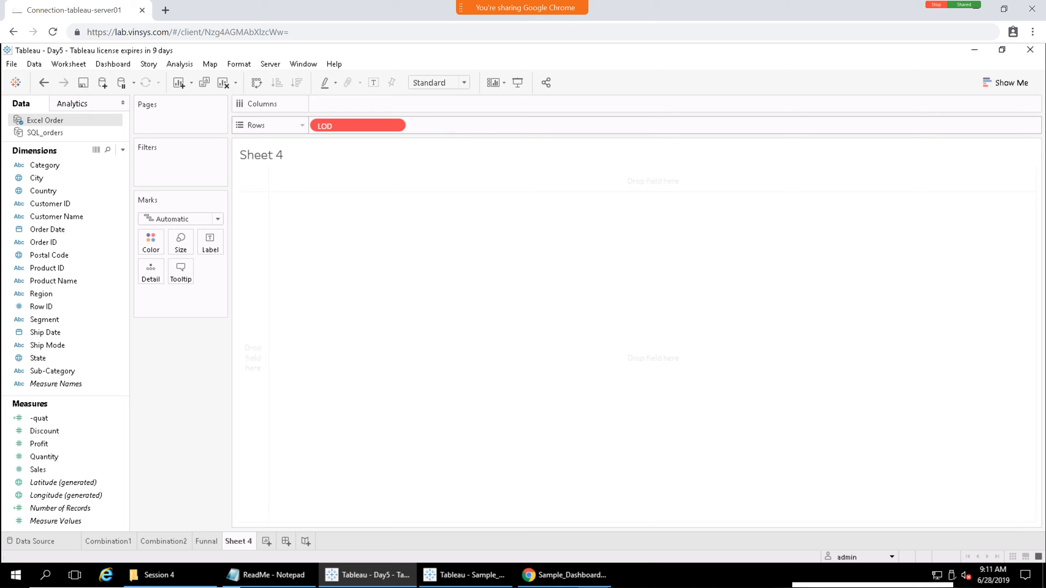
pyautogui.click(395, 126)
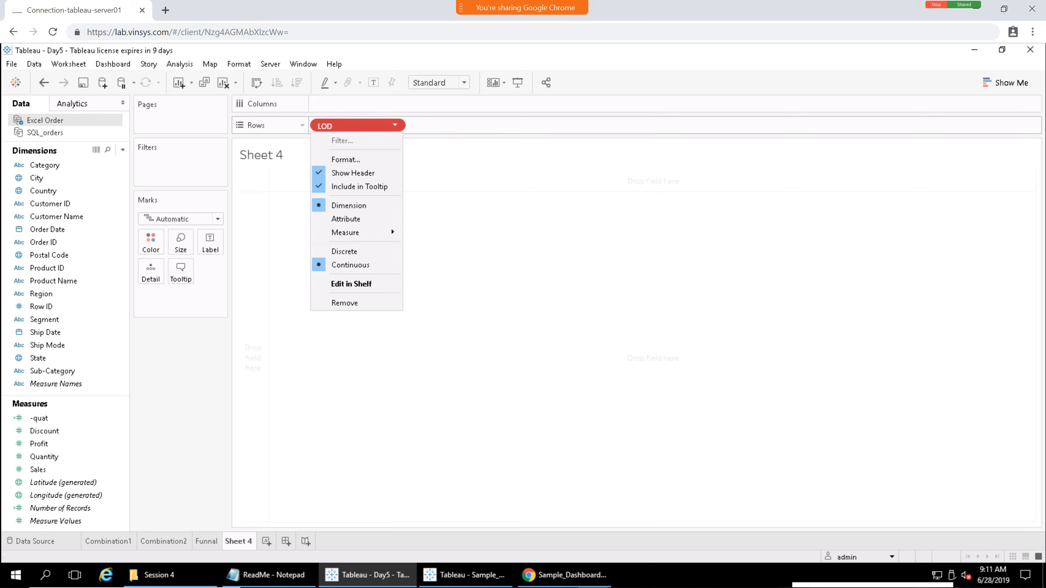
pyautogui.click(345, 303)
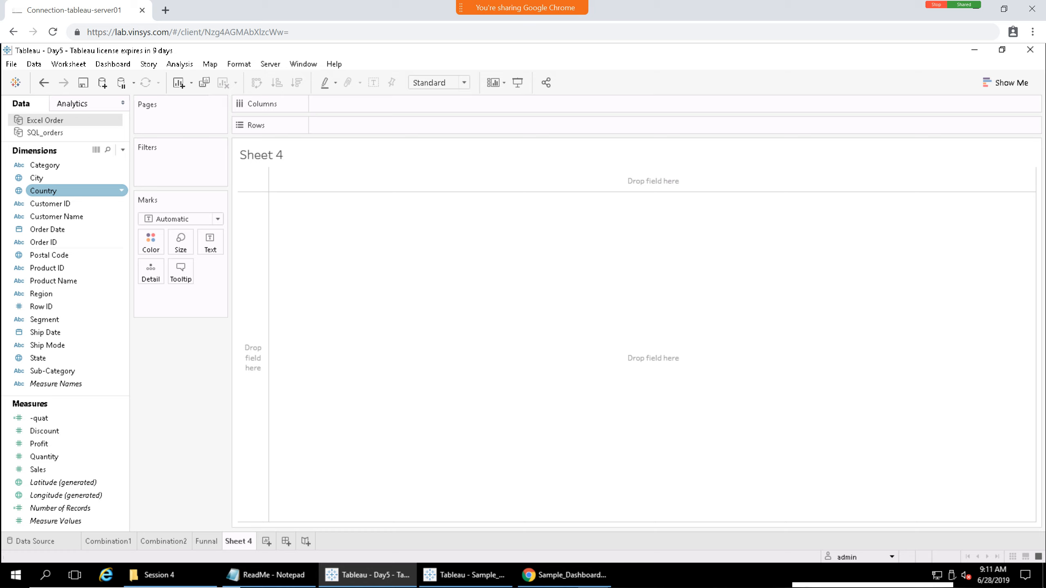
# Step: Build a bar chart of Sales by Region with Region on columns and Sales on rows
pyautogui.moveTo(62, 190); pyautogui.dragTo(90, 331)
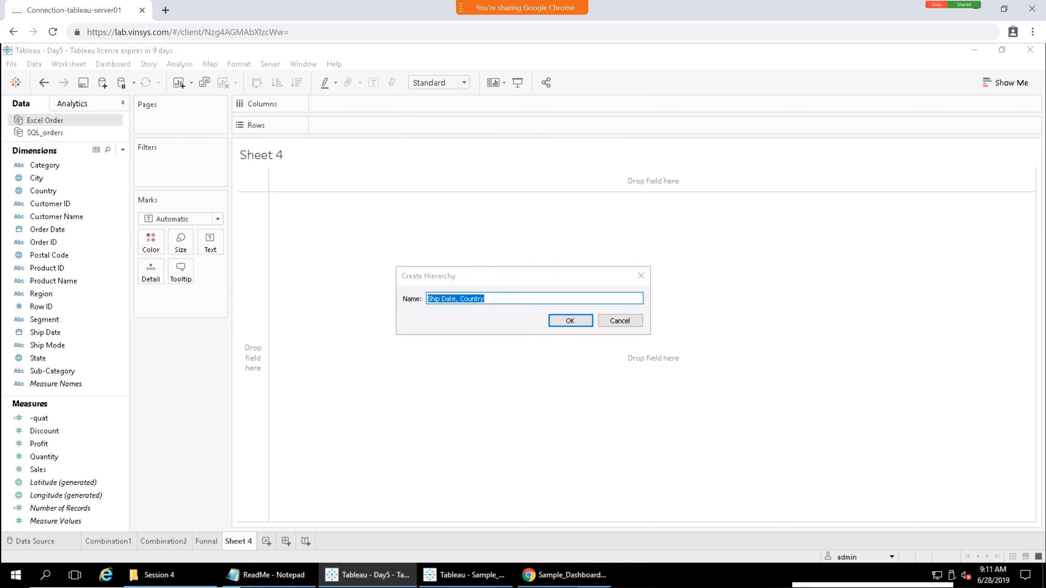
pyautogui.click(619, 321)
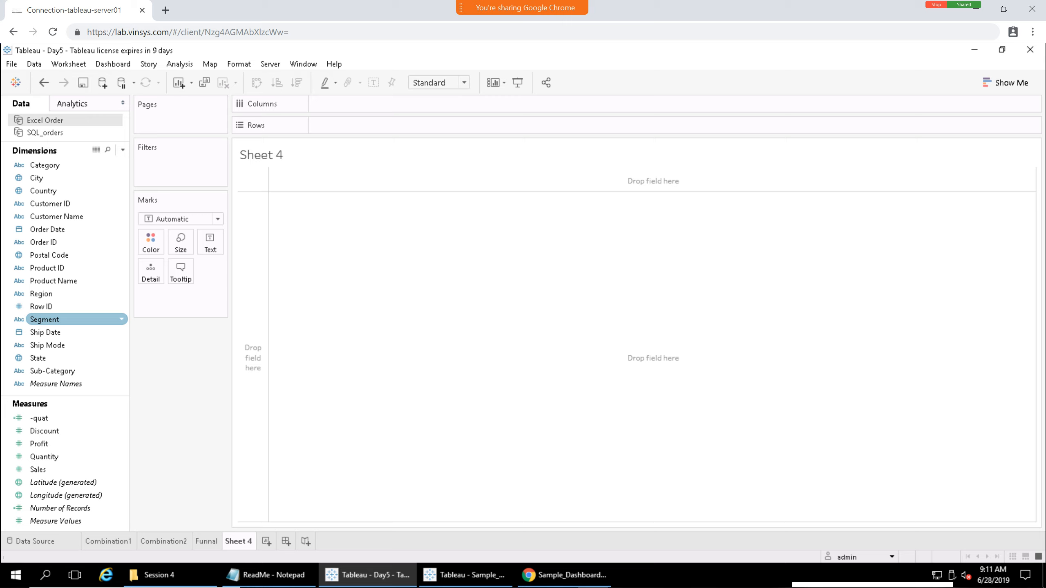
pyautogui.moveTo(41, 294); pyautogui.dragTo(327, 105)
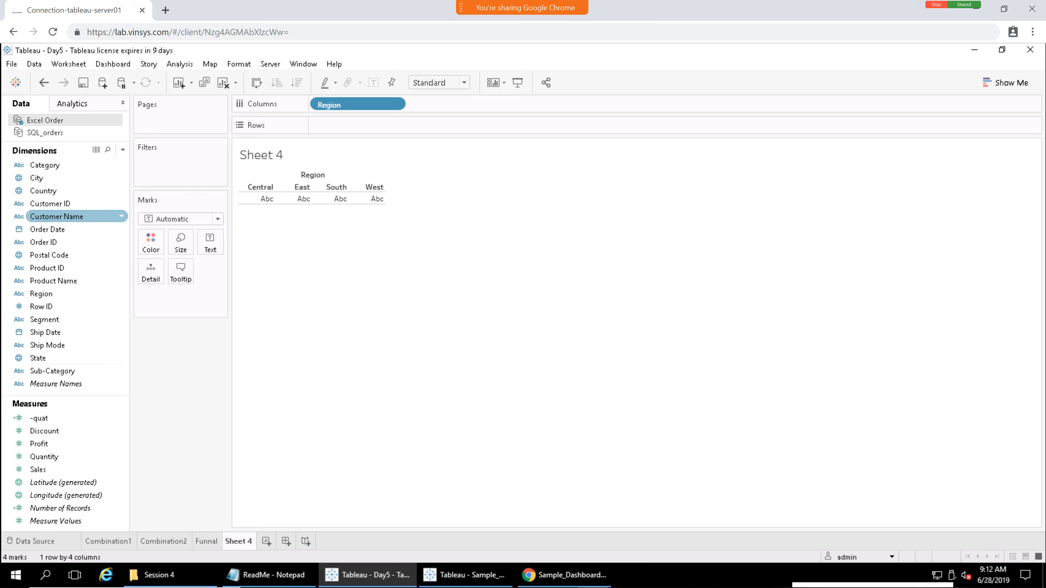
pyautogui.moveTo(38, 469); pyautogui.dragTo(335, 126)
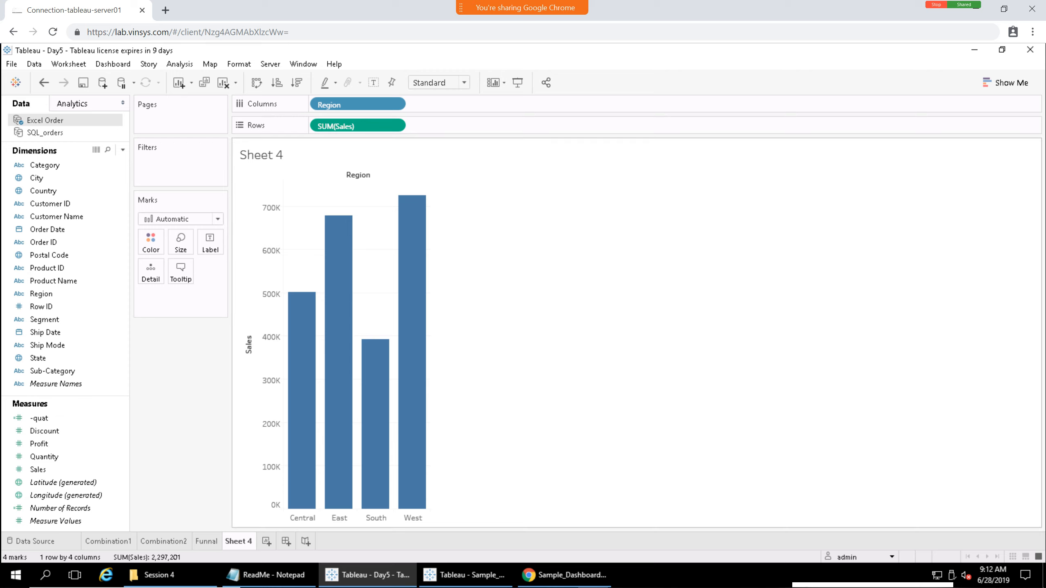
# Step: Show mark labels on the Sales bars
pyautogui.click(210, 243)
pyautogui.click(237, 270)
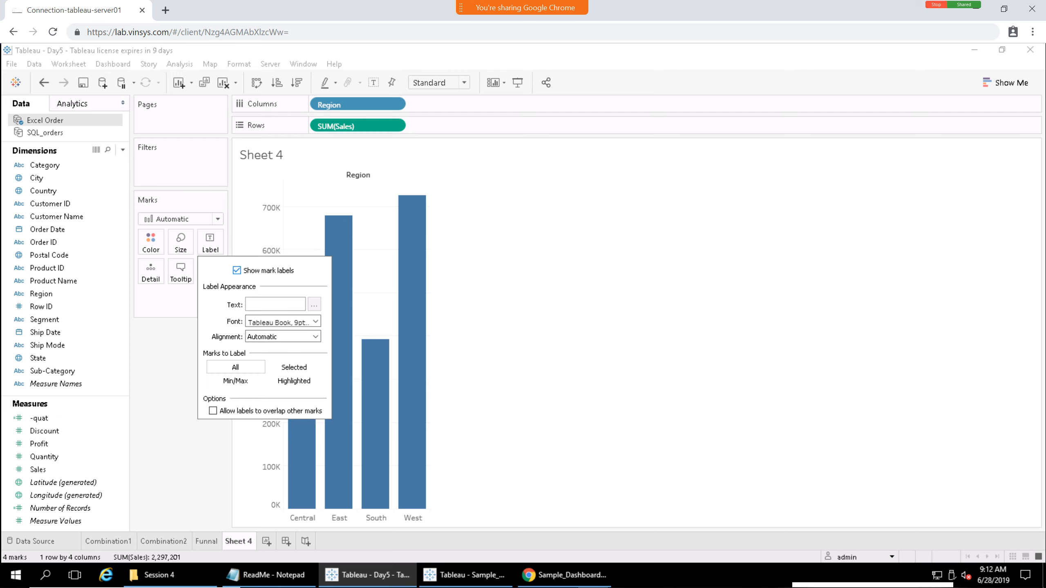
pyautogui.press('Escape')
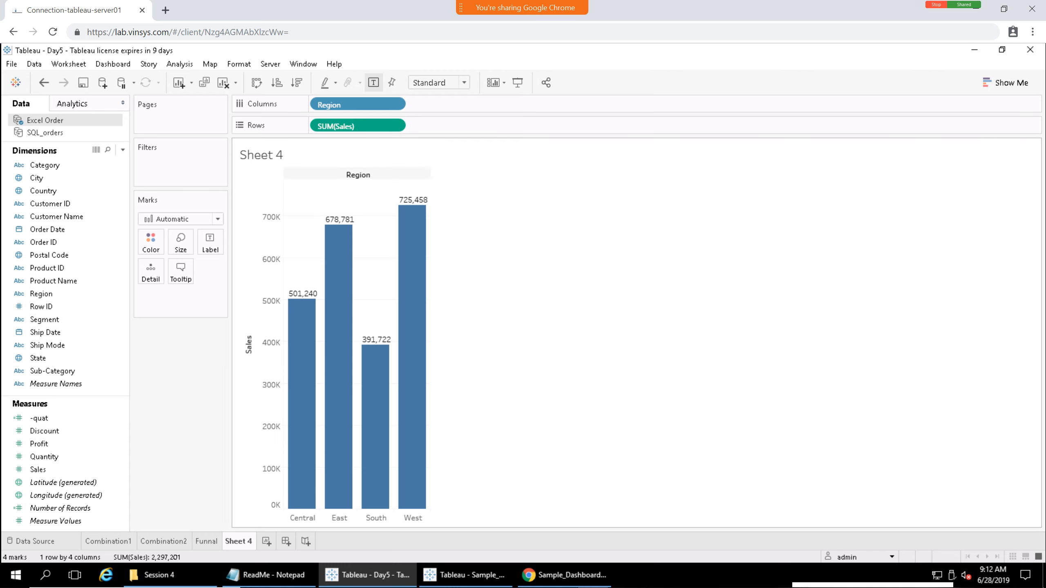
# Step: Change the Sales measure's aggregation to Average
pyautogui.click(395, 125)
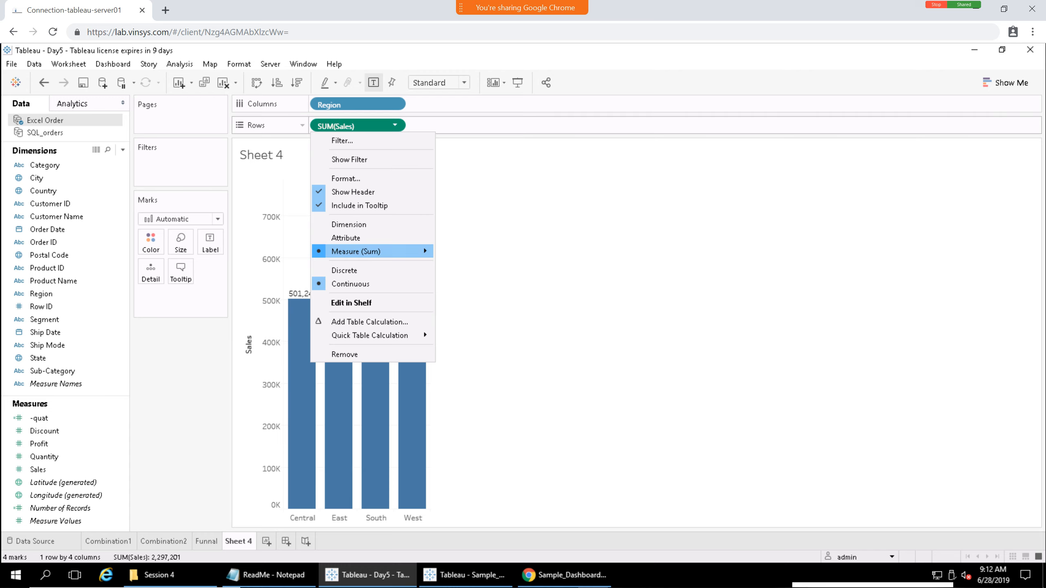
pyautogui.moveTo(371, 251)
pyautogui.click(465, 267)
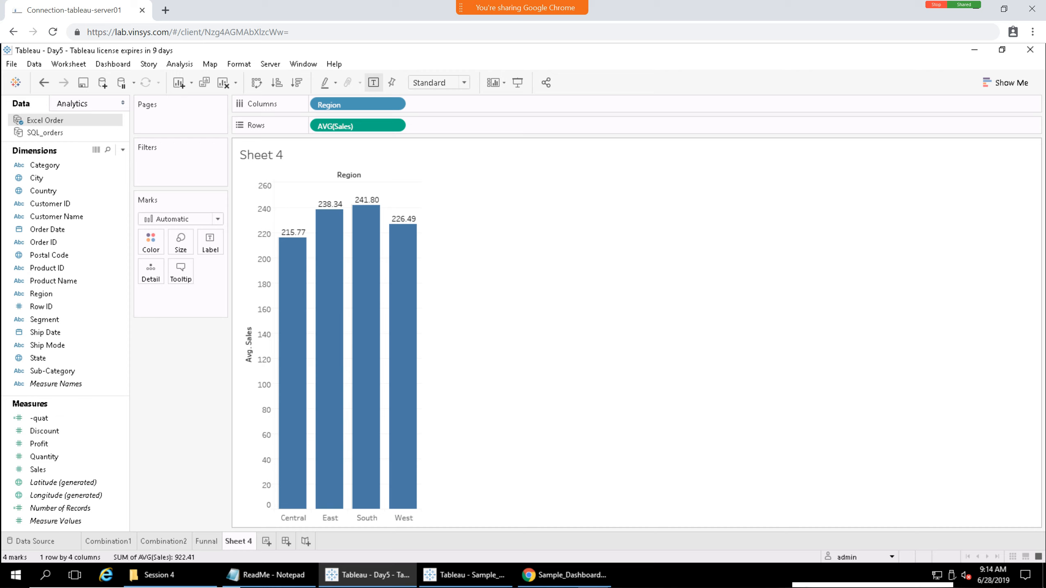
# Step: Duplicate the Sample - Superstore Excel workbook in the My Tableau Repository Datasources 2019.1 en_US-EU folder
pyautogui.click(152, 575)
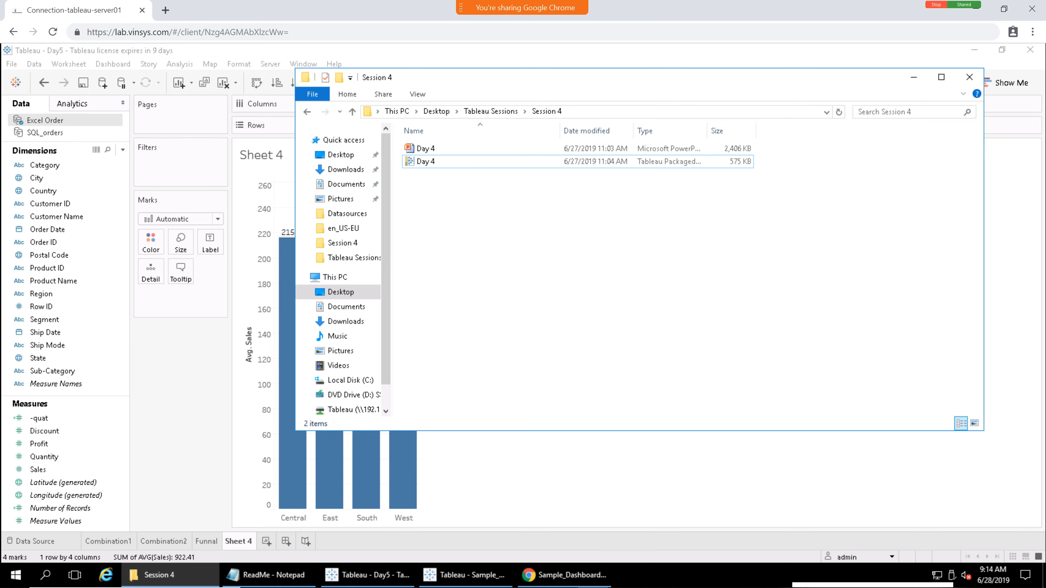
pyautogui.click(341, 155)
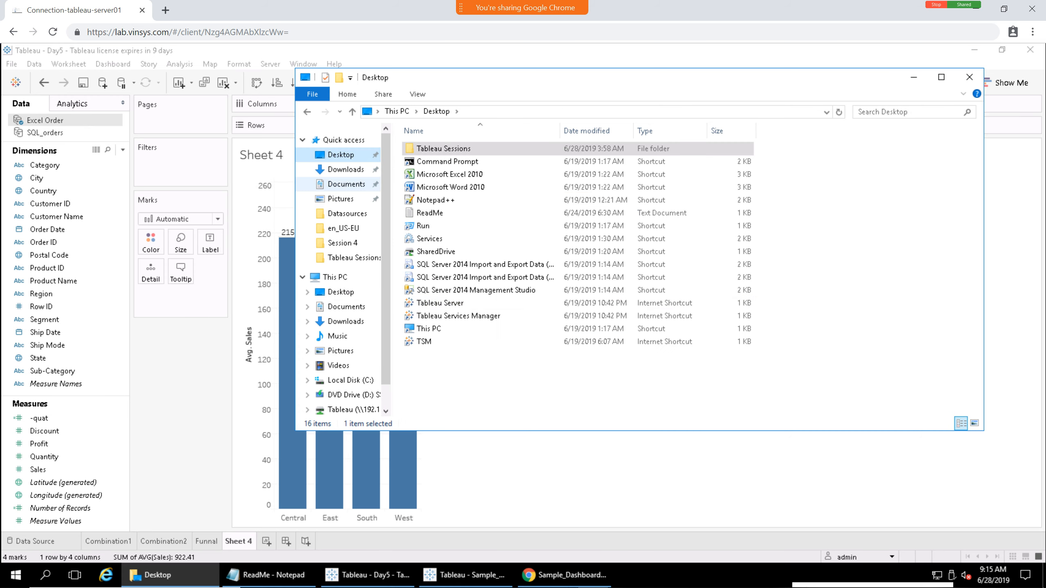
pyautogui.click(355, 258)
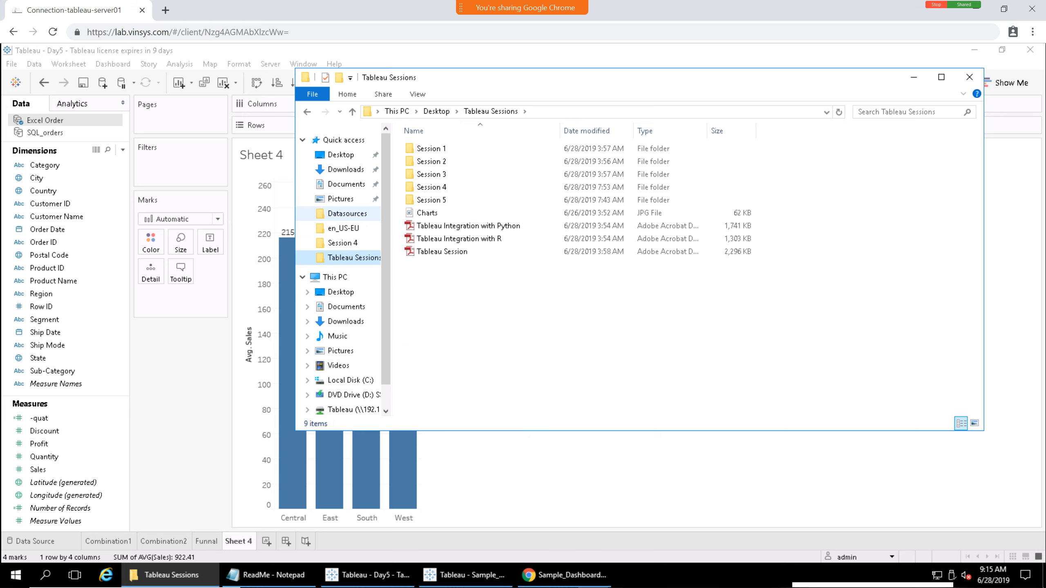
pyautogui.click(347, 213)
pyautogui.doubleClick(427, 148)
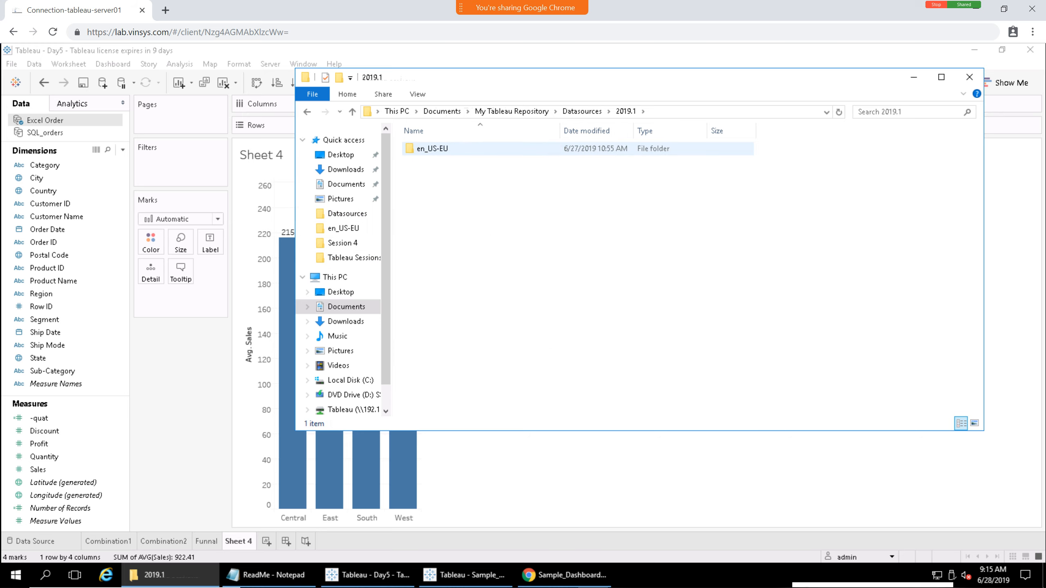
pyautogui.doubleClick(428, 149)
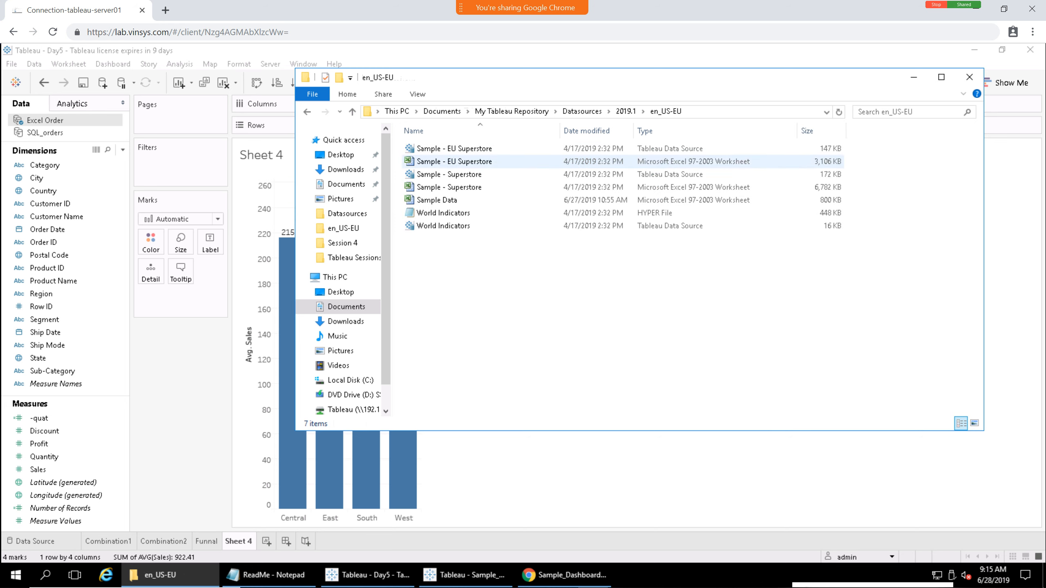
pyautogui.click(449, 187)
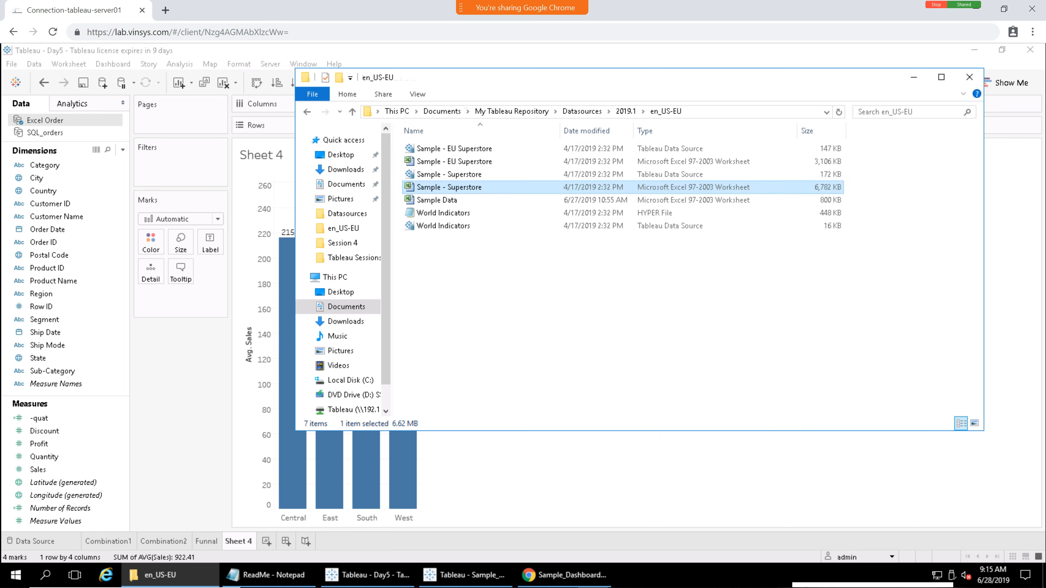
pyautogui.hotkey('ctrl', 'c')
pyautogui.hotkey('ctrl', 'v')
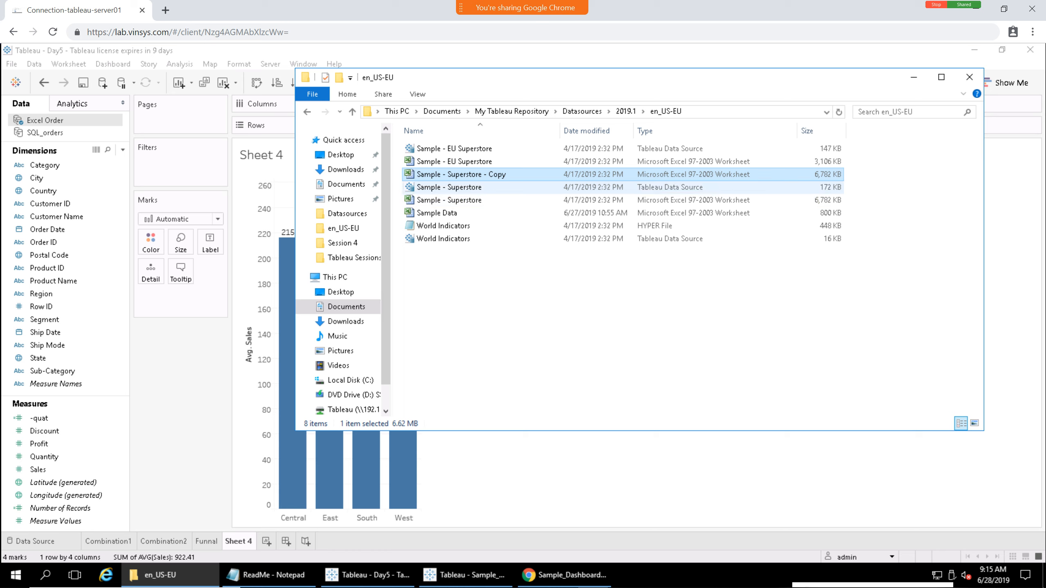
# Step: Open the Sample - Superstore - Copy workbook and maximize its window
pyautogui.rightClick(447, 175)
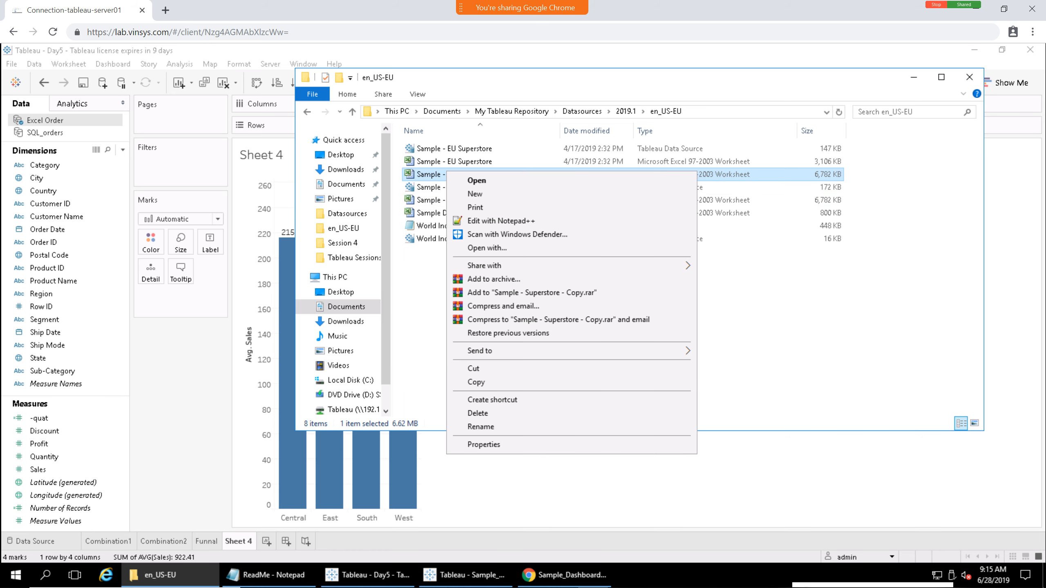
pyautogui.click(476, 180)
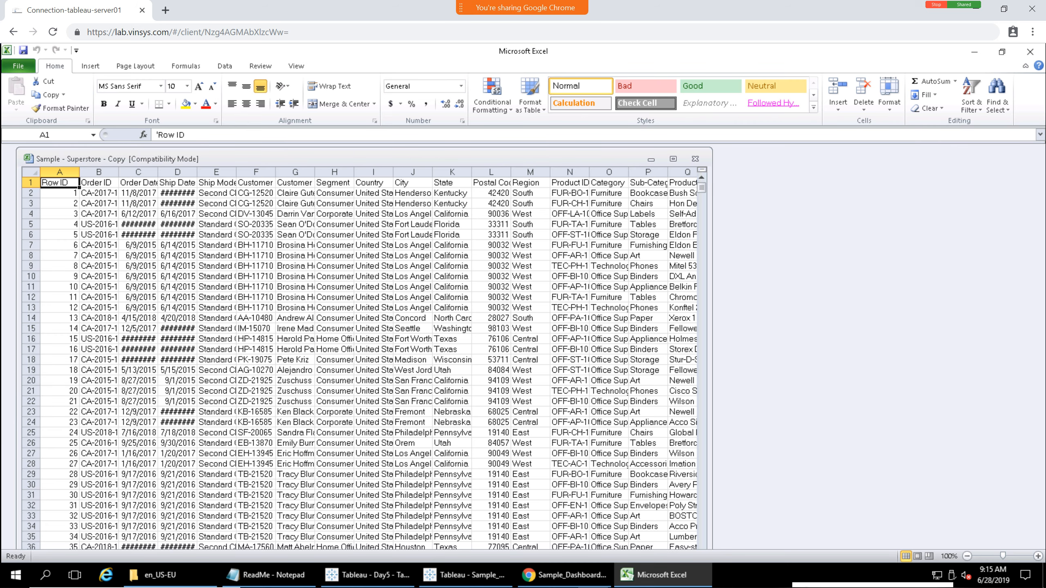
pyautogui.click(673, 158)
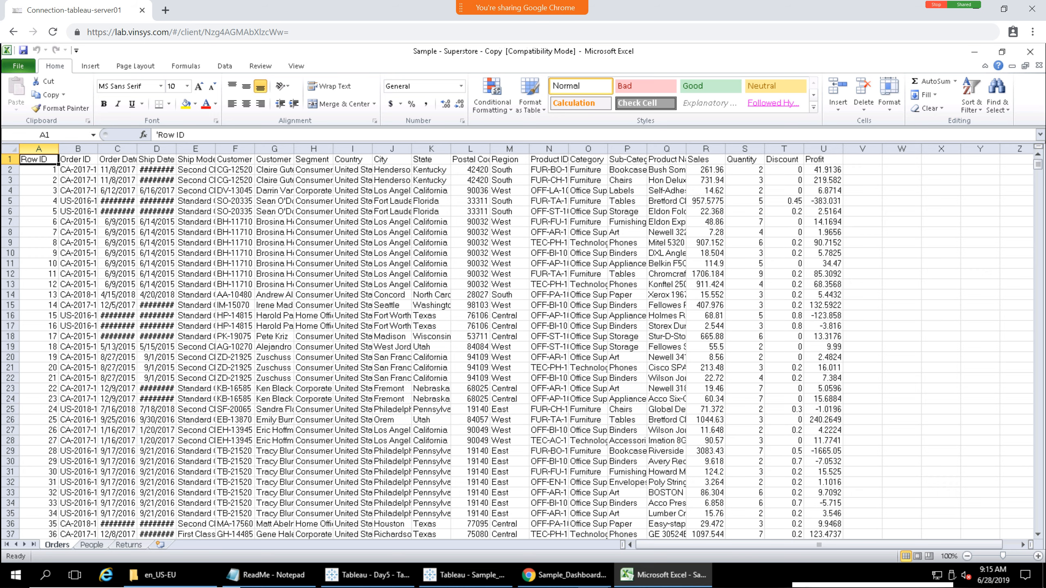
# Step: Select all the Orders data and AutoFit its column widths
pyautogui.hotkey('ctrl', 'shift', 'Down')
pyautogui.hotkey('ctrl', 'shift', 'Right')
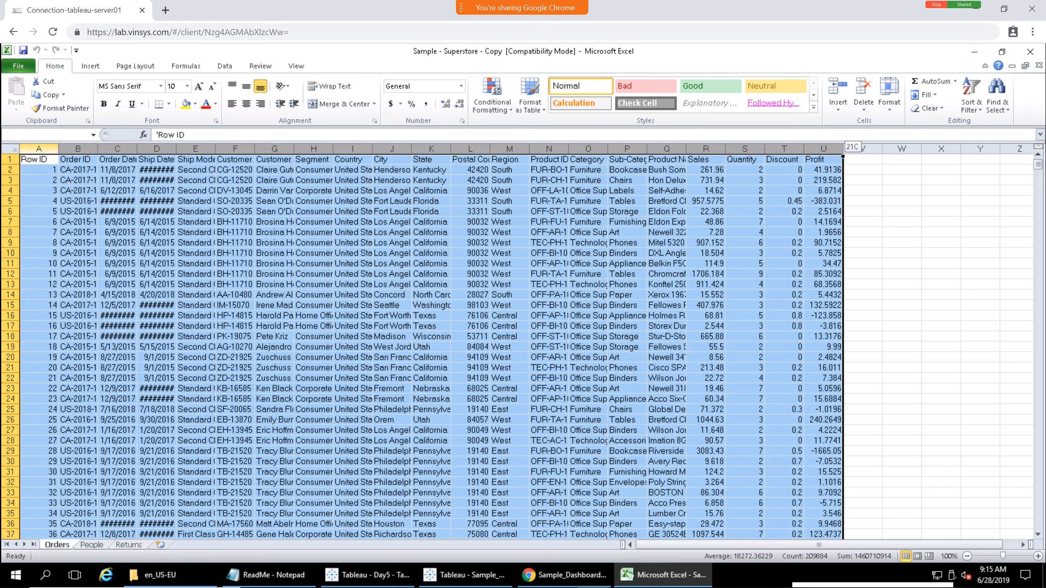
pyautogui.hotkey('alt', 'o')
pyautogui.press('c')
pyautogui.press('a')
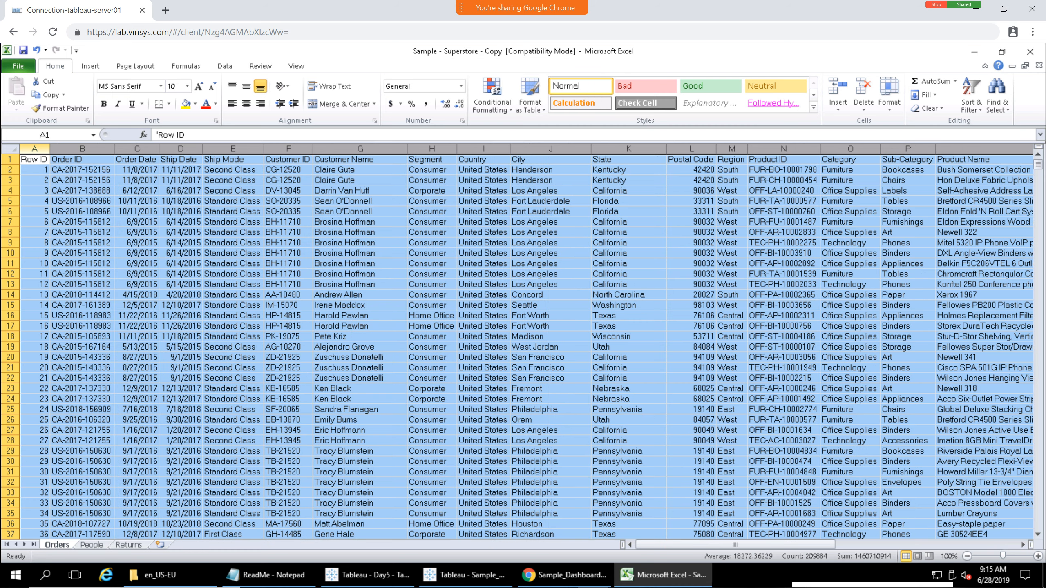
# Step: Browse across the column headers of the Orders sheet
pyautogui.hotkey('ctrl', 'Home')
pyautogui.press('Right')
pyautogui.press('Right')
pyautogui.press('Right')
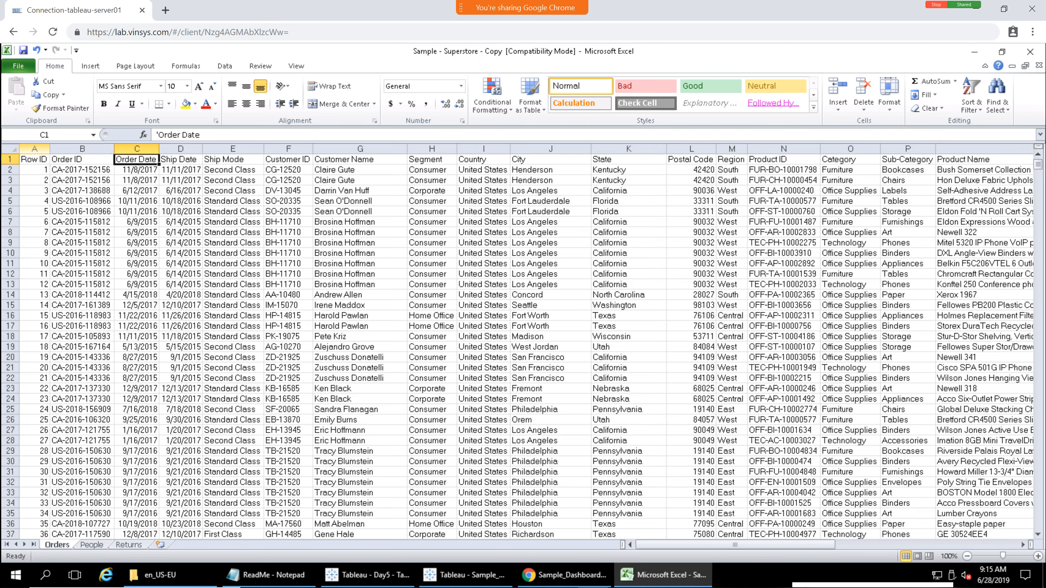
pyautogui.press('Right')
pyautogui.press('Right')
pyautogui.press('Right')
pyautogui.press('Right')
pyautogui.press('Right')
pyautogui.press('Right')
pyautogui.press('Right')
pyautogui.press('Right')
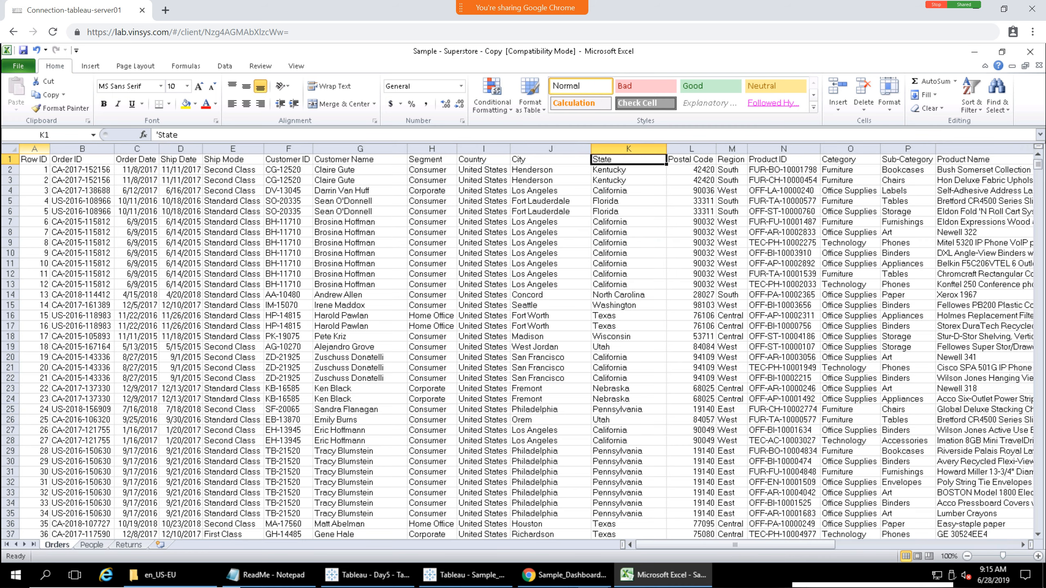
pyautogui.press('Right')
pyautogui.press('Right')
pyautogui.press('Right')
pyautogui.press('Right')
pyautogui.press('Right')
pyautogui.press('Right')
pyautogui.press('Right')
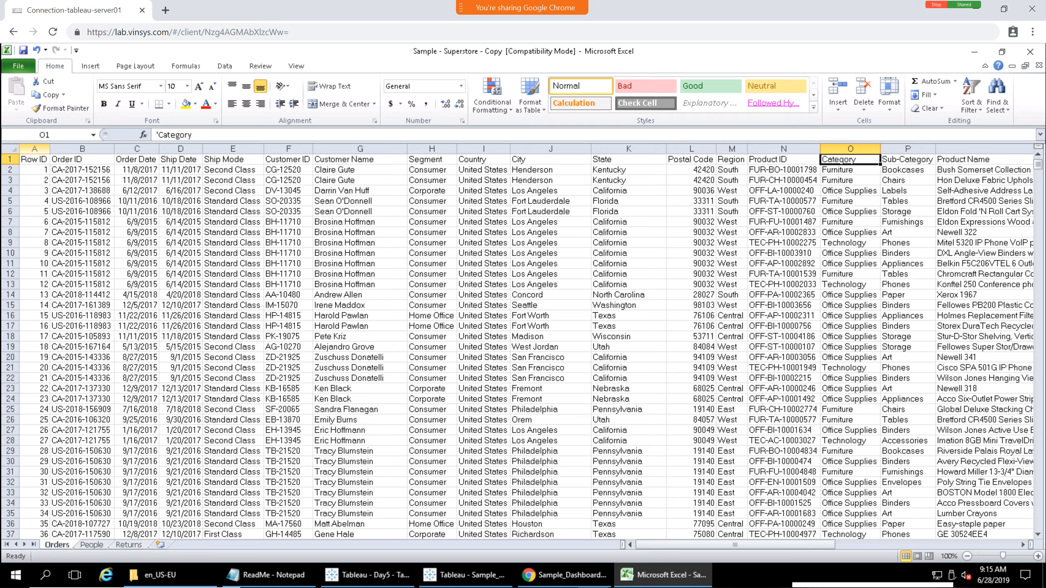
pyautogui.press('Right')
pyautogui.press('Left')
pyautogui.press('Left')
pyautogui.press('Left')
pyautogui.press('Right')
pyautogui.press('Left')
pyautogui.press('Left')
pyautogui.press('Left')
pyautogui.press('Left')
pyautogui.press('Left')
pyautogui.press('Left')
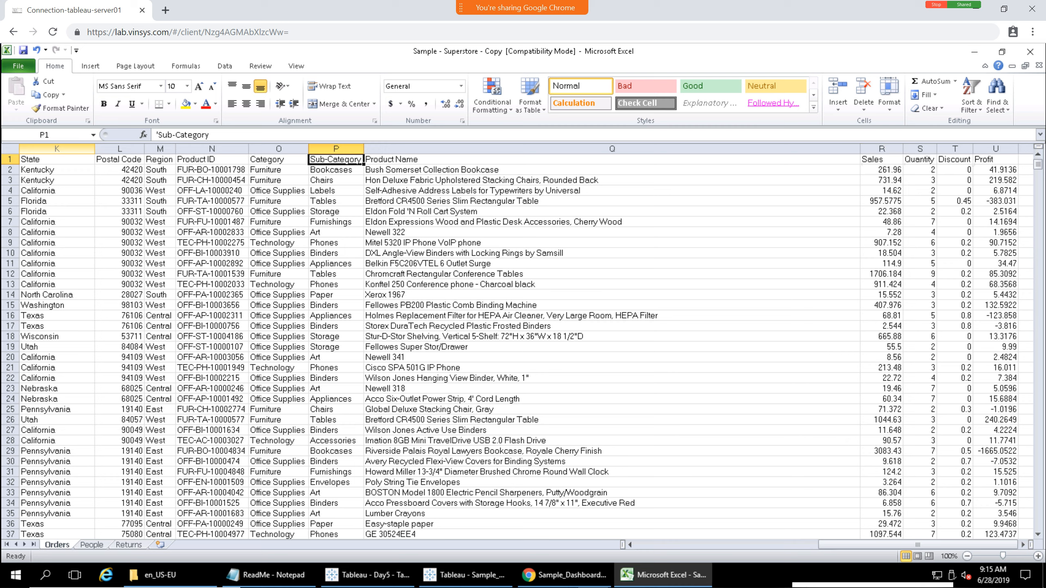
pyautogui.press('Left')
pyautogui.press('Left')
pyautogui.press('Left')
pyautogui.press('Left')
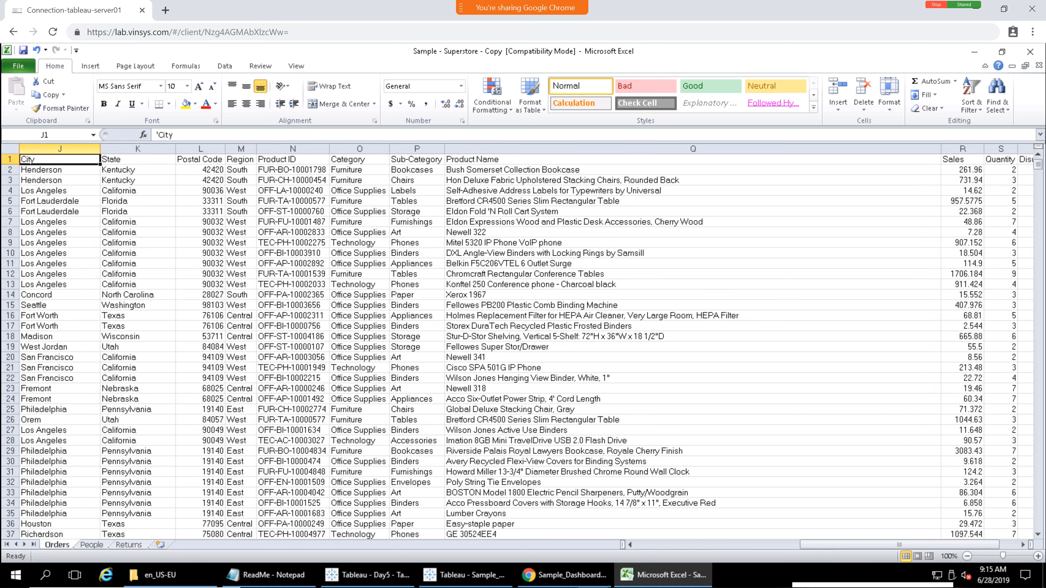
pyautogui.press('Right')
pyautogui.press('Right')
pyautogui.press('Right')
pyautogui.press('Right')
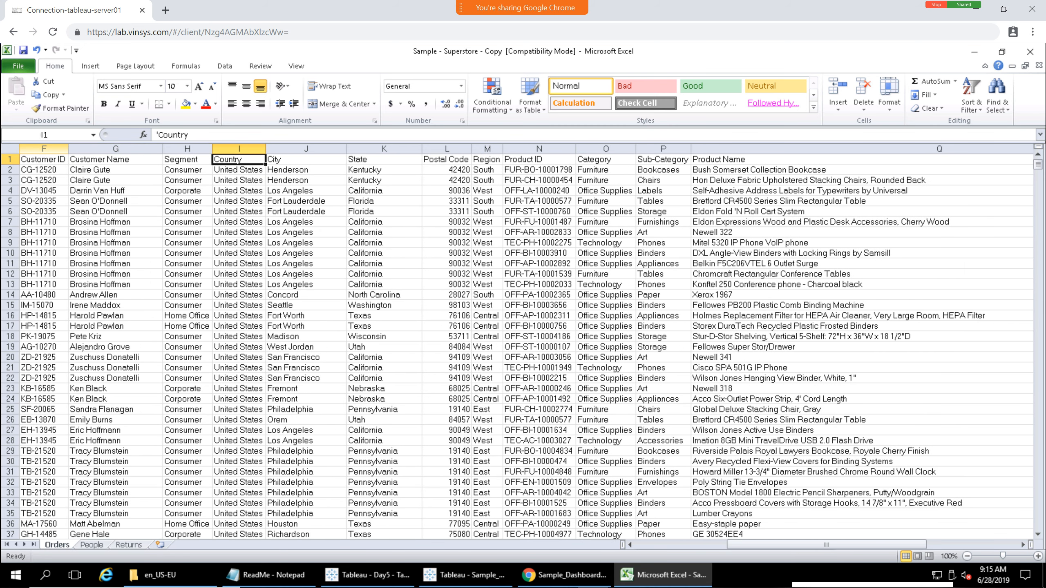
pyautogui.press('Right')
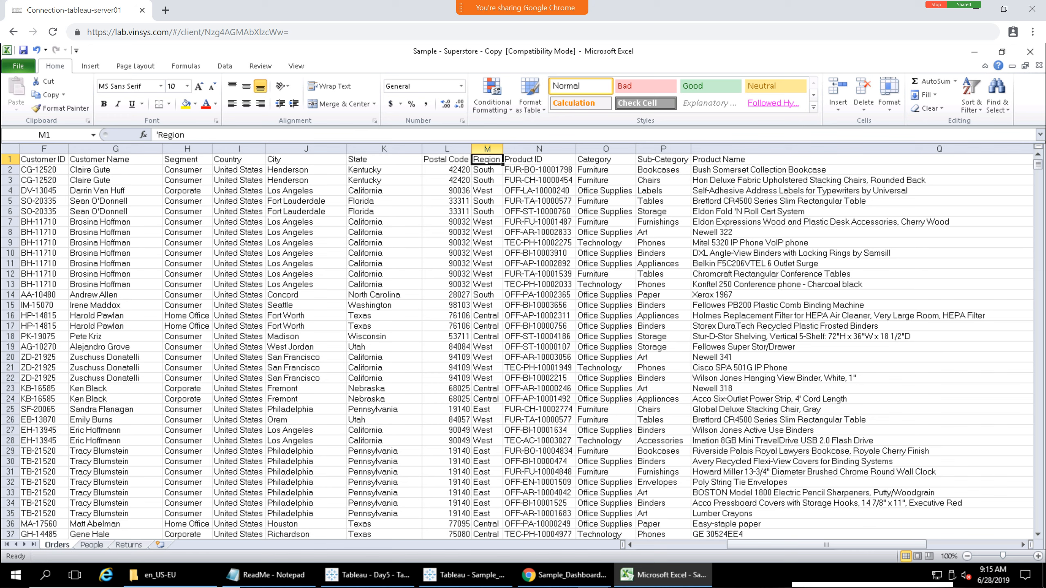
# Step: Copy the Customer Name, Region and Sales columns and paste them into a new sheet
pyautogui.hotkey('ctrl', 'shift', 'Down')
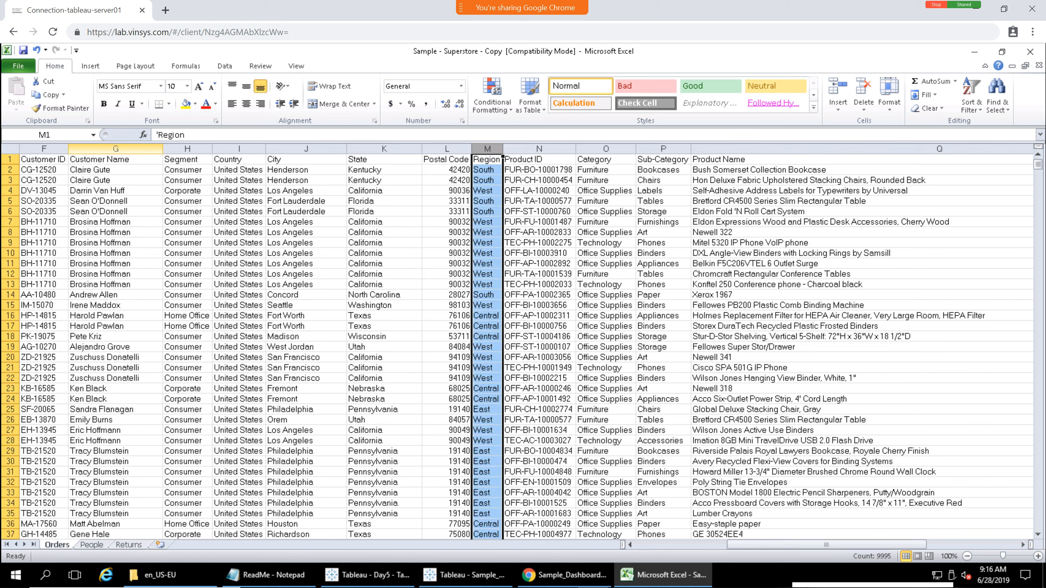
pyautogui.keyDown('ctrl'); pyautogui.click(115, 149); pyautogui.keyUp('ctrl')
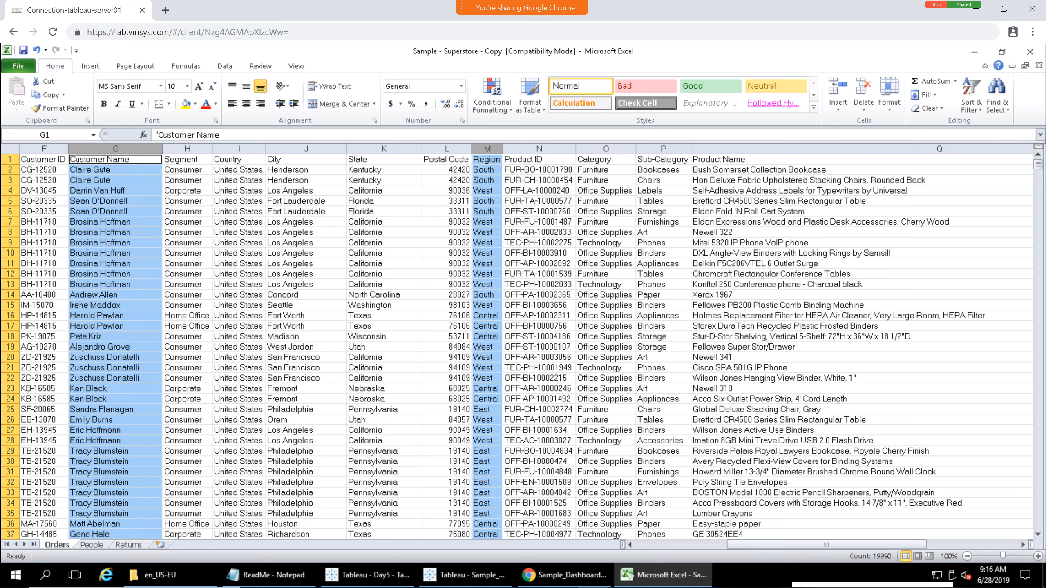
pyautogui.hscroll(5, 524, 346)
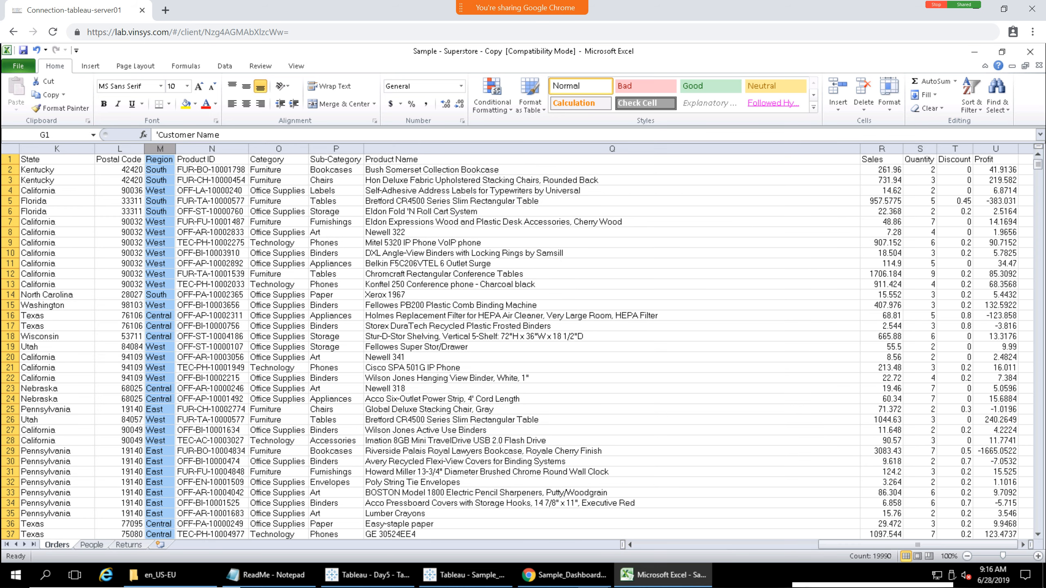
pyautogui.keyDown('ctrl'); pyautogui.click(882, 149); pyautogui.keyUp('ctrl')
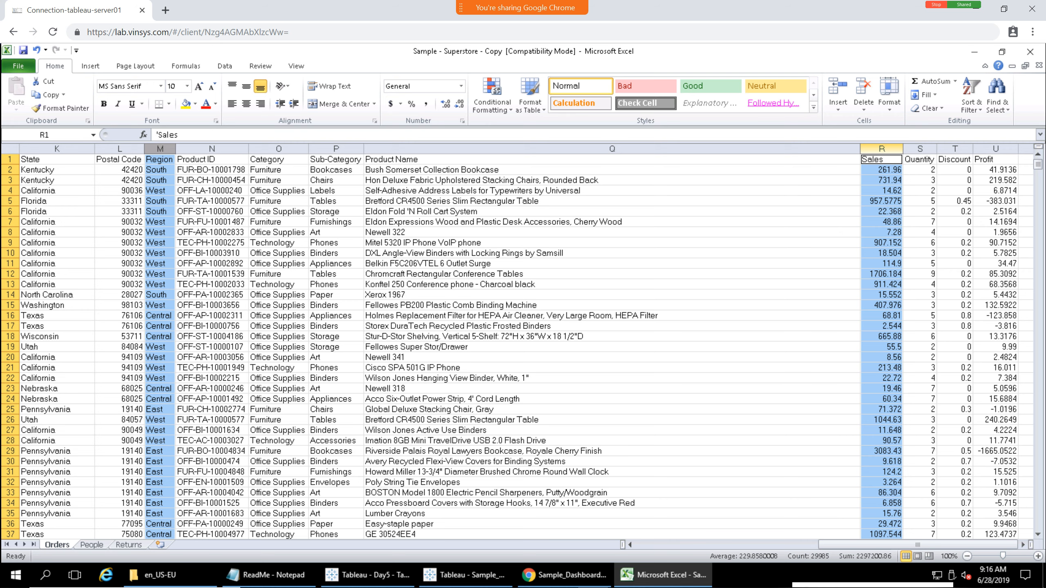
pyautogui.hotkey('ctrl', 'c')
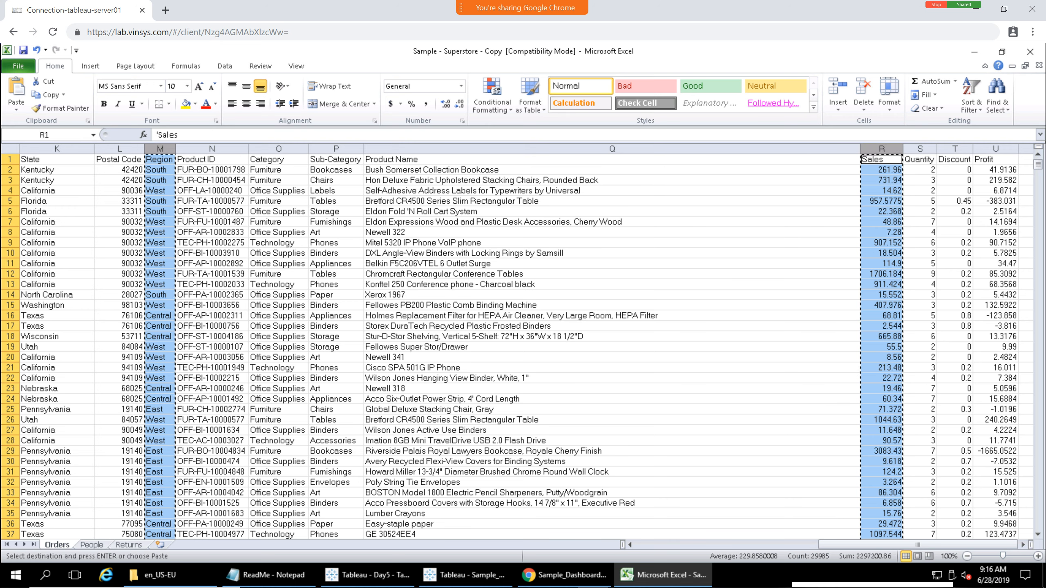
pyautogui.click(159, 545)
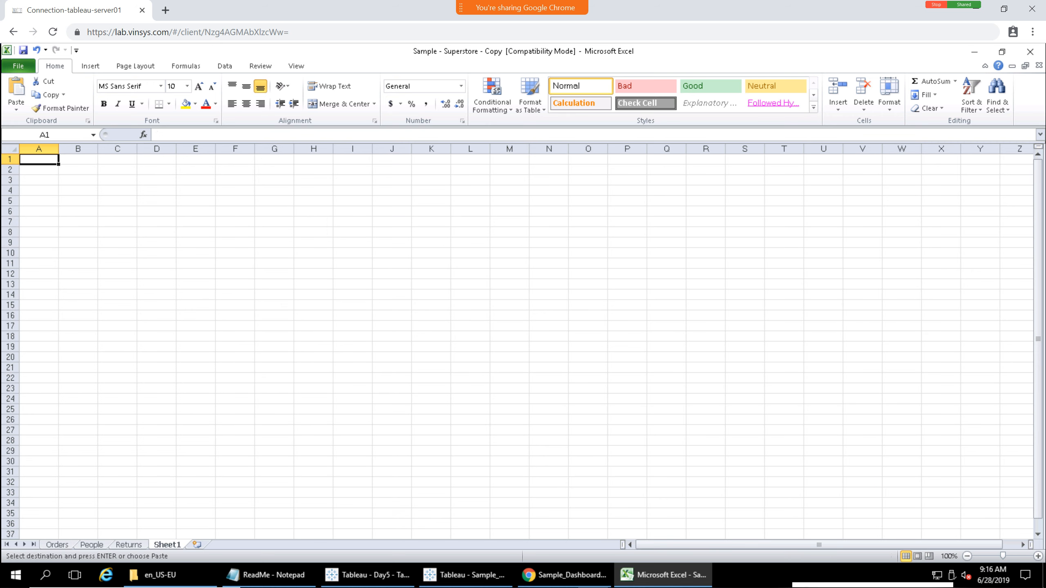
pyautogui.hotkey('ctrl', 'v')
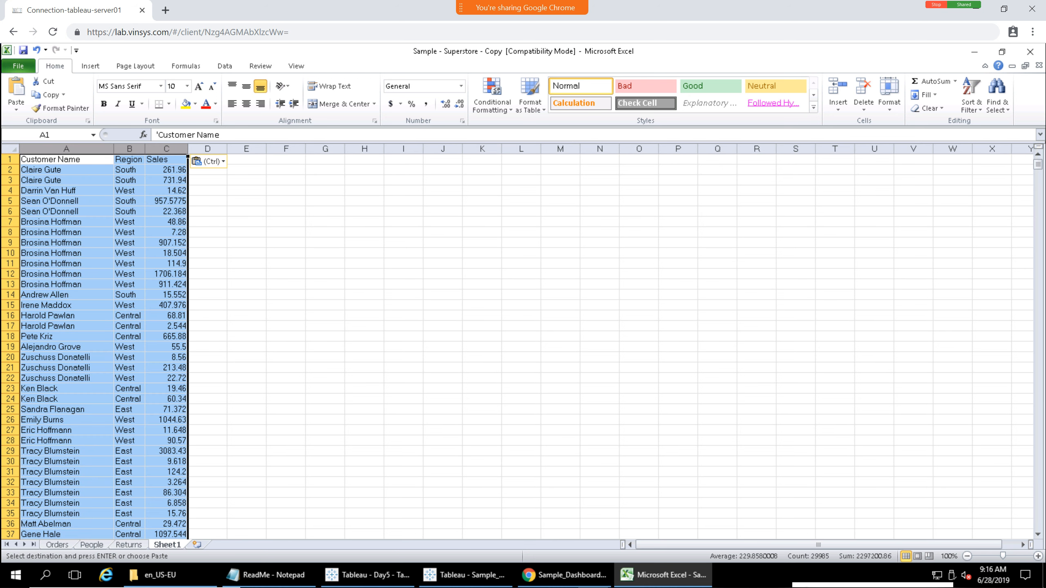
# Step: Format the pasted header row with a black fill and white font
pyautogui.click(65, 159)
pyautogui.moveTo(66, 159); pyautogui.dragTo(166, 159)
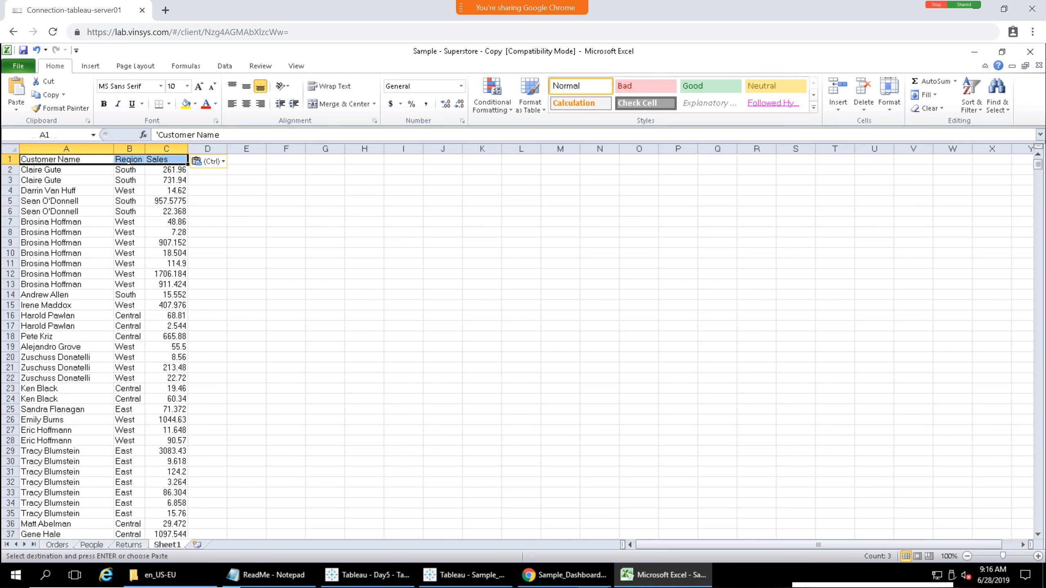
pyautogui.click(195, 104)
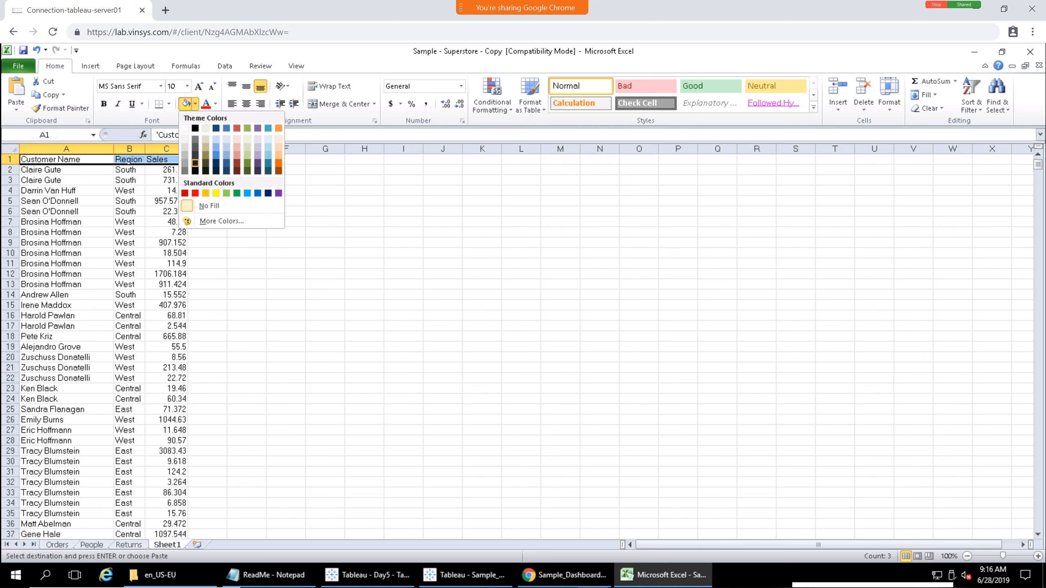
pyautogui.click(196, 163)
pyautogui.click(215, 103)
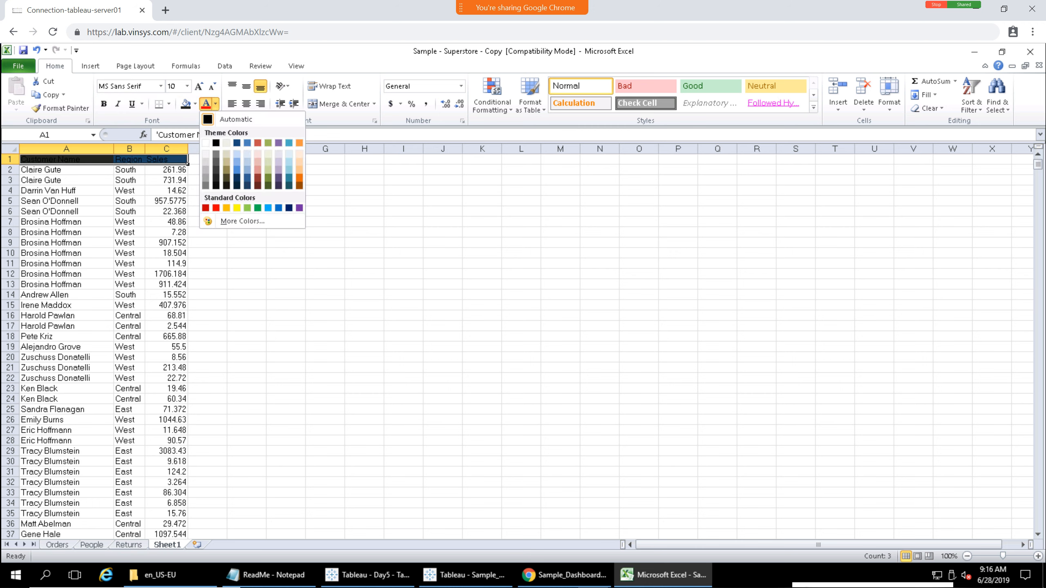
pyautogui.click(206, 143)
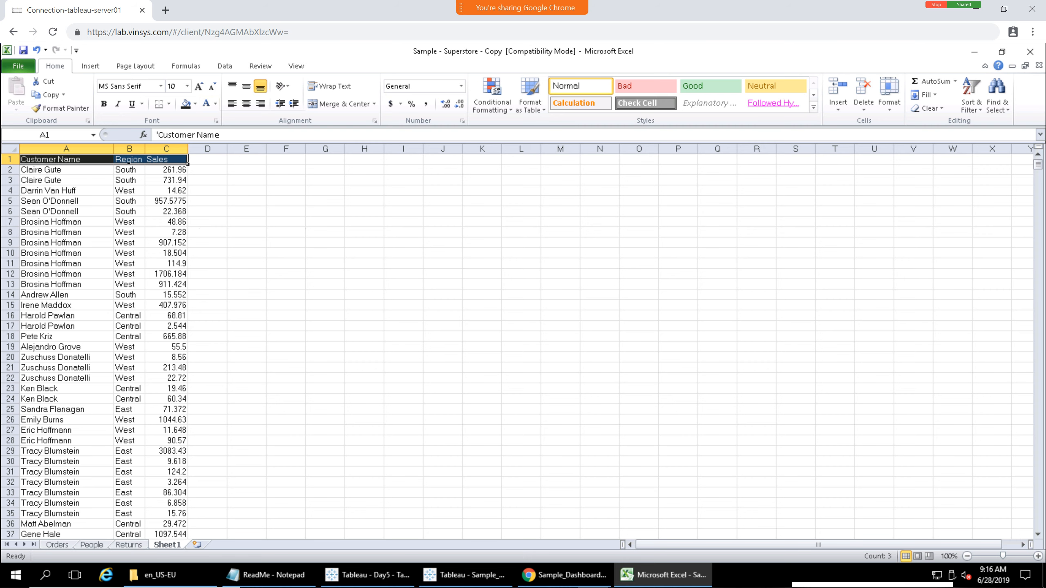
# Step: Select the Region and Sales columns and create a PivotTable from them on a new sheet
pyautogui.click(246, 211)
pyautogui.press('Left')
pyautogui.press('Left')
pyautogui.press('Left')
pyautogui.press('Left')
pyautogui.hotkey('ctrl', 'Up')
pyautogui.press('Right')
pyautogui.hotkey('shift', 'Right')
pyautogui.hotkey('ctrl', 'shift', 'Down')
pyautogui.hotkey('alt', 'd')
pyautogui.press('p')
pyautogui.press('f')
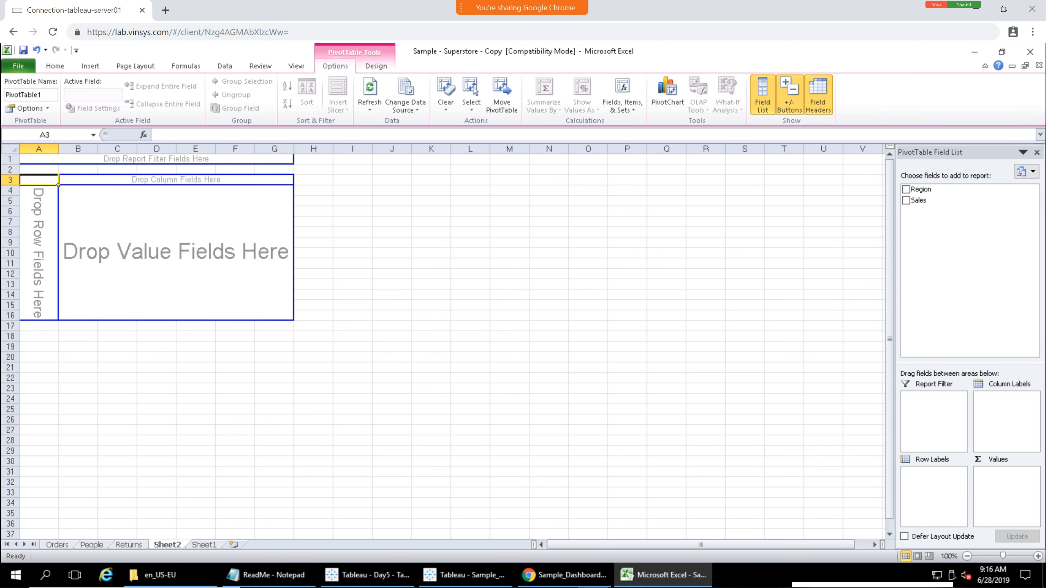
# Step: Add Region and Sales to the PivotTable and summarize the Sales value field by Average
pyautogui.click(906, 189)
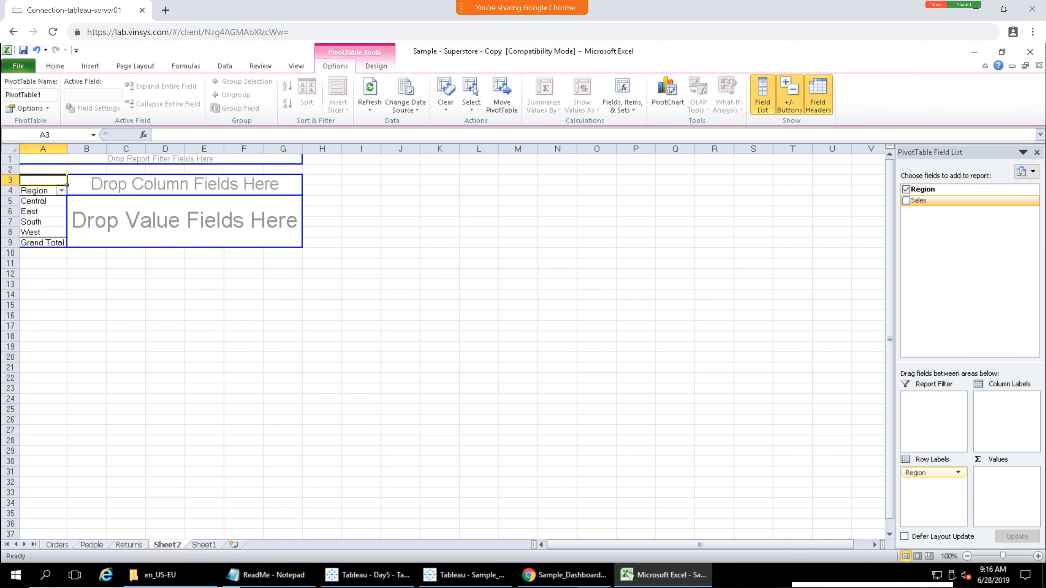
pyautogui.click(906, 200)
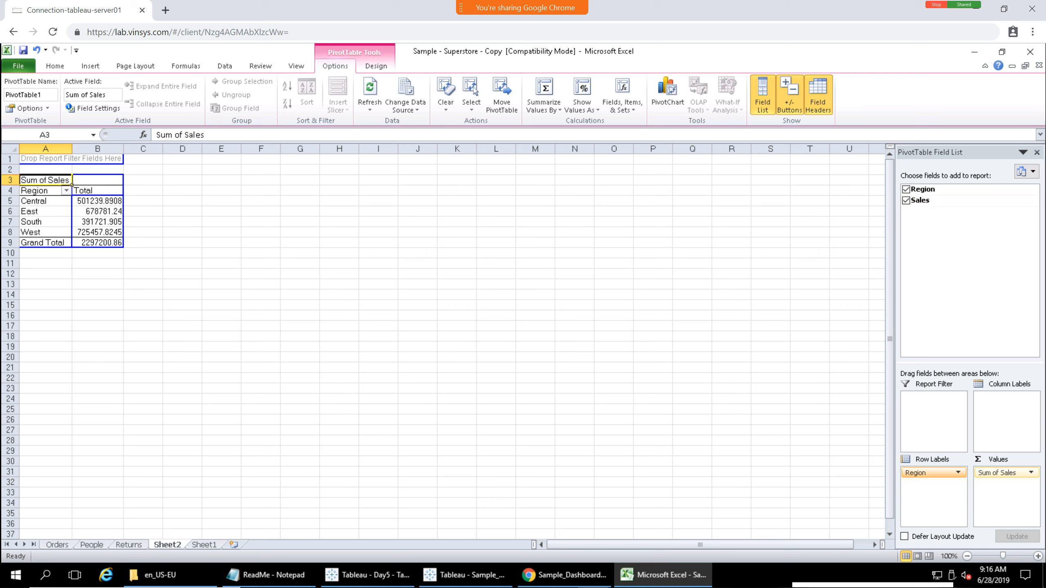
pyautogui.click(1031, 473)
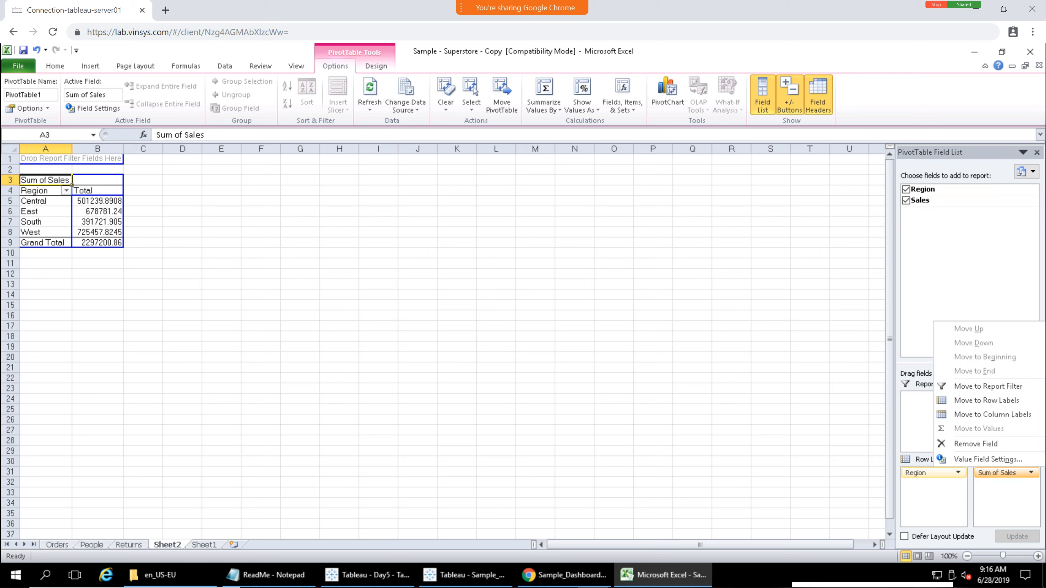
pyautogui.click(988, 459)
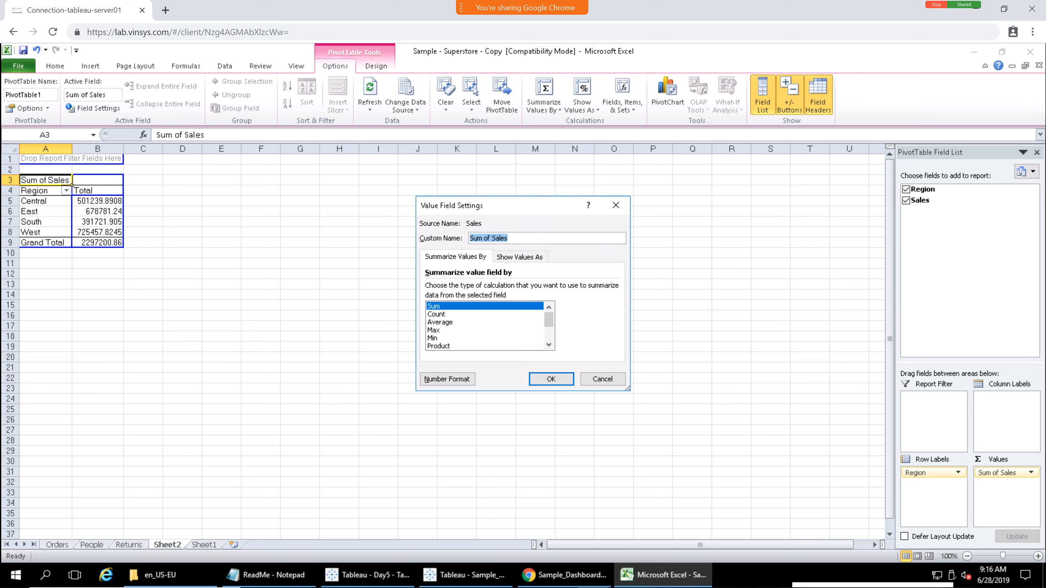
pyautogui.click(447, 323)
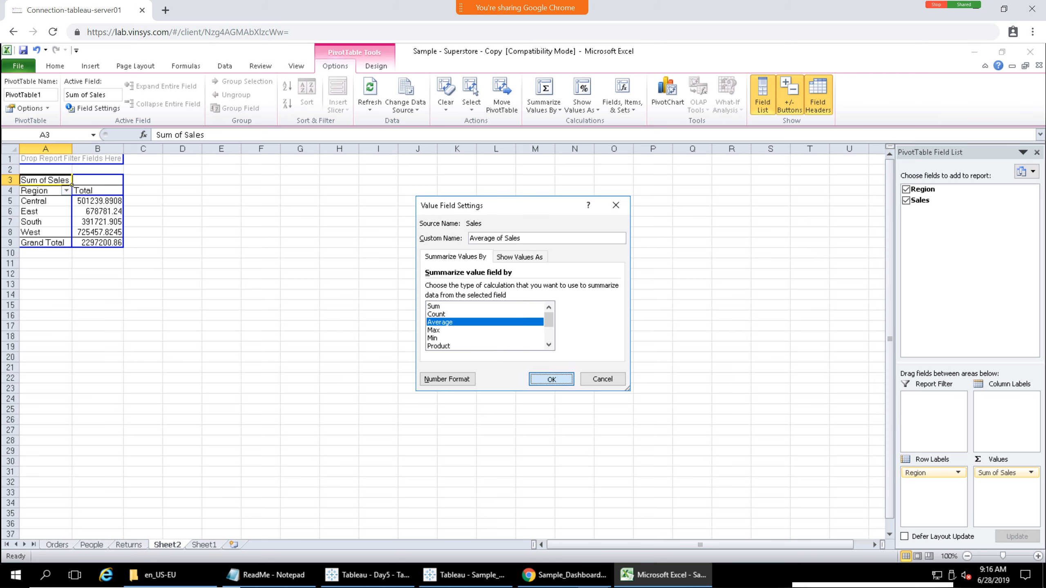
pyautogui.click(551, 379)
pyautogui.rightClick(217, 316)
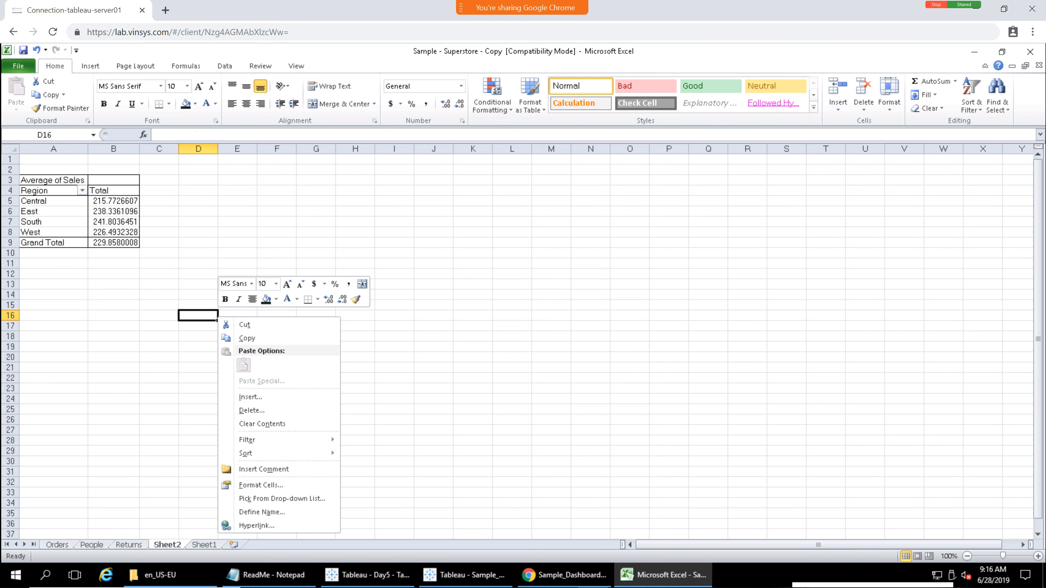
pyautogui.press('Escape')
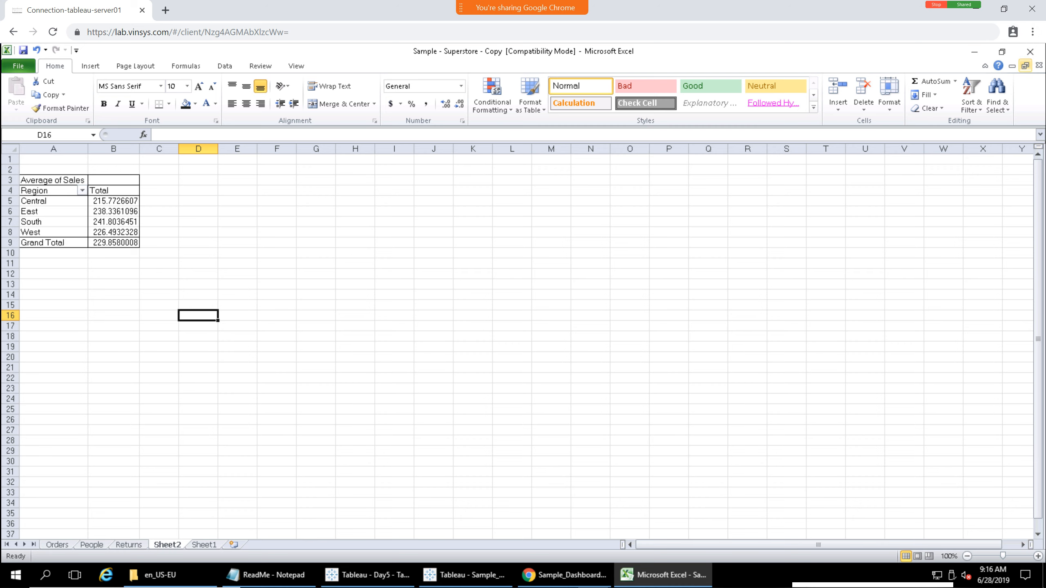
pyautogui.click(1026, 66)
pyautogui.moveTo(412, 159); pyautogui.dragTo(643, 171)
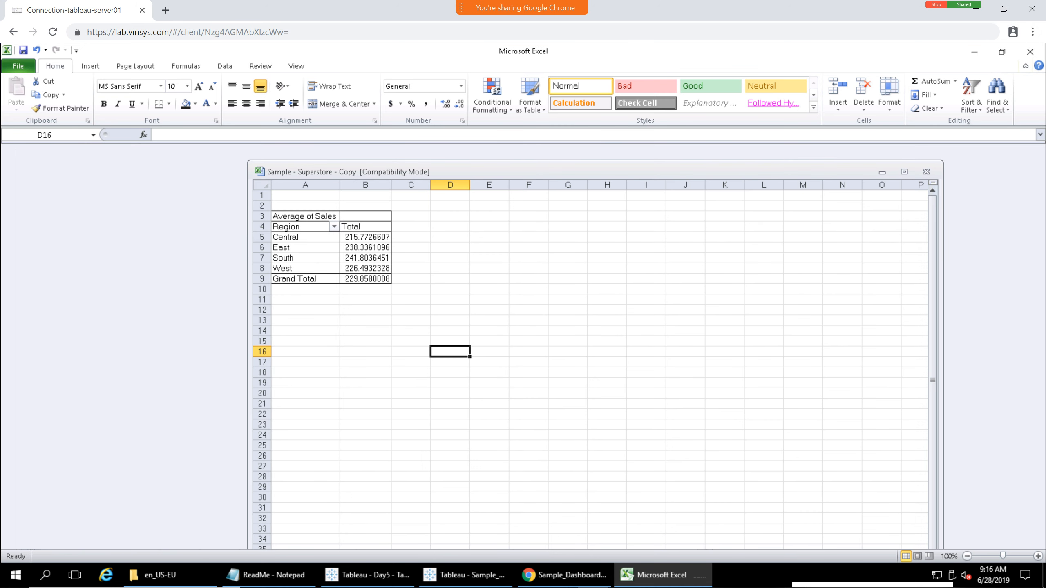
pyautogui.click(1030, 52)
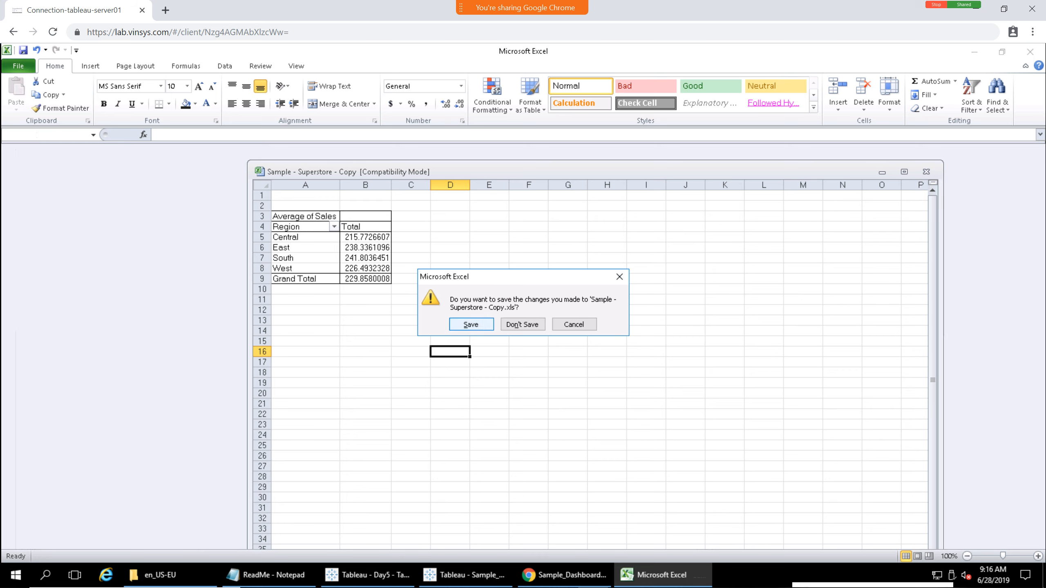
pyautogui.click(573, 325)
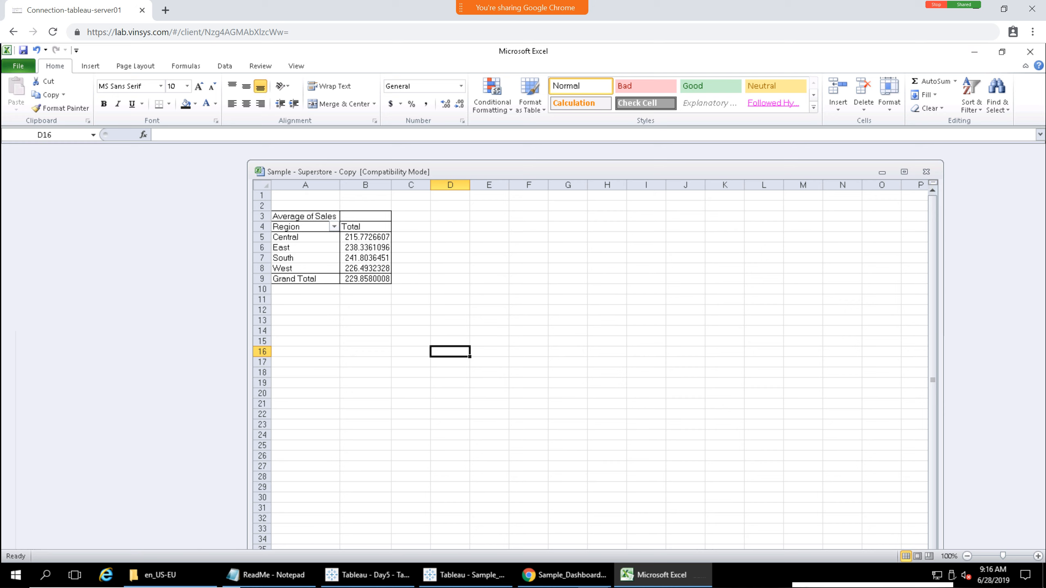
pyautogui.click(904, 171)
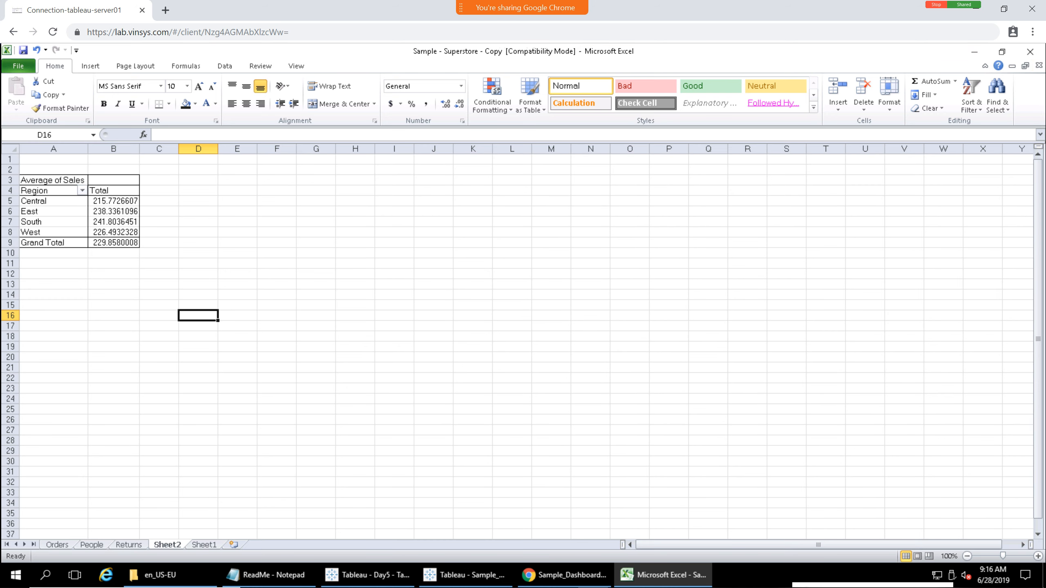
# Step: Restore the spreadsheet window and position it beside the Tableau bar chart, minimizing the file explorer
pyautogui.press('super+Down')
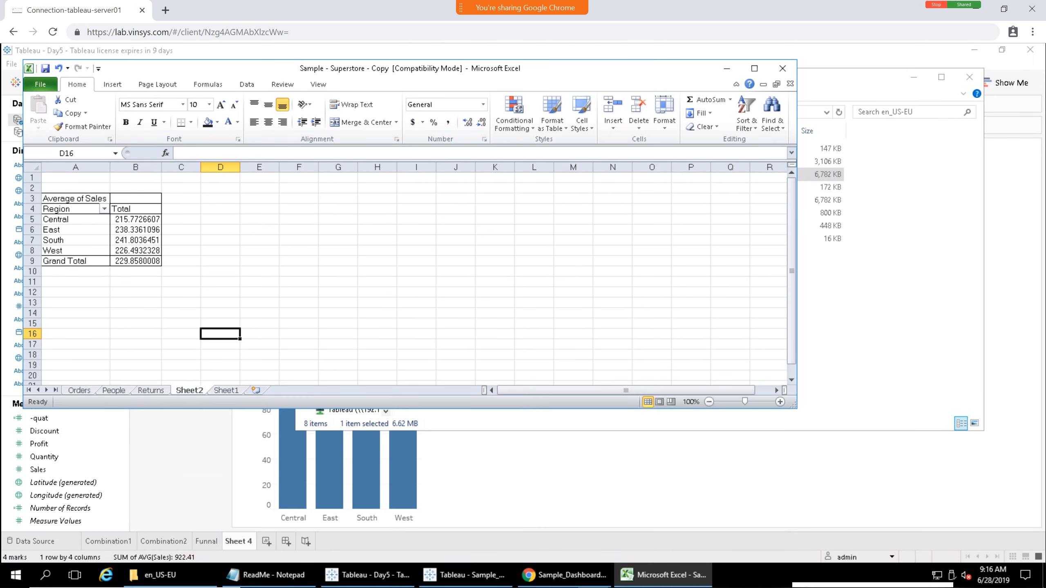
pyautogui.moveTo(577, 68); pyautogui.dragTo(868, 143)
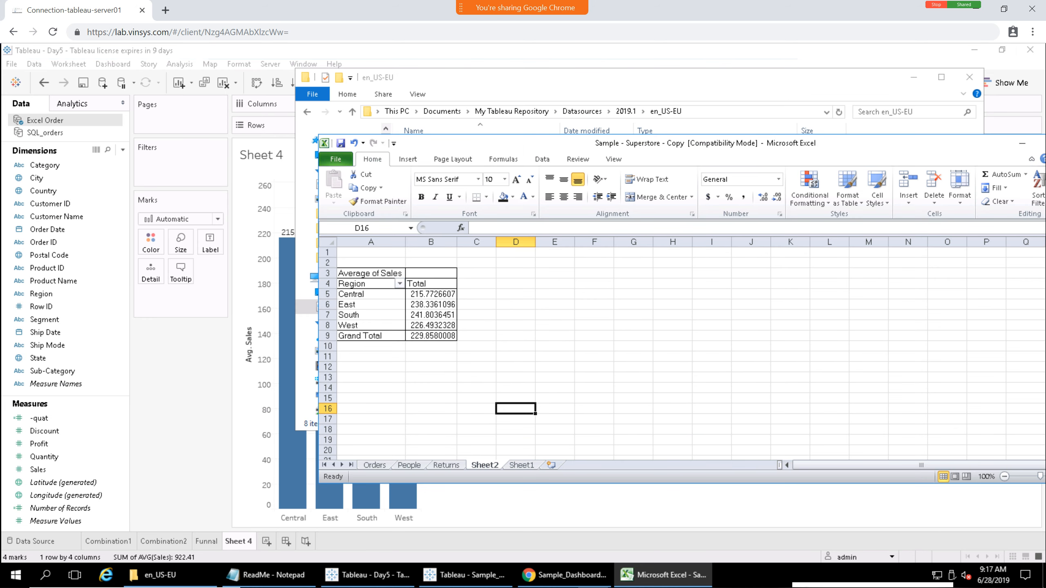
pyautogui.moveTo(535, 143); pyautogui.dragTo(618, 176)
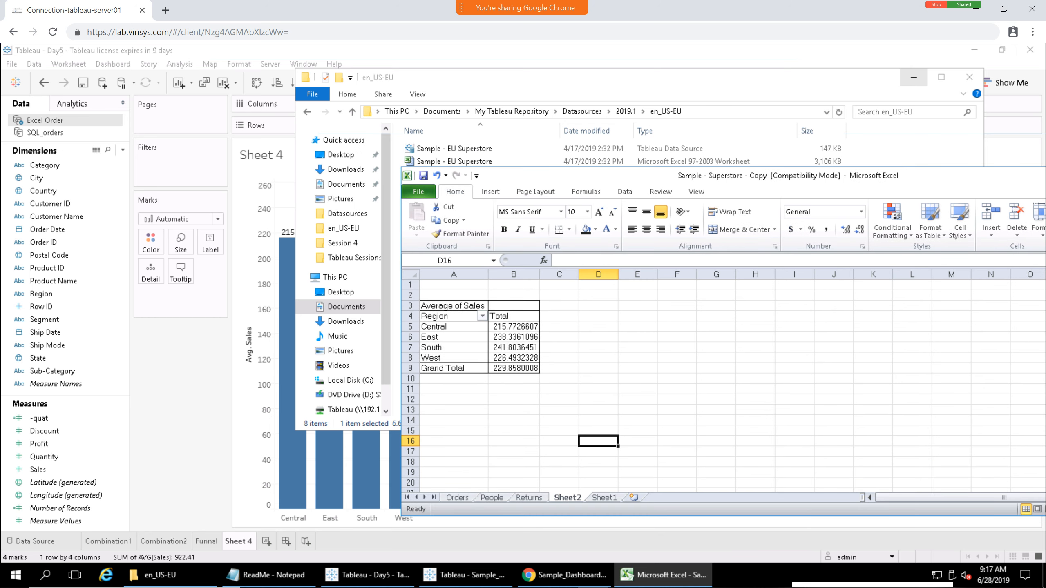
pyautogui.click(914, 77)
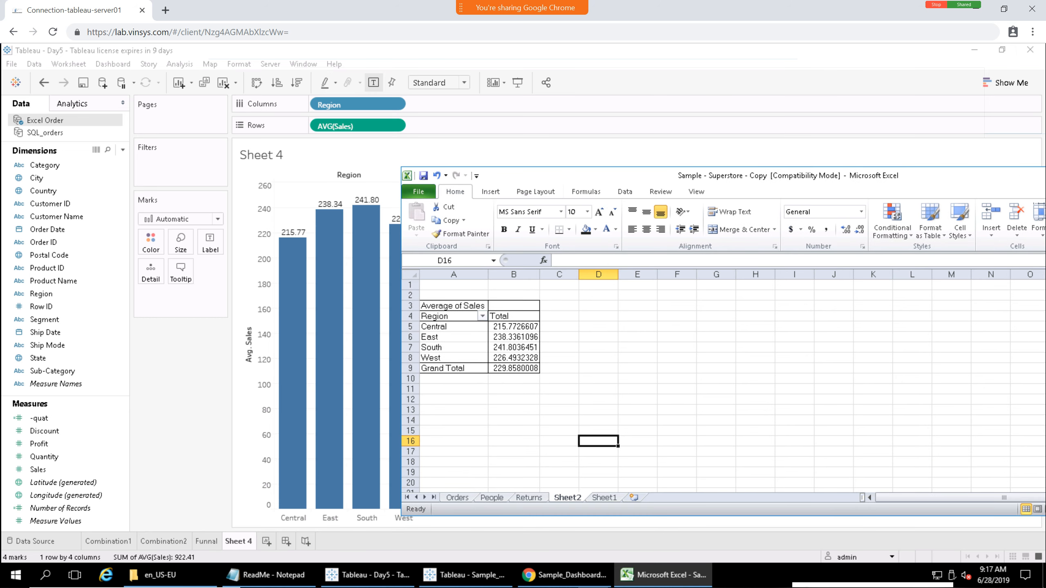
pyautogui.moveTo(585, 176); pyautogui.dragTo(642, 176)
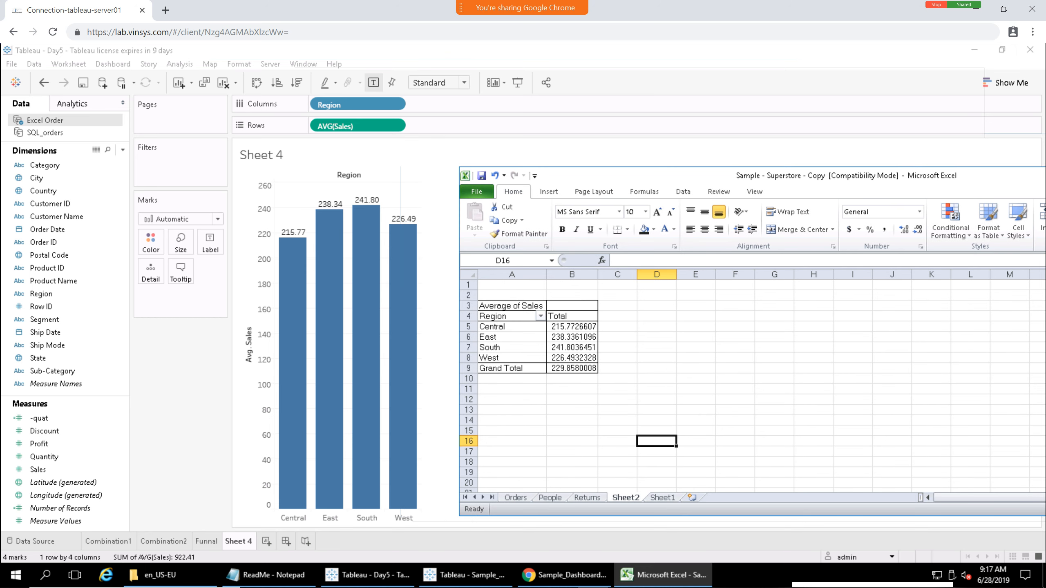
# Step: Examine the PivotTable's average sales per region against the Tableau bar chart values
pyautogui.click(572, 326)
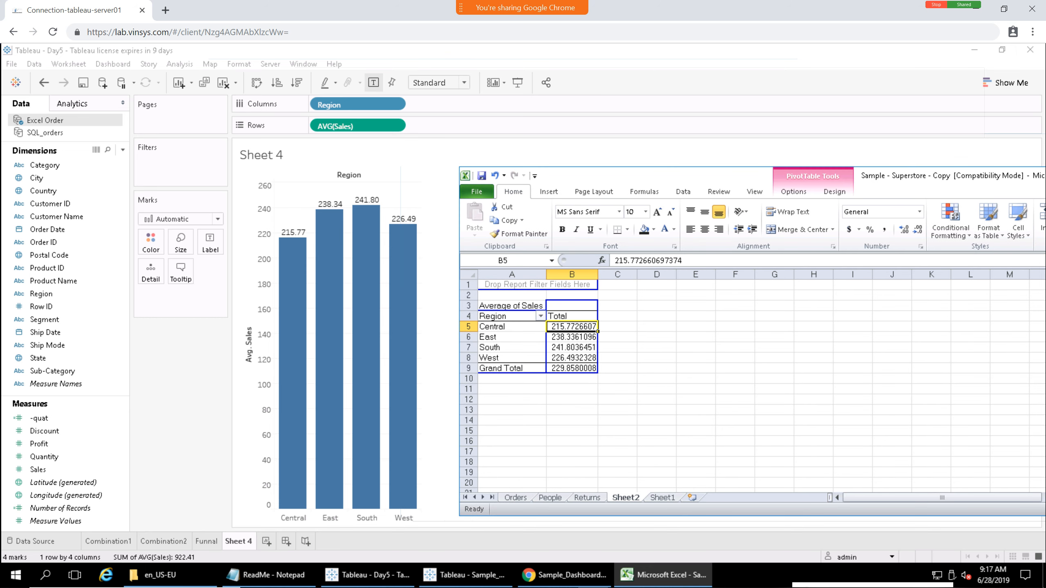
pyautogui.click(572, 337)
pyautogui.press('Down')
pyautogui.press('Down')
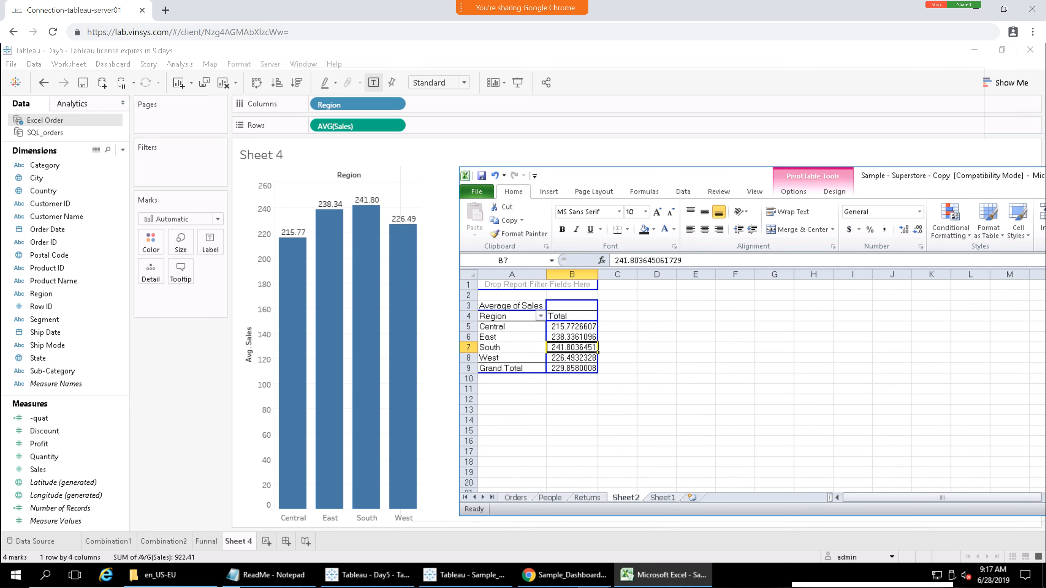
pyautogui.press('Up')
pyautogui.press('Up')
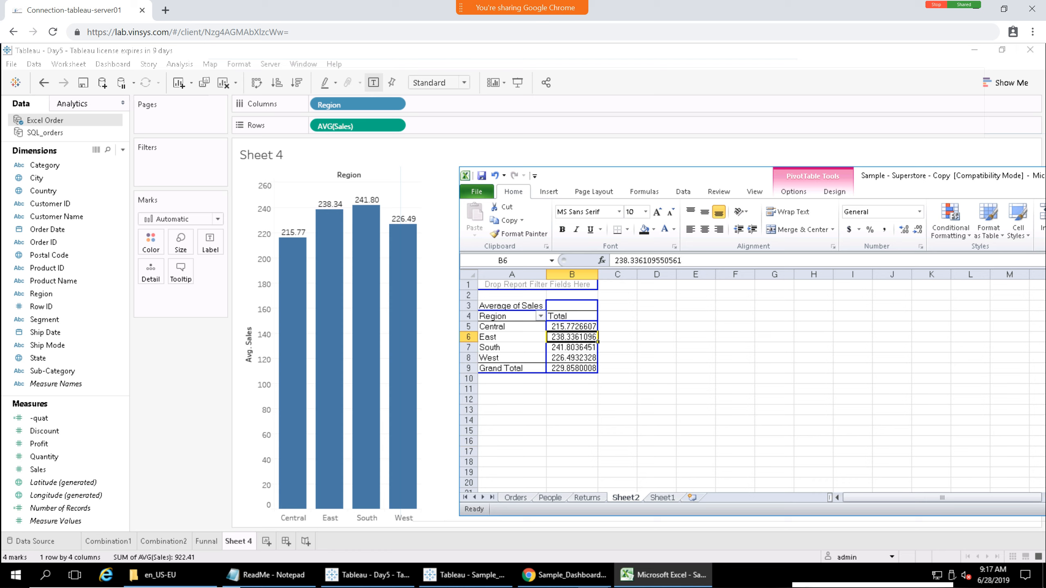
pyautogui.press('Down')
pyautogui.press('Right')
pyautogui.press('Right')
pyautogui.press('Right')
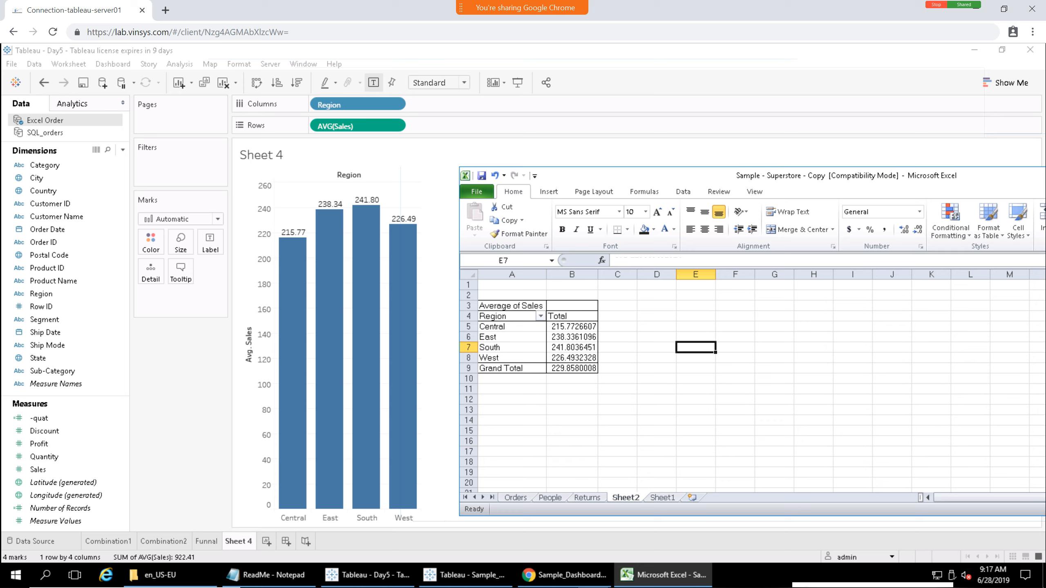
# Step: Enter the note "Avg Sales Per customer per Region" in cell E5 beside the PivotTable
pyautogui.press('Up')
pyautogui.press('Up')
pyautogui.write('A')
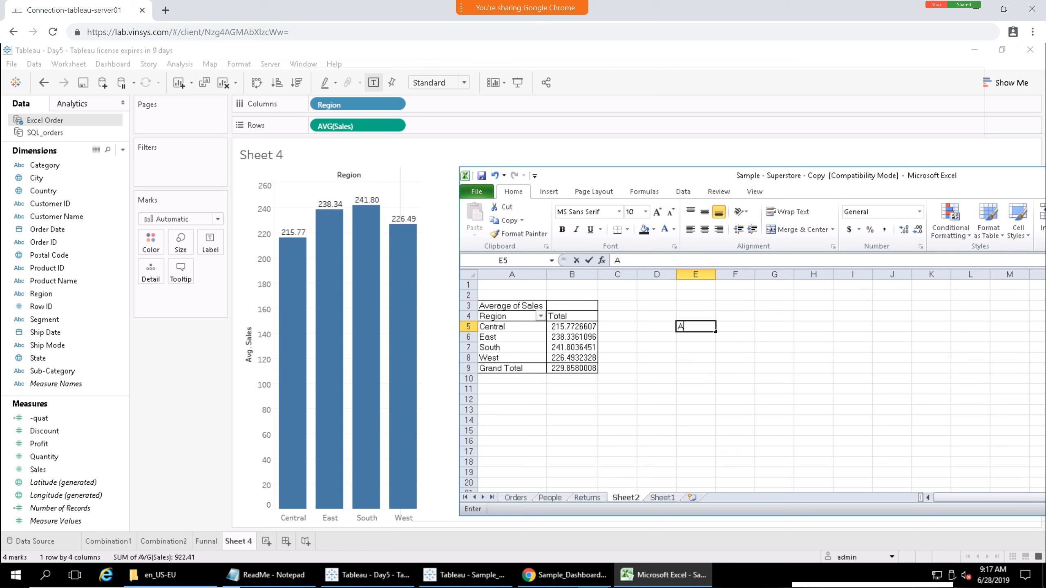
pyautogui.write('vg S')
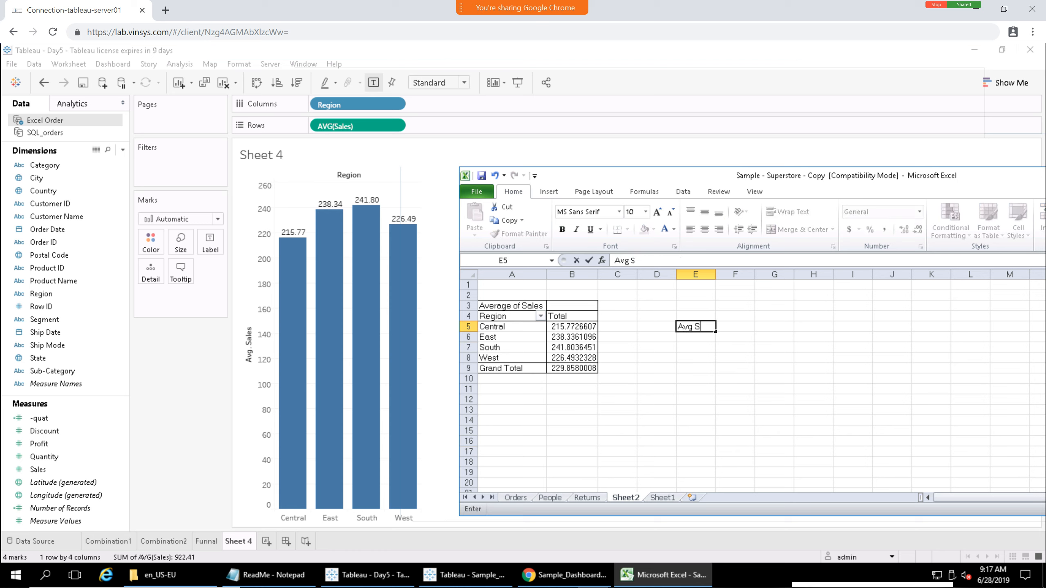
pyautogui.write('ales Per customer')
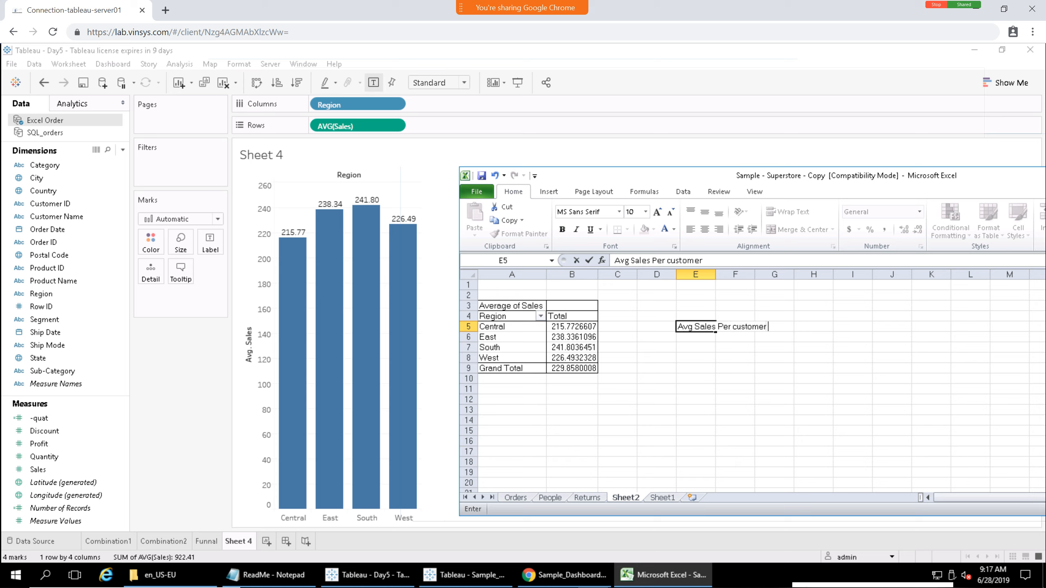
pyautogui.write(' per Region')
pyautogui.press('Return')
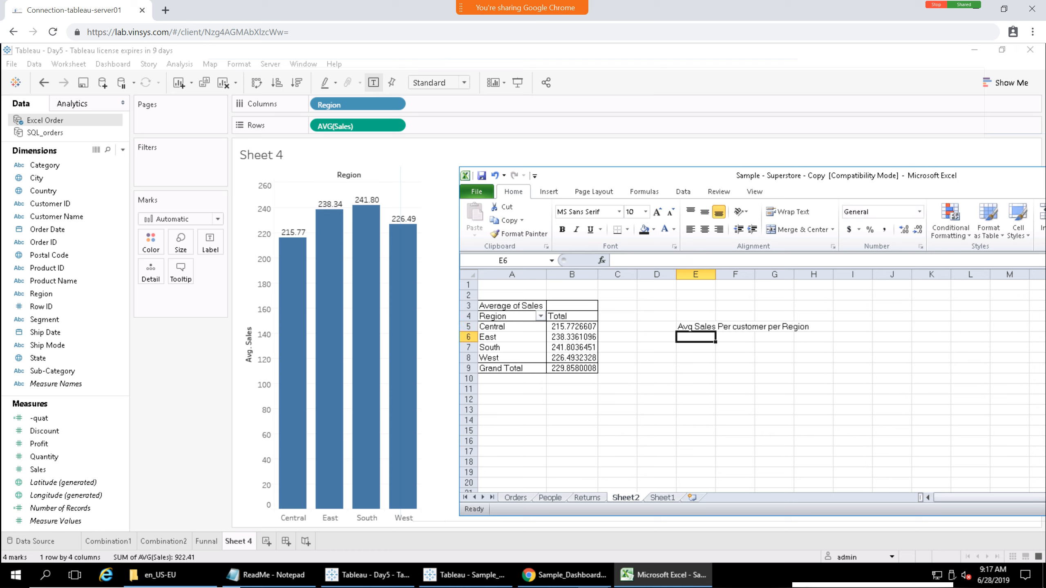
# Step: Select the Customer Name, Region and Sales data on Sheet1 and create a PivotTable on a new worksheet
pyautogui.moveTo(659, 175); pyautogui.dragTo(564, 170)
pyautogui.moveTo(411, 321); pyautogui.dragTo(451, 357)
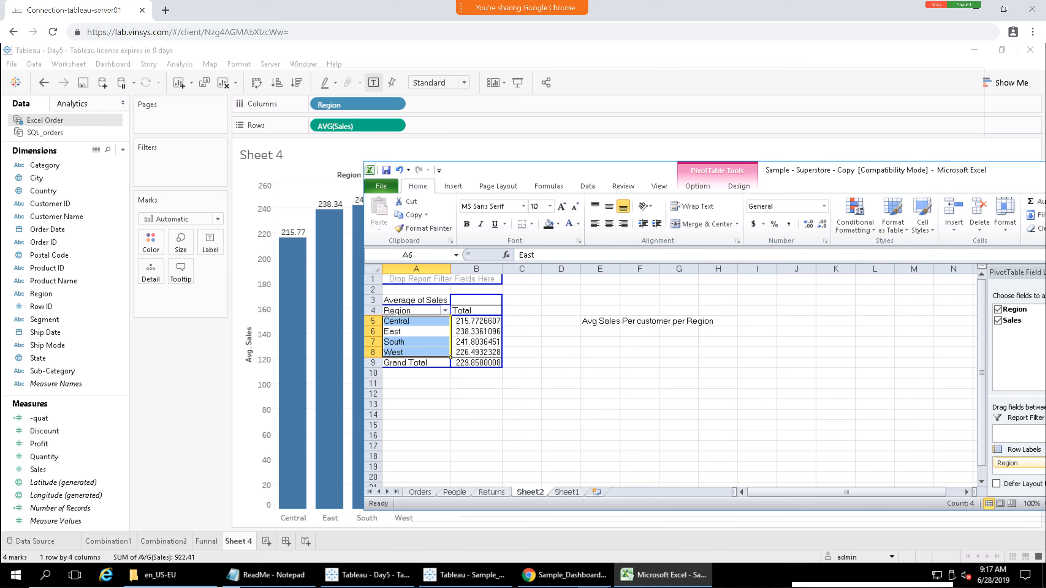
pyautogui.hotkey('ctrl', 'pagedown')
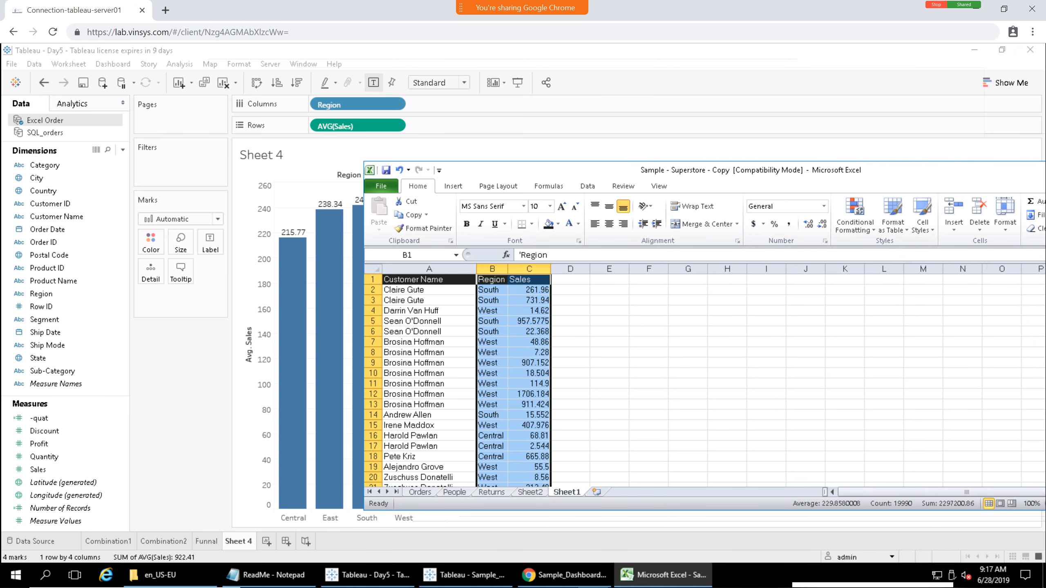
pyautogui.moveTo(412, 280); pyautogui.dragTo(532, 280)
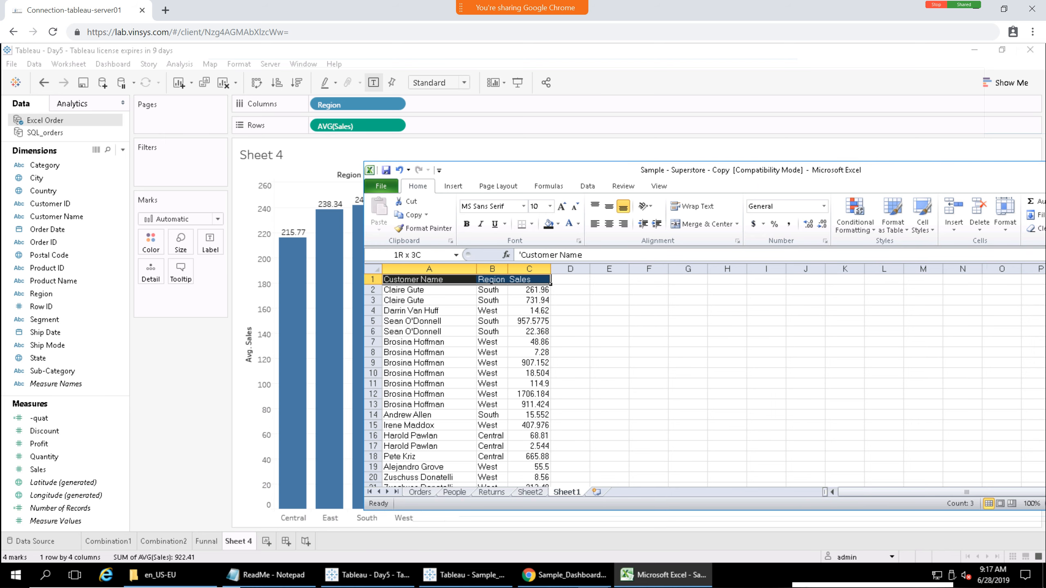
pyautogui.hotkey('ctrl', 'shift', 'Down')
pyautogui.hotkey('alt', 'd')
pyautogui.press('p')
pyautogui.press('Return')
pyautogui.press('Return')
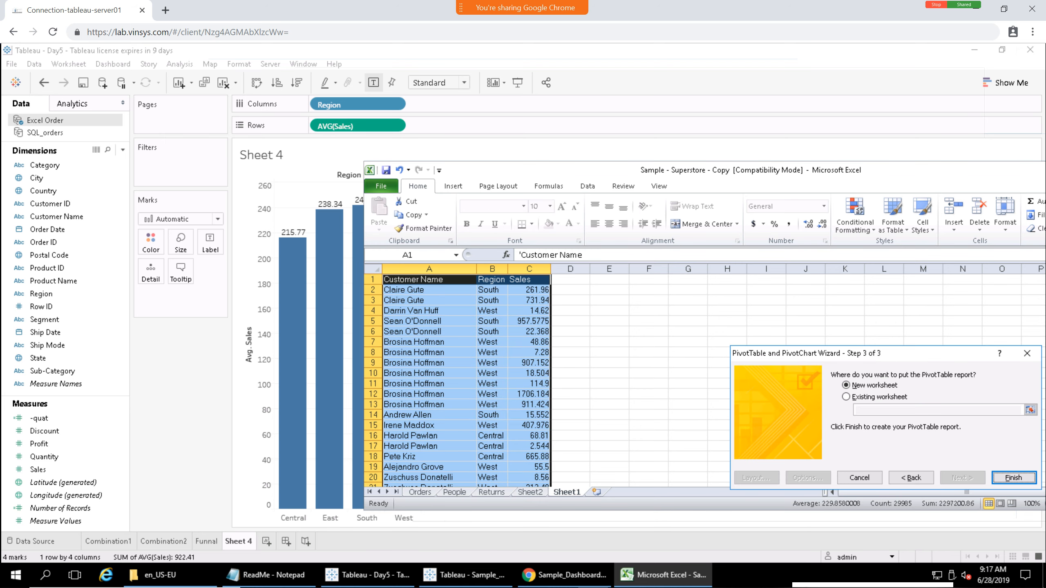
pyautogui.press('Return')
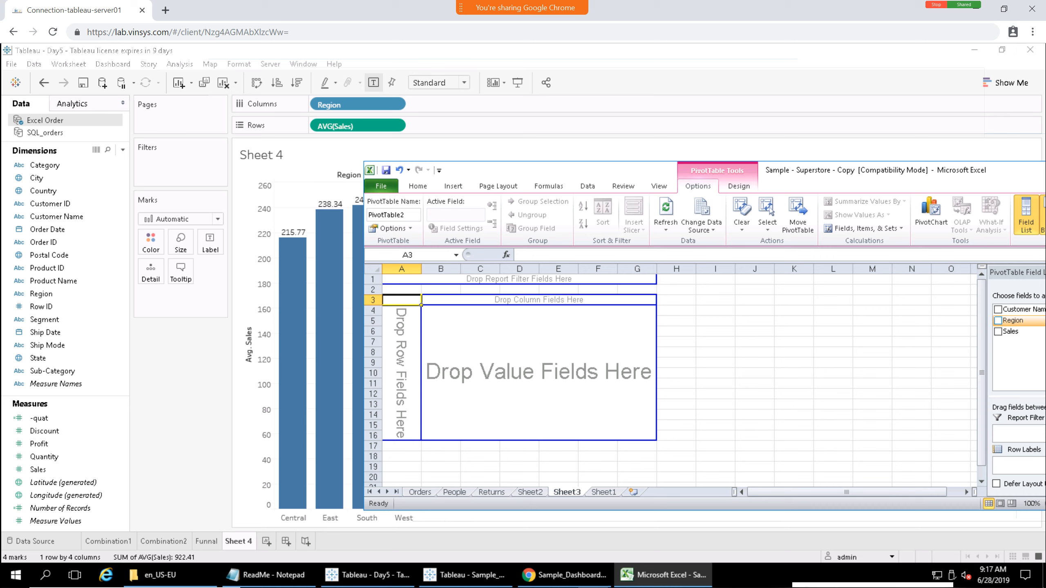
# Step: Add Region, Sales and Customer Name fields to the new PivotTable
pyautogui.click(1005, 321)
pyautogui.rightClick(1011, 331)
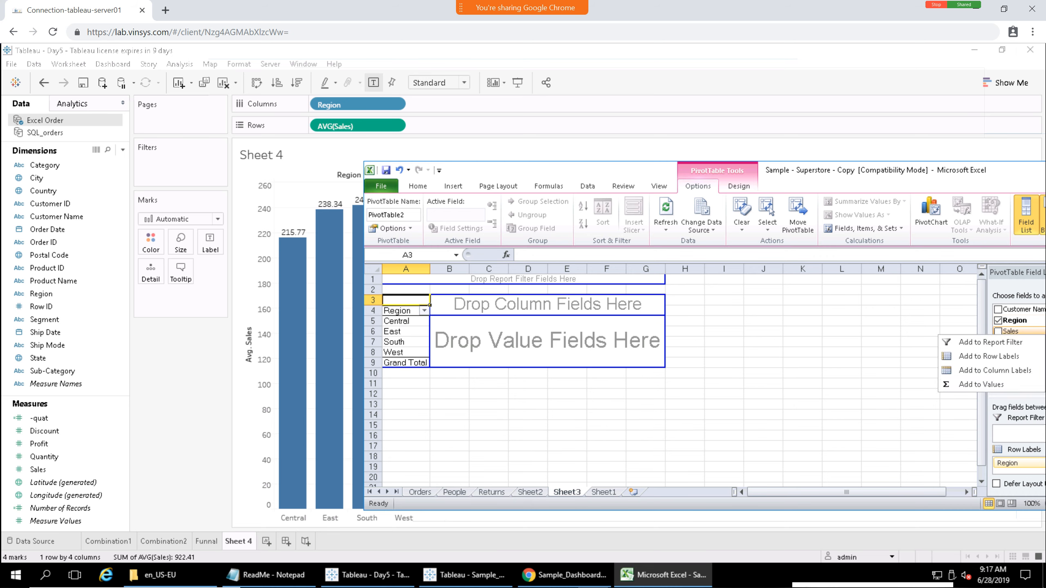
pyautogui.moveTo(577, 170); pyautogui.dragTo(344, 140)
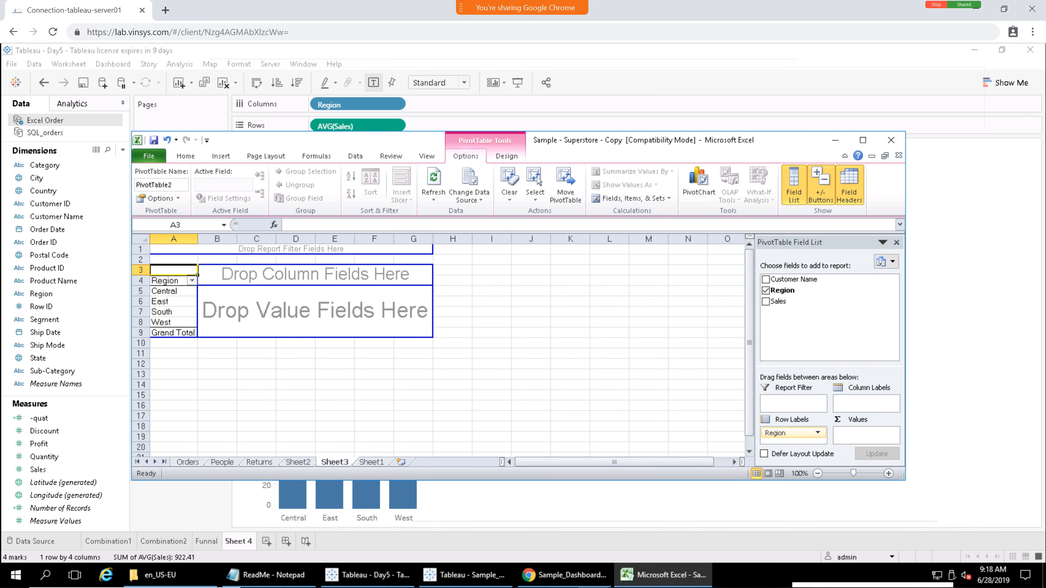
pyautogui.click(766, 301)
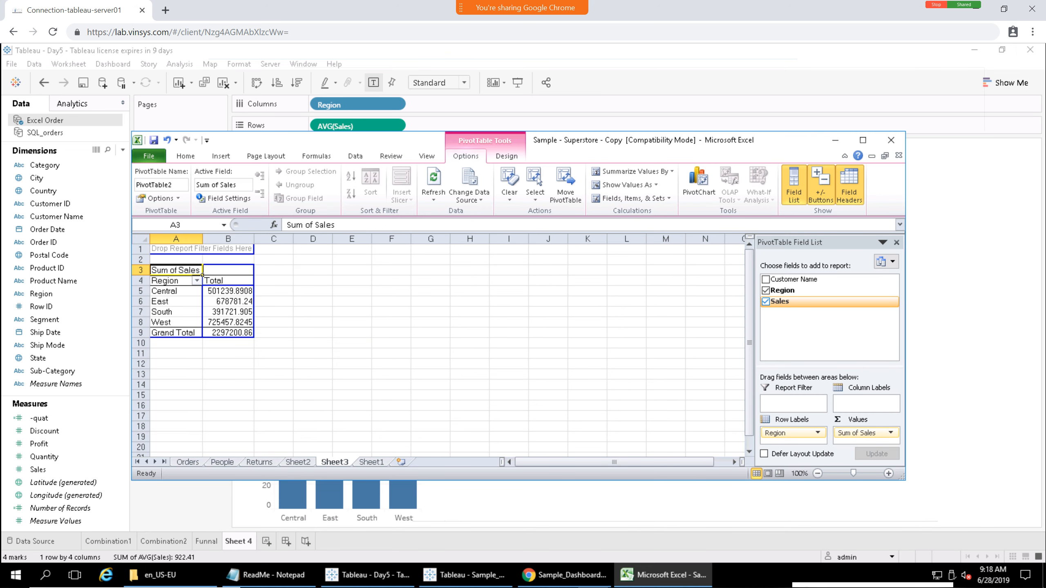
pyautogui.click(766, 280)
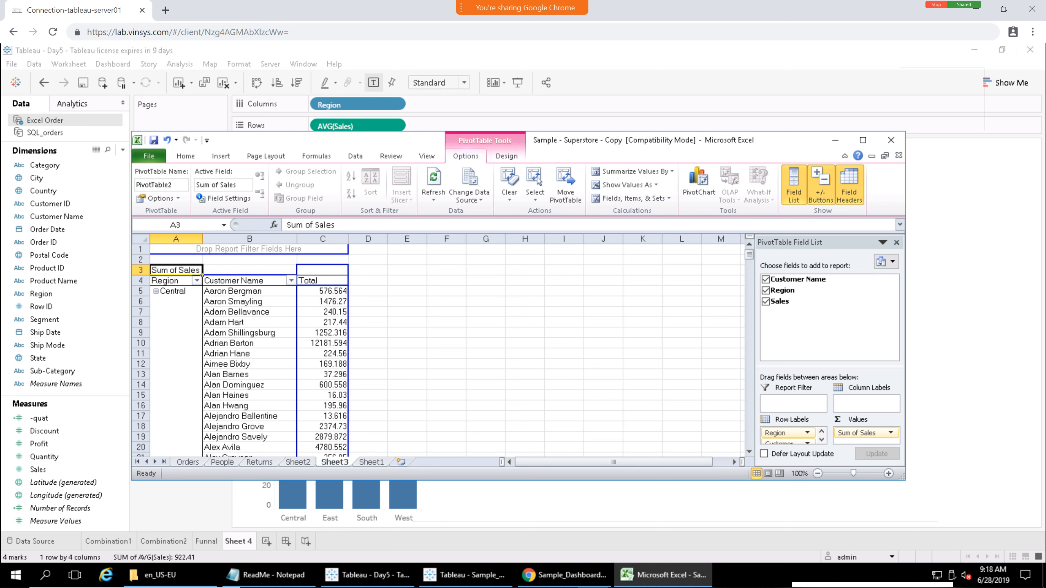
# Step: Summarize the Sales value field by Average
pyautogui.moveTo(902, 477); pyautogui.dragTo(904, 511)
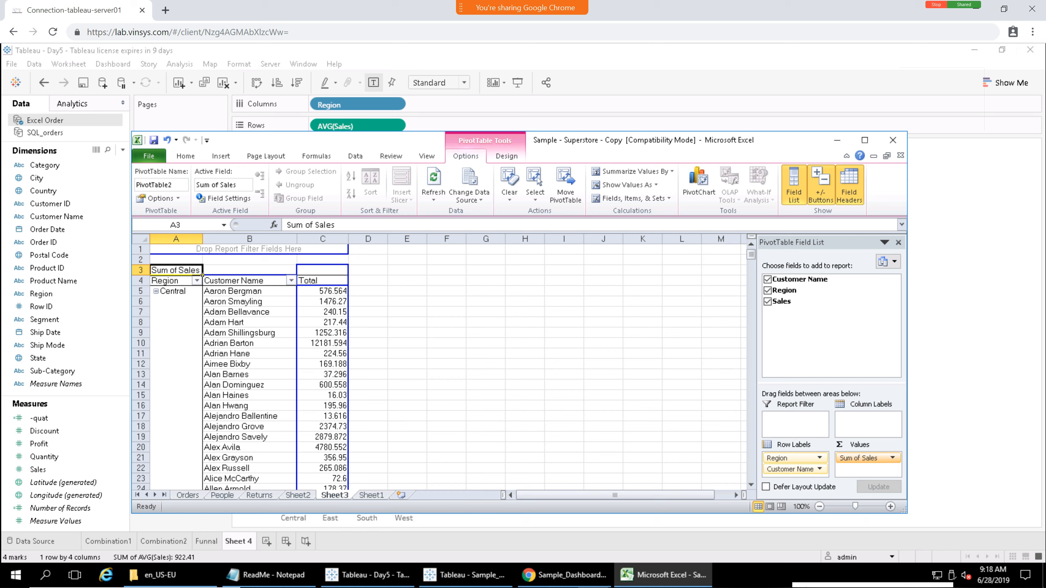
pyautogui.click(865, 457)
pyautogui.click(892, 444)
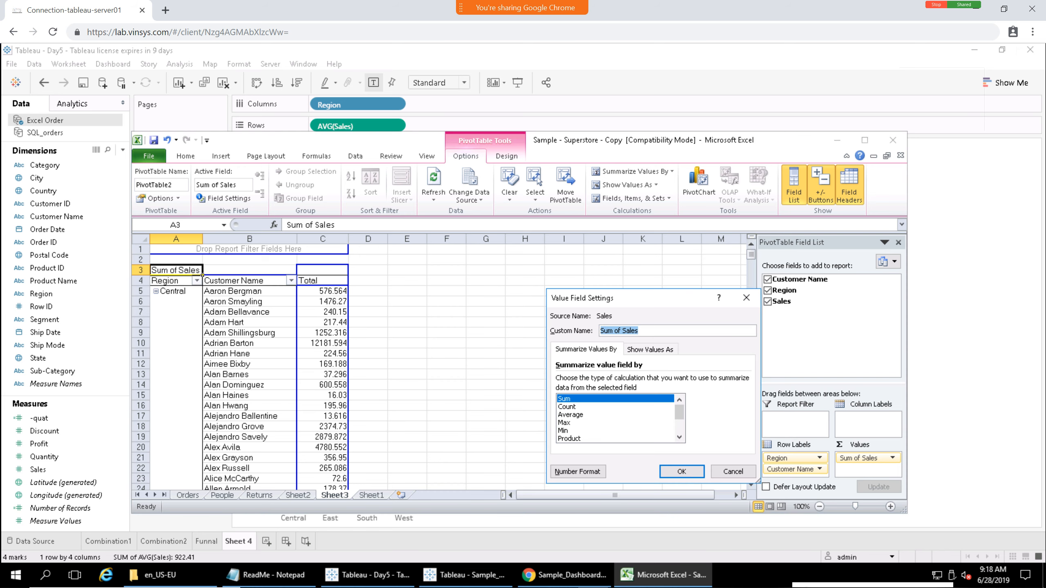
pyautogui.click(571, 414)
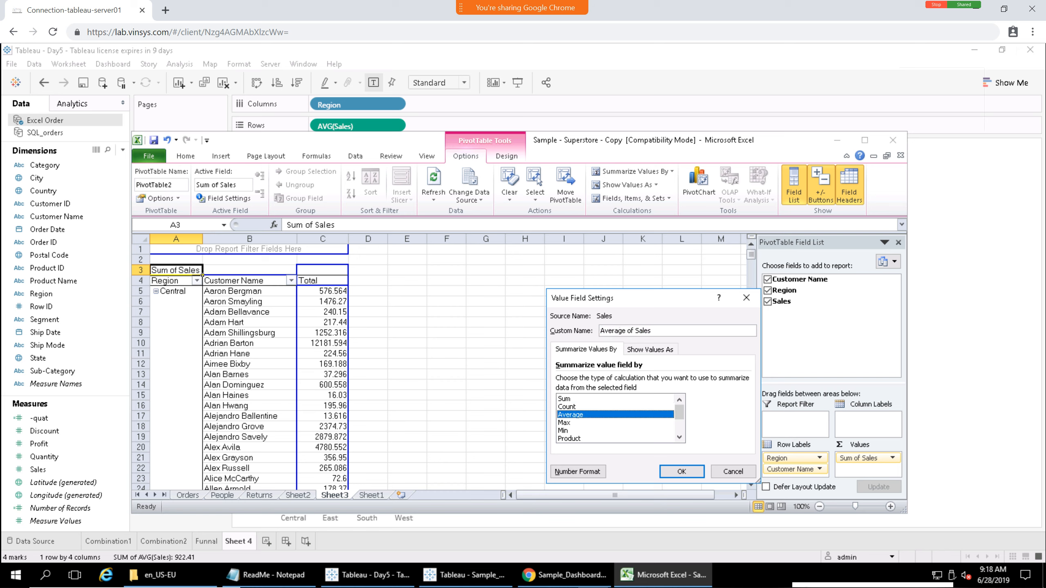
pyautogui.click(682, 472)
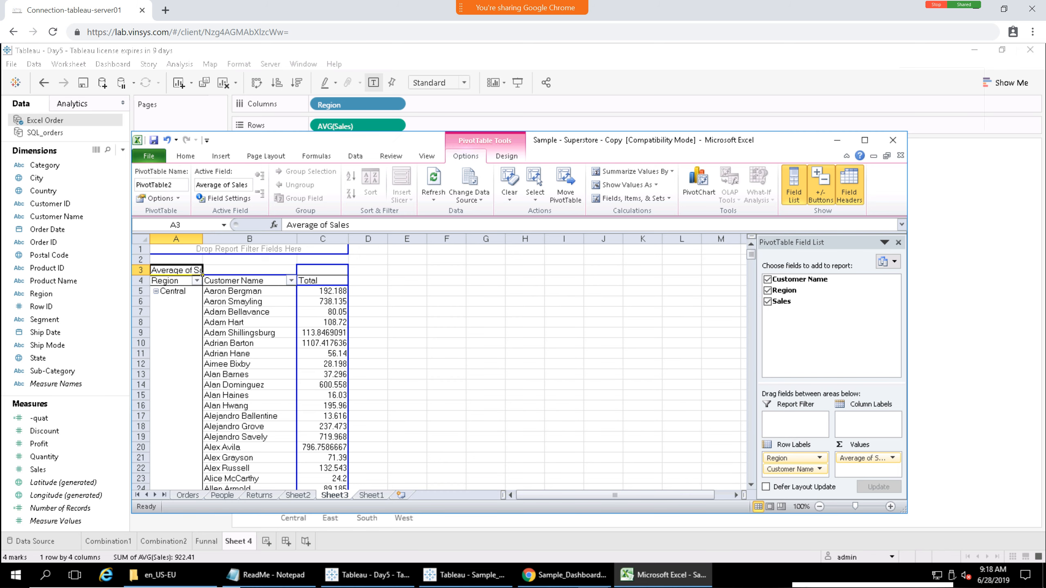
# Step: Examine the average sales values per customer within the Central region
pyautogui.moveTo(404, 140); pyautogui.dragTo(434, 119)
pyautogui.click(438, 333)
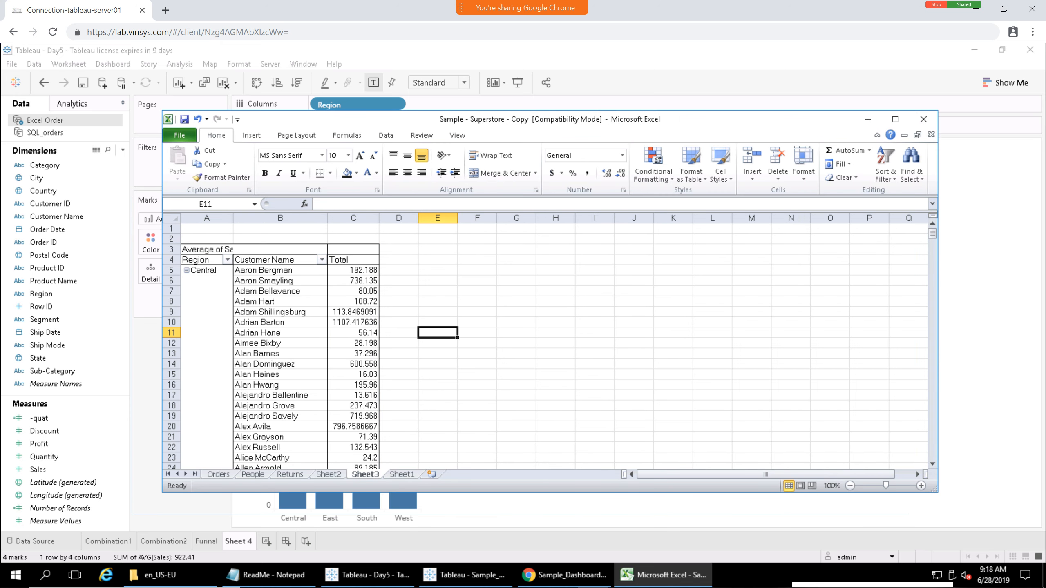
pyautogui.press('Left')
pyautogui.press('Left')
pyautogui.press('Left')
pyautogui.press('Left')
pyautogui.press('Right')
pyautogui.press('Right')
pyautogui.press('Up')
pyautogui.press('Up')
pyautogui.press('Up')
pyautogui.press('Up')
pyautogui.press('Up')
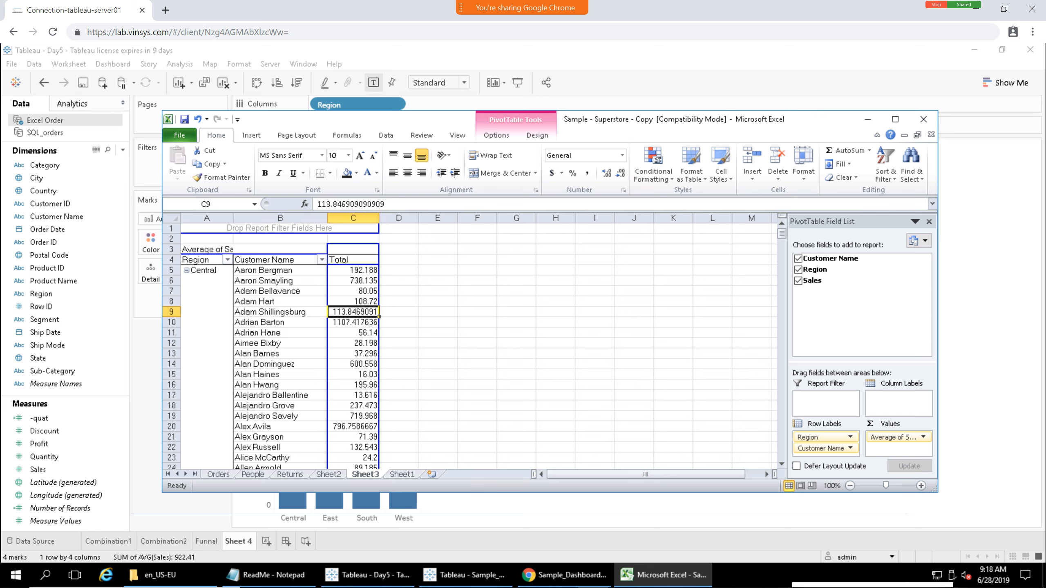
pyautogui.click(280, 270)
pyautogui.click(353, 270)
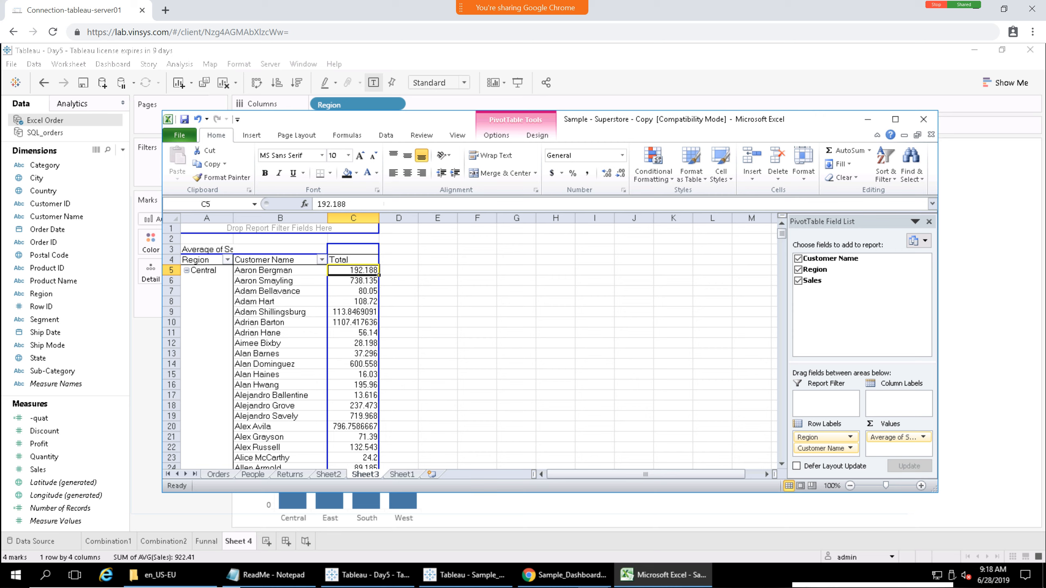
pyautogui.click(280, 271)
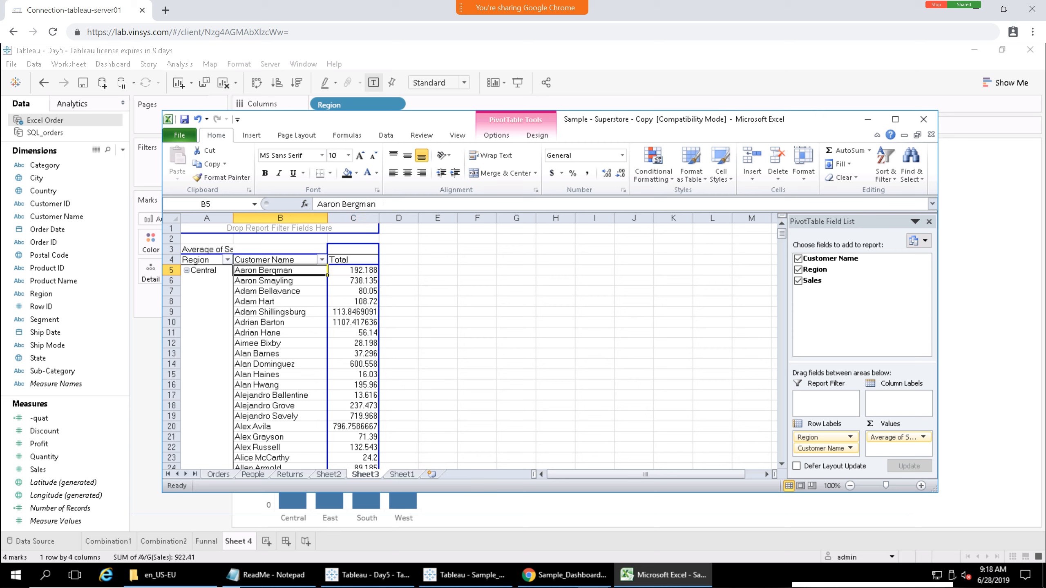
pyautogui.click(354, 271)
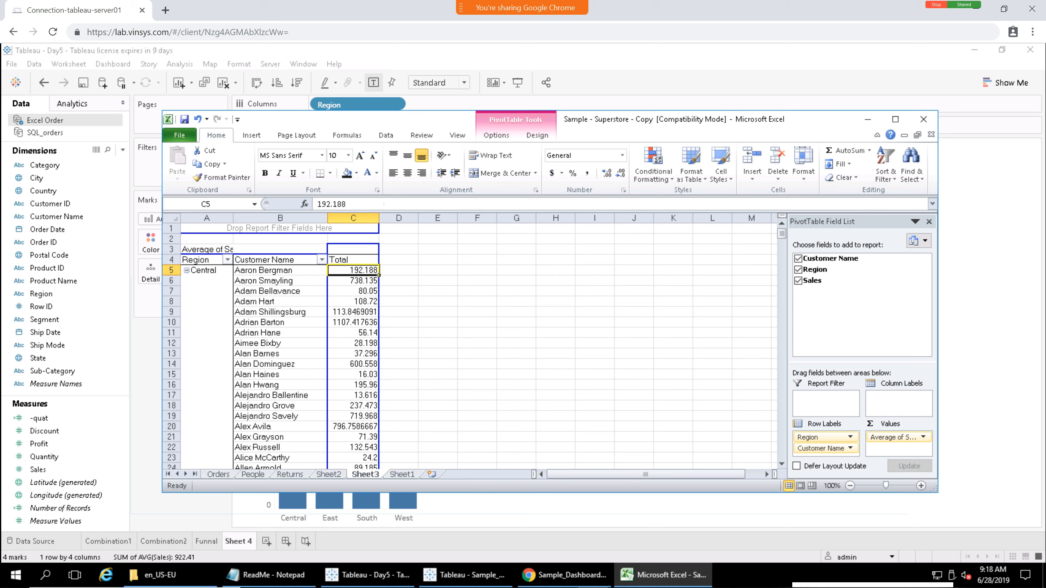
pyautogui.click(280, 270)
pyautogui.click(353, 270)
pyautogui.press('Down')
pyautogui.press('Down')
pyautogui.press('Down')
pyautogui.press('Down')
pyautogui.press('Down')
pyautogui.press('Down')
pyautogui.press('Down')
pyautogui.press('Down')
pyautogui.press('Down')
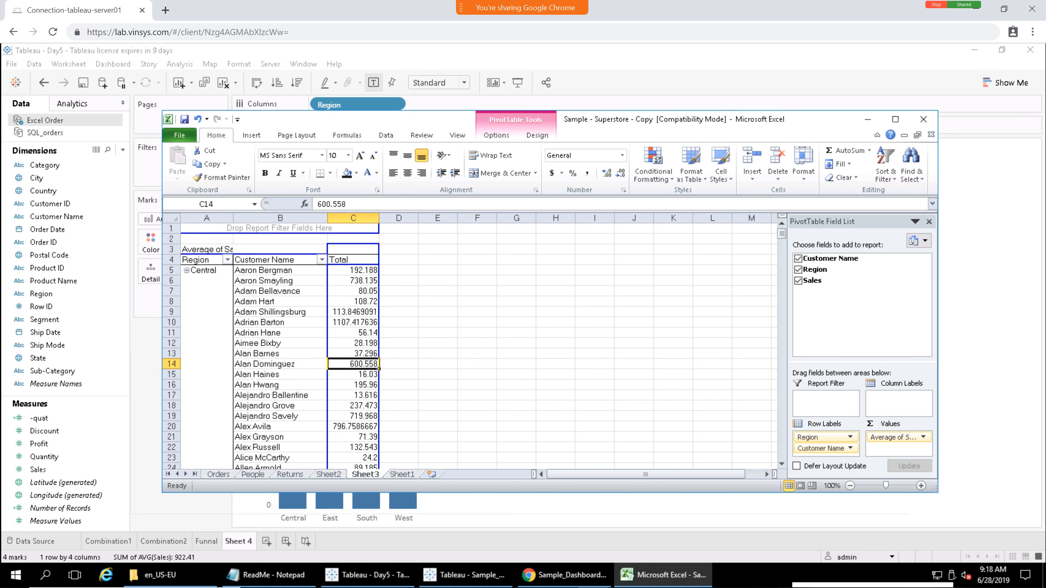
pyautogui.click(399, 375)
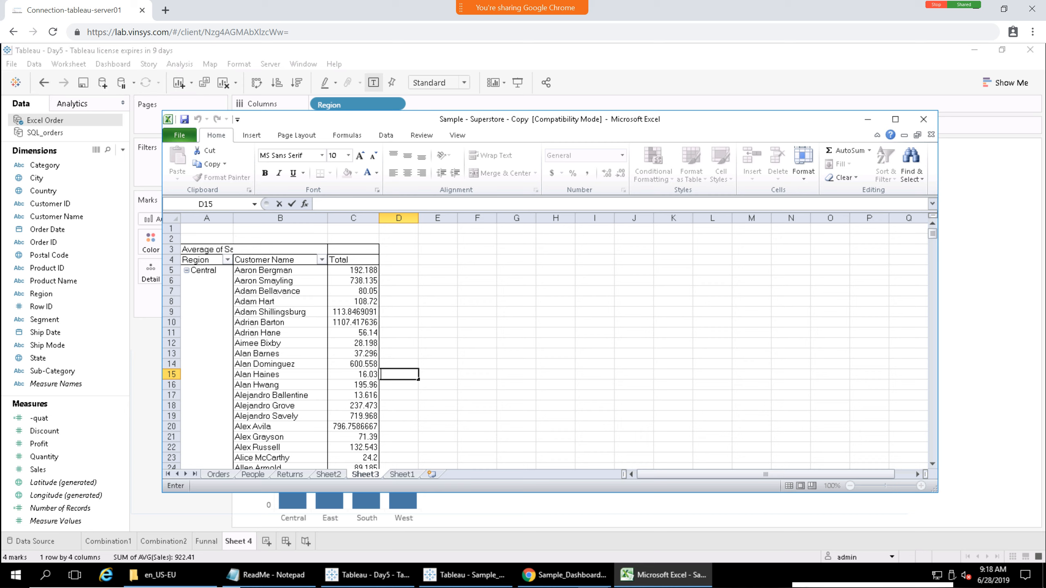
pyautogui.click(517, 281)
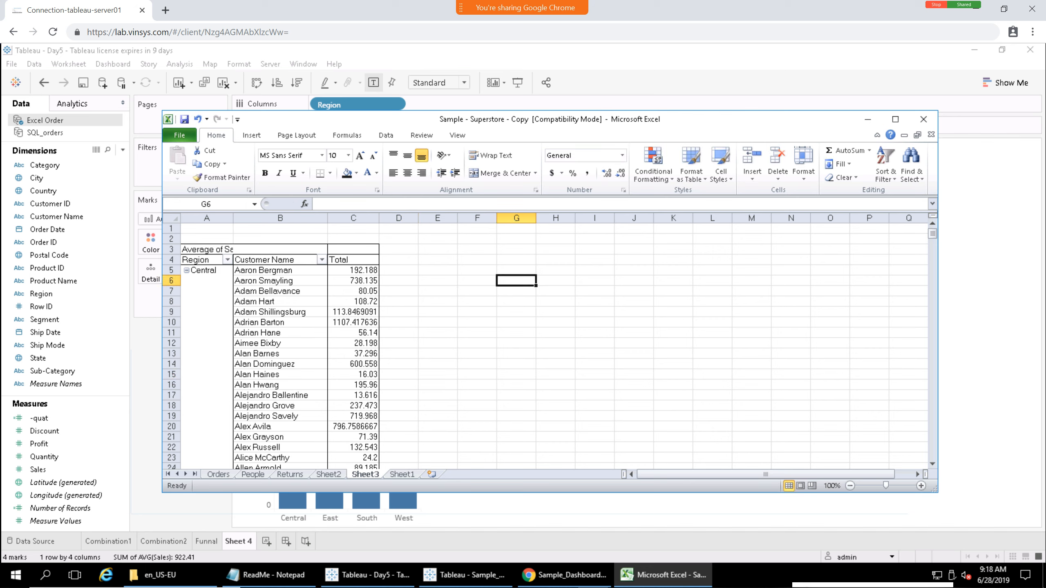
pyautogui.click(354, 270)
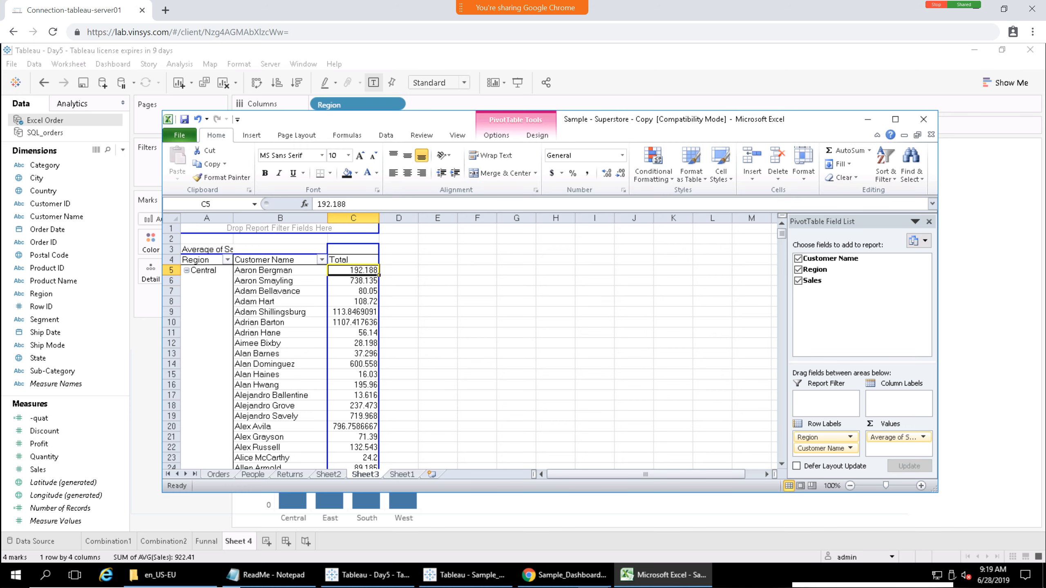
pyautogui.press('Right')
pyautogui.press('Right')
pyautogui.press('Right')
pyautogui.press('Right')
pyautogui.click(595, 302)
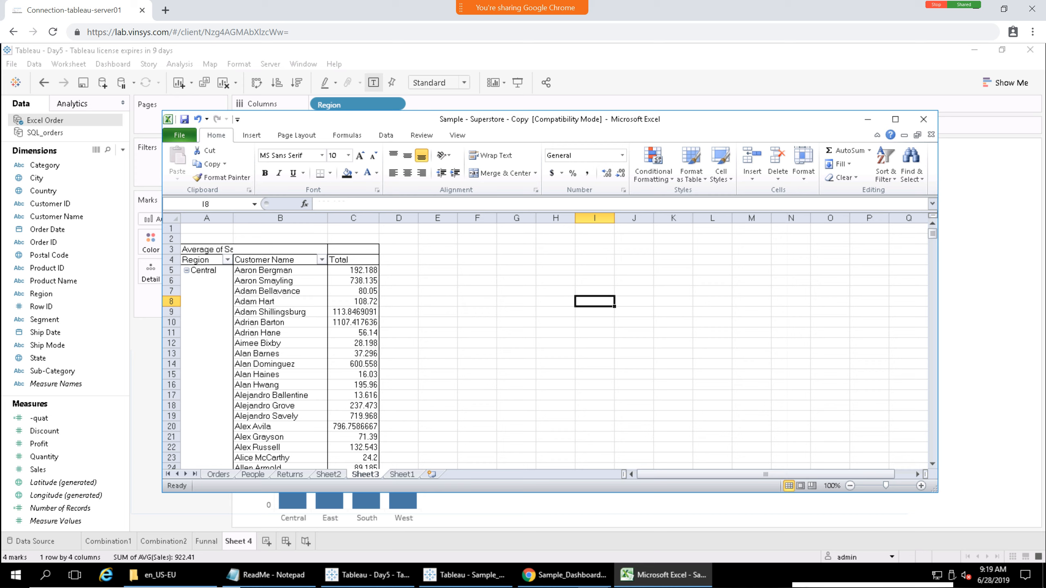
pyautogui.press('Left')
pyautogui.press('Left')
pyautogui.press('Left')
pyautogui.press('Left')
pyautogui.press('Left')
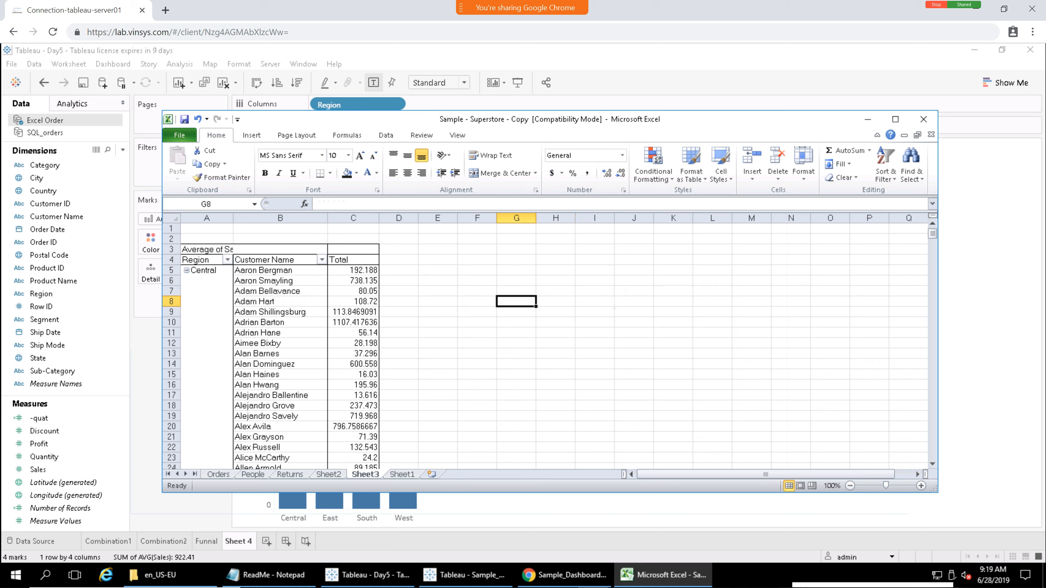
pyautogui.press('Right')
pyautogui.press('Right')
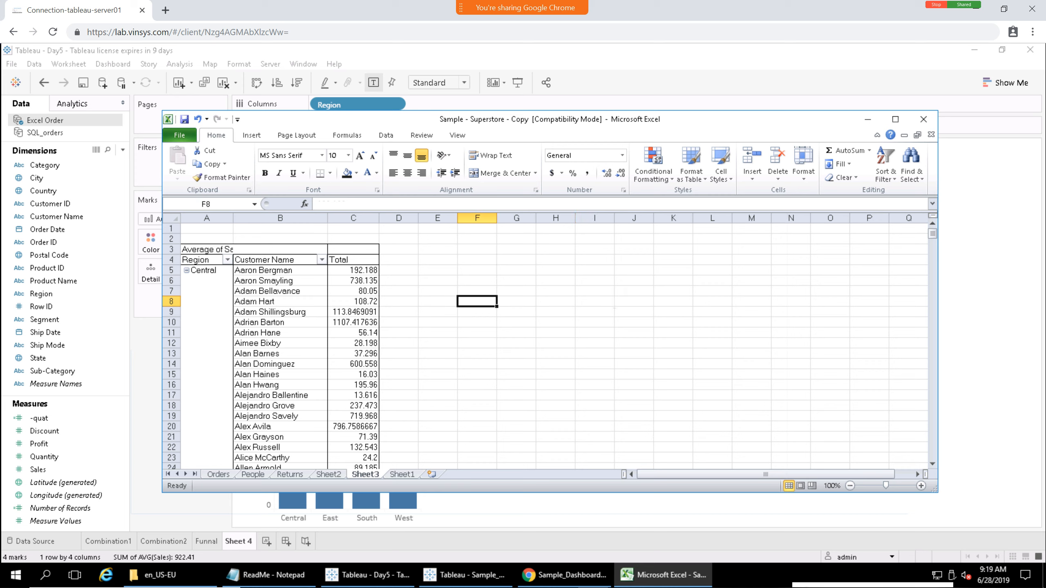
pyautogui.press('Left')
pyautogui.press('Left')
pyautogui.press('Left')
pyautogui.press('Left')
pyautogui.press('Right')
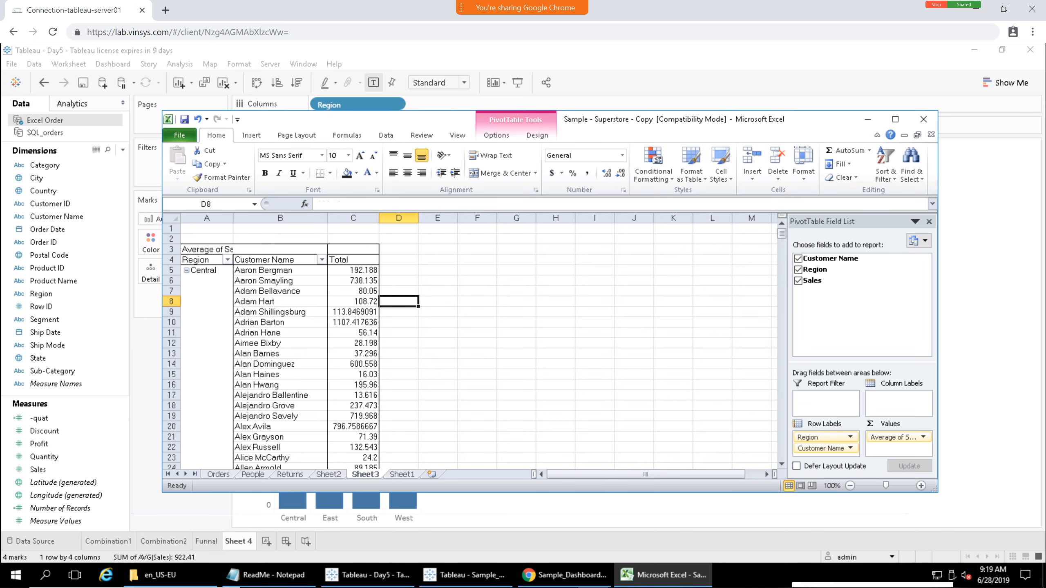
pyautogui.press('Right')
pyautogui.press('Right')
pyautogui.press('Left')
pyautogui.press('Left')
pyautogui.press('Left')
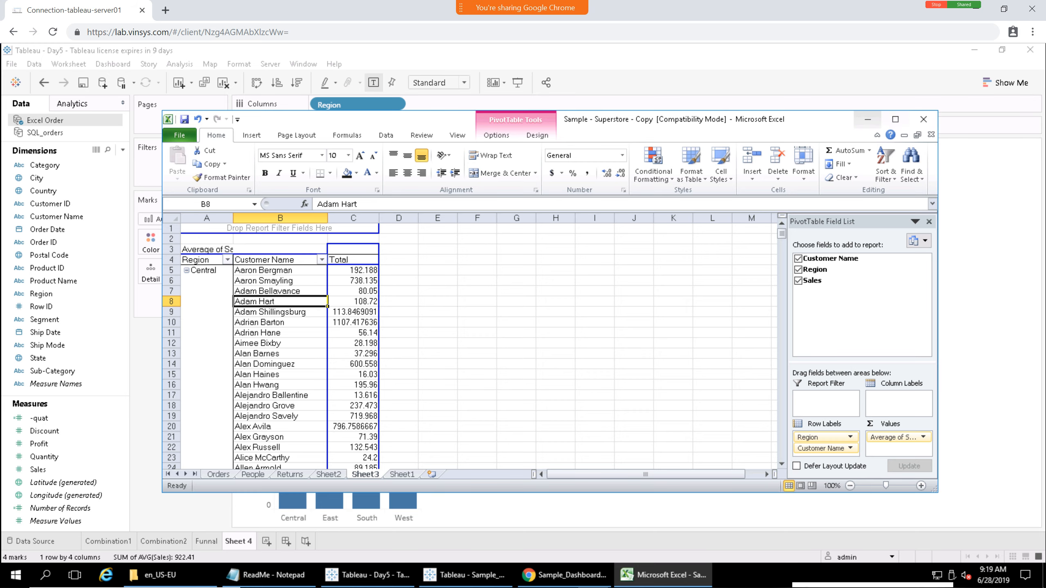
# Step: Return to the Tableau worksheet and start creating a new calculated field
pyautogui.click(868, 119)
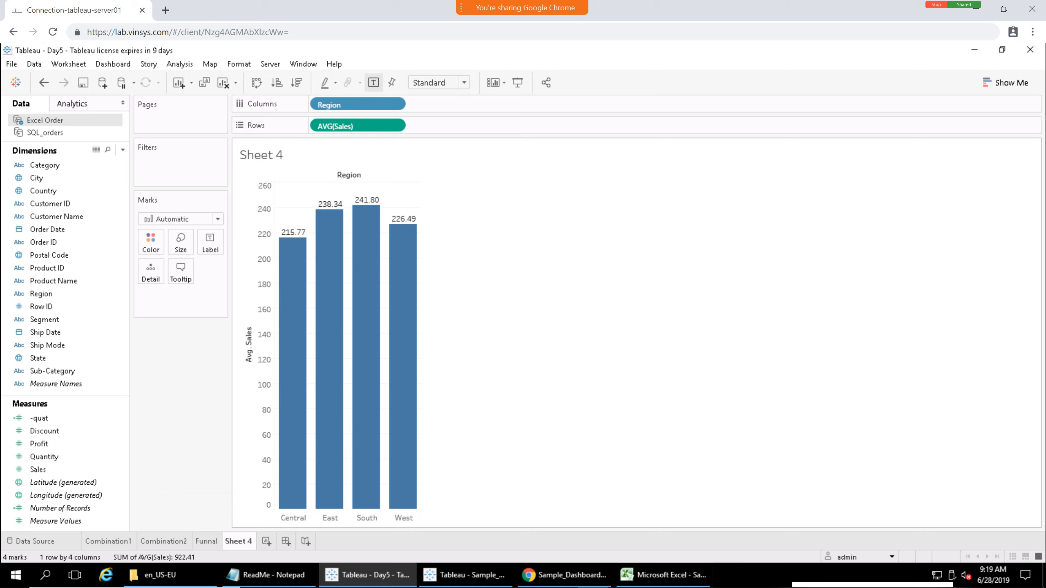
pyautogui.moveTo(412, 336)
pyautogui.rightClick(518, 304)
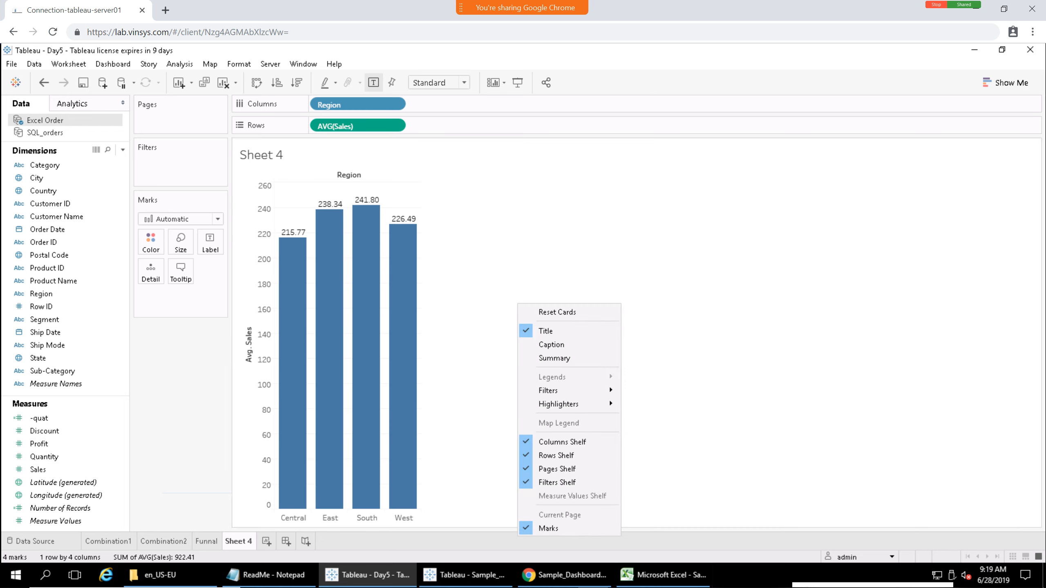
pyautogui.press('Escape')
pyautogui.click(123, 150)
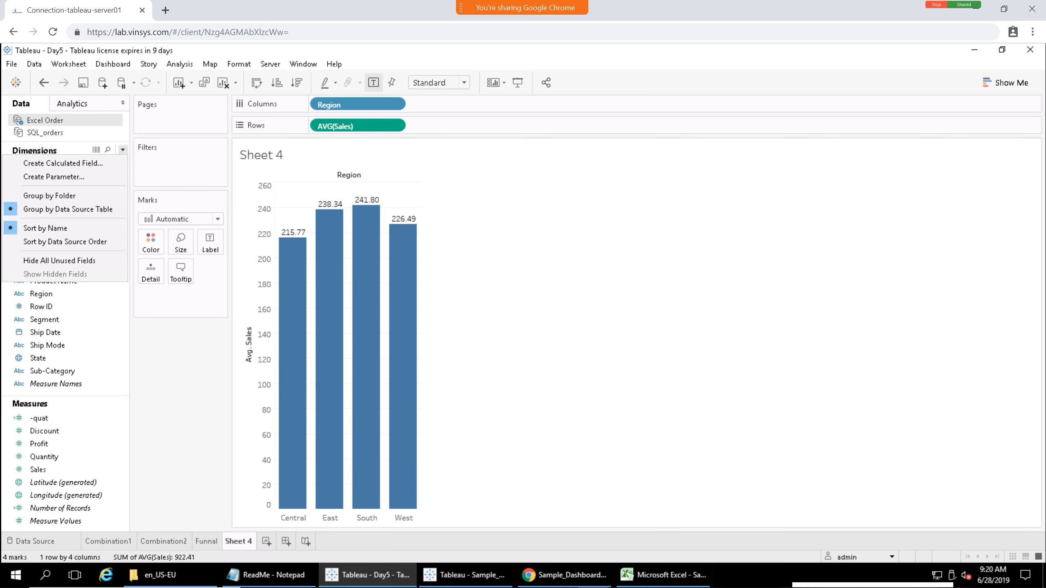
pyautogui.click(63, 163)
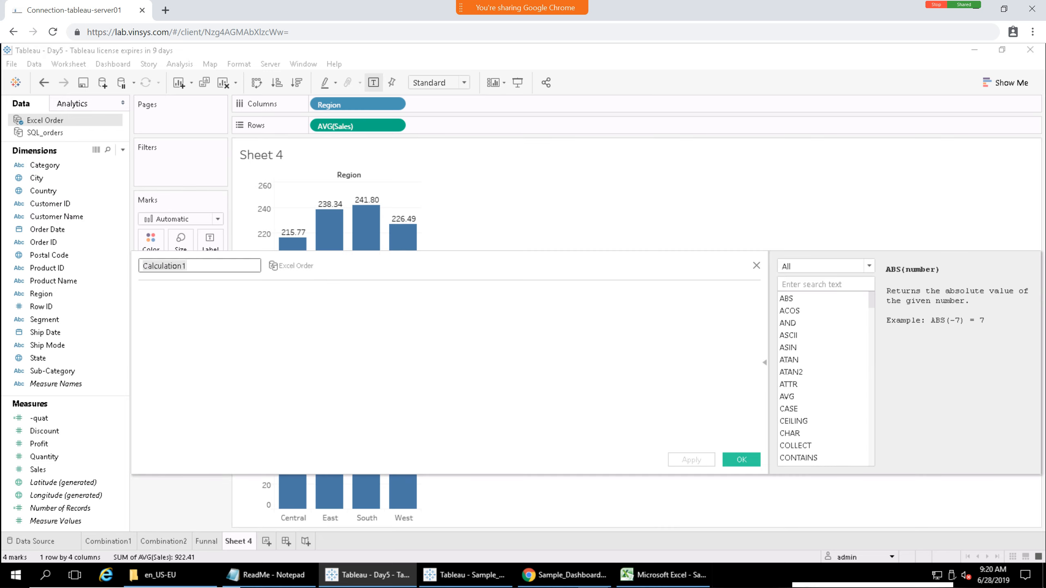
# Step: Name the calculated field "Sales per Customer for Region"
pyautogui.click(765, 362)
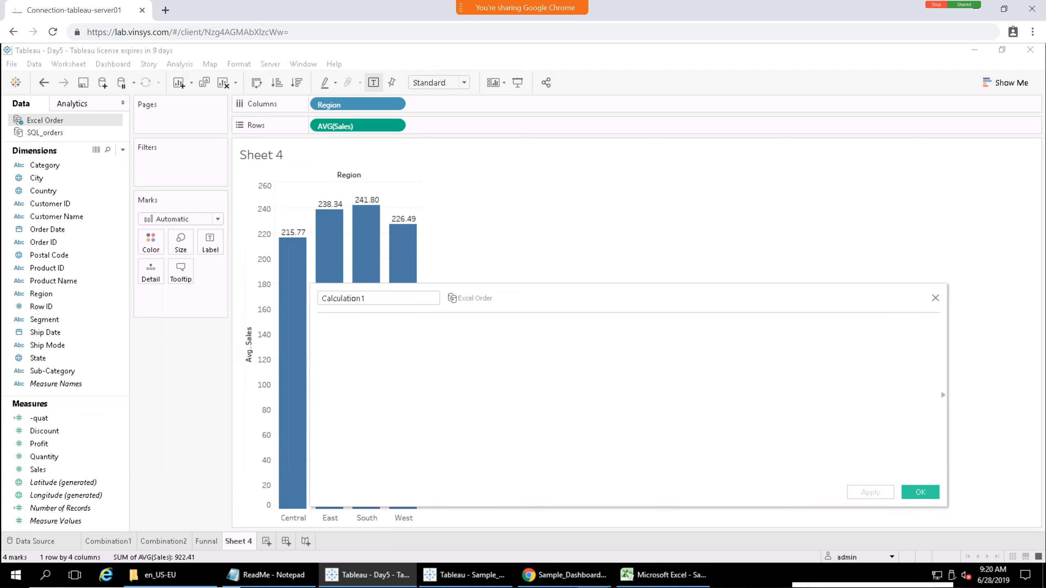
pyautogui.doubleClick(343, 298)
pyautogui.write('Sales ')
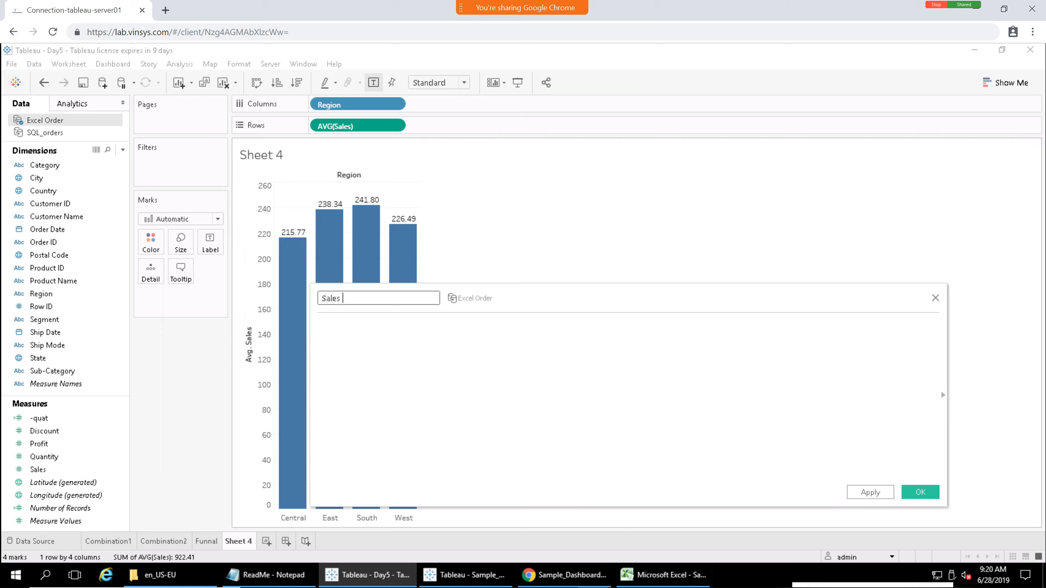
pyautogui.write('per Customer')
pyautogui.write('for Re')
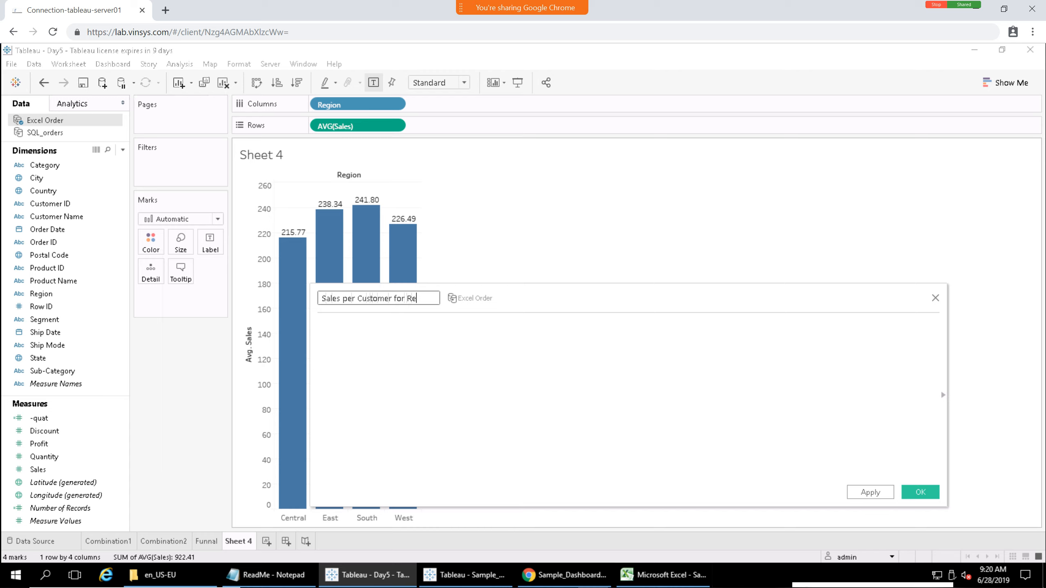
pyautogui.write('gion')
pyautogui.click(319, 326)
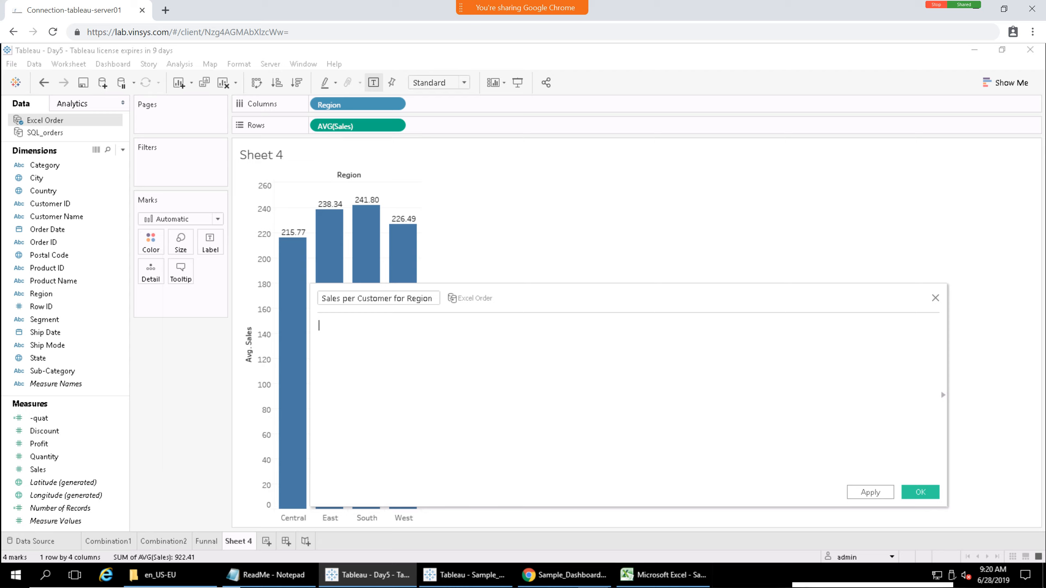
pyautogui.moveTo(659, 298); pyautogui.dragTo(455, 253)
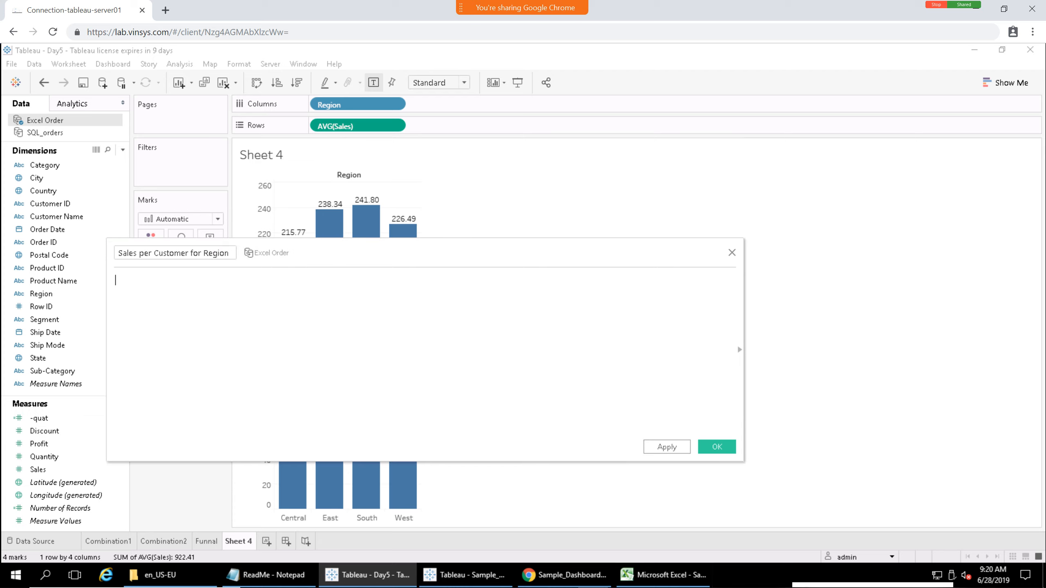
# Step: Search the function reference for the LOD functions INCLUDE, FIXED and EXCLUDE
pyautogui.click(739, 350)
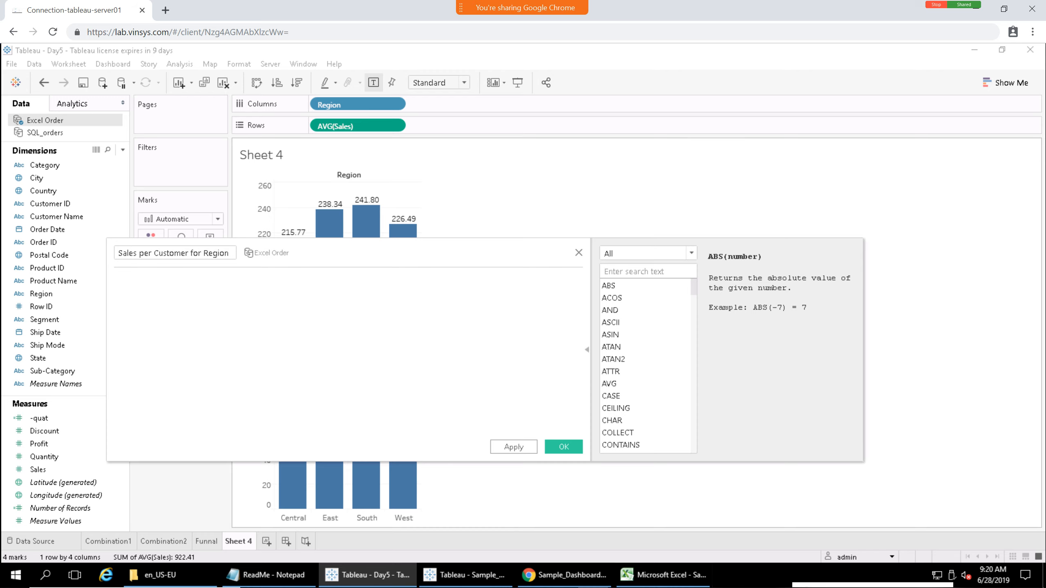
pyautogui.write('LOD')
pyautogui.press('BackSpace')
pyautogui.press('BackSpace')
pyautogui.press('BackSpace')
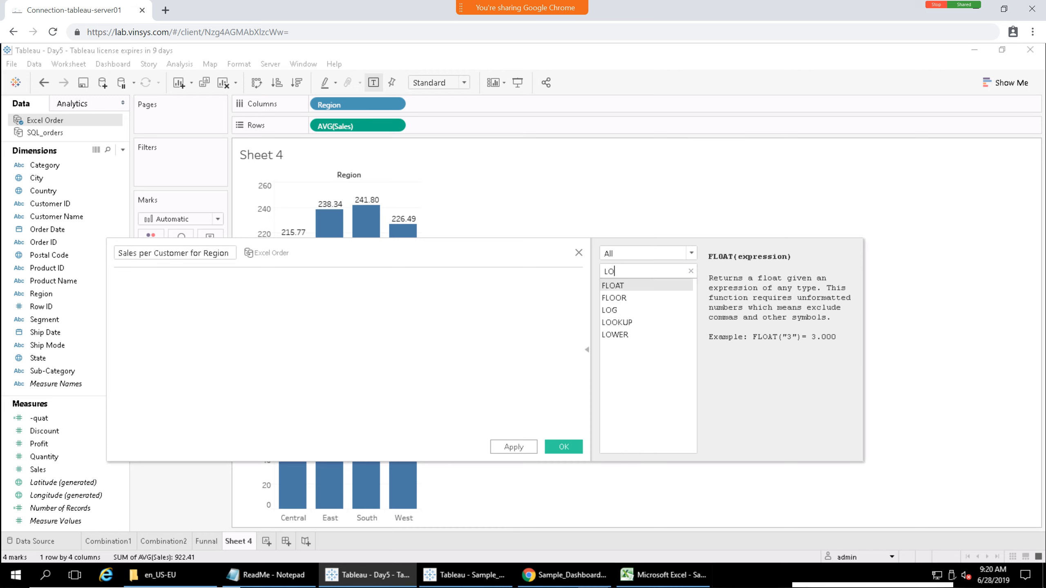
pyautogui.write('inc')
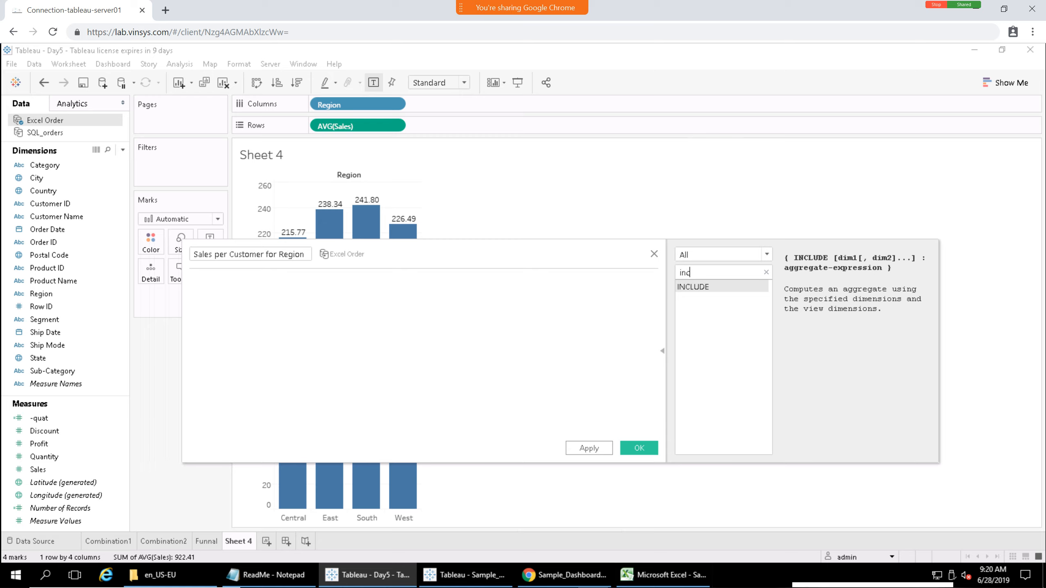
pyautogui.click(191, 282)
pyautogui.hotkey('ctrl', 'a')
pyautogui.press('BackSpace')
pyautogui.write('fix')
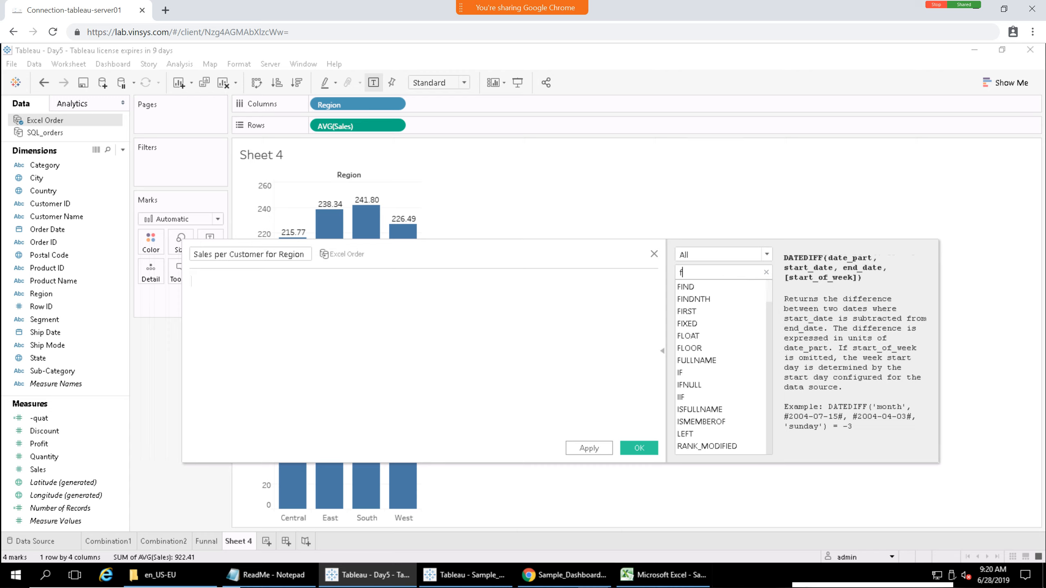
pyautogui.press('BackSpace')
pyautogui.press('BackSpace')
pyautogui.press('BackSpace')
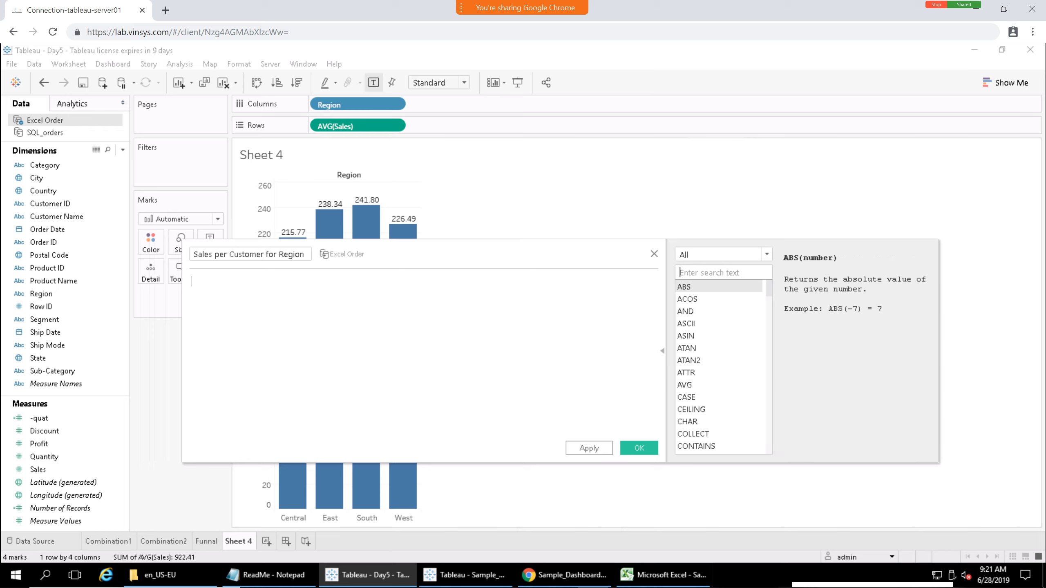
pyautogui.write('exc')
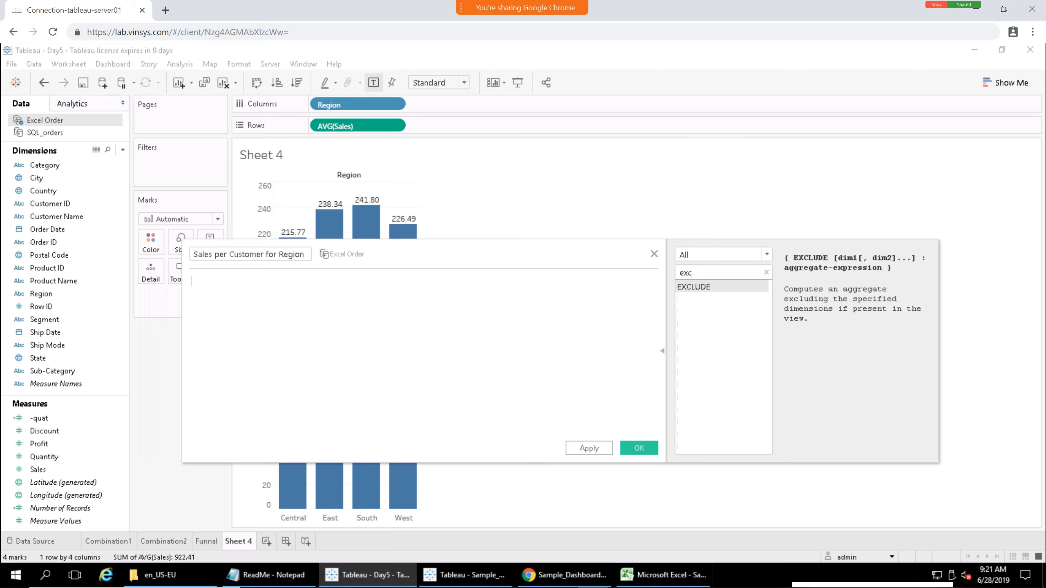
# Step: Write the formula { INCLUDE [Customer Name]:SUM([Sales])} in the calculation editor
pyautogui.write('{}')
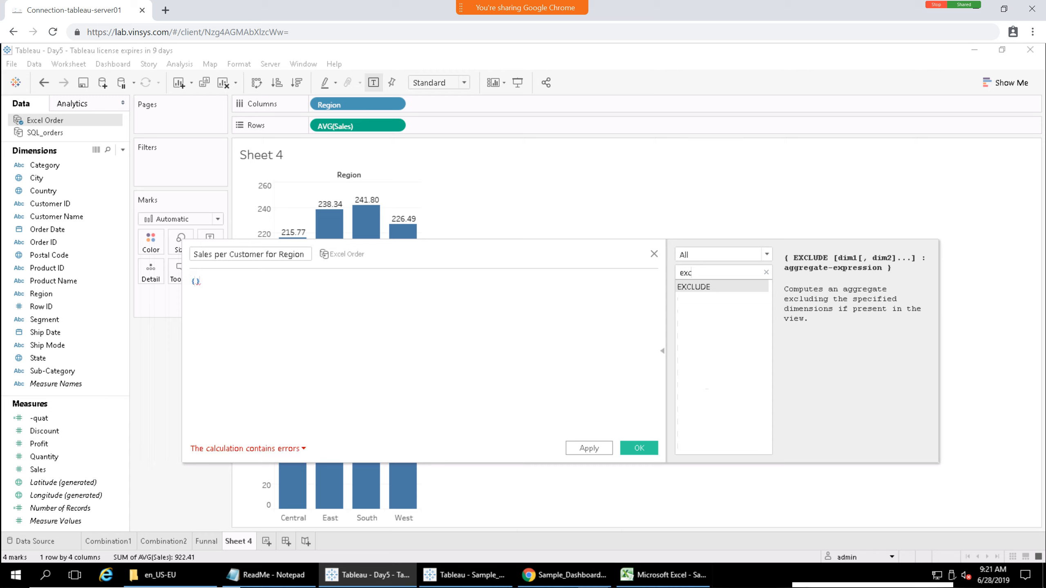
pyautogui.write(' inclu')
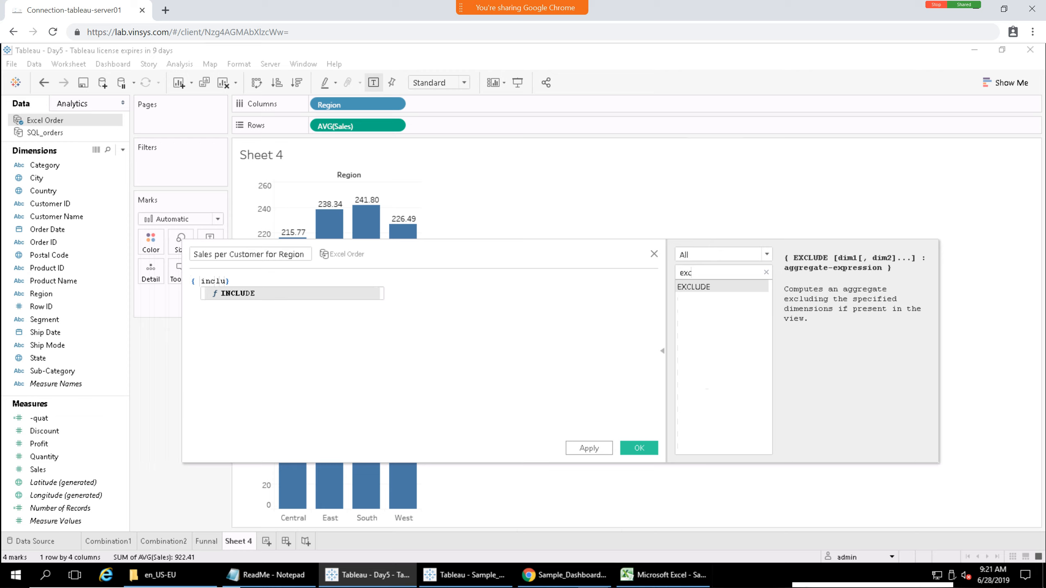
pyautogui.press('Return')
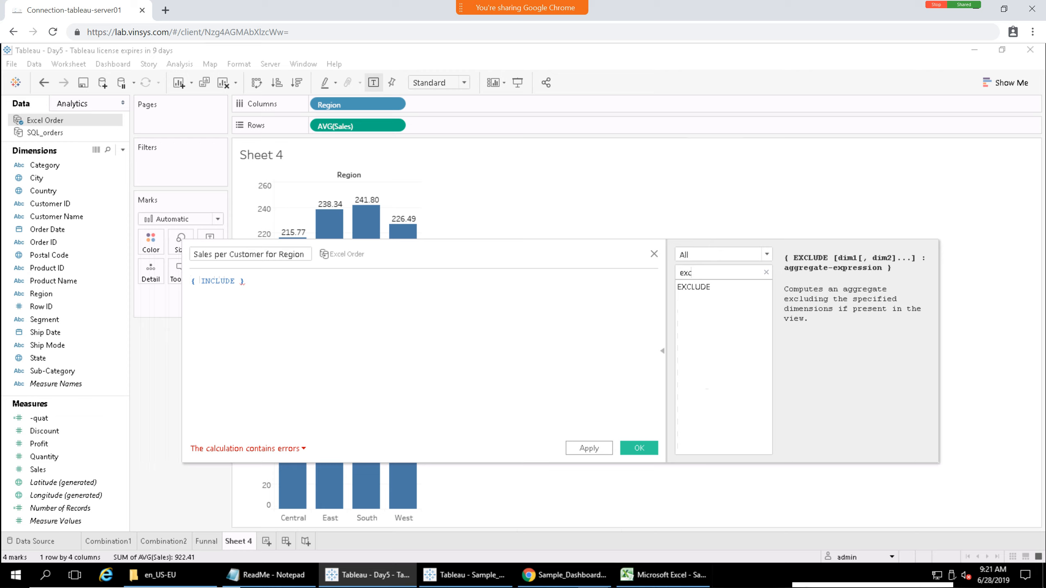
pyautogui.write('[')
pyautogui.press('BackSpace')
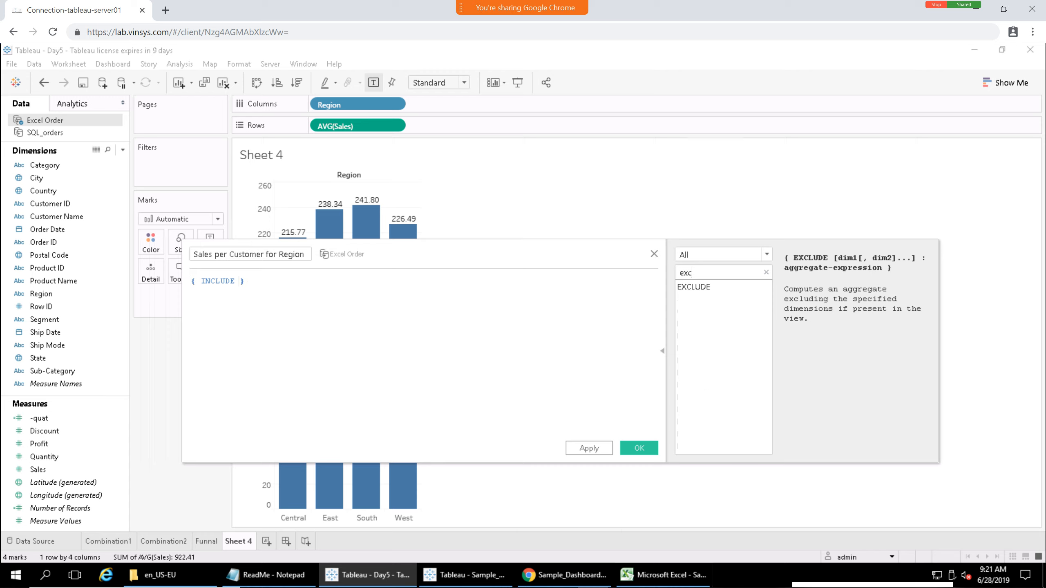
pyautogui.write('cat')
pyautogui.press('BackSpace')
pyautogui.press('BackSpace')
pyautogui.press('BackSpace')
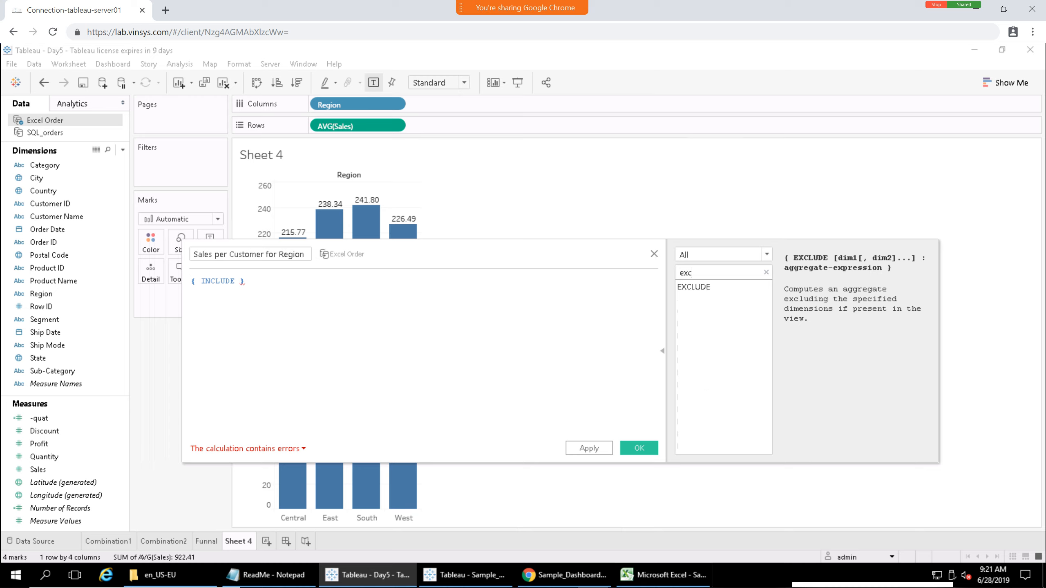
pyautogui.write('cus')
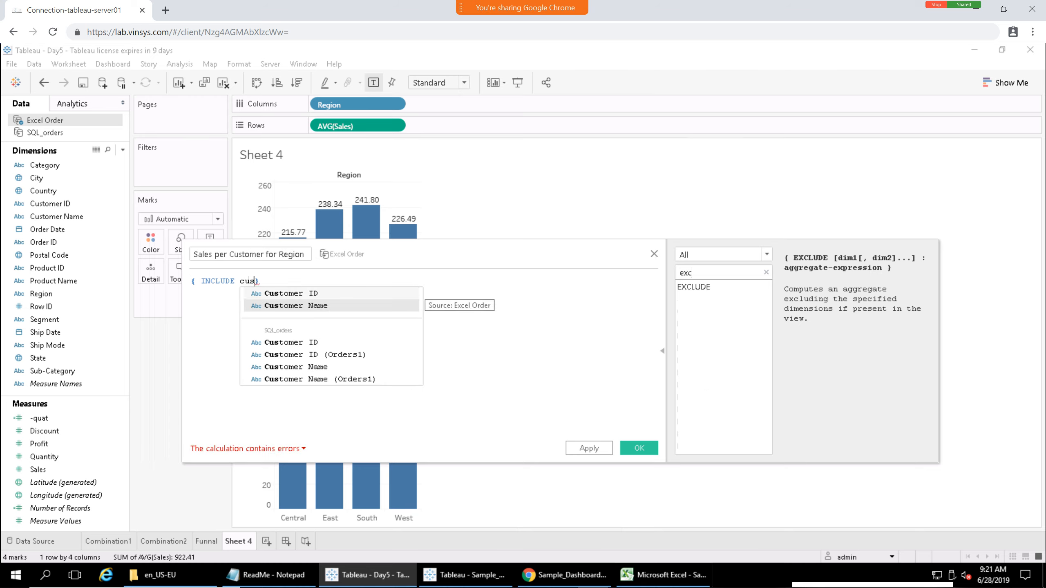
pyautogui.press('Return')
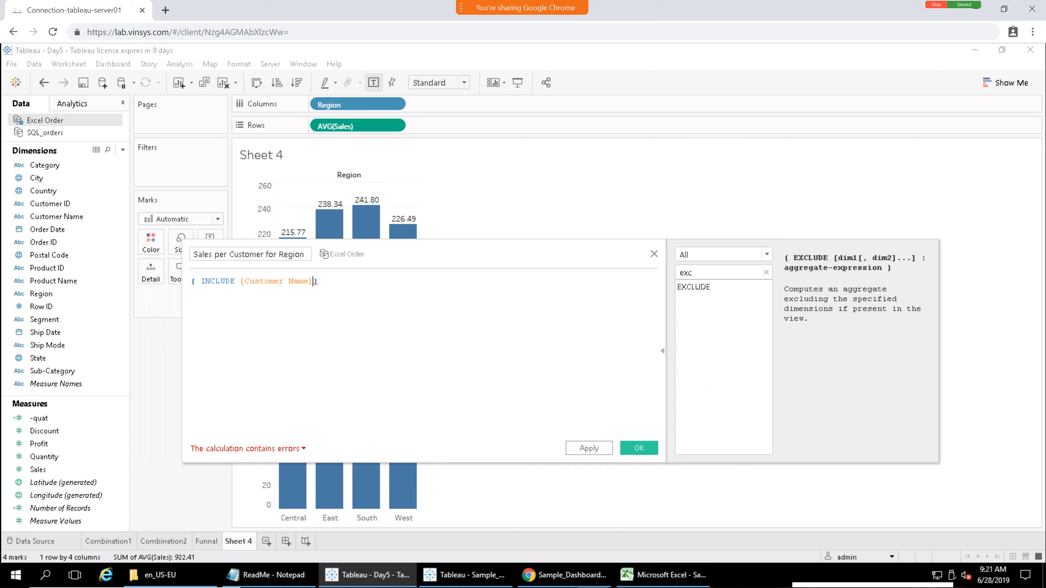
pyautogui.write(':')
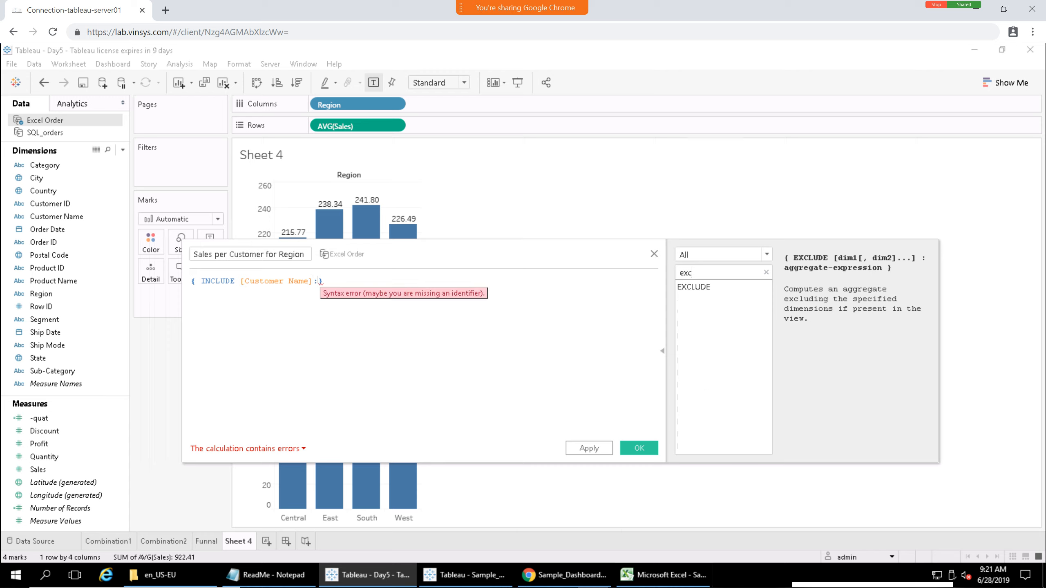
pyautogui.write('sum')
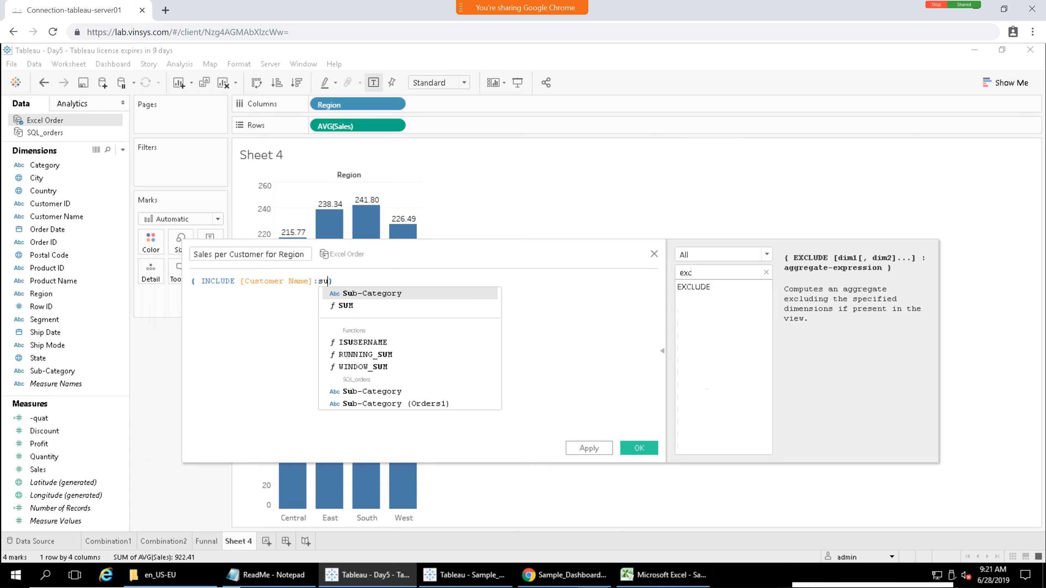
pyautogui.press('Return')
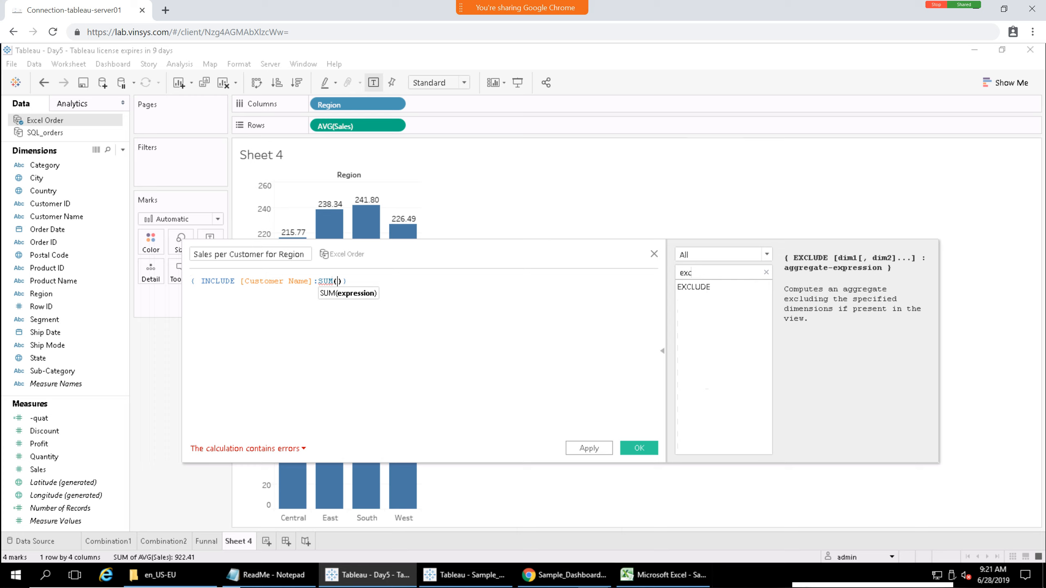
pyautogui.write('al')
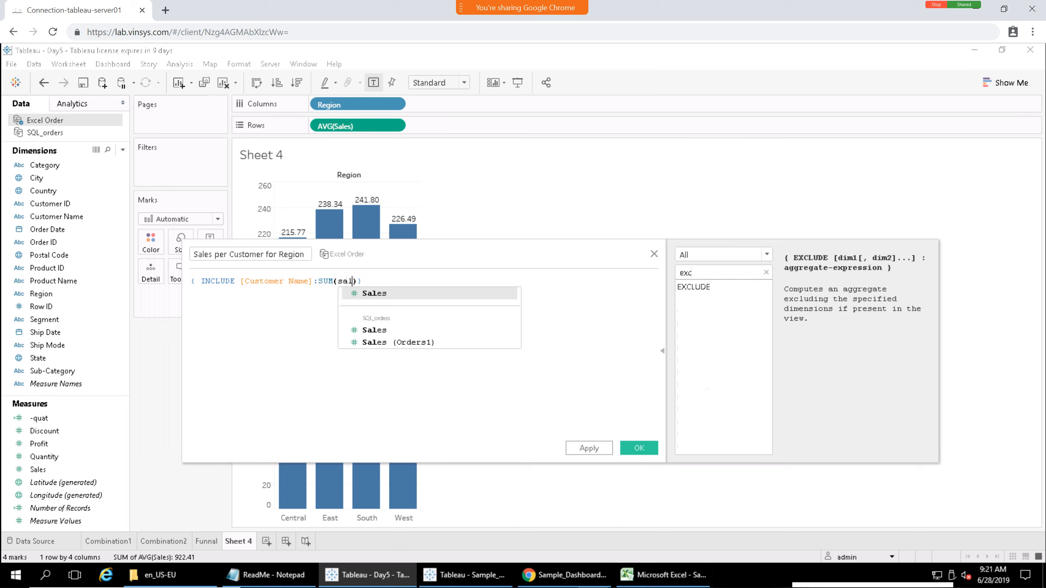
pyautogui.press('Return')
pyautogui.press('Right')
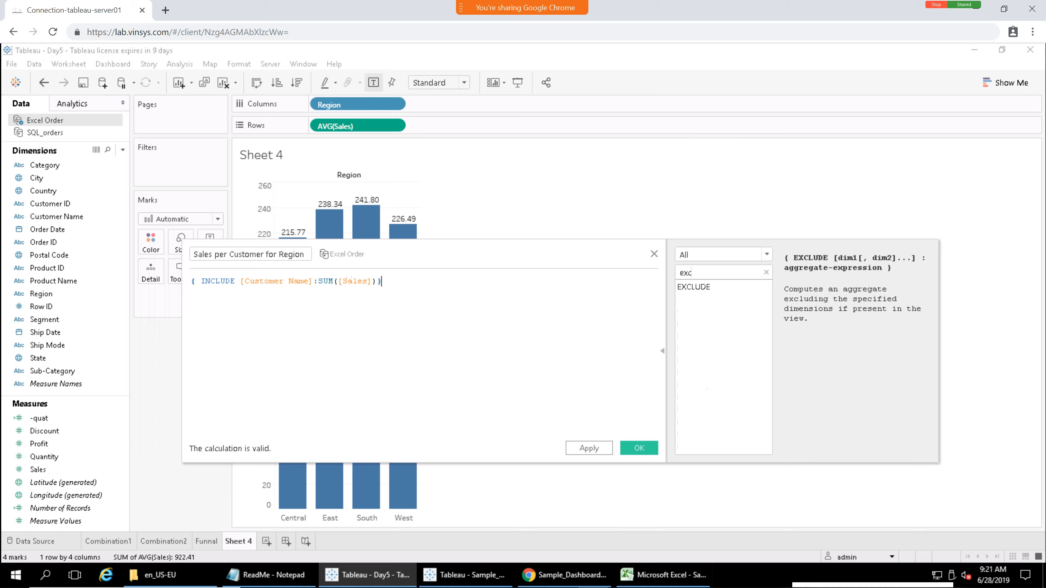
# Step: Review the INCLUDE expression's dimension and aggregate parts, then apply the calculated field
pyautogui.doubleClick(217, 281)
pyautogui.click(380, 281)
pyautogui.hotkey('shift', 'Left')
pyautogui.hotkey('shift', 'Left')
pyautogui.hotkey('shift', 'Left')
pyautogui.doubleClick(218, 282)
pyautogui.doubleClick(276, 282)
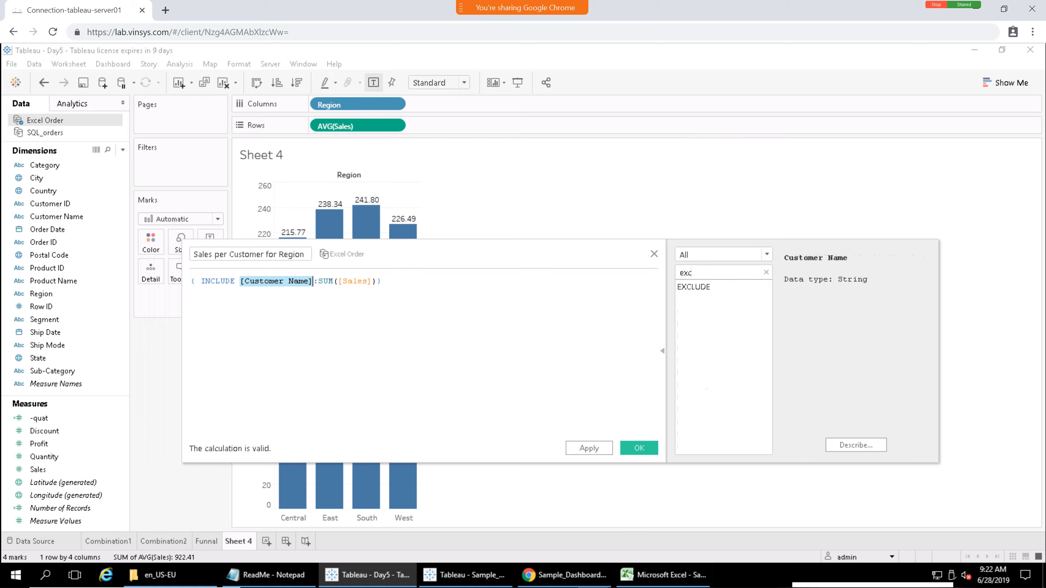
pyautogui.click(382, 281)
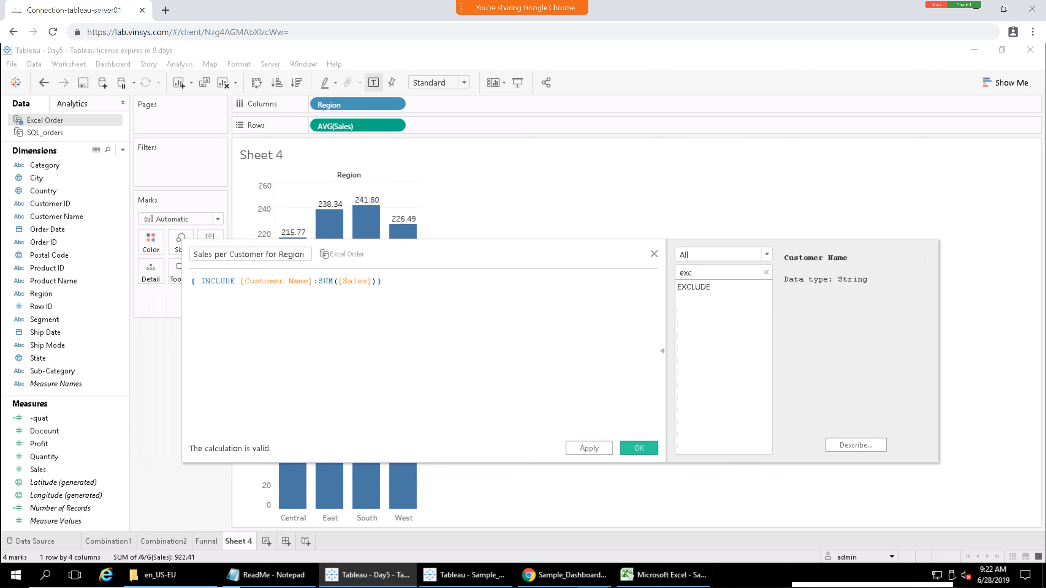
pyautogui.click(589, 448)
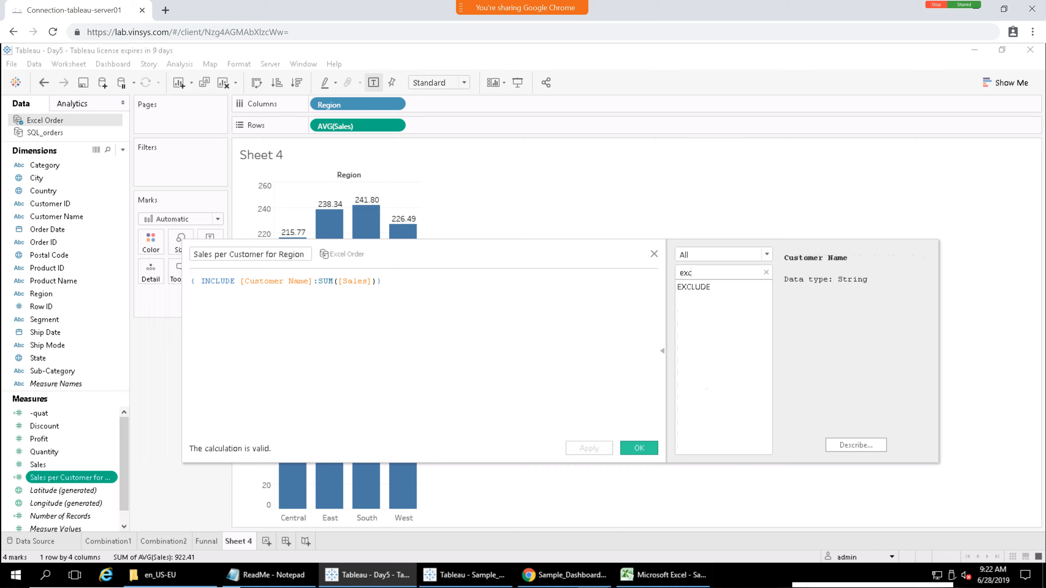
# Step: Save the calculated field and add Sales per Customer for Region to Rows beside AVG(Sales)
pyautogui.click(639, 448)
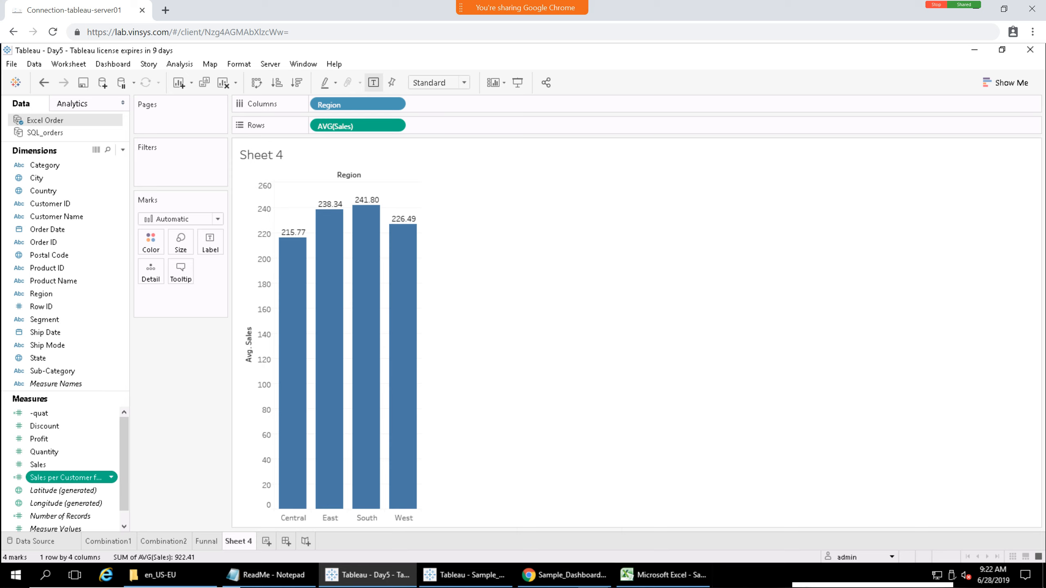
pyautogui.moveTo(66, 477); pyautogui.dragTo(420, 127)
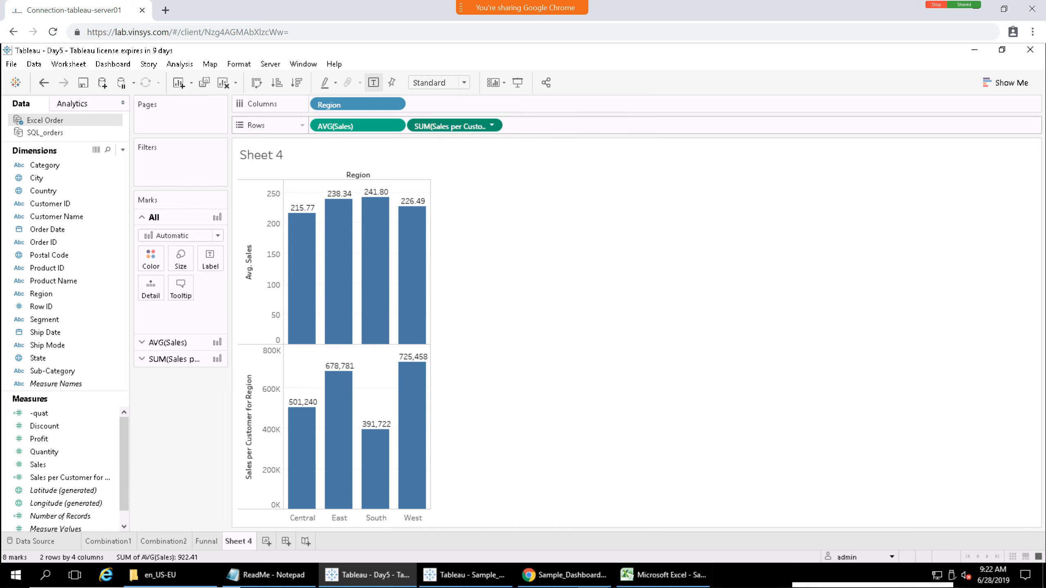
# Step: Change the aggregation of the Sales per Customer for Region measure on Rows to Average
pyautogui.click(492, 126)
pyautogui.moveTo(454, 238)
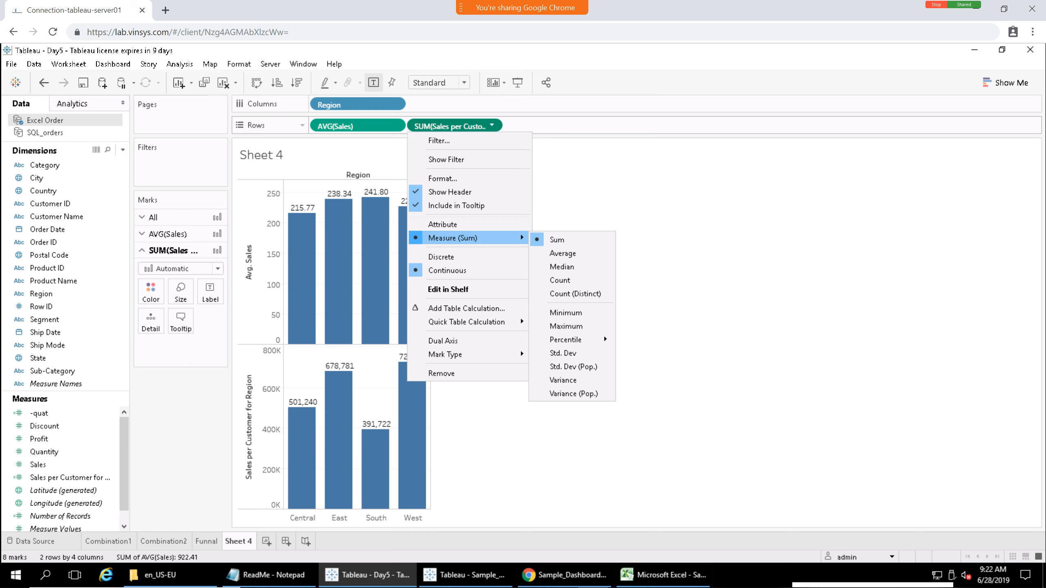
pyautogui.click(563, 253)
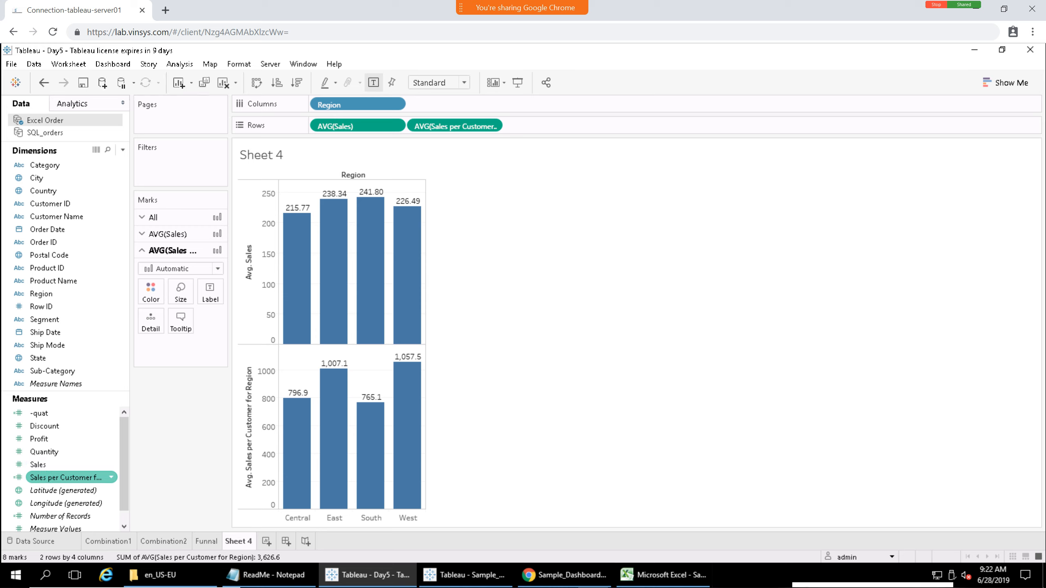
# Step: Edit the calculated field, replacing SUM with AVG so the formula reads { INCLUDE [Customer Name]:AVG([Sales])}, and save it
pyautogui.rightClick(55, 477)
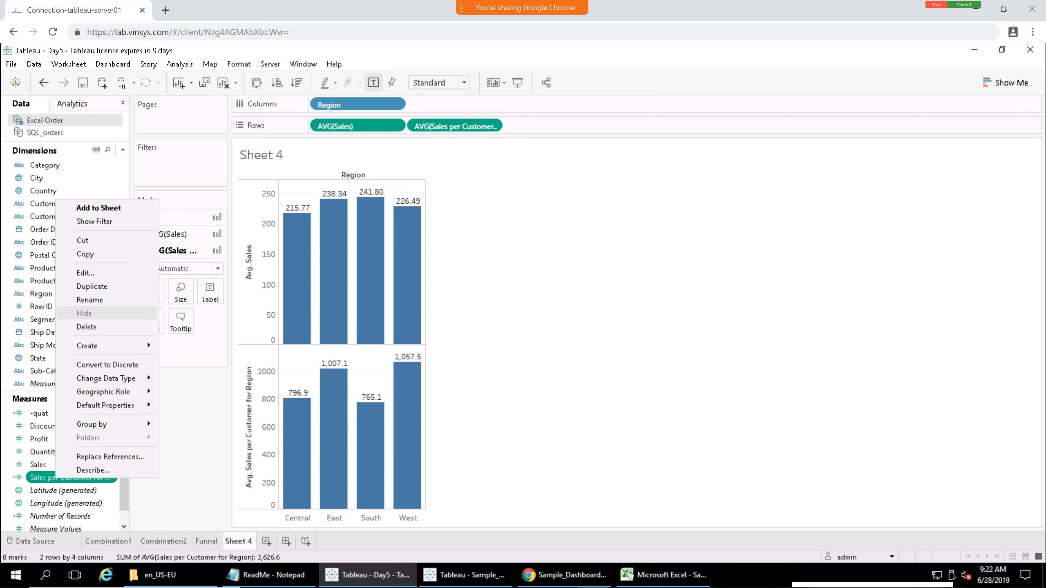
pyautogui.click(85, 273)
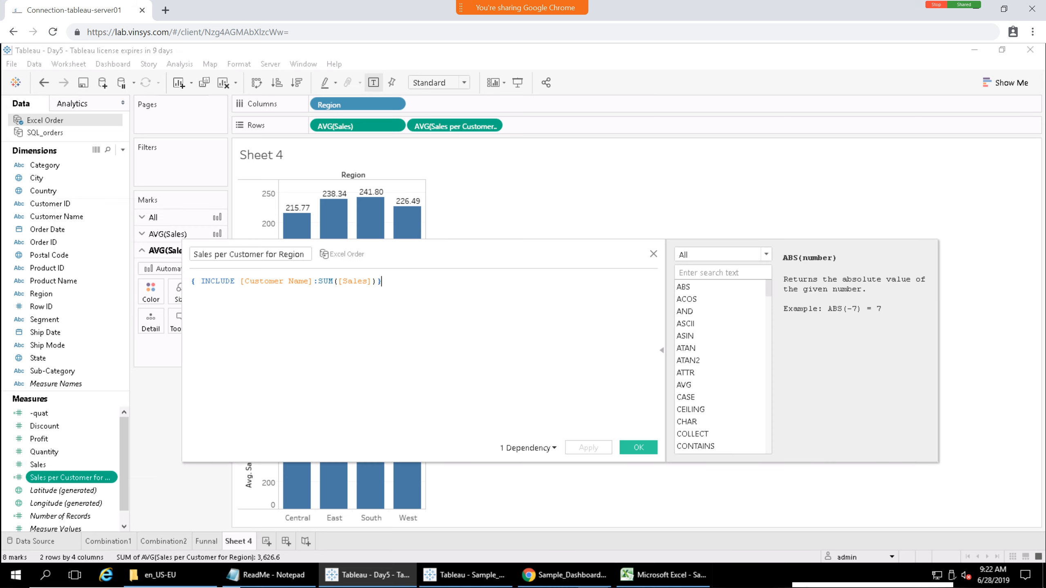
pyautogui.click(334, 282)
pyautogui.press('BackSpace')
pyautogui.press('BackSpace')
pyautogui.press('BackSpace')
pyautogui.write('a')
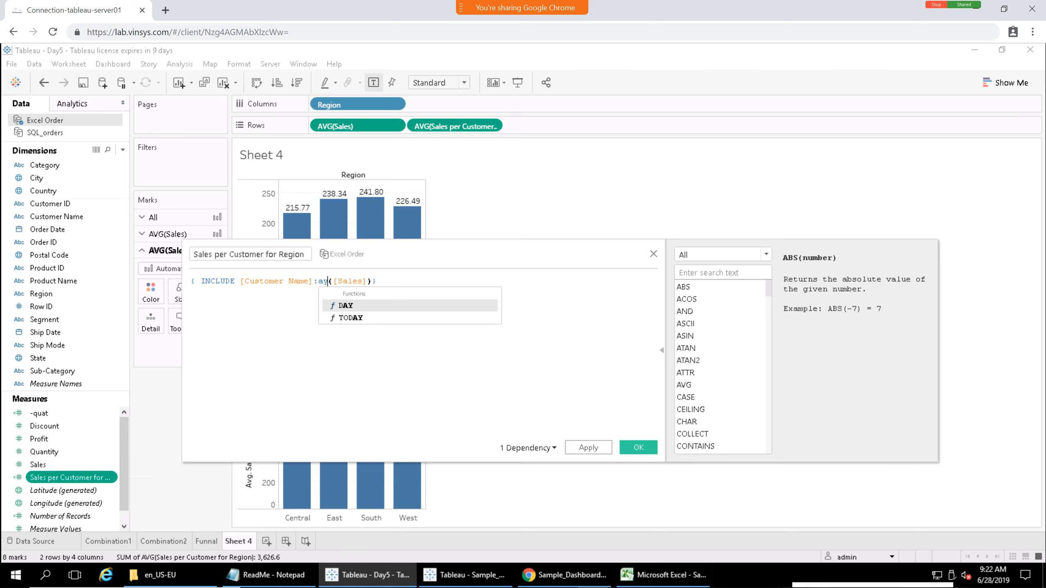
pyautogui.write('vg')
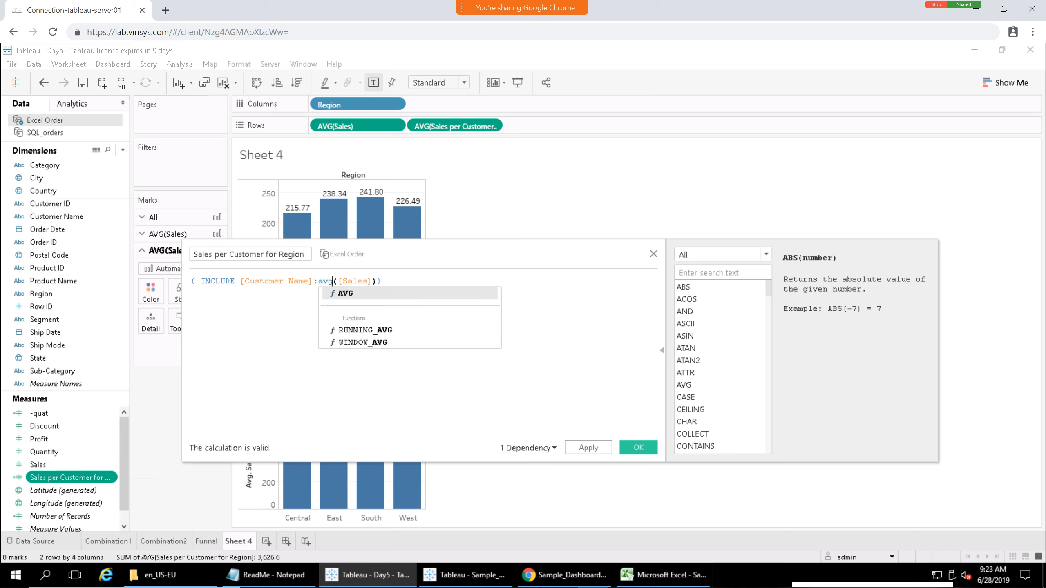
pyautogui.press('Return')
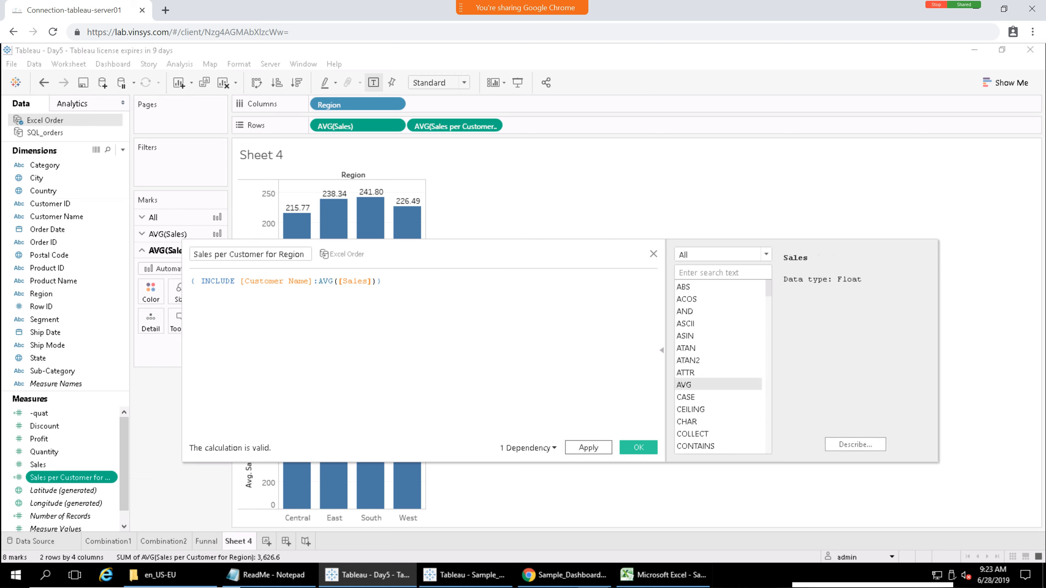
pyautogui.press('Return')
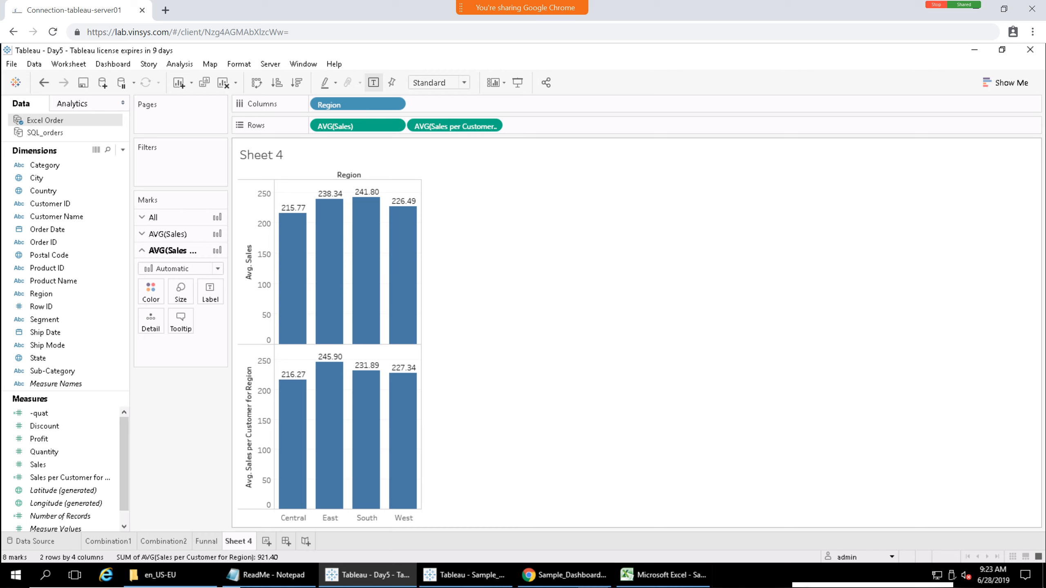
# Step: Inspect the tooltips of each region's bars to compare average sales with sales per customer for region
pyautogui.moveTo(295, 258)
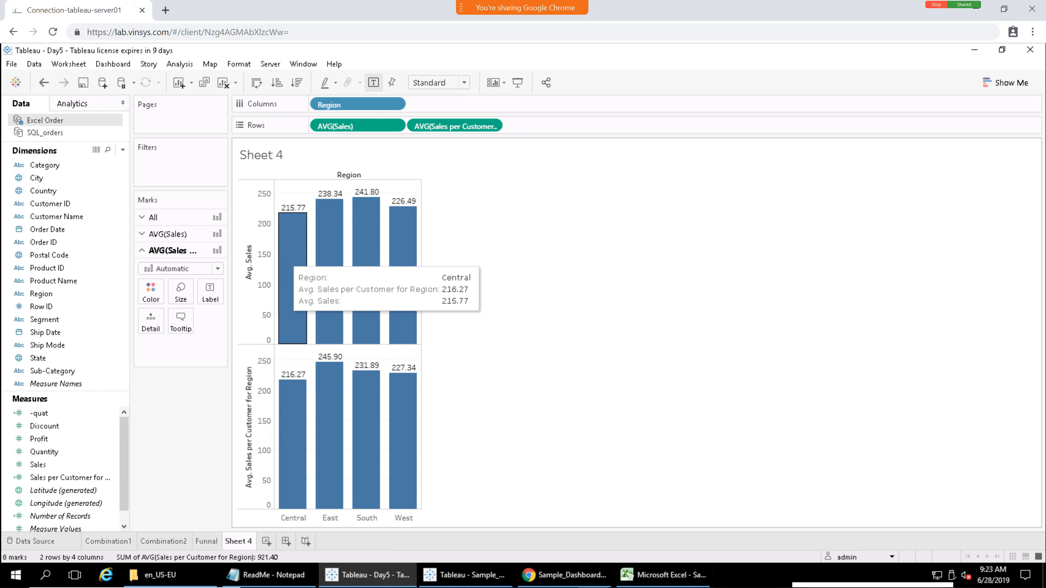
pyautogui.moveTo(296, 410)
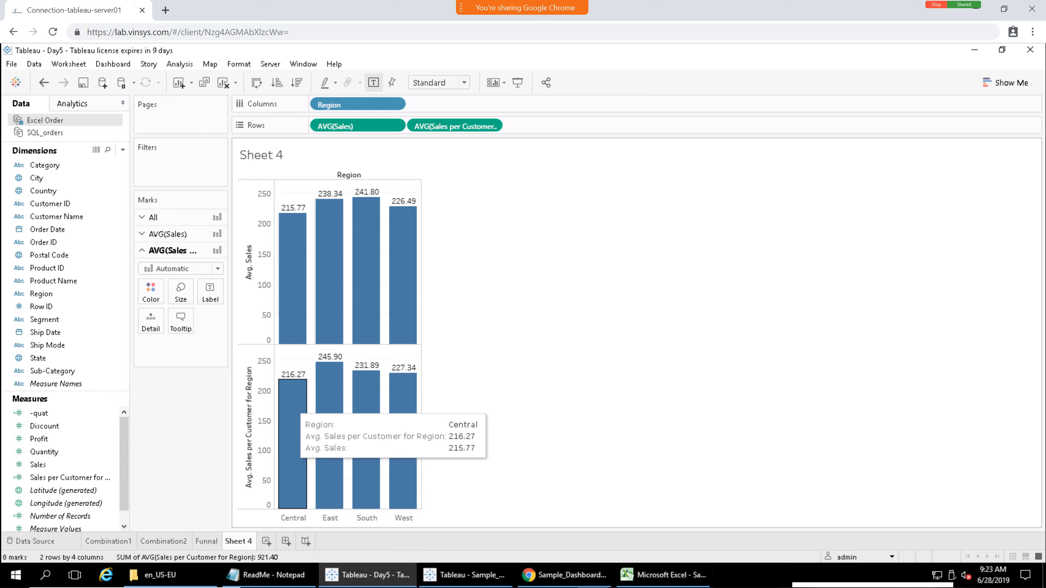
pyautogui.moveTo(410, 383)
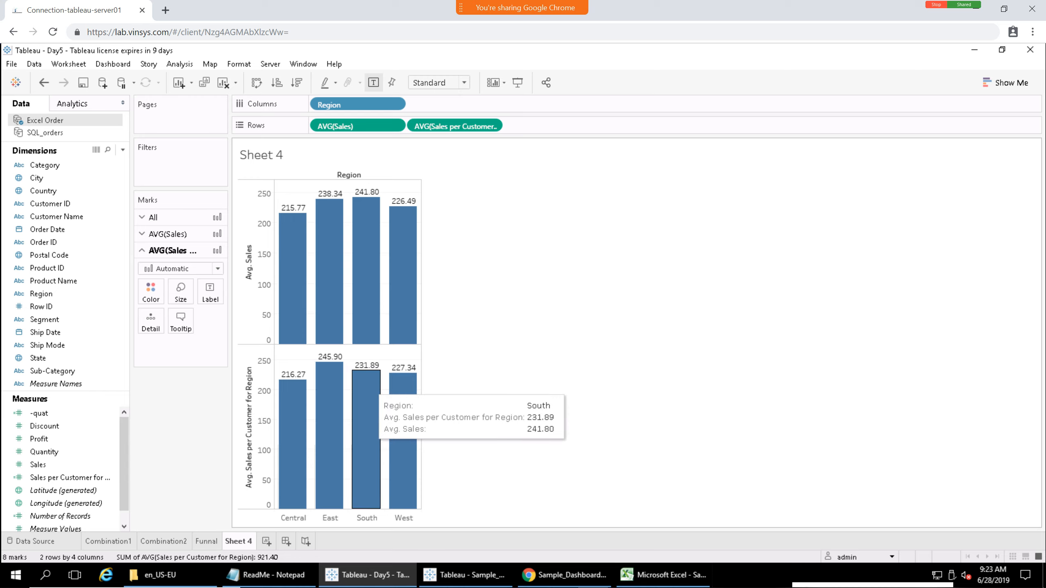
pyautogui.moveTo(336, 393)
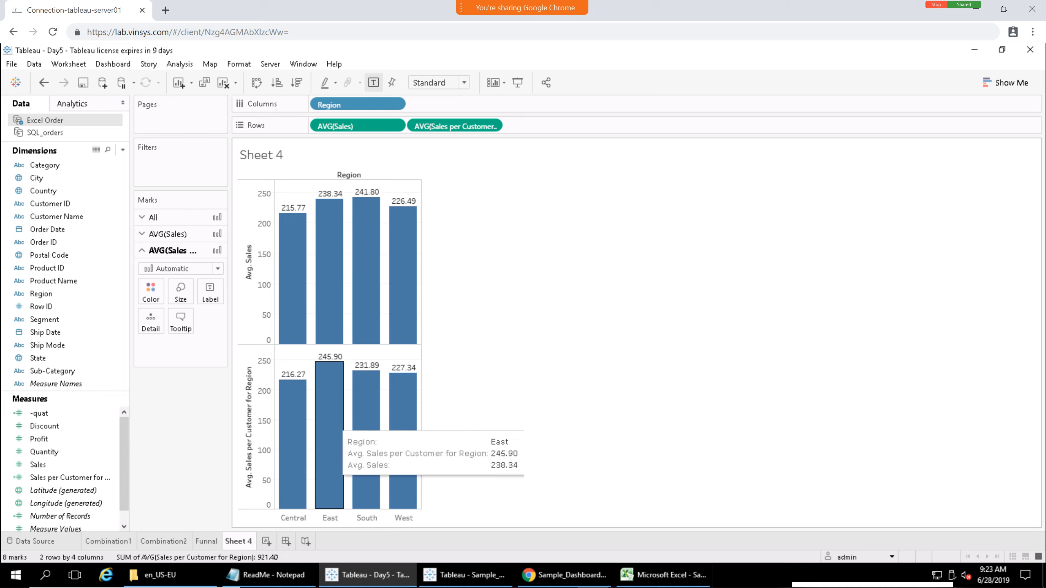
pyautogui.moveTo(406, 429)
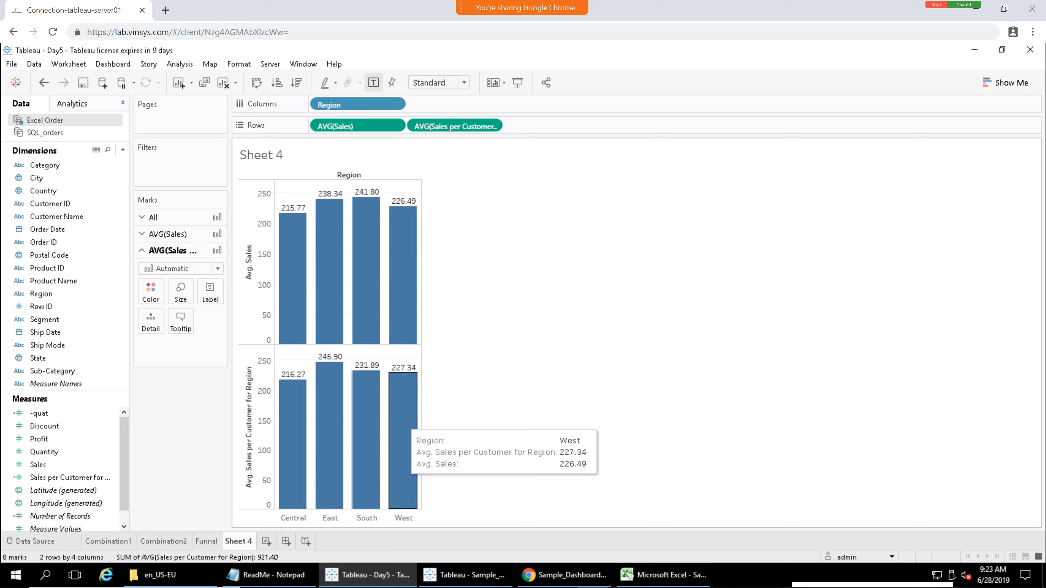
pyautogui.moveTo(291, 219)
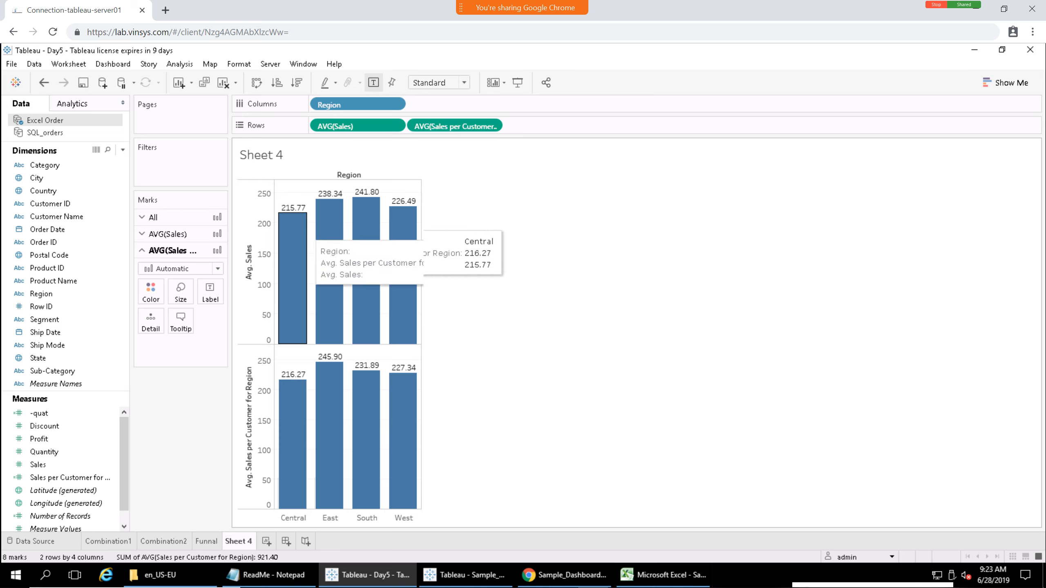
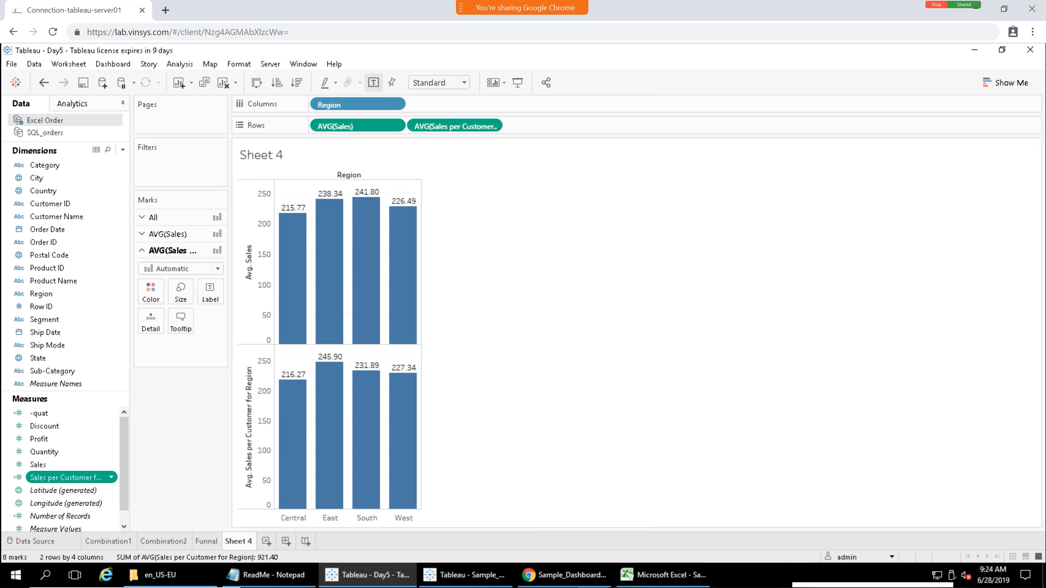
# Step: Open the calculation editor for the Sales per Customer for Region field and collapse its function reference list
pyautogui.rightClick(49, 478)
pyautogui.click(79, 276)
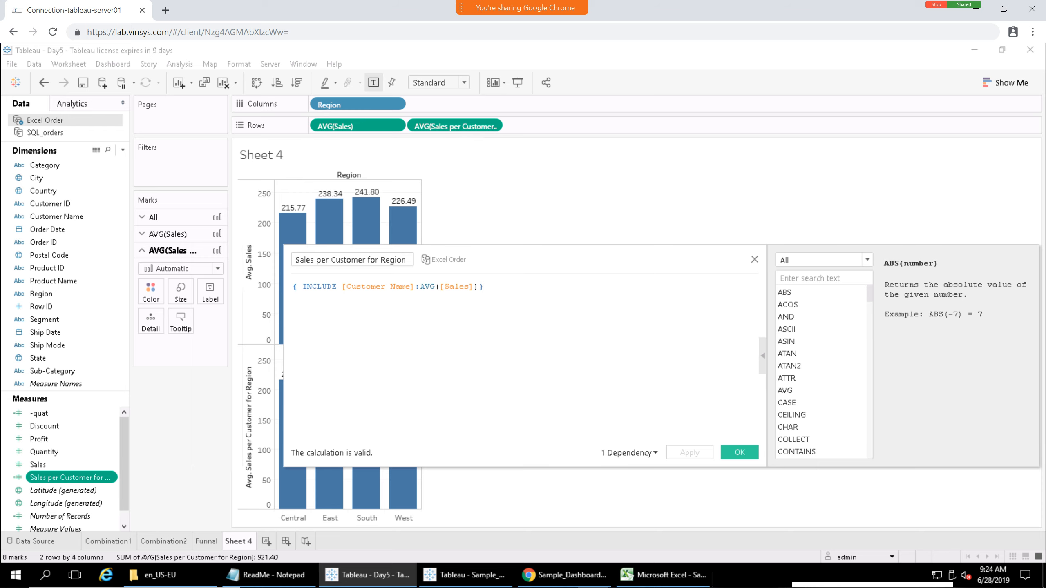
pyautogui.click(763, 355)
pyautogui.moveTo(576, 259); pyautogui.dragTo(738, 247)
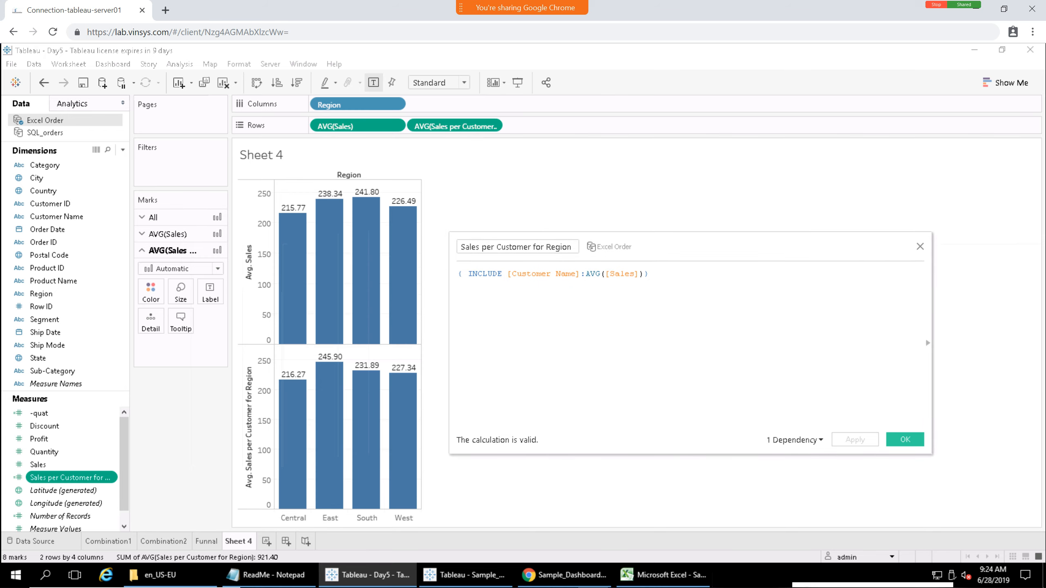
# Step: Highlight parts of the INCLUDE formula, including the whole expression and the Customer Name dimension
pyautogui.doubleClick(485, 274)
pyautogui.click(649, 274)
pyautogui.click(487, 274)
pyautogui.tripleClick(487, 273)
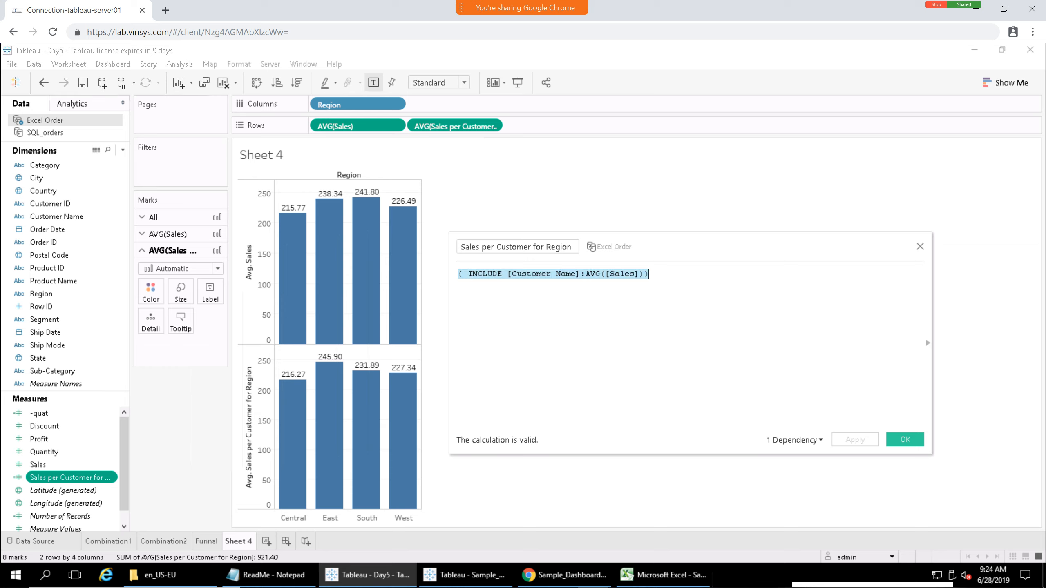
pyautogui.click(650, 275)
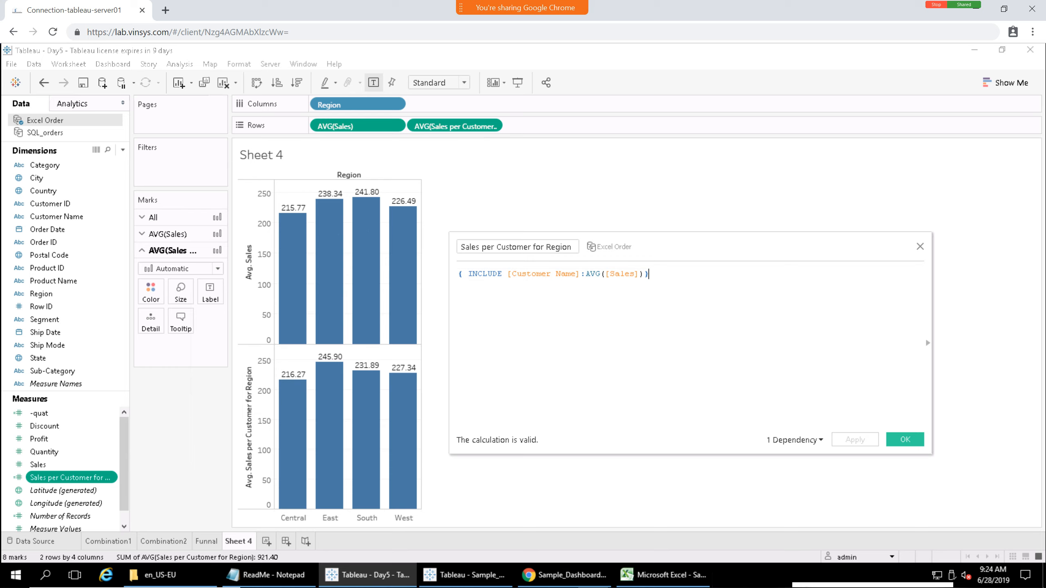
pyautogui.click(511, 274)
pyautogui.moveTo(512, 275); pyautogui.dragTo(576, 275)
pyautogui.click(649, 274)
pyautogui.moveTo(507, 274); pyautogui.dragTo(581, 274)
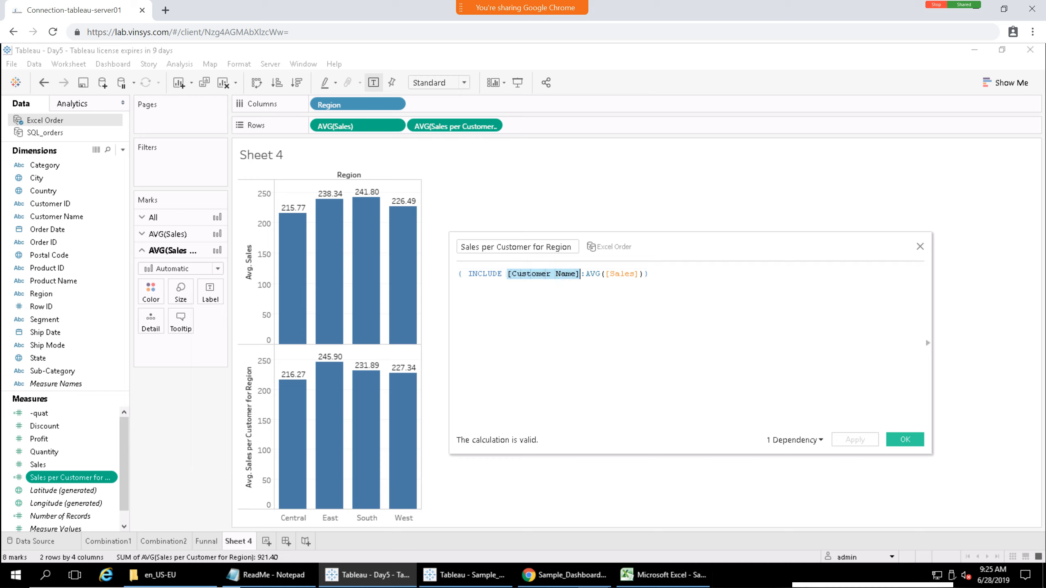
pyautogui.moveTo(295, 396)
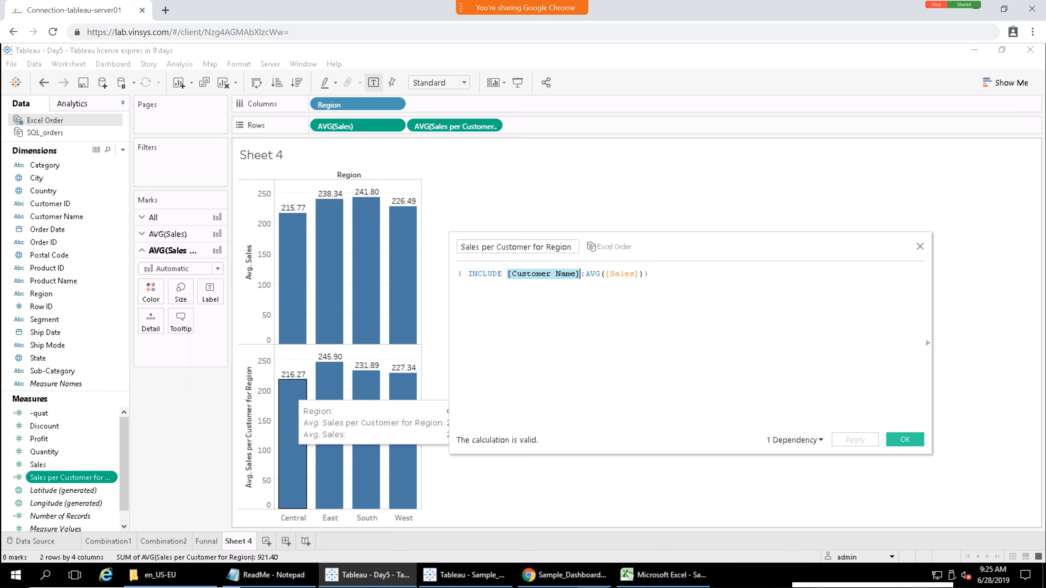
pyautogui.click(649, 275)
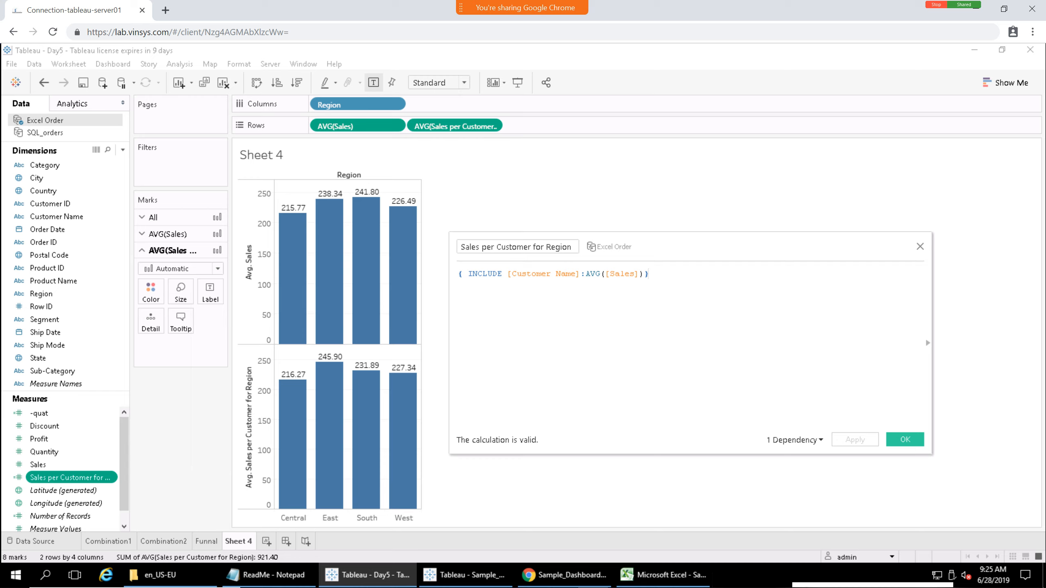
# Step: Highlight the INCLUDE keyword and Customer Name in the formula again, then close the calculation editor
pyautogui.rightClick(512, 278)
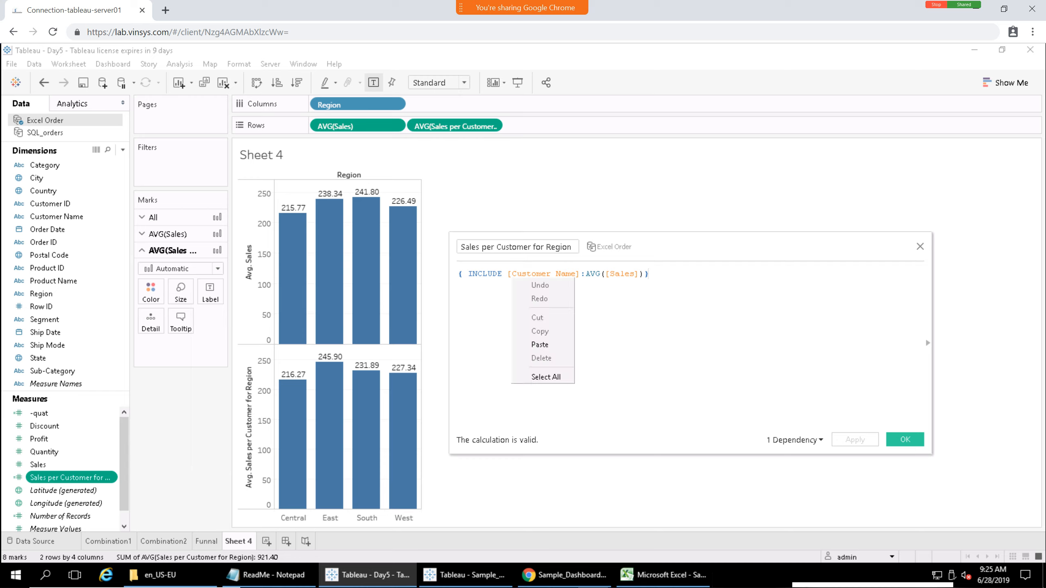
pyautogui.press('Escape')
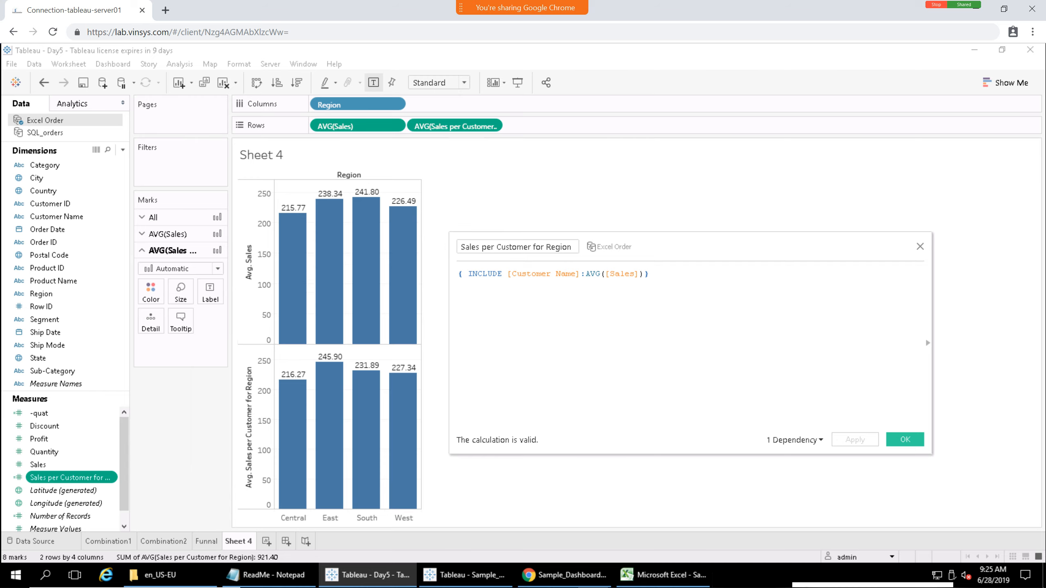
pyautogui.click(511, 275)
pyautogui.moveTo(512, 275); pyautogui.dragTo(579, 274)
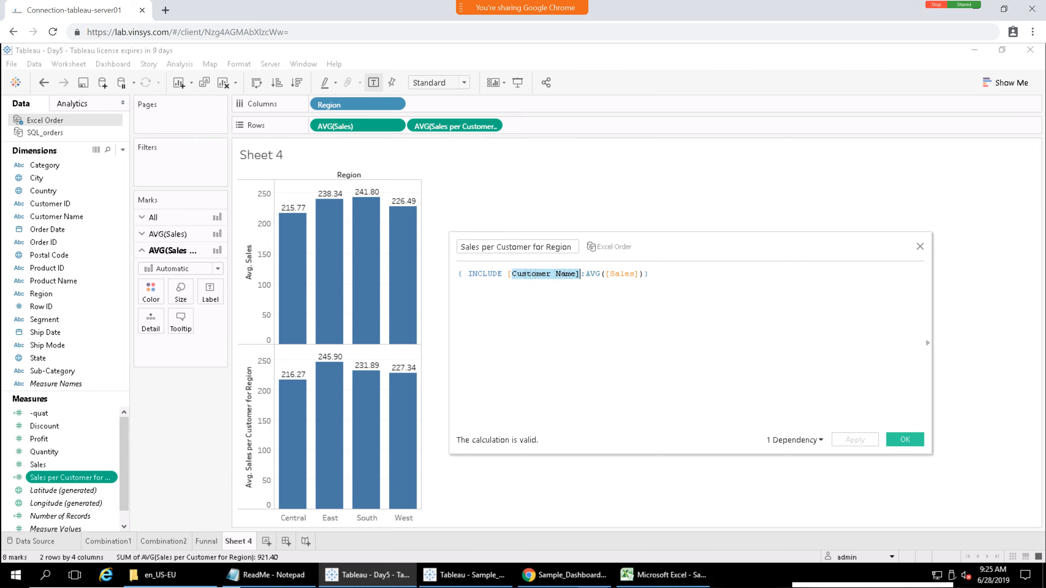
pyautogui.click(650, 274)
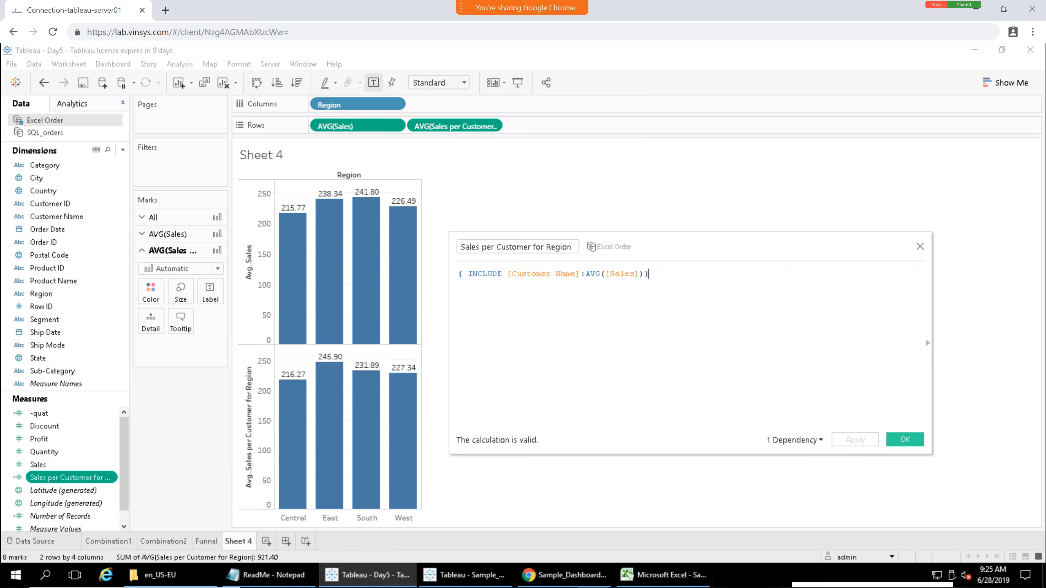
pyautogui.moveTo(294, 260)
pyautogui.moveTo(467, 274); pyautogui.dragTo(516, 274)
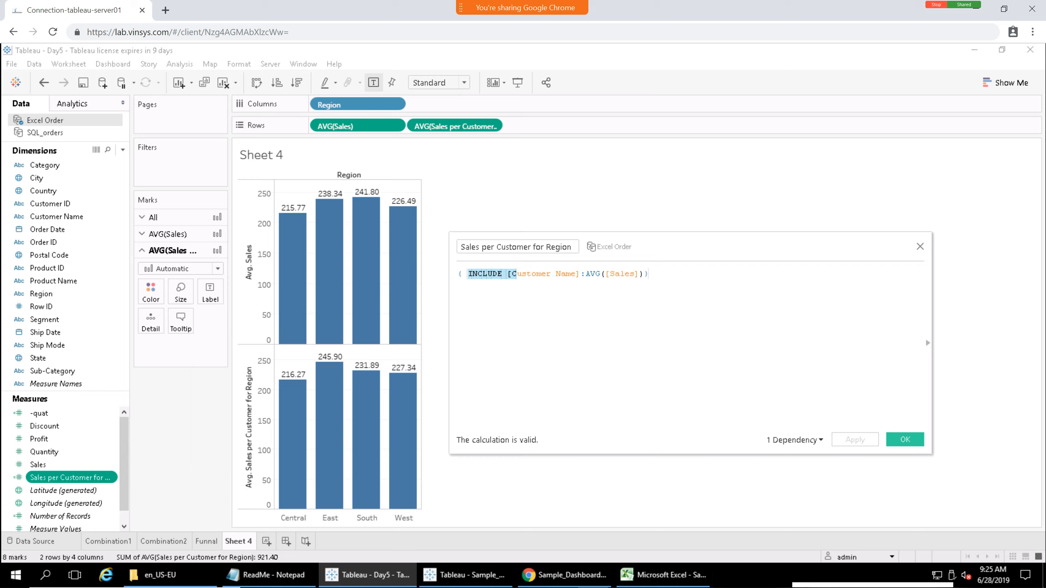
pyautogui.click(649, 274)
pyautogui.click(487, 274)
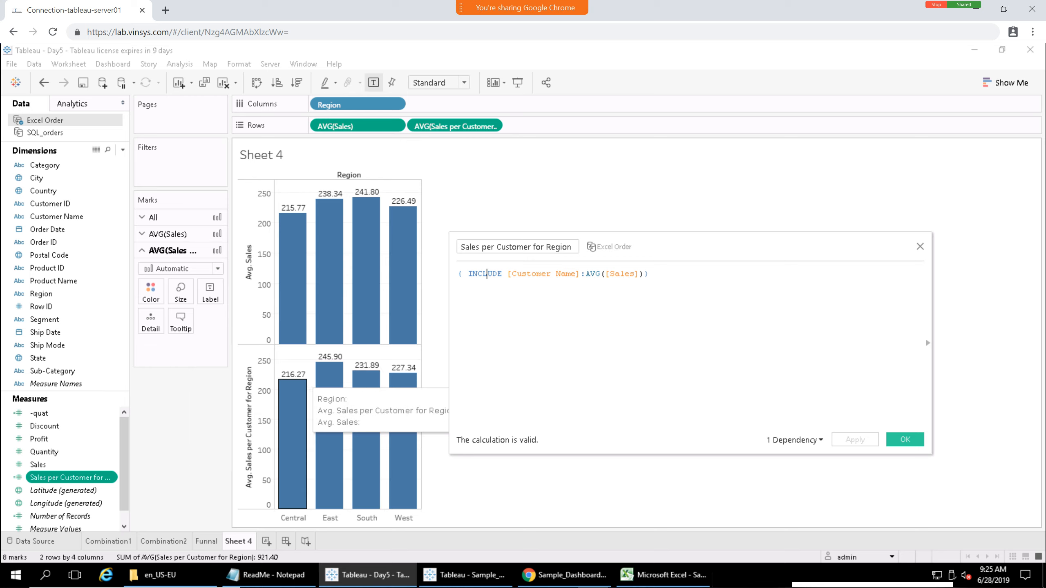
pyautogui.click(649, 274)
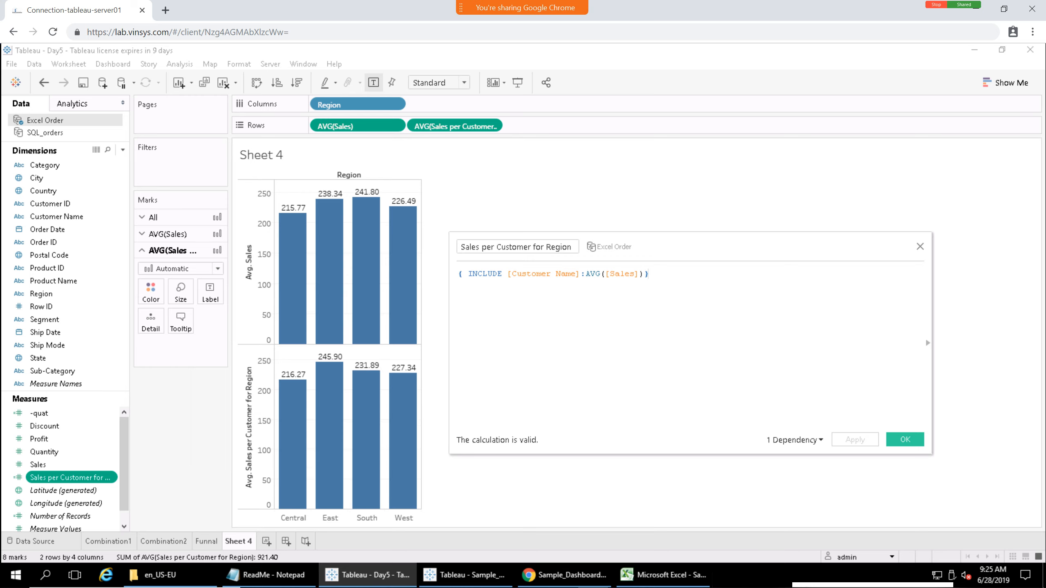
pyautogui.click(794, 440)
pyautogui.press('Escape')
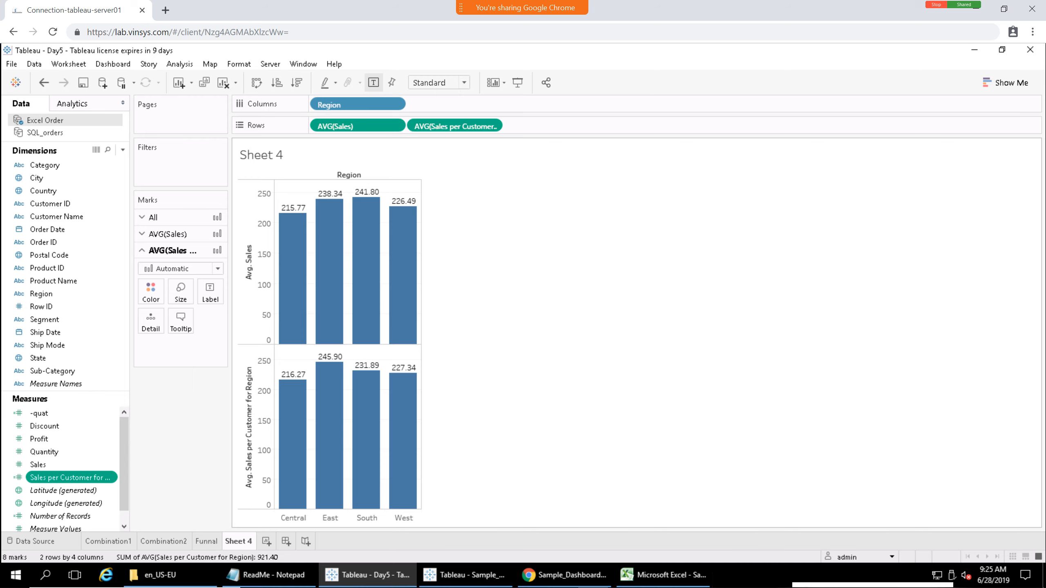
# Step: Browse the Funnal, Combination2, Sheet 4 and Combination1 worksheets
pyautogui.moveTo(301, 383)
pyautogui.moveTo(297, 437)
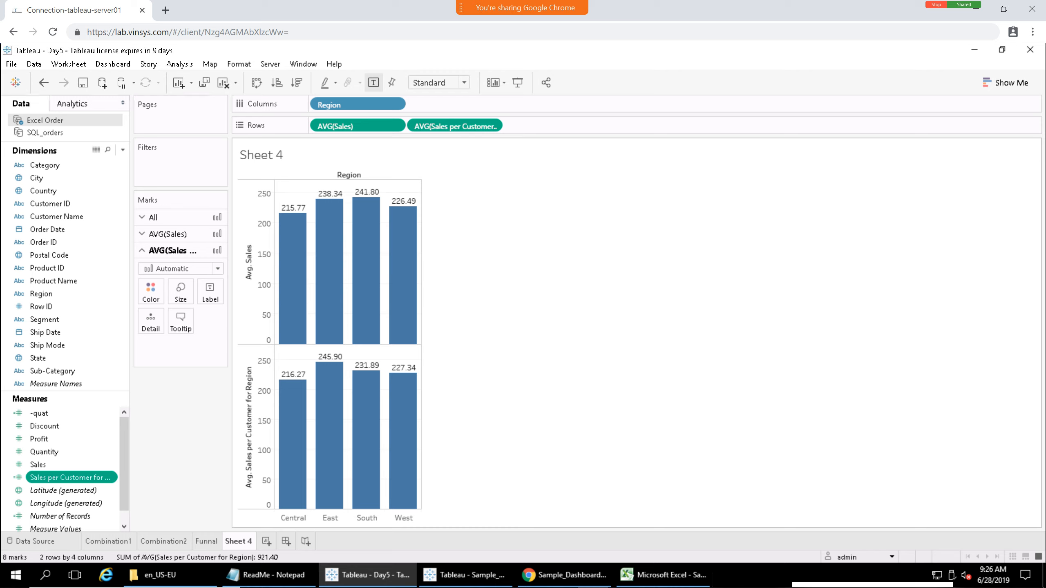
pyautogui.click(206, 542)
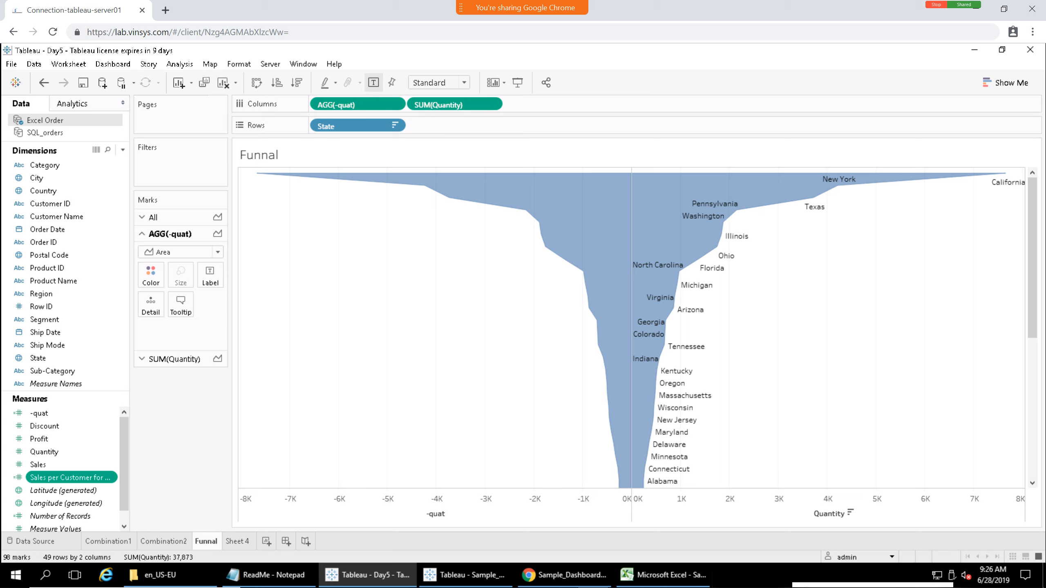
pyautogui.click(164, 541)
pyautogui.click(238, 541)
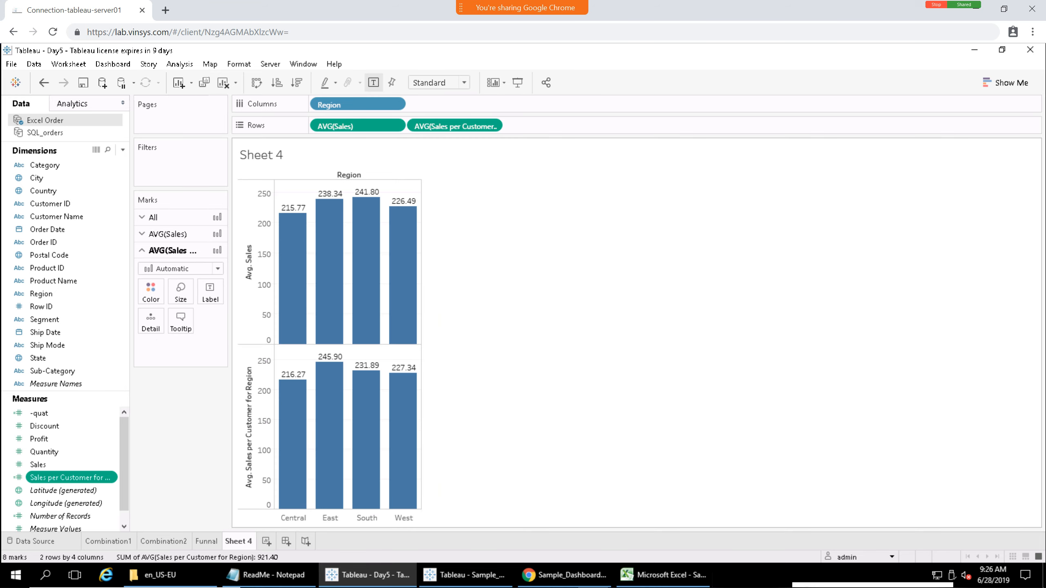
pyautogui.click(206, 541)
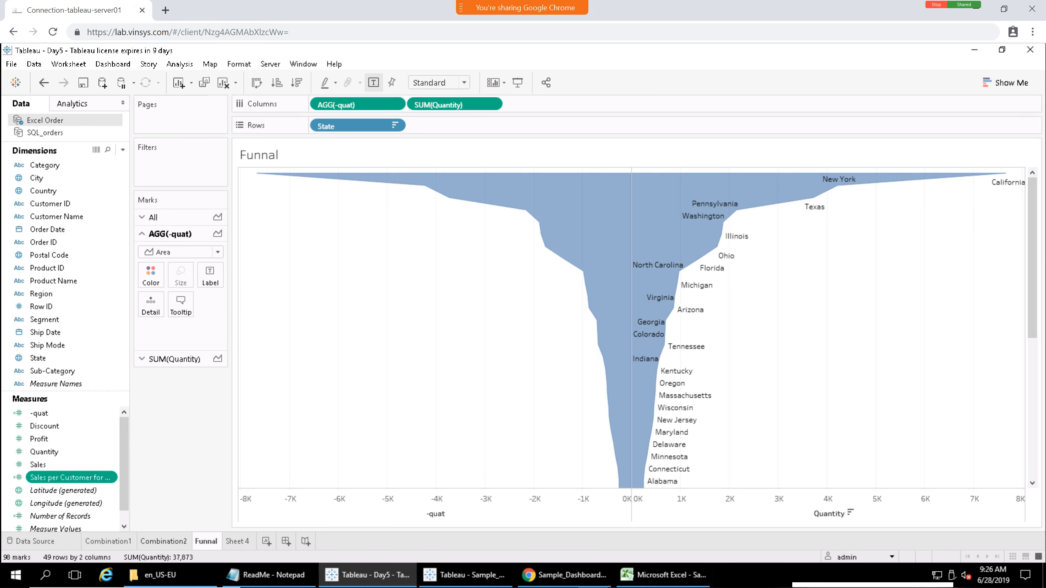
pyautogui.click(164, 541)
pyautogui.click(108, 541)
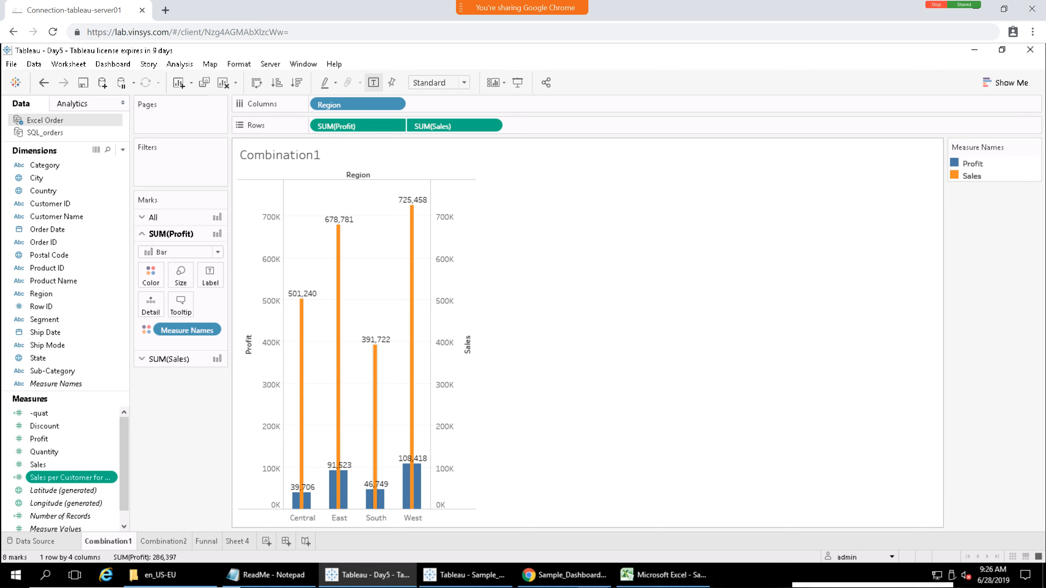
# Step: Switch to the Sample_Dashboard workbook, scroll through the Sales Dashboard, and return to the Day5 workbook
pyautogui.hotkey('alt', 'Tab')
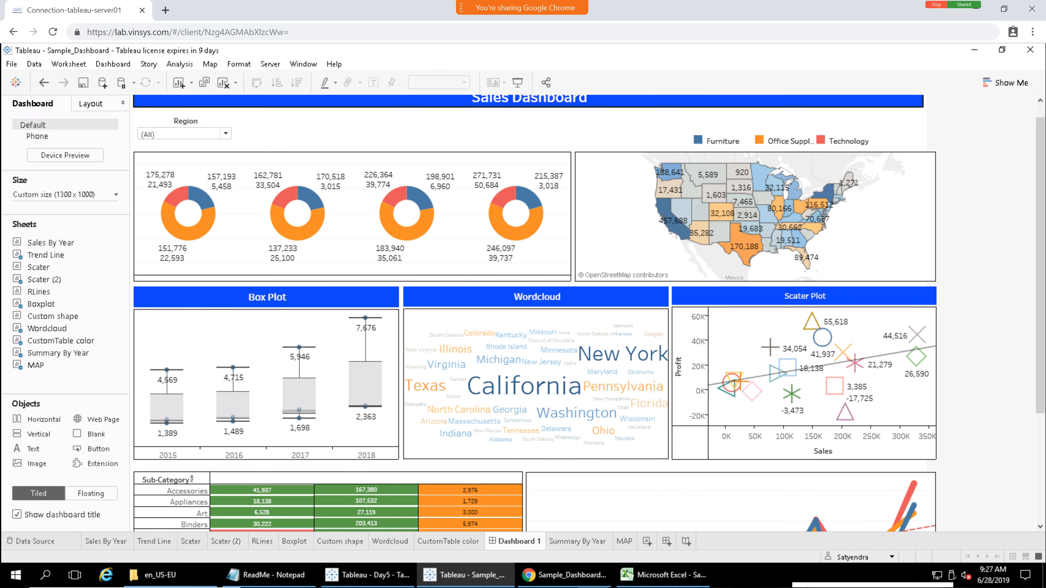
pyautogui.scroll(-3, 535, 313)
pyautogui.scroll(-4, 535, 313)
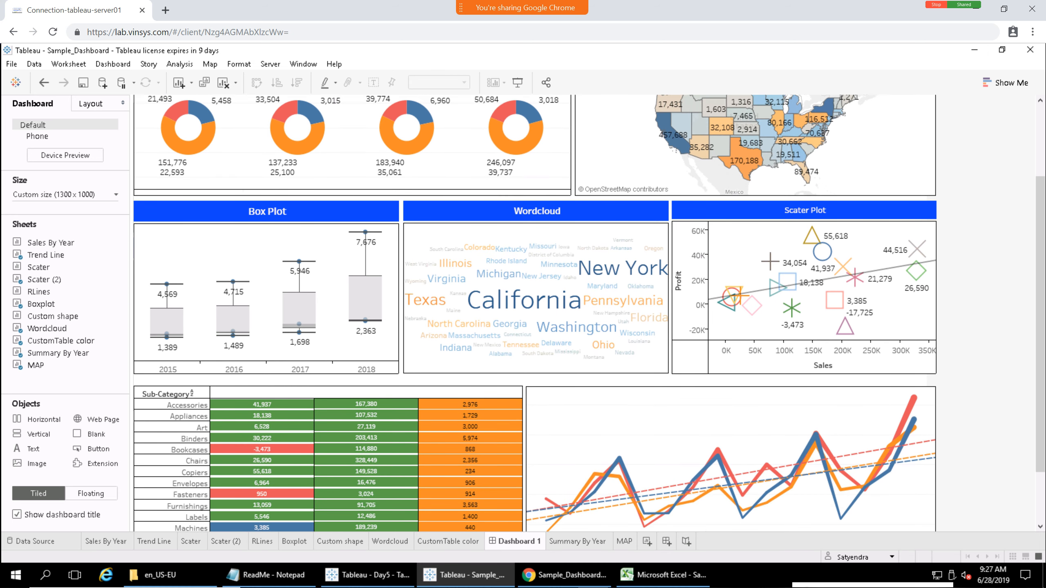
pyautogui.scroll(-1, 535, 313)
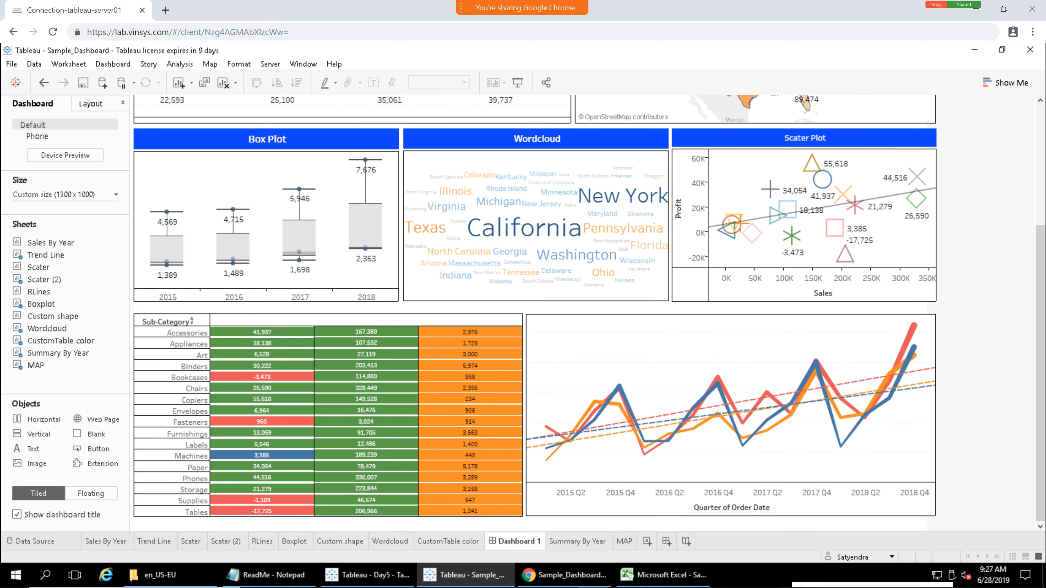
pyautogui.scroll(8, 536, 313)
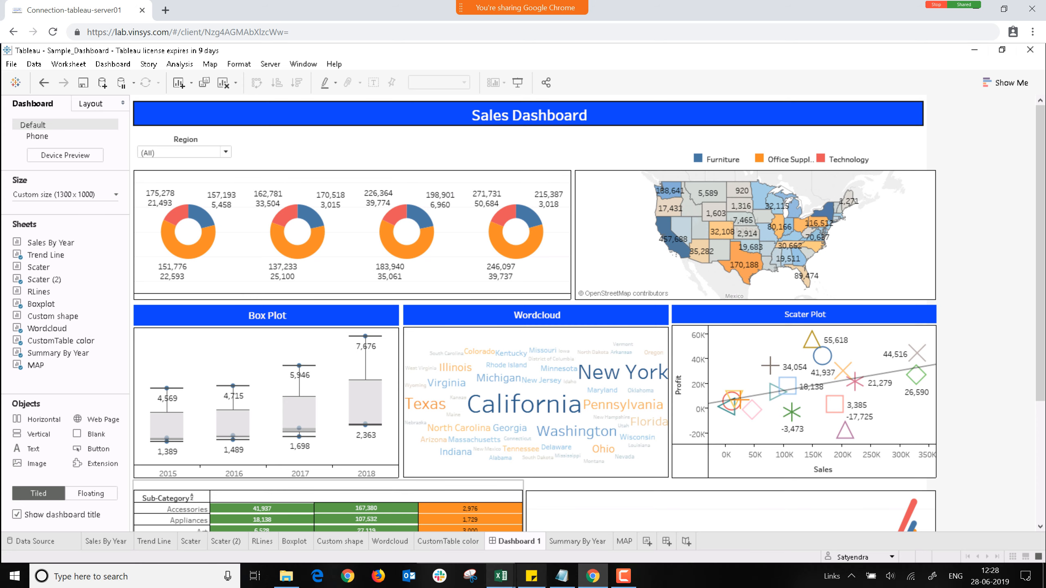
pyautogui.moveTo(465, 575)
pyautogui.click(351, 528)
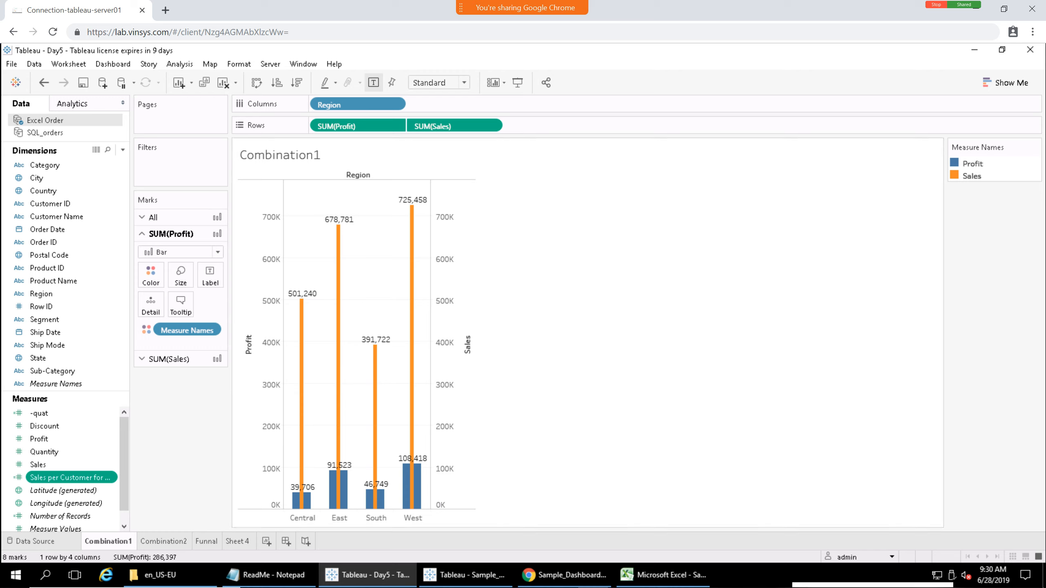
# Step: Minimize the open Tableau, browser and Notepad windows to reach the desktop
pyautogui.click(974, 49)
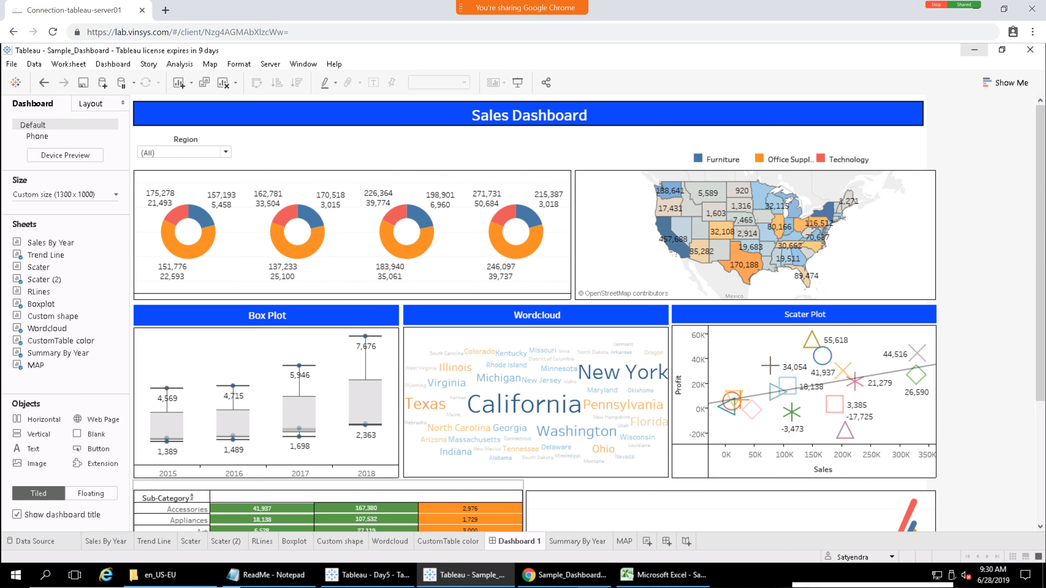
pyautogui.click(974, 49)
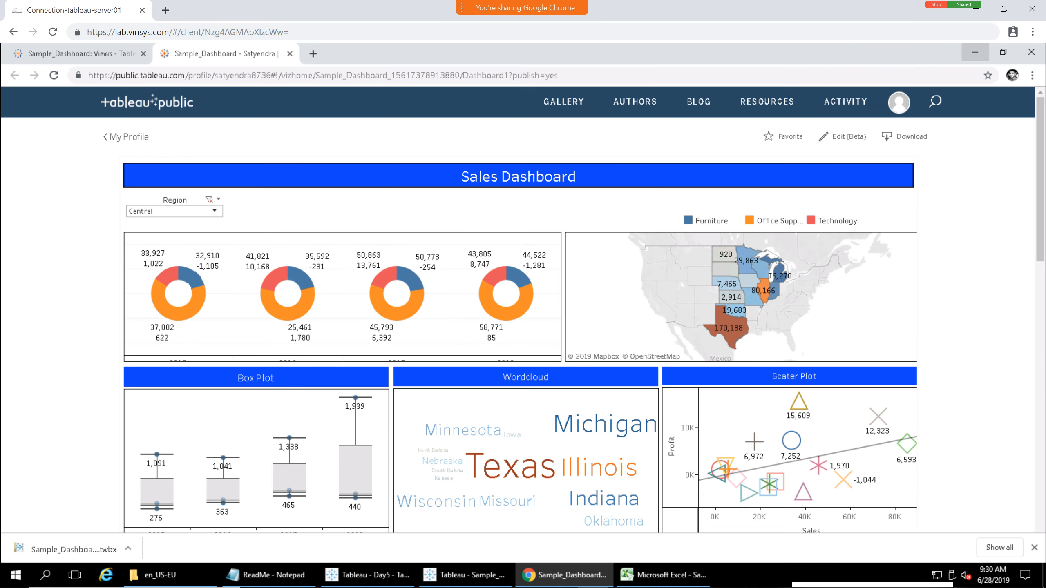
pyautogui.click(975, 52)
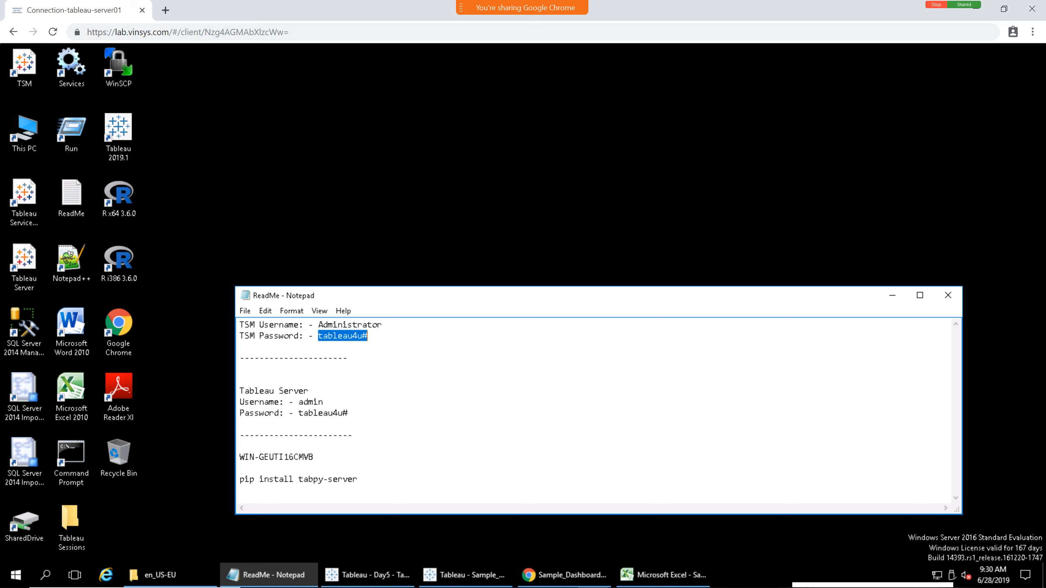
pyautogui.click(349, 358)
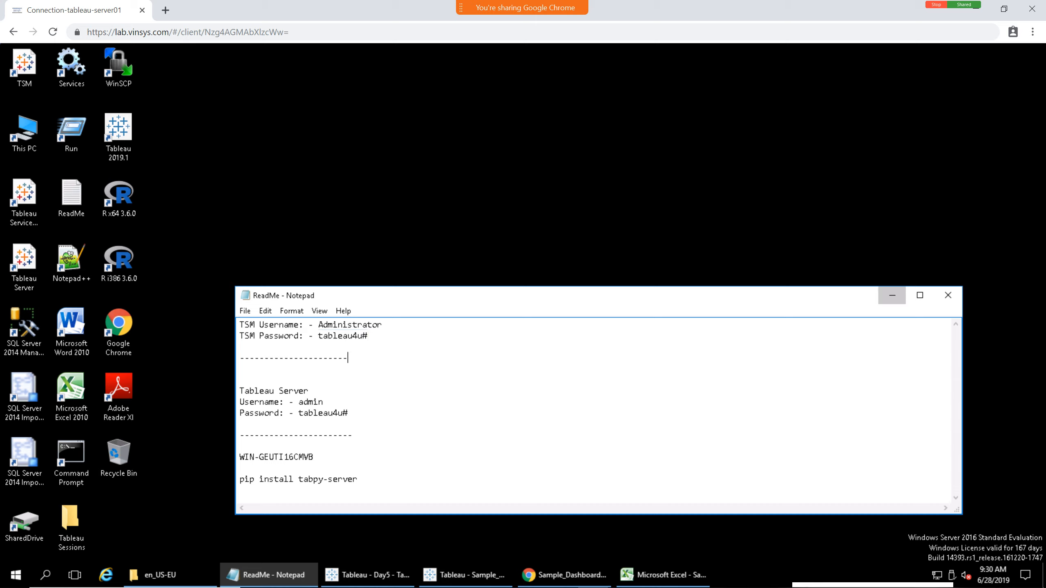
pyautogui.click(892, 295)
pyautogui.rightClick(435, 255)
pyautogui.click(458, 292)
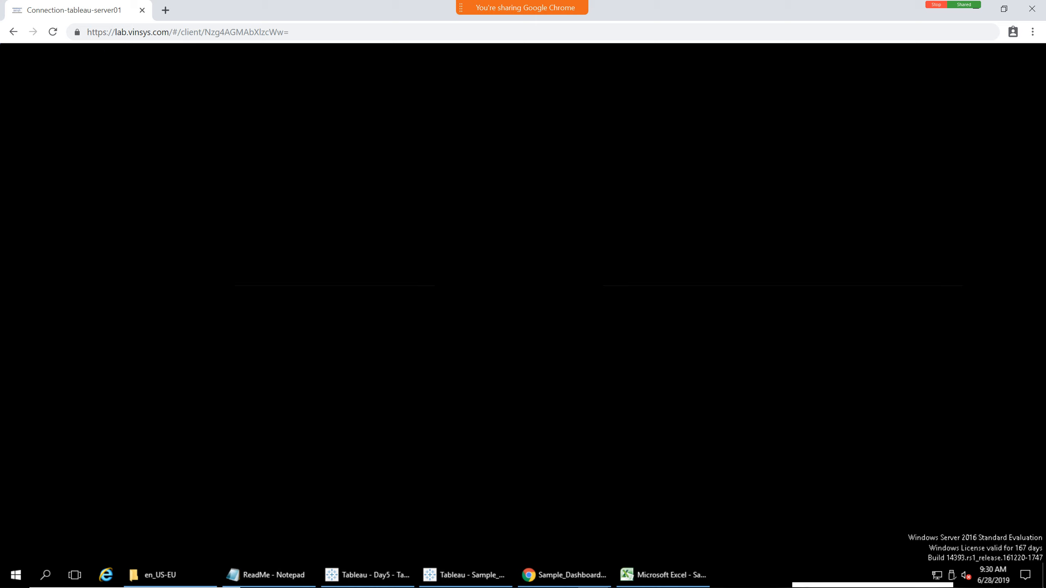
# Step: Launch R x64 3.6.0 and quit it without saving the workspace image
pyautogui.click(119, 198)
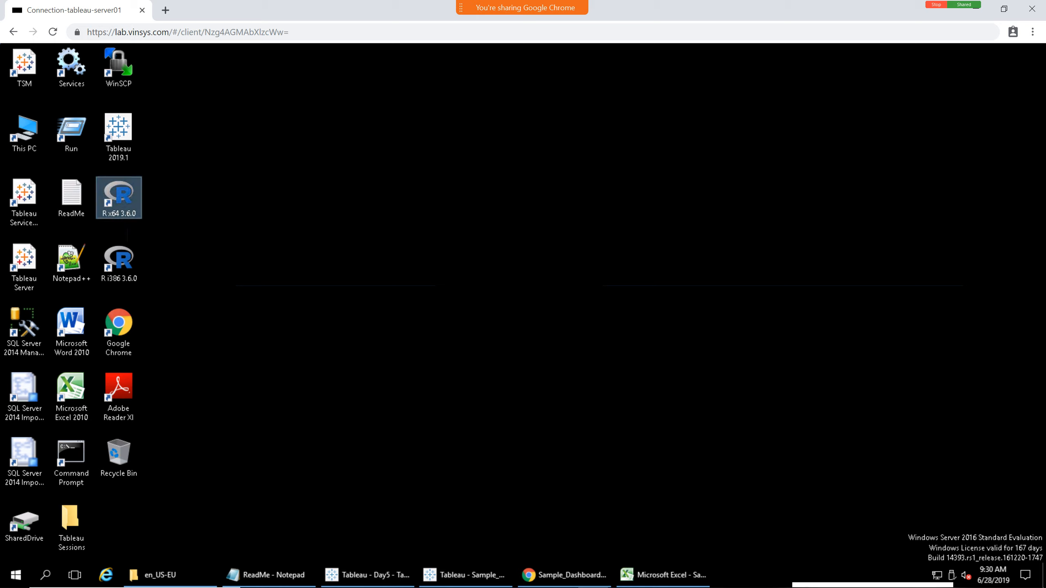
pyautogui.keyDown('ctrl'); pyautogui.click(119, 263); pyautogui.keyUp('ctrl')
pyautogui.click(119, 198)
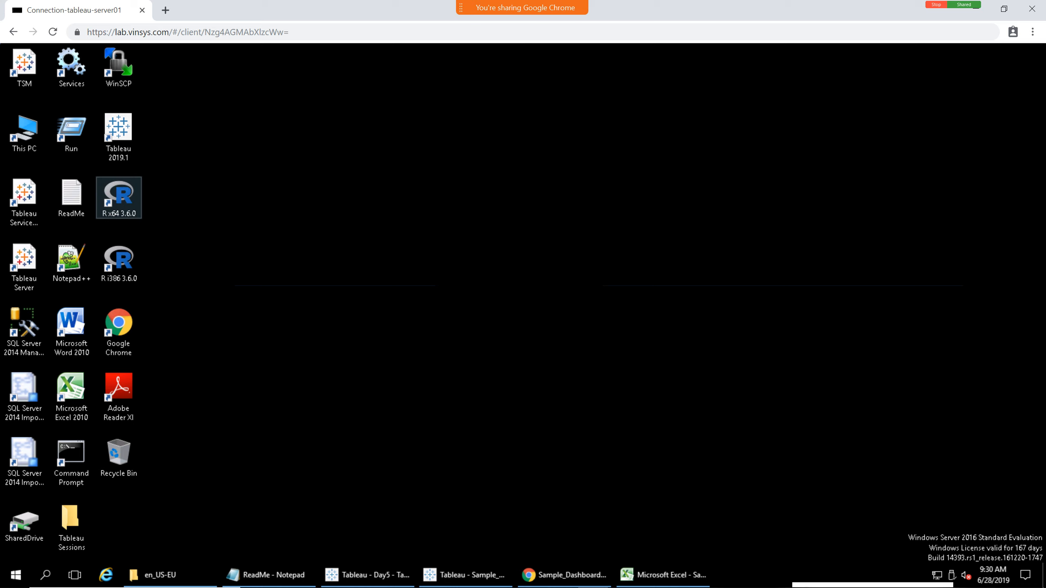
pyautogui.doubleClick(119, 197)
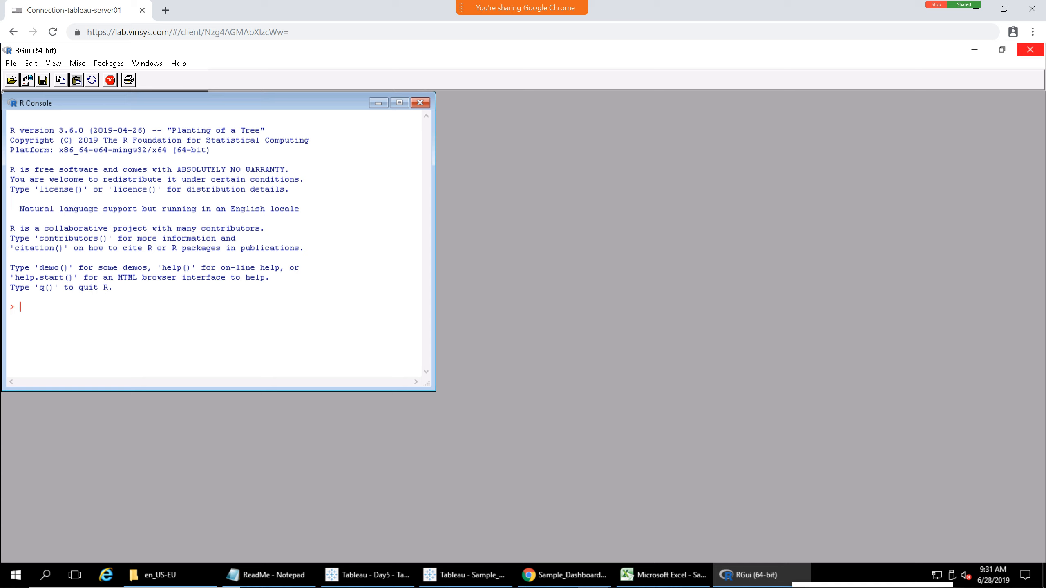
pyautogui.click(1031, 49)
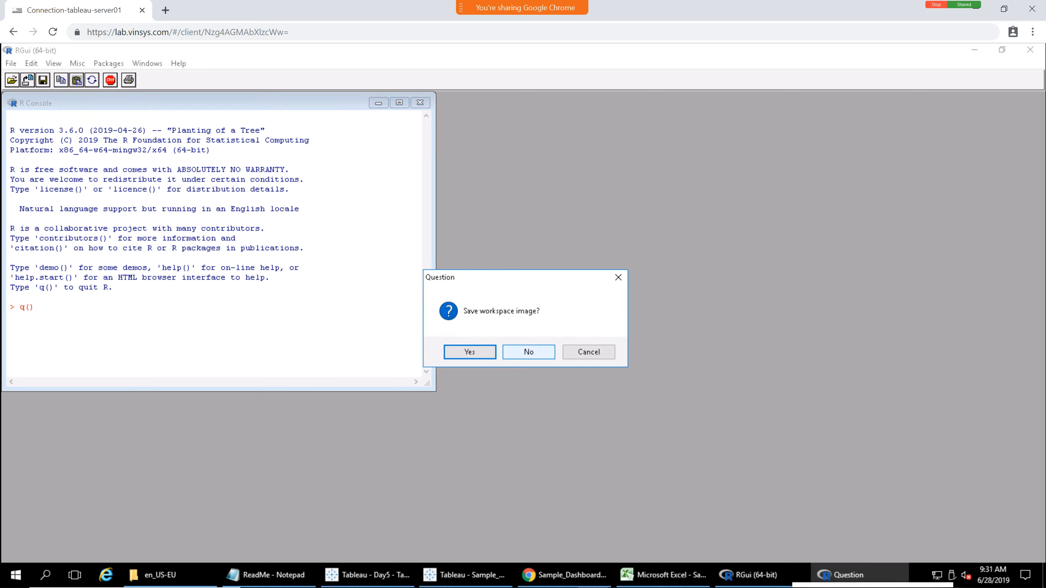
pyautogui.click(529, 352)
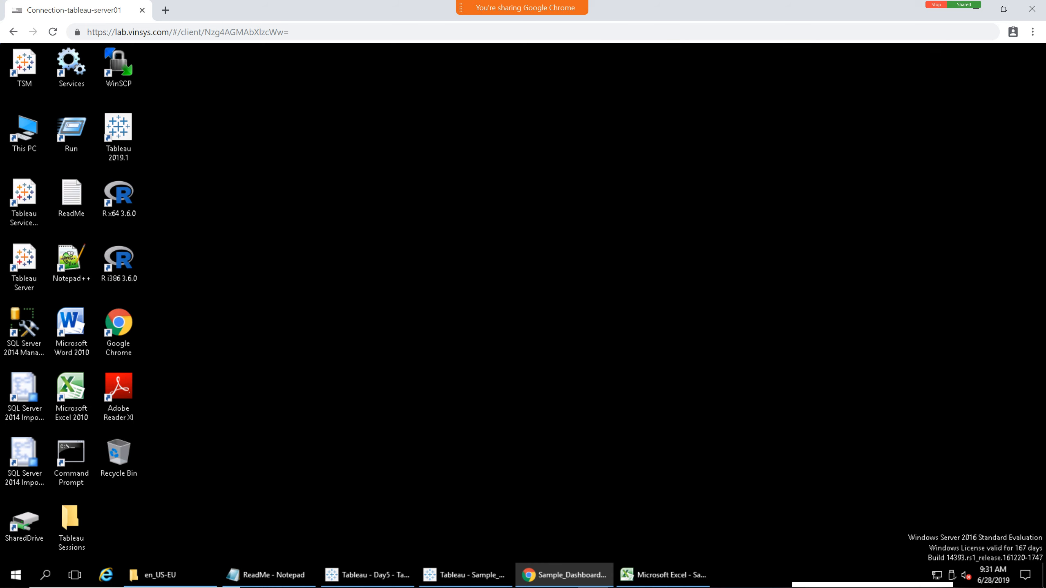
# Step: Open the file explorer window and navigate to the Tableau Sessions folder on the desktop
pyautogui.click(118, 260)
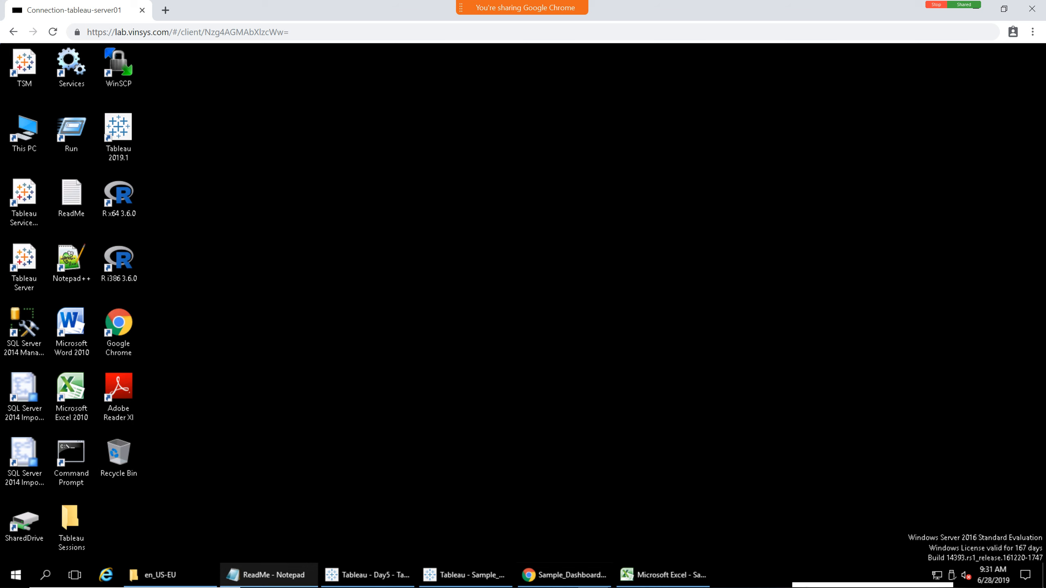
pyautogui.click(161, 575)
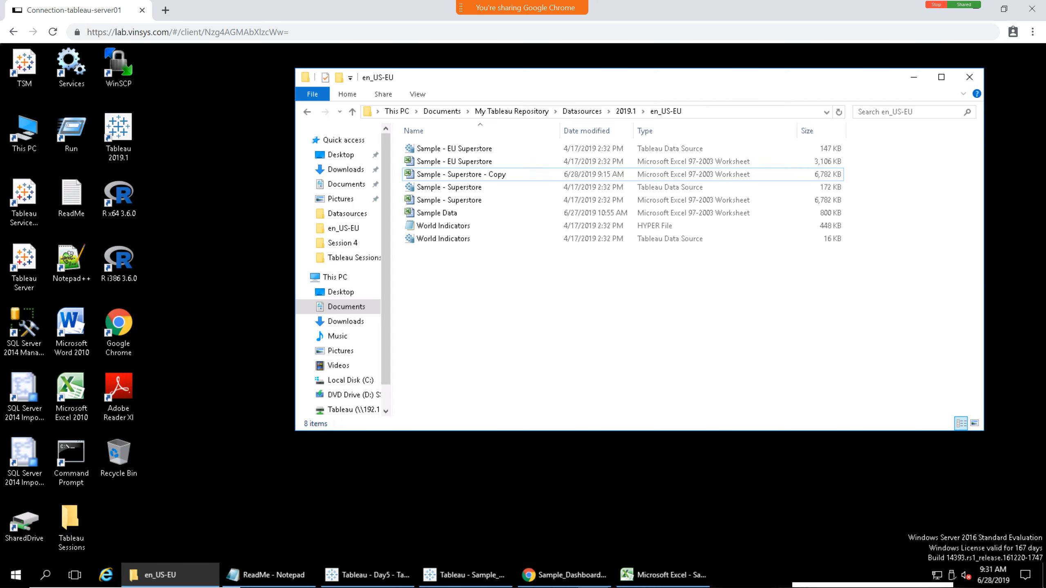
pyautogui.click(582, 111)
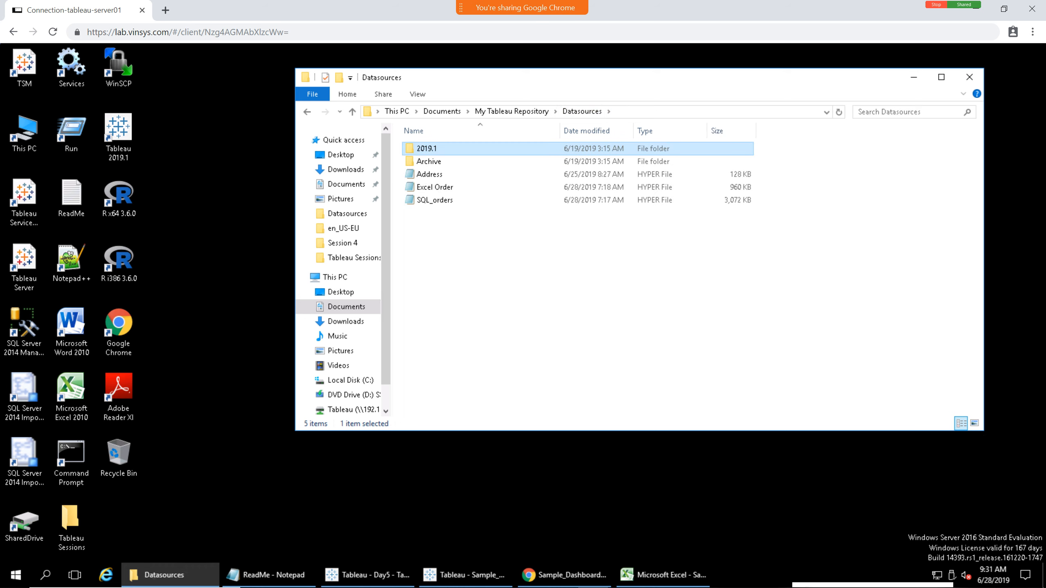
pyautogui.click(512, 111)
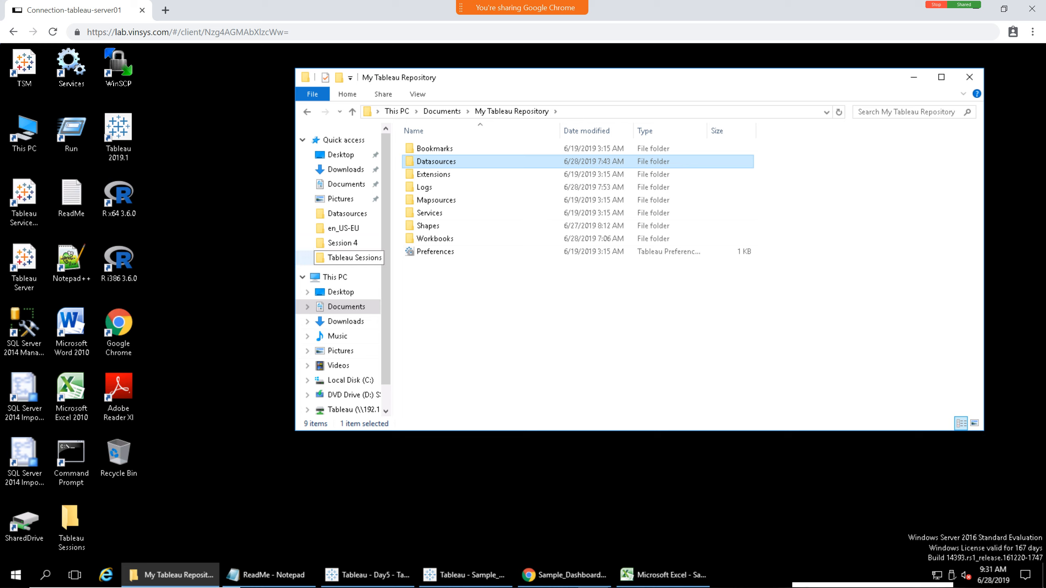
pyautogui.click(343, 243)
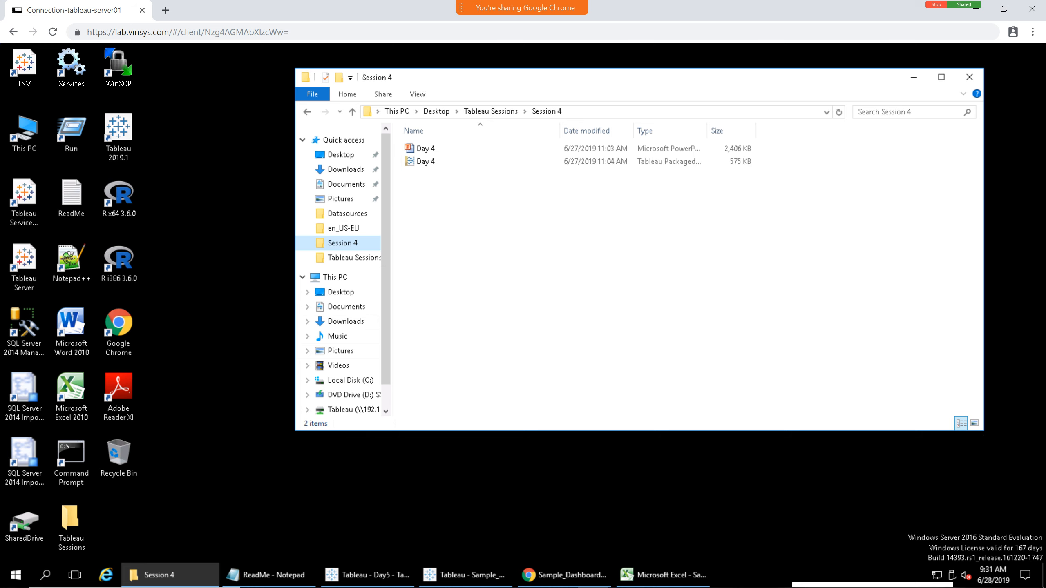
pyautogui.click(354, 257)
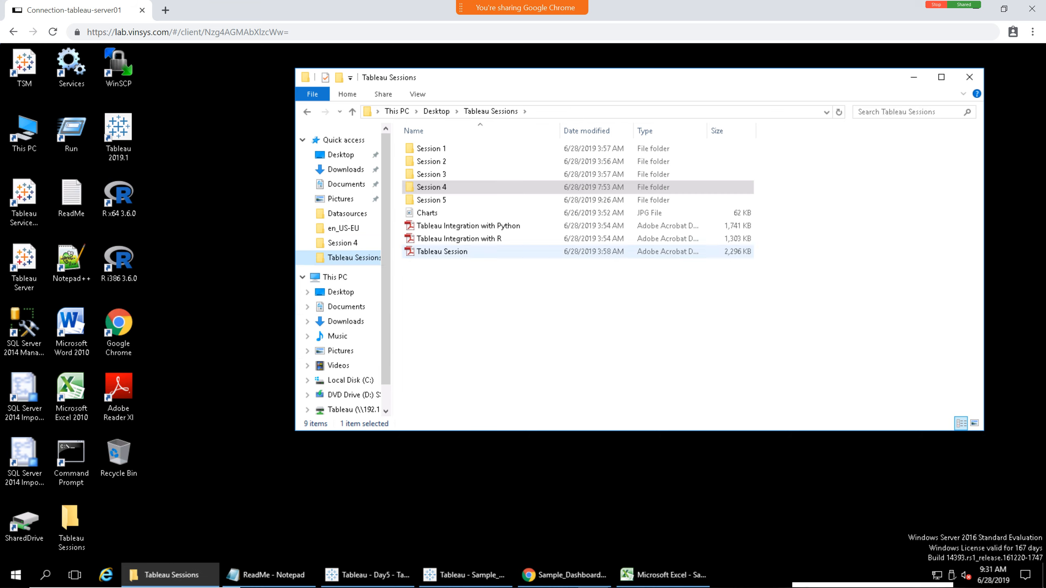
# Step: Open the Tableau Integration with R PDF and scroll to the section on installing R and setting up Rserve
pyautogui.click(469, 226)
pyautogui.click(459, 239)
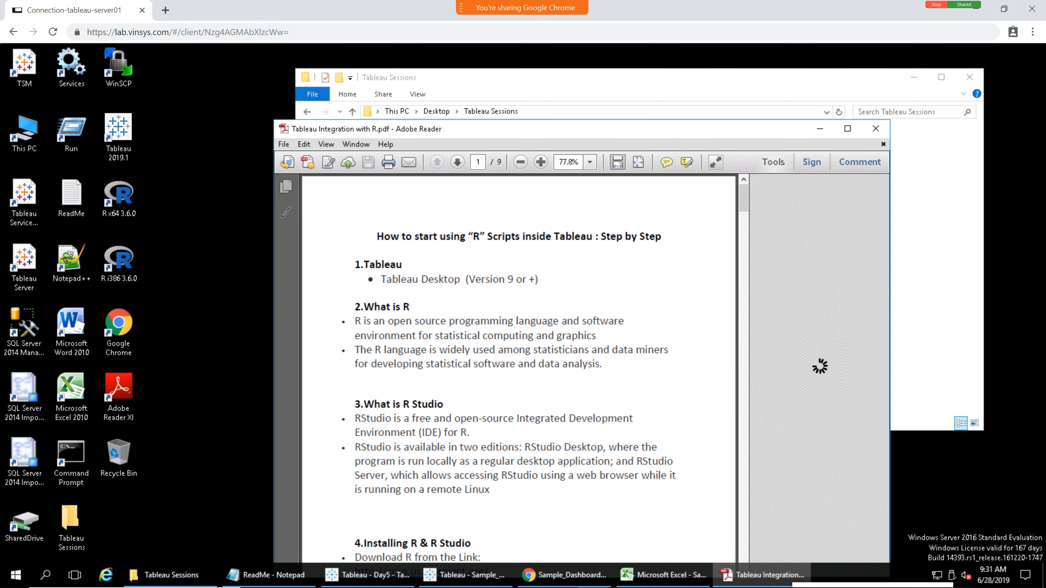
pyautogui.scroll(-5, 519, 366)
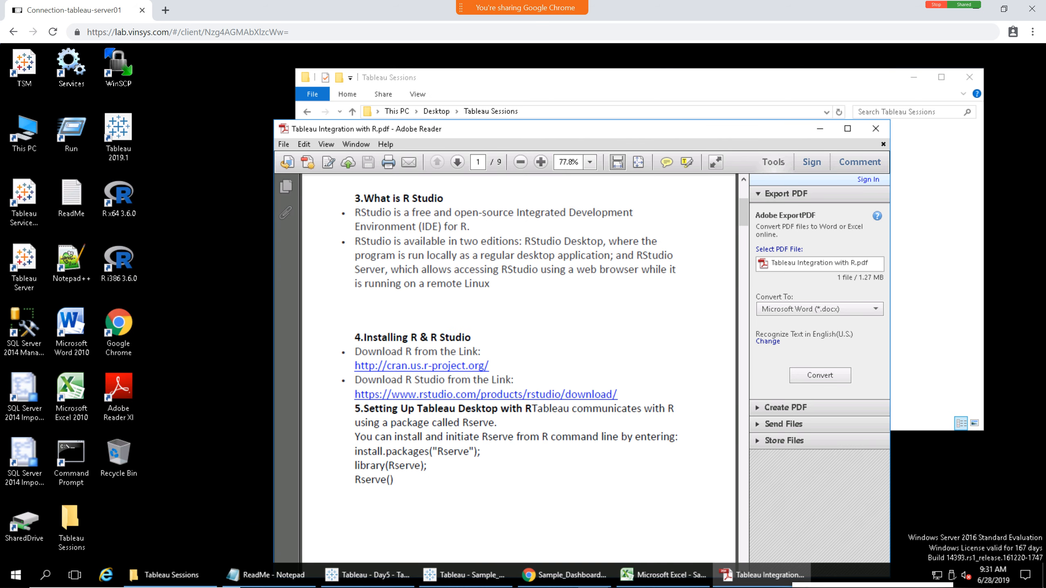
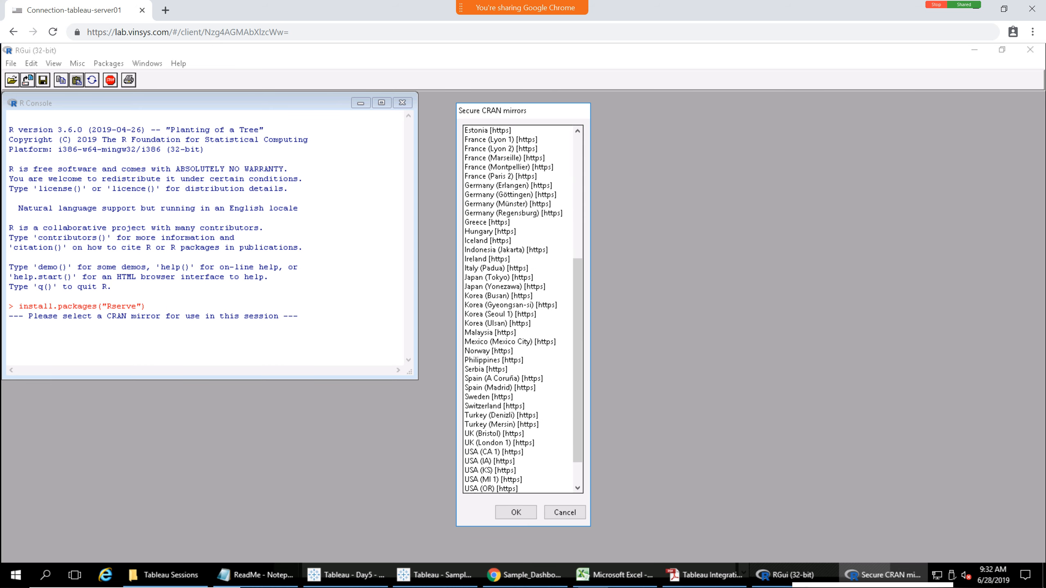
# Step: Choose the USA (CA 1) secure CRAN mirror so the Rserve package downloads and installs
pyautogui.click(500, 461)
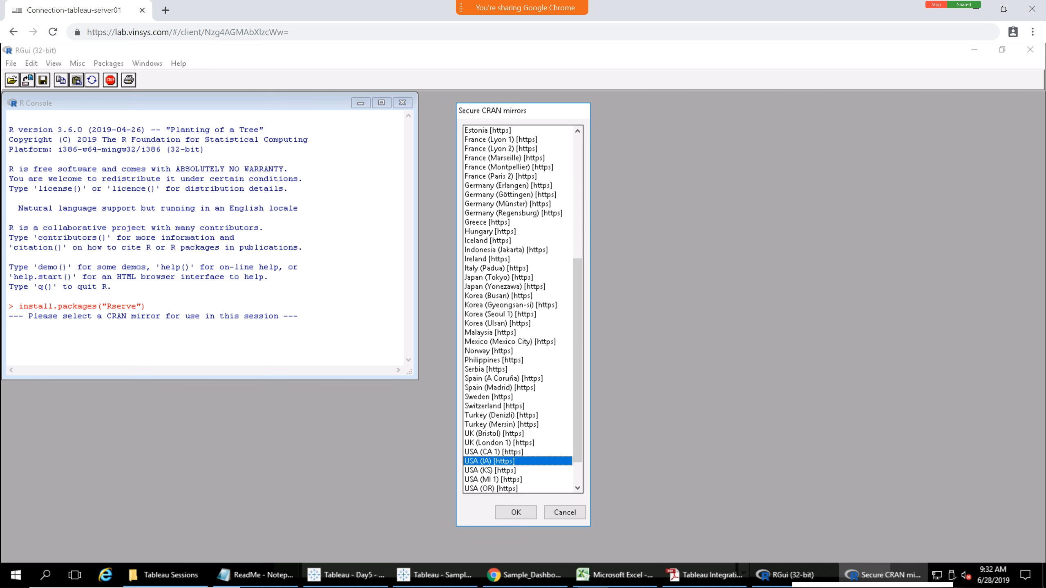
pyautogui.scroll(8, 517, 309)
pyautogui.scroll(-9, 517, 309)
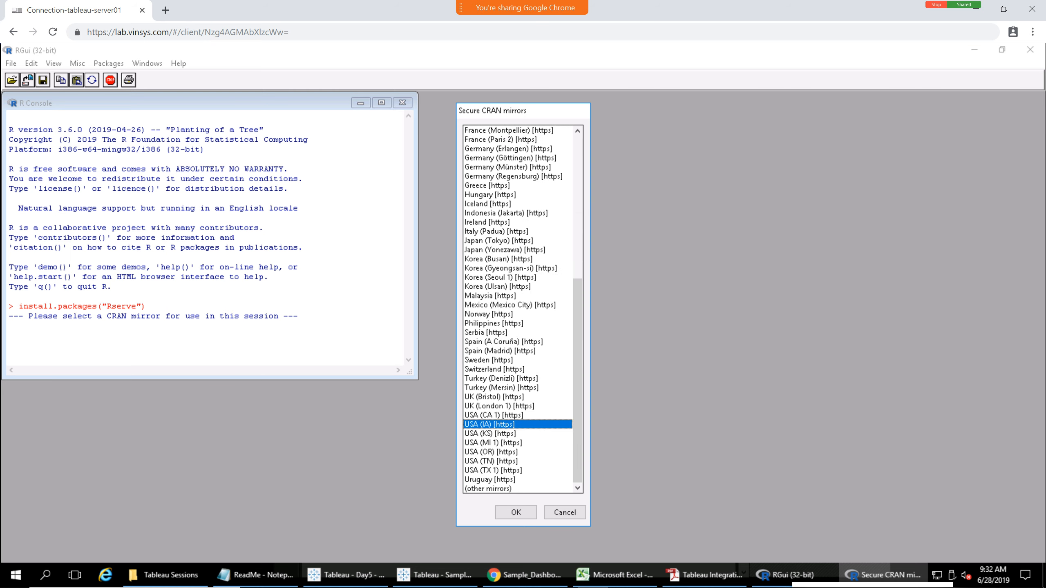
pyautogui.click(515, 415)
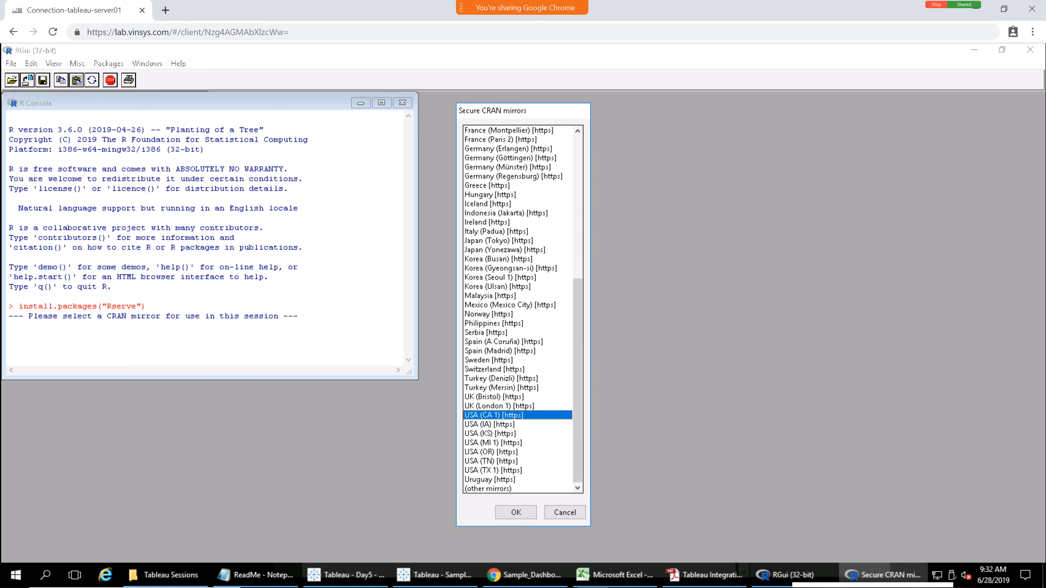
pyautogui.click(516, 512)
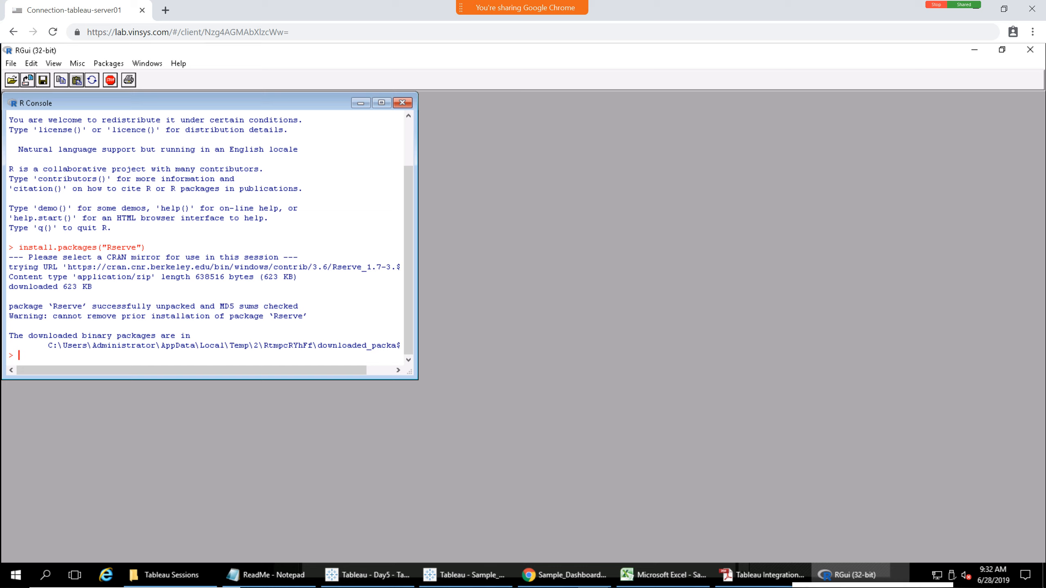
# Step: Copy the library(Rserve); line from the Tableau Integration with R PDF and run it in the R console
pyautogui.moveTo(192, 370)
pyautogui.mouseDown()
pyautogui.moveTo(218, 371)
pyautogui.moveTo(192, 371)
pyautogui.mouseUp()
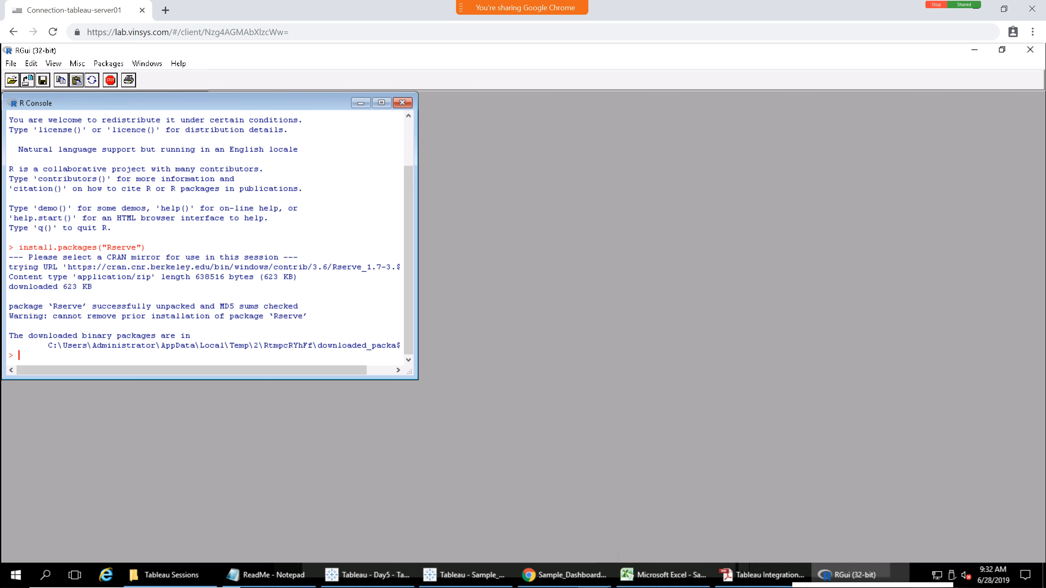
pyautogui.click(762, 575)
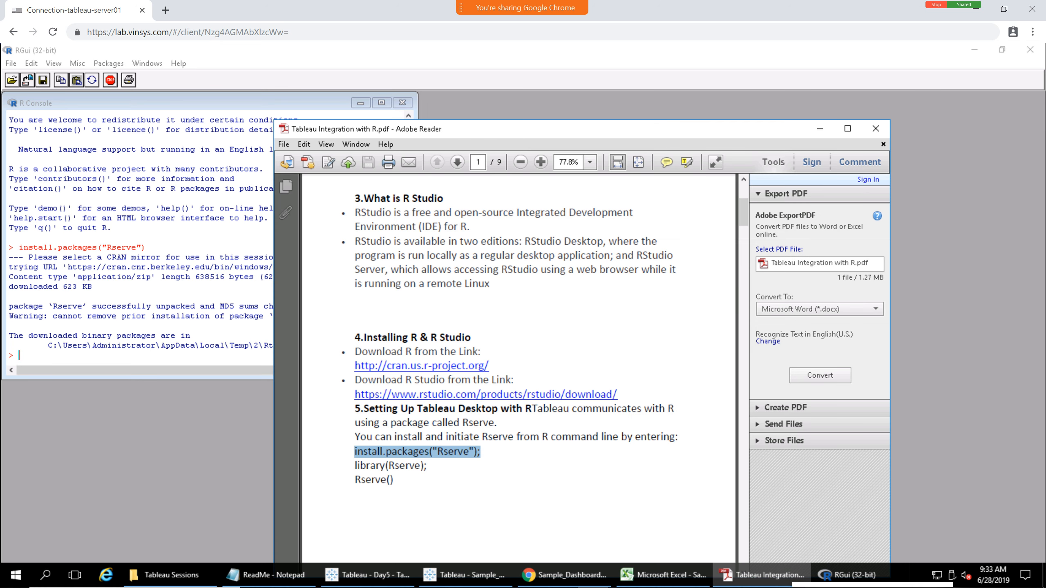
pyautogui.moveTo(428, 466); pyautogui.dragTo(354, 465)
pyautogui.hotkey('ctrl', 'c')
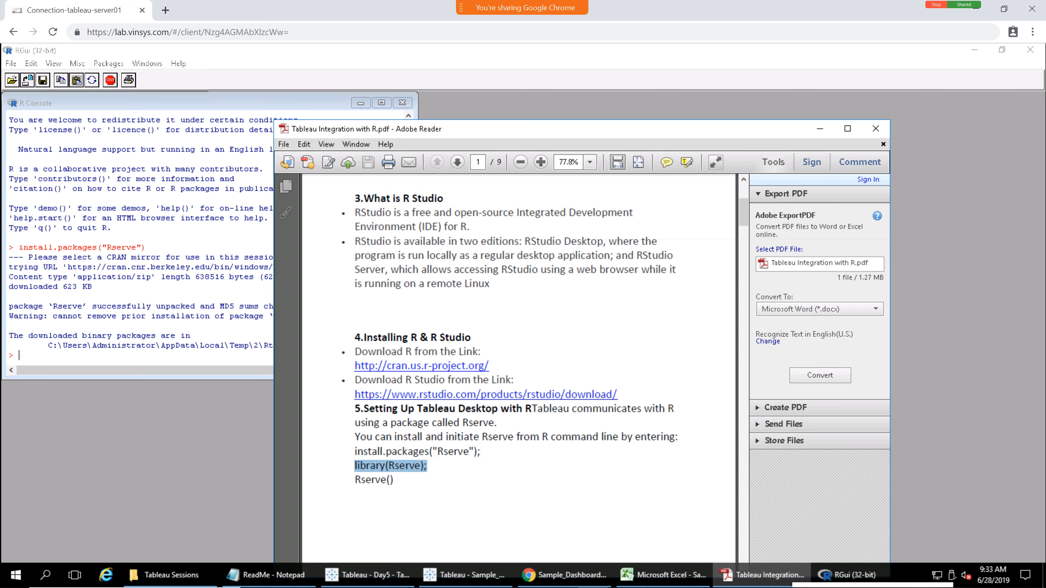
pyautogui.hotkey('alt', 'Tab')
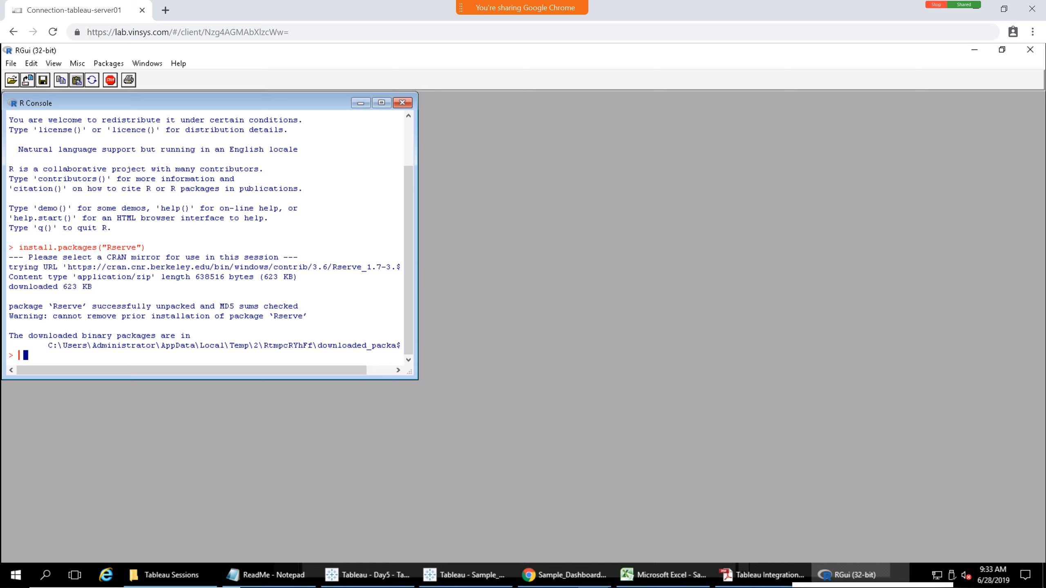
pyautogui.hotkey('ctrl', 'v')
pyautogui.press('Return')
# Step: Run library(Rserve) again in the console without the trailing semicolon
pyautogui.hotkey('ctrl', 'v')
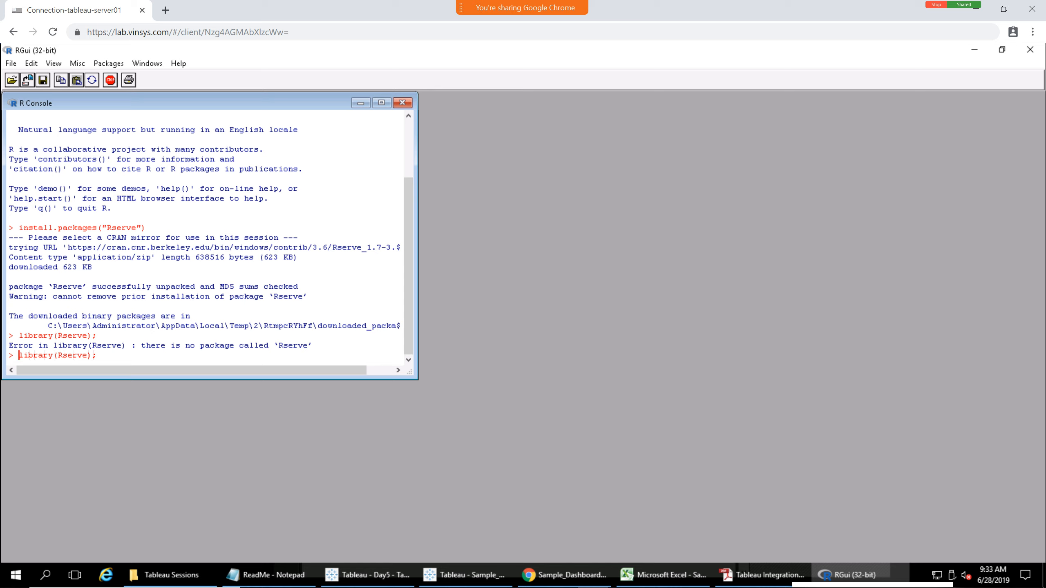
pyautogui.press('Right')
pyautogui.press('BackSpace')
pyautogui.press('Return')
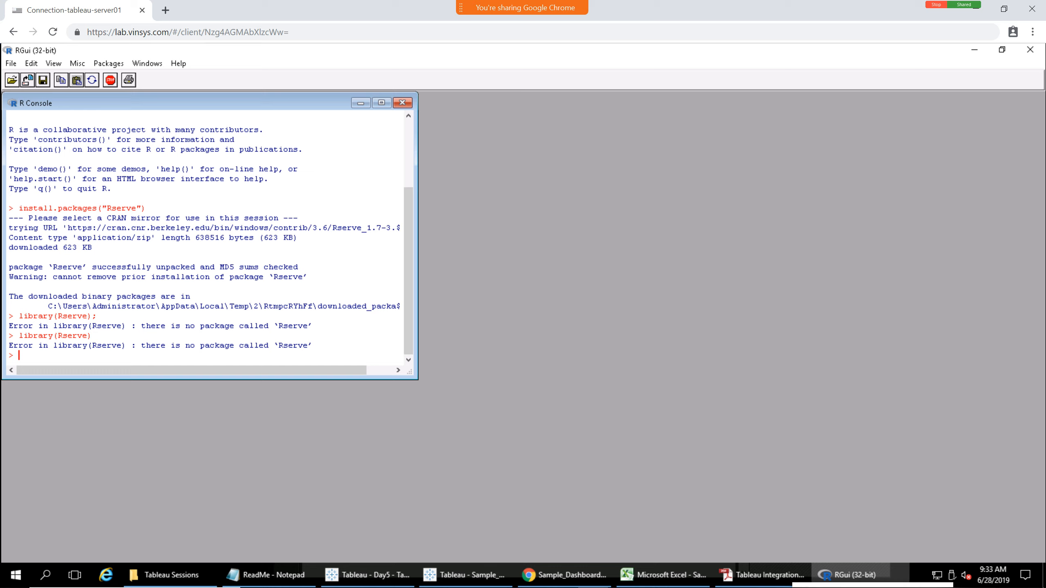
# Step: Recall the last command and run library("Rserve") with the package name in quotes
pyautogui.press('Up')
pyautogui.write('"')
pyautogui.write('"')
pyautogui.press('Return')
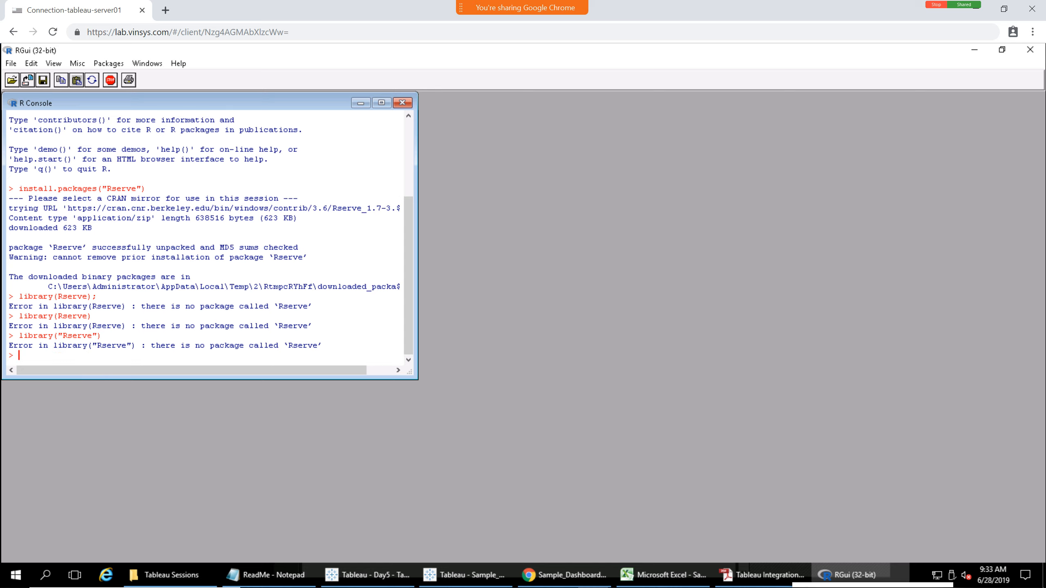
# Step: Start installing packages, then open the dialog for installing packages from local files
pyautogui.click(108, 64)
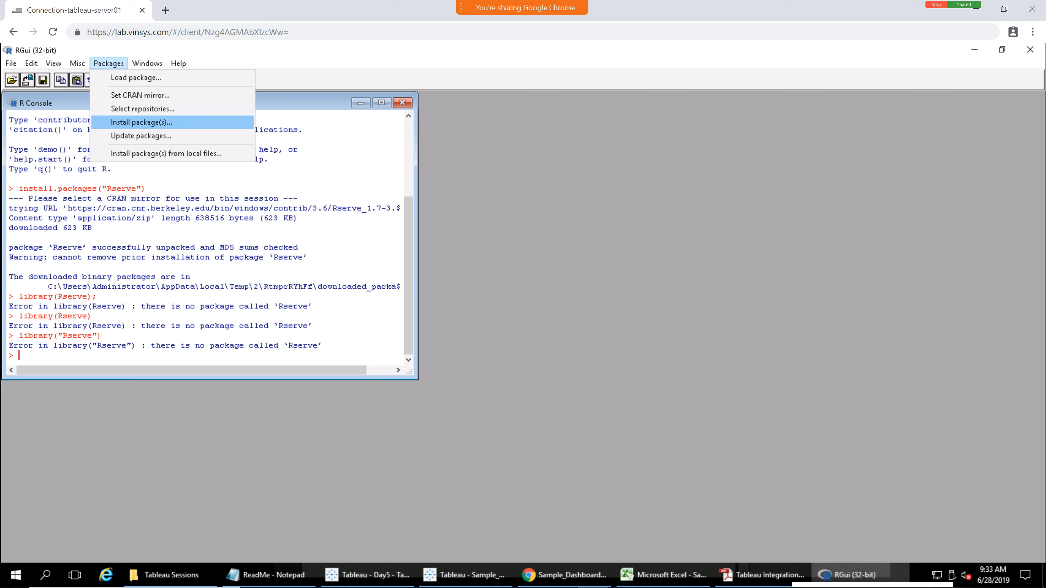
pyautogui.click(141, 122)
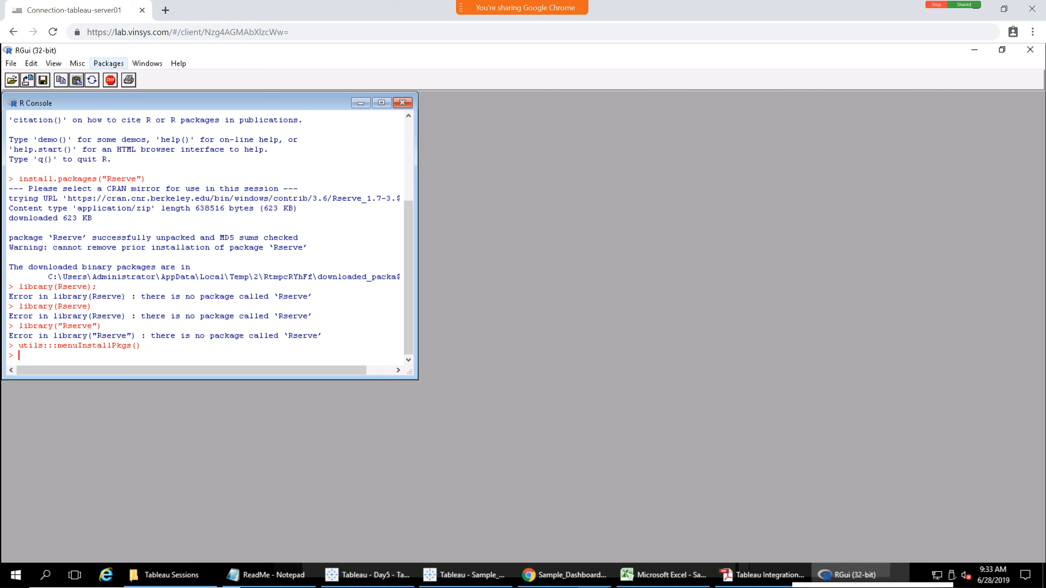
pyautogui.click(109, 63)
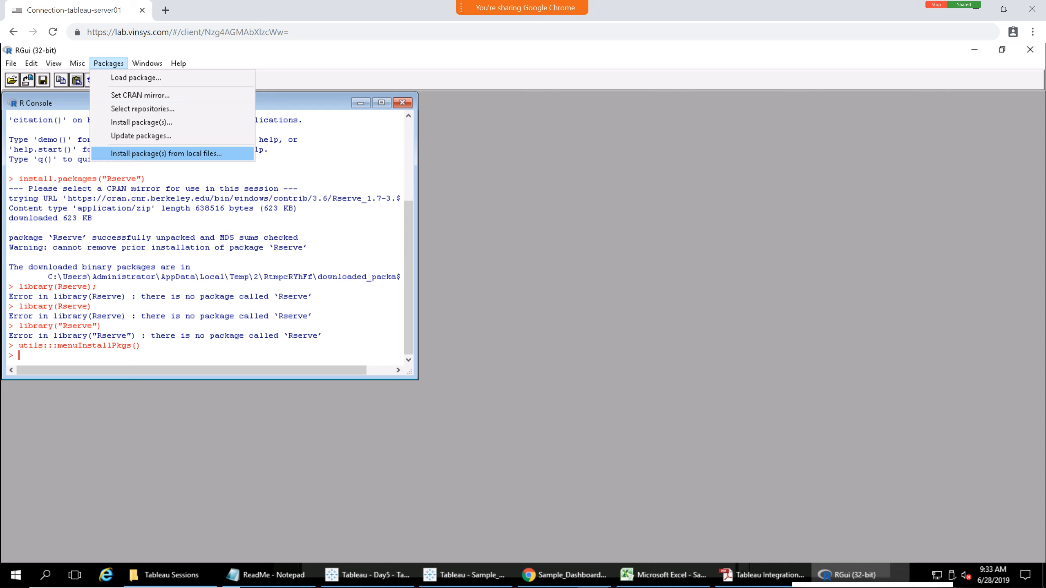
pyautogui.click(166, 153)
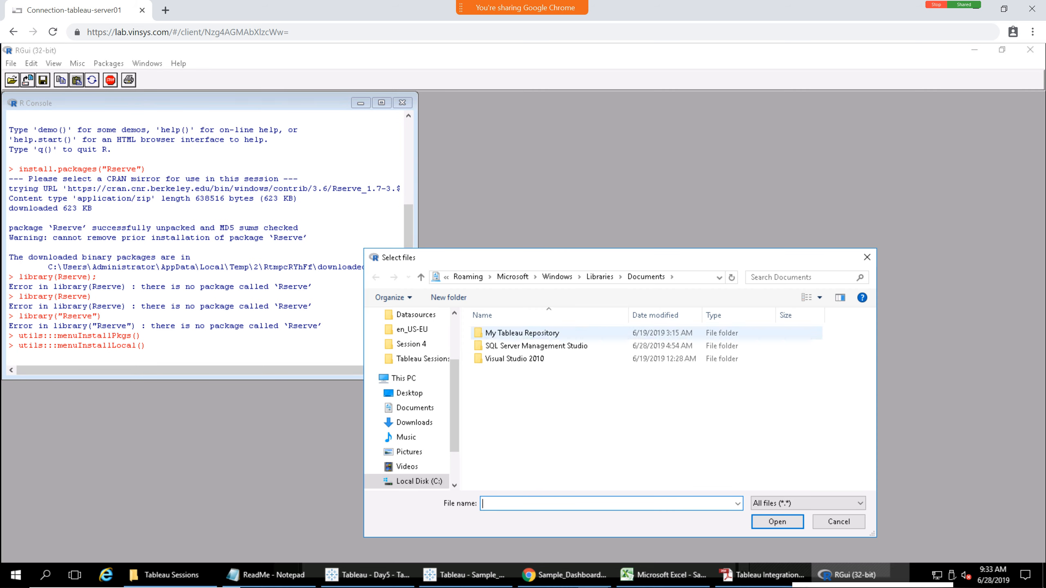
# Step: Browse the Session 4 folder and C:\Users\Administrator in the file selection dialog
pyautogui.scroll(3, 408, 412)
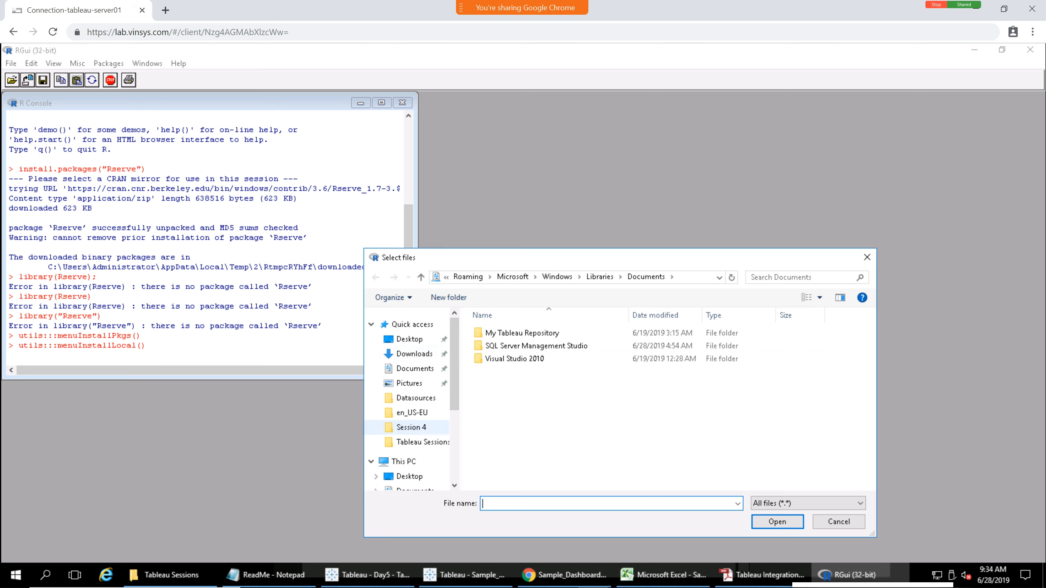
pyautogui.click(411, 427)
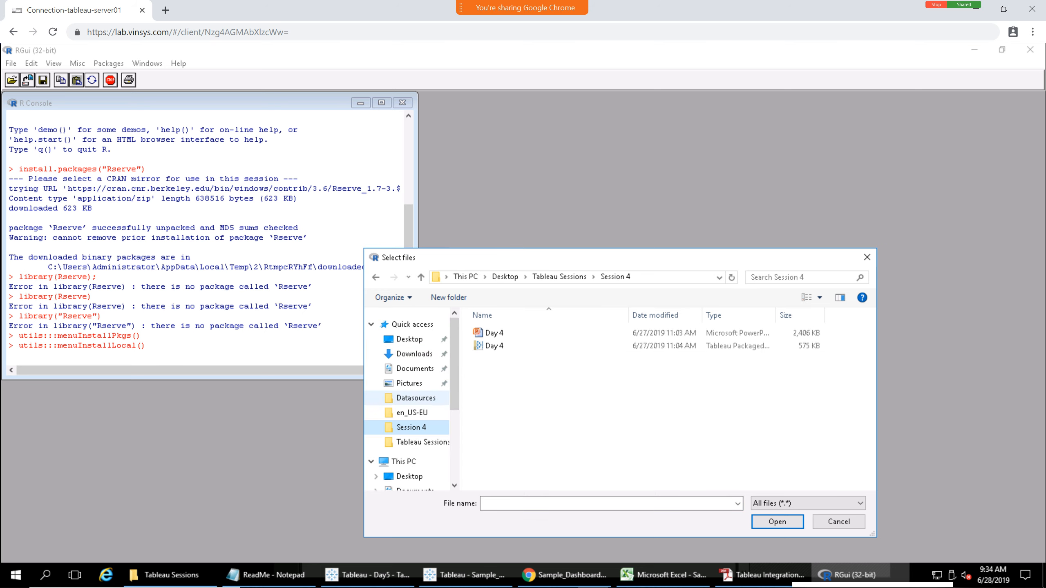
pyautogui.scroll(-2, 408, 470)
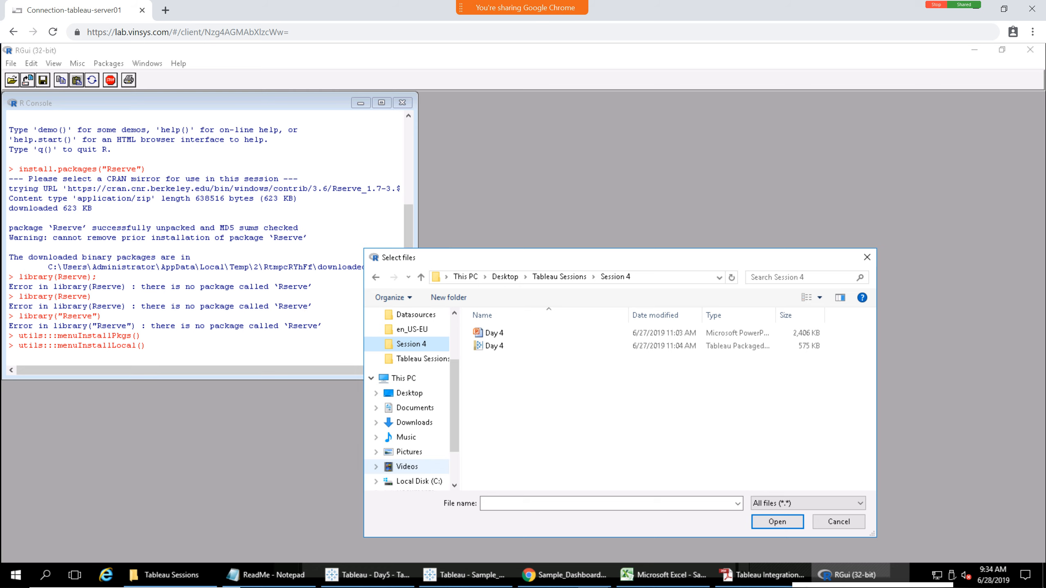
pyautogui.click(419, 481)
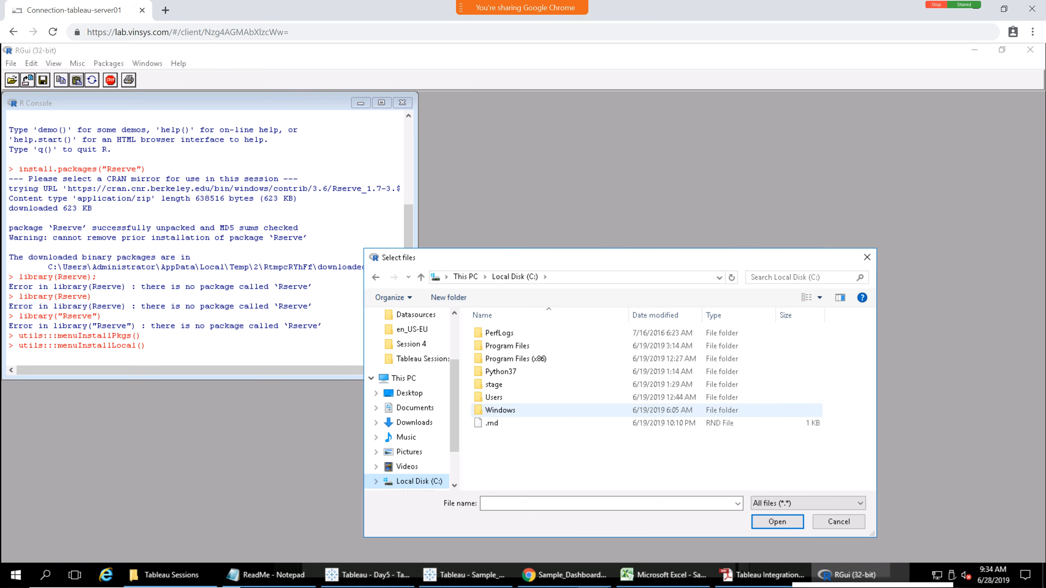
pyautogui.doubleClick(494, 397)
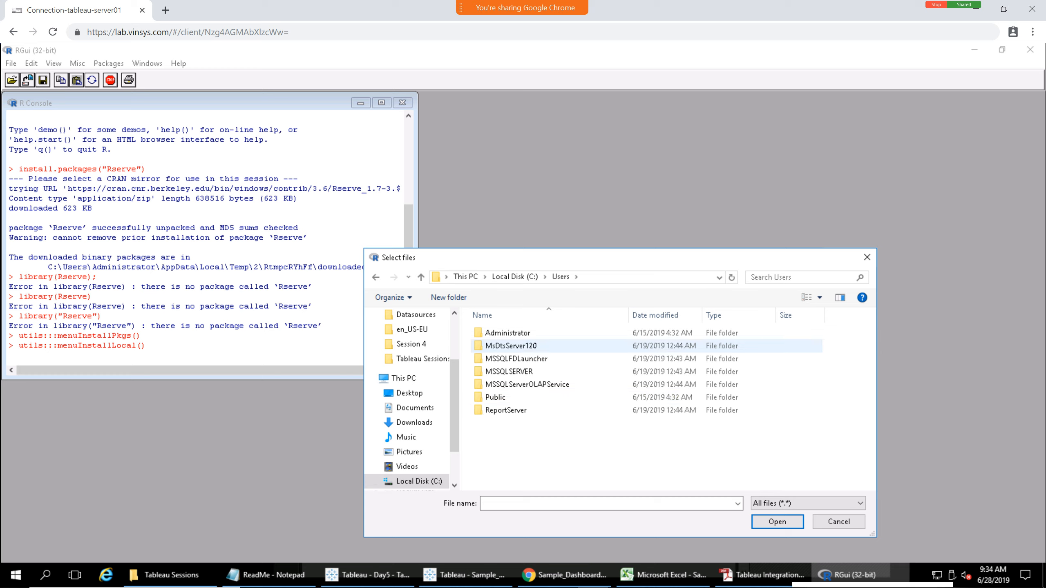
pyautogui.doubleClick(508, 333)
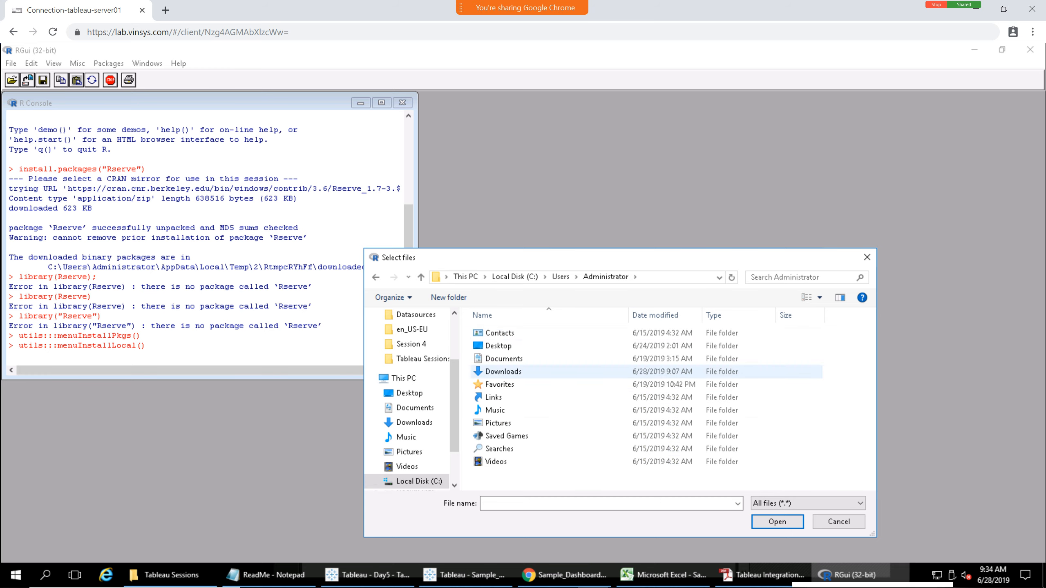
# Step: Browse Local Disk (C:) and the Program Files (x86) folder in the file selection dialog
pyautogui.scroll(2, 412, 402)
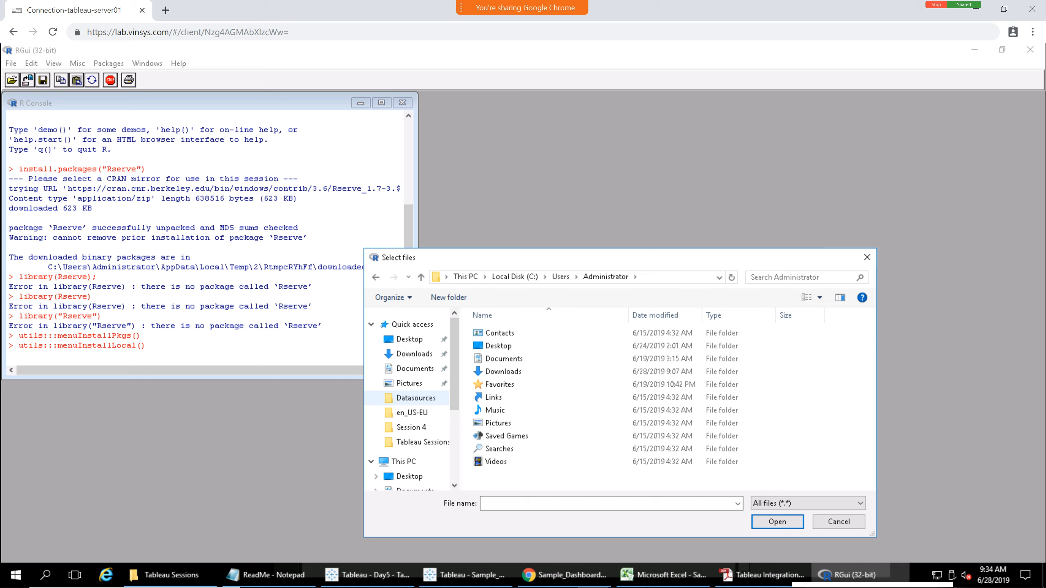
pyautogui.scroll(-3, 412, 432)
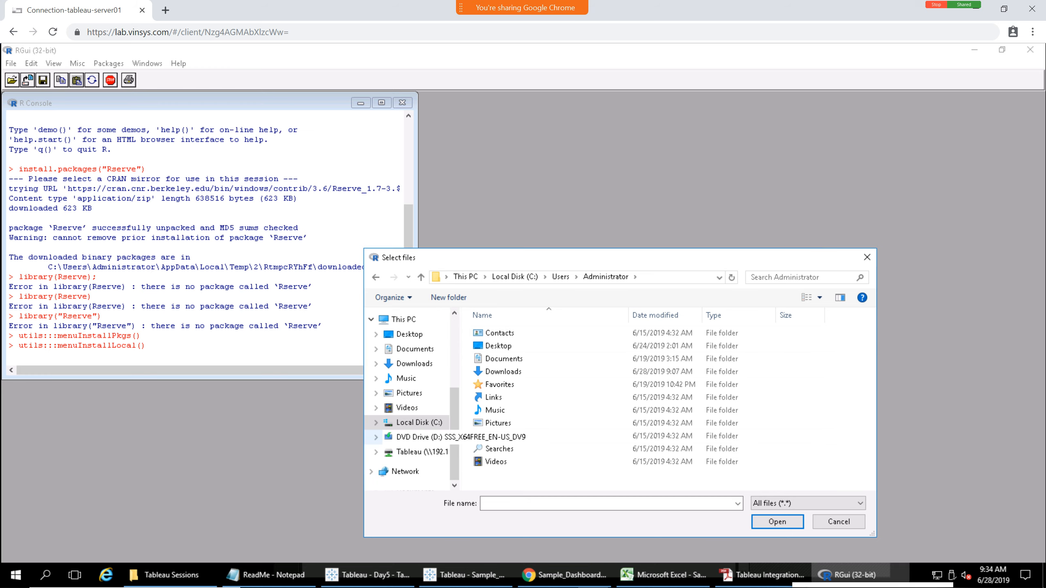
pyautogui.click(418, 423)
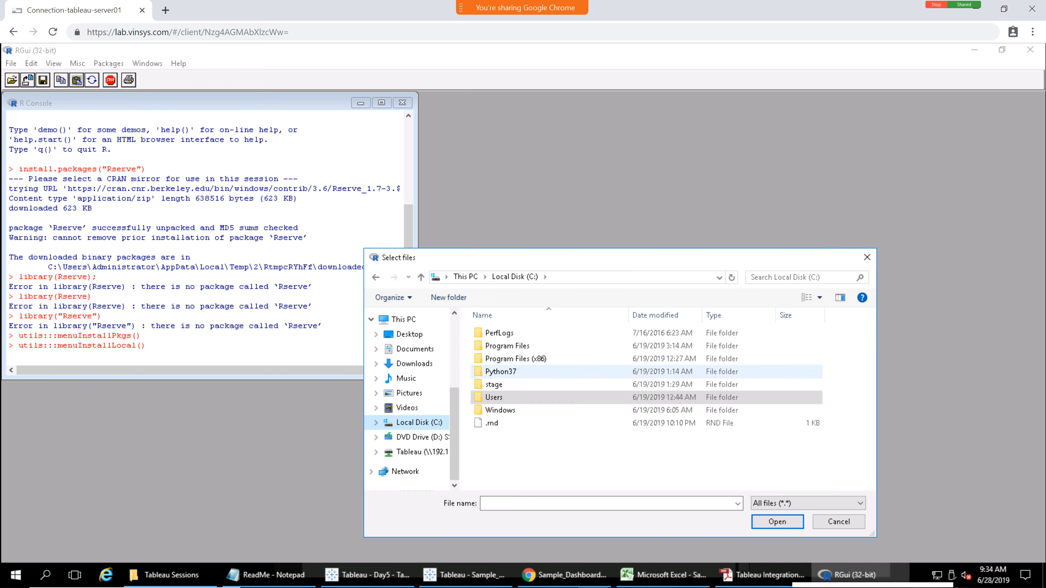
pyautogui.doubleClick(515, 358)
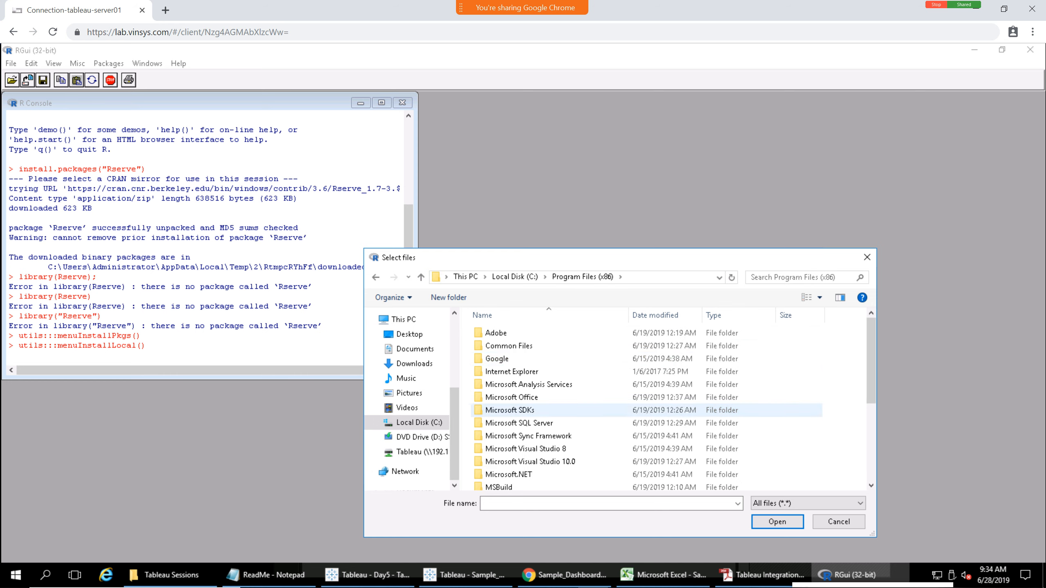
pyautogui.scroll(-4, 577, 428)
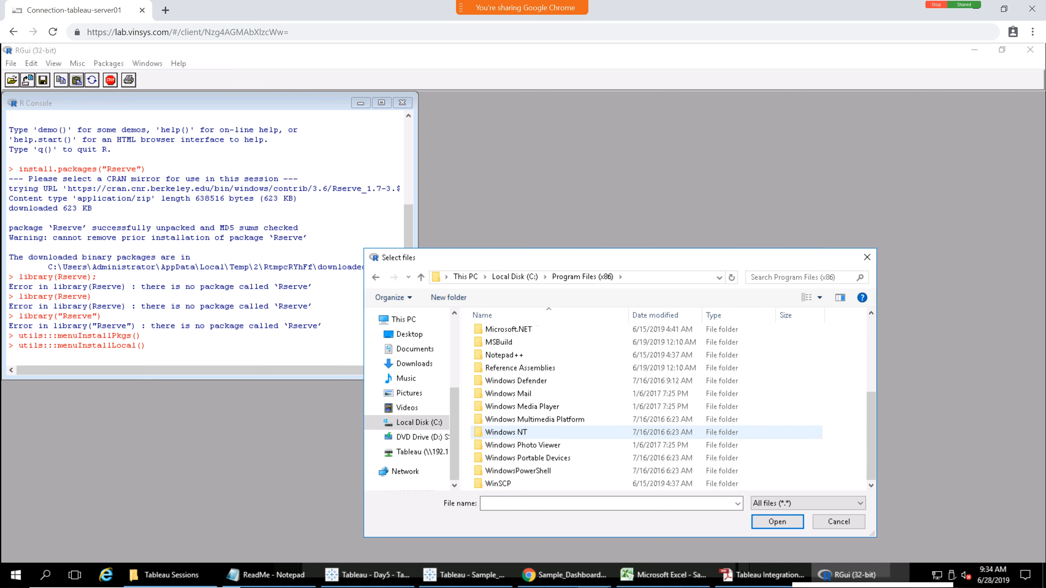
pyautogui.click(520, 368)
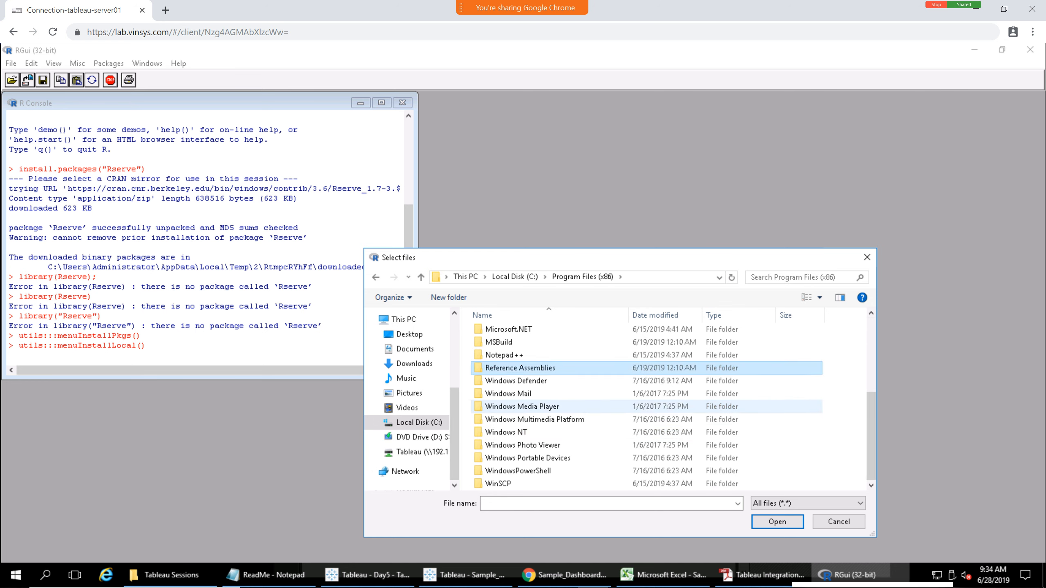
pyautogui.scroll(4, 535, 410)
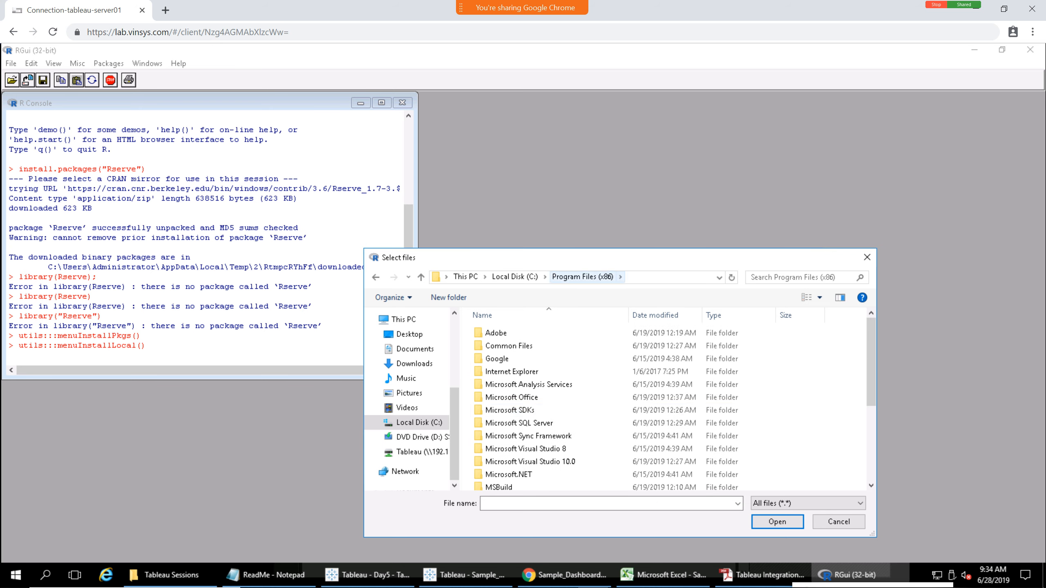
pyautogui.click(515, 277)
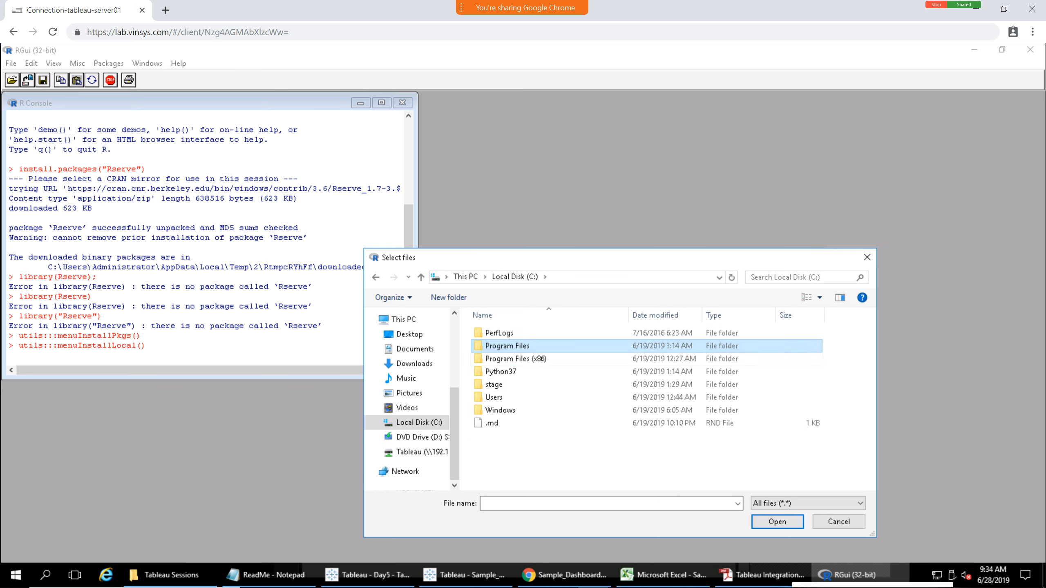
# Step: Open the Program Files, R, R-3.6.0 and library folders in the file selection dialog
pyautogui.doubleClick(507, 346)
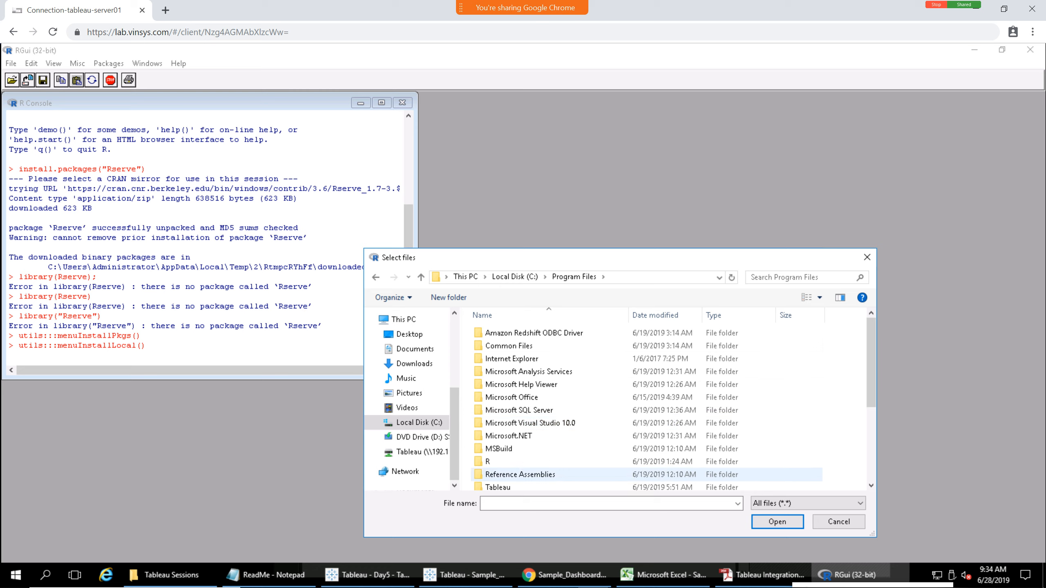
pyautogui.doubleClick(494, 462)
pyautogui.doubleClick(496, 333)
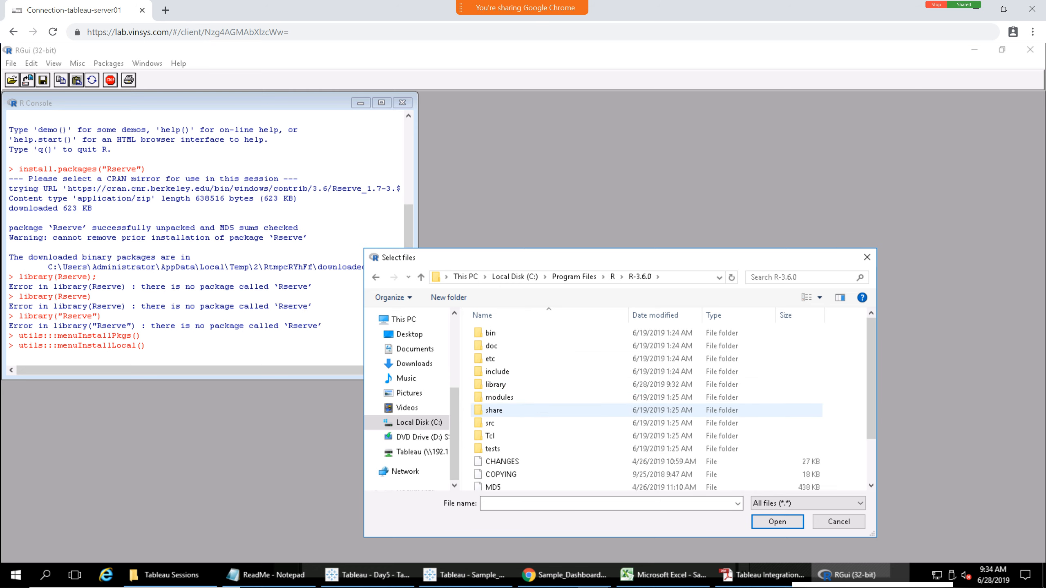
pyautogui.scroll(-1, 494, 436)
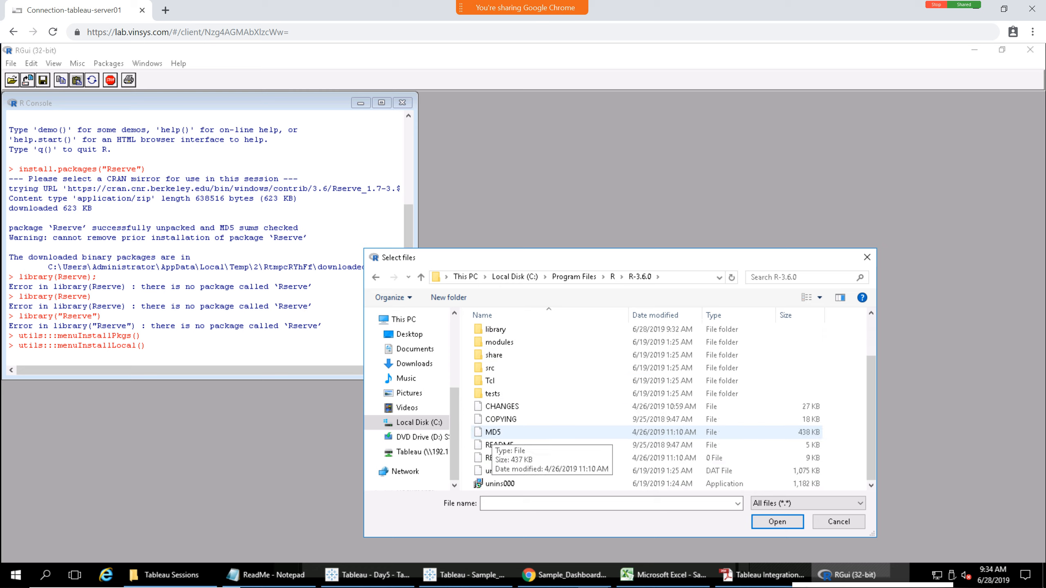
pyautogui.scroll(1, 647, 402)
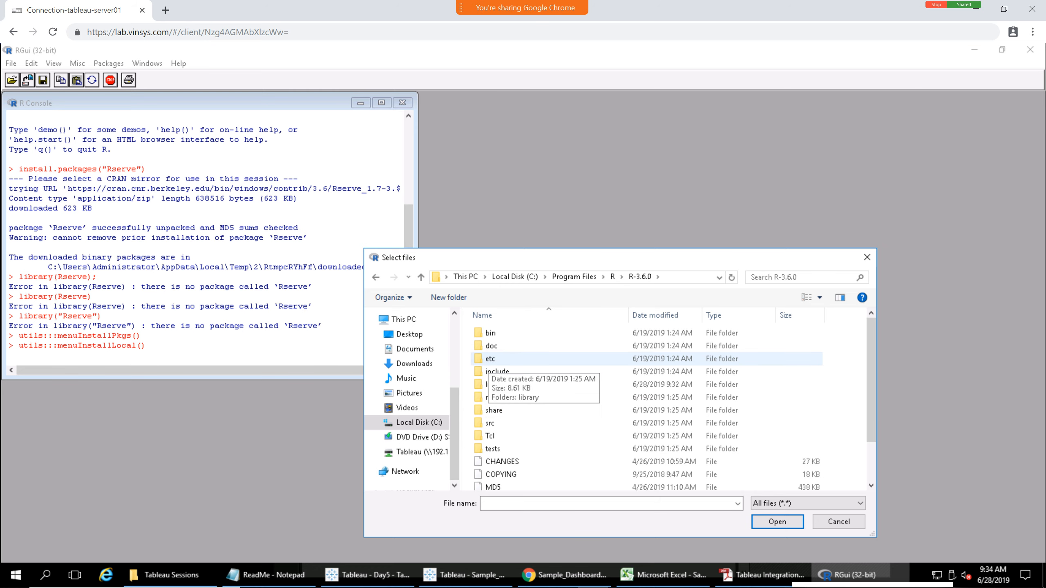
pyautogui.doubleClick(495, 355)
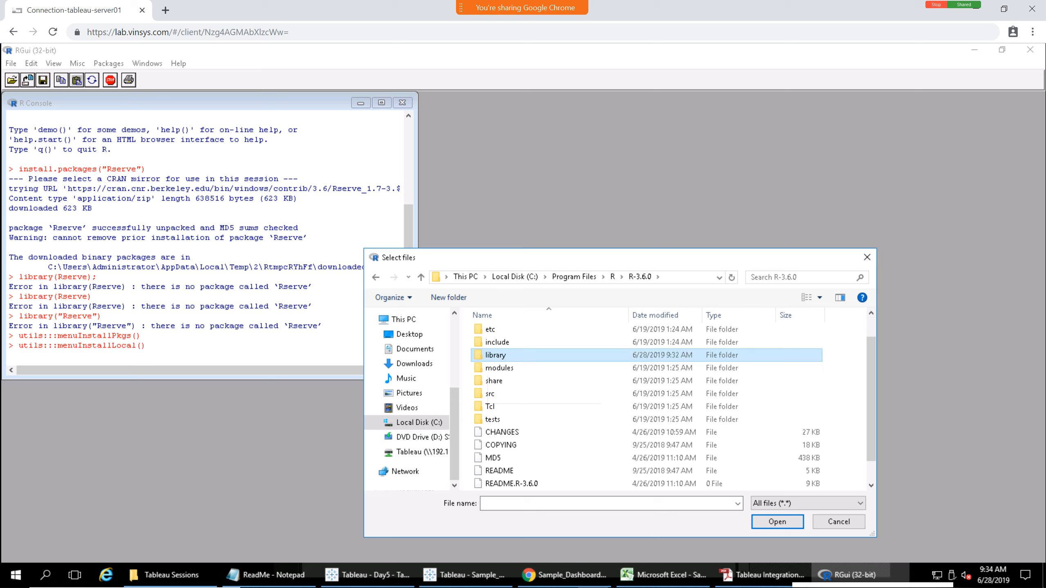
pyautogui.click(498, 410)
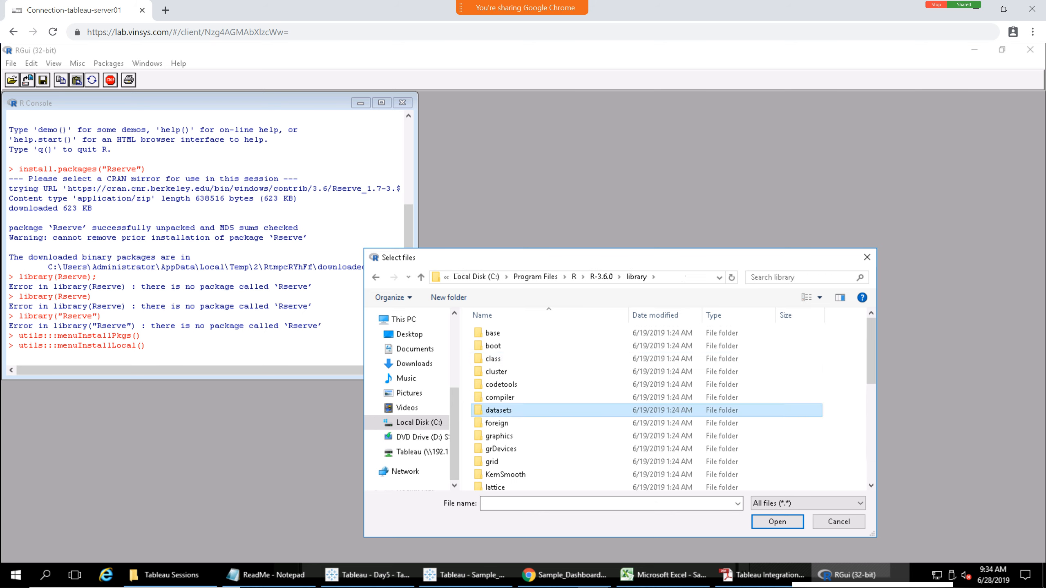
pyautogui.scroll(-6, 494, 408)
# Step: Try to install the Rserve application from library\Rserve\libs\i386 as a local package
pyautogui.press('r')
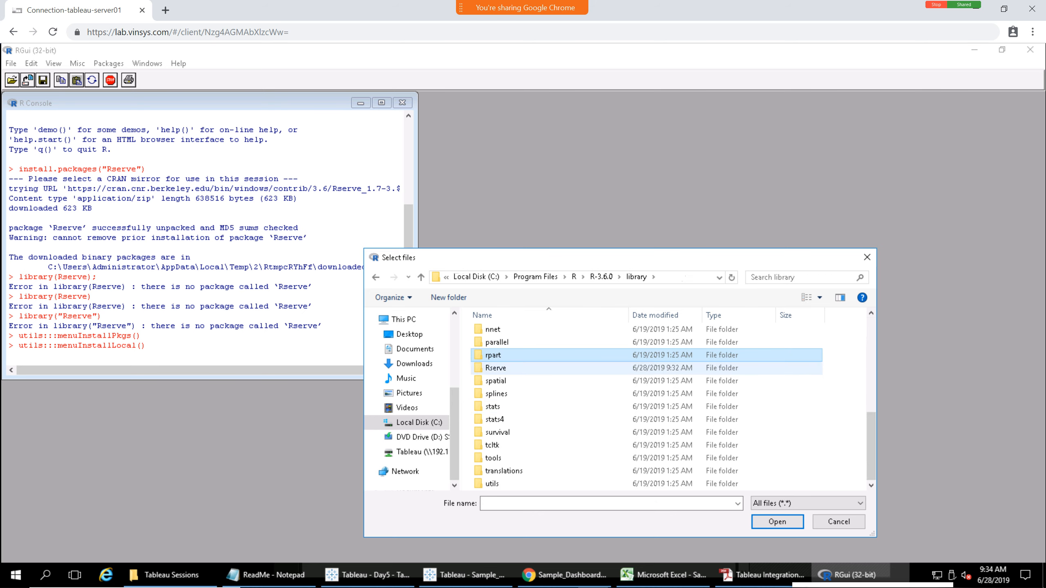
pyautogui.click(495, 368)
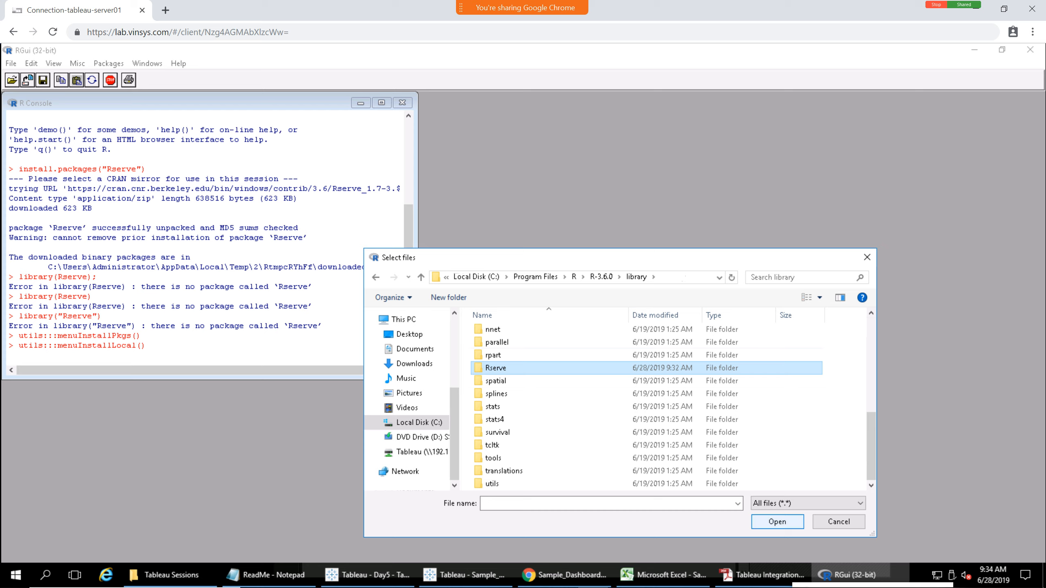
pyautogui.press('Return')
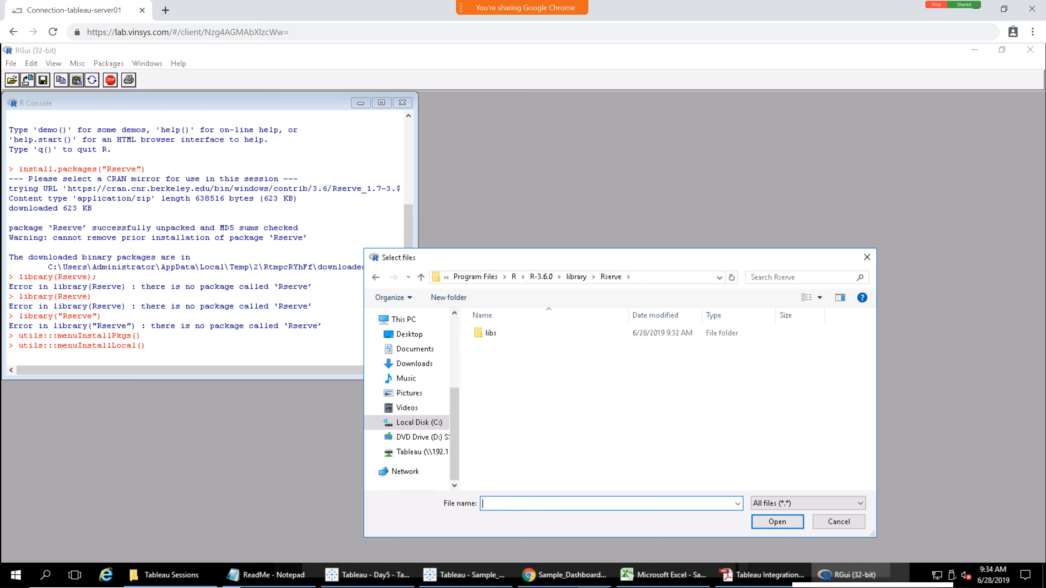
pyautogui.click(490, 333)
pyautogui.press('Return')
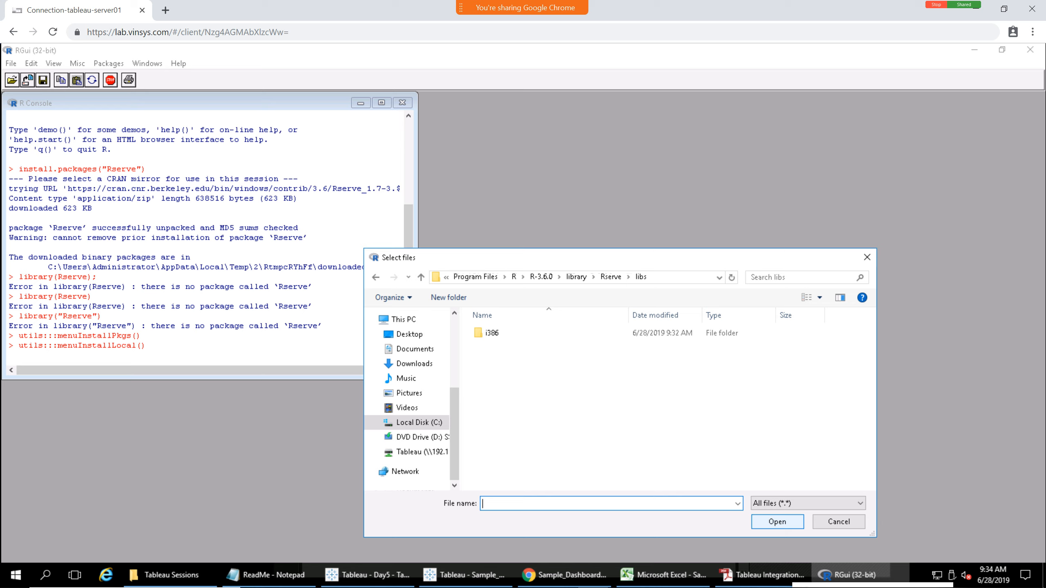
pyautogui.click(492, 333)
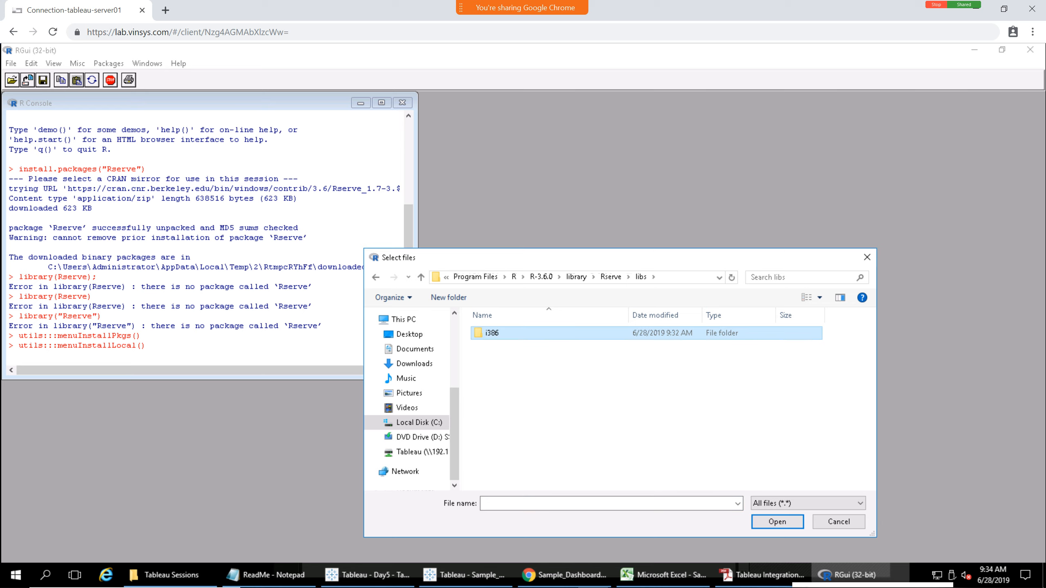
pyautogui.press('Return')
pyautogui.click(495, 333)
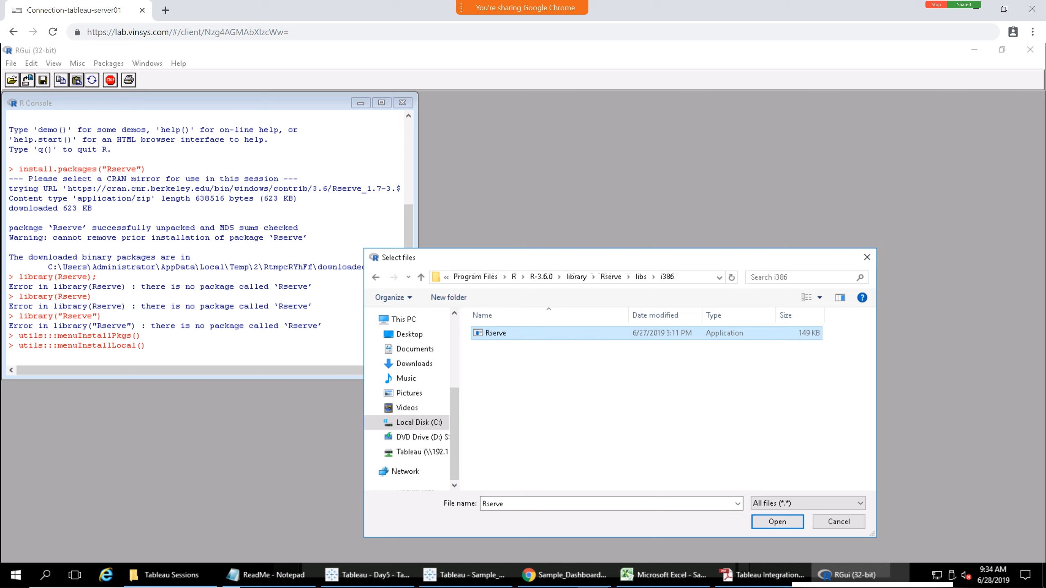
pyautogui.press('Return')
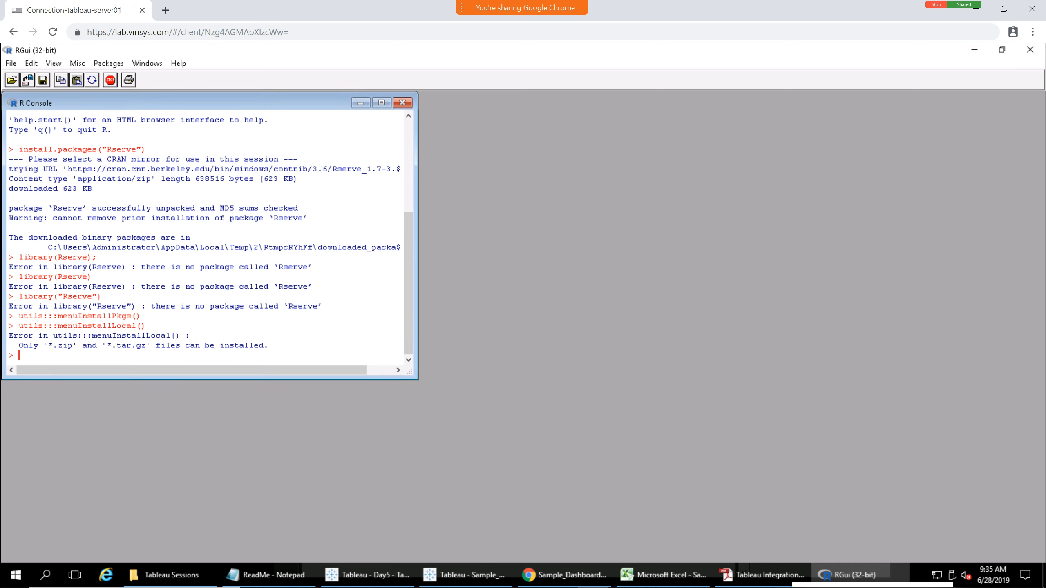
# Step: Copy Rserve() from the Tableau Integration with R PDF and run it in the R console
pyautogui.moveTo(763, 575)
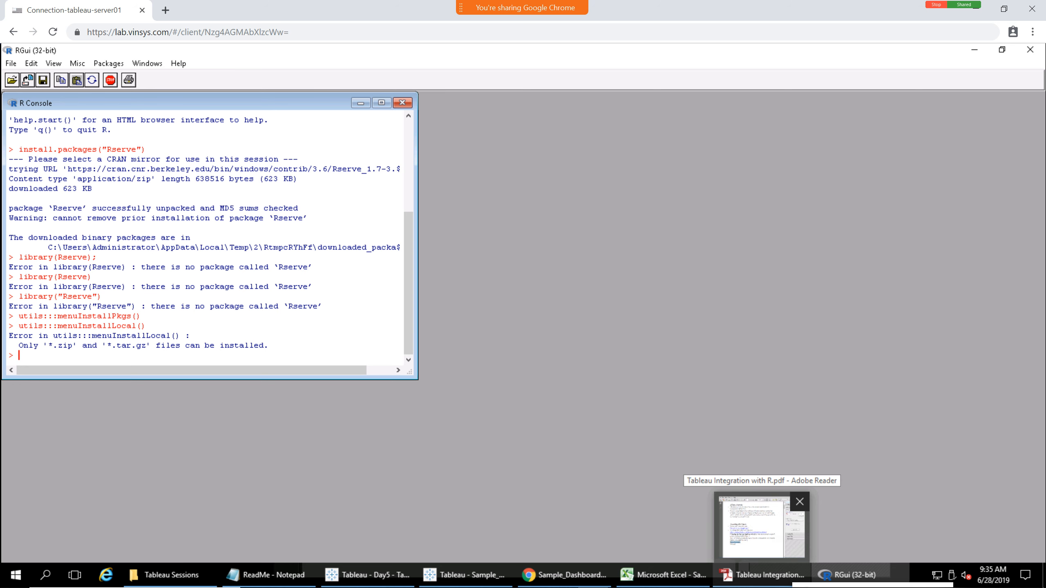
pyautogui.click(762, 575)
pyautogui.moveTo(394, 480); pyautogui.dragTo(355, 480)
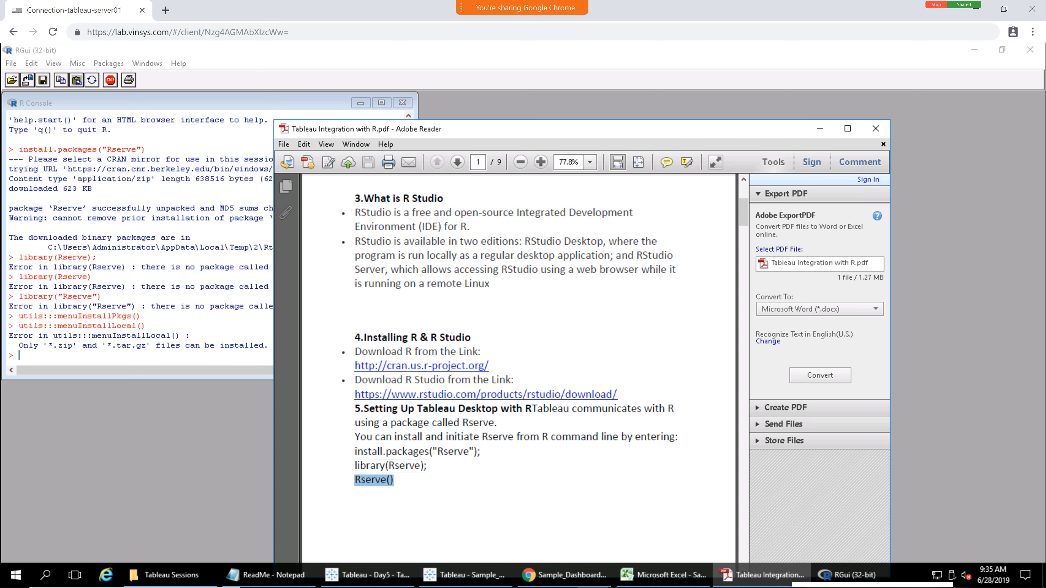
pyautogui.hotkey('ctrl', 'c')
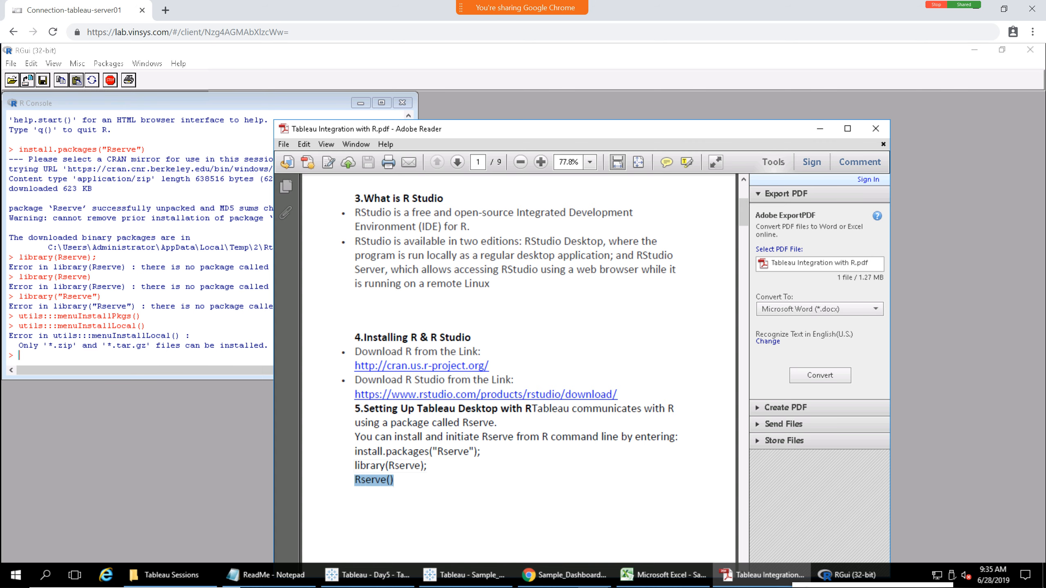
pyautogui.hotkey('alt', 'Tab')
pyautogui.hotkey('ctrl', 'v')
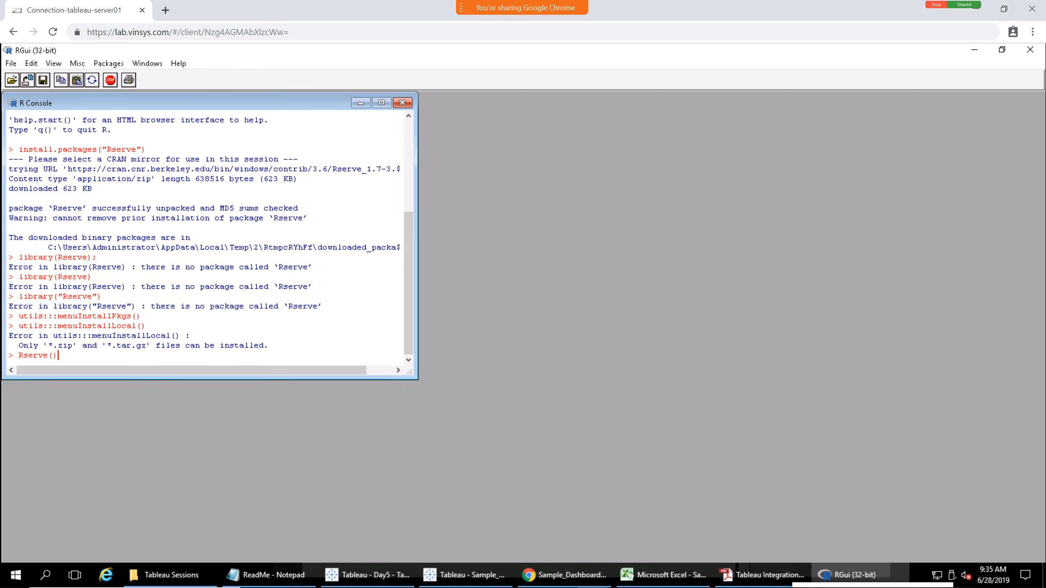
pyautogui.press('Return')
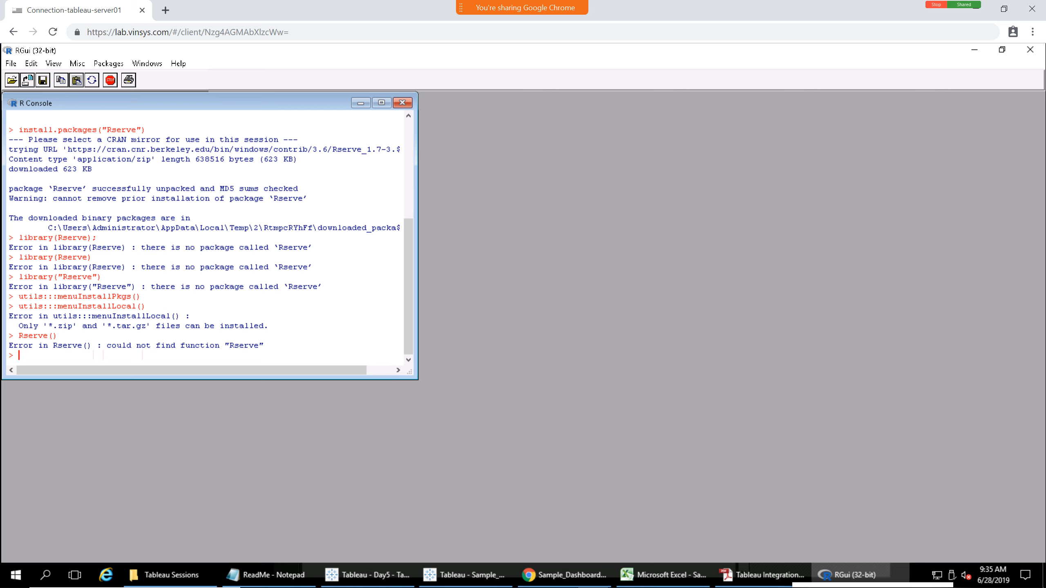
# Step: Copy install.packages("Rserve"); from the PDF guide and run it in the R console
pyautogui.scroll(2, 206, 239)
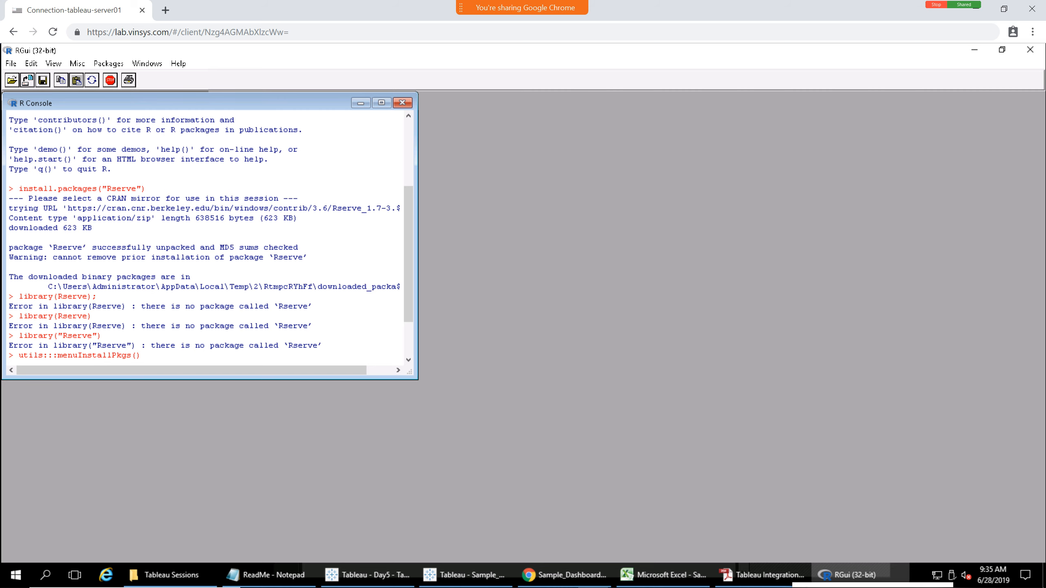
pyautogui.scroll(-2, 206, 239)
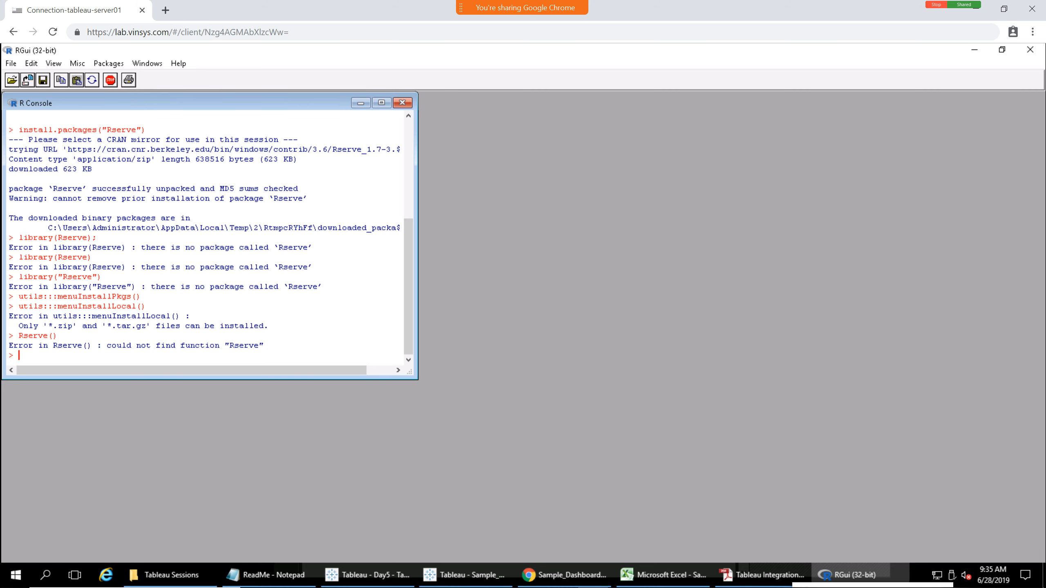
pyautogui.click(762, 575)
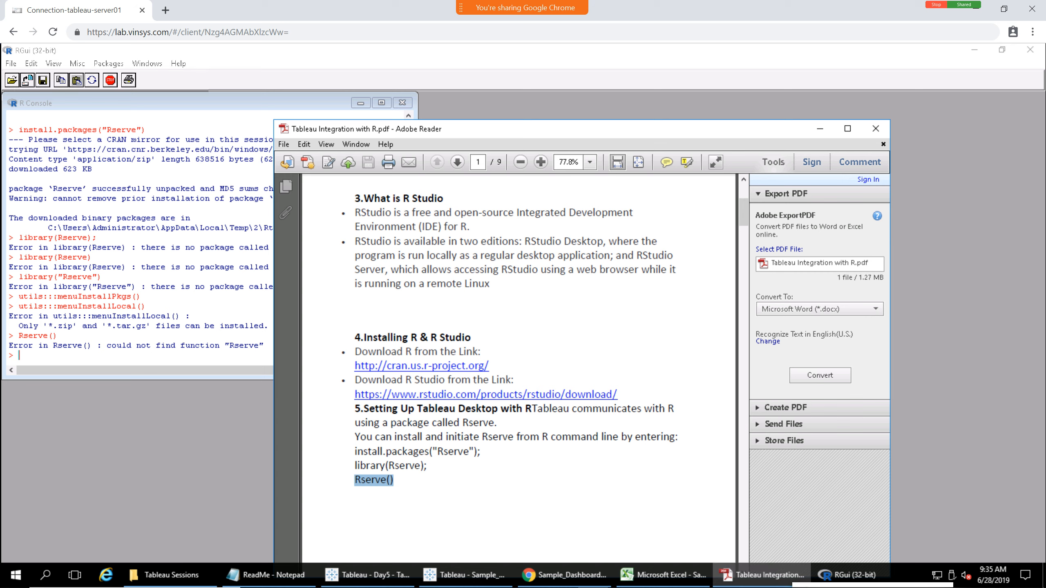
pyautogui.moveTo(482, 437)
pyautogui.mouseDown()
pyautogui.moveTo(474, 452)
pyautogui.moveTo(379, 452)
pyautogui.moveTo(481, 452)
pyautogui.mouseUp()
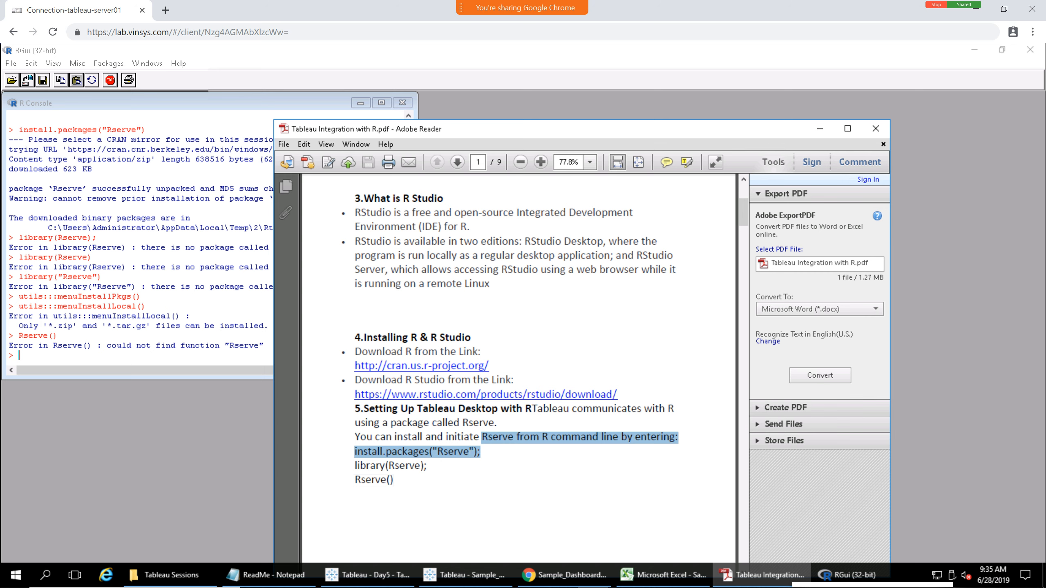
pyautogui.click(481, 452)
pyautogui.moveTo(355, 452); pyautogui.dragTo(483, 452)
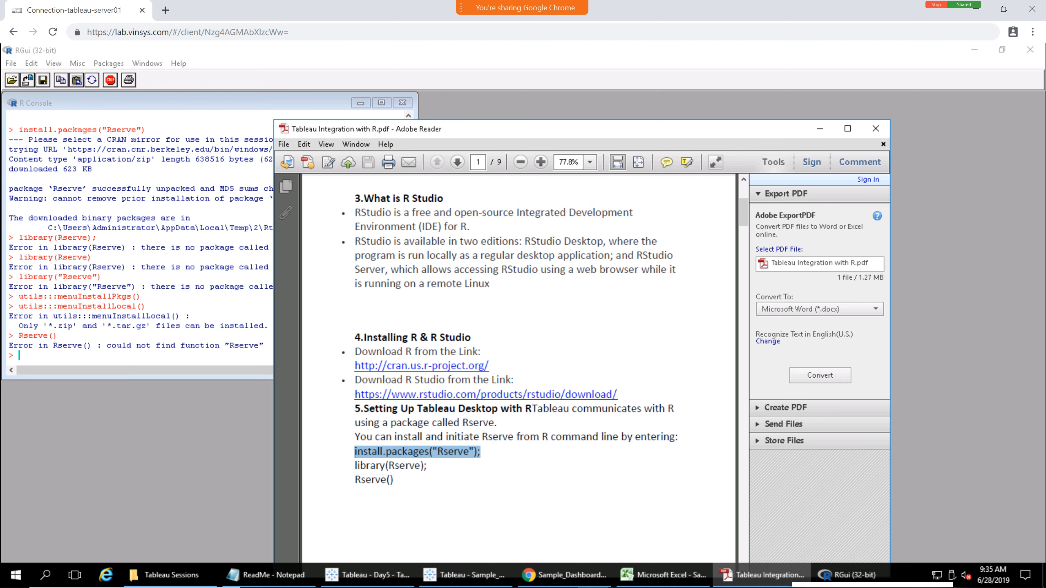
pyautogui.hotkey('alt', 'Tab')
pyautogui.hotkey('ctrl', 'v')
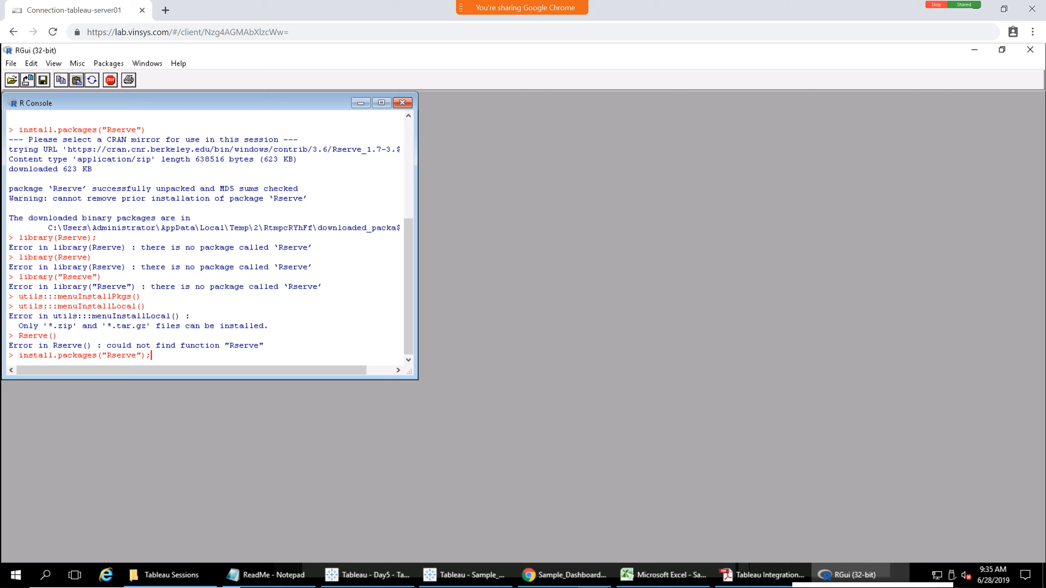
pyautogui.press('Return')
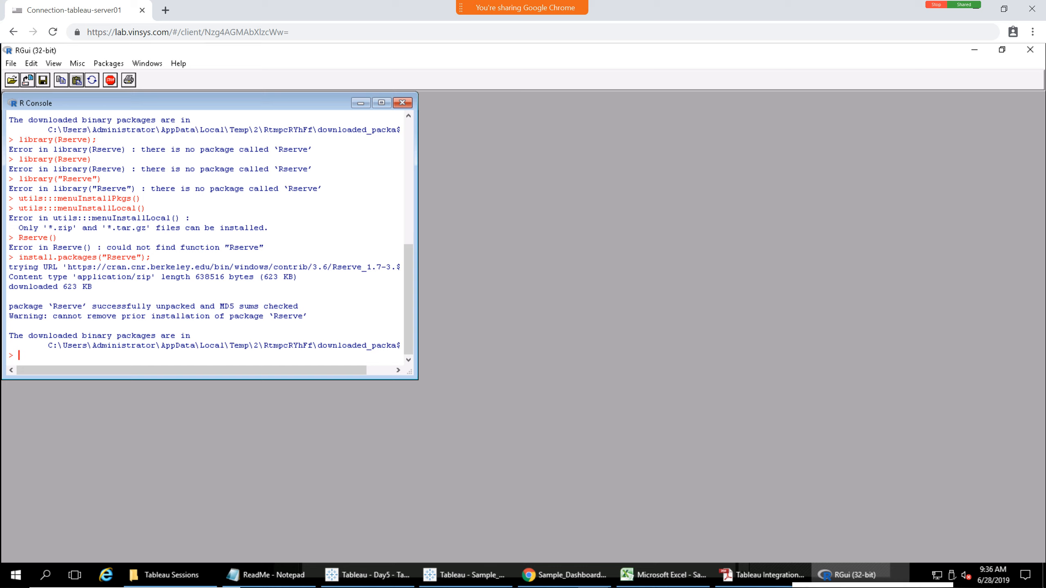
# Step: Recall and rerun the library("Rserve") command in the console
pyautogui.press('Up')
pyautogui.press('Up')
pyautogui.press('Up')
pyautogui.press('Up')
pyautogui.press('Up')
pyautogui.press('Return')
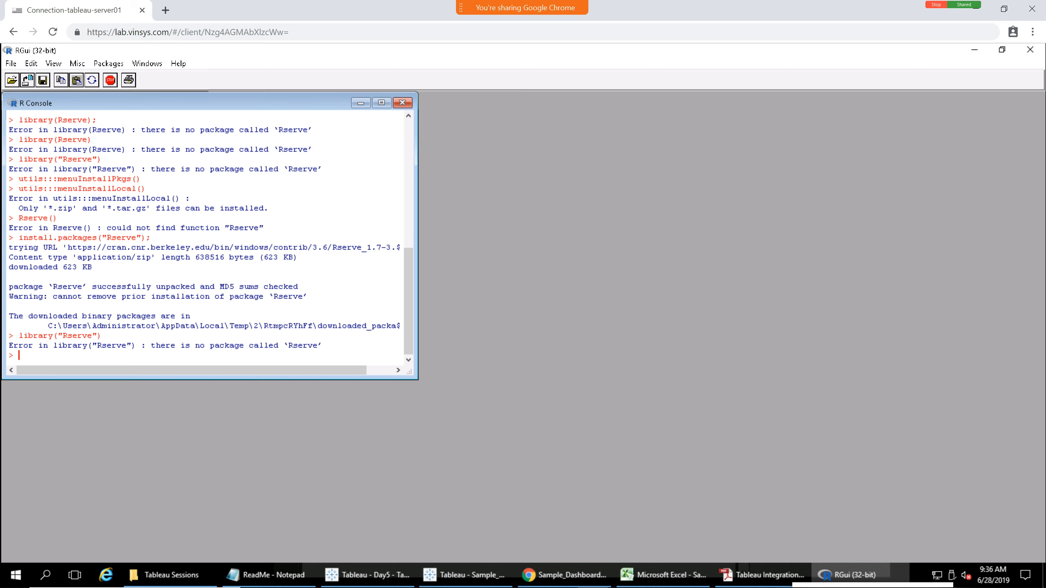
# Step: Quit R without saving the workspace image
pyautogui.write('q()')
pyautogui.press('Return')
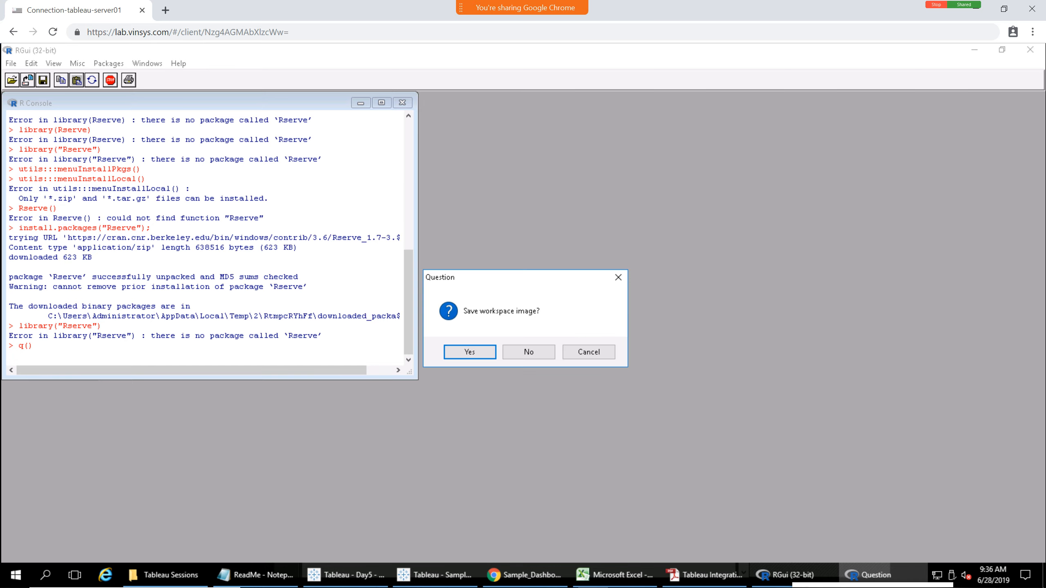
pyautogui.press('Tab')
pyautogui.press('Return')
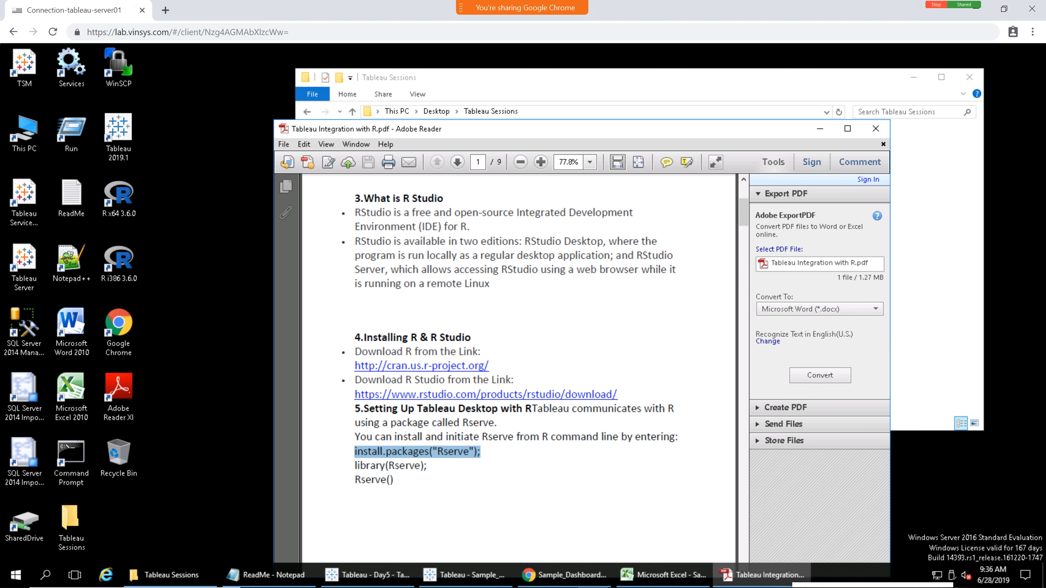
# Step: Start R i386 3.6.0 and run install.packages("Rserve"); in the console
pyautogui.click(119, 260)
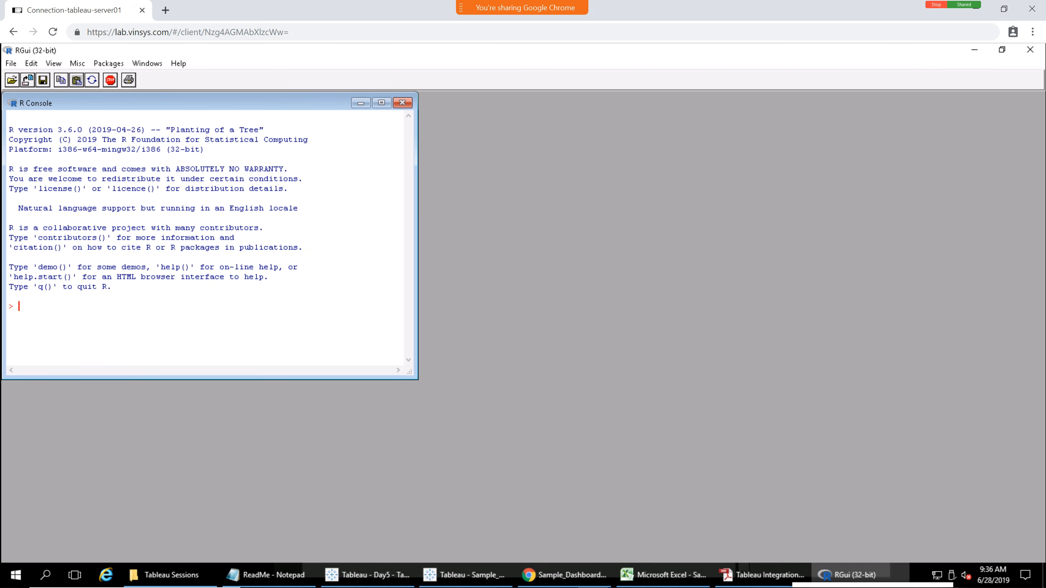
pyautogui.write('install.packages')
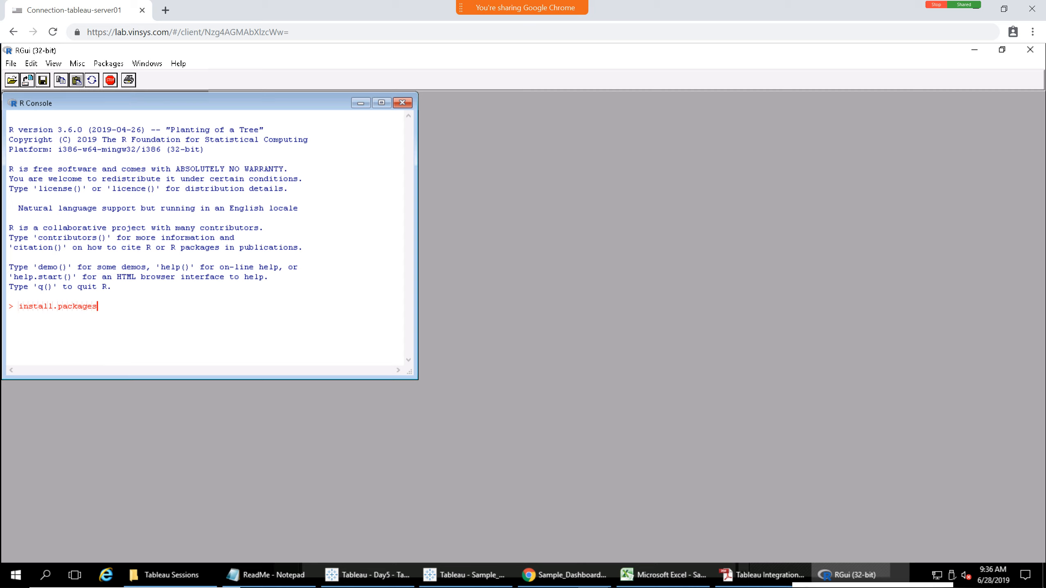
pyautogui.write('("rserve"')
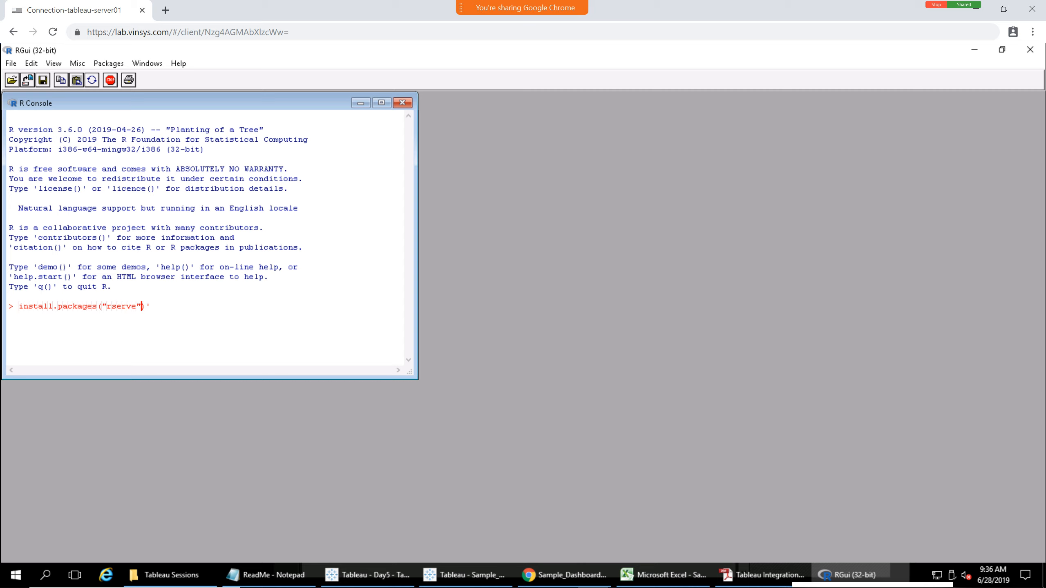
pyautogui.write(');')
pyautogui.press('BackSpace')
pyautogui.write('R')
pyautogui.press('Right')
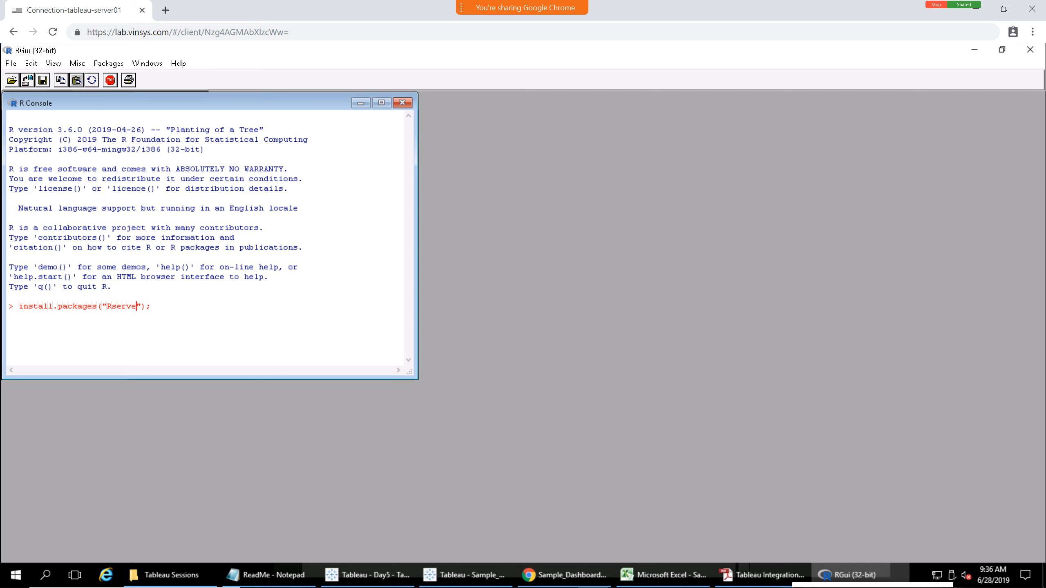
pyautogui.press('Return')
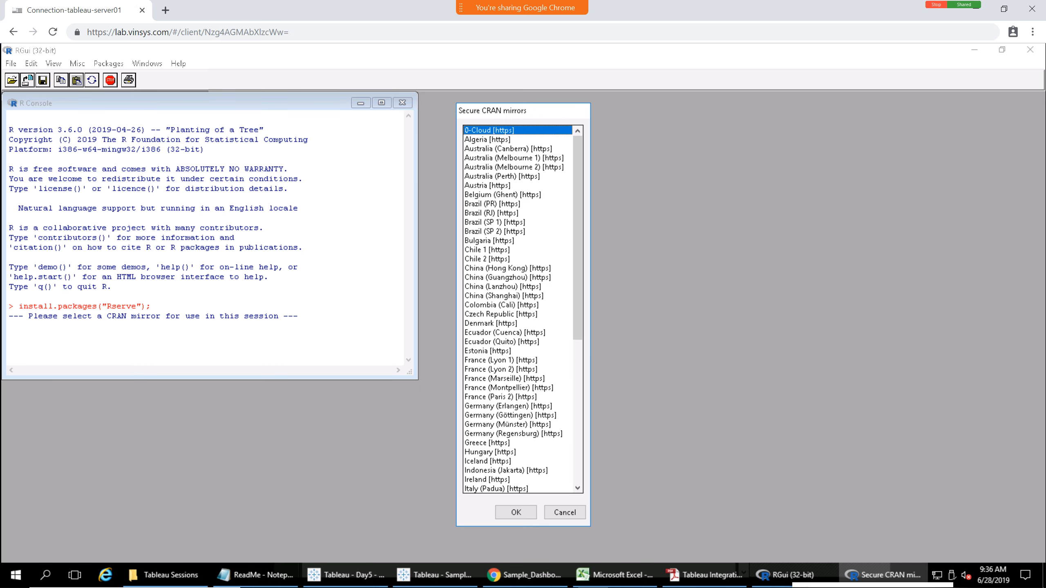
# Step: Choose the USA (CA 1) secure CRAN mirror for the download
pyautogui.scroll(-10, 519, 309)
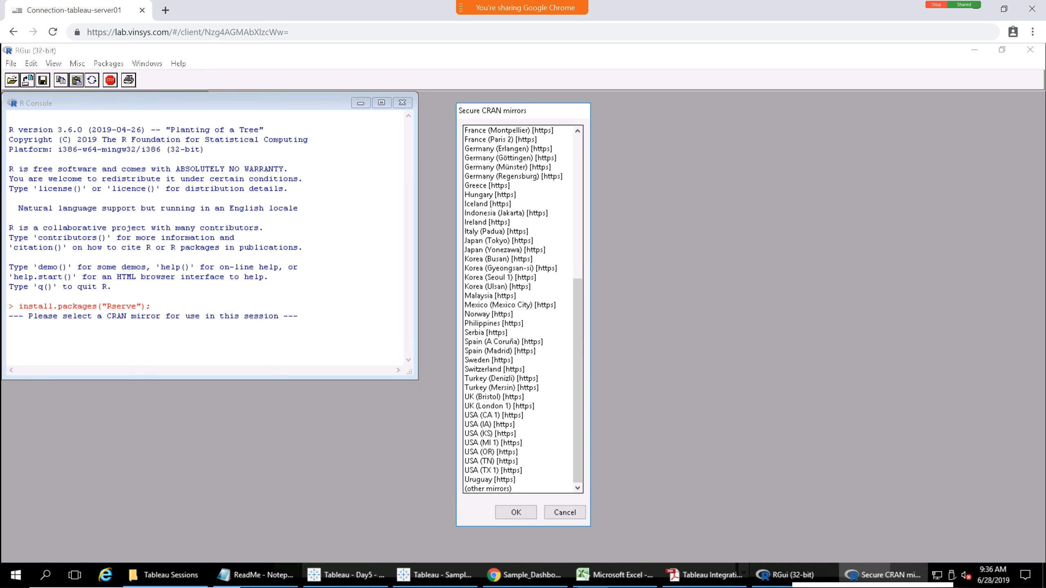
pyautogui.click(494, 416)
pyautogui.press('Return')
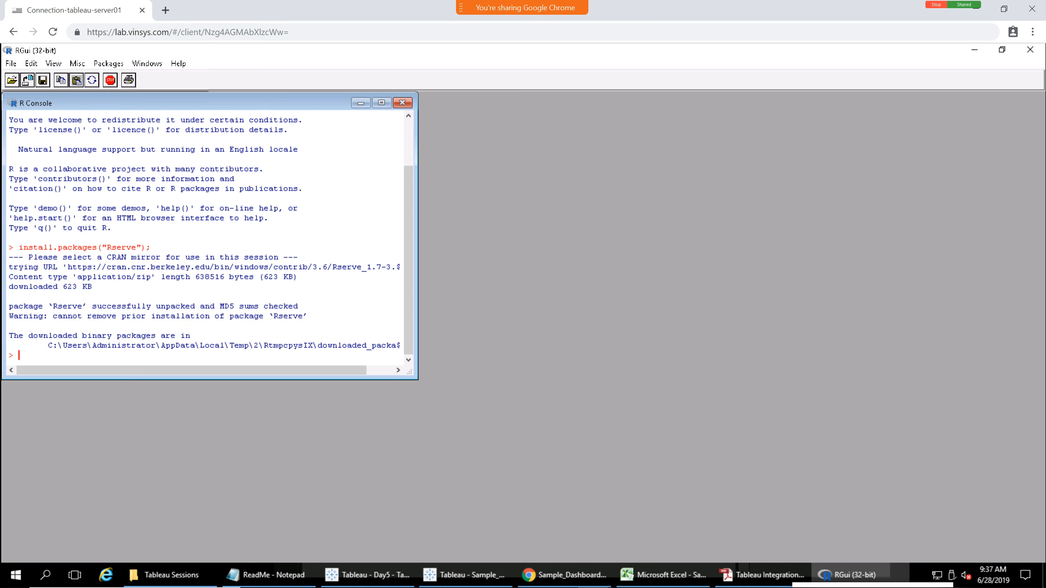
# Step: Run library(Rserve); in the R console to load the package
pyautogui.write('library')
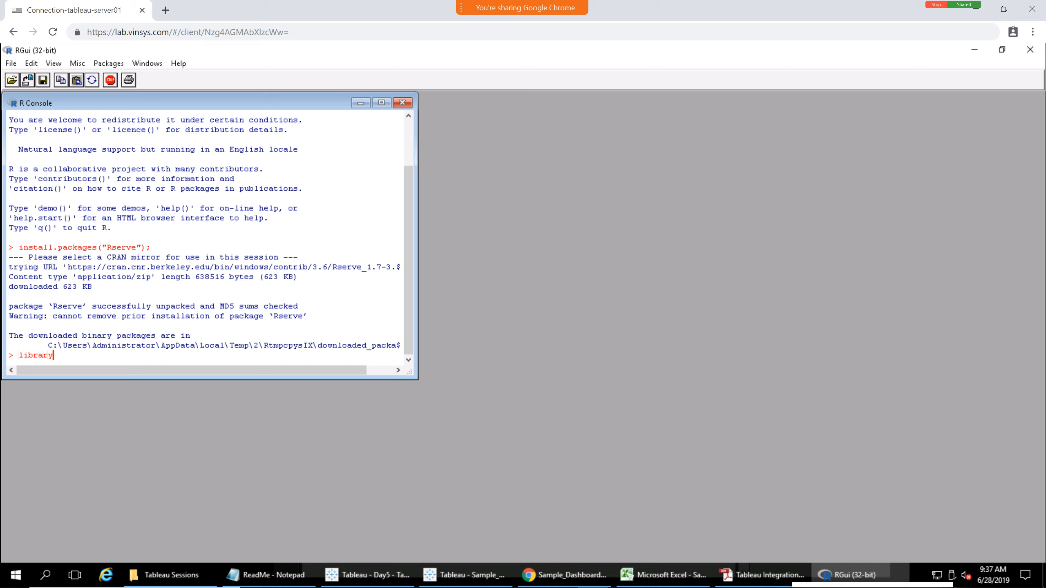
pyautogui.write('(Rserve);')
pyautogui.press('Return')
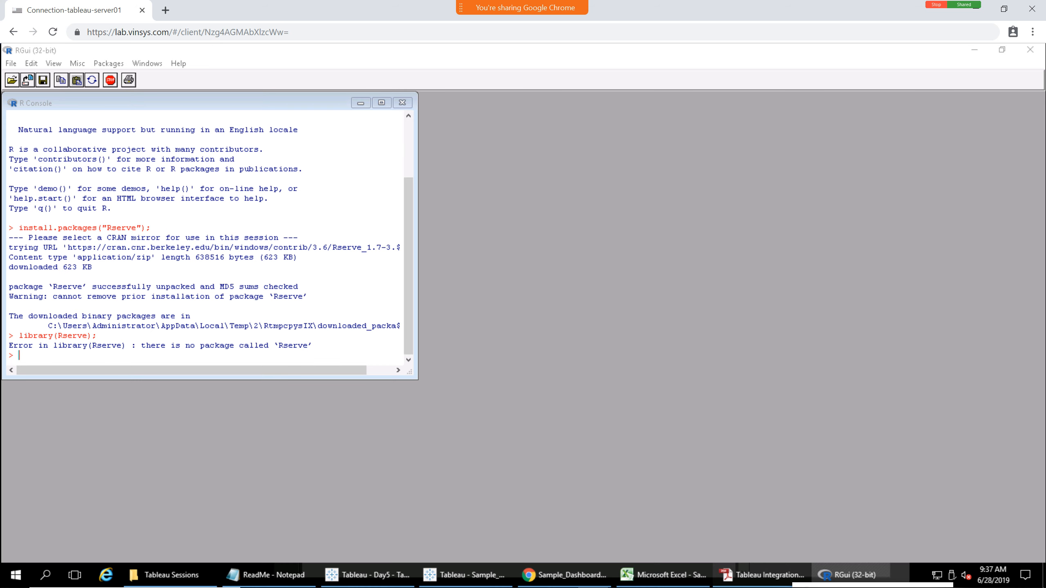
# Step: Review the Rserve setup commands in the reference PDF and the connectivity notes before returning to the console
pyautogui.hotkey('alt', 'Tab')
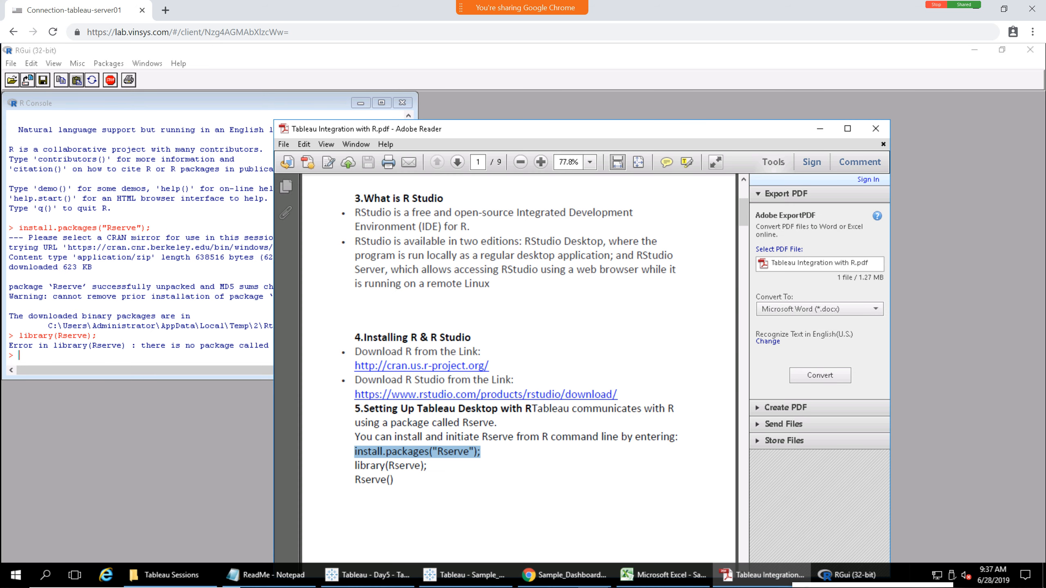
pyautogui.hotkey('alt', 'Tab')
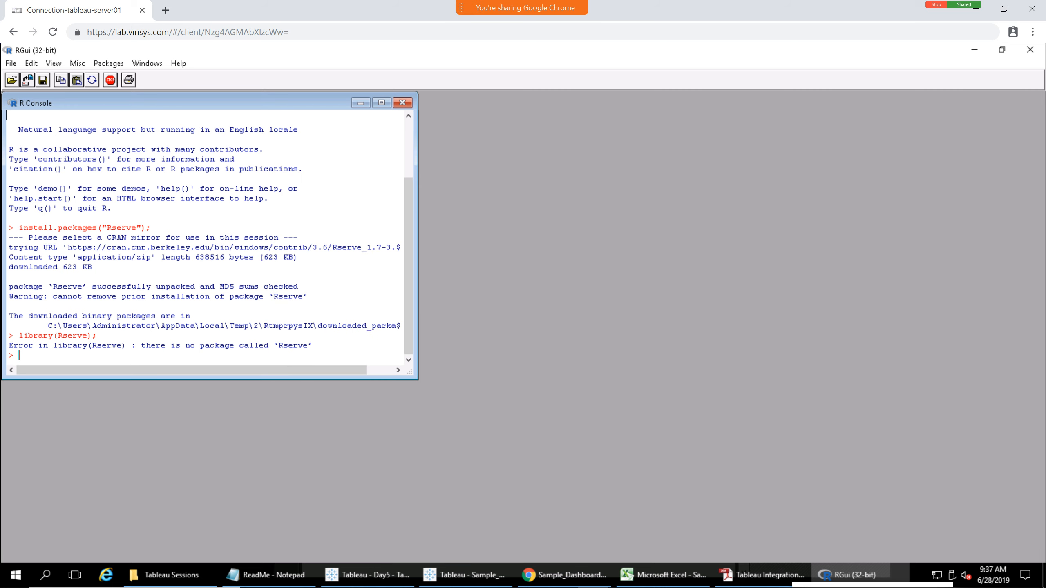
pyautogui.hotkey('alt', 'Tab')
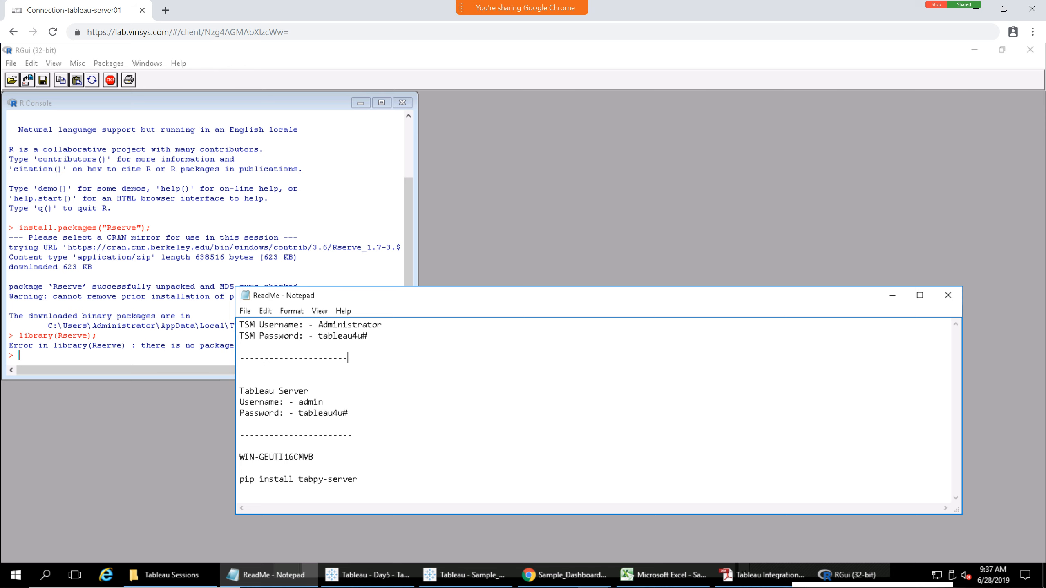
pyautogui.hotkey('alt', 'Tab')
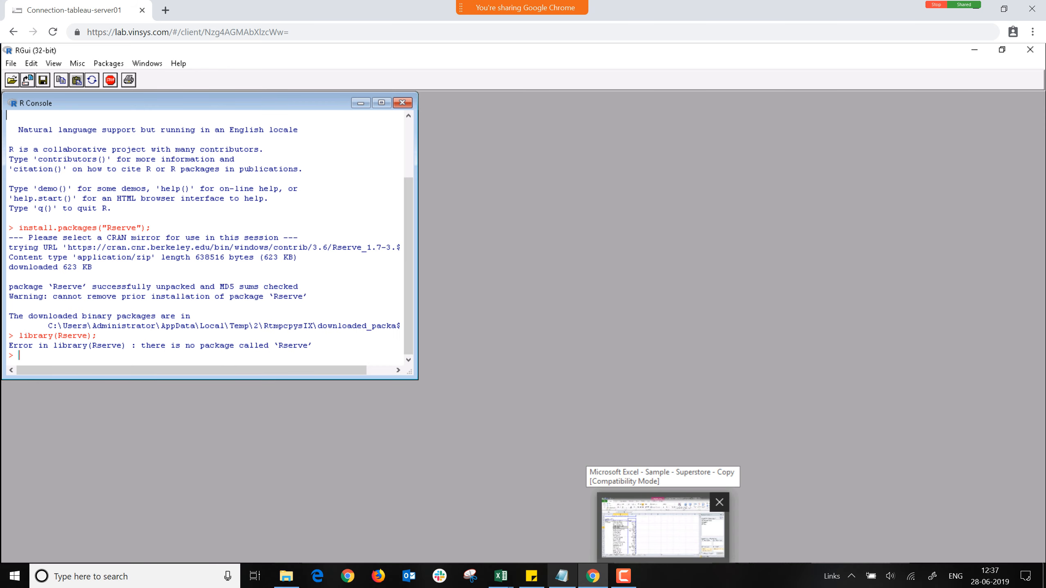
pyautogui.click(562, 576)
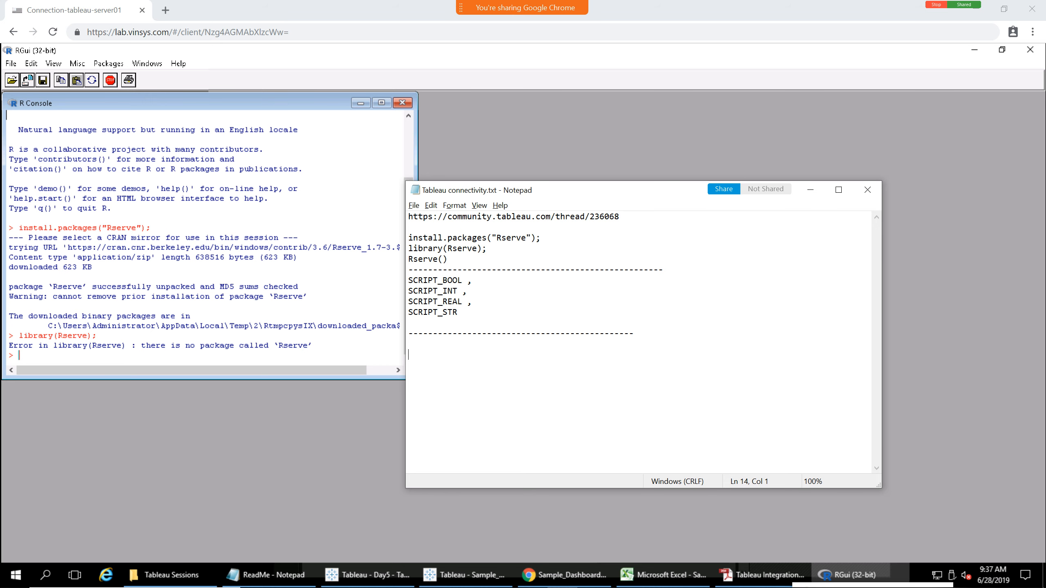
pyautogui.hotkey('alt', 'Tab')
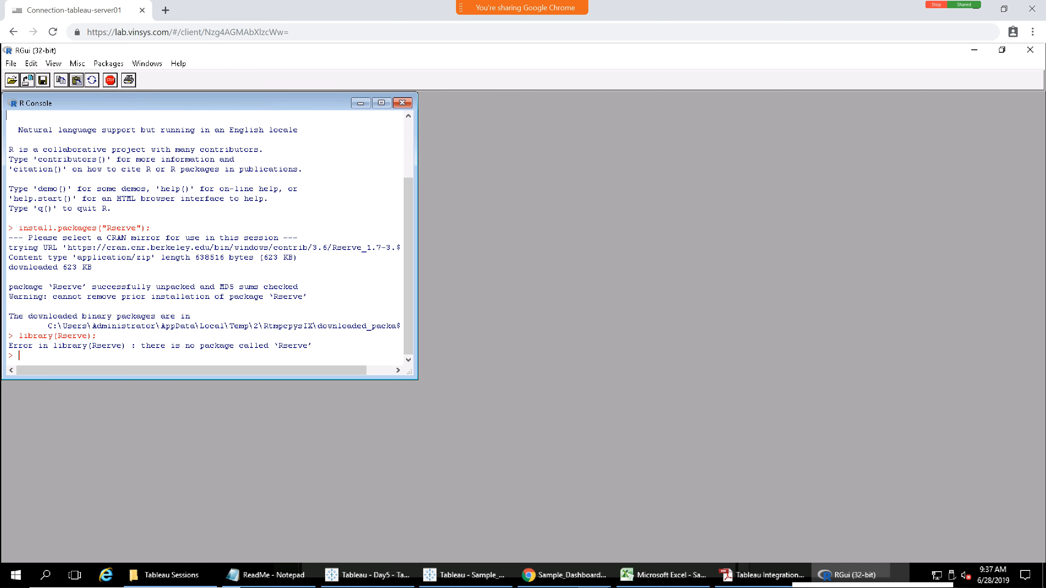
# Step: Run Rserve() in the console to start the Rserve server
pyautogui.write('R')
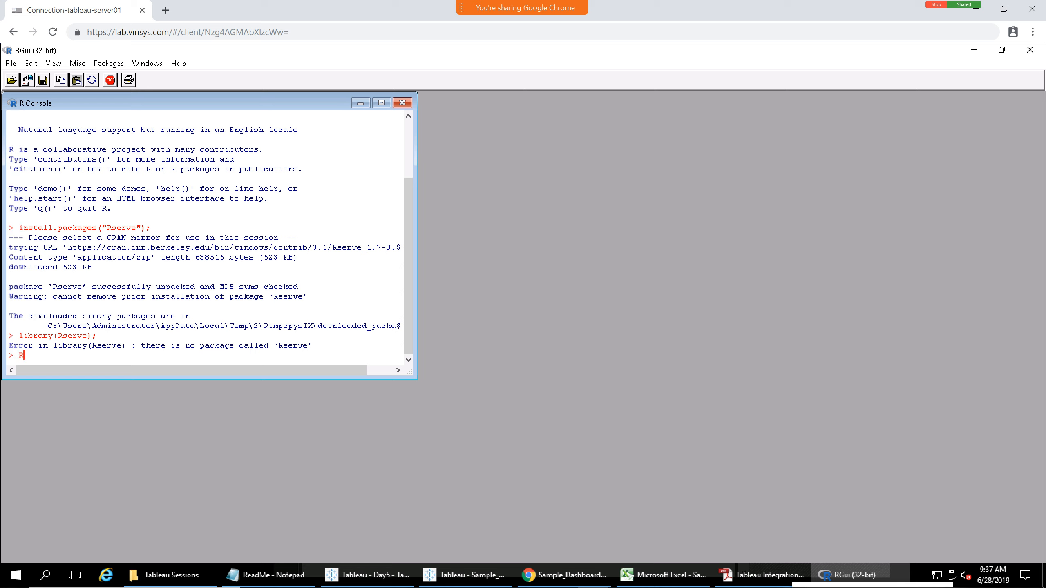
pyautogui.write('serve()')
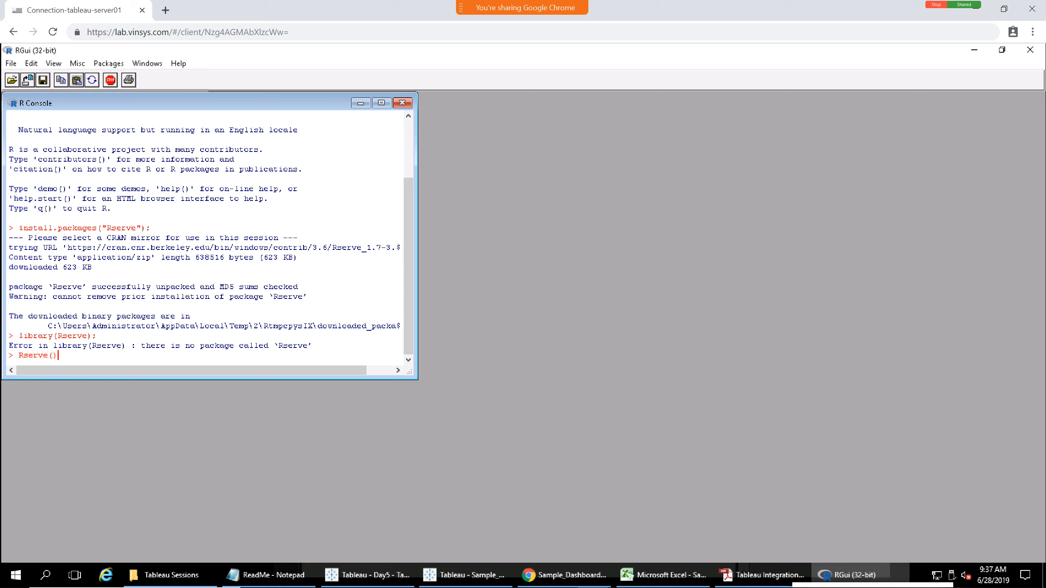
pyautogui.press('Return')
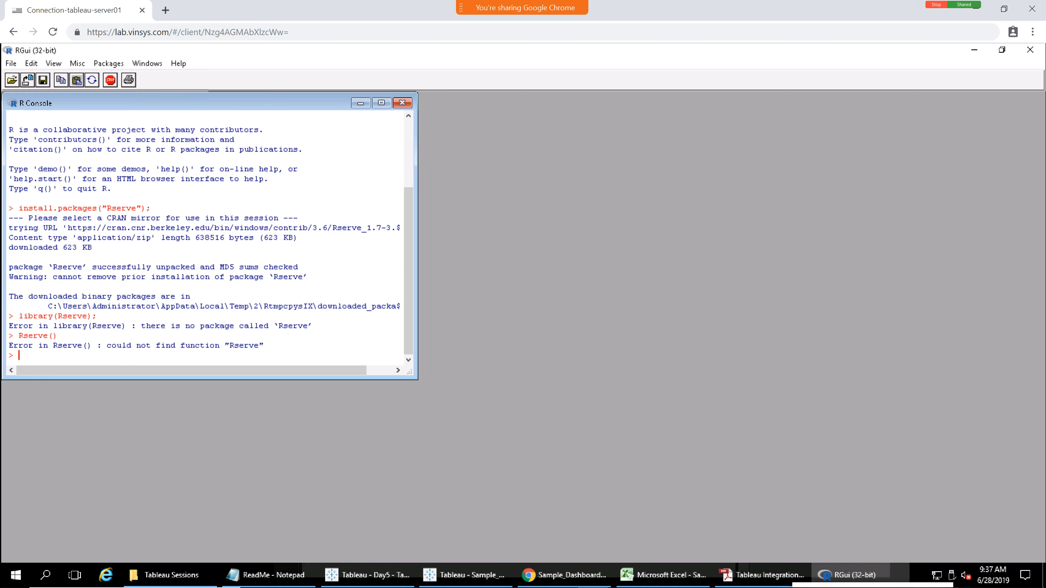
# Step: Try to install Rserve from a local file, picking the Rserve application in the R-3.6.0 library's Rserve\libs\i386 folder
pyautogui.click(108, 63)
pyautogui.click(92, 78)
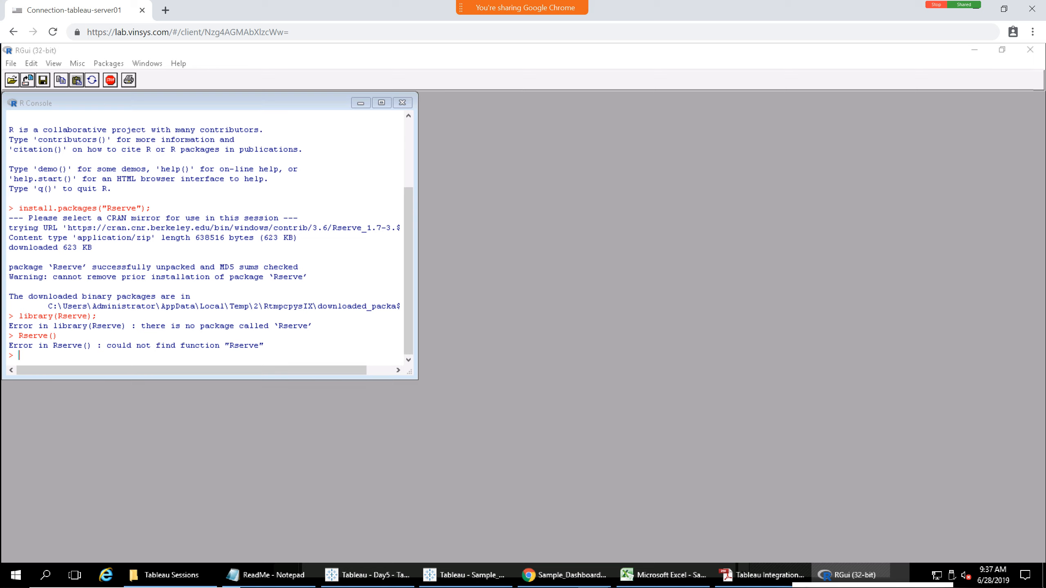
pyautogui.press('Return')
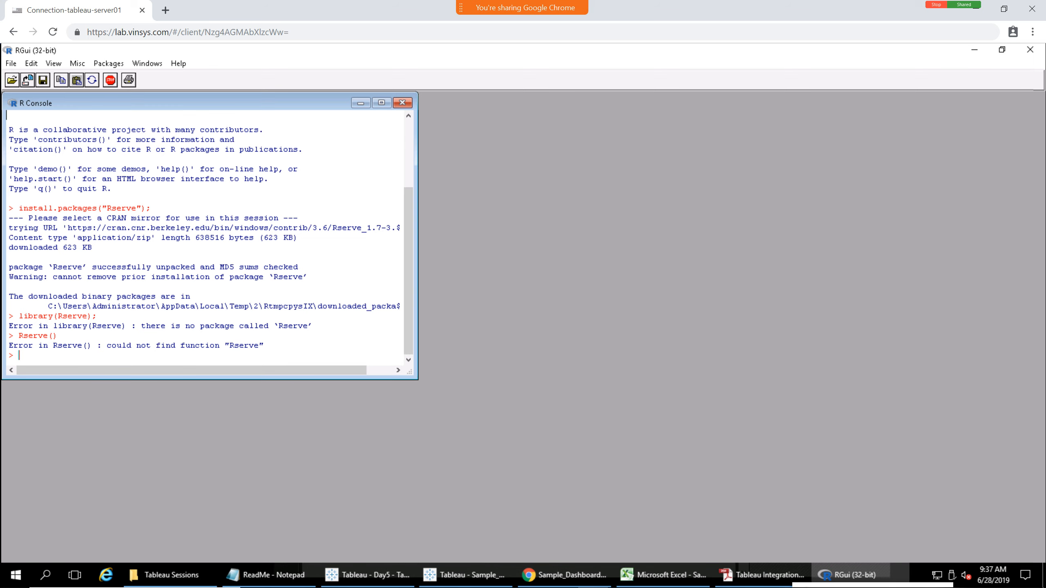
pyautogui.click(108, 63)
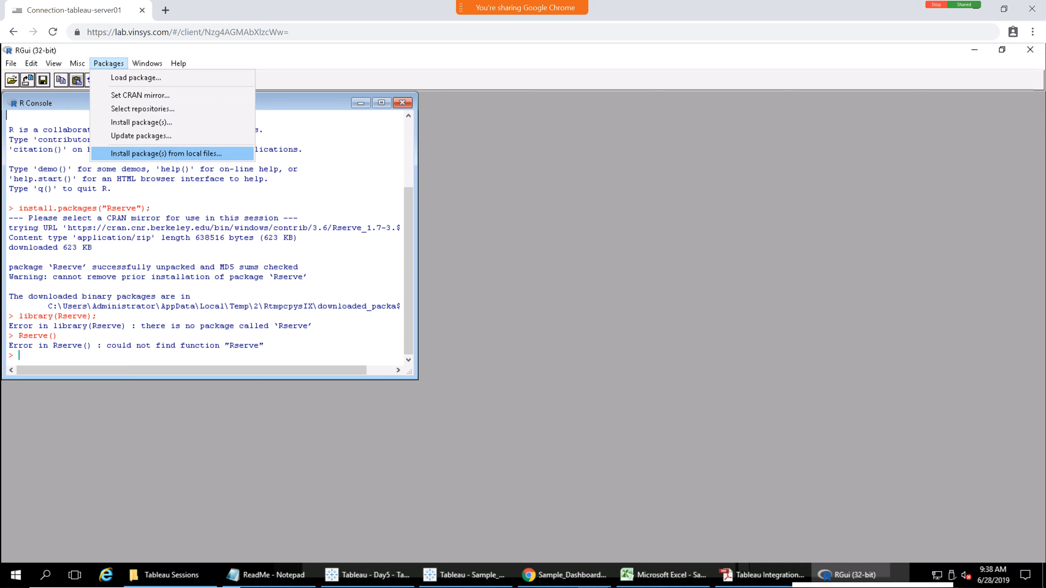
pyautogui.click(166, 153)
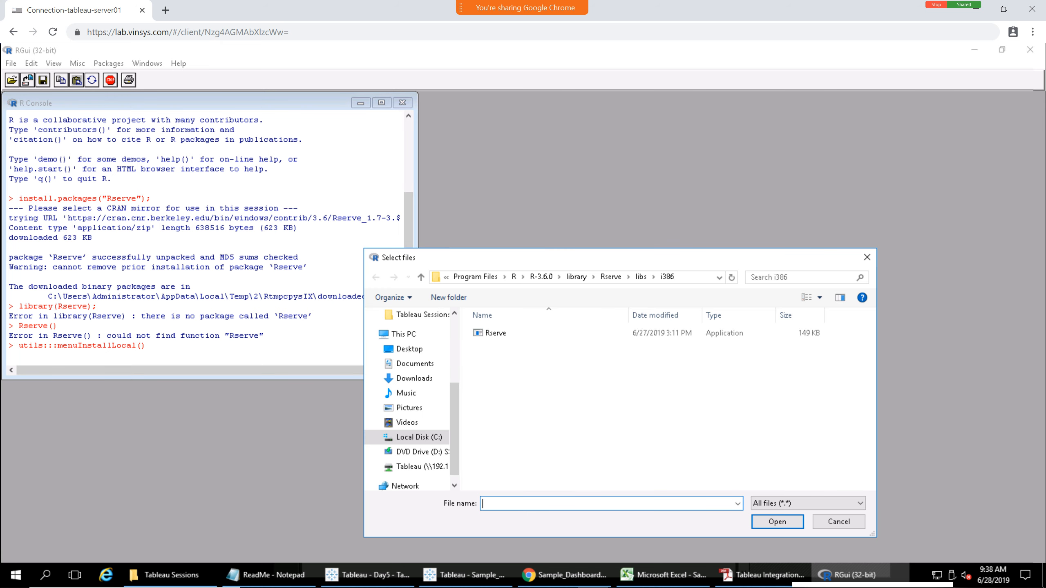
pyautogui.click(495, 333)
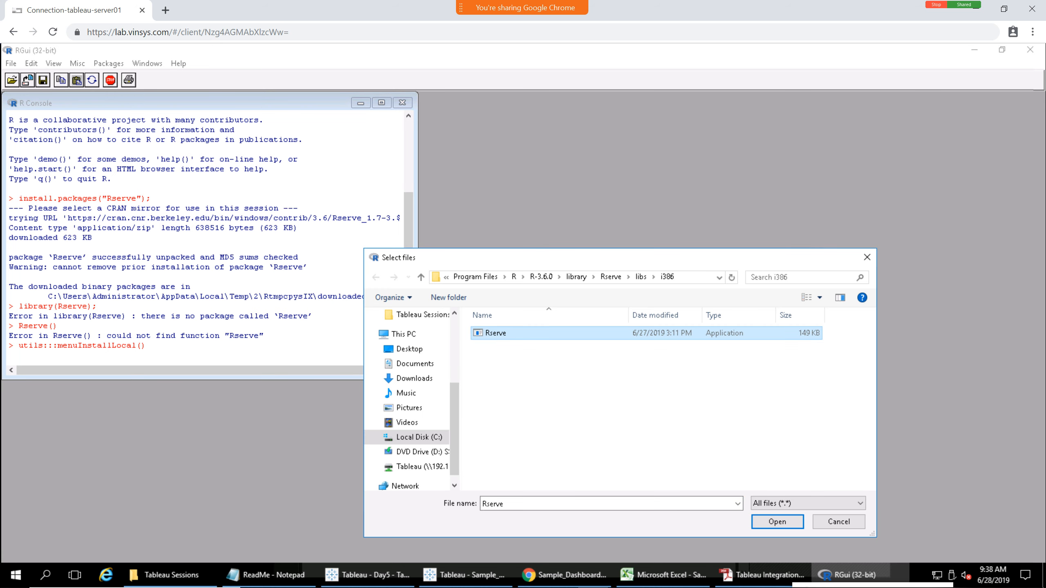
pyautogui.click(777, 522)
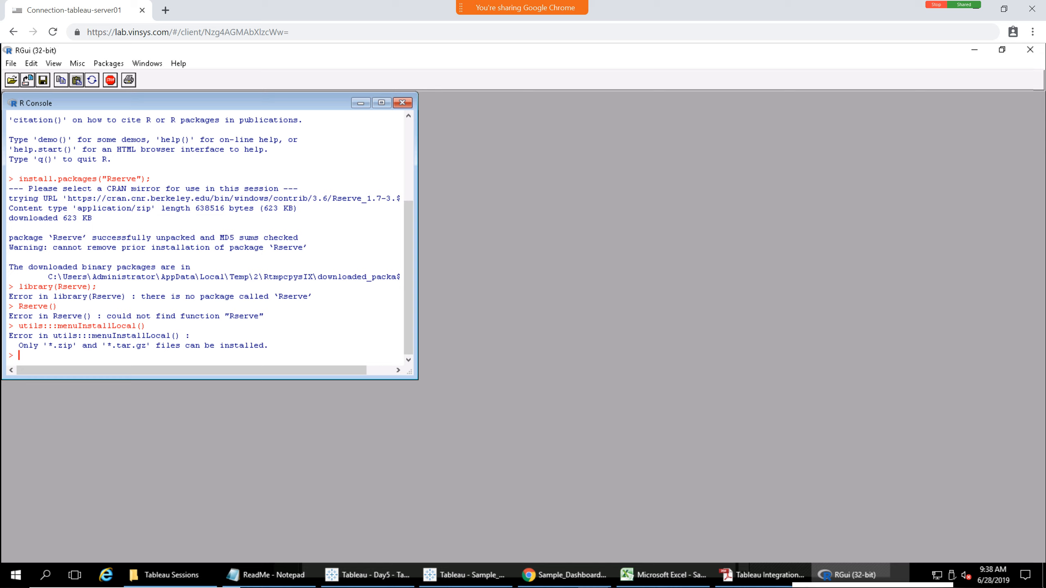
# Step: Recall and rerun the Rserve() command in the console
pyautogui.press('Up')
pyautogui.press('Up')
pyautogui.press('Return')
# Step: Quit R with q() without saving the workspace image
pyautogui.press('Up')
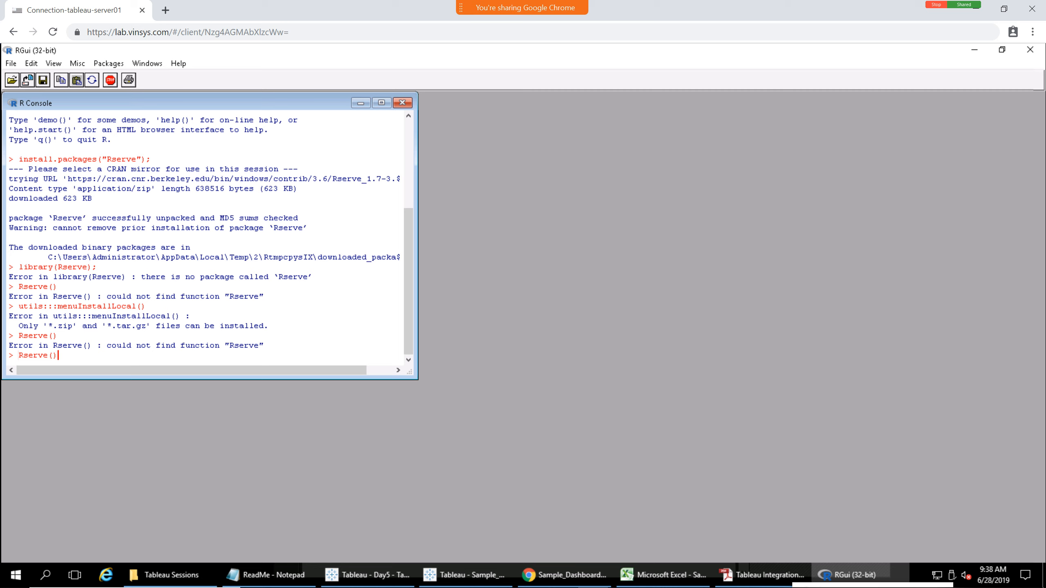
pyautogui.press('Escape')
pyautogui.write('q()')
pyautogui.press('Return')
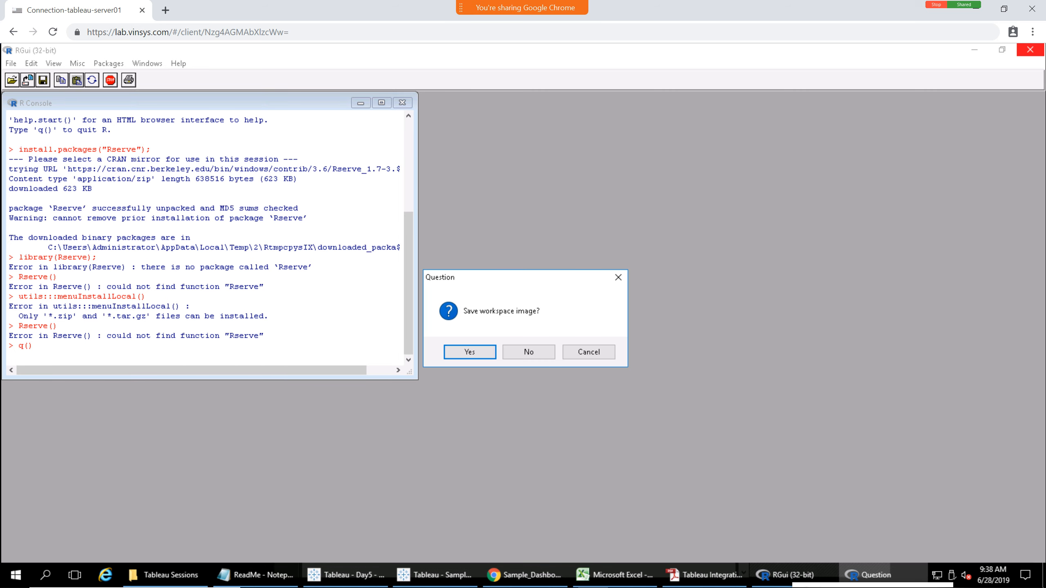
pyautogui.click(529, 352)
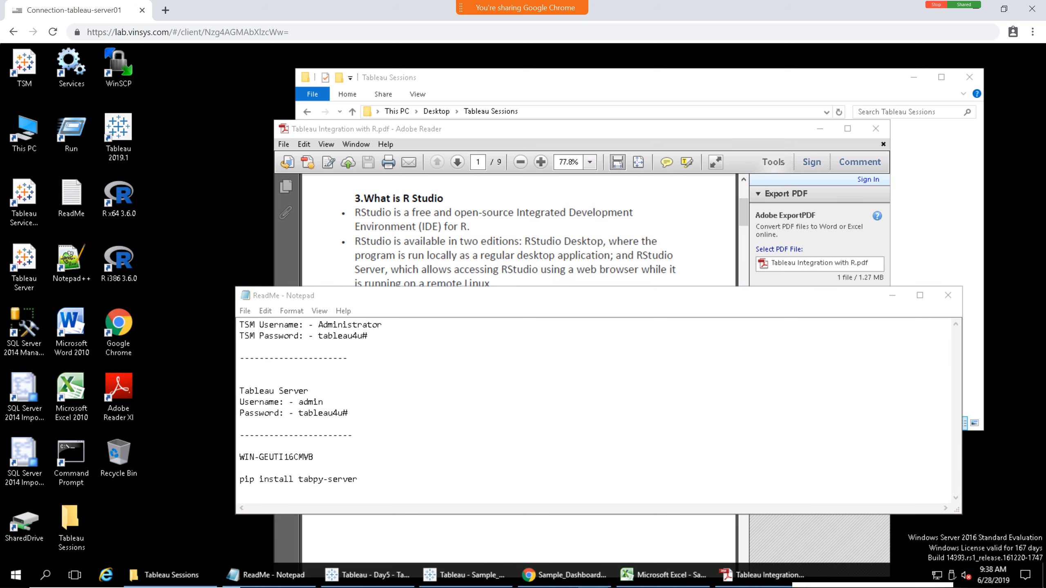
# Step: Close the Tableau Integration with R PDF and minimize the ReadMe Notepad window
pyautogui.click(165, 575)
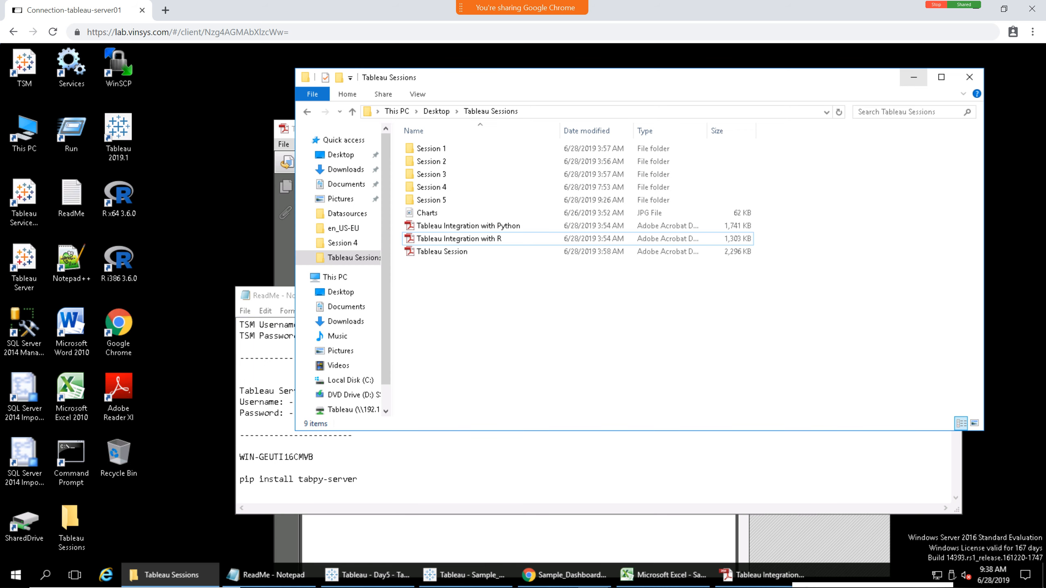
pyautogui.click(165, 575)
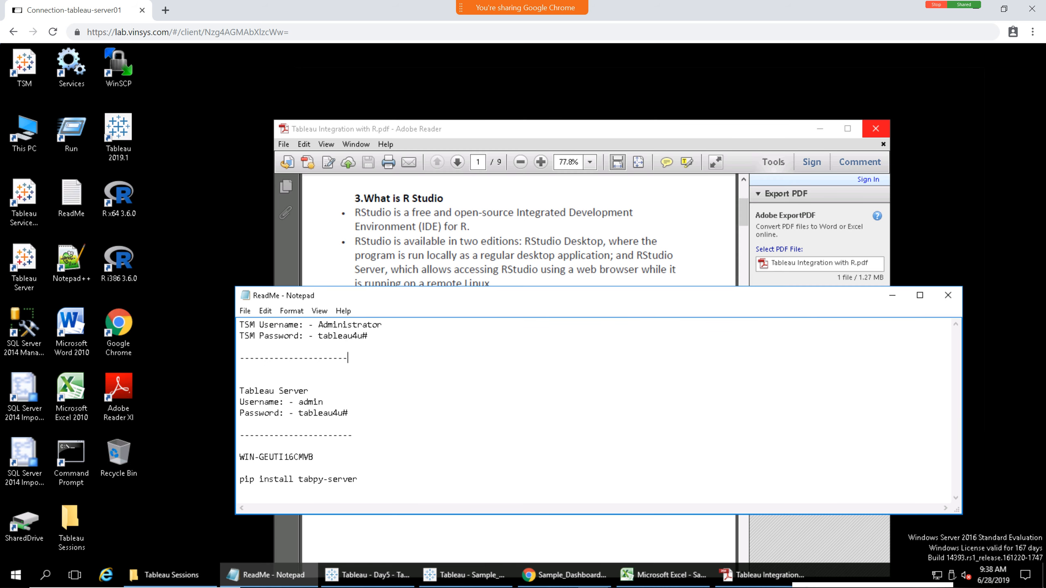
pyautogui.click(876, 129)
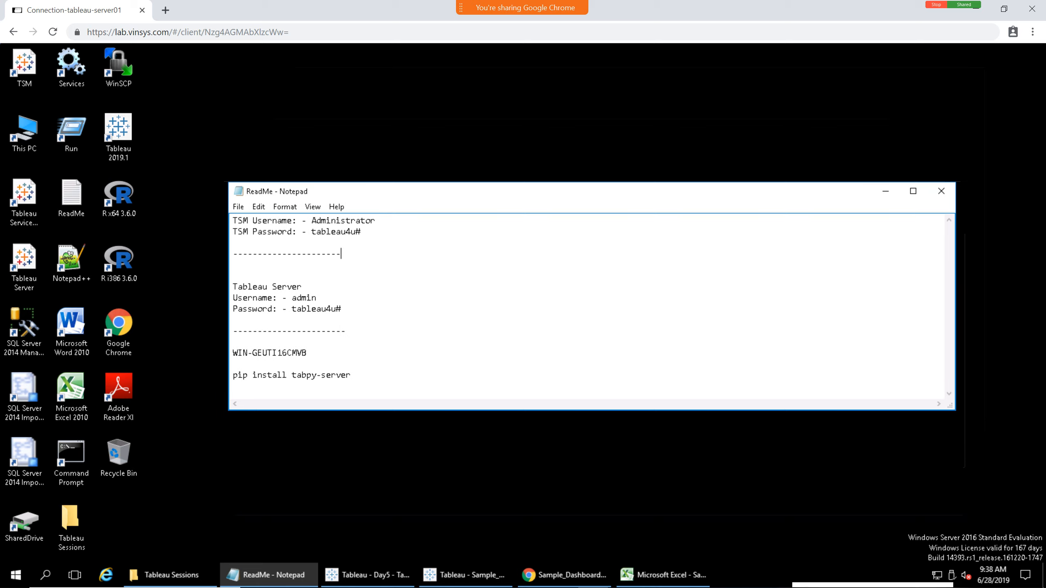
pyautogui.click(886, 191)
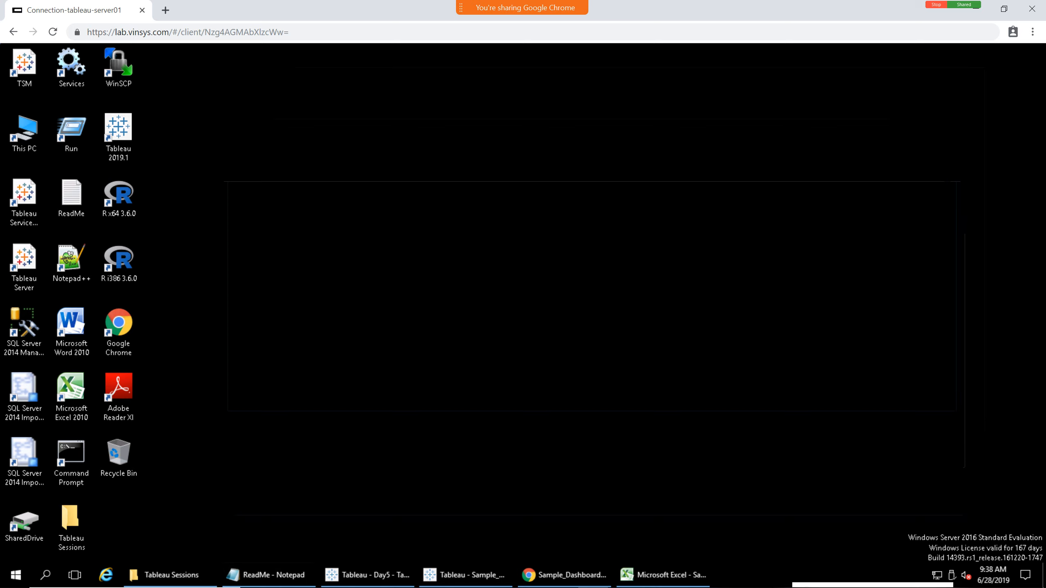
# Step: Close the Sample_Dashboard Tableau workbook, and save and close the Day5 workbook
pyautogui.click(466, 575)
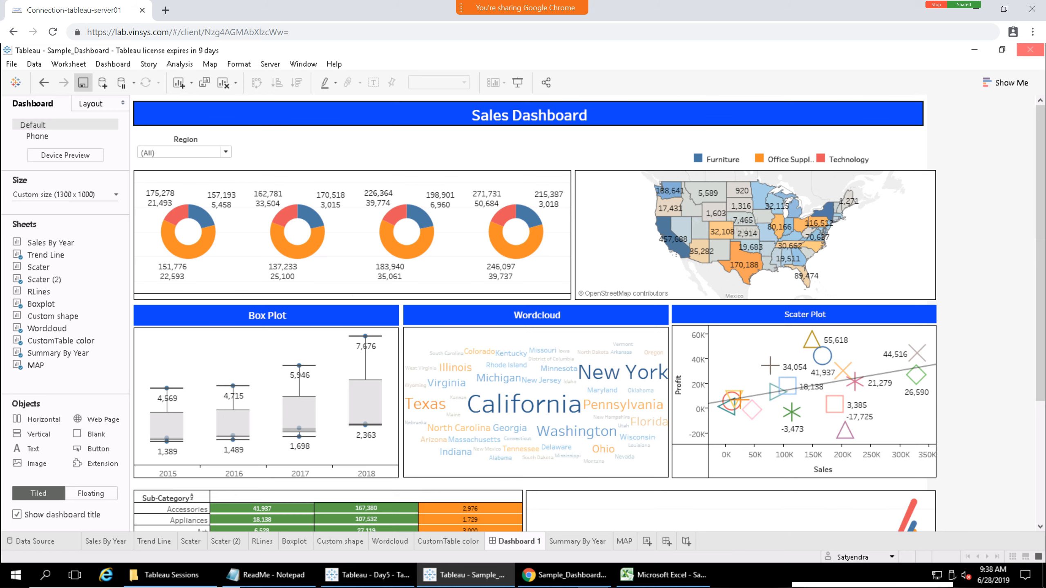
pyautogui.click(1031, 50)
pyautogui.click(368, 575)
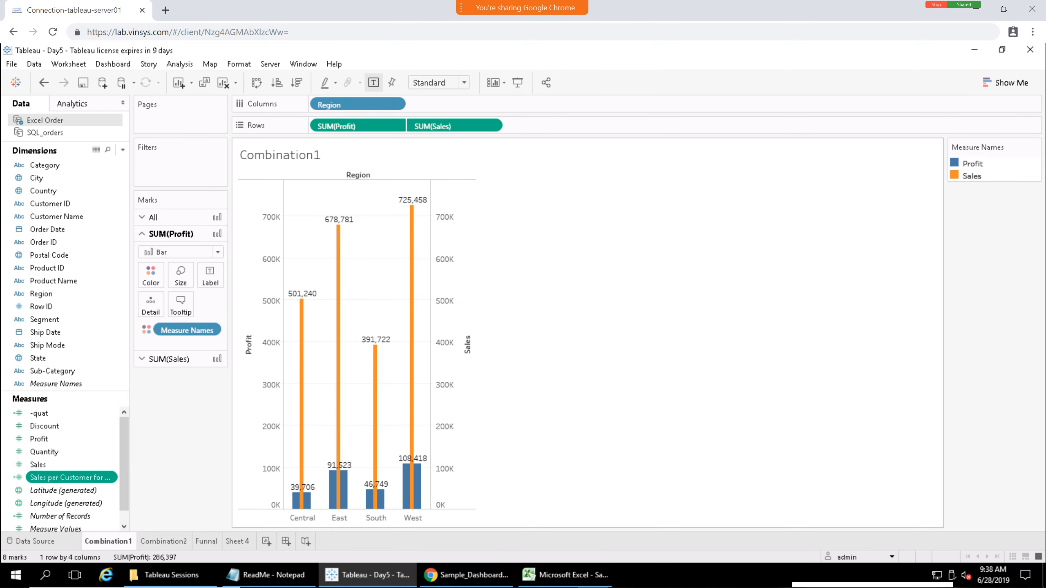
pyautogui.click(83, 83)
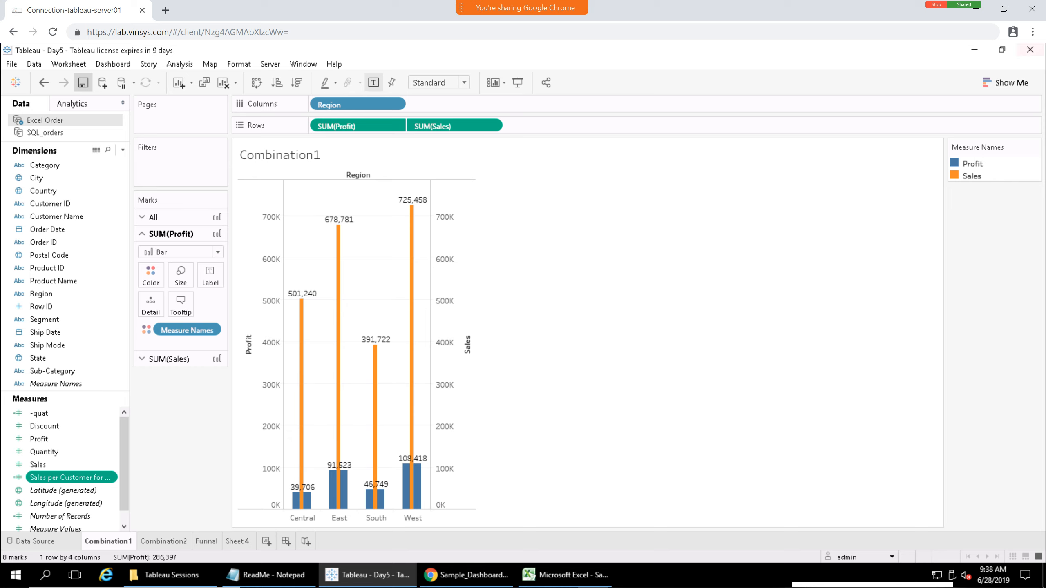
pyautogui.click(1031, 50)
# Step: Close the ReadMe Notepad and the Excel workbook without saving, then close Chrome and the Tableau Sessions folder
pyautogui.click(268, 575)
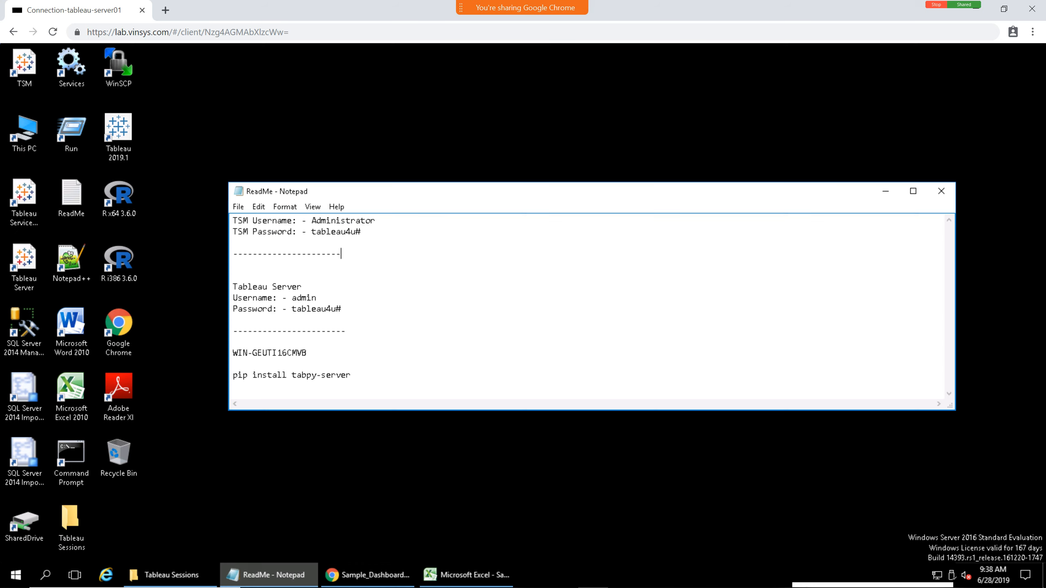
pyautogui.click(941, 191)
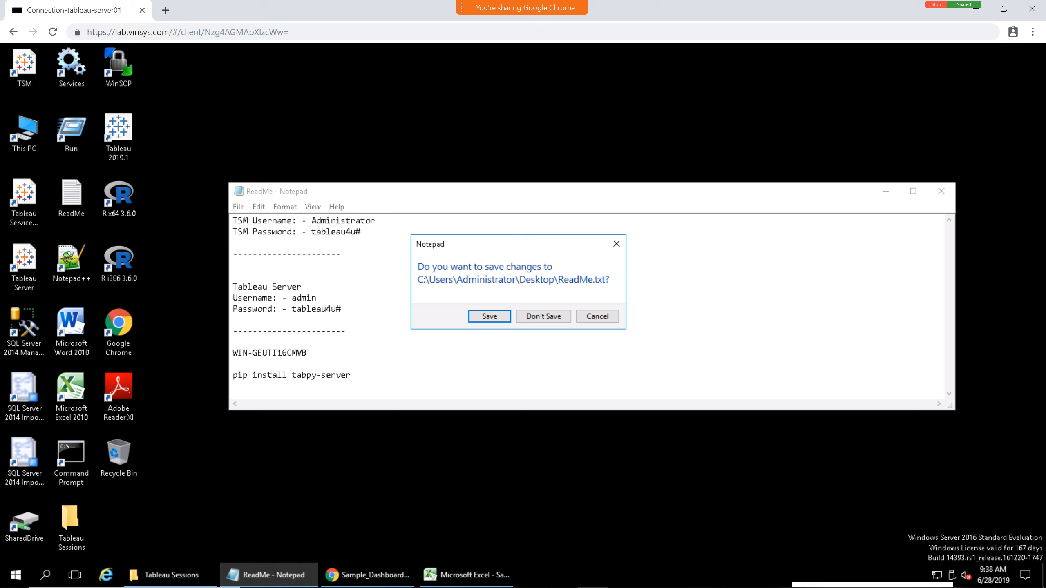
pyautogui.click(542, 316)
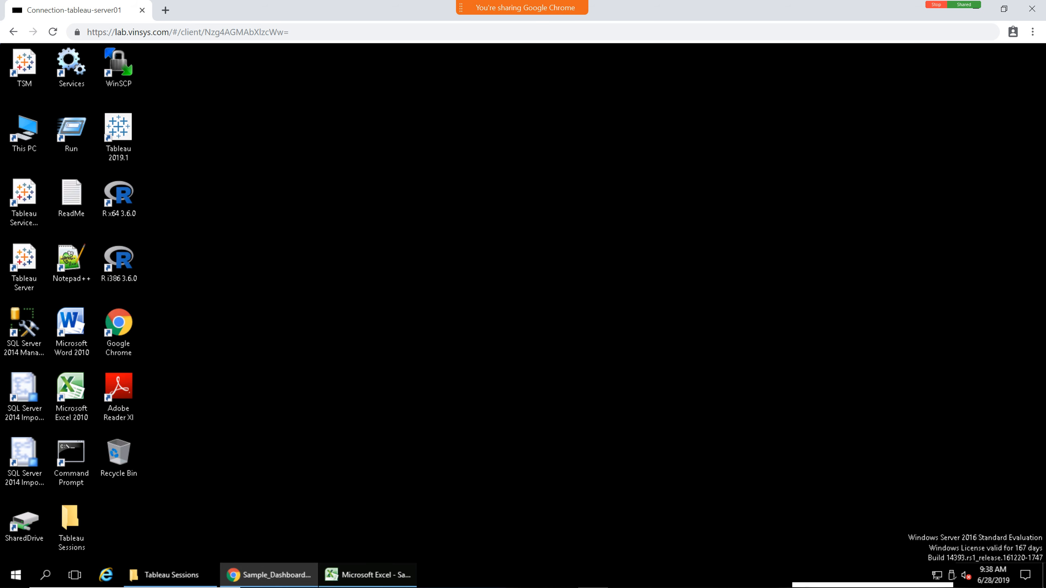
pyautogui.click(368, 575)
pyautogui.click(924, 119)
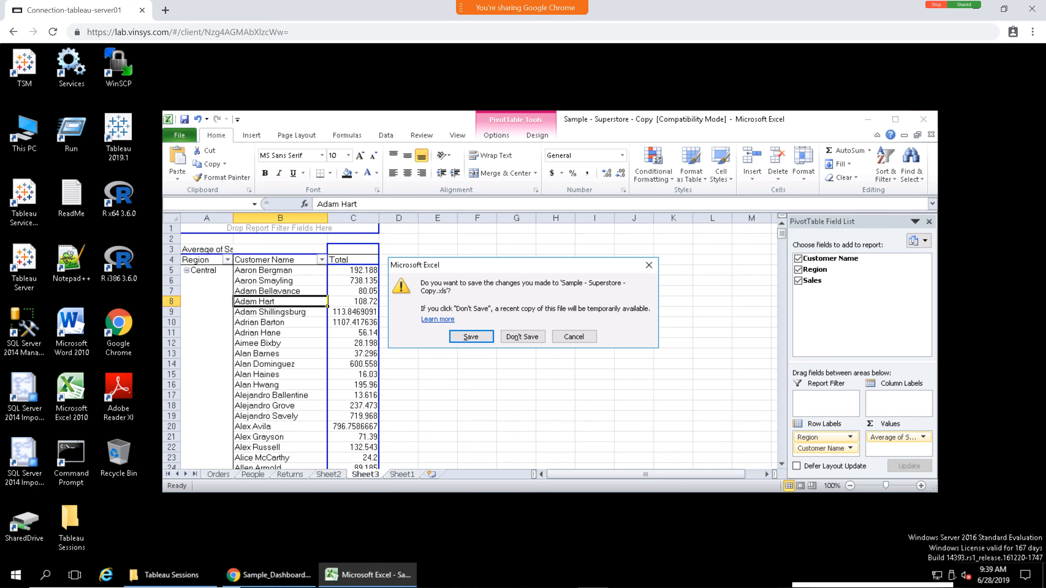
pyautogui.click(522, 337)
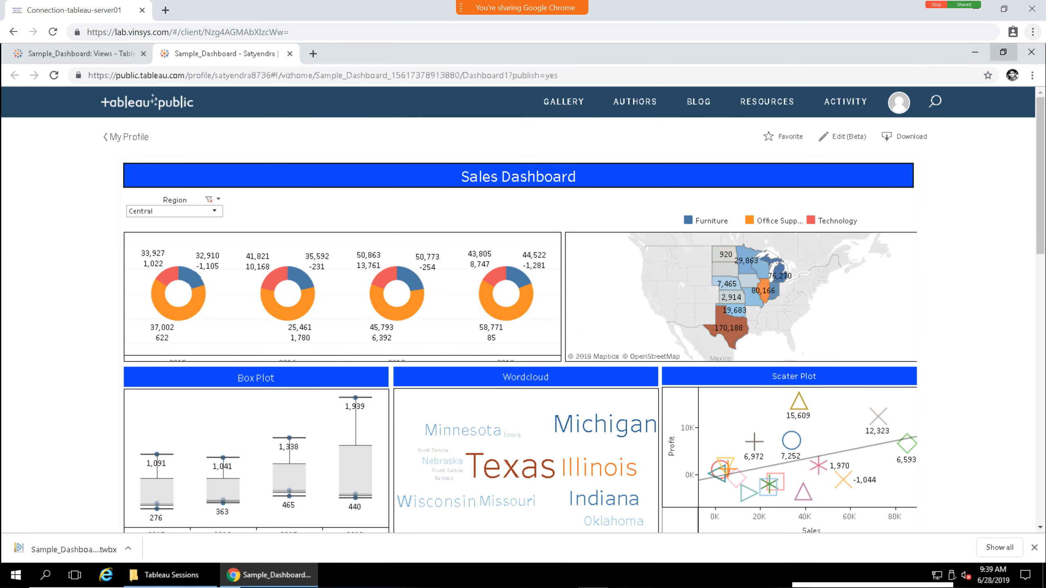
pyautogui.click(1032, 52)
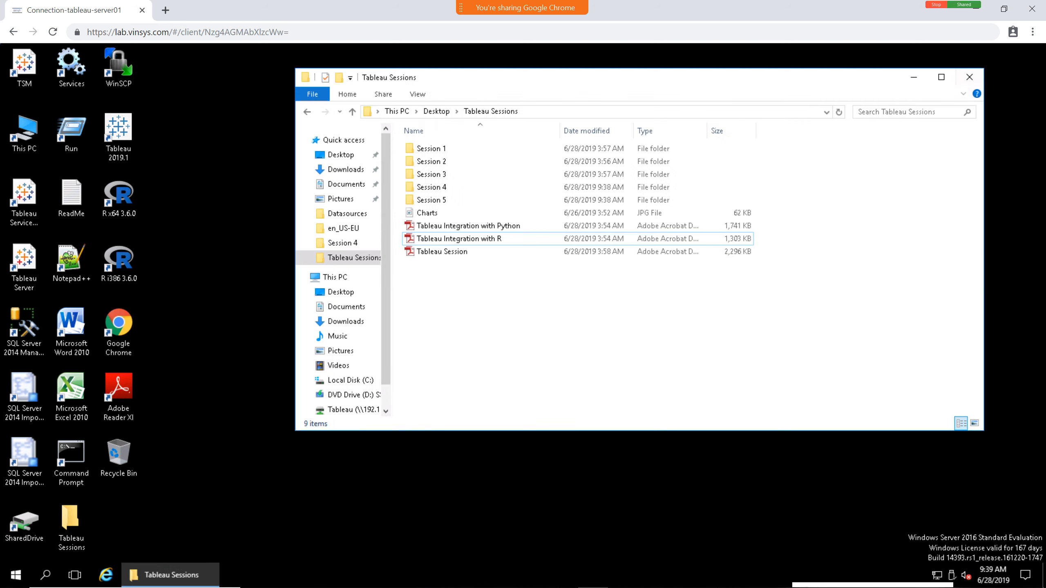
pyautogui.click(969, 77)
# Step: Refresh the desktop and restart the server, giving Other (Unplanned) as the shutdown reason
pyautogui.rightClick(613, 343)
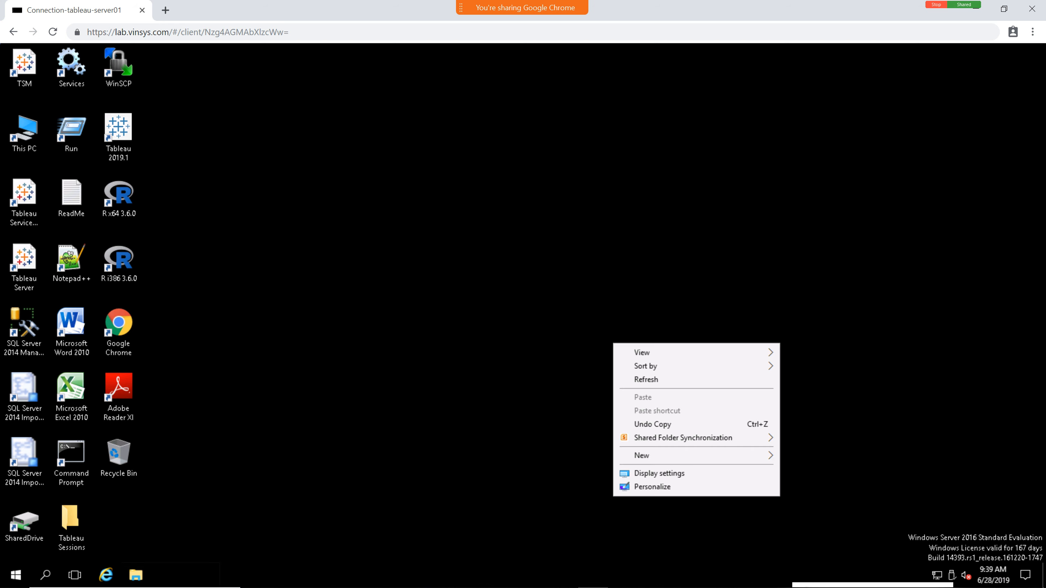
pyautogui.click(630, 379)
pyautogui.click(16, 575)
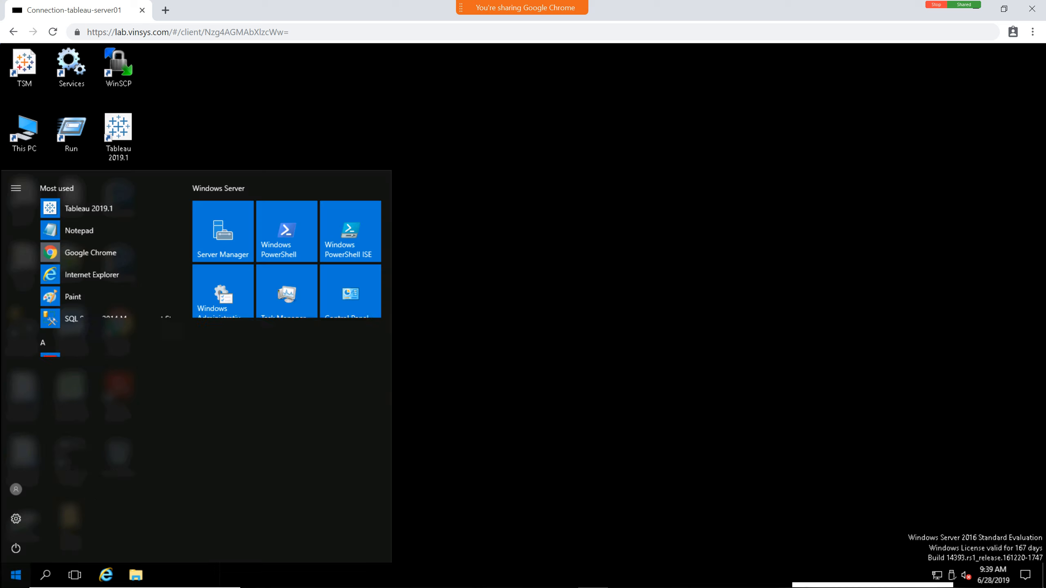
pyautogui.click(16, 548)
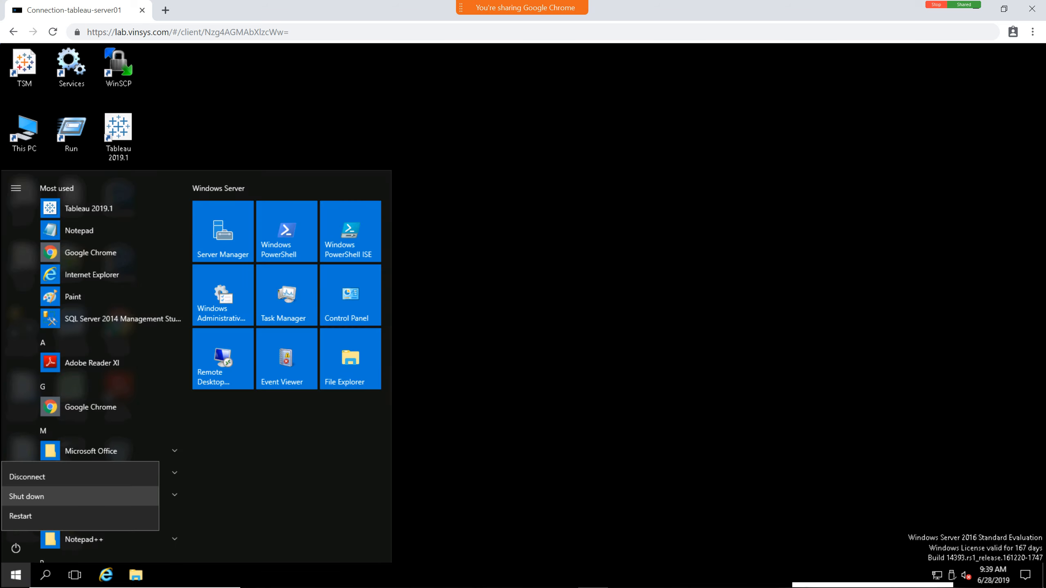
pyautogui.click(25, 516)
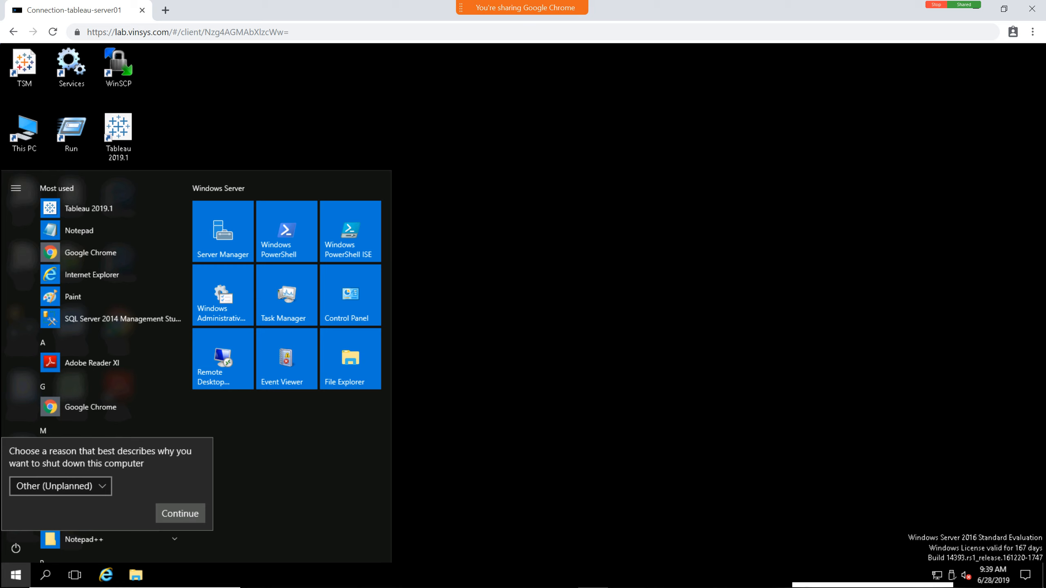
pyautogui.click(60, 486)
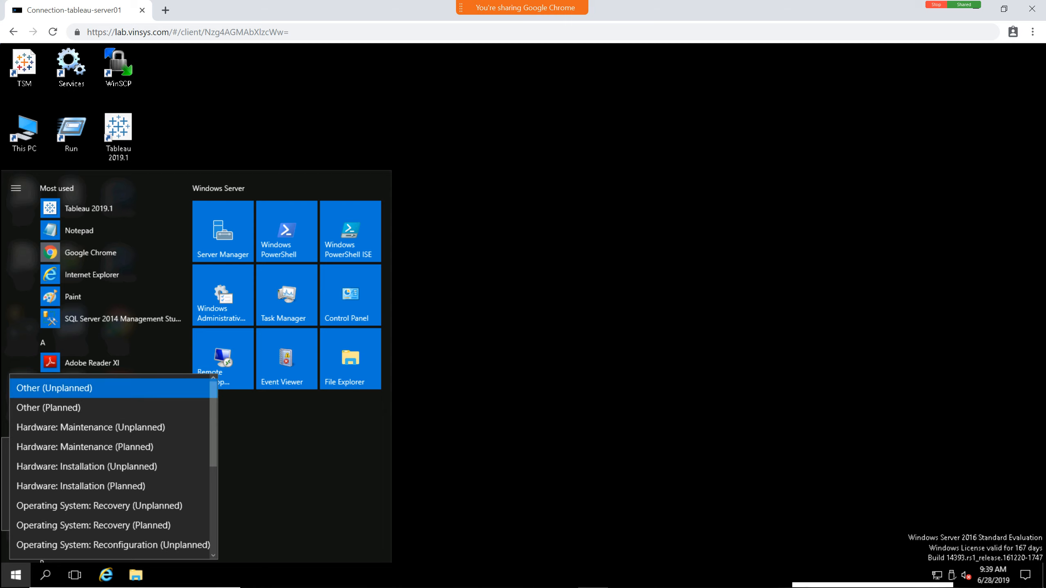
pyautogui.press('Escape')
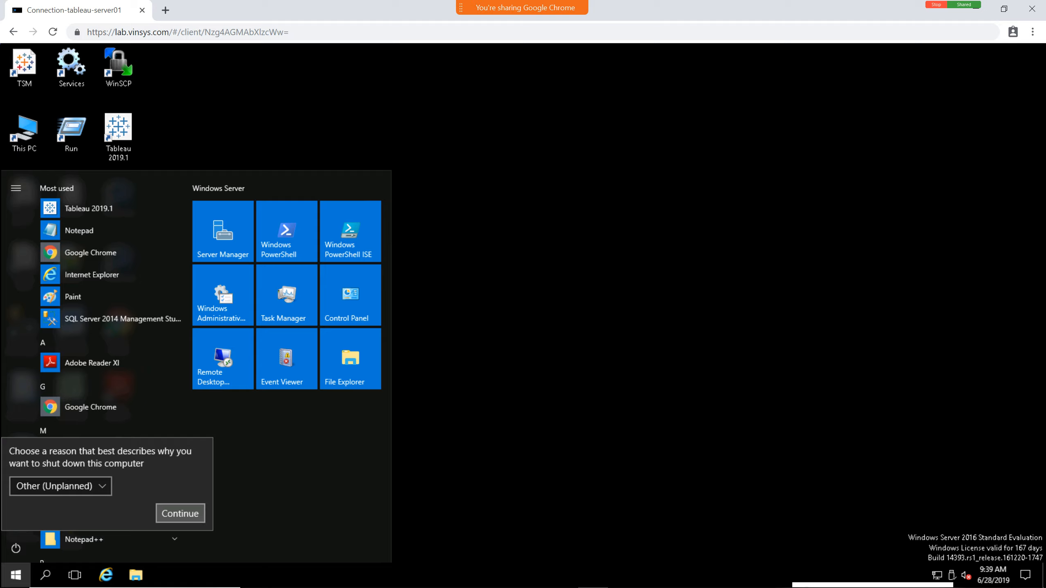
pyautogui.click(180, 513)
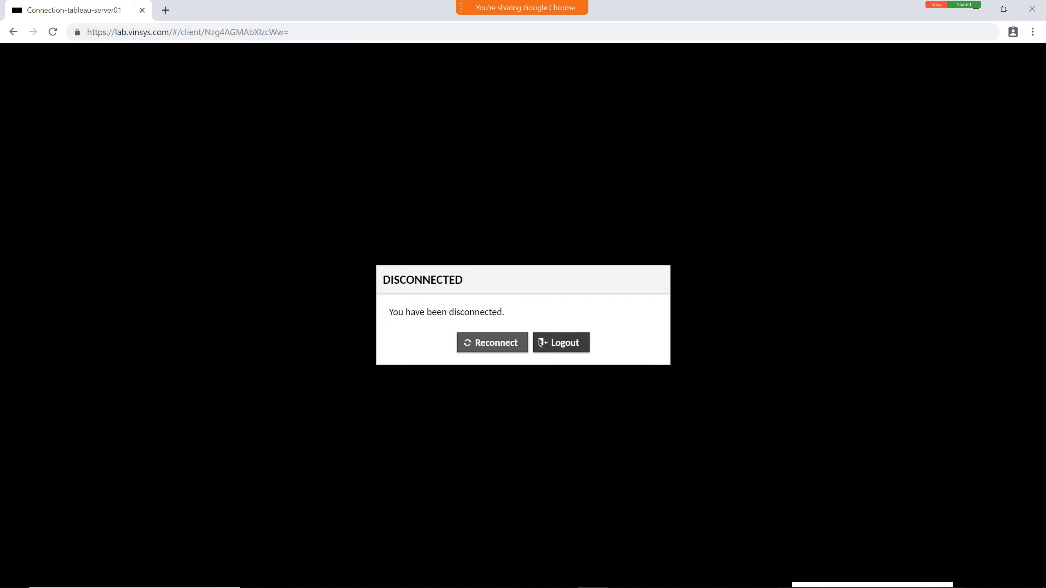
# Step: Reconnect to the remote server session after the restart
pyautogui.click(492, 342)
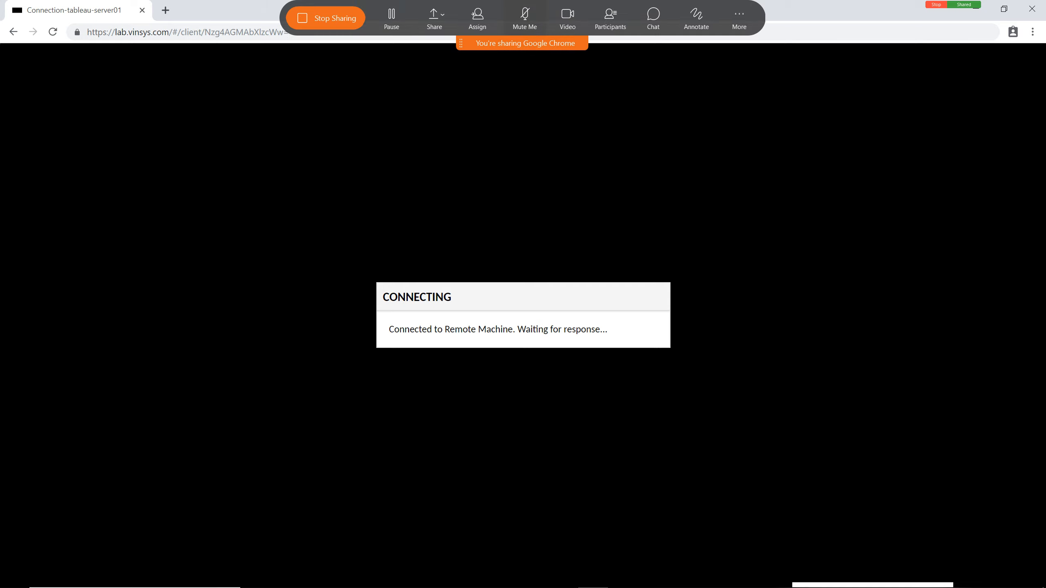
pyautogui.click(525, 17)
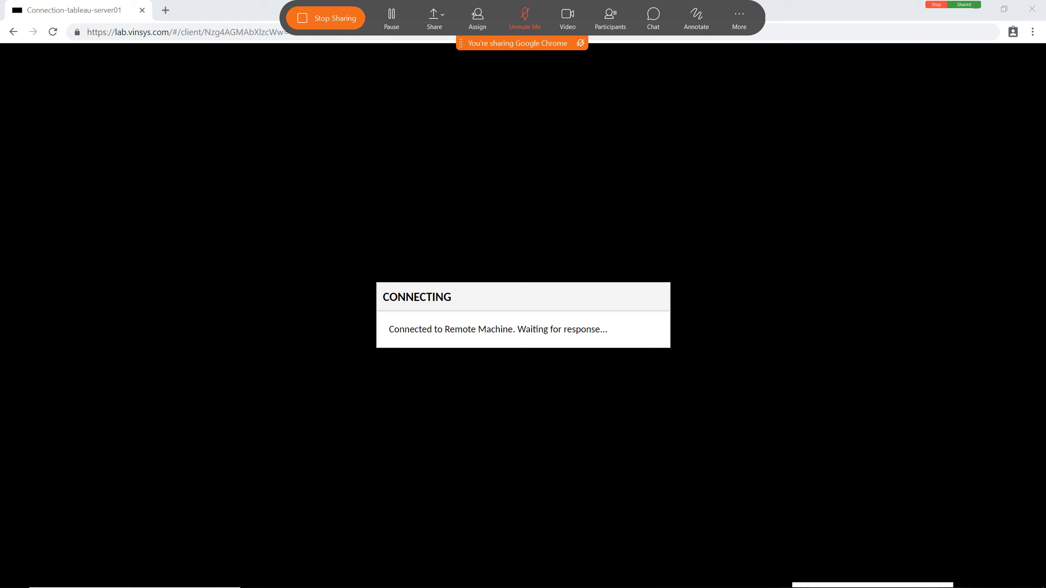
pyautogui.click(526, 17)
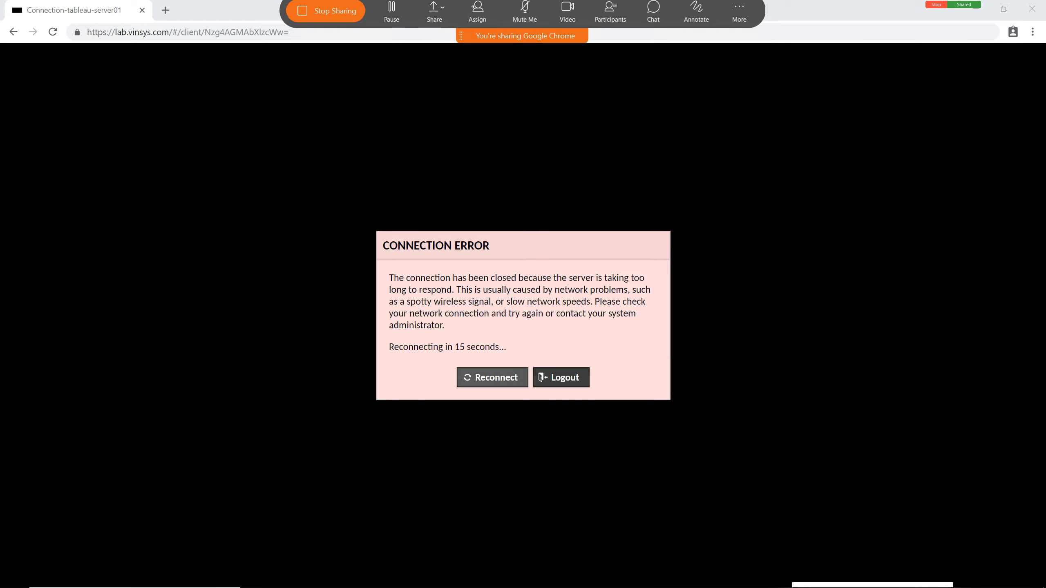
pyautogui.click(491, 377)
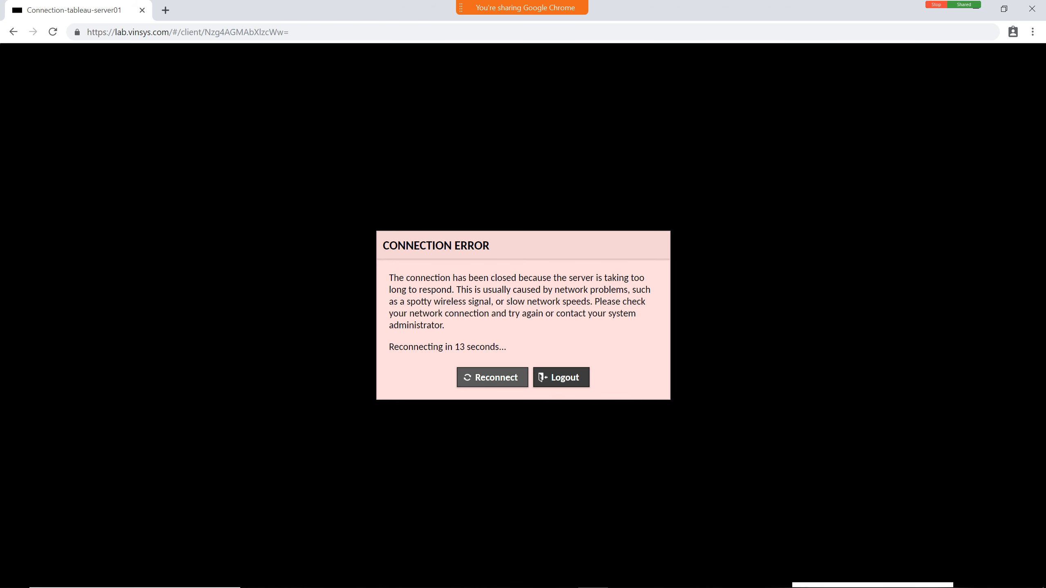
pyautogui.click(492, 377)
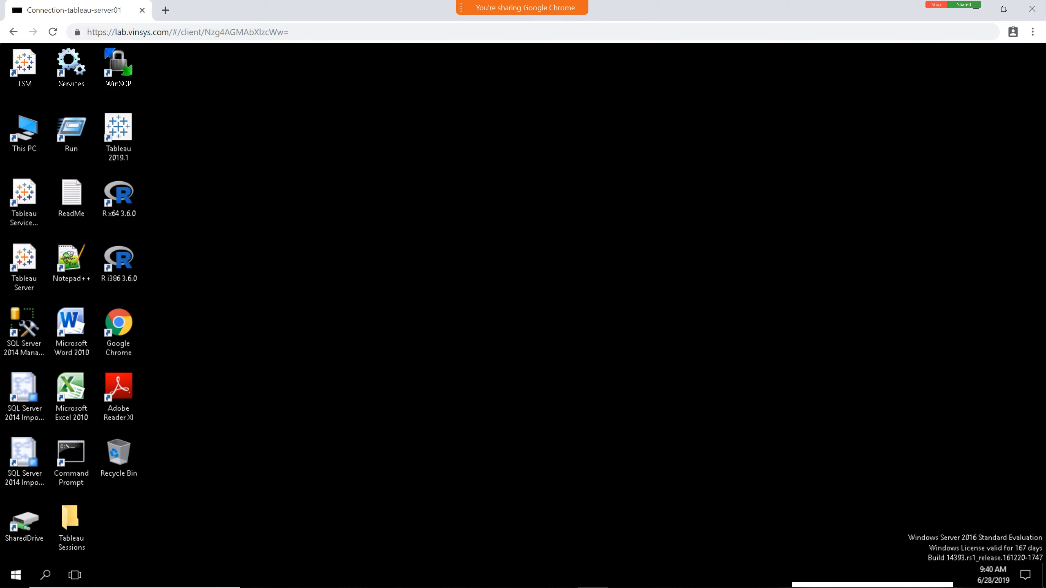
# Step: Refresh the desktop and launch R i386 3.6.0
pyautogui.rightClick(430, 248)
pyautogui.moveTo(462, 256)
pyautogui.click(643, 333)
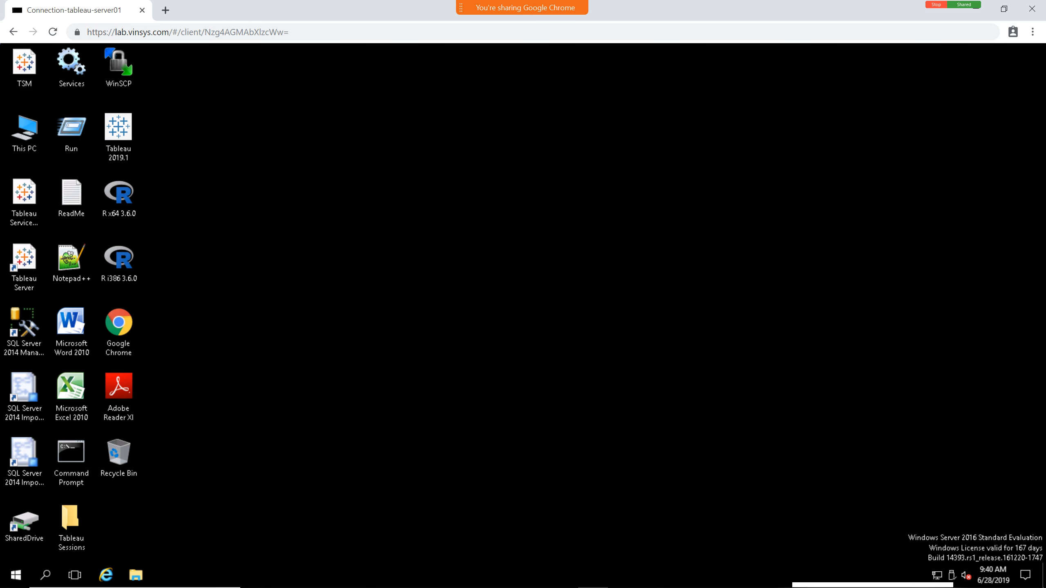
pyautogui.click(118, 262)
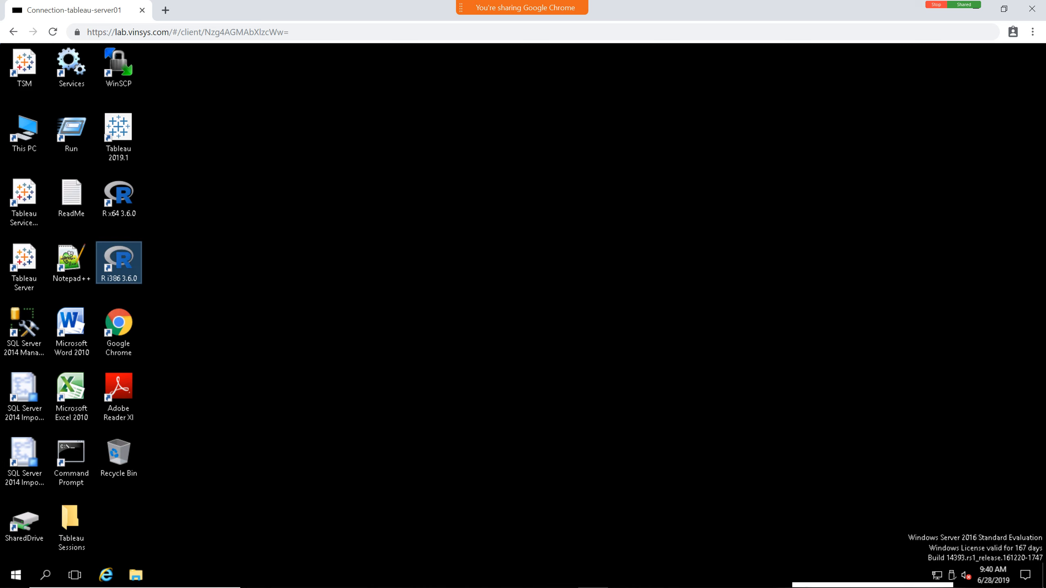
pyautogui.doubleClick(118, 262)
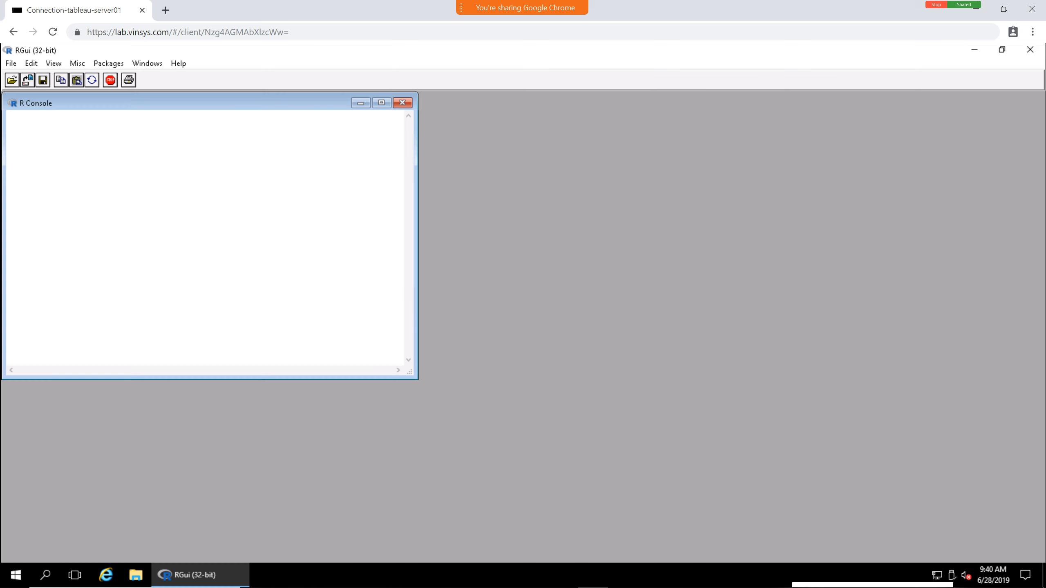
# Step: Install the Rserve package with install.packages("Rserve"); using the USA (CA 1) CRAN mirror
pyautogui.write('install')
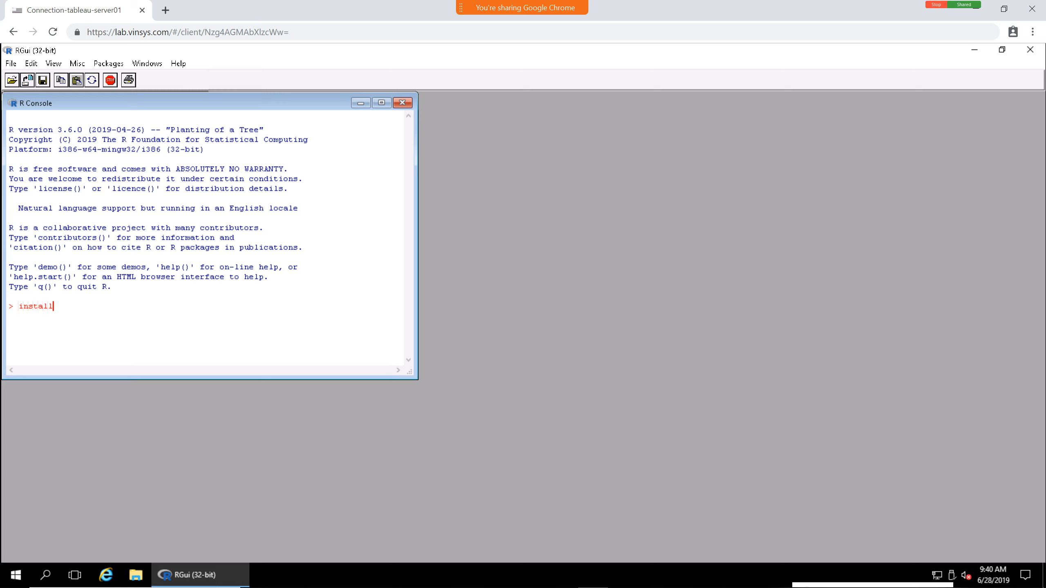
pyautogui.write('.package')
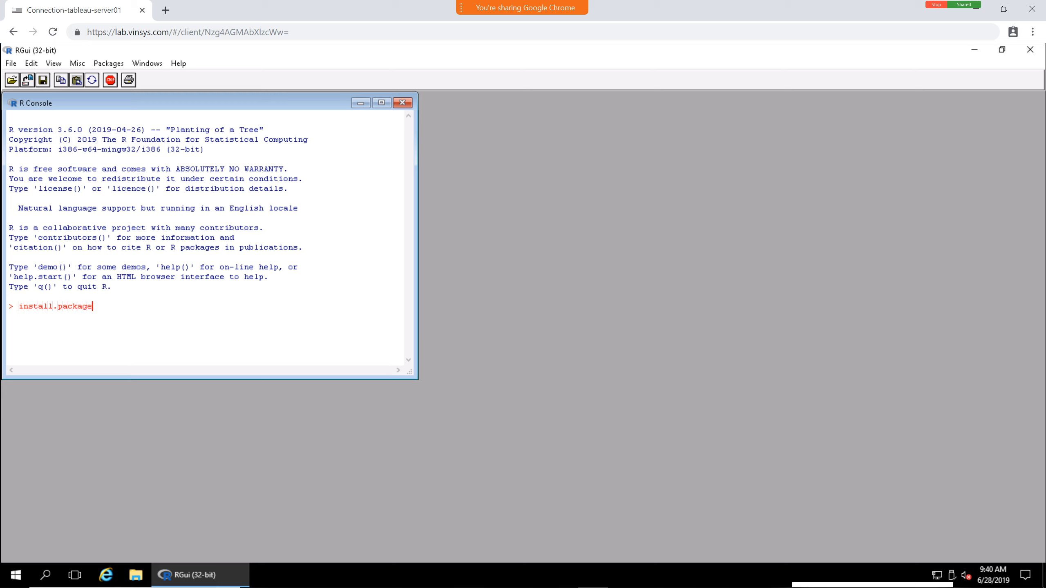
pyautogui.write('s("Rserve");')
pyautogui.press('Return')
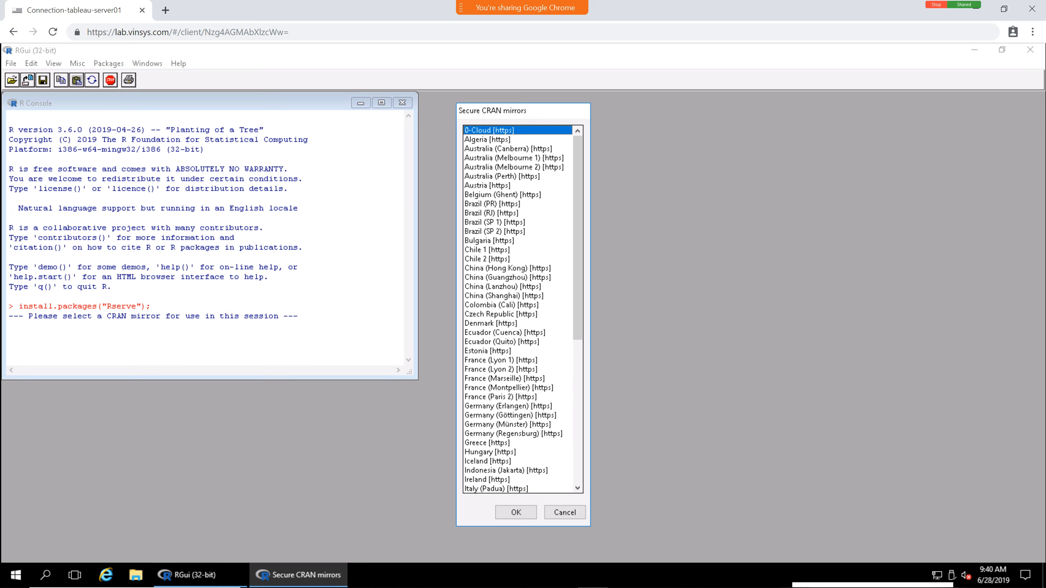
pyautogui.scroll(-9, 518, 309)
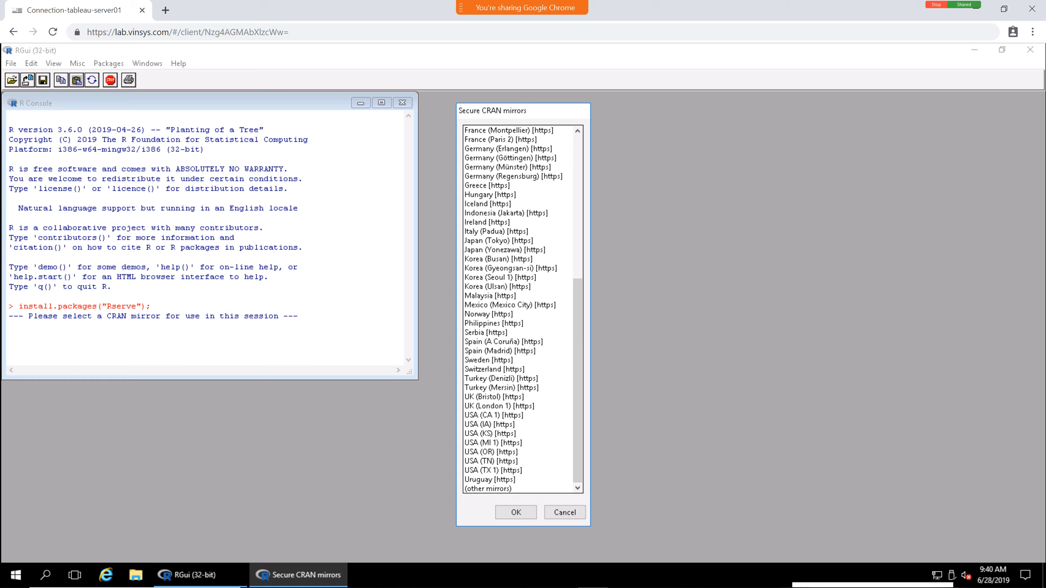
pyautogui.click(493, 415)
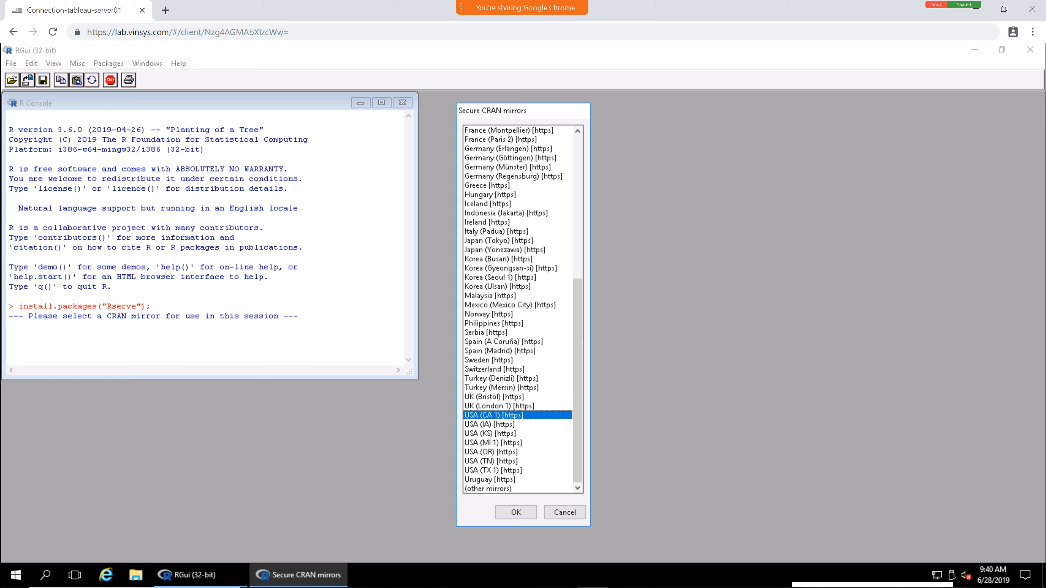
pyautogui.click(515, 512)
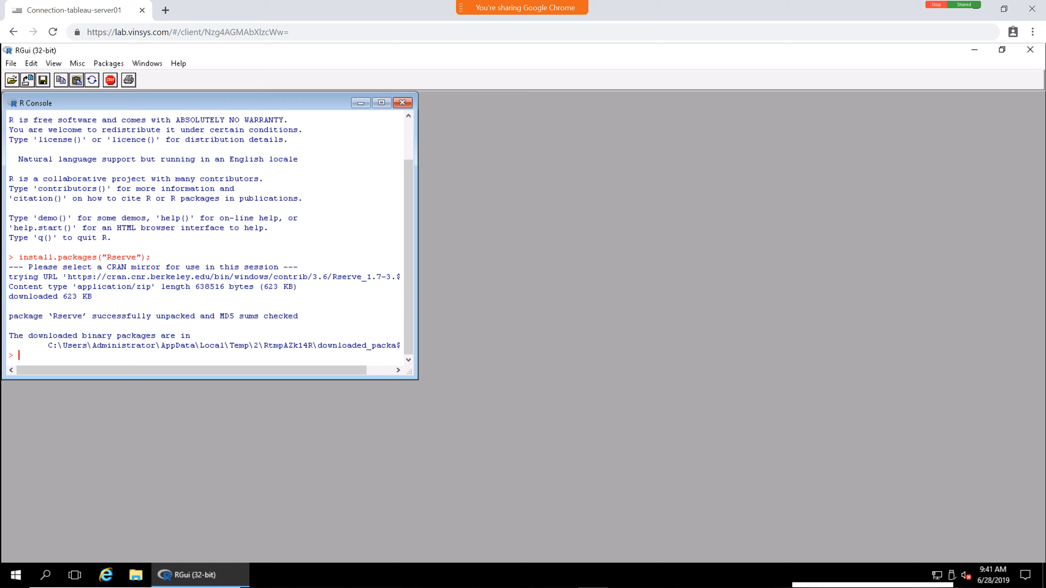
# Step: Load the package with library(Rserve);
pyautogui.write('library(Rserve);')
pyautogui.press('Return')
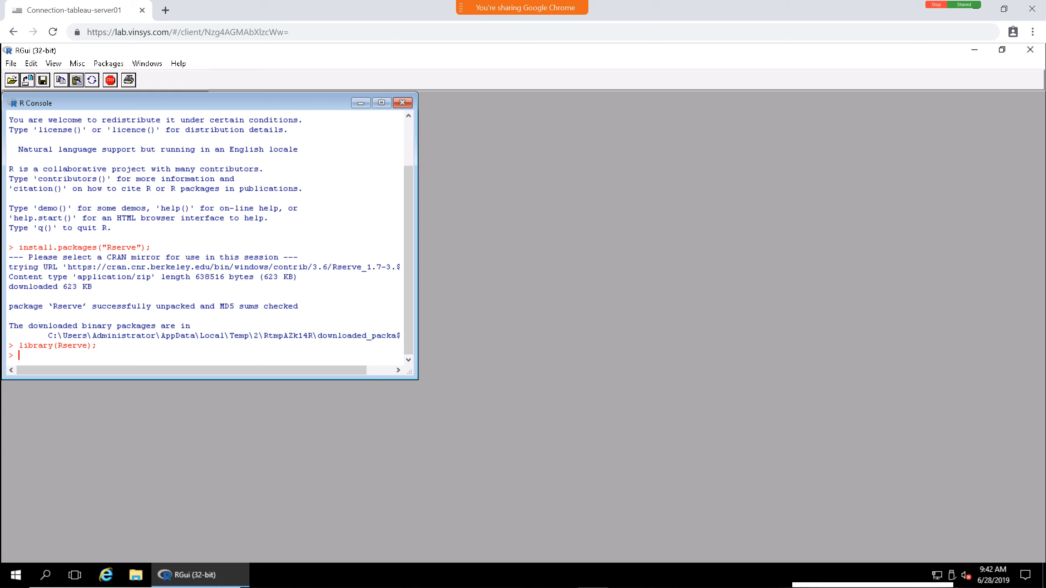
pyautogui.write('R')
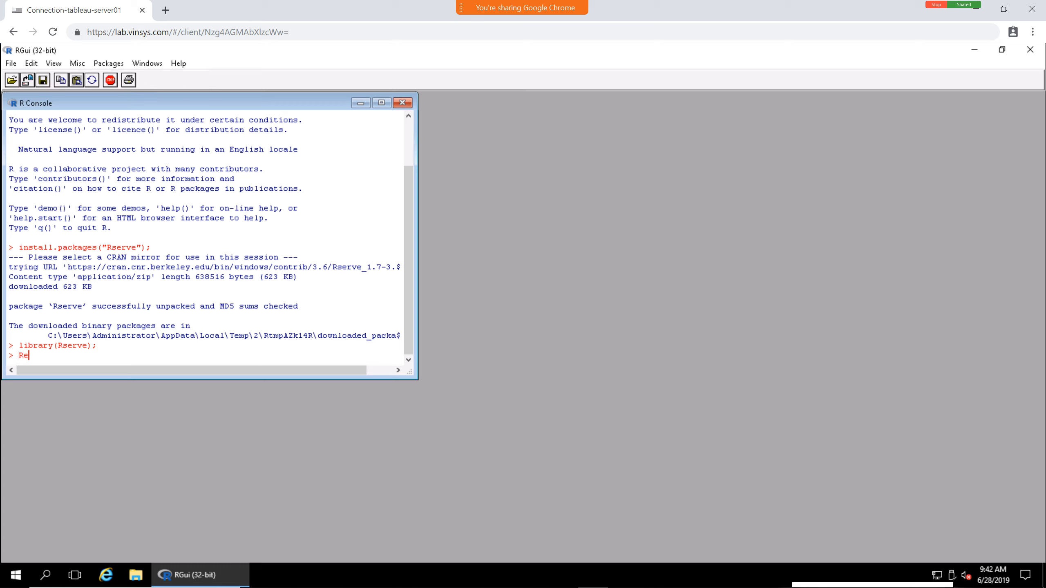
pyautogui.press('BackSpace')
pyautogui.write('R')
pyautogui.press('BackSpace')
# Step: Minimize the RGui window to the taskbar
pyautogui.click(15, 575)
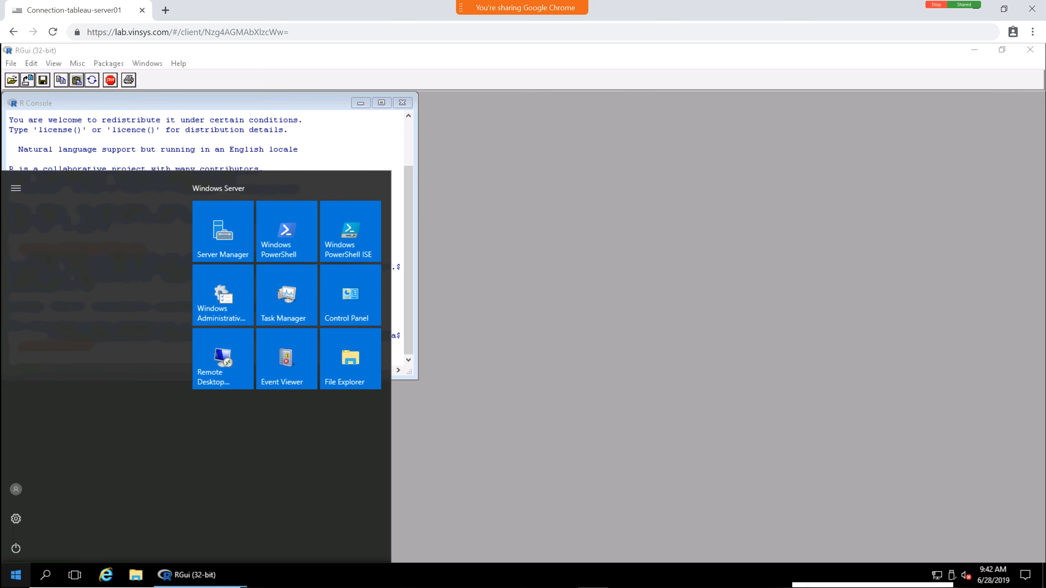
pyautogui.click(16, 575)
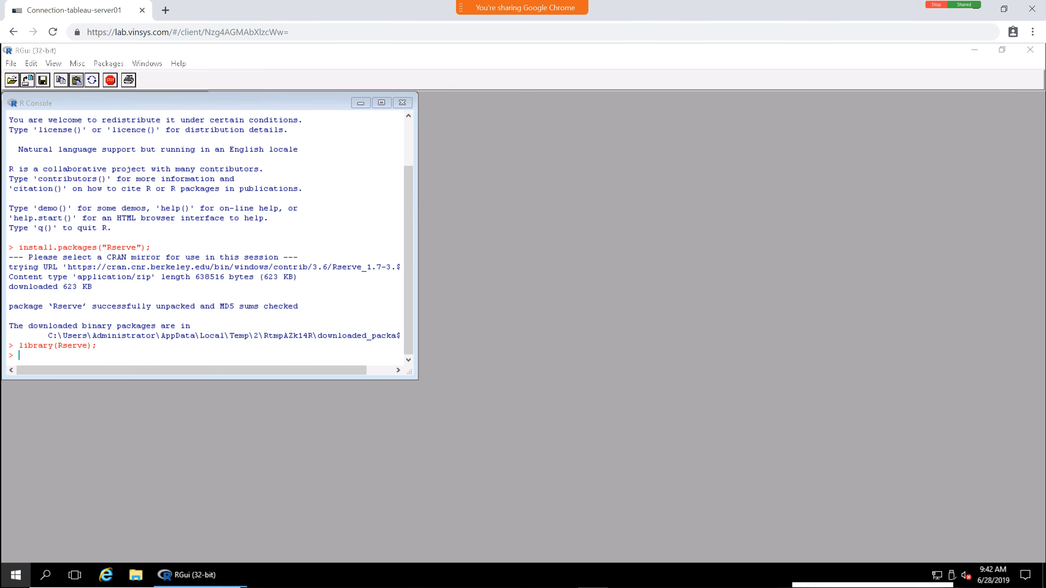
pyautogui.click(6, 116)
pyautogui.click(974, 49)
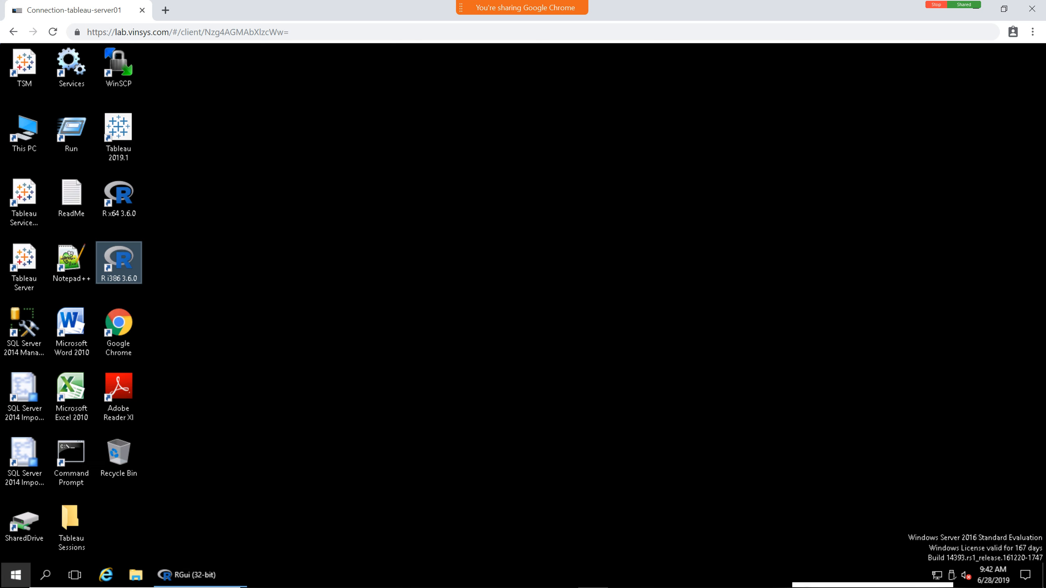
# Step: Launch Tableau 2019.1 and open the Tableau Sessions folder from the desktop
pyautogui.doubleClick(118, 134)
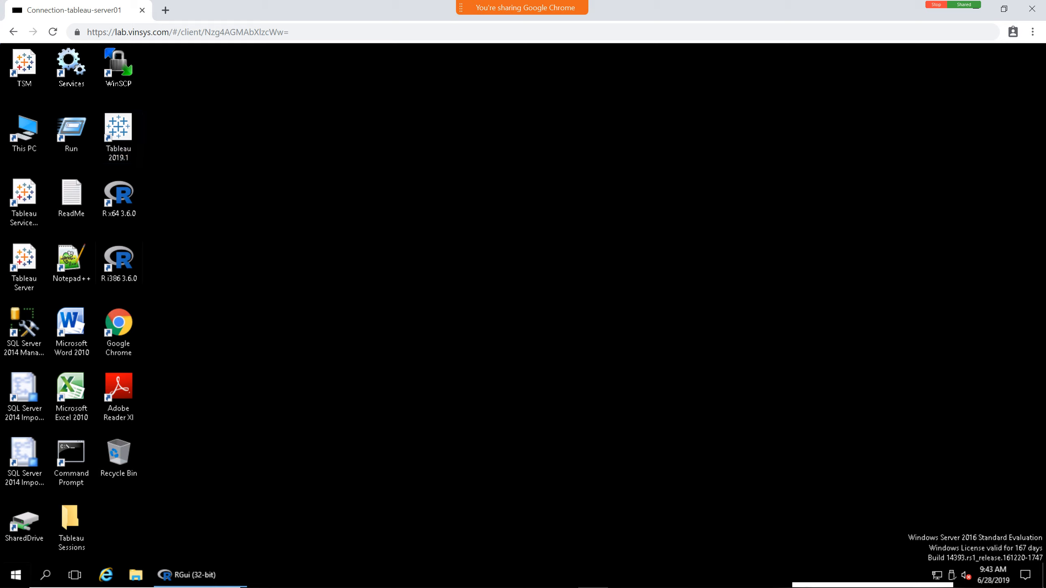
pyautogui.click(71, 527)
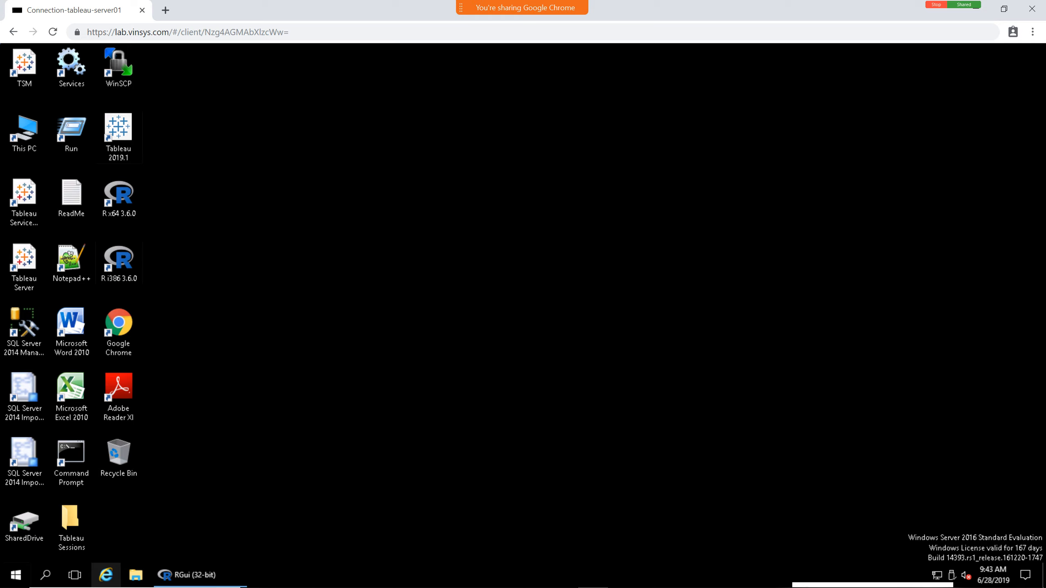
pyautogui.doubleClick(71, 528)
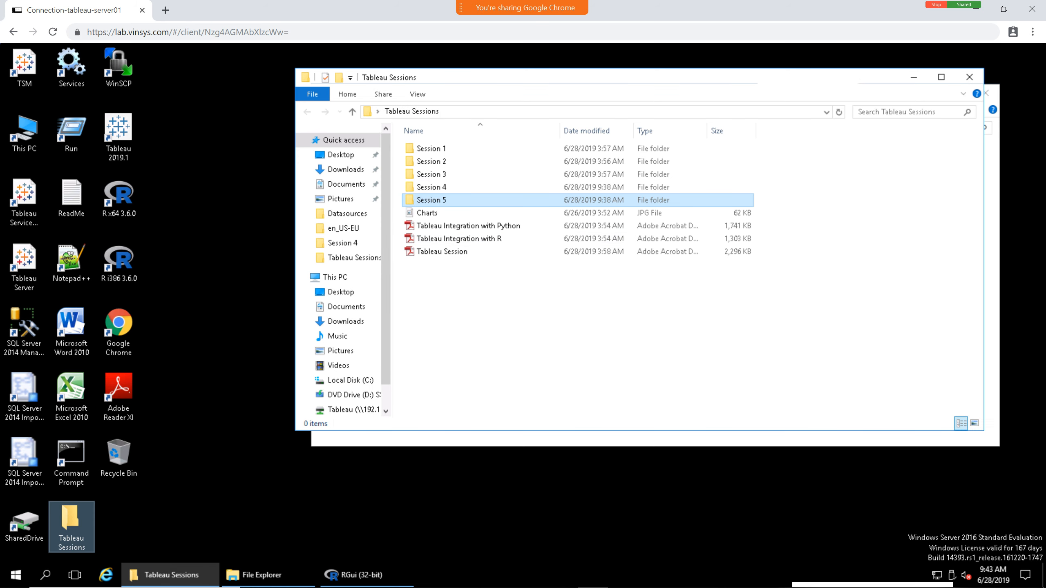
pyautogui.press('F2')
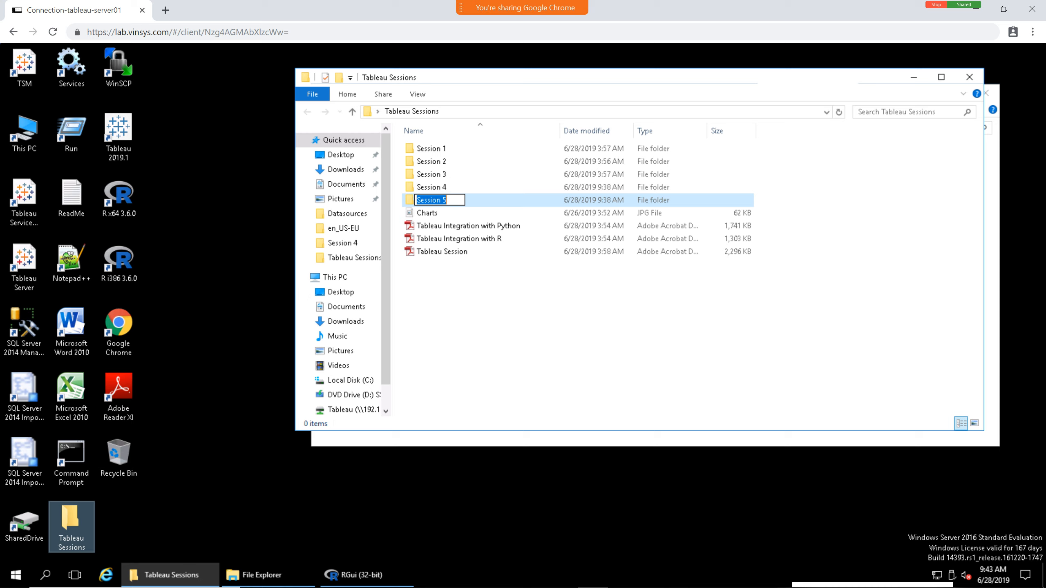
pyautogui.press('Return')
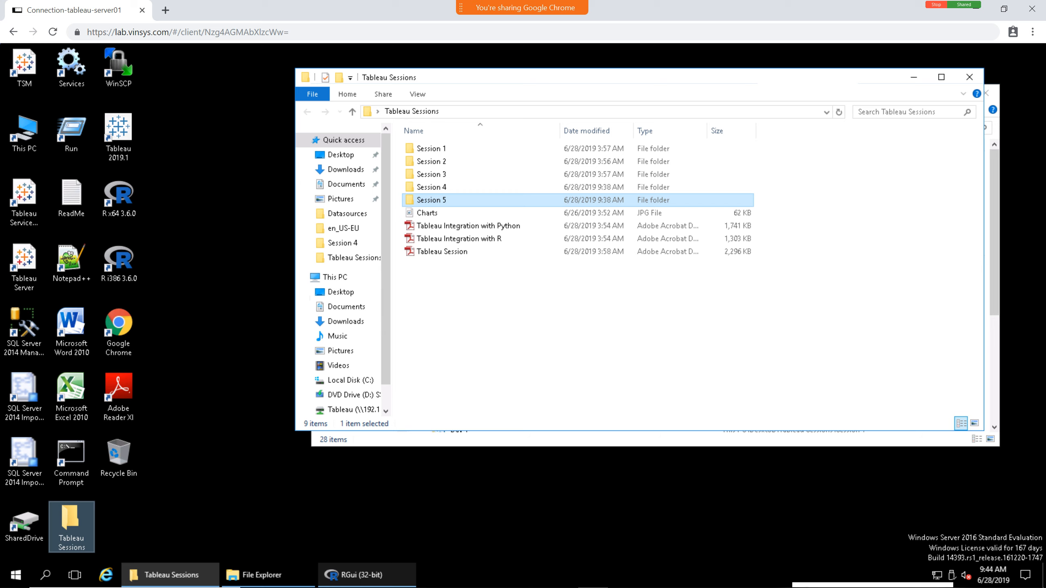
pyautogui.click(355, 575)
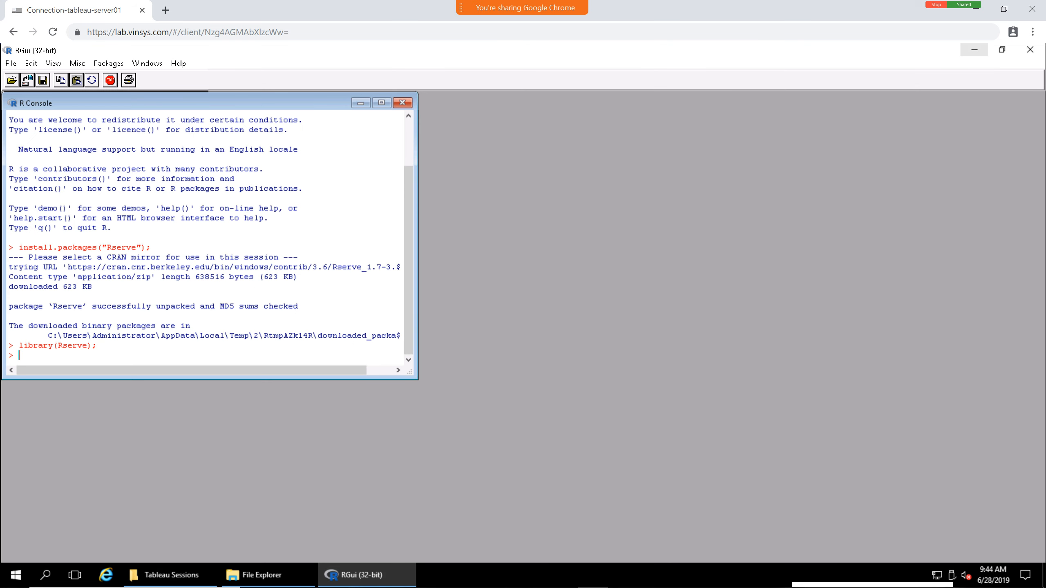
pyautogui.click(974, 50)
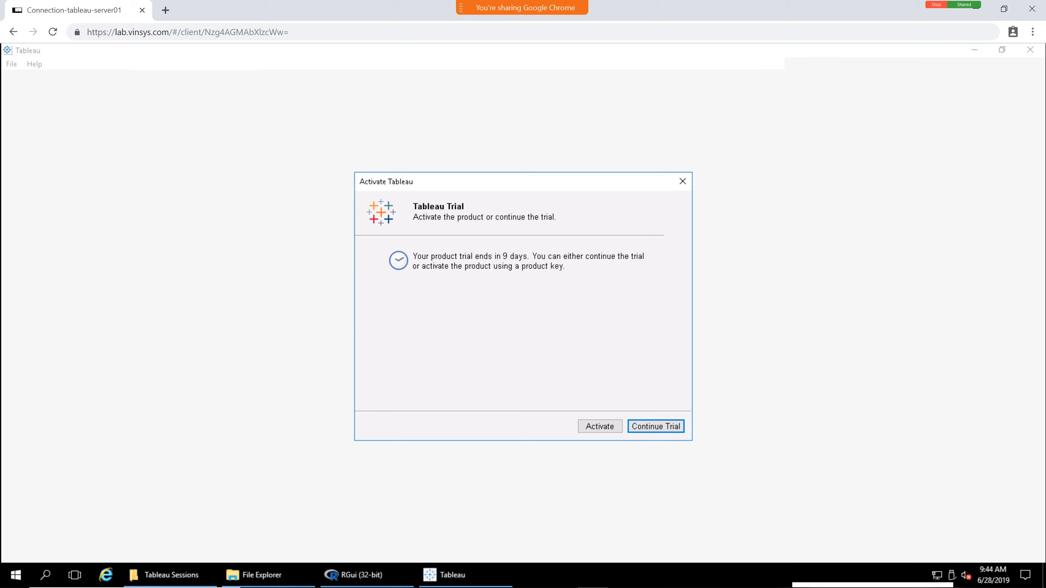
# Step: Continue the Tableau trial and dismiss the File Recovery dialog
pyautogui.press('Return')
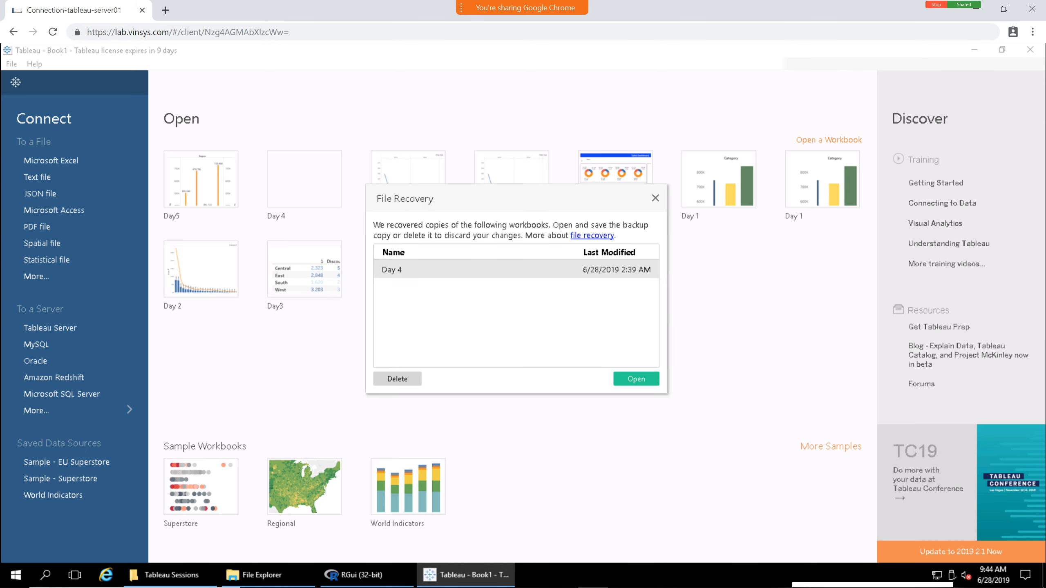
pyautogui.press('Escape')
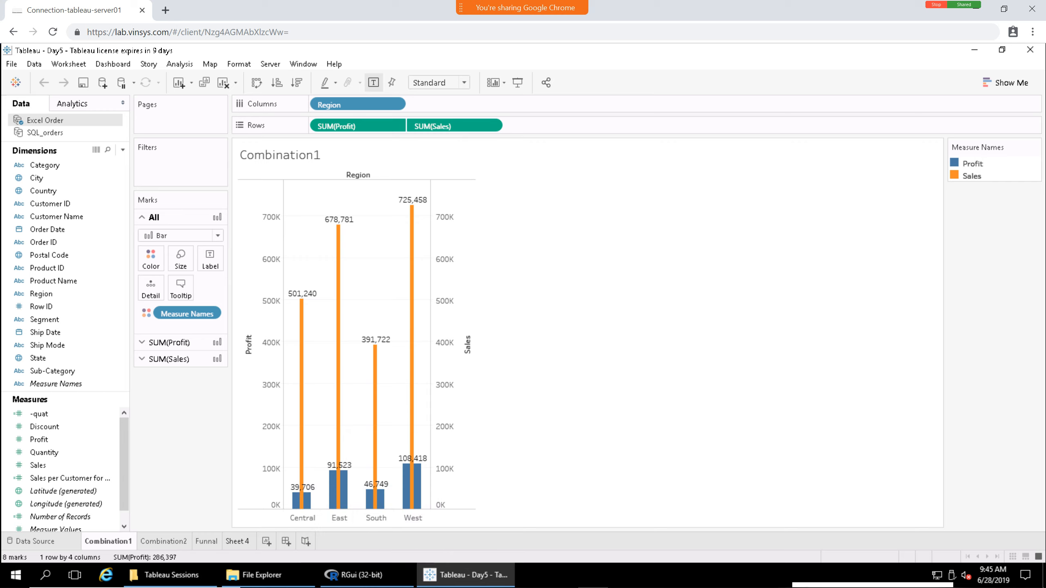
# Step: Create a new blank worksheet after Sheet 4
pyautogui.click(238, 542)
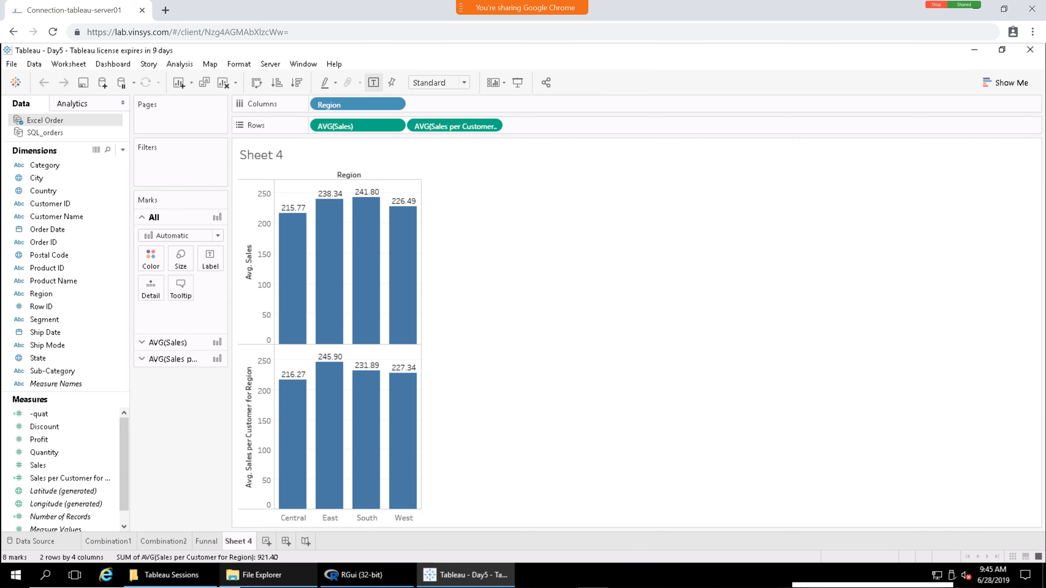
pyautogui.click(267, 542)
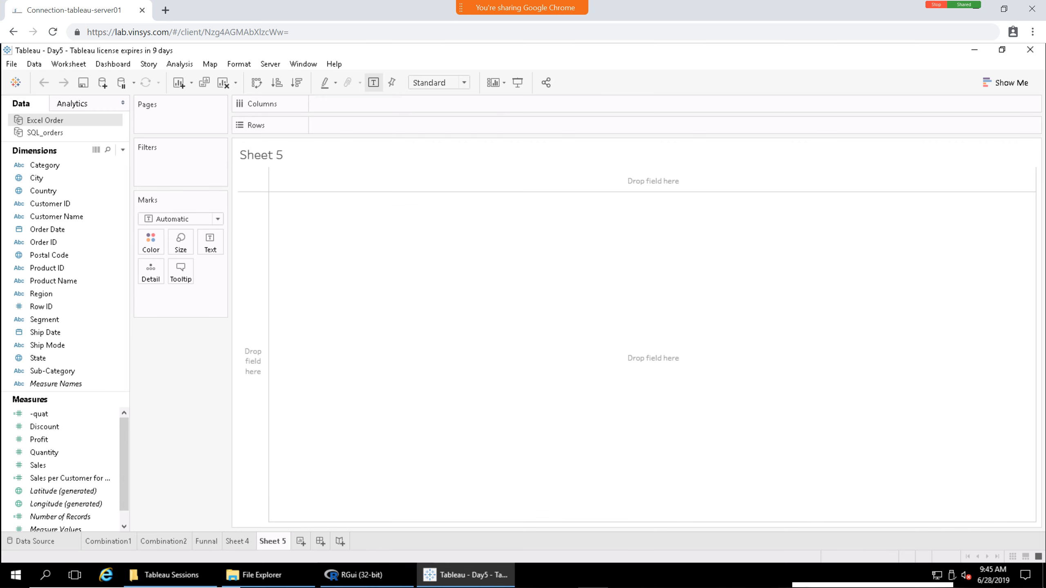
# Step: Open the External Service Connection settings and test the RServe connection on localhost port 6311
pyautogui.click(334, 64)
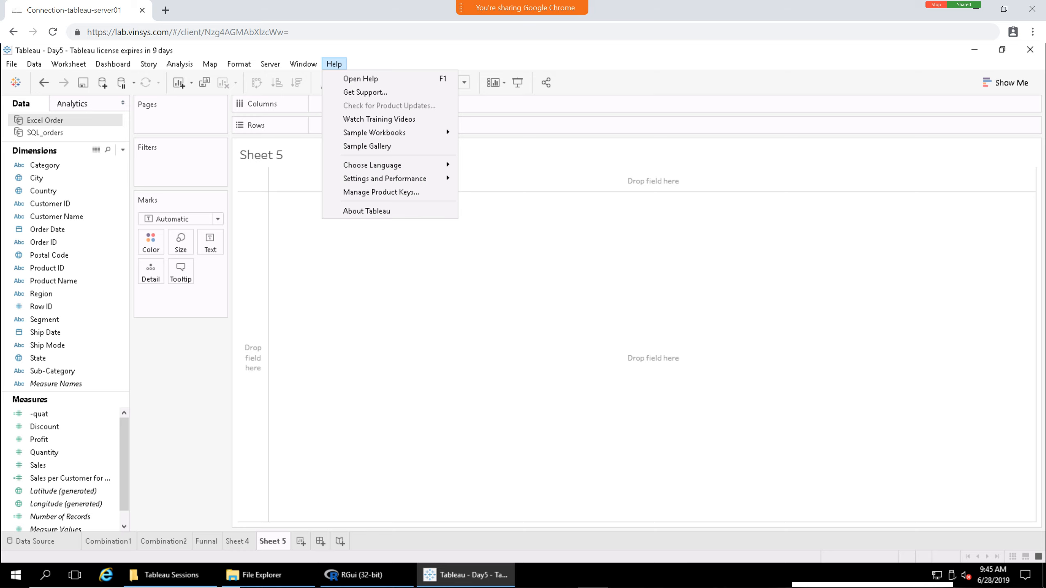
pyautogui.moveTo(385, 178)
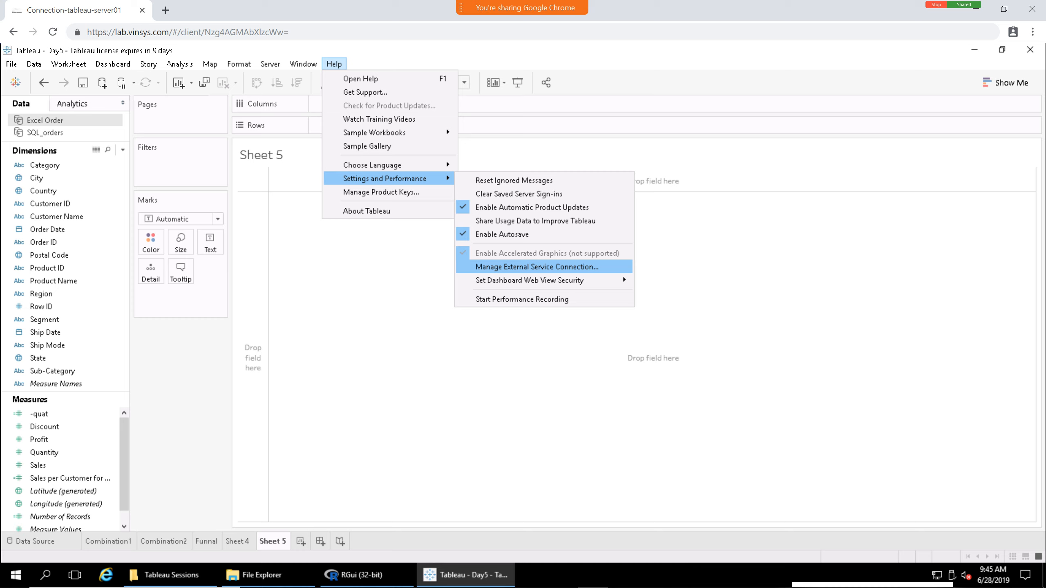
pyautogui.press('Return')
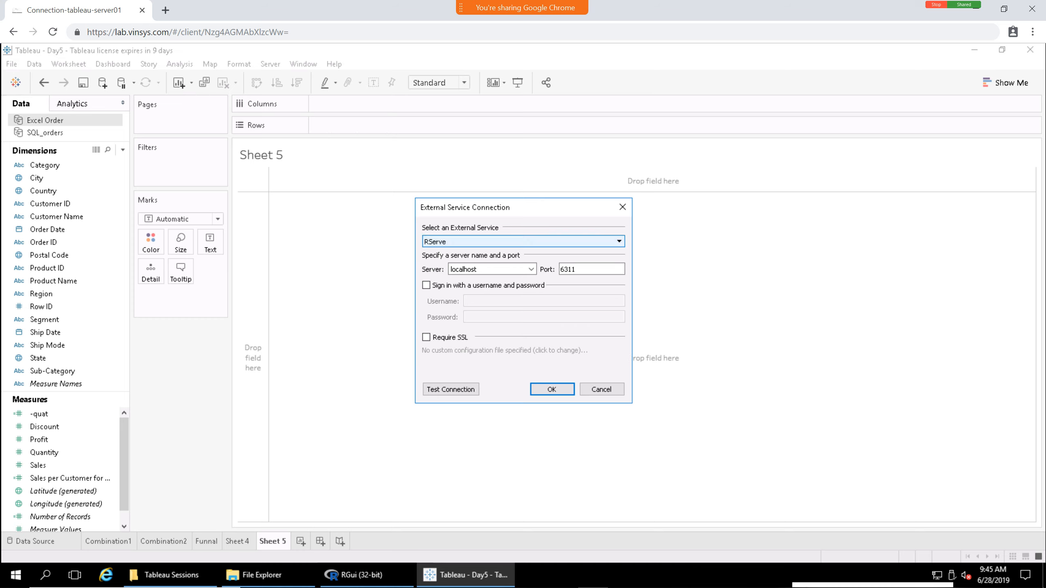
pyautogui.moveTo(535, 207); pyautogui.dragTo(563, 160)
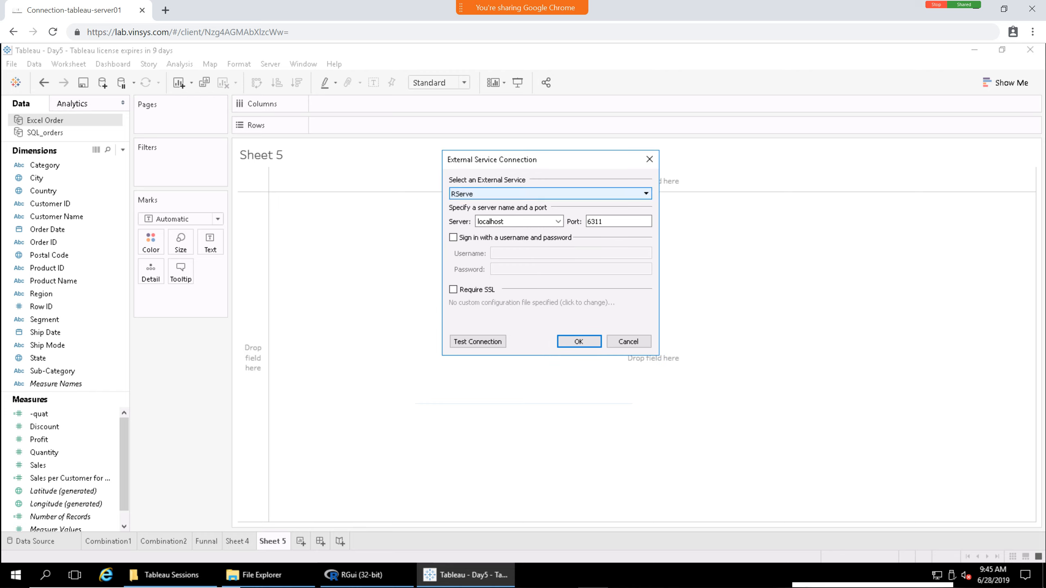
pyautogui.click(550, 193)
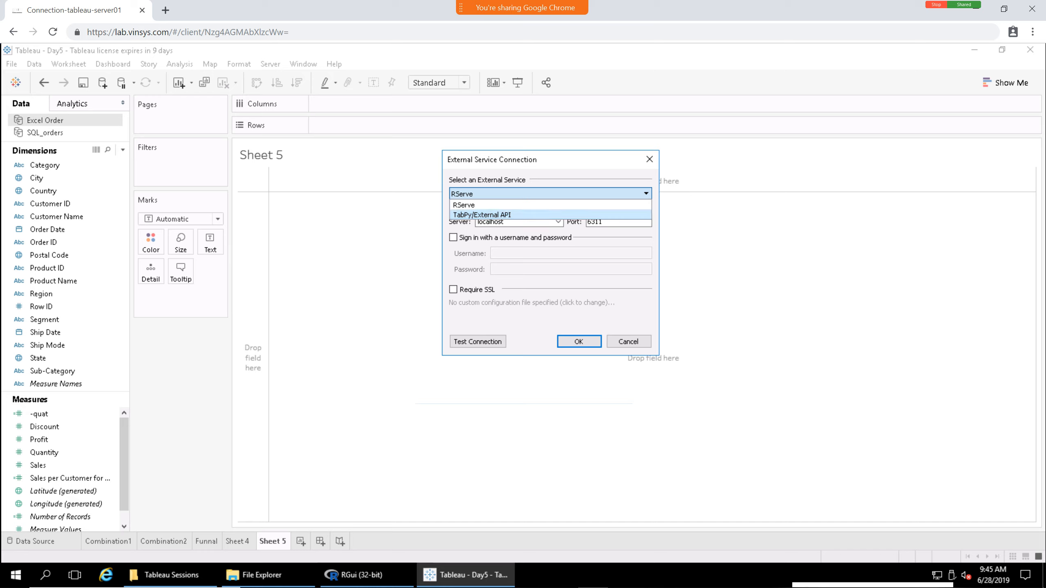
pyautogui.click(545, 204)
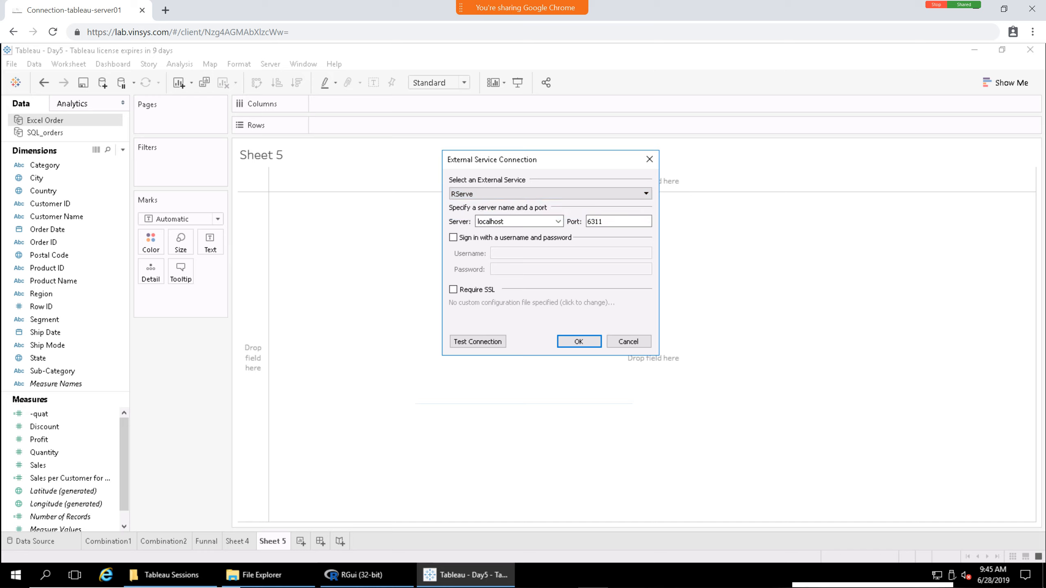
pyautogui.click(478, 342)
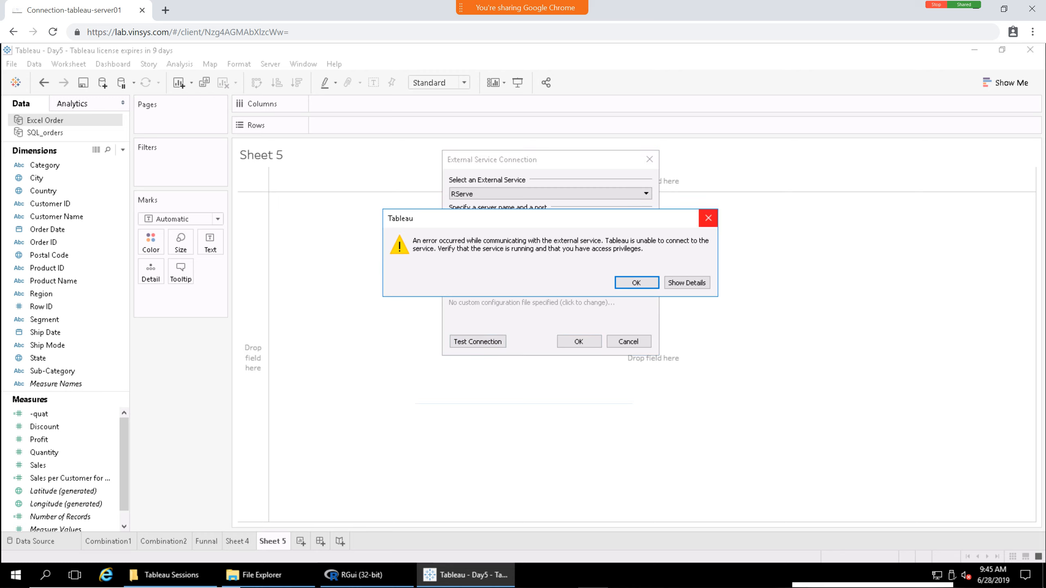
pyautogui.click(709, 218)
# Step: Try testing the connection with TabPy/External API selected as the external service
pyautogui.click(550, 194)
pyautogui.click(482, 214)
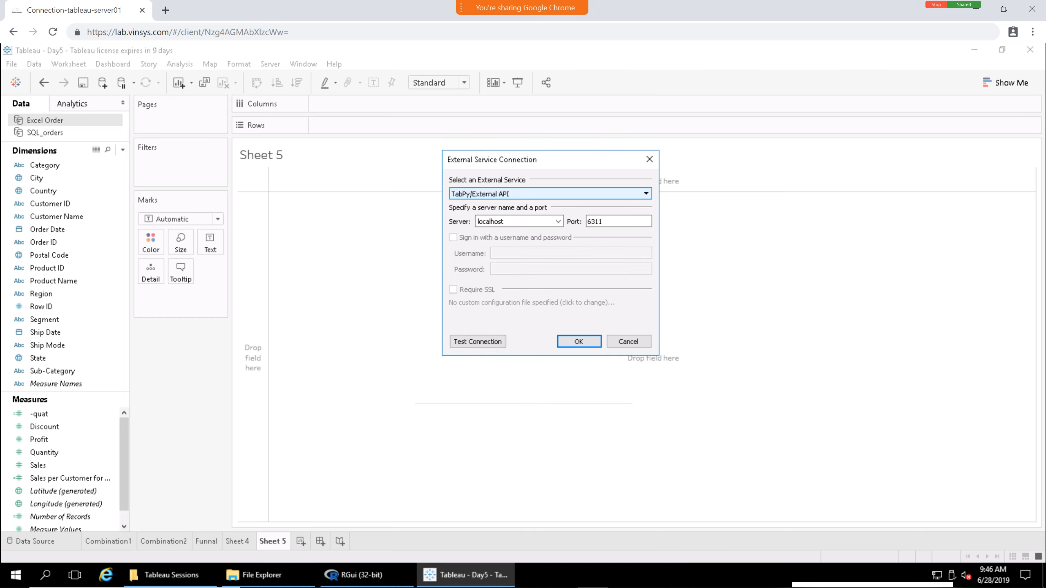
pyautogui.click(478, 342)
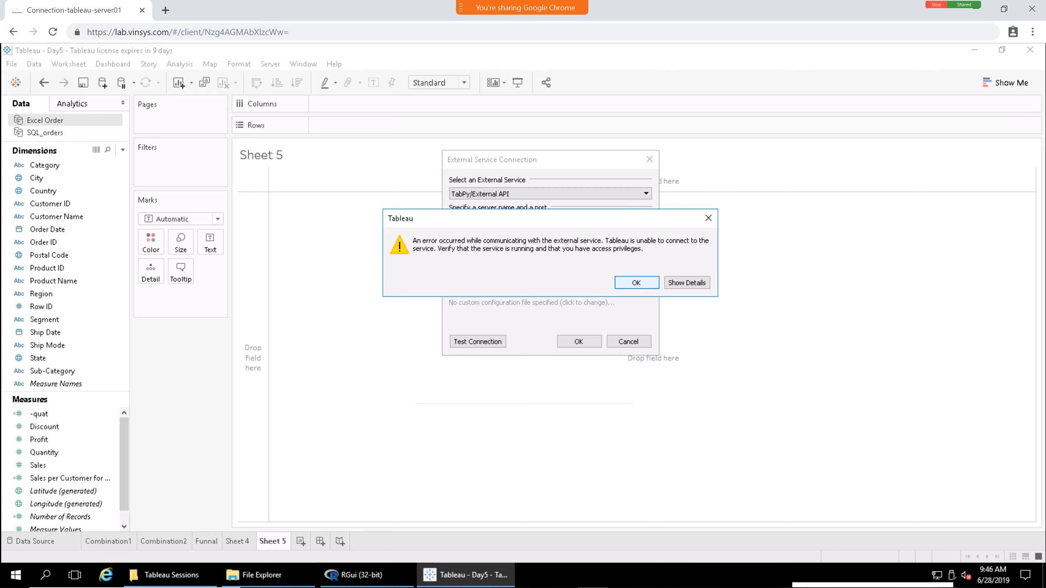
pyautogui.click(637, 282)
# Step: Switch the external service back to RServe and cancel the connection dialog
pyautogui.click(645, 194)
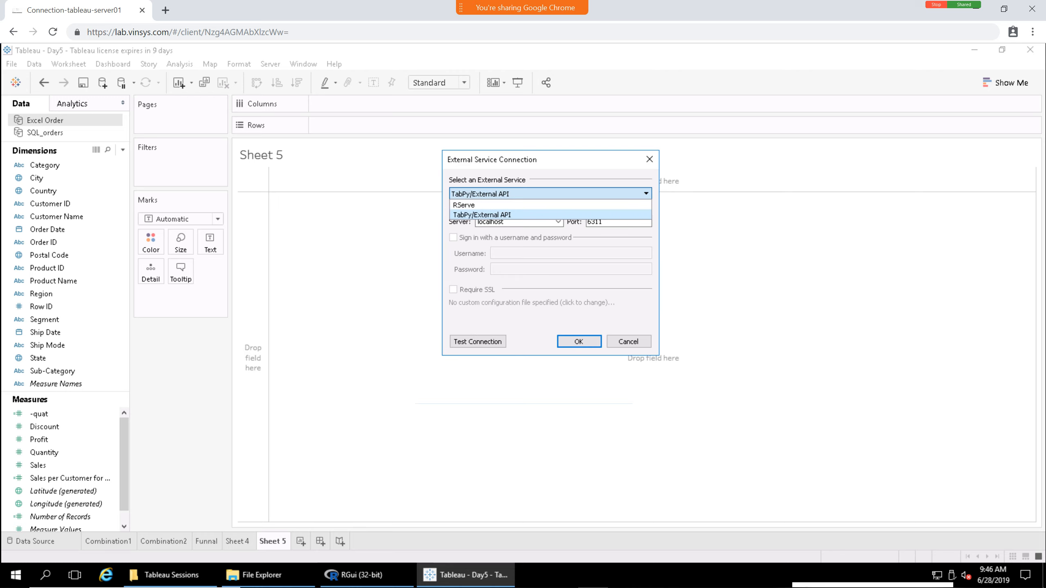
pyautogui.press('Up')
pyautogui.press('Return')
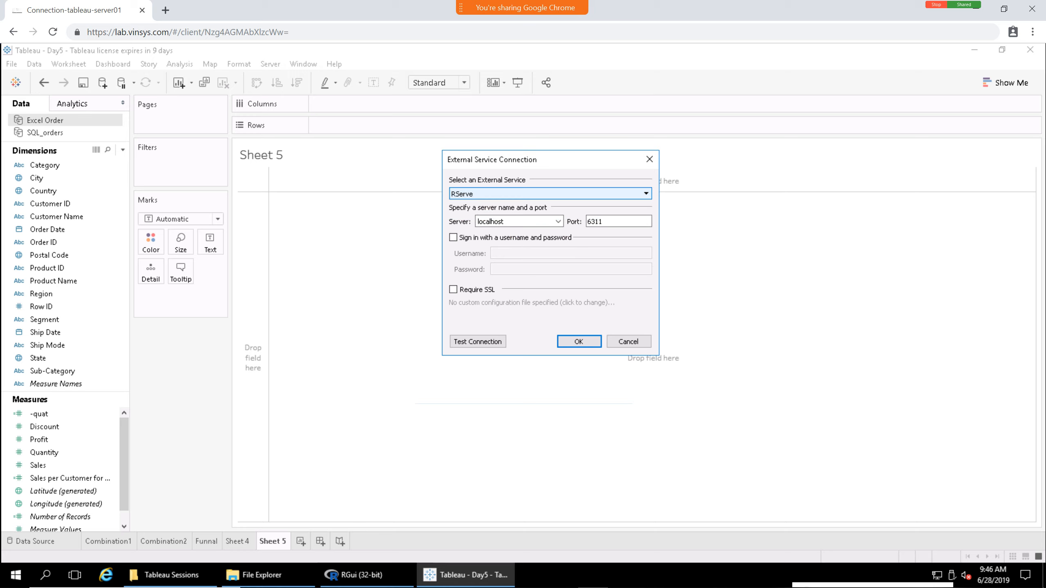
pyautogui.hotkey('alt', 'Down')
pyautogui.press('Escape')
pyautogui.hotkey('alt', 'Down')
pyautogui.click(550, 193)
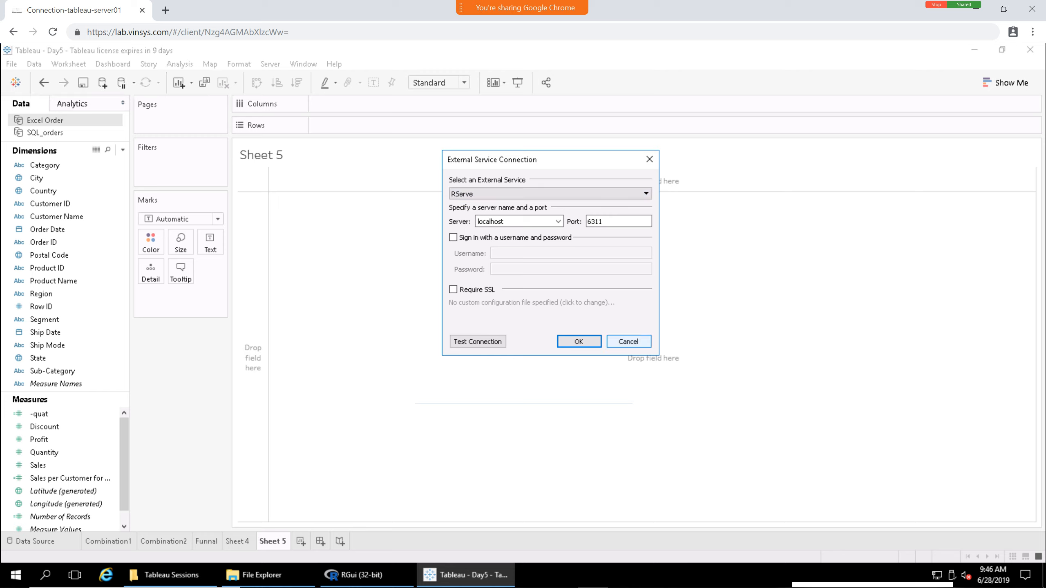
pyautogui.click(629, 342)
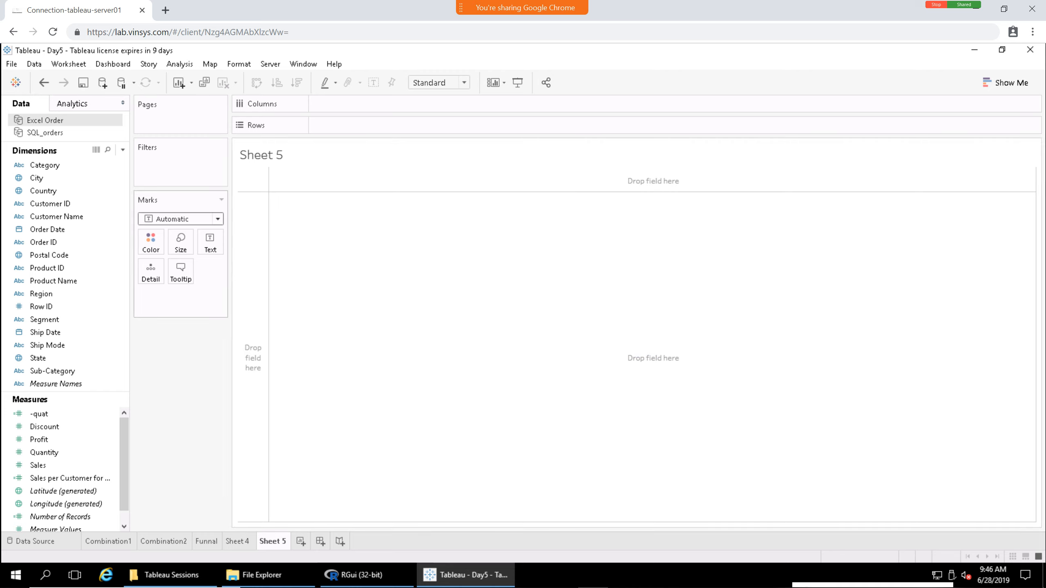
# Step: Start a new calculated field using the SCRIPT_STR function
pyautogui.click(123, 149)
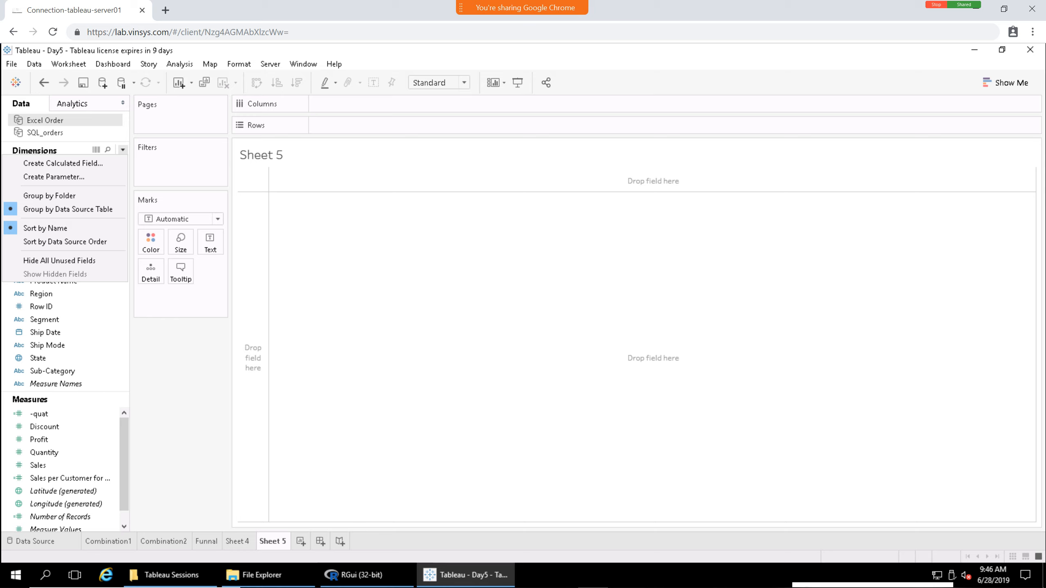
pyautogui.click(63, 163)
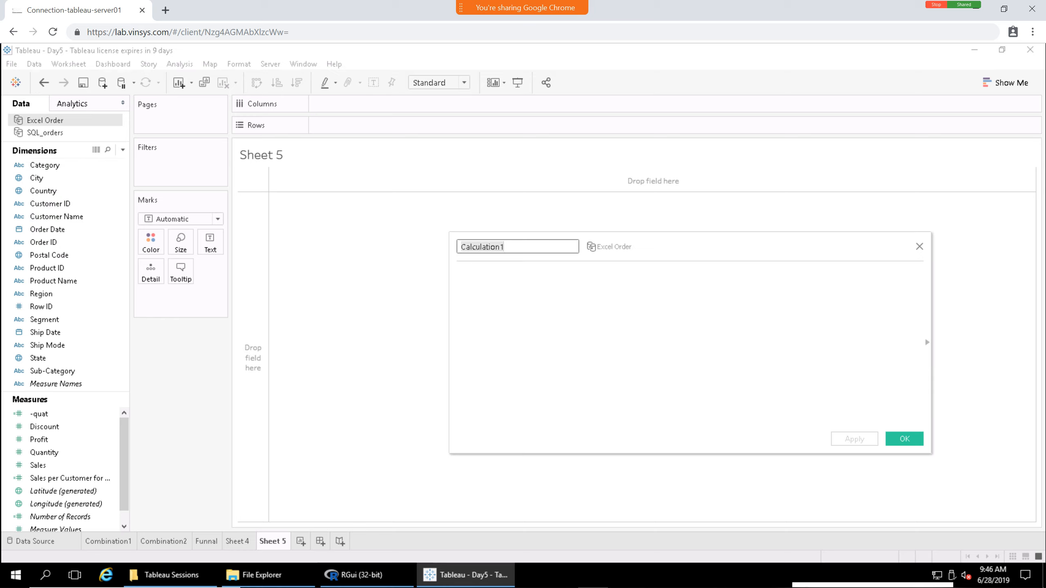
pyautogui.write('sc')
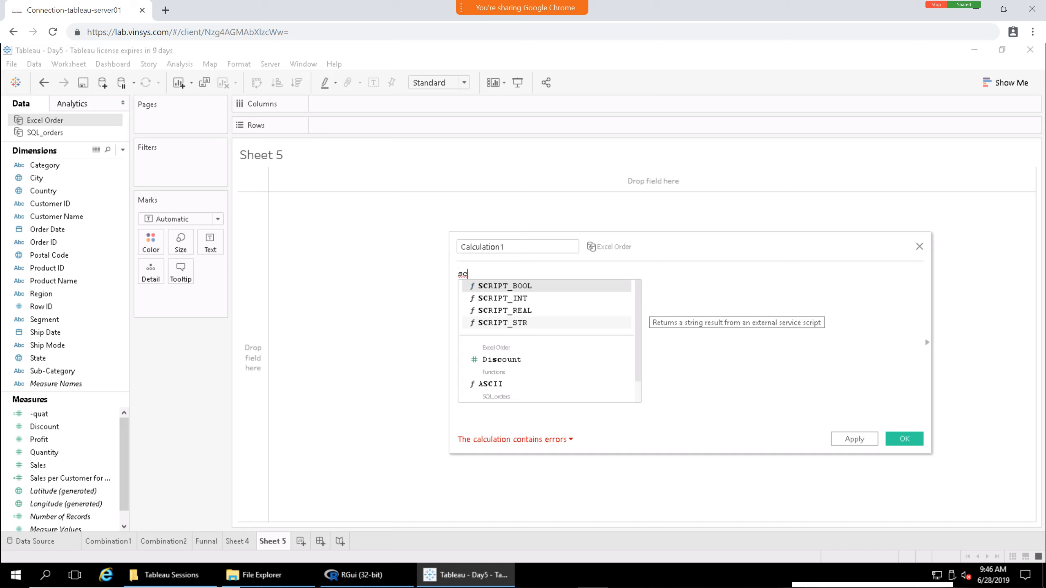
pyautogui.doubleClick(503, 323)
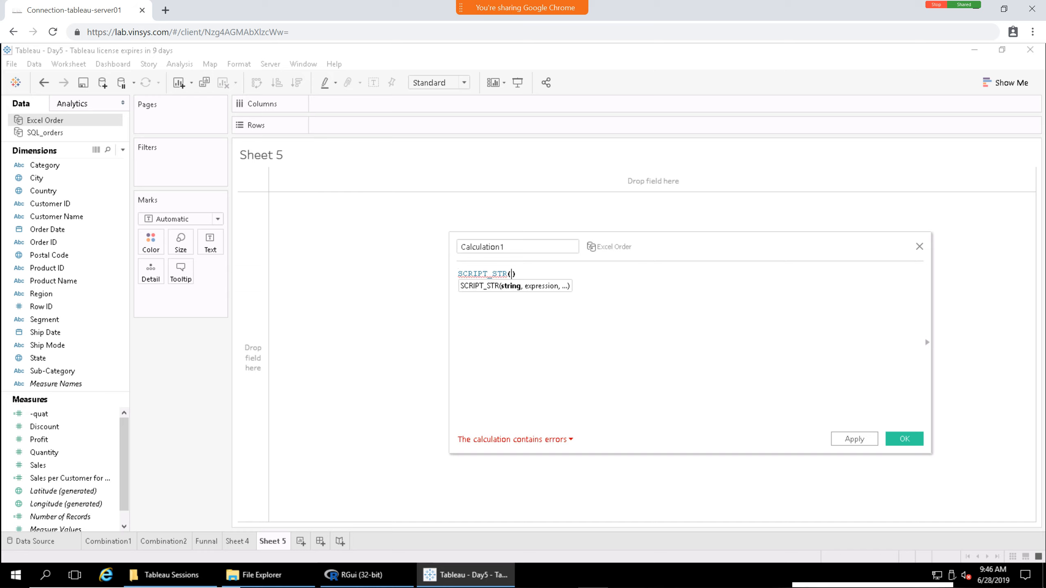
pyautogui.moveTo(700, 246); pyautogui.dragTo(616, 238)
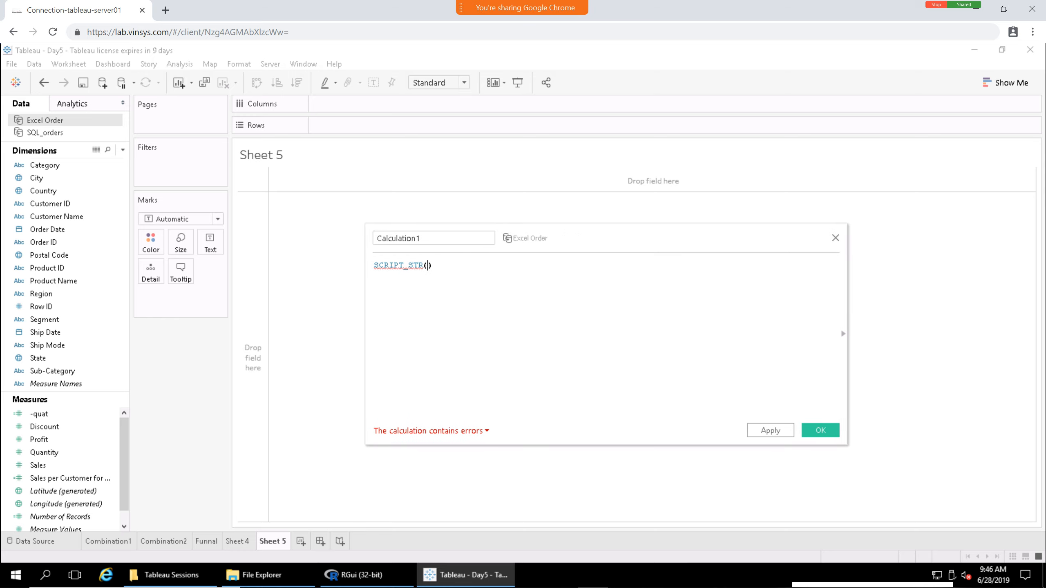
pyautogui.click(393, 264)
# Step: Open the function reference and read the SCRIPT_STR description and examples
pyautogui.click(844, 333)
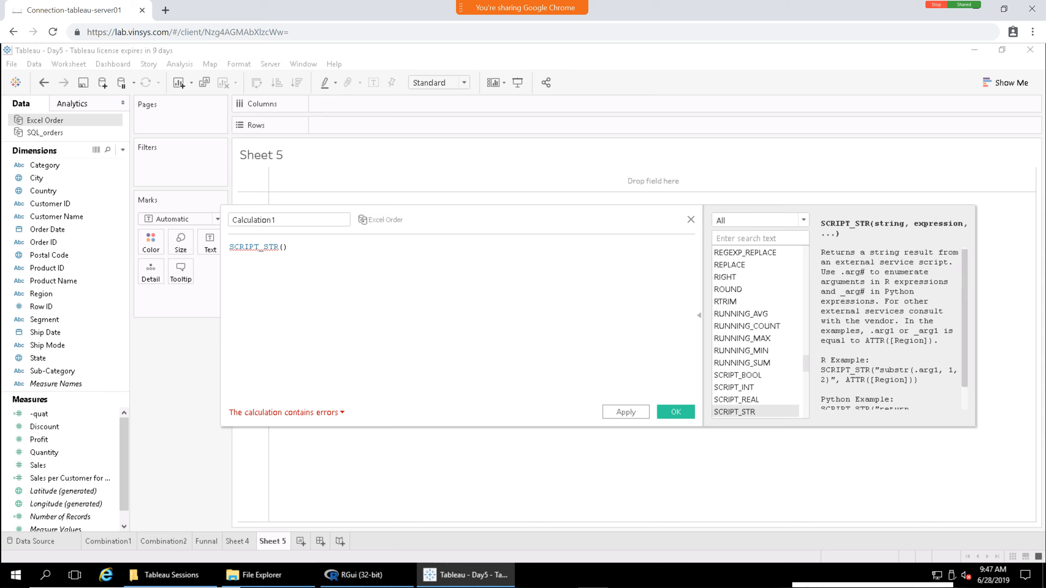
pyautogui.rightClick(964, 385)
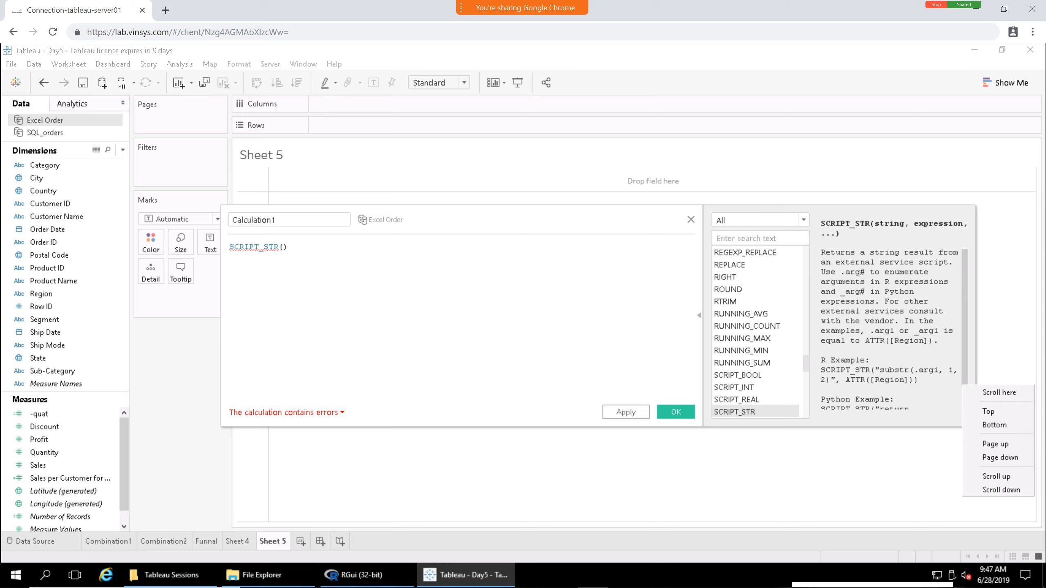
pyautogui.click(994, 425)
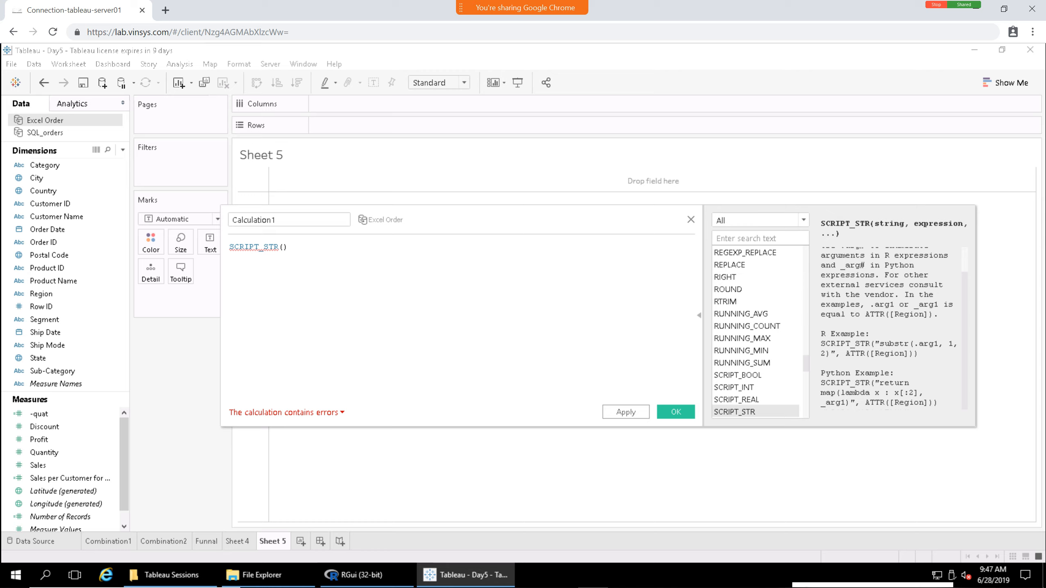
# Step: Edit the SCRIPT_STR formula text and close the calculation editor without saving
pyautogui.press('BackSpace')
pyautogui.press('BackSpace')
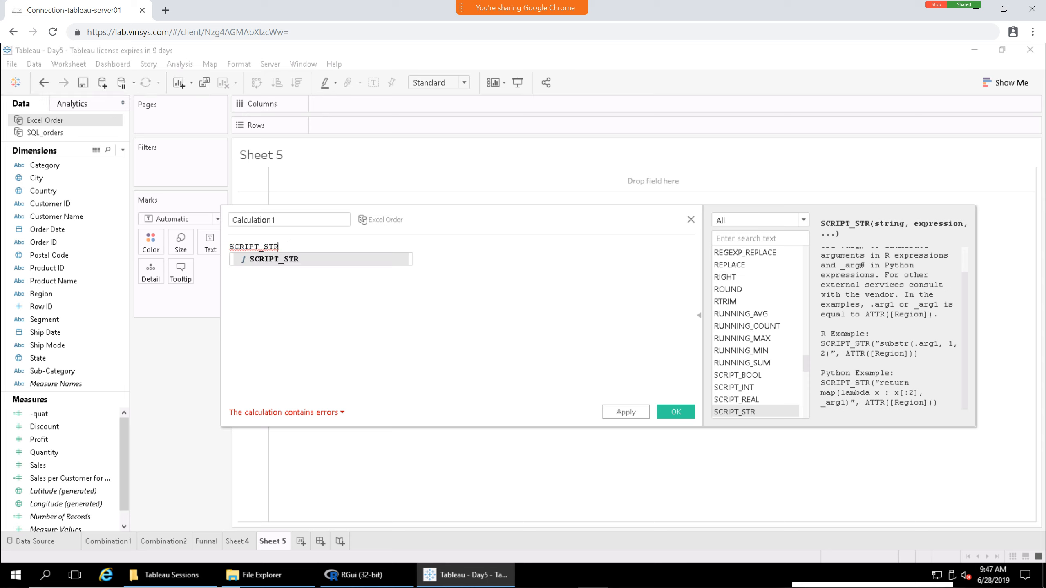
pyautogui.press('BackSpace')
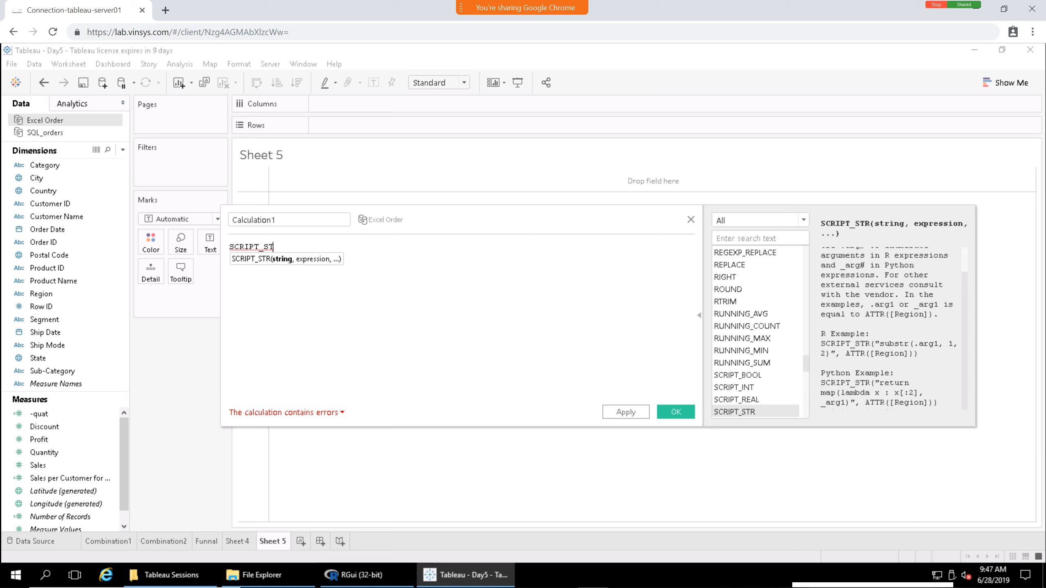
pyautogui.write('R')
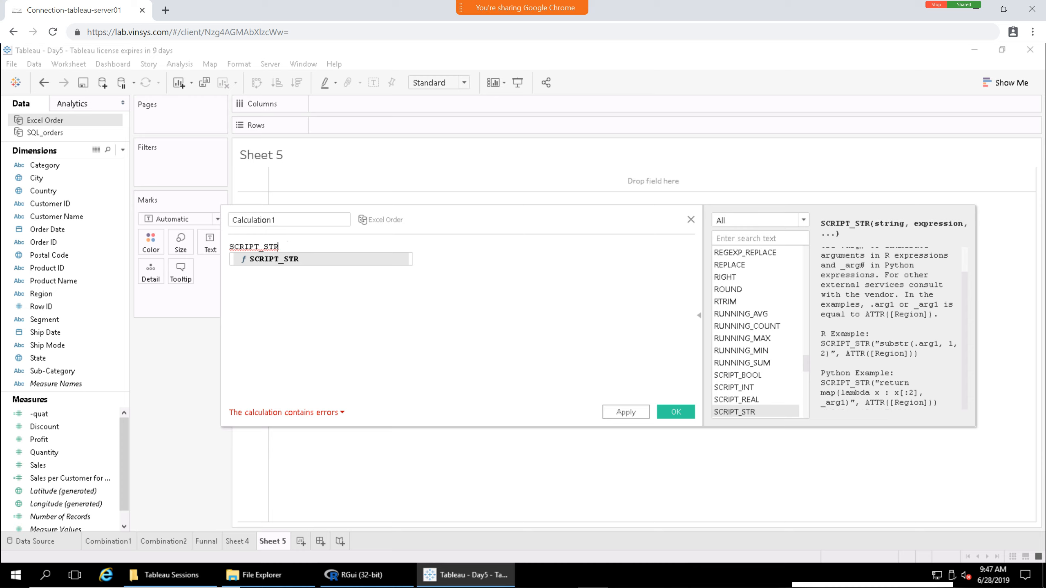
pyautogui.press('Return')
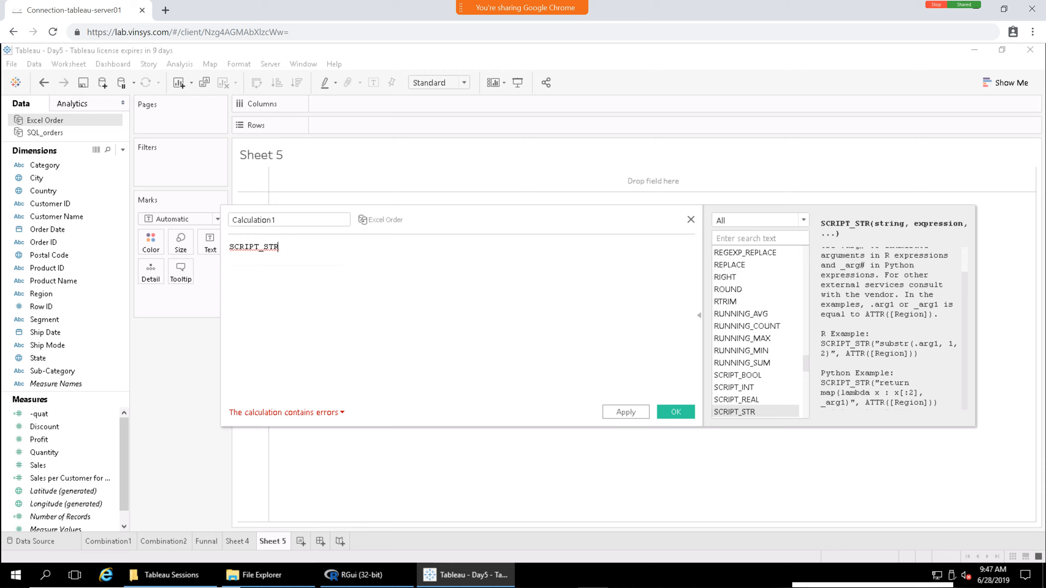
pyautogui.press('Escape')
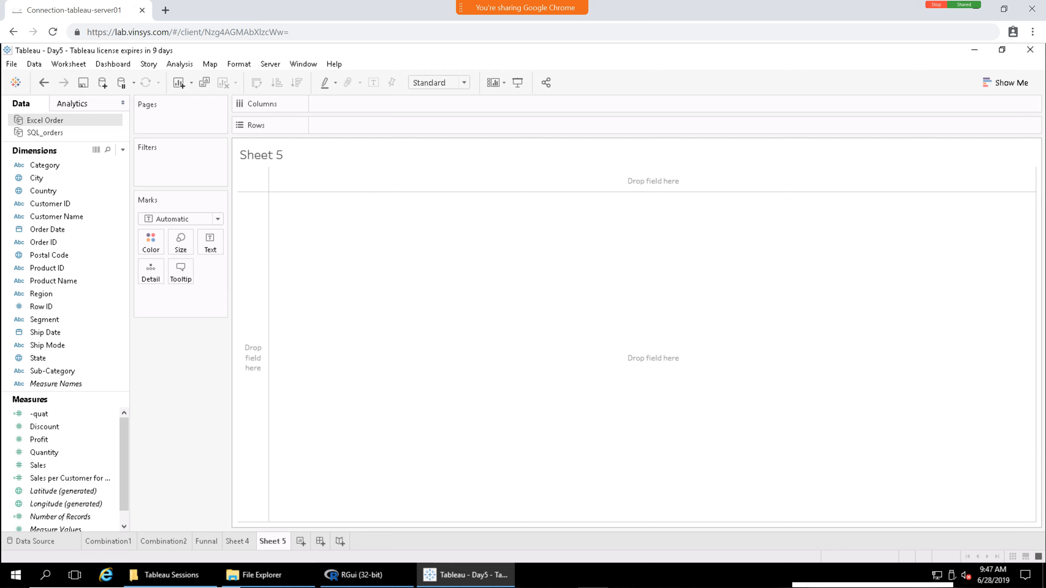
# Step: Start the server by running Rserve() in the R console
pyautogui.click(353, 575)
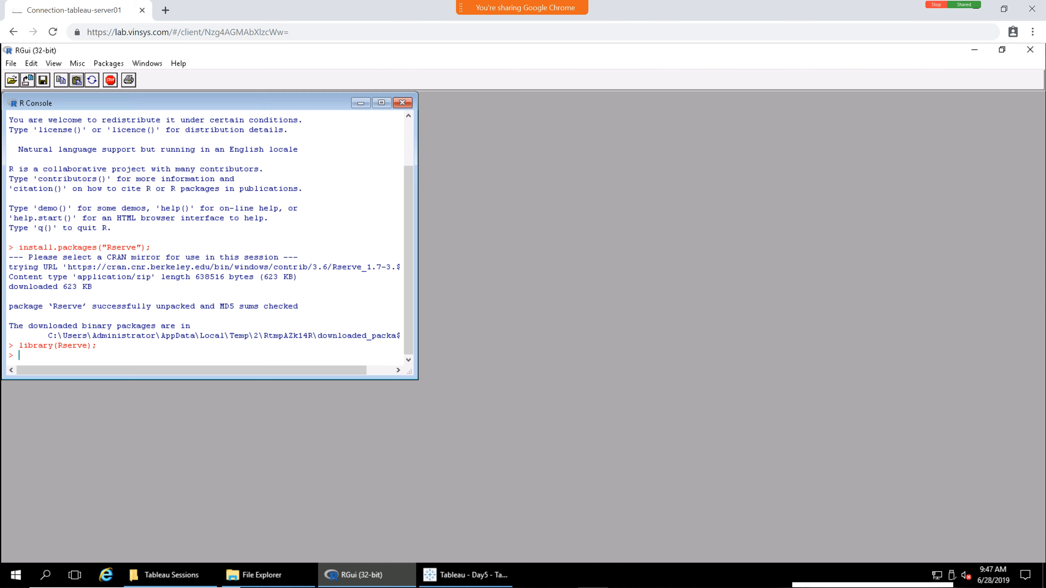
pyautogui.press('Up')
pyautogui.press('BackSpace')
pyautogui.press('BackSpace')
pyautogui.press('BackSpace')
pyautogui.press('BackSpace')
pyautogui.press('BackSpace')
pyautogui.press('BackSpace')
pyautogui.press('BackSpace')
pyautogui.press('BackSpace')
pyautogui.press('BackSpace')
pyautogui.press('BackSpace')
pyautogui.press('BackSpace')
pyautogui.press('BackSpace')
pyautogui.press('BackSpace')
pyautogui.press('BackSpace')
pyautogui.press('BackSpace')
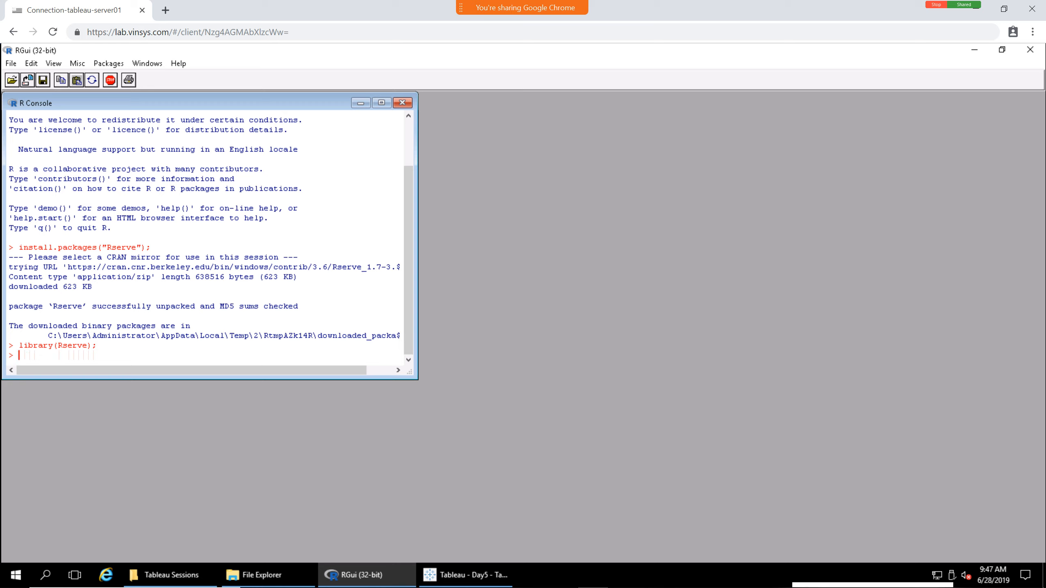
pyautogui.write('Rserve()')
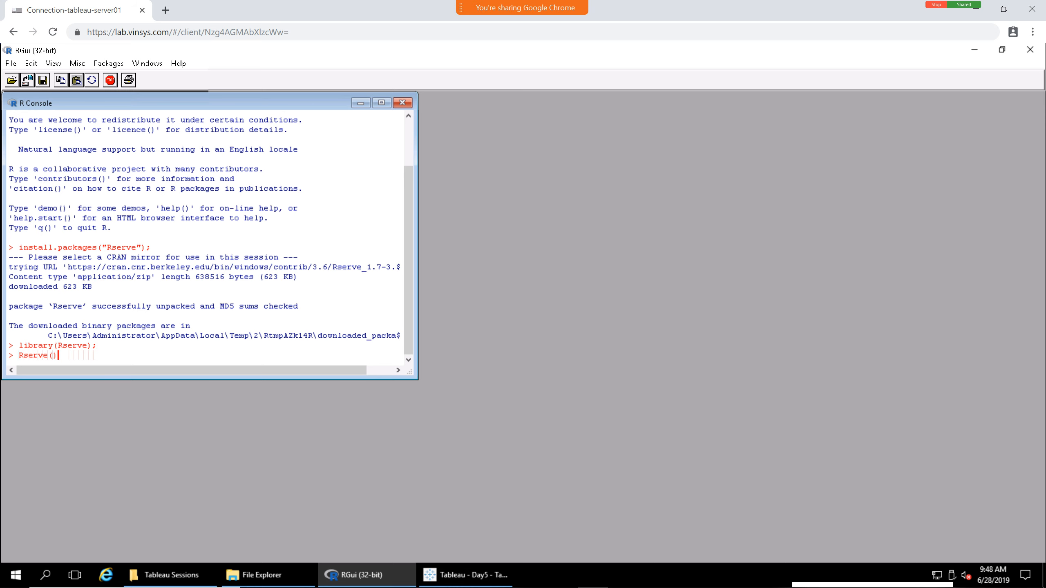
pyautogui.press('Return')
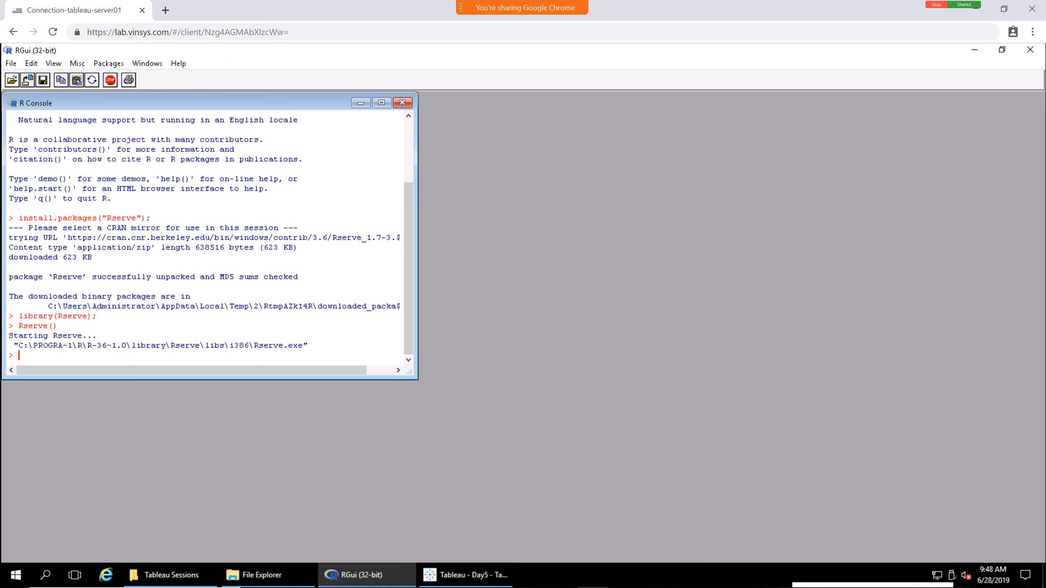
# Step: Switch to Tableau and open the external service connection settings, choosing RServe as the service and localhost as the server
pyautogui.click(465, 575)
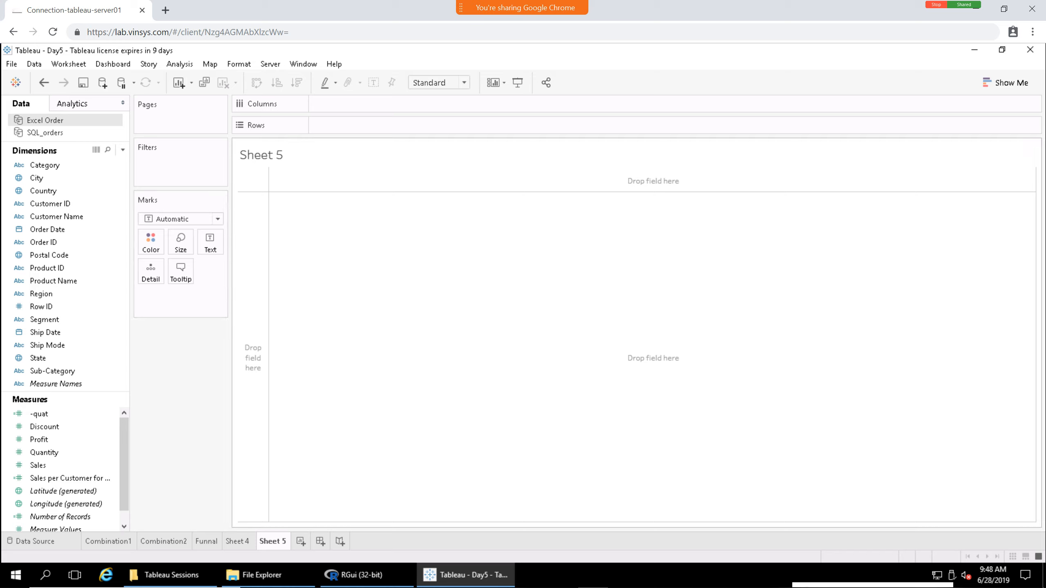
pyautogui.click(334, 63)
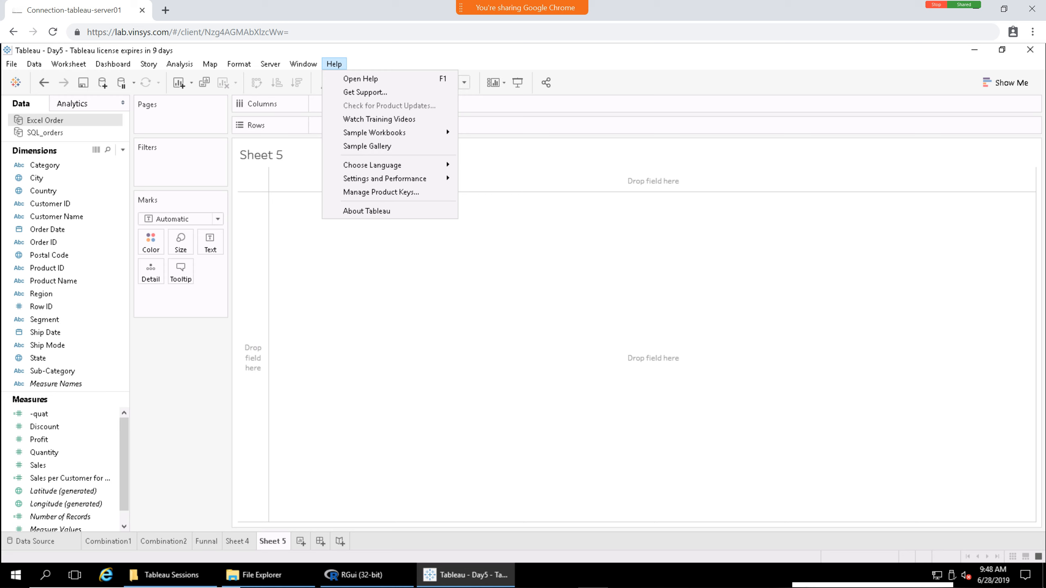
pyautogui.moveTo(385, 179)
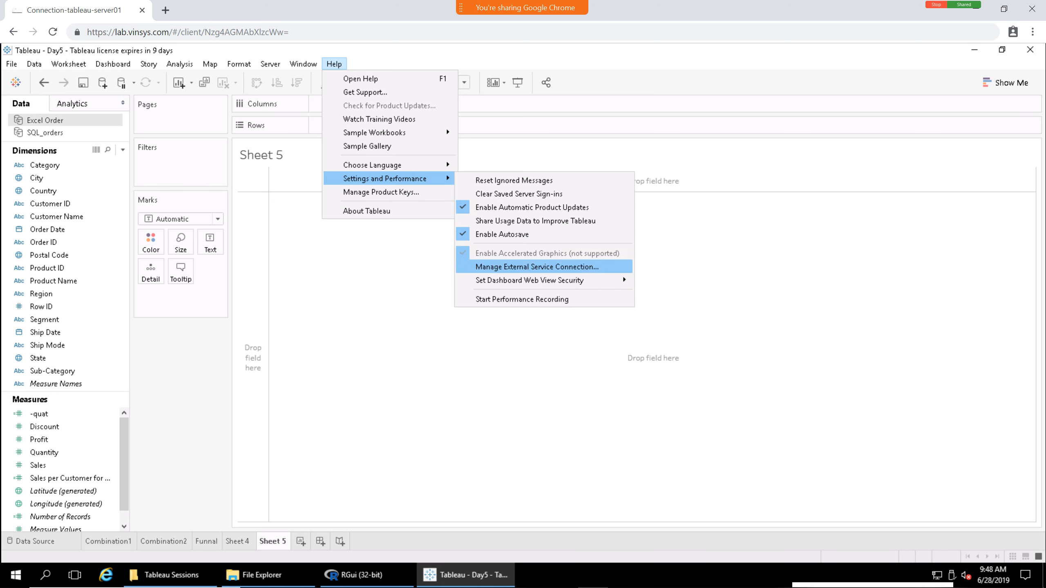
pyautogui.press('Return')
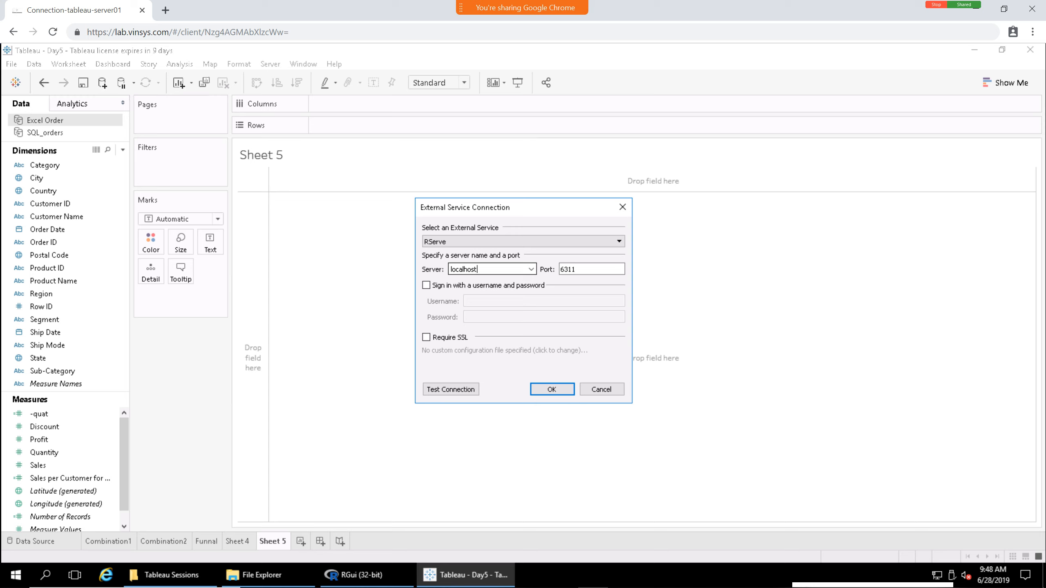
pyautogui.click(523, 242)
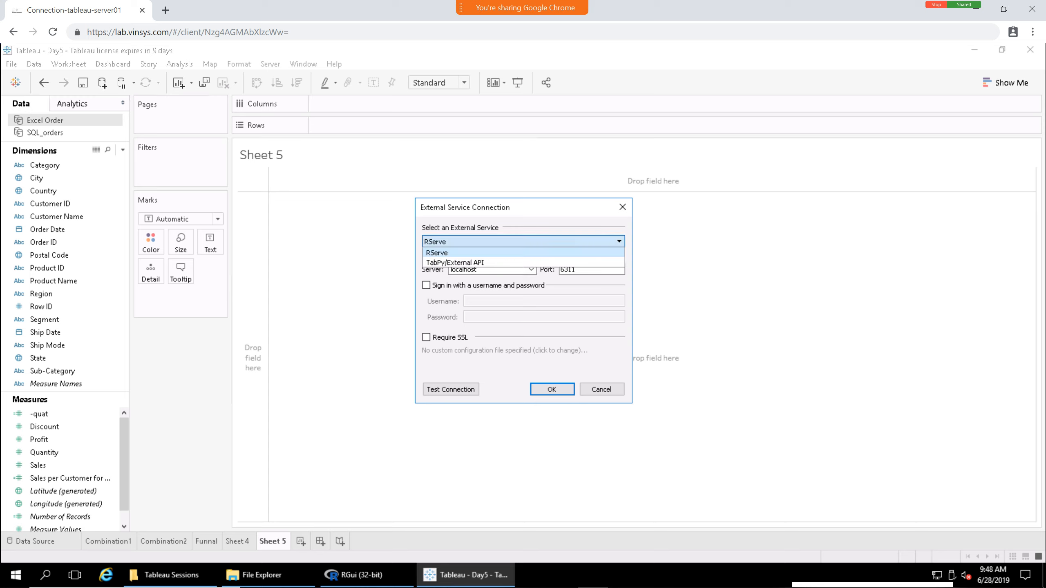
pyautogui.click(523, 253)
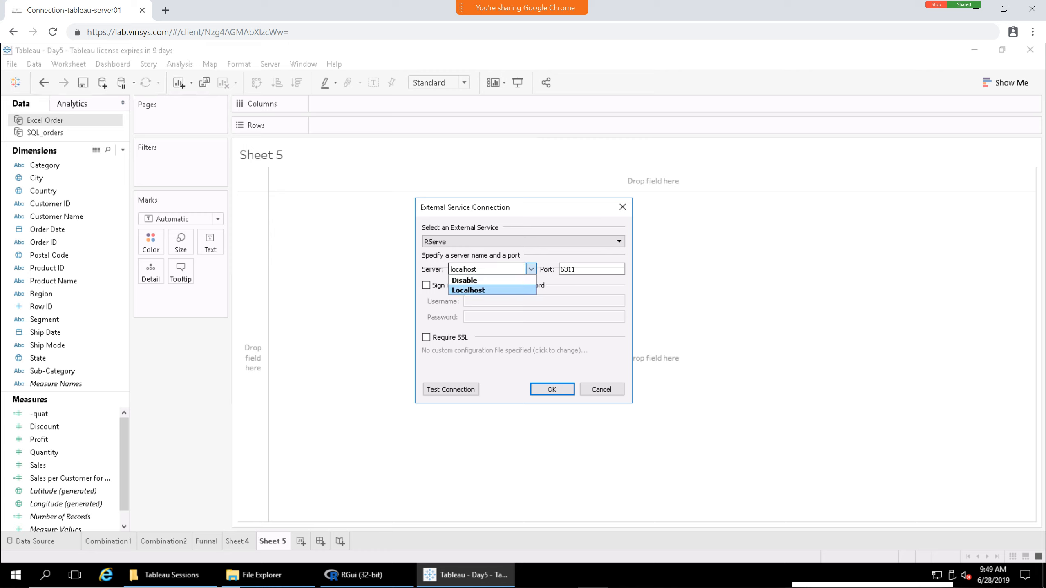
pyautogui.click(491, 291)
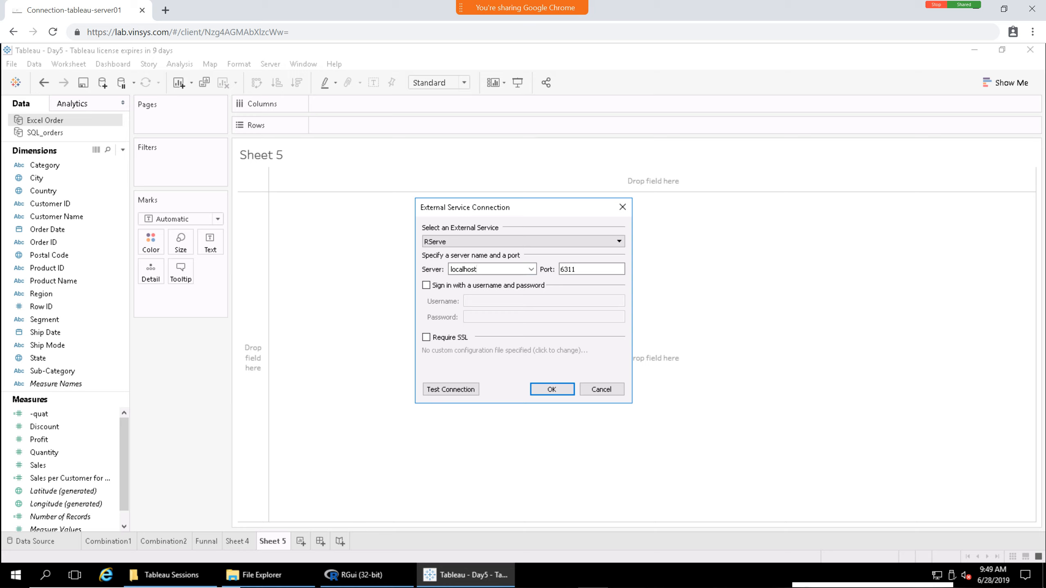
# Step: Test the RServe connection, acknowledge the result and confirm the connection dialog
pyautogui.click(451, 390)
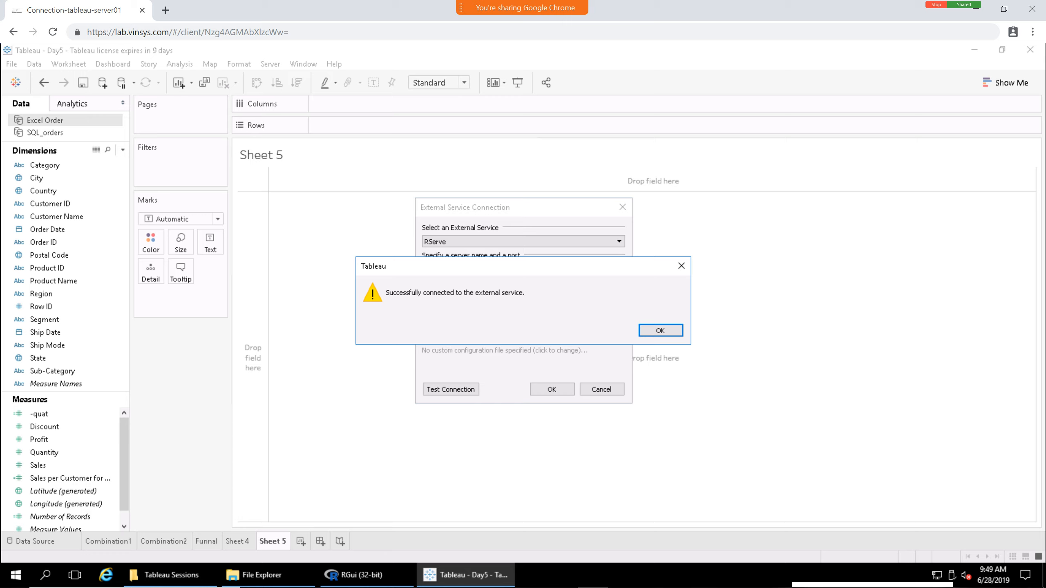
pyautogui.press('Return')
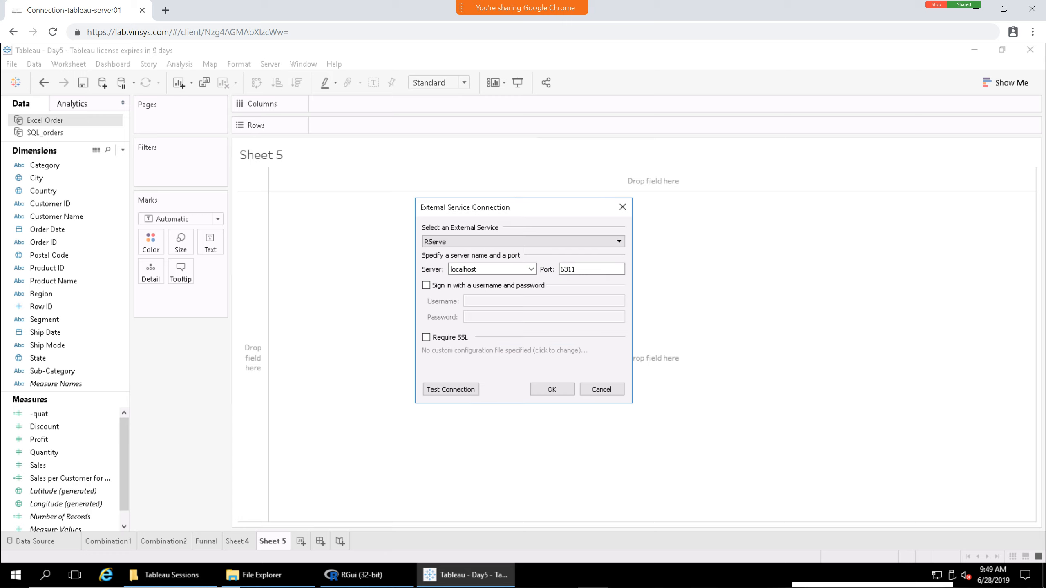
pyautogui.press('Return')
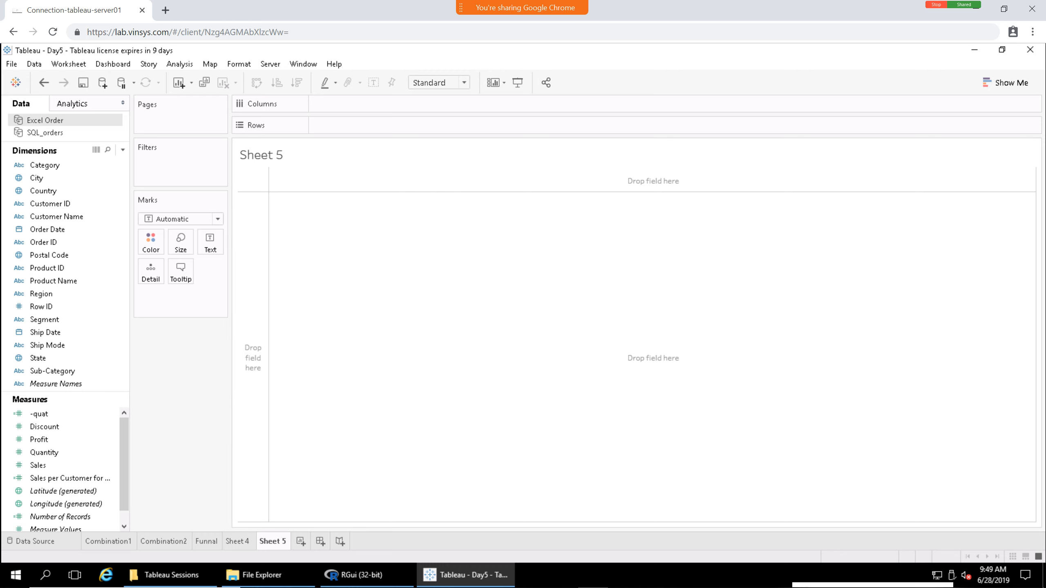
# Step: Create a new calculated field, insert the SCRIPT_STR function and read its description and R example
pyautogui.click(122, 149)
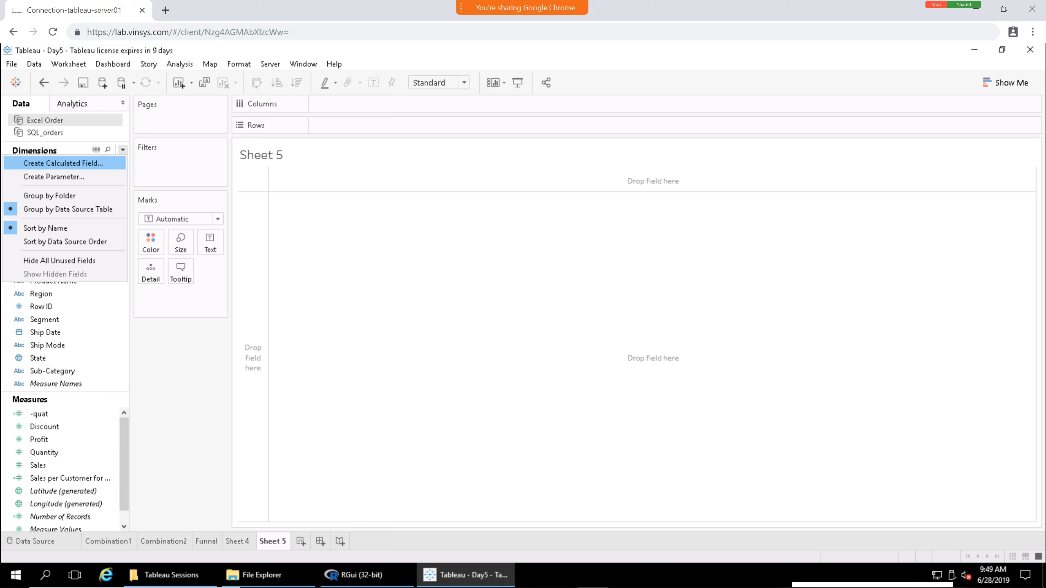
pyautogui.click(91, 163)
pyautogui.click(230, 247)
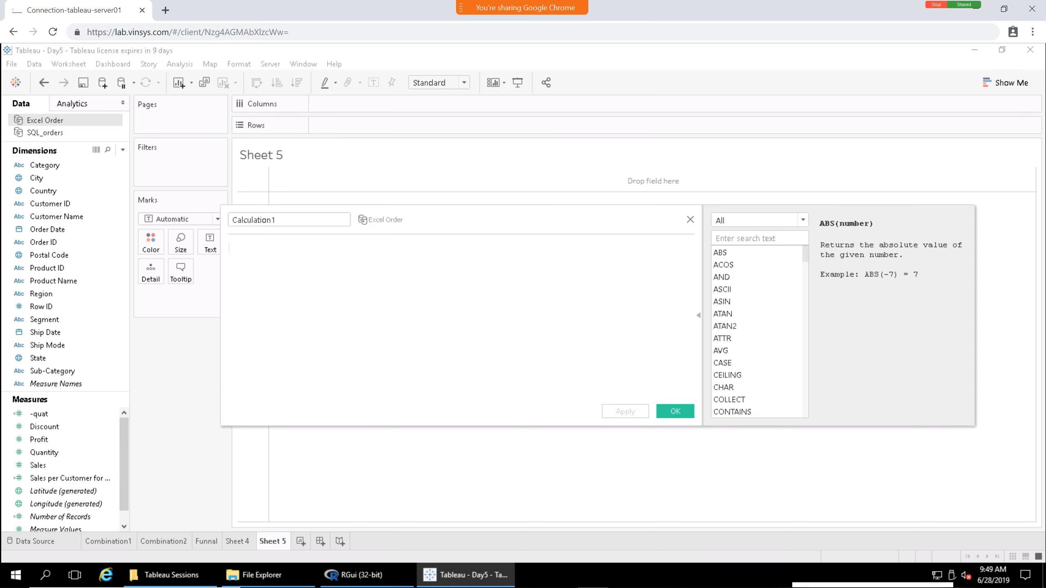
pyautogui.write('str')
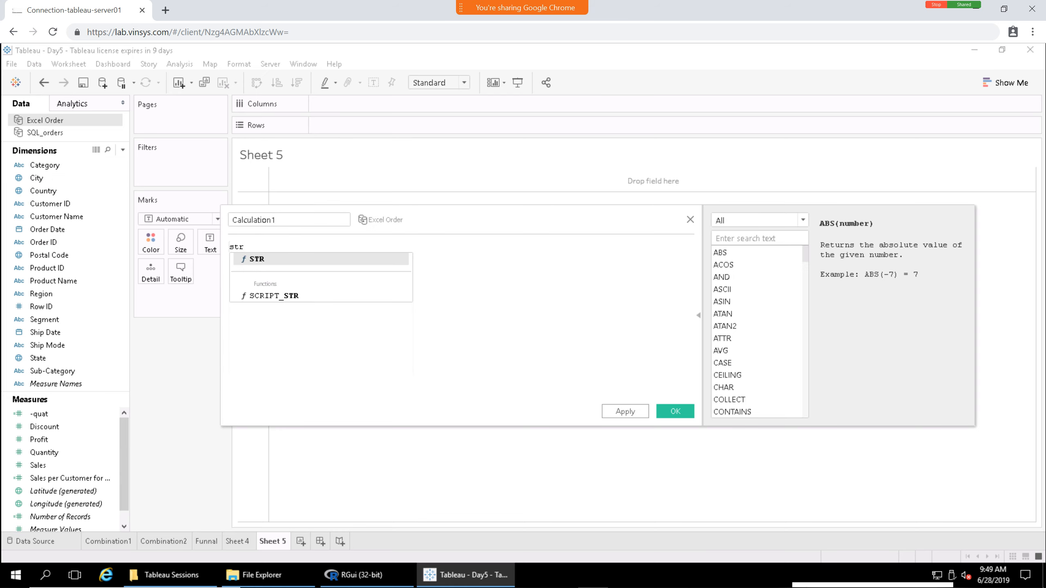
pyautogui.press('Down')
pyautogui.press('Return')
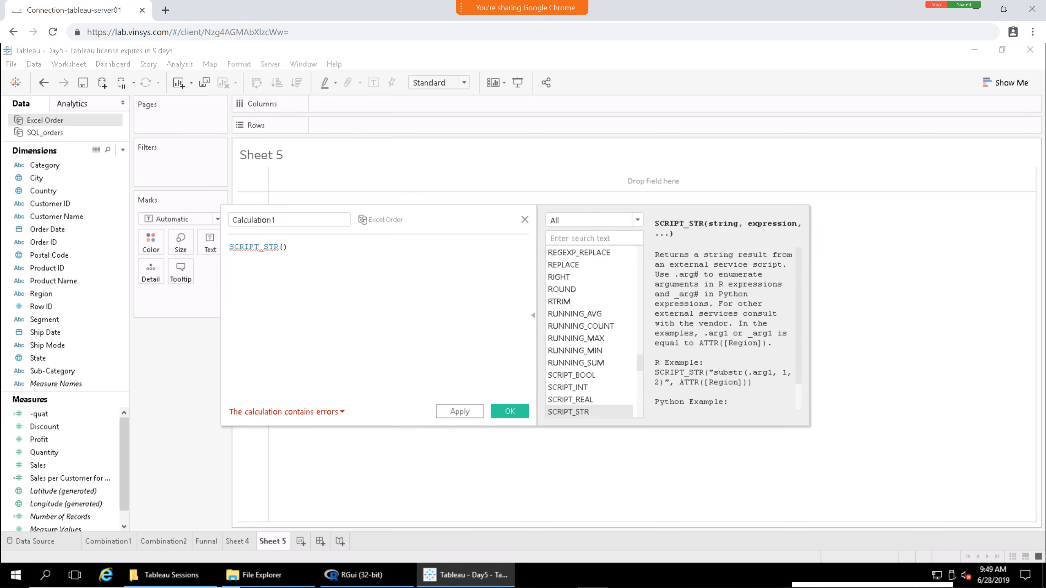
pyautogui.scroll(-1, 725, 326)
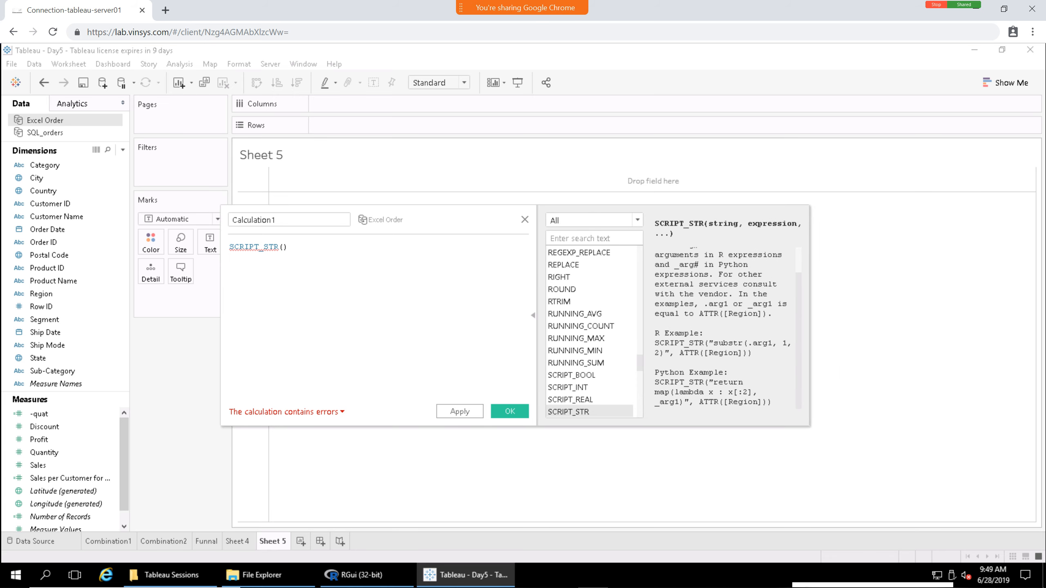
pyautogui.scroll(1, 725, 325)
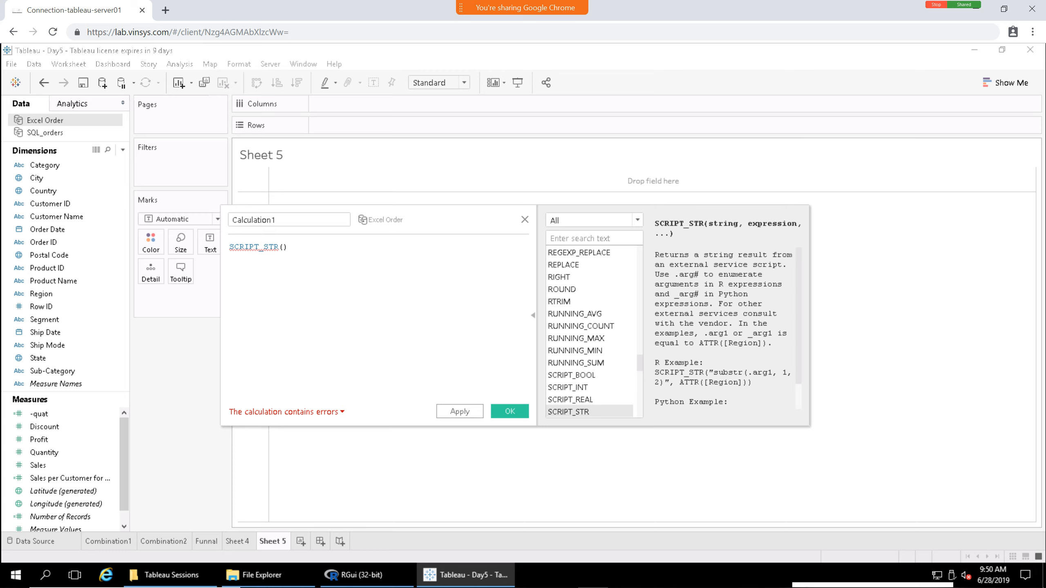
# Step: Write the formula SCRIPT_STR("substr(.arg1,1,2)",ATTR([Region])) in the calculation editor
pyautogui.press('BackSpace')
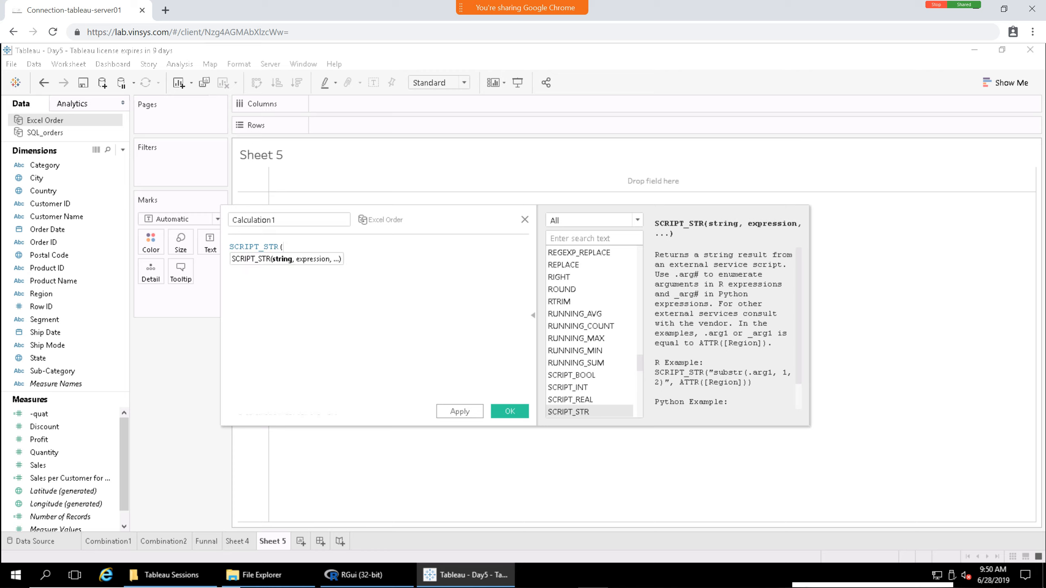
pyautogui.write('"subtr')
pyautogui.press('BackSpace')
pyautogui.press('BackSpace')
pyautogui.write('str(')
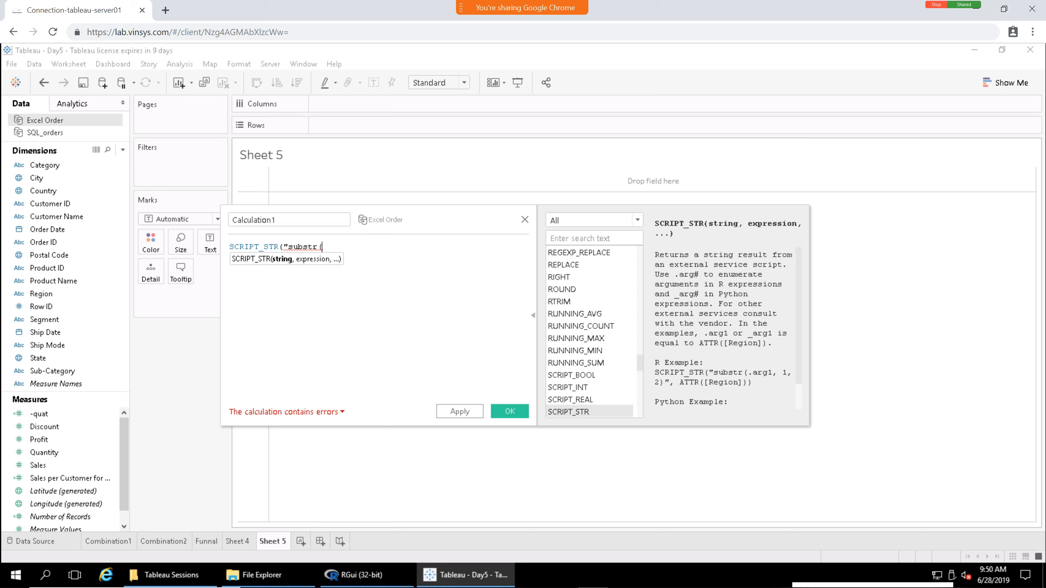
pyautogui.write('sa')
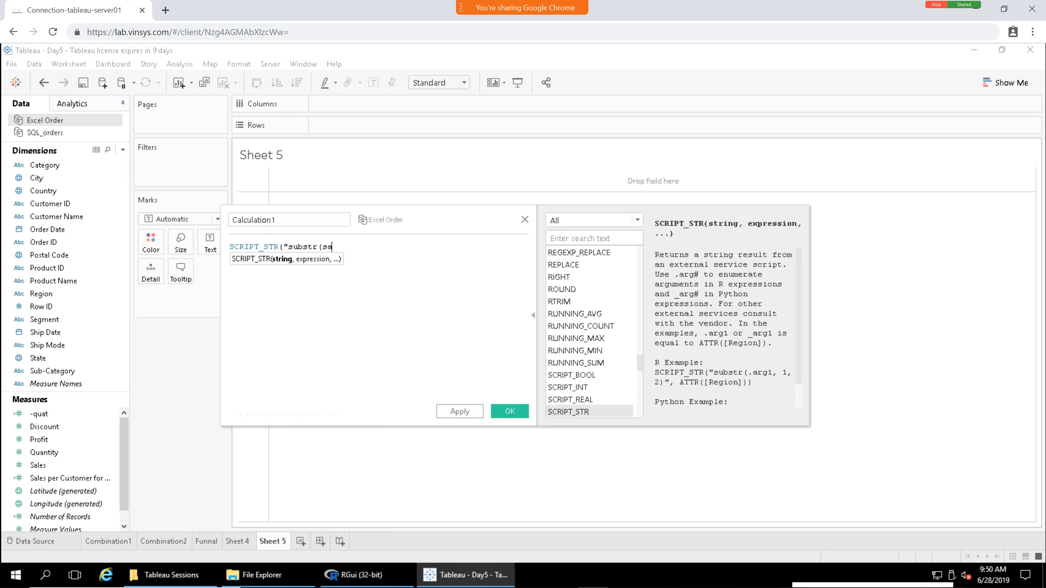
pyautogui.press('BackSpace')
pyautogui.press('BackSpace')
pyautogui.write('.arg1')
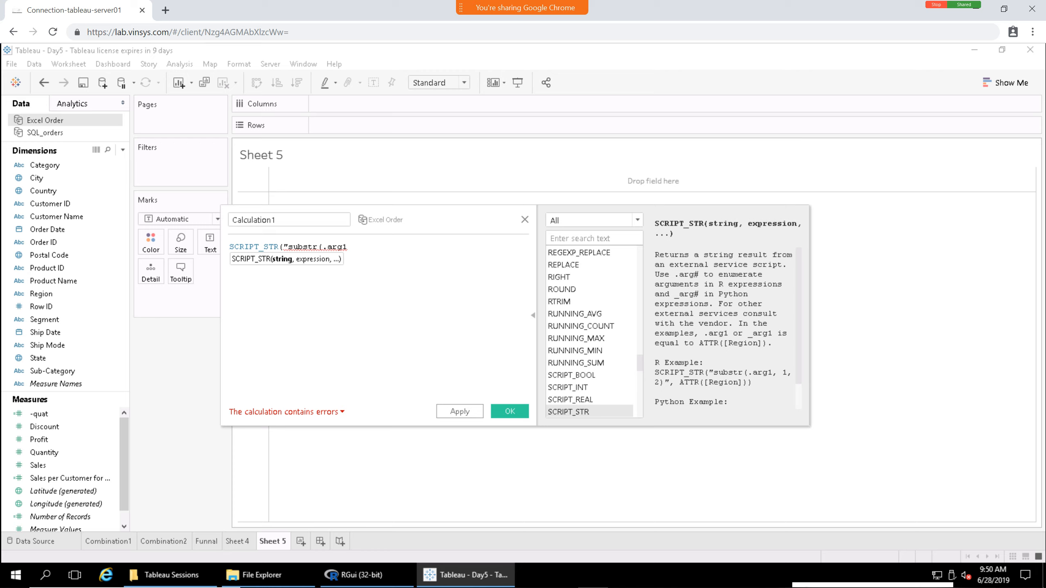
pyautogui.write(',1,')
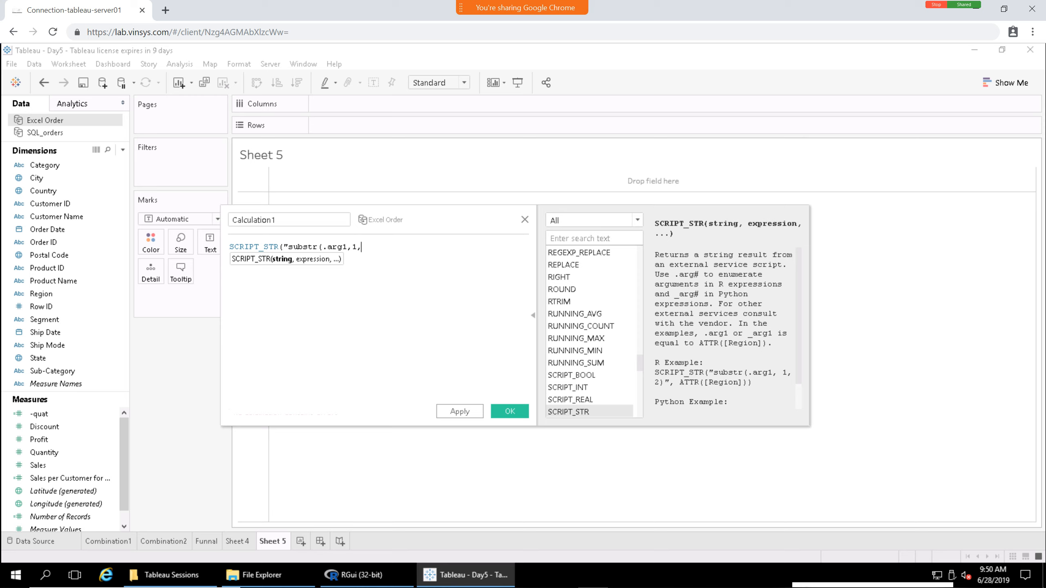
pyautogui.write('2')
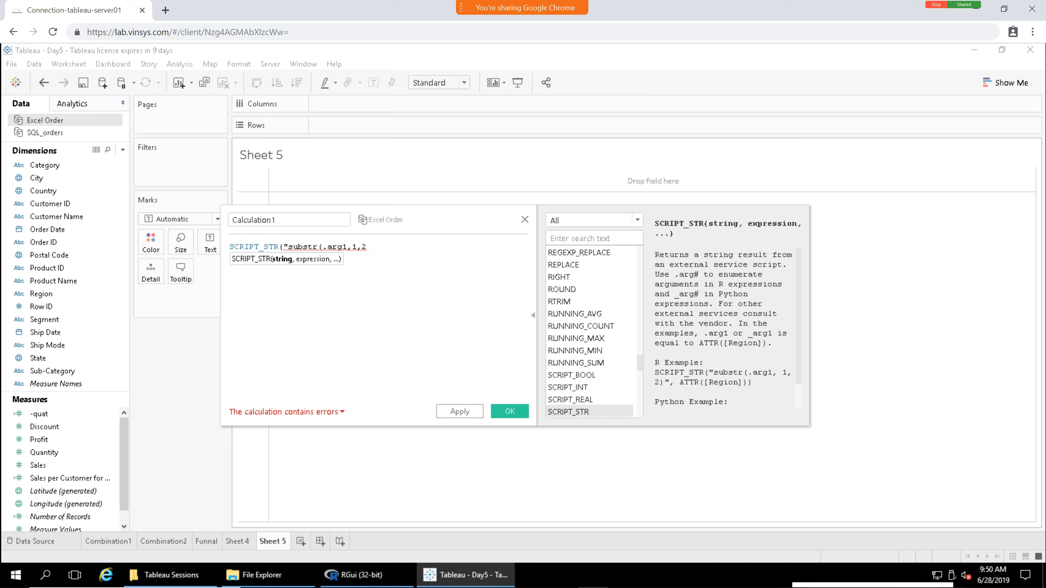
pyautogui.write(')",')
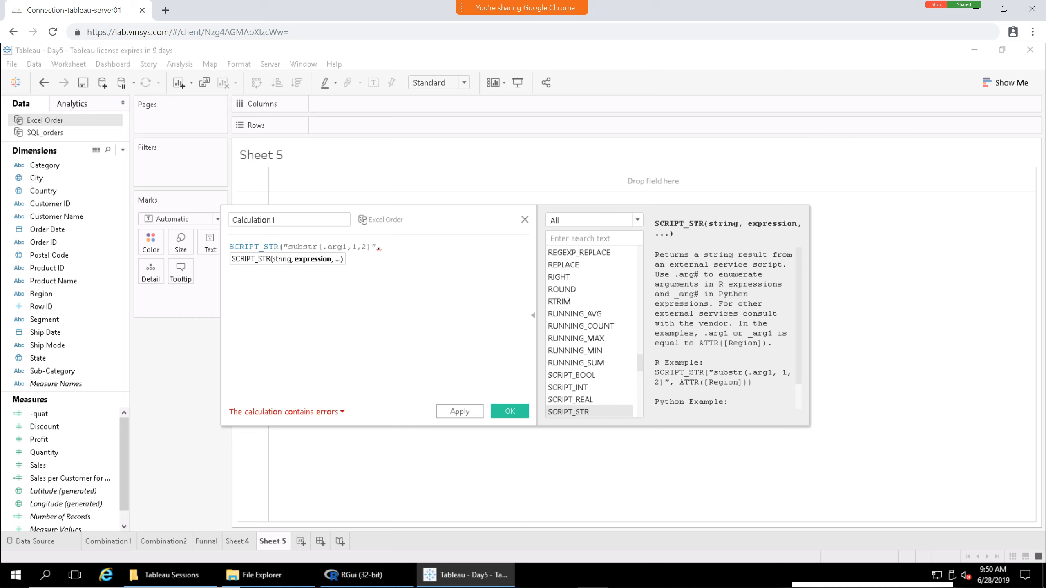
pyautogui.write('ATTR')
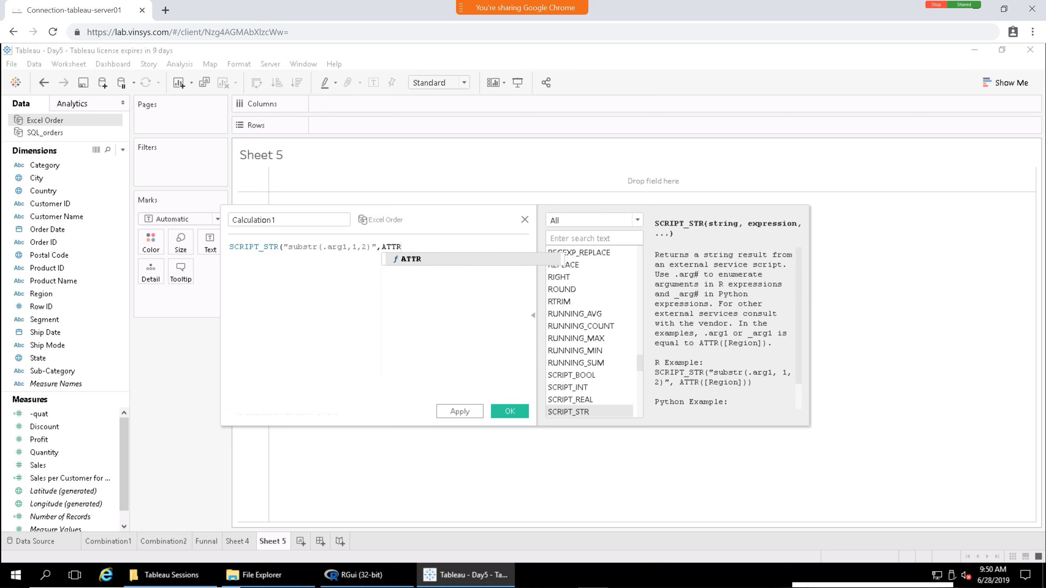
pyautogui.write('(')
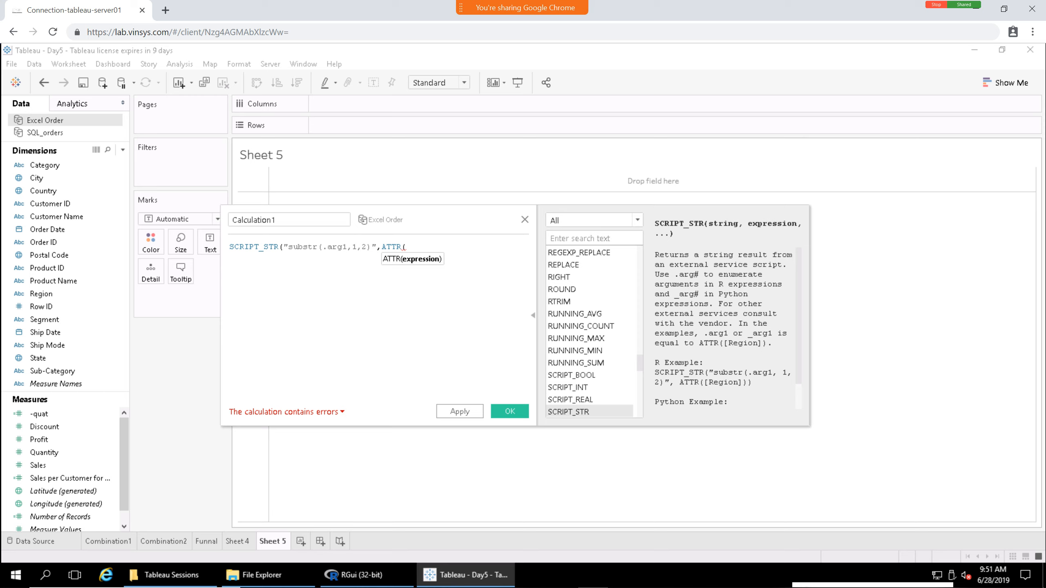
pyautogui.write('regio')
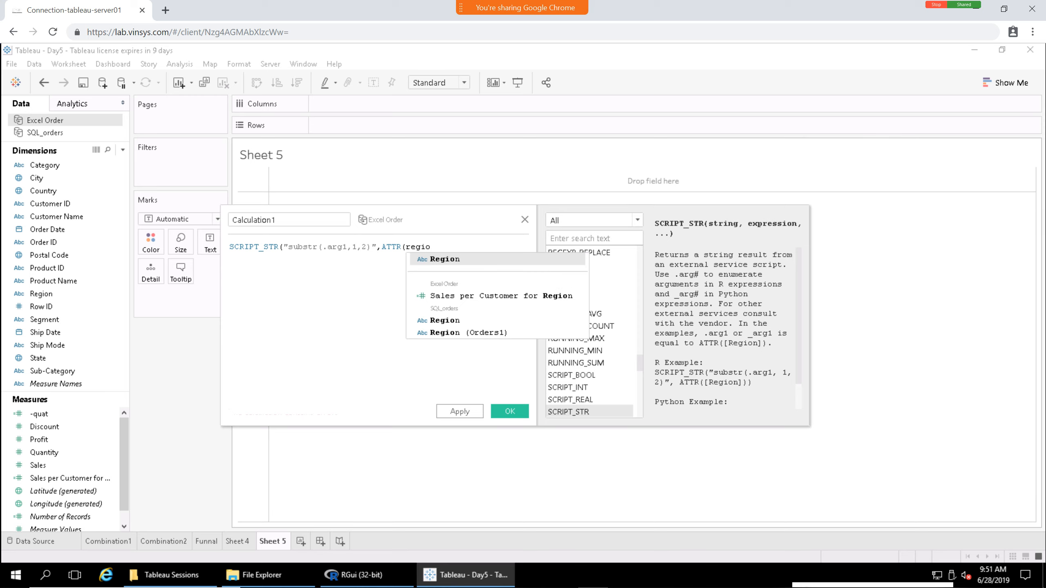
pyautogui.press('Return')
pyautogui.write(')')
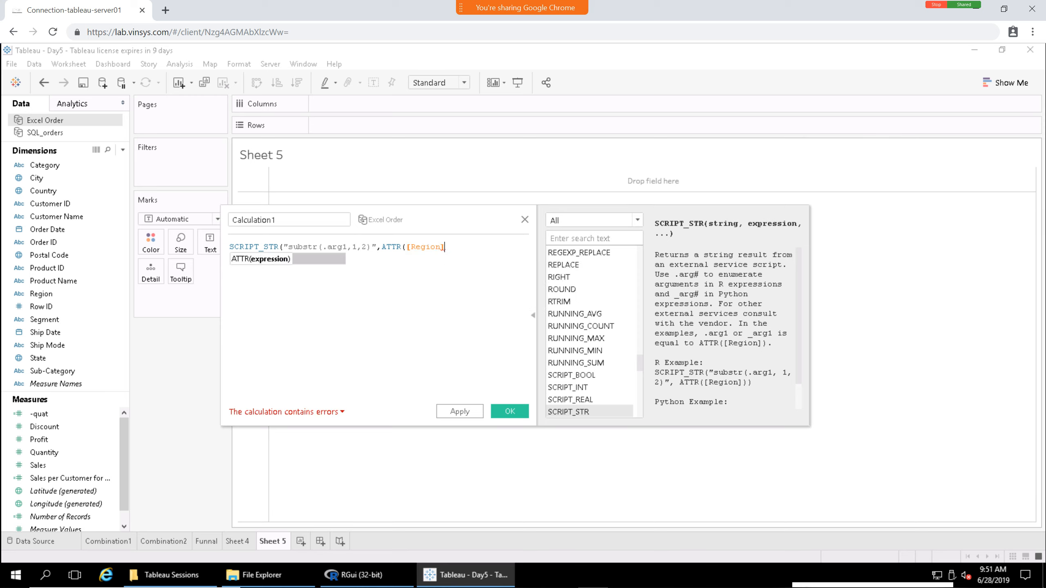
pyautogui.write(')')
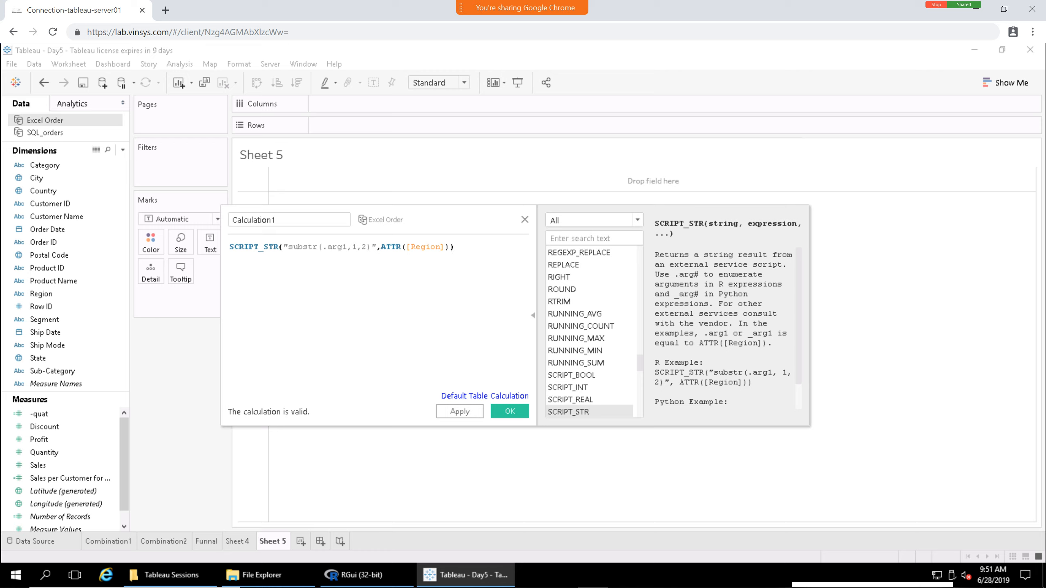
# Step: Replace the Region field with Quantity inside ATTR, then apply and save the calculation
pyautogui.press('Left')
pyautogui.press('BackSpace')
pyautogui.press('BackSpace')
pyautogui.press('BackSpace')
pyautogui.press('BackSpace')
pyautogui.press('BackSpace')
pyautogui.press('BackSpace')
pyautogui.press('BackSpace')
pyautogui.press('BackSpace')
pyautogui.press('BackSpace')
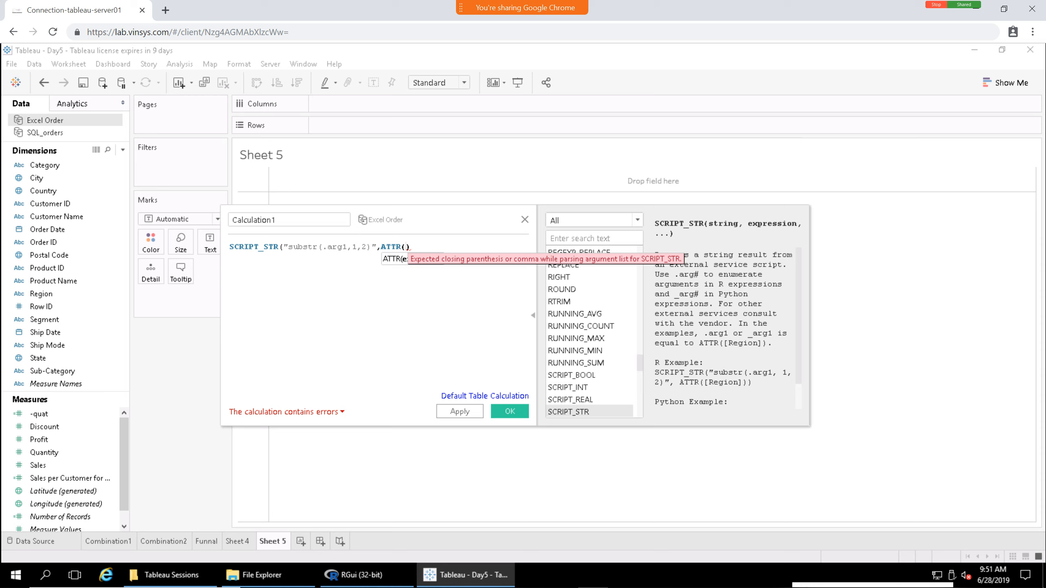
pyautogui.write('qu')
pyautogui.press('Return')
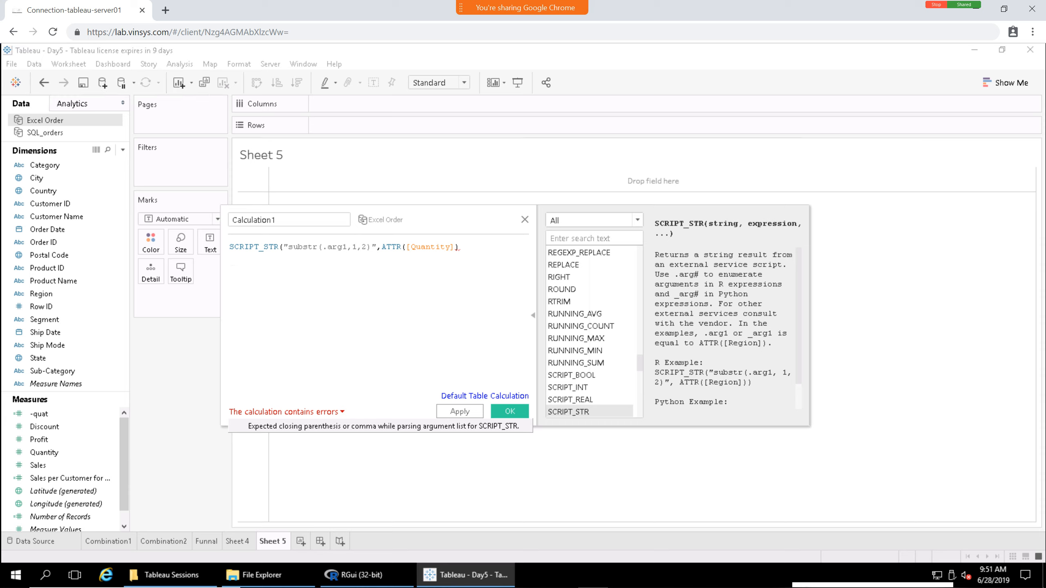
pyautogui.write(')')
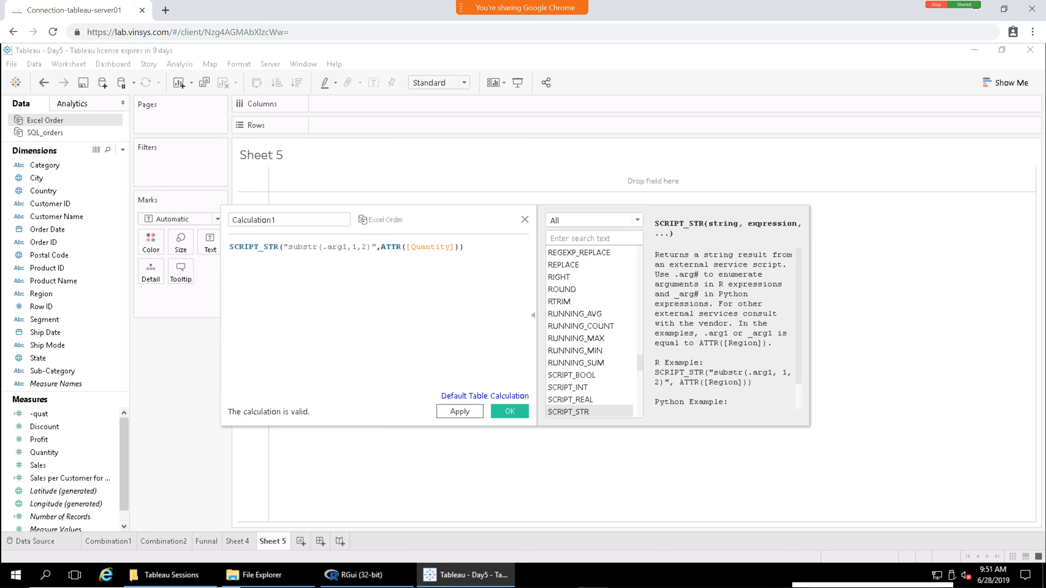
pyautogui.click(459, 411)
pyautogui.click(510, 411)
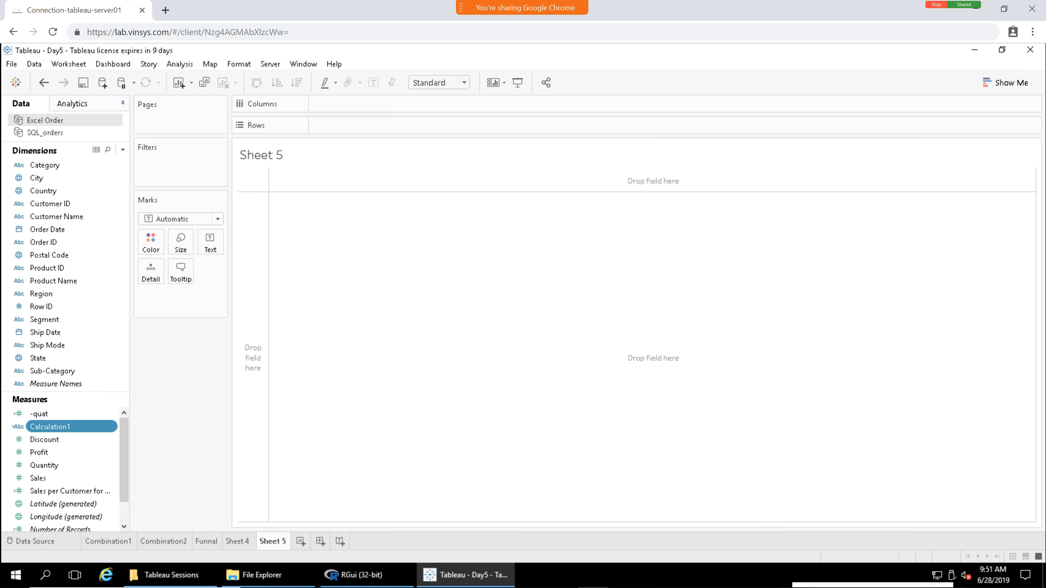
# Step: Open Calculation1 for editing to review its formula and close the editor
pyautogui.rightClick(78, 426)
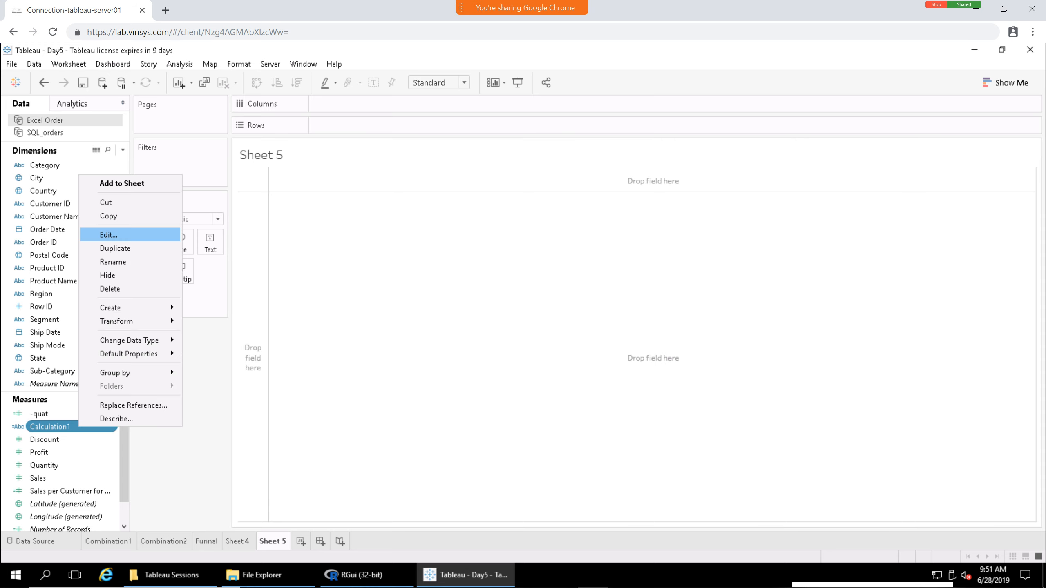
pyautogui.click(105, 234)
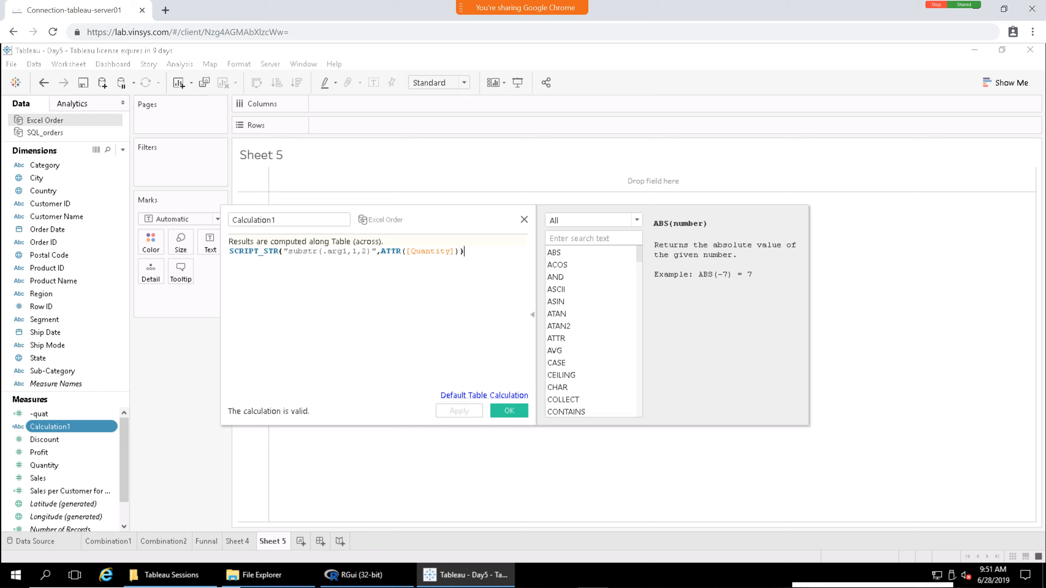
pyautogui.click(510, 410)
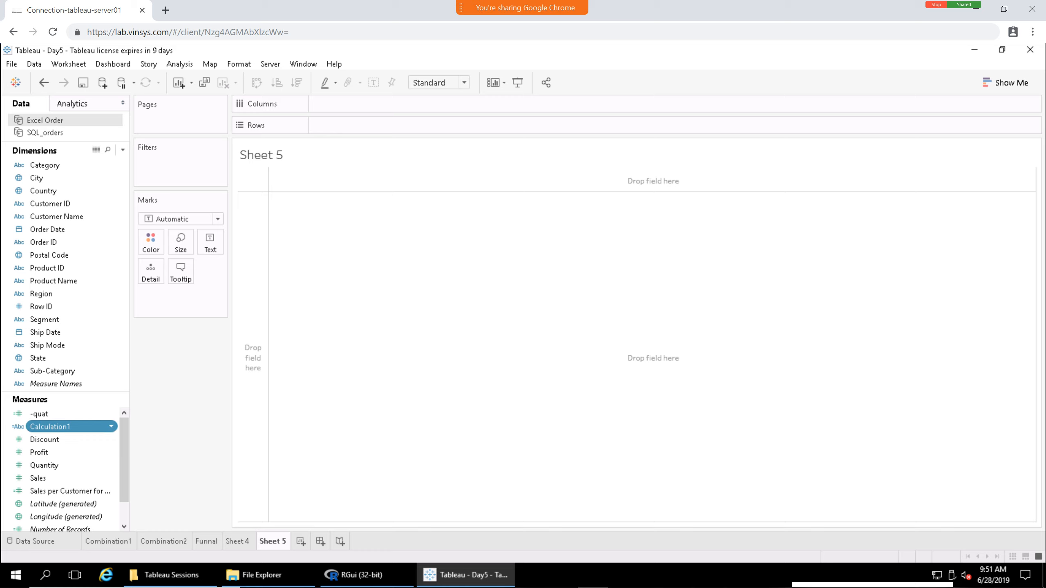
# Step: Place Calculation1 on the Rows shelf
pyautogui.scroll(-1, 70, 427)
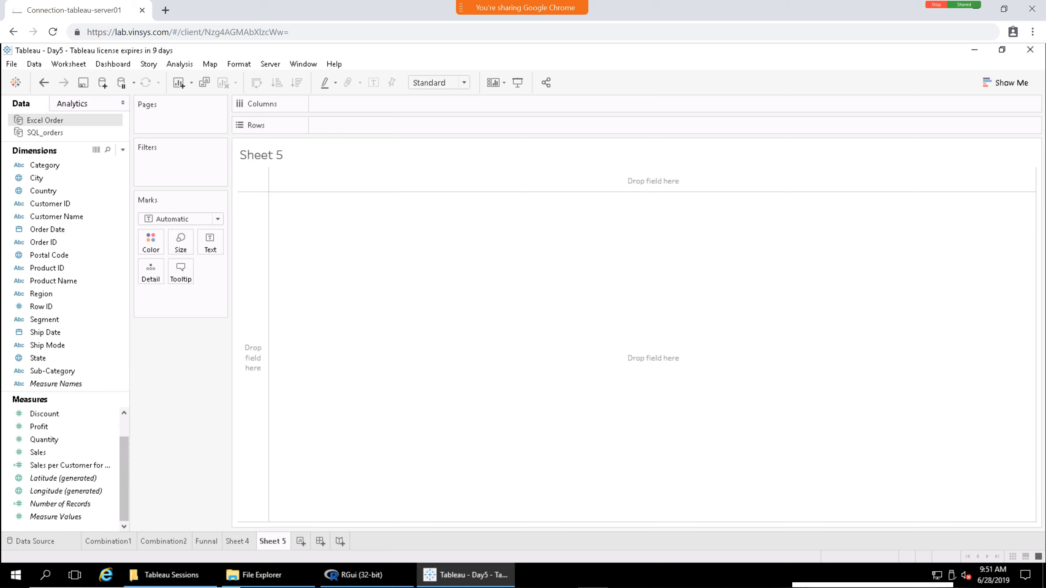
pyautogui.scroll(1, 66, 465)
pyautogui.click(62, 426)
pyautogui.moveTo(62, 426)
pyautogui.mouseDown()
pyautogui.moveTo(280, 268)
pyautogui.moveTo(346, 123)
pyautogui.moveTo(315, 125)
pyautogui.mouseUp()
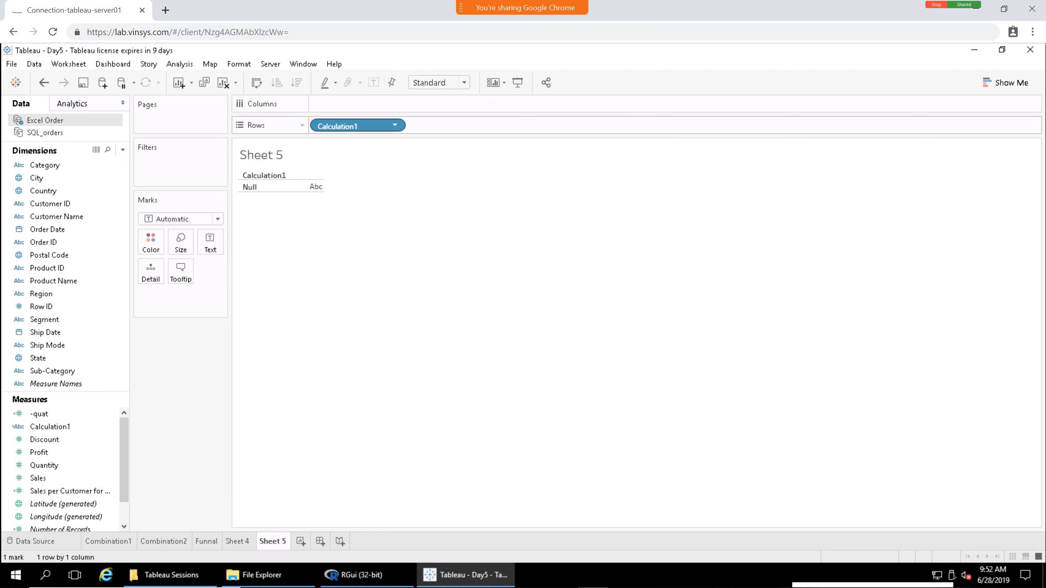
# Step: Edit Calculation1 to replace Quantity with Category inside ATTR, then apply and confirm the calculation
pyautogui.click(394, 125)
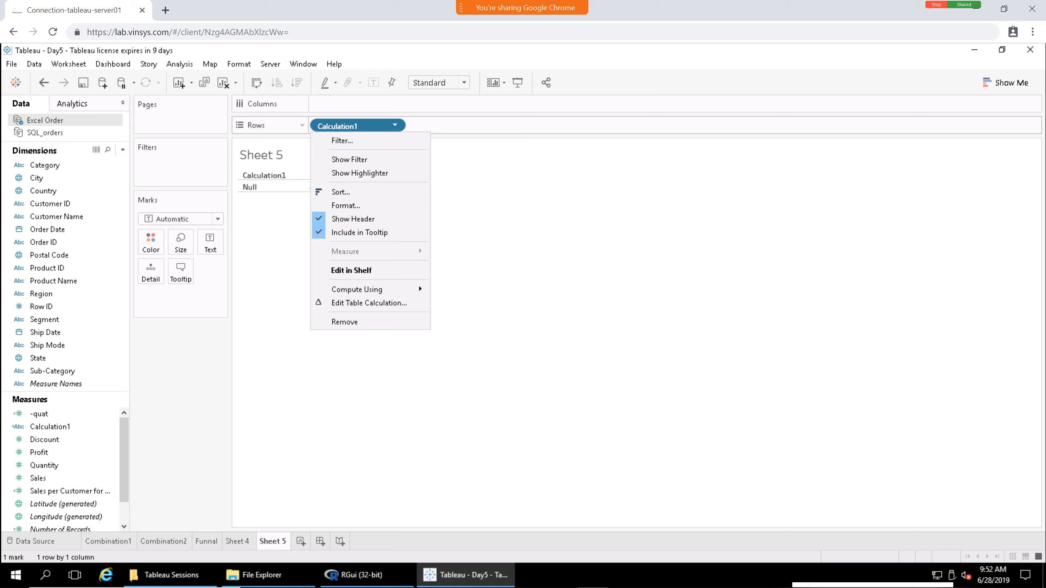
pyautogui.click(453, 158)
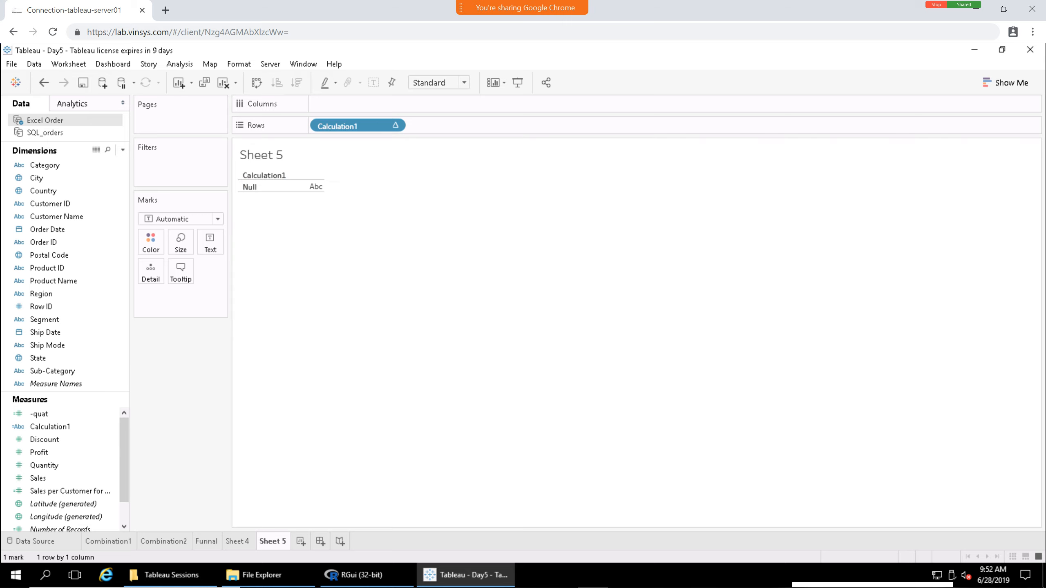
pyautogui.rightClick(57, 427)
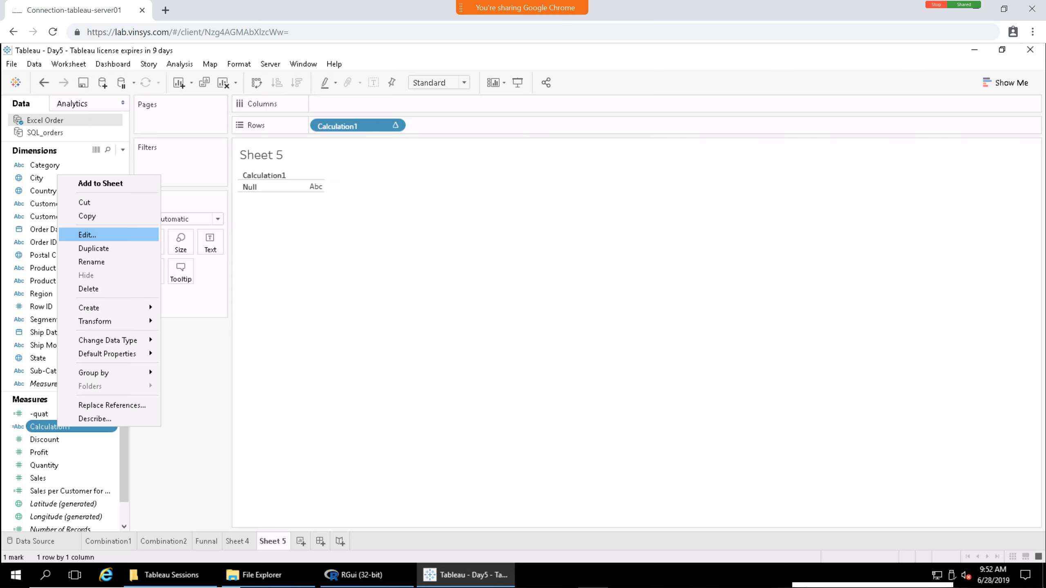
pyautogui.click(87, 234)
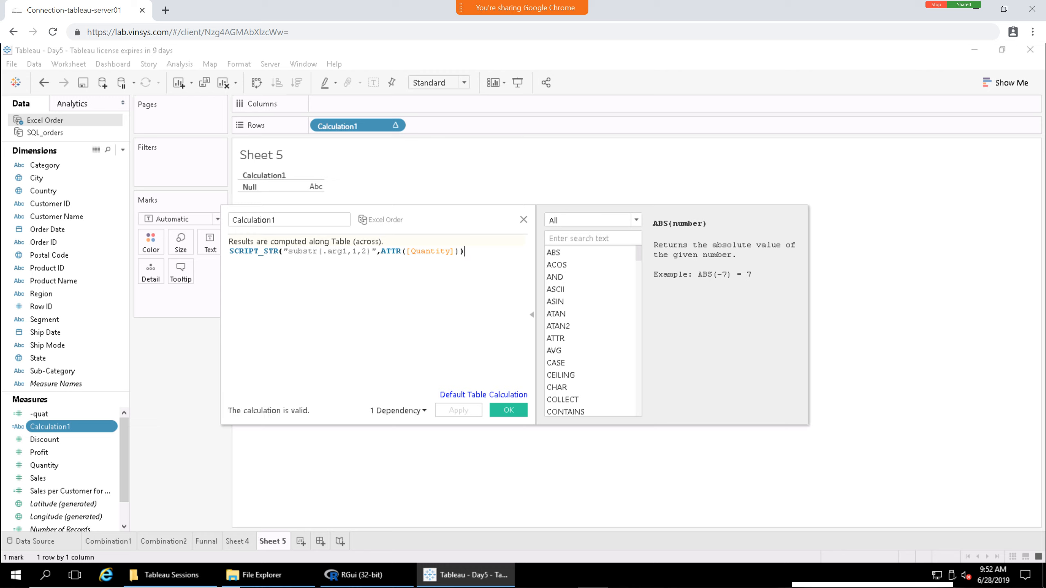
pyautogui.moveTo(406, 252); pyautogui.dragTo(454, 251)
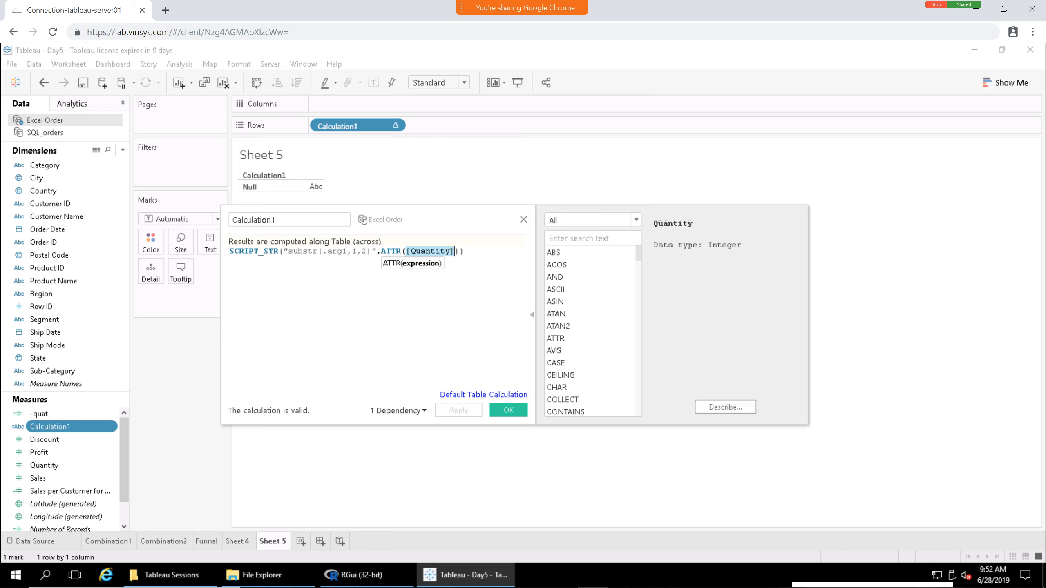
pyautogui.write('ca')
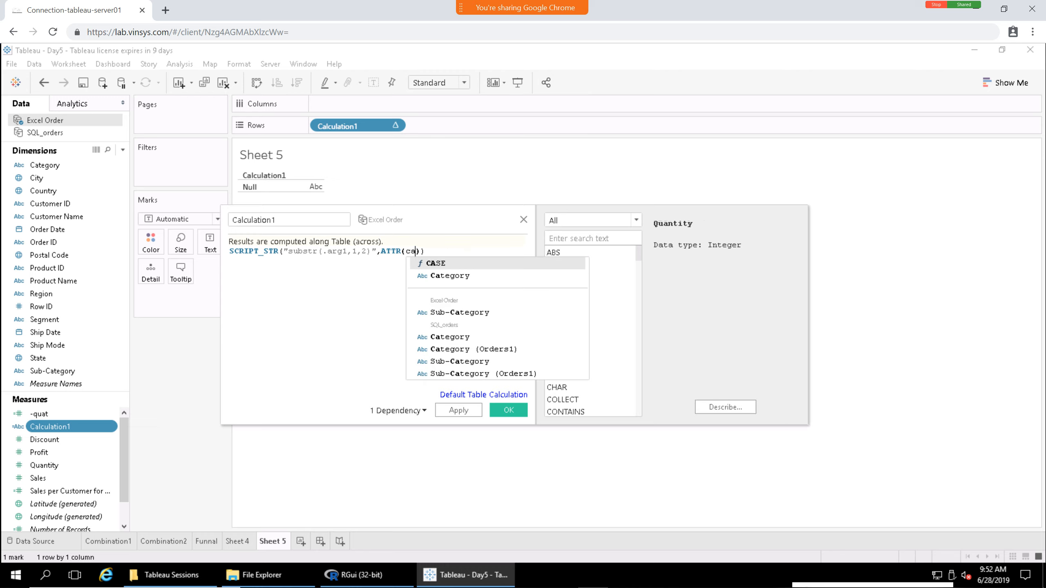
pyautogui.press('Down')
pyautogui.press('Return')
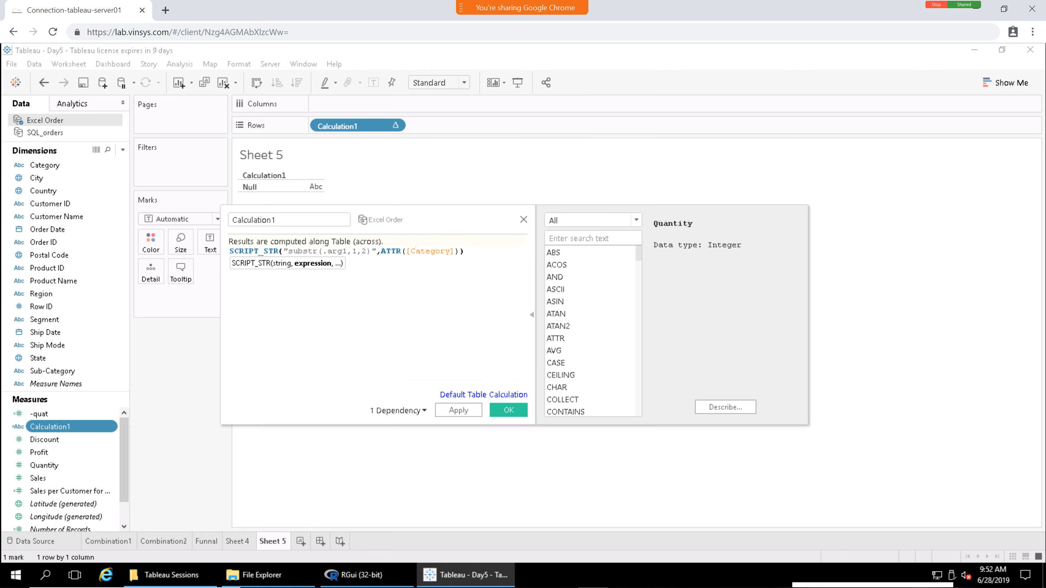
pyautogui.click(459, 410)
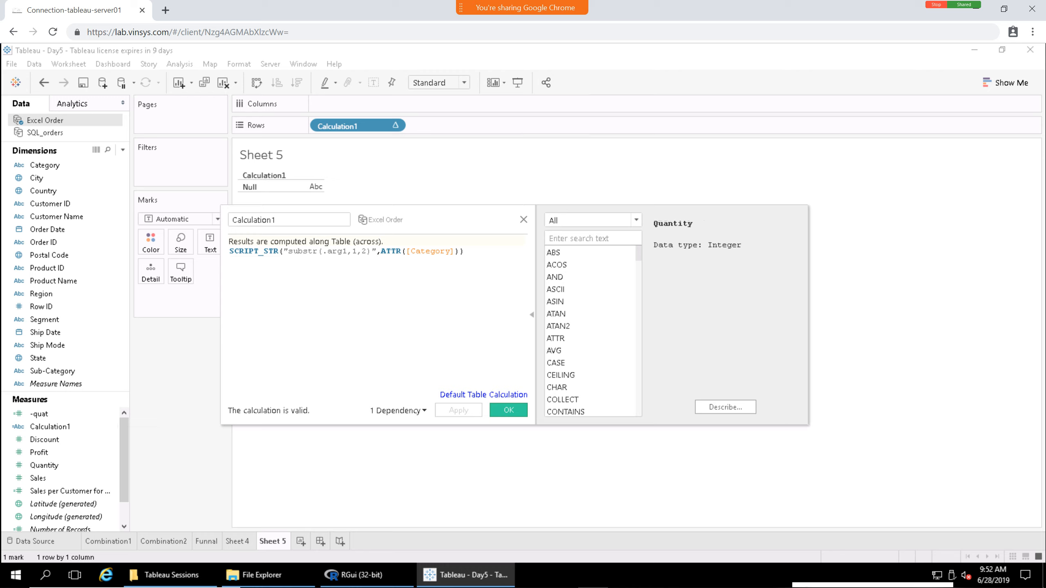
pyautogui.click(509, 411)
# Step: Remove Calculation1 from the Rows shelf and place it on Rows again
pyautogui.click(394, 125)
pyautogui.click(355, 322)
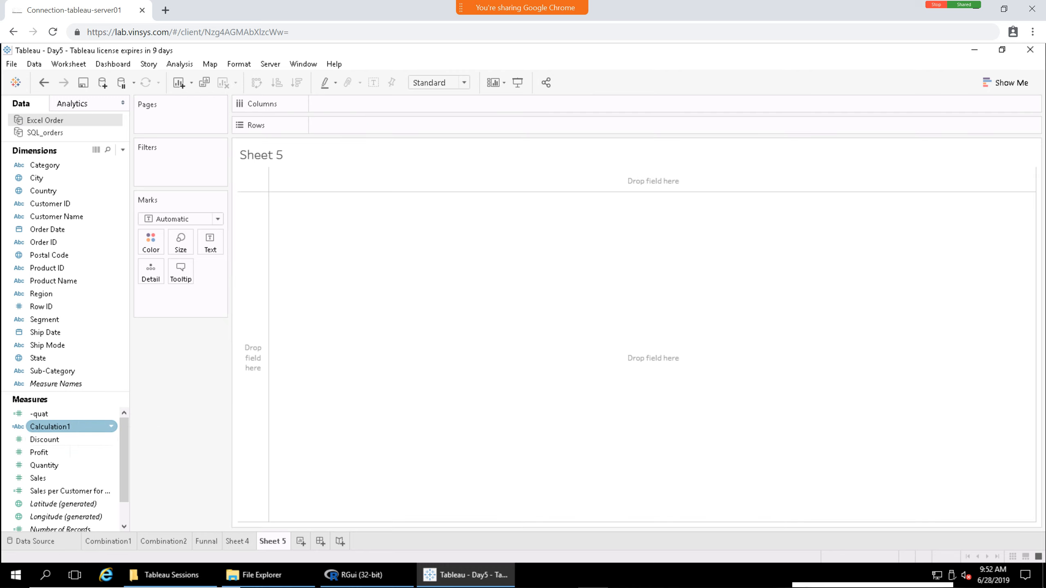
pyautogui.moveTo(49, 427)
pyautogui.mouseDown()
pyautogui.moveTo(355, 125)
pyautogui.moveTo(317, 125)
pyautogui.mouseUp()
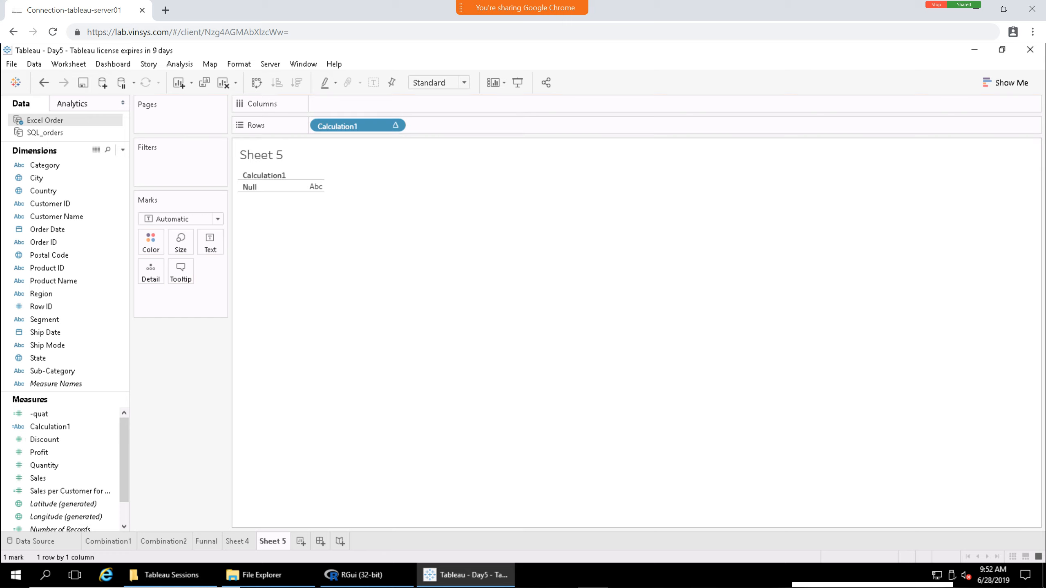
# Step: Open the filter dialog for the Calculation1 pill to inspect its values, then close it
pyautogui.click(395, 125)
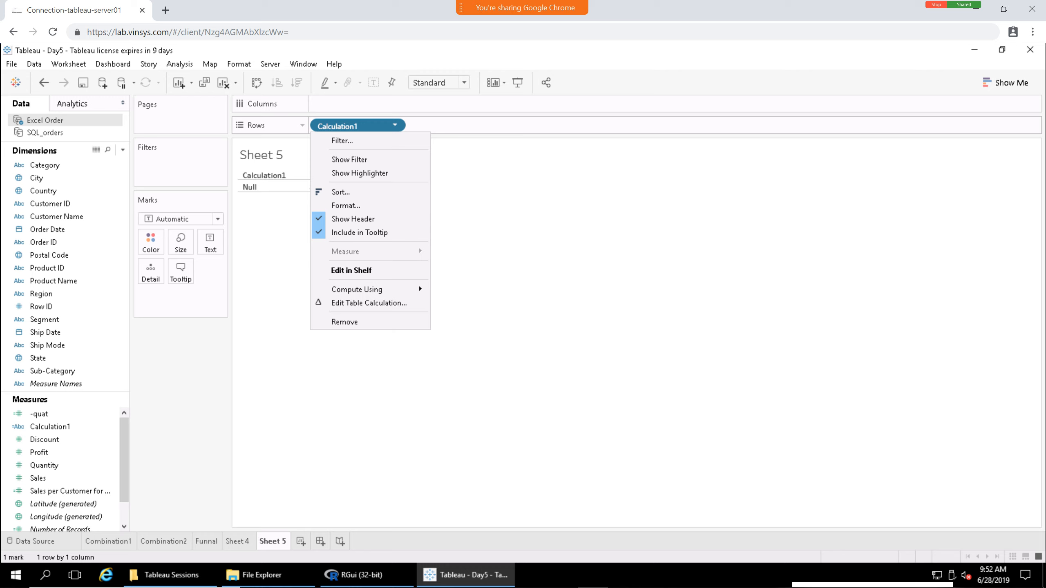
pyautogui.click(363, 140)
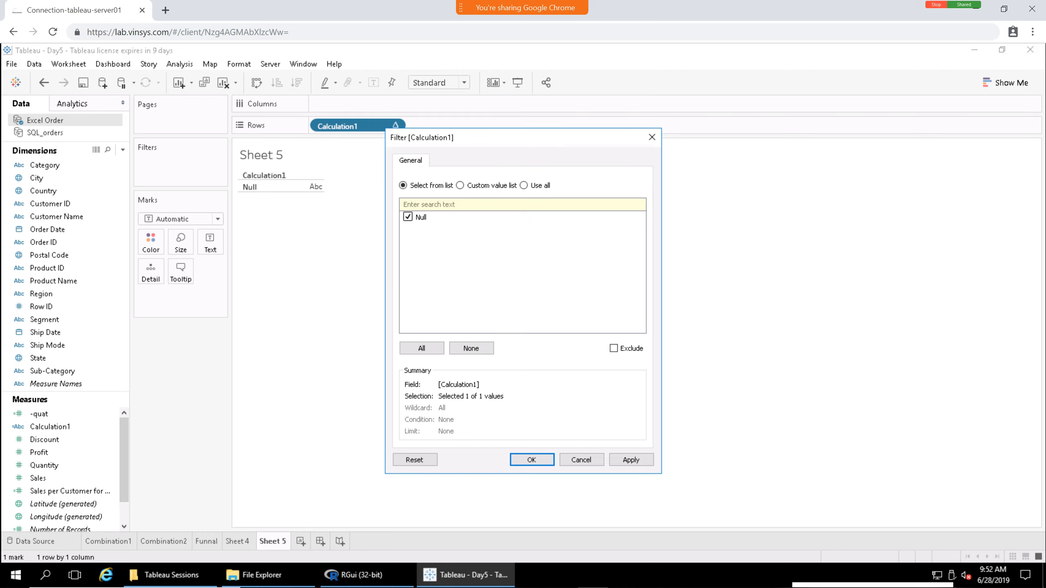
pyautogui.click(652, 137)
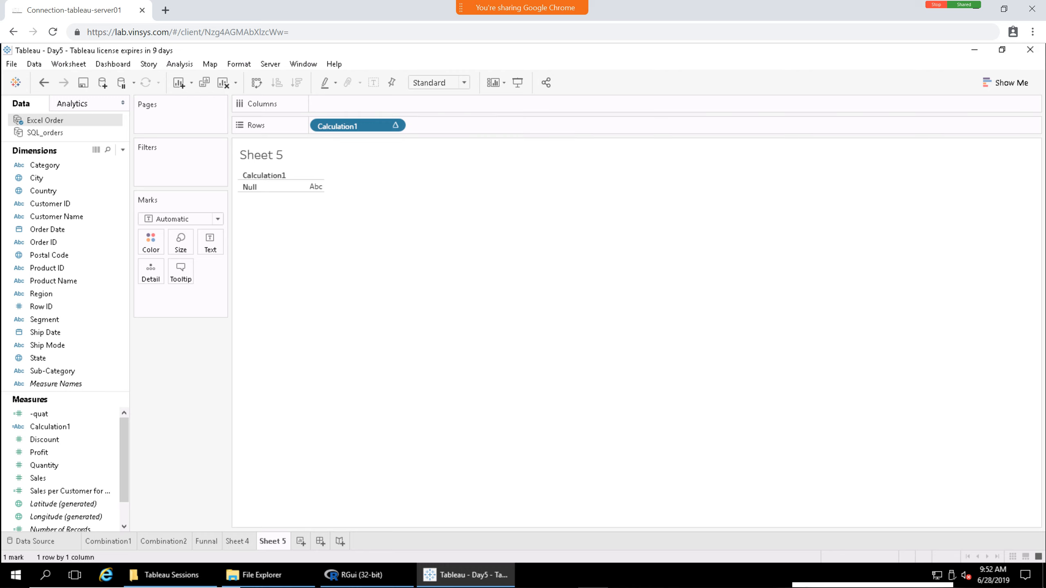
# Step: Open Calculation1 for editing and delete the quotation marks around the R expression
pyautogui.rightClick(41, 427)
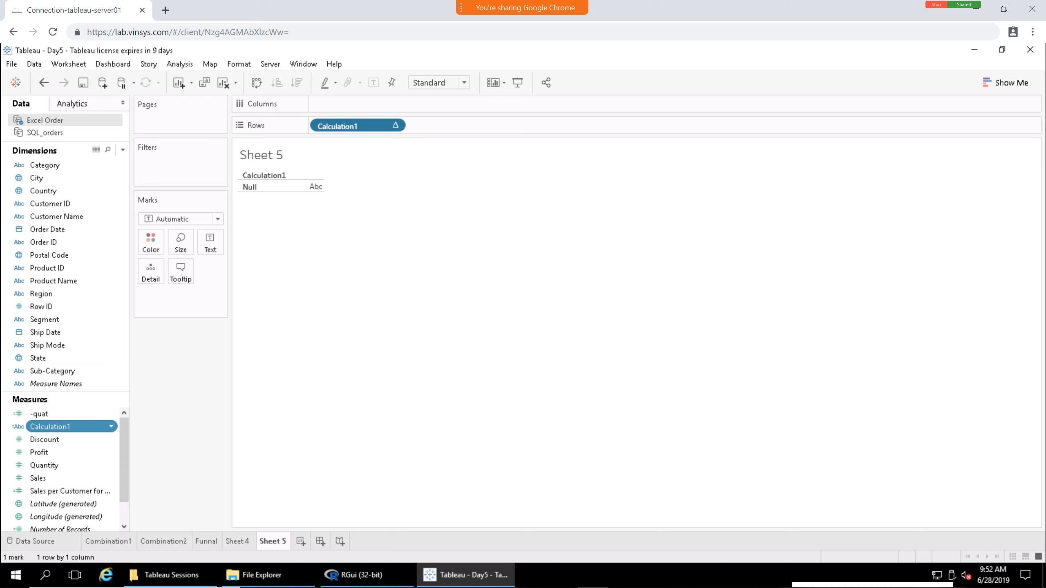
pyautogui.click(72, 238)
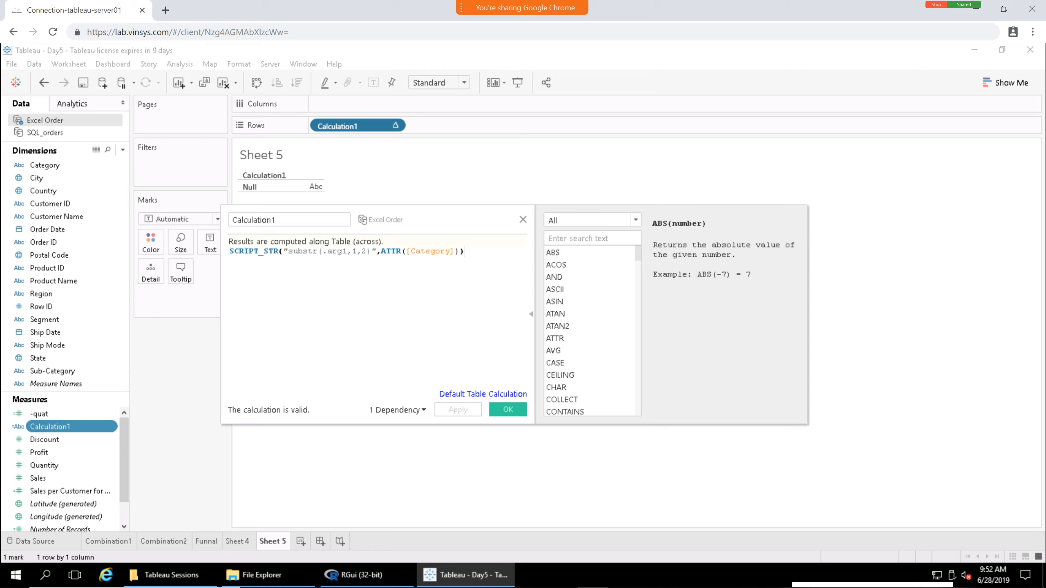
pyautogui.click(377, 252)
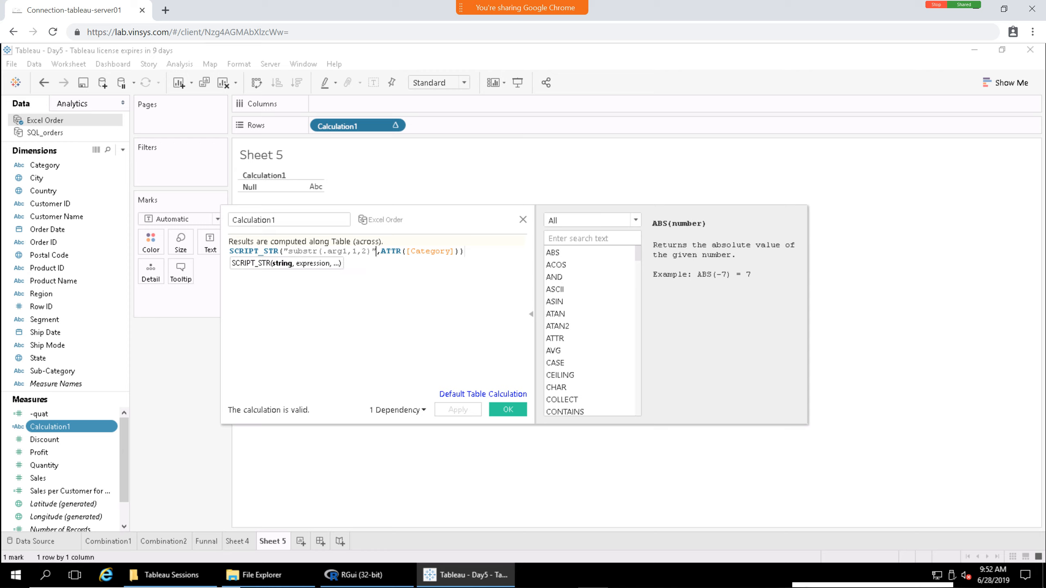
pyautogui.press('Left')
pyautogui.press('Delete')
pyautogui.press('Left')
pyautogui.press('Left')
pyautogui.press('Left')
pyautogui.press('Left')
pyautogui.press('Left')
pyautogui.press('Left')
pyautogui.press('Left')
pyautogui.press('Left')
pyautogui.press('Left')
pyautogui.press('Left')
pyautogui.press('Left')
pyautogui.press('Left')
pyautogui.press('Left')
pyautogui.press('Left')
pyautogui.press('Left')
pyautogui.press('Left')
pyautogui.press('Left')
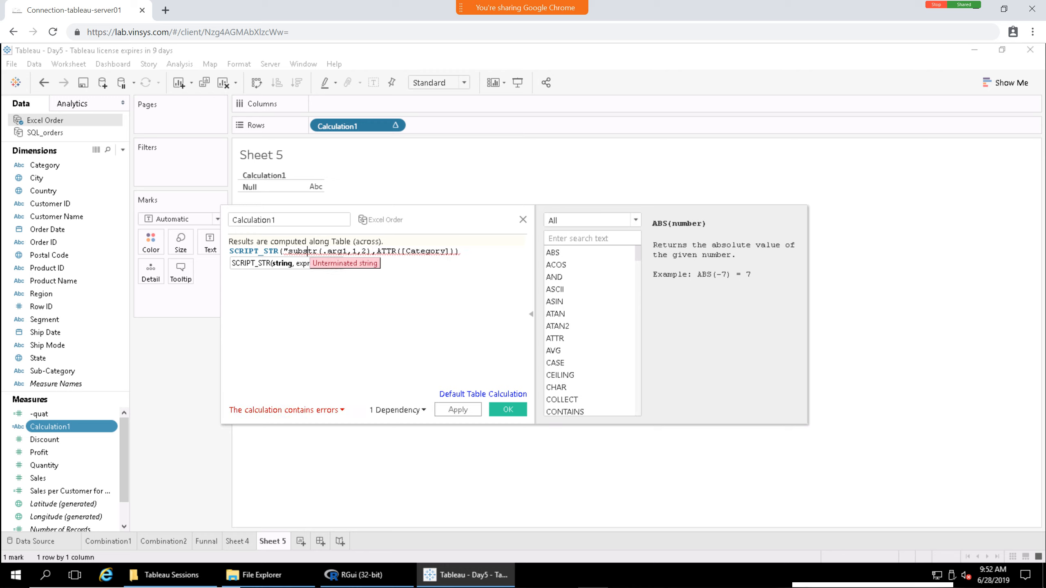
pyautogui.press('BackSpace')
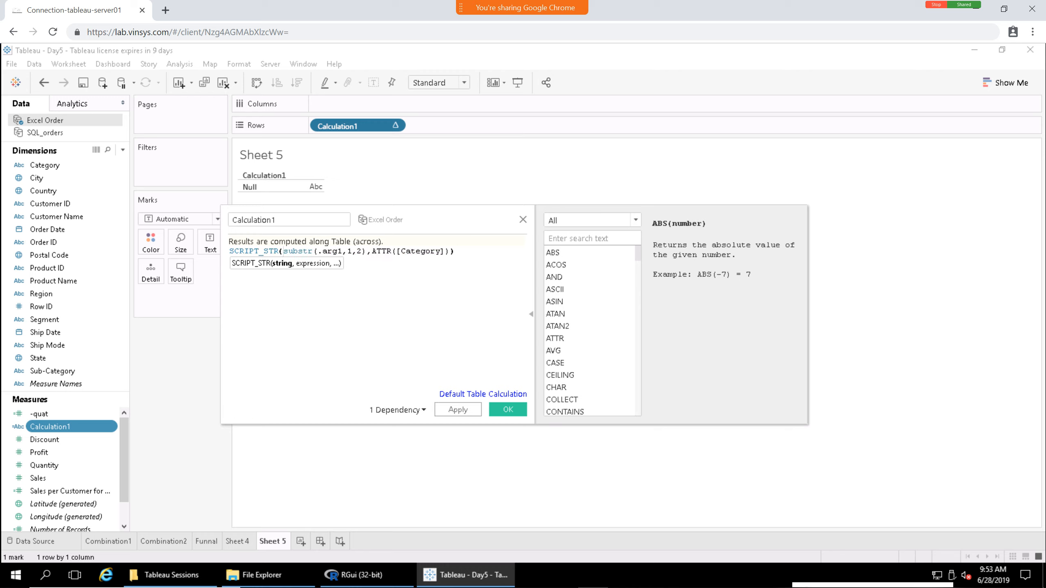
# Step: Replace .arg1 inside substr with the Category field and check the calculation's error details
pyautogui.press('End')
pyautogui.click(342, 252)
pyautogui.press('BackSpace')
pyautogui.press('BackSpace')
pyautogui.press('BackSpace')
pyautogui.press('BackSpace')
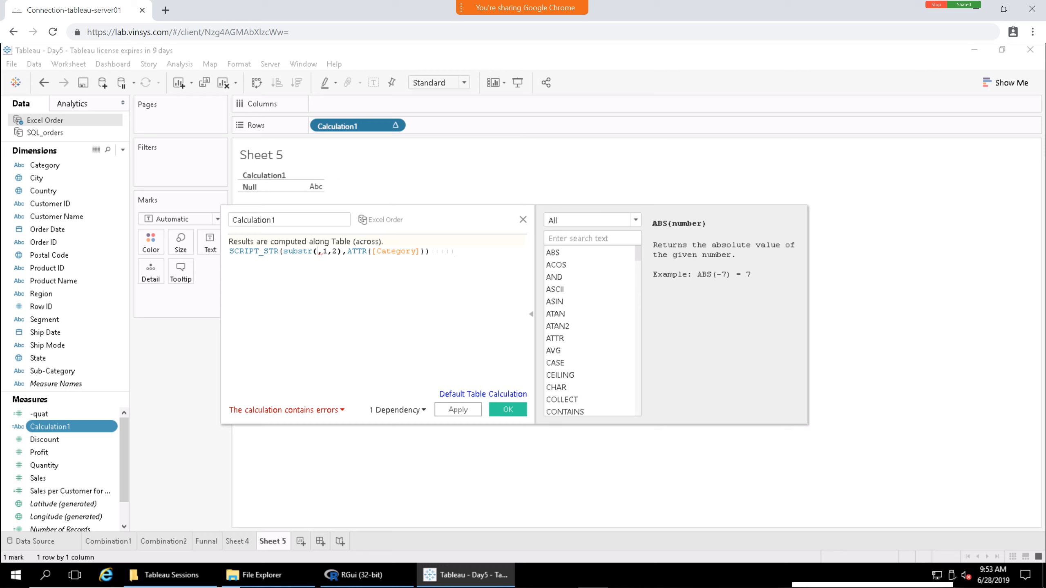
pyautogui.write('c')
pyautogui.press('Down')
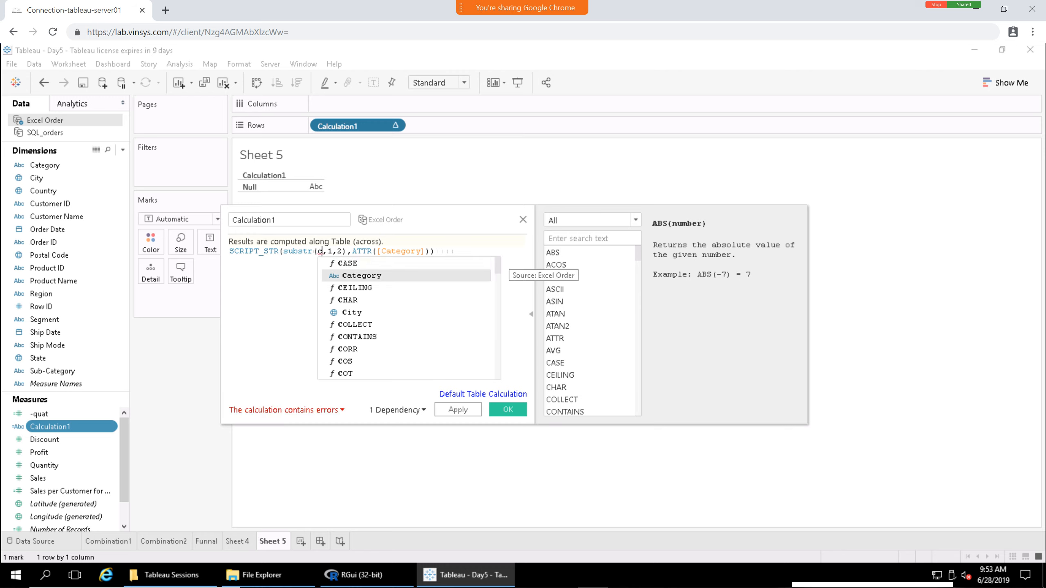
pyautogui.press('Return')
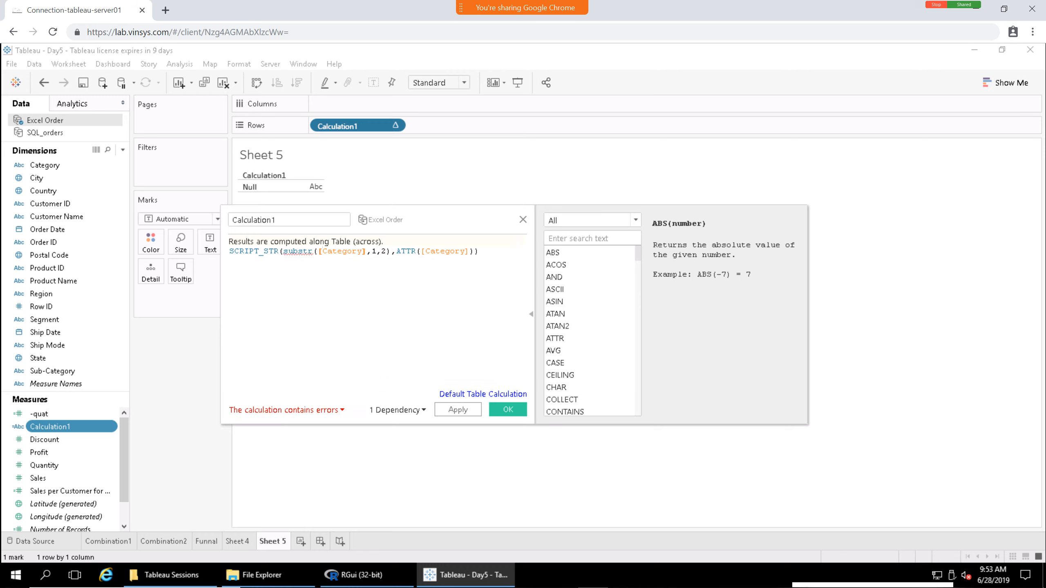
pyautogui.click(479, 251)
pyautogui.click(286, 409)
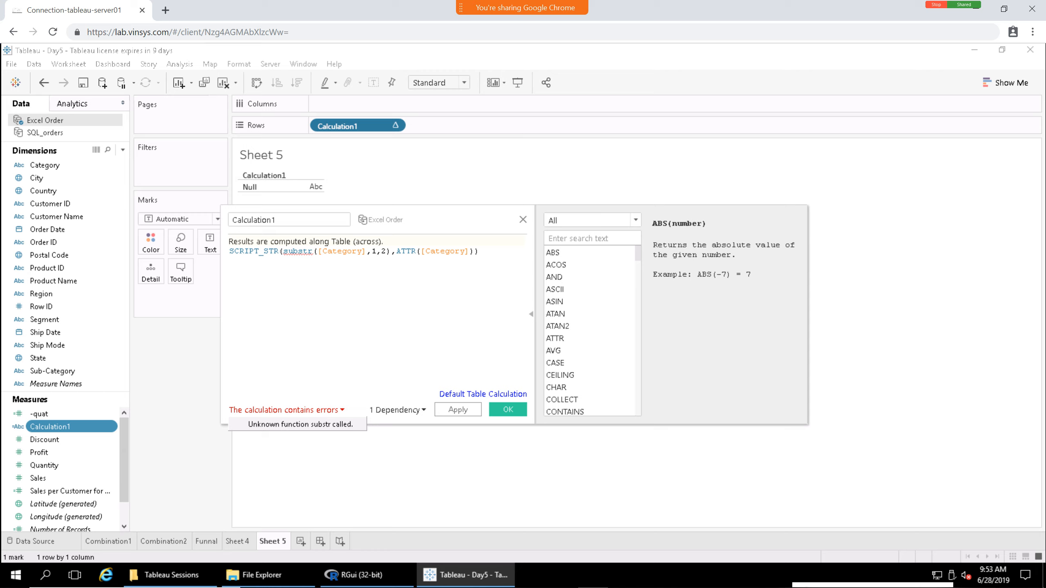
# Step: Wrap substr([Category],1,2) in quotation marks again, apply the calculation and close the error dialog
pyautogui.click(284, 250)
pyautogui.write('"')
pyautogui.click(395, 251)
pyautogui.write('"')
pyautogui.click(458, 409)
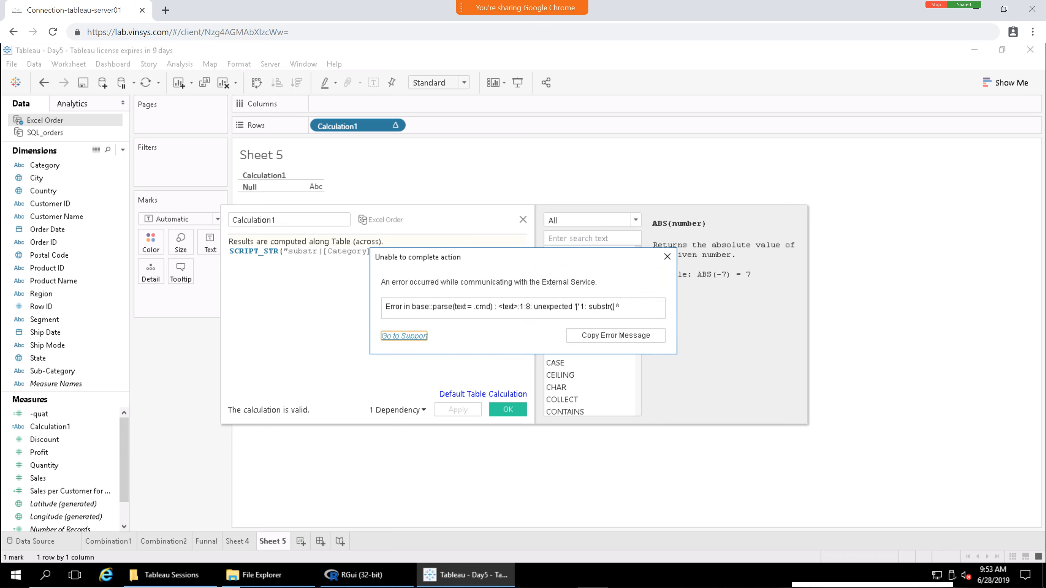
pyautogui.click(668, 256)
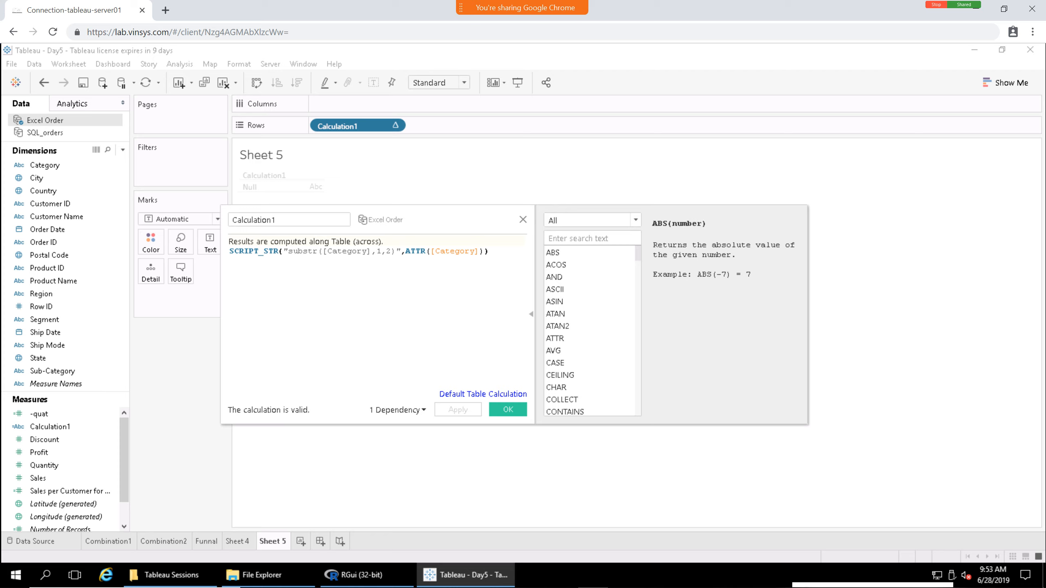
# Step: Filter the function list by "sc" and read the descriptions of SCRIPT_STR, SCRIPT_REAL, SCRIPT_INT and SCRIPT_BOOL
pyautogui.moveTo(457, 216); pyautogui.dragTo(514, 243)
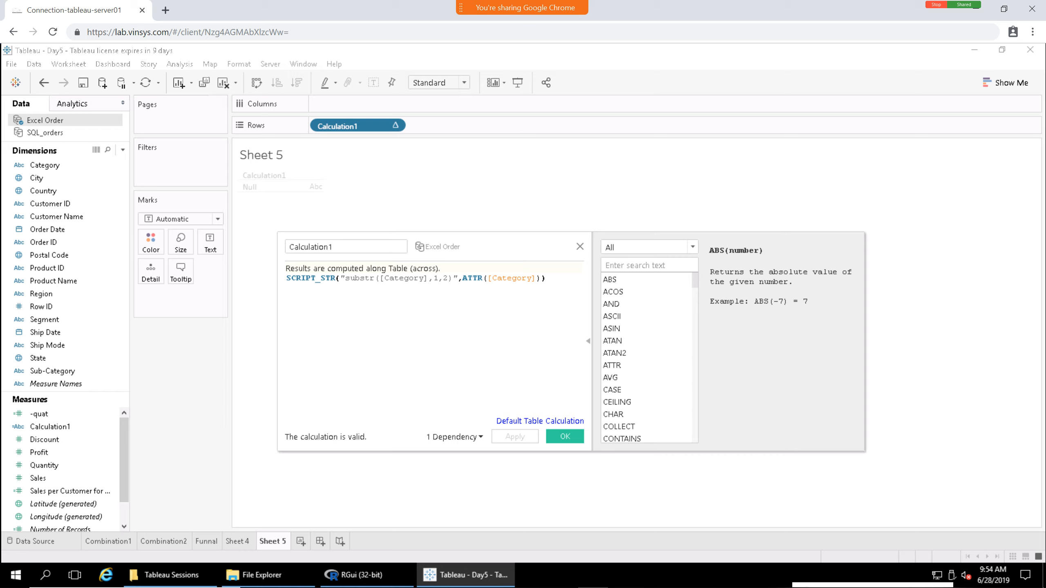
pyautogui.scroll(-20, 644, 414)
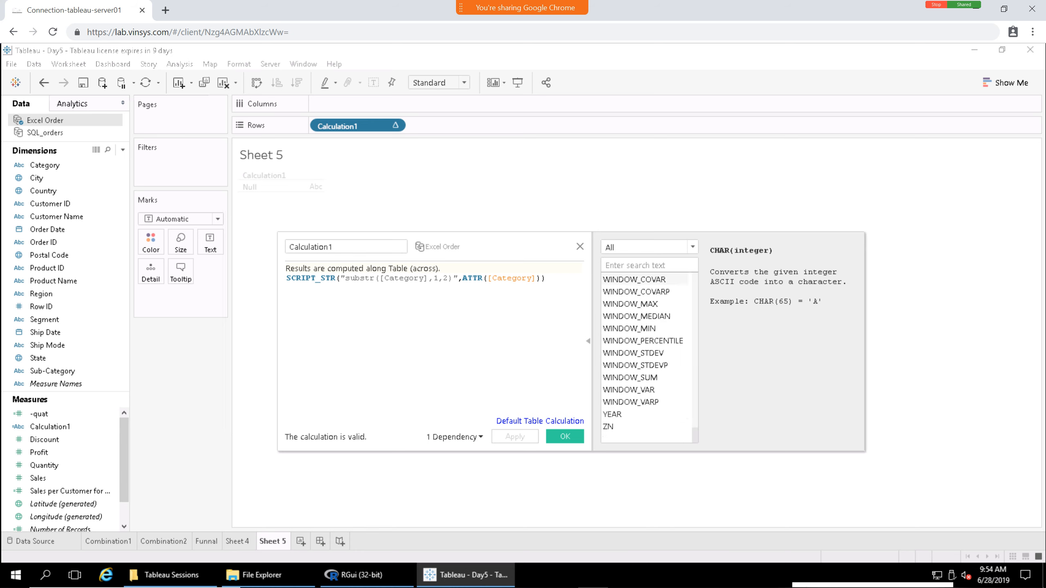
pyautogui.scroll(2, 644, 291)
pyautogui.click(650, 265)
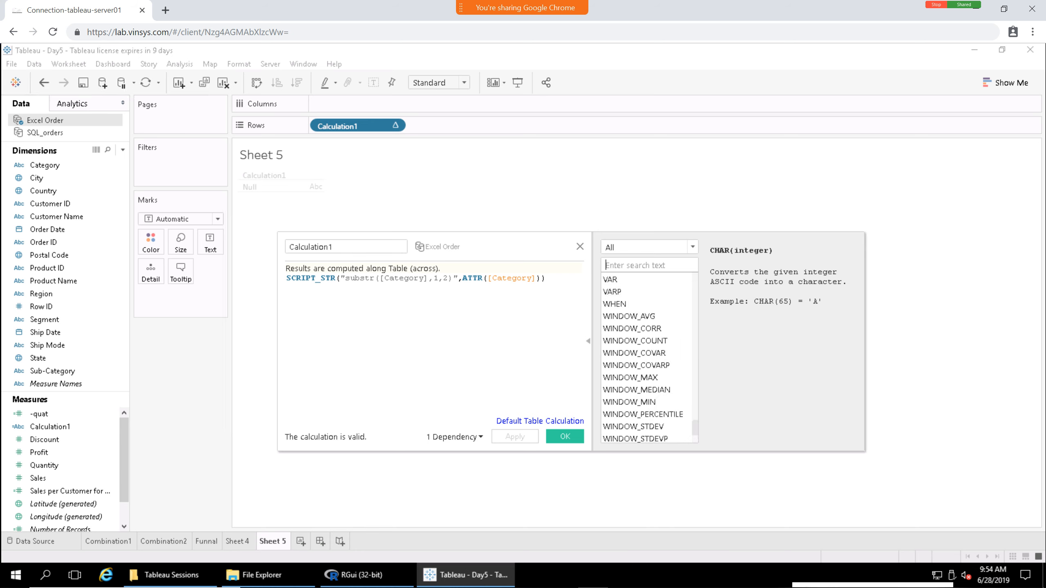
pyautogui.write('sc')
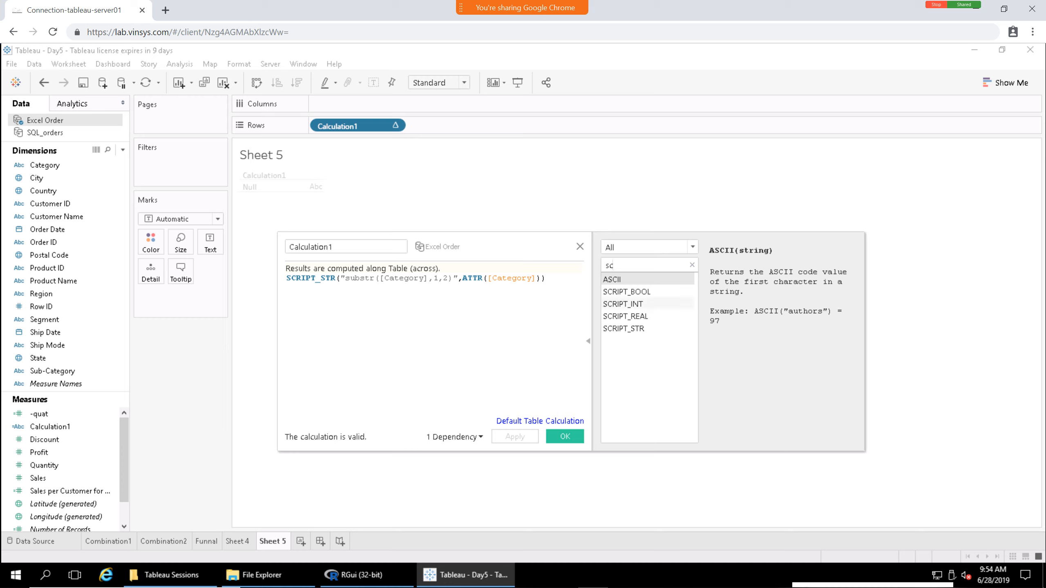
pyautogui.click(623, 329)
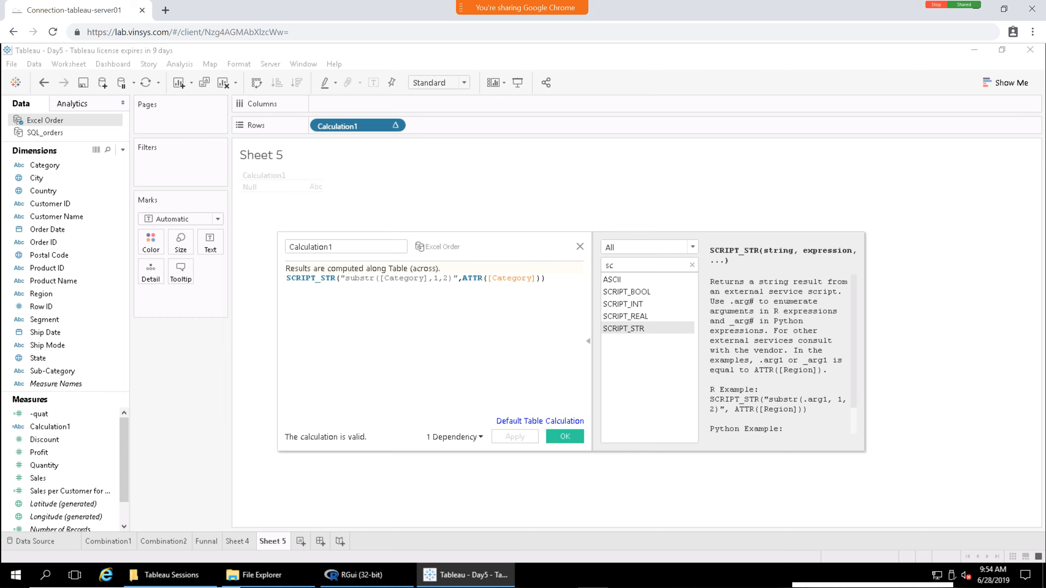
pyautogui.click(625, 316)
pyautogui.click(623, 303)
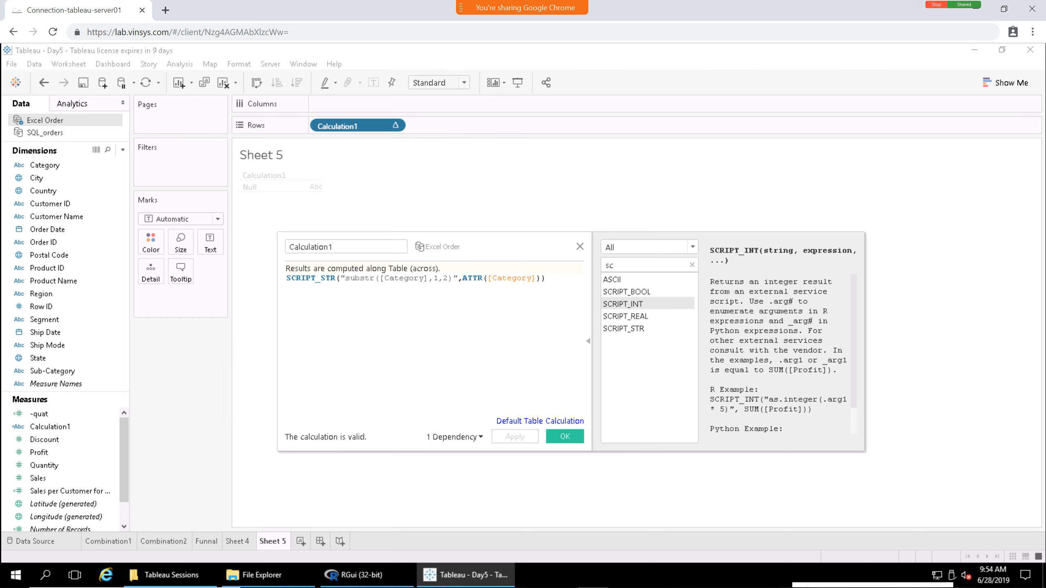
pyautogui.click(627, 291)
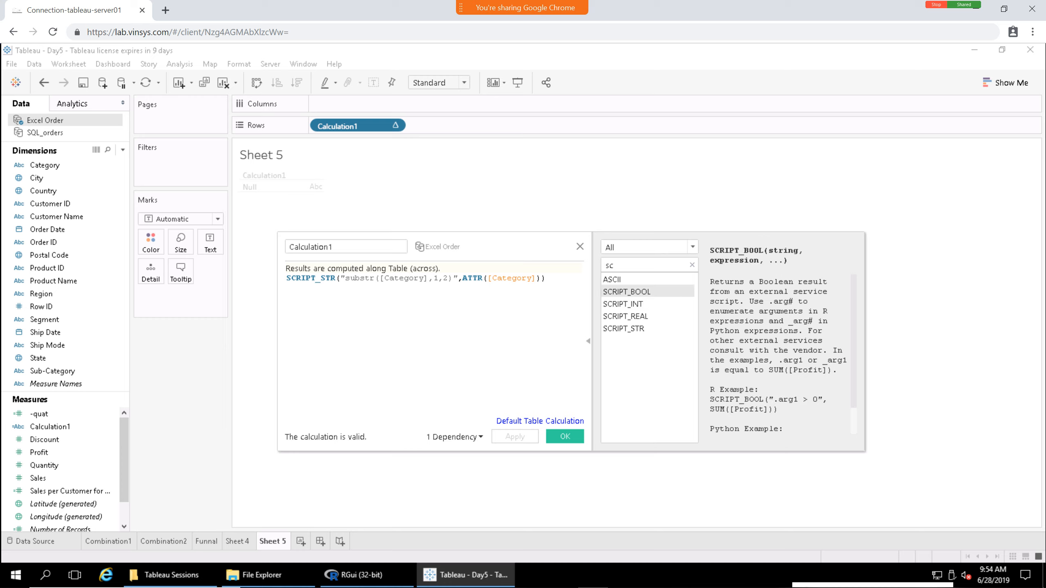
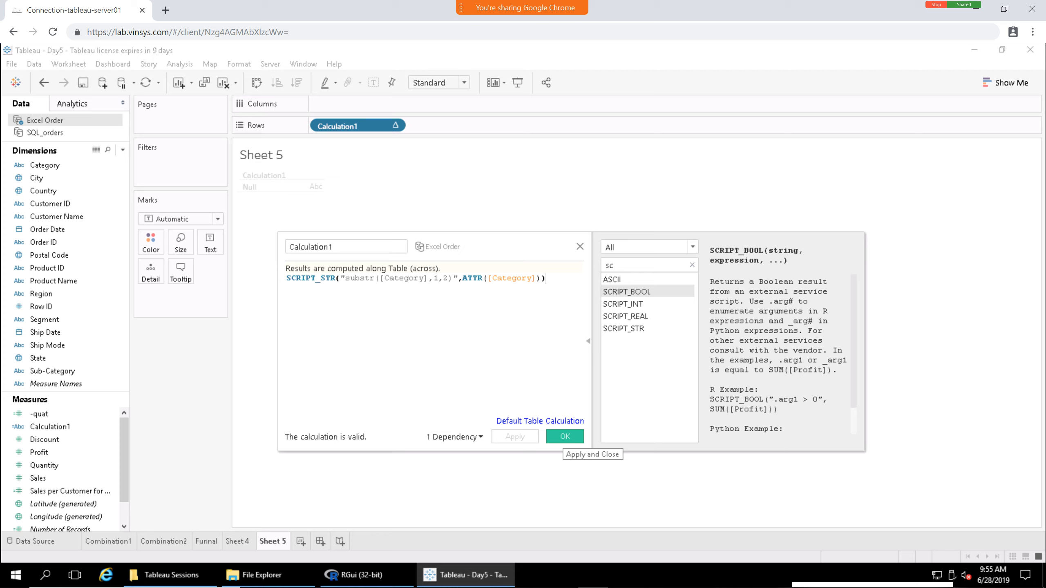
# Step: Apply and close Calculation1, then open the 'Tableau Integration with R' PDF from the Tableau Sessions folder and maximize it
pyautogui.click(565, 436)
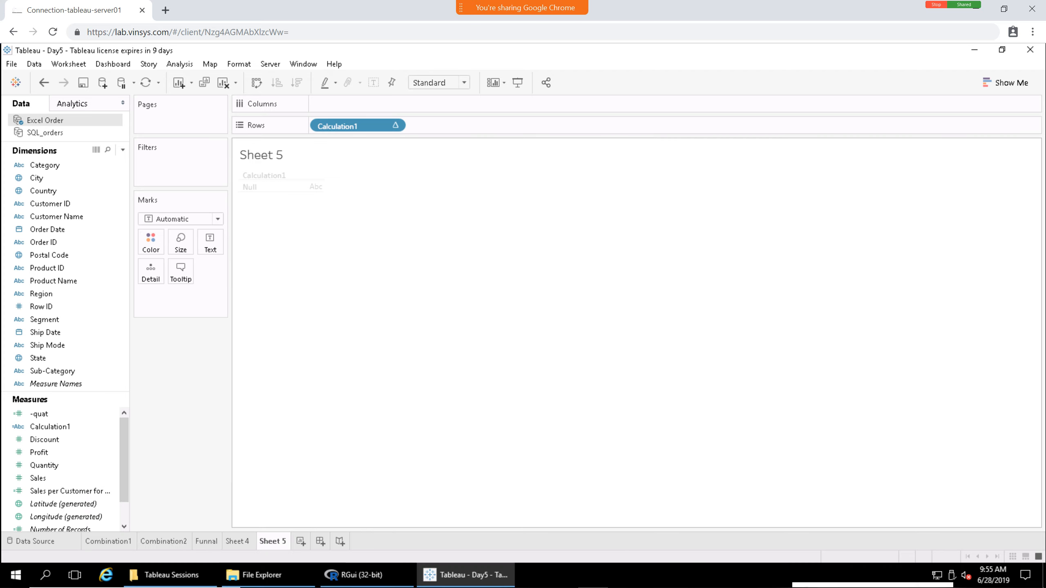
pyautogui.click(171, 575)
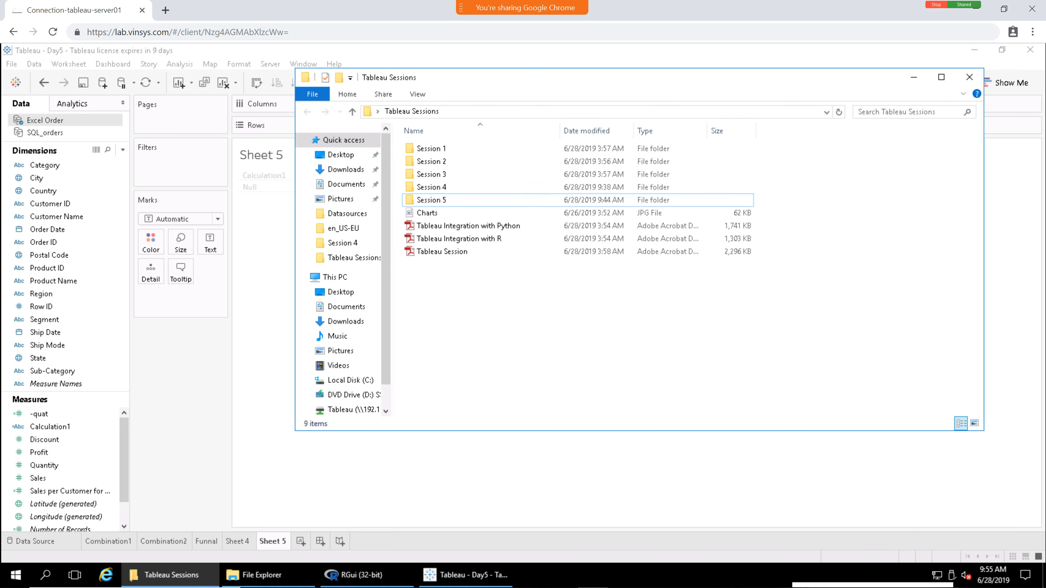
pyautogui.click(460, 239)
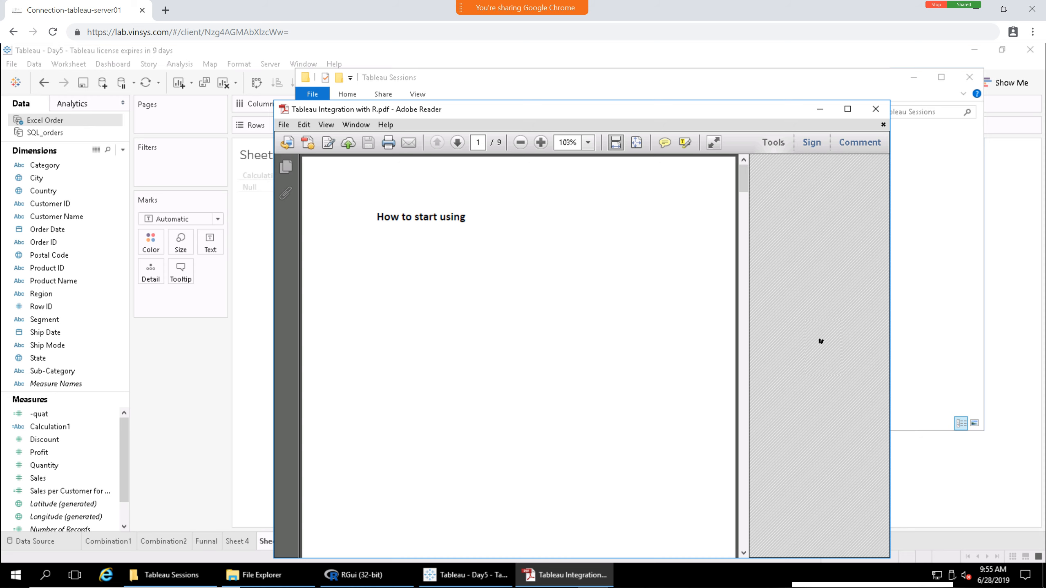
pyautogui.click(847, 109)
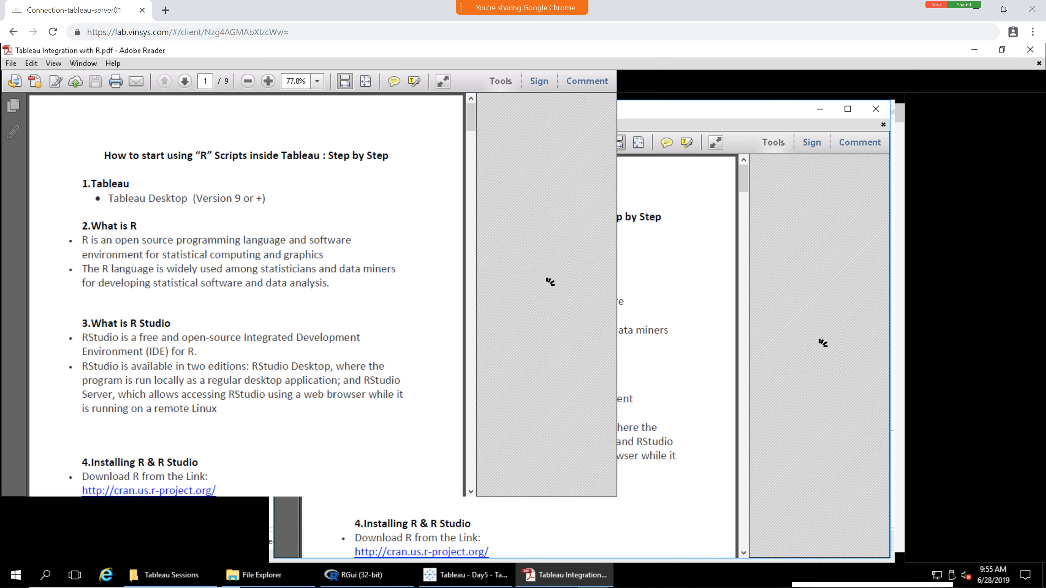
# Step: Scroll through the R integration guide, selecting the Rserve install and start commands
pyautogui.scroll(-10, 461, 328)
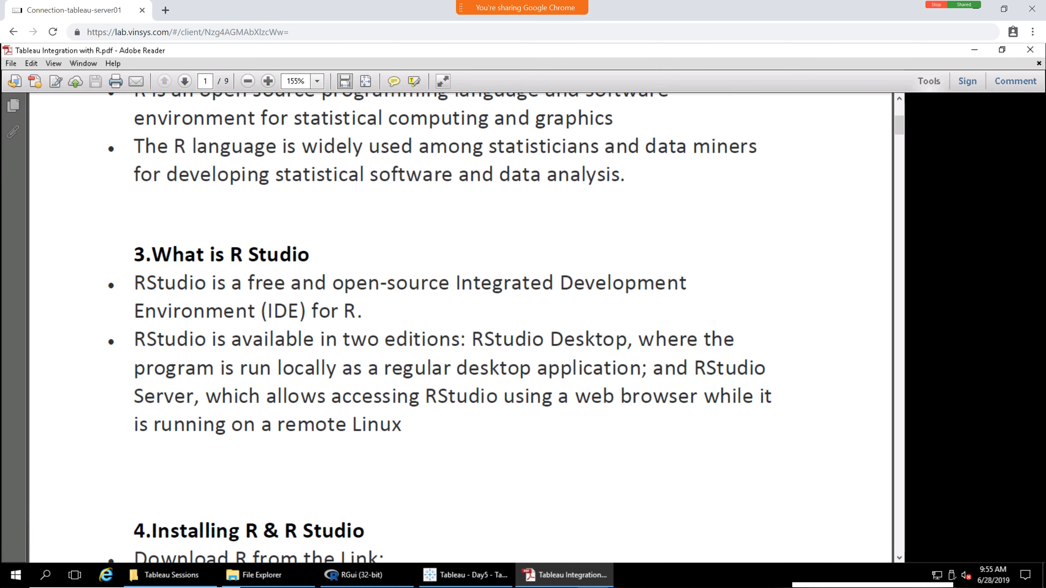
pyautogui.scroll(-12, 460, 328)
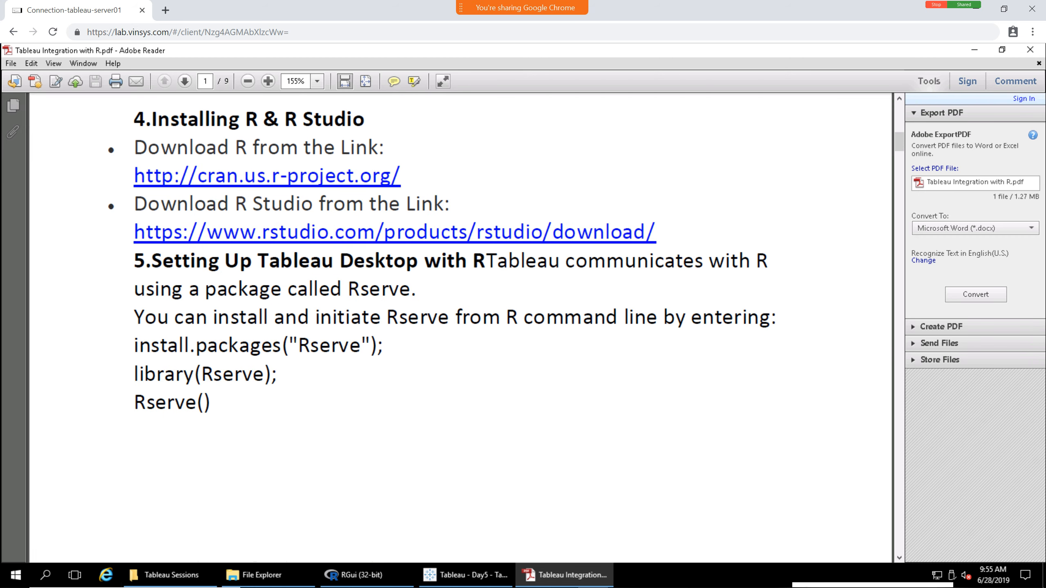
pyautogui.moveTo(263, 375); pyautogui.dragTo(210, 403)
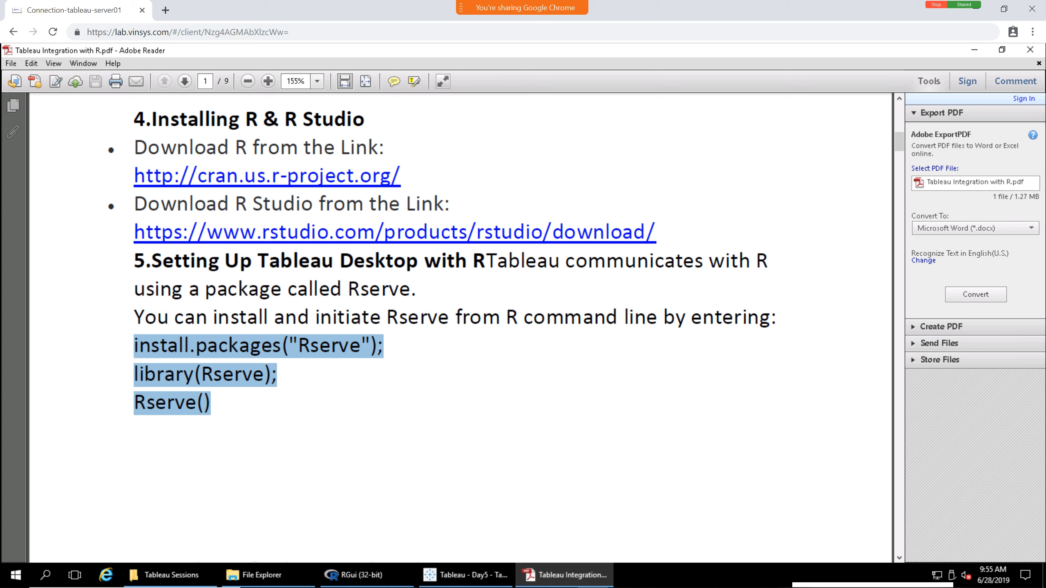
pyautogui.scroll(-10, 433, 388)
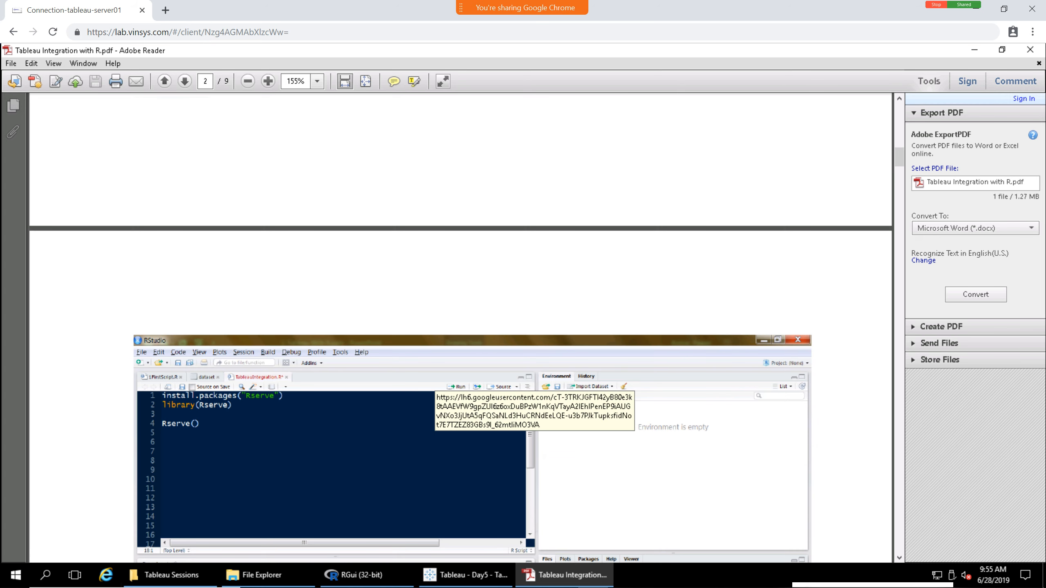
pyautogui.scroll(-5, 432, 388)
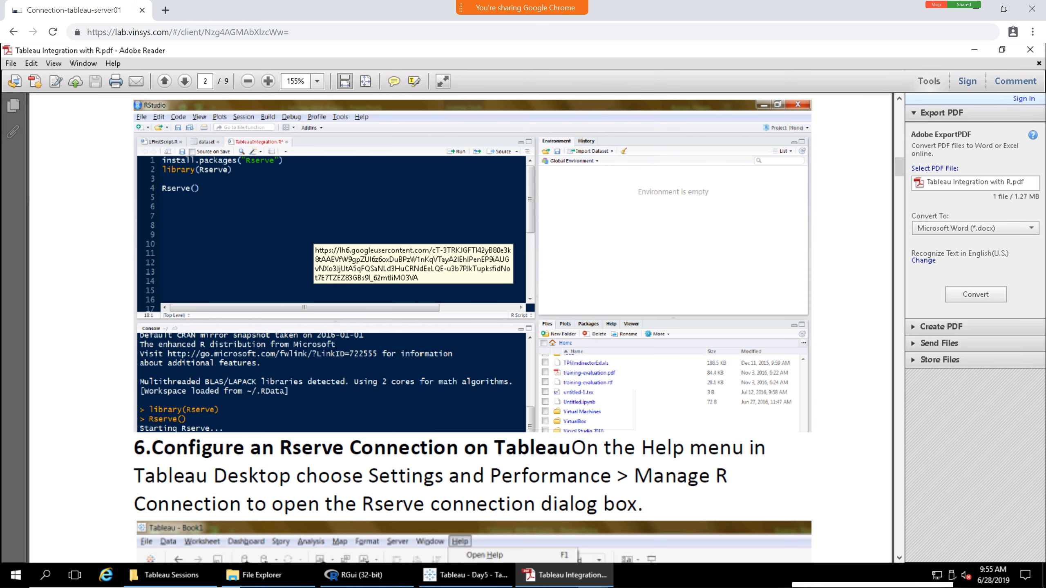
pyautogui.scroll(-10, 311, 241)
pyautogui.scroll(-18, 313, 241)
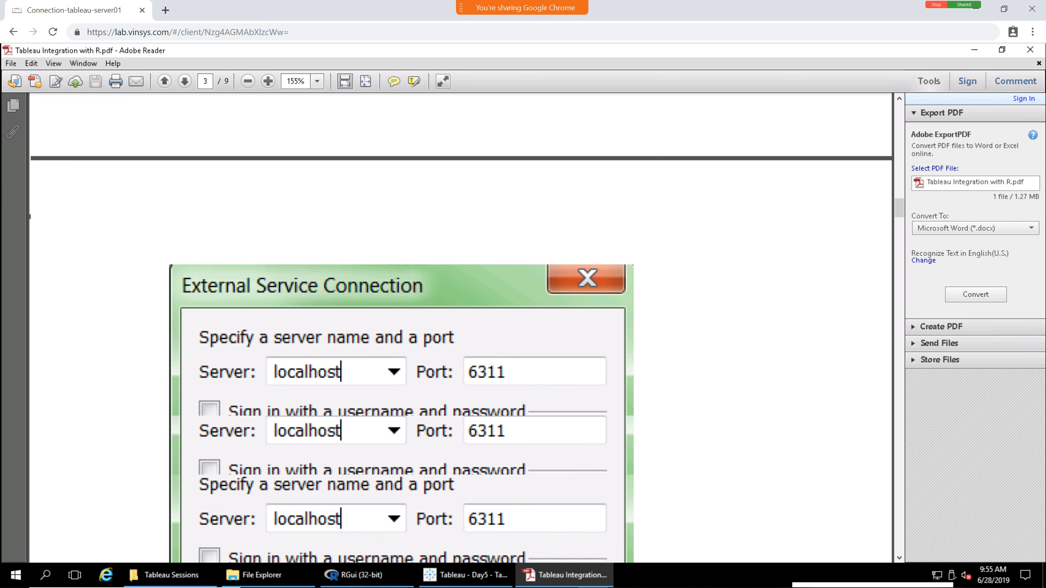
pyautogui.scroll(-18, 313, 242)
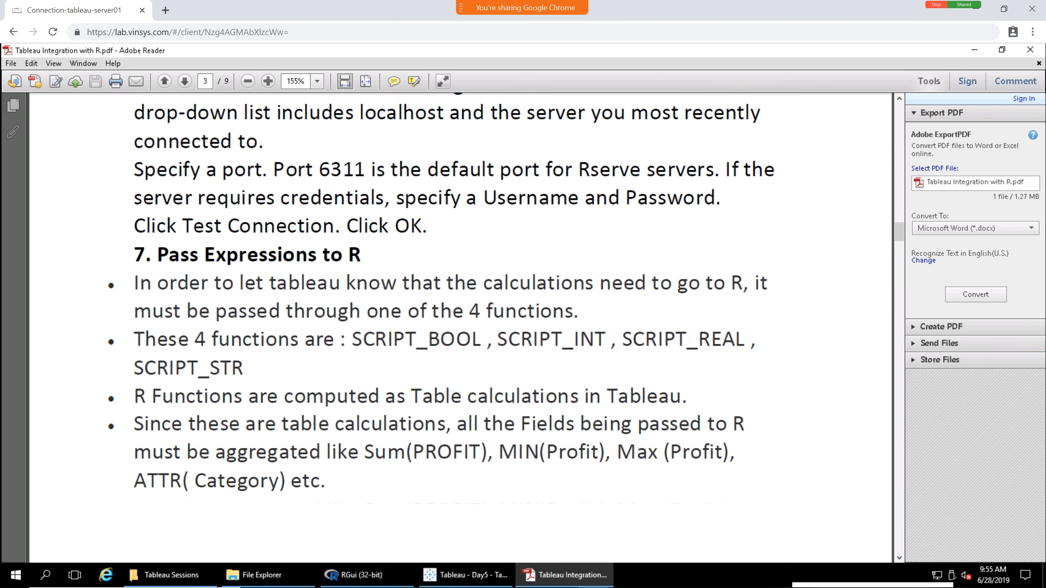
pyautogui.scroll(-2, 441, 292)
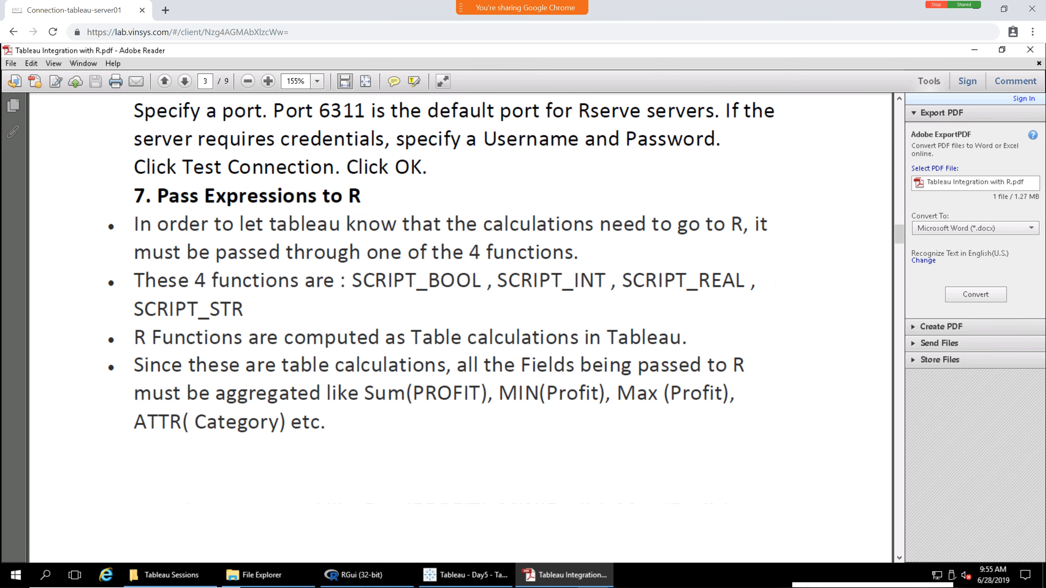
# Step: Read the guide's sections on passing expressions to R and the SCRIPT_BOOL and SCRIPT_INT examples
pyautogui.moveTo(134, 281); pyautogui.dragTo(387, 281)
pyautogui.click(387, 282)
pyautogui.moveTo(144, 367); pyautogui.dragTo(327, 423)
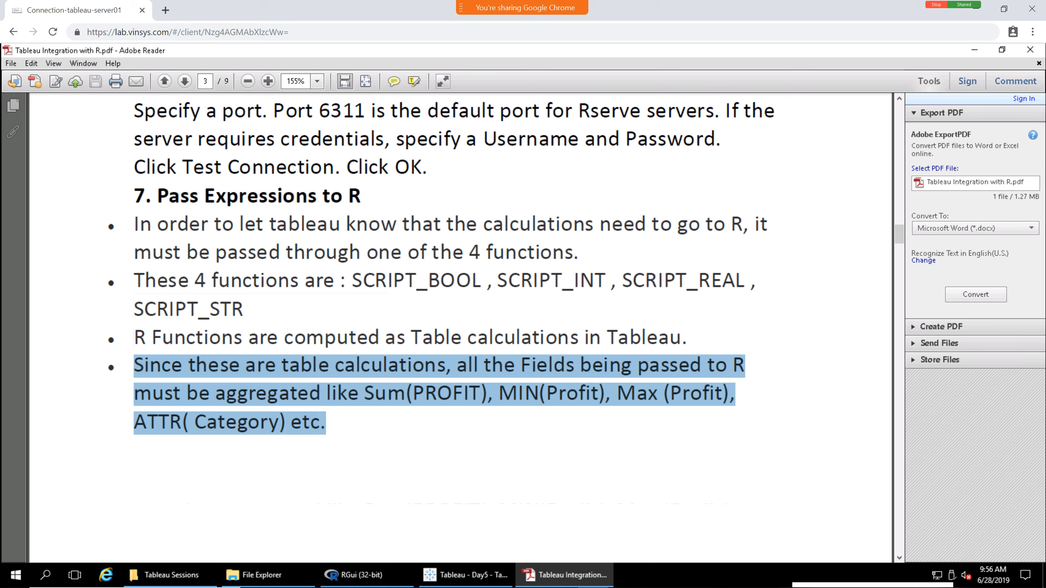
pyautogui.scroll(-10, 276, 464)
pyautogui.scroll(-6, 275, 463)
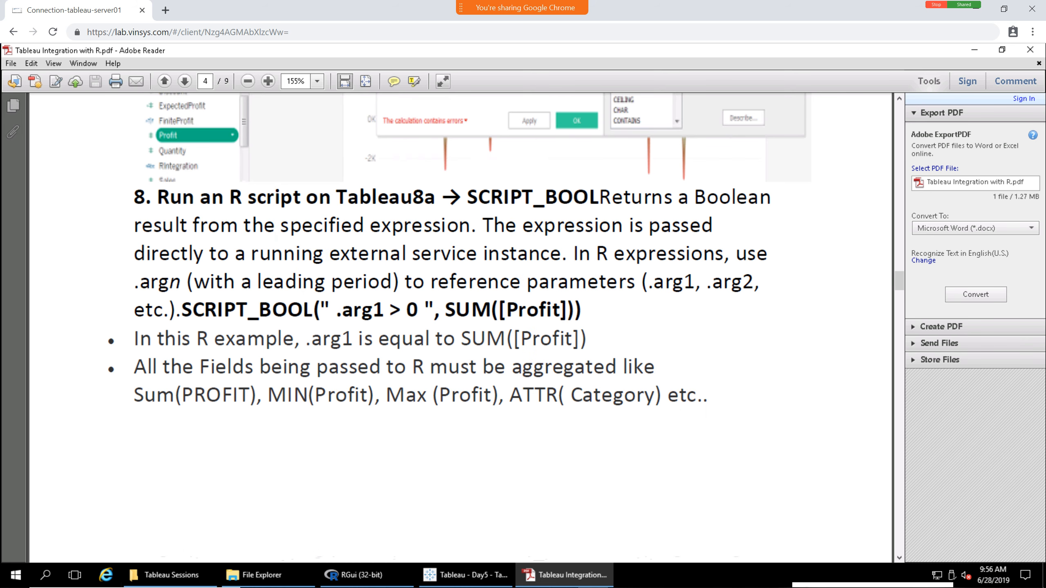
pyautogui.scroll(-3, 459, 328)
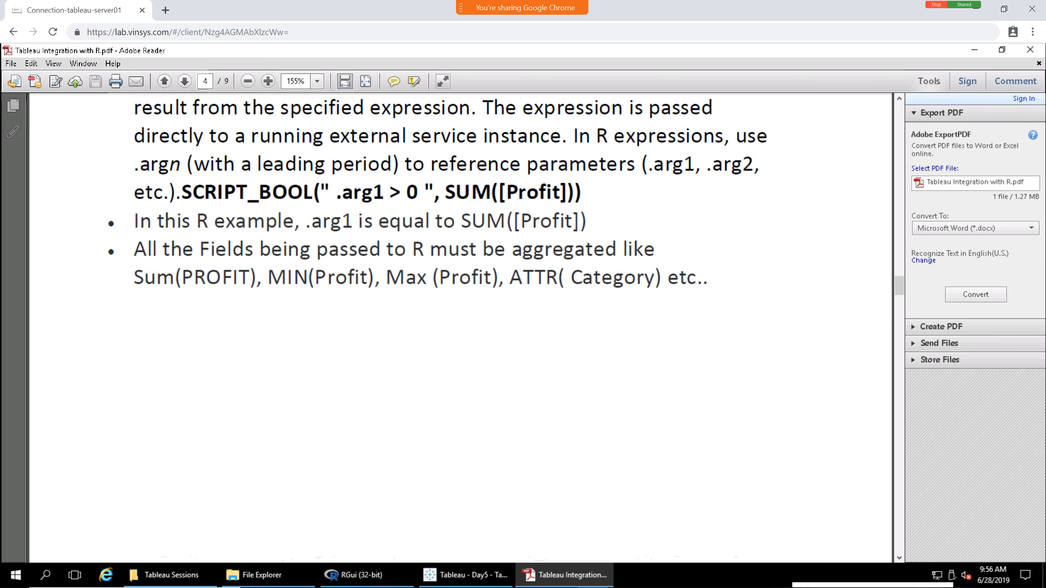
pyautogui.scroll(-2, 460, 327)
pyautogui.scroll(-15, 459, 328)
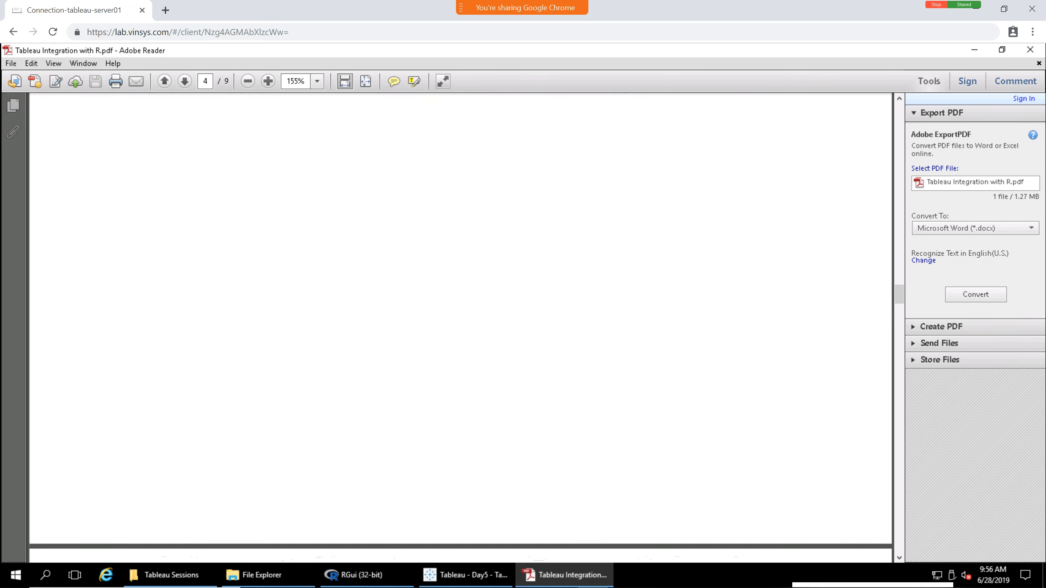
pyautogui.scroll(-6, 459, 327)
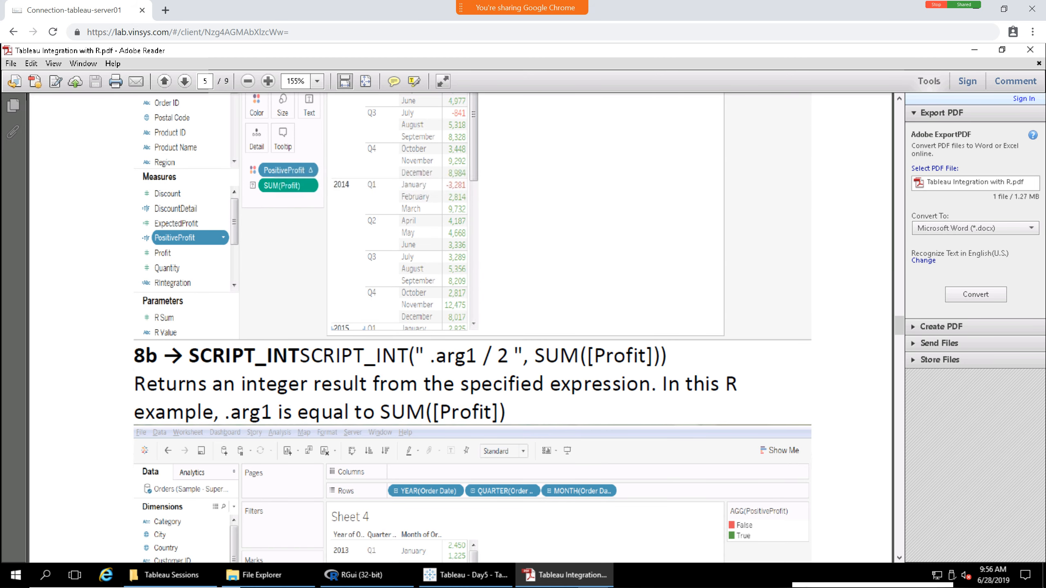
# Step: Open the 'Tableau Integration with Python' PDF from the Tableau Sessions folder
pyautogui.moveTo(256, 575)
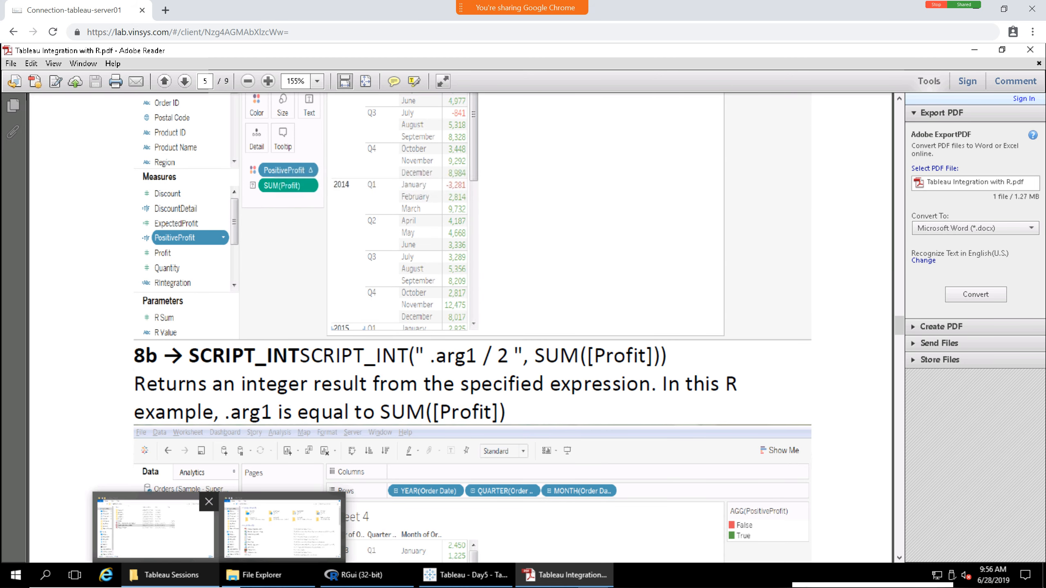
pyautogui.click(156, 529)
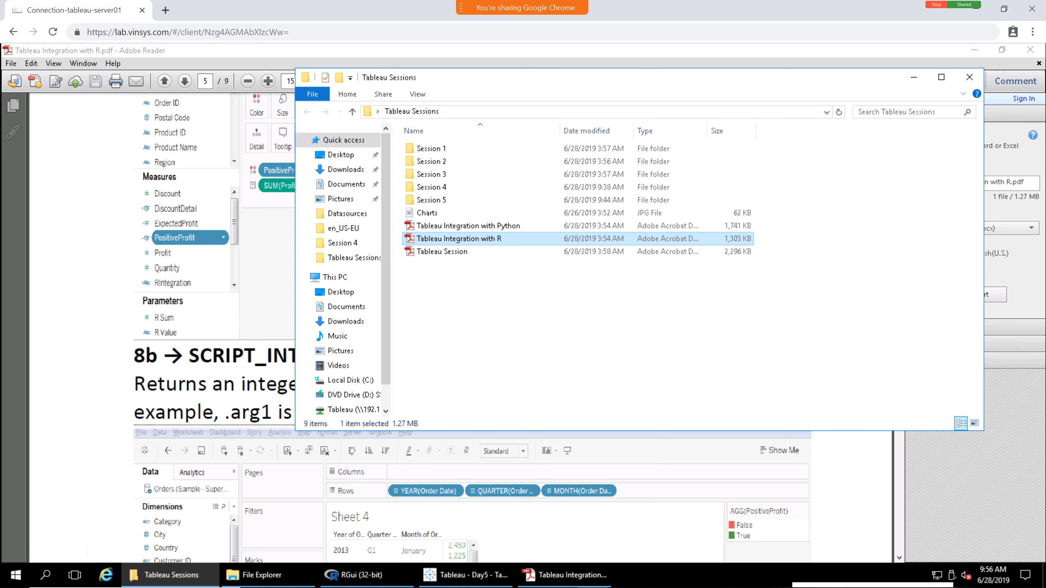
pyautogui.press('Down')
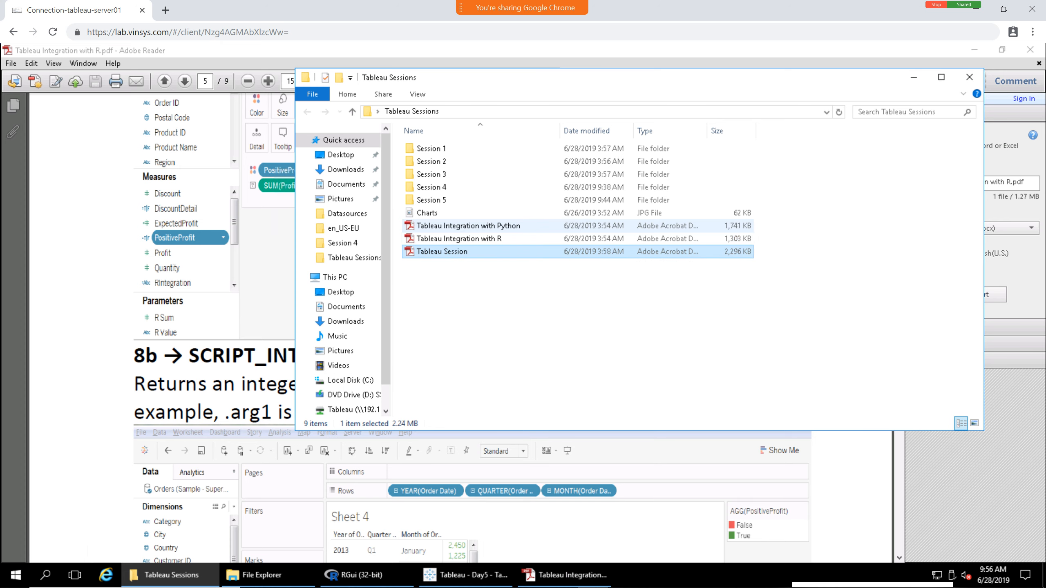
pyautogui.press('Up')
pyautogui.press('Up')
pyautogui.press('Return')
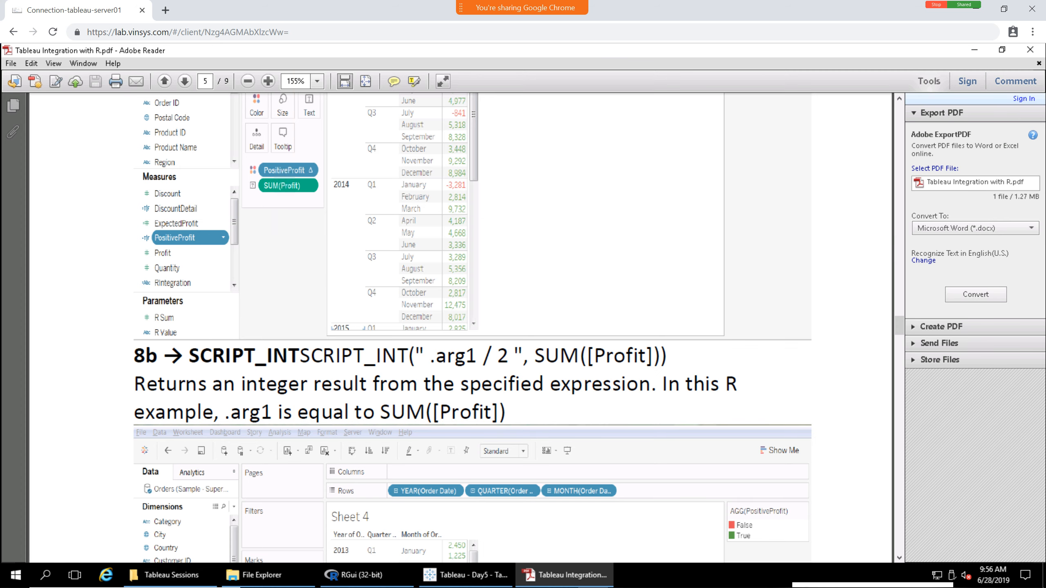
pyautogui.hotkey('alt', 'Tab')
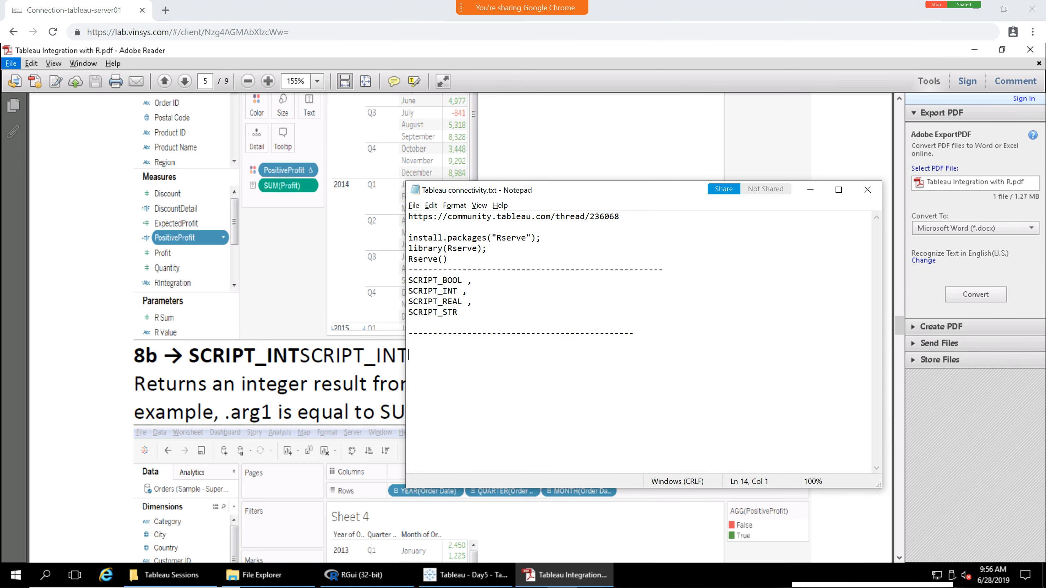
pyautogui.hotkey('alt', 'Tab')
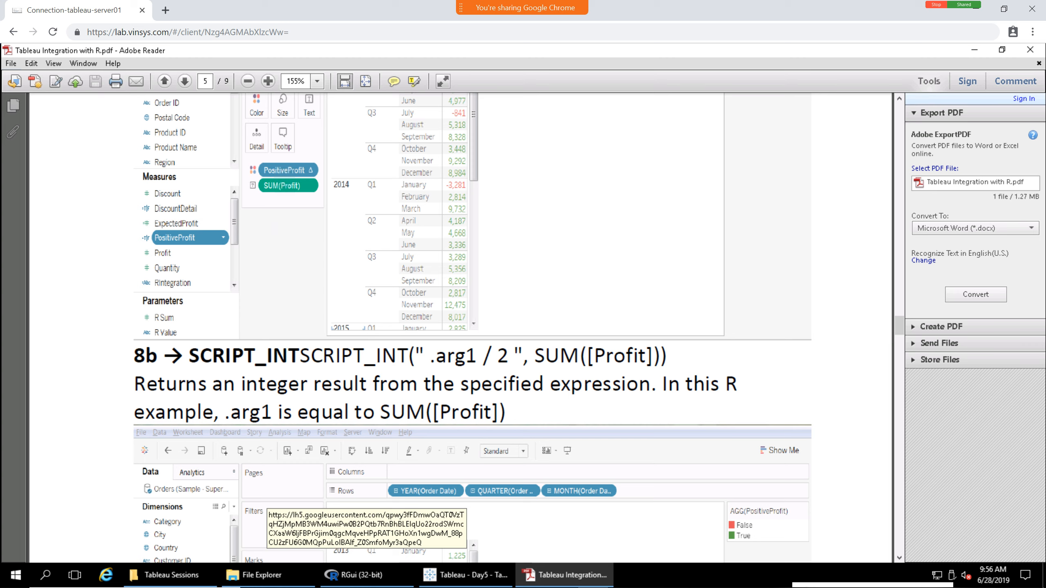
pyautogui.click(171, 575)
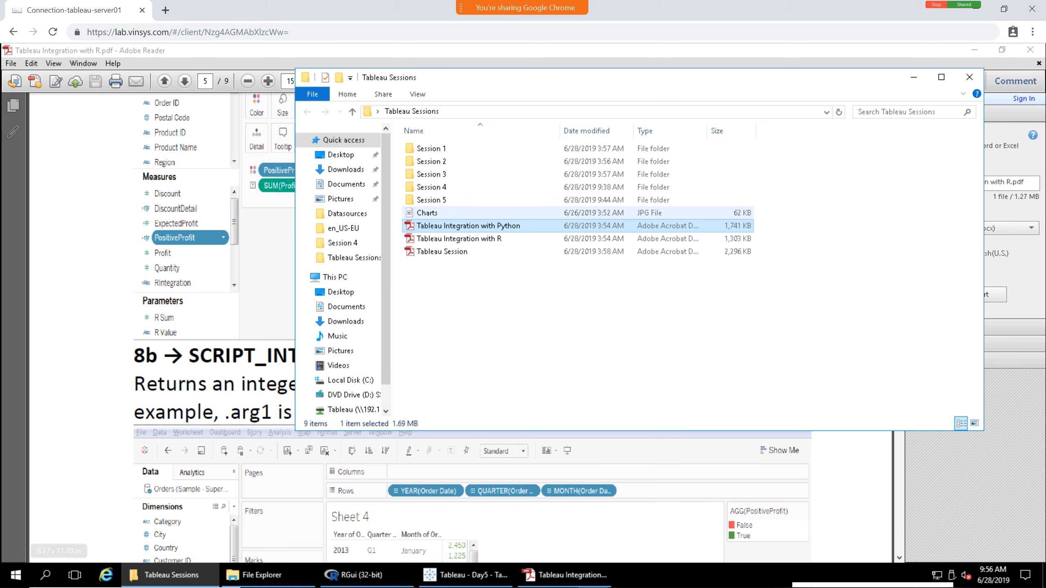
pyautogui.press('Return')
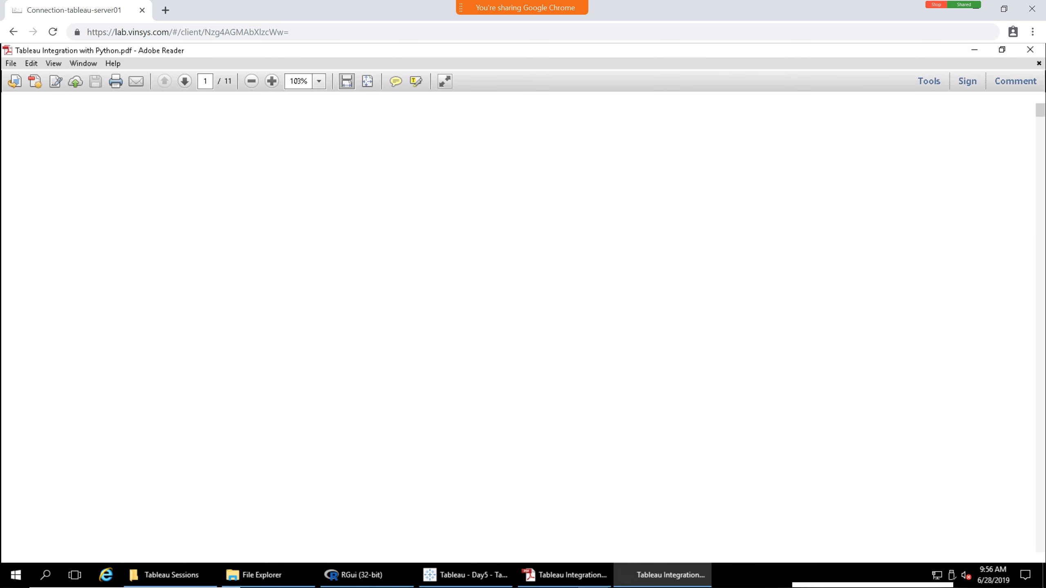
# Step: Read the 'What is Python' section of the Python guide, selecting its points and the TabPy server name
pyautogui.scroll(-10, 532, 320)
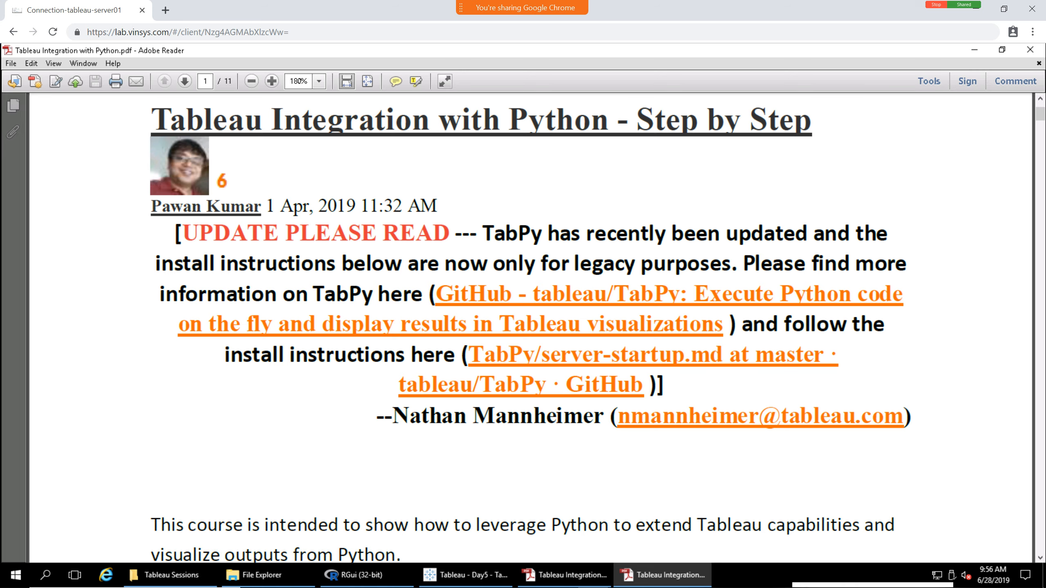
pyautogui.scroll(-8, 531, 320)
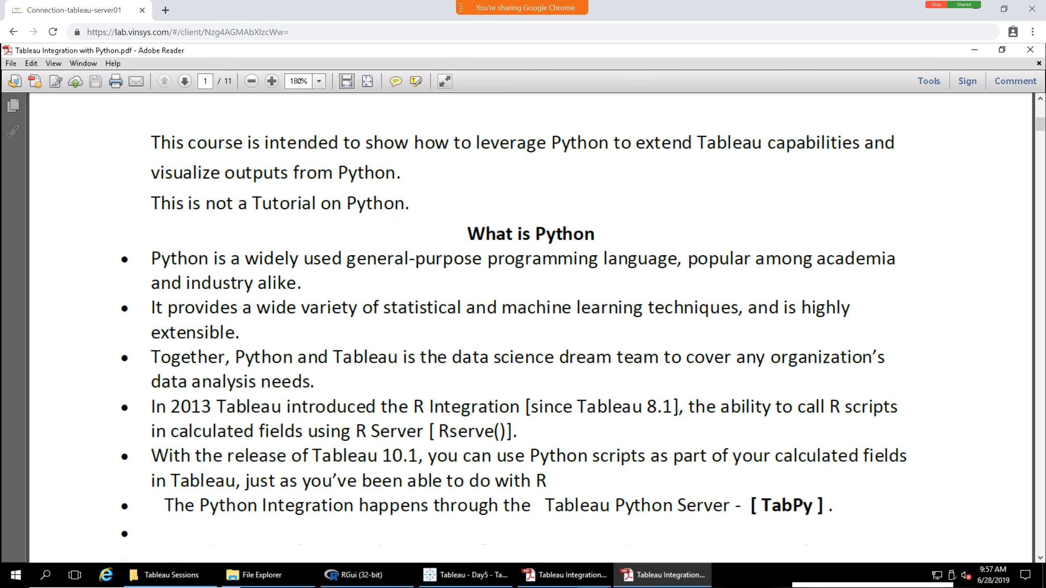
pyautogui.moveTo(151, 229); pyautogui.dragTo(769, 427)
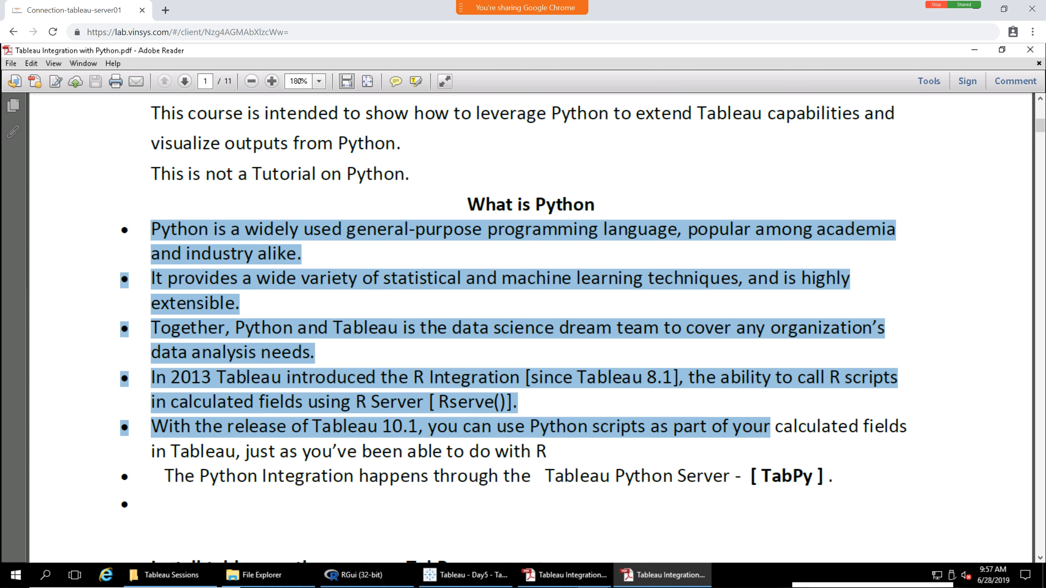
pyautogui.rightClick(833, 322)
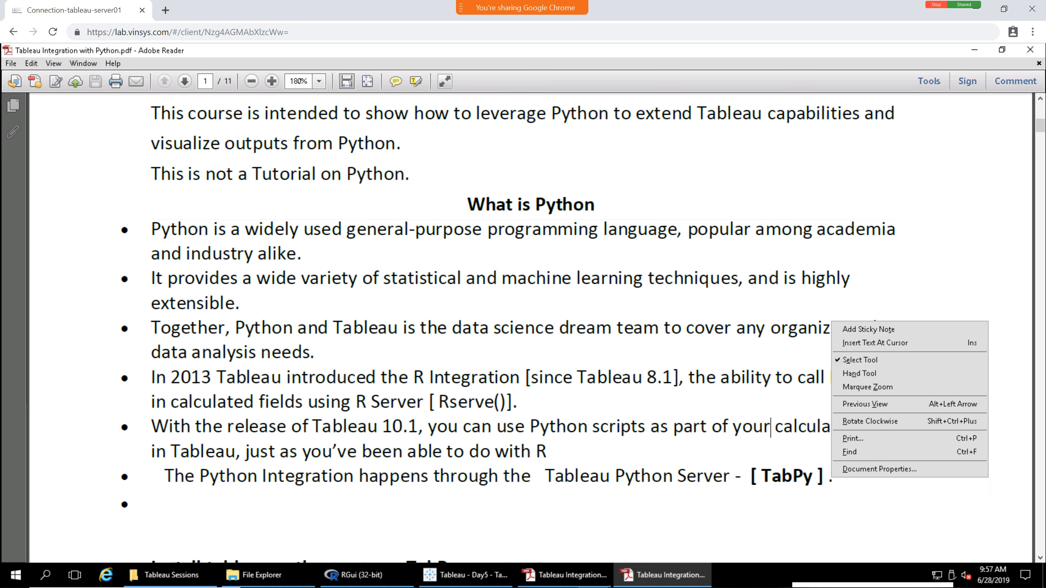
pyautogui.rightClick(757, 319)
pyautogui.click(782, 479)
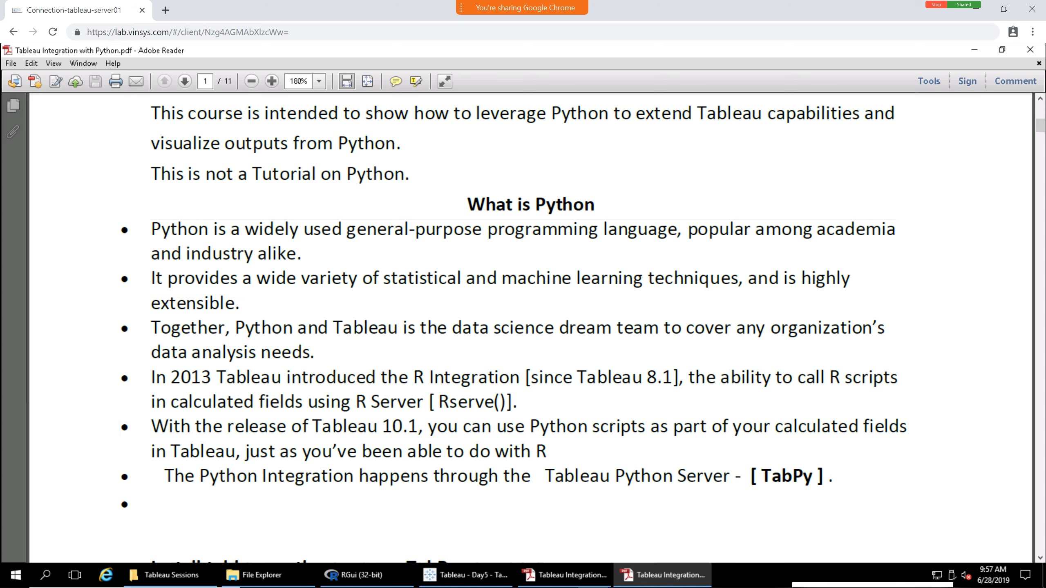
pyautogui.moveTo(757, 478); pyautogui.dragTo(824, 479)
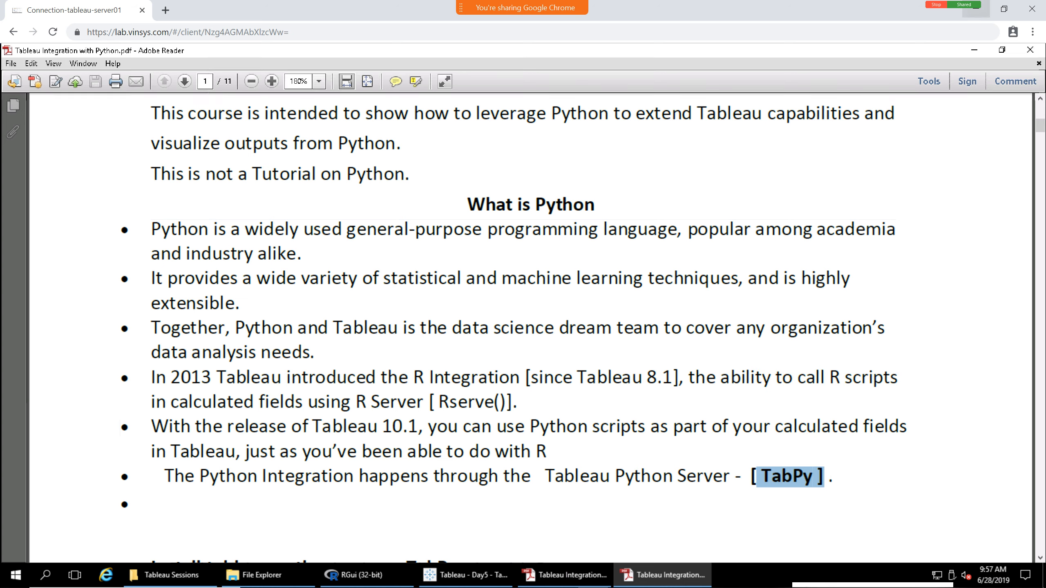
# Step: Minimize both PDF guides and Tableau to bring the R console forward
pyautogui.click(974, 49)
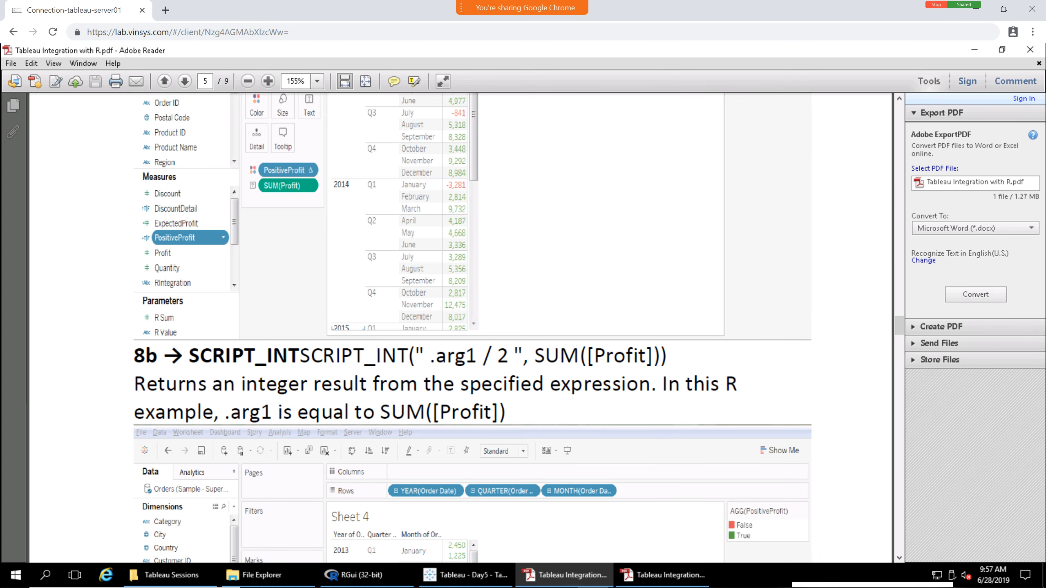
pyautogui.click(974, 50)
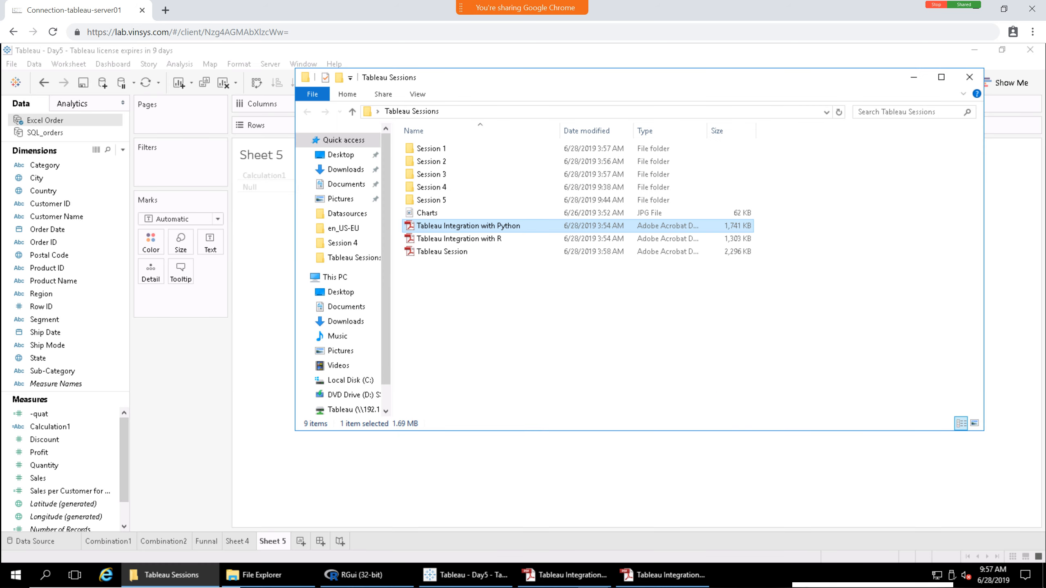
pyautogui.click(171, 575)
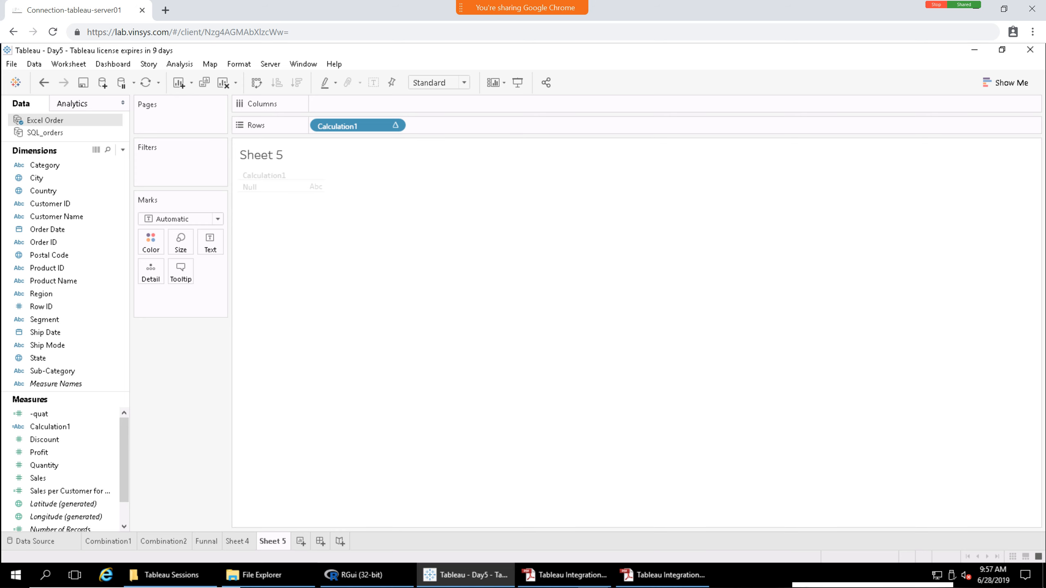
pyautogui.click(975, 50)
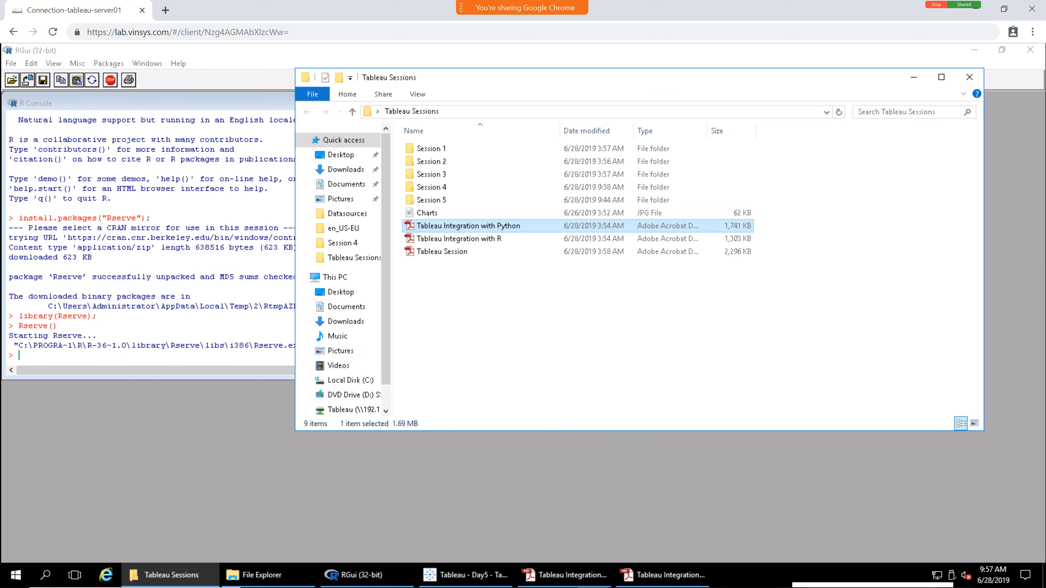
# Step: Minimize the R console with Rserve running and launch Google Chrome from the desktop
pyautogui.click(355, 575)
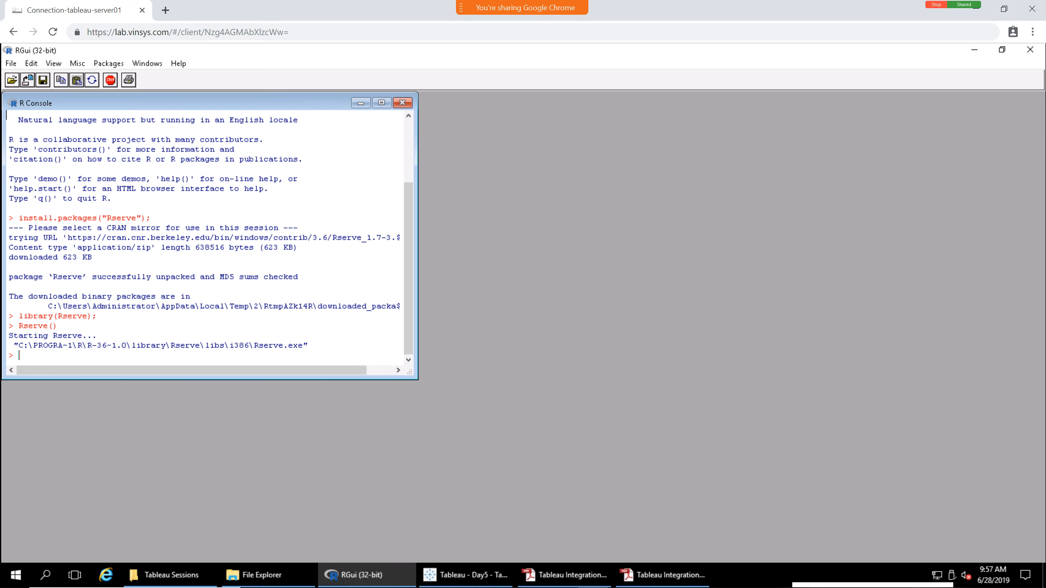
pyautogui.click(975, 49)
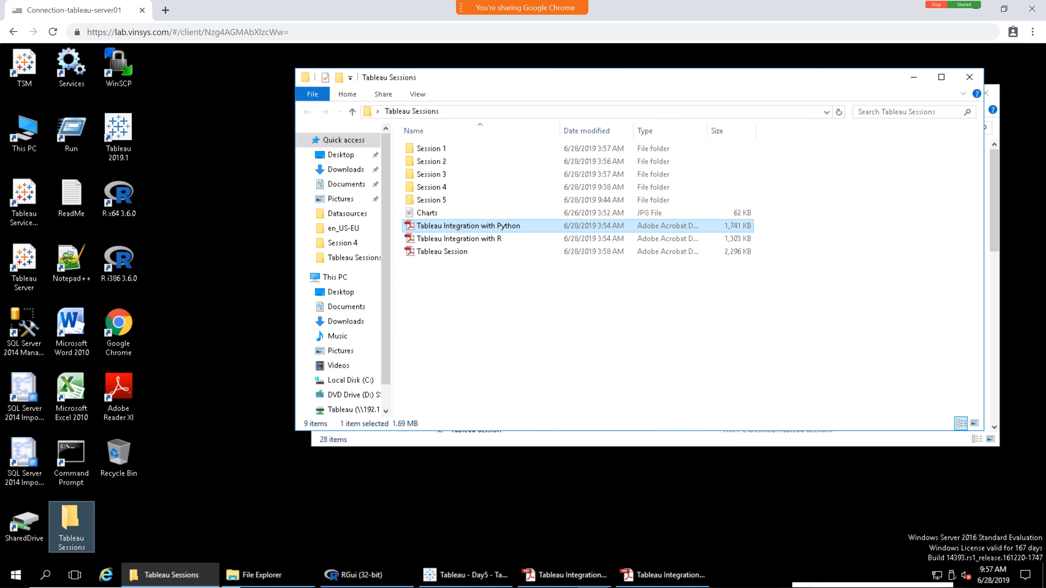
pyautogui.click(118, 329)
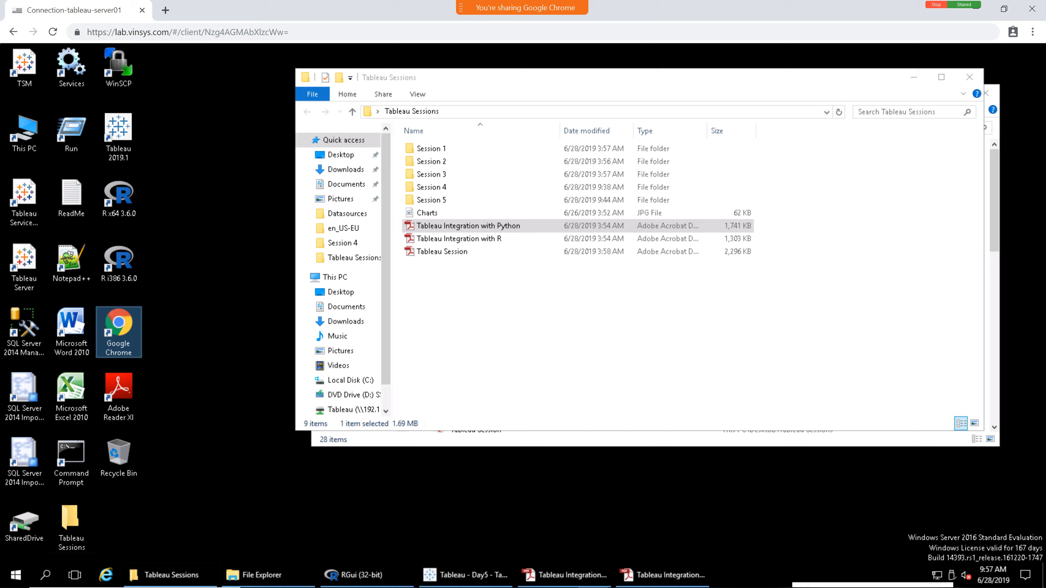
pyautogui.doubleClick(119, 329)
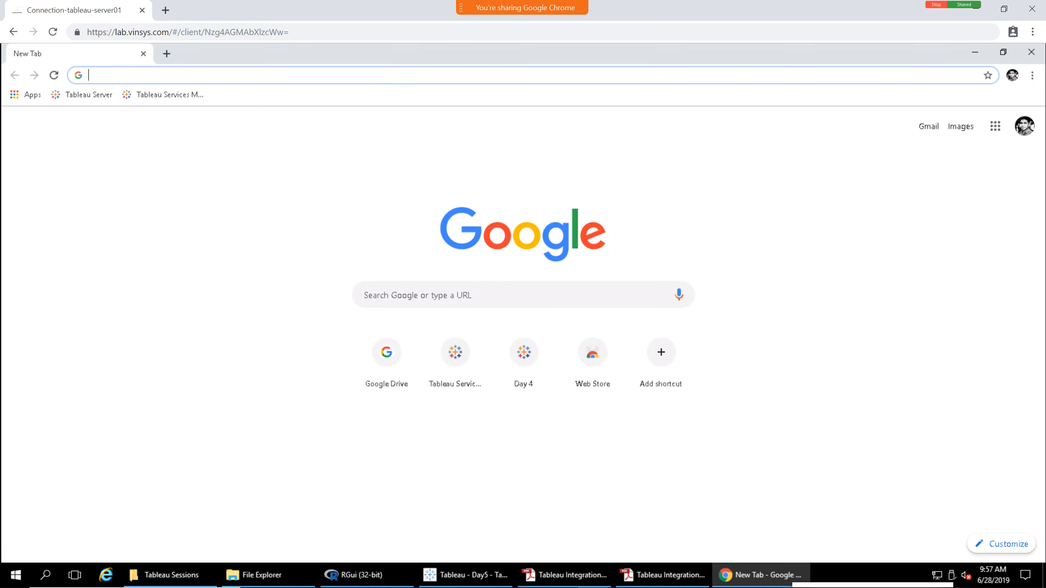
# Step: Search Google for tabPy and open the tableau/TabPy GitHub repository page
pyautogui.write('tab')
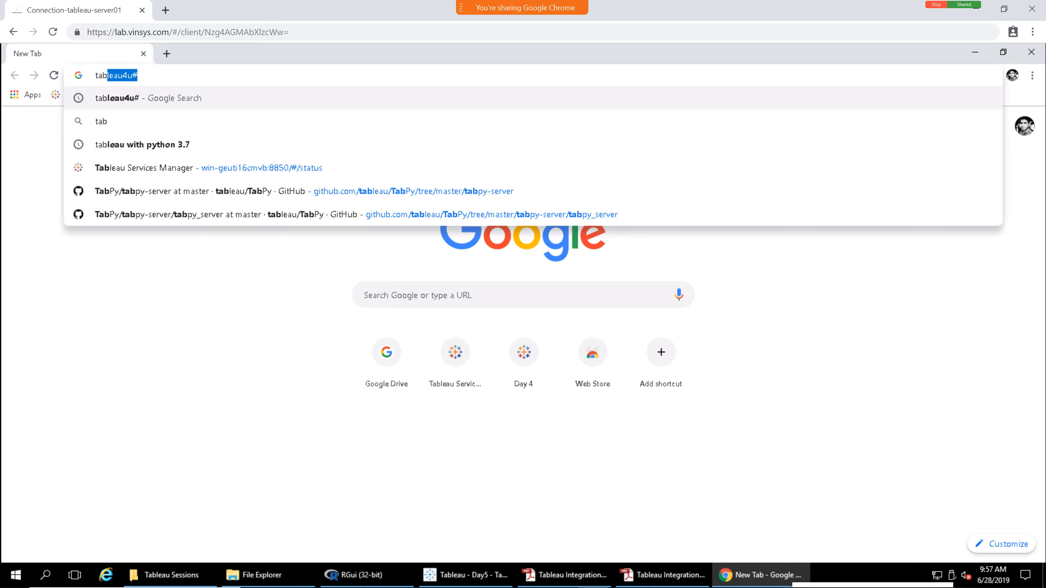
pyautogui.write('Py')
pyautogui.press('Return')
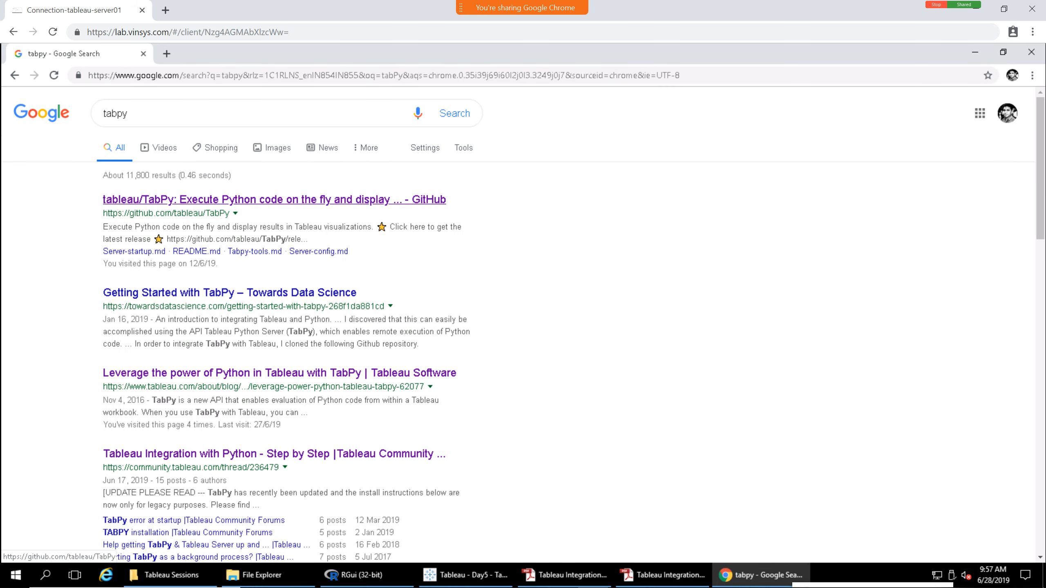
pyautogui.click(274, 200)
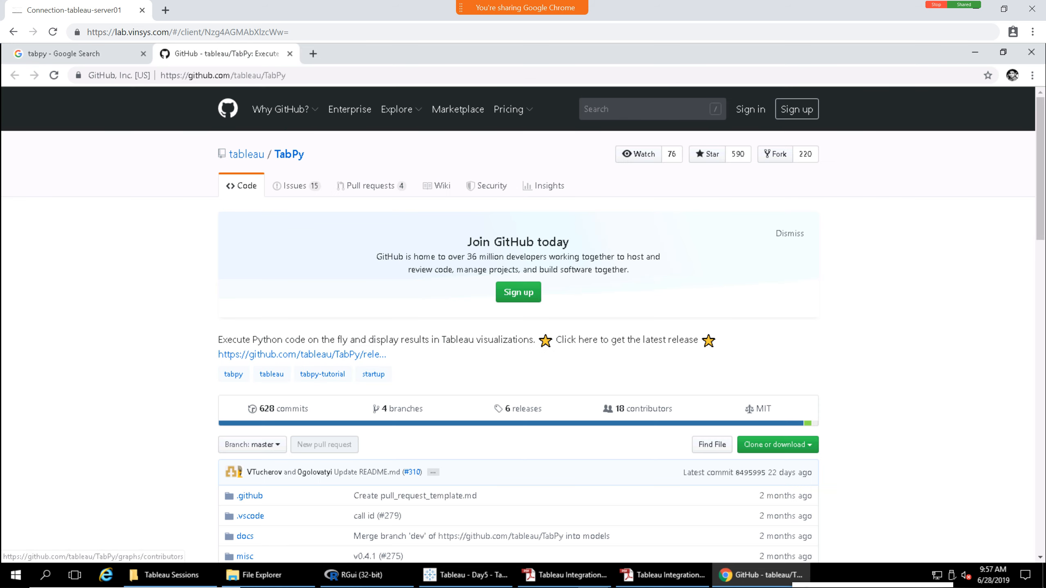
# Step: Download the TabPy repository as a ZIP through its Clone or download options
pyautogui.scroll(-3, 523, 321)
pyautogui.scroll(-6, 518, 326)
pyautogui.scroll(5, 518, 326)
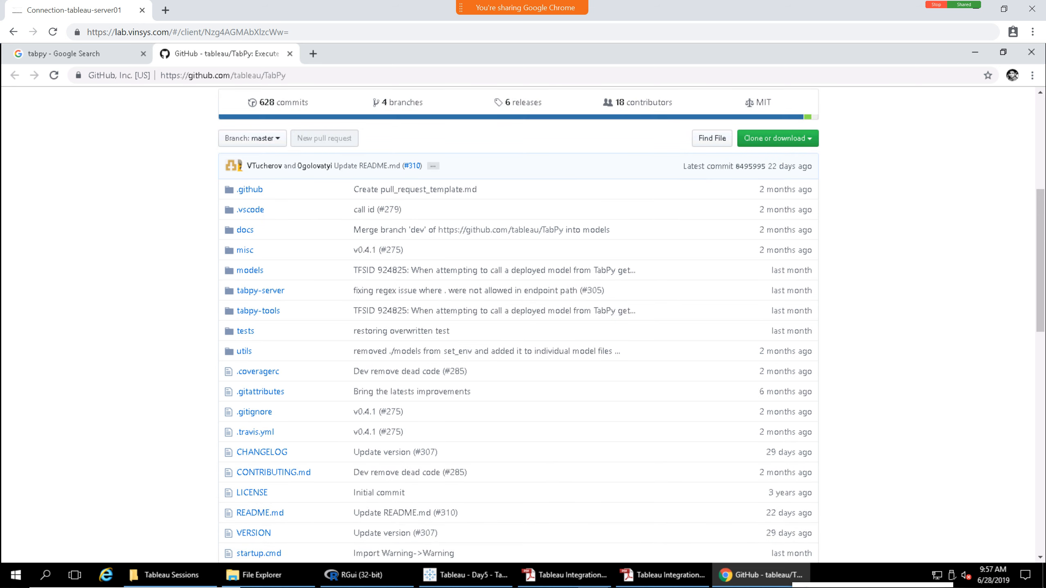
pyautogui.scroll(5, 519, 325)
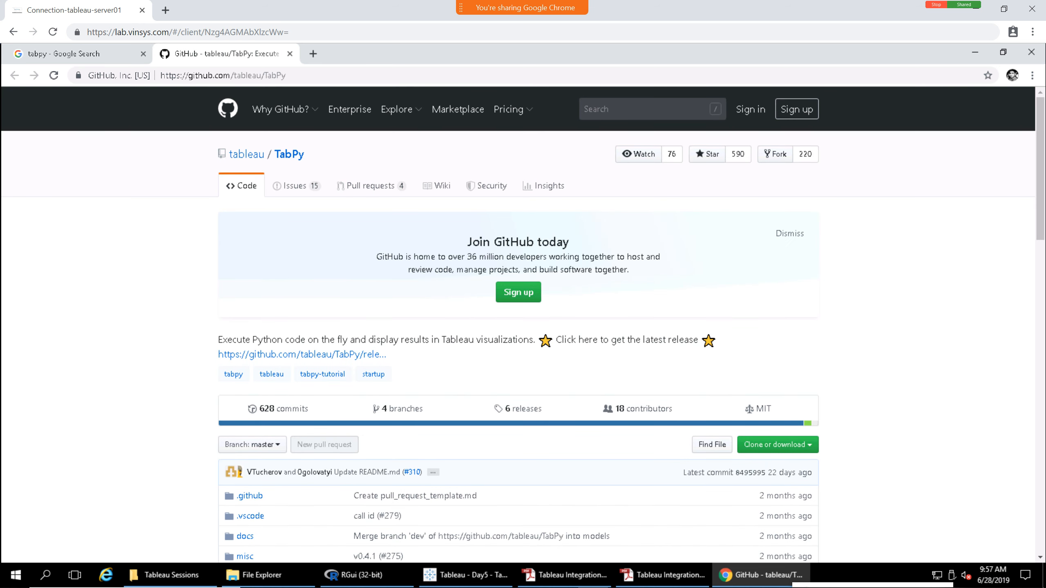
pyautogui.click(777, 444)
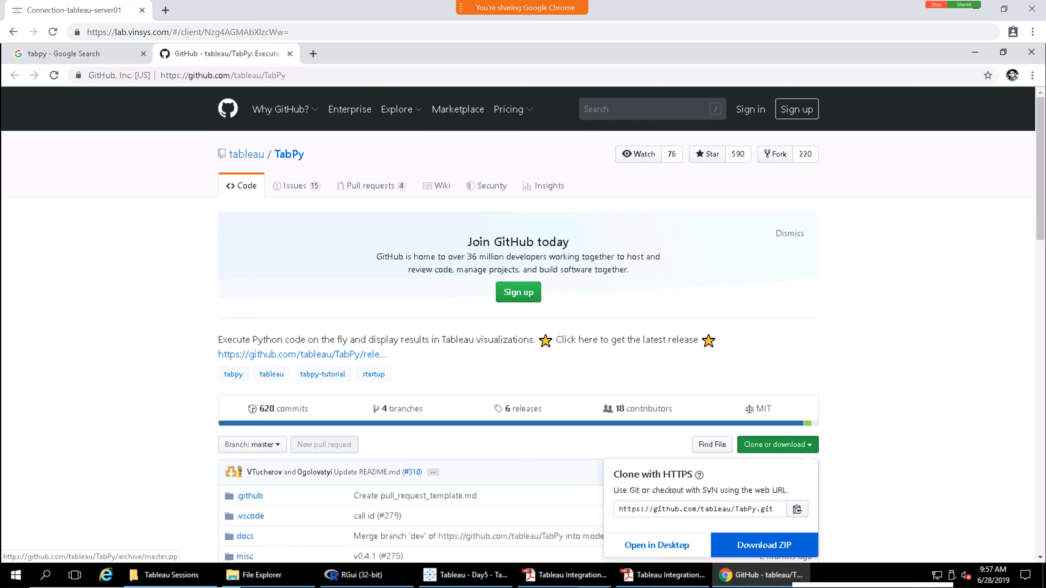
pyautogui.click(764, 545)
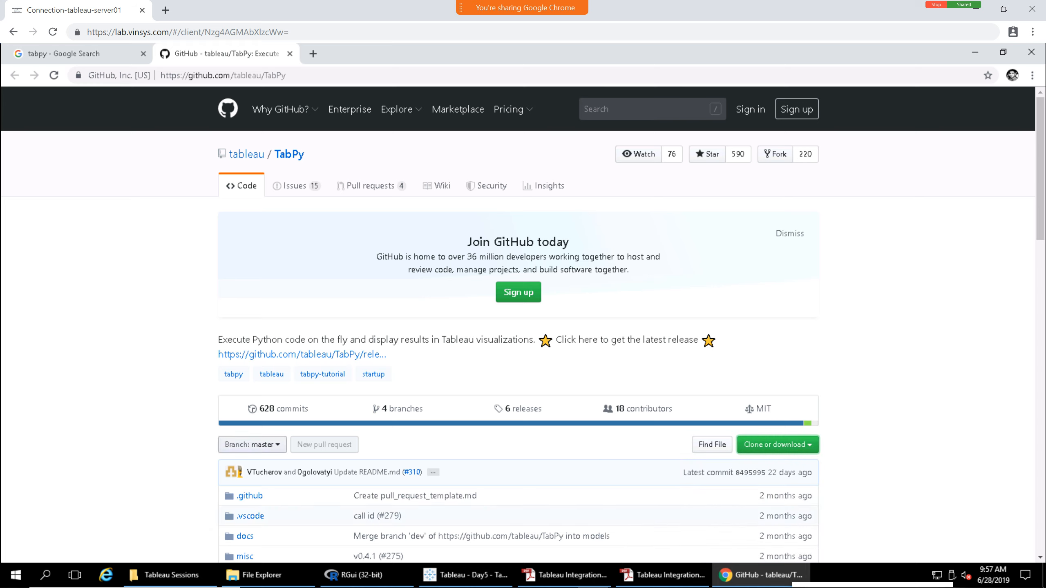
# Step: Open the extracted TabPy-master folder in Downloads in File Explorer and maximize the window
pyautogui.moveTo(255, 575)
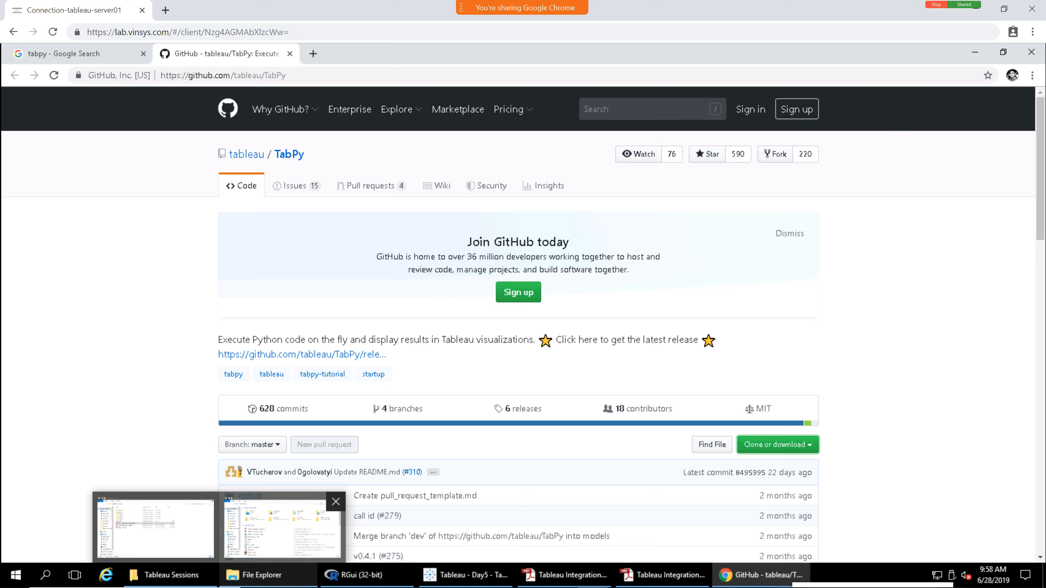
pyautogui.click(282, 529)
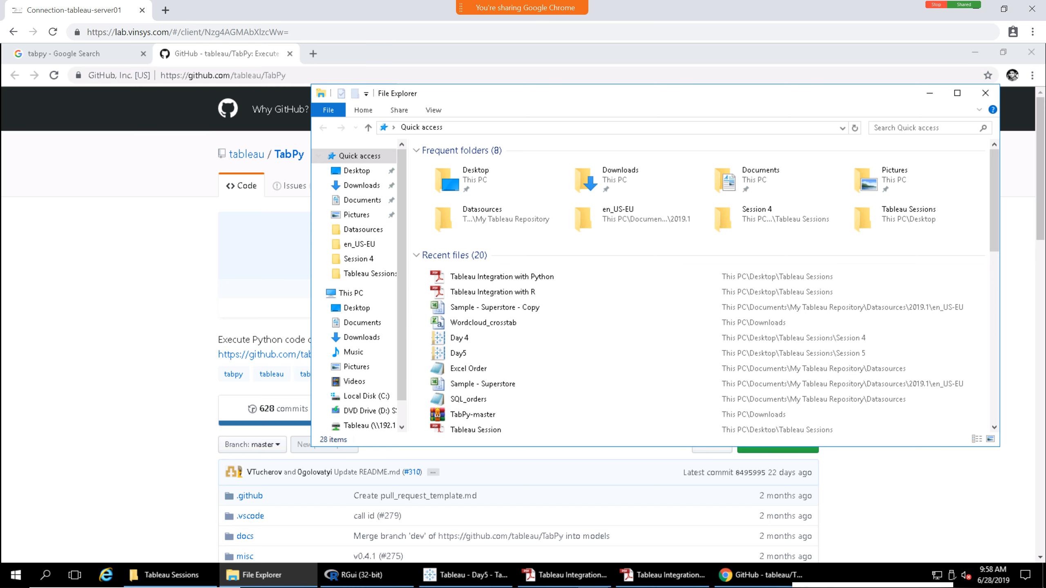
pyautogui.scroll(-3, 494, 241)
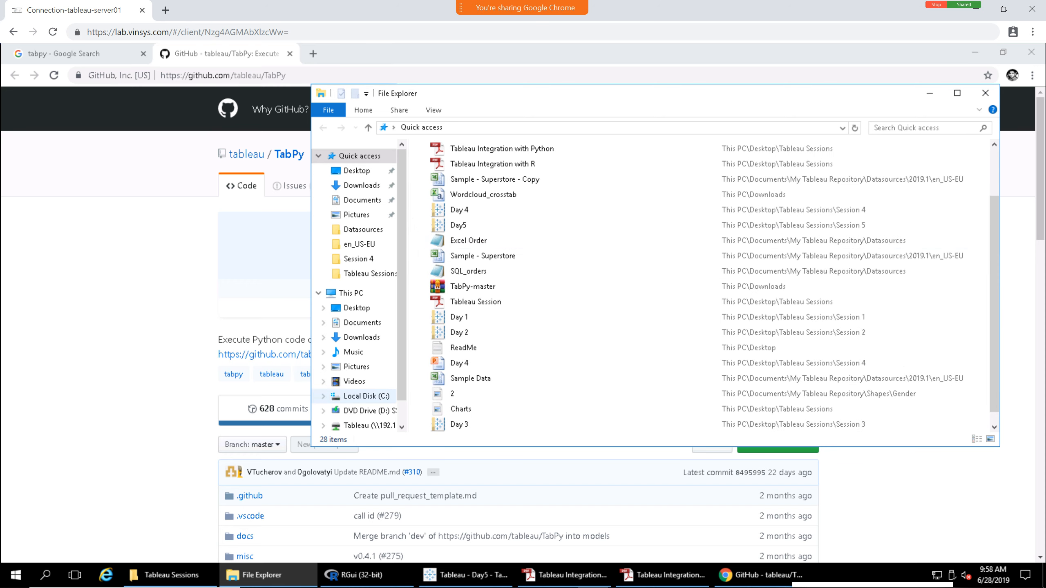
pyautogui.click(361, 185)
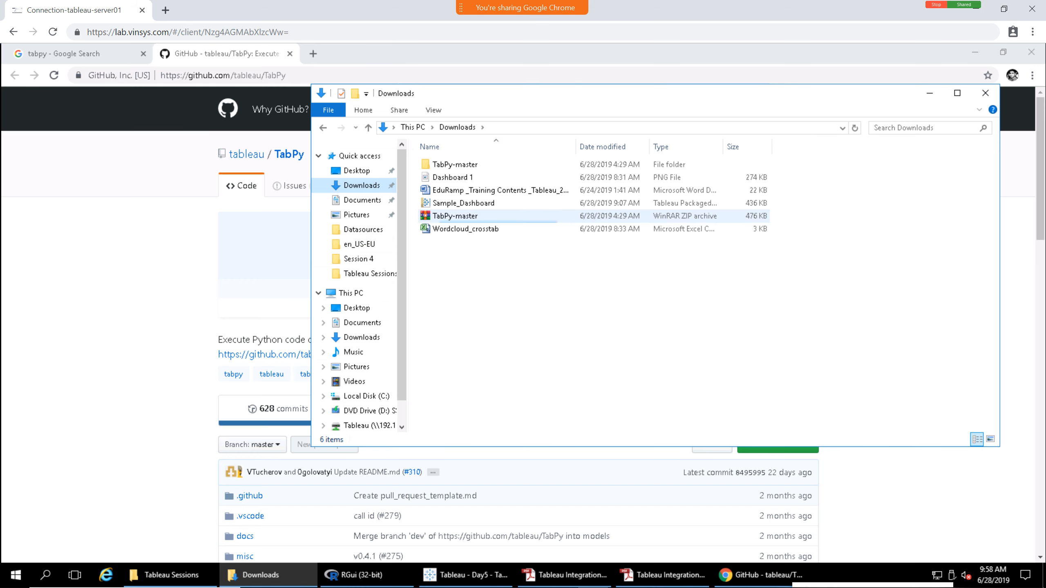
pyautogui.click(455, 216)
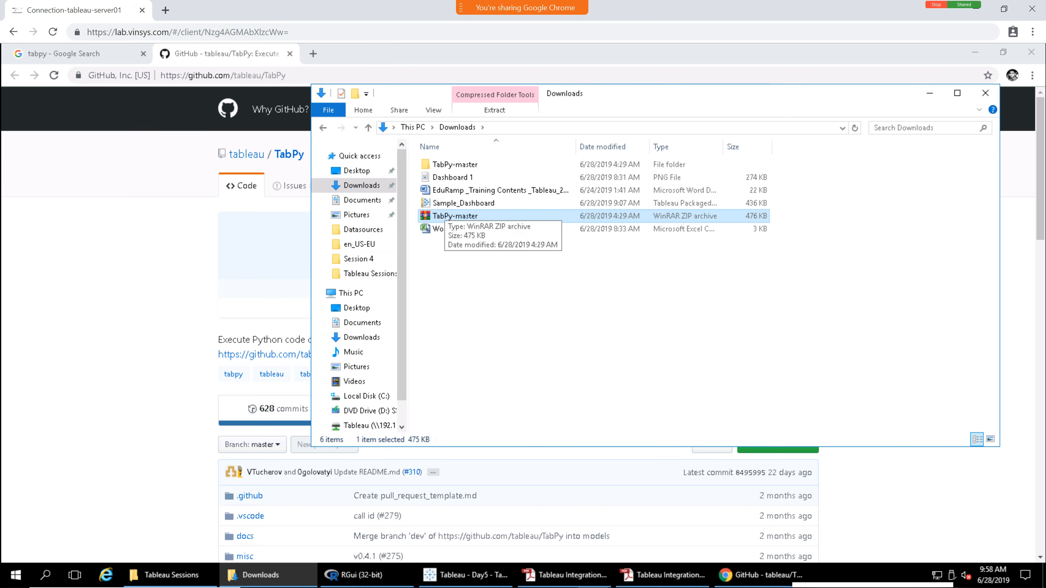
pyautogui.doubleClick(455, 164)
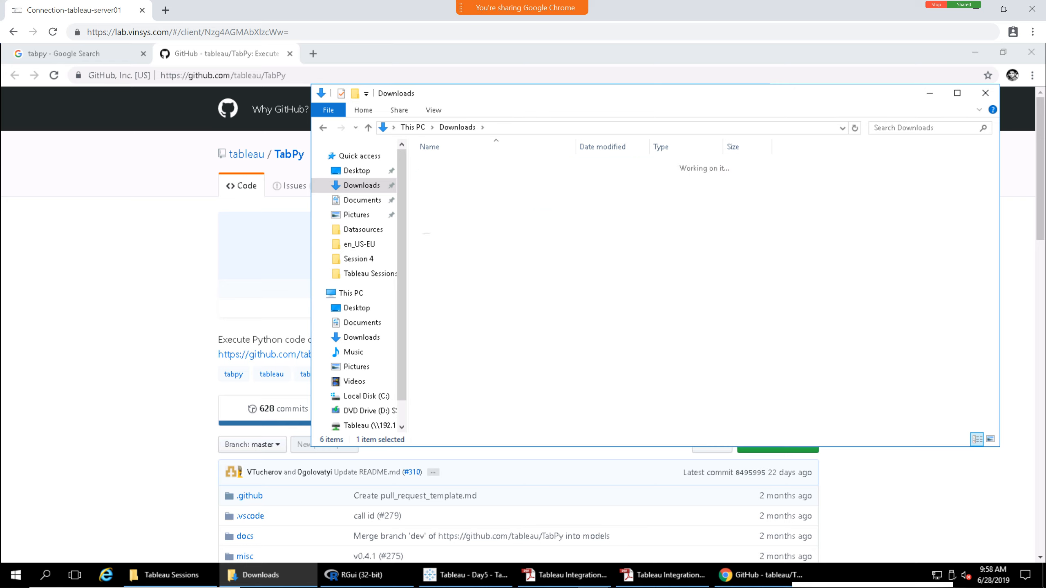
pyautogui.press('super+Up')
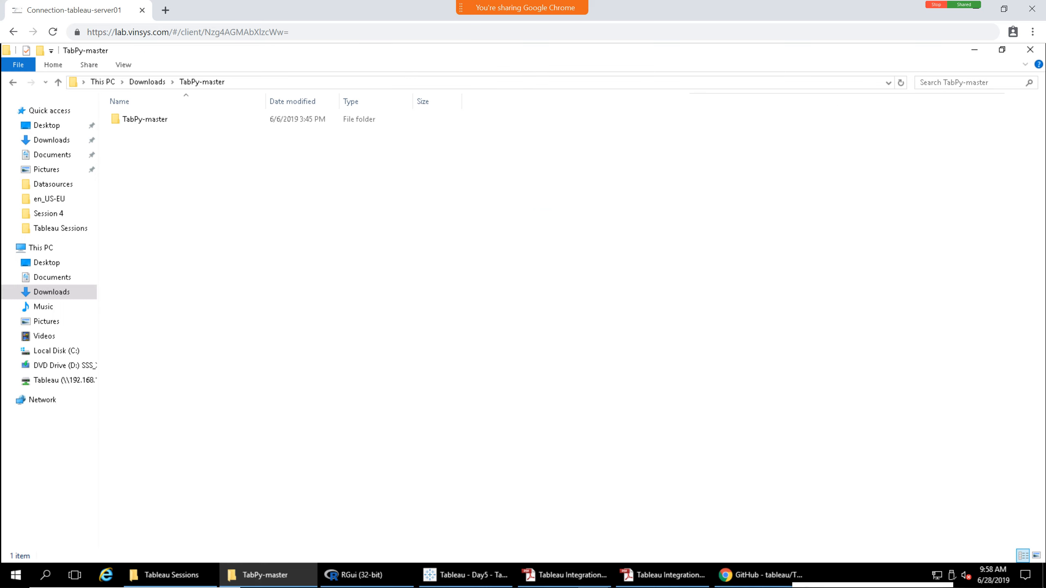
# Step: Run the startup script inside the inner TabPy-master folder to start the TabPy server
pyautogui.doubleClick(144, 119)
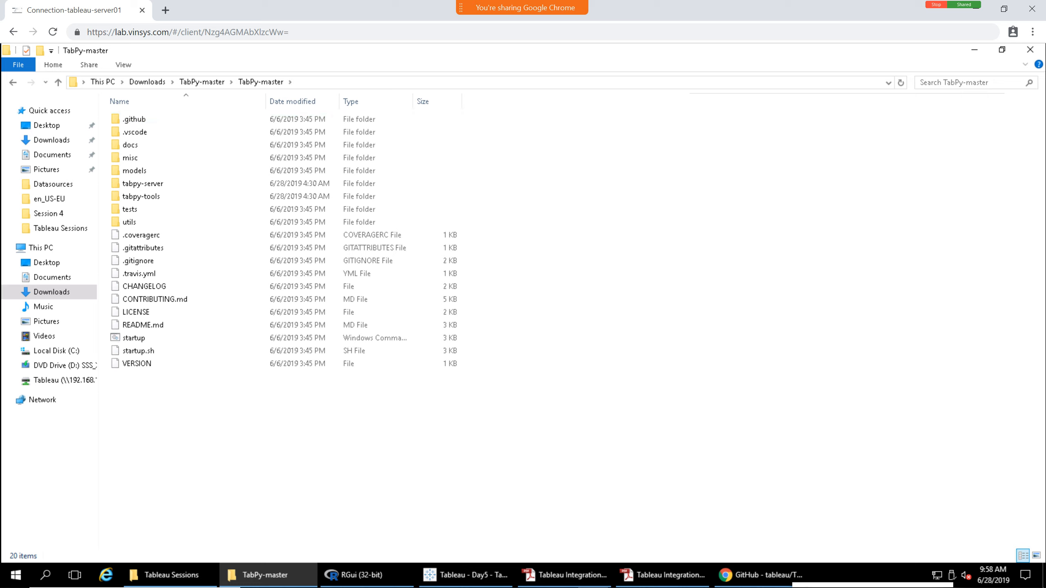
pyautogui.click(134, 338)
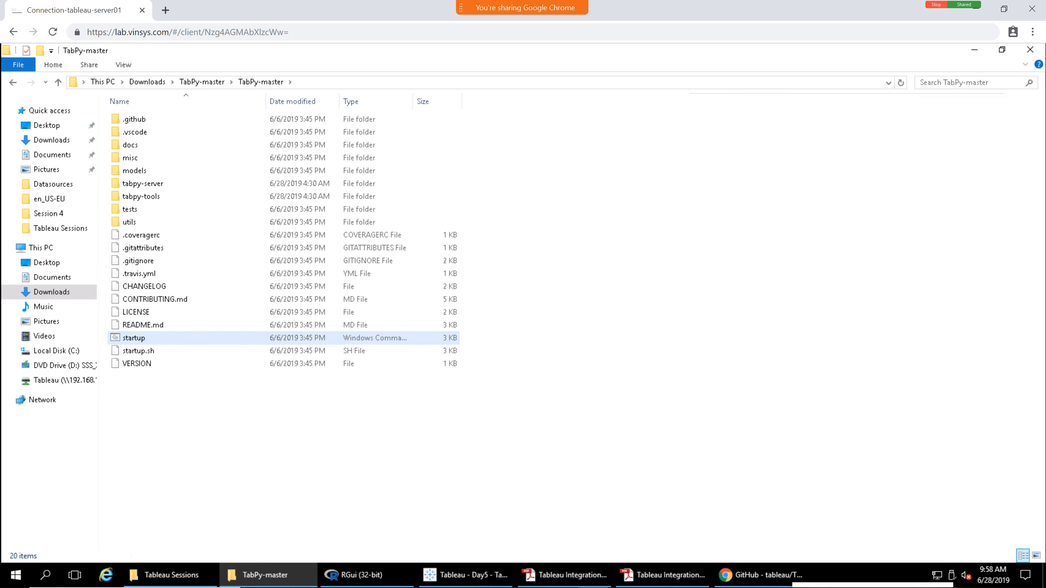
pyautogui.doubleClick(134, 337)
pyautogui.moveTo(289, 149); pyautogui.dragTo(623, 146)
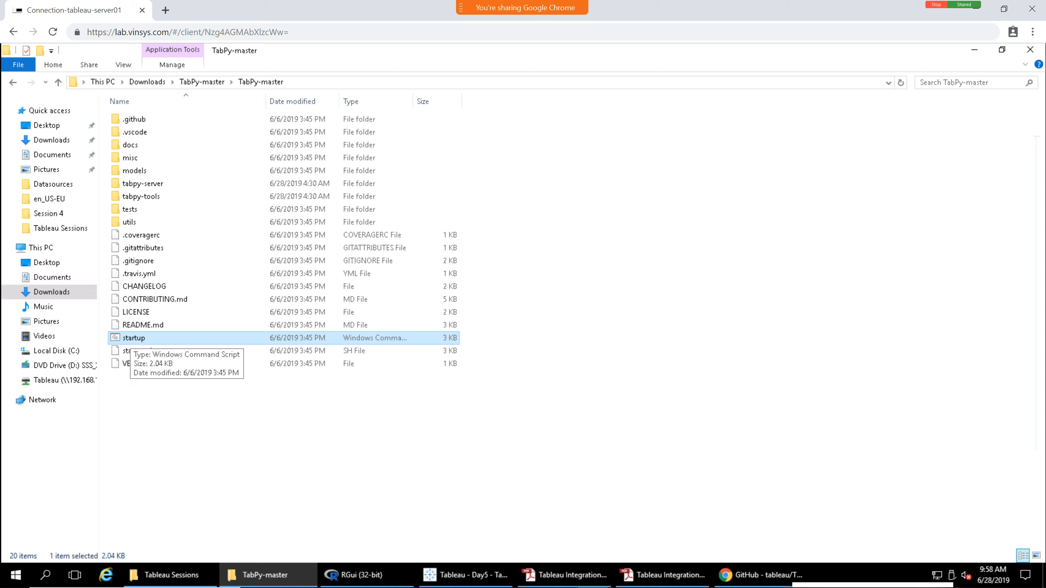
pyautogui.moveTo(532, 587)
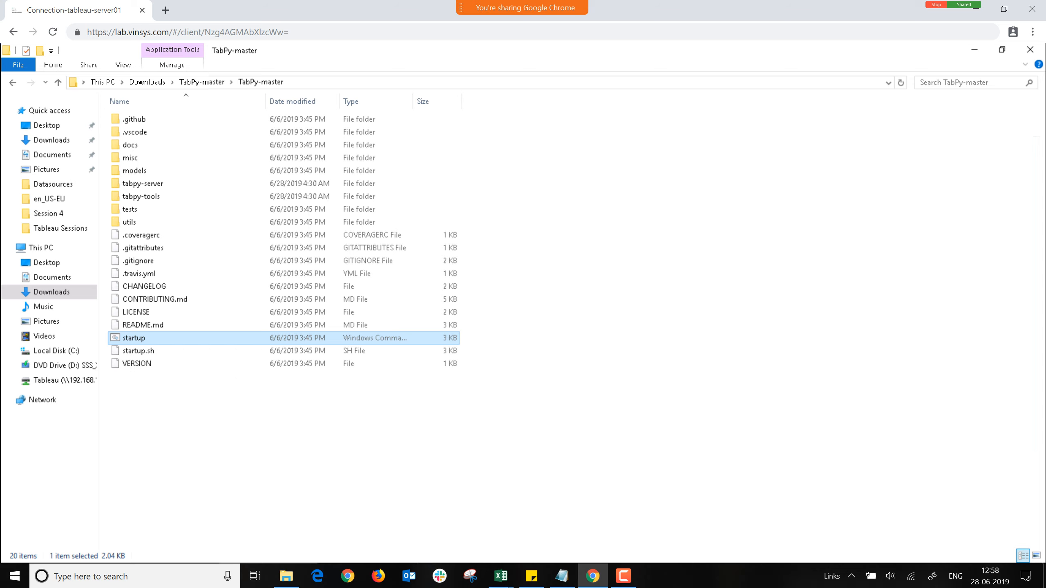
pyautogui.click(450, 495)
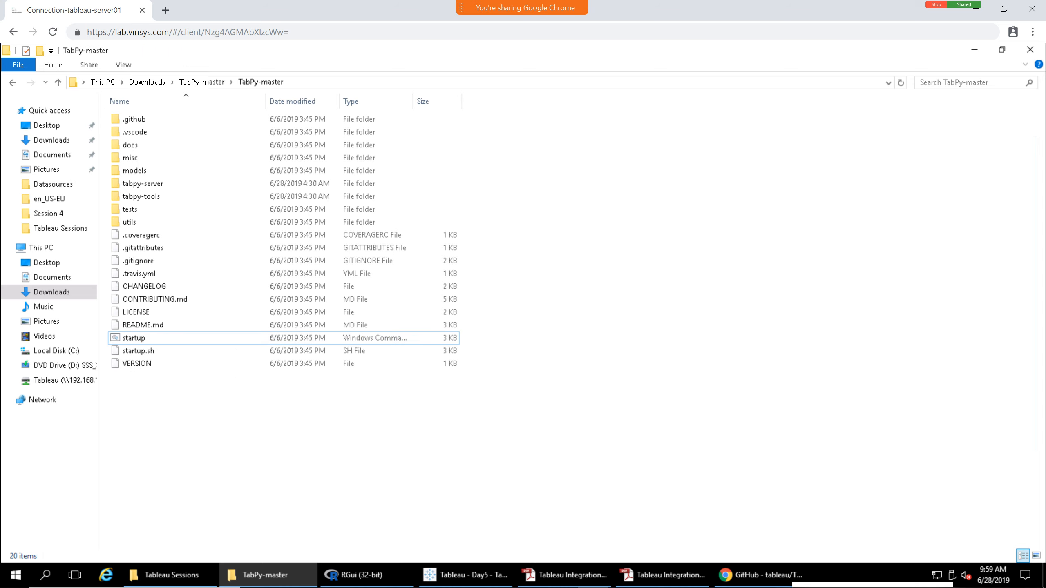
# Step: In Tableau, open Manage External Service Connection and choose TabPy/External API as the external service
pyautogui.click(465, 575)
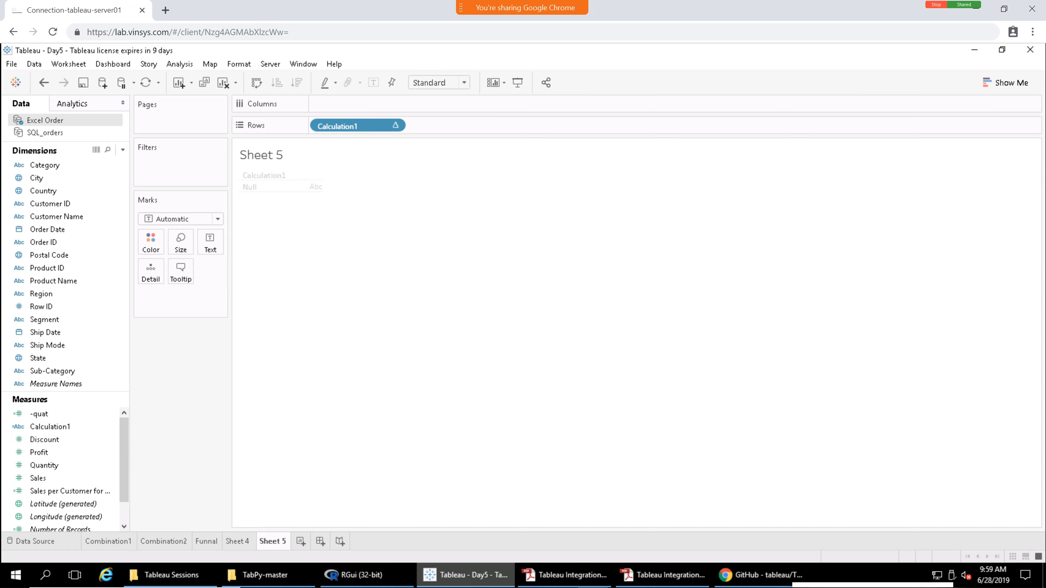
pyautogui.click(333, 64)
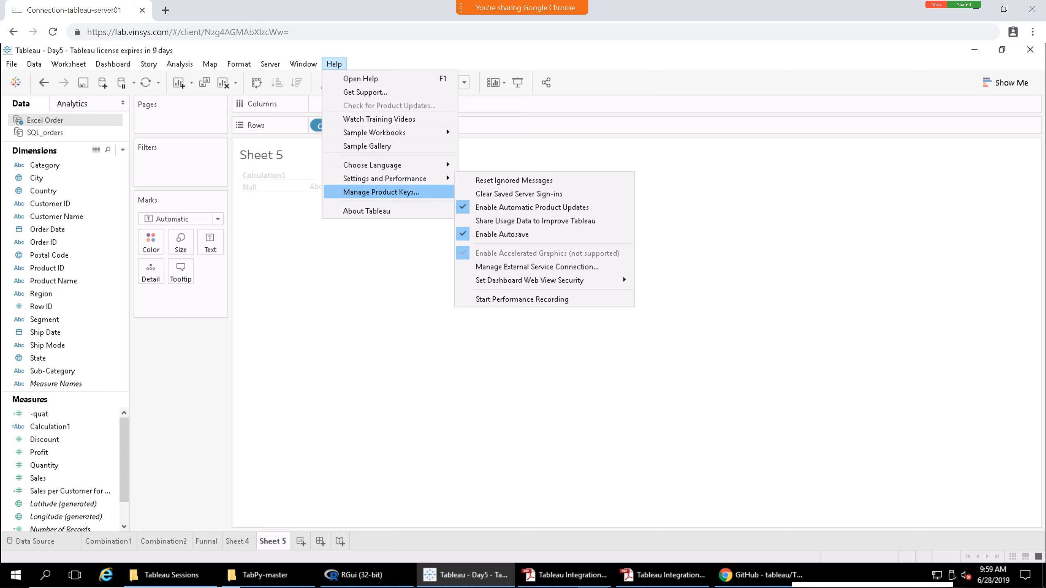
pyautogui.moveTo(384, 178)
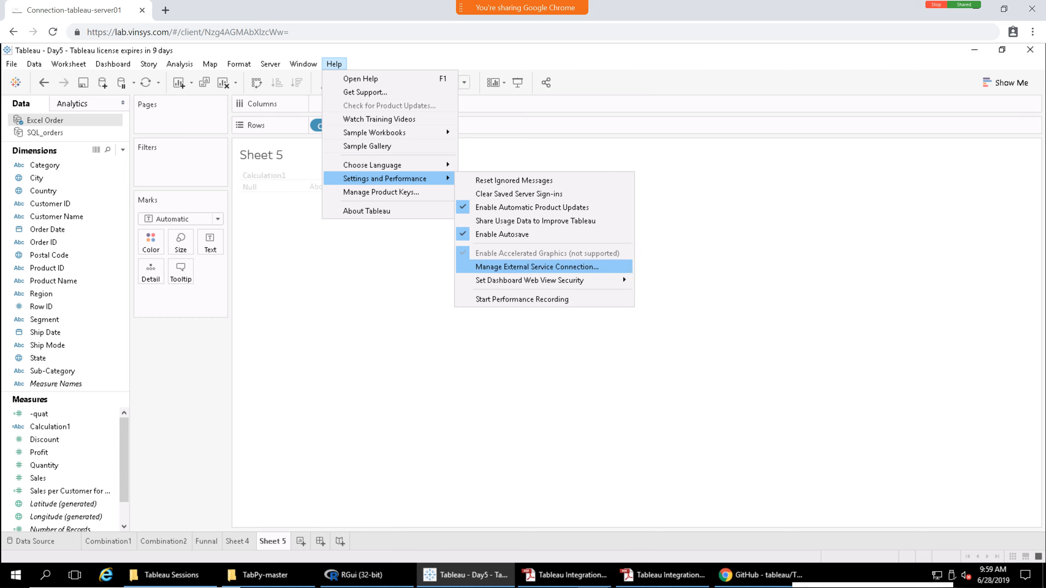
pyautogui.click(537, 267)
pyautogui.click(523, 242)
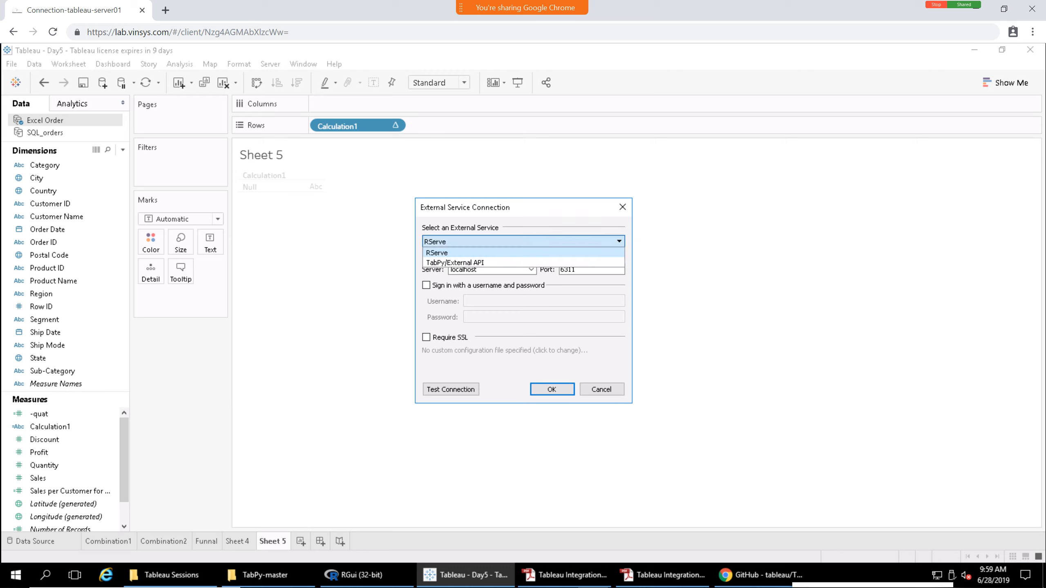
pyautogui.click(523, 262)
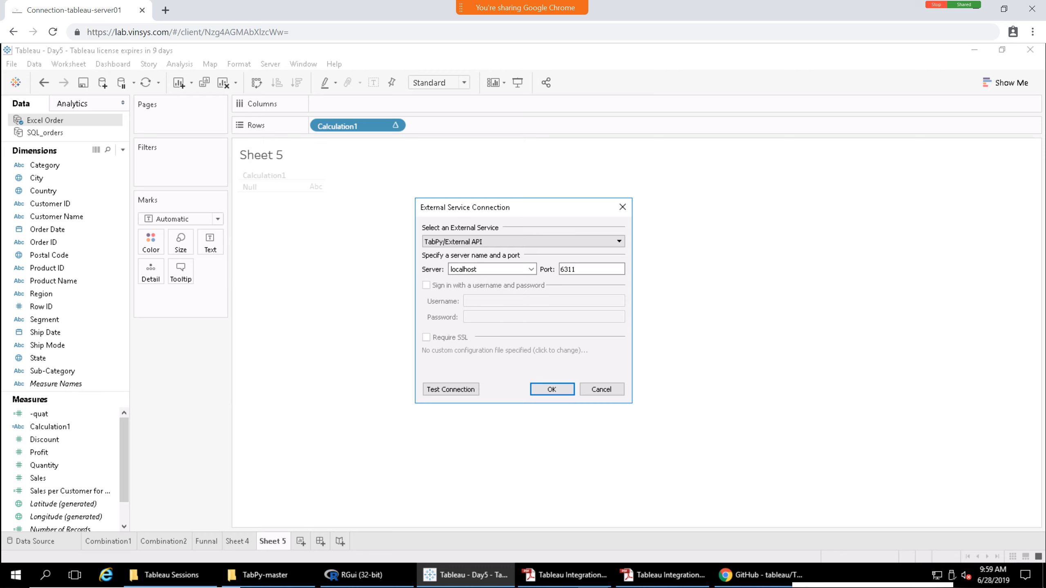
# Step: Test the TabPy/External API connection to localhost
pyautogui.press('Tab')
pyautogui.press('Tab')
pyautogui.press('Tab')
pyautogui.click(451, 390)
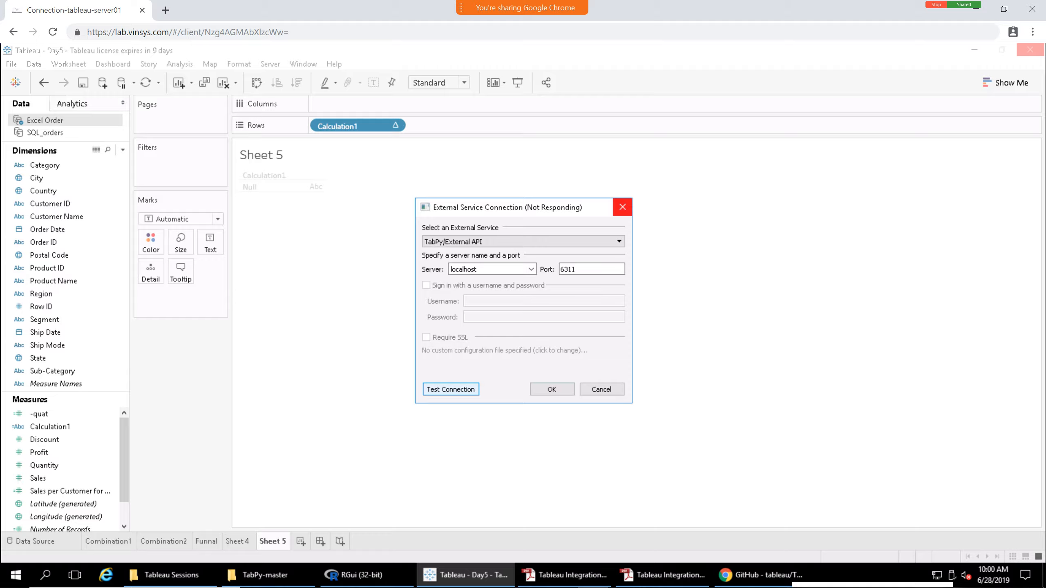
pyautogui.press('super+d')
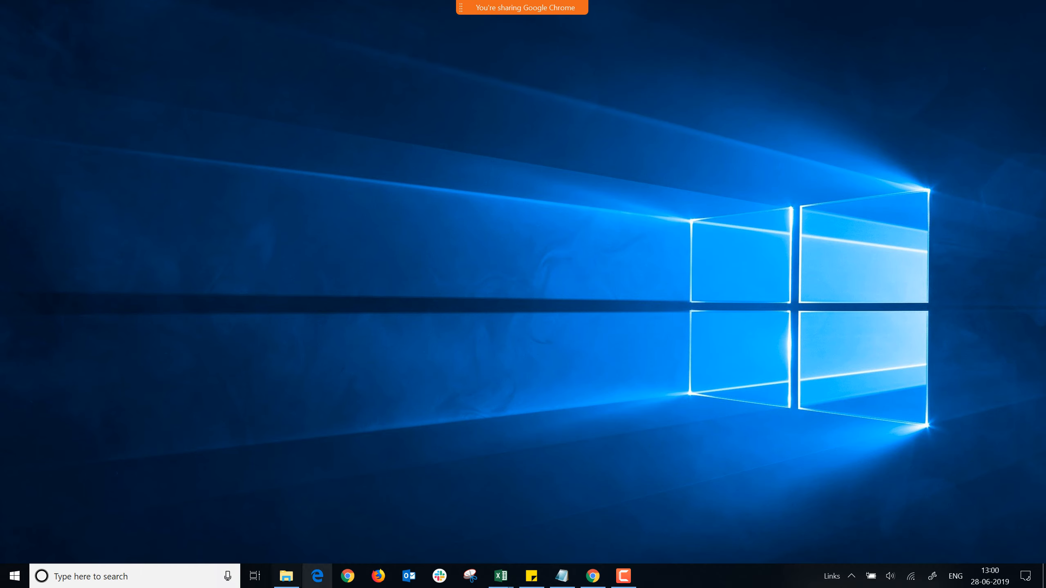
pyautogui.click(348, 576)
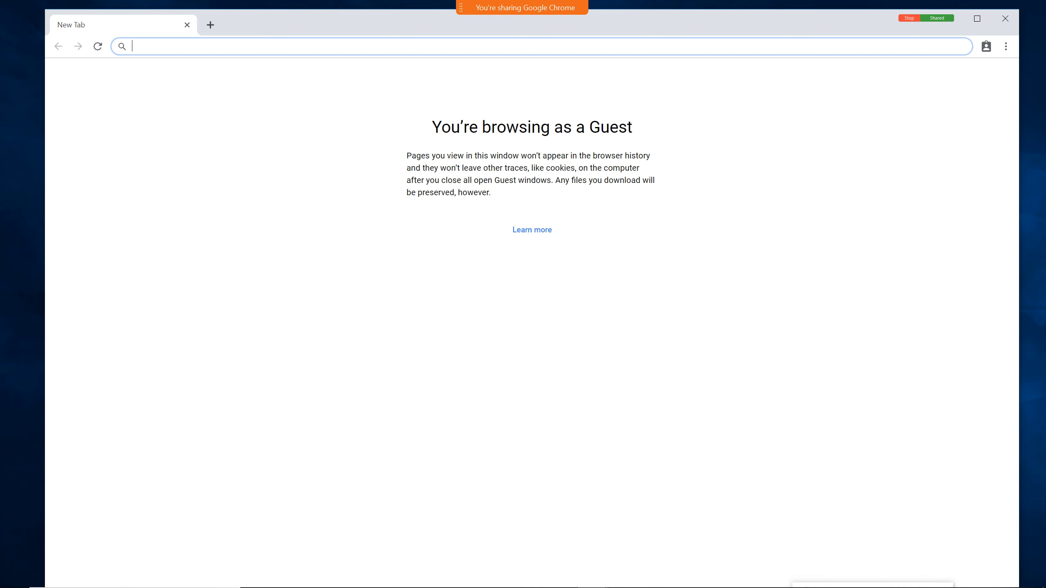
pyautogui.write('tabpu')
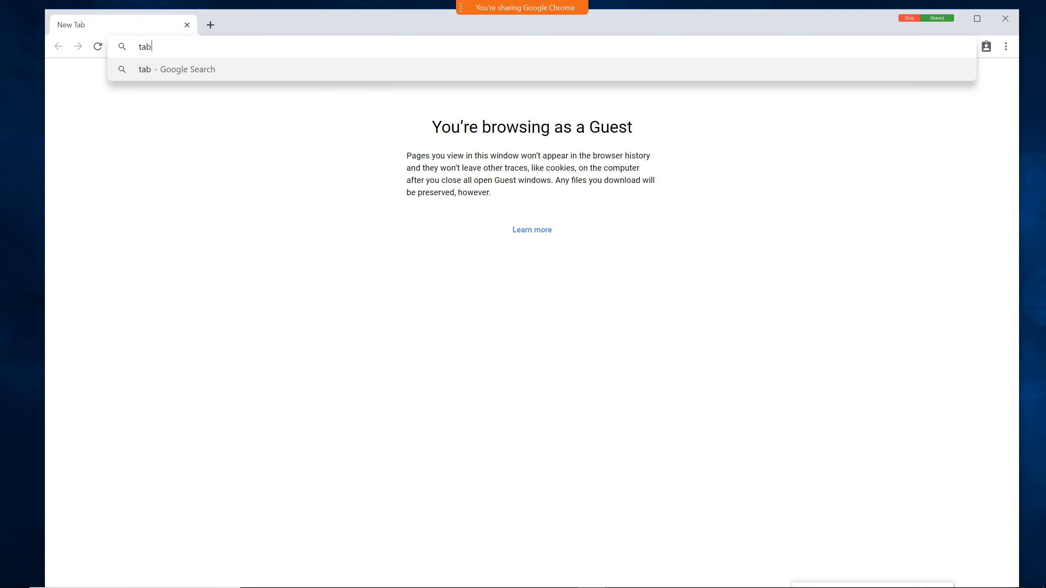
pyautogui.press('BackSpace')
pyautogui.press('BackSpace')
pyautogui.press('BackSpace')
pyautogui.press('BackSpace')
pyautogui.press('BackSpace')
pyautogui.write('google')
pyautogui.press('Return')
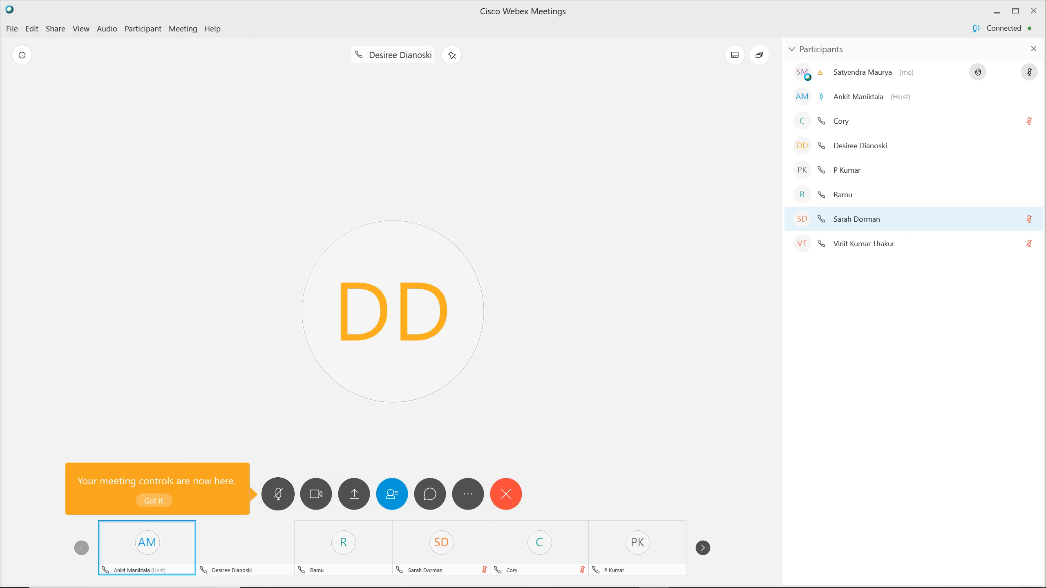
pyautogui.click(55, 29)
pyautogui.moveTo(80, 79)
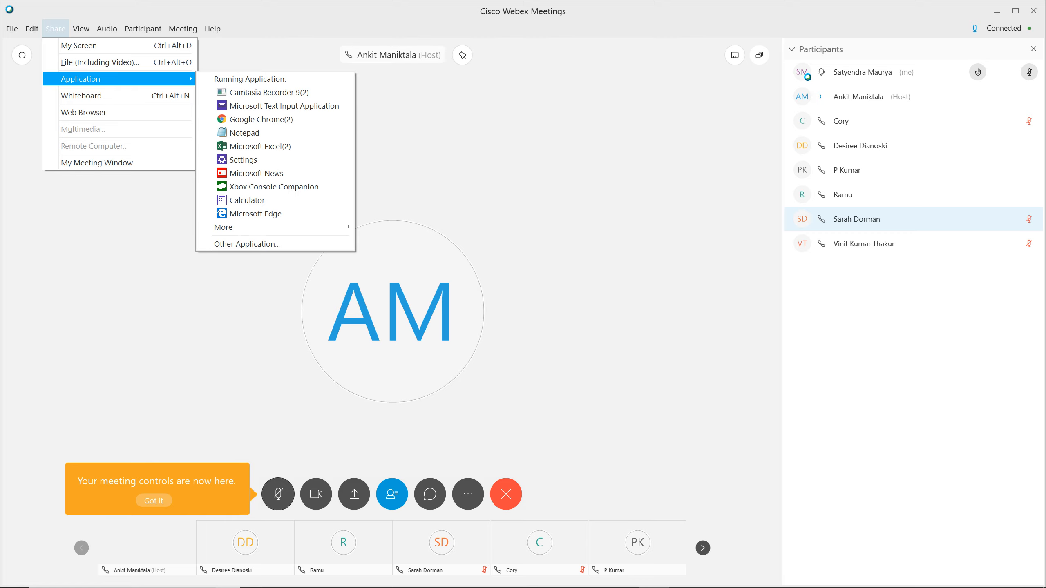
pyautogui.press('Escape')
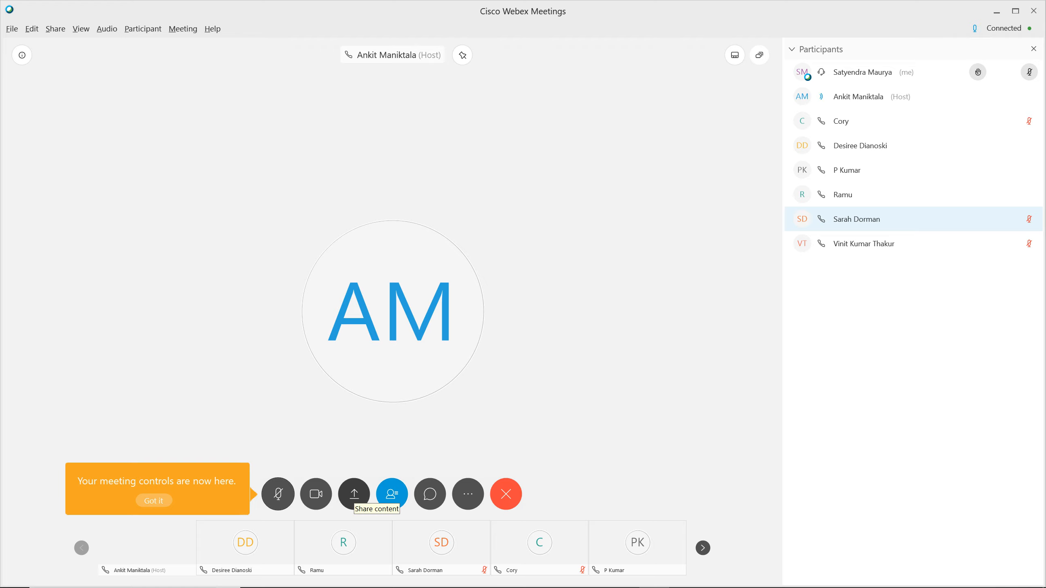
# Step: Start sharing your screen in the Webex meeting
pyautogui.hotkey('alt', 's')
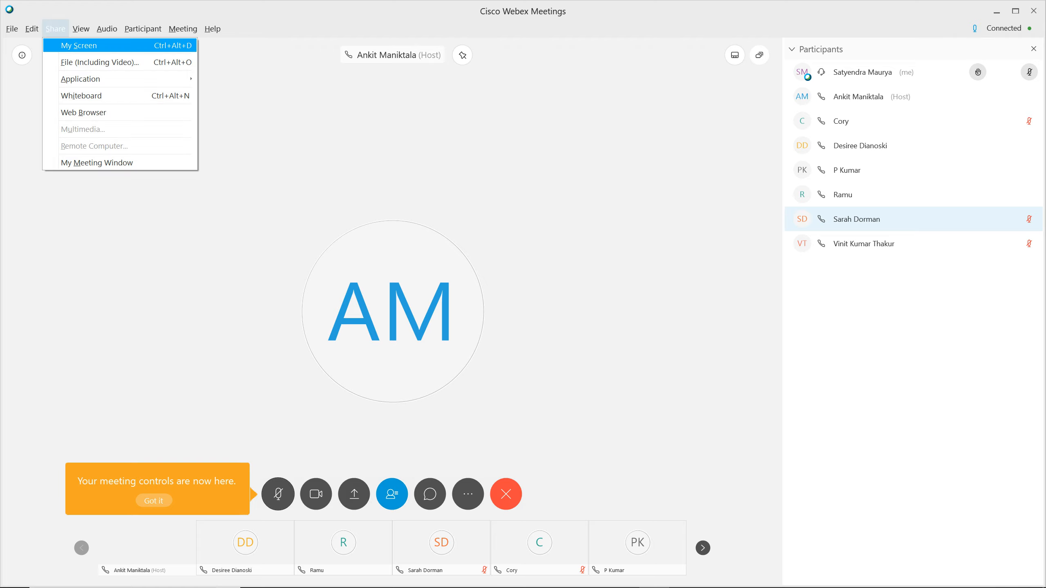
pyautogui.press('Return')
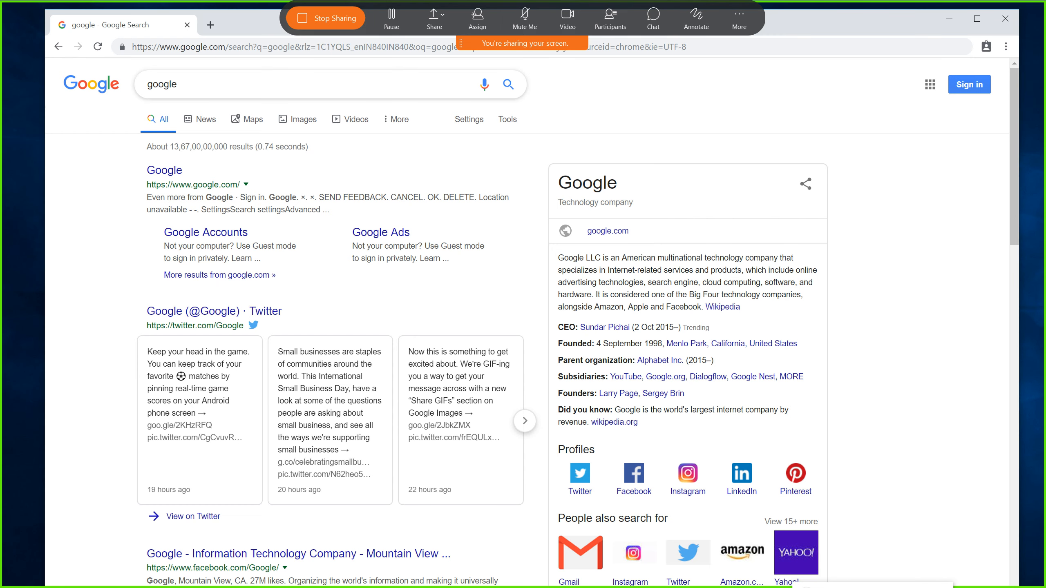
# Step: Search the web for tabpy and open the tableau/TabPy GitHub repository
pyautogui.click(178, 84)
pyautogui.press('BackSpace')
pyautogui.press('BackSpace')
pyautogui.press('BackSpace')
pyautogui.press('BackSpace')
pyautogui.press('BackSpace')
pyautogui.press('BackSpace')
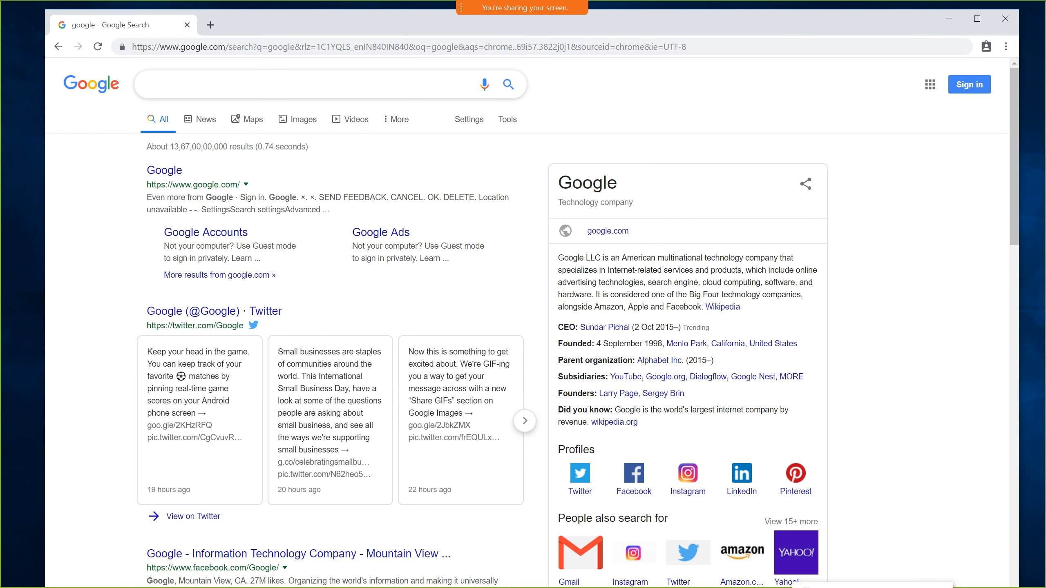
pyautogui.write('tabpy')
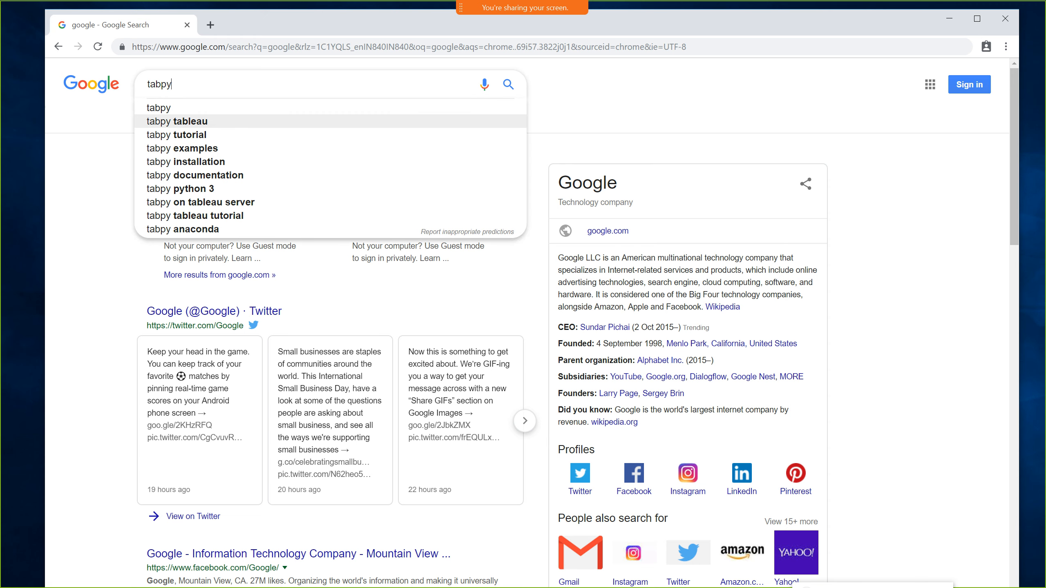
pyautogui.press('Return')
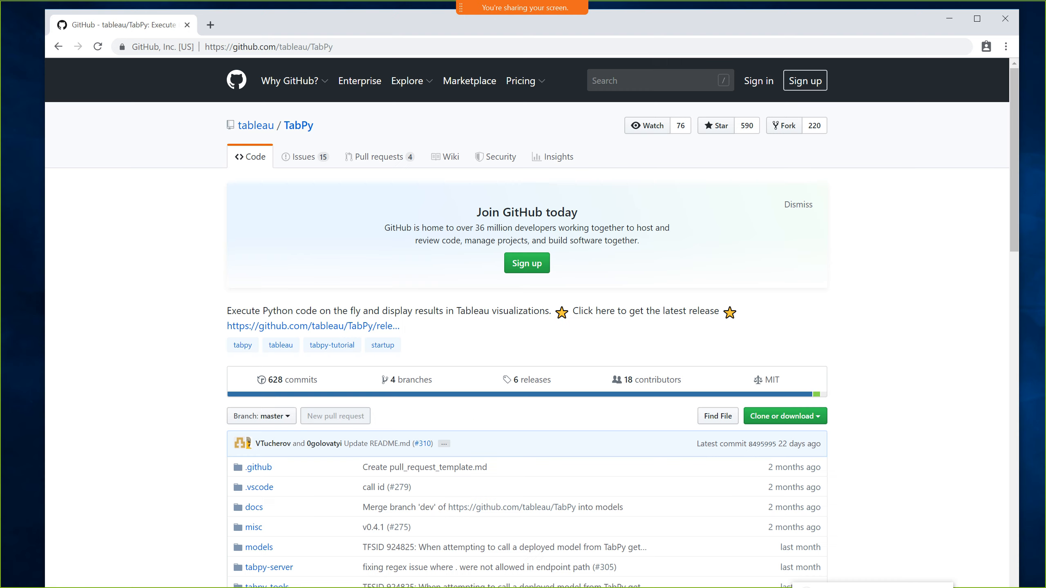
# Step: Download the TabPy repository as a ZIP file and show the downloaded TabPy-master.zip in its folder
pyautogui.click(785, 416)
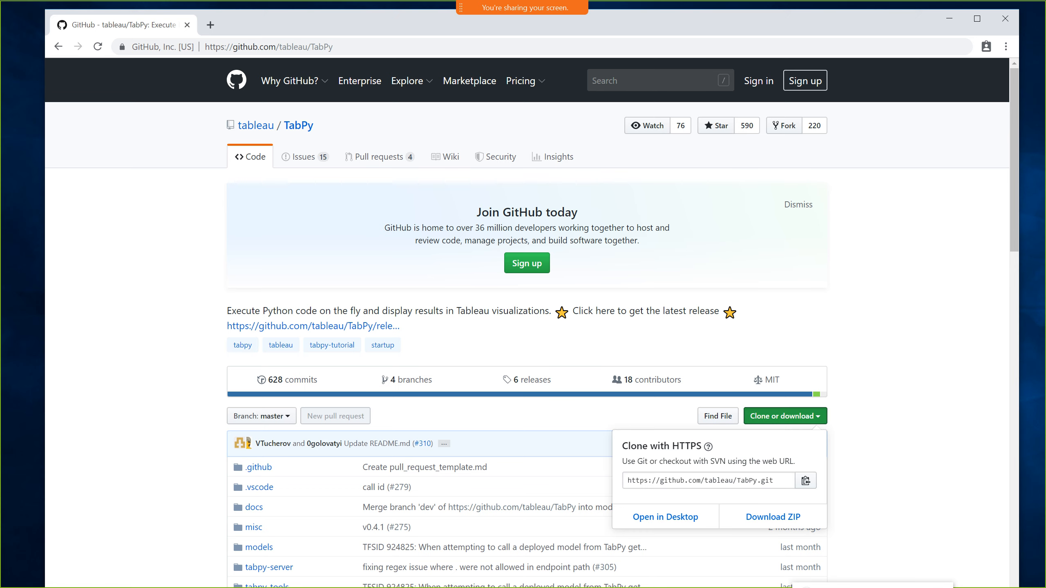
pyautogui.click(773, 517)
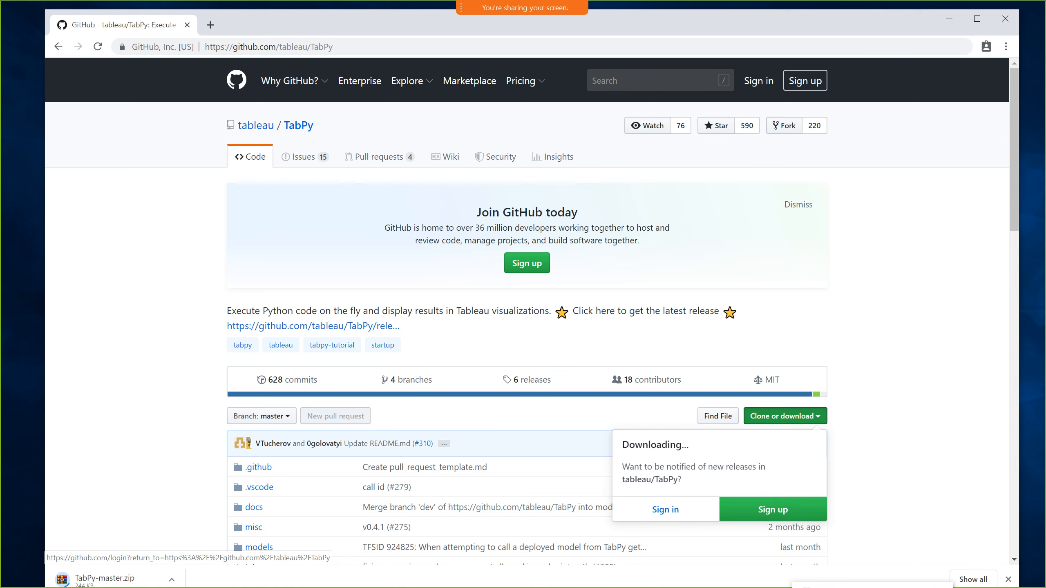
pyautogui.click(172, 580)
pyautogui.click(194, 538)
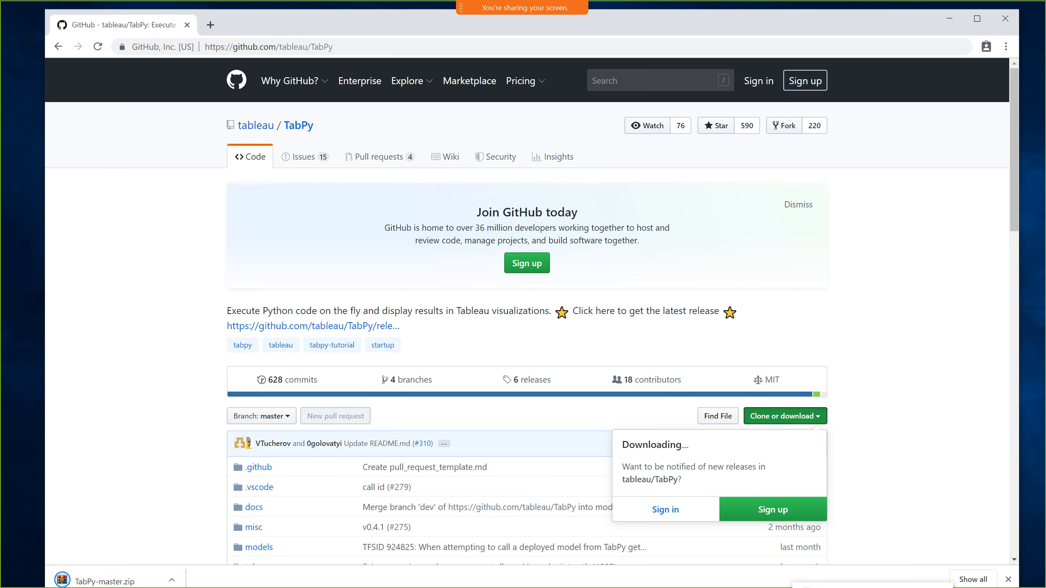
pyautogui.click(171, 580)
pyautogui.click(194, 538)
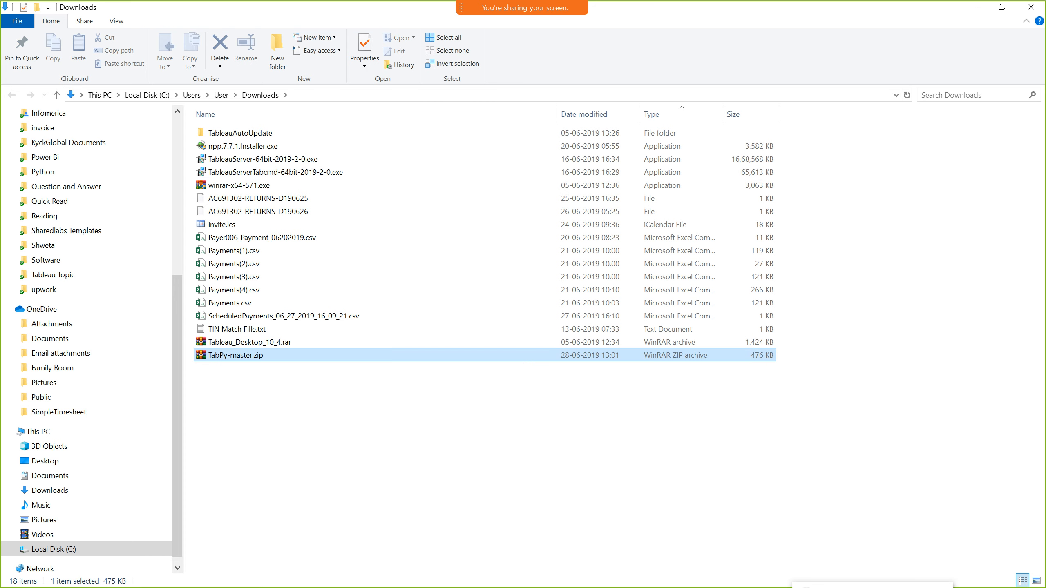
# Step: Extract TabPy-master.zip here in Downloads and open the extracted TabPy-master folder
pyautogui.hotkey('shift', 'F10')
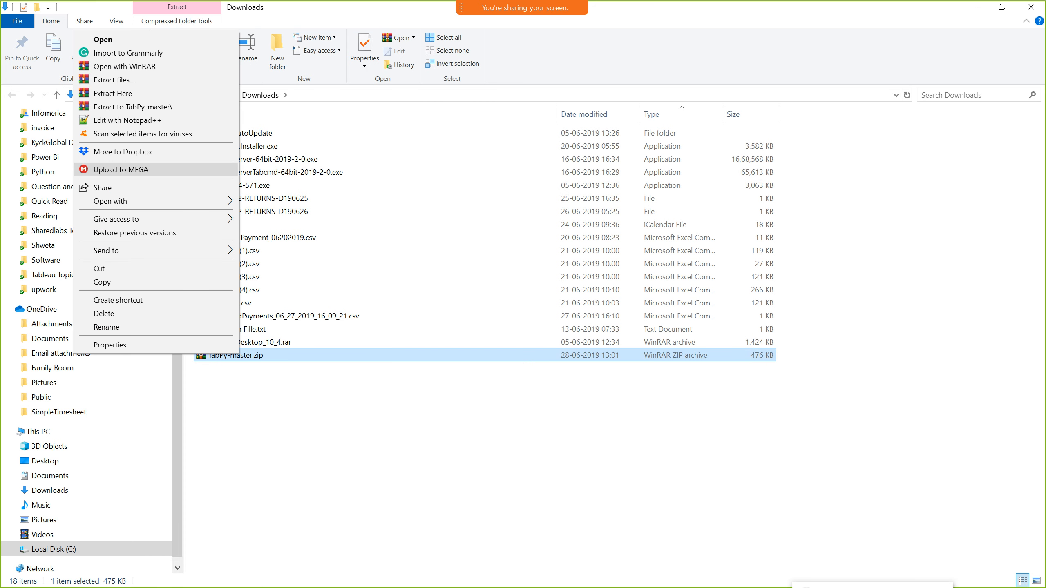
pyautogui.press('Up')
pyautogui.press('Down')
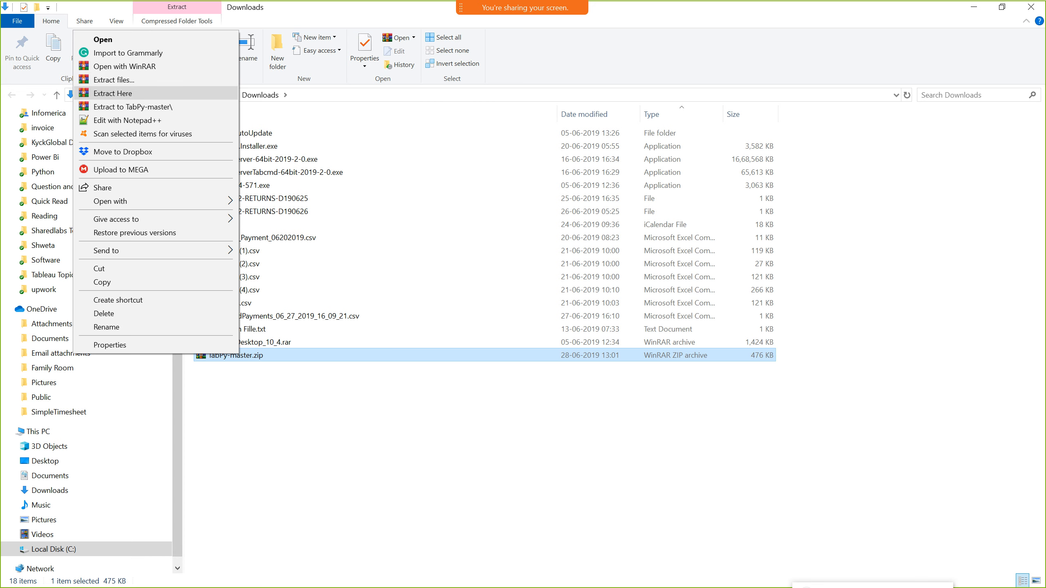
pyautogui.press('Return')
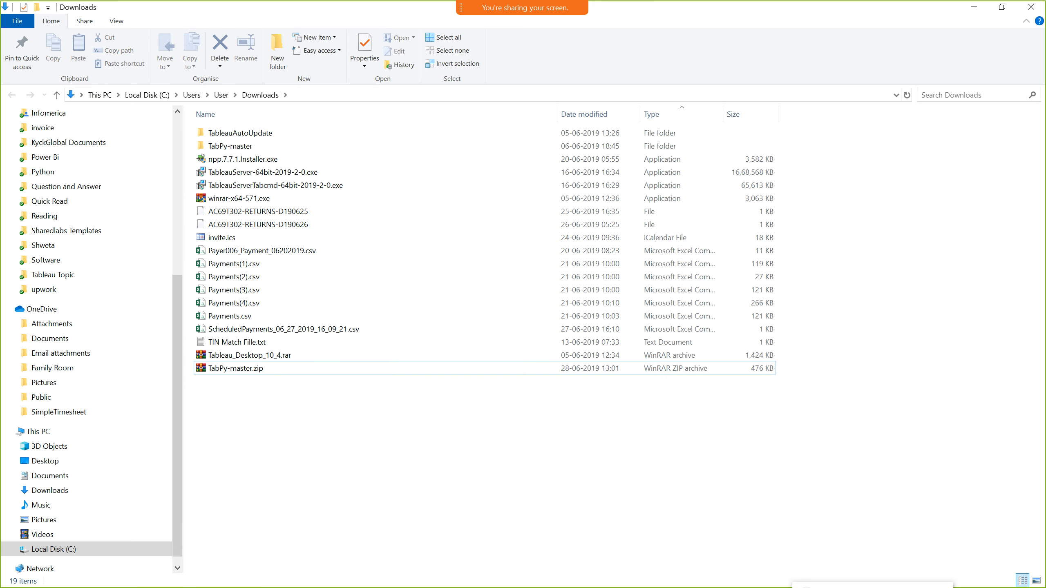
pyautogui.doubleClick(230, 146)
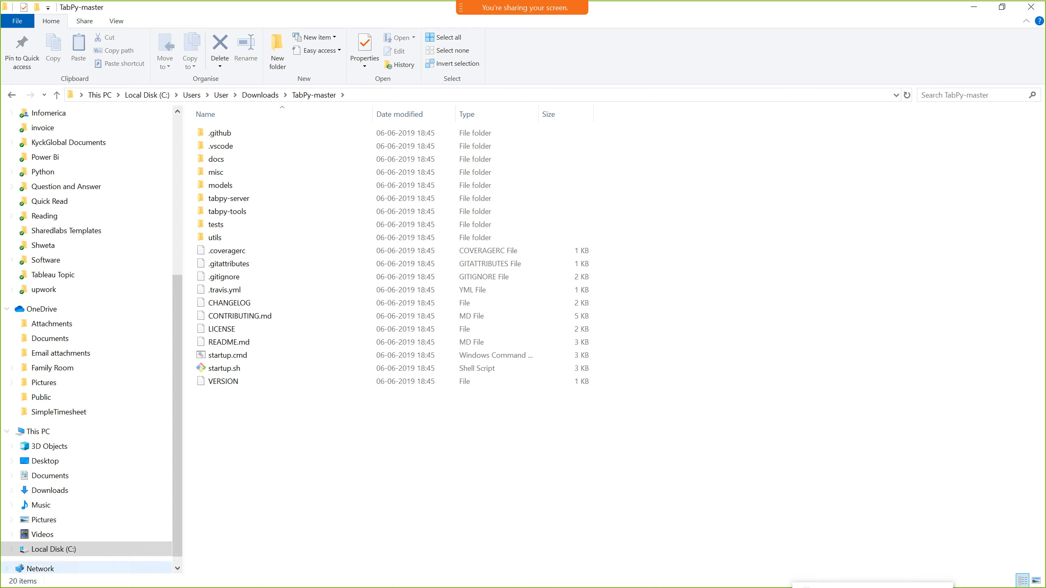
# Step: Launch Tableau 2019.2 from the Start menu search
pyautogui.press('super')
pyautogui.write('p')
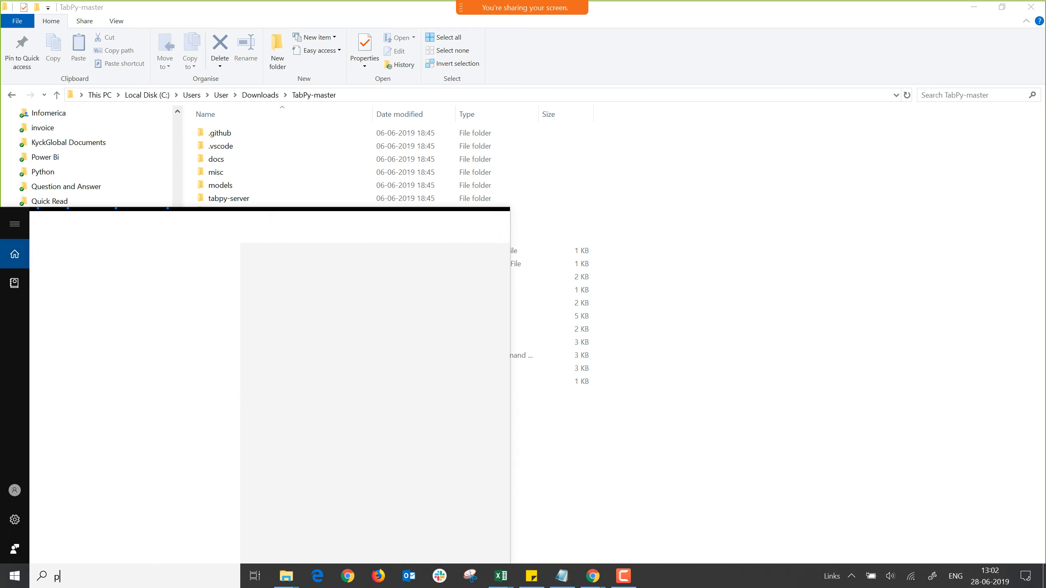
pyautogui.press('BackSpace')
pyautogui.press('super')
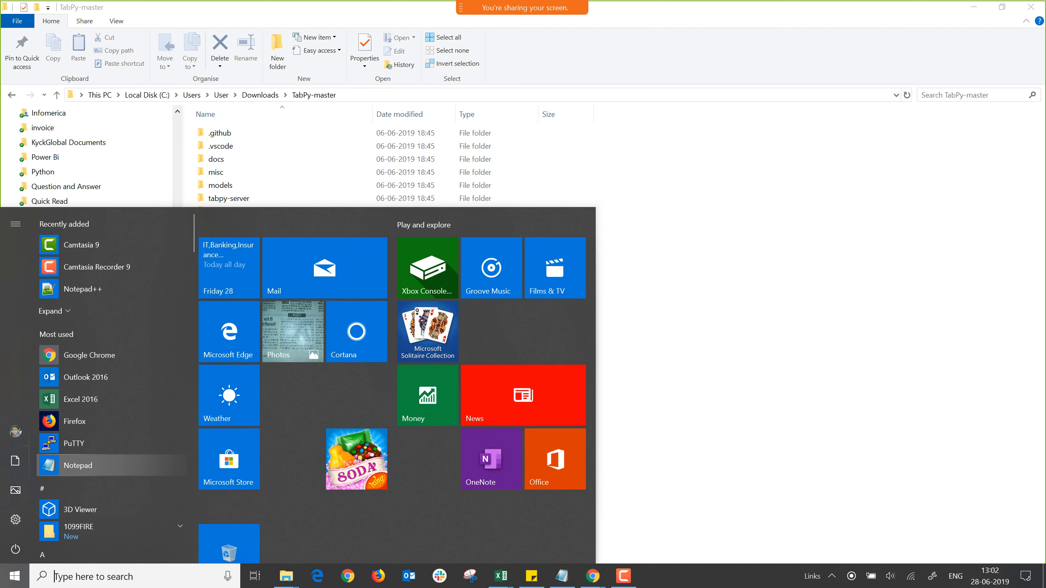
pyautogui.scroll(-20, 111, 462)
pyautogui.scroll(20, 103, 465)
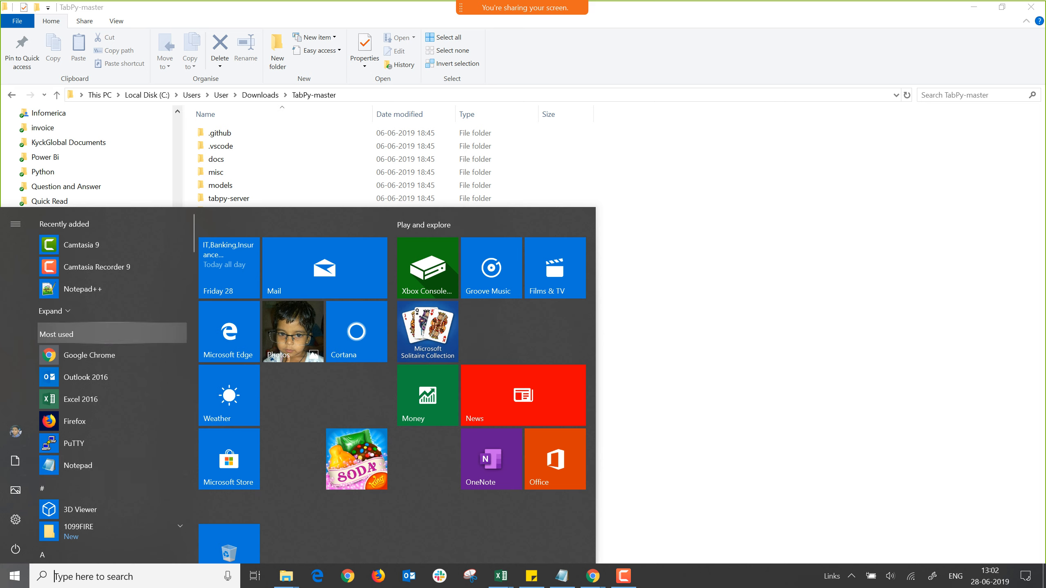
pyautogui.click(16, 225)
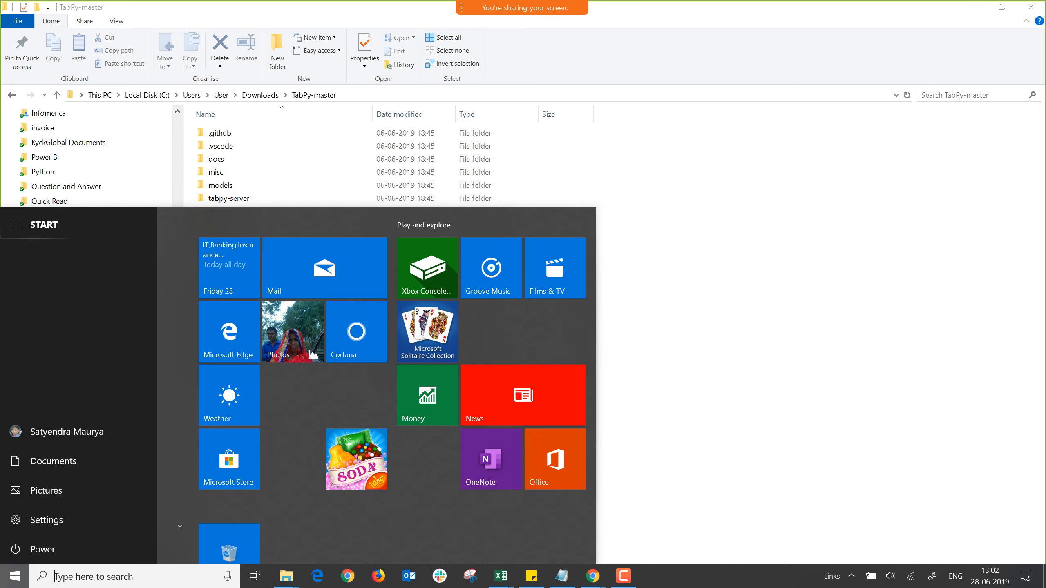
pyautogui.click(103, 576)
pyautogui.write('tablea')
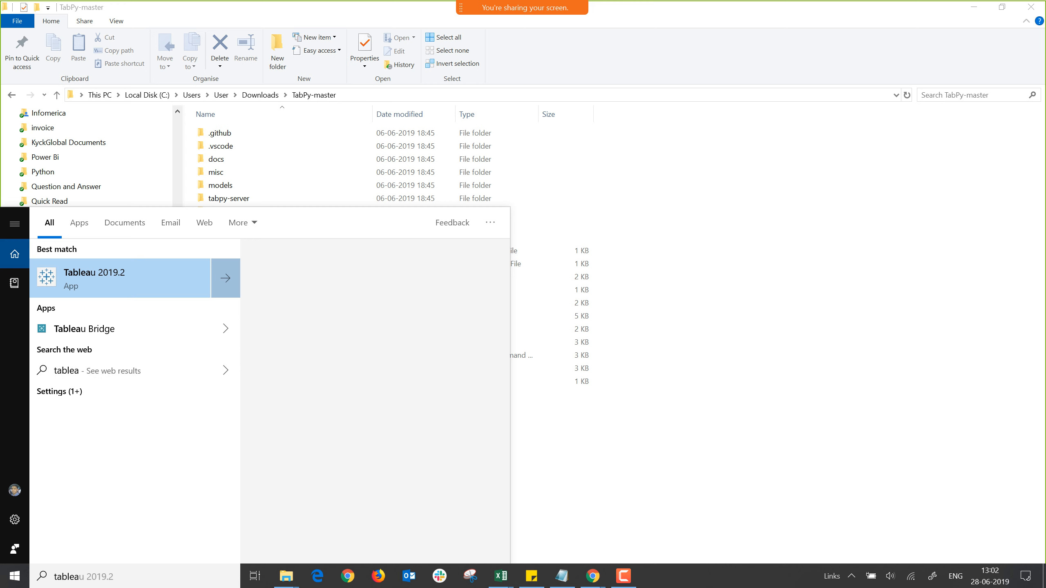
pyautogui.click(120, 278)
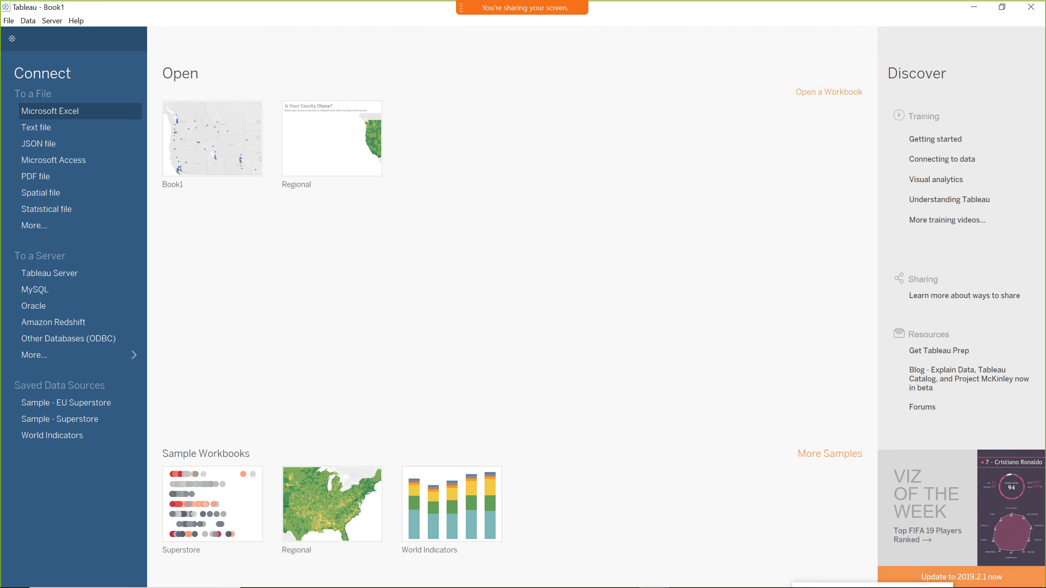
# Step: Connect to the Sample - Superstore.xls Excel file and add the Orders sheet to the data source
pyautogui.click(50, 110)
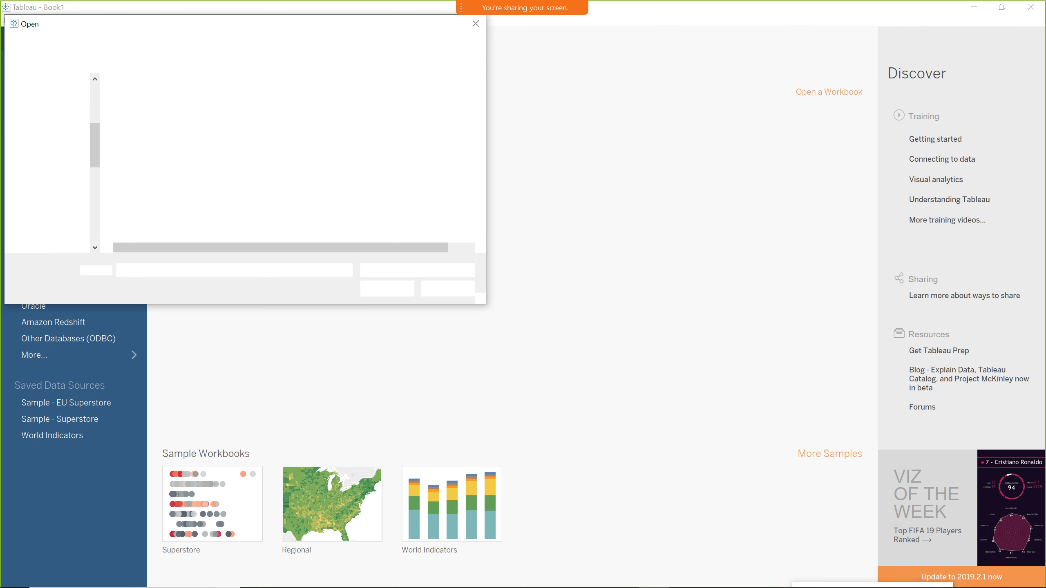
pyautogui.click(164, 114)
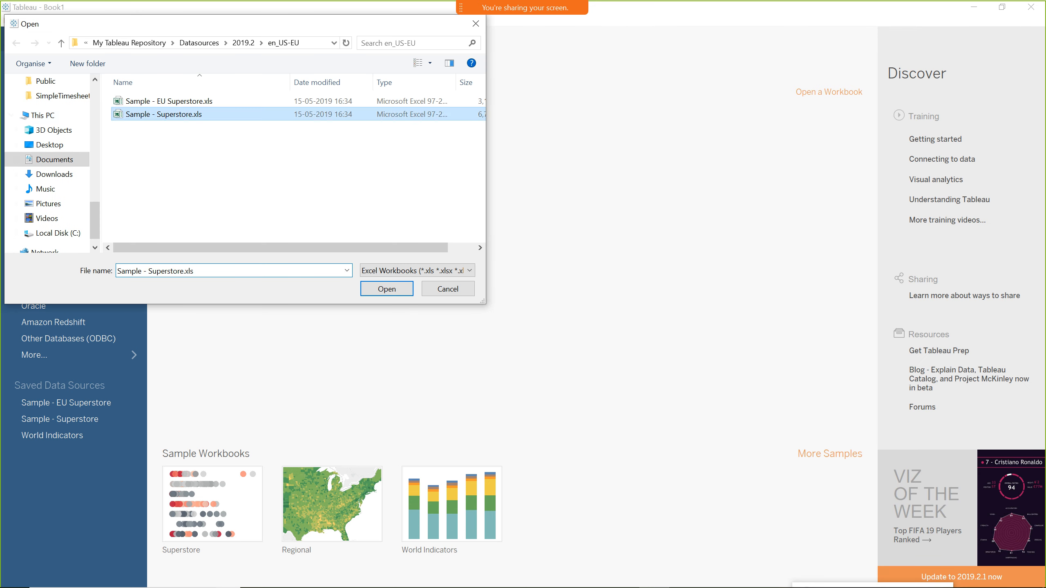
pyautogui.click(387, 289)
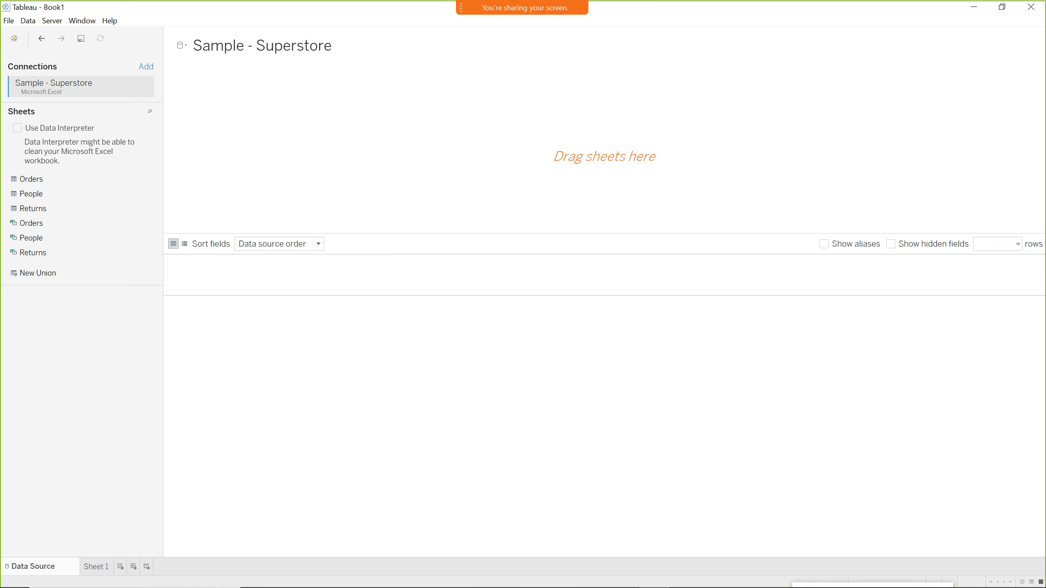
pyautogui.moveTo(31, 179); pyautogui.dragTo(289, 132)
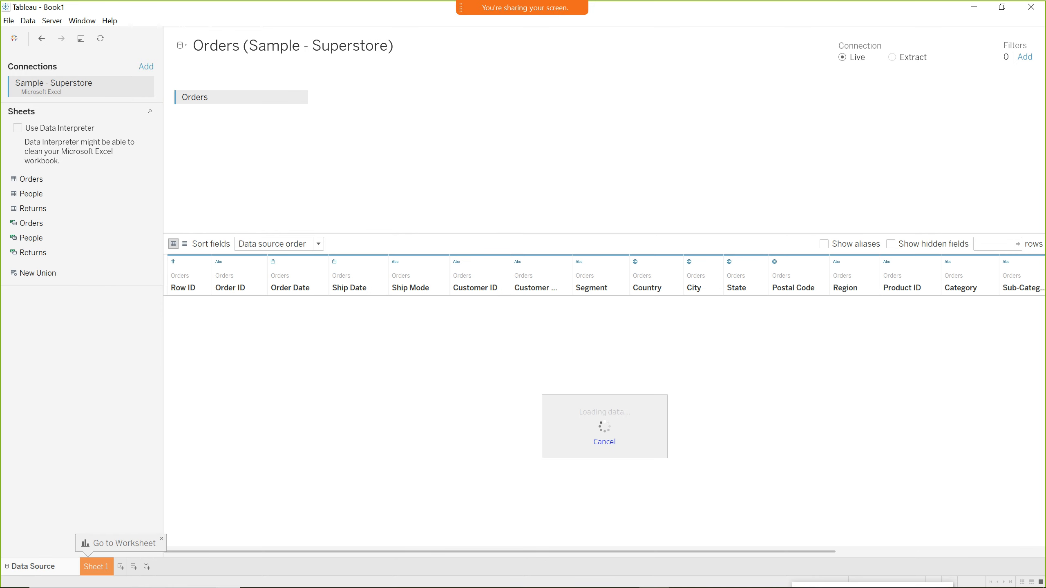
# Step: On Sheet 1, open Manage External Service Connection, select TabPy/External API, test the connection and close the error details
pyautogui.click(96, 567)
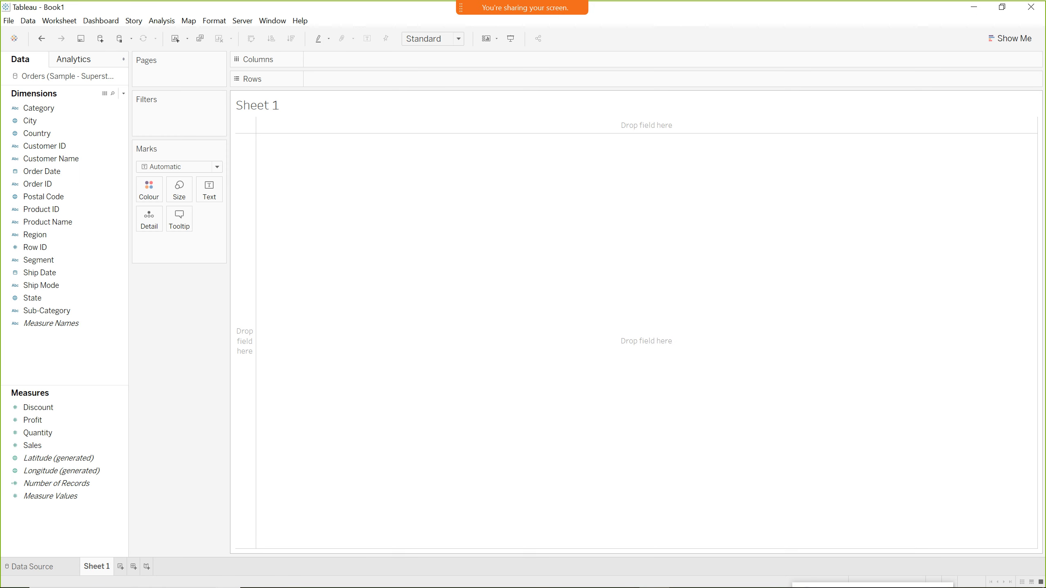
pyautogui.click(272, 21)
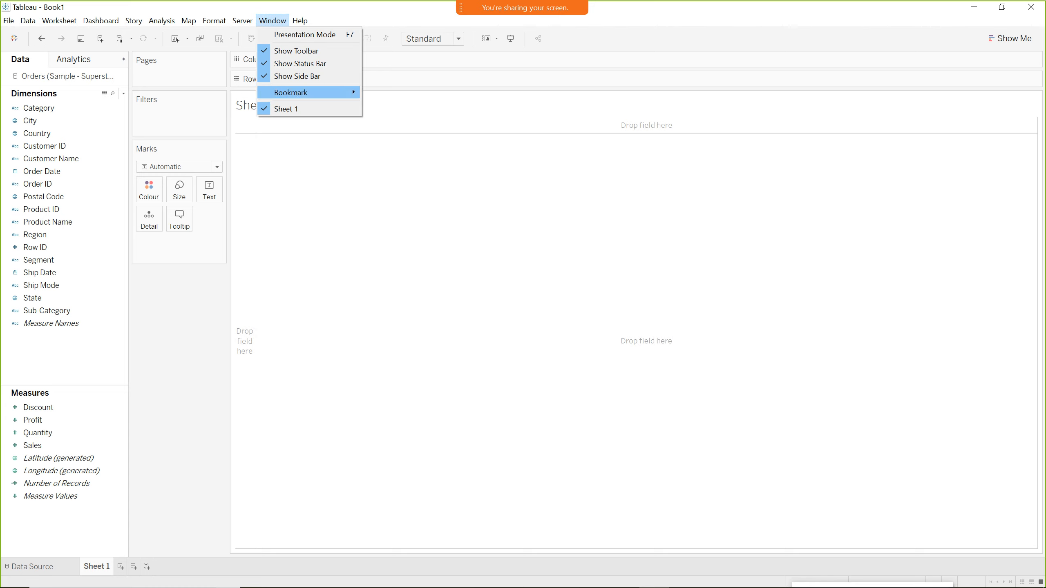
pyautogui.moveTo(300, 21)
pyautogui.moveTo(349, 127)
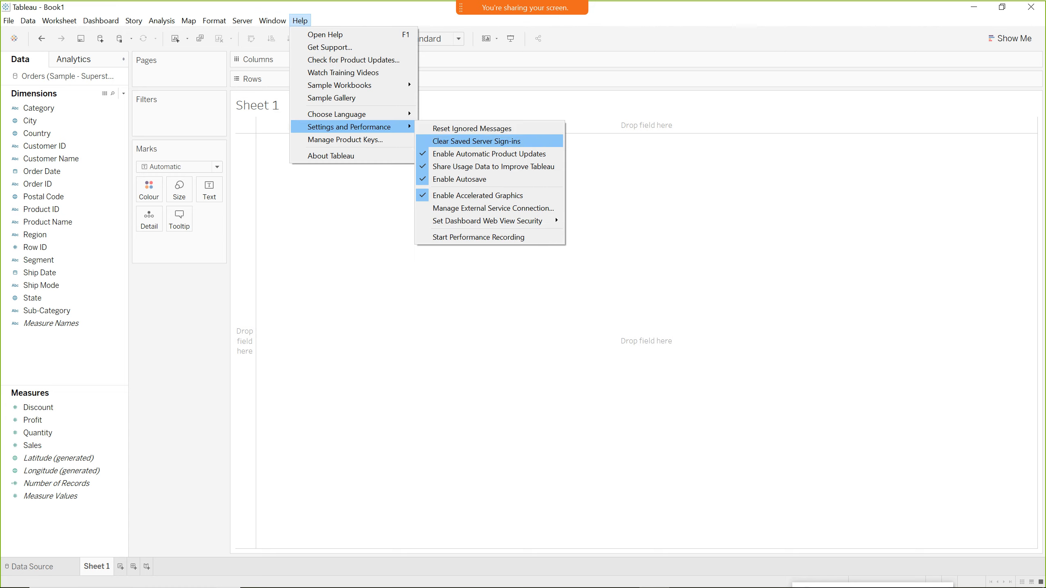
pyautogui.click(493, 208)
pyautogui.hotkey('alt', 'Down')
pyautogui.press('Down')
pyautogui.press('Return')
pyautogui.click(467, 373)
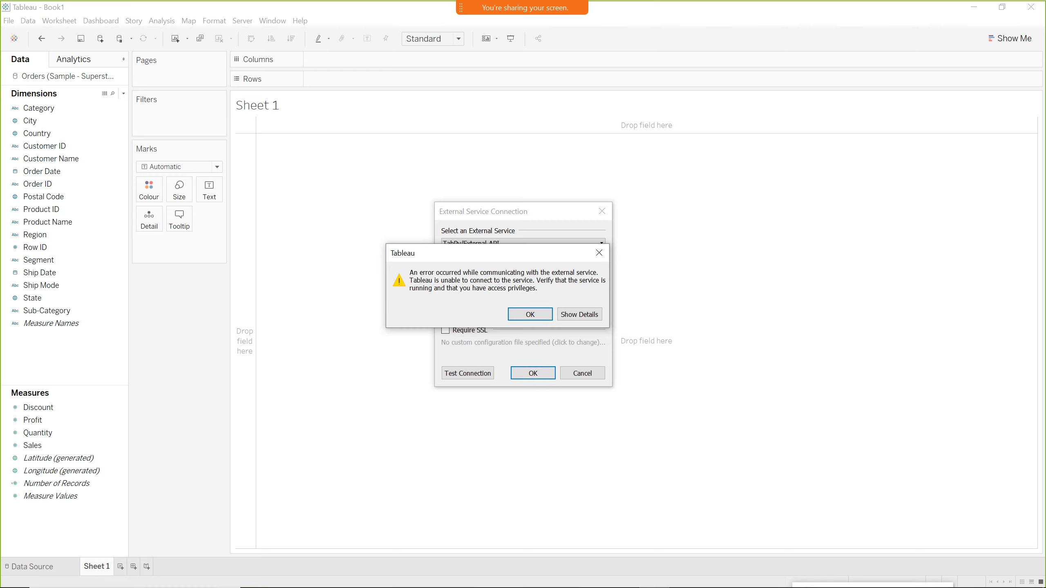
pyautogui.click(580, 313)
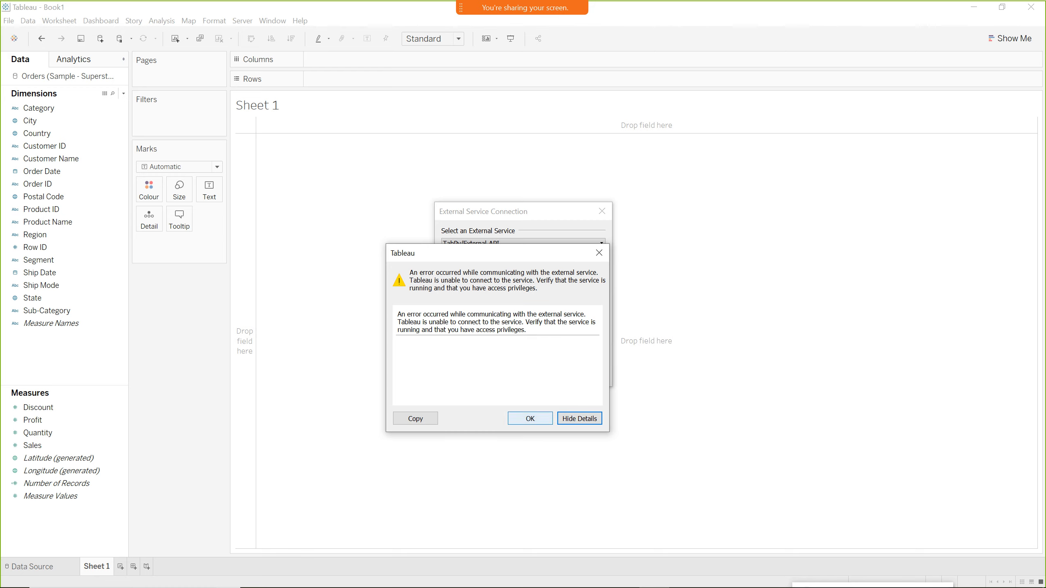
pyautogui.click(599, 252)
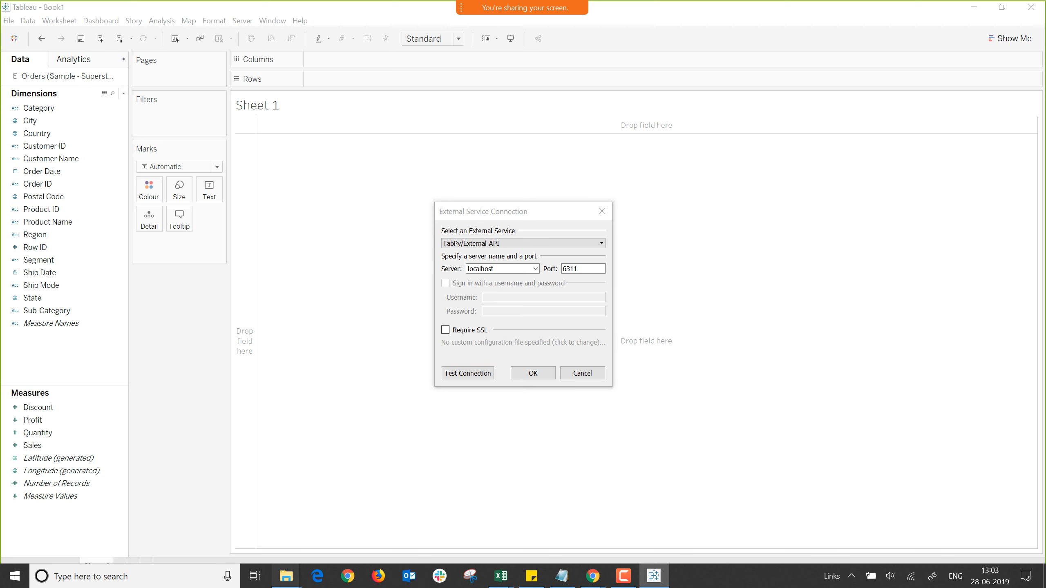
# Step: Switch to the TabPy-master folder and run startup.cmd to start the TabPy server
pyautogui.moveTo(286, 576)
pyautogui.click(355, 518)
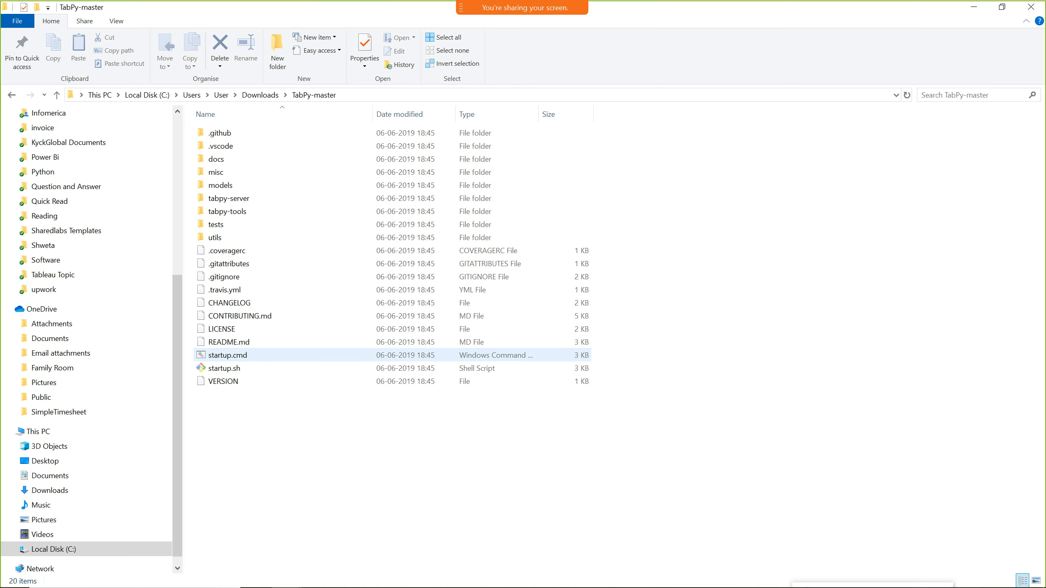
pyautogui.doubleClick(228, 355)
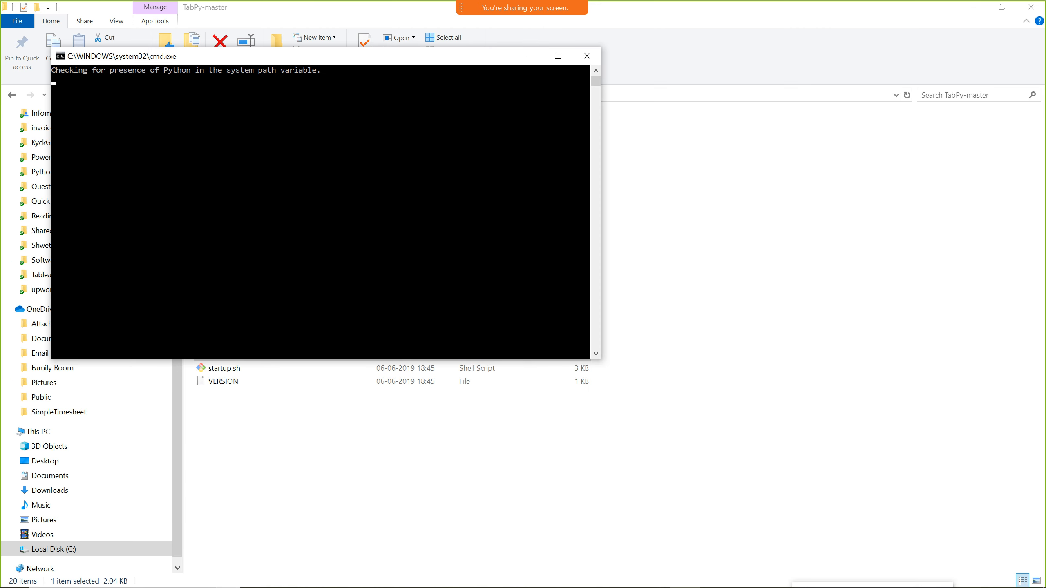
pyautogui.moveTo(282, 57); pyautogui.dragTo(550, 106)
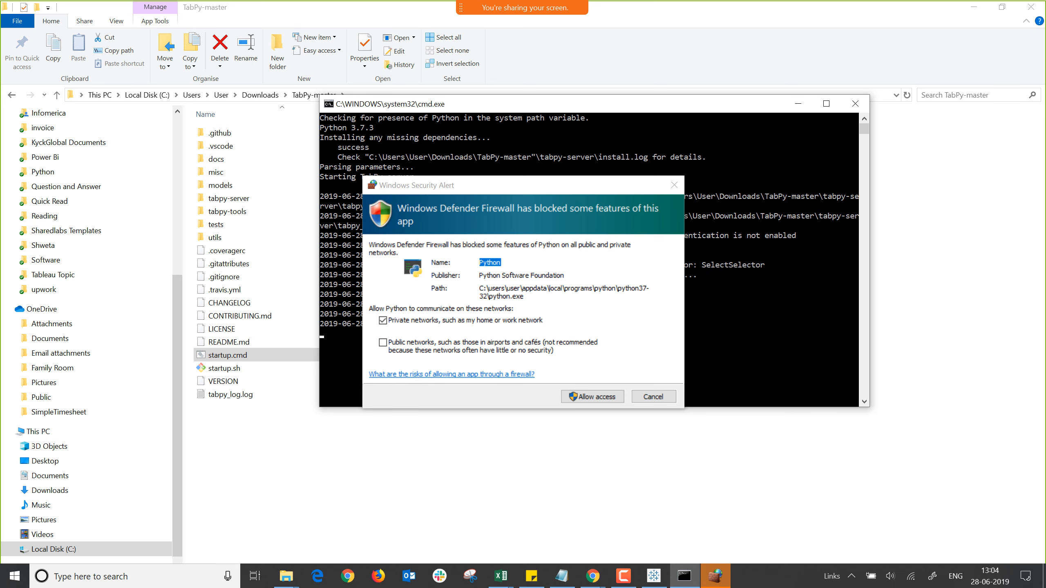
# Step: Allow Python through the firewall on private and public networks, then minimize the server console window
pyautogui.click(383, 343)
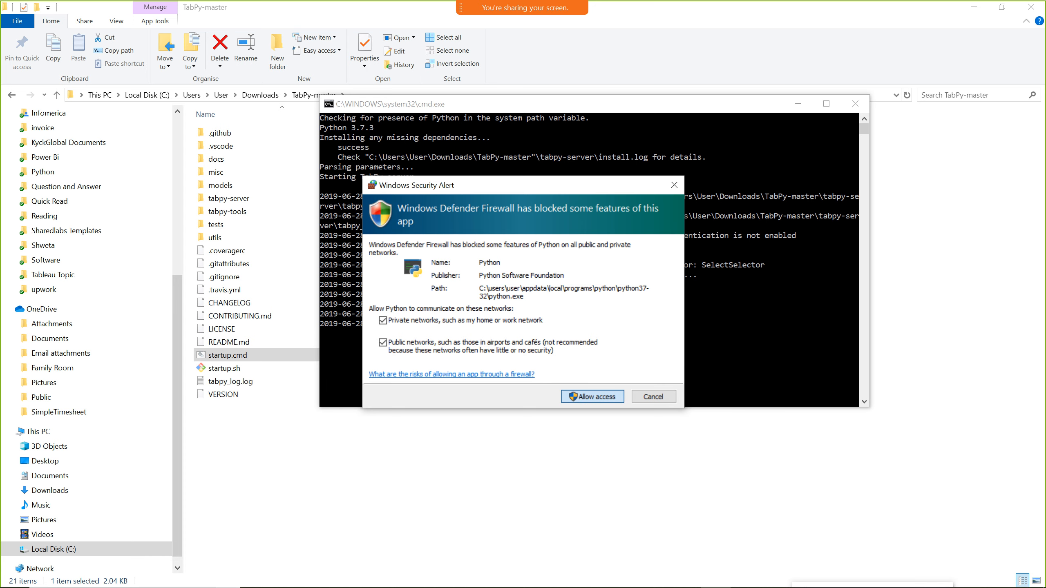
pyautogui.click(587, 394)
pyautogui.click(587, 392)
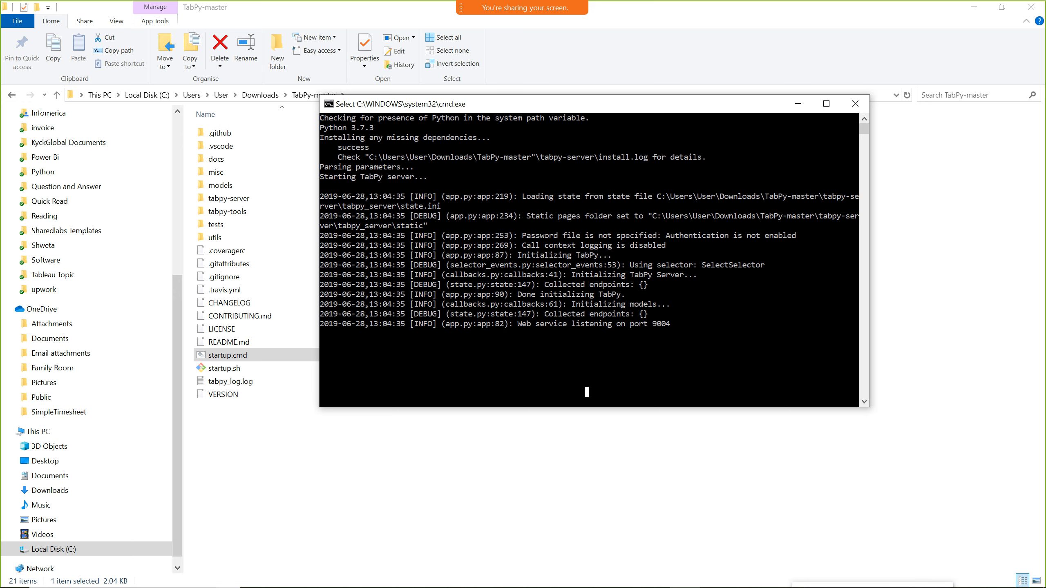
pyautogui.click(799, 104)
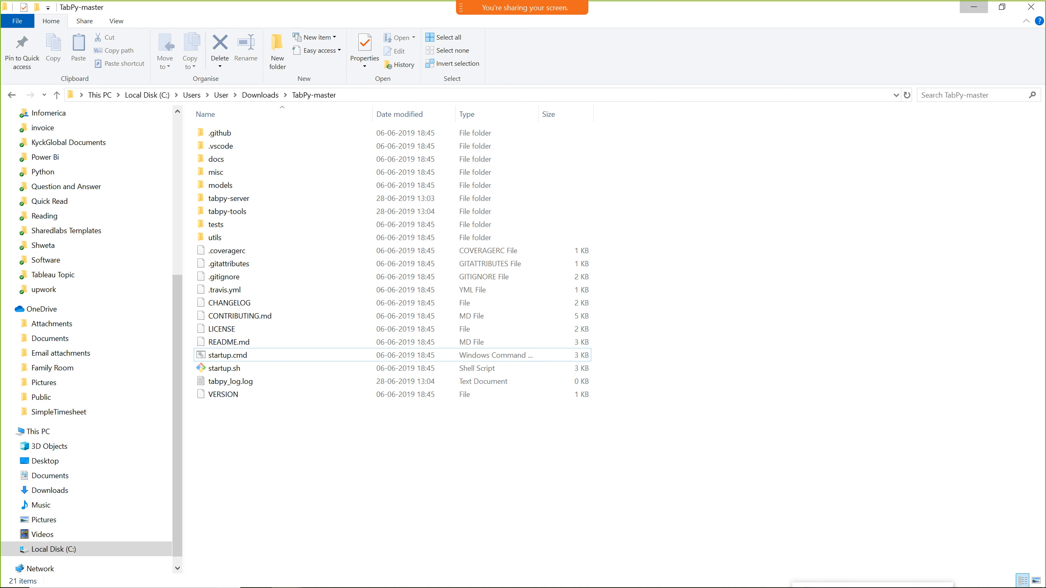
# Step: Dismiss the connection error and close the External Service Connection dialog
pyautogui.click(974, 7)
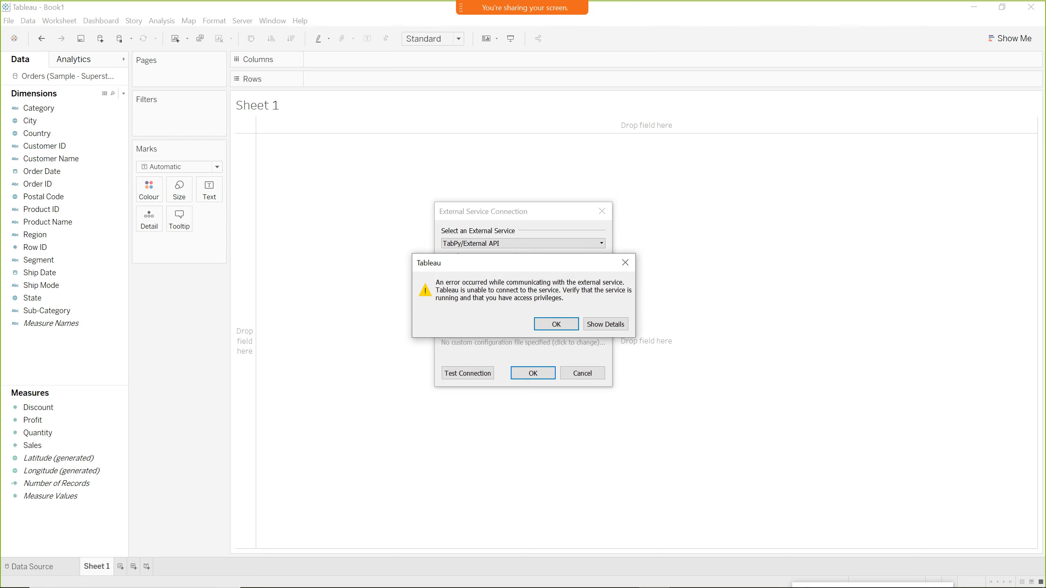
pyautogui.click(556, 325)
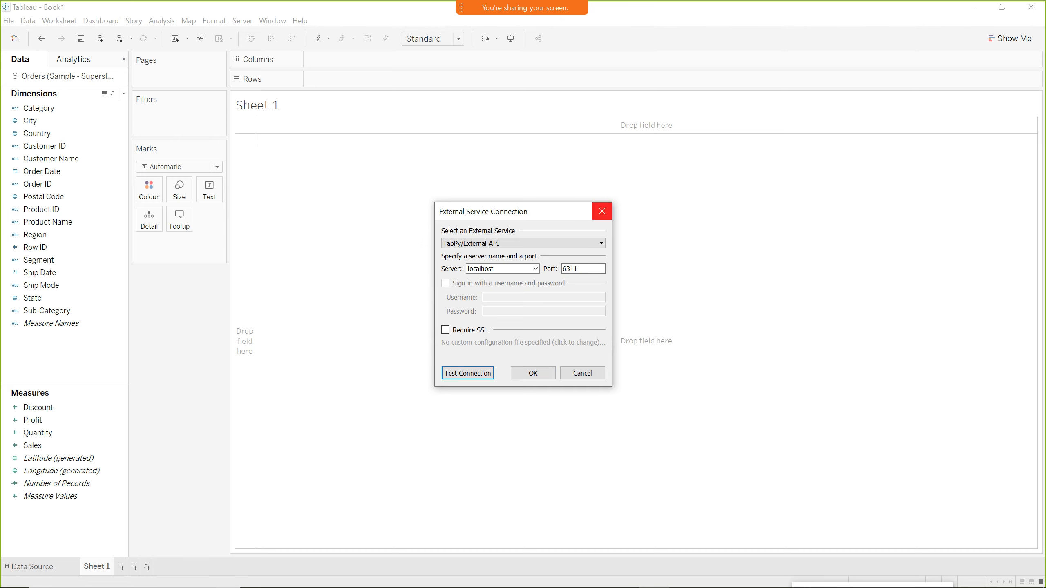
pyautogui.click(603, 211)
pyautogui.click(242, 20)
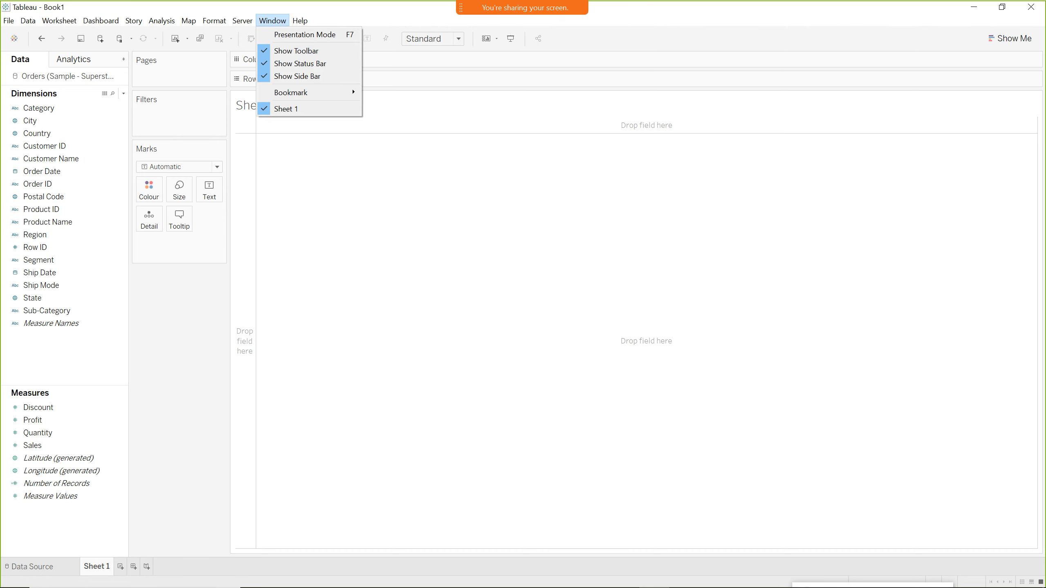
pyautogui.click(273, 20)
pyautogui.click(243, 20)
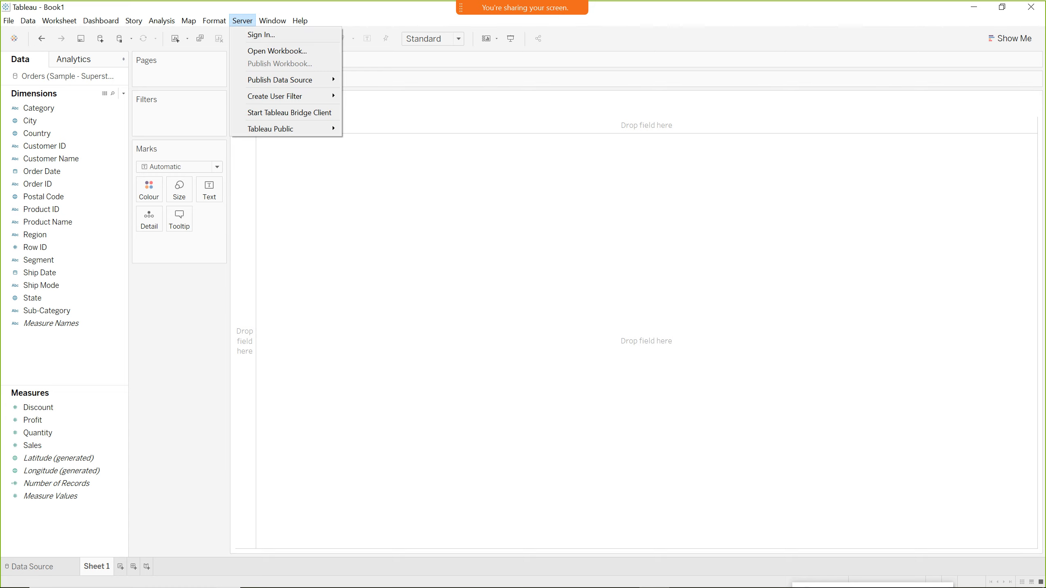
# Step: Reopen Manage External Service Connection, select TabPy/External API, test the connection and dismiss the error
pyautogui.click(300, 21)
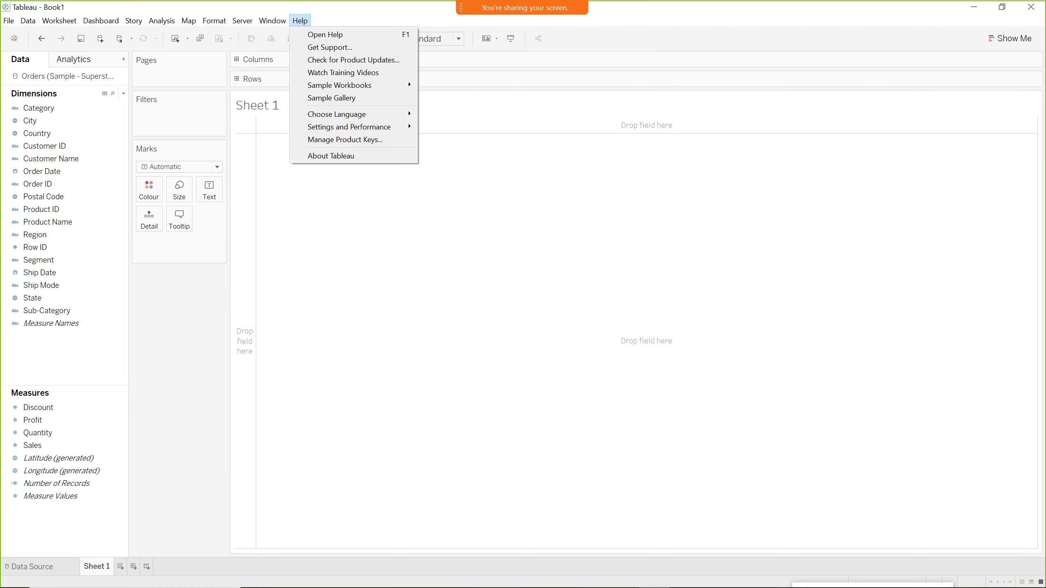
pyautogui.moveTo(350, 127)
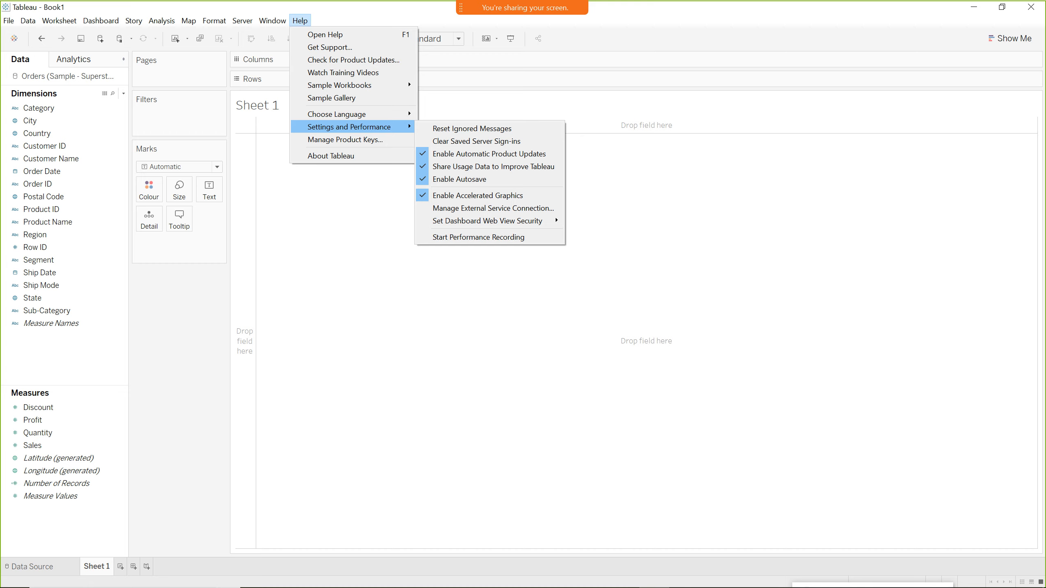
pyautogui.click(492, 208)
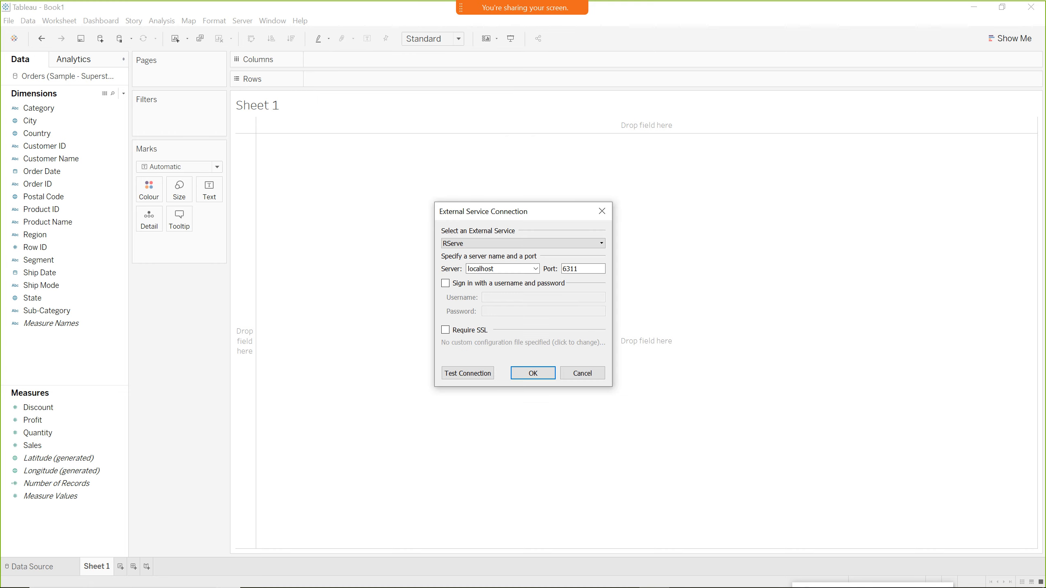
pyautogui.click(523, 243)
pyautogui.click(517, 260)
pyautogui.click(468, 373)
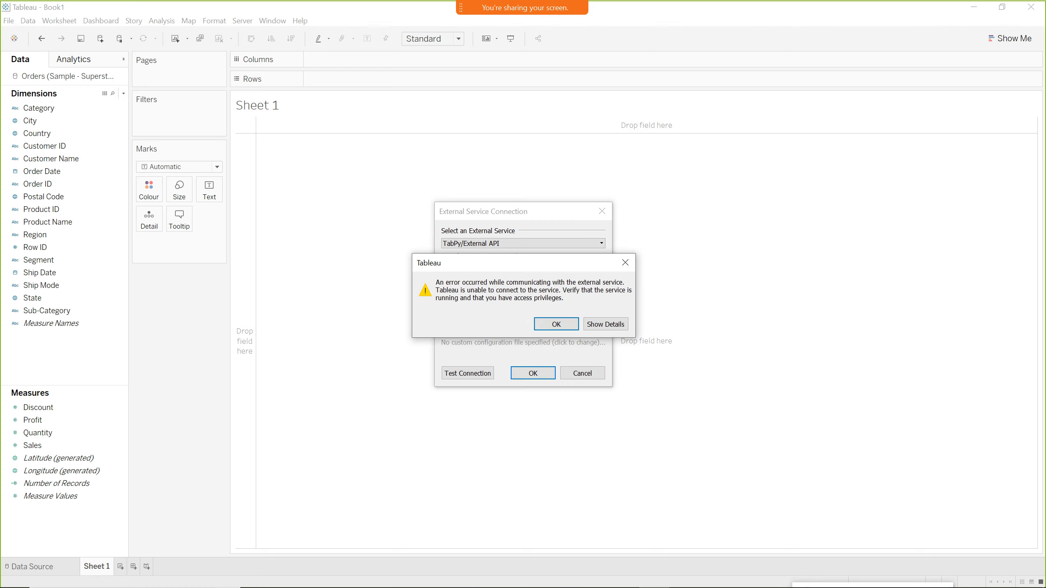
pyautogui.press('Return')
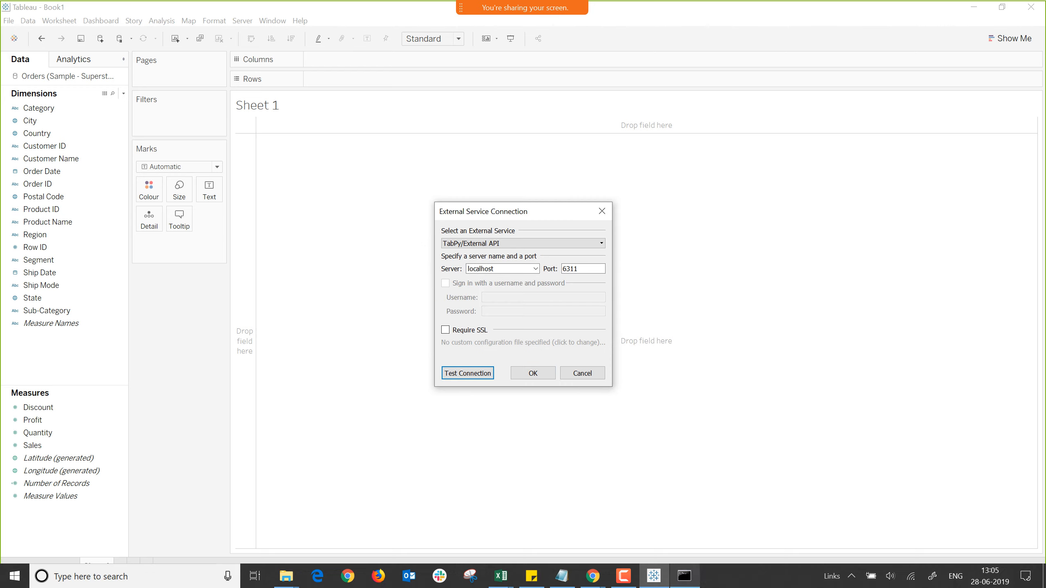
# Step: Check the TabPy server console's listening port, set the connection port to 9004 and test the connection
pyautogui.click(684, 576)
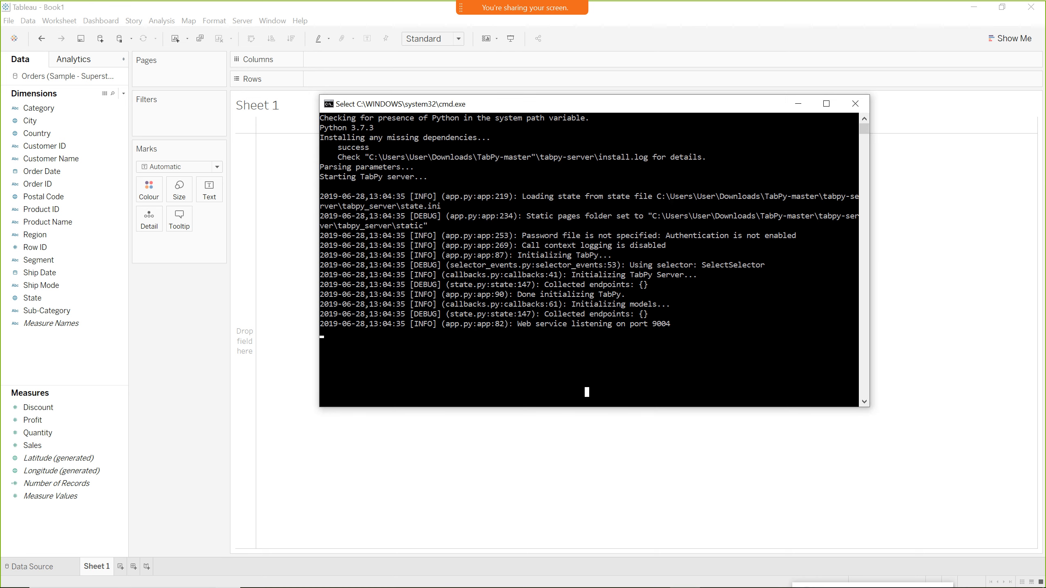
pyautogui.click(798, 104)
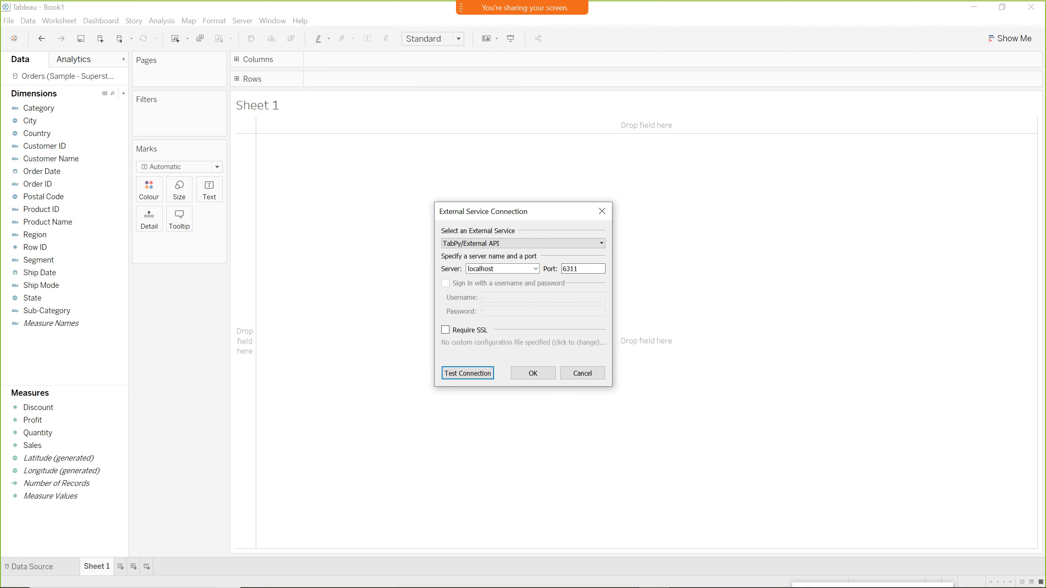
pyautogui.doubleClick(572, 269)
pyautogui.write('9004')
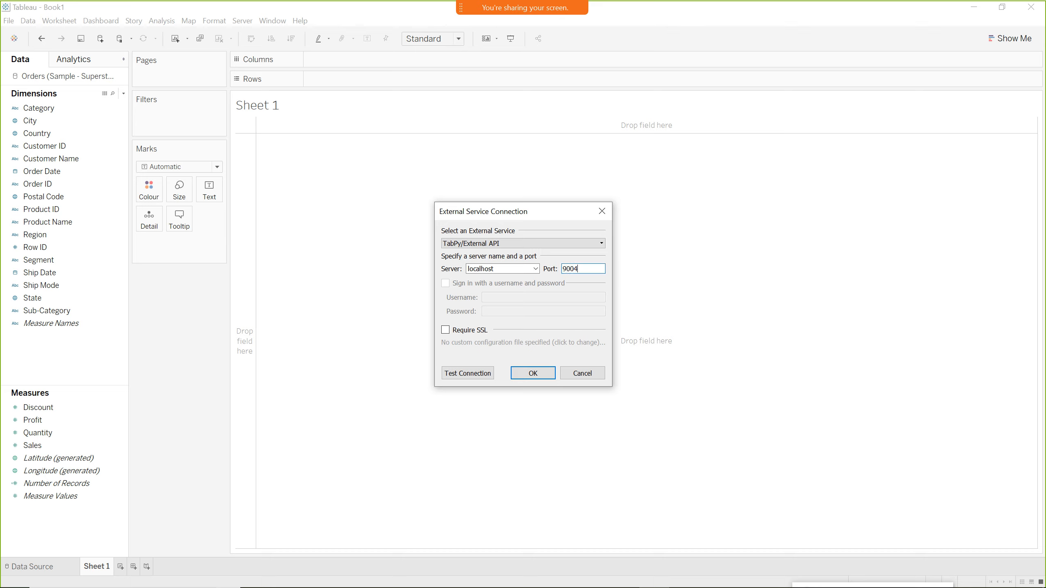
pyautogui.click(468, 374)
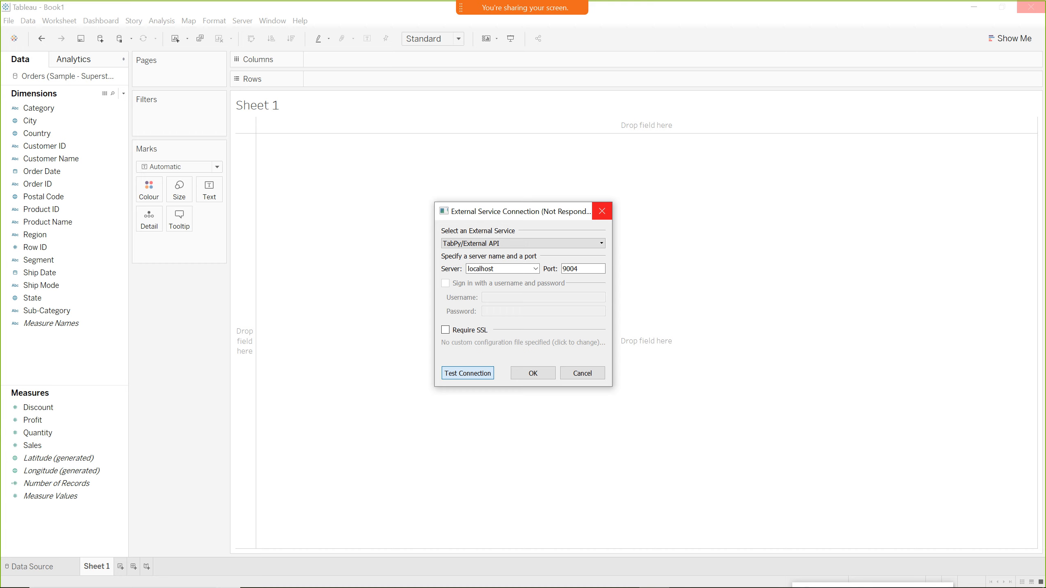
pyautogui.moveTo(609, 587)
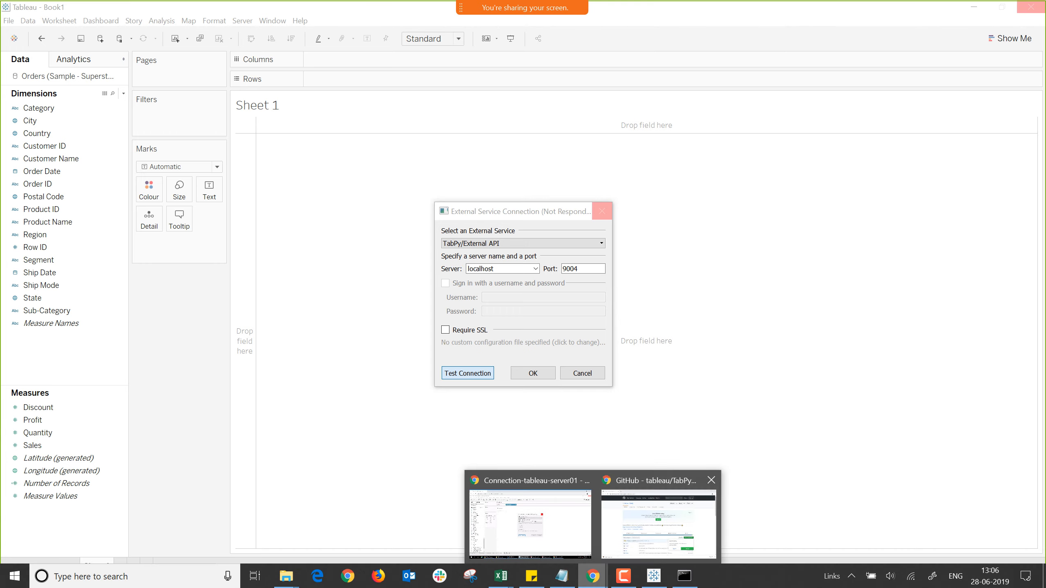
pyautogui.click(530, 523)
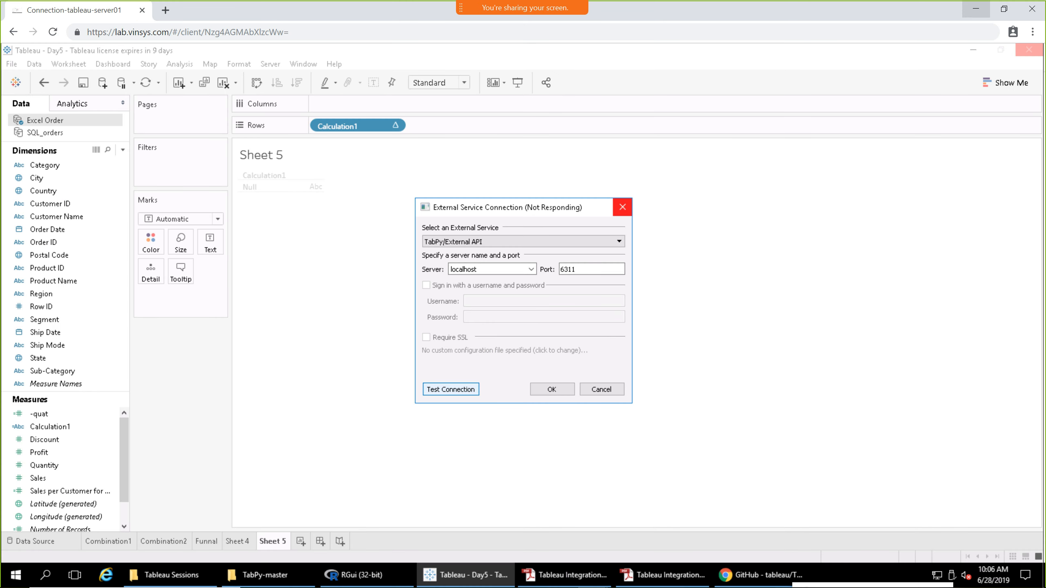
pyautogui.click(977, 8)
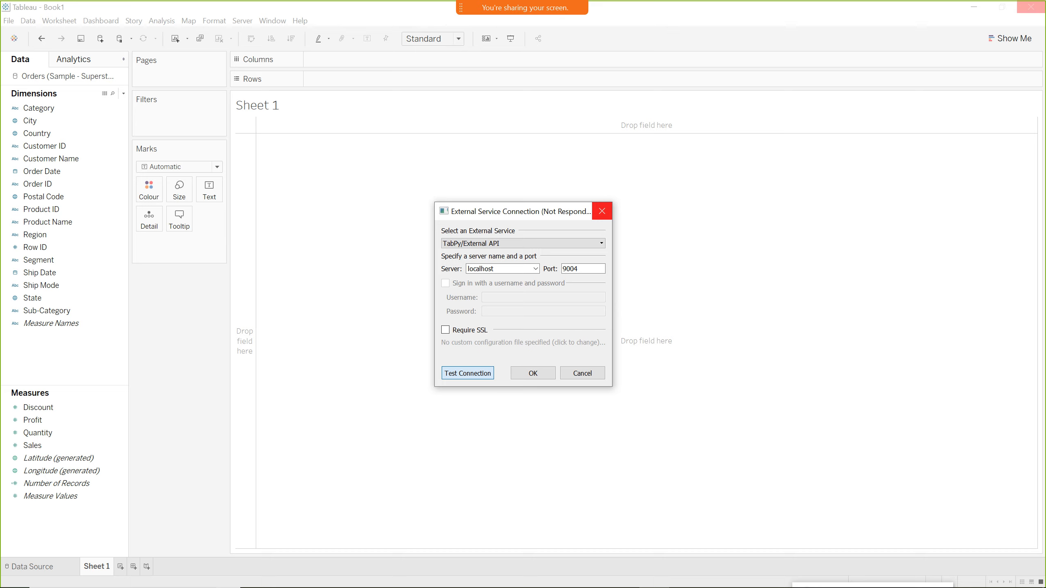
# Step: Stop the current screen share and share the Google Chrome application in the Webex meeting instead
pyautogui.click(592, 576)
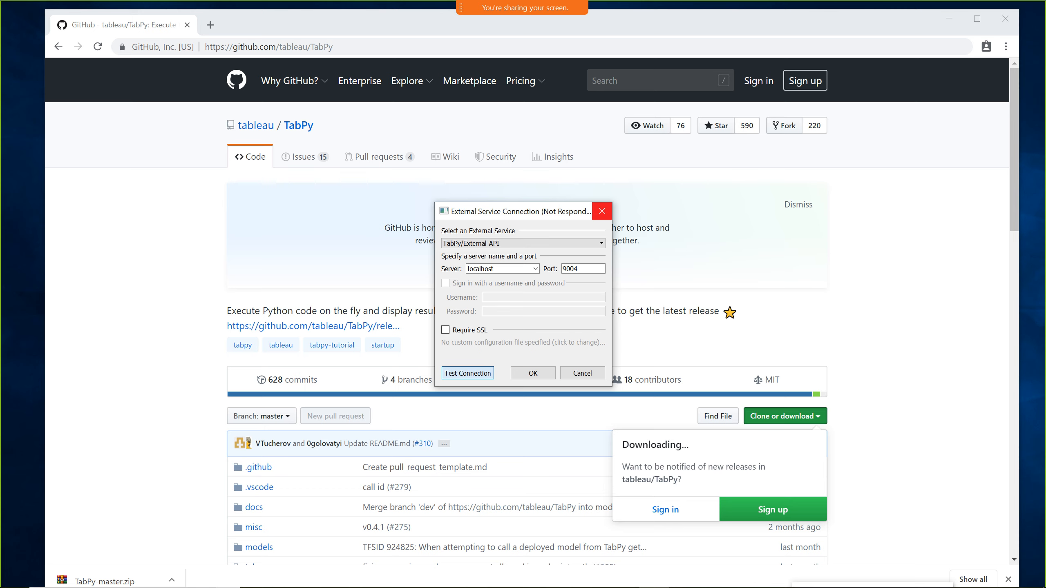
pyautogui.moveTo(391, 16)
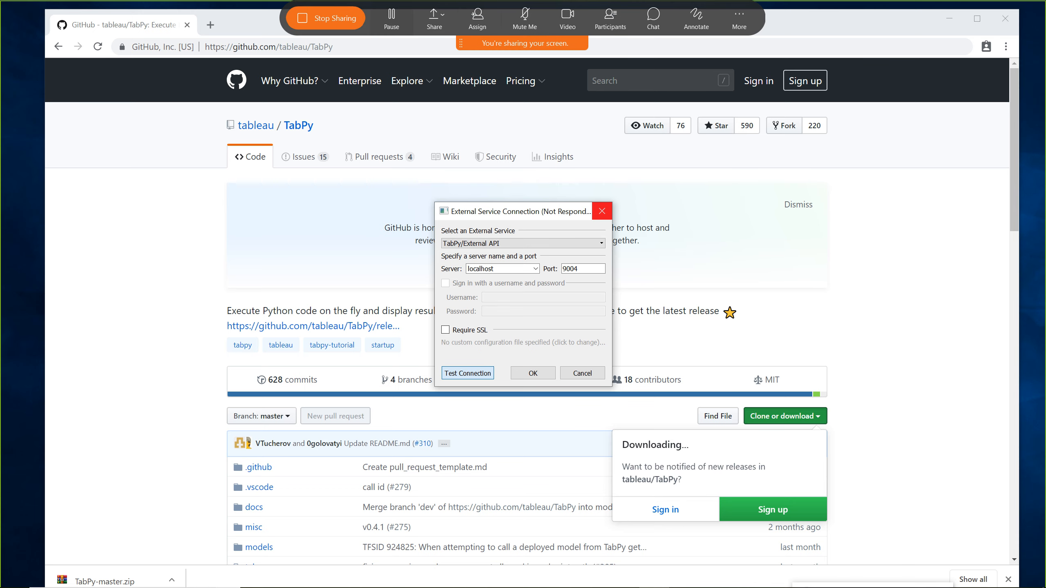
pyautogui.click(325, 18)
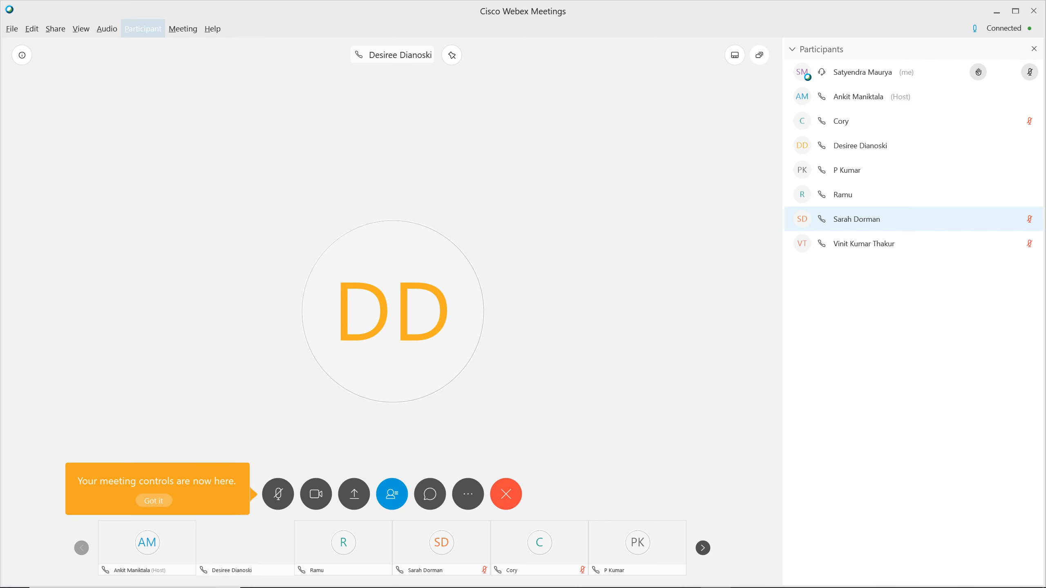
pyautogui.press('Down')
pyautogui.press('Down')
pyautogui.press('Down')
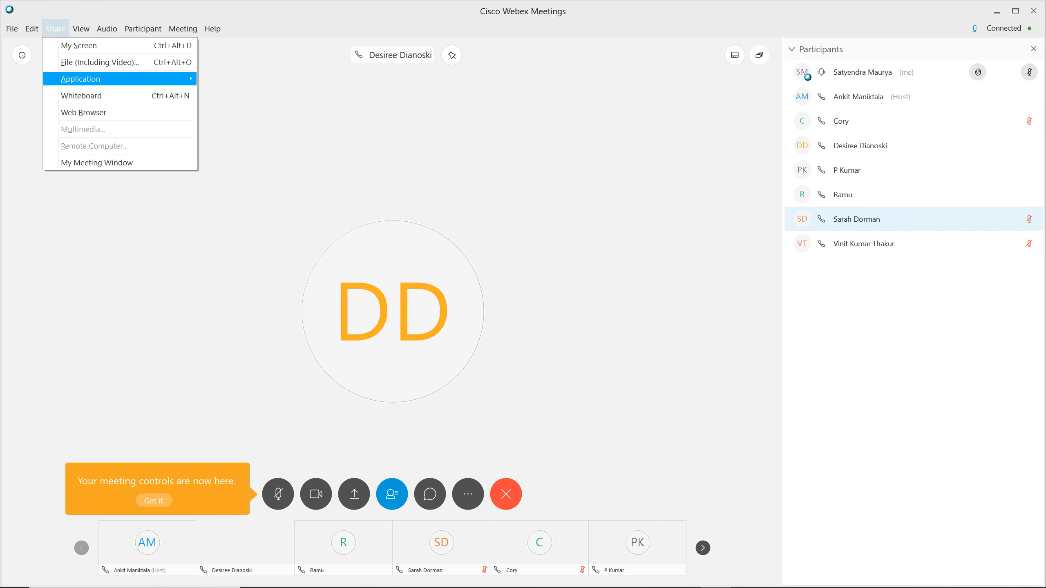
pyautogui.press('Right')
pyautogui.press('Down')
pyautogui.press('Down')
pyautogui.press('Down')
pyautogui.press('Down')
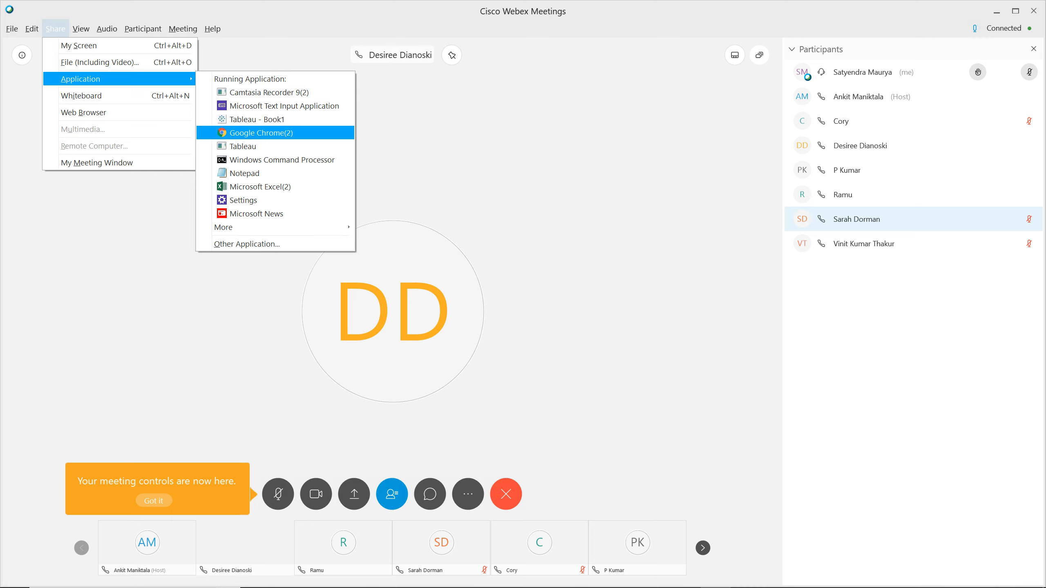
pyautogui.press('Return')
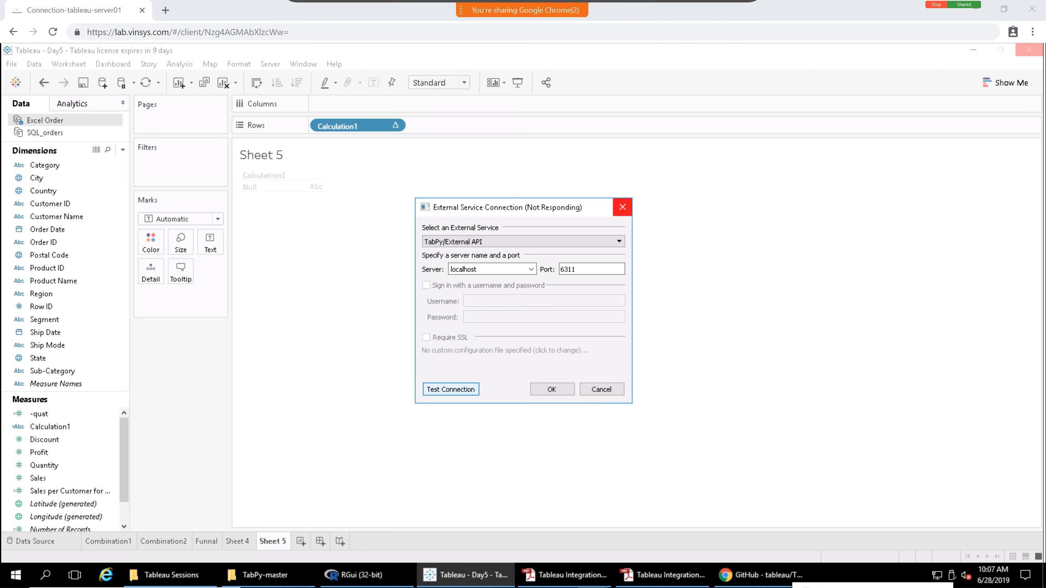
# Step: End the unresponsive Tableau process in Task Manager and close Task Manager
pyautogui.rightClick(842, 575)
pyautogui.click(885, 509)
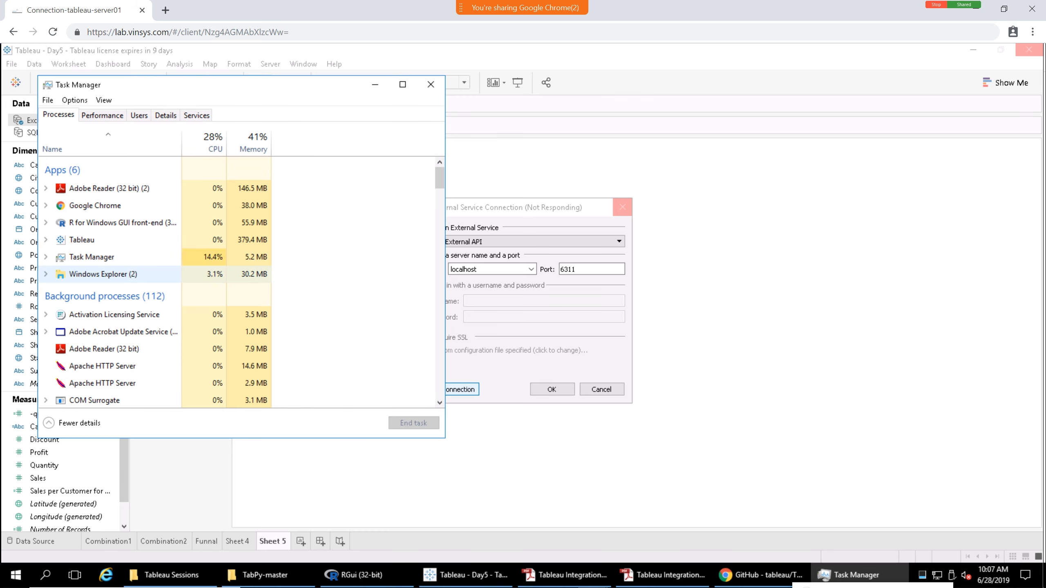
pyautogui.click(81, 239)
pyautogui.click(414, 423)
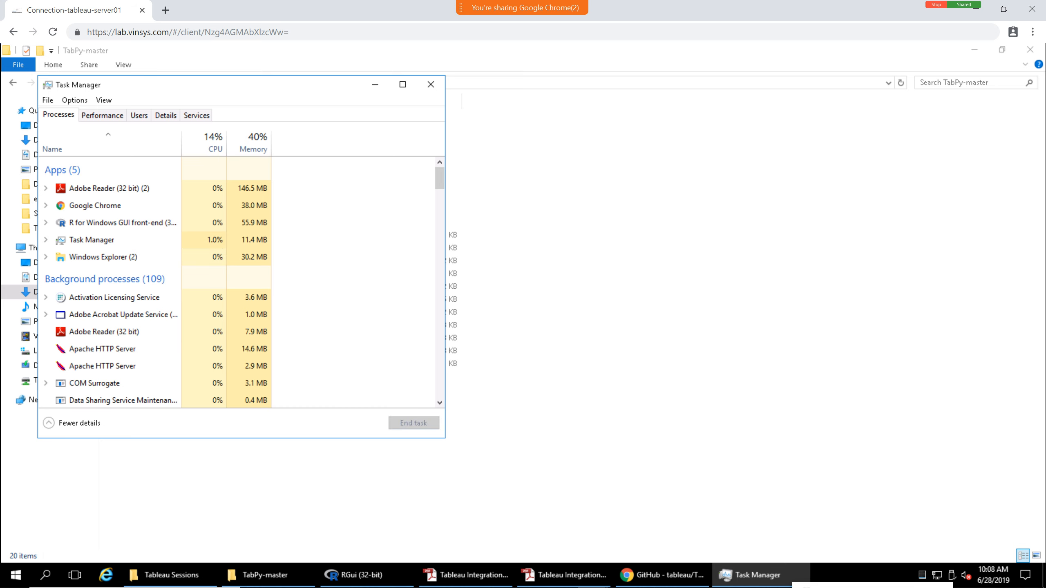
pyautogui.click(430, 84)
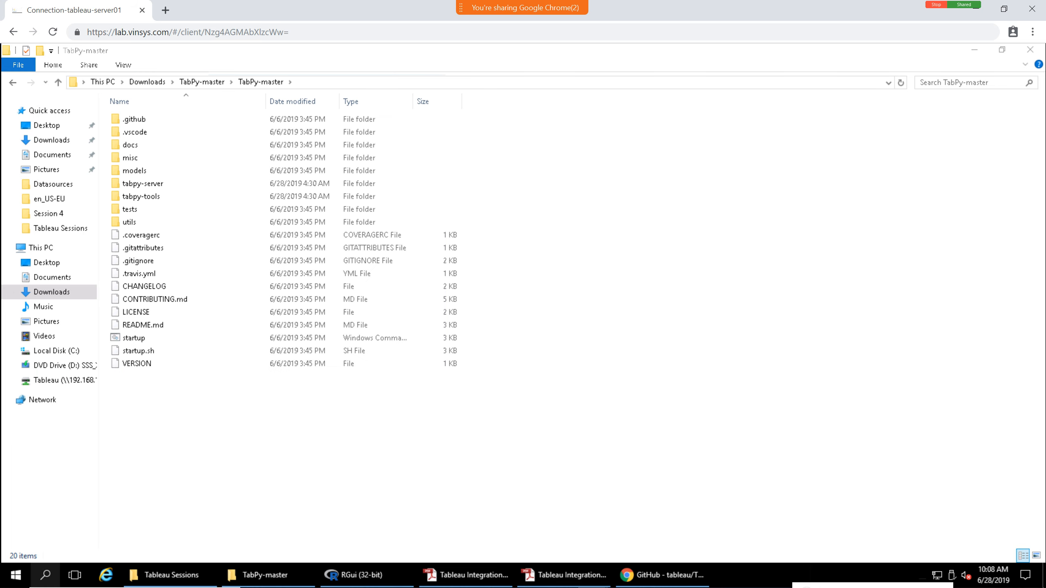
# Step: Continue the Tableau trial and open the recovered Day5 workbook
pyautogui.click(15, 575)
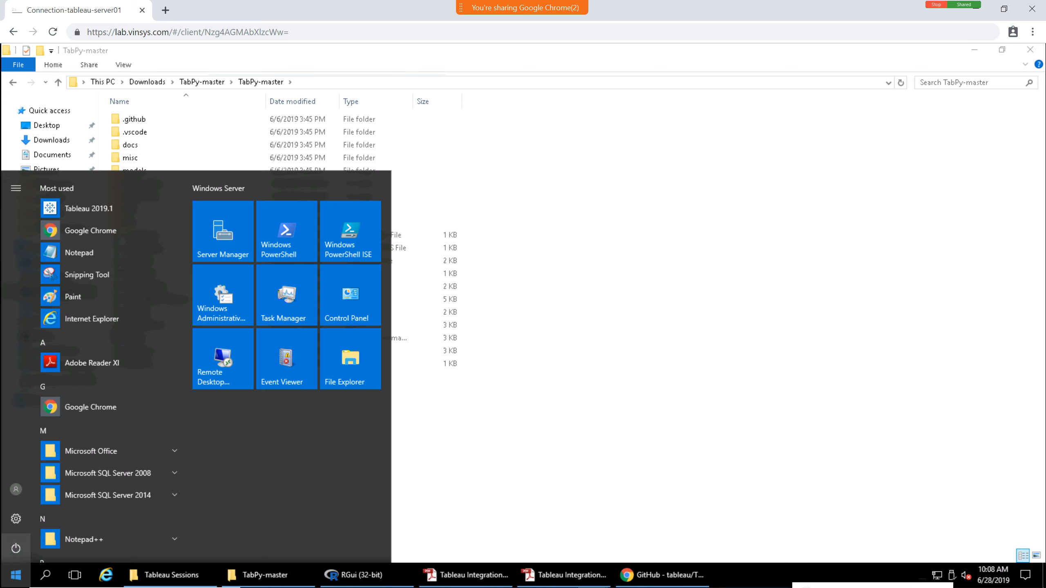
pyautogui.press('Escape')
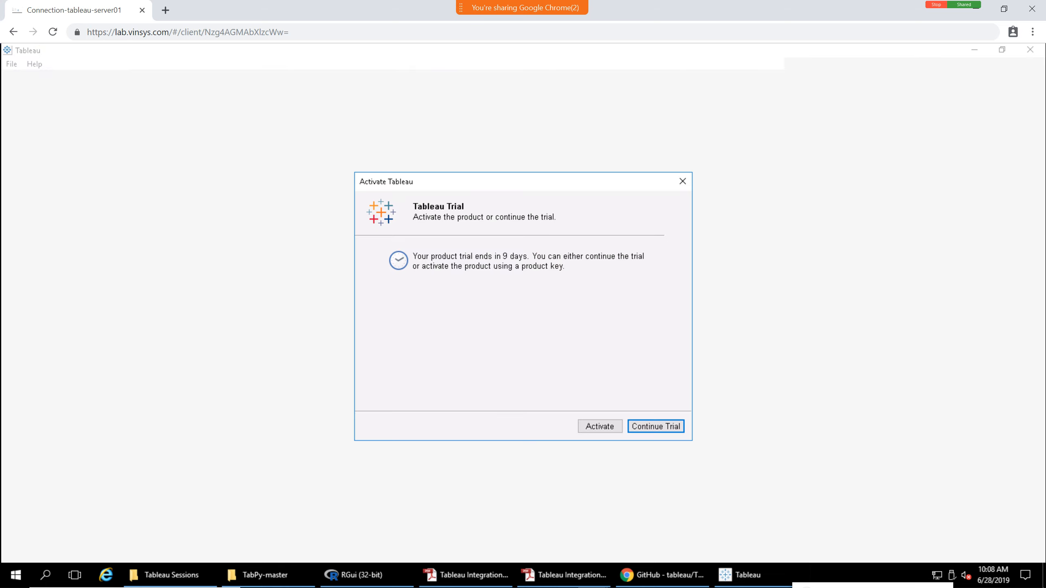
pyautogui.press('Return')
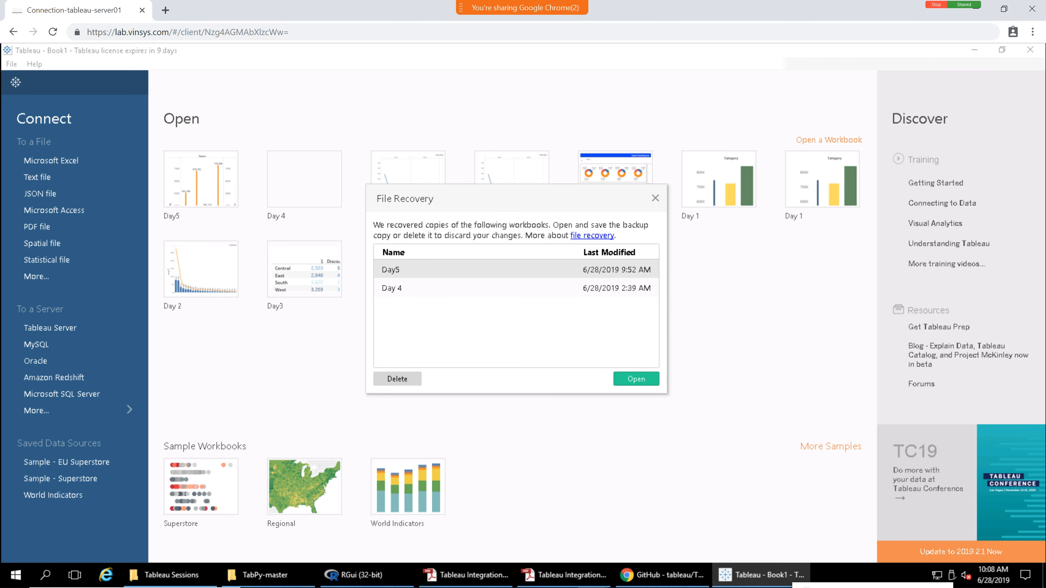
pyautogui.press('Return')
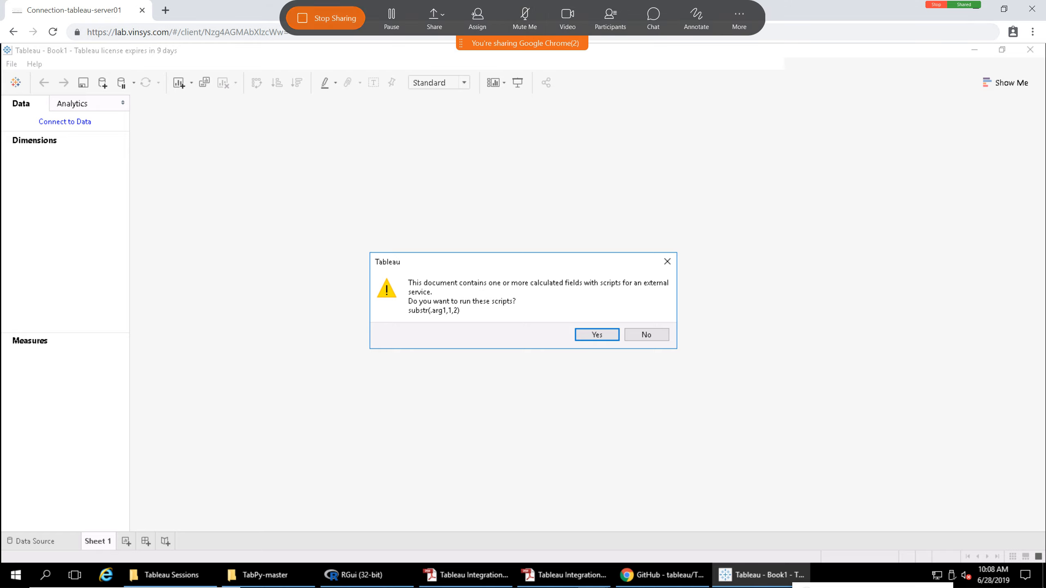
# Step: Stop sharing and share the Google Chrome application again in the Webex meeting
pyautogui.click(325, 18)
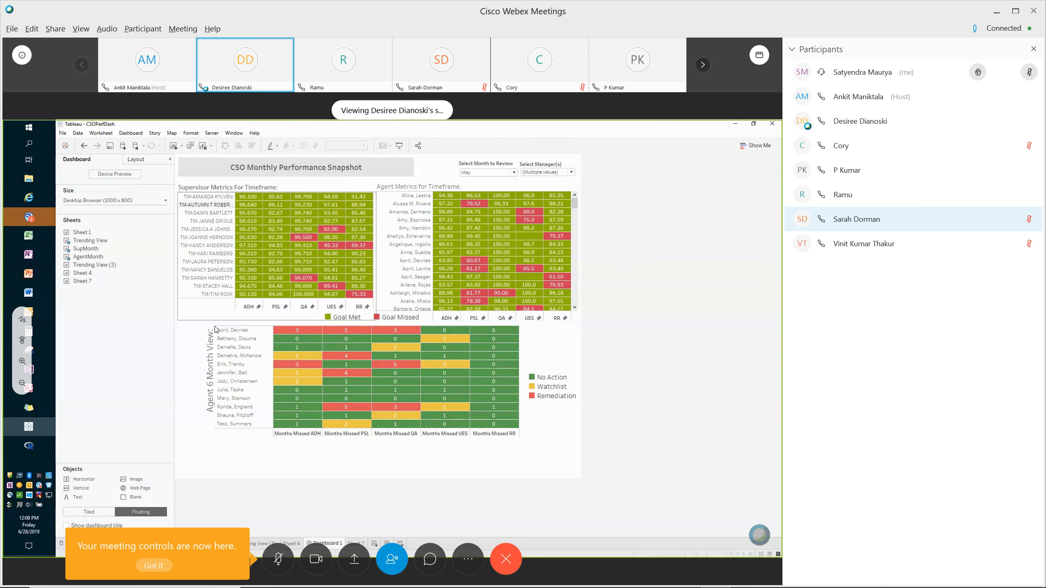
pyautogui.click(205, 231)
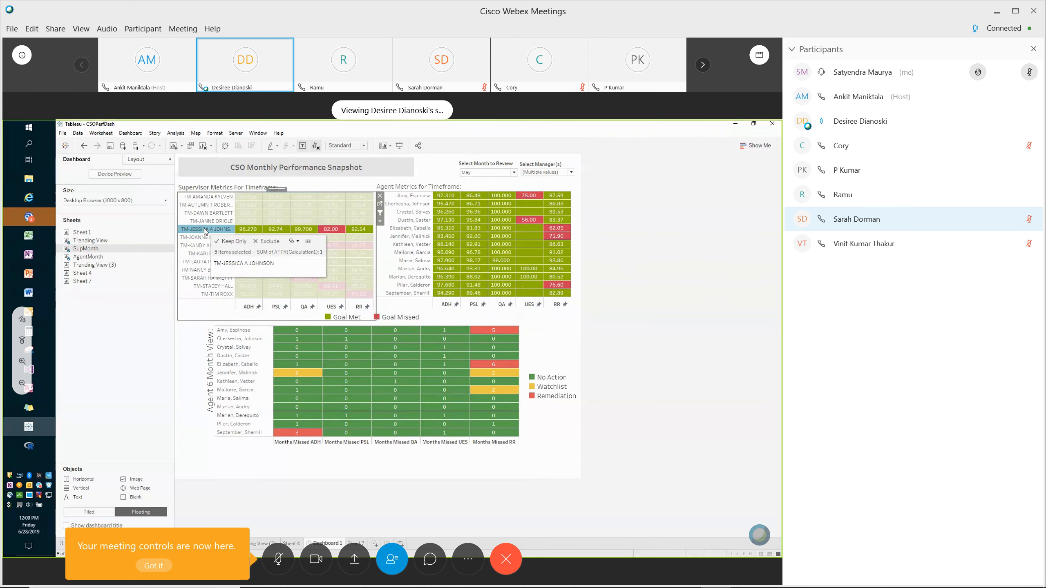
pyautogui.click(200, 254)
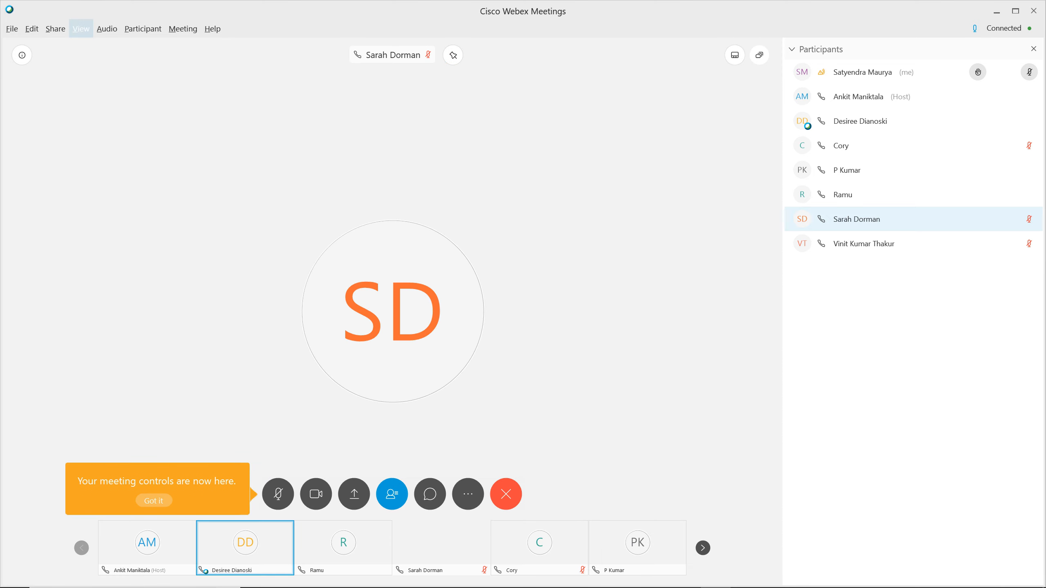
pyautogui.click(81, 29)
pyautogui.moveTo(55, 29)
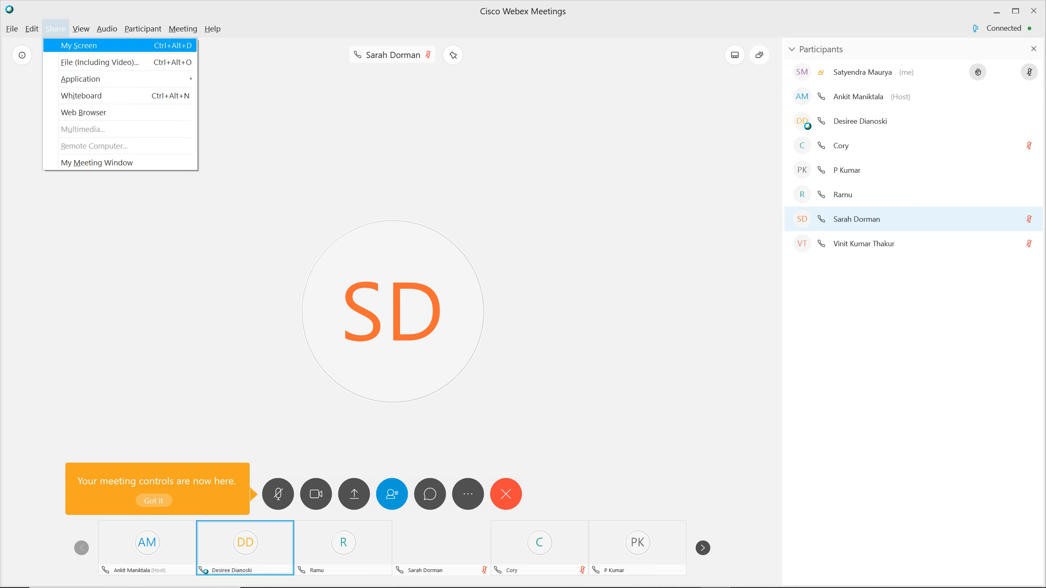
pyautogui.moveTo(81, 80)
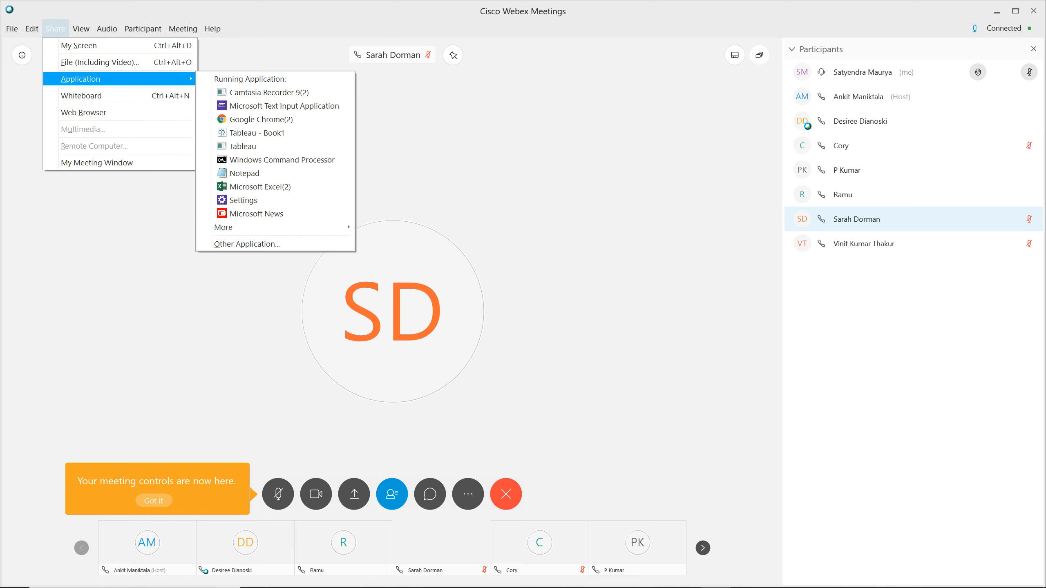
pyautogui.click(261, 119)
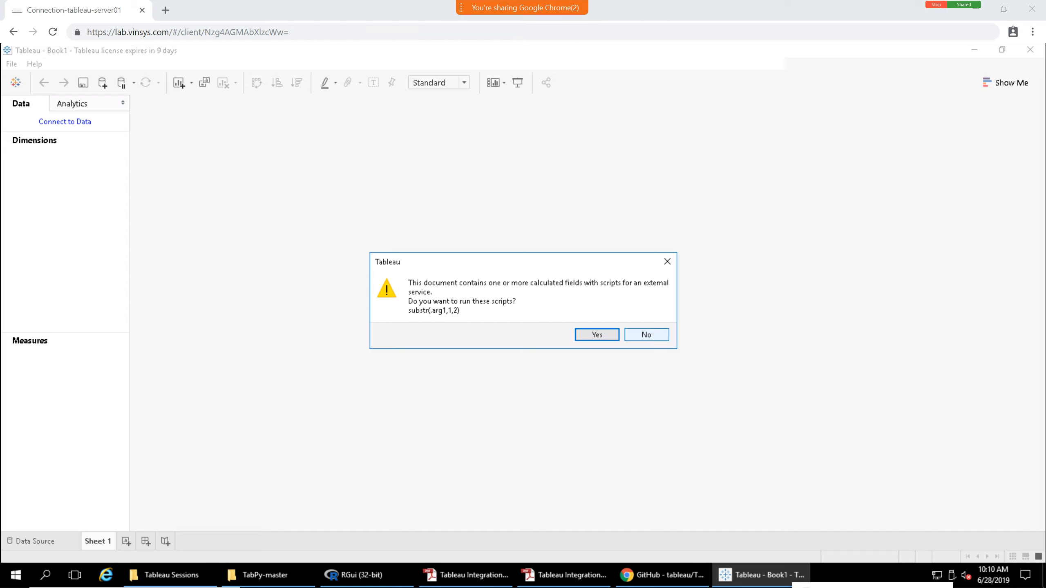
# Step: Decline running the external scripts and remove the Calculation1 field from Rows
pyautogui.click(646, 335)
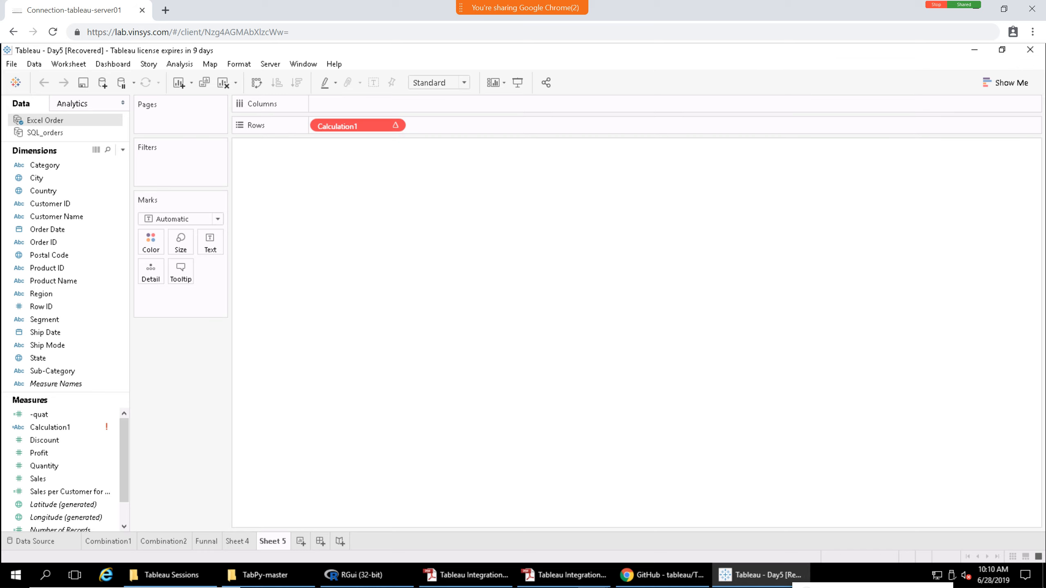
pyautogui.click(395, 125)
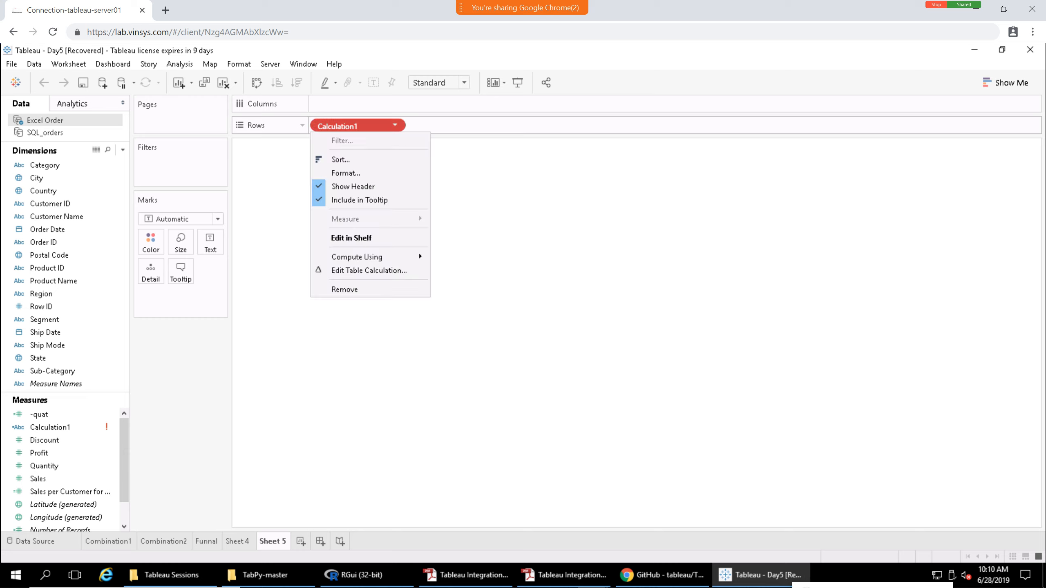
pyautogui.click(344, 289)
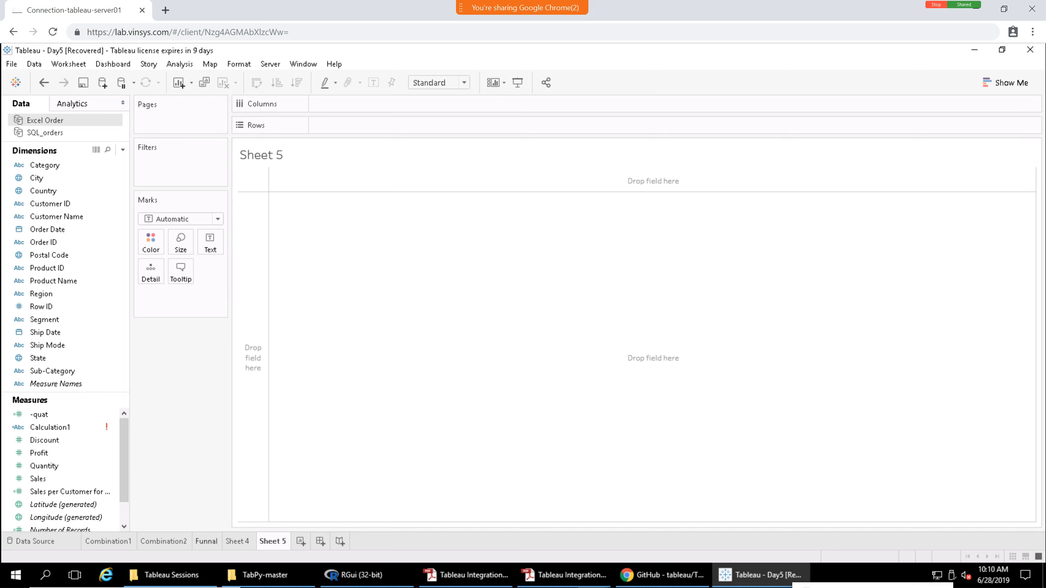
# Step: Switch to Sheet 4 and save the workbook as Day5, replacing the existing file
pyautogui.click(238, 541)
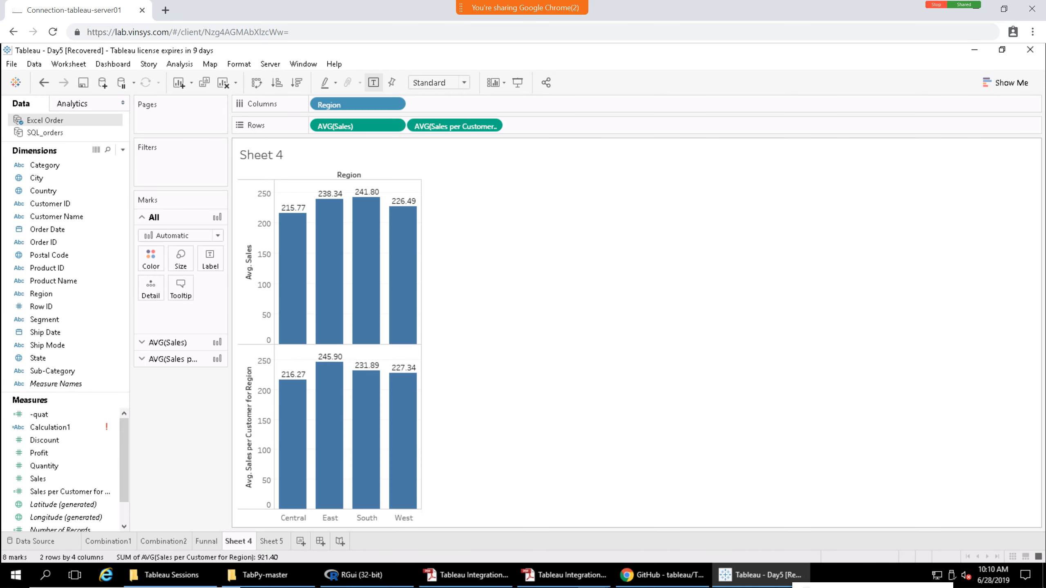
pyautogui.hotkey('ctrl', 's')
pyautogui.write('s')
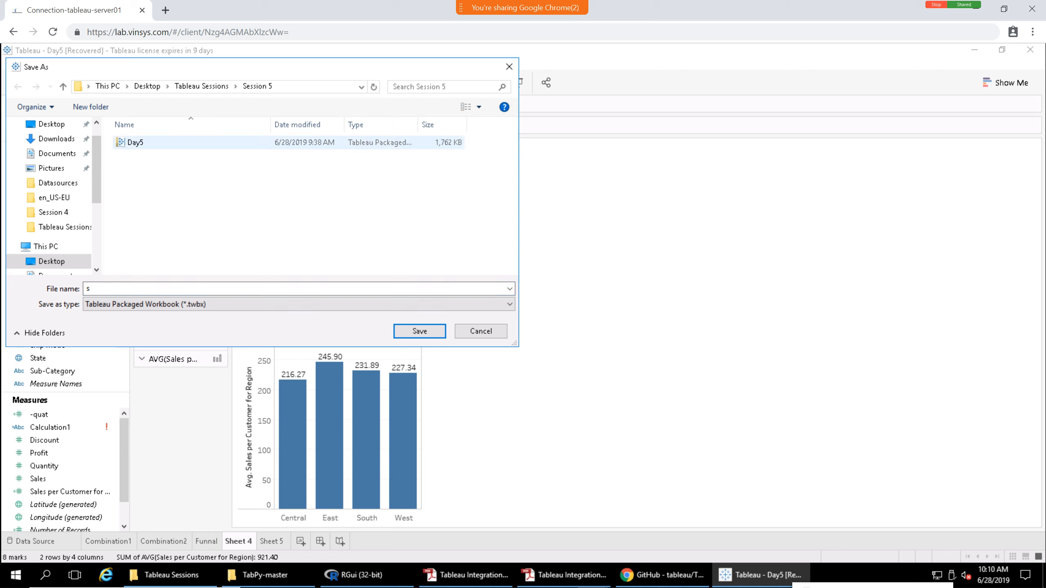
pyautogui.rightClick(137, 143)
pyautogui.press('Escape')
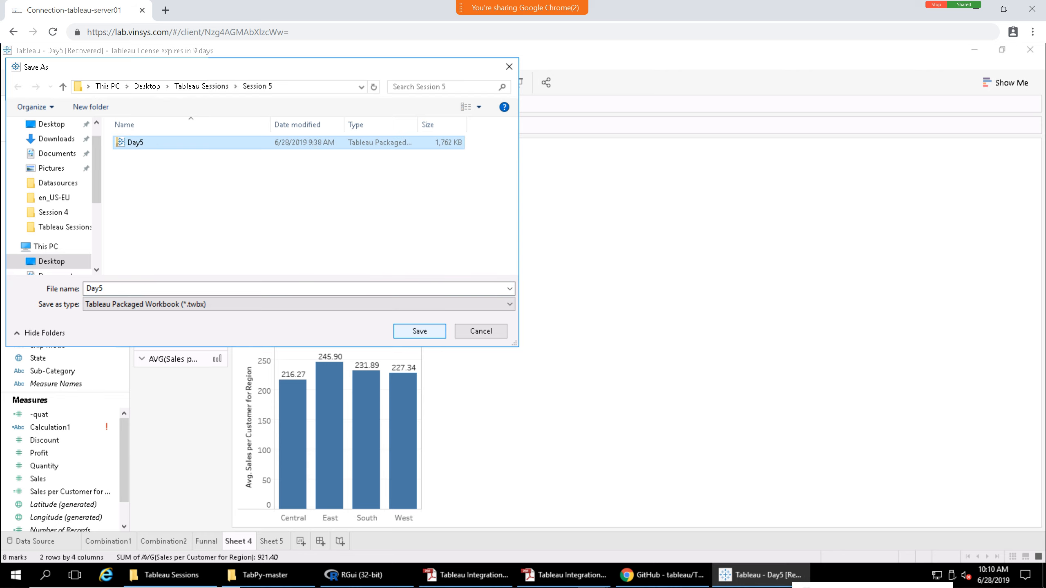
pyautogui.press('Return')
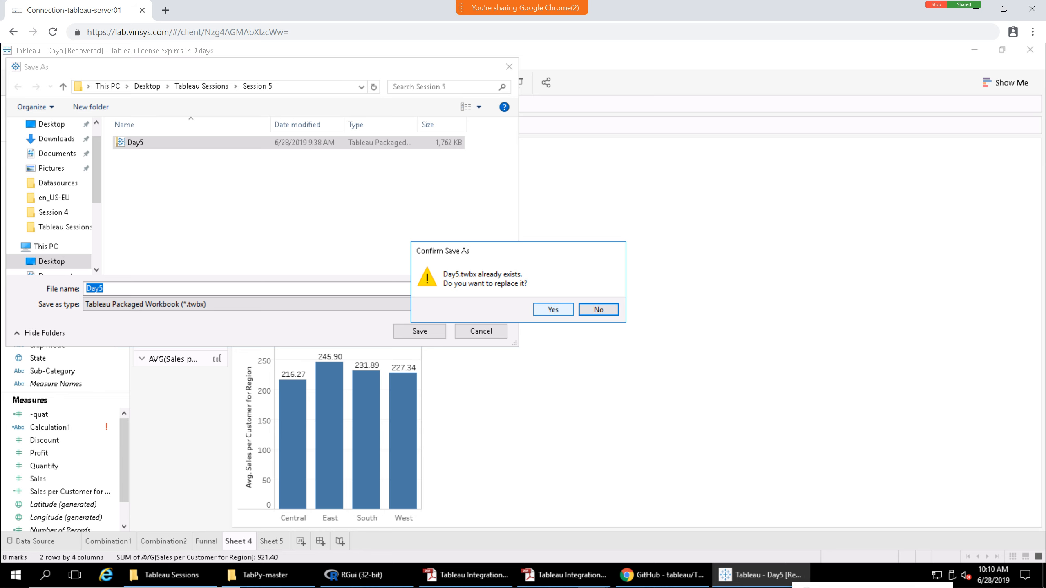
pyautogui.click(553, 309)
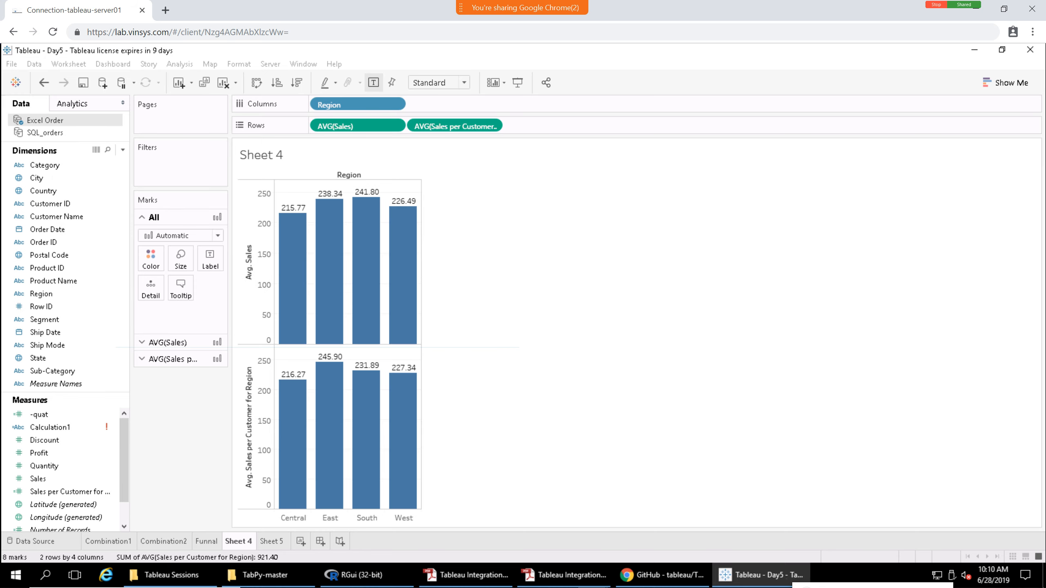
pyautogui.click(11, 64)
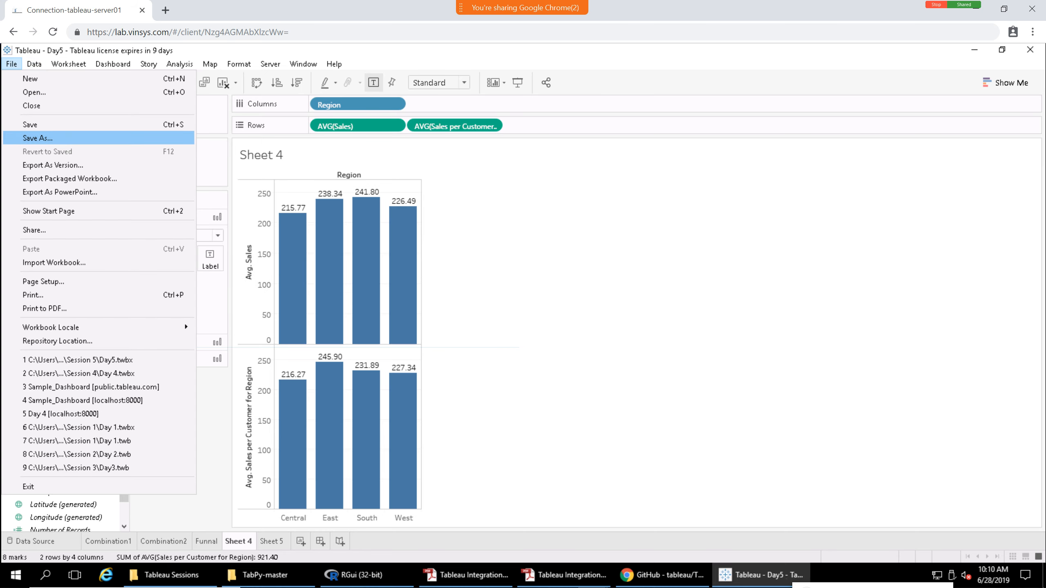
pyautogui.click(37, 138)
pyautogui.click(201, 86)
pyautogui.click(142, 181)
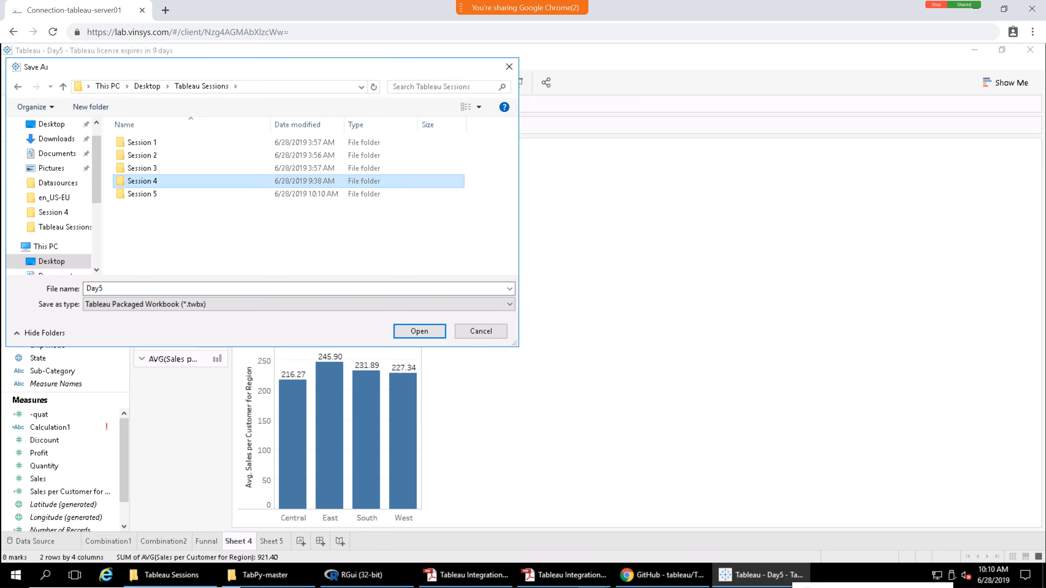
pyautogui.press('Return')
pyautogui.click(136, 142)
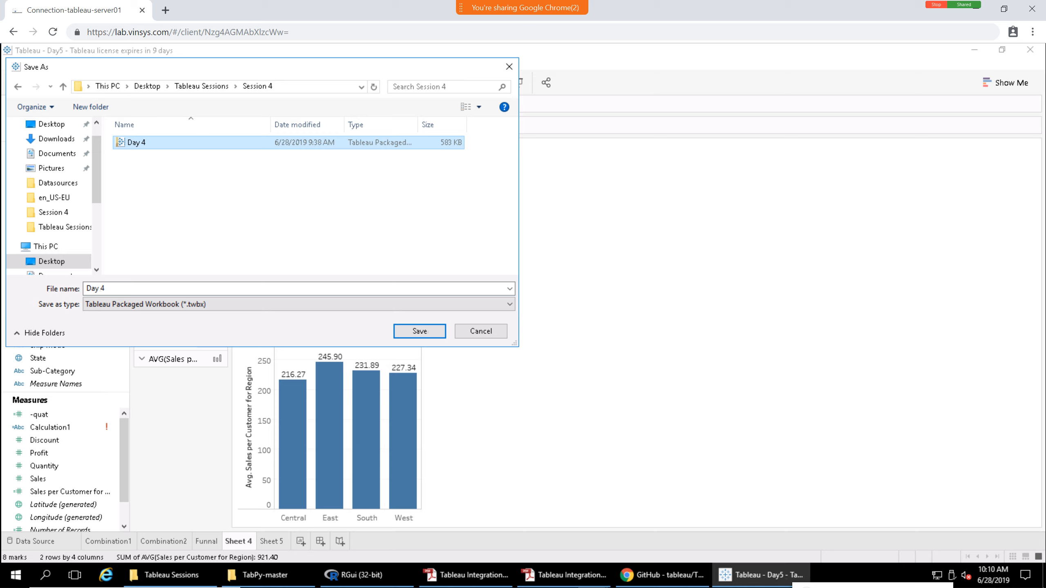
pyautogui.click(480, 331)
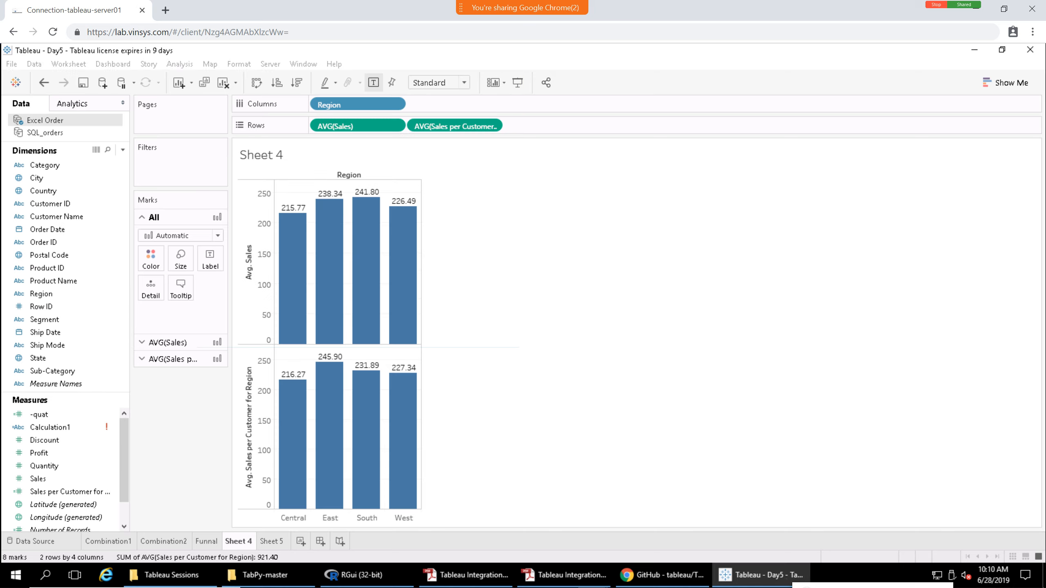
# Step: Open the Day 4 workbook from the Session 4 folder and dismiss the file recovery prompt
pyautogui.click(12, 64)
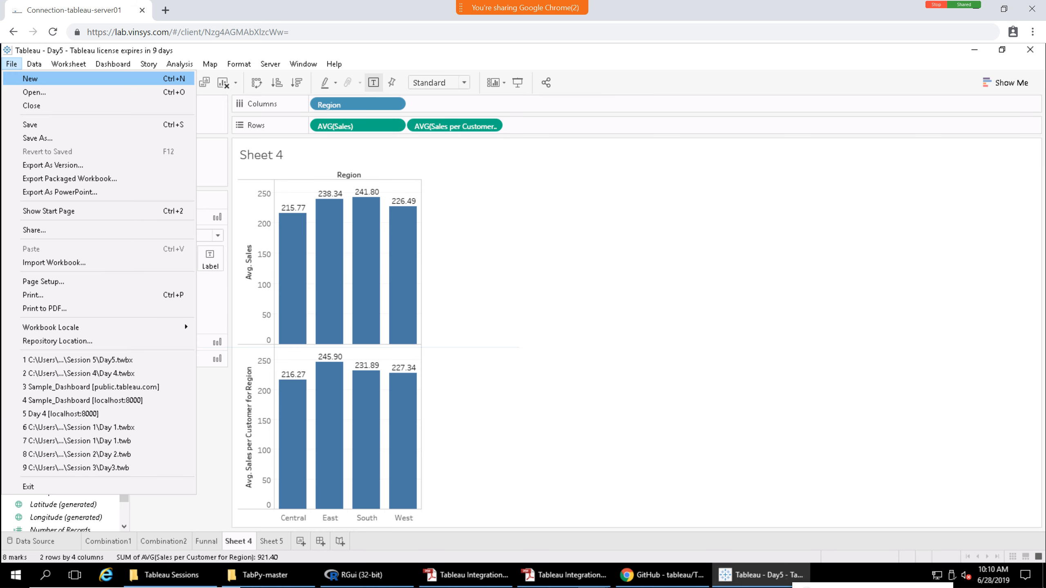
pyautogui.click(12, 64)
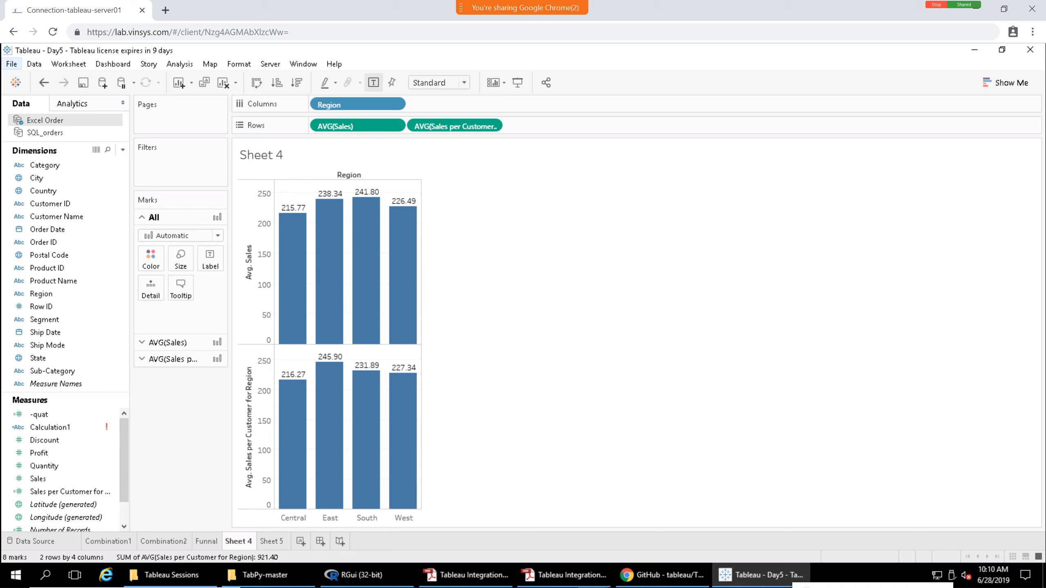
pyautogui.click(12, 64)
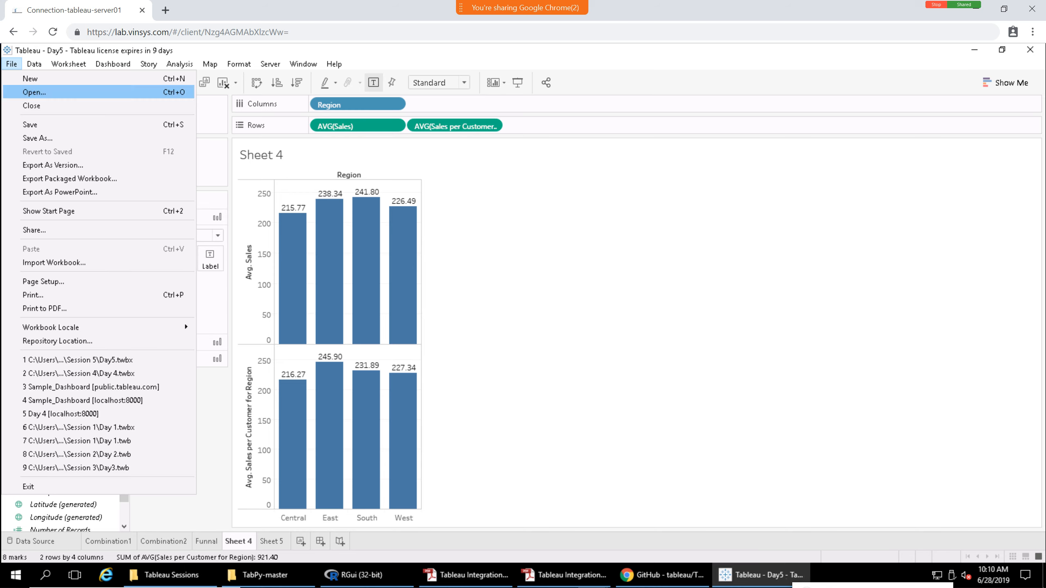
pyautogui.click(29, 93)
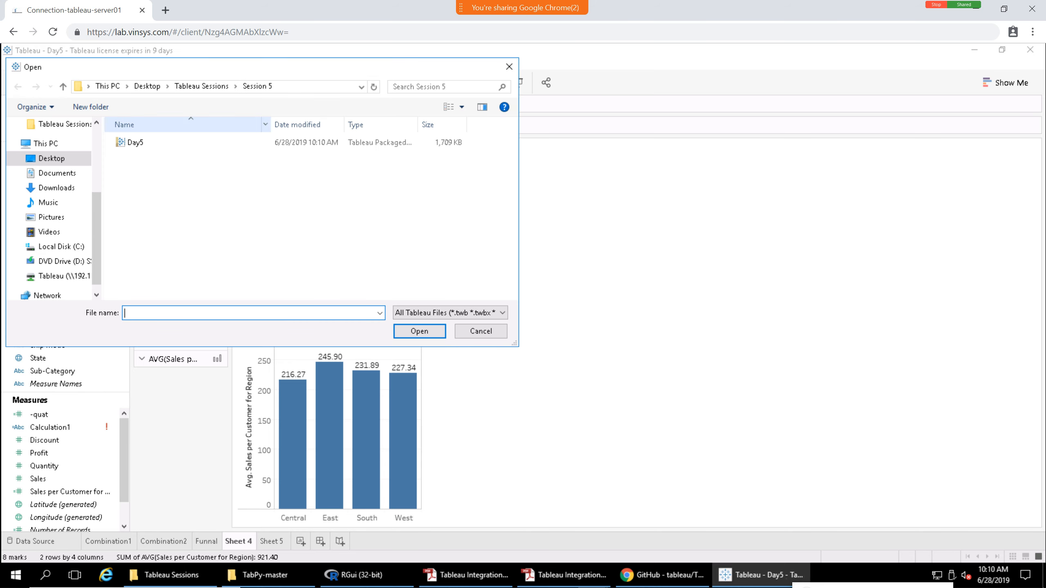
pyautogui.click(202, 86)
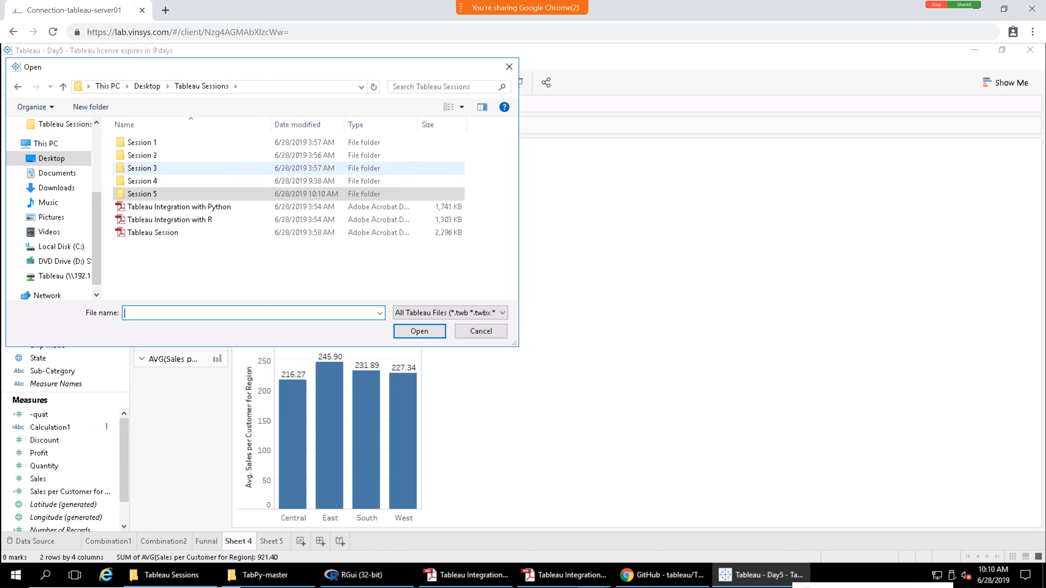
pyautogui.doubleClick(136, 182)
pyautogui.click(136, 143)
pyautogui.press('Return')
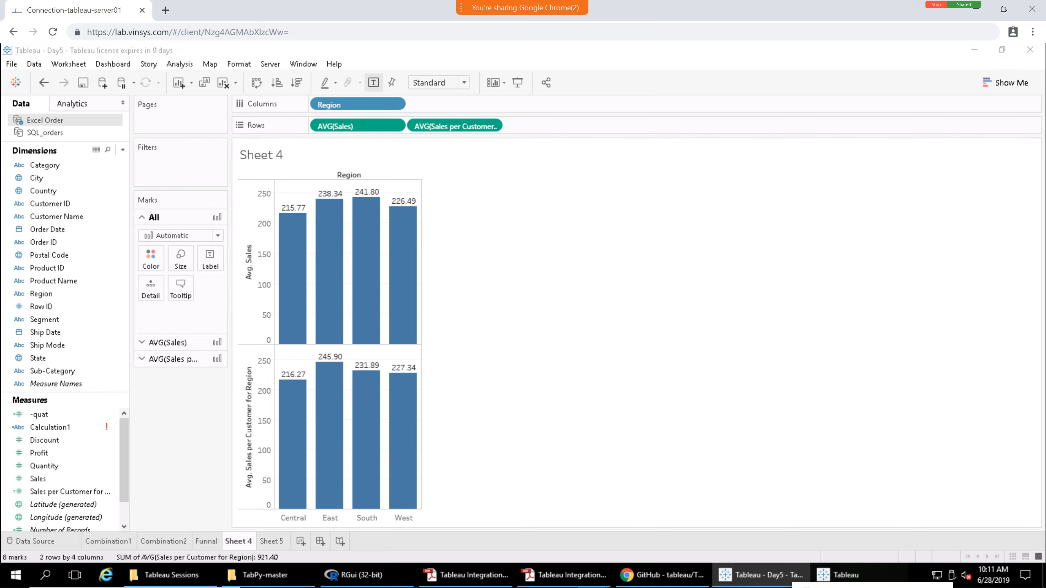
pyautogui.press('Return')
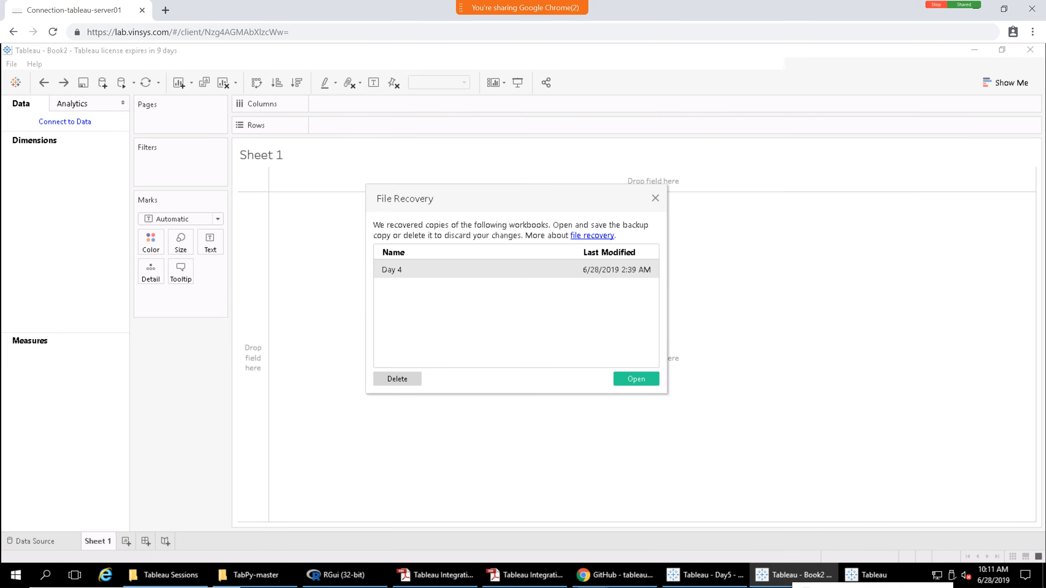
pyautogui.press('Escape')
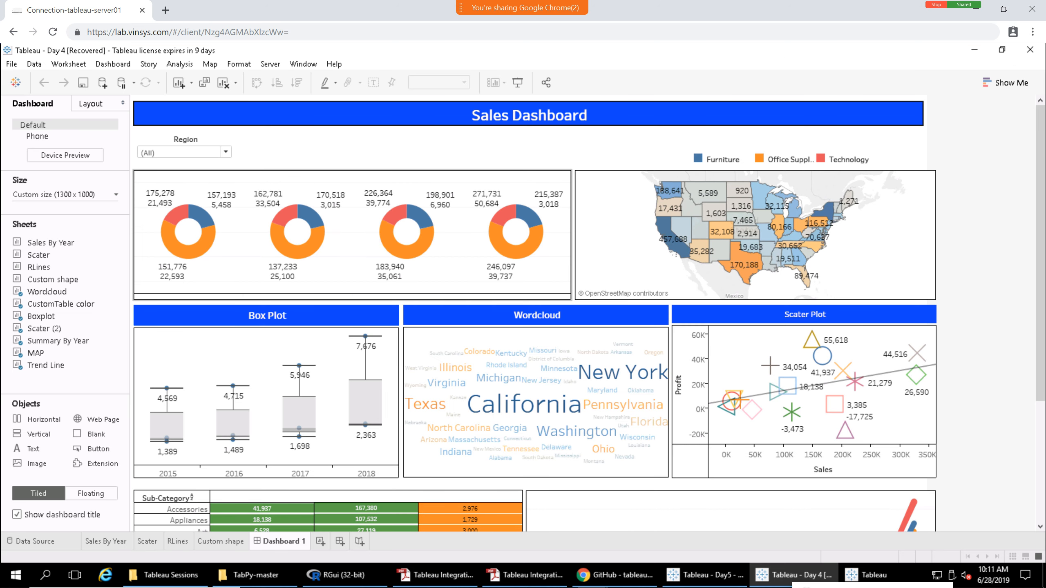
# Step: Open the custom table color sheet from the dashboard and inspect the first column's marks
pyautogui.click(529, 498)
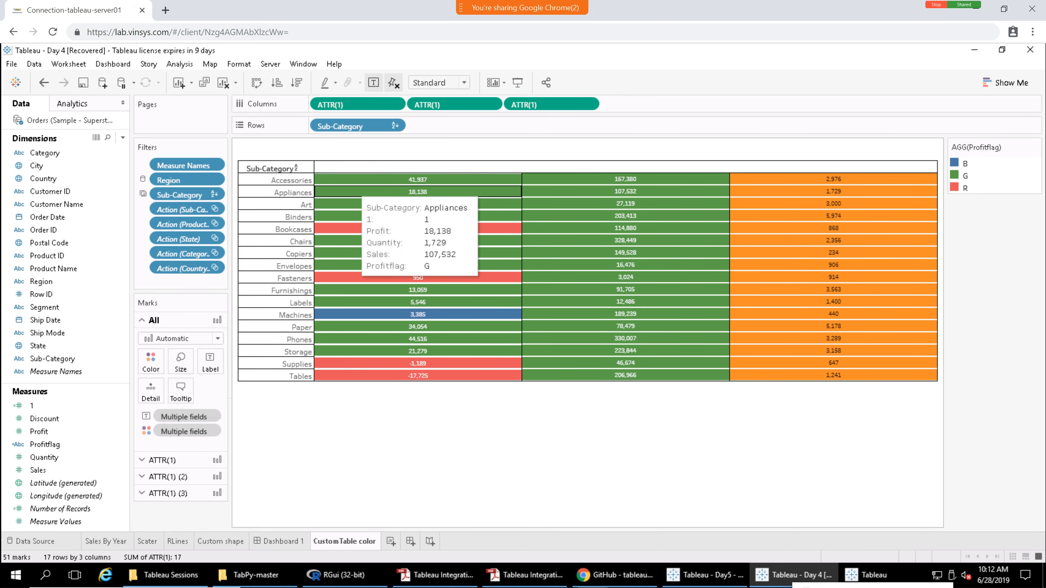
pyautogui.click(358, 192)
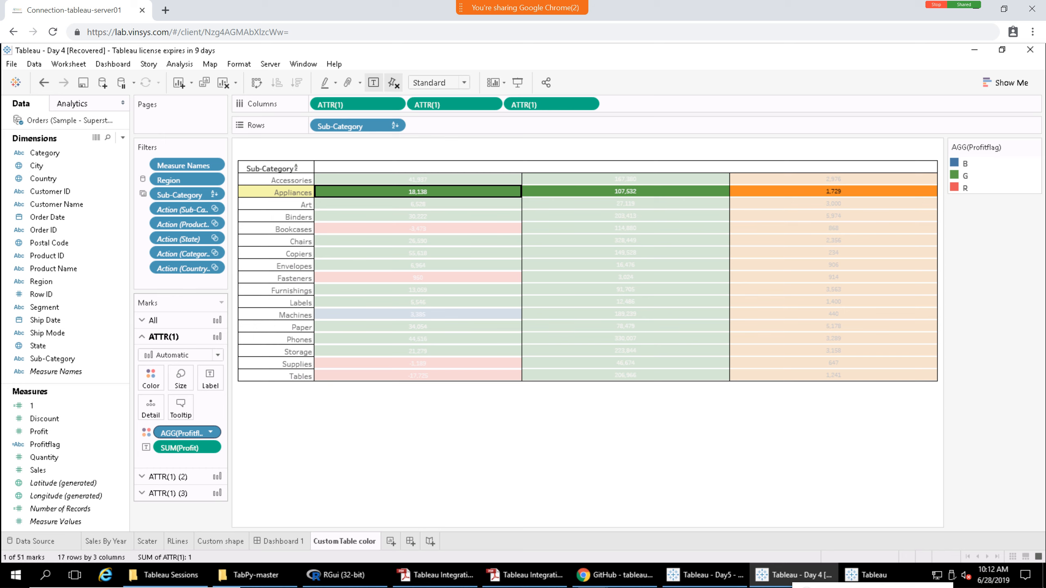
pyautogui.click(348, 428)
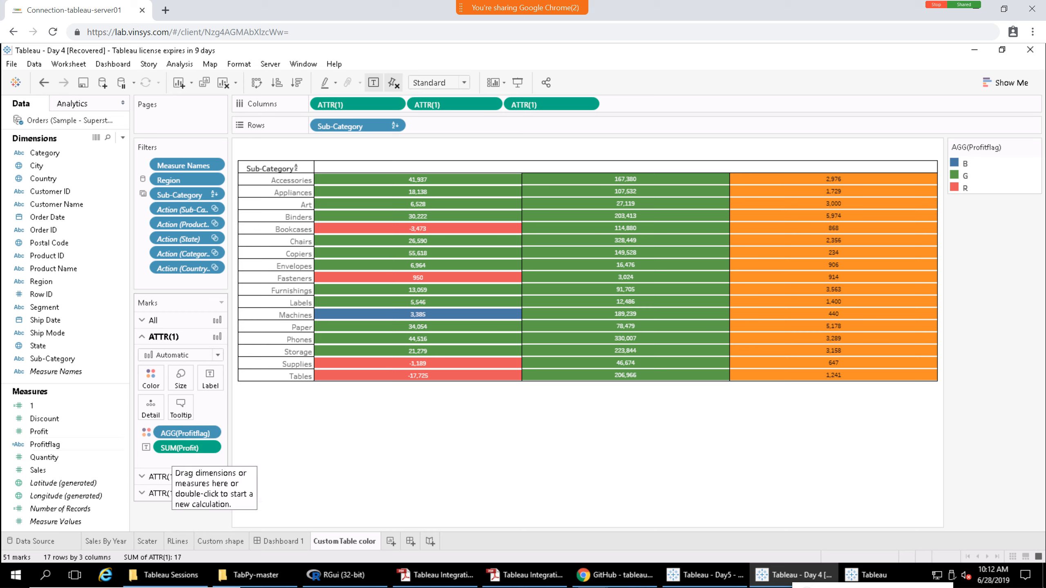
# Step: Color the second ATTR(1) column's marks by Profitflag and open the third column's marks card
pyautogui.click(165, 477)
pyautogui.moveTo(43, 444); pyautogui.dragTo(150, 395)
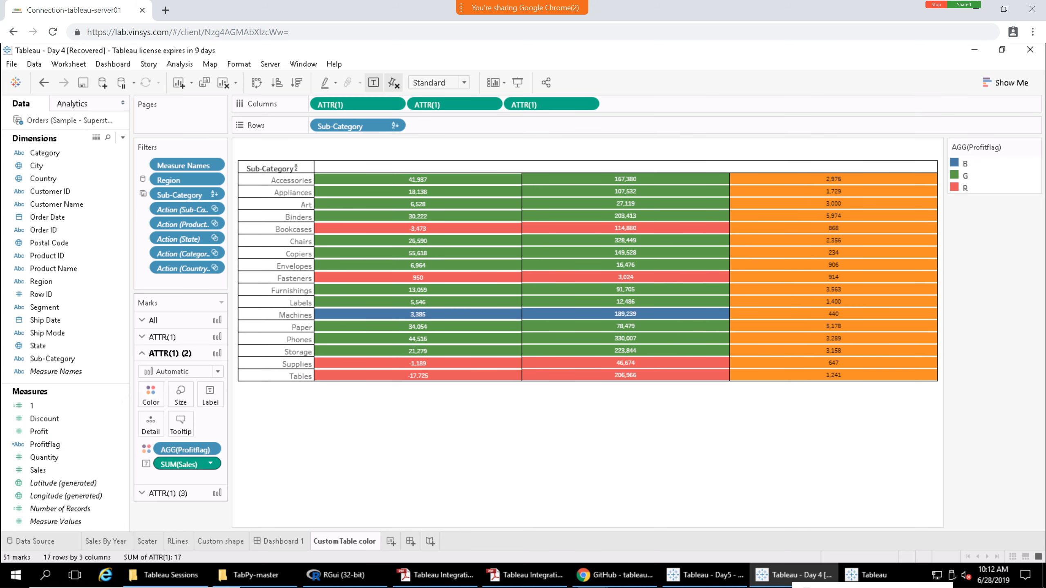
pyautogui.click(165, 493)
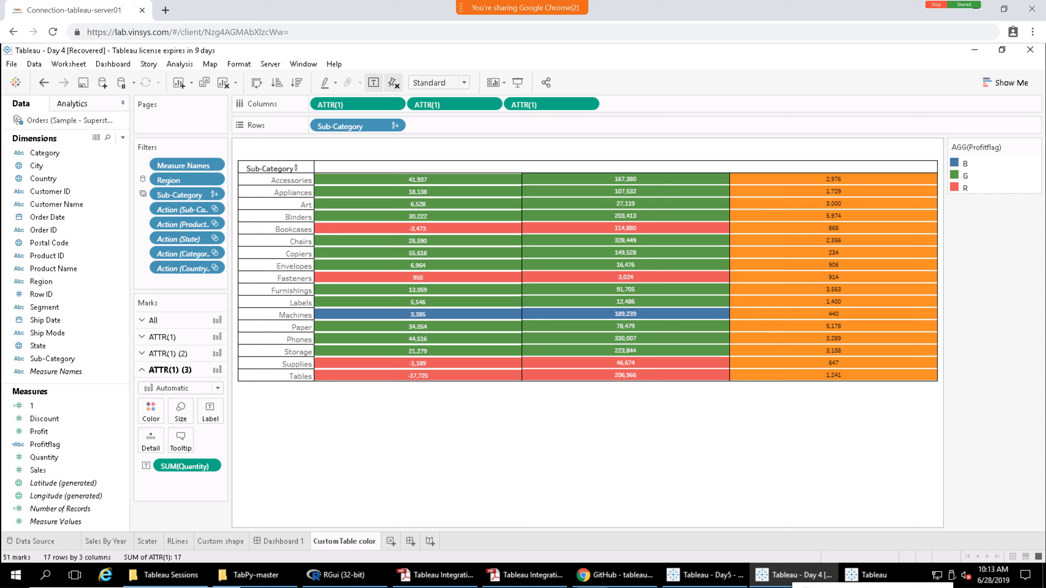
# Step: Add a new worksheet and set its mark type to Shape
pyautogui.click(391, 541)
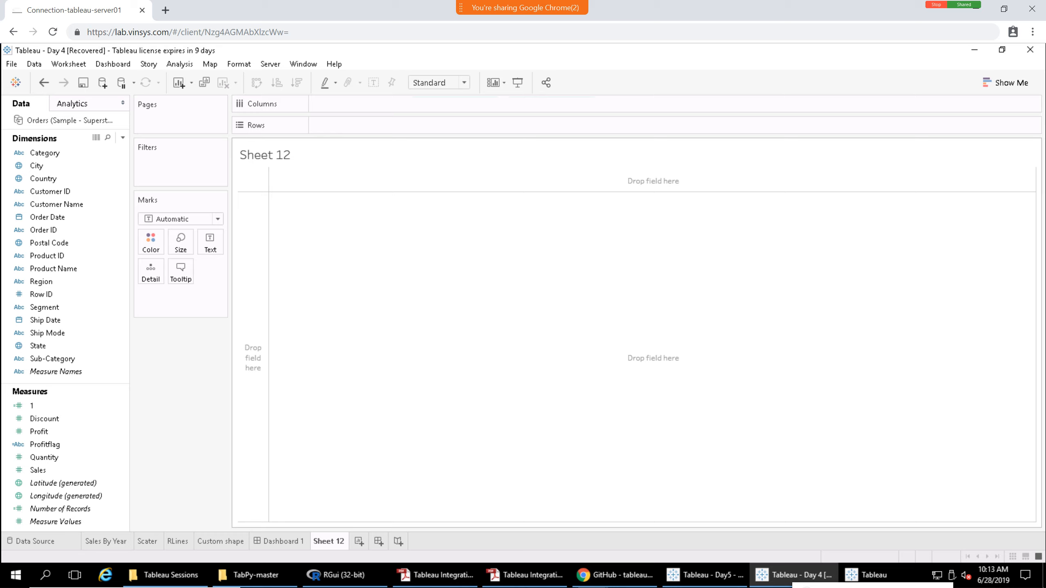
pyautogui.click(181, 219)
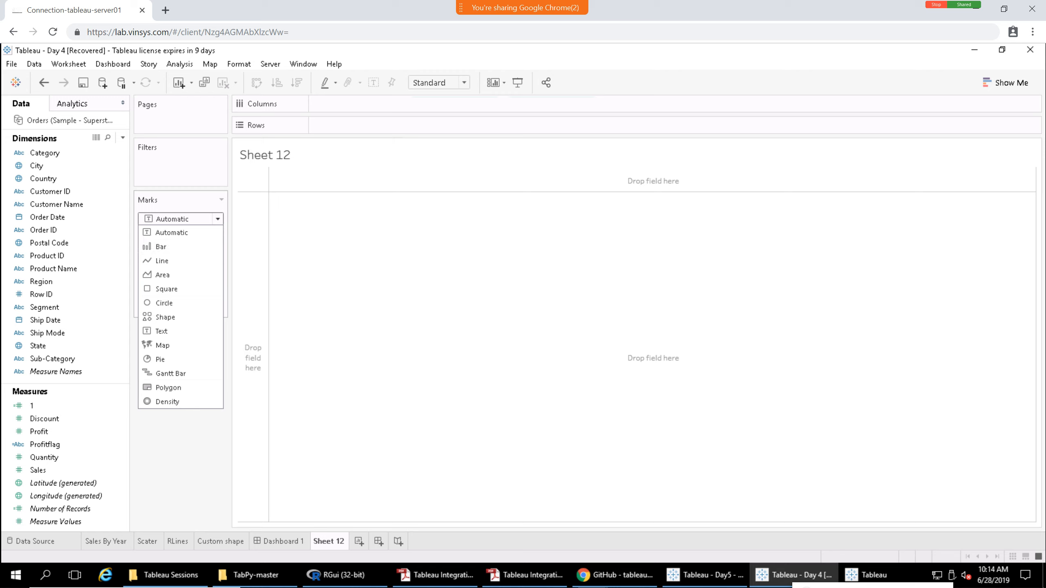
pyautogui.click(165, 317)
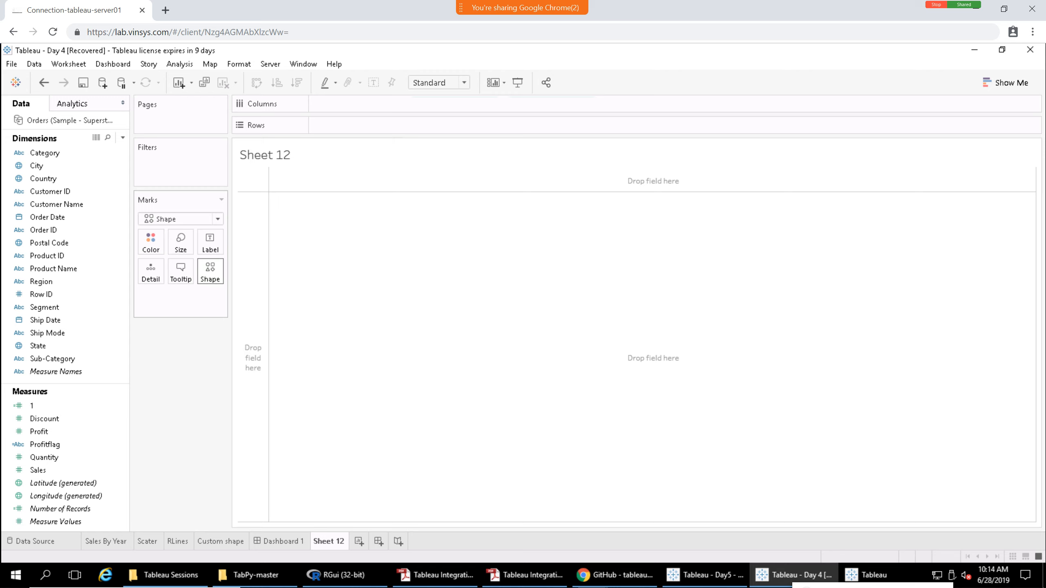
# Step: Browse the shape palettes in the Edit Shape dialog, close it, and minimize the Day 4 window
pyautogui.click(210, 271)
pyautogui.click(237, 358)
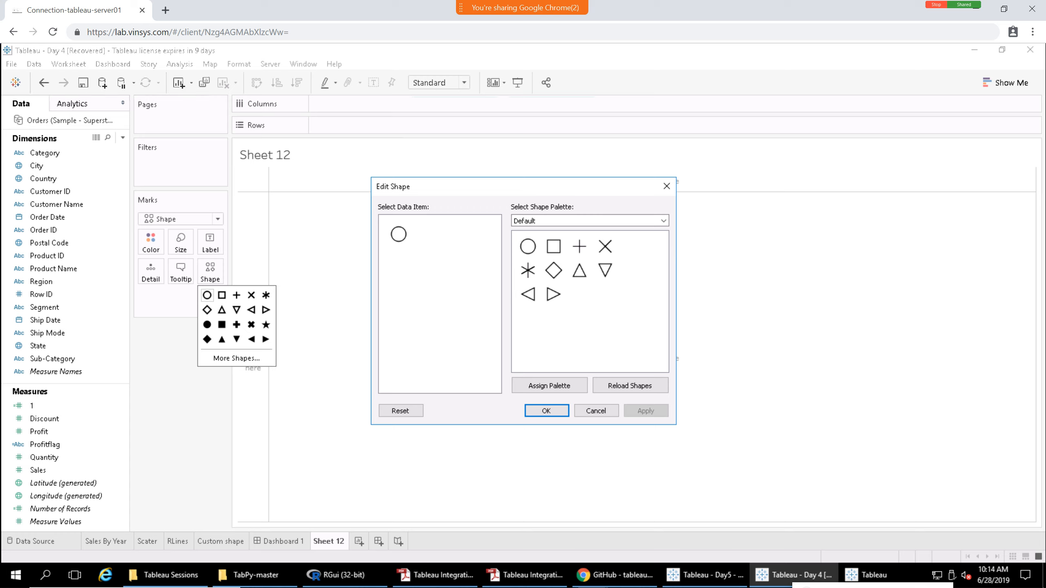
pyautogui.click(667, 186)
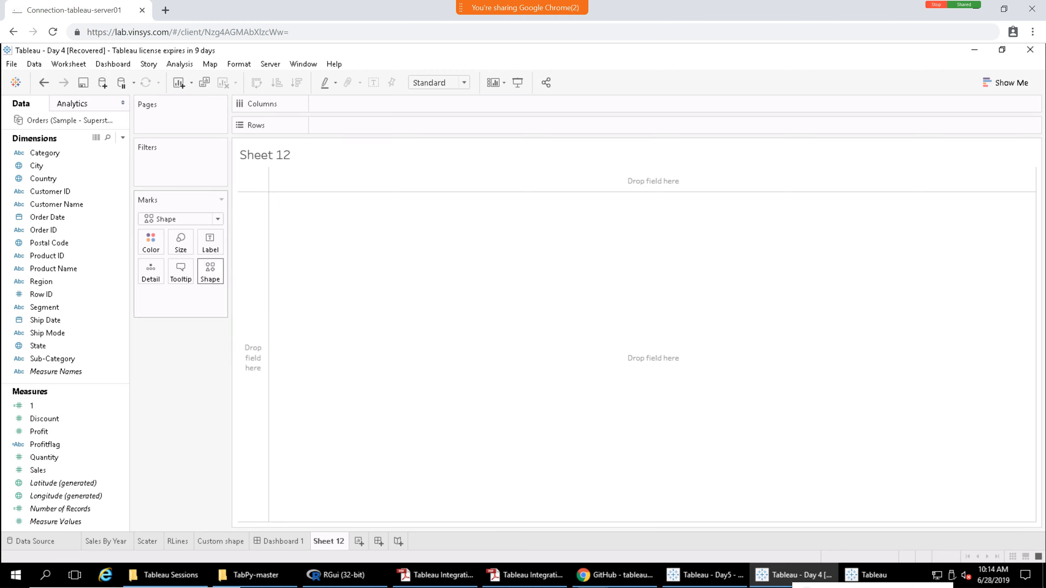
pyautogui.click(210, 272)
pyautogui.click(236, 358)
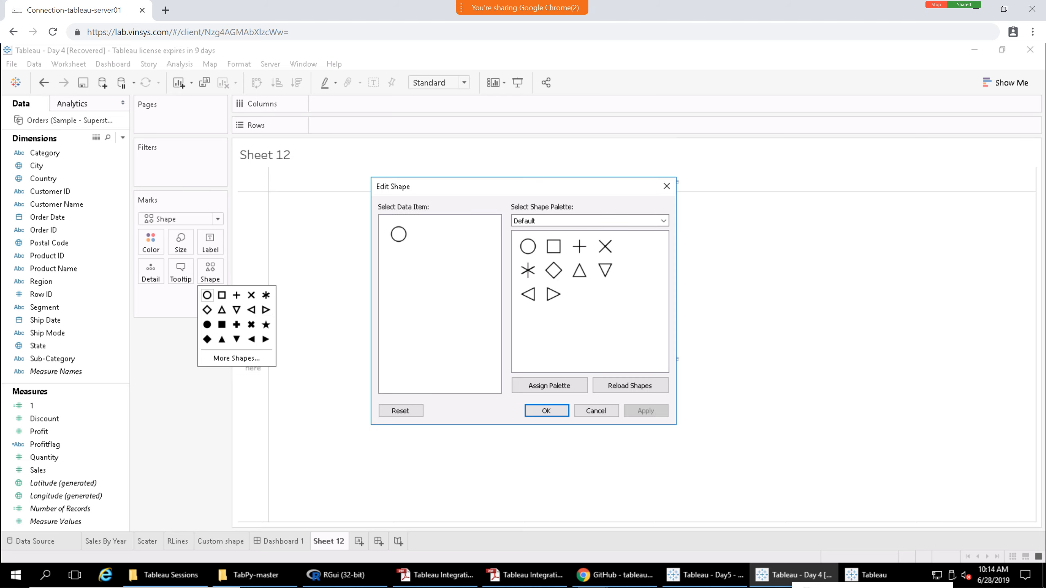
pyautogui.click(664, 220)
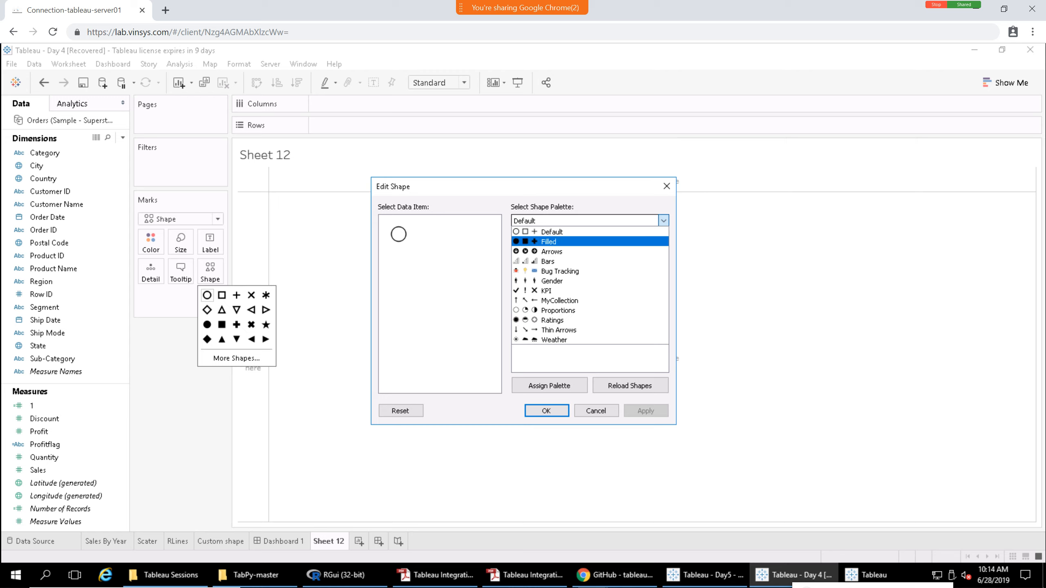
pyautogui.click(667, 187)
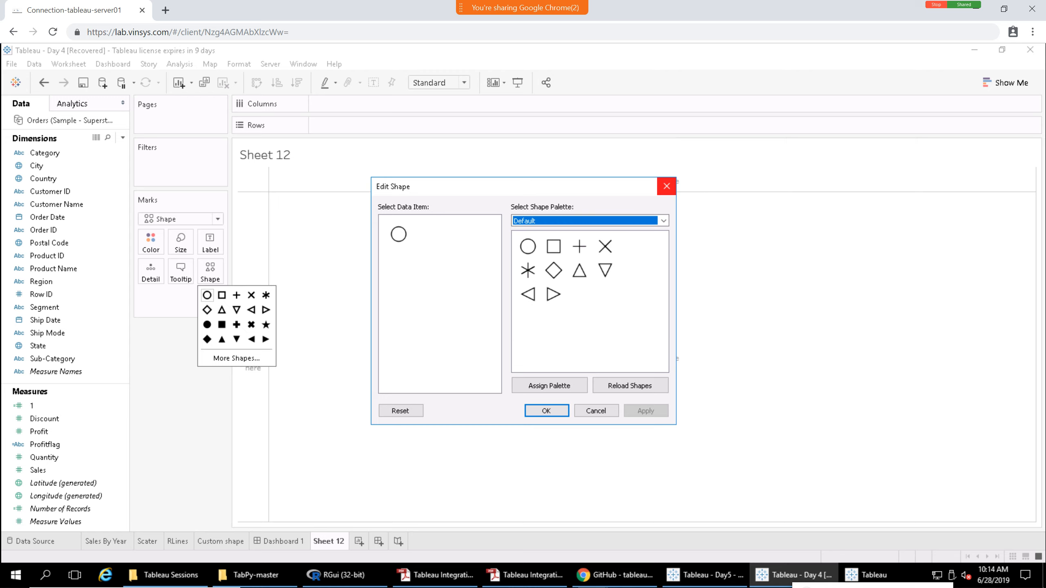
pyautogui.click(666, 186)
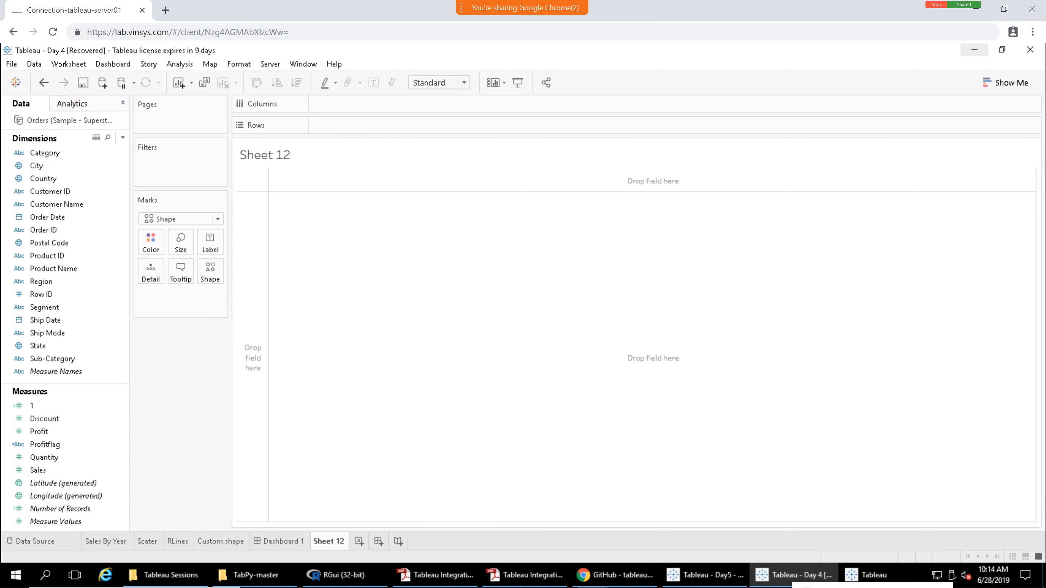
pyautogui.click(974, 50)
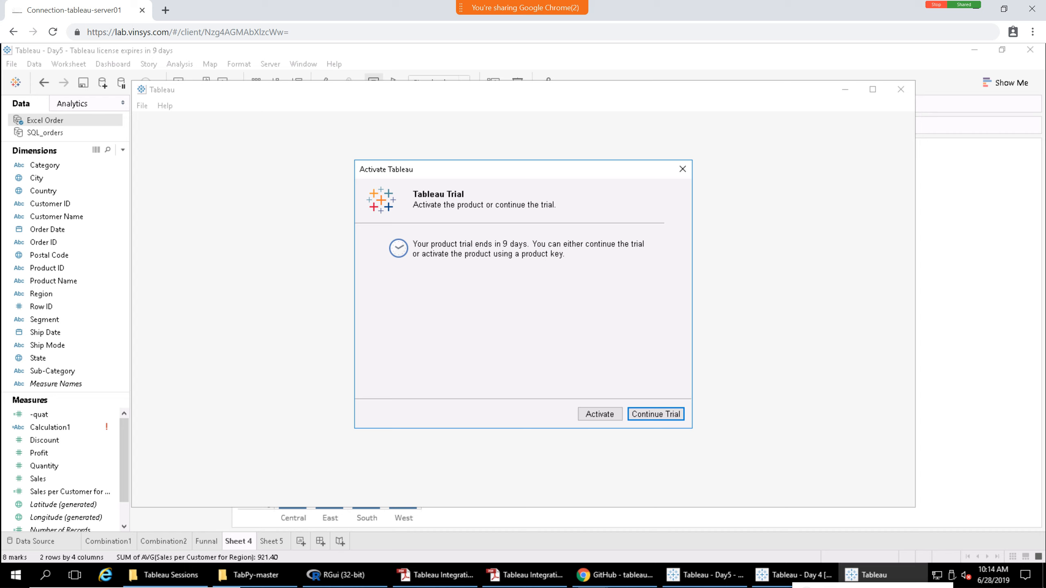
# Step: Close the activation dialog and open the Sample - Superstore Excel file from the Datasources 2019.1 en_US-EU folder
pyautogui.hotkey('alt', 'a')
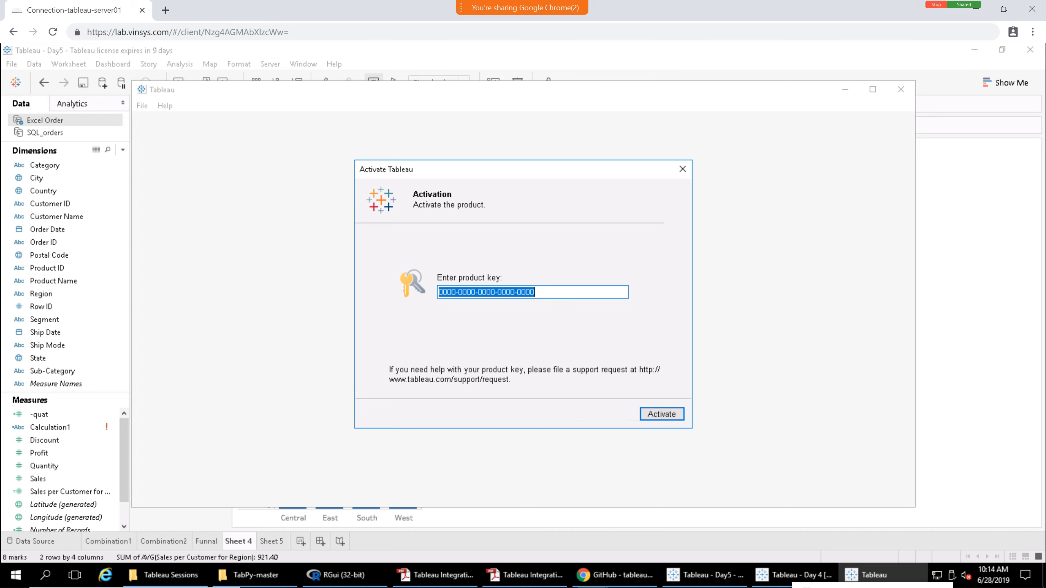
pyautogui.click(683, 168)
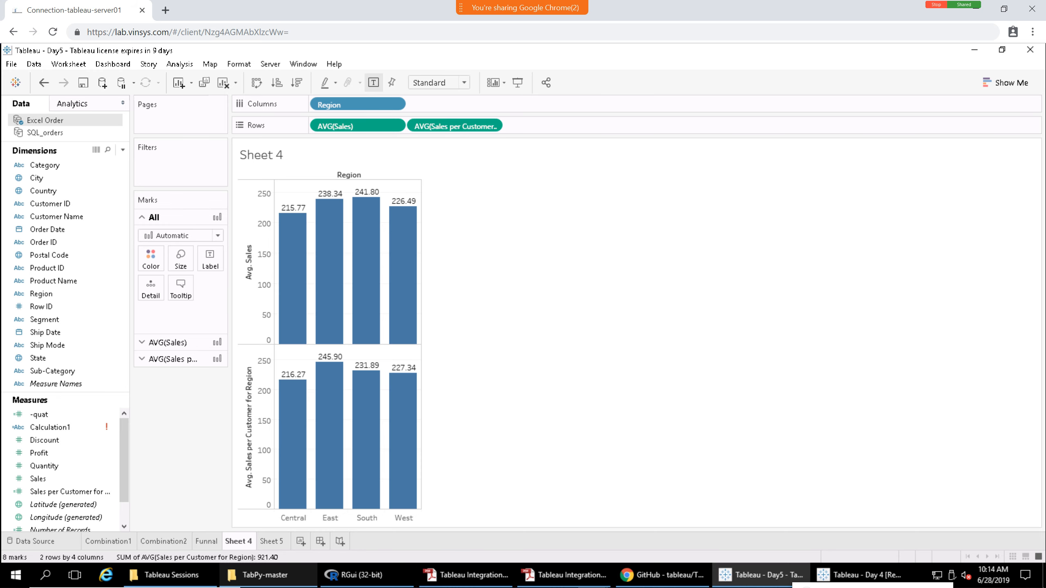
pyautogui.click(268, 575)
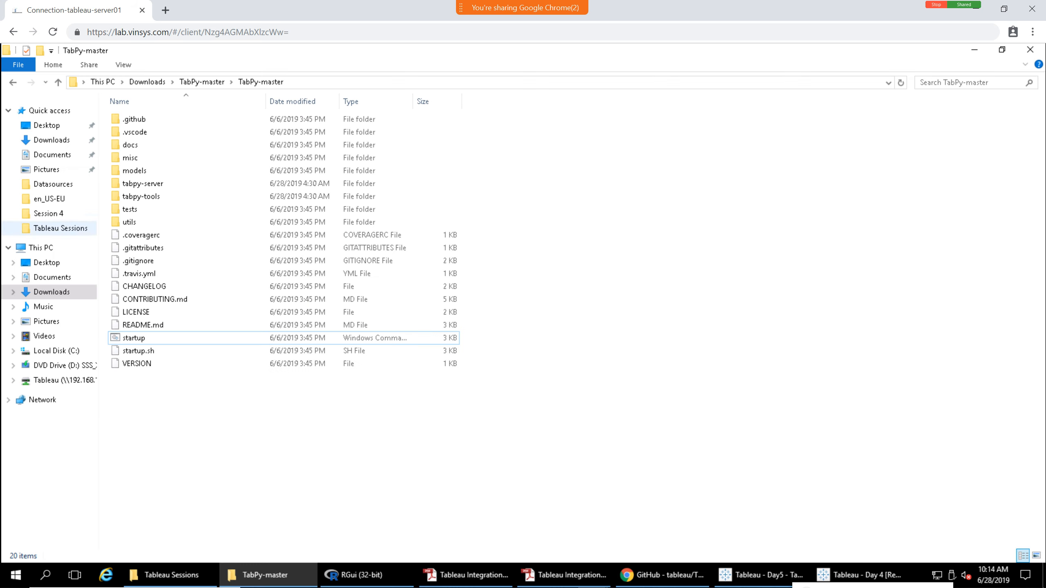
pyautogui.click(53, 184)
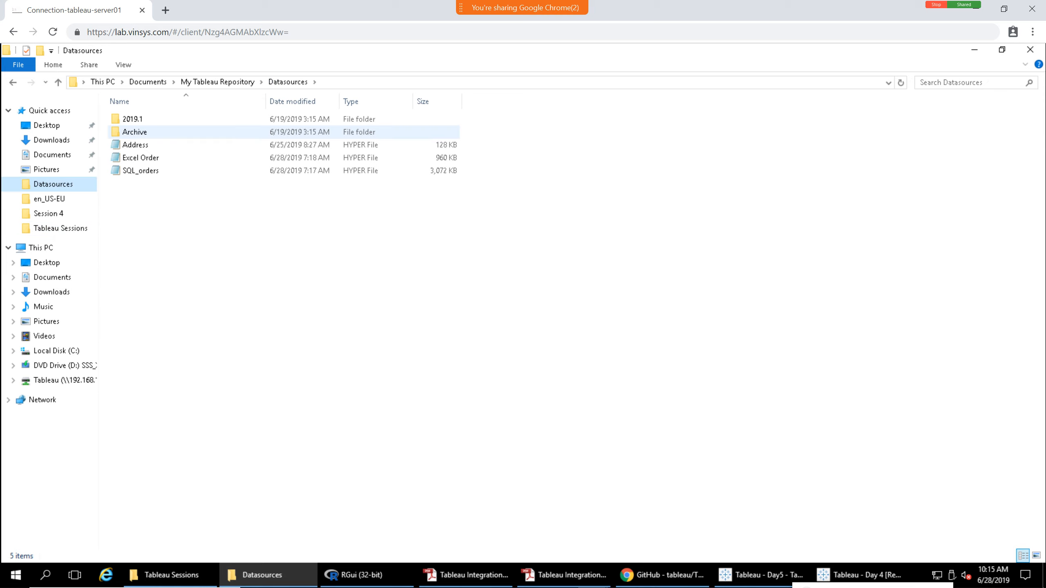
pyautogui.click(133, 119)
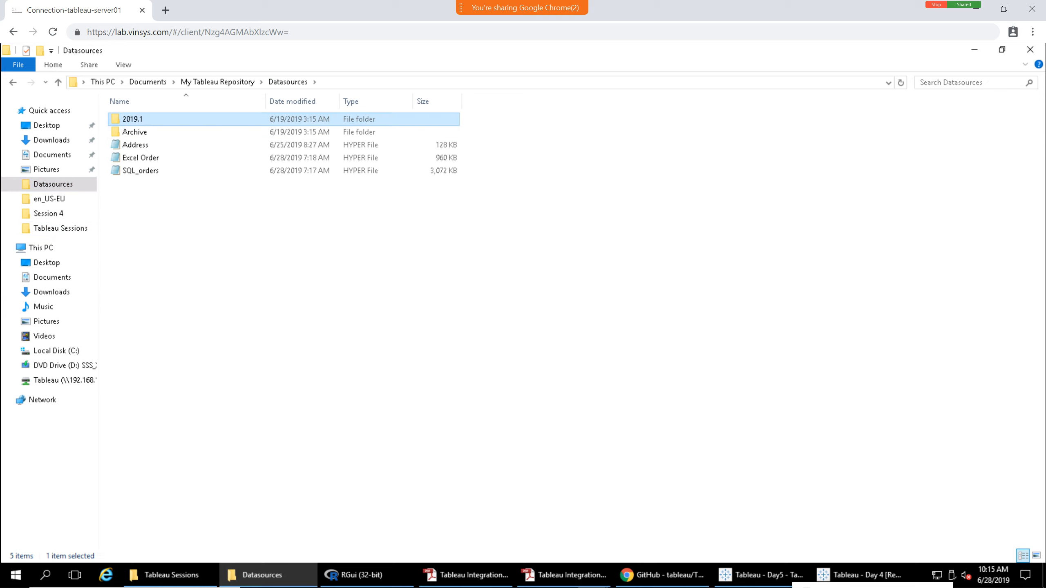
pyautogui.doubleClick(133, 118)
pyautogui.doubleClick(132, 119)
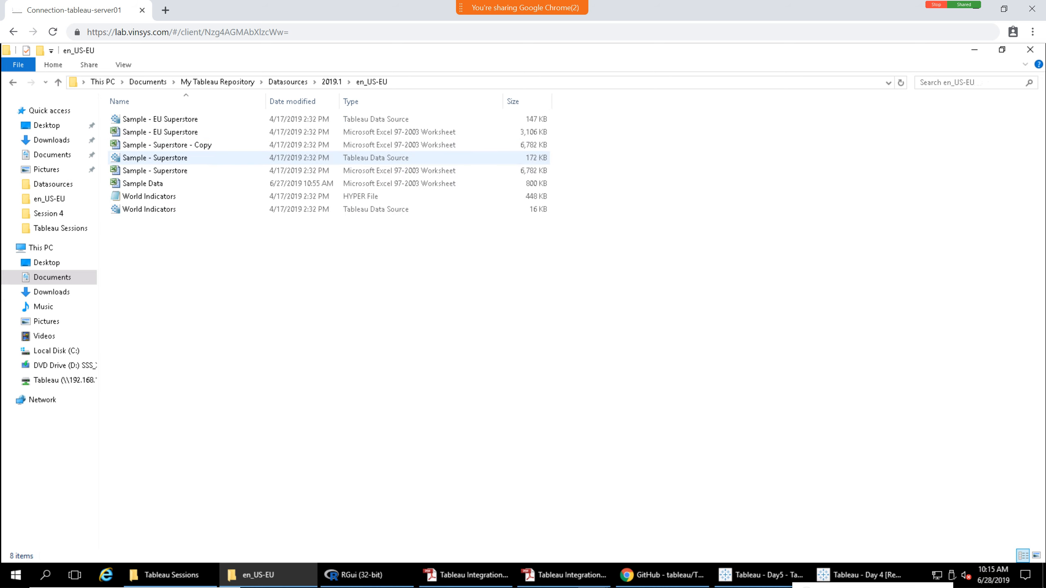
pyautogui.click(155, 170)
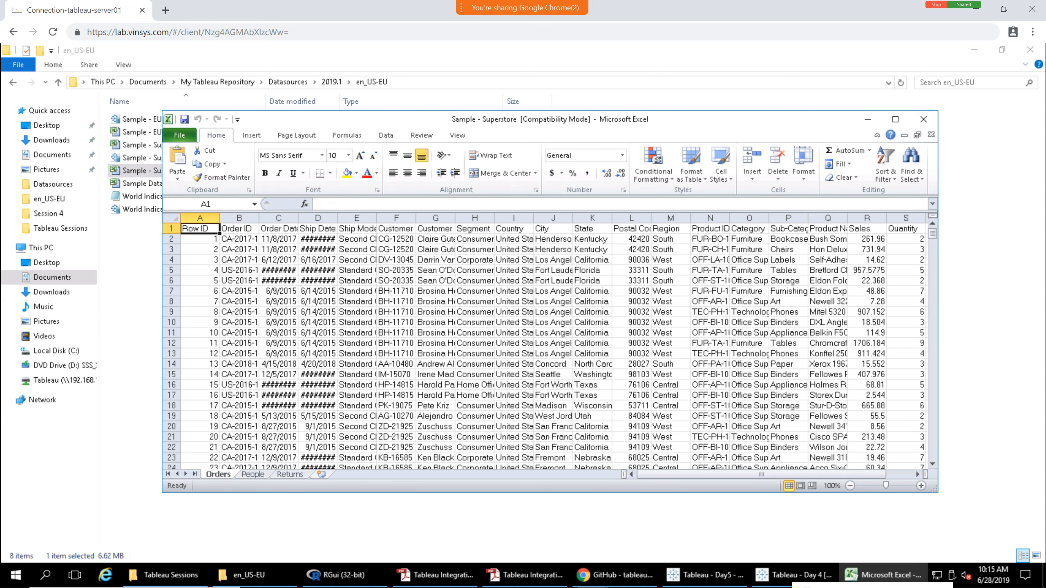
# Step: Add a new worksheet to the Excel workbook and rename it Legend
pyautogui.click(322, 475)
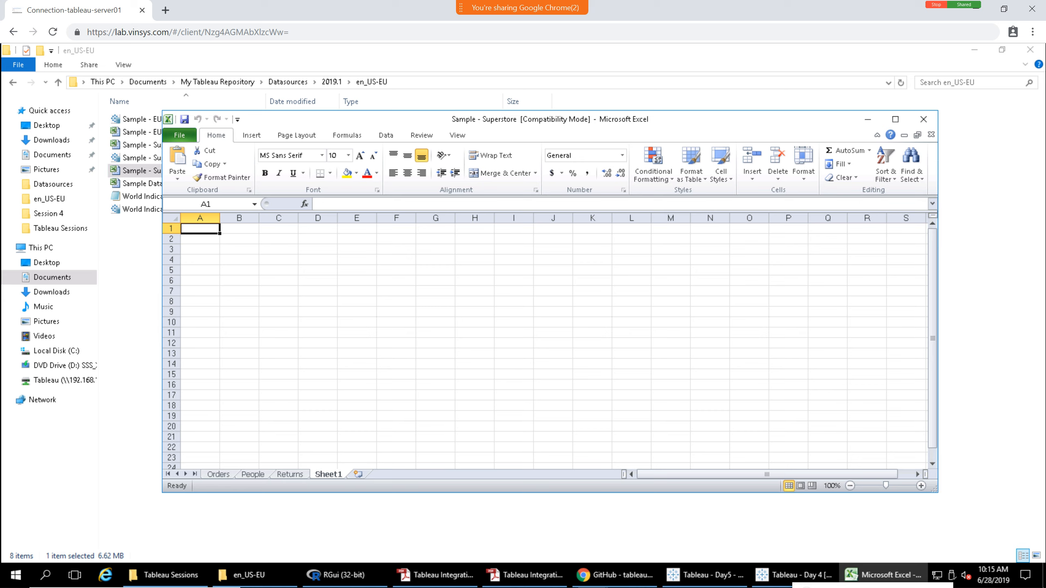
pyautogui.doubleClick(328, 474)
pyautogui.write('Legend')
pyautogui.click(278, 322)
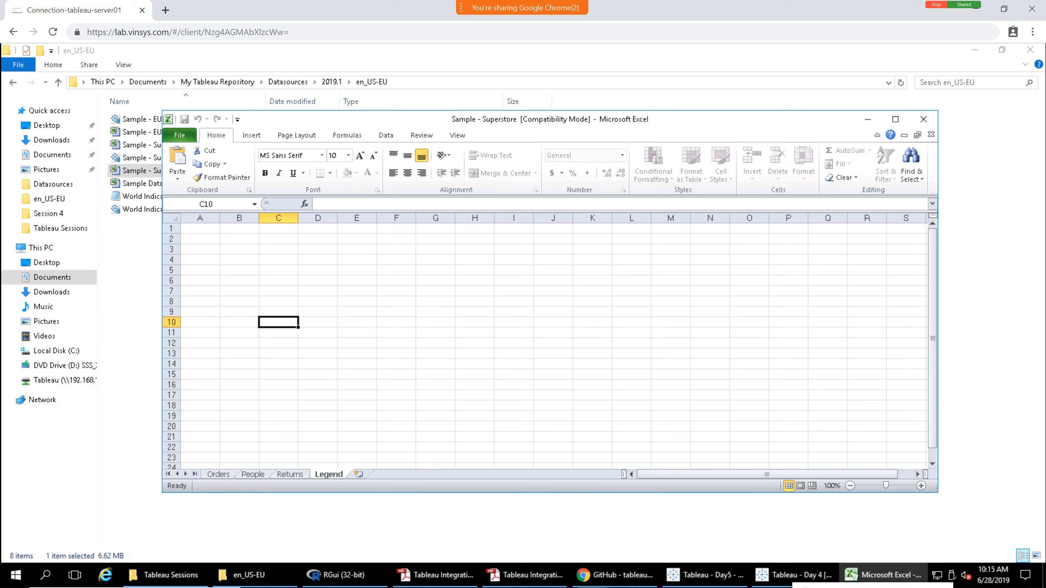
# Step: Enter the column headers Name and Num in the first row of the Legend sheet
pyautogui.click(200, 239)
pyautogui.click(200, 229)
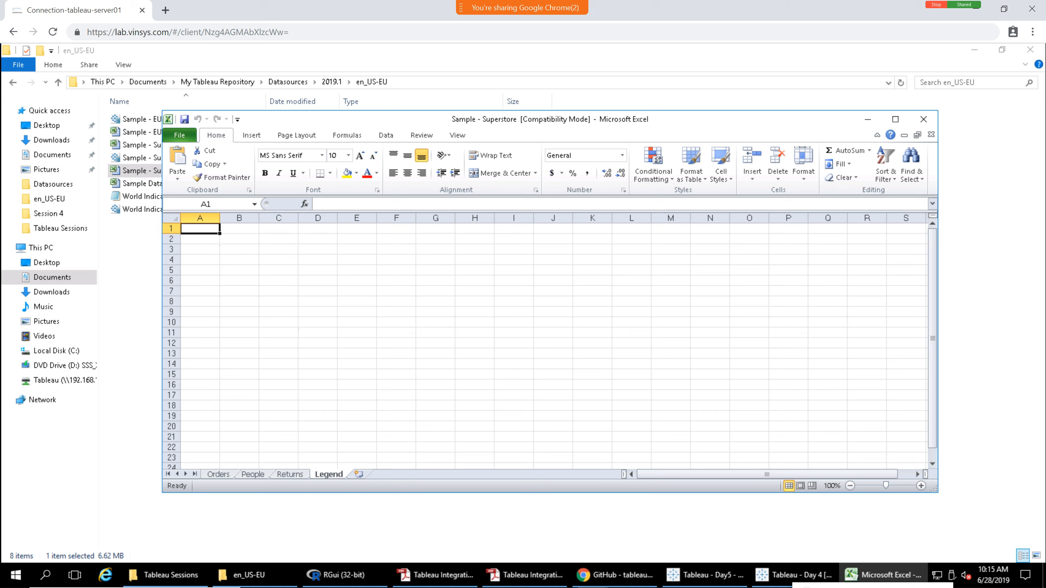
pyautogui.write('Name')
pyautogui.press('Tab')
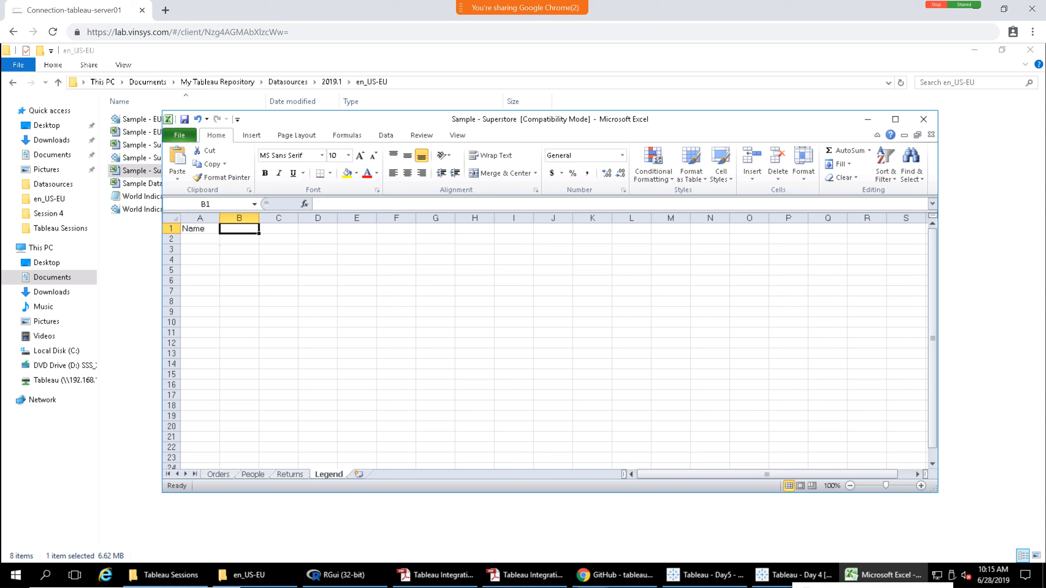
pyautogui.write('Num')
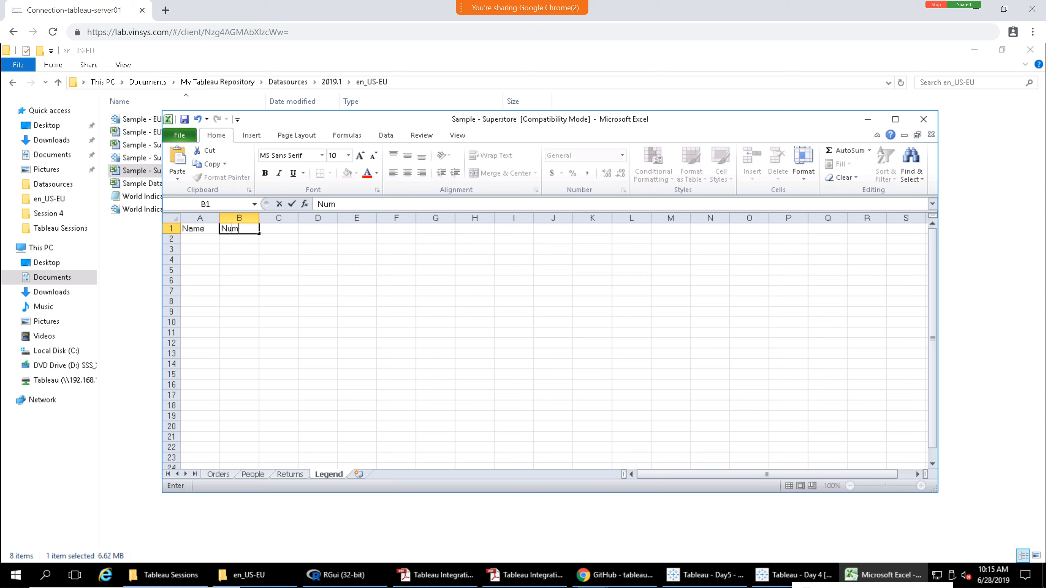
pyautogui.press('Return')
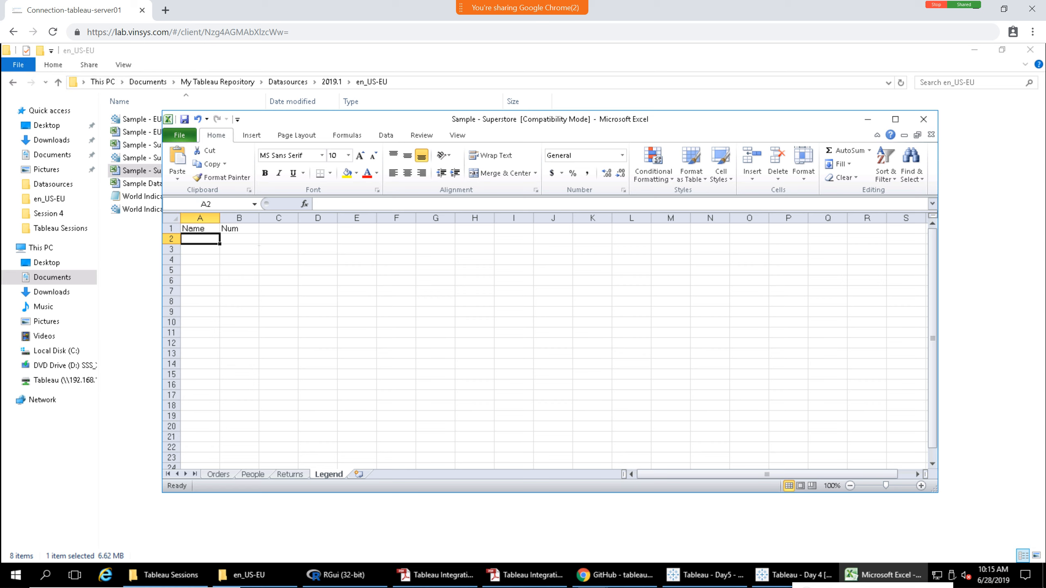
# Step: Enter Met Goal and Not Met under the Name header
pyautogui.write('Goal')
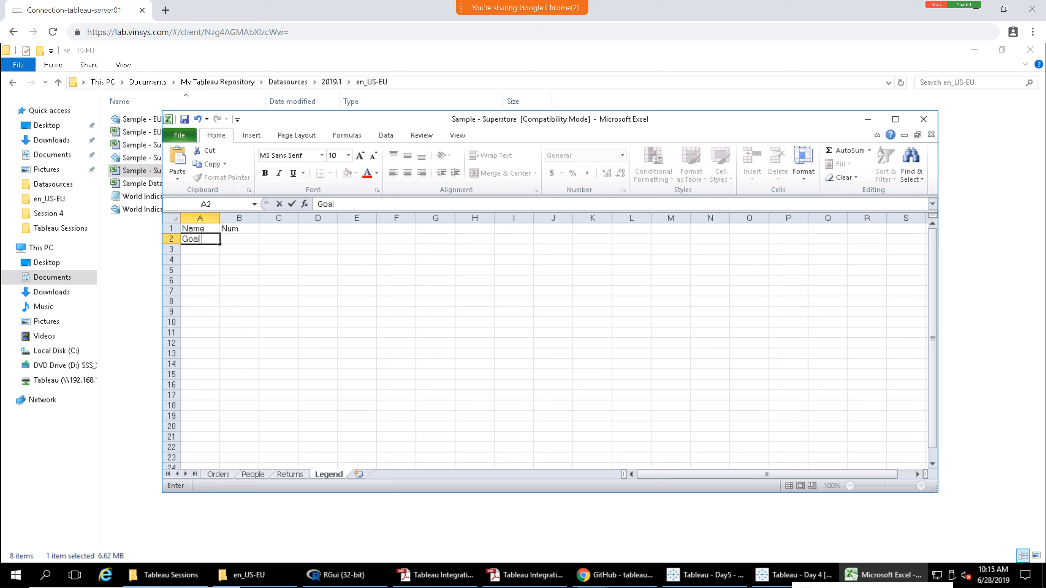
pyautogui.press('BackSpace')
pyautogui.press('BackSpace')
pyautogui.press('BackSpace')
pyautogui.press('BackSpace')
pyautogui.write('Met')
pyautogui.write('ob')
pyautogui.press('BackSpace')
pyautogui.press('BackSpace')
pyautogui.press('BackSpace')
pyautogui.write('aol')
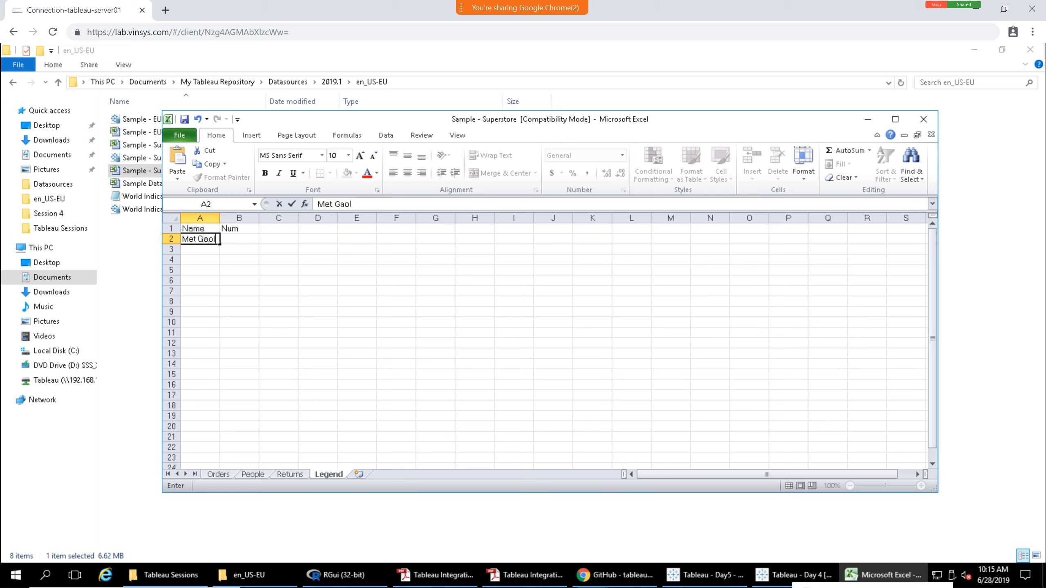
pyautogui.press('Return')
pyautogui.press('Up')
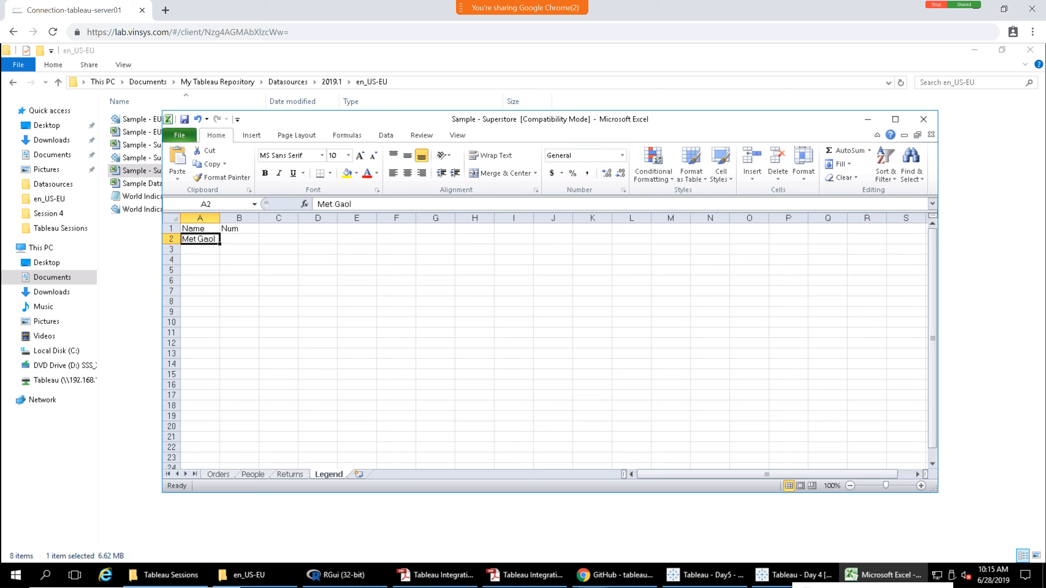
pyautogui.write('Met Gola')
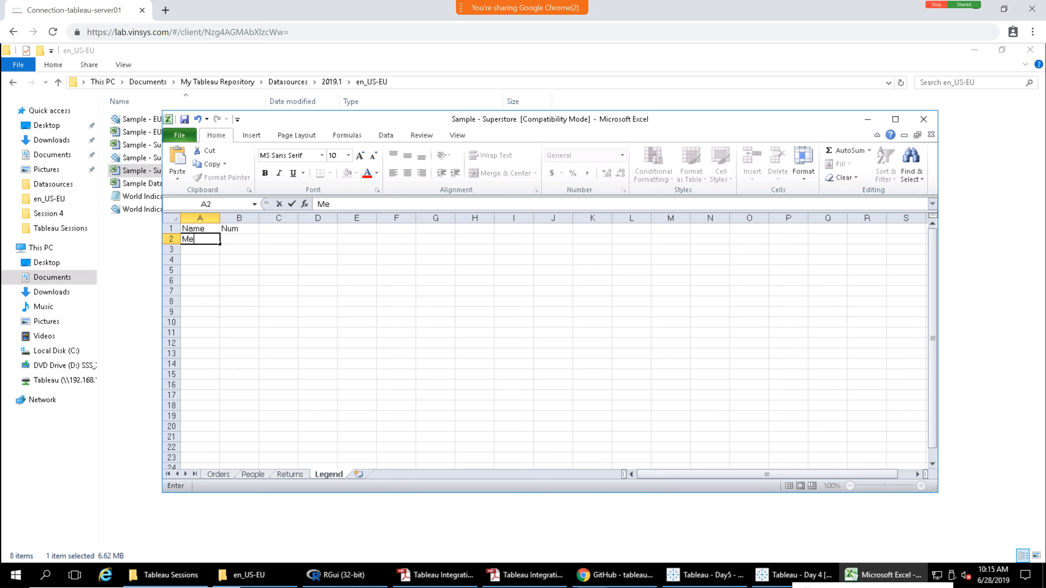
pyautogui.press('BackSpace')
pyautogui.press('BackSpace')
pyautogui.write('al')
pyautogui.press('Return')
pyautogui.write('No')
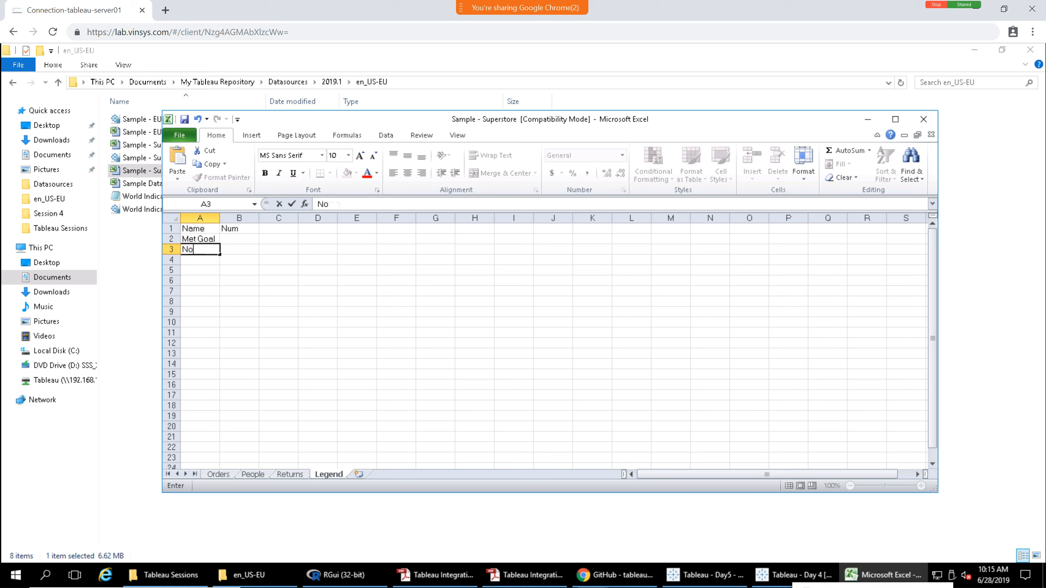
pyautogui.write('t Met')
pyautogui.press('Return')
# Step: Enter 1 and 2 under the Num header beside Met Goal and Not Met
pyautogui.press('Right')
pyautogui.press('Up')
pyautogui.press('Up')
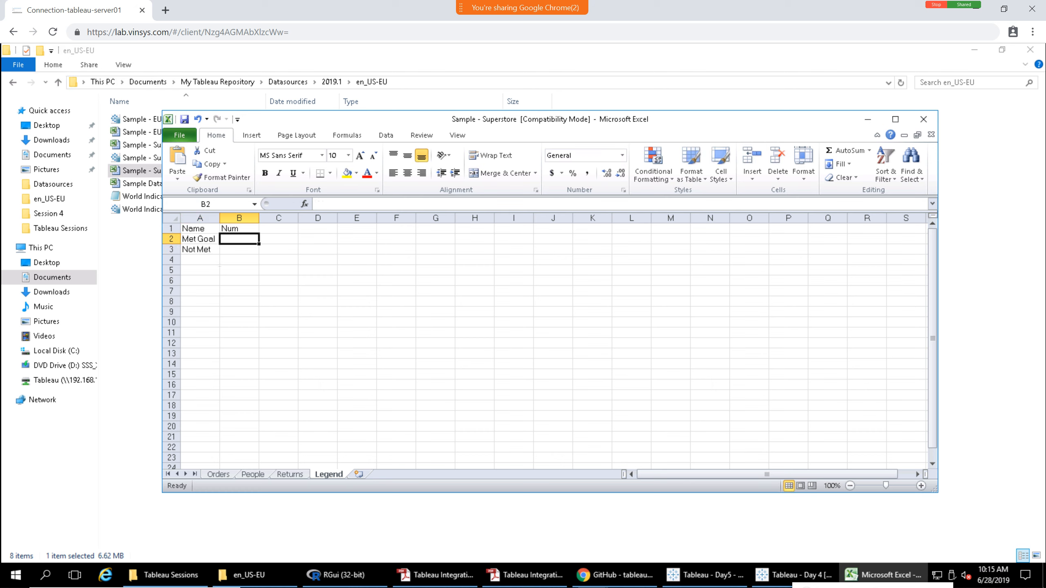
pyautogui.write('1')
pyautogui.press('Return')
pyautogui.write('2')
pyautogui.press('Return')
pyautogui.press('Up')
pyautogui.press('Up')
pyautogui.press('Left')
pyautogui.press('Up')
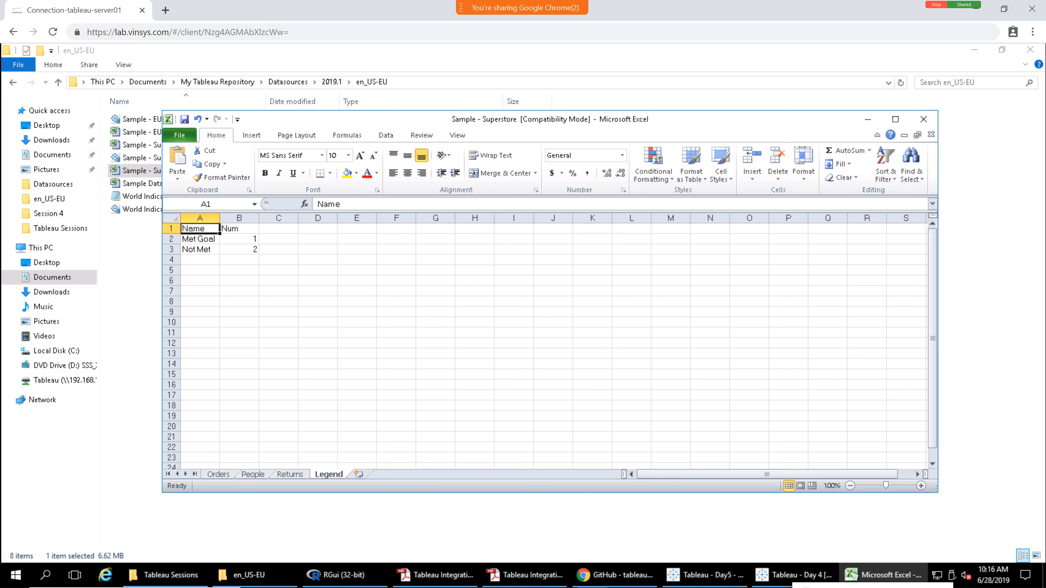
# Step: Save and close the Excel workbook and switch back to the Day 4 Tableau workbook
pyautogui.click(924, 119)
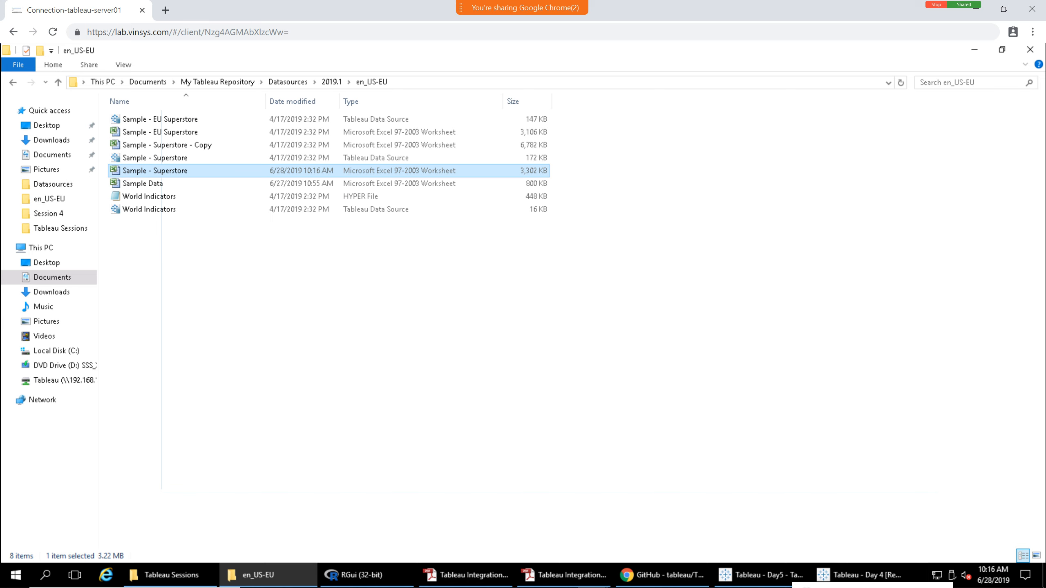
pyautogui.click(642, 280)
pyautogui.click(859, 576)
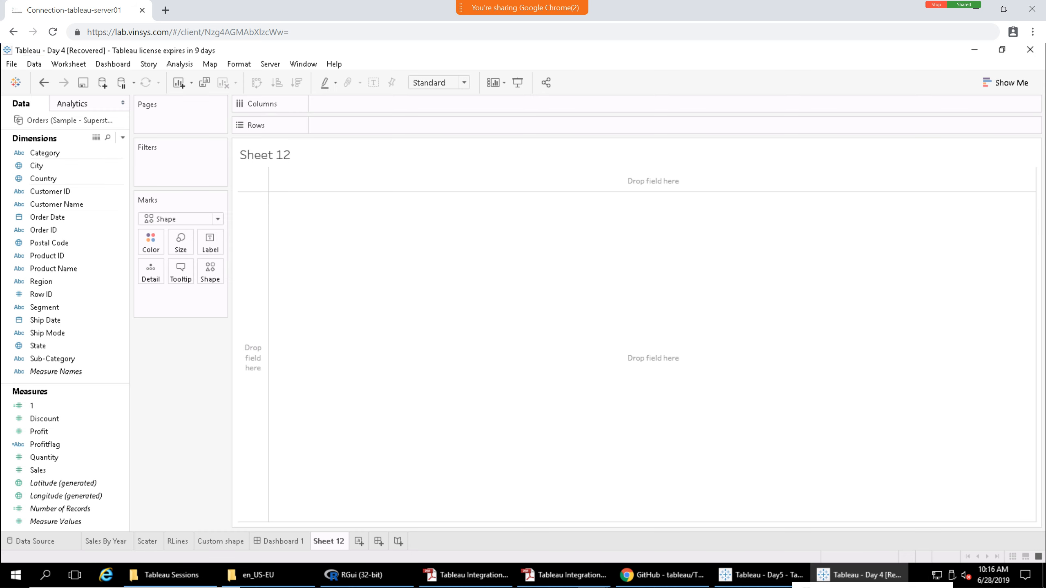
# Step: Connect to the Sample - Superstore Excel file and add its Legend sheet to the data source canvas
pyautogui.click(102, 83)
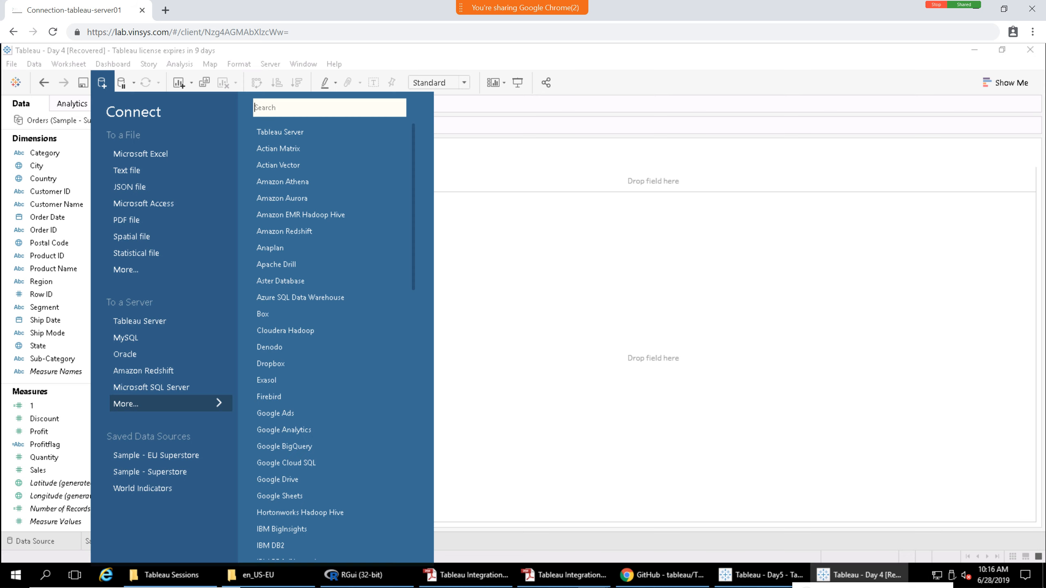
pyautogui.click(140, 154)
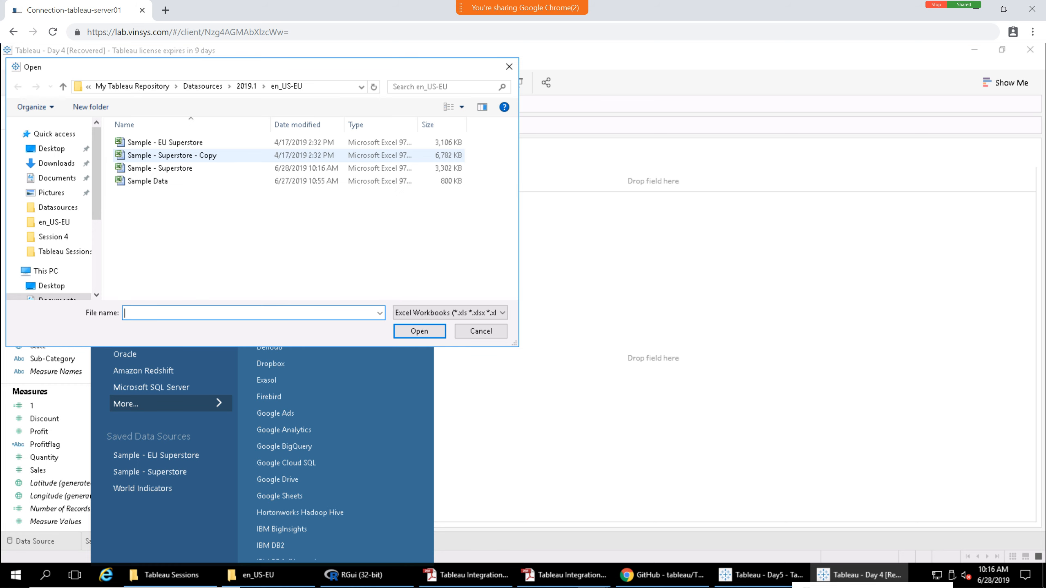
pyautogui.click(160, 168)
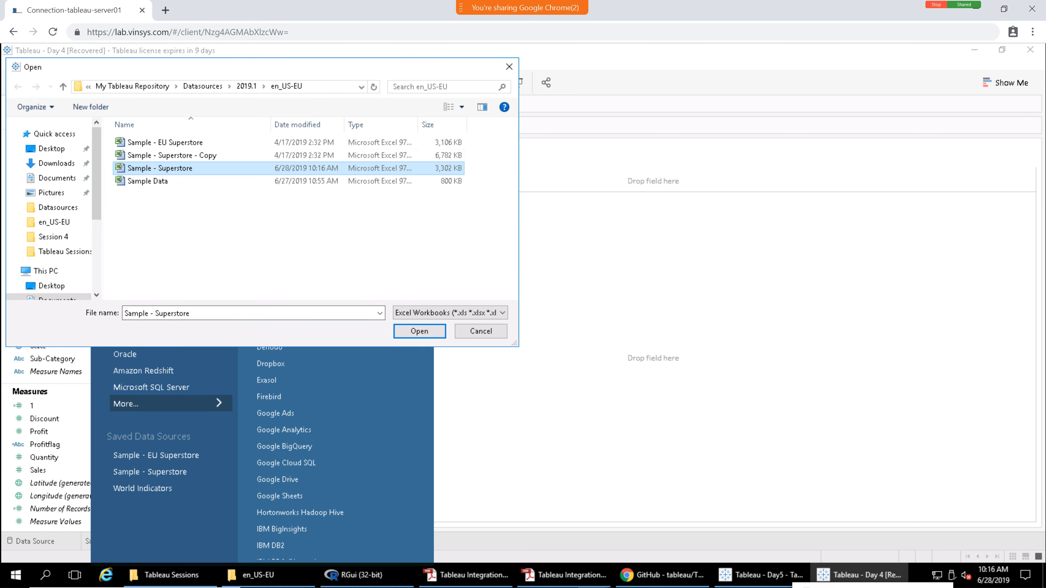
pyautogui.press('Return')
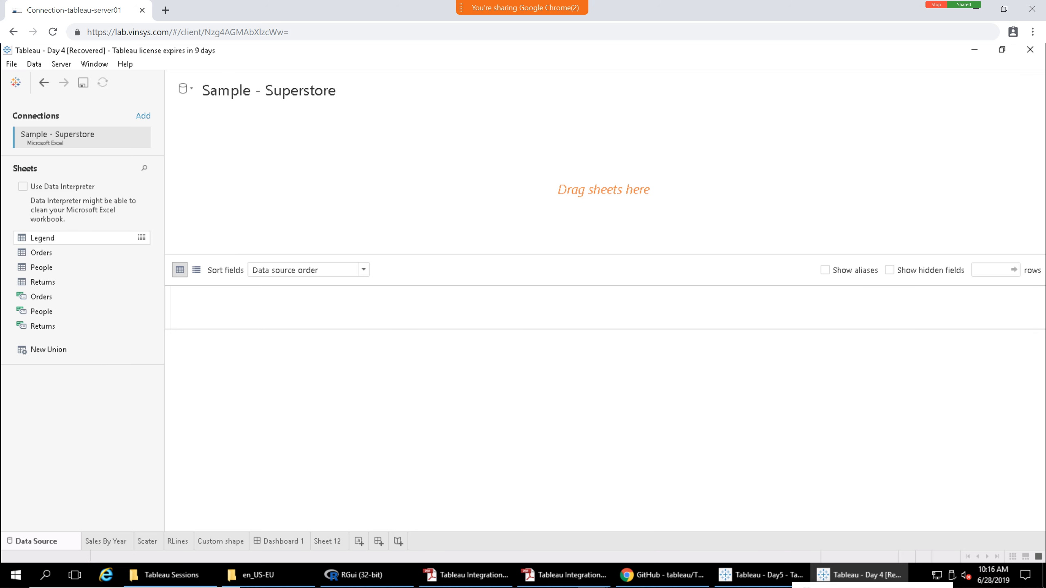
pyautogui.moveTo(141, 237); pyautogui.dragTo(247, 189)
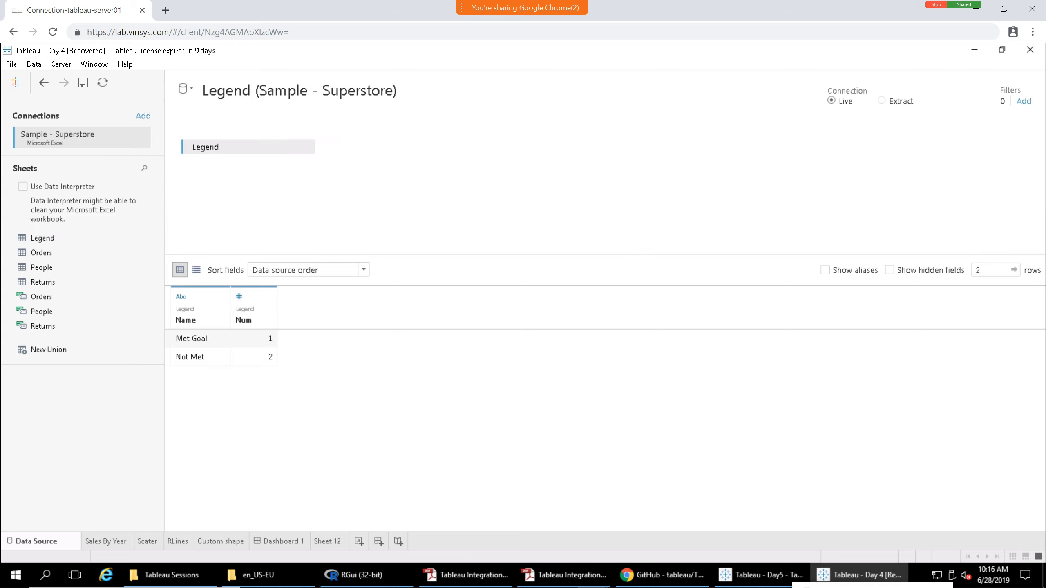
# Step: Look over Dashboard 1 and the Custom shape sheet
pyautogui.moveTo(279, 541)
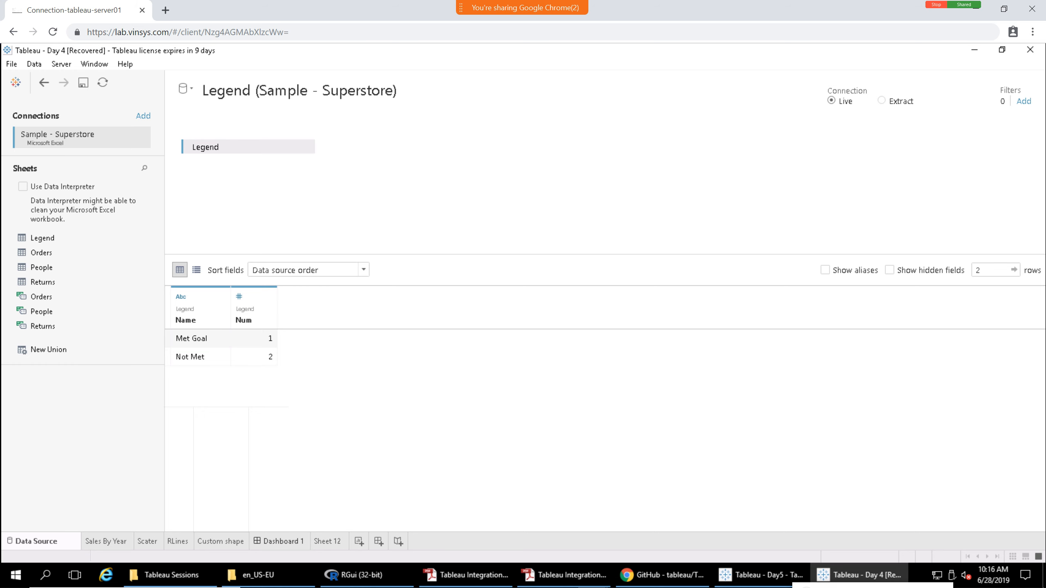
pyautogui.click(279, 541)
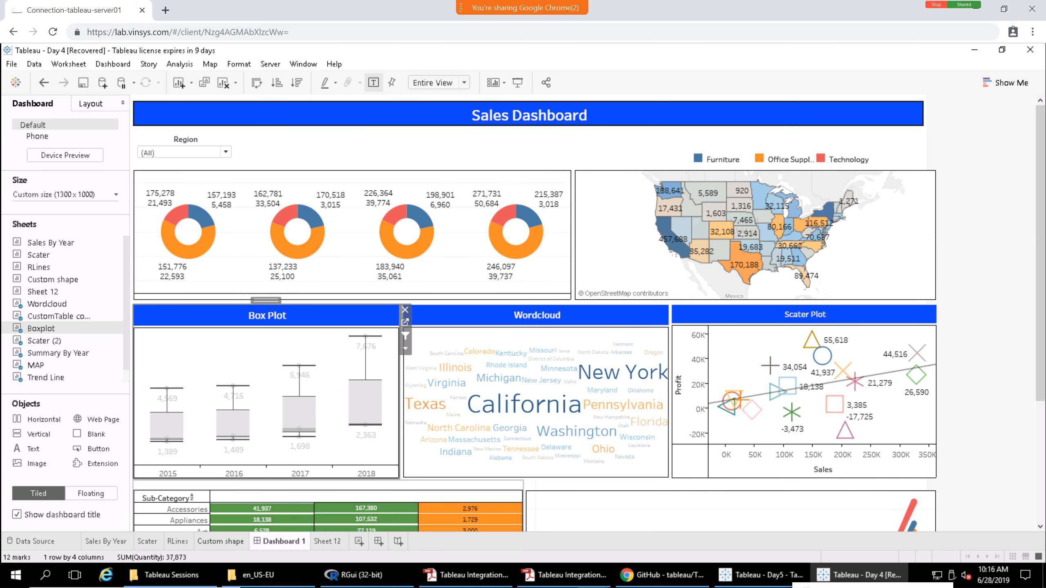
pyautogui.hotkey('ctrl', 'shift', 'Tab')
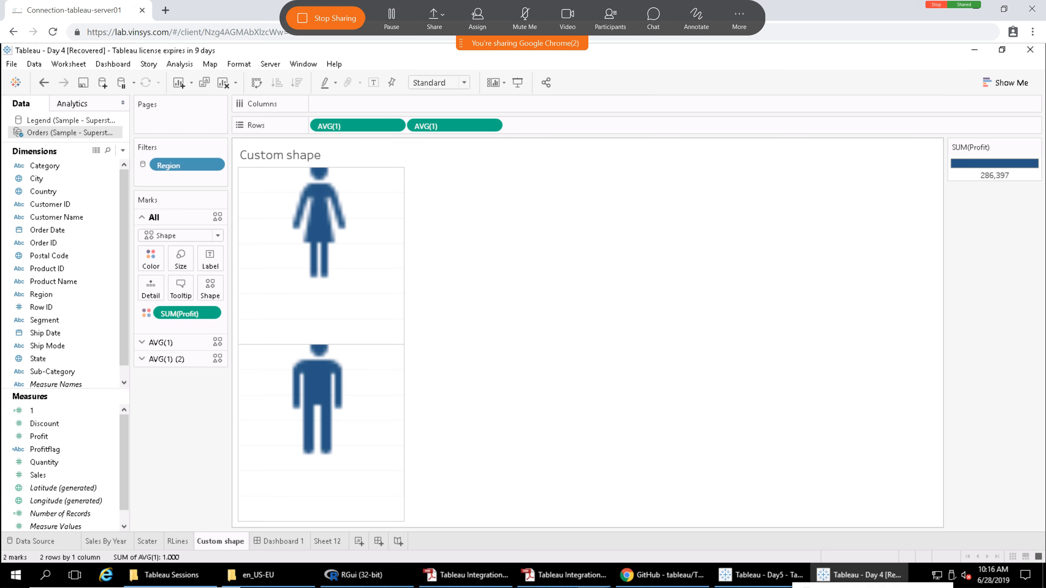
pyautogui.hotkey('ctrl', 'Tab')
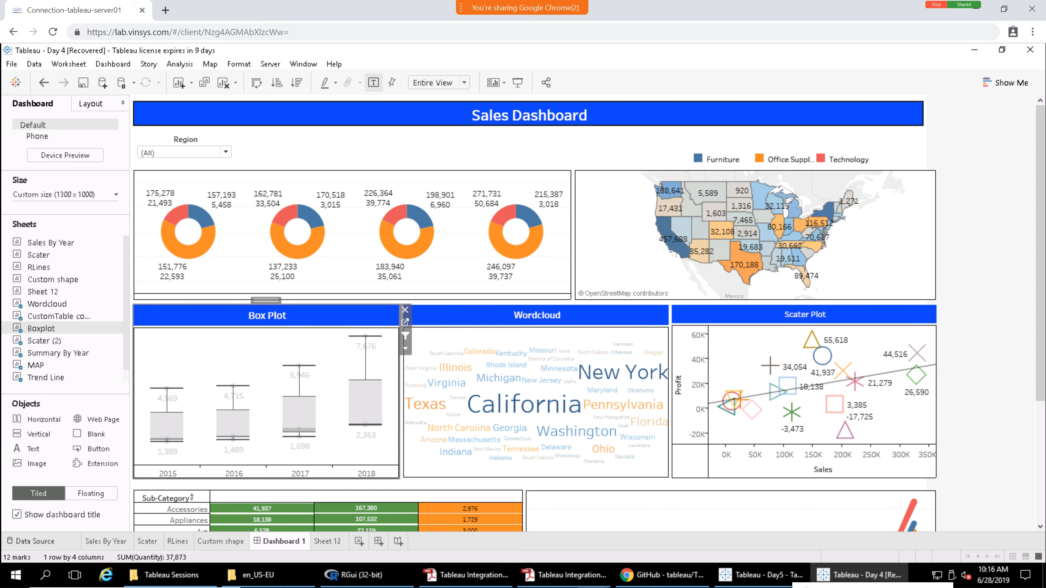
# Step: On the data source page, add another connection to the Sample - Superstore Excel file
pyautogui.click(35, 542)
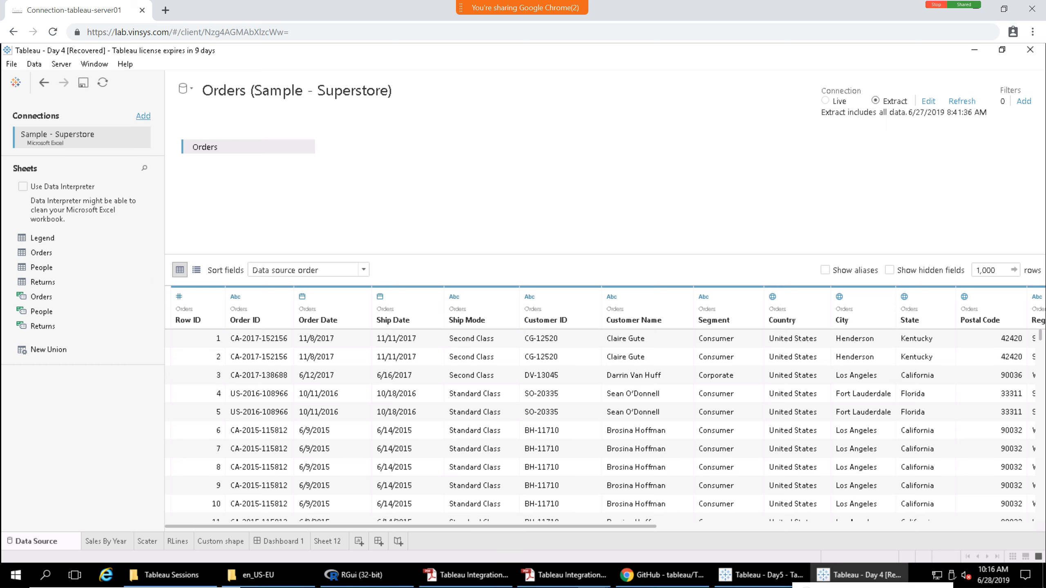
pyautogui.click(143, 116)
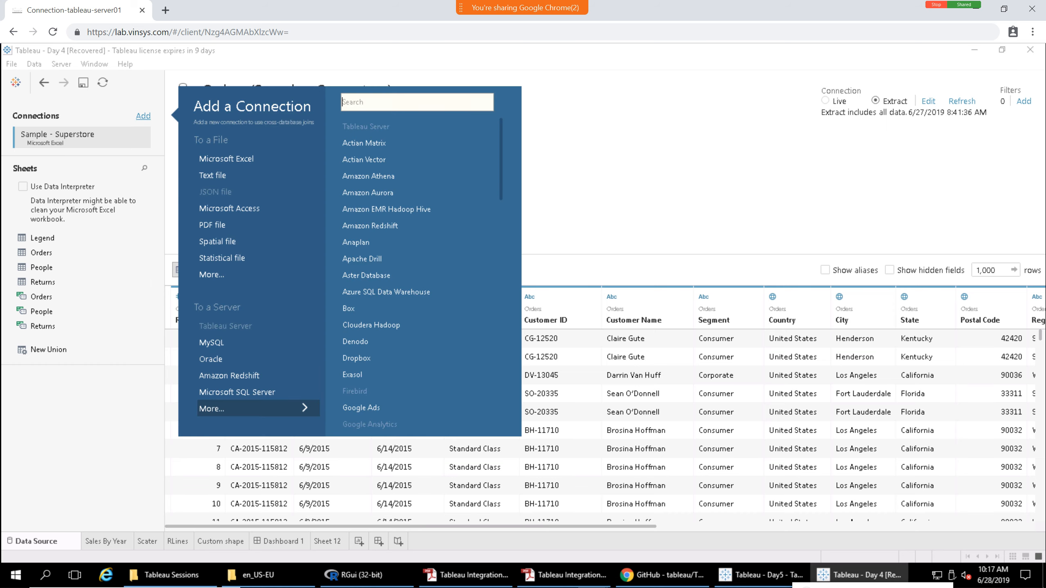
pyautogui.click(226, 159)
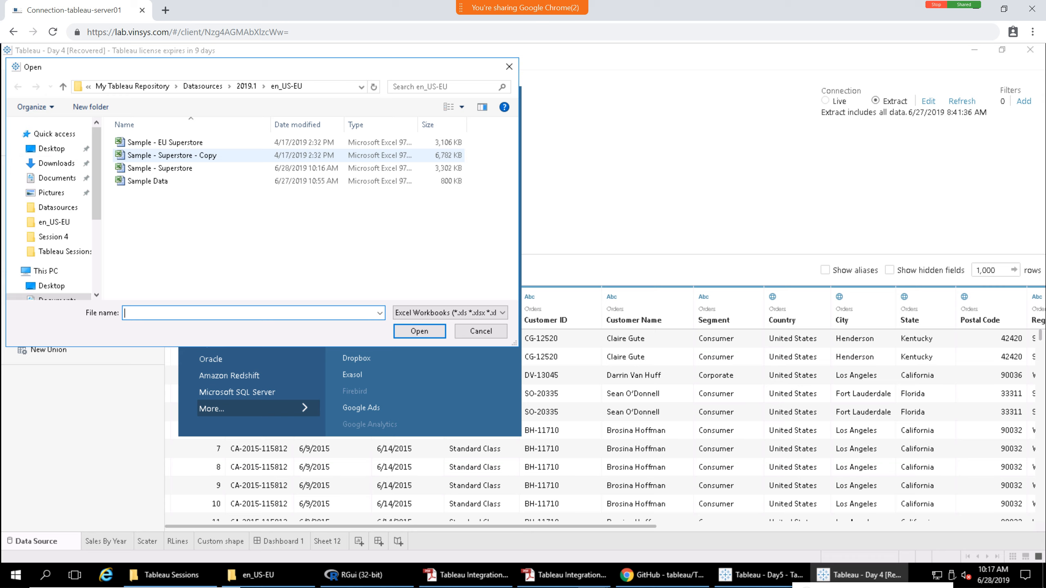
pyautogui.click(159, 168)
pyautogui.click(419, 331)
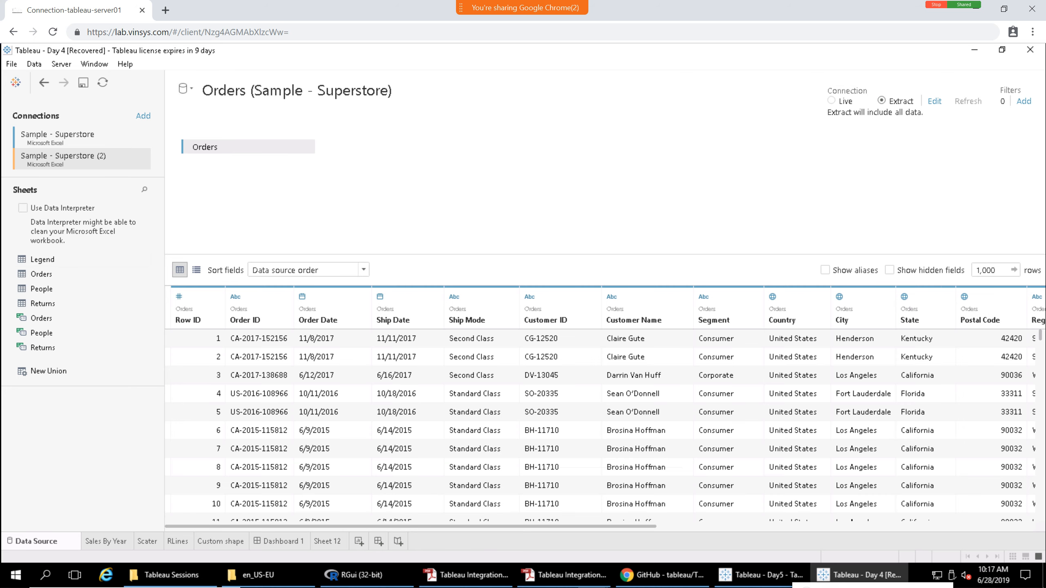
# Step: Switch to the Legend (Sample - Superstore) data source and rename it Legend
pyautogui.click(184, 89)
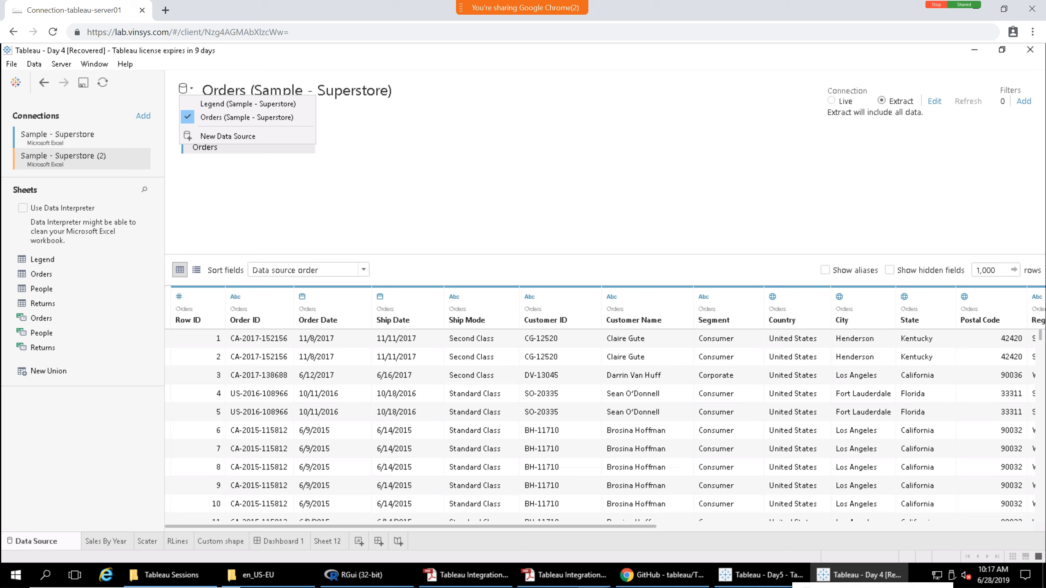
pyautogui.click(248, 103)
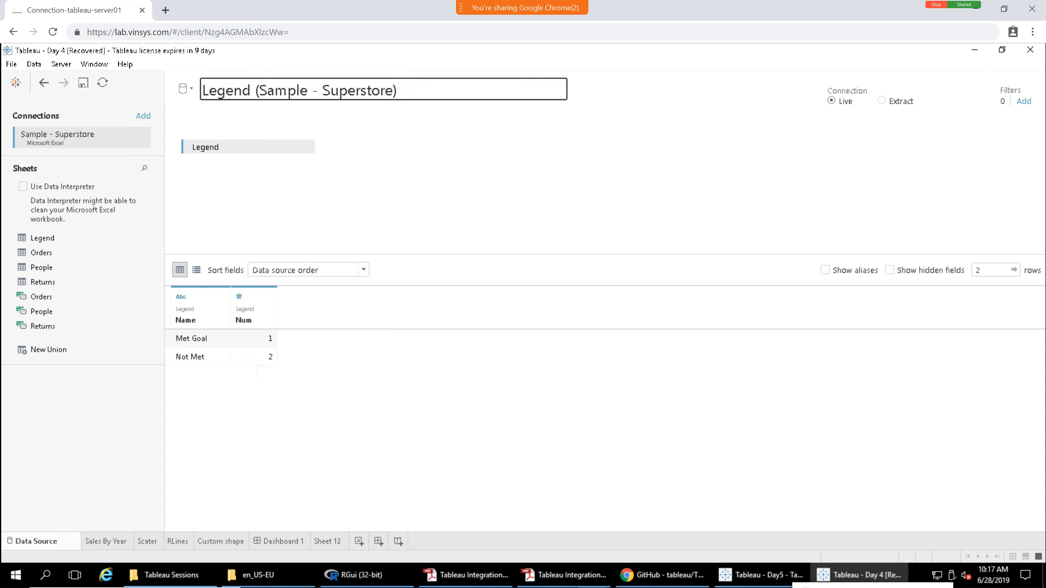
pyautogui.click(371, 90)
pyautogui.press('BackSpace')
pyautogui.press('BackSpace')
pyautogui.press('BackSpace')
pyautogui.press('BackSpace')
pyautogui.press('BackSpace')
pyautogui.press('BackSpace')
pyautogui.press('BackSpace')
pyautogui.press('BackSpace')
pyautogui.press('BackSpace')
pyautogui.press('BackSpace')
pyautogui.press('BackSpace')
pyautogui.press('BackSpace')
pyautogui.press('BackSpace')
pyautogui.press('BackSpace')
pyautogui.press('BackSpace')
pyautogui.press('BackSpace')
pyautogui.press('BackSpace')
pyautogui.press('BackSpace')
pyautogui.press('BackSpace')
pyautogui.press('BackSpace')
pyautogui.press('BackSpace')
pyautogui.press('BackSpace')
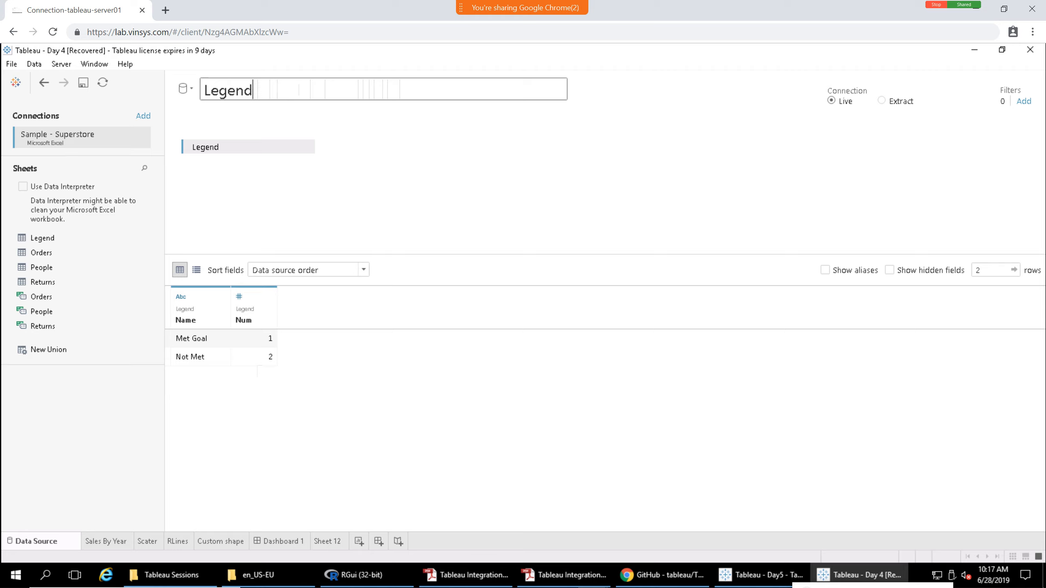
pyautogui.press('Return')
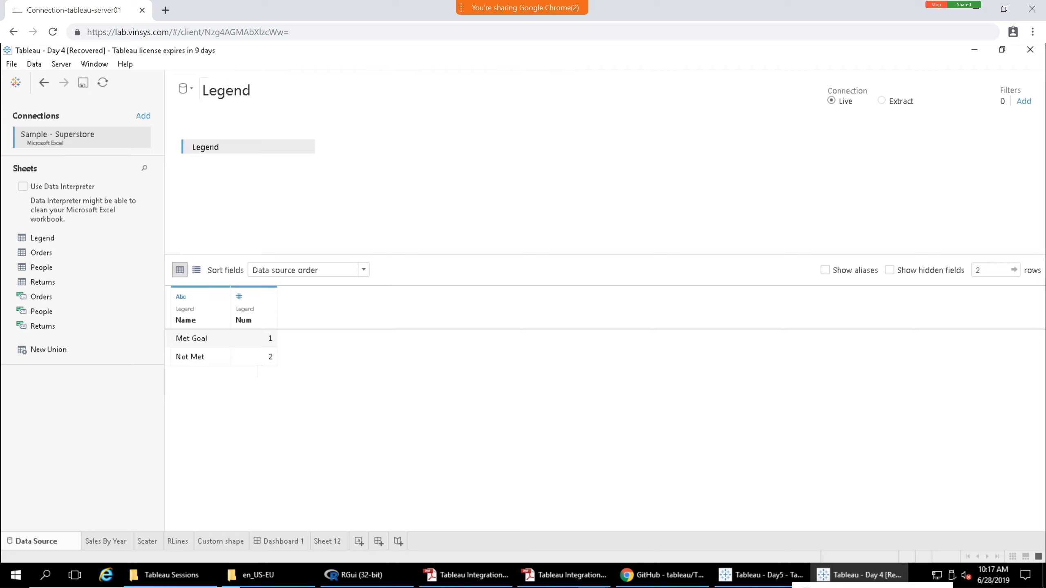
# Step: On Sheet 12, place the Legend source's Name field on Rows
pyautogui.click(328, 541)
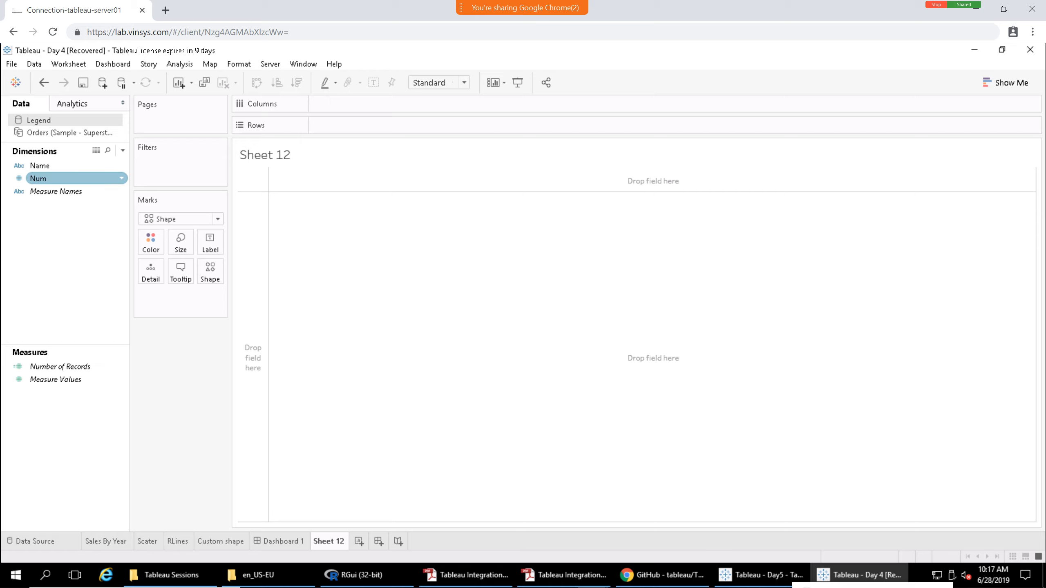
pyautogui.click(62, 165)
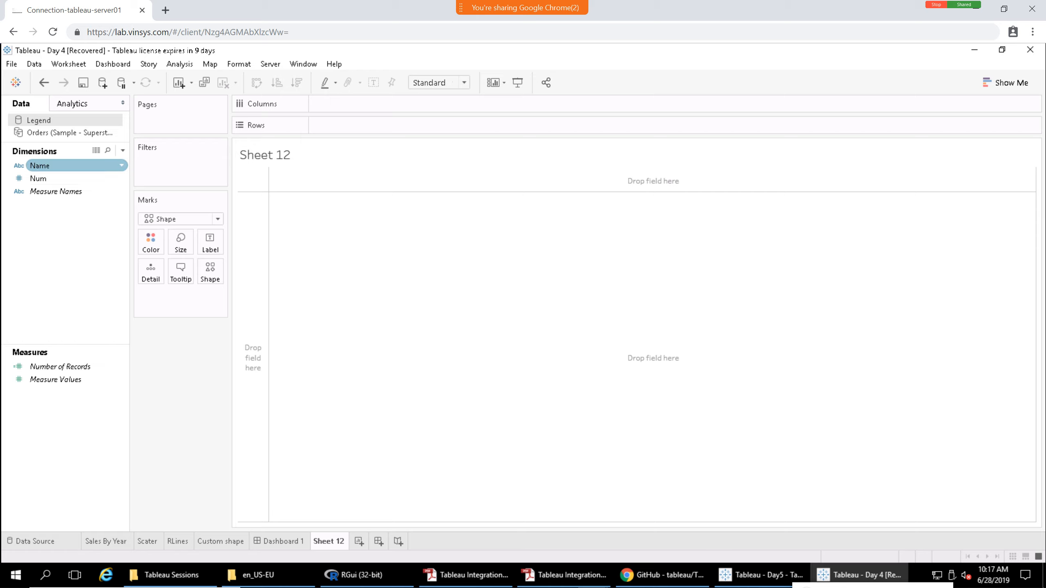
pyautogui.click(62, 379)
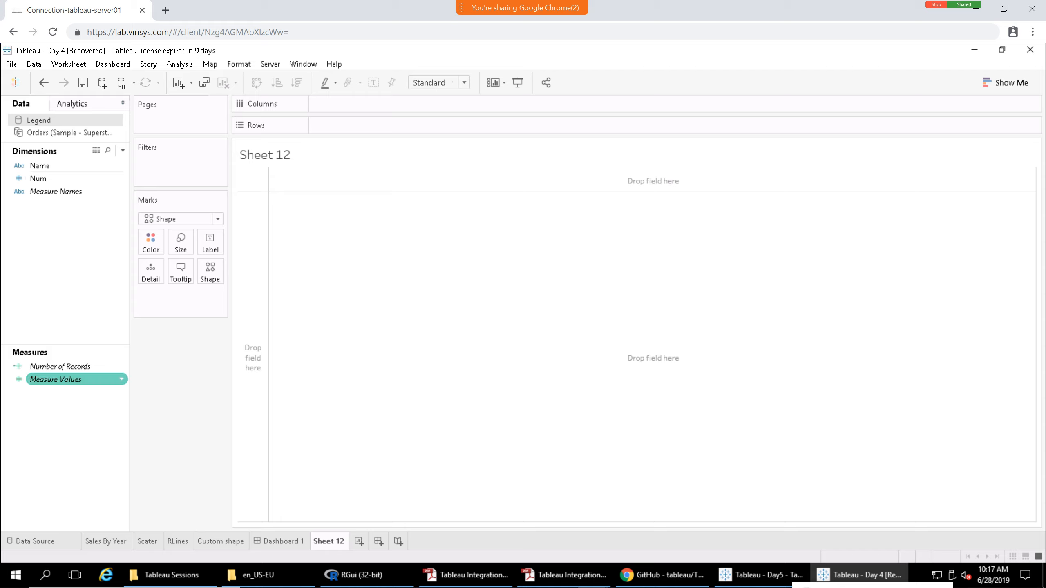
pyautogui.click(60, 367)
pyautogui.click(61, 178)
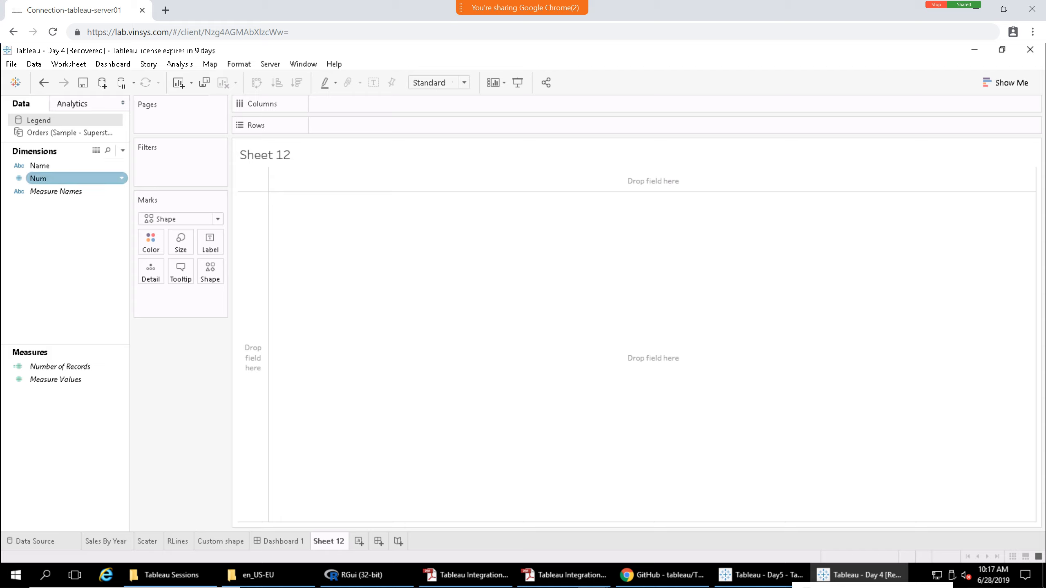
pyautogui.click(62, 165)
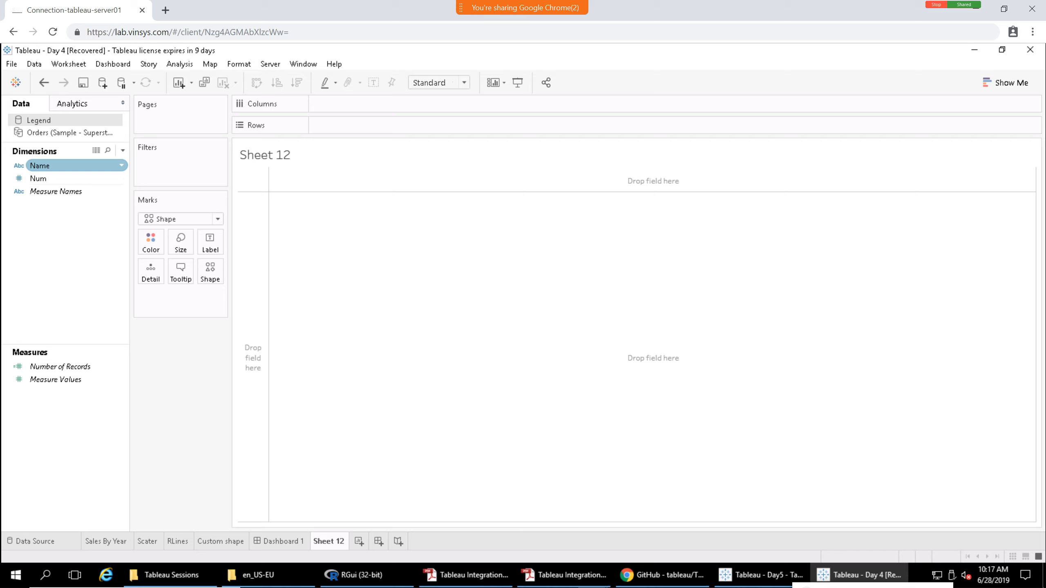
pyautogui.moveTo(62, 165); pyautogui.dragTo(355, 123)
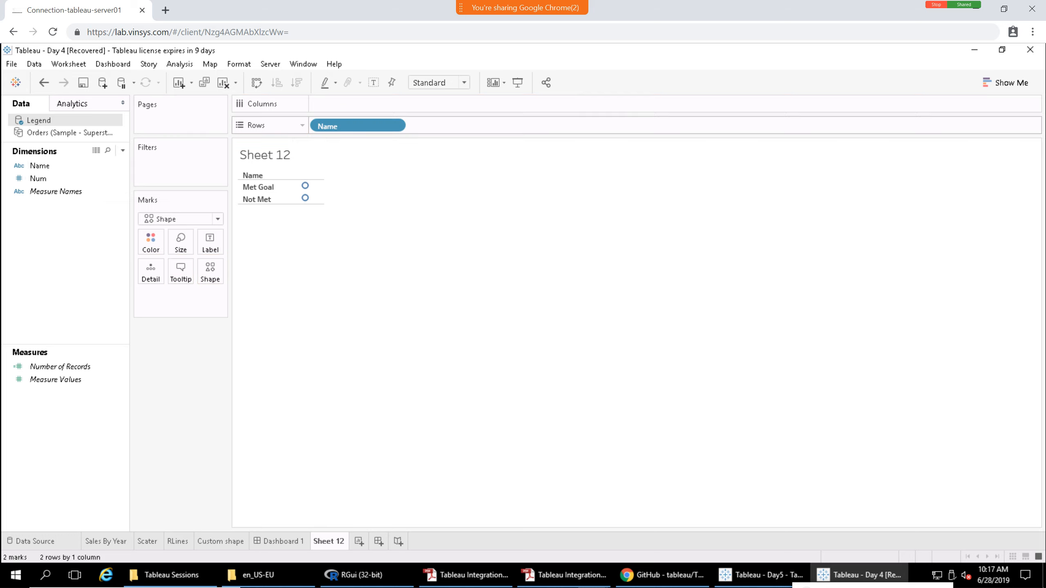
# Step: Change the mark shape to a hollow square and enlarge the mark size slightly
pyautogui.moveTo(305, 187)
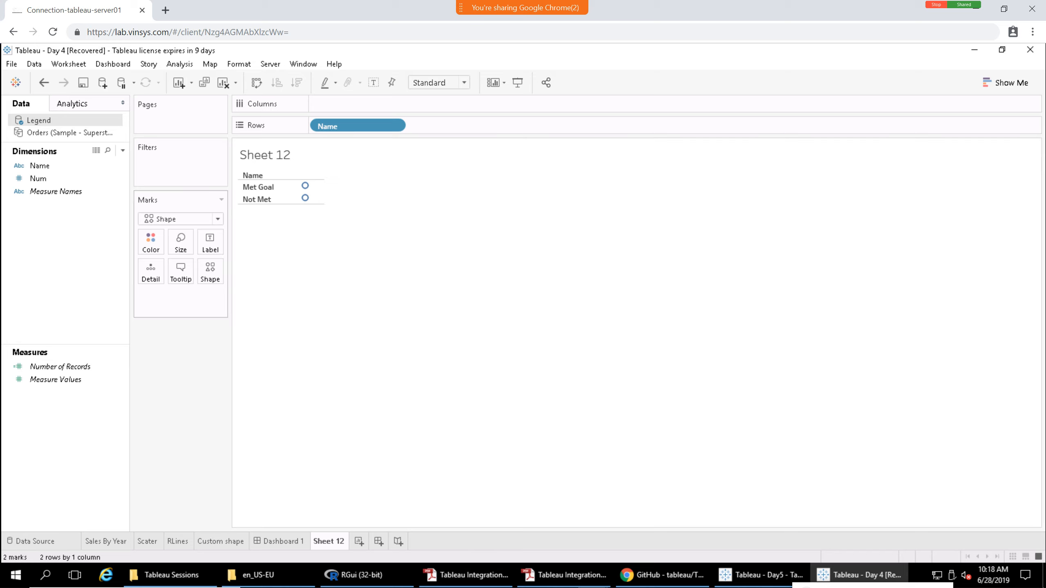
pyautogui.click(210, 272)
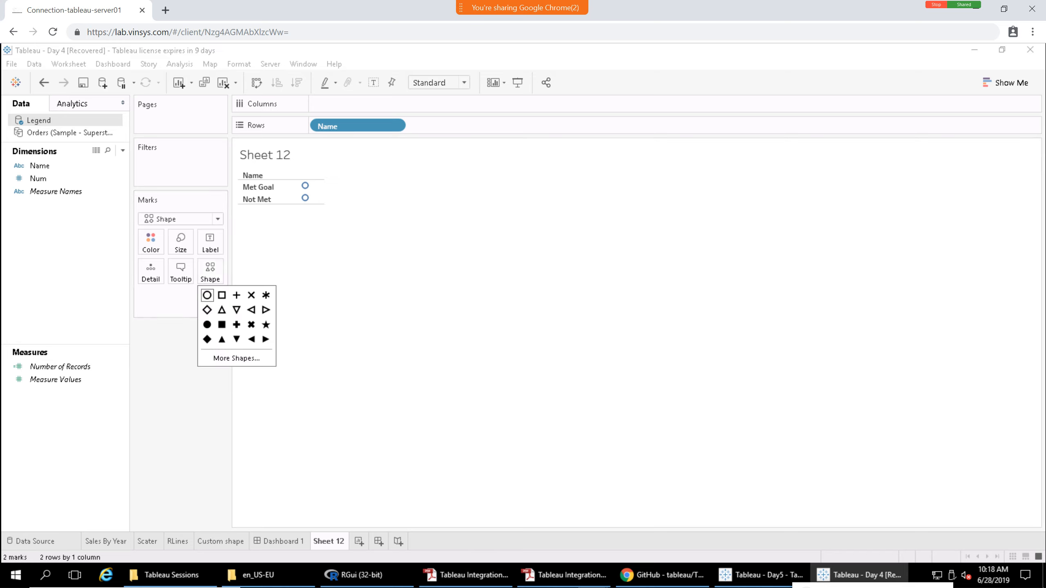
pyautogui.click(222, 295)
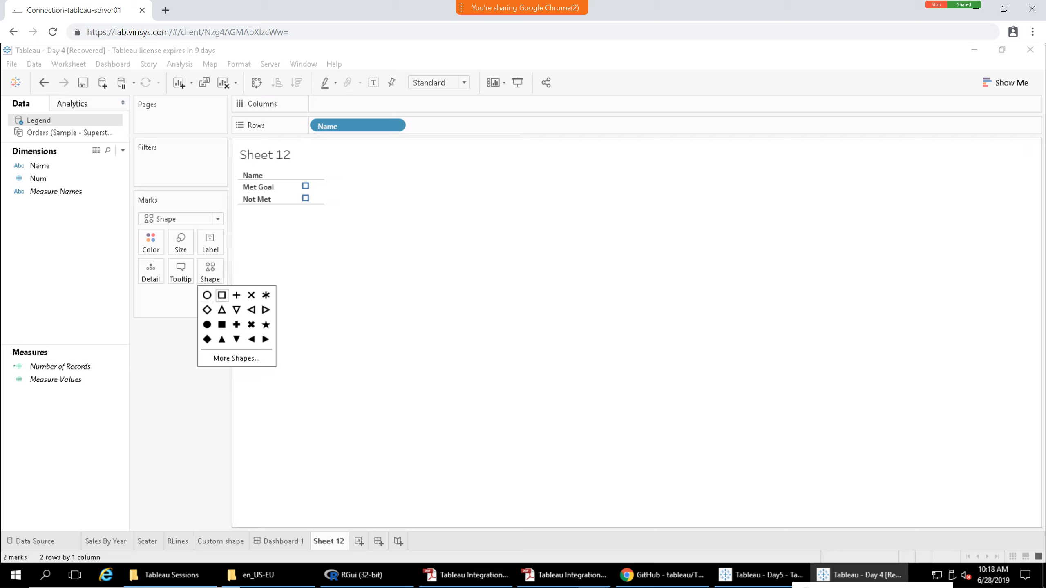
pyautogui.click(180, 244)
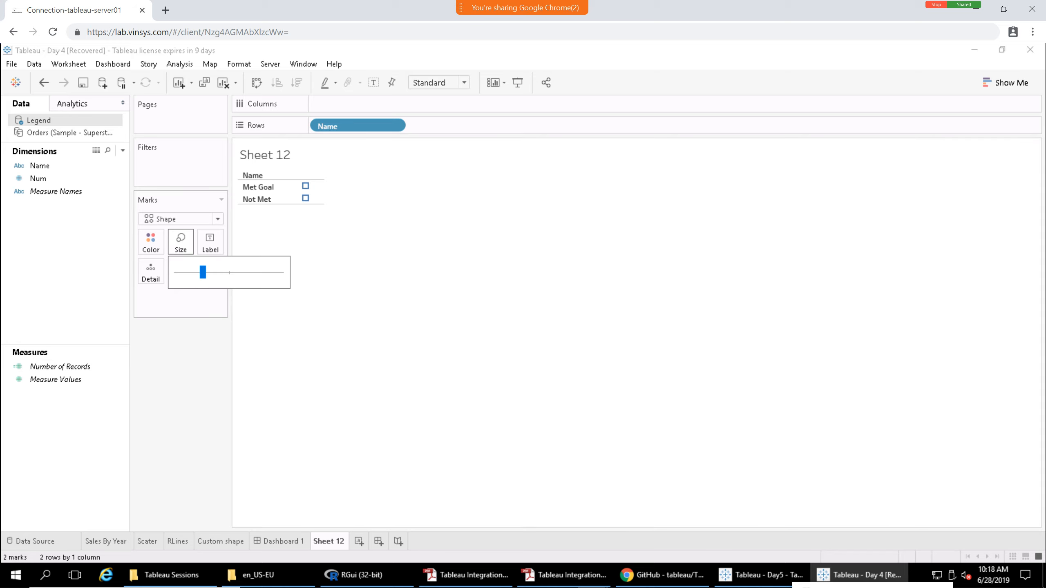
pyautogui.moveTo(203, 273); pyautogui.dragTo(219, 272)
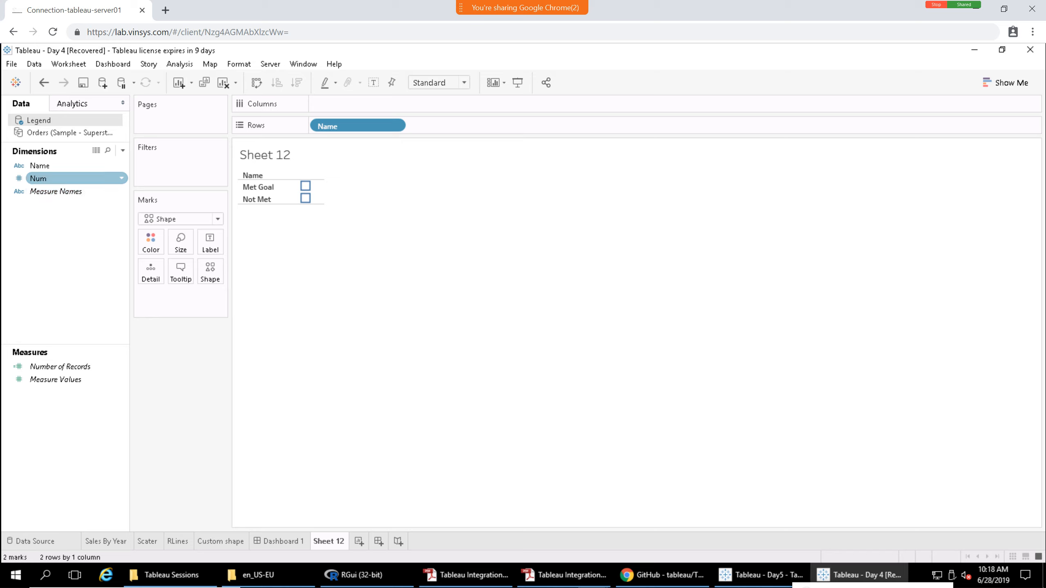
# Step: Color the marks by Name and change their shape to a filled square
pyautogui.moveTo(40, 165); pyautogui.dragTo(151, 241)
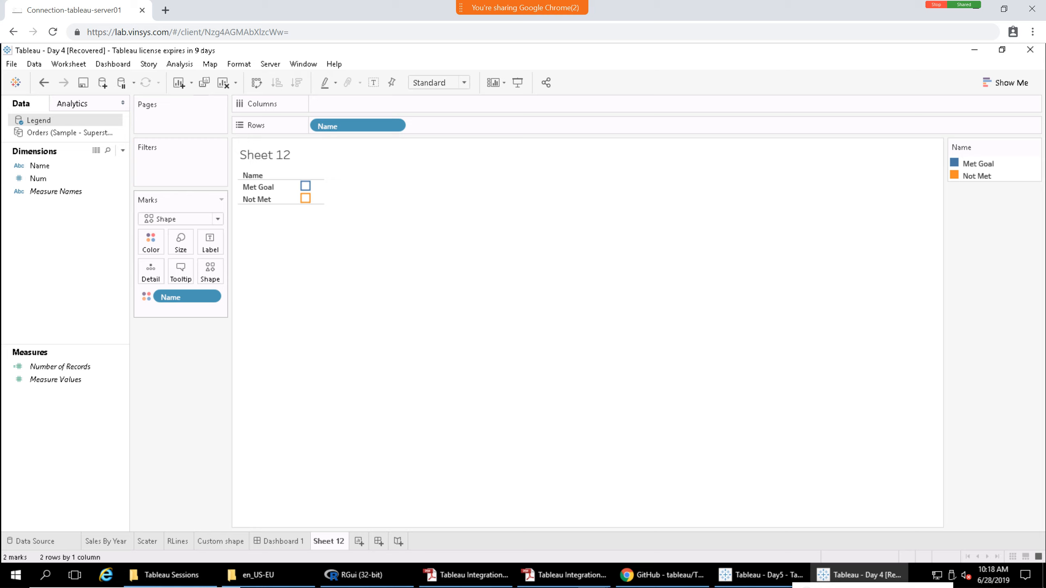
pyautogui.click(210, 272)
pyautogui.click(222, 325)
# Step: Edit the Name colors, assigning green to Met Goal and red to Not Met
pyautogui.click(151, 243)
pyautogui.click(194, 281)
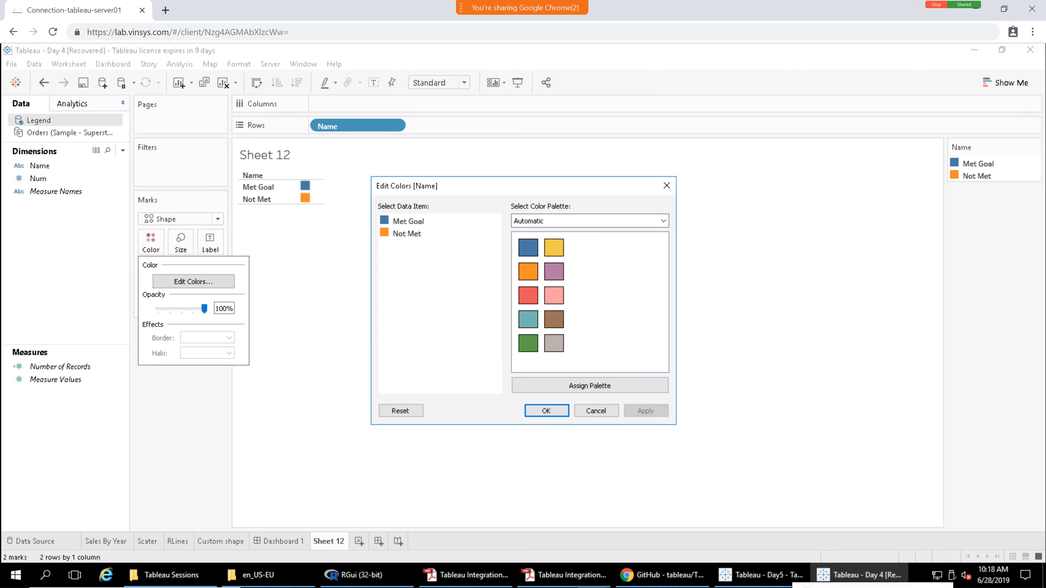
pyautogui.click(408, 222)
pyautogui.click(528, 343)
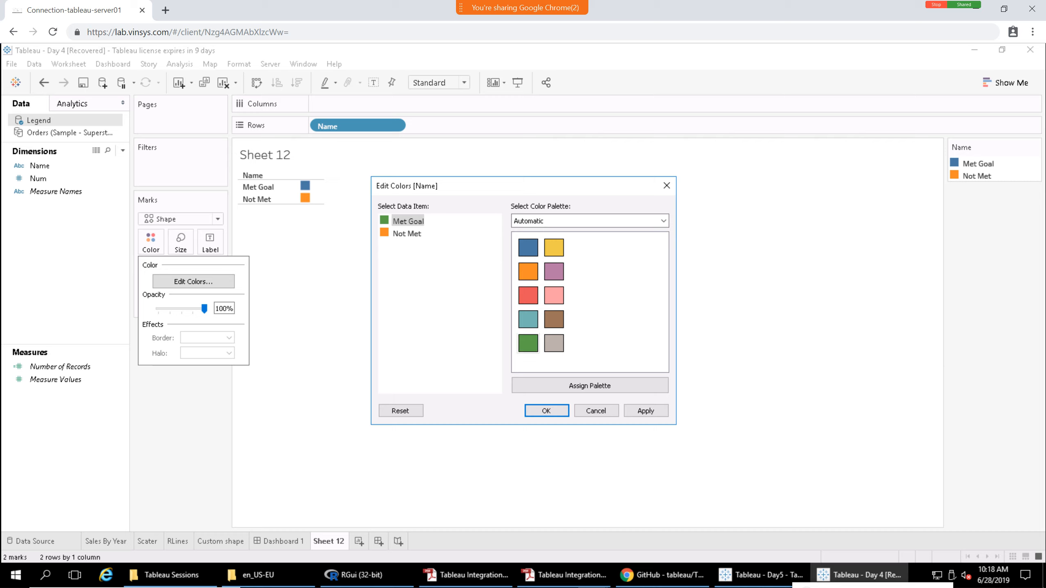
pyautogui.click(407, 233)
pyautogui.click(528, 295)
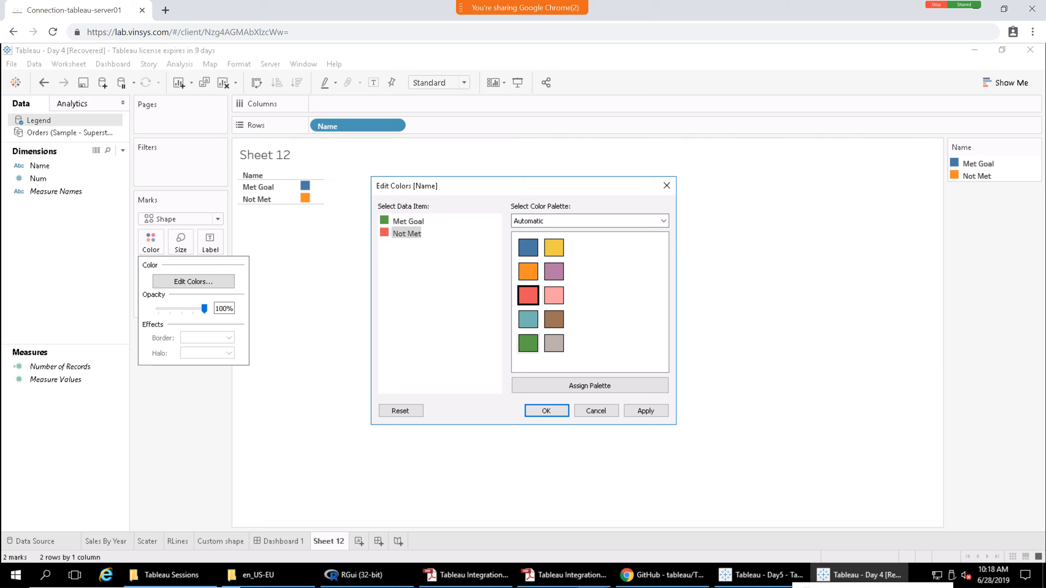
pyautogui.click(645, 411)
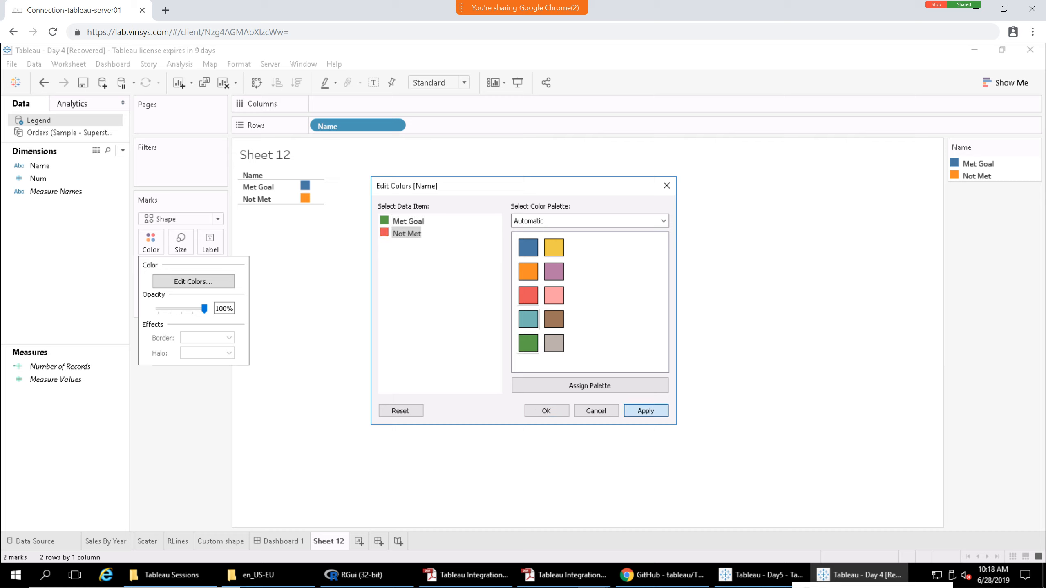
pyautogui.click(596, 411)
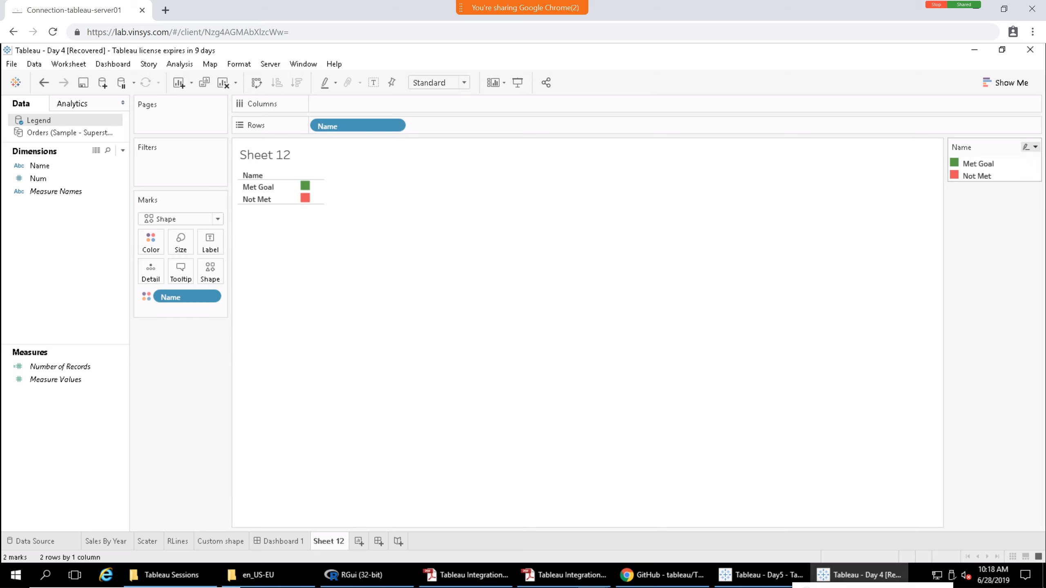
# Step: Hide the Name color legend card on Sheet 12
pyautogui.click(1035, 148)
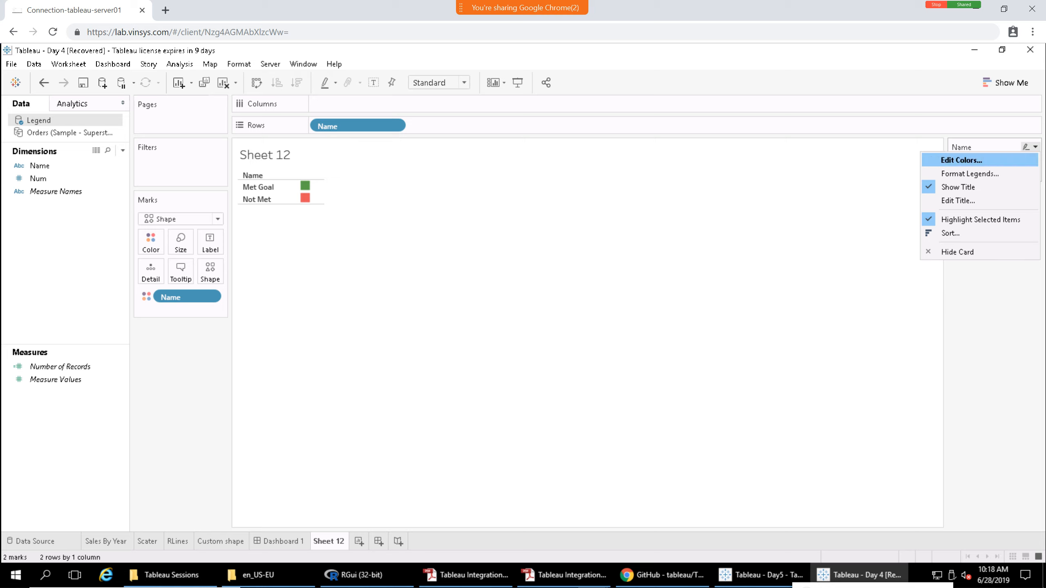
pyautogui.click(970, 174)
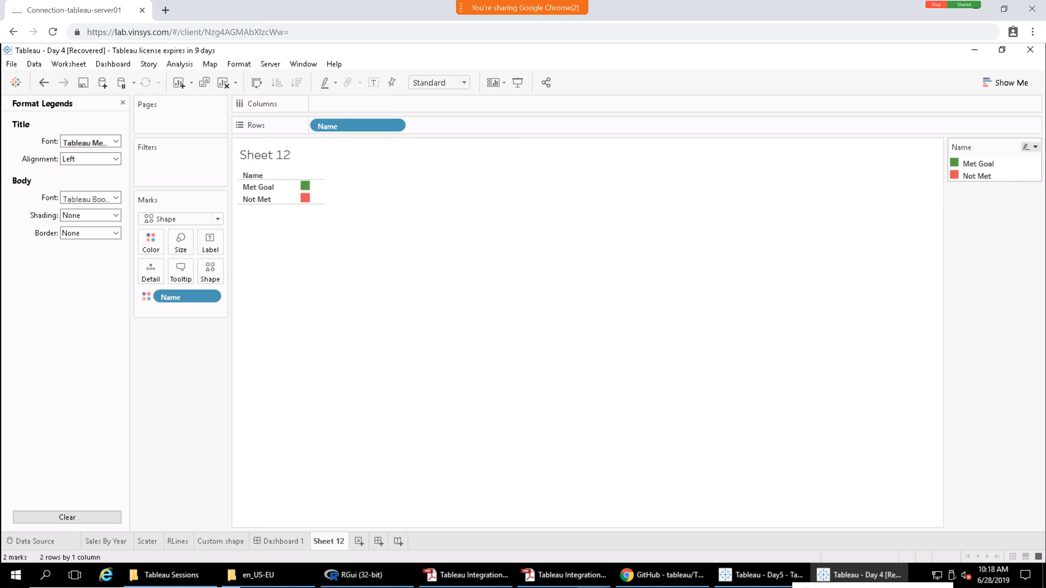
pyautogui.click(1035, 147)
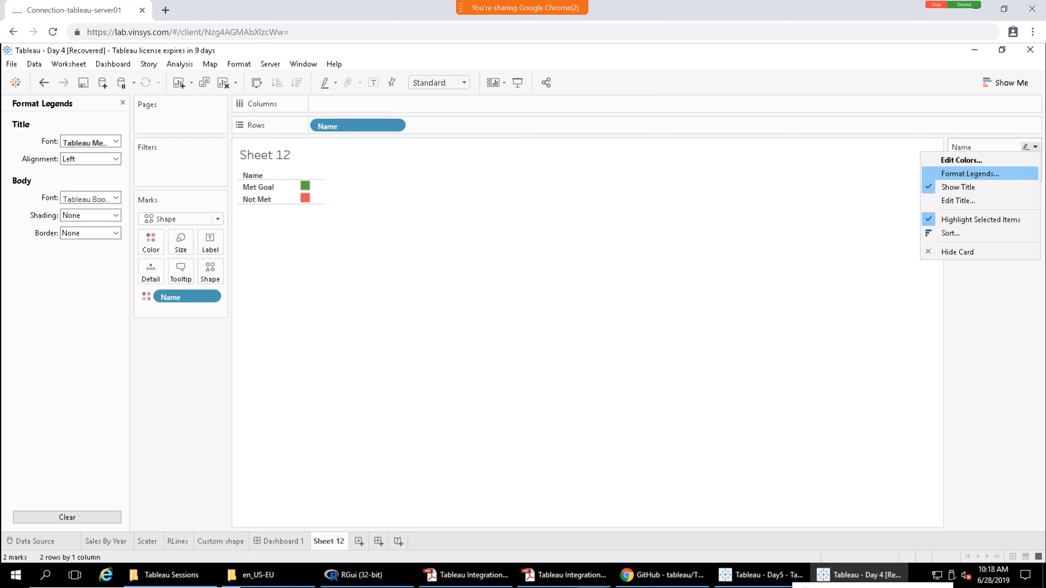
pyautogui.click(970, 174)
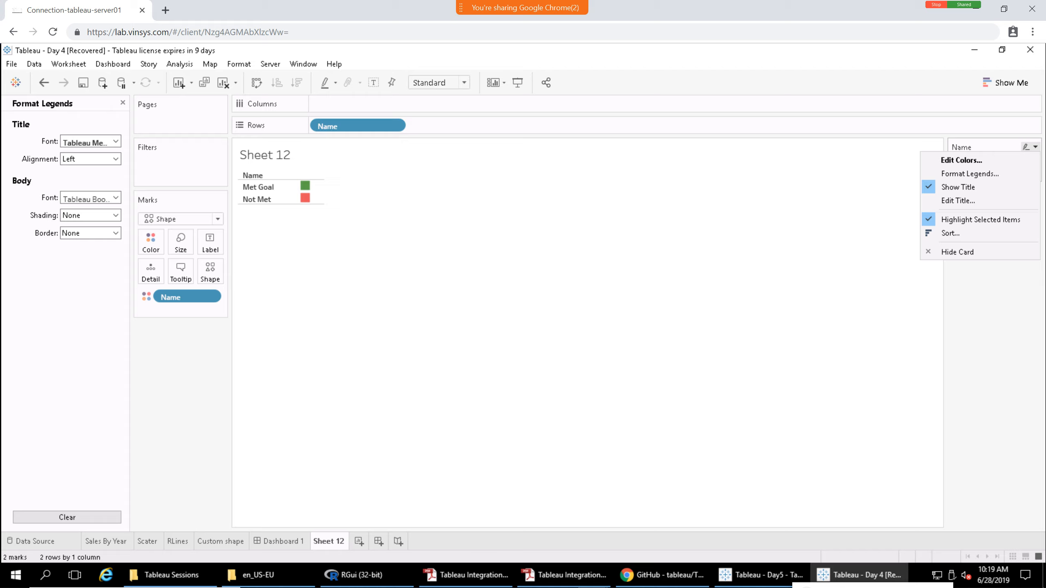
pyautogui.click(958, 251)
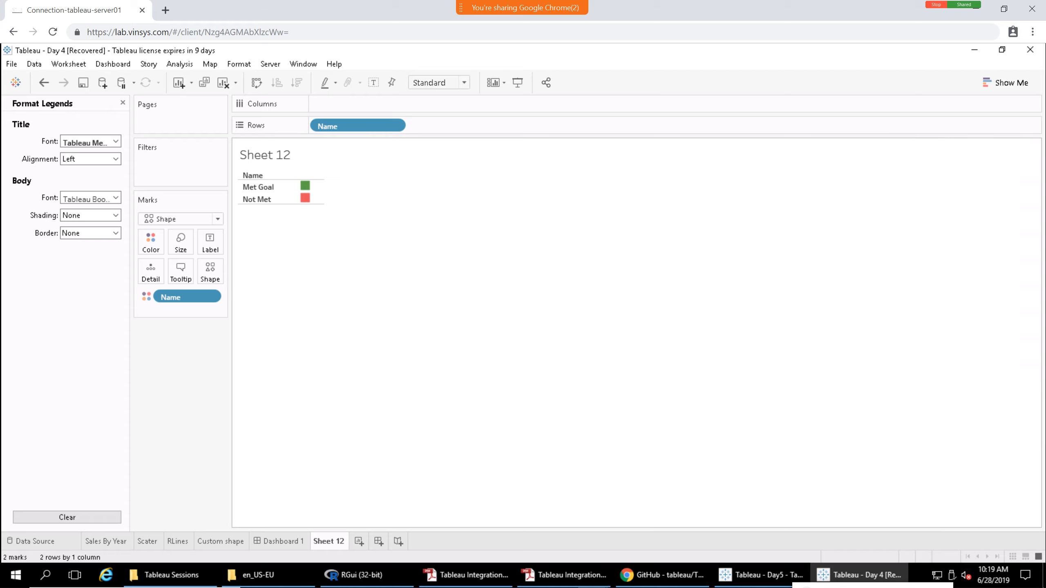
# Step: Hide the sheet title and the field labels for rows on Sheet 12
pyautogui.rightClick(270, 151)
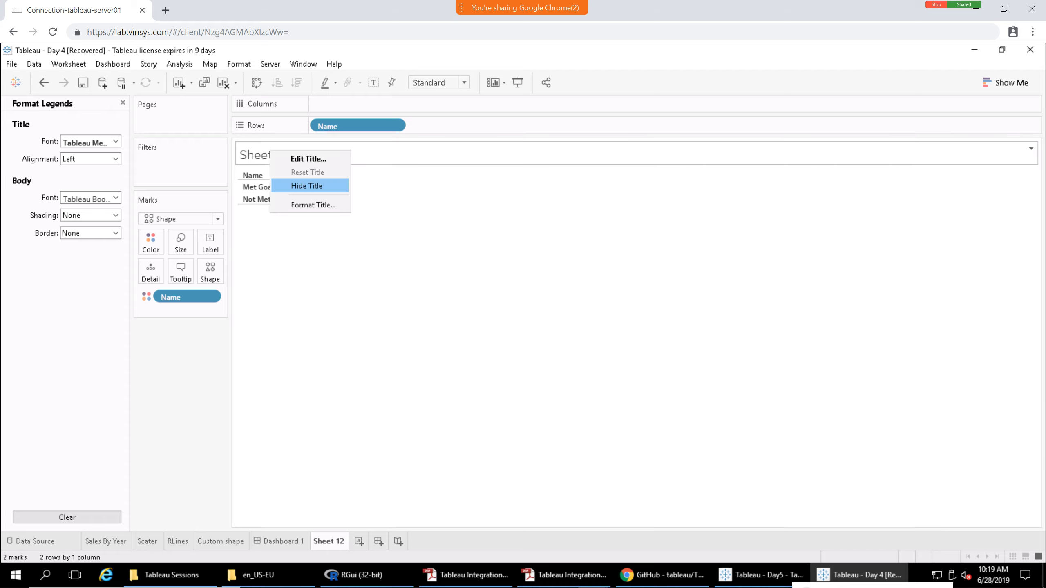
pyautogui.click(307, 186)
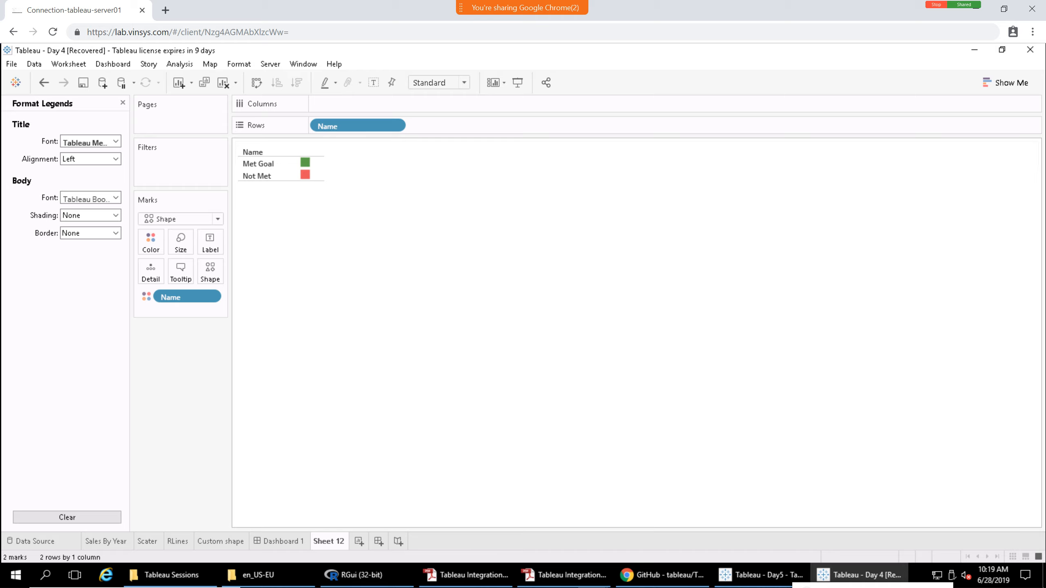
pyautogui.rightClick(259, 152)
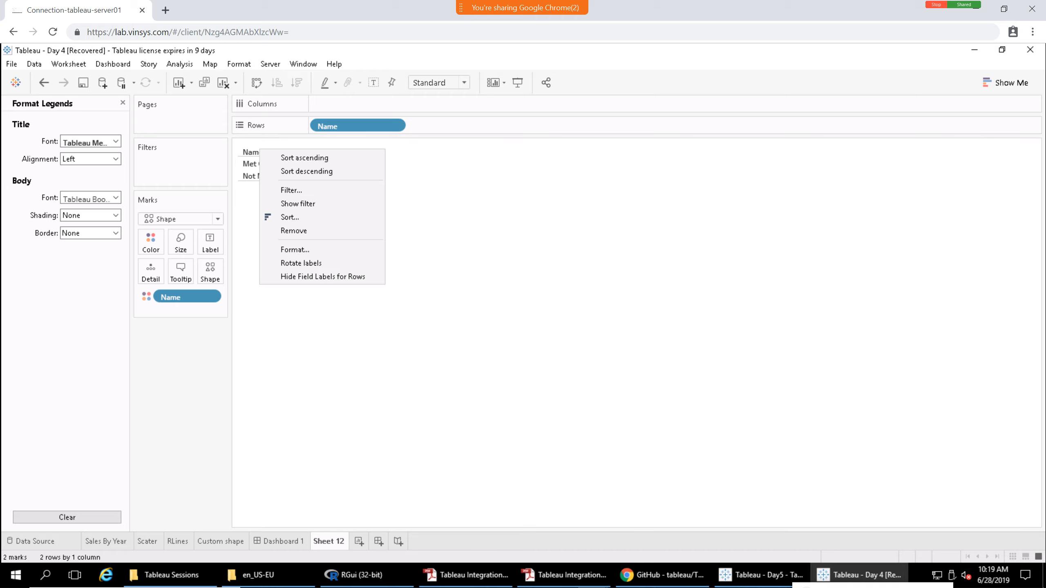
pyautogui.click(322, 277)
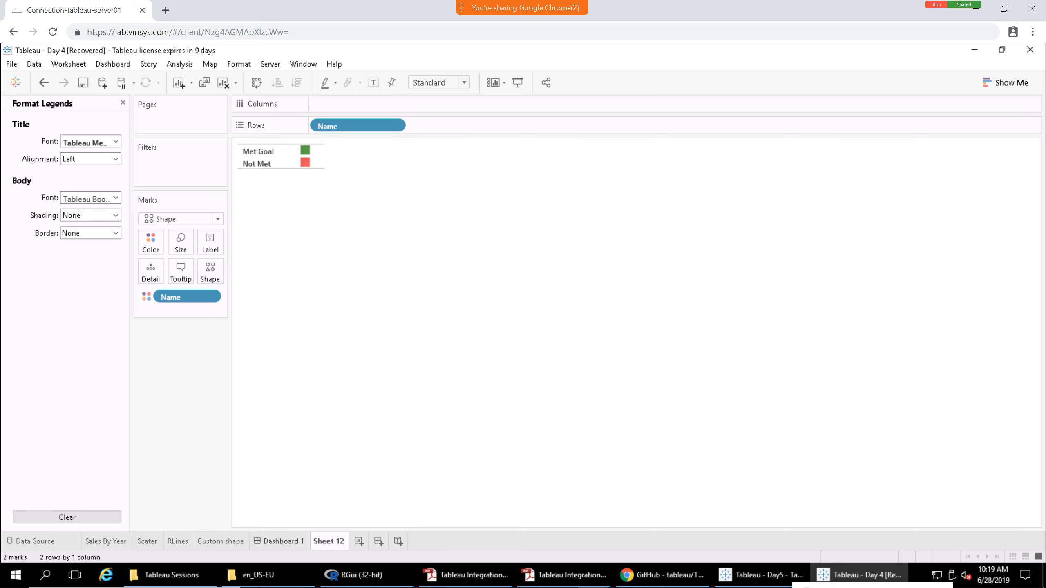
# Step: Place Sheet 12 on Dashboard 1 in the top-left area beside the Region filter
pyautogui.click(279, 541)
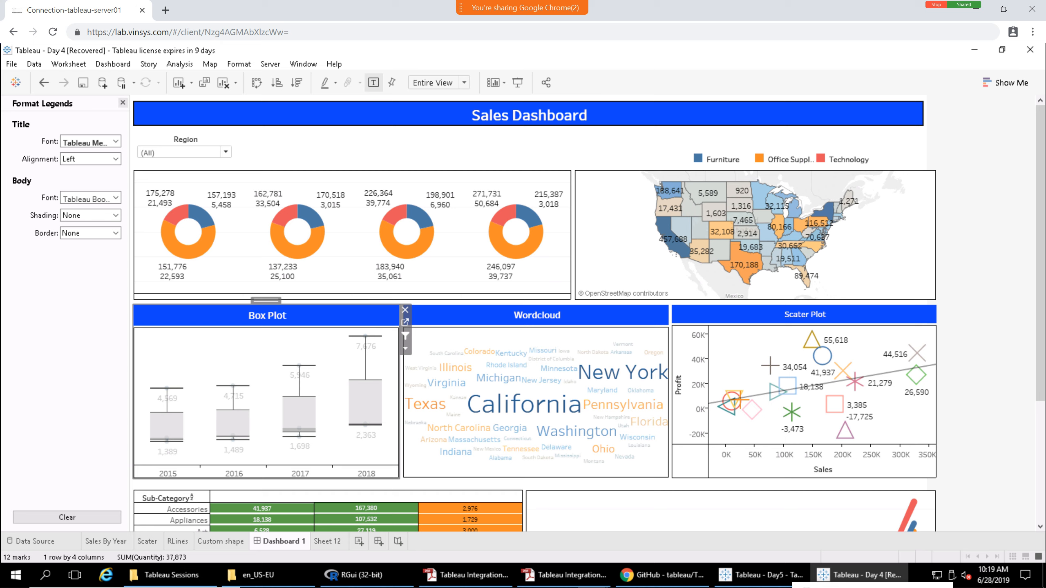
pyautogui.click(123, 103)
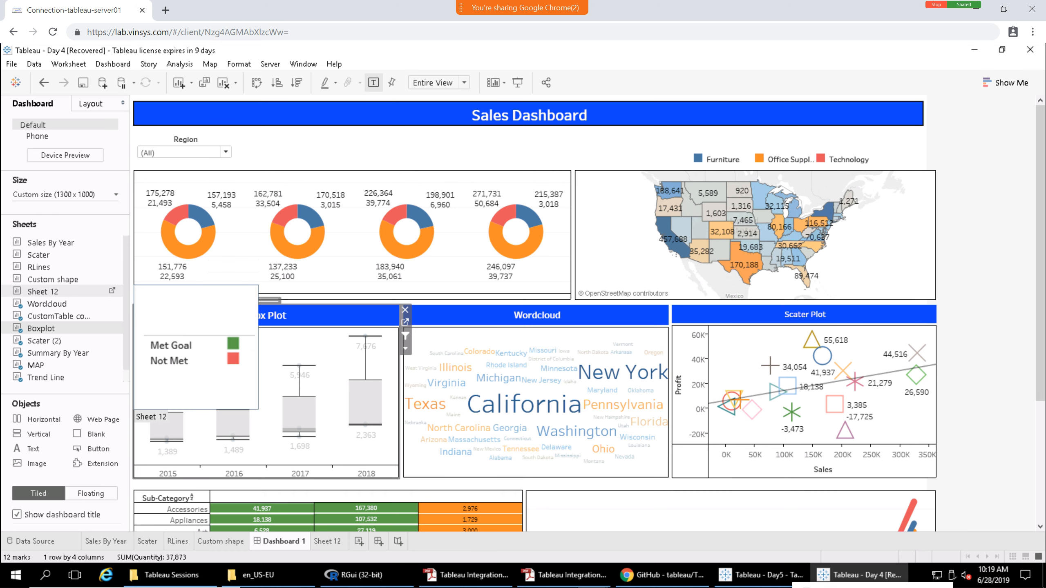
pyautogui.click(112, 291)
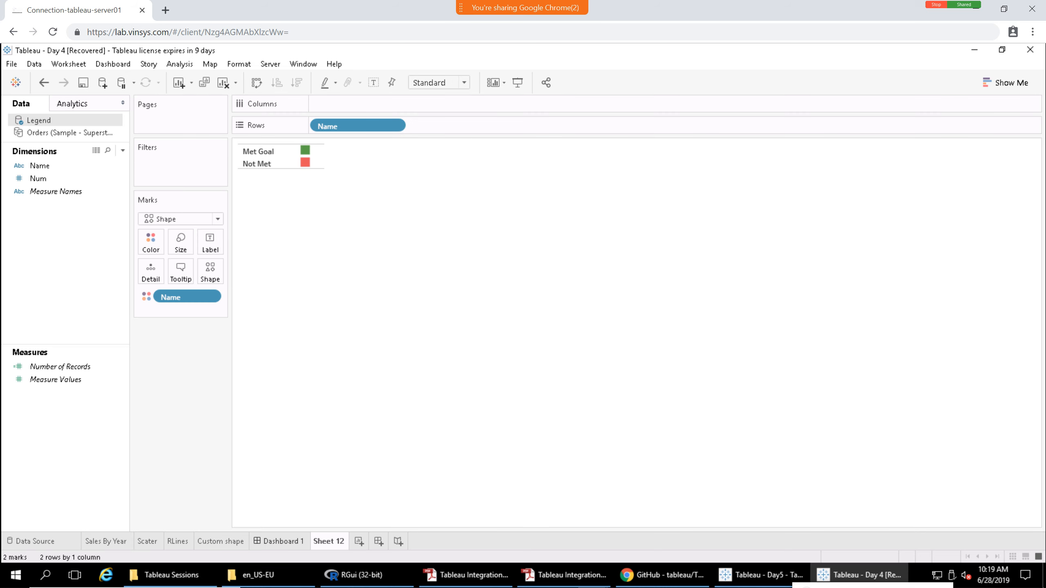
pyautogui.click(279, 541)
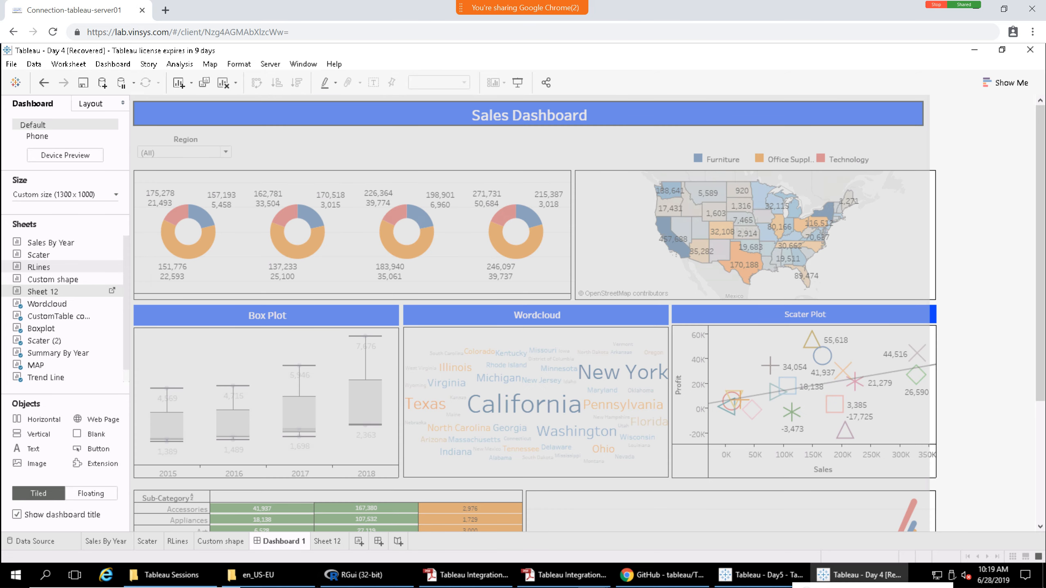
pyautogui.moveTo(43, 292); pyautogui.dragTo(289, 231)
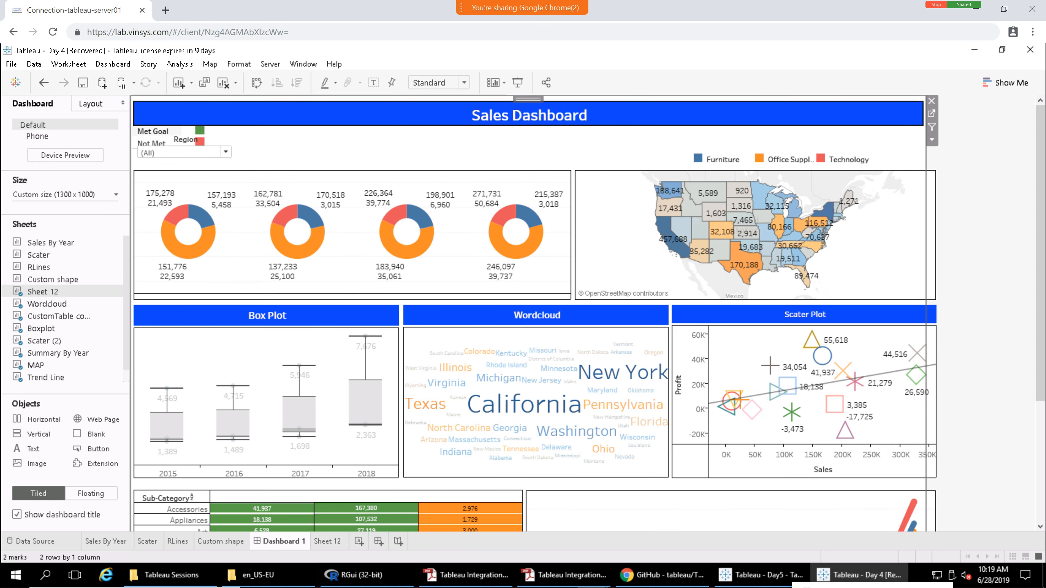
# Step: Make the Sheet 12 legend a floating object on Dashboard 1
pyautogui.click(187, 140)
pyautogui.click(330, 147)
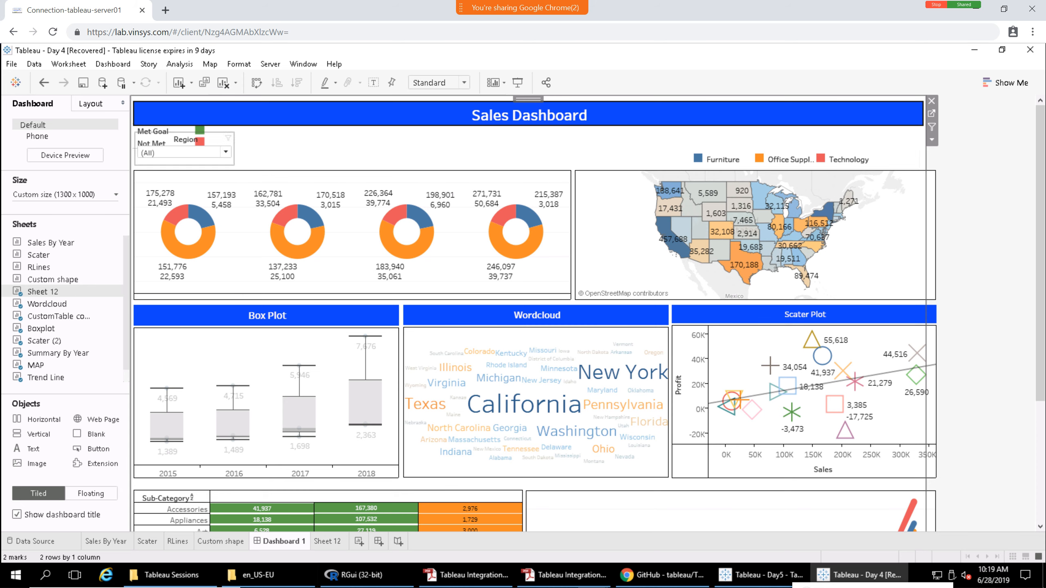
pyautogui.click(152, 132)
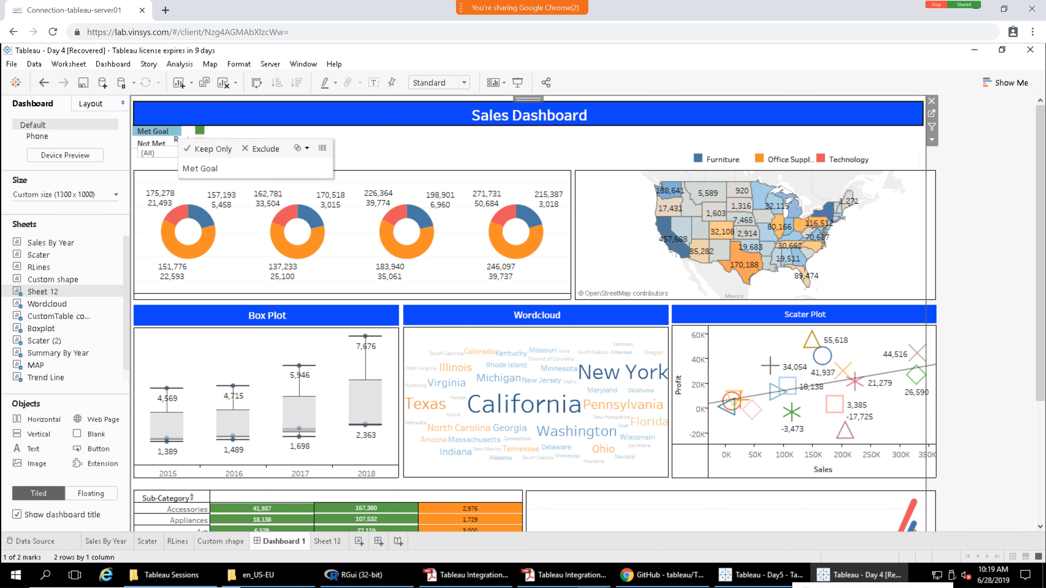
pyautogui.press('Escape')
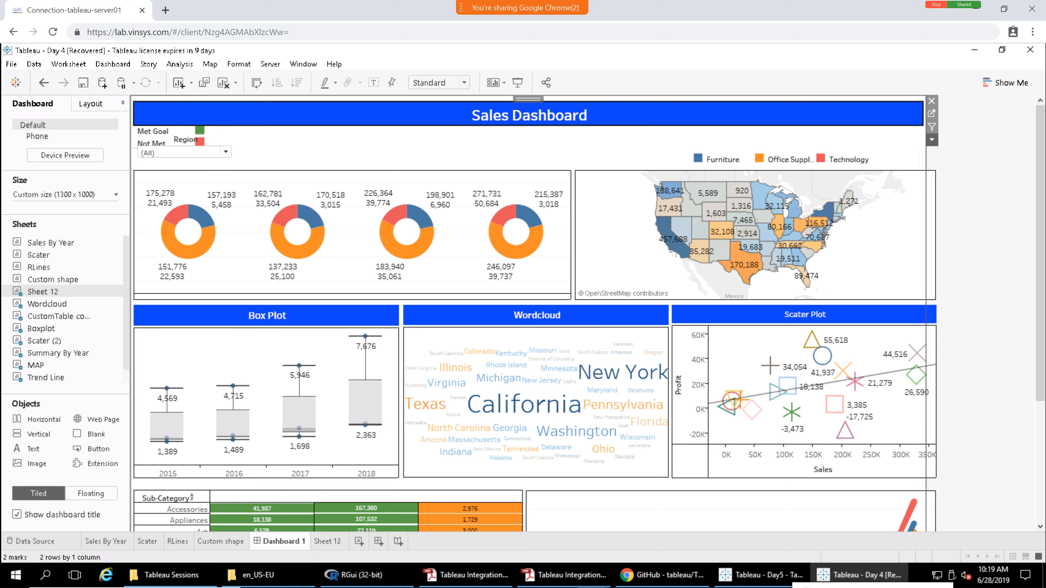
pyautogui.click(932, 140)
pyautogui.click(955, 333)
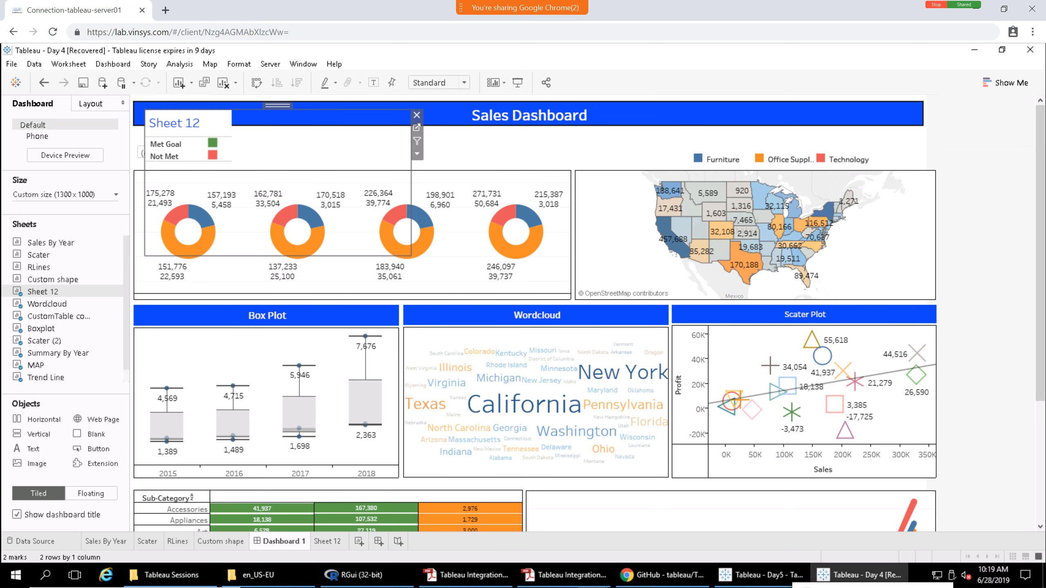
# Step: Move the floating Sheet 12 over the dashboard's center and hide its title
pyautogui.moveTo(277, 105); pyautogui.dragTo(524, 235)
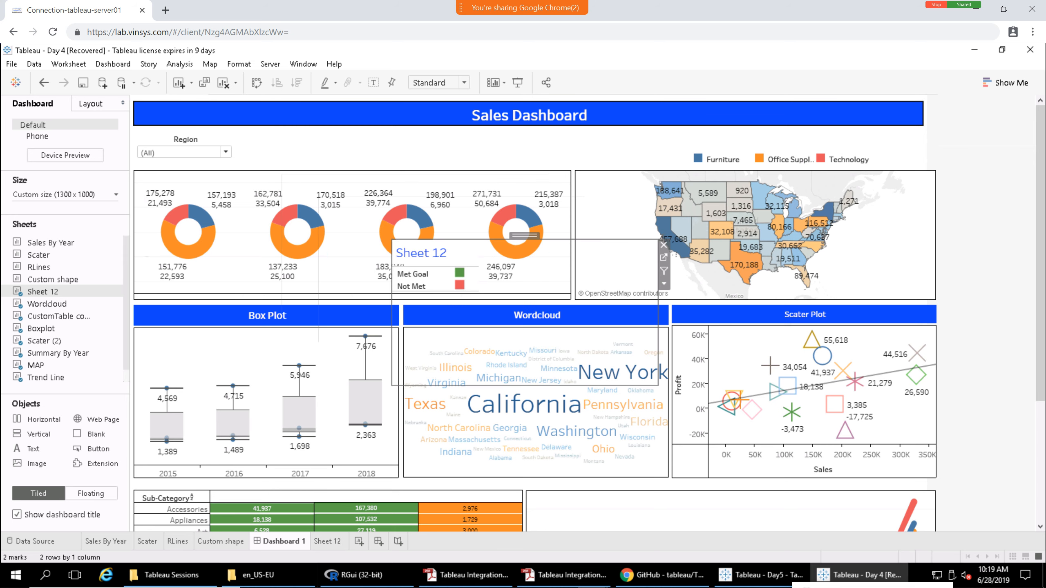
pyautogui.rightClick(435, 255)
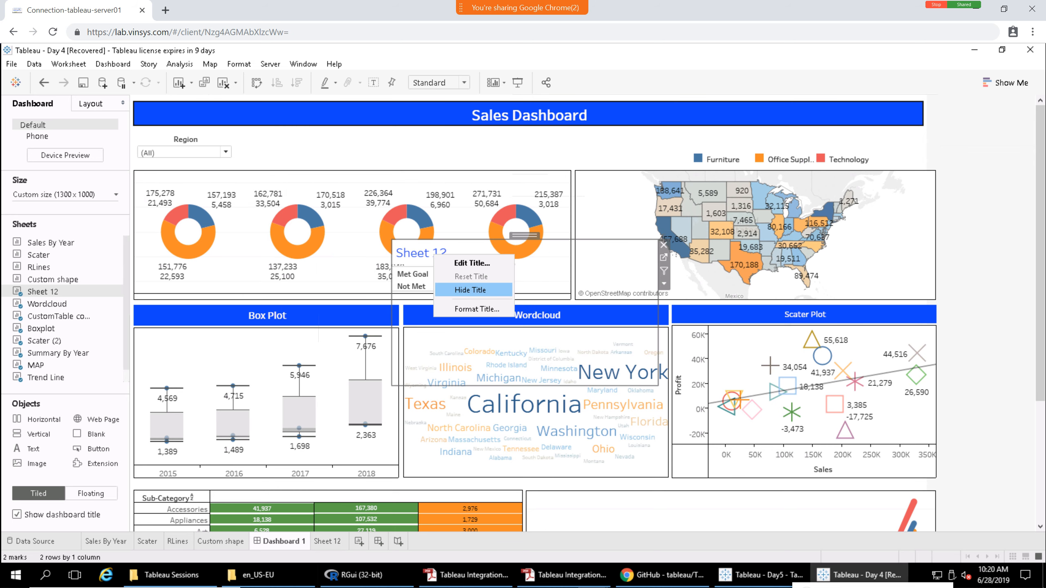
pyautogui.press('Escape')
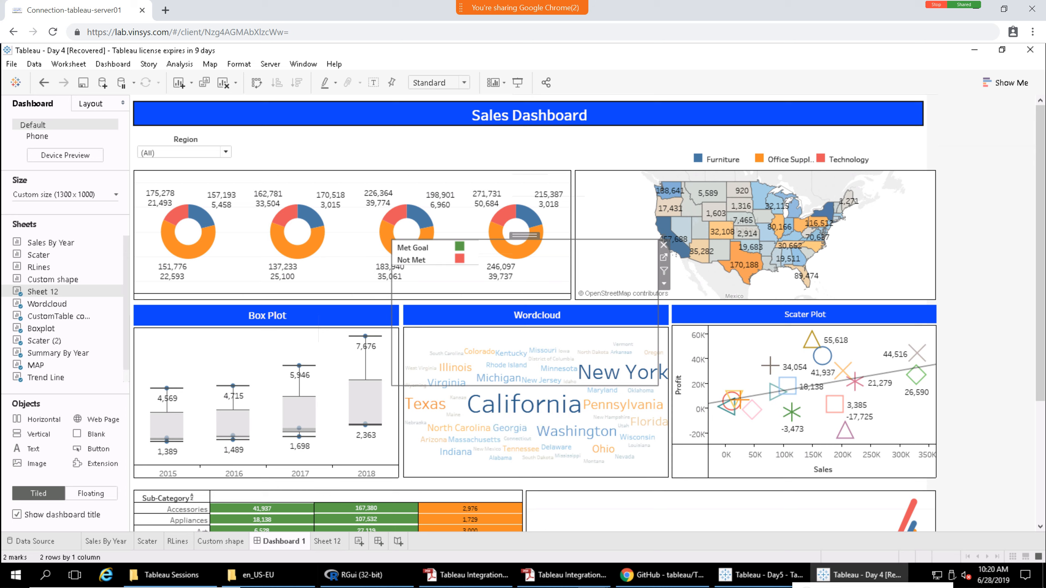
# Step: Shrink the Sheet 12 container to fit the two legend rows and set its fit to Entire View
pyautogui.moveTo(525, 385); pyautogui.dragTo(524, 270)
pyautogui.moveTo(659, 254); pyautogui.dragTo(457, 255)
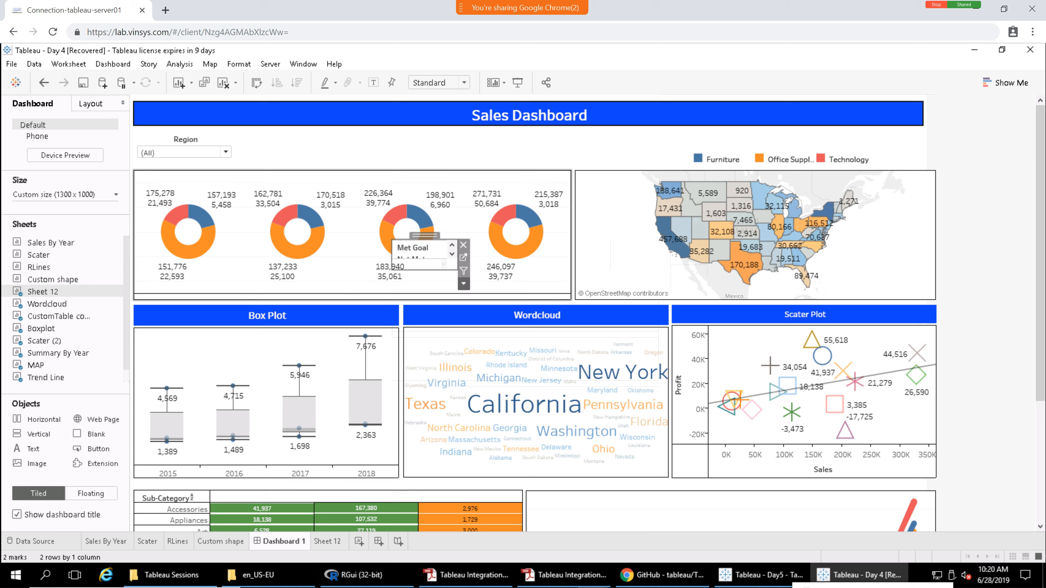
pyautogui.click(464, 284)
pyautogui.moveTo(519, 326)
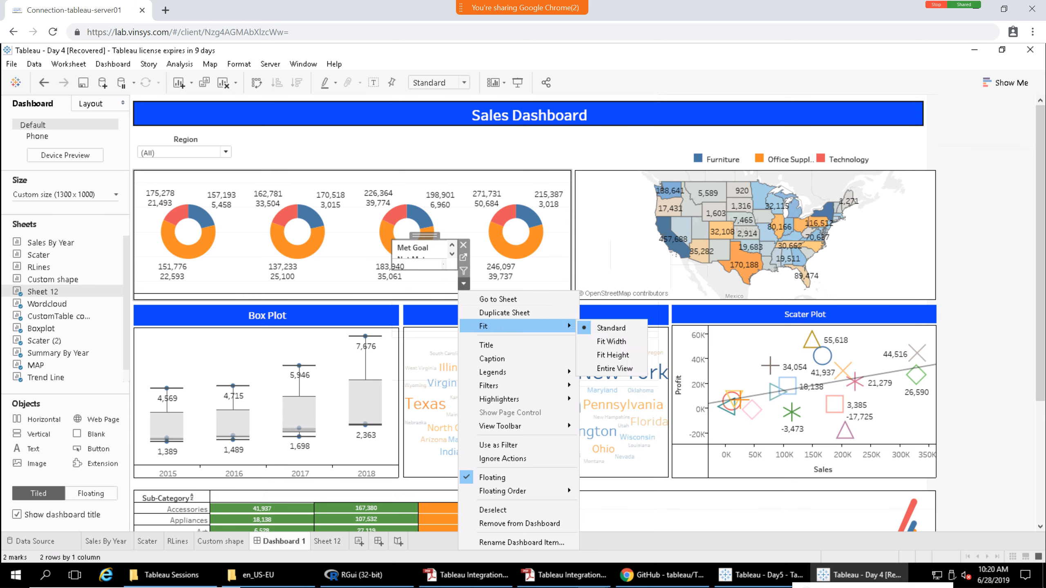
pyautogui.click(608, 367)
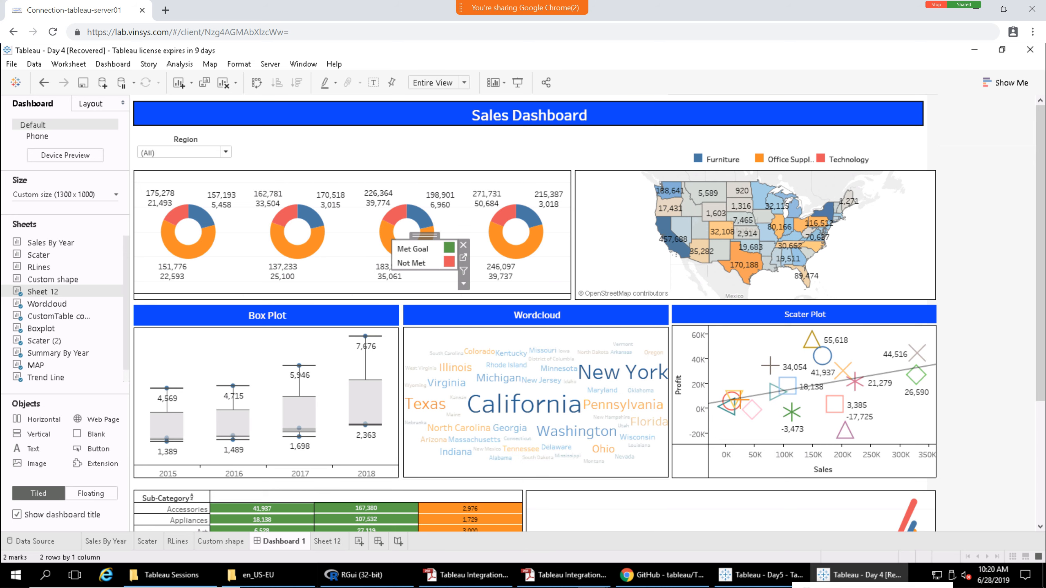
# Step: Move the Met Goal / Not Met legend above the map, beside the Furniture / Office Supplies / Technology legend
pyautogui.moveTo(424, 235); pyautogui.dragTo(605, 135)
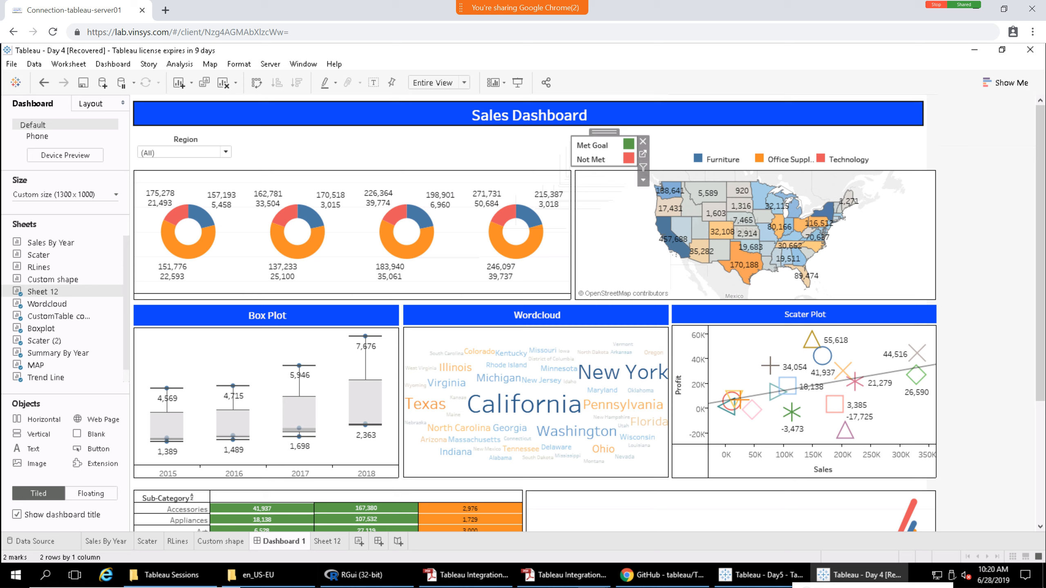
pyautogui.press('Escape')
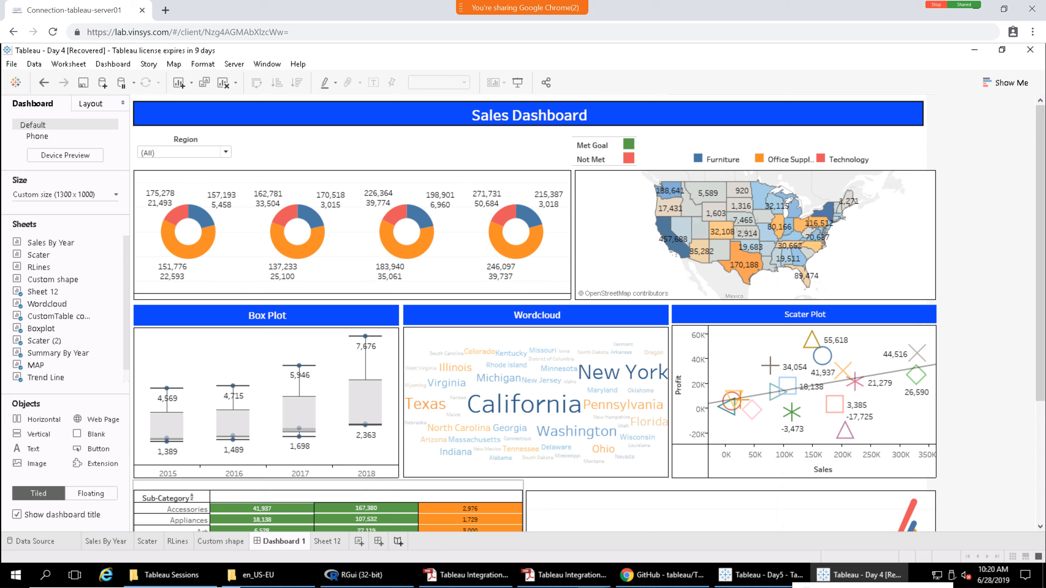
# Step: Create a new story sheet, Story 1, and switch between it and Dashboard 1
pyautogui.click(398, 542)
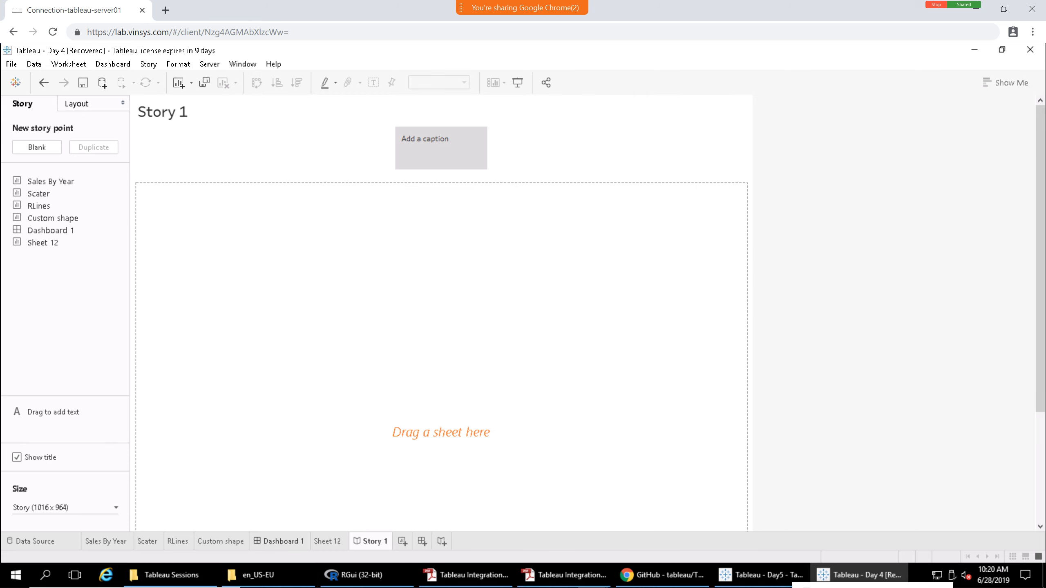
pyautogui.click(283, 542)
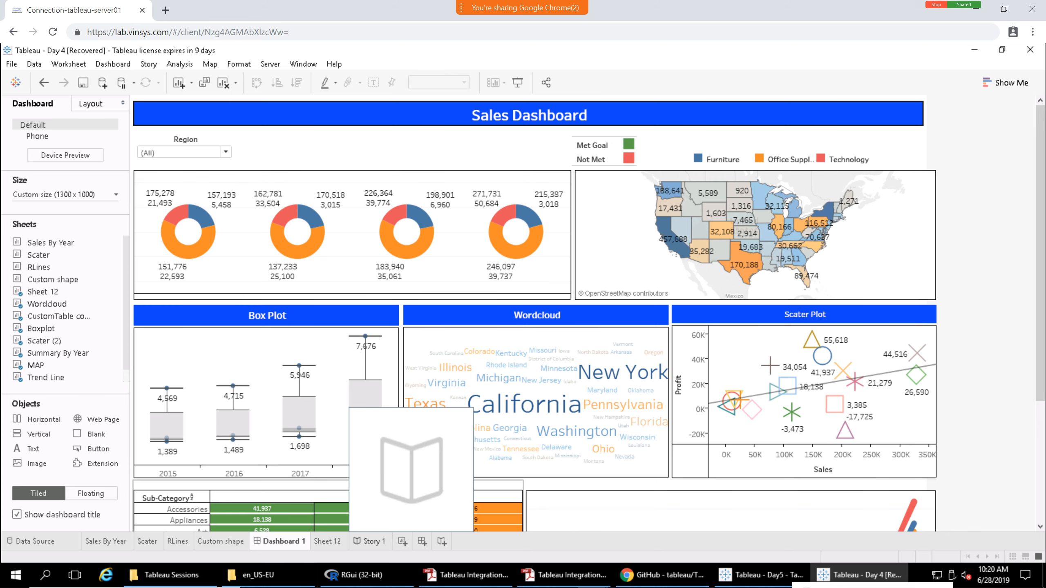
pyautogui.click(370, 542)
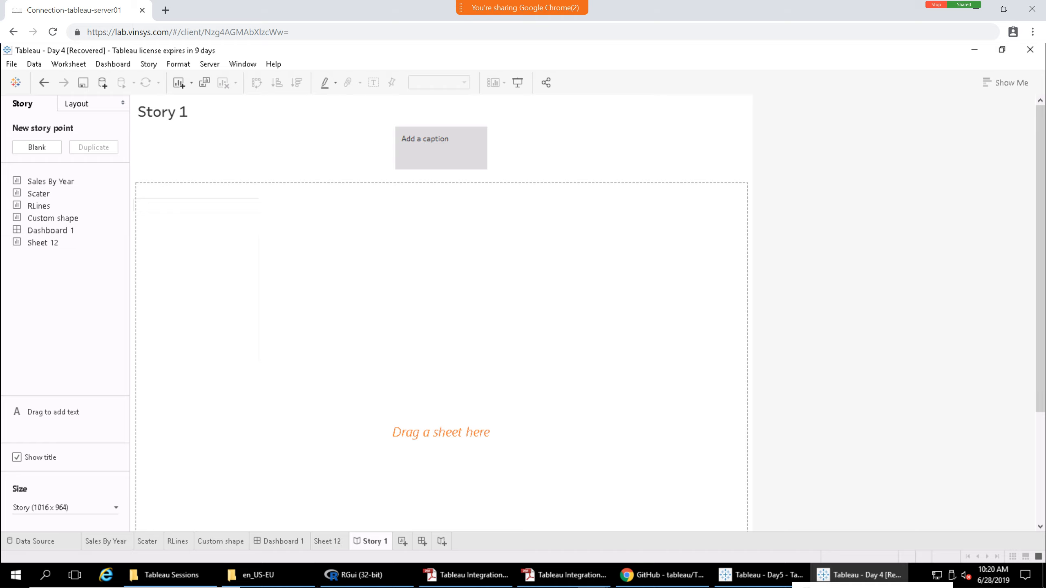
# Step: Set the Region filter on Dashboard 1 to East
pyautogui.scroll(-1, 441, 313)
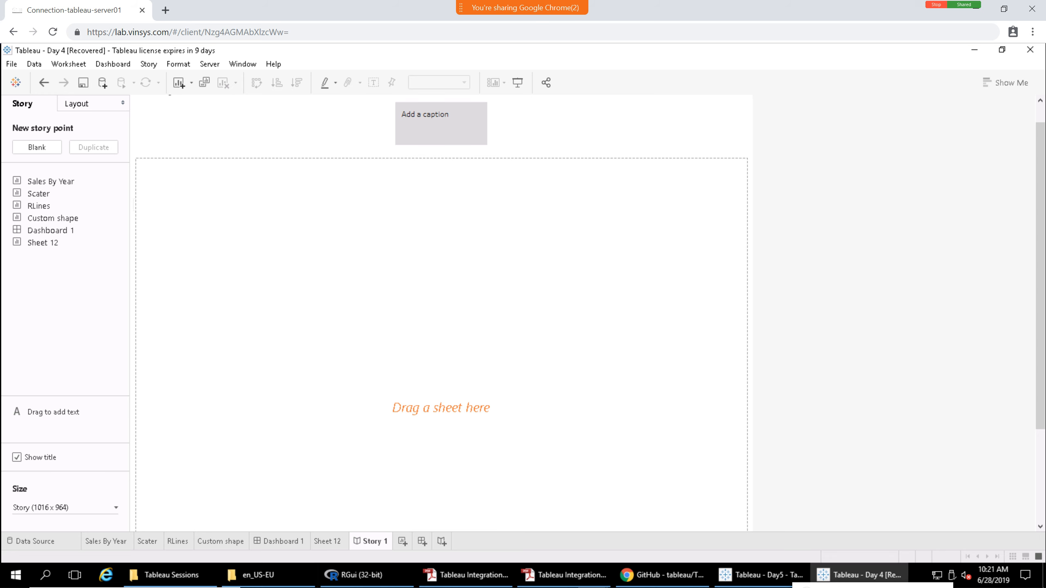
pyautogui.click(280, 541)
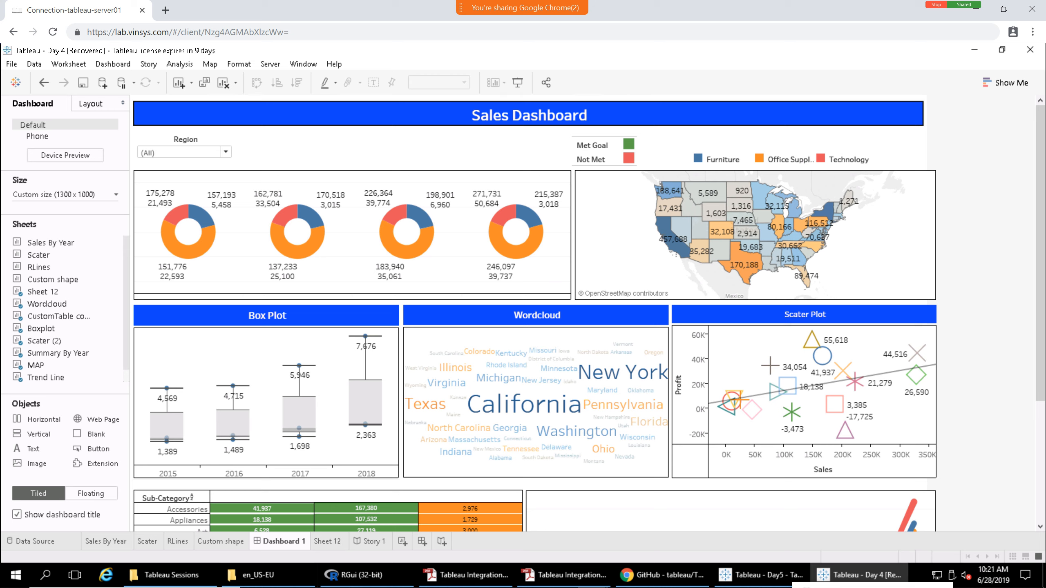
pyautogui.click(181, 153)
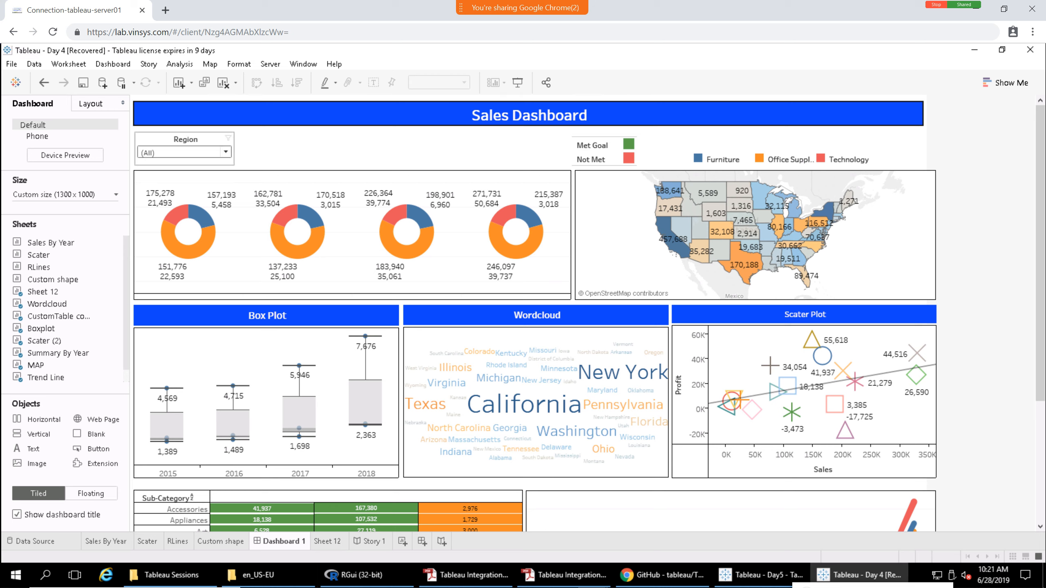
pyautogui.click(226, 152)
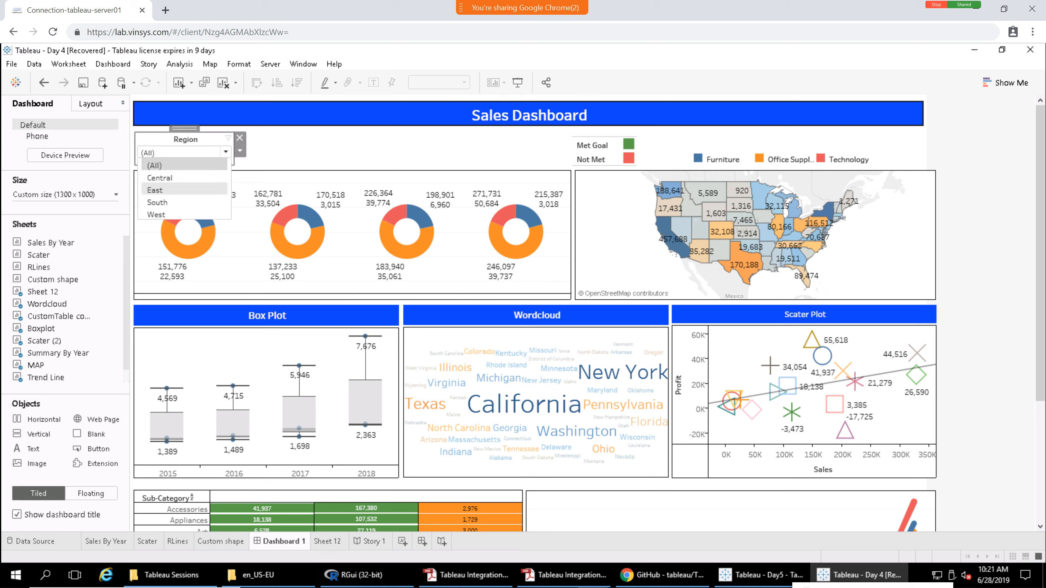
pyautogui.click(154, 190)
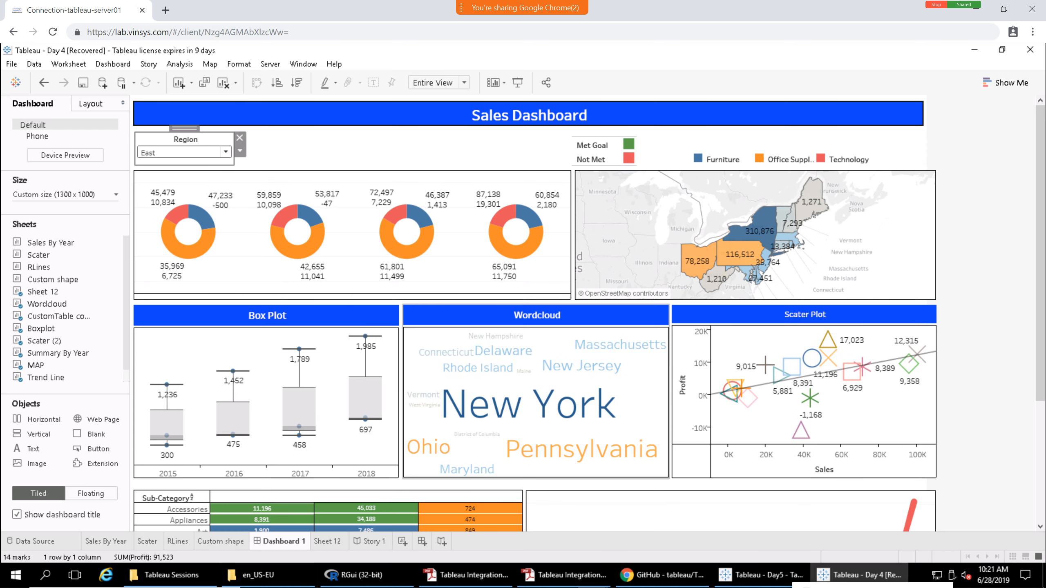
# Step: Try placing the Sales By Year and Scater sheets into the first story point
pyautogui.click(369, 541)
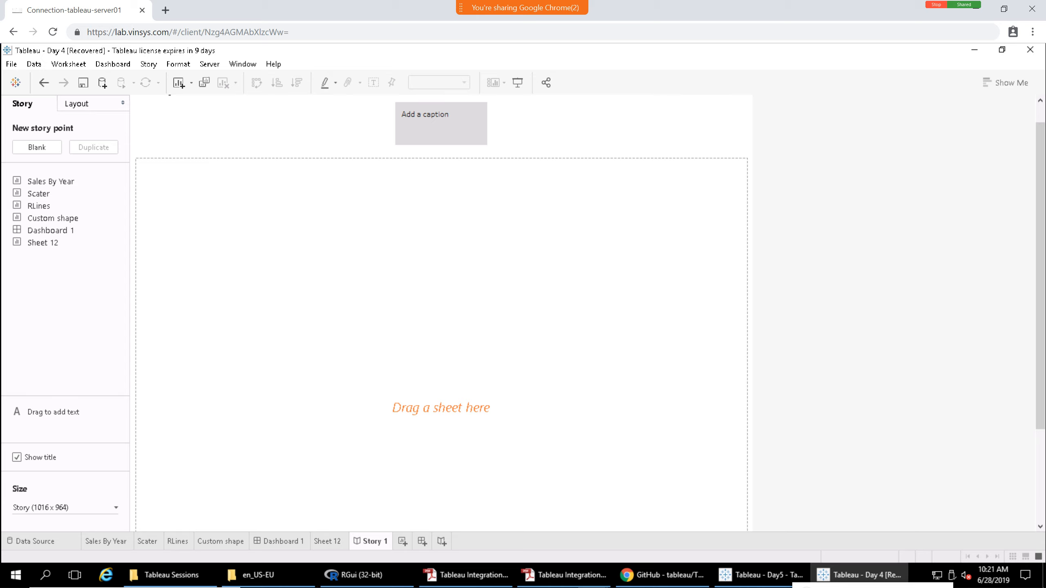
pyautogui.moveTo(39, 205); pyautogui.dragTo(136, 202)
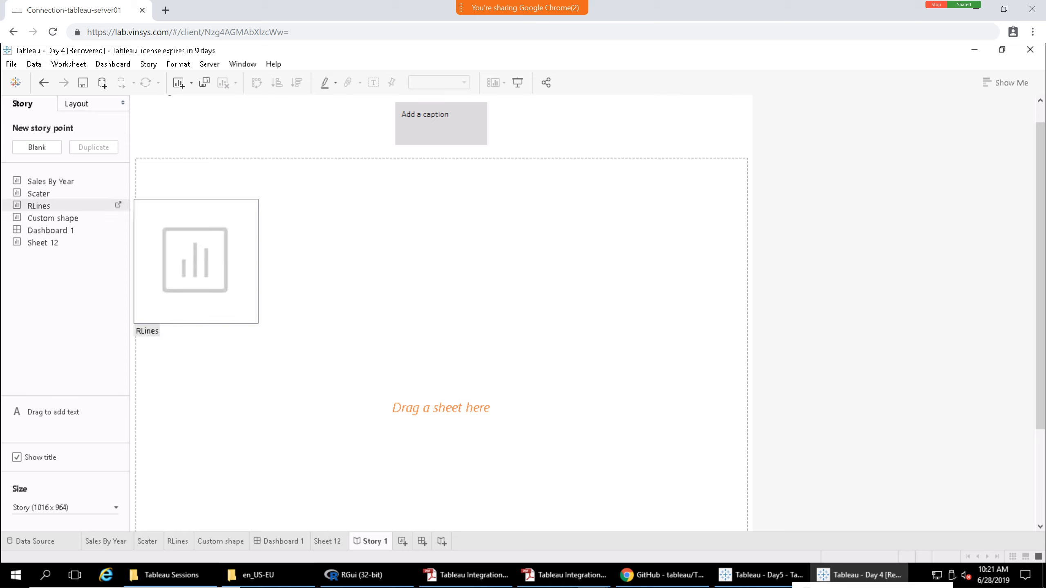
pyautogui.moveTo(50, 182); pyautogui.dragTo(441, 346)
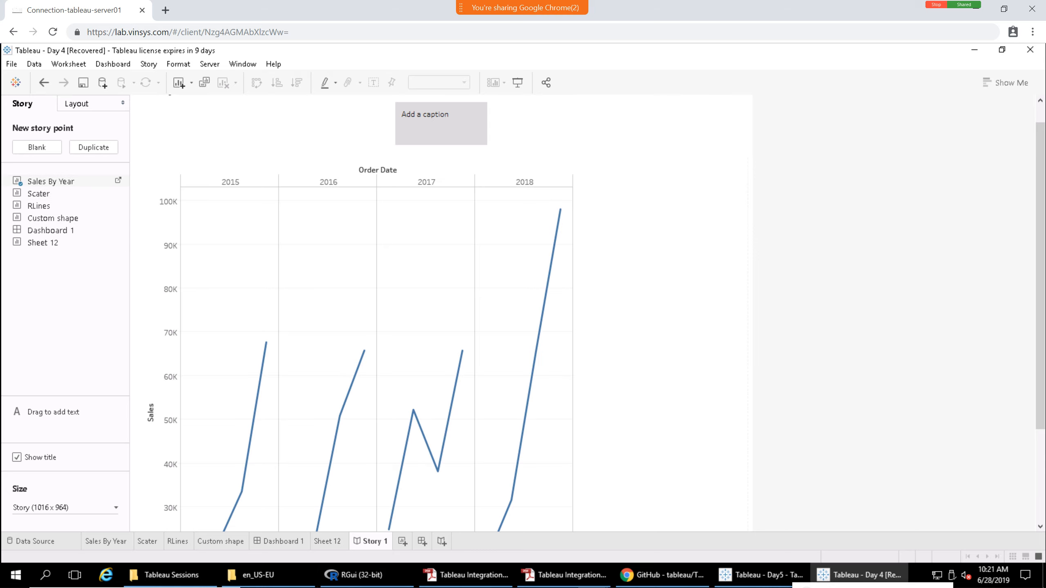
pyautogui.moveTo(38, 193); pyautogui.dragTo(441, 407)
pyautogui.scroll(-3, 404, 313)
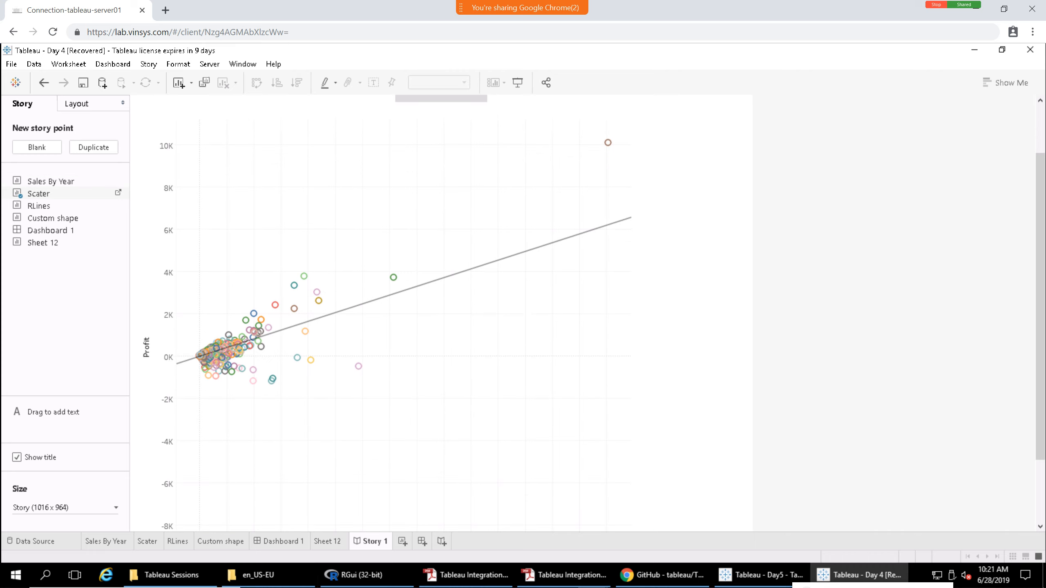
pyautogui.scroll(3, 404, 313)
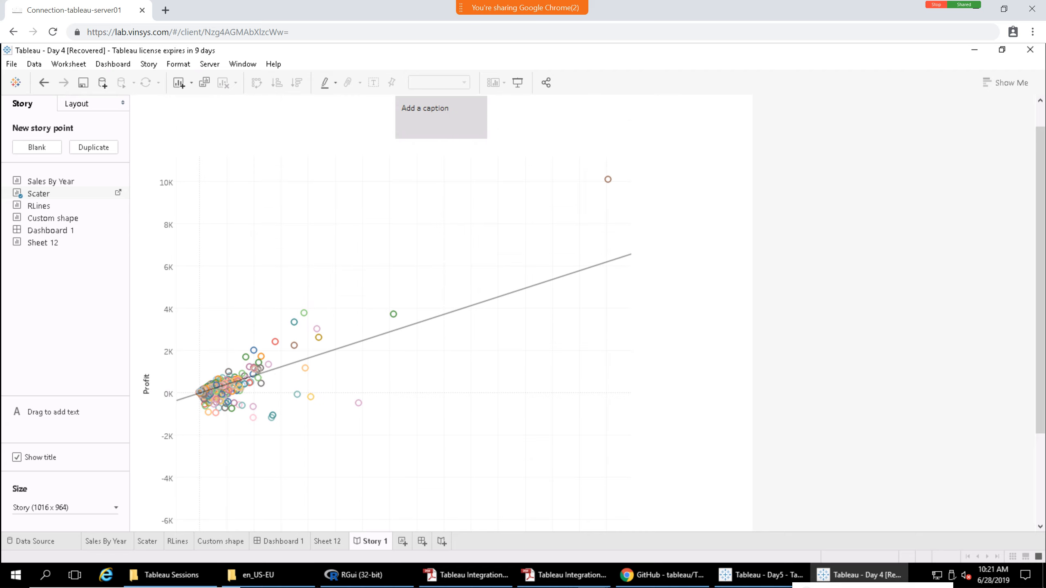
# Step: Replace the story point's content with Dashboard 1
pyautogui.moveTo(39, 205); pyautogui.dragTo(136, 198)
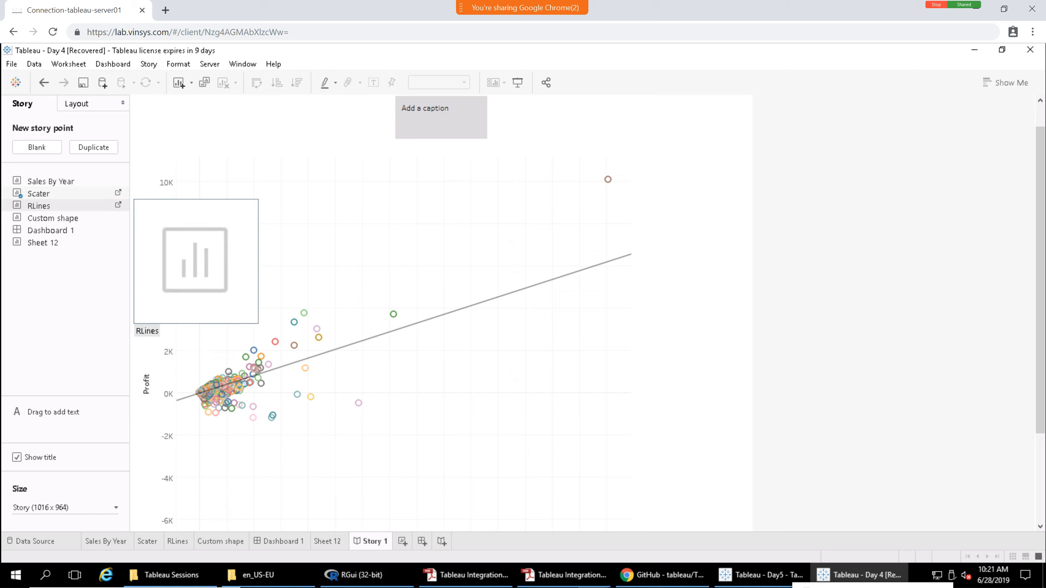
pyautogui.moveTo(47, 230); pyautogui.dragTo(441, 400)
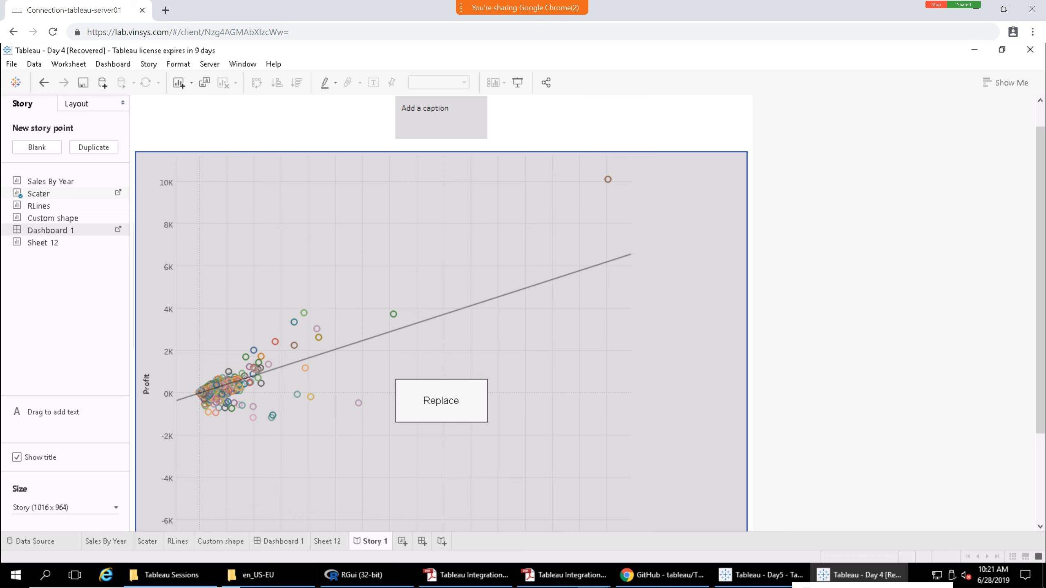
pyautogui.moveTo(441, 401); pyautogui.dragTo(441, 400)
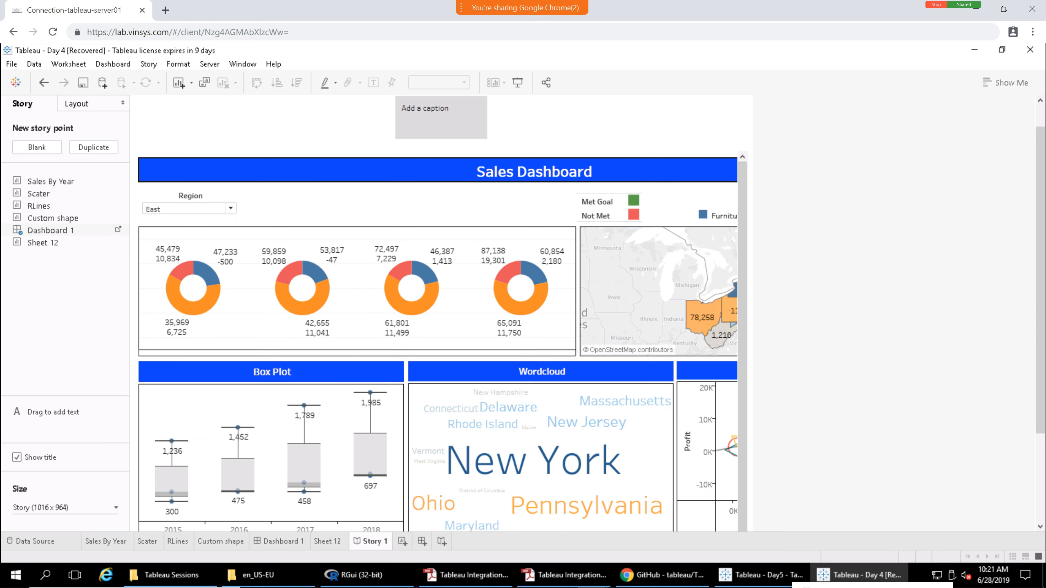
# Step: Set the dashboard's Region filter inside the story point to Central
pyautogui.scroll(-3, 442, 342)
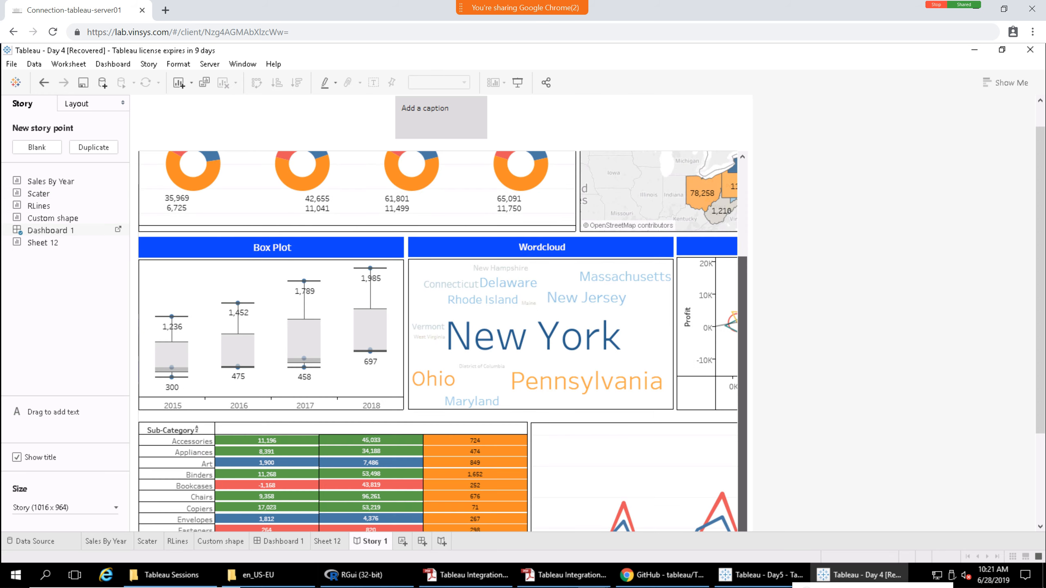
pyautogui.scroll(3, 442, 342)
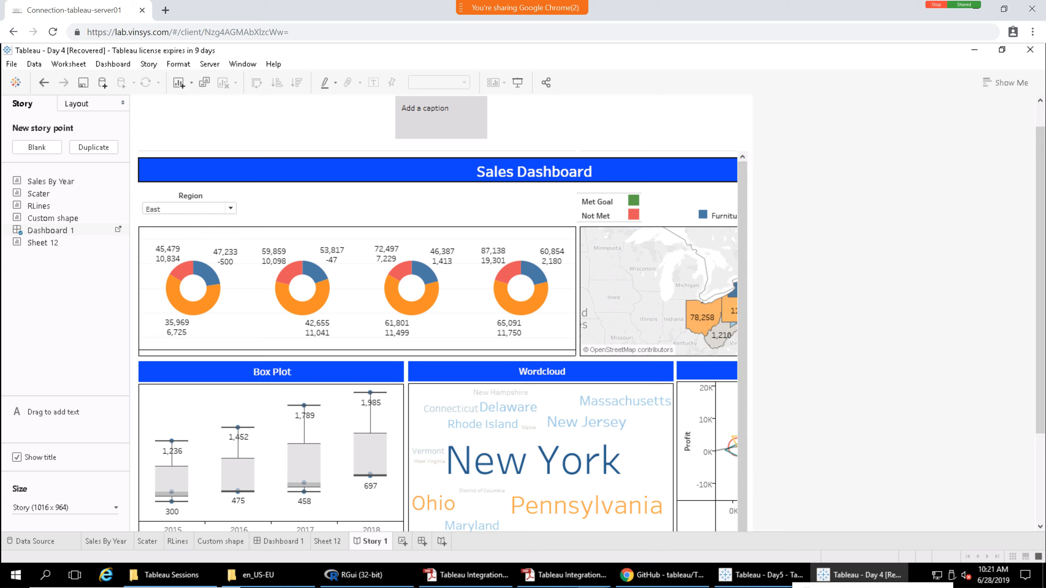
pyautogui.click(189, 208)
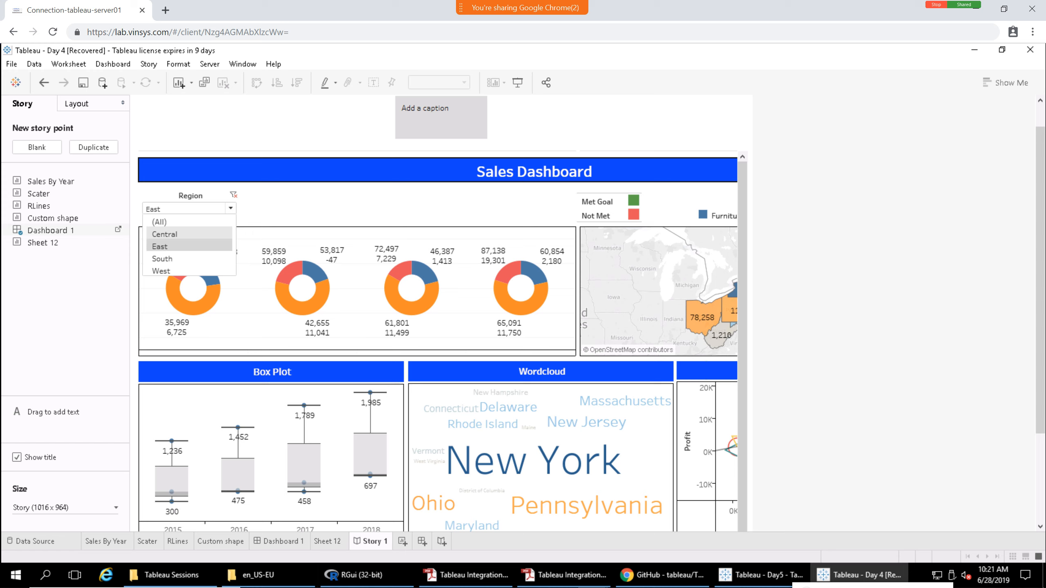
pyautogui.click(165, 235)
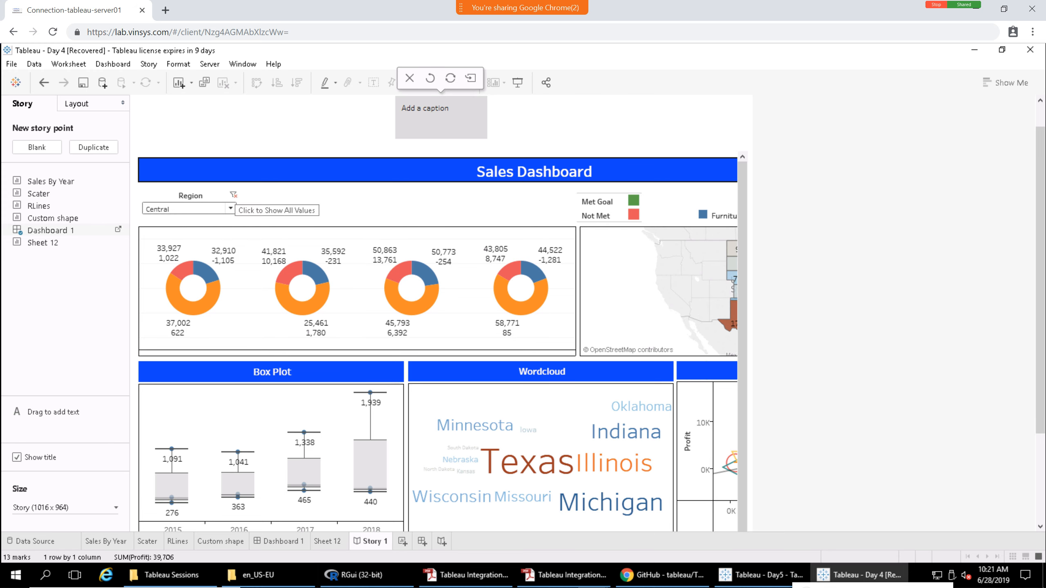
# Step: Caption the story point Central and save it as a new story point
pyautogui.click(402, 108)
pyautogui.write('Central')
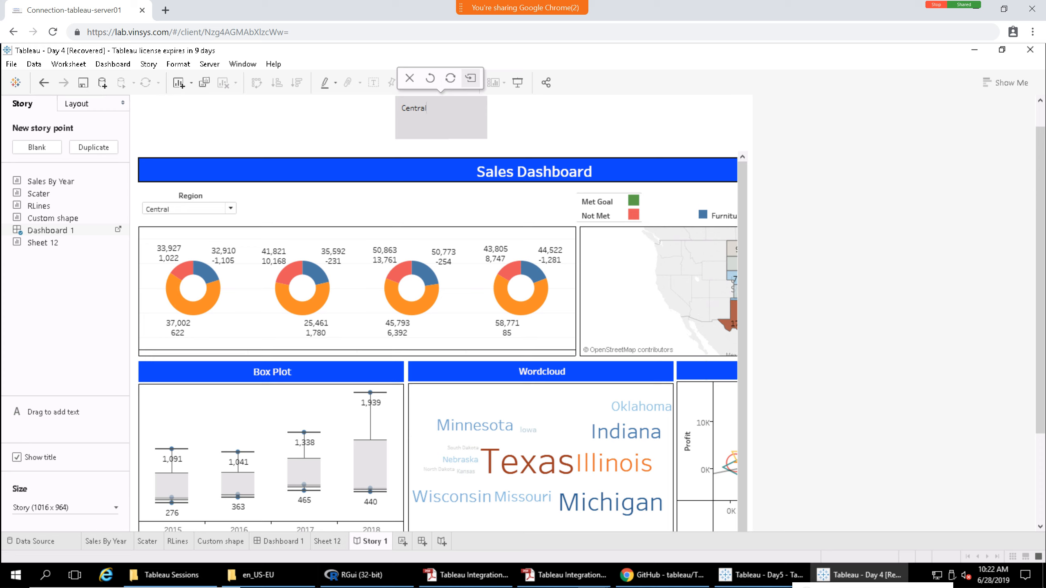
pyautogui.click(471, 78)
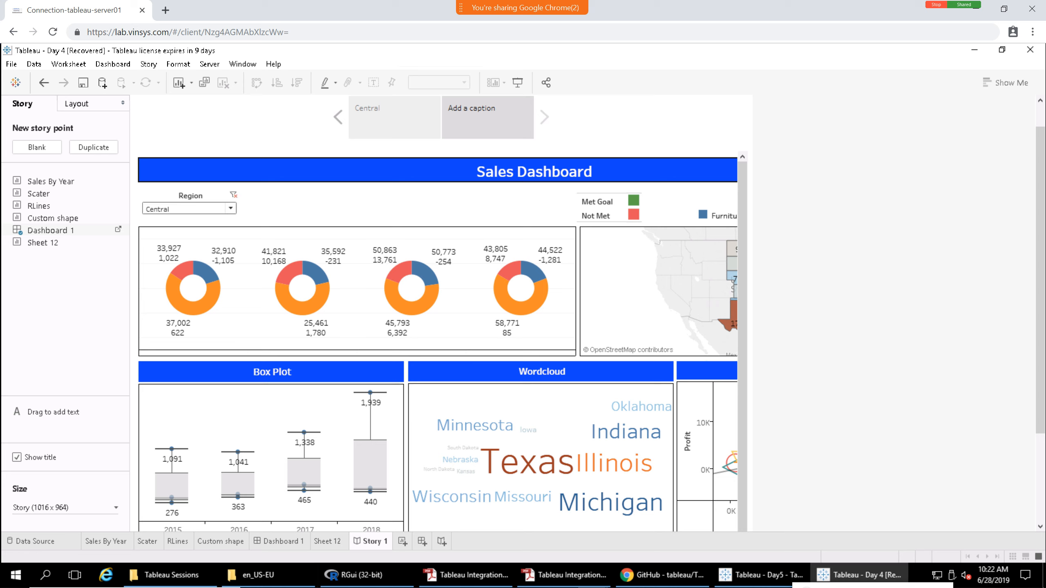
# Step: Set the new point's Region filter to East and caption it East
pyautogui.click(206, 209)
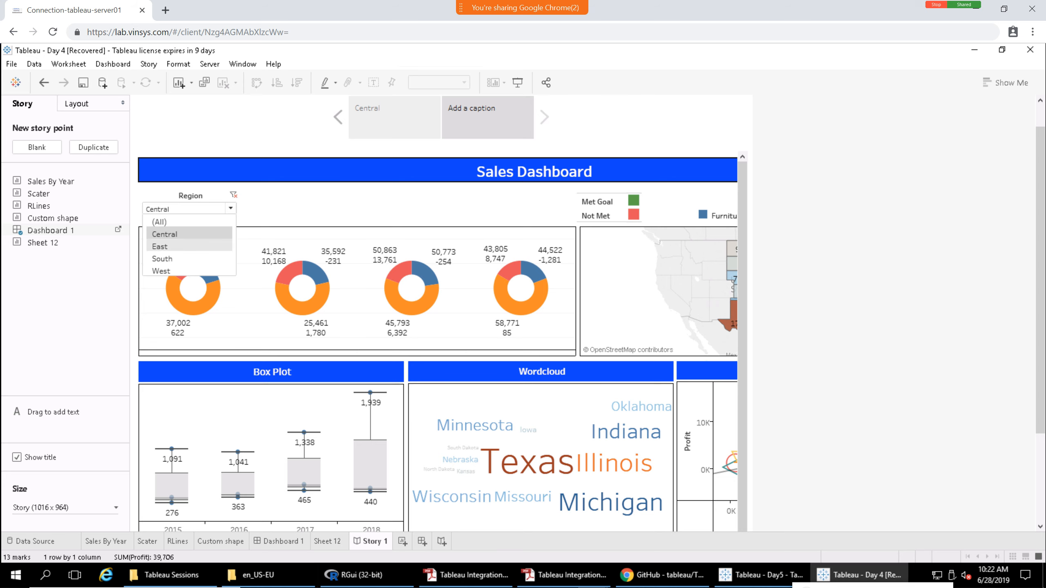
pyautogui.click(164, 246)
pyautogui.click(473, 110)
pyautogui.write('East')
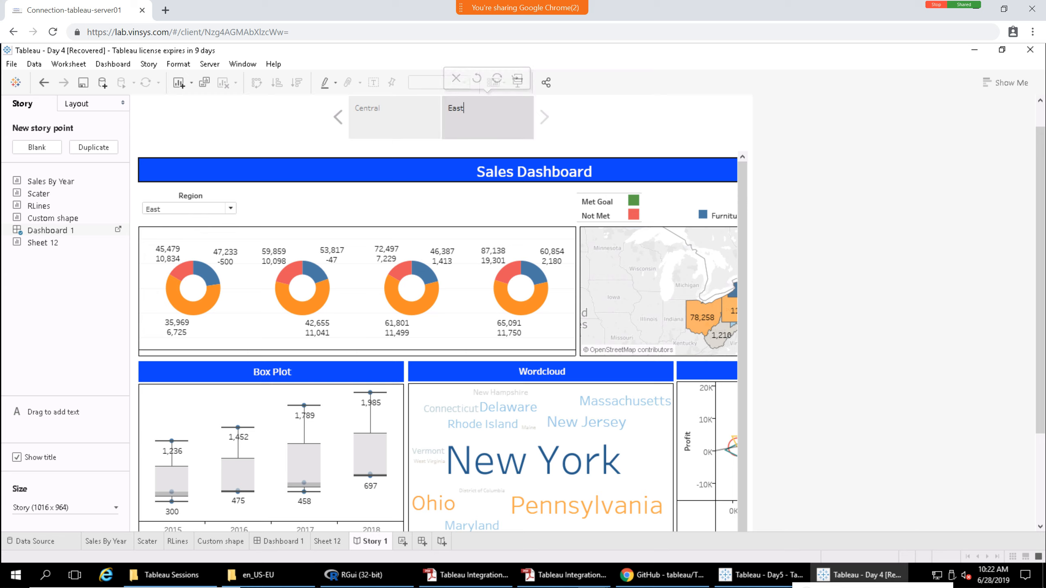
pyautogui.press('Return')
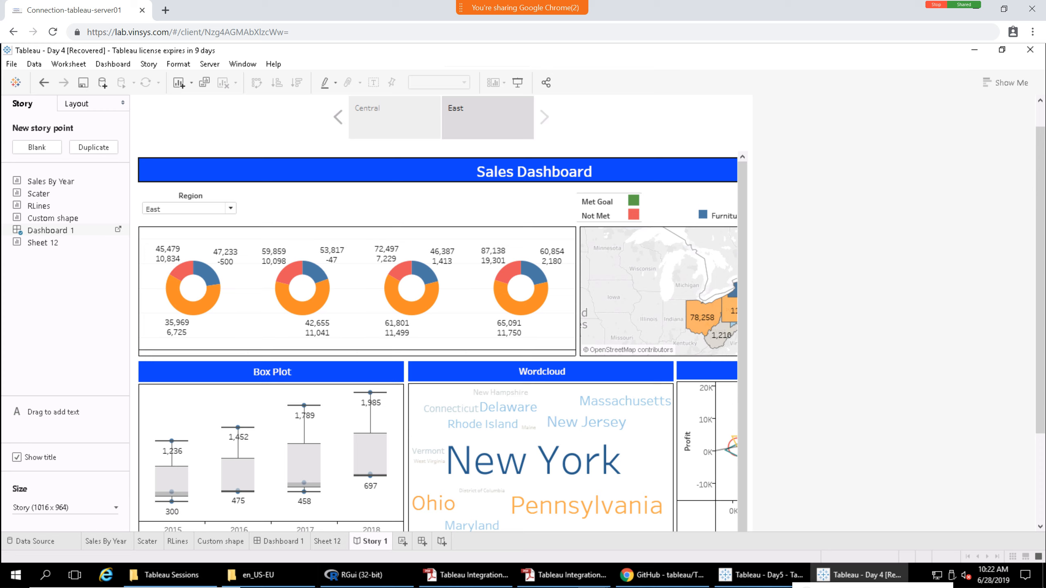
# Step: Add a third story point with the Region filter set to South and the caption South
pyautogui.click(490, 113)
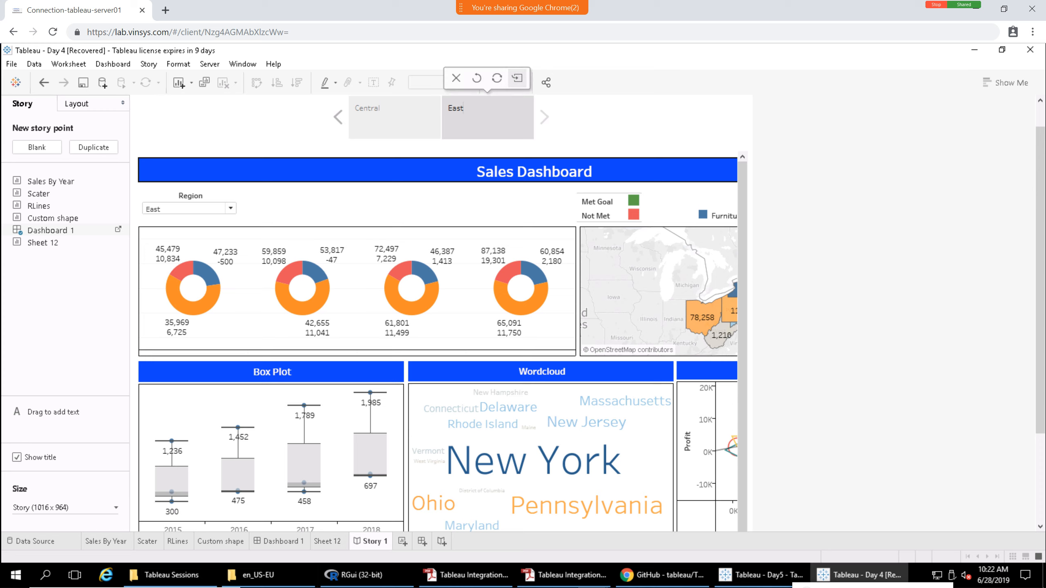
pyautogui.click(517, 78)
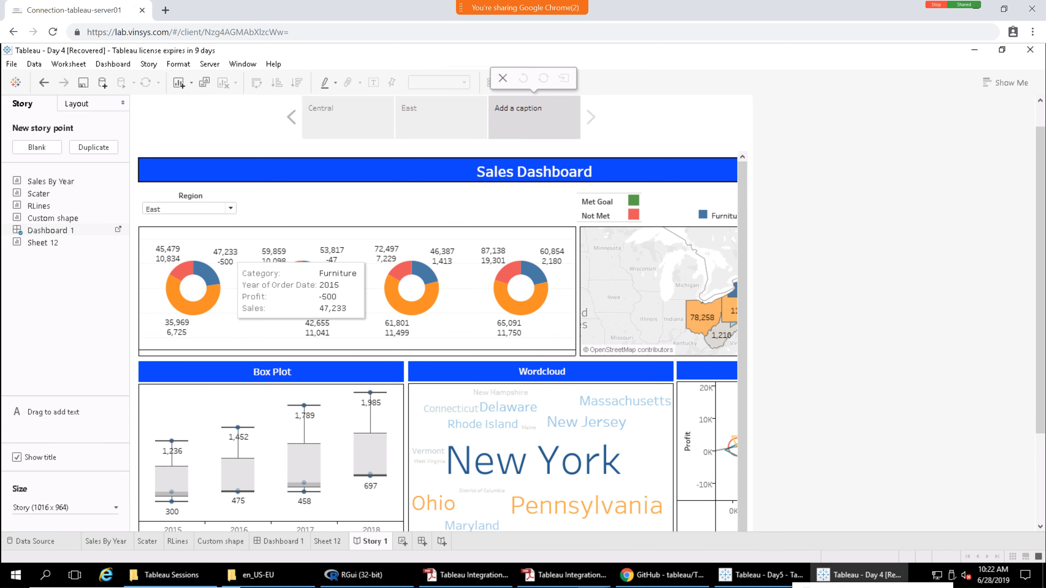
pyautogui.click(190, 209)
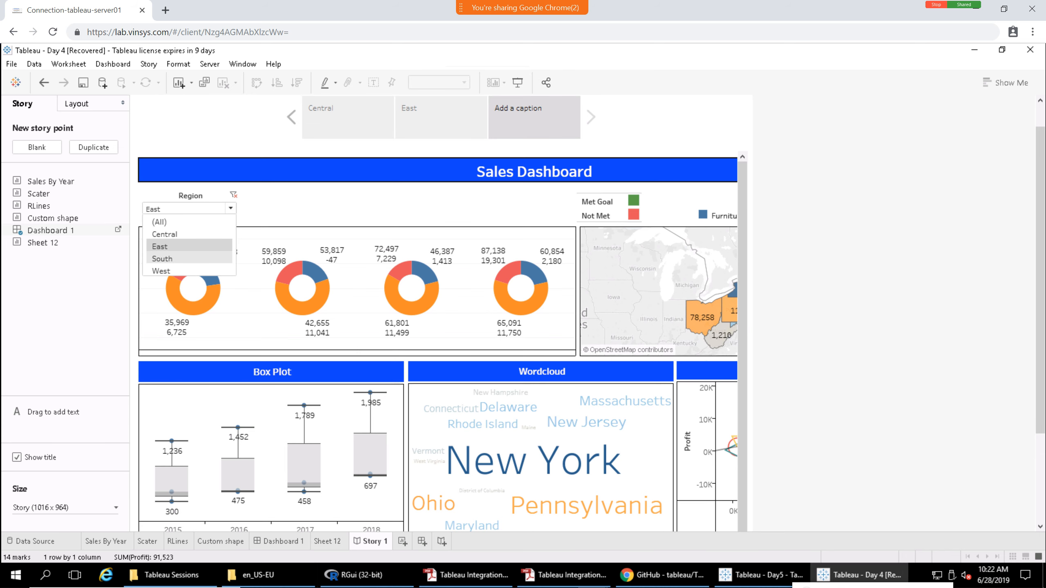
pyautogui.click(165, 259)
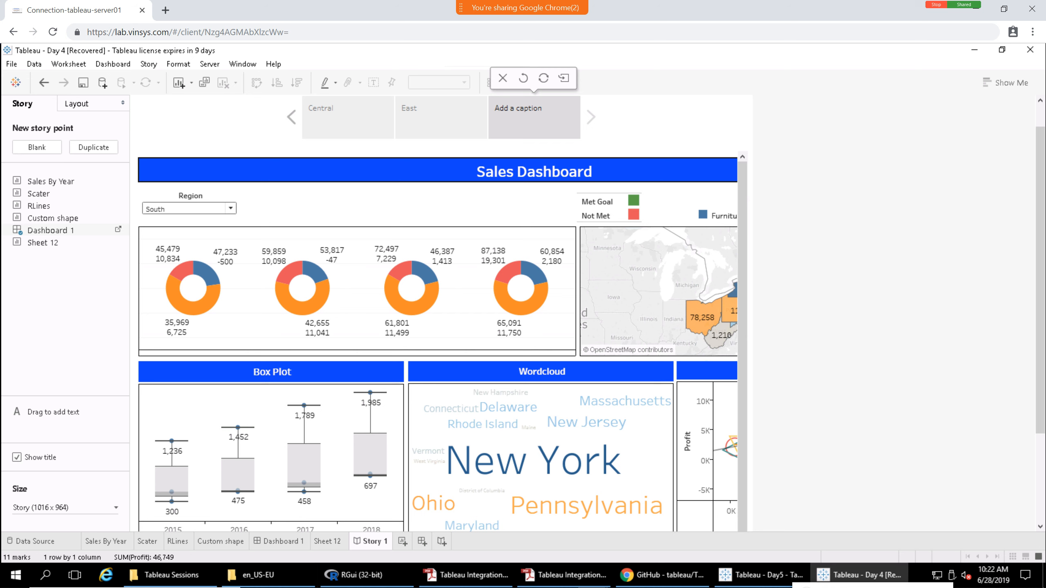
pyautogui.click(535, 116)
pyautogui.write('South')
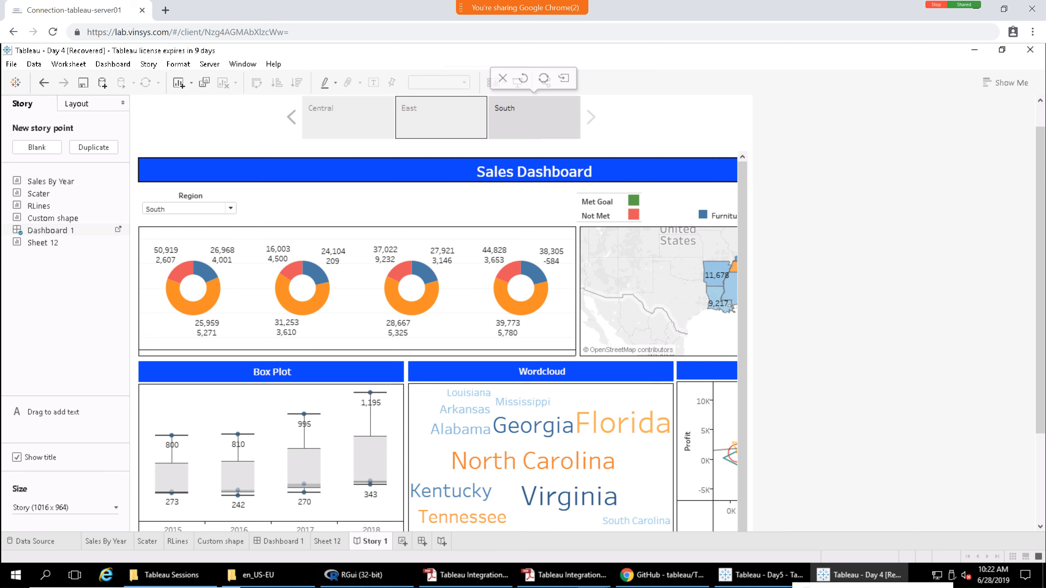
# Step: Present the story and step through the Central, East and South story points
pyautogui.click(440, 118)
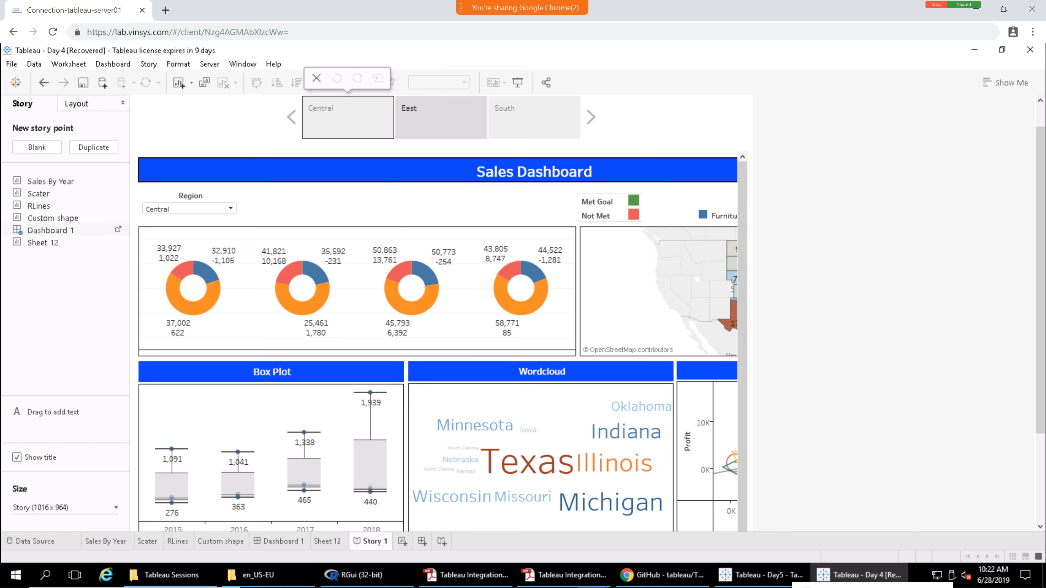
pyautogui.click(349, 118)
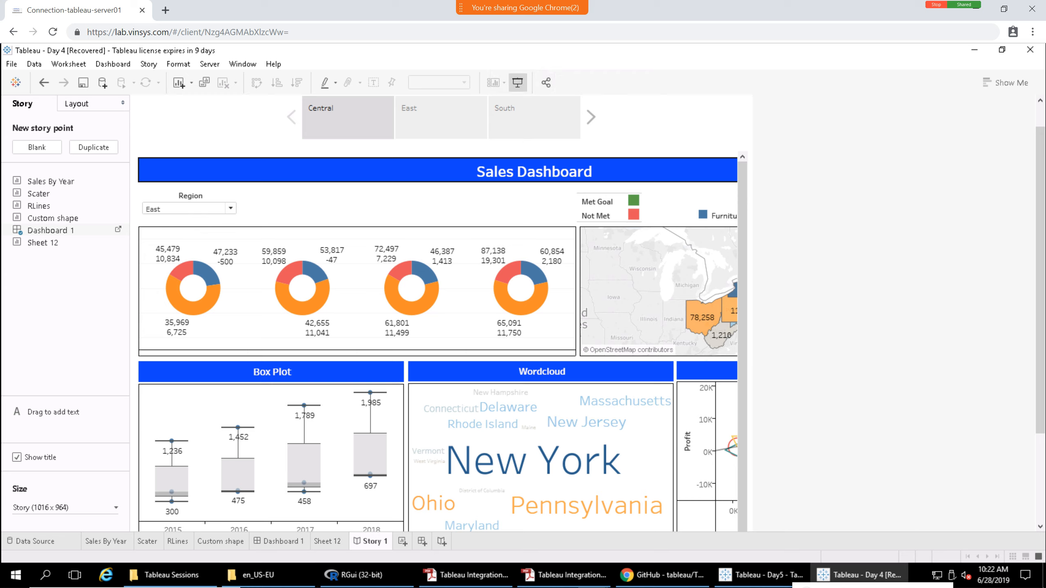
pyautogui.click(518, 82)
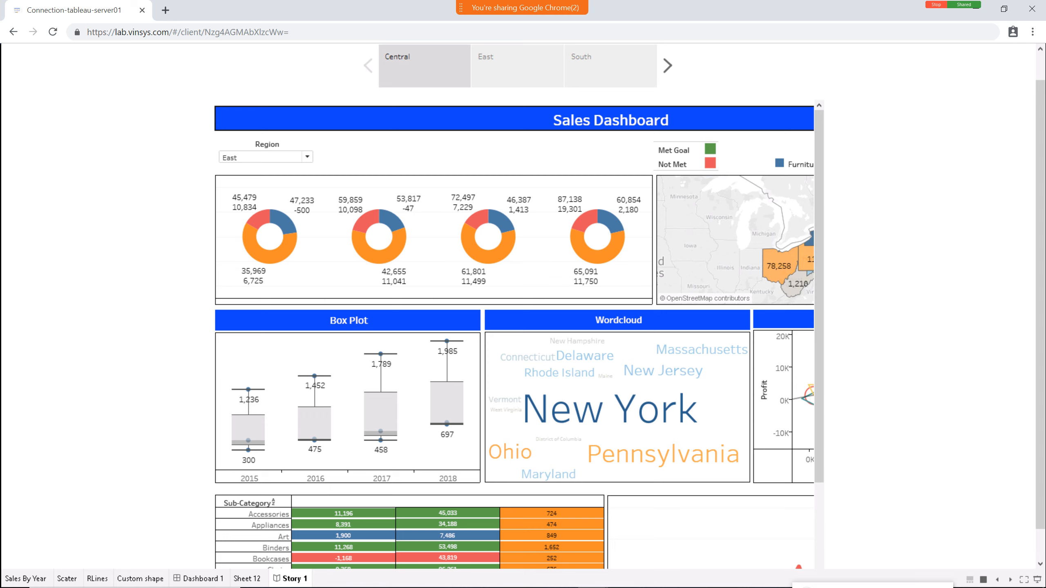
pyautogui.press('Right')
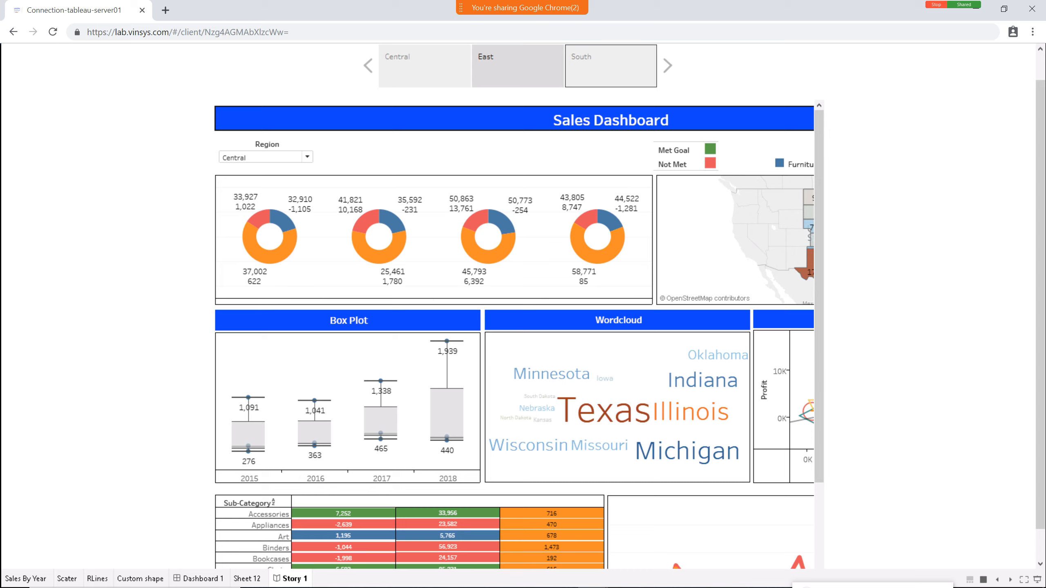
pyautogui.click(611, 66)
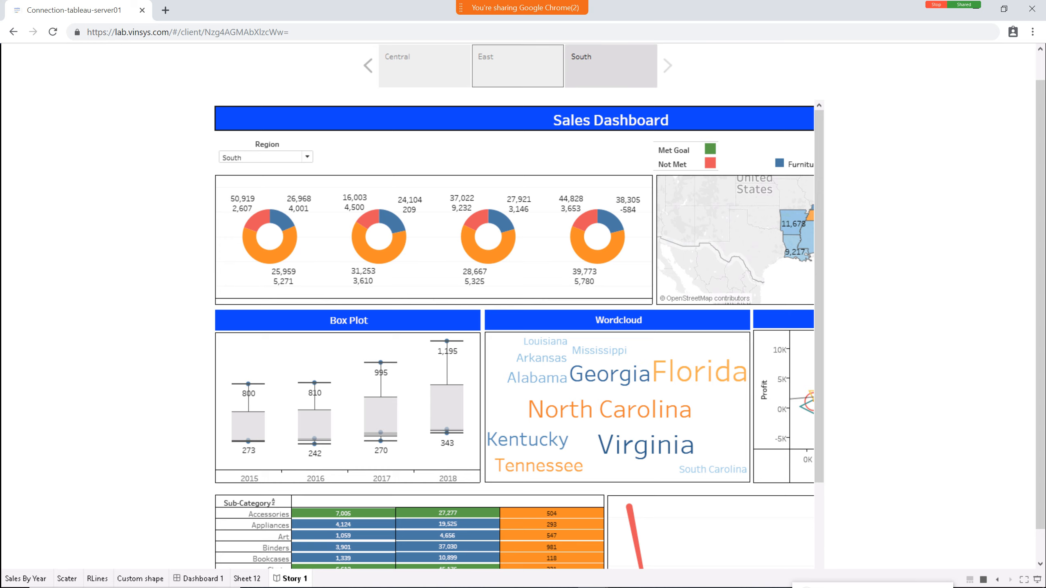
pyautogui.click(518, 65)
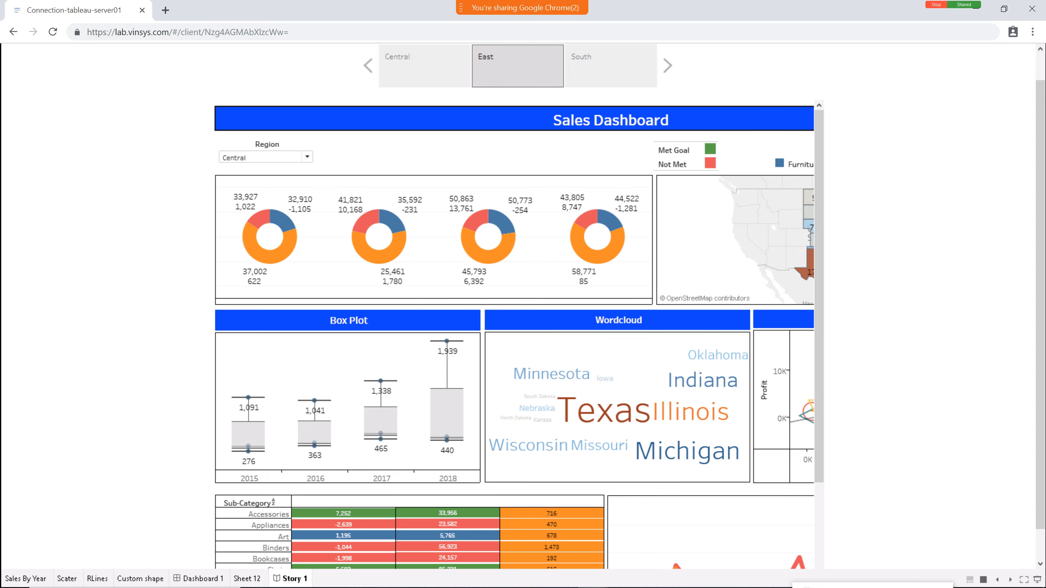
pyautogui.click(425, 66)
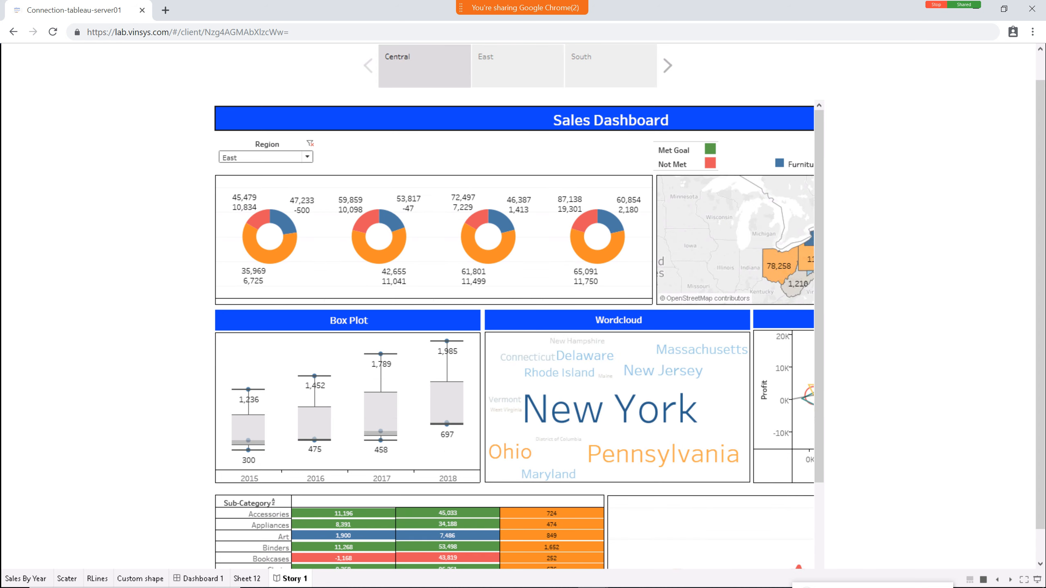
# Step: In presentation mode, set the Region filter to Central and East on their story points and step through the story points
pyautogui.click(307, 157)
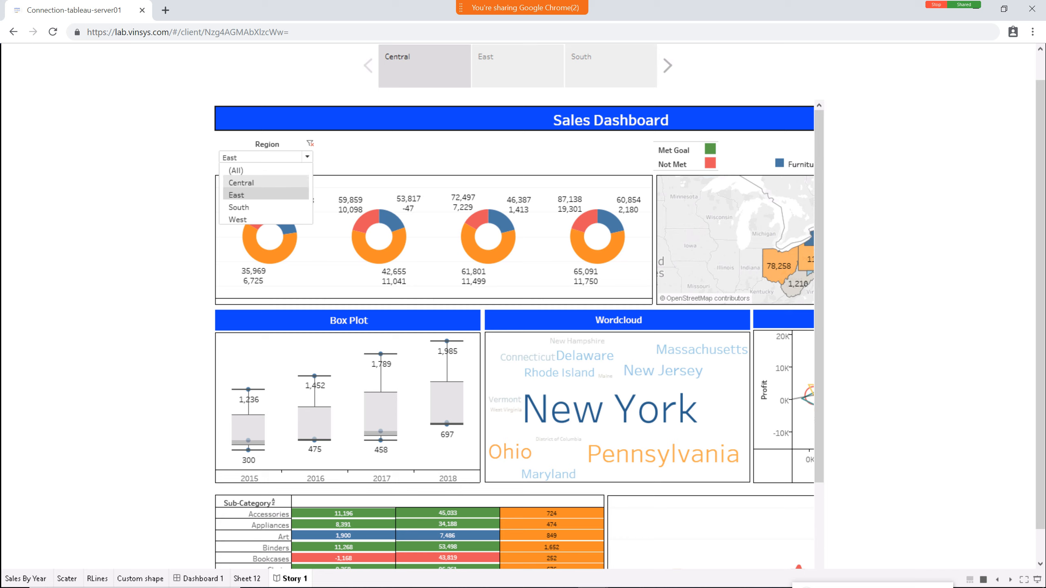
pyautogui.click(242, 183)
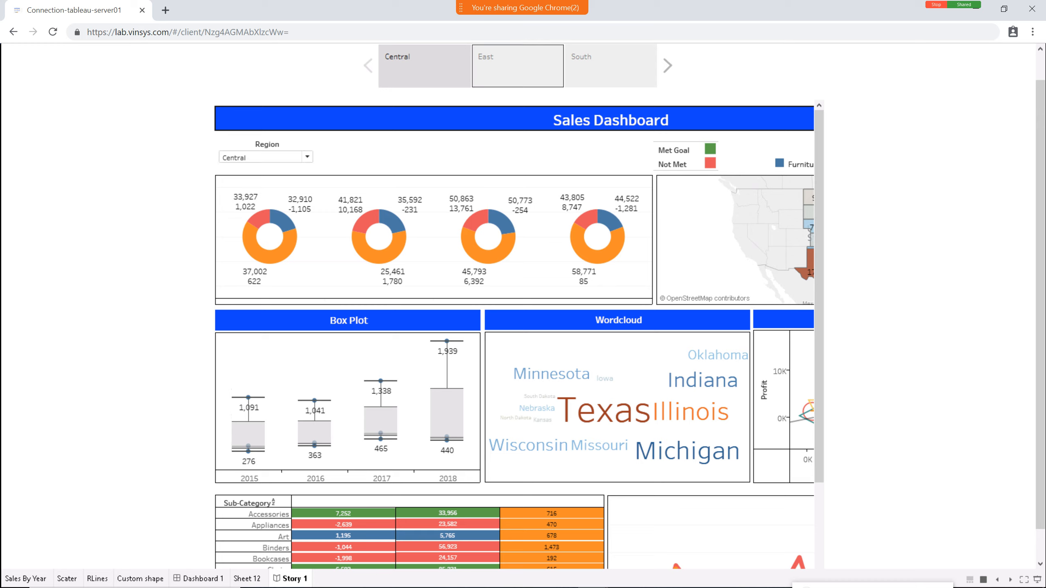
pyautogui.click(518, 65)
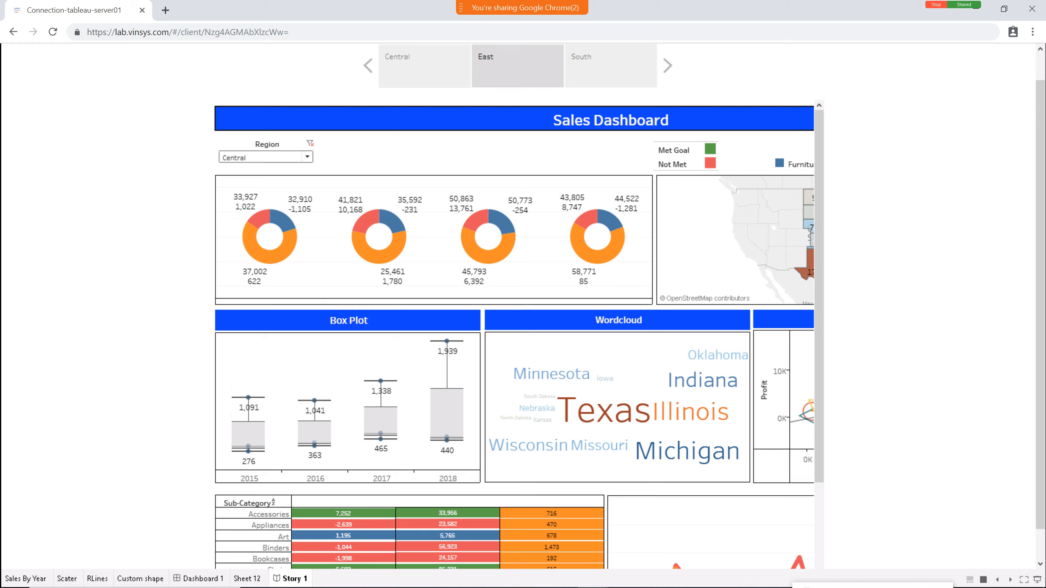
pyautogui.click(264, 158)
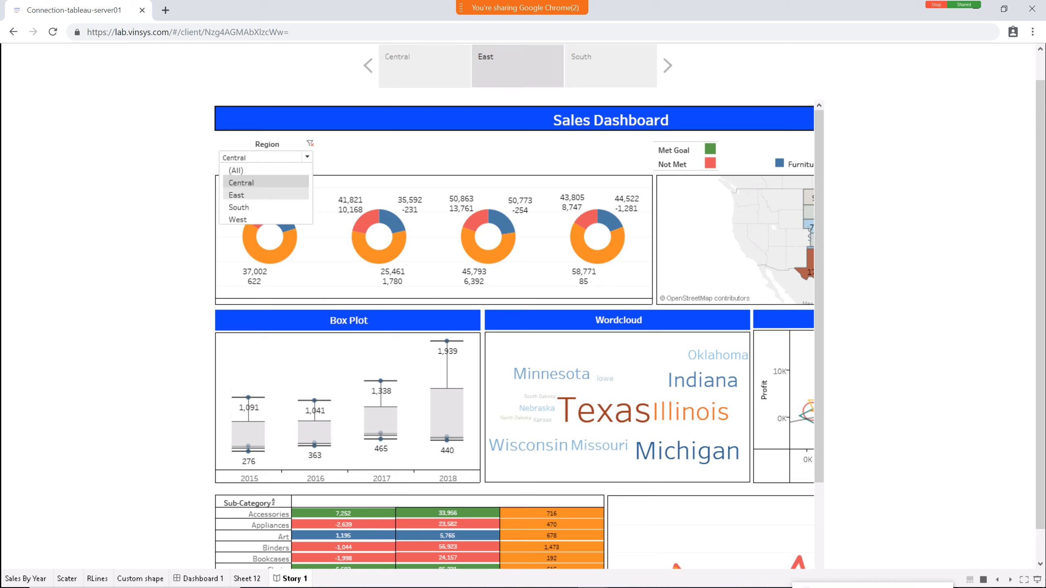
pyautogui.click(247, 195)
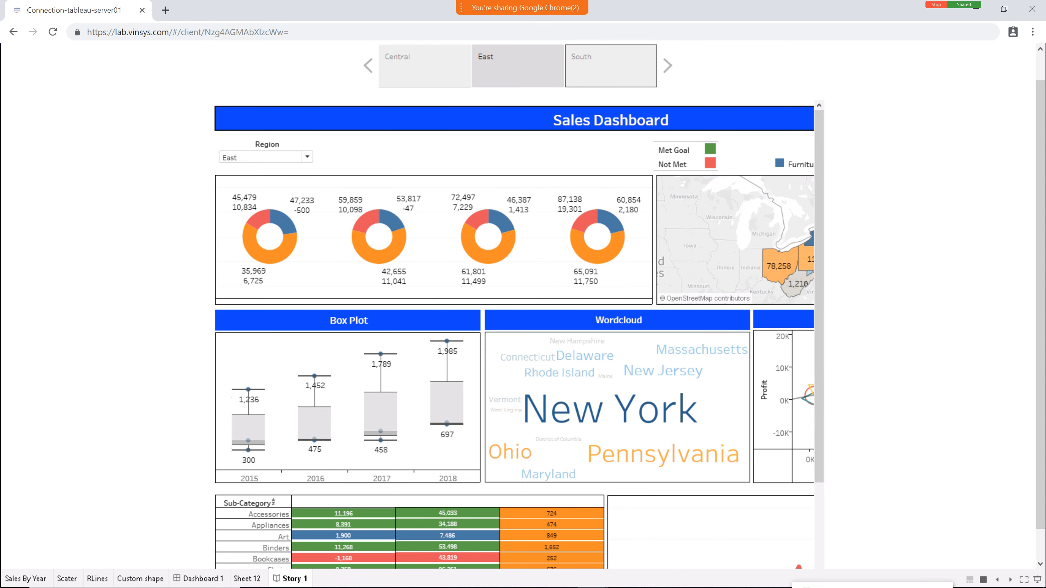
pyautogui.click(611, 65)
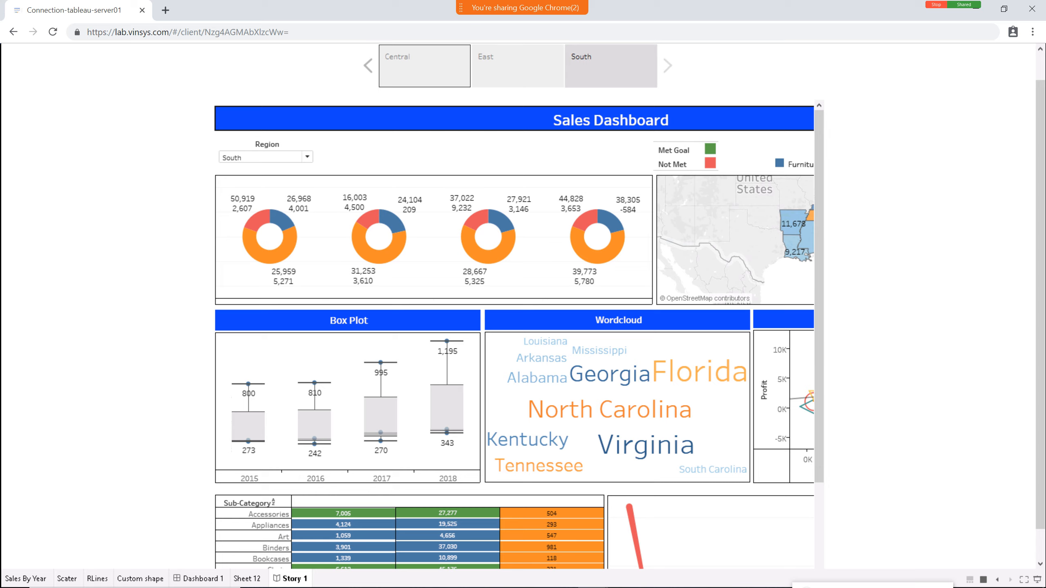
pyautogui.click(424, 66)
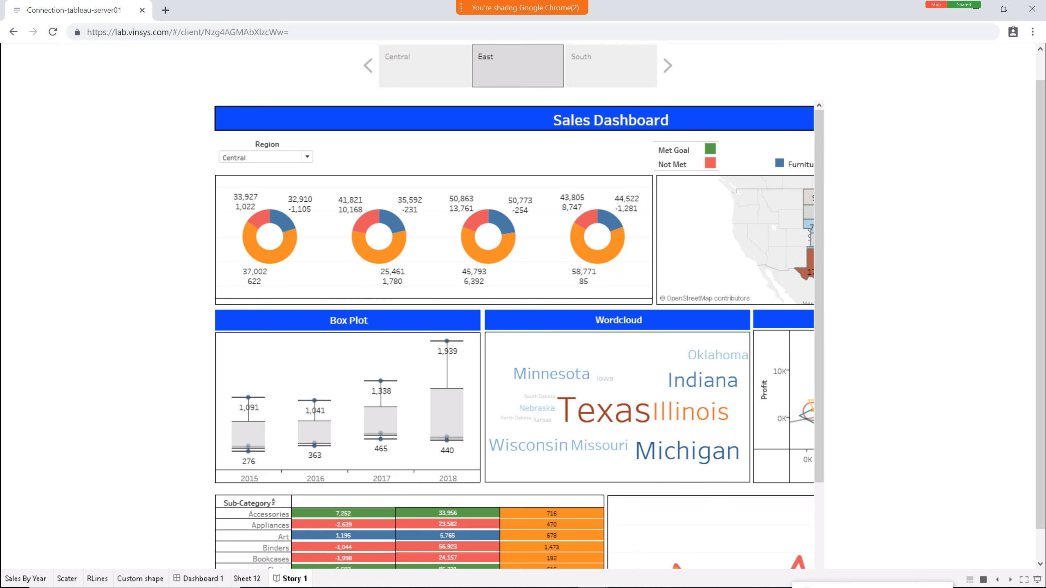
pyautogui.click(424, 66)
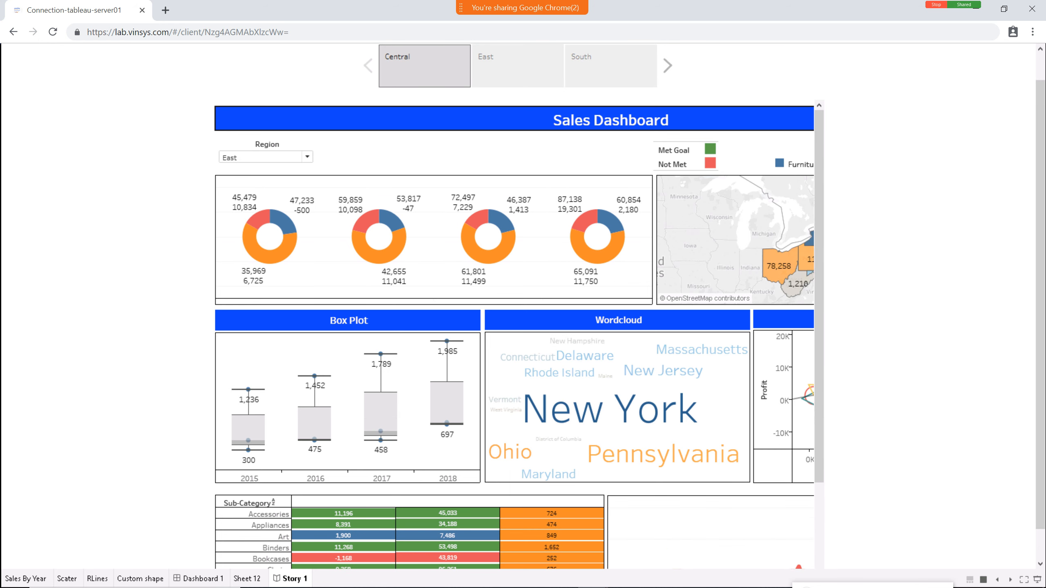
# Step: Highlight the 2017 Furniture segment of a donut chart, then step through the East, South and Central story points
pyautogui.moveTo(502, 225)
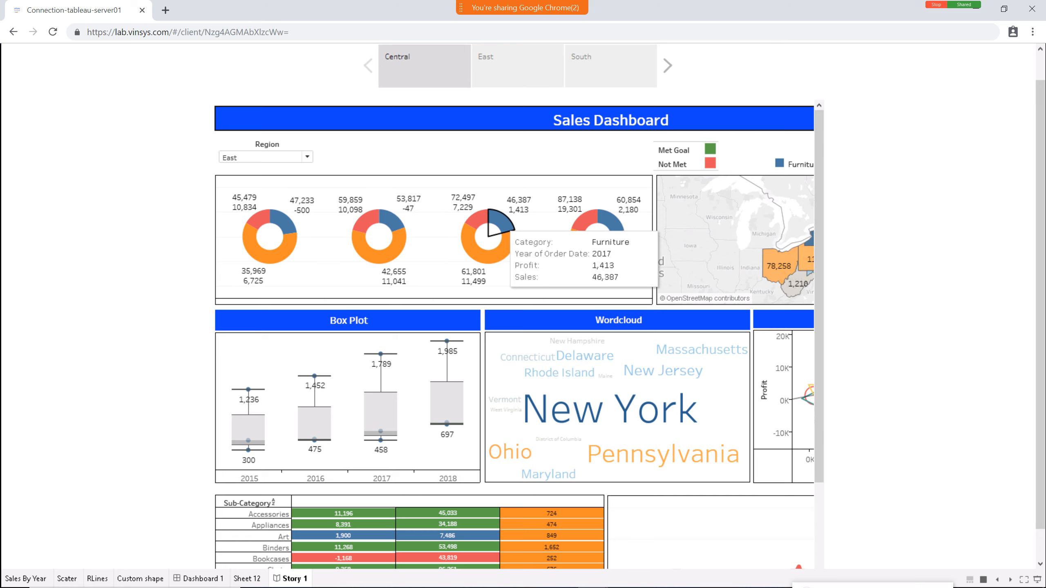
pyautogui.click(500, 223)
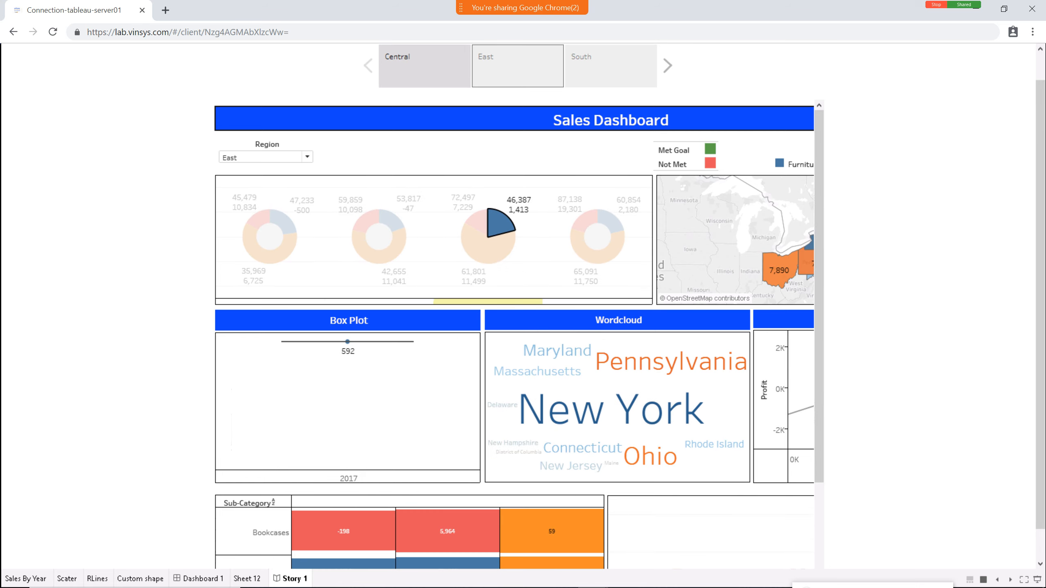
pyautogui.click(517, 65)
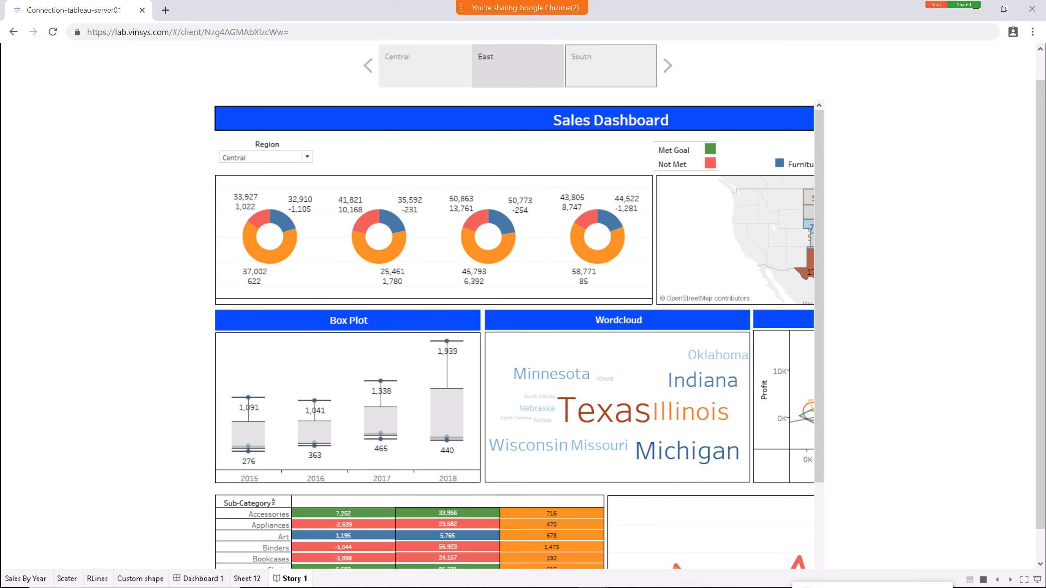
pyautogui.click(611, 66)
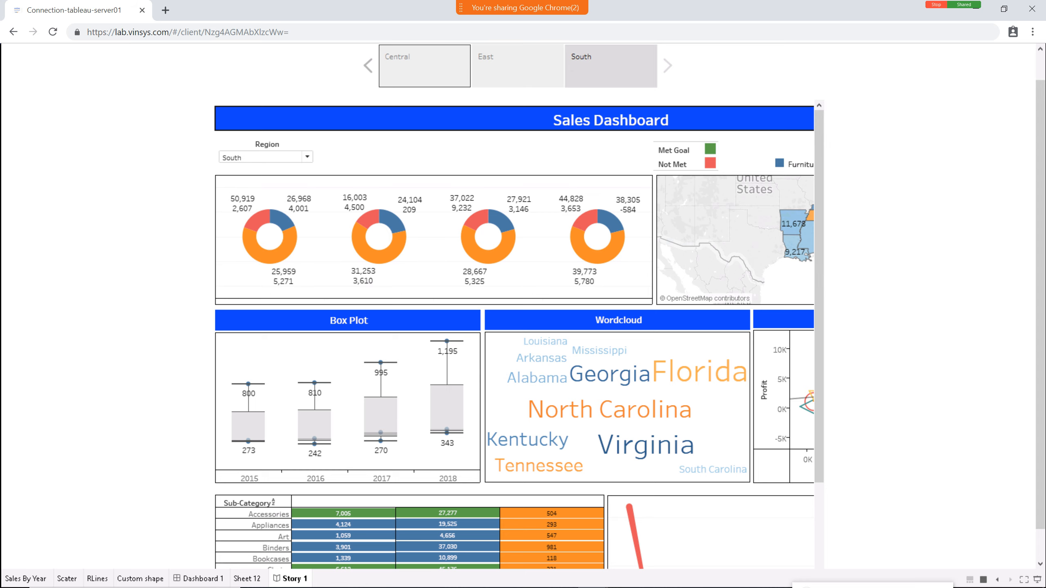
pyautogui.click(425, 66)
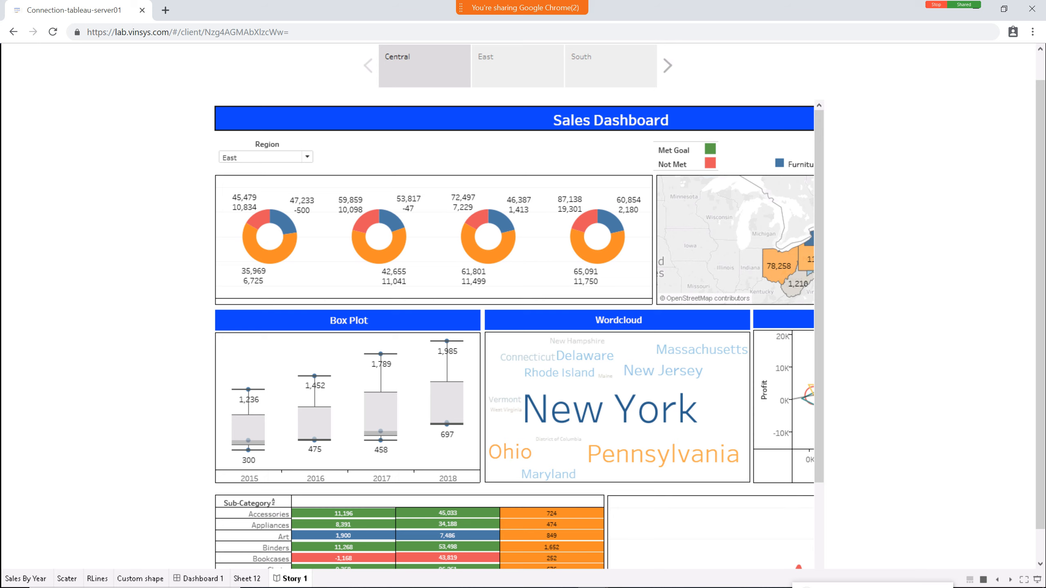
# Step: Exit presentation mode and switch between the East and South story points in the story editor
pyautogui.press('Escape')
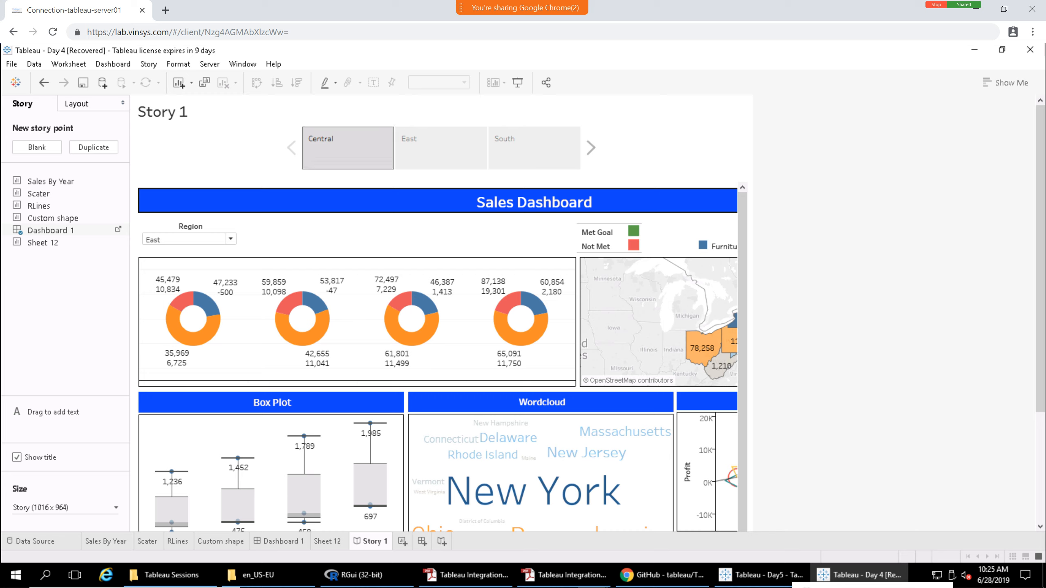
pyautogui.moveTo(441, 148)
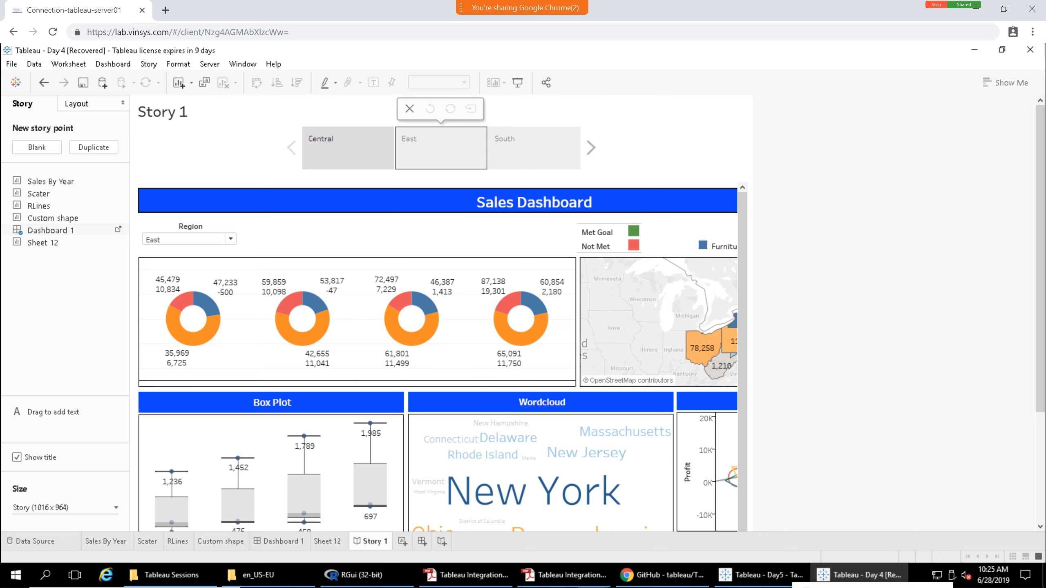
pyautogui.click(441, 148)
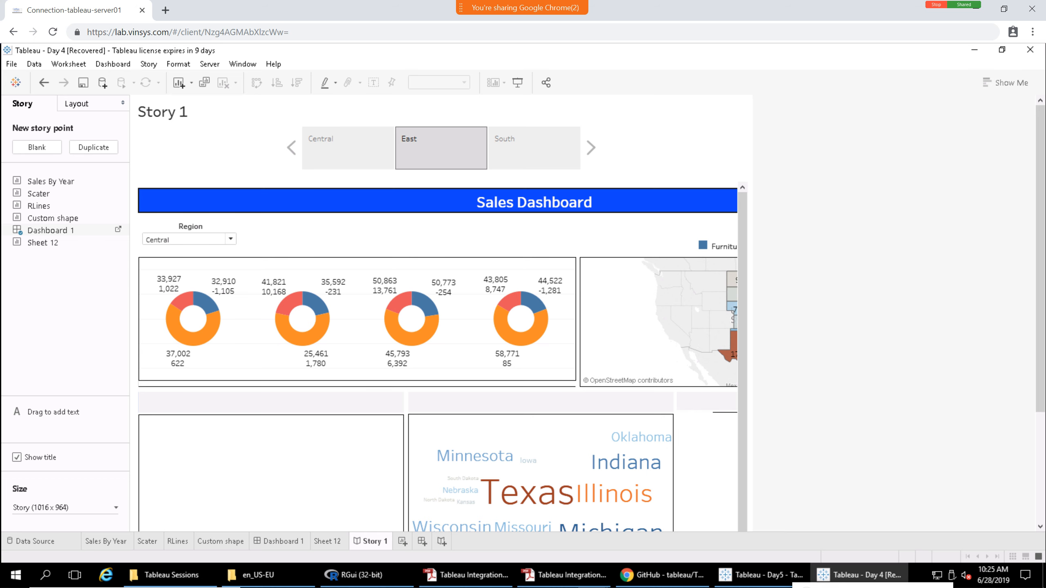
pyautogui.click(534, 148)
# Step: Export Dashboard 1 as a PowerPoint presentation named Day 4 on the Desktop
pyautogui.click(279, 541)
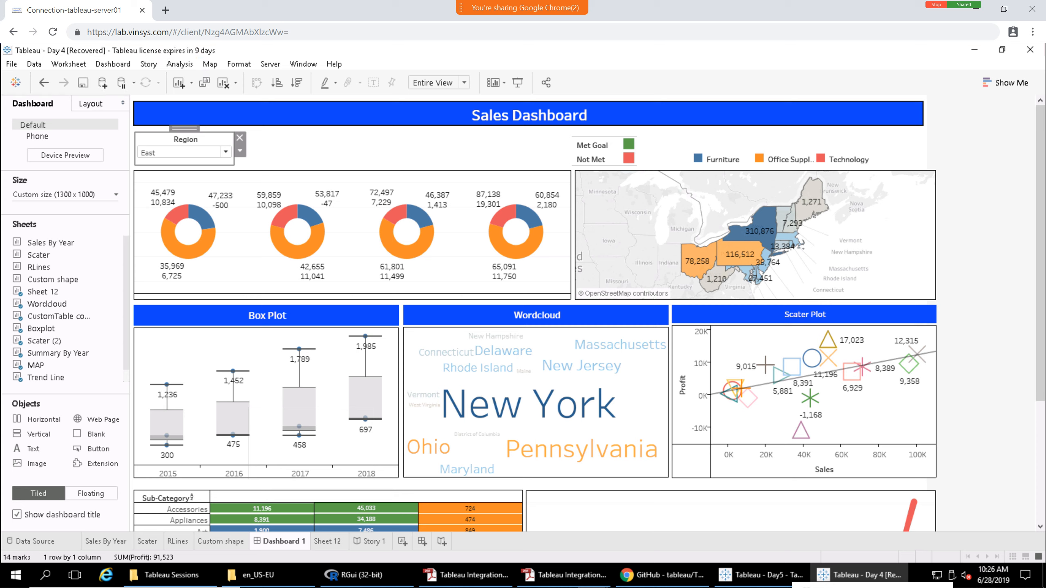
pyautogui.click(68, 64)
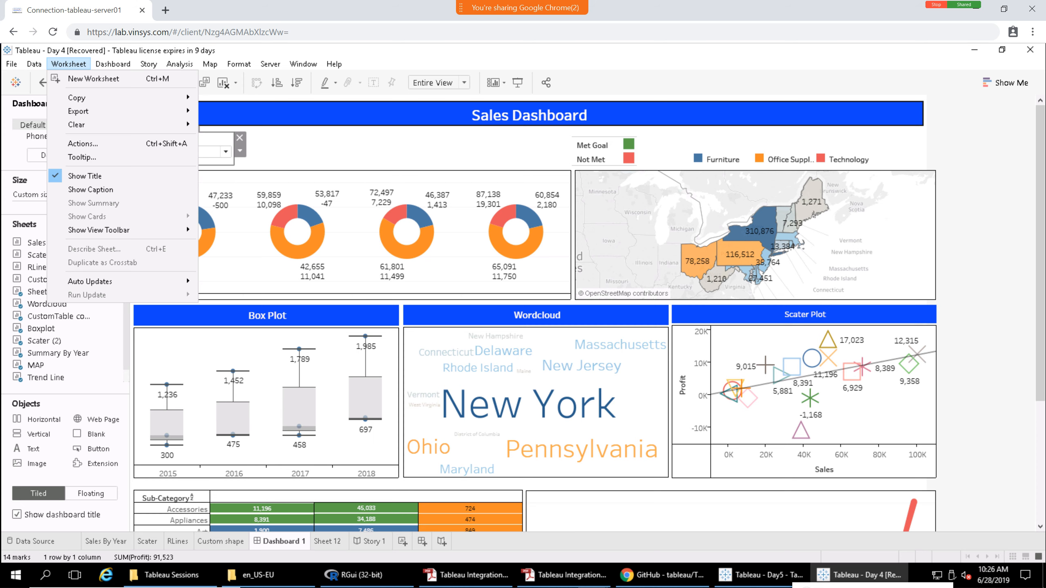
pyautogui.moveTo(34, 64)
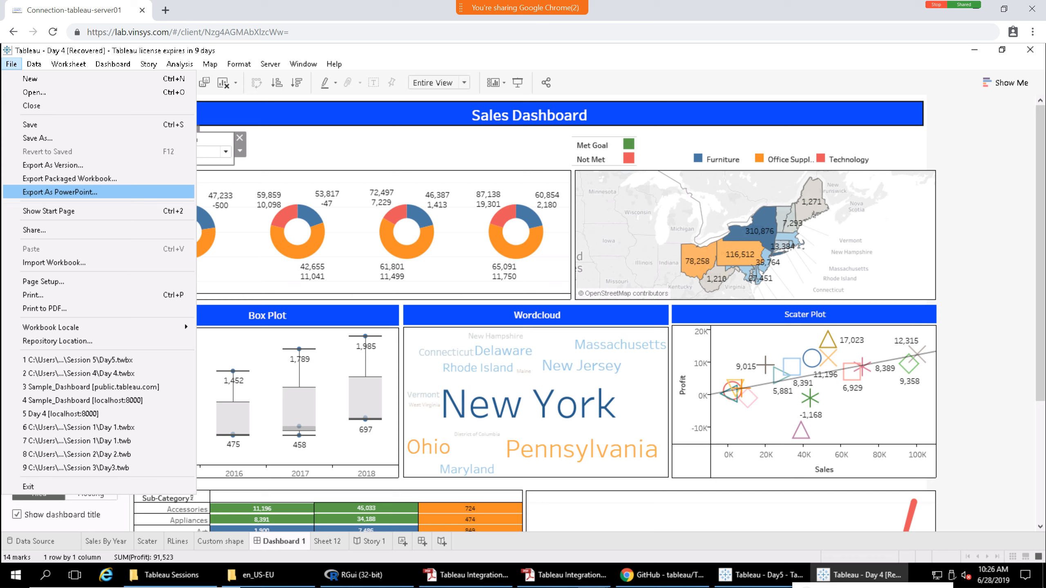
pyautogui.click(60, 192)
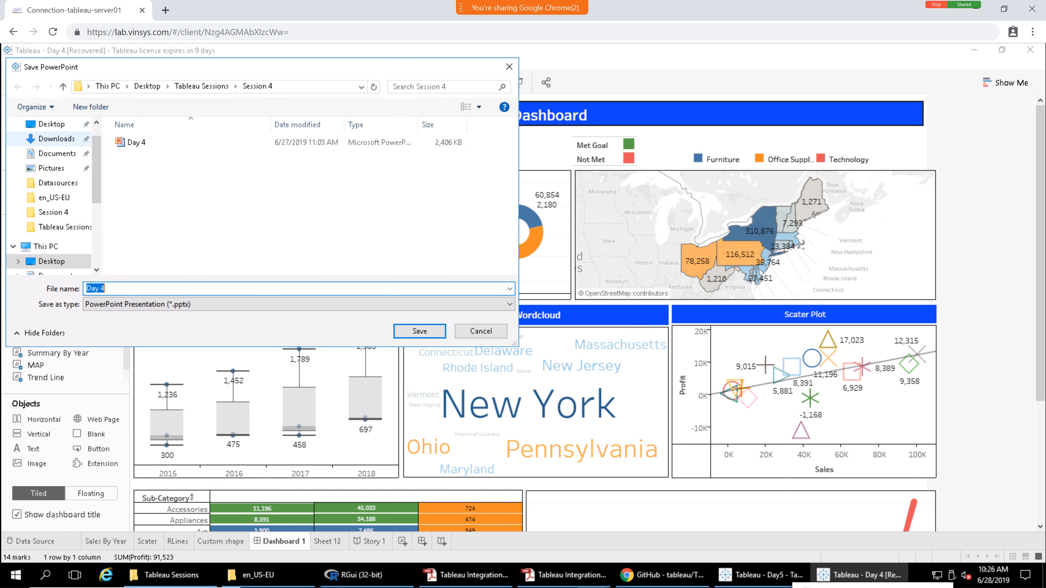
pyautogui.click(52, 124)
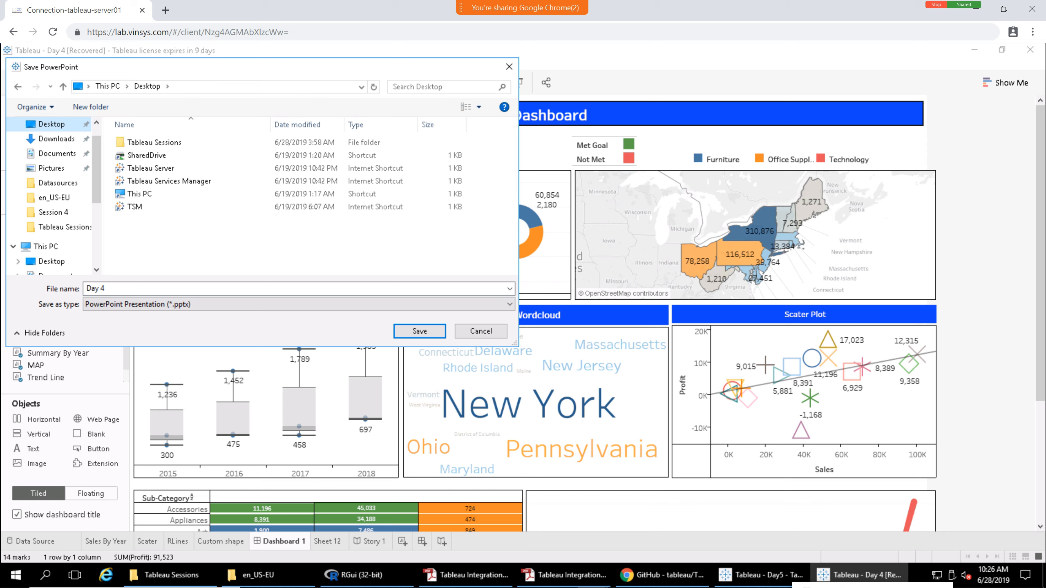
pyautogui.click(420, 331)
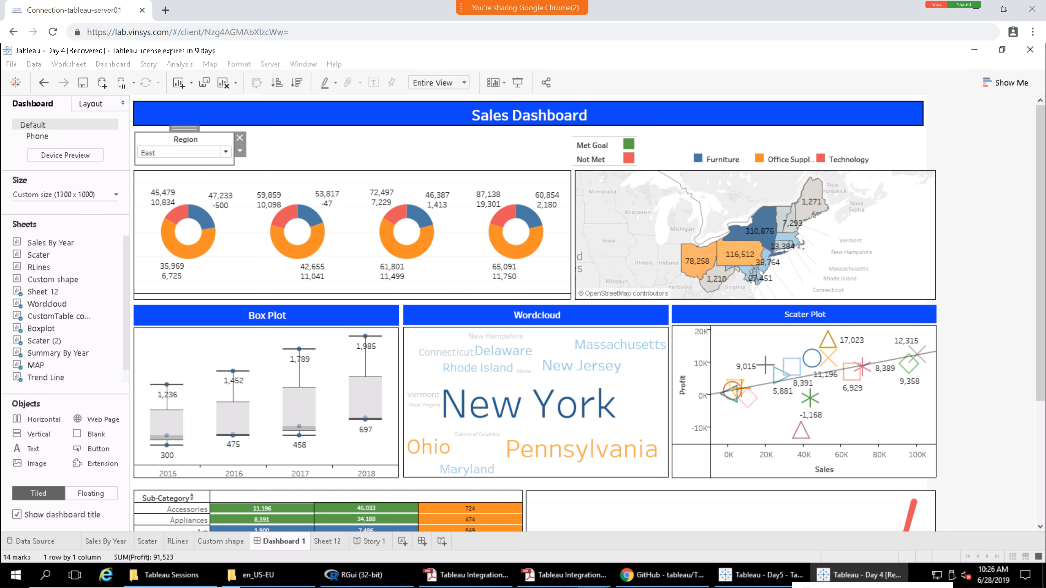
# Step: Switch to File Explorer and open the Day 4 PowerPoint file from the Session 4 folder
pyautogui.hotkey('alt', 'Tab')
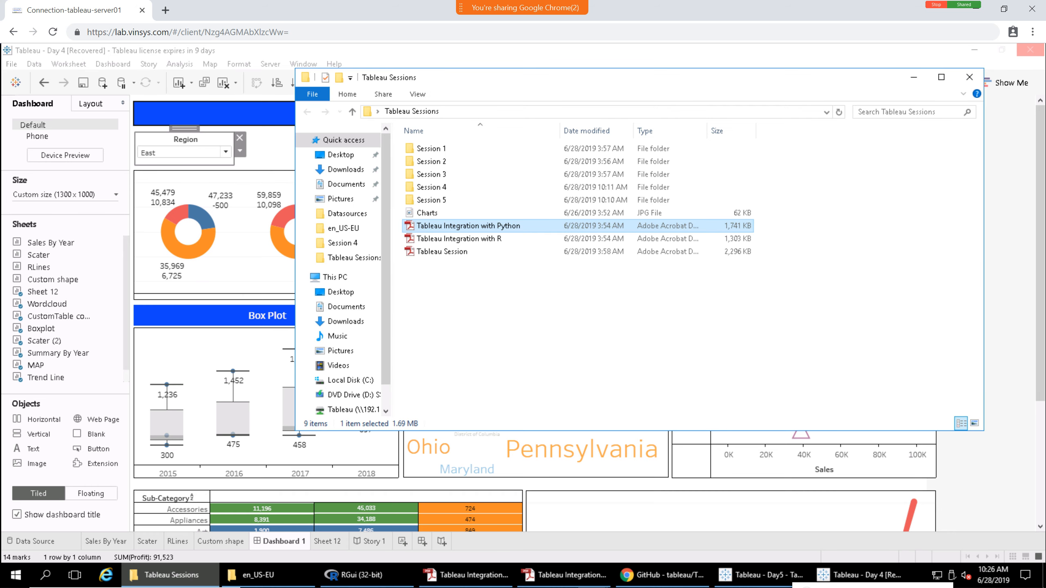
pyautogui.click(431, 186)
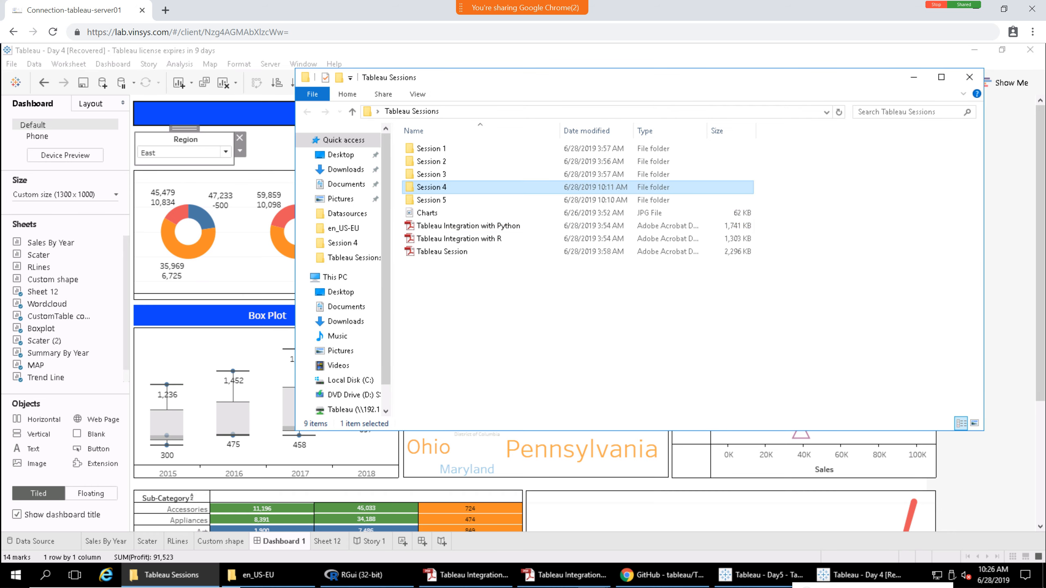
pyautogui.doubleClick(432, 187)
pyautogui.click(426, 161)
pyautogui.doubleClick(425, 148)
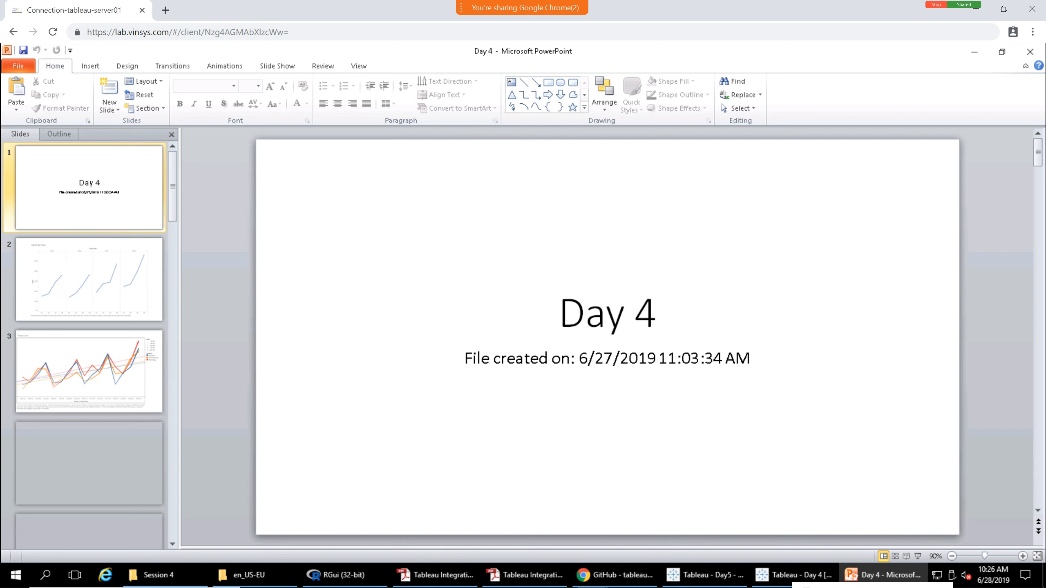
# Step: Browse through the exported slides of the Day 4 presentation
pyautogui.click(89, 280)
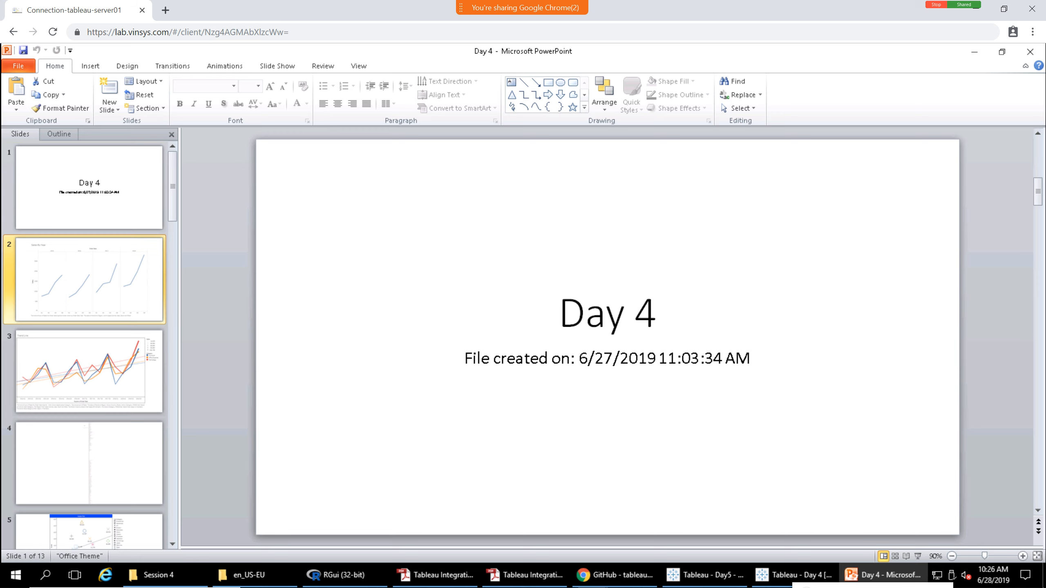
pyautogui.press('Down')
pyautogui.press('Down')
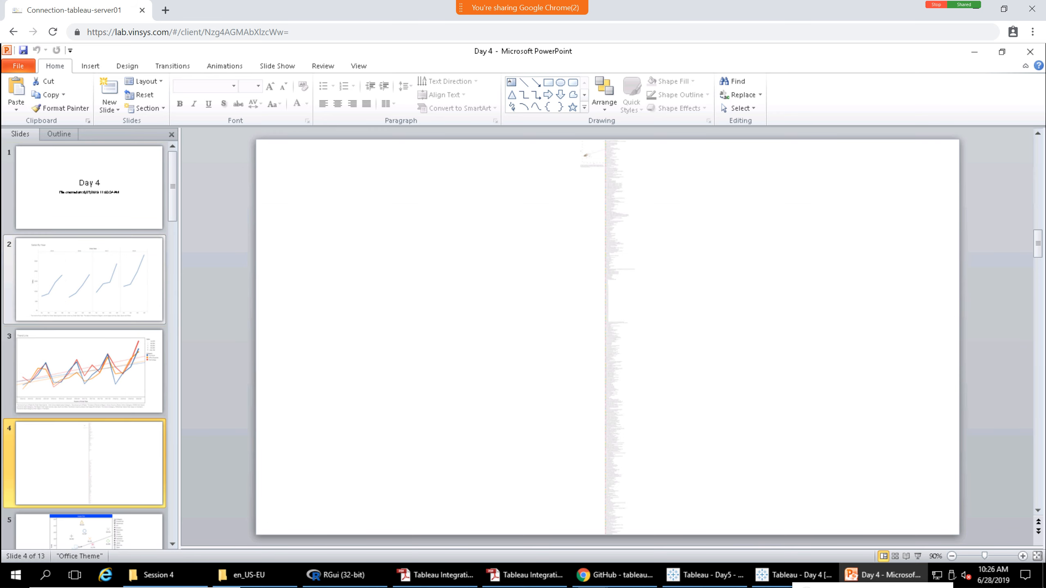
pyautogui.press('Down')
pyautogui.press('Down')
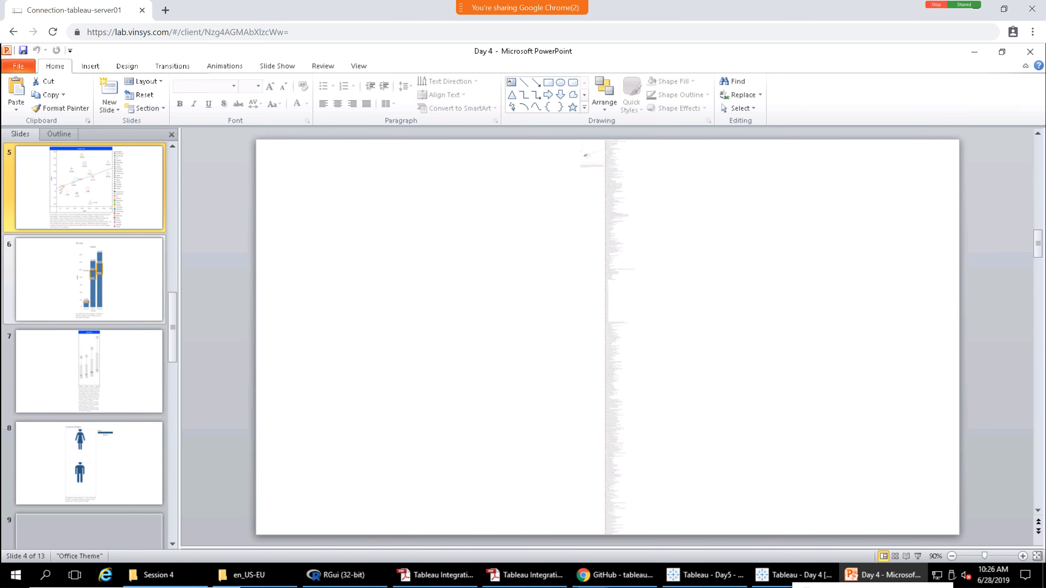
pyautogui.press('Down')
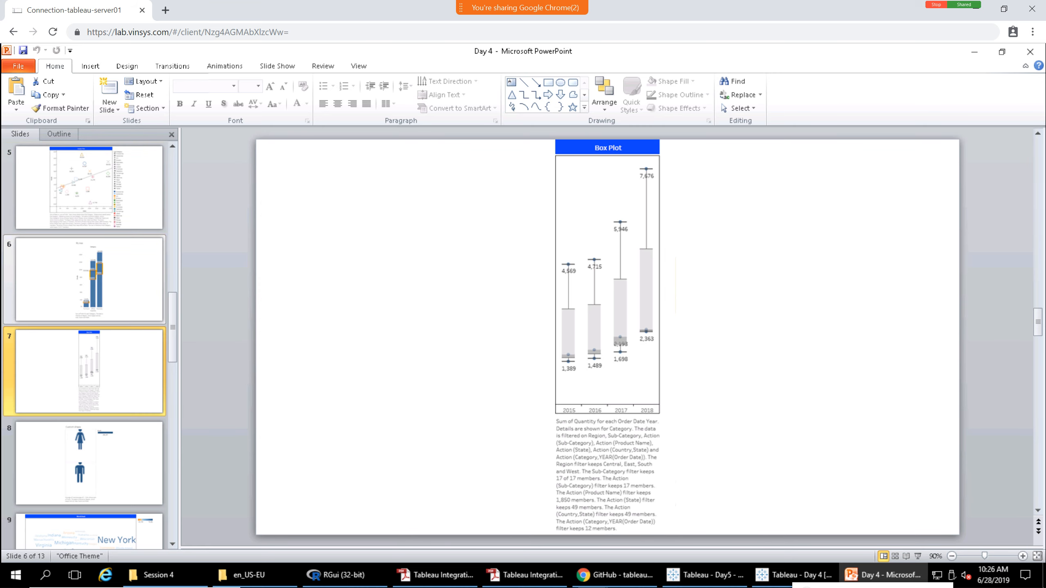
pyautogui.press('Up')
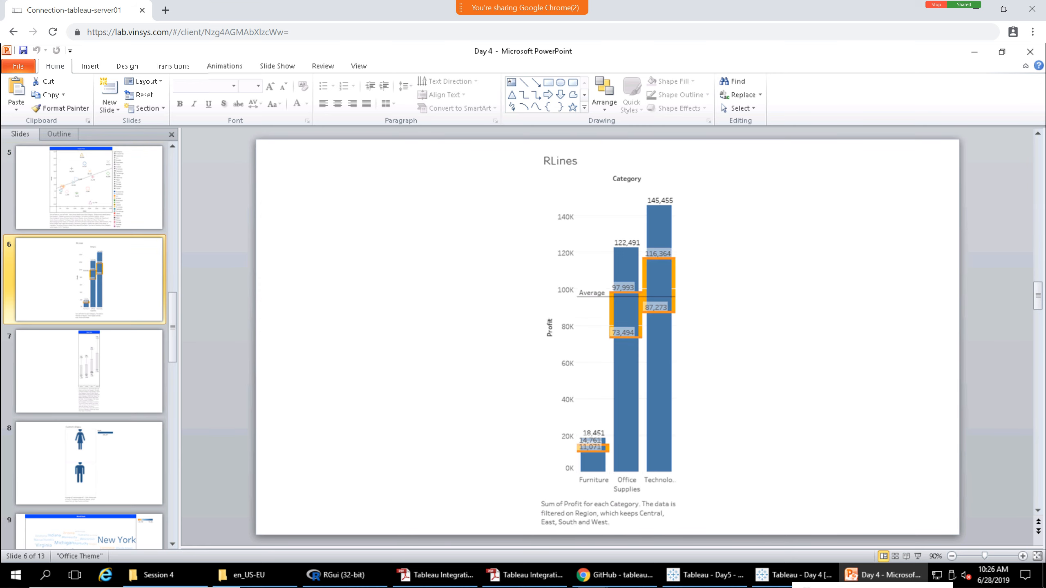
pyautogui.press('Down')
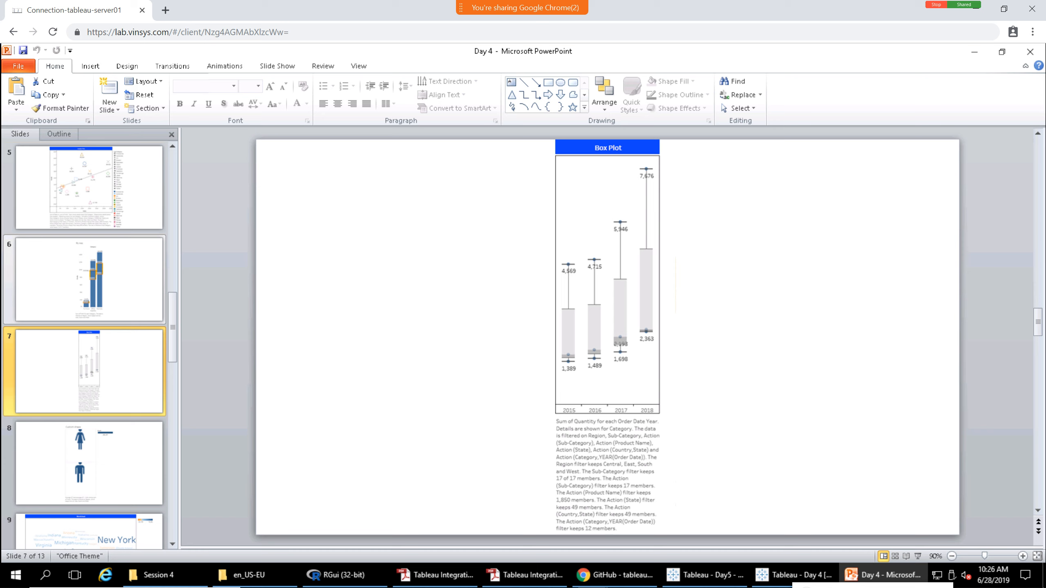
pyautogui.press('Down')
pyautogui.press('Down')
pyautogui.press('Down')
pyautogui.press('Down')
pyautogui.press('Down')
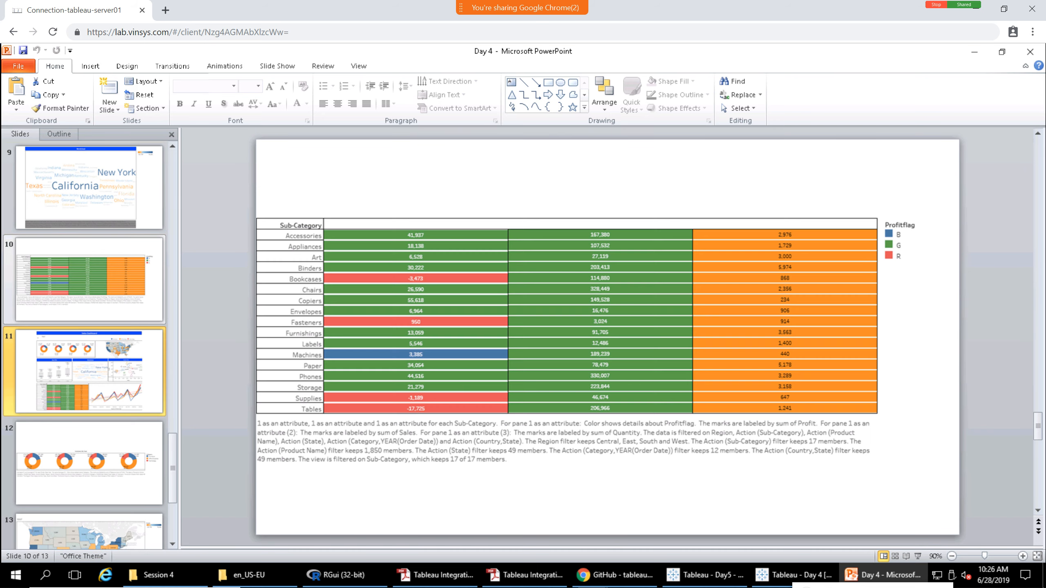
pyautogui.press('Up')
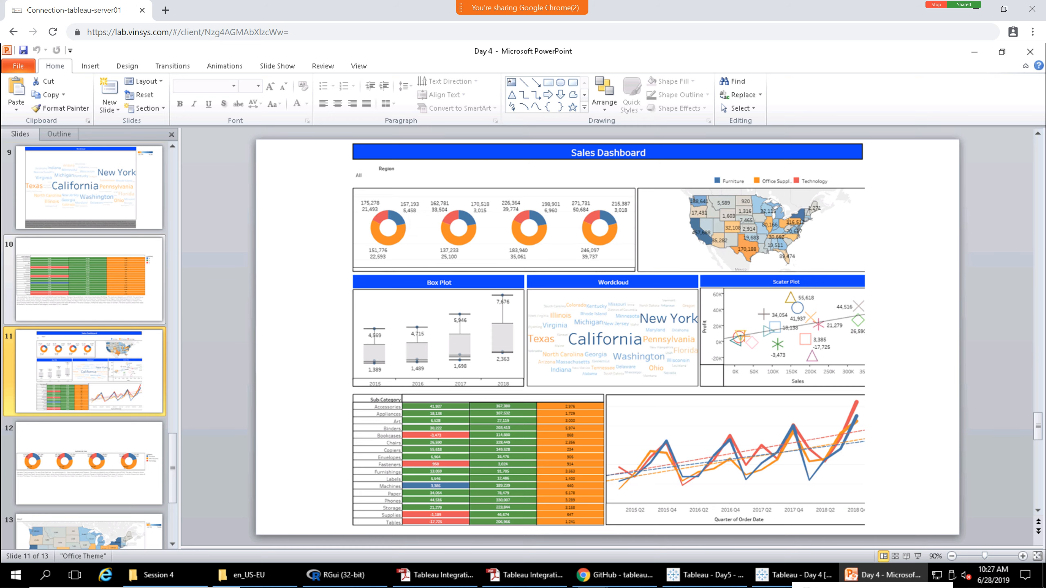
pyautogui.press('Down')
pyautogui.press('Down')
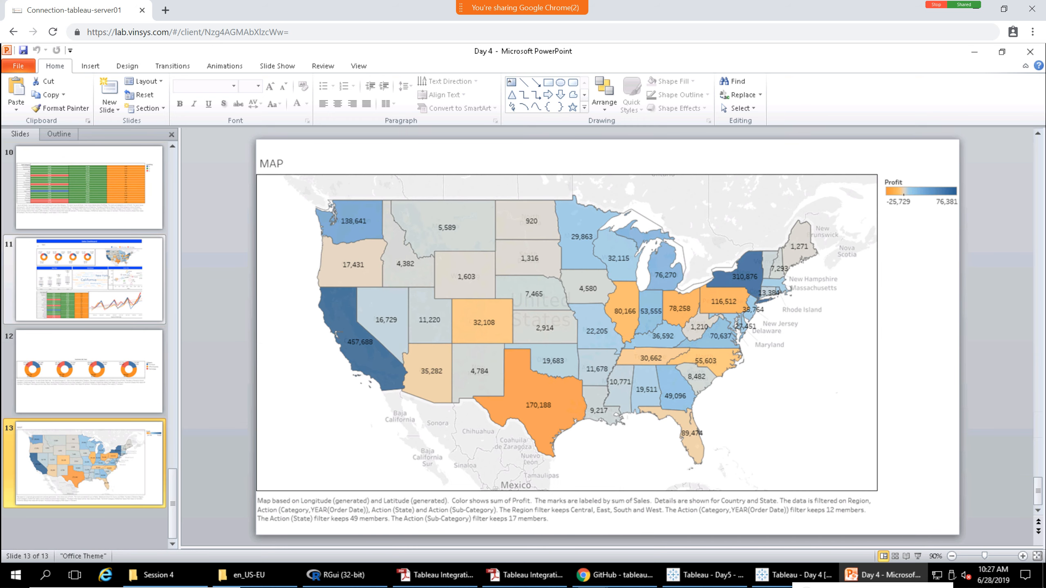
pyautogui.press('Up')
pyautogui.press('Up')
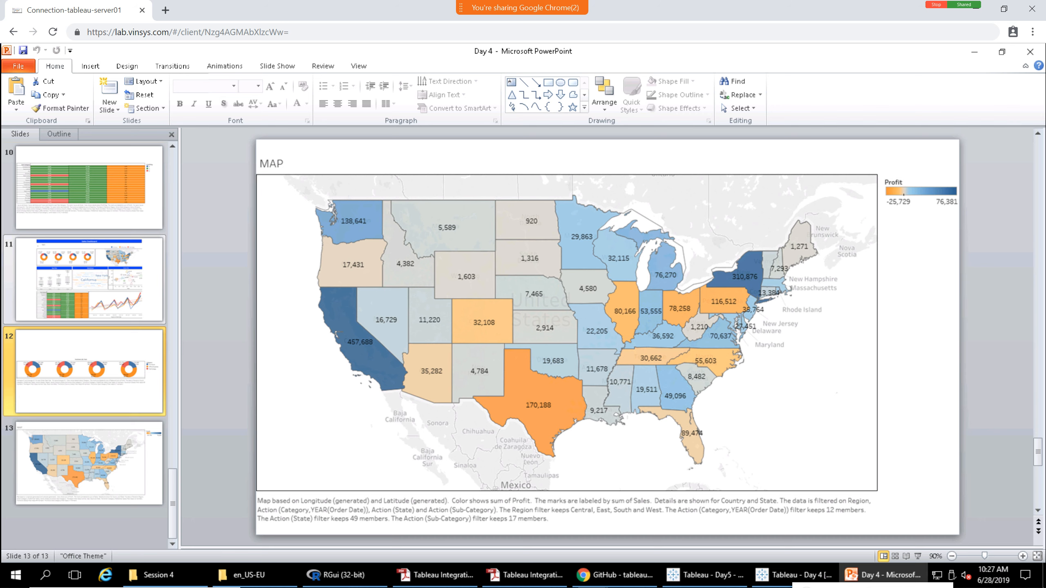
# Step: Page back through the exported Day 4 slides to the title slide
pyautogui.press('Up')
pyautogui.press('Up')
pyautogui.press('Up')
pyautogui.press('Up')
pyautogui.press('Up')
pyautogui.press('Up')
pyautogui.press('Up')
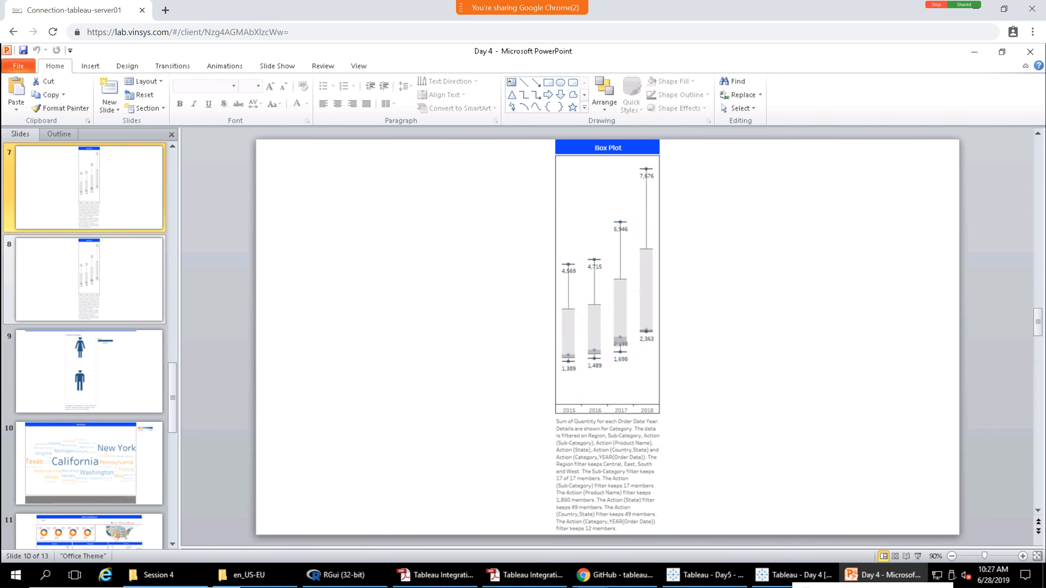
pyautogui.press('Up')
pyautogui.press('Up')
pyautogui.press('Up')
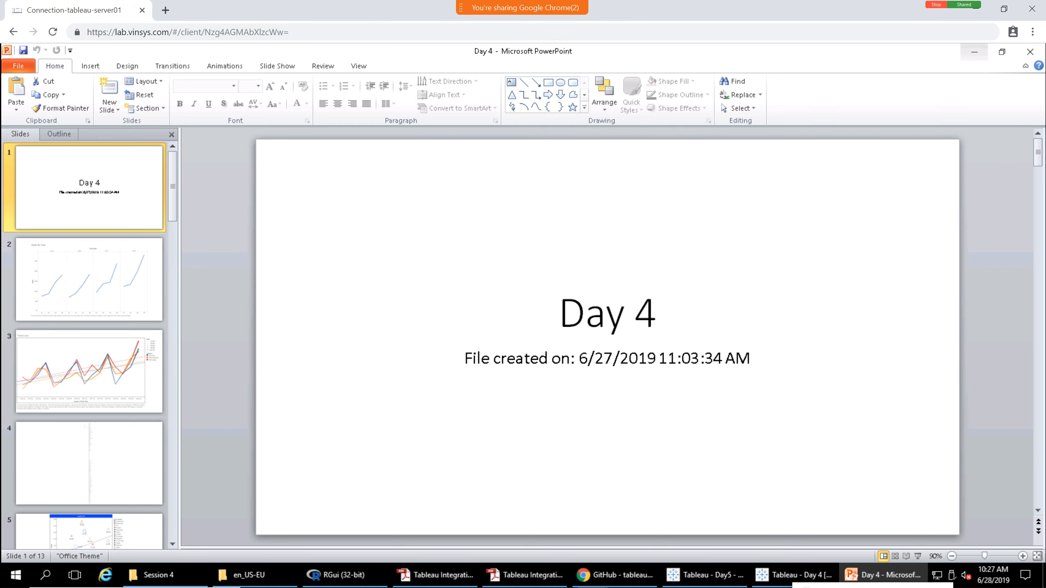
# Step: Return to the Tableau dashboard and review its filter actions and Add Action choices, closing the dialog without changes
pyautogui.click(975, 51)
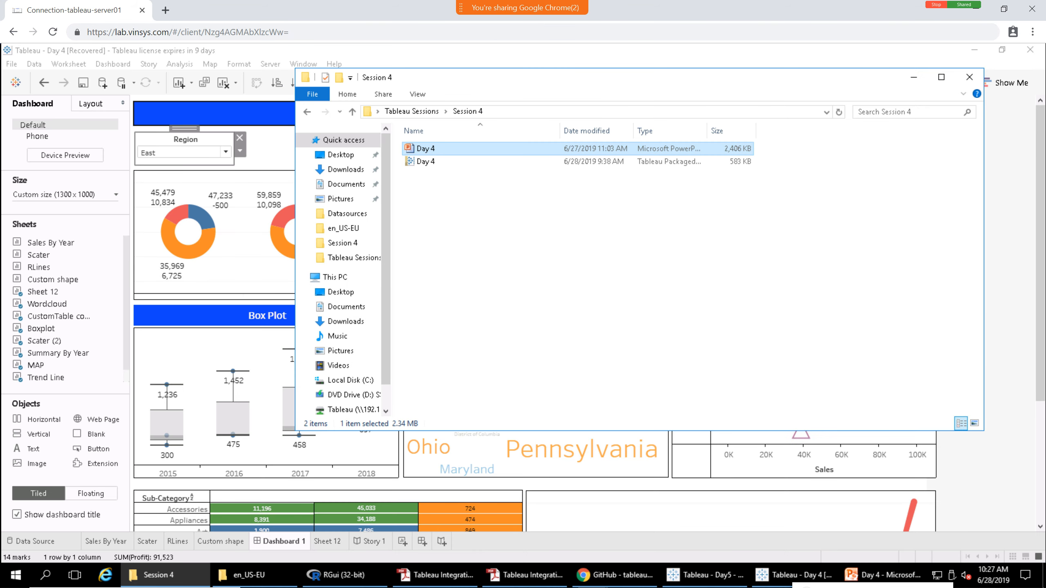
pyautogui.click(913, 77)
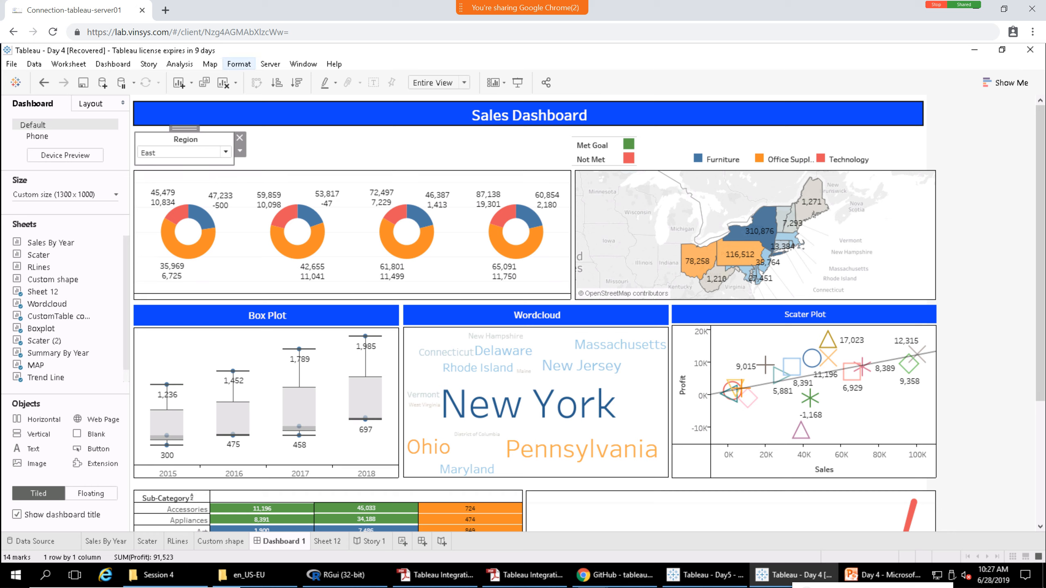
pyautogui.click(112, 64)
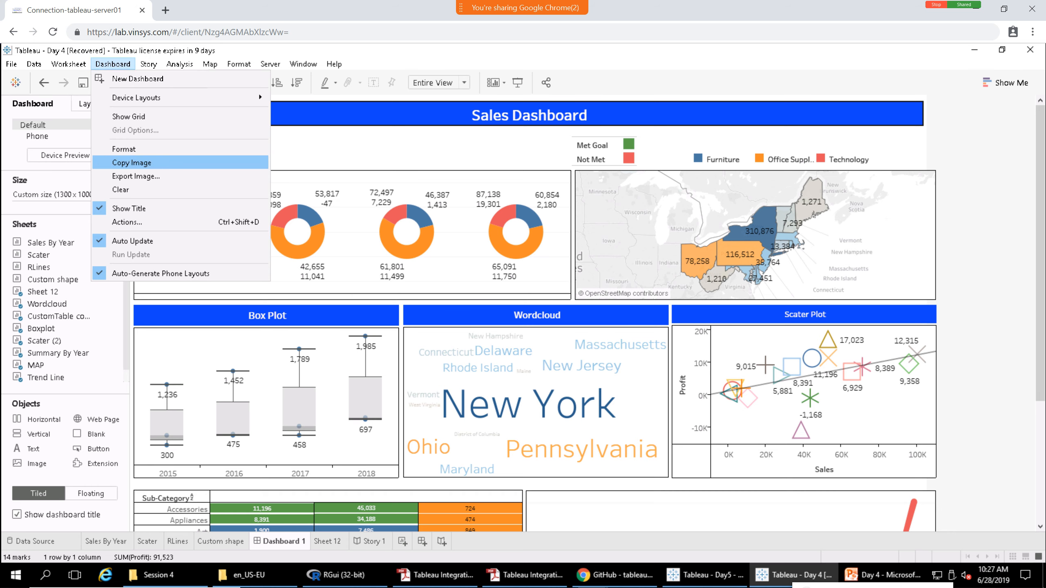
pyautogui.click(127, 222)
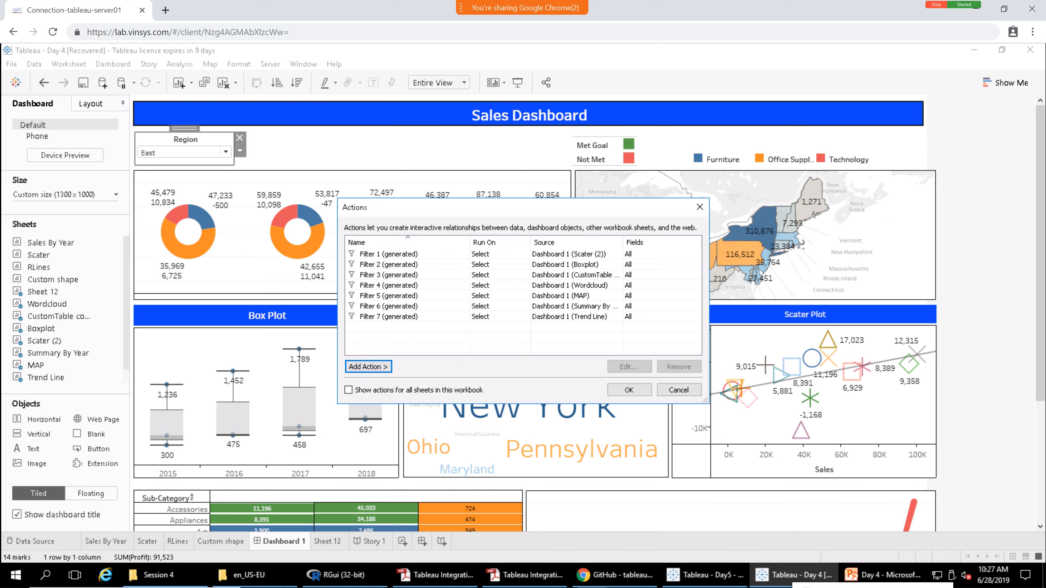
pyautogui.click(367, 366)
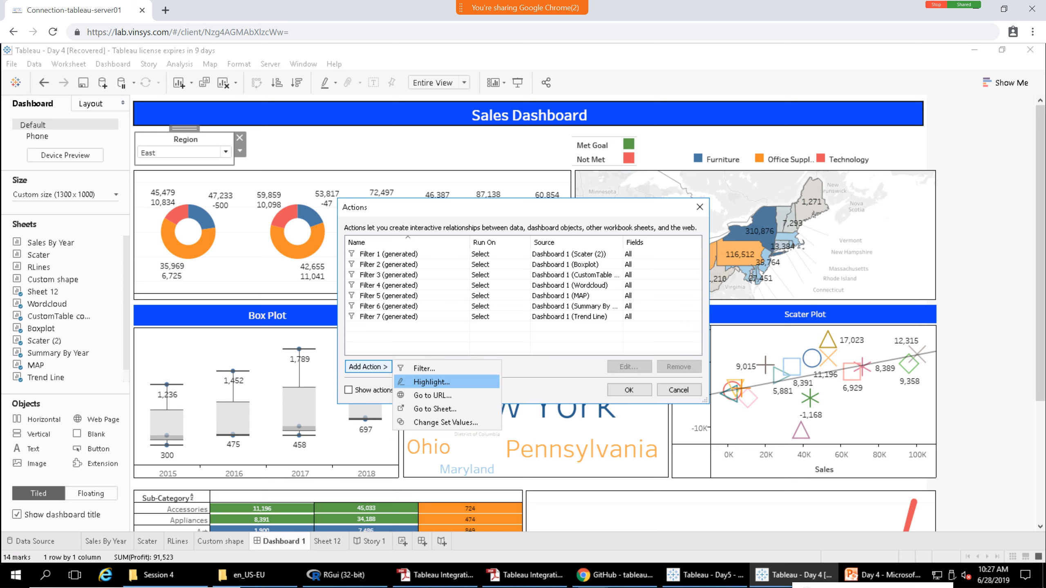
pyautogui.press('Escape')
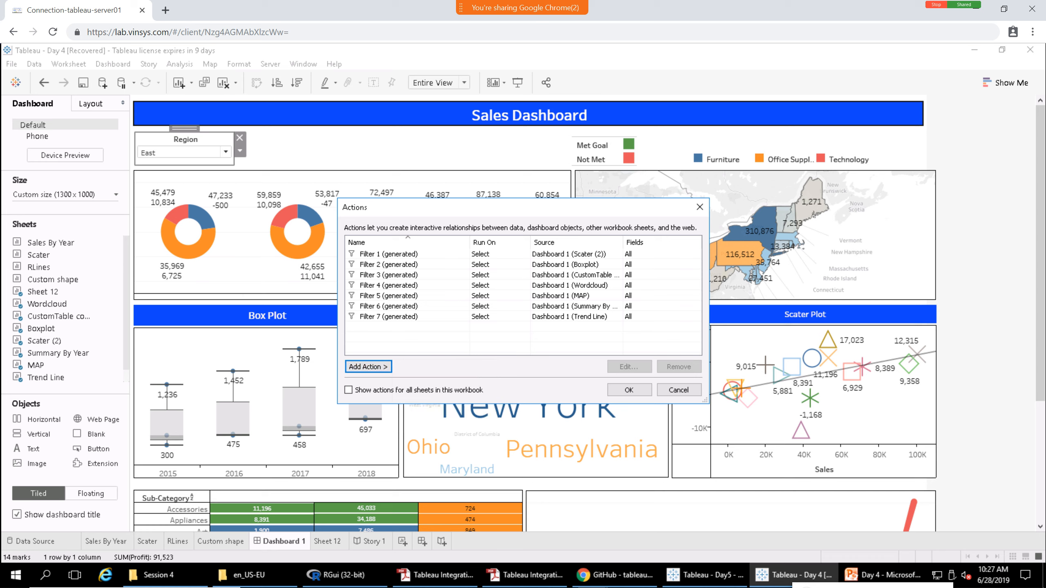
pyautogui.press('Escape')
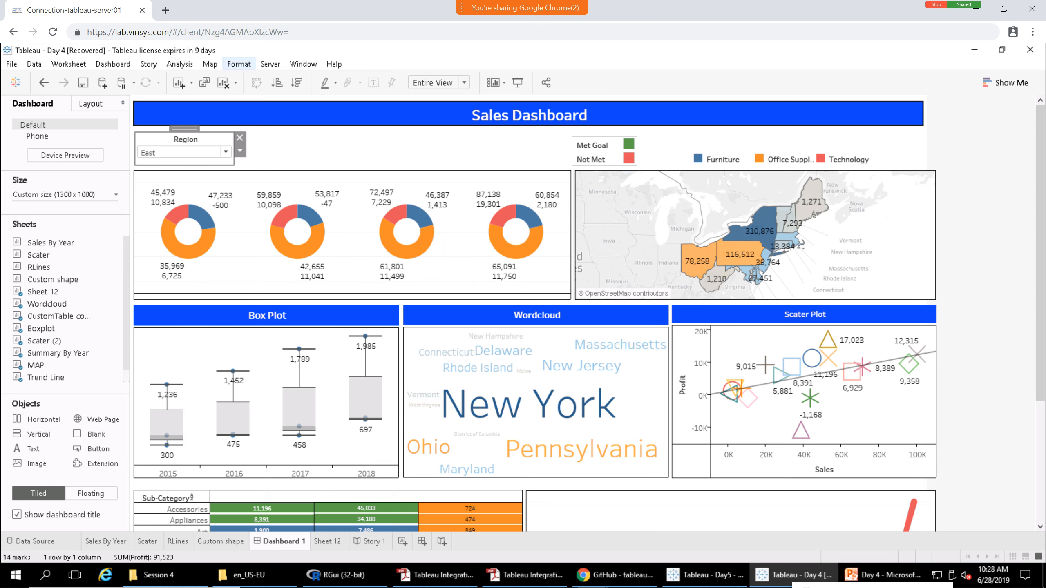
pyautogui.click(270, 64)
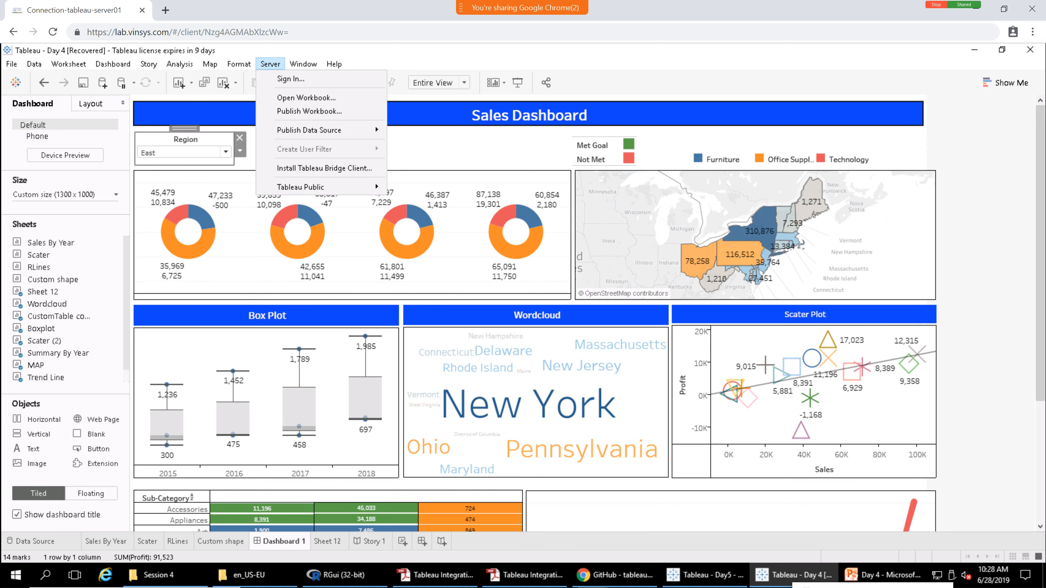
pyautogui.moveTo(240, 63)
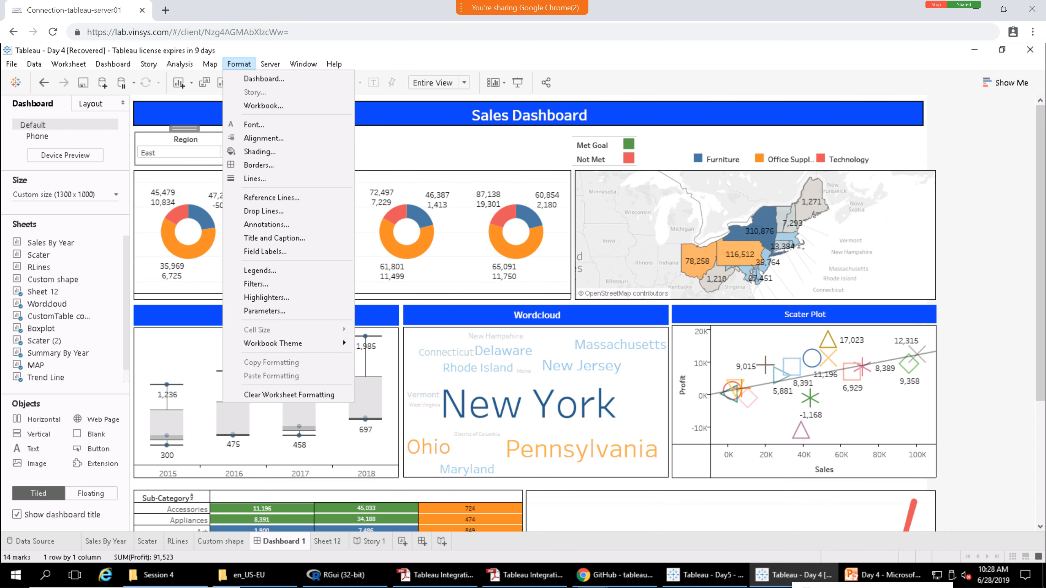
pyautogui.moveTo(180, 64)
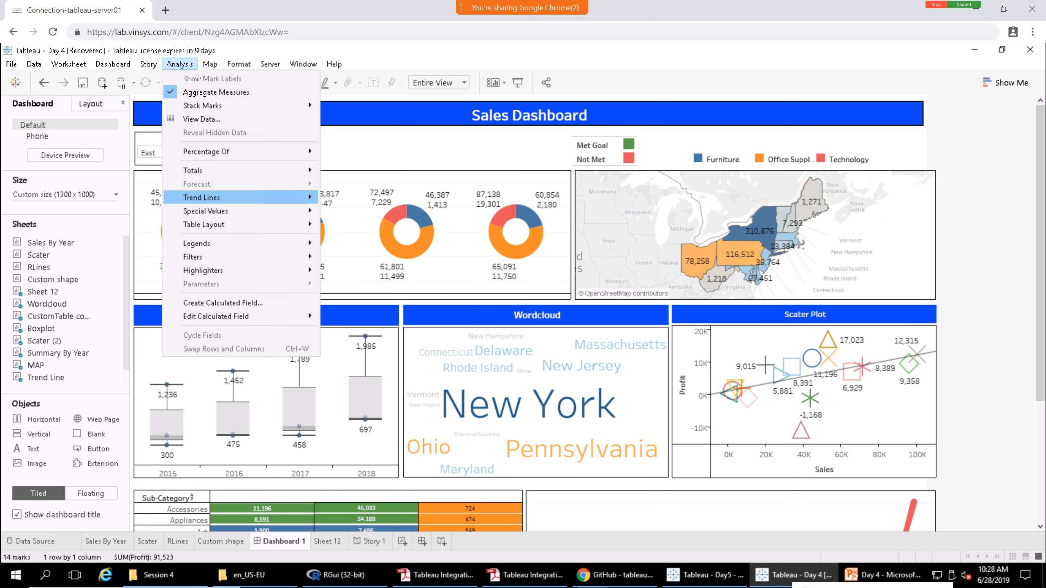
pyautogui.moveTo(205, 211)
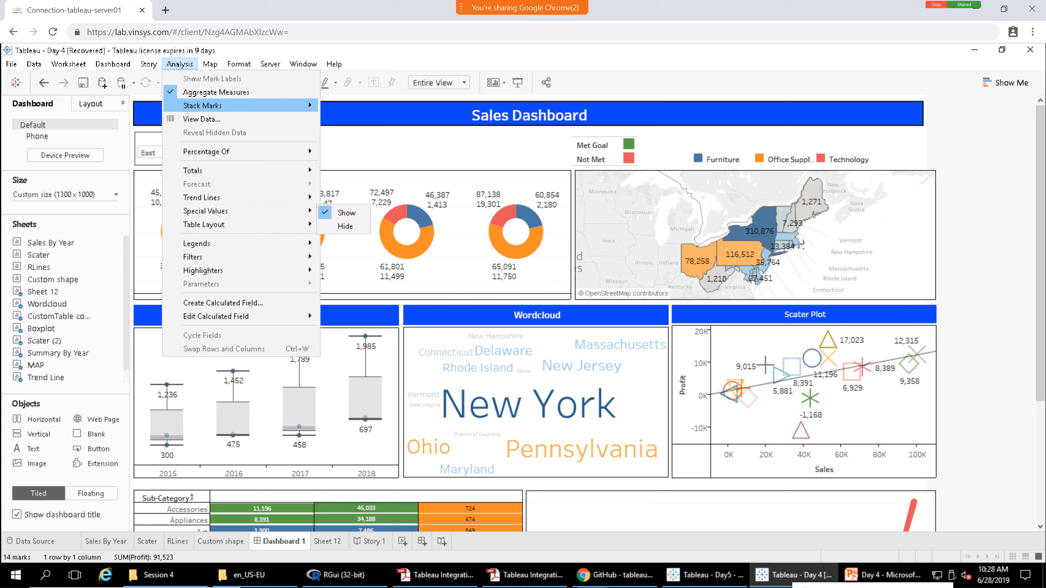
pyautogui.moveTo(113, 64)
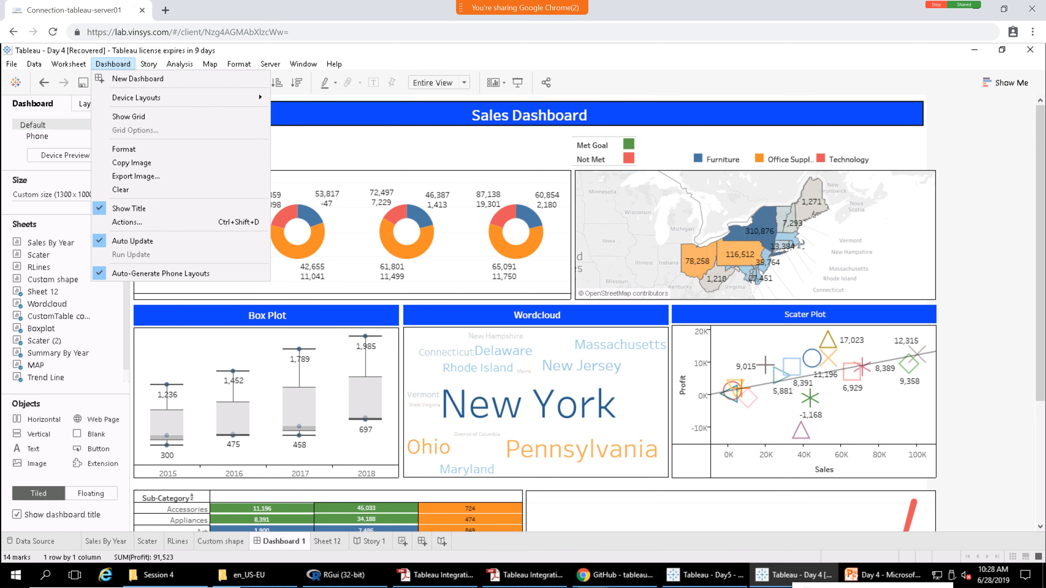
pyautogui.click(112, 63)
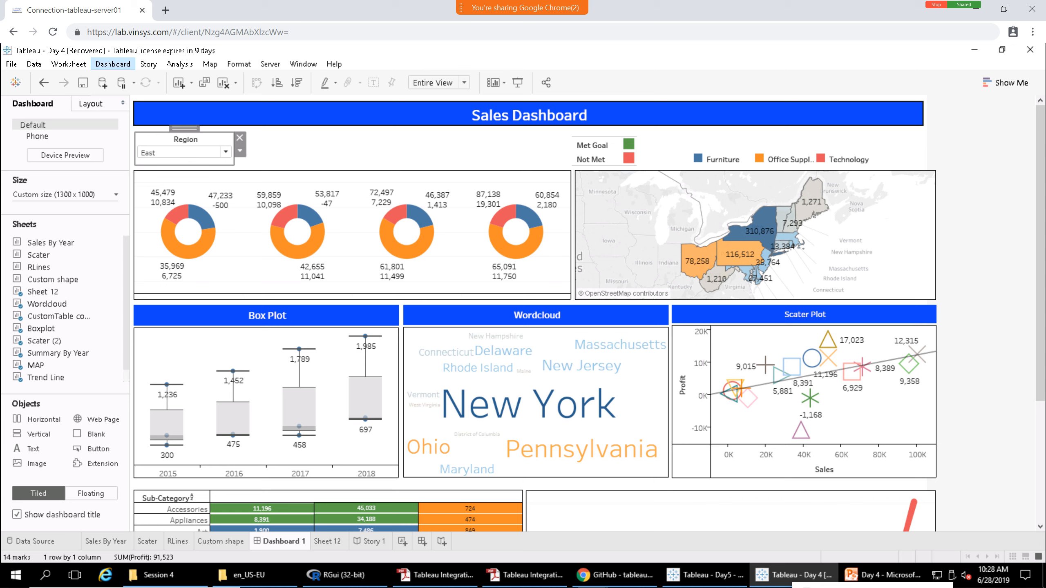
pyautogui.click(68, 64)
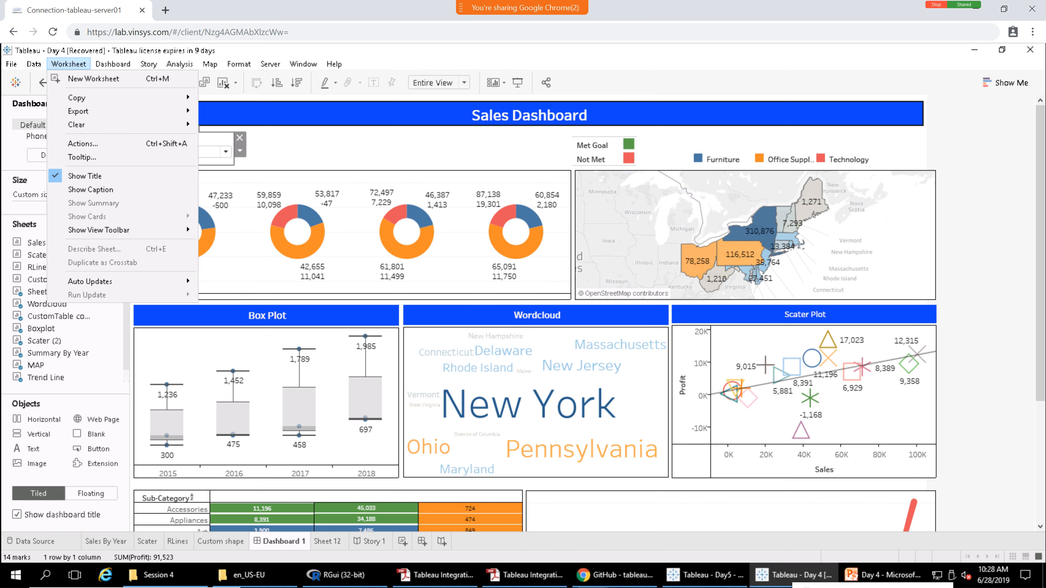
pyautogui.moveTo(34, 64)
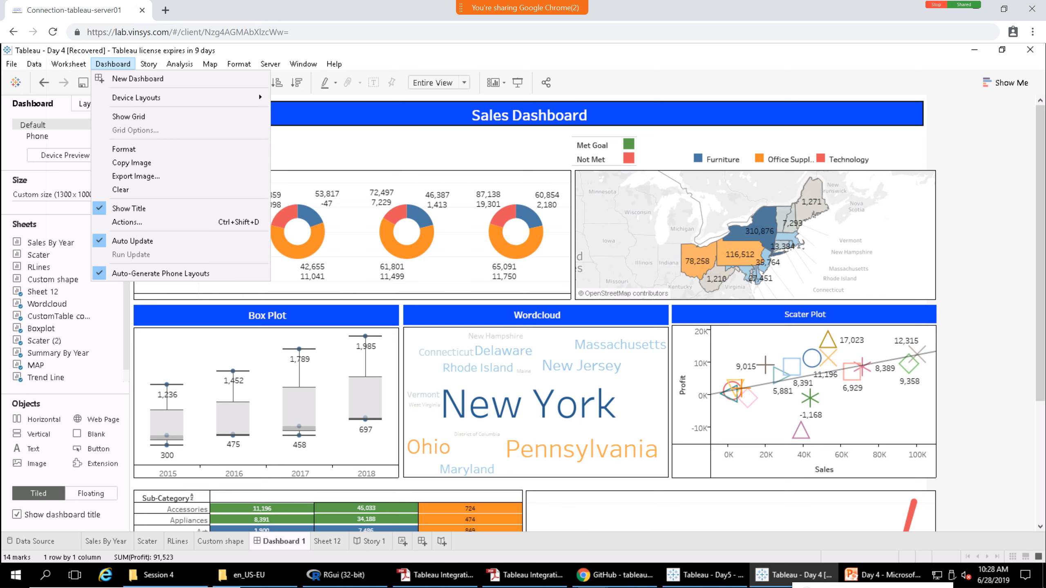
pyautogui.moveTo(148, 63)
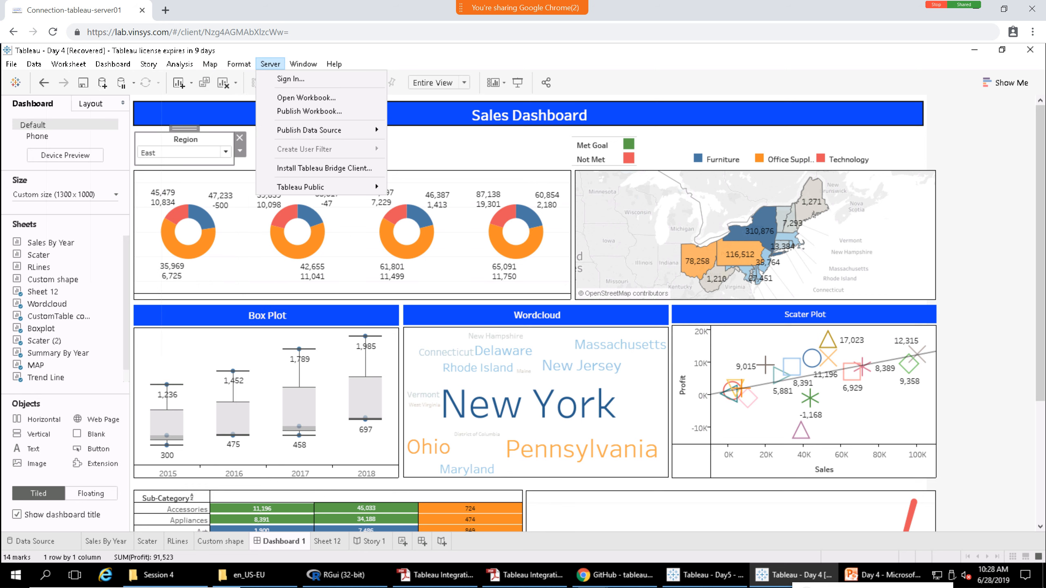
pyautogui.moveTo(304, 64)
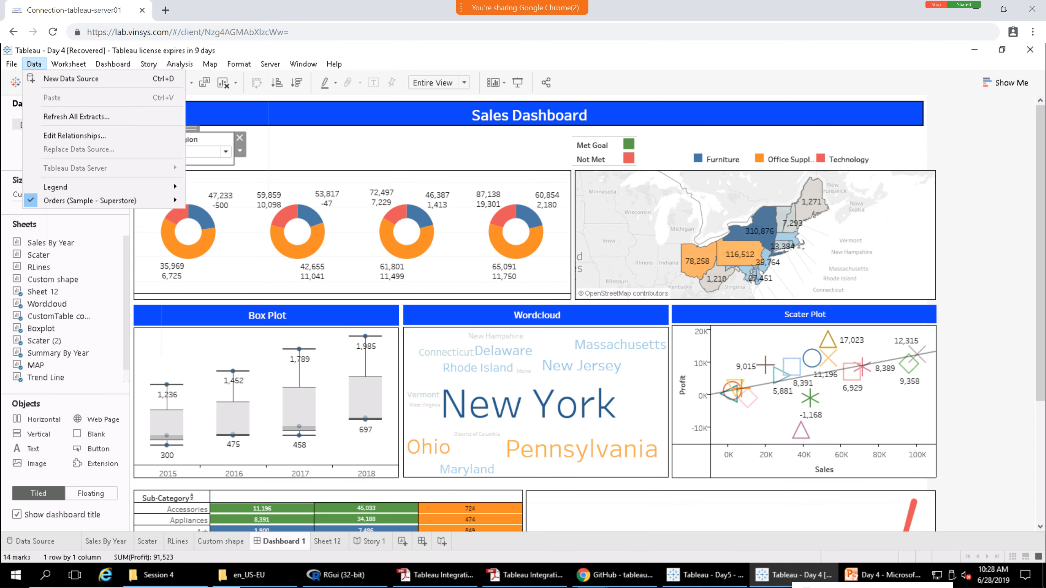
pyautogui.moveTo(68, 64)
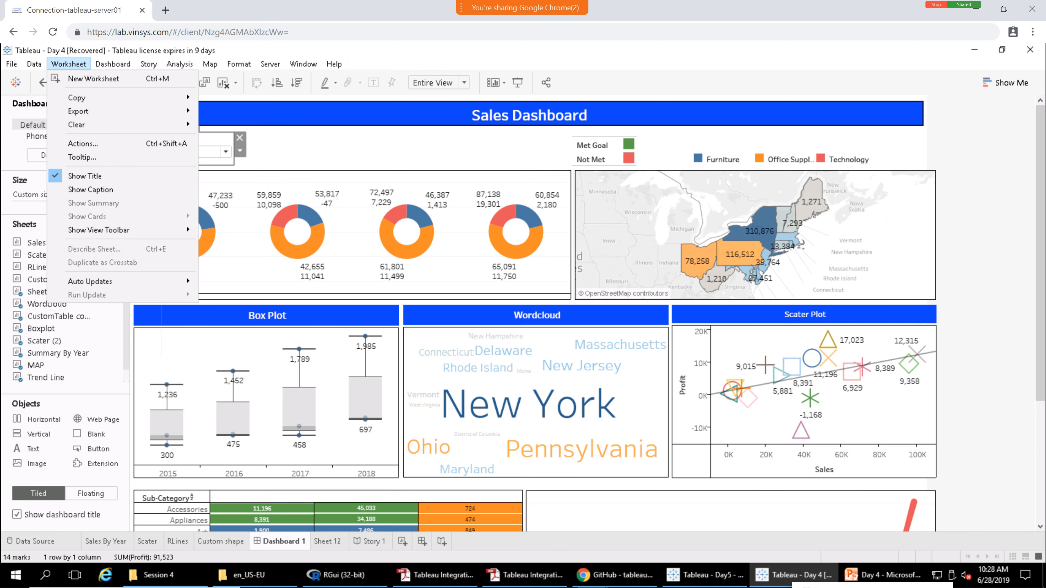
pyautogui.moveTo(112, 64)
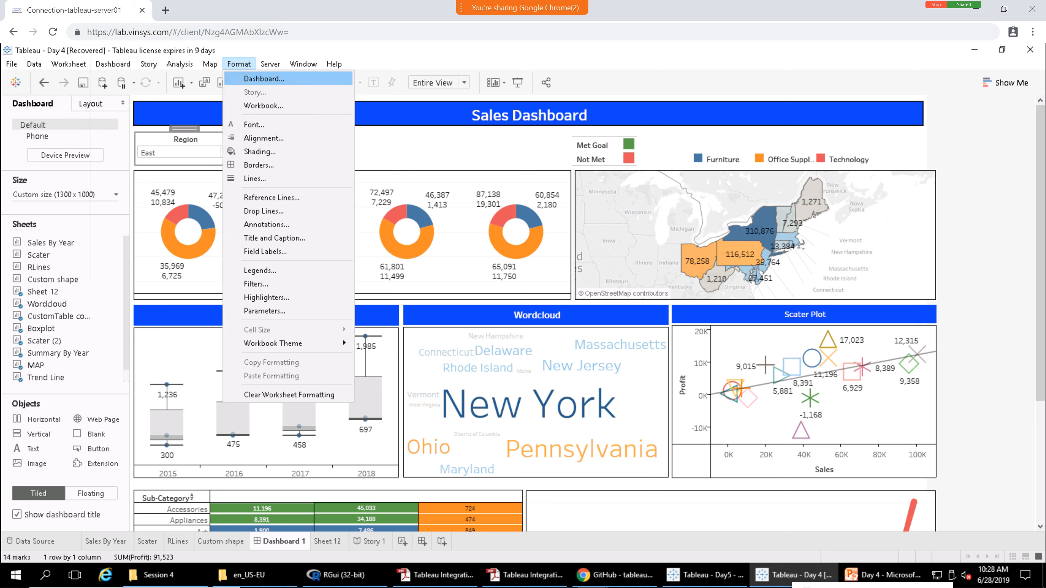
pyautogui.click(412, 148)
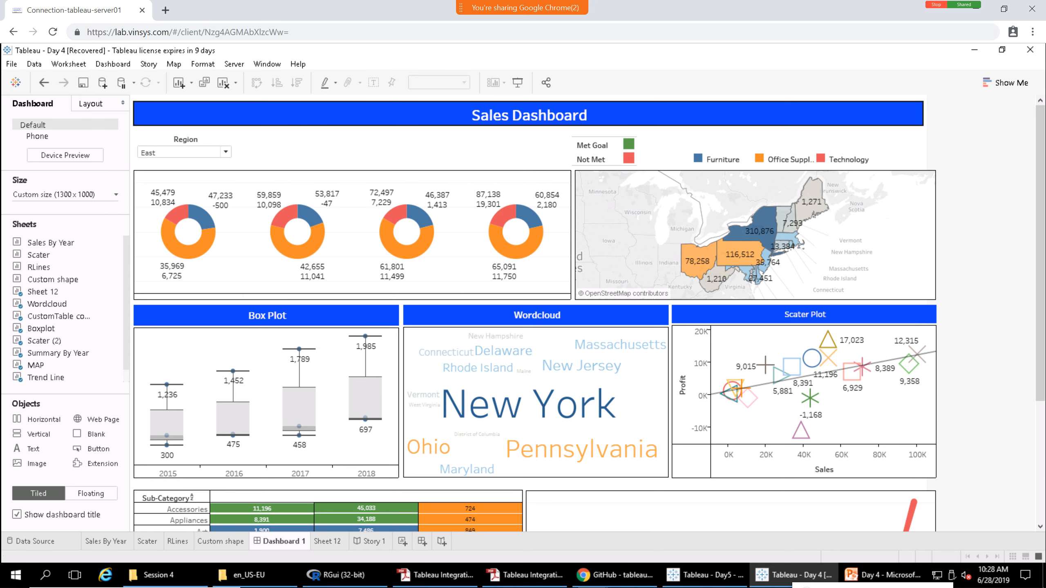
pyautogui.scroll(-5, 535, 313)
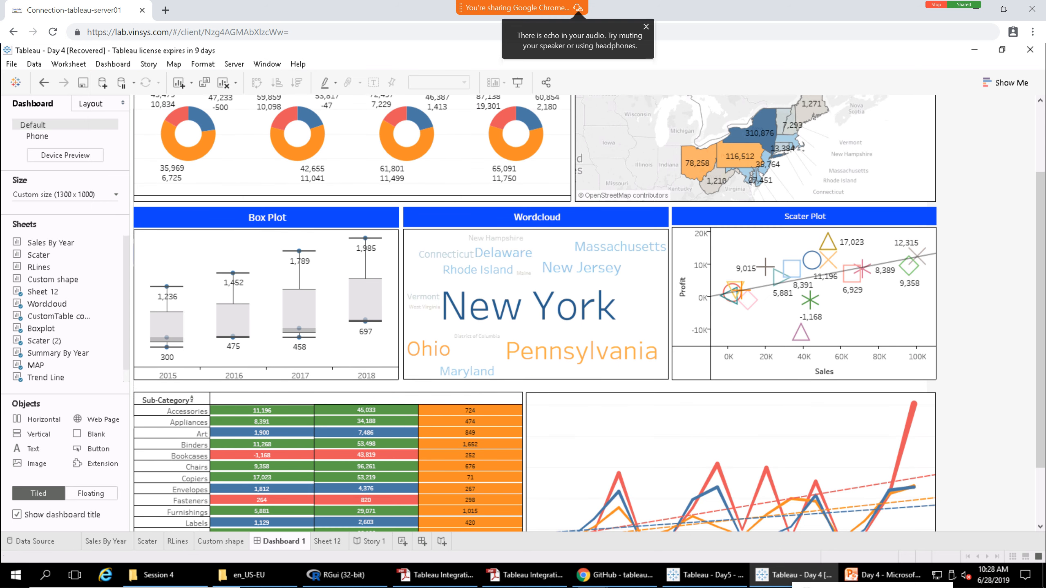
pyautogui.scroll(-4, 535, 313)
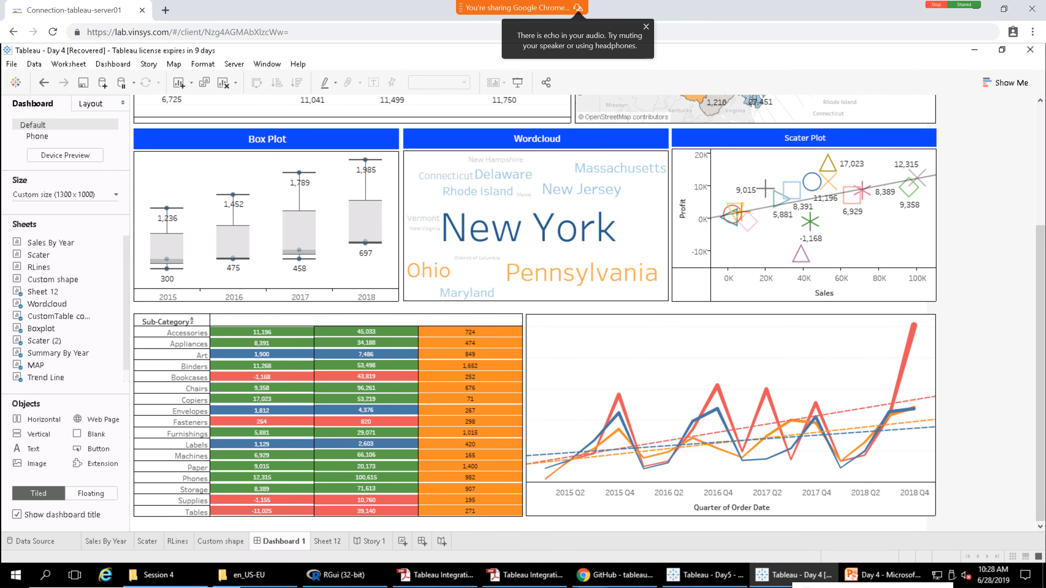
pyautogui.scroll(4, 535, 313)
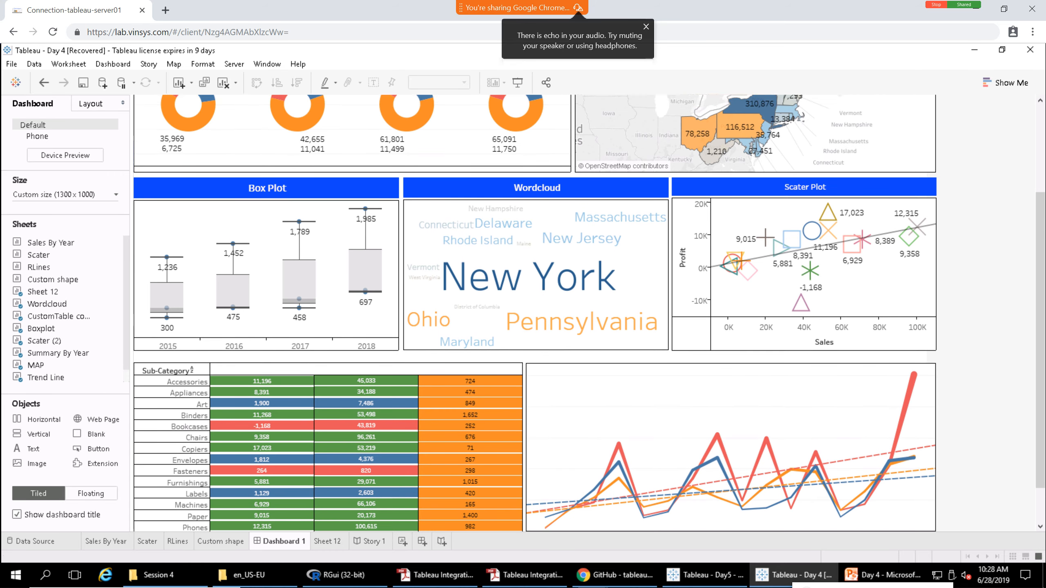
pyautogui.scroll(3, 536, 313)
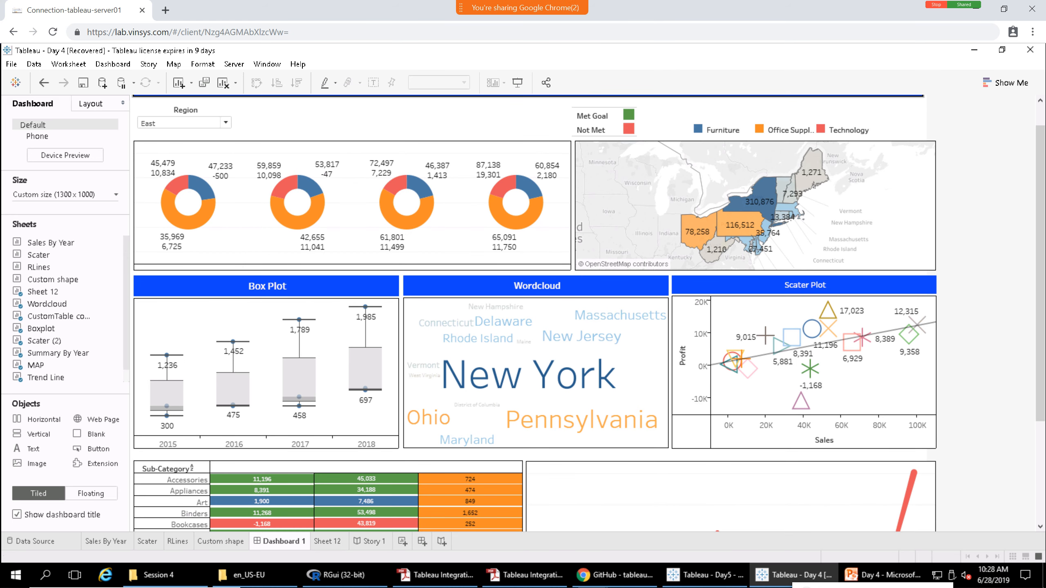
# Step: Open the Tableau Viz Gallery from Tableau's help and browse it alongside the TabPy GitHub page
pyautogui.click(266, 64)
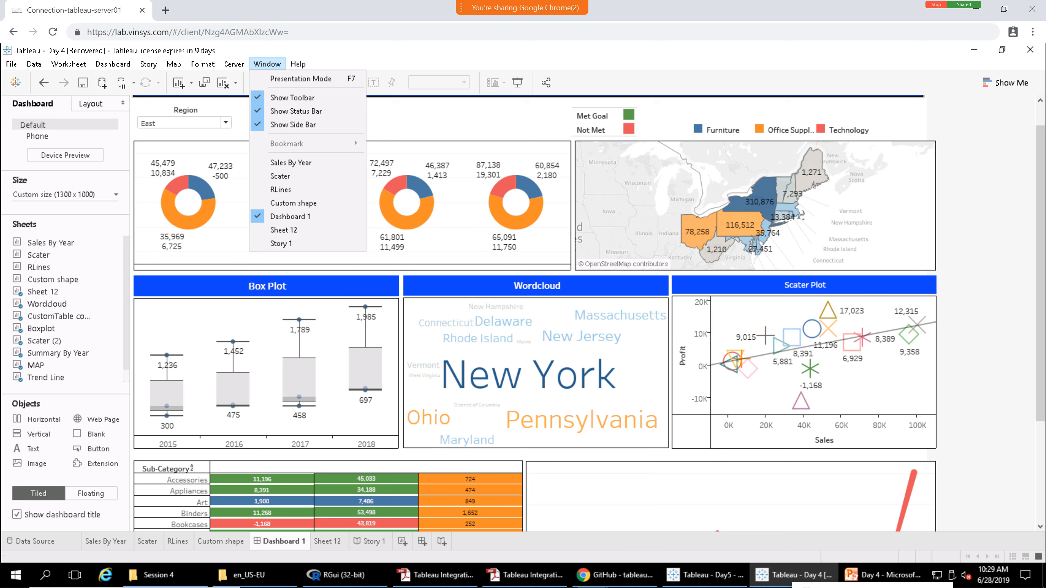
pyautogui.press('Right')
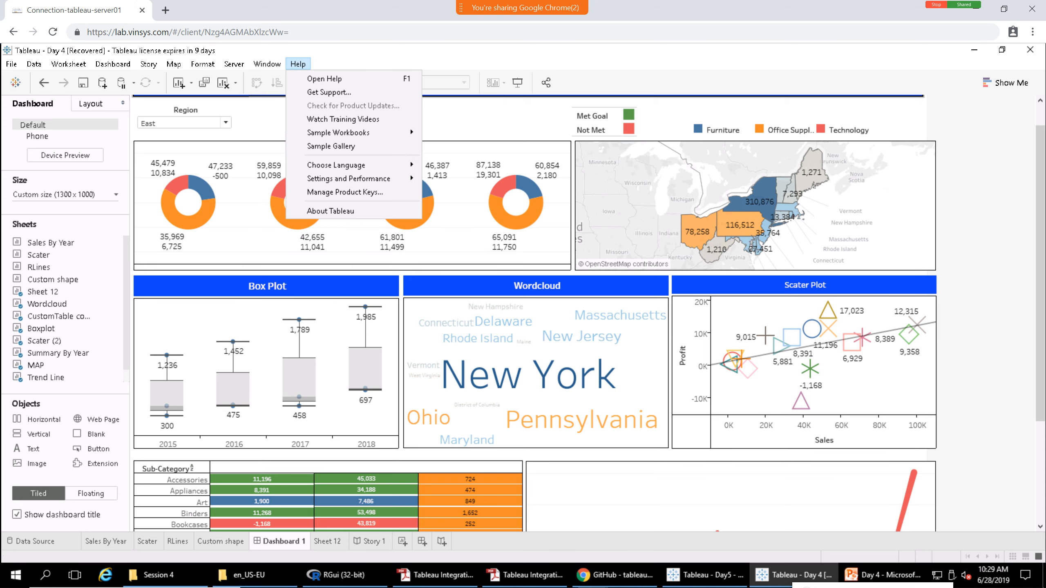
pyautogui.press('Down')
pyautogui.press('Down')
pyautogui.press('Down')
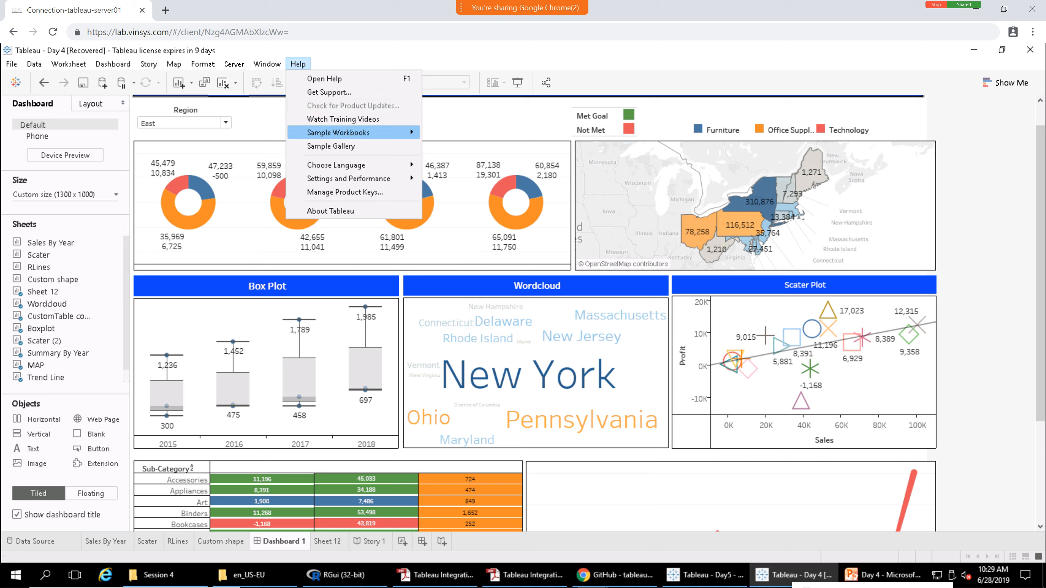
pyautogui.moveTo(337, 133)
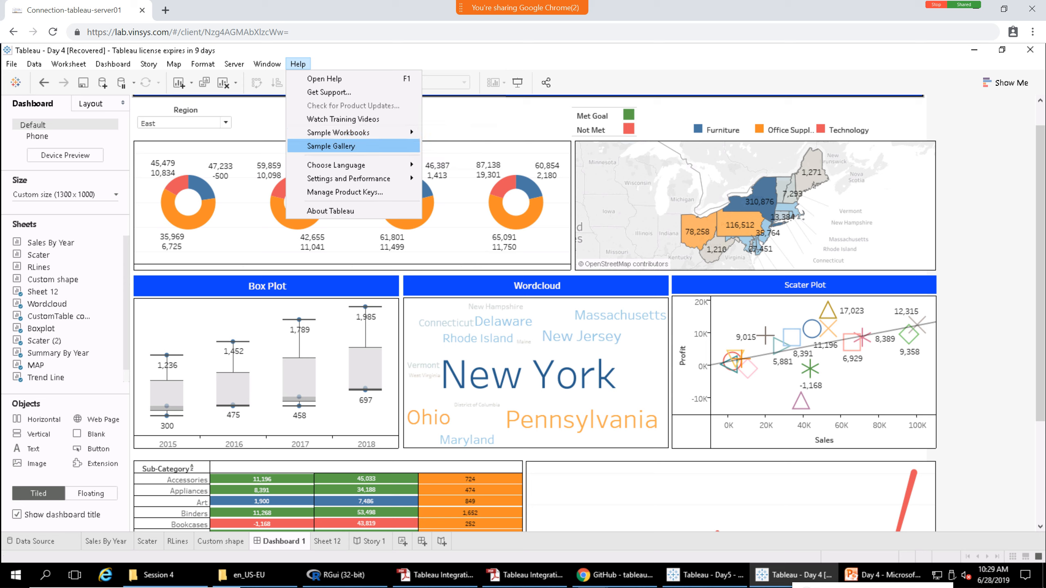
pyautogui.click(331, 146)
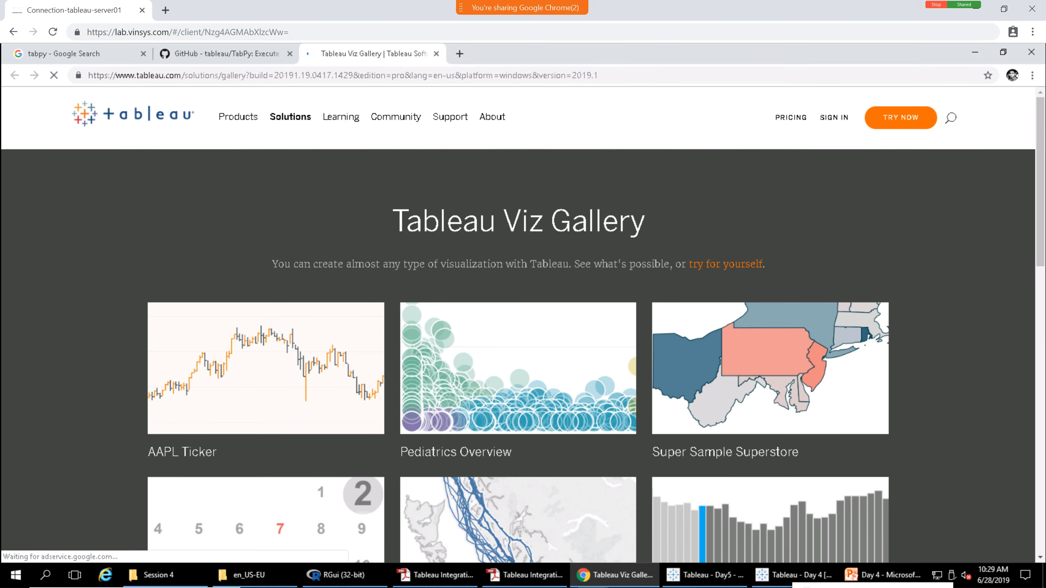
pyautogui.scroll(-10, 519, 391)
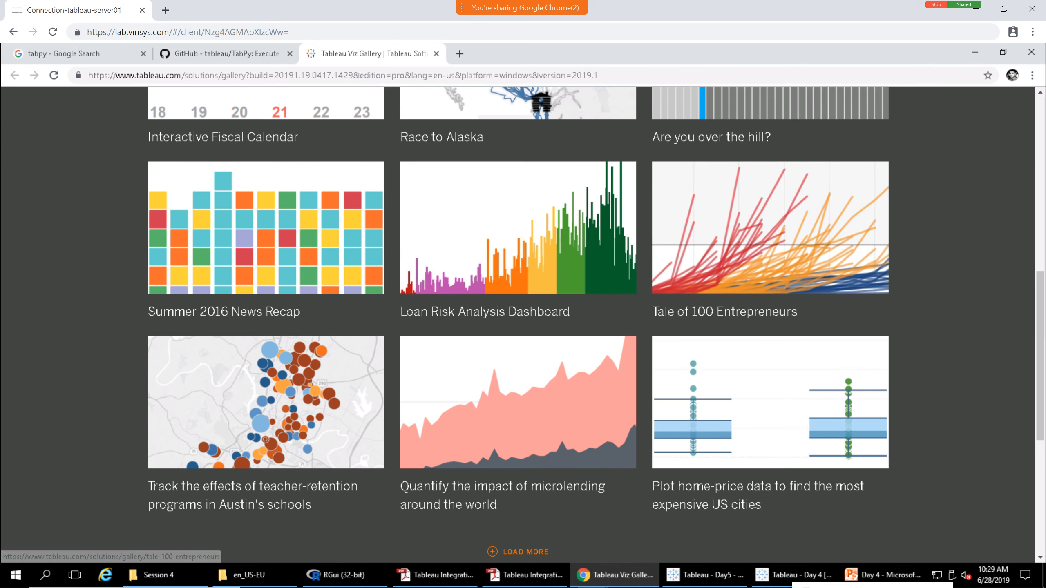
pyautogui.scroll(10, 518, 392)
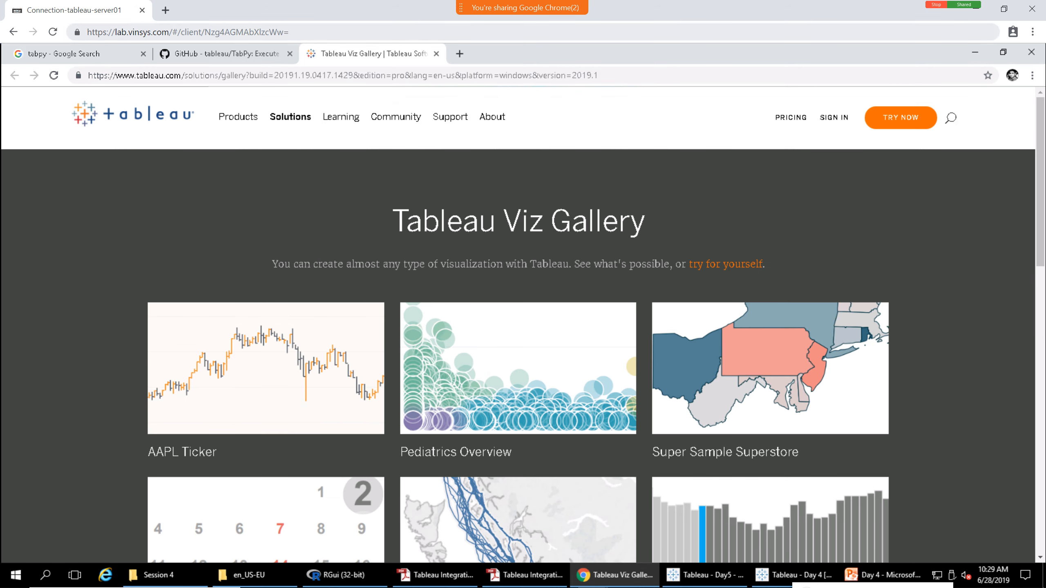
pyautogui.click(225, 54)
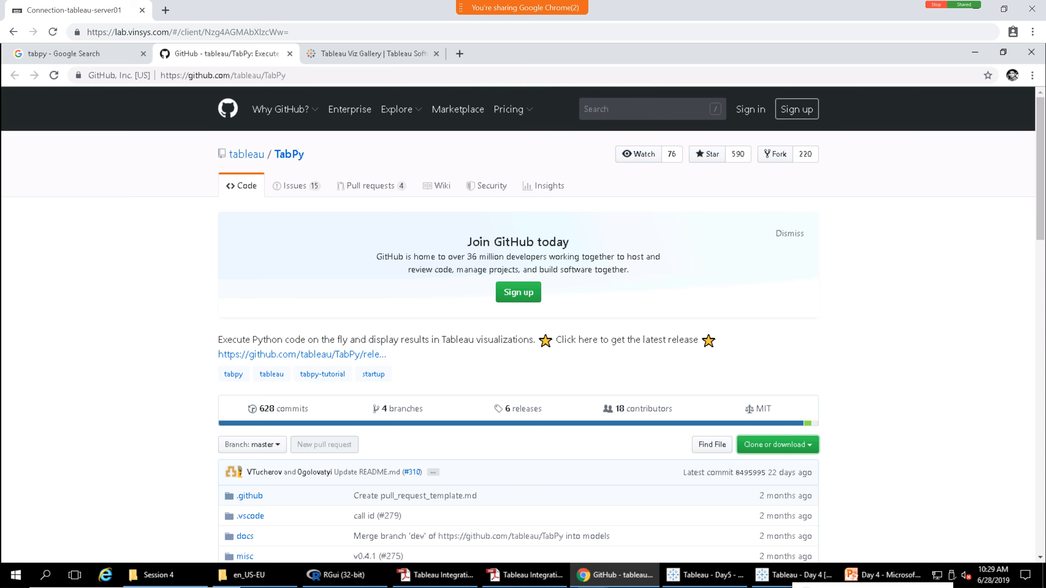
pyautogui.click(373, 54)
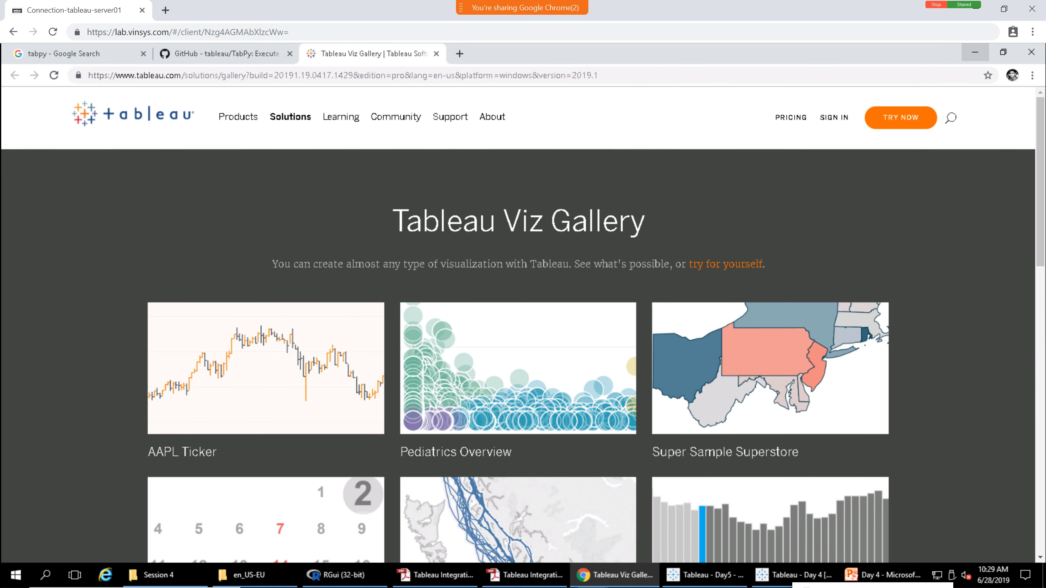
# Step: Try to publish the Orders (Sample - Superstore) data source to Tableau Public from the Tableau workbook
pyautogui.click(975, 52)
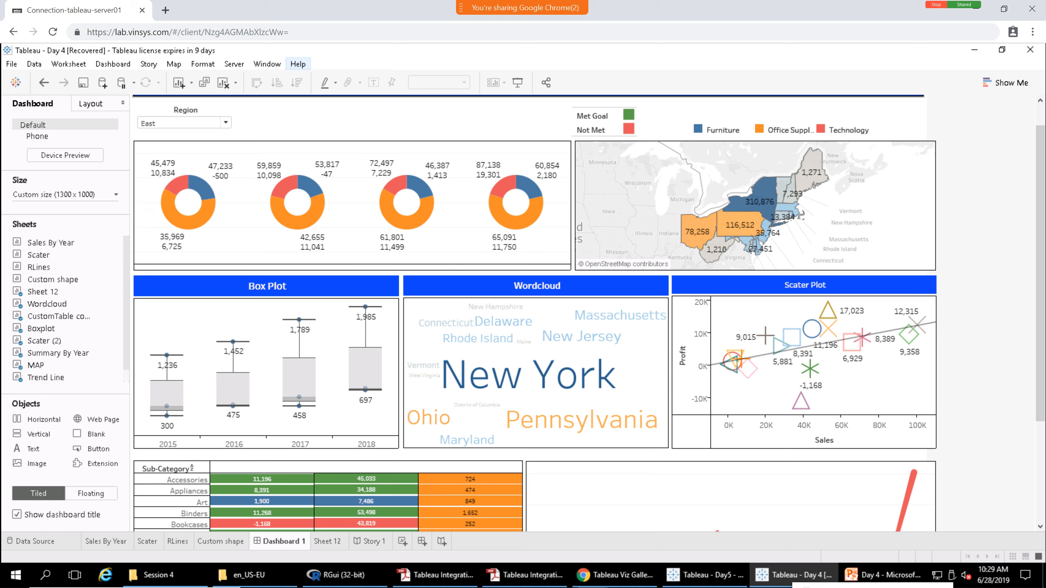
pyautogui.click(298, 63)
pyautogui.moveTo(336, 164)
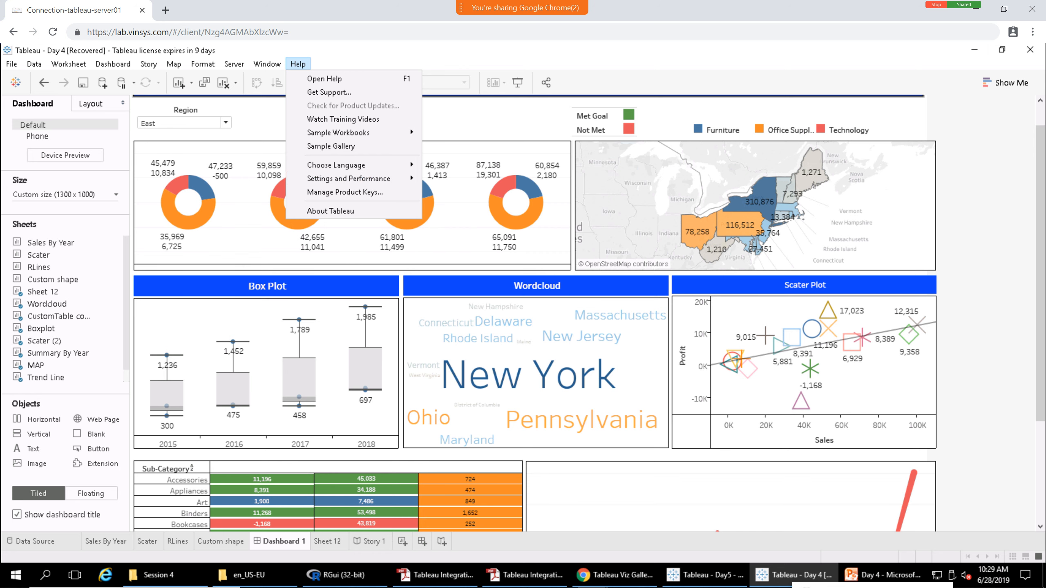
pyautogui.moveTo(267, 64)
pyautogui.moveTo(234, 63)
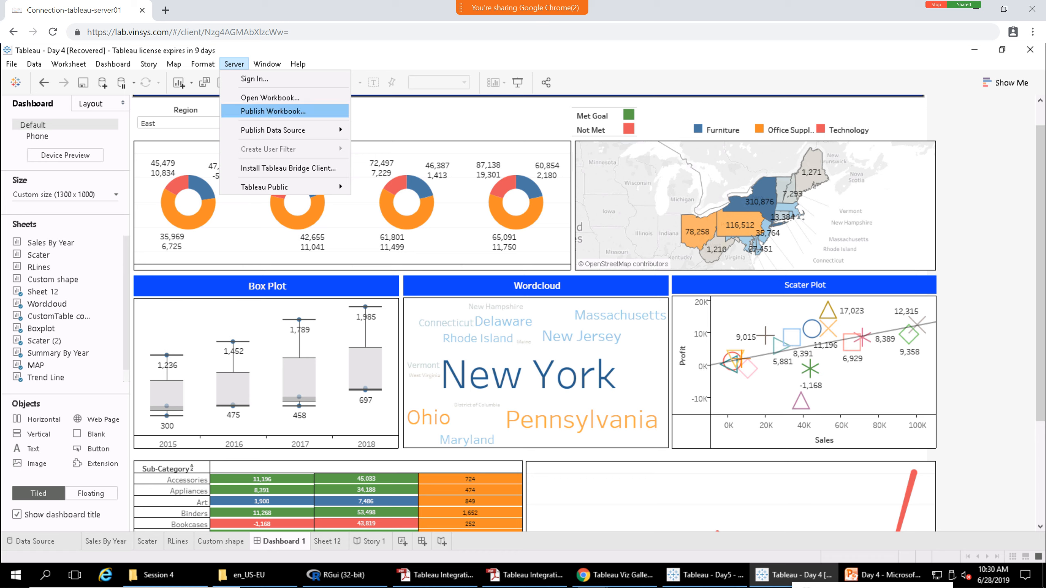
pyautogui.moveTo(272, 130)
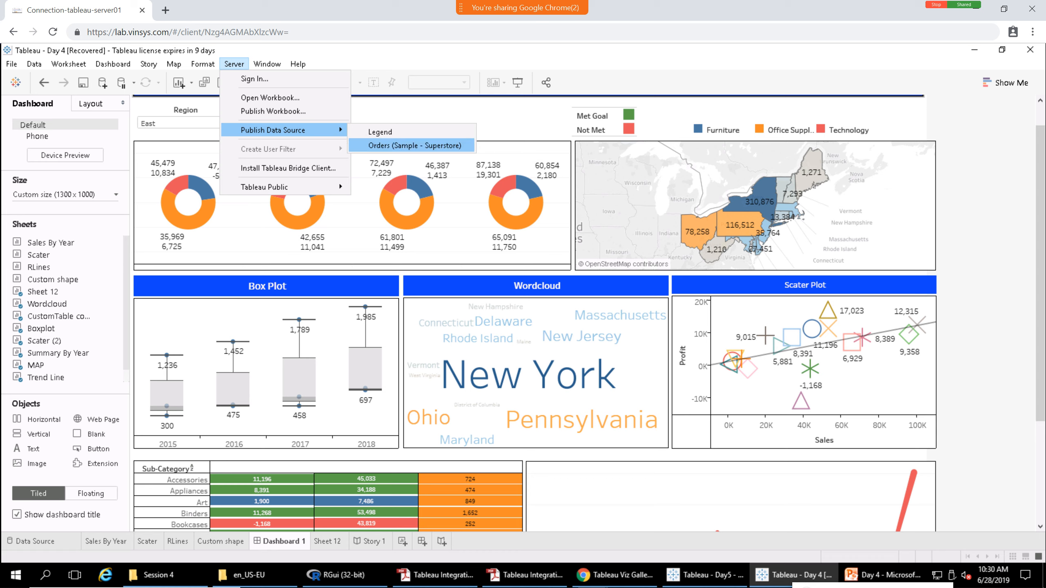
pyautogui.press('Return')
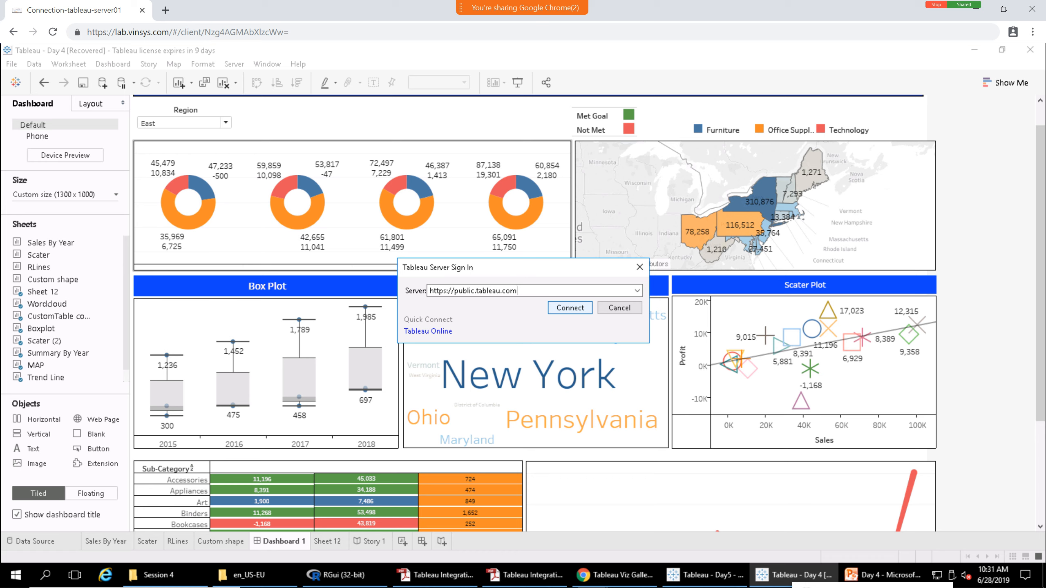
pyautogui.press('Escape')
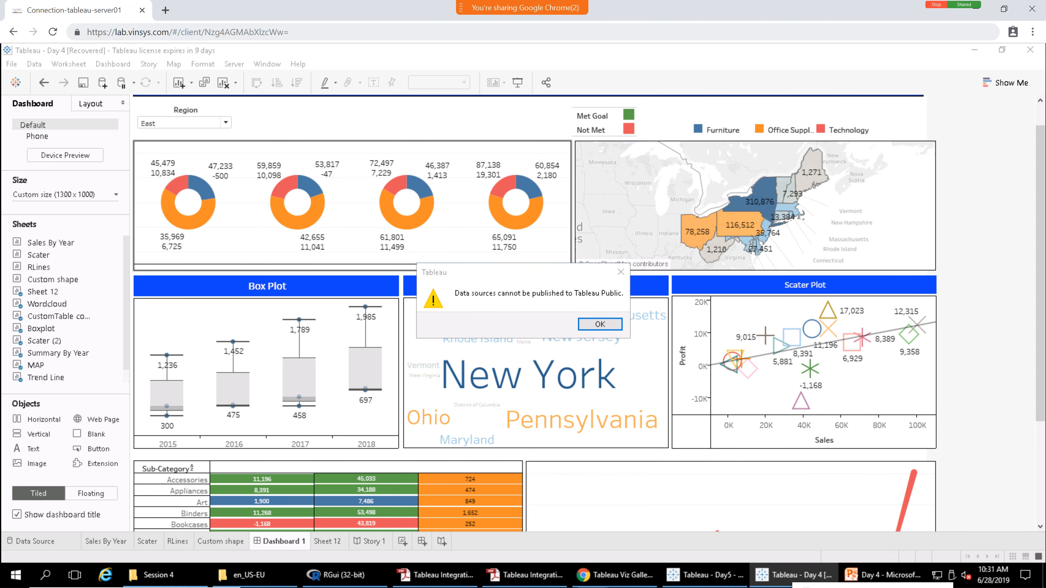
pyautogui.press('Return')
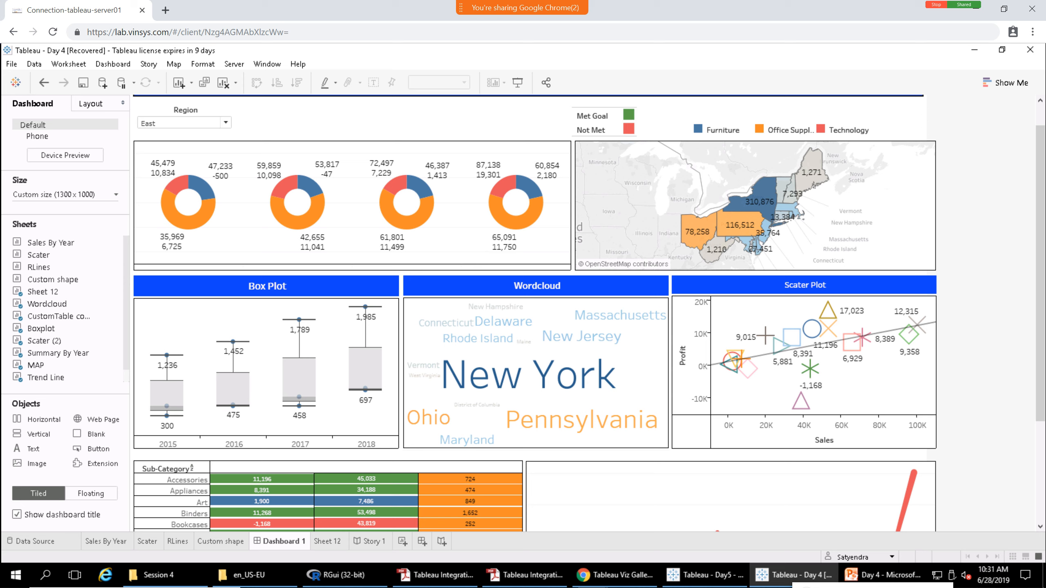
pyautogui.hotkey('alt', 's')
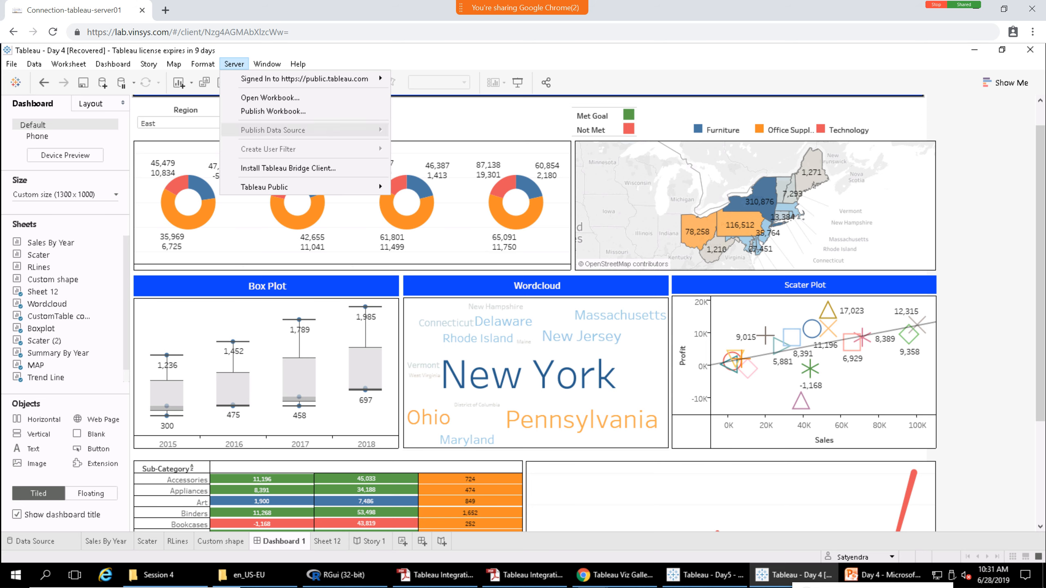
pyautogui.moveTo(305, 78)
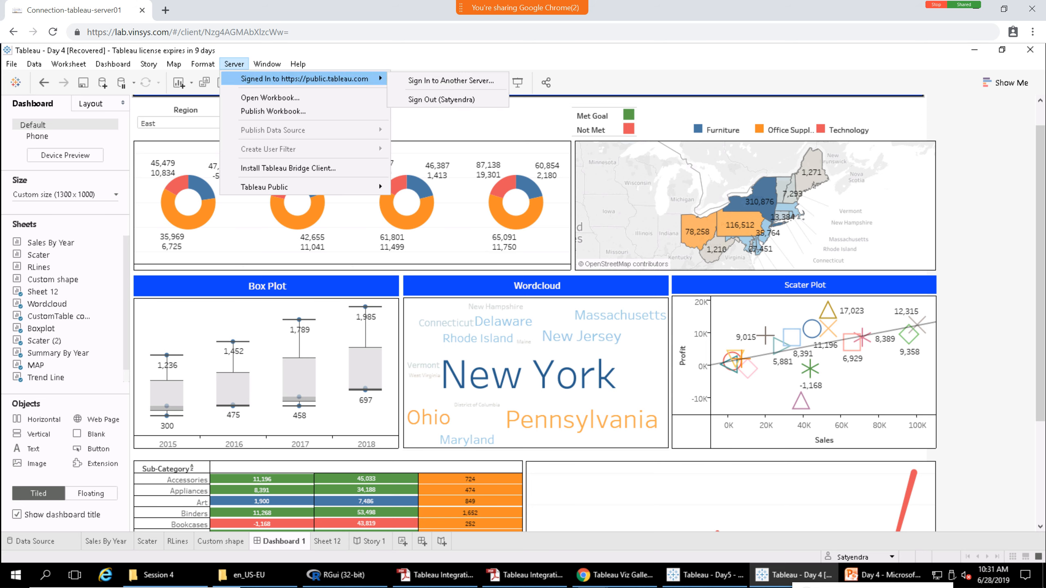
pyautogui.click(451, 80)
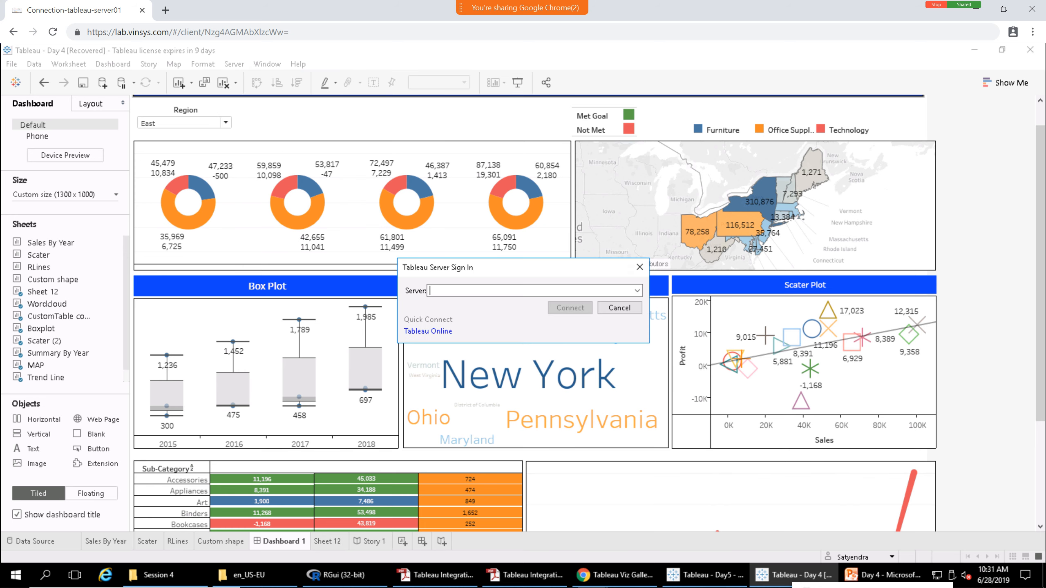
pyautogui.click(637, 290)
pyautogui.press('Return')
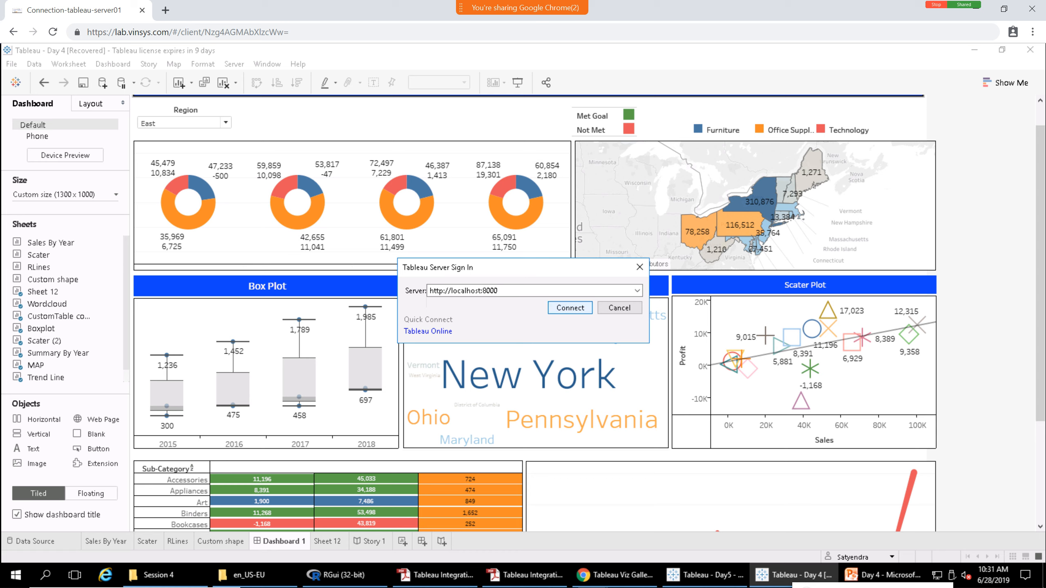
pyautogui.press('Return')
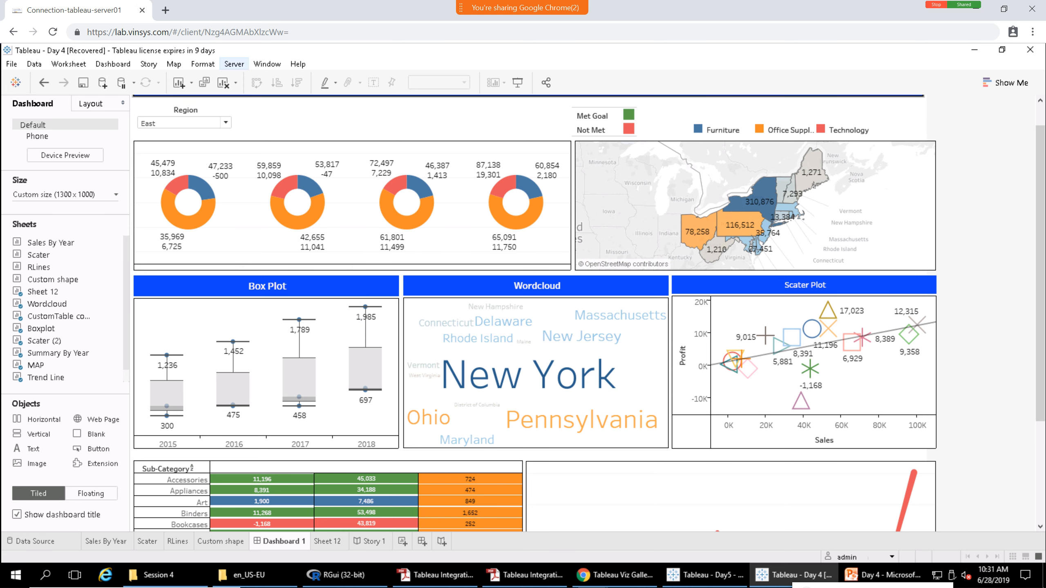
# Step: Publish the Legend data source to the Default project, reviewing permissions and enabling updating the workbook to use it
pyautogui.click(234, 63)
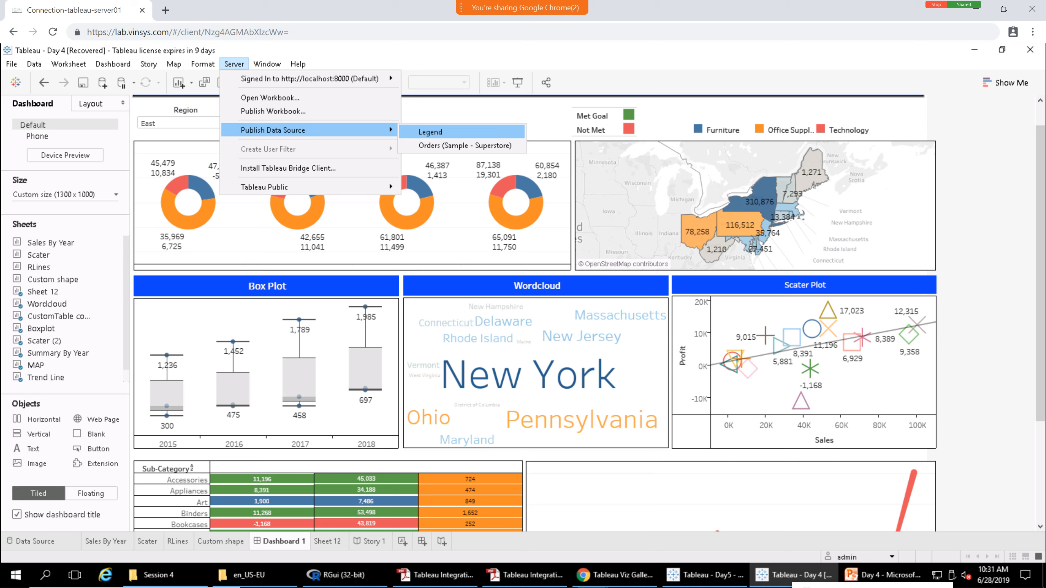
pyautogui.press('Return')
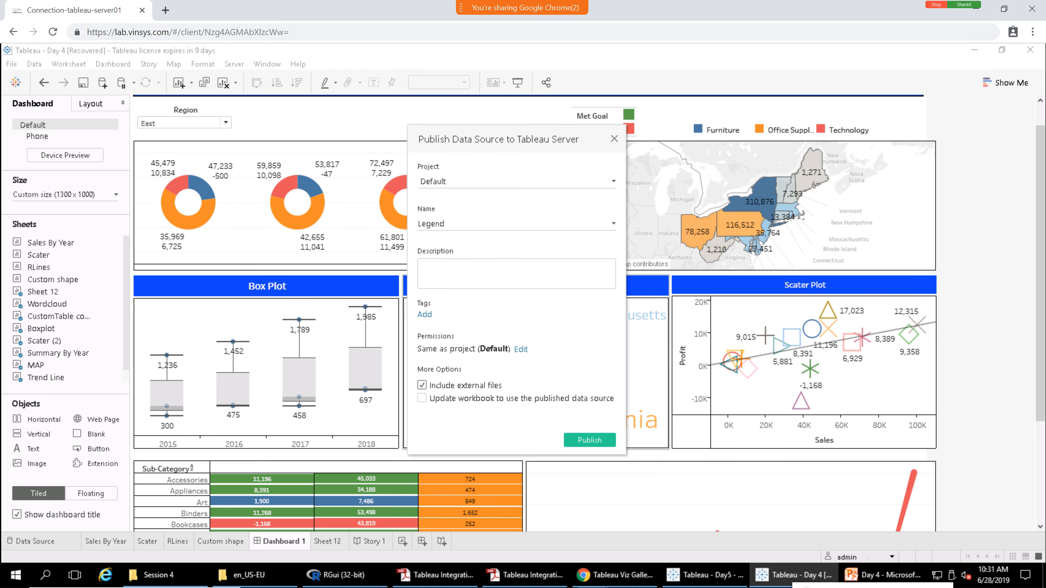
pyautogui.hotkey('alt', 'Down')
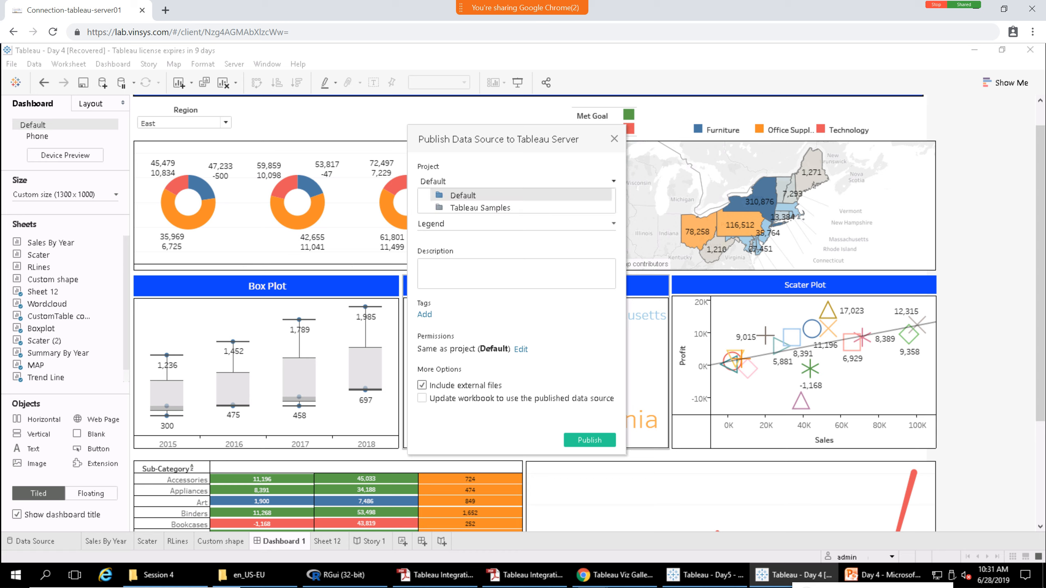
pyautogui.press('Return')
pyautogui.press('Tab')
pyautogui.press('Tab')
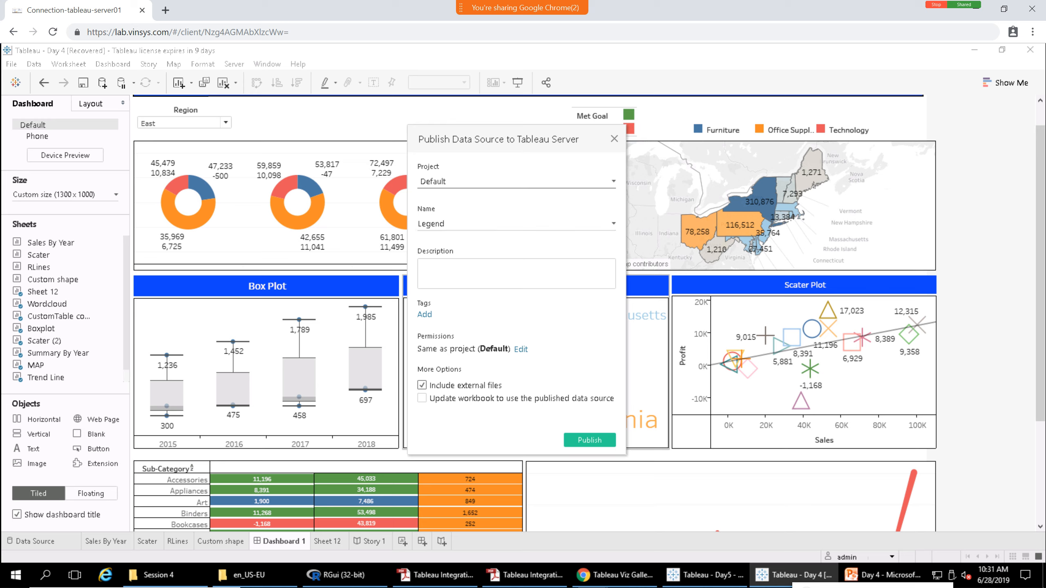
pyautogui.click(421, 267)
pyautogui.click(521, 349)
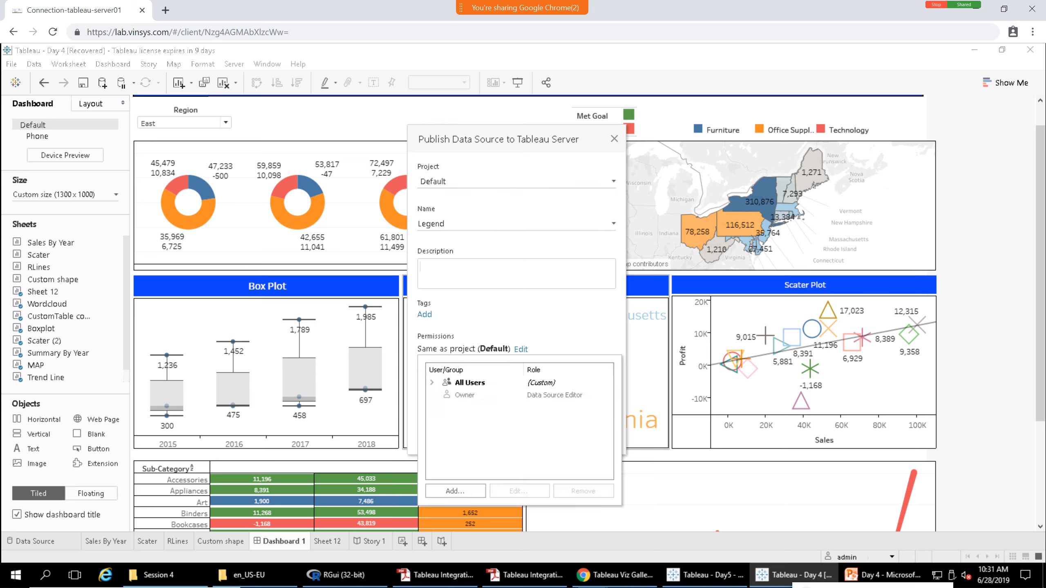
pyautogui.press('Escape')
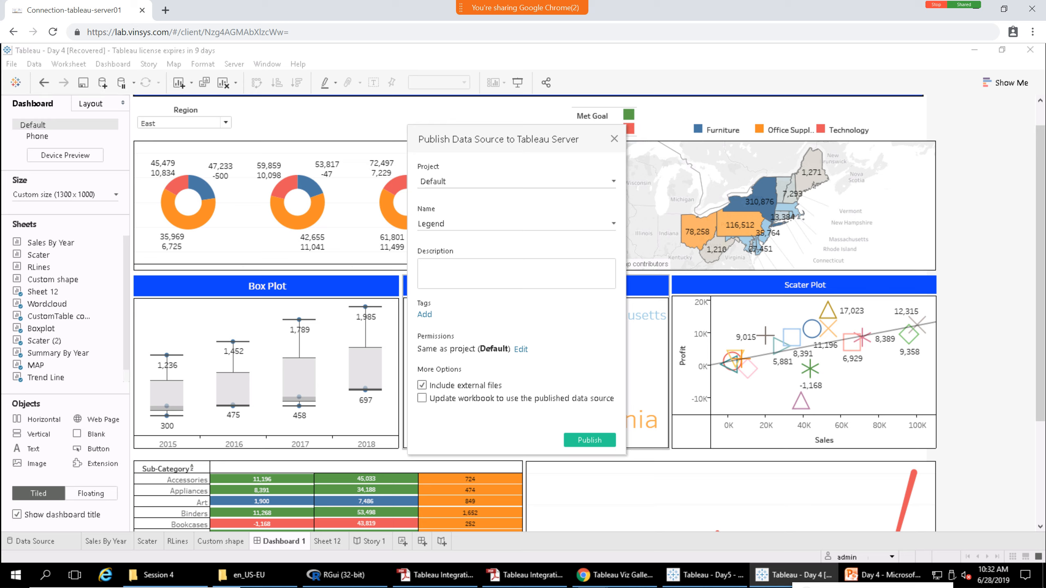
pyautogui.click(422, 398)
pyautogui.click(589, 440)
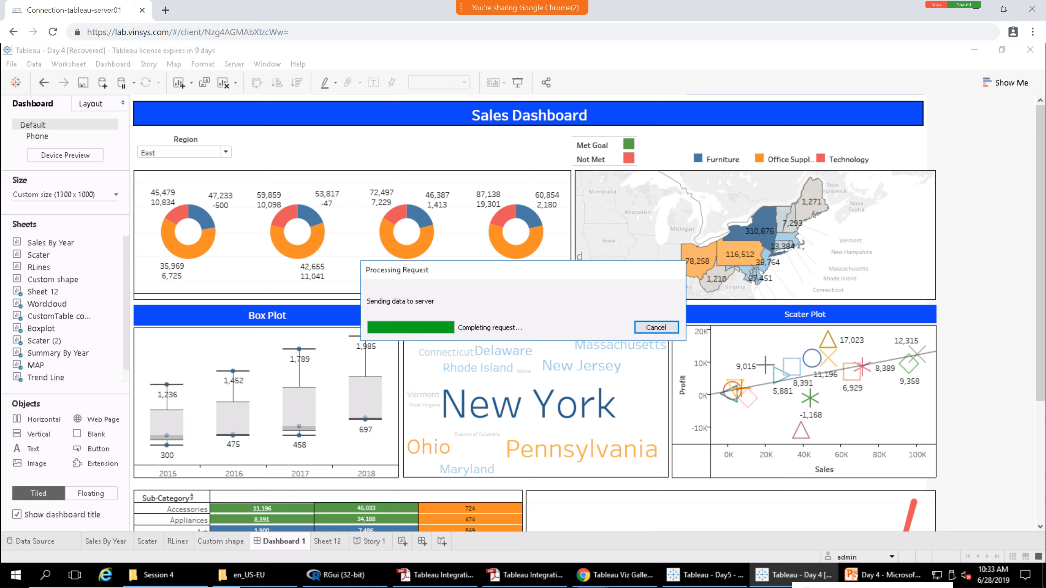
# Step: Open the Tableau Server shortcut from the Desktop folder in File Explorer
pyautogui.press('super+d')
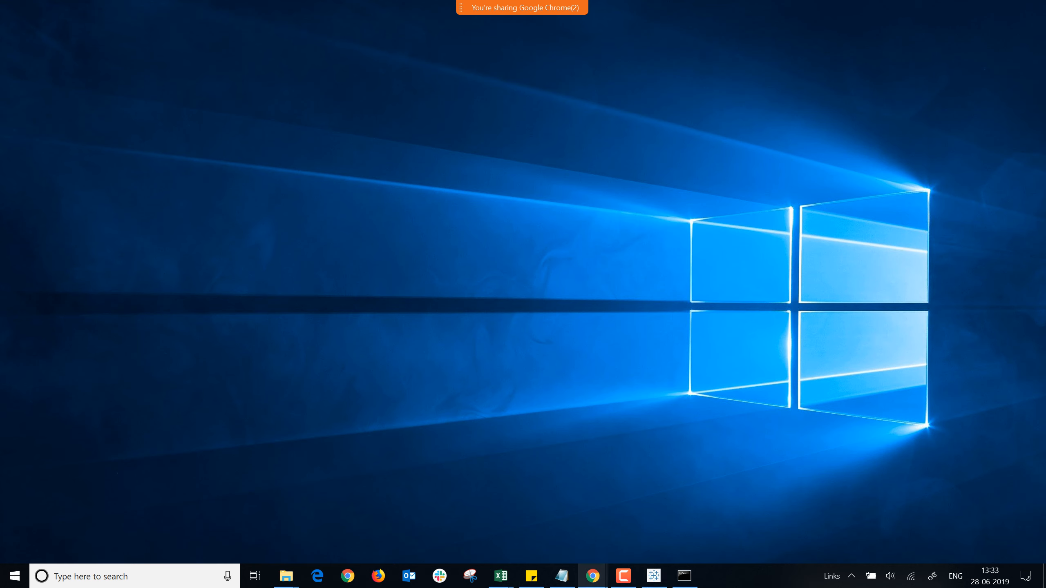
pyautogui.moveTo(593, 575)
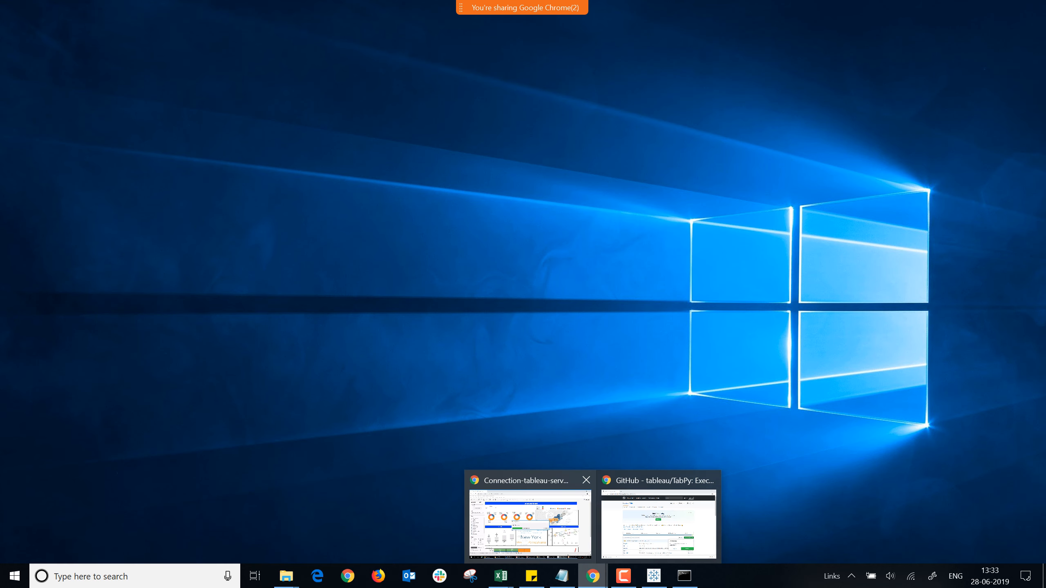
pyautogui.click(530, 524)
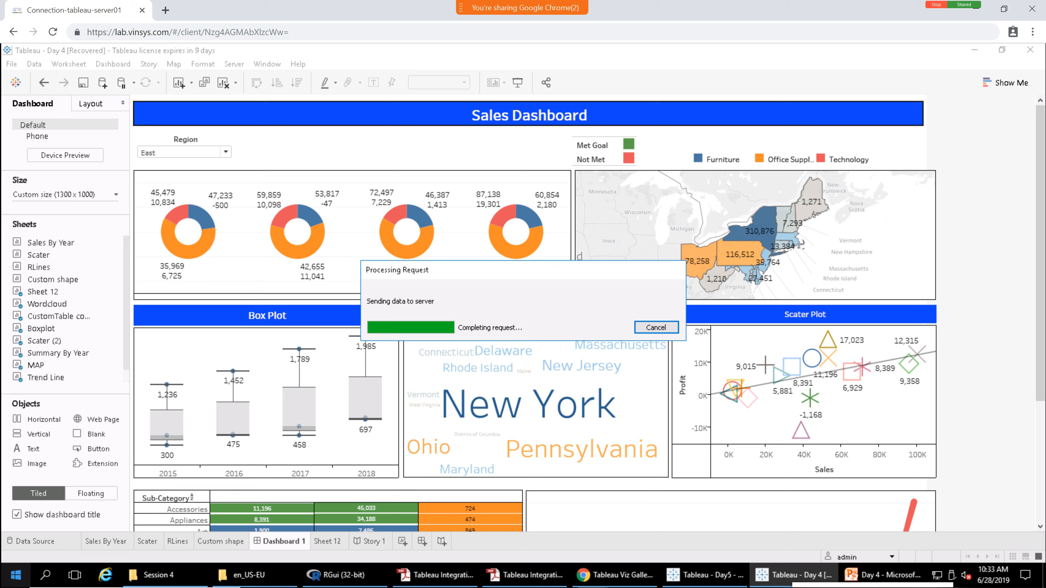
pyautogui.click(15, 575)
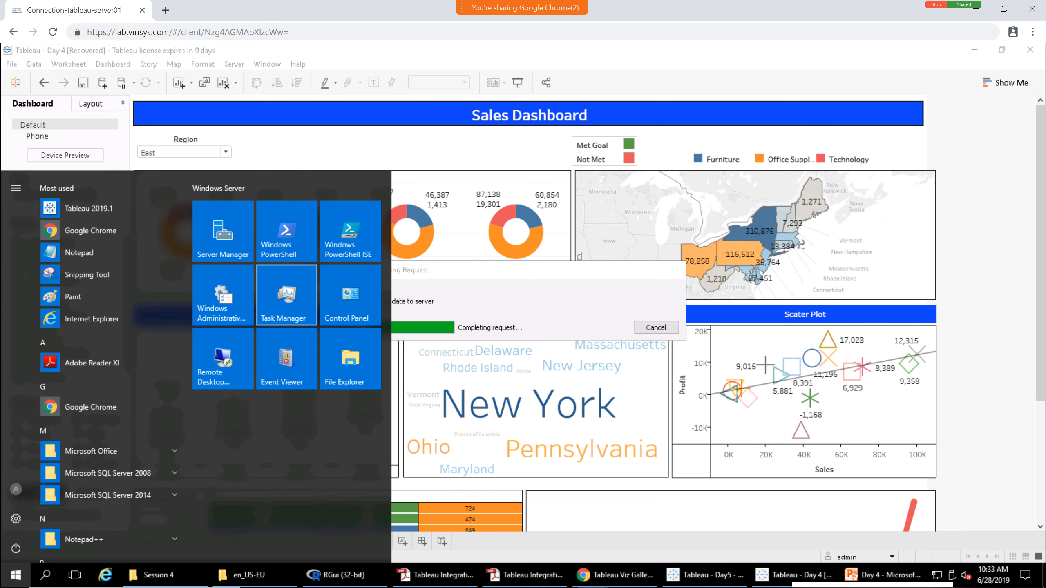
pyautogui.click(350, 359)
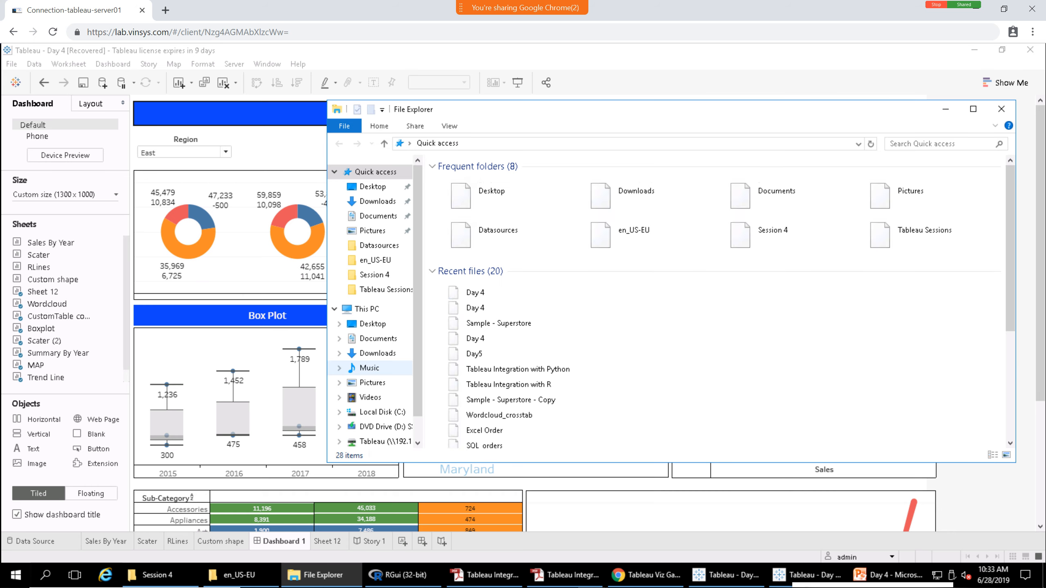
pyautogui.click(503, 196)
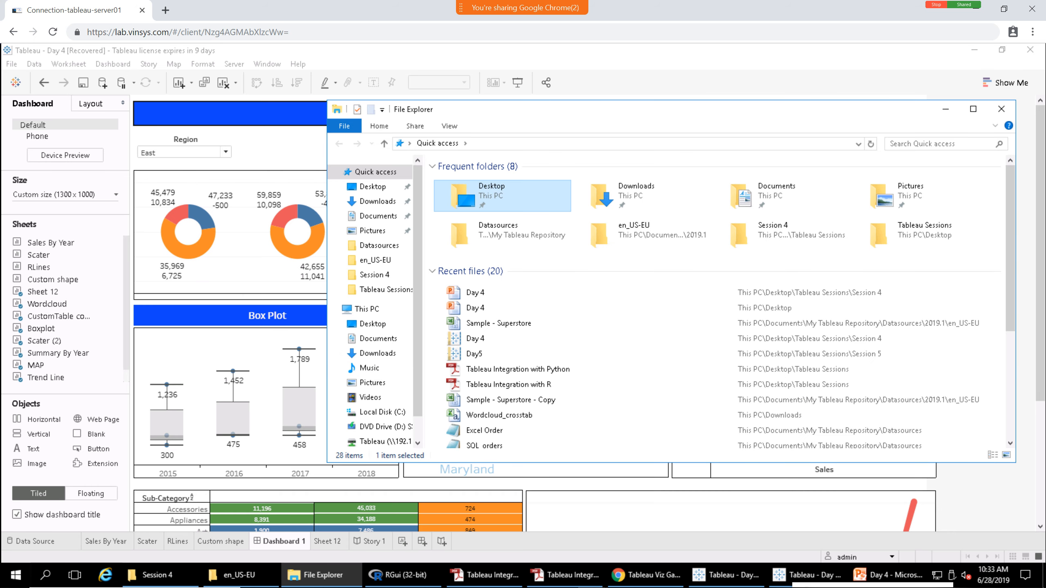
pyautogui.doubleClick(503, 195)
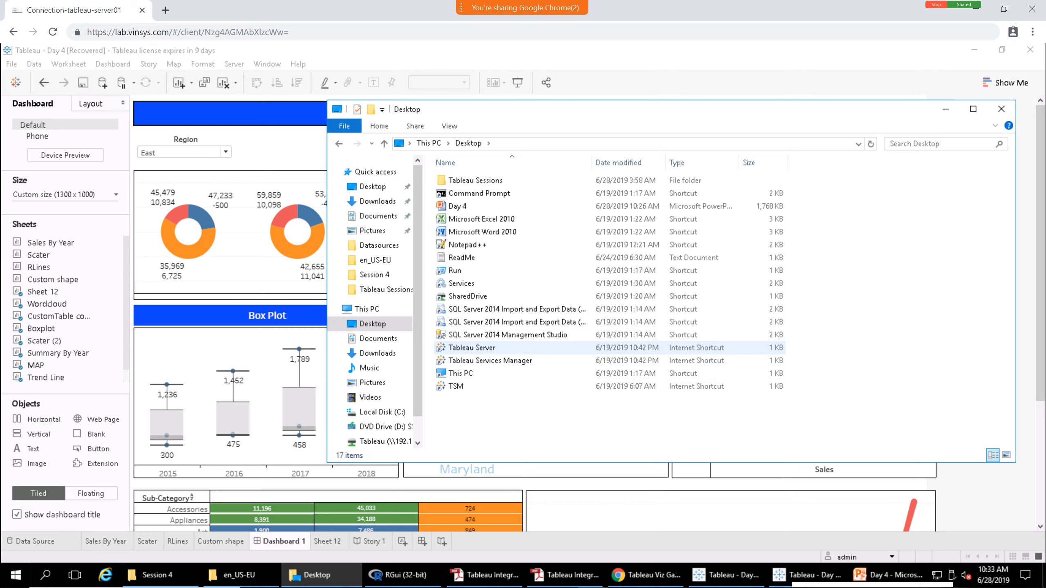
pyautogui.doubleClick(472, 347)
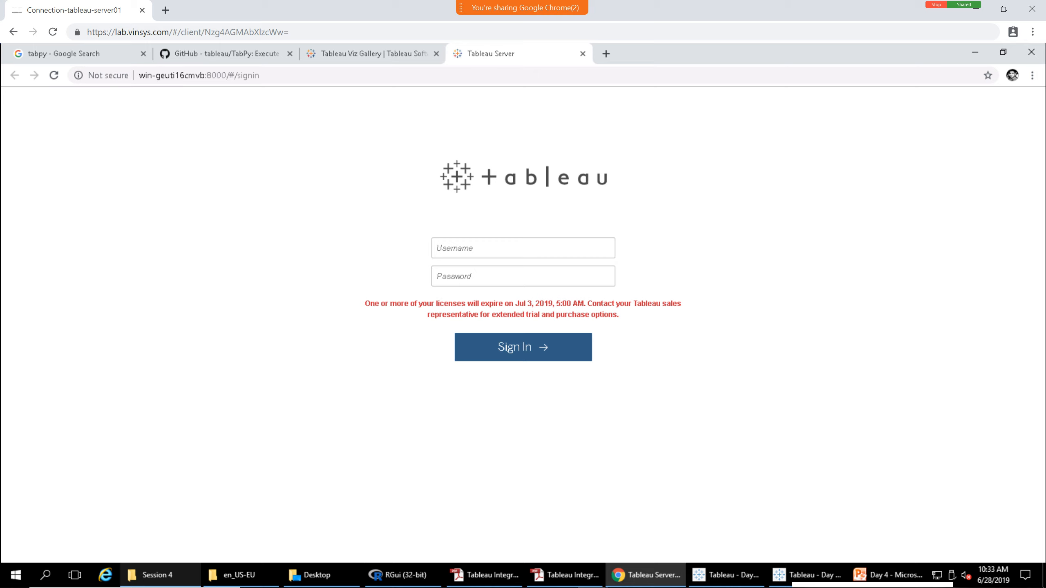
# Step: Open the ReadMe text file from the Desktop folder
pyautogui.click(159, 575)
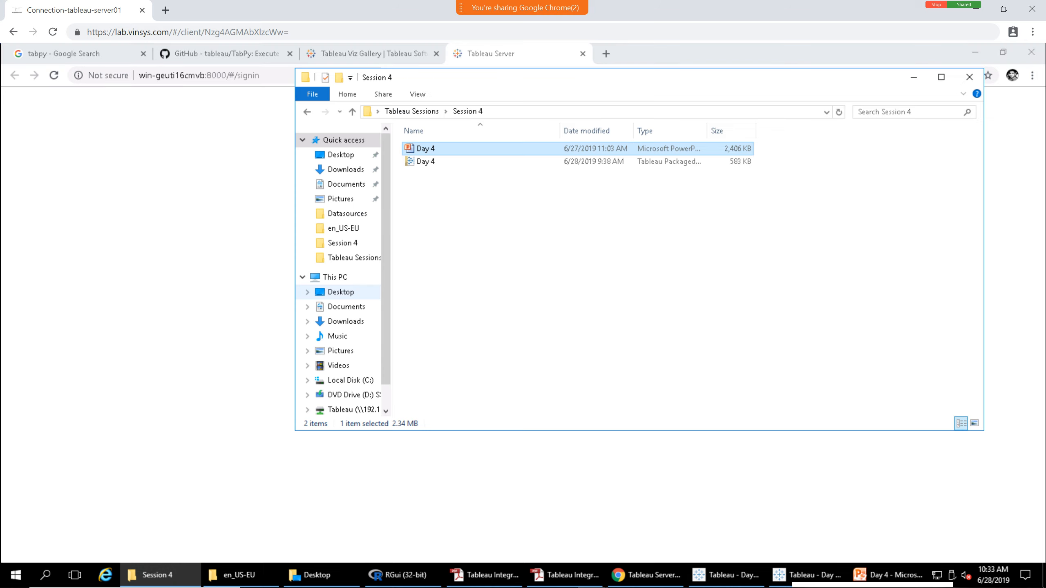
pyautogui.click(341, 291)
pyautogui.doubleClick(429, 225)
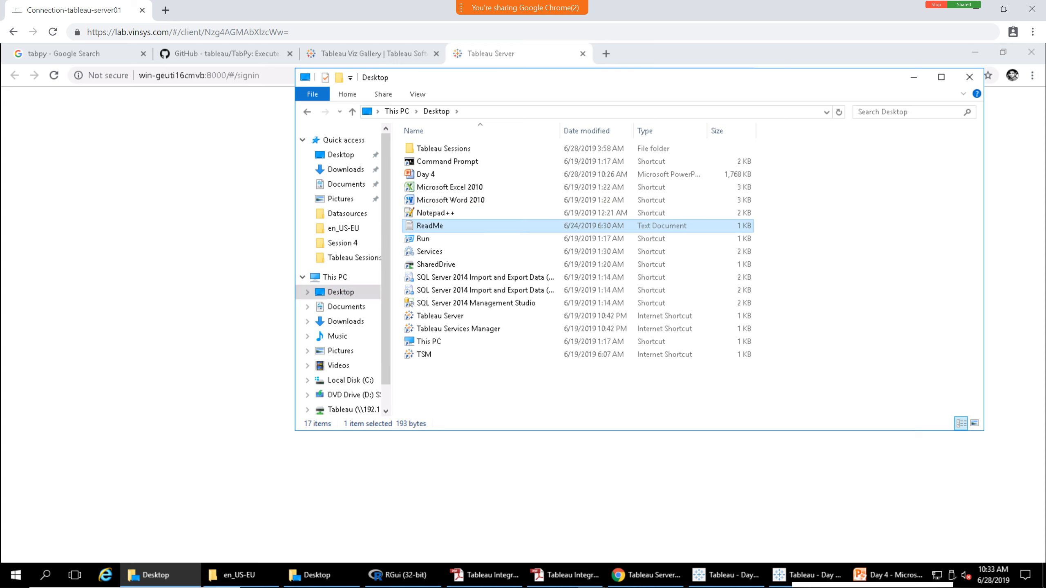
pyautogui.click(914, 77)
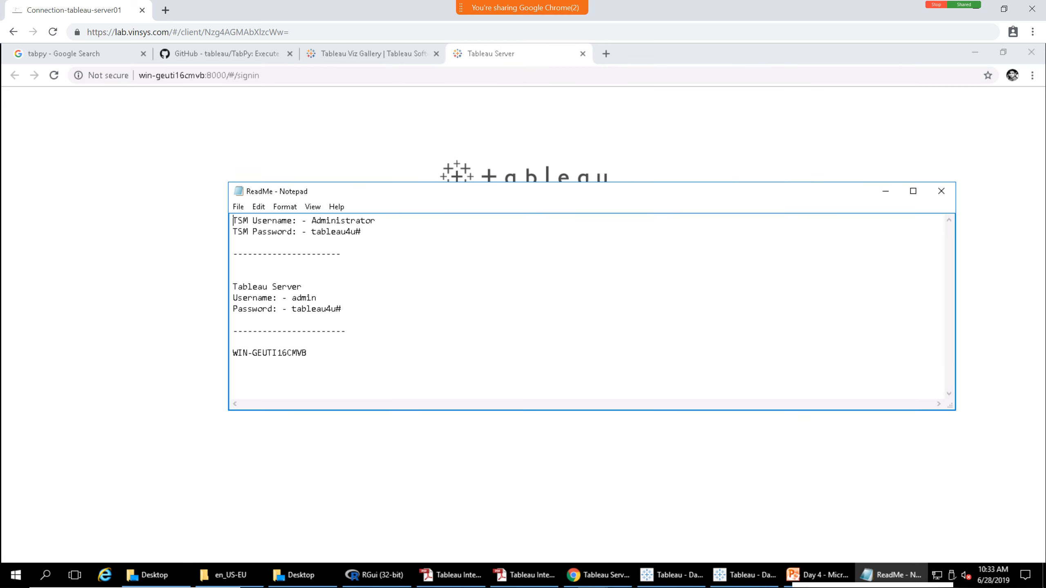
# Step: Copy the Tableau Server username from ReadMe and paste it into the sign-in page's username field
pyautogui.doubleClick(304, 297)
pyautogui.hotkey('ctrl', 'c')
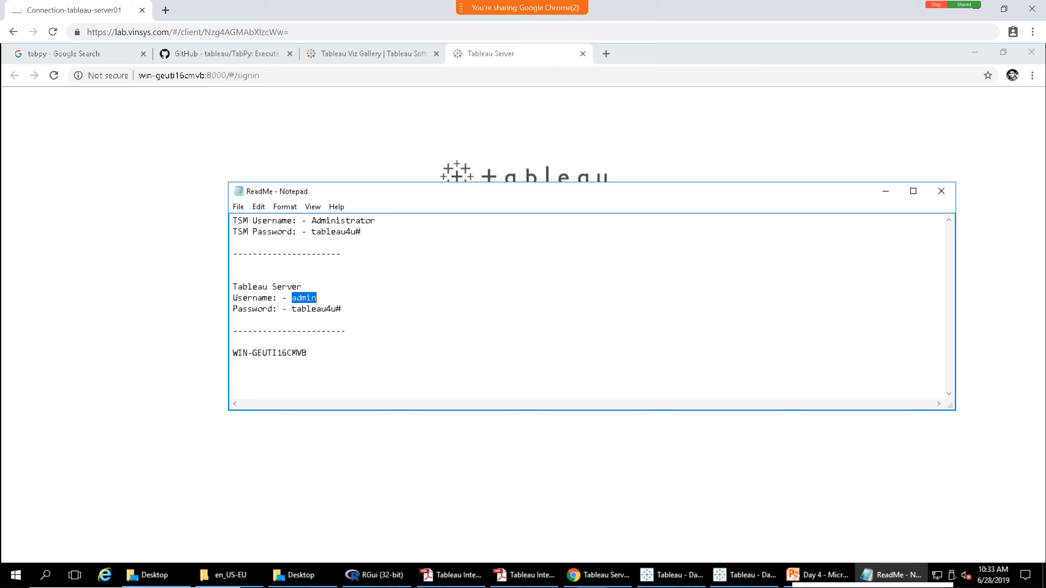
pyautogui.moveTo(494, 191); pyautogui.dragTo(394, 359)
pyautogui.click(523, 248)
pyautogui.hotkey('ctrl', 'v')
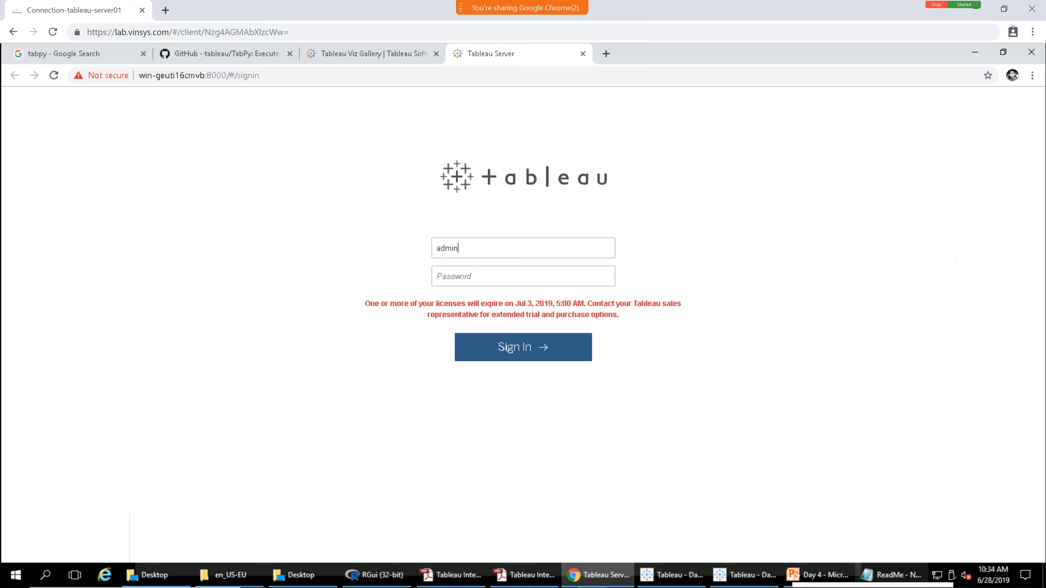
# Step: Copy the Tableau Server password from the ReadMe file, paste it into the sign-in page's password field and sign in
pyautogui.hotkey('alt', 'Tab')
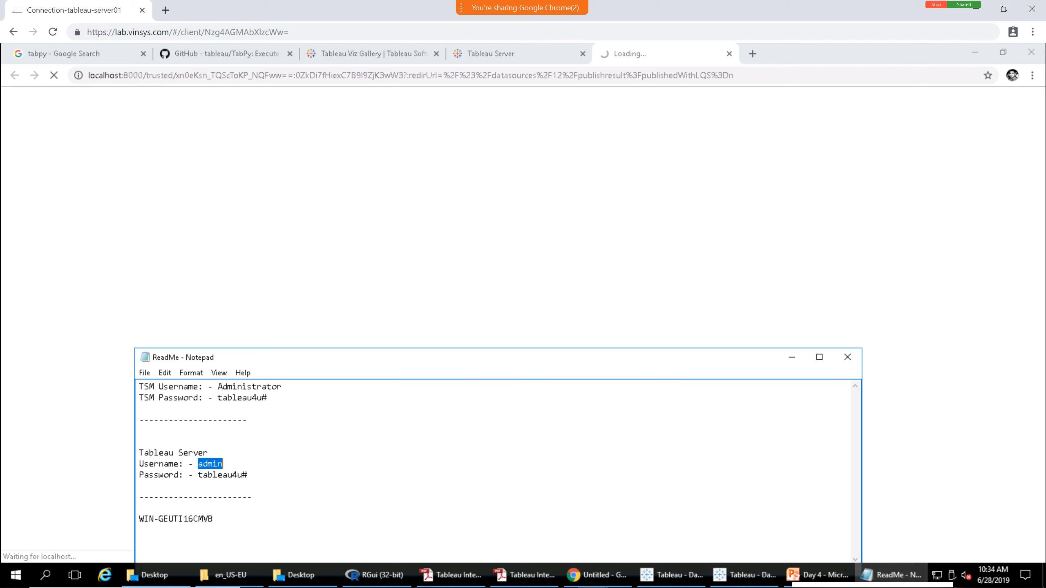
pyautogui.moveTo(199, 475); pyautogui.dragTo(248, 476)
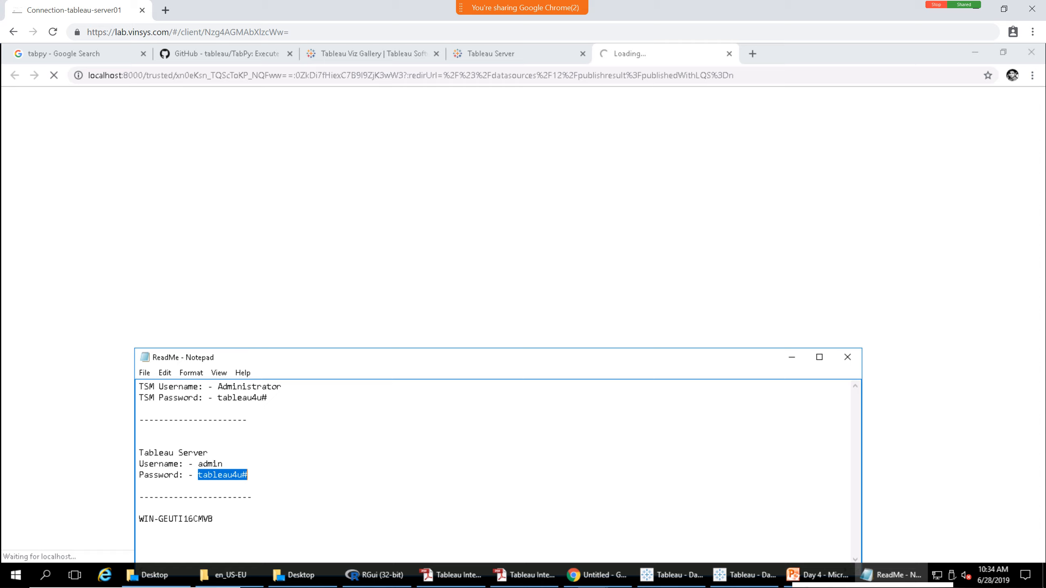
pyautogui.hotkey('alt', 'Tab')
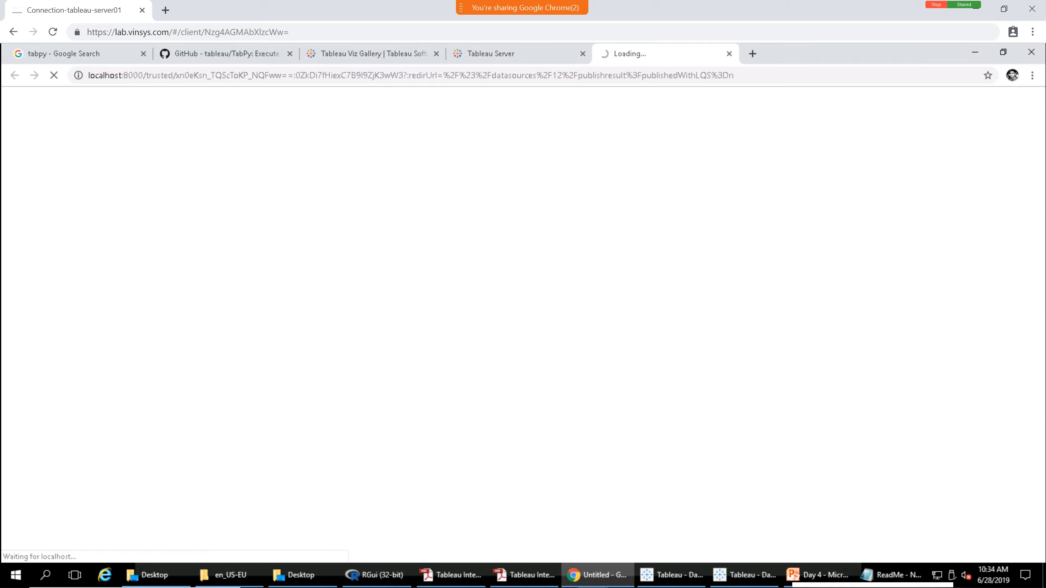
pyautogui.hotkey('ctrl', 'shift', 'Tab')
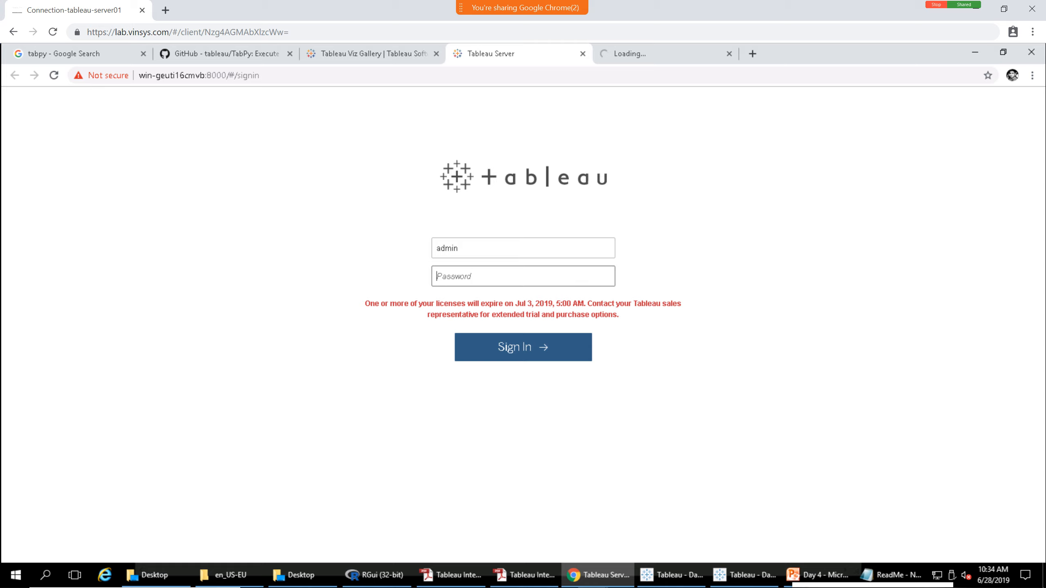
pyautogui.hotkey('ctrl', 'v')
pyautogui.press('Return')
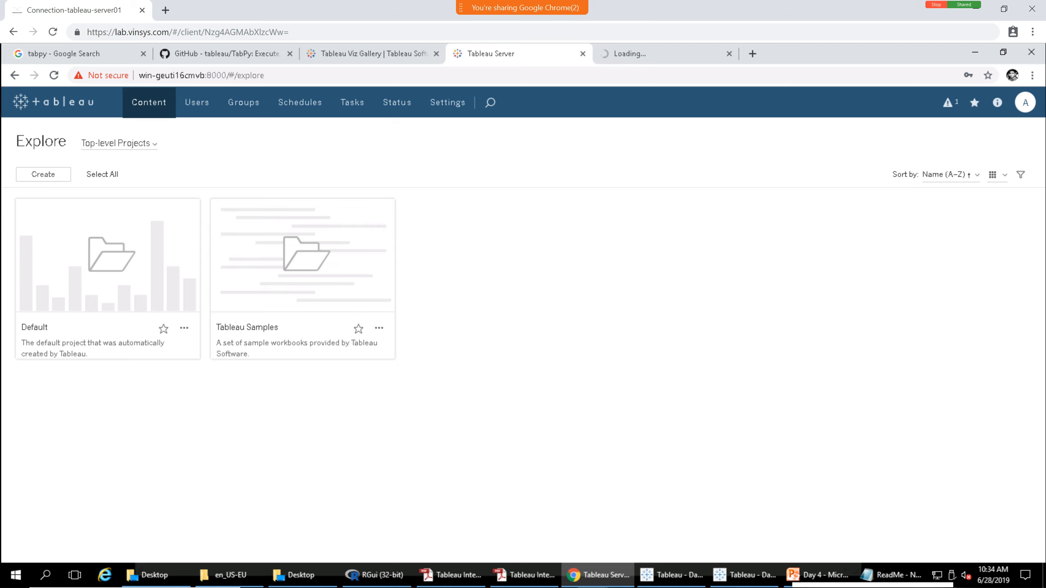
# Step: Open the Default project and inspect the Legend data source's connections
pyautogui.click(107, 268)
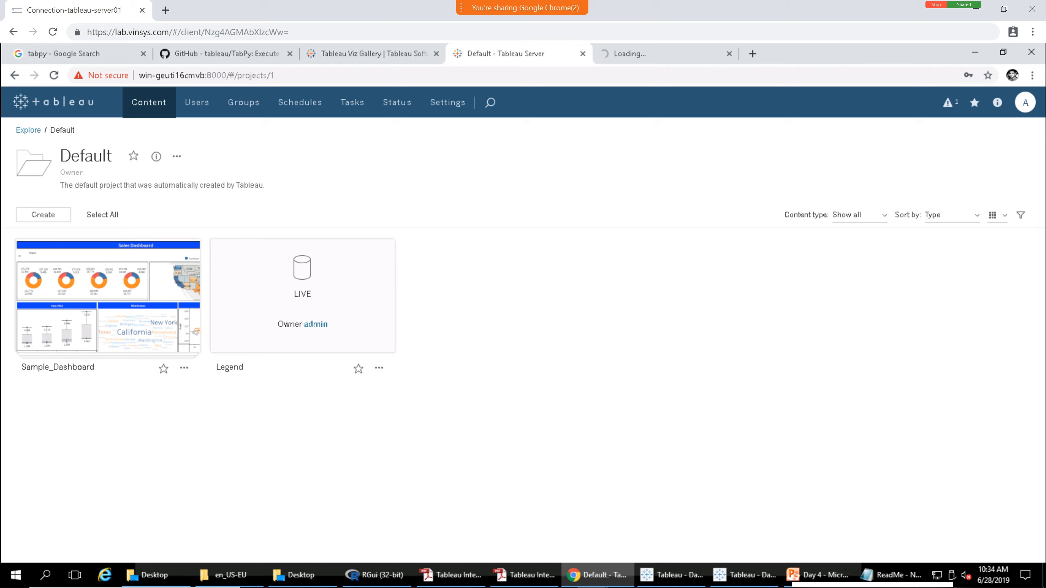
pyautogui.moveTo(108, 296)
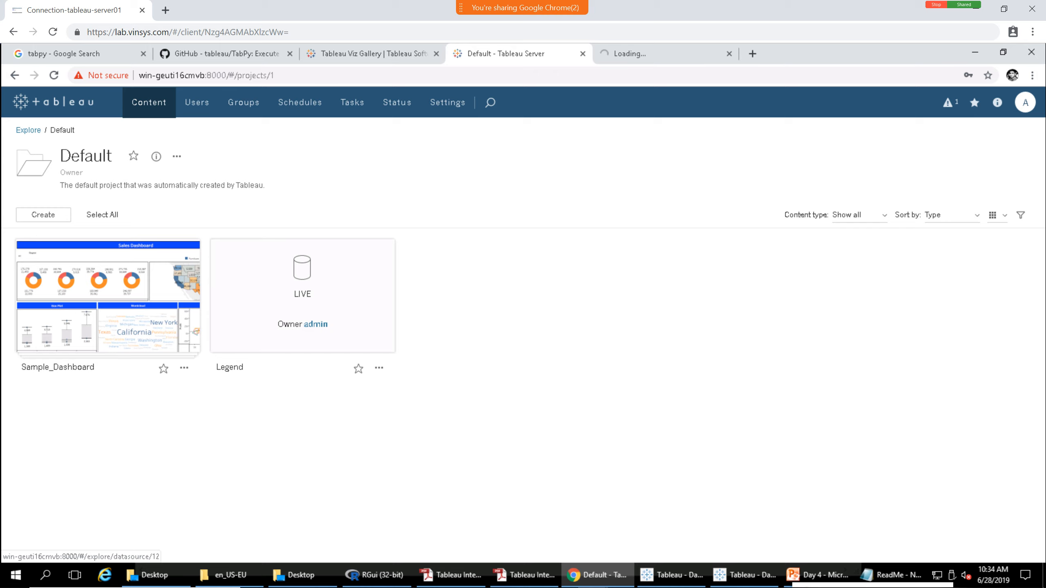
pyautogui.click(303, 289)
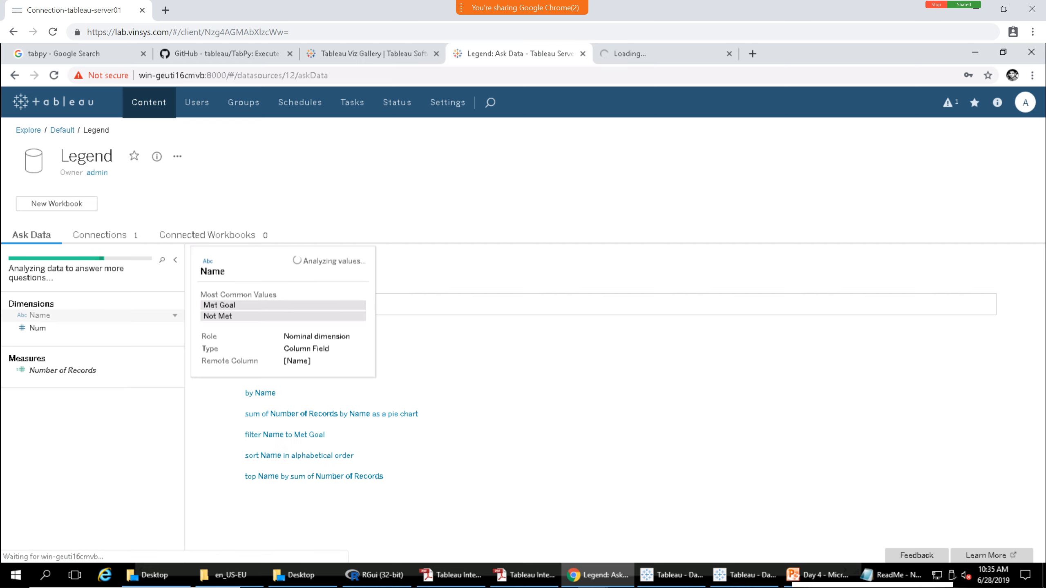
pyautogui.moveTo(61, 361)
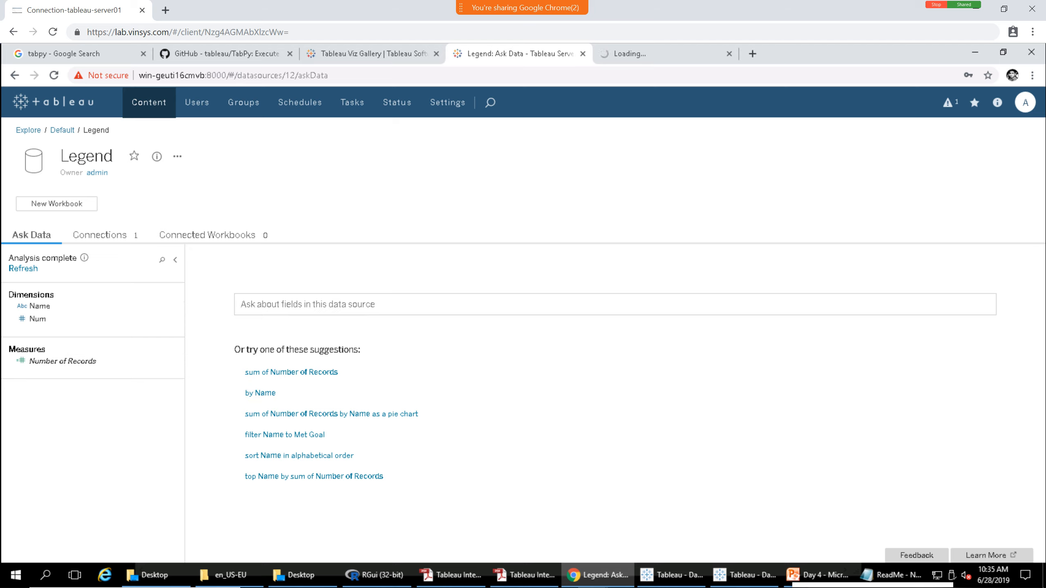
pyautogui.click(99, 235)
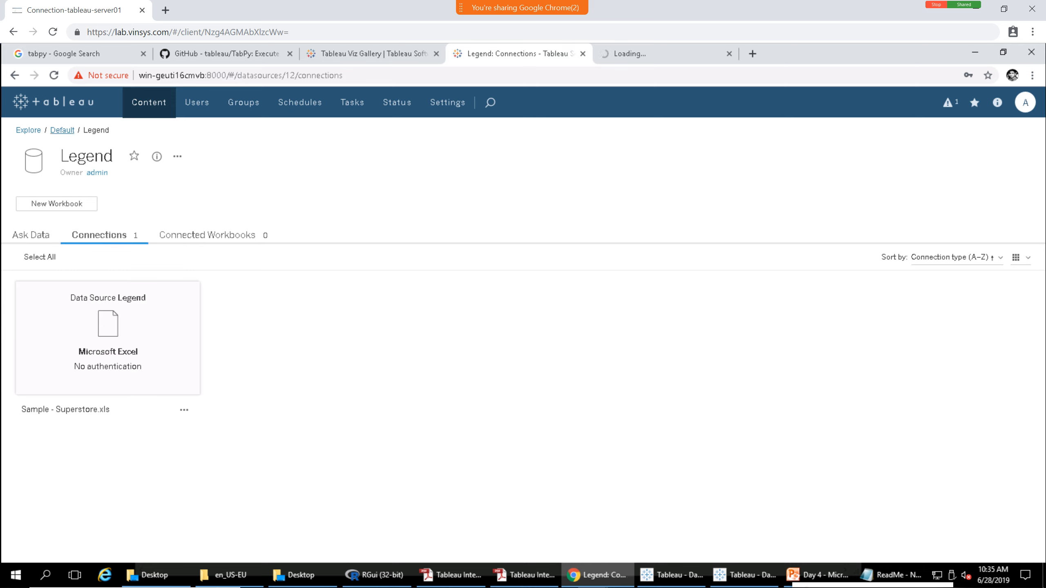
# Step: Return to the Default project and open the Sample_Dashboard workbook to view its dashboard
pyautogui.click(62, 130)
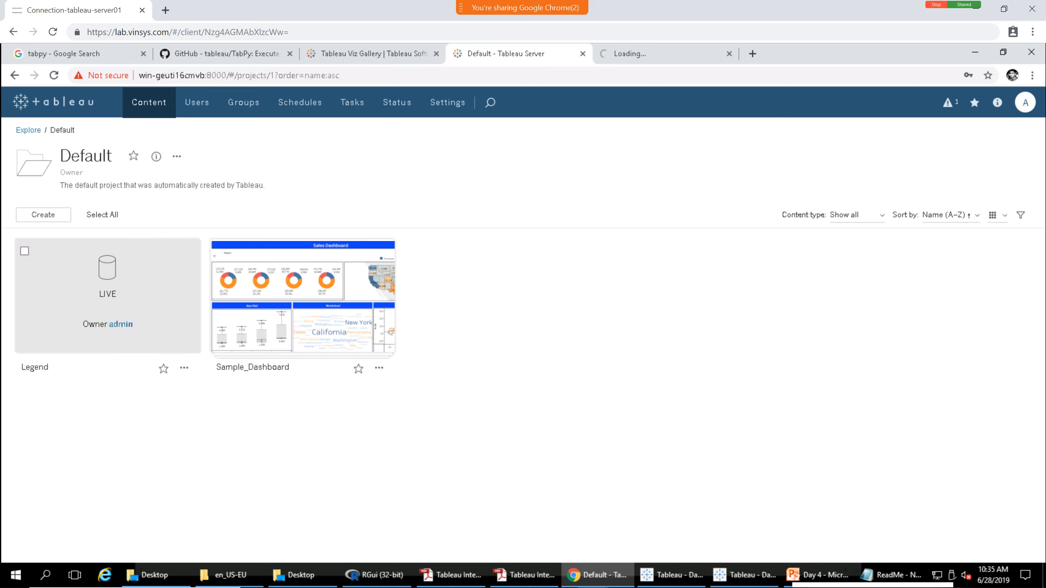
pyautogui.moveTo(303, 296)
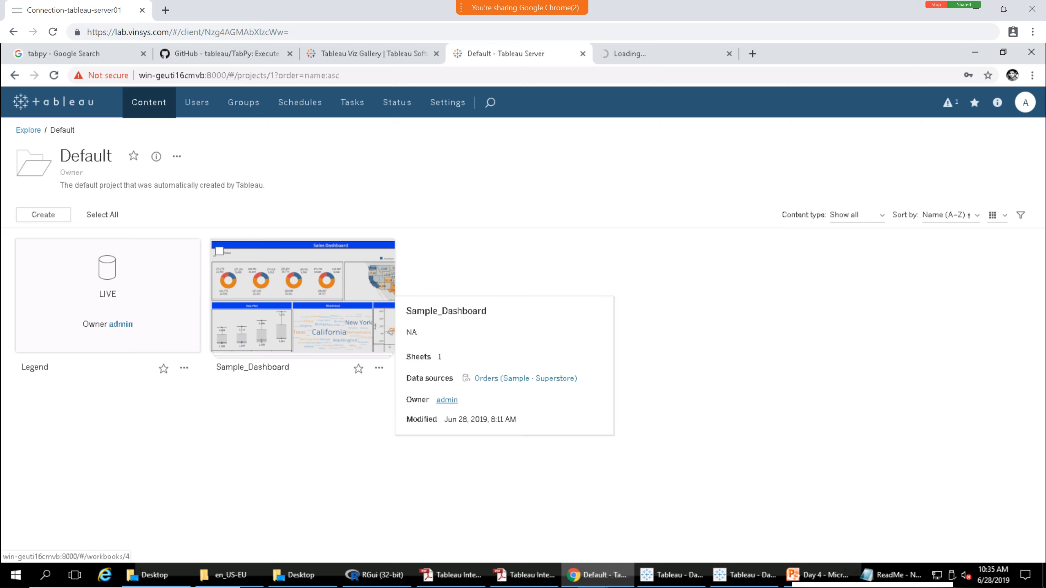
pyautogui.click(303, 296)
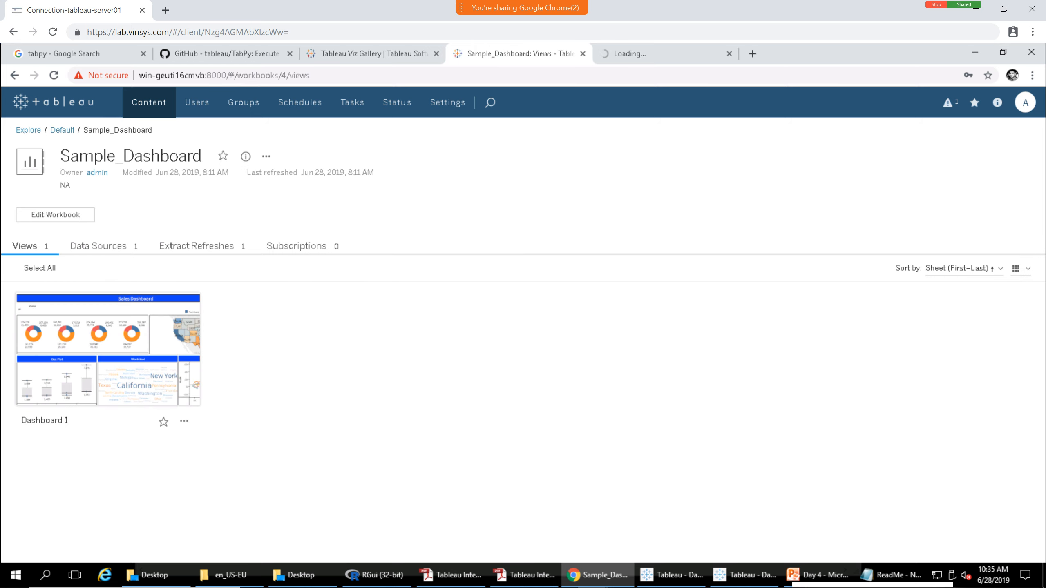
pyautogui.moveTo(107, 349)
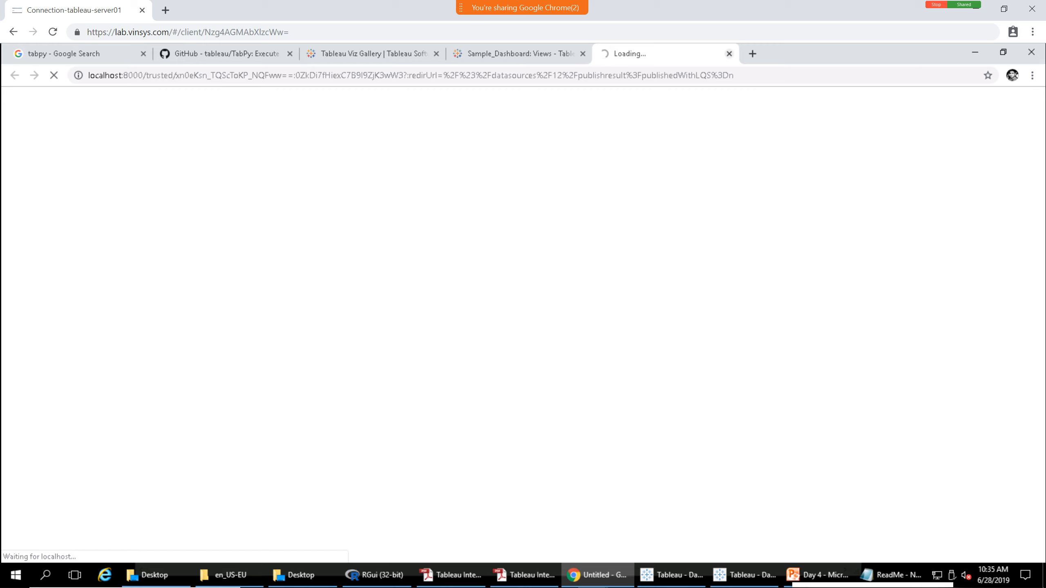
pyautogui.click(515, 53)
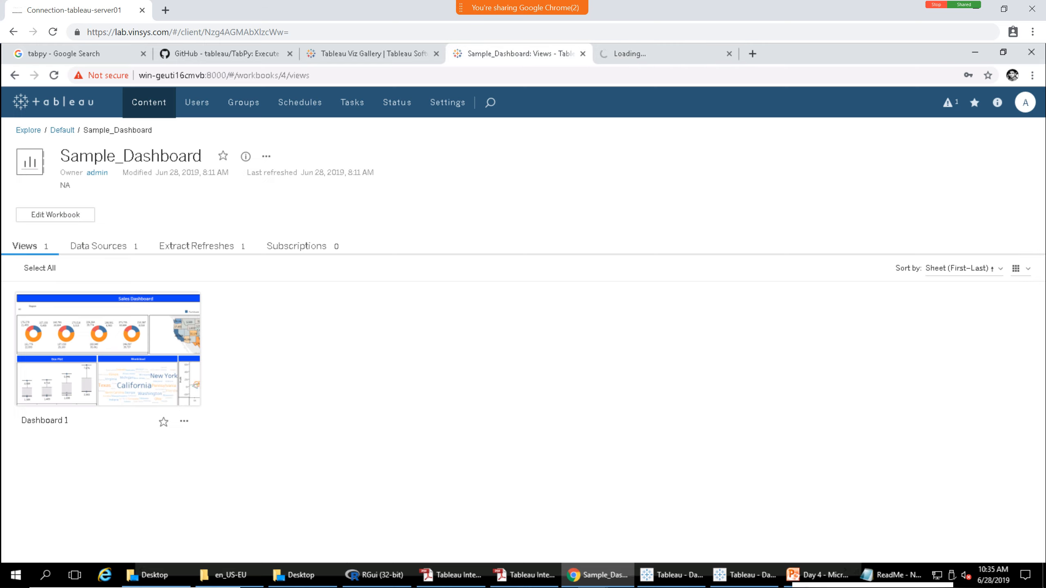
pyautogui.click(630, 53)
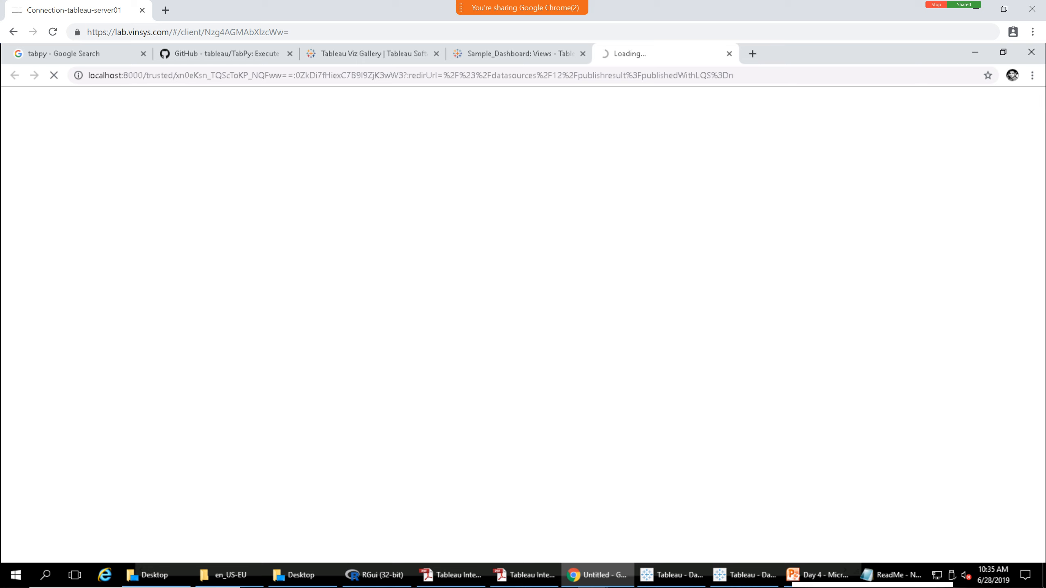
pyautogui.click(374, 54)
pyautogui.click(226, 53)
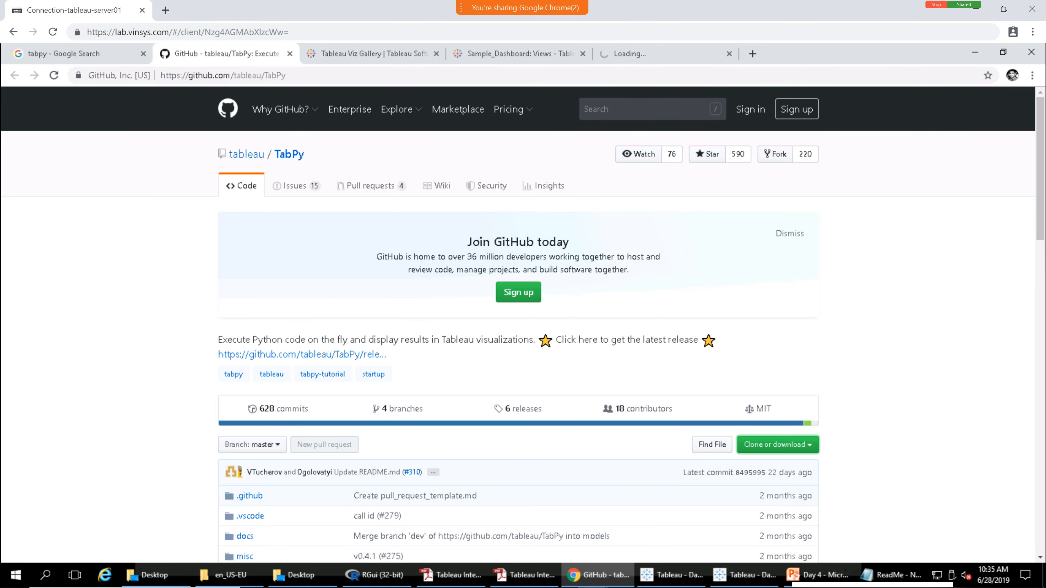
pyautogui.click(63, 54)
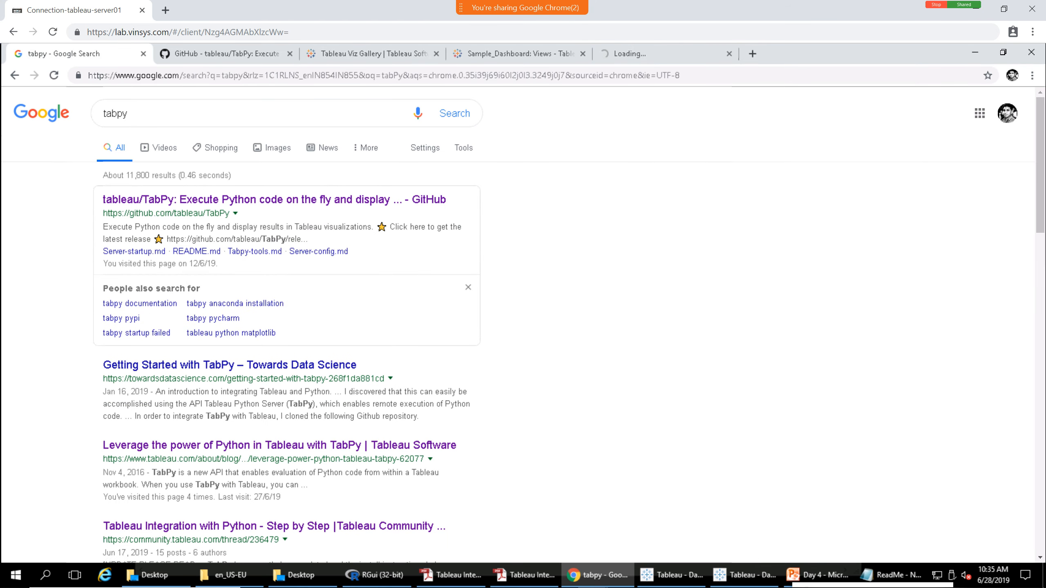
pyautogui.click(630, 54)
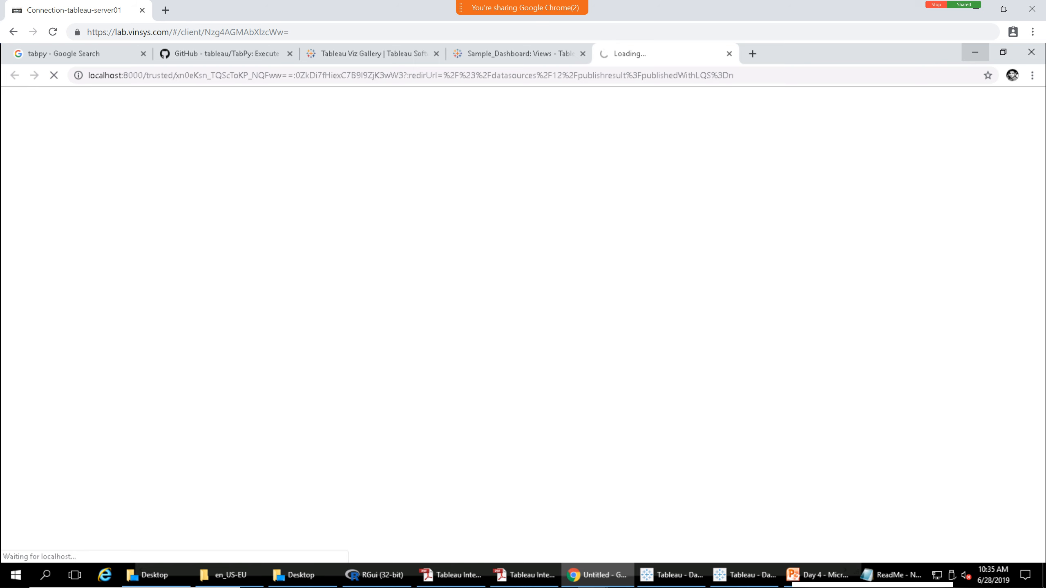
# Step: Return to Tableau Desktop by minimizing the browser and File Explorer and closing the ReadMe Notepad window
pyautogui.click(975, 52)
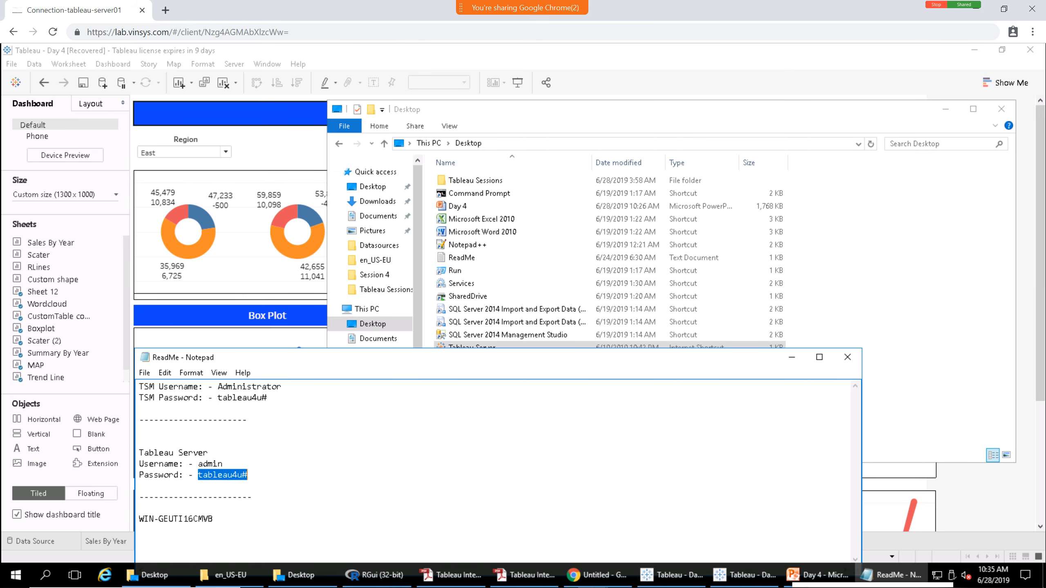
pyautogui.click(791, 356)
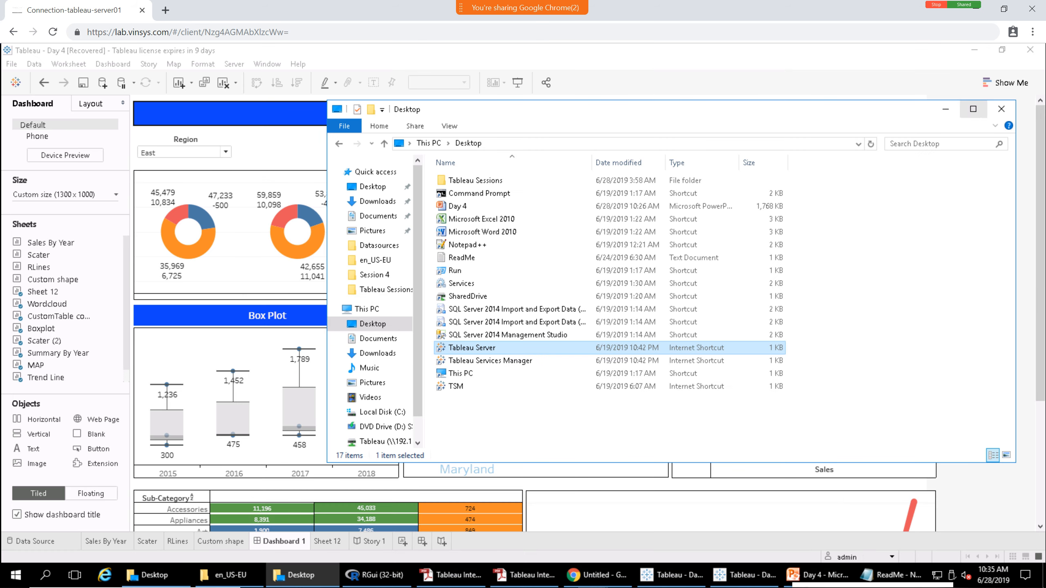
pyautogui.click(945, 109)
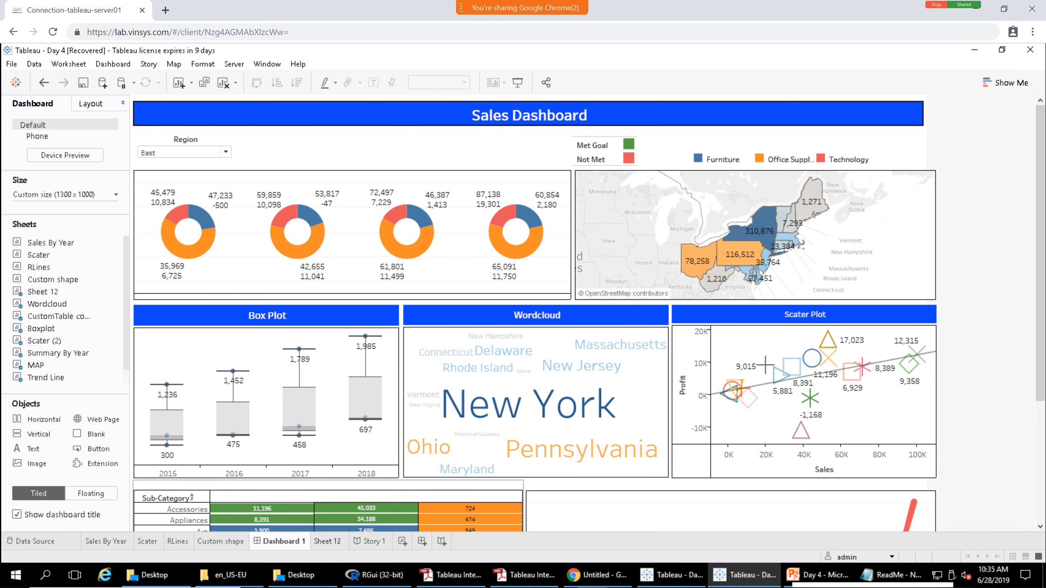
# Step: Create a new worksheet from the Orders (Sample - Superstore) data source with Sub-Category and Profit on Rows
pyautogui.click(328, 542)
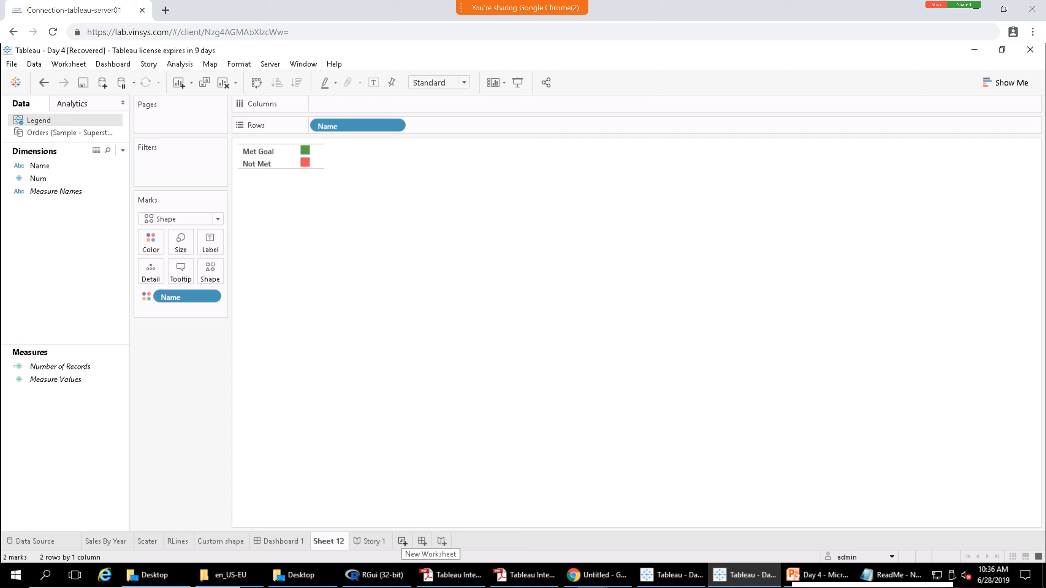
pyautogui.click(402, 542)
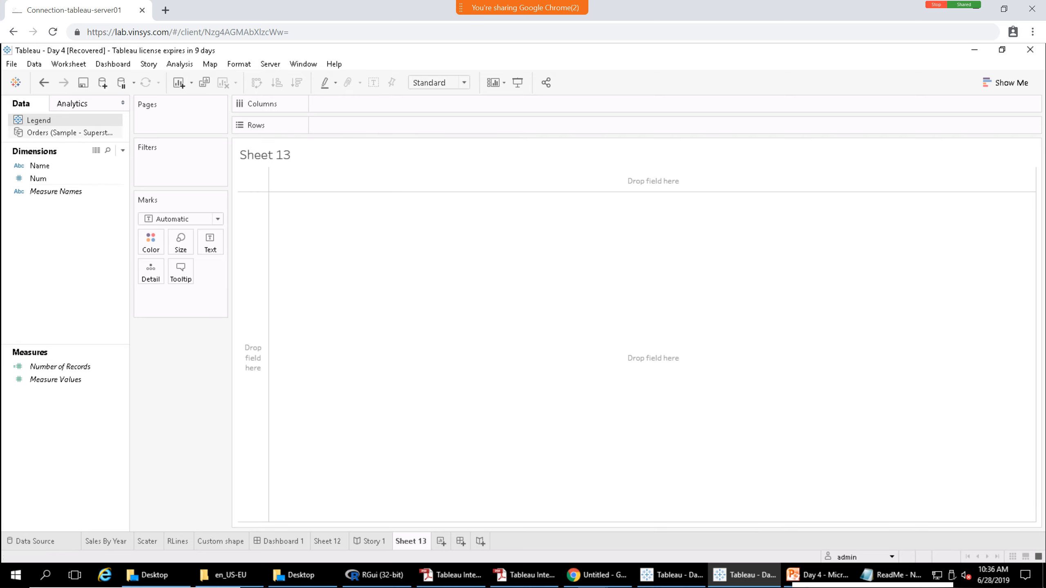
pyautogui.click(69, 133)
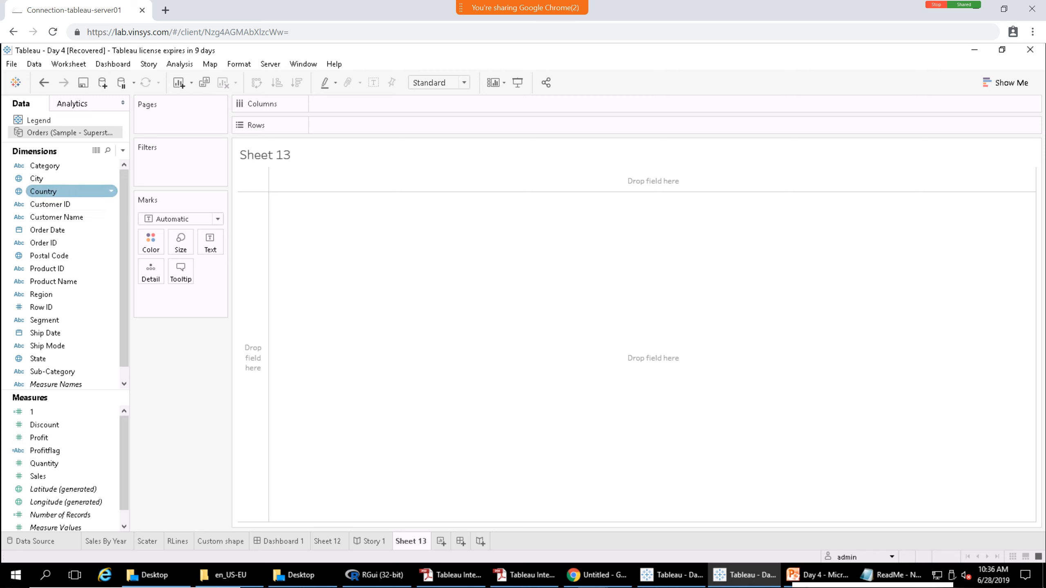
pyautogui.moveTo(70, 371); pyautogui.dragTo(356, 126)
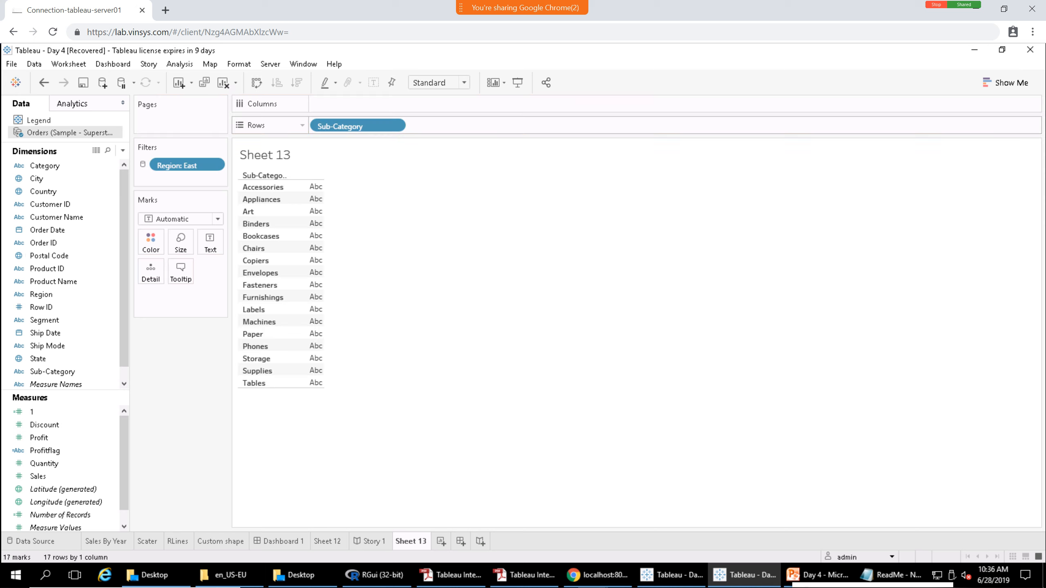
pyautogui.moveTo(40, 438); pyautogui.dragTo(455, 125)
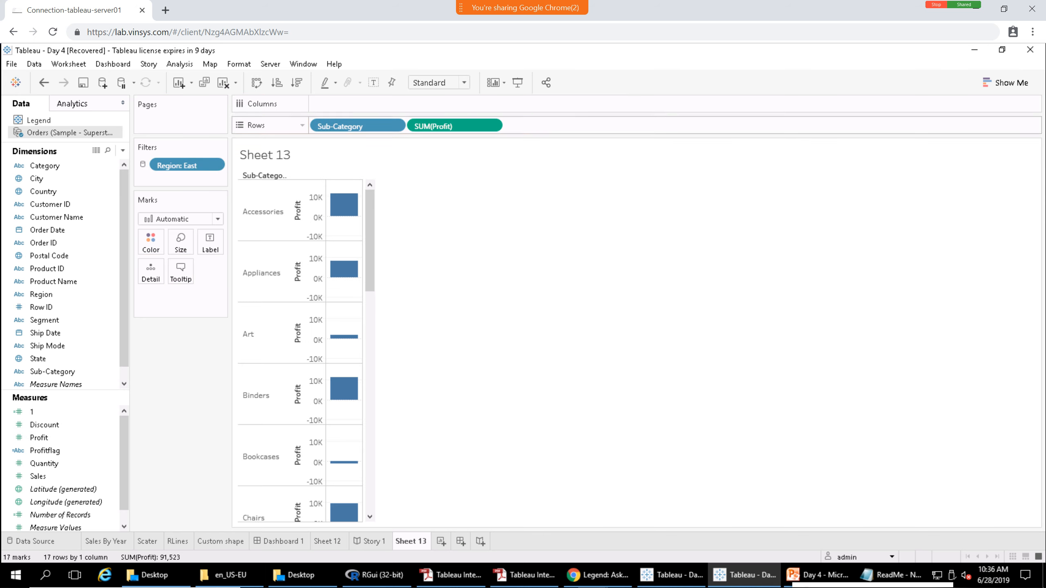
# Step: Turn the view into horizontal bars with Show Me and sort sub-categories descending by profit
pyautogui.click(1004, 83)
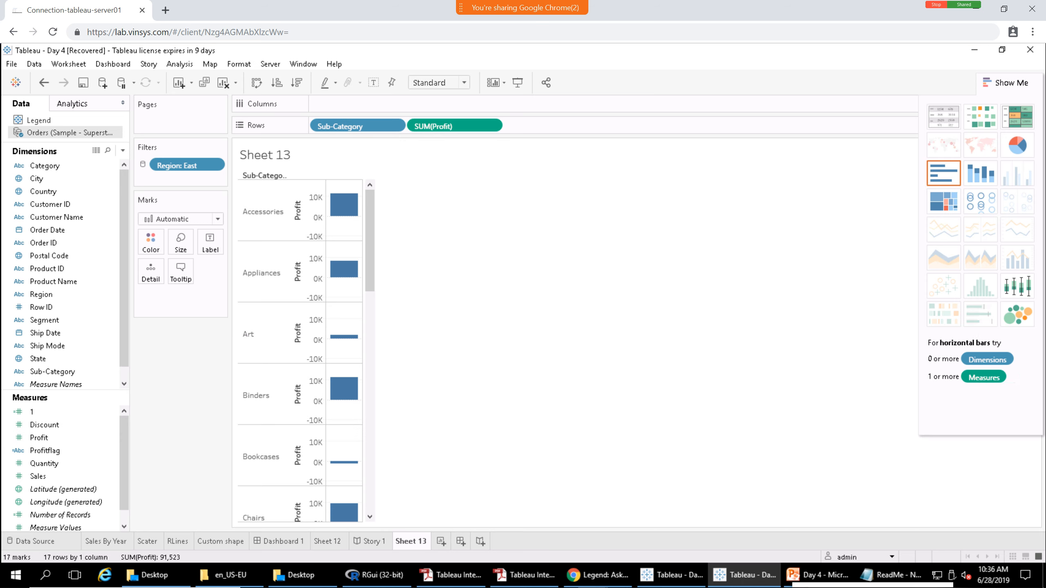
pyautogui.click(943, 173)
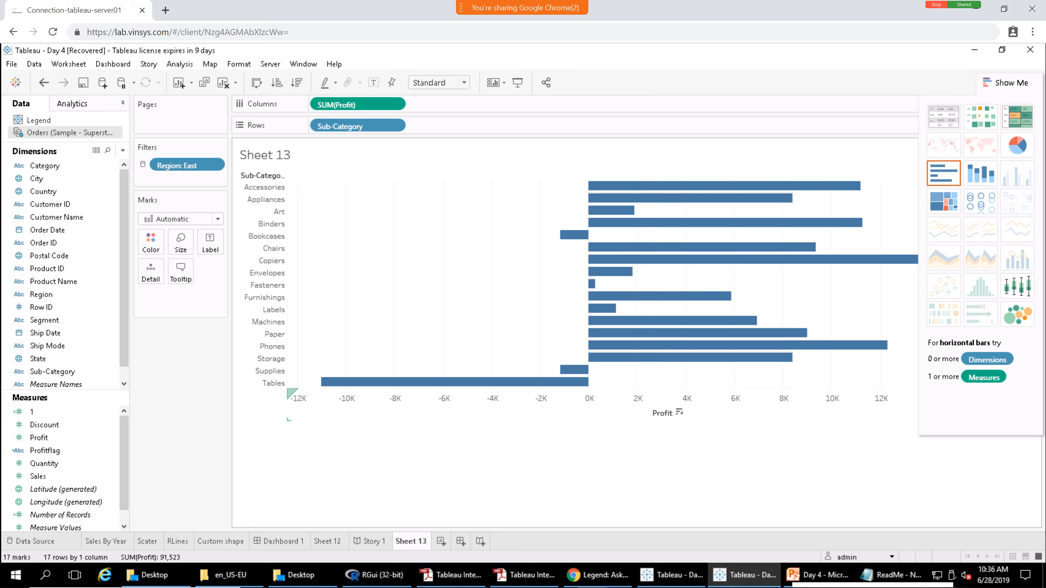
pyautogui.click(679, 412)
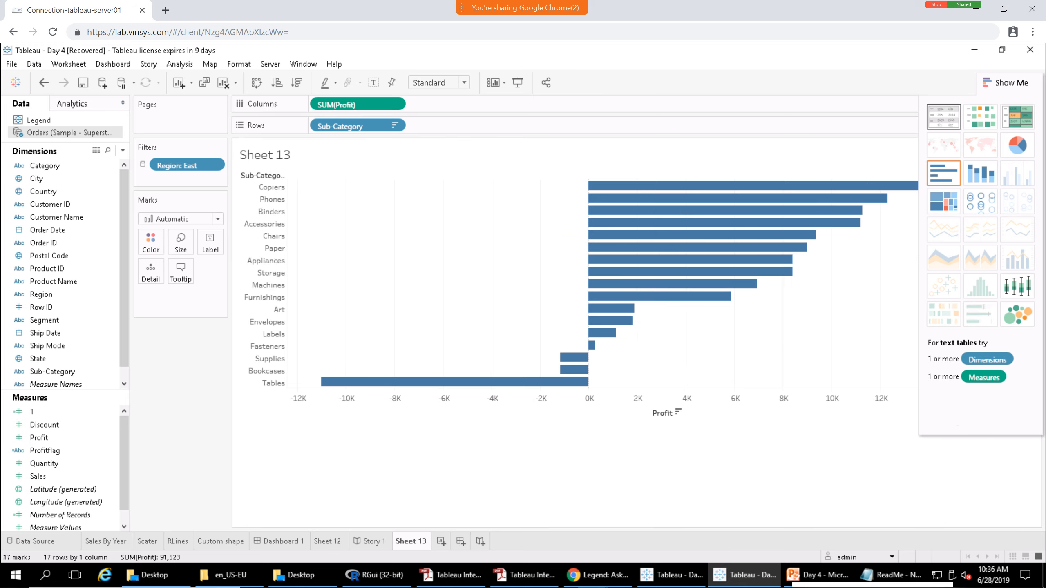
pyautogui.hotkey('ctrl', '1')
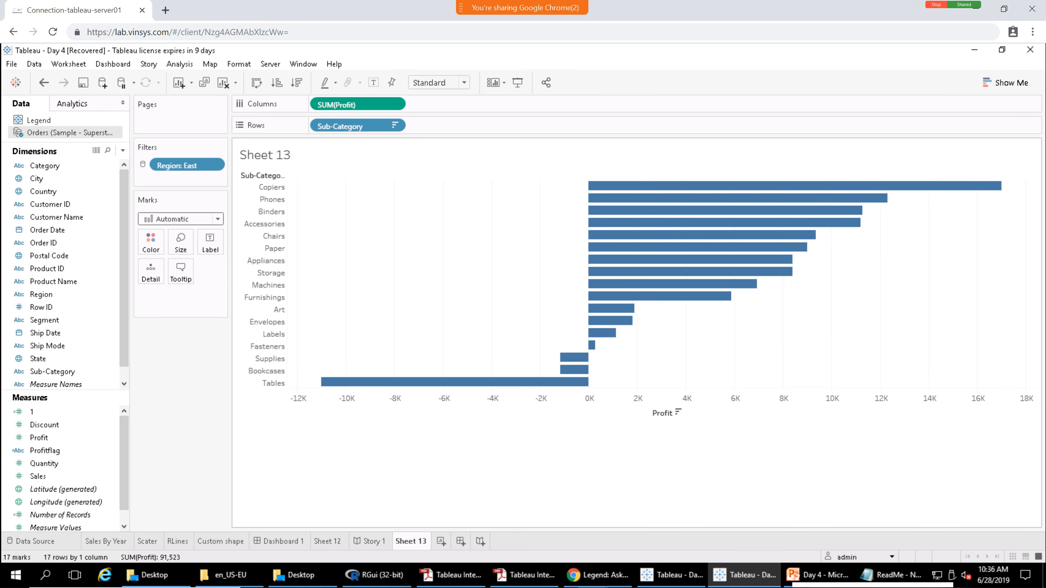
pyautogui.moveTo(665, 186)
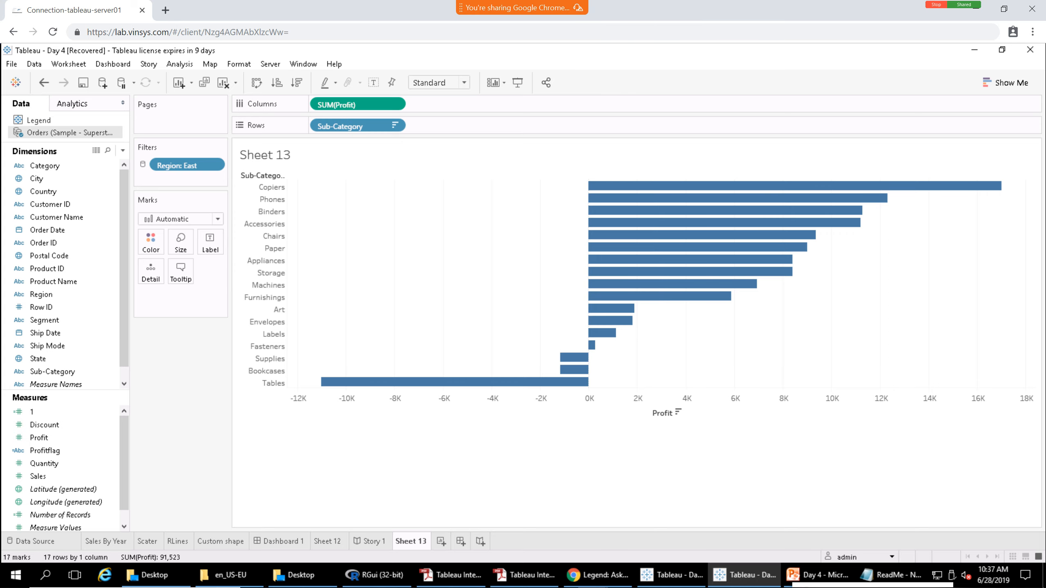
pyautogui.click(123, 150)
pyautogui.click(66, 162)
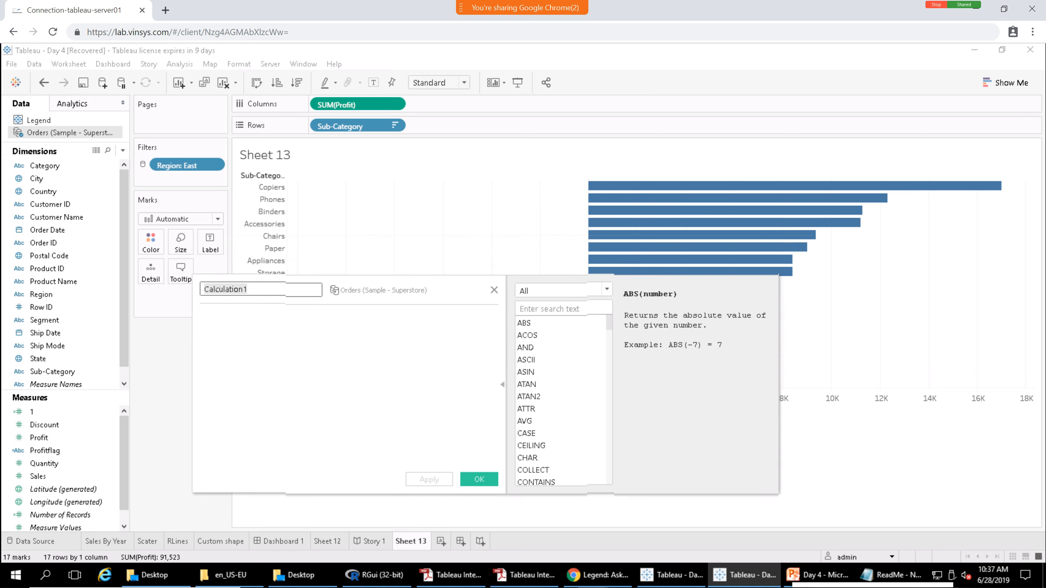
pyautogui.press('Escape')
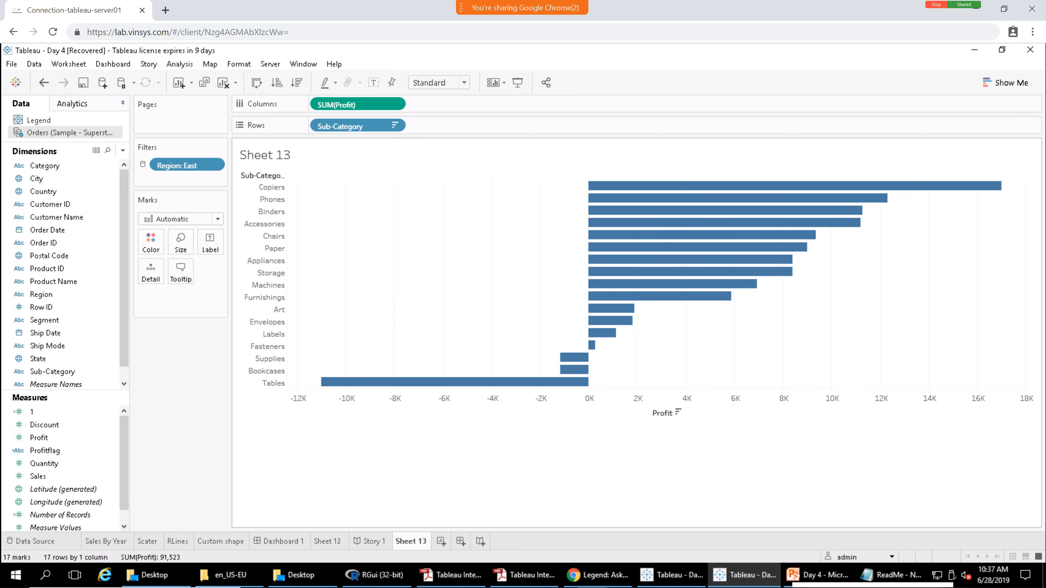
# Step: Create a new parameter named Customer Measure with the String data type
pyautogui.click(123, 150)
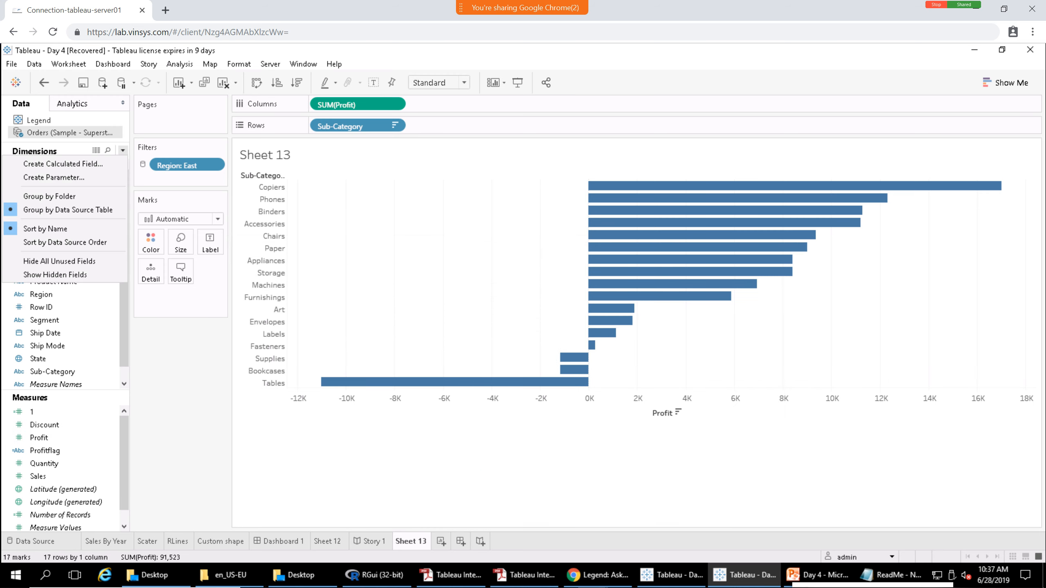
pyautogui.click(45, 178)
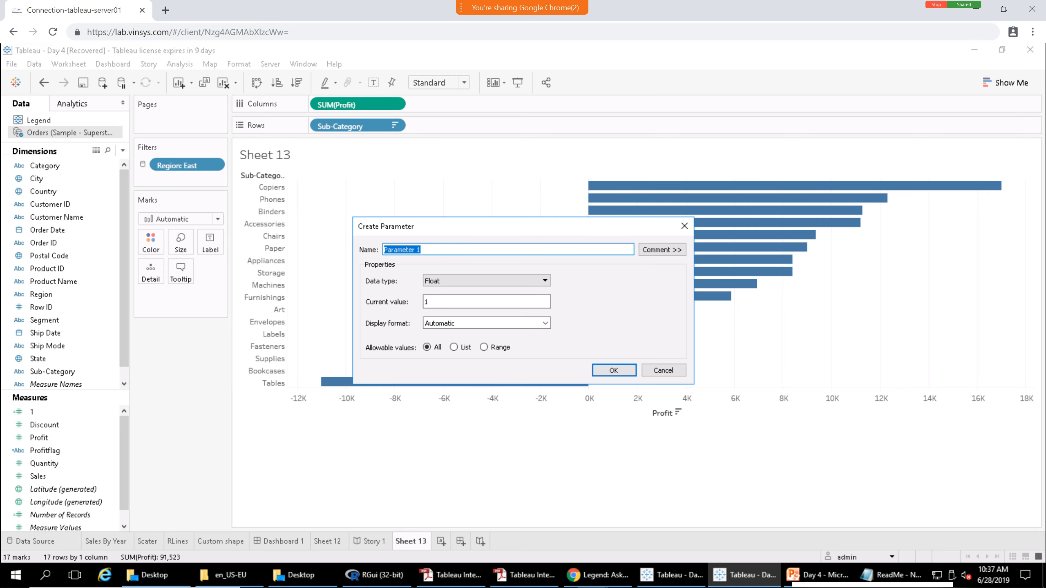
pyautogui.write('Customer')
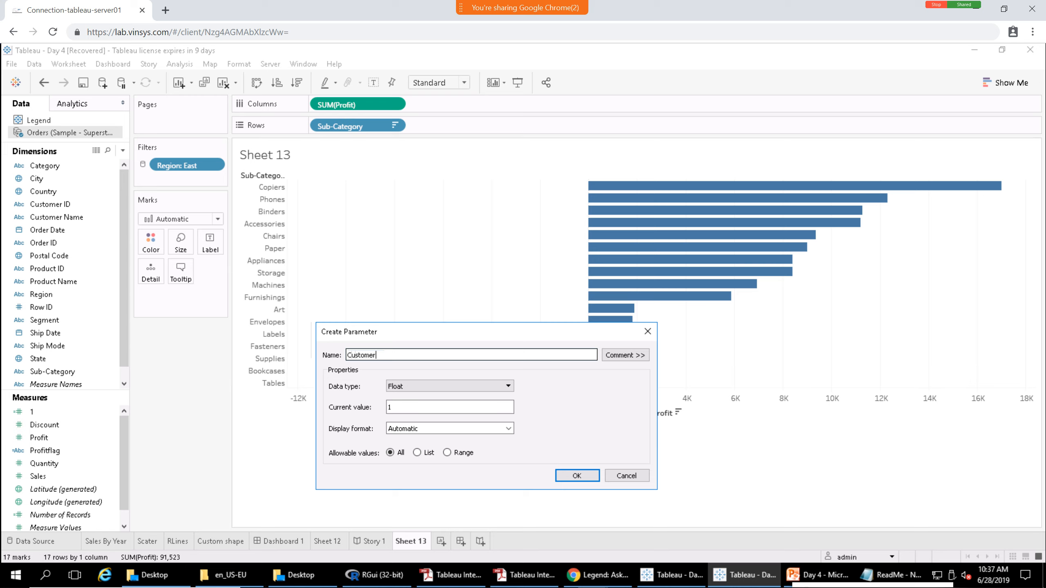
pyautogui.write(' Measure')
pyautogui.click(335, 332)
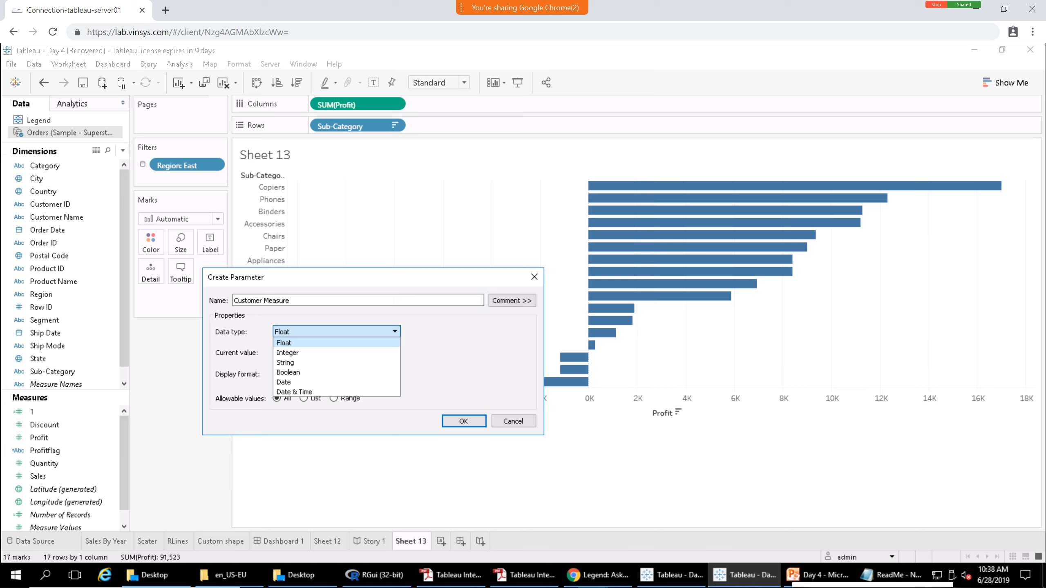
pyautogui.press('Down')
pyautogui.press('Down')
pyautogui.press('Return')
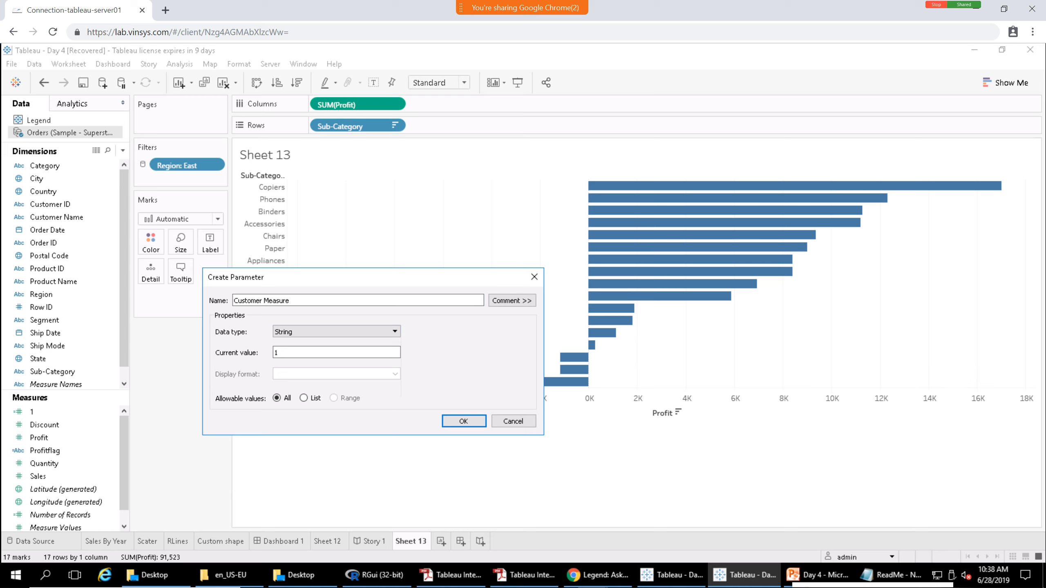
# Step: Restrict the parameter to a list of values Sales, Profit and Quantity, select Sales, and confirm the parameter
pyautogui.click(304, 398)
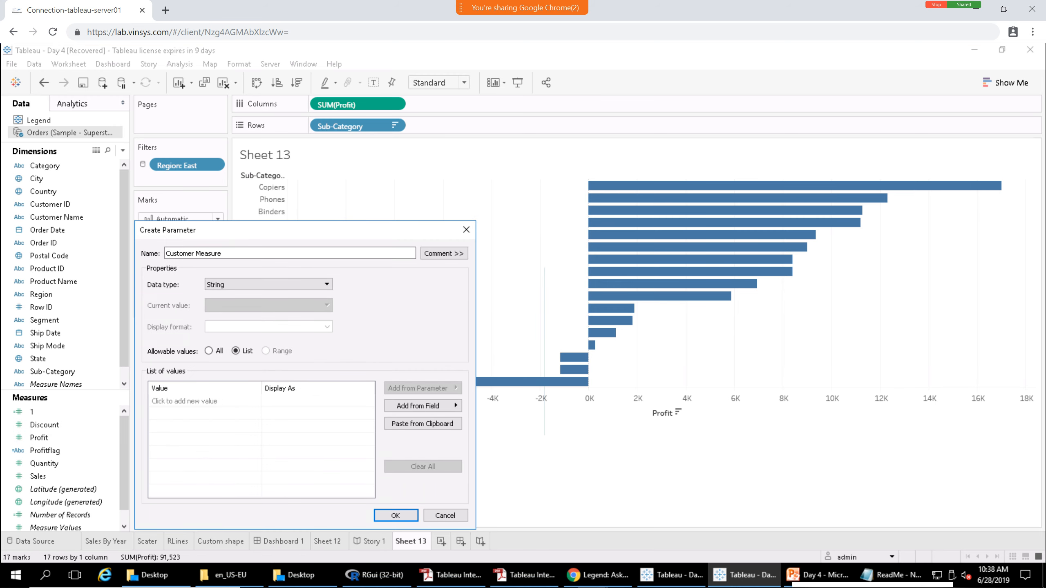
pyautogui.click(184, 401)
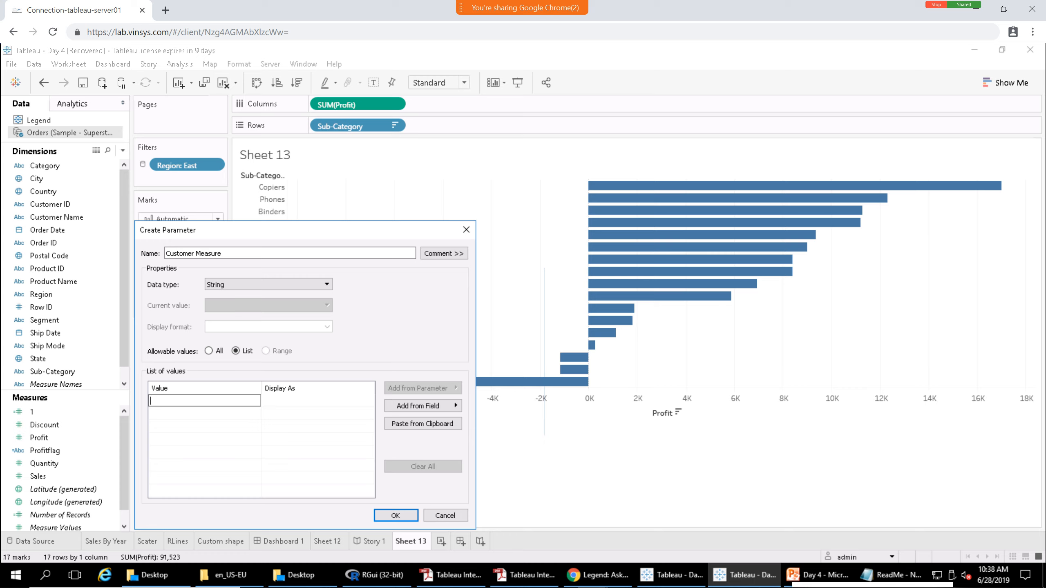
pyautogui.write('Sales')
pyautogui.press('Return')
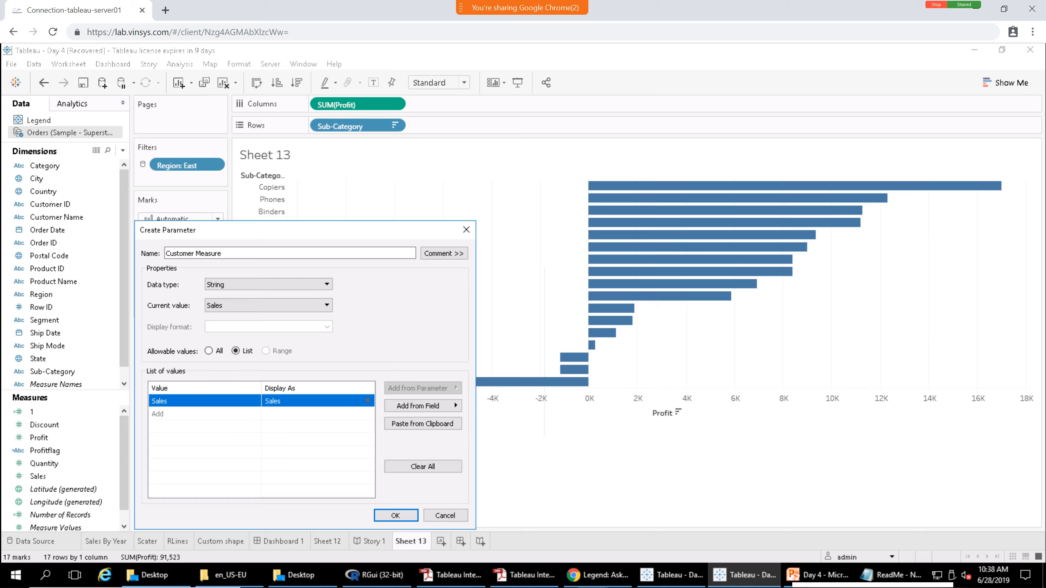
pyautogui.click(157, 414)
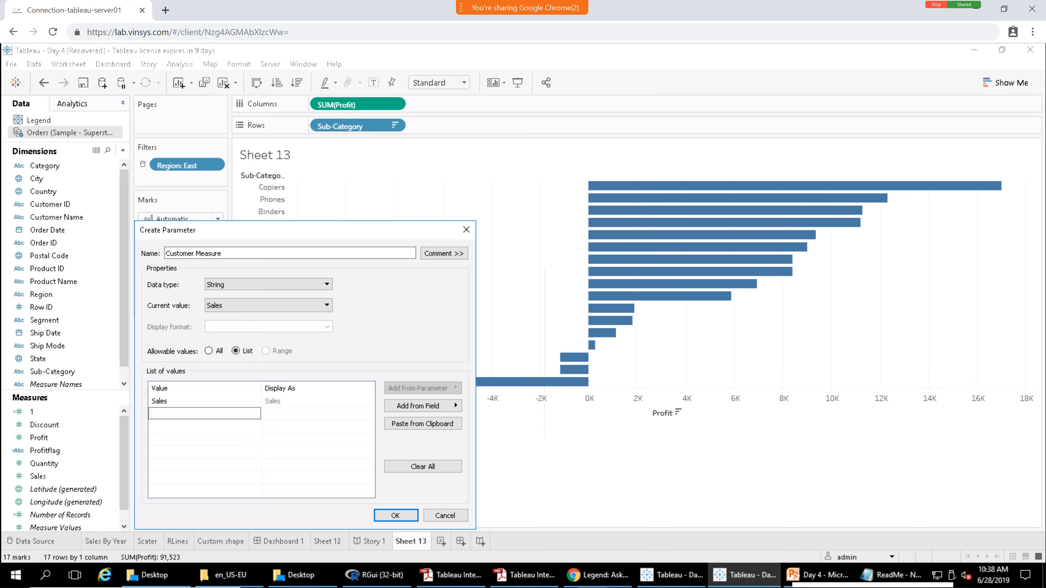
pyautogui.write('Profit')
pyautogui.press('Return')
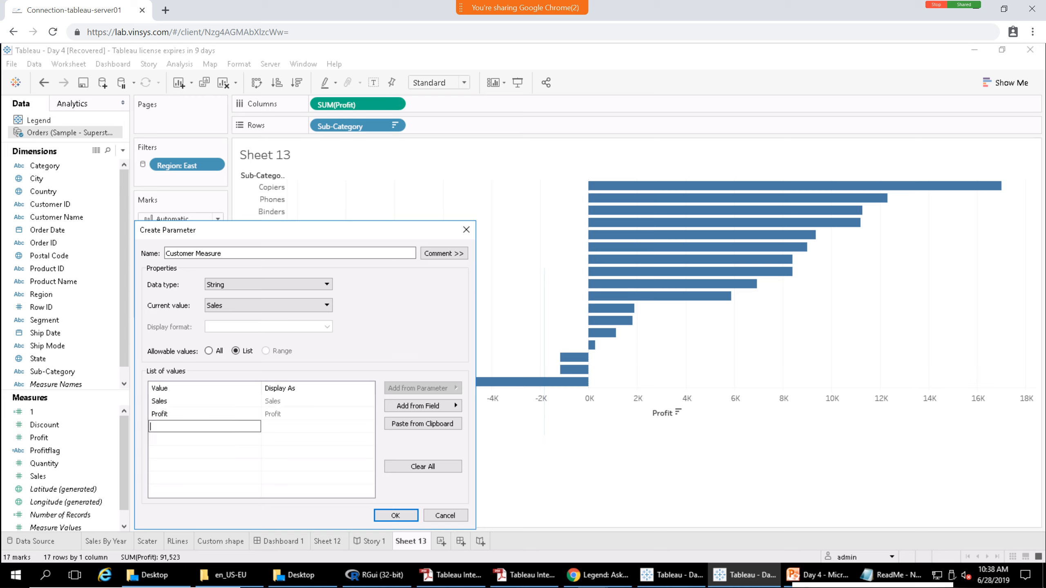
pyautogui.write('Quantirty')
pyautogui.press('Return')
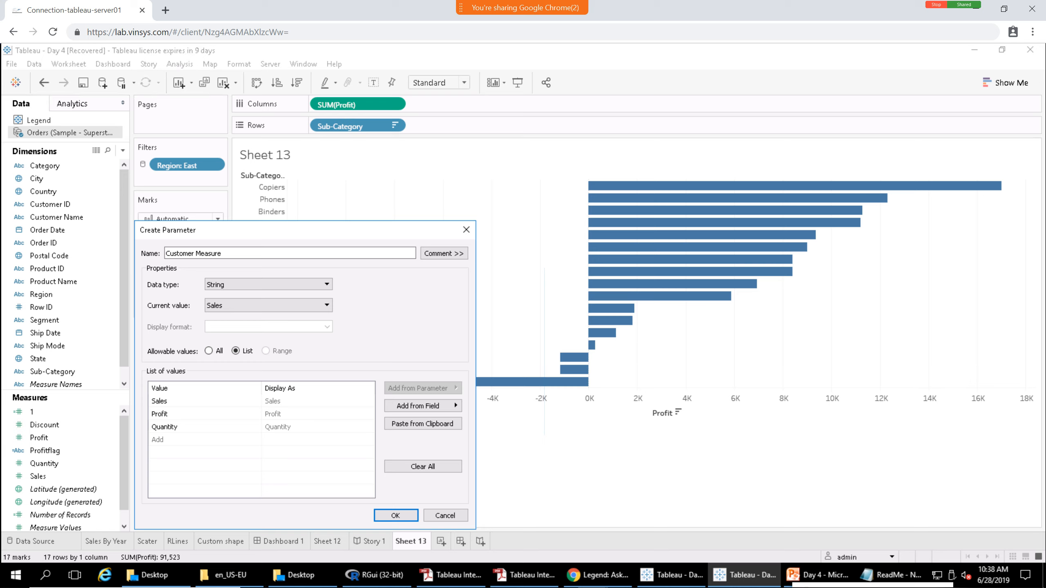
pyautogui.moveTo(289, 230); pyautogui.dragTo(421, 164)
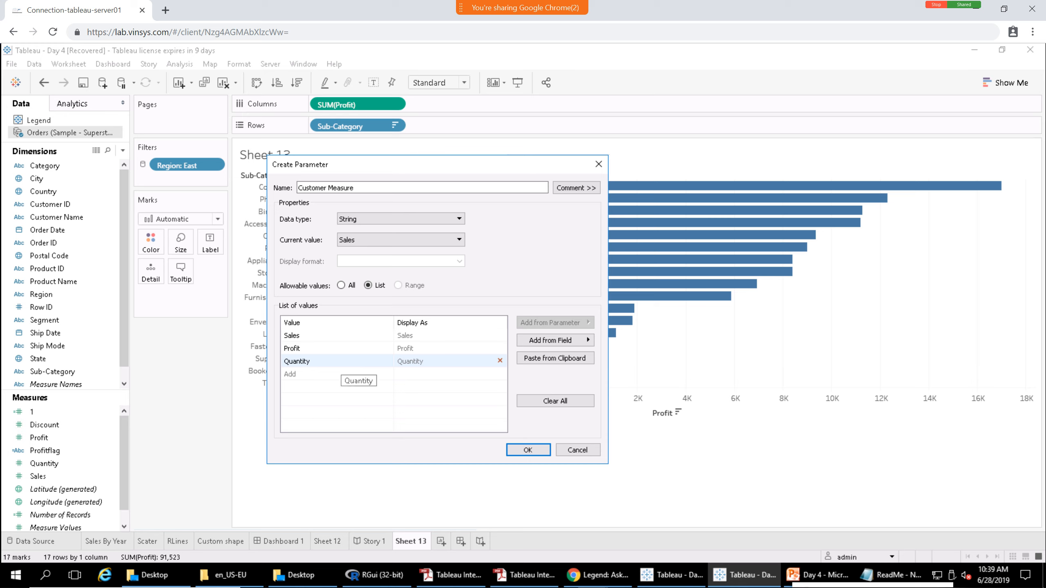
pyautogui.click(313, 335)
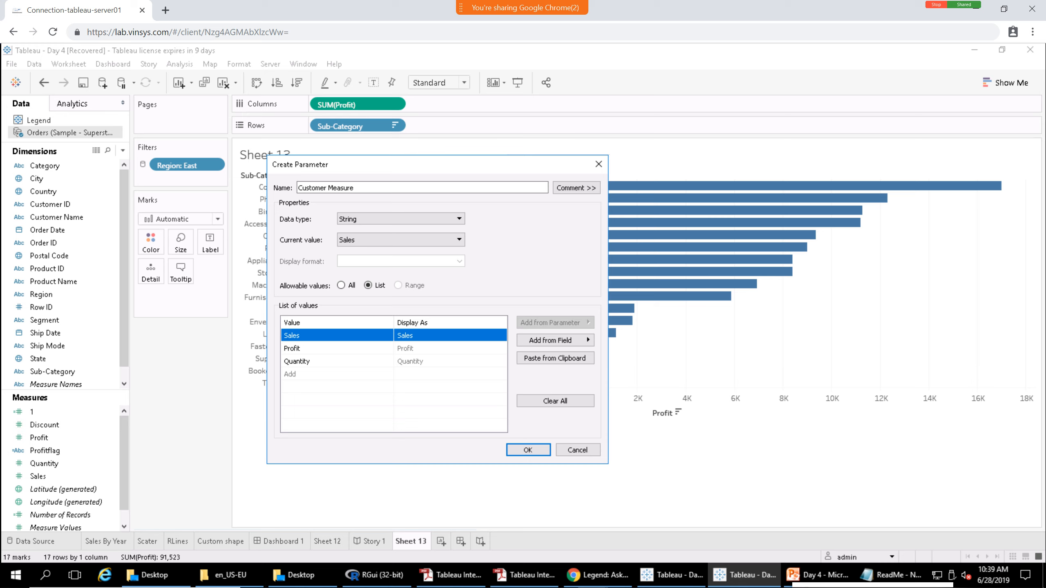
pyautogui.click(528, 450)
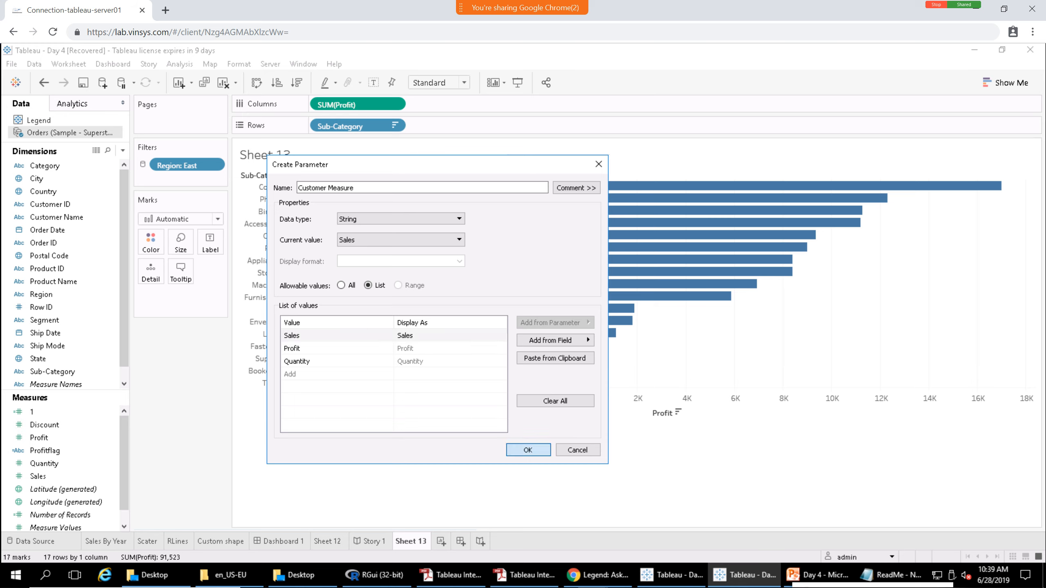
# Step: Show the Customer Measure parameter control on the sheet and switch it to Quantity
pyautogui.moveTo(123, 452); pyautogui.dragTo(124, 468)
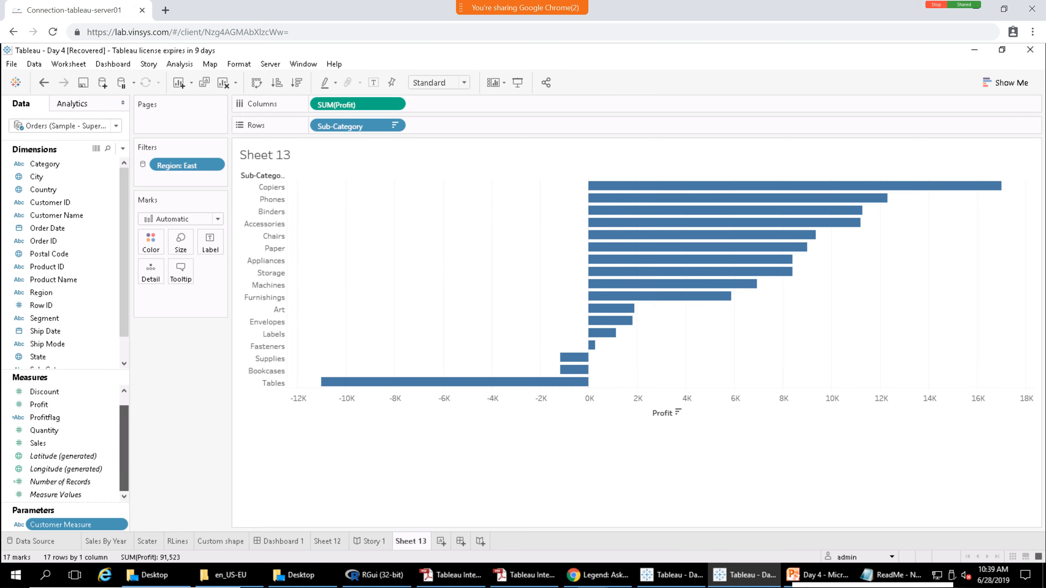
pyautogui.click(122, 524)
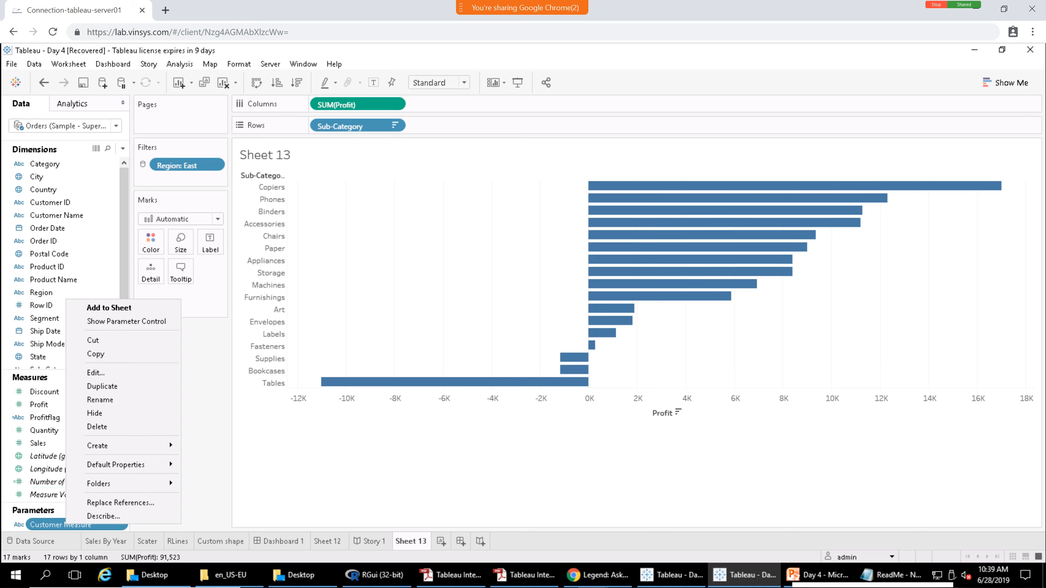
pyautogui.click(115, 321)
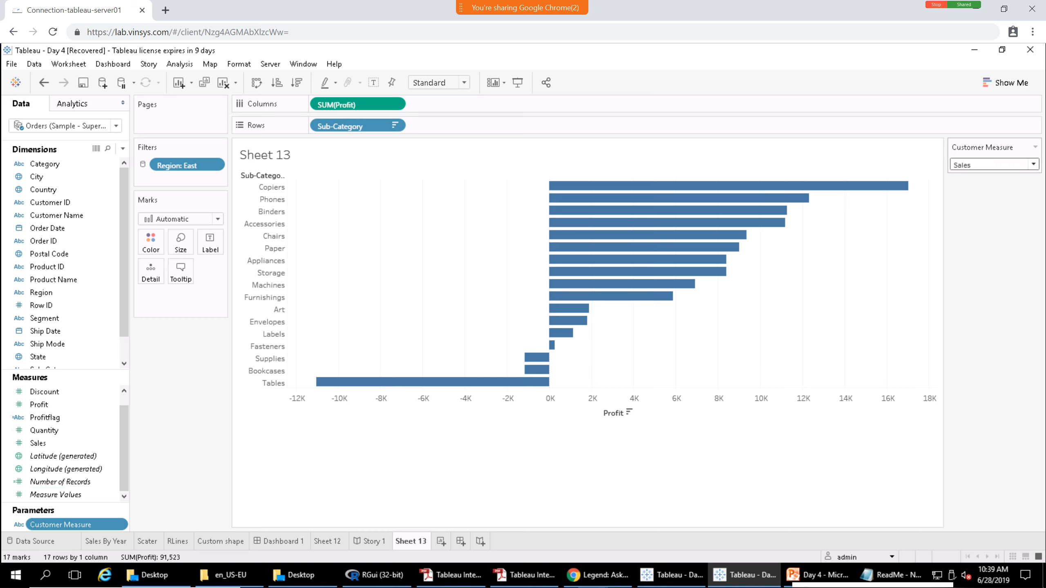
pyautogui.click(992, 165)
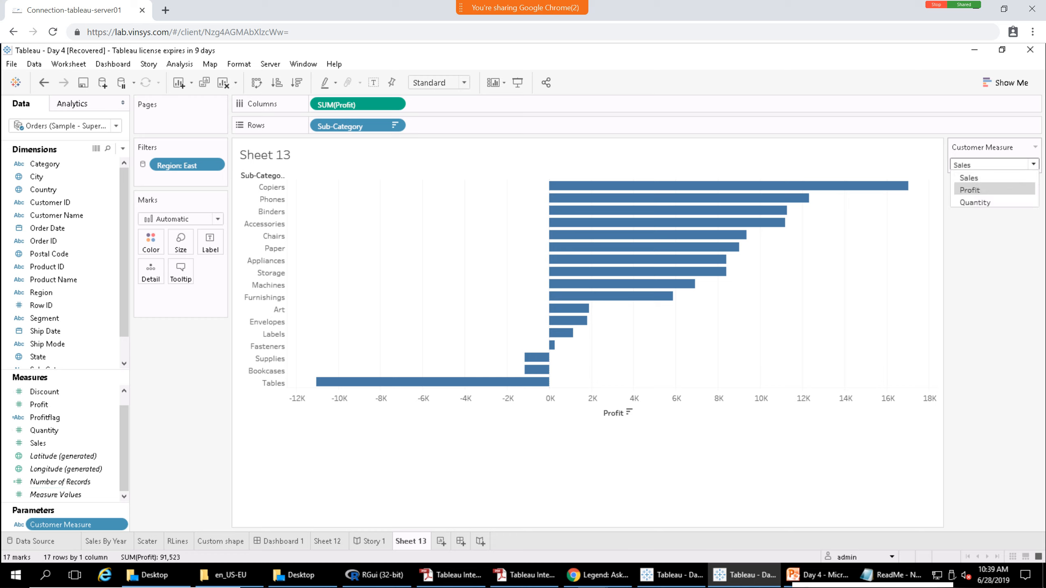
pyautogui.press('Escape')
pyautogui.click(993, 164)
pyautogui.click(972, 201)
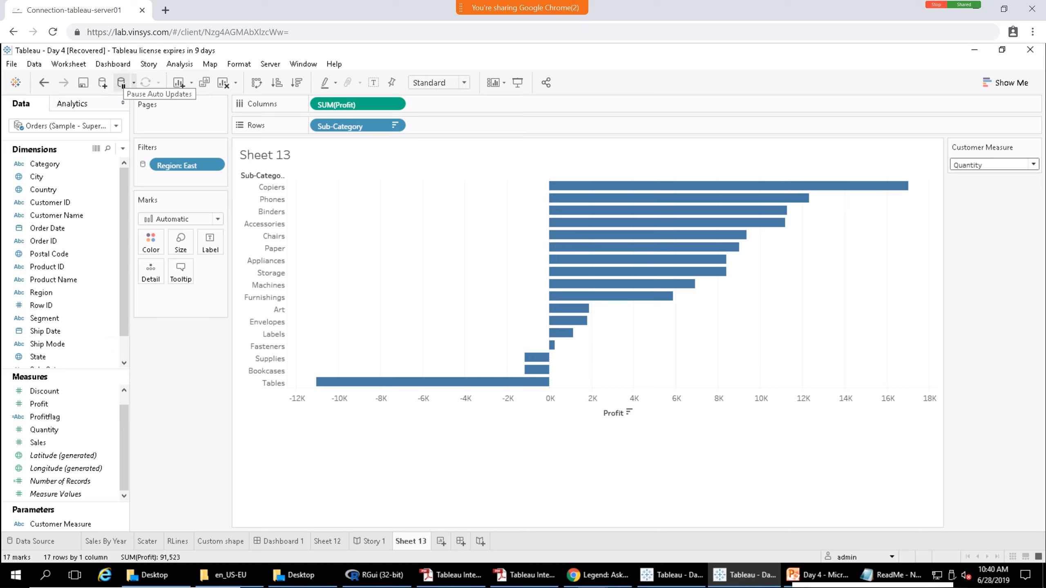
pyautogui.moveTo(522, 8)
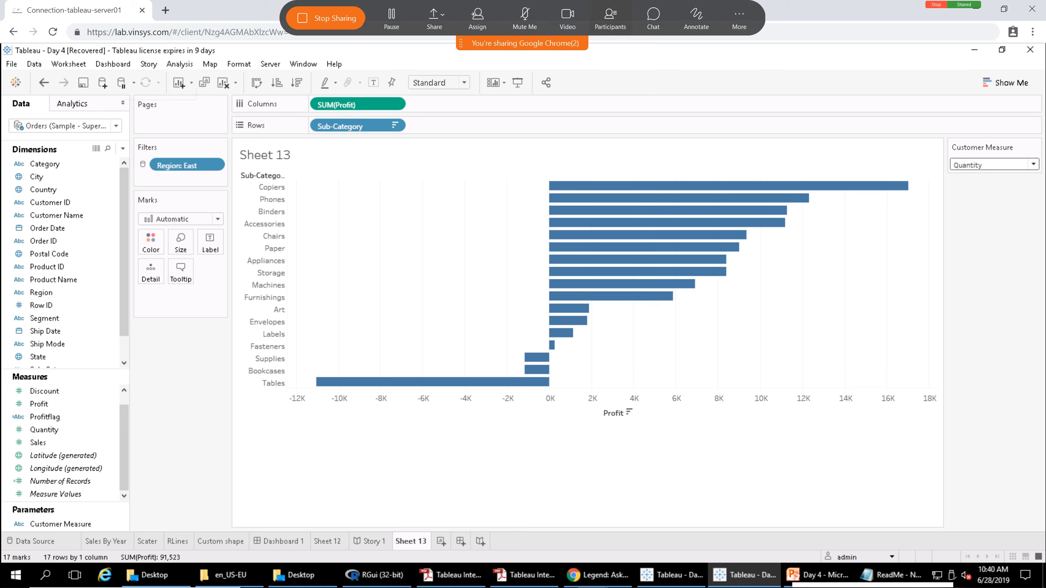
pyautogui.click(610, 17)
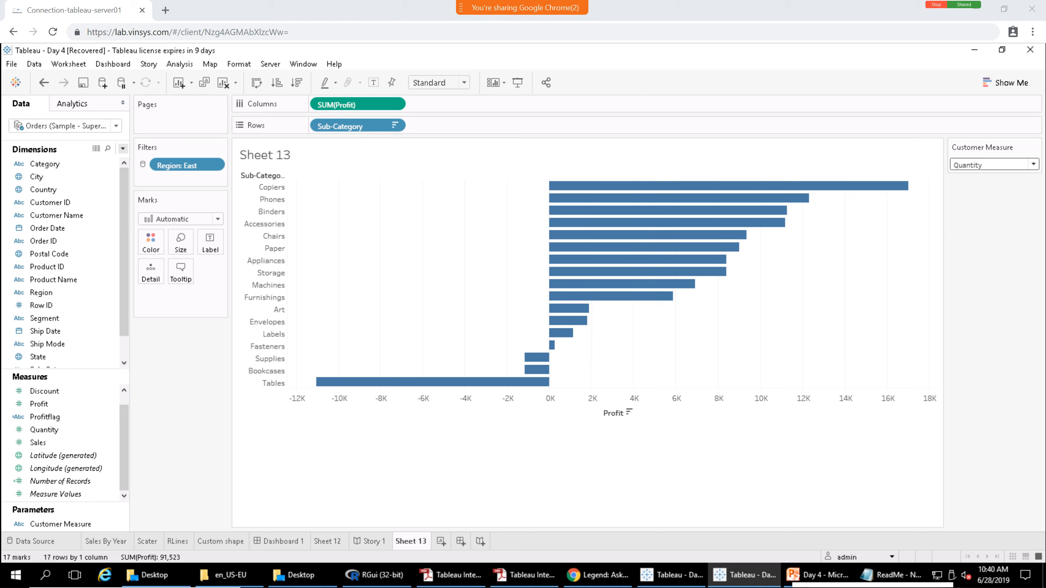
# Step: Create a new calculated field named MyMeasure
pyautogui.click(123, 148)
pyautogui.click(62, 162)
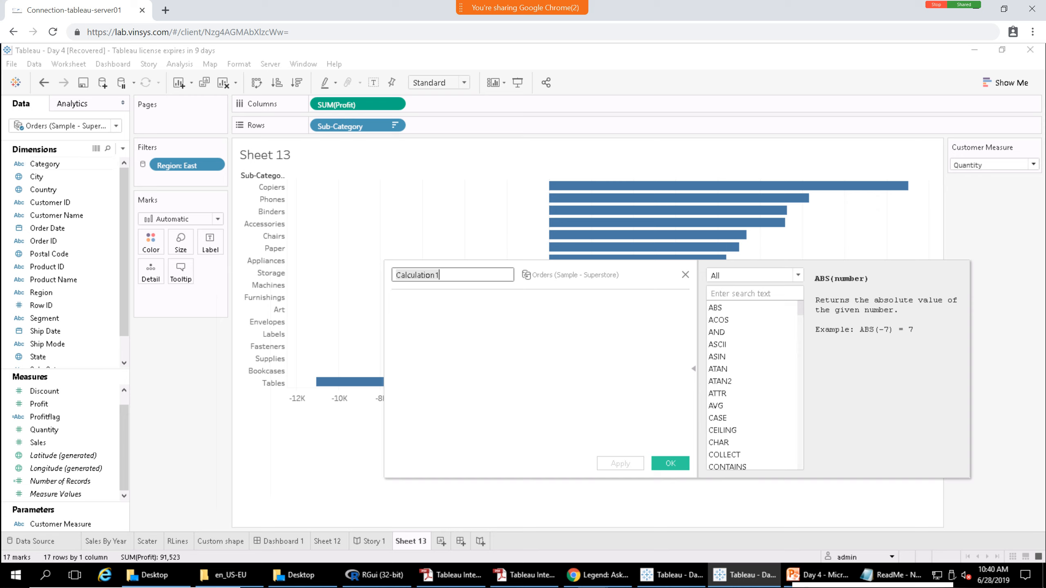
pyautogui.write('M')
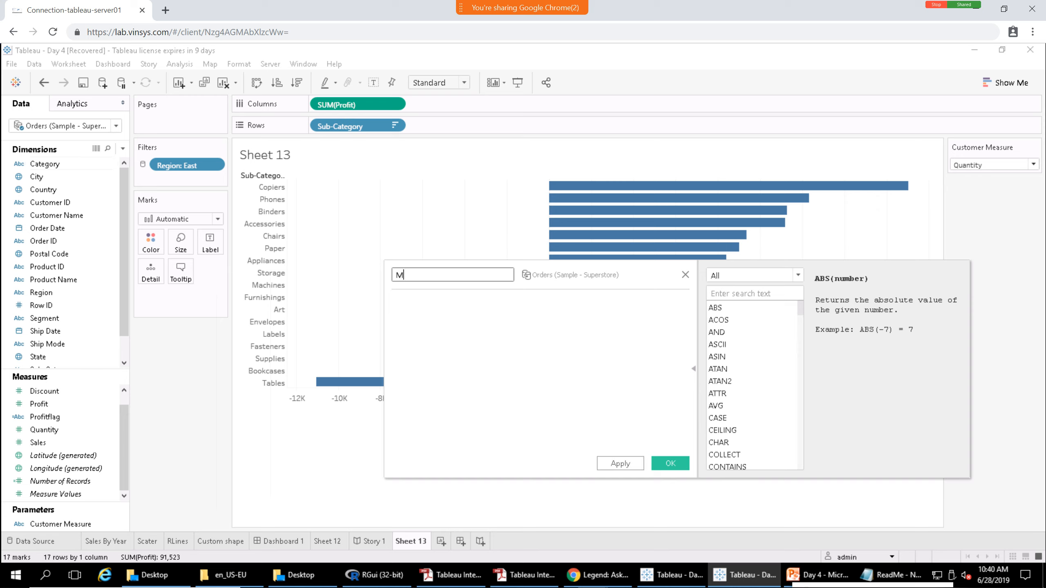
pyautogui.write('yMeasure')
pyautogui.click(393, 303)
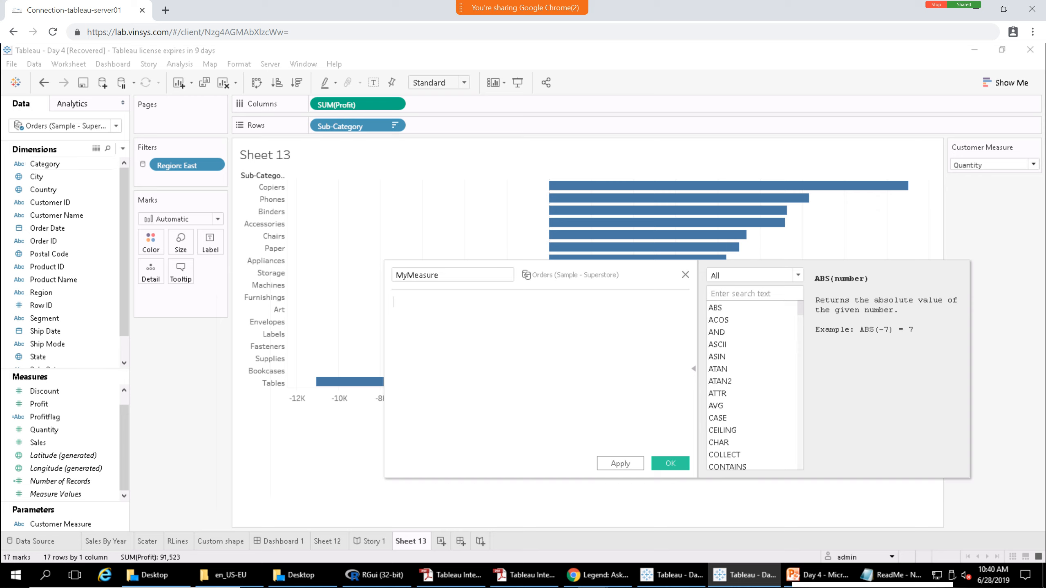
# Step: Write the formula's first condition: if [Customer Measure]="Sales" then SUM([Sales])
pyautogui.write('if cu')
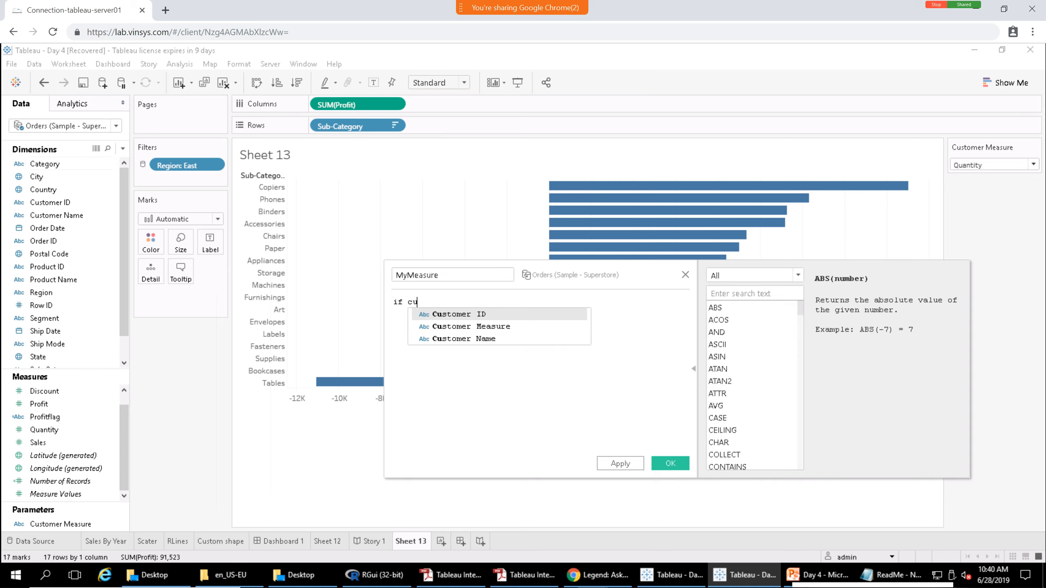
pyautogui.press('Down')
pyautogui.press('Down')
pyautogui.press('Up')
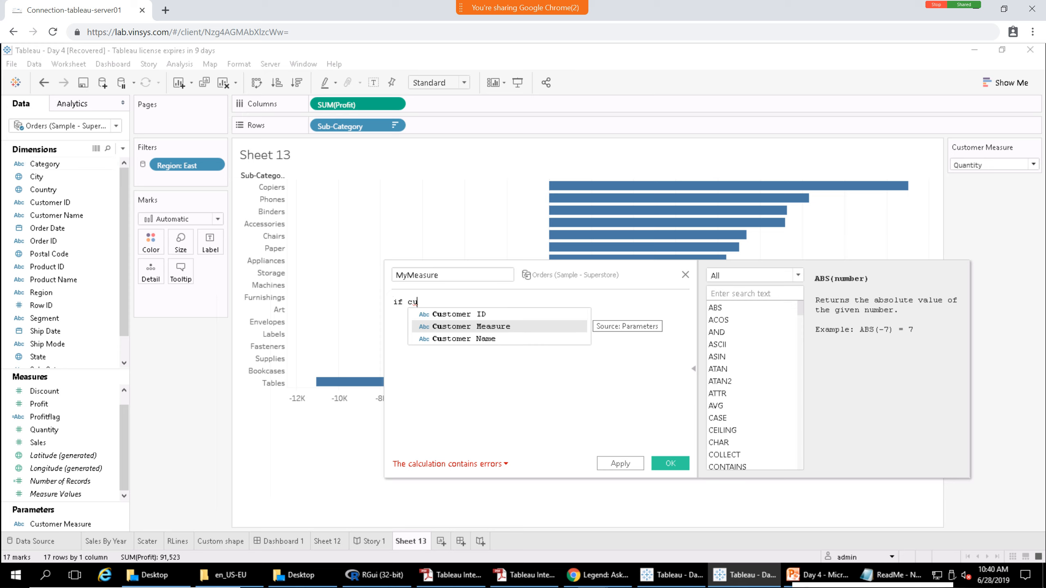
pyautogui.press('Return')
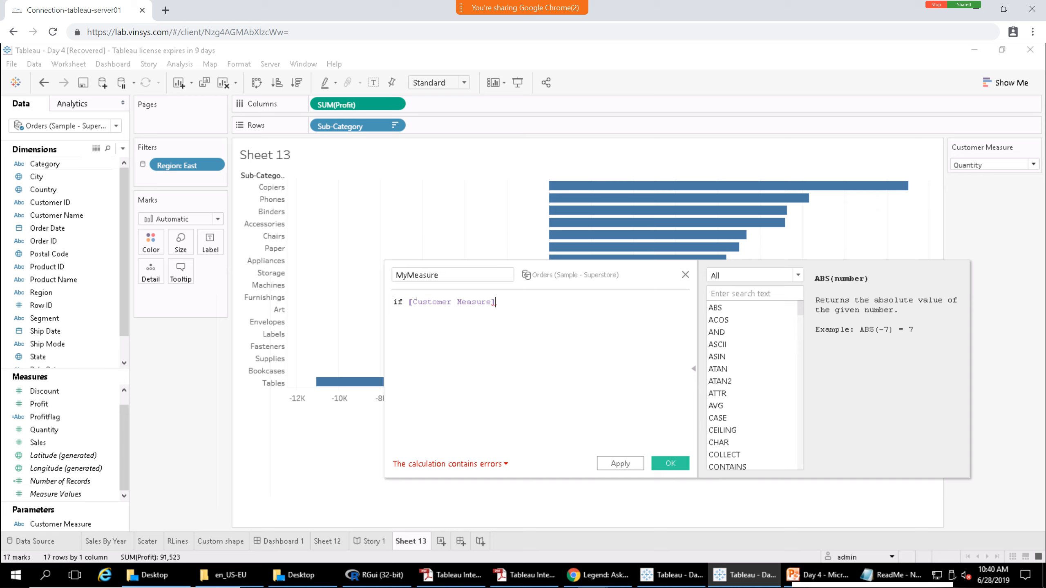
pyautogui.write('=')
pyautogui.press('BackSpace')
pyautogui.write('="Sales')
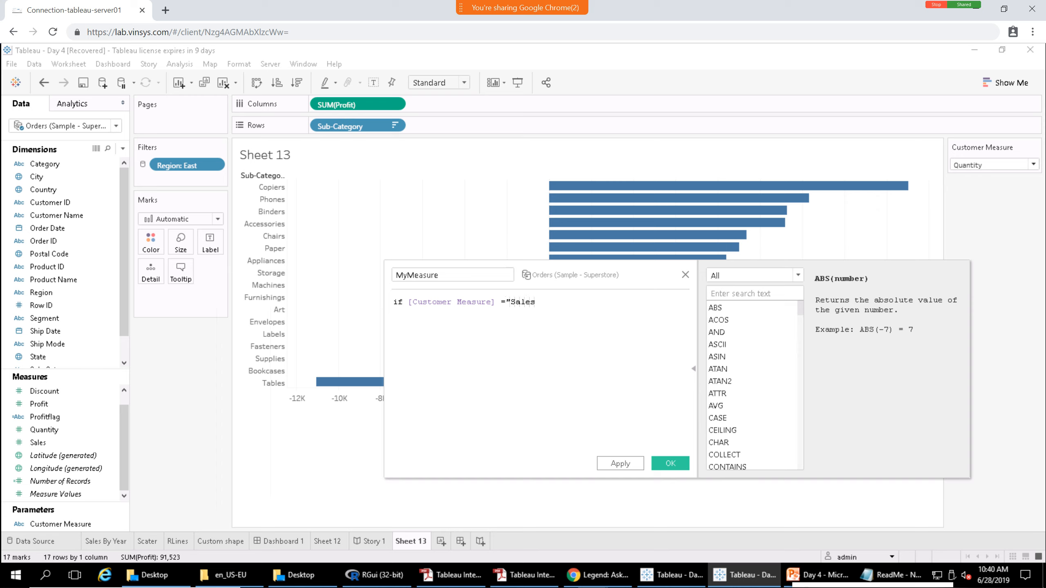
pyautogui.write('"')
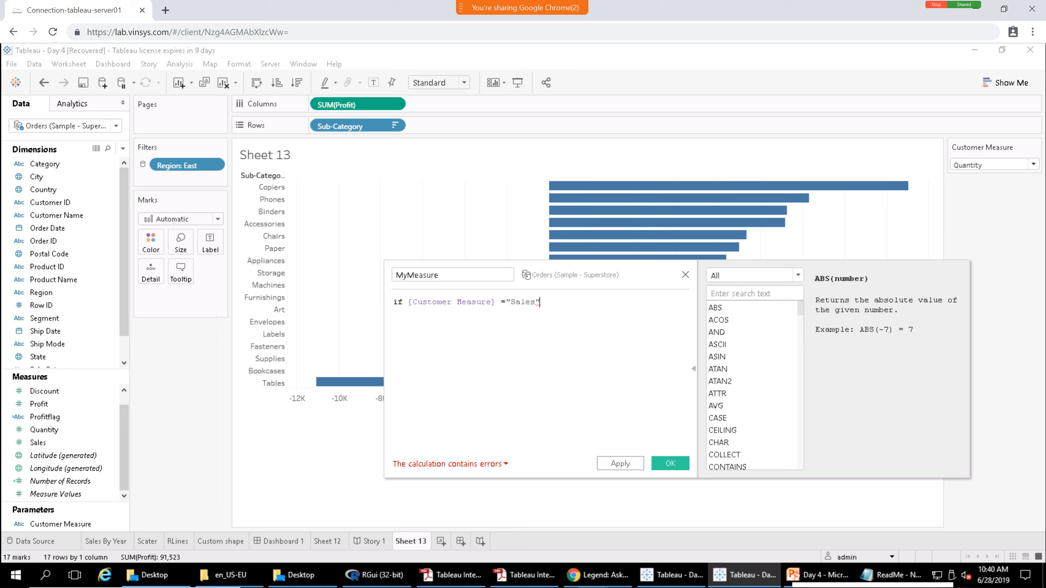
pyautogui.write(' then ')
pyautogui.write('sal')
pyautogui.press('BackSpace')
pyautogui.press('BackSpace')
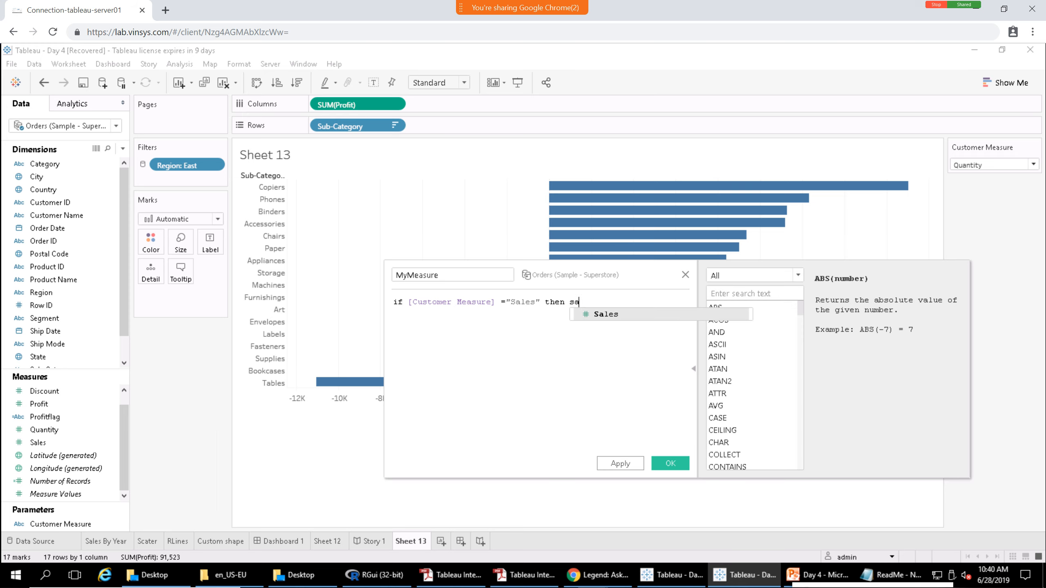
pyautogui.write('um')
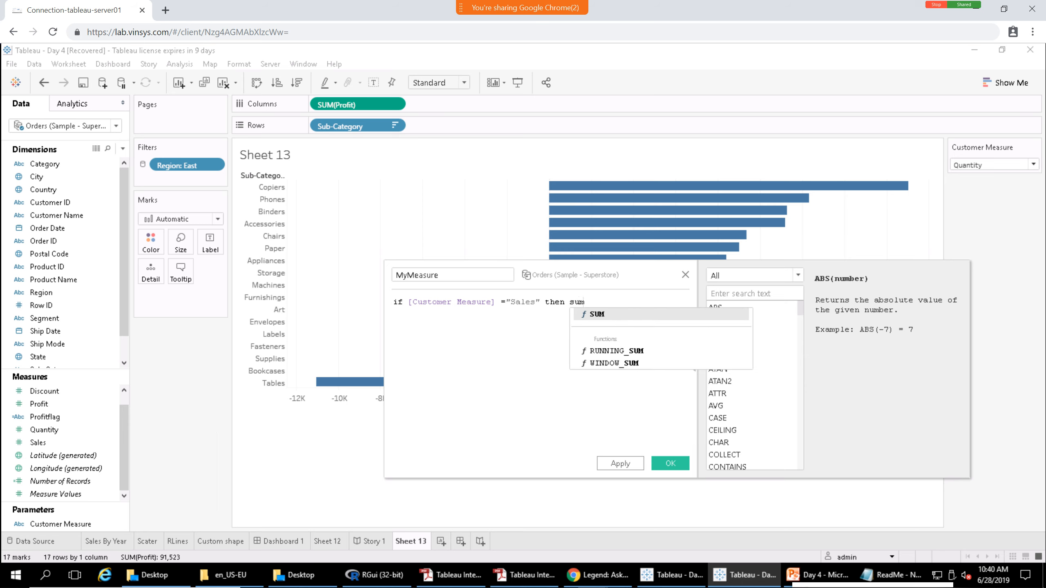
pyautogui.press('Return')
pyautogui.write('sal')
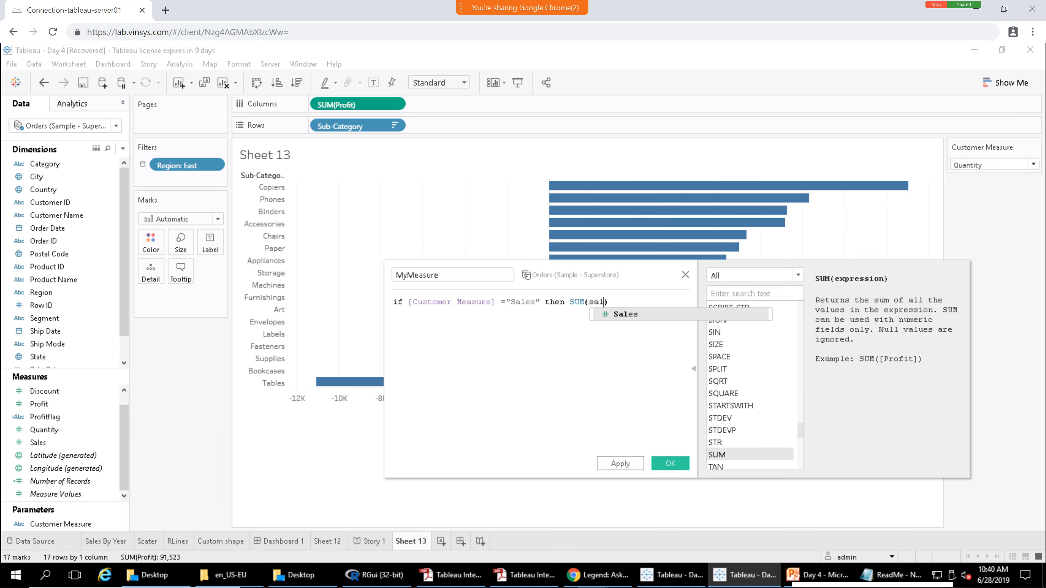
pyautogui.press('Return')
pyautogui.press('Return')
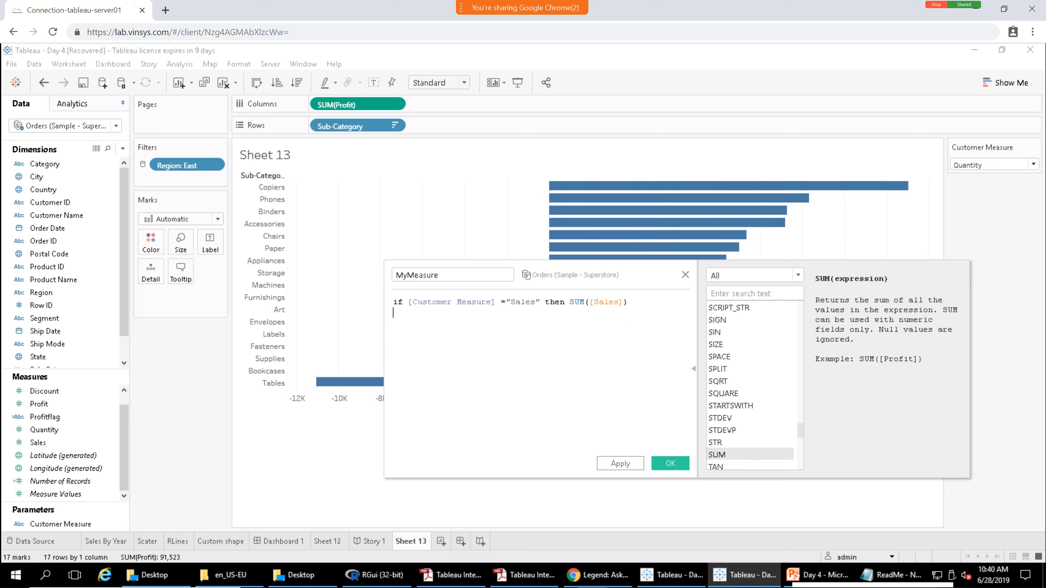
# Step: Add the second condition to the formula: ELSEIF [Customer Measure]="Profit" then SUM([Profit])
pyautogui.write('if')
pyautogui.press('BackSpace')
pyautogui.press('BackSpace')
pyautogui.press('BackSpace')
pyautogui.write('else')
pyautogui.press('Down')
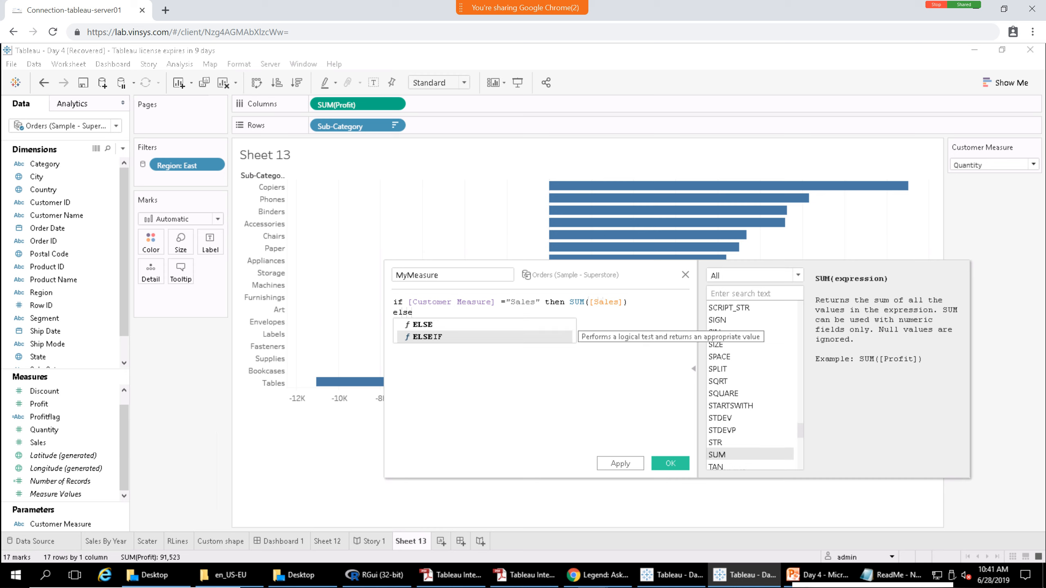
pyautogui.press('Return')
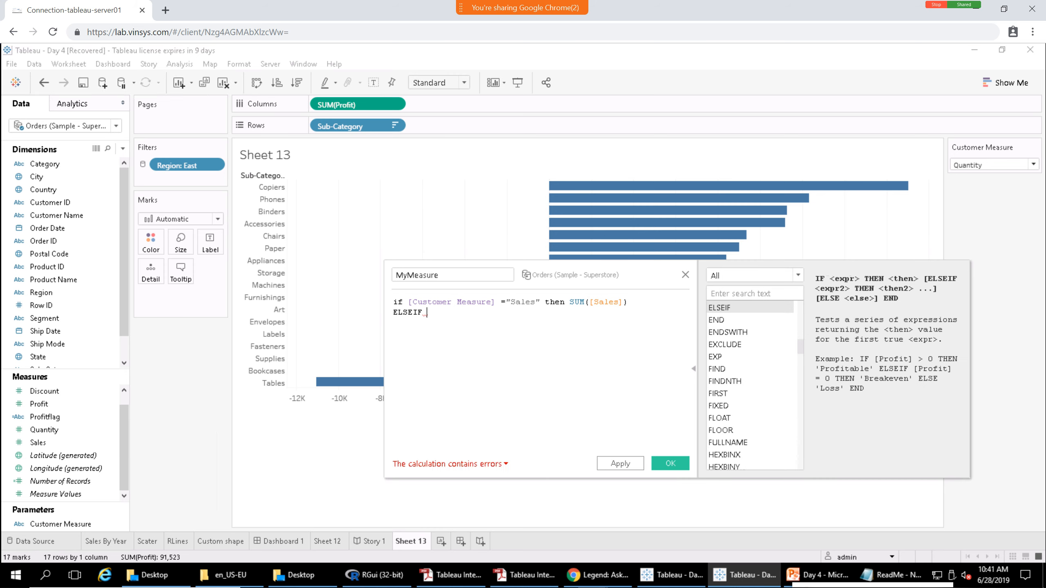
pyautogui.write('cus')
pyautogui.press('Down')
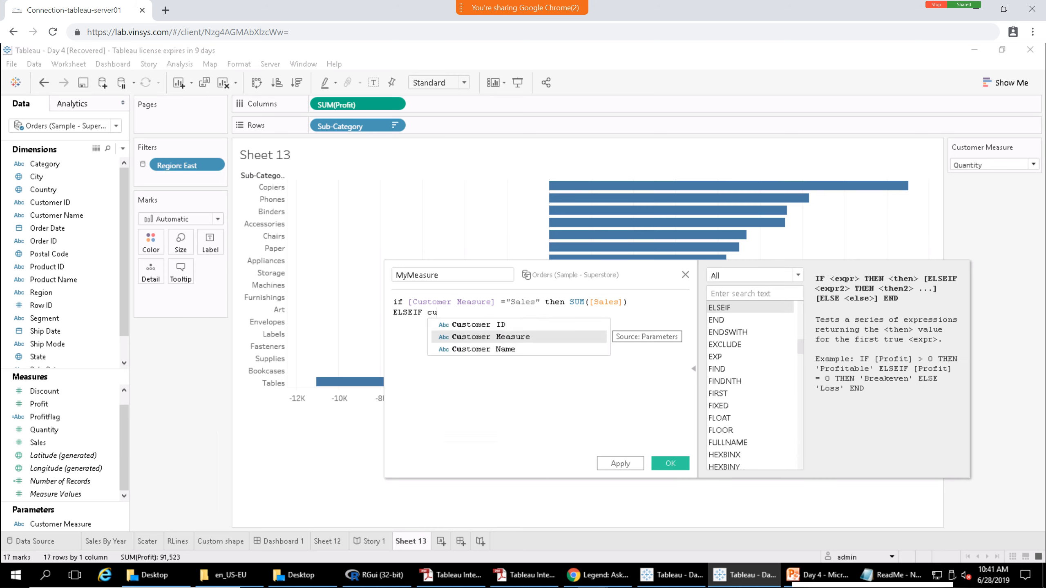
pyautogui.press('Return')
pyautogui.write('="')
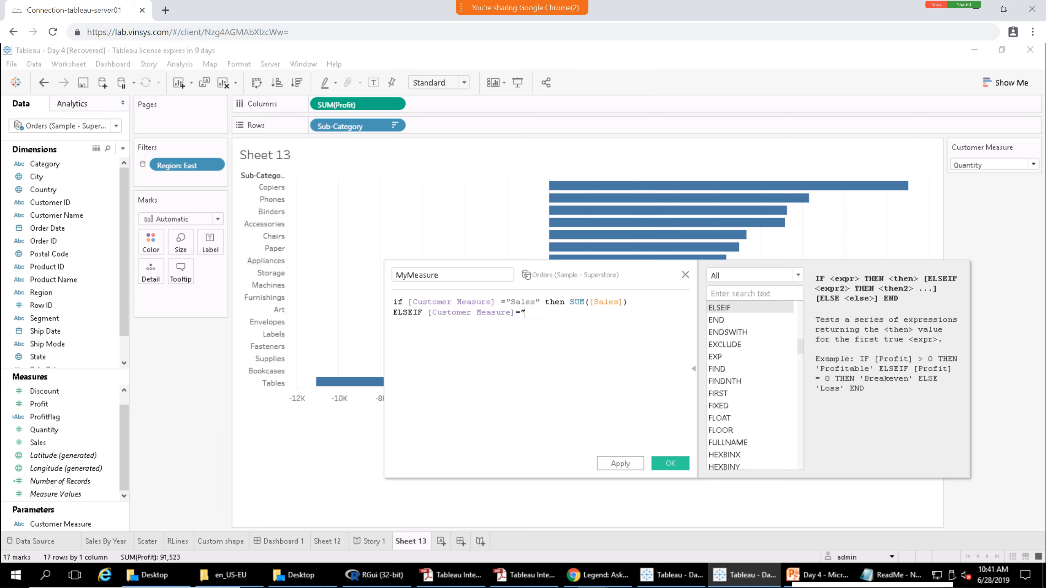
pyautogui.write('Profit" then sum')
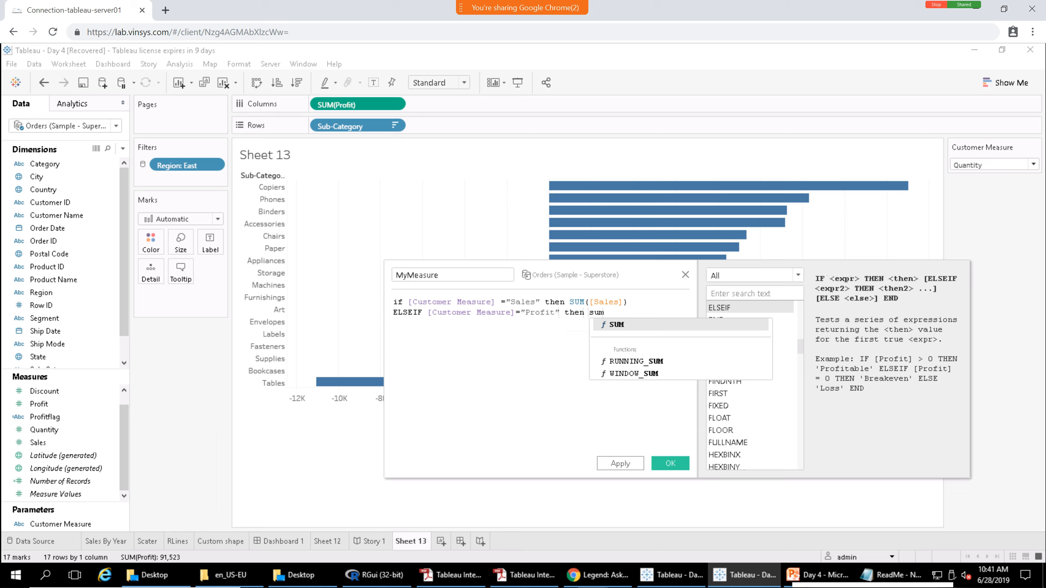
pyautogui.press('Return')
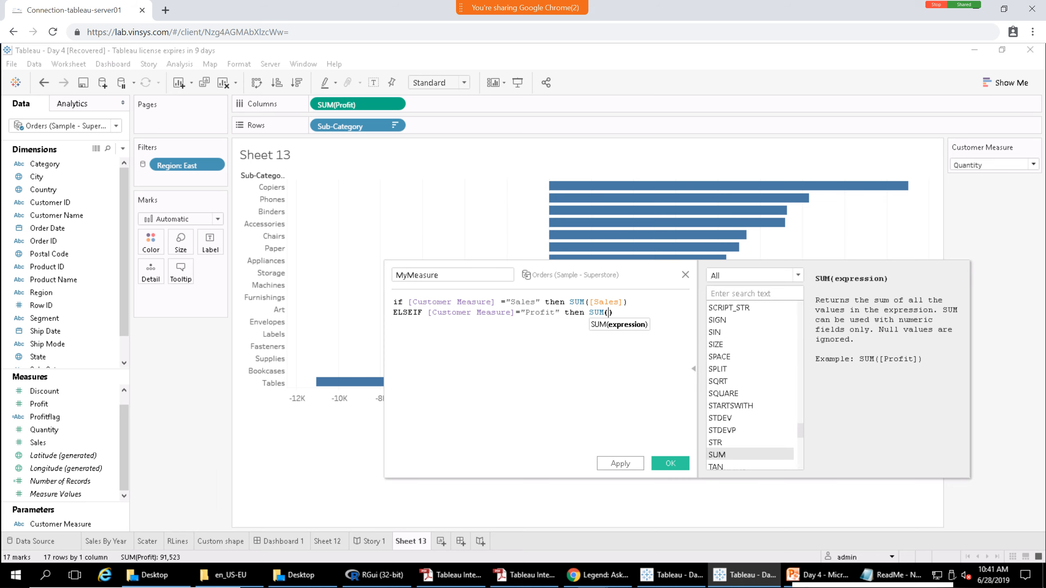
pyautogui.write('s')
pyautogui.press('BackSpace')
pyautogui.write('prof')
pyautogui.press('Return')
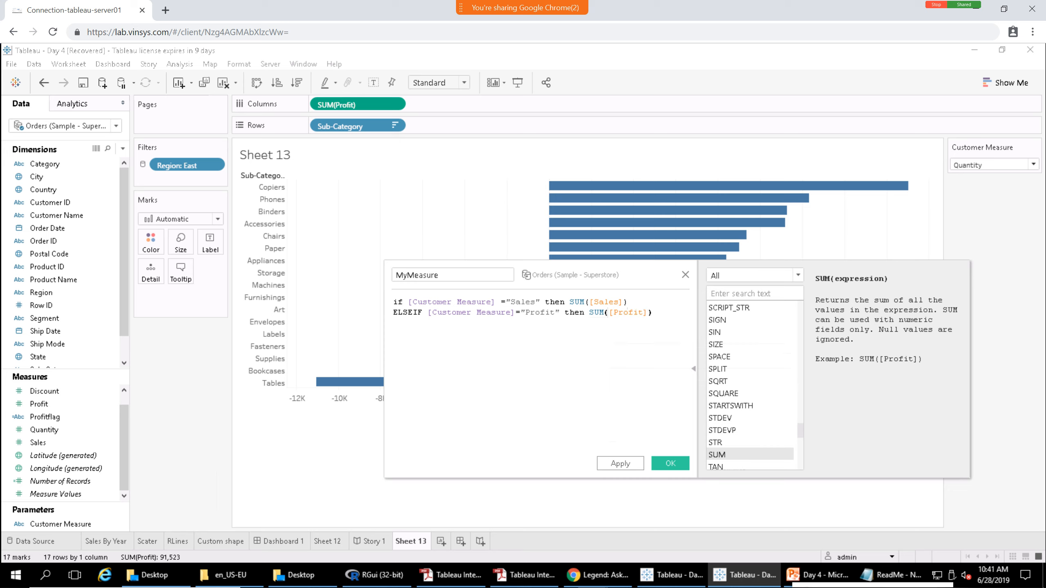
# Step: Finish the formula with else SUM([Quantity]) end
pyautogui.press('Return')
pyautogui.write('else ')
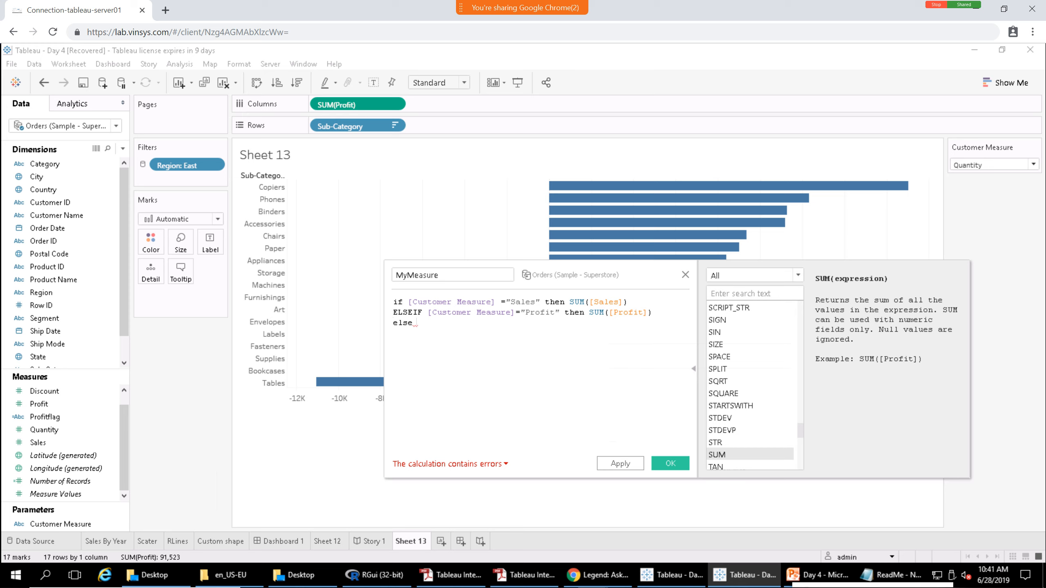
pyautogui.write('sum')
pyautogui.press('Return')
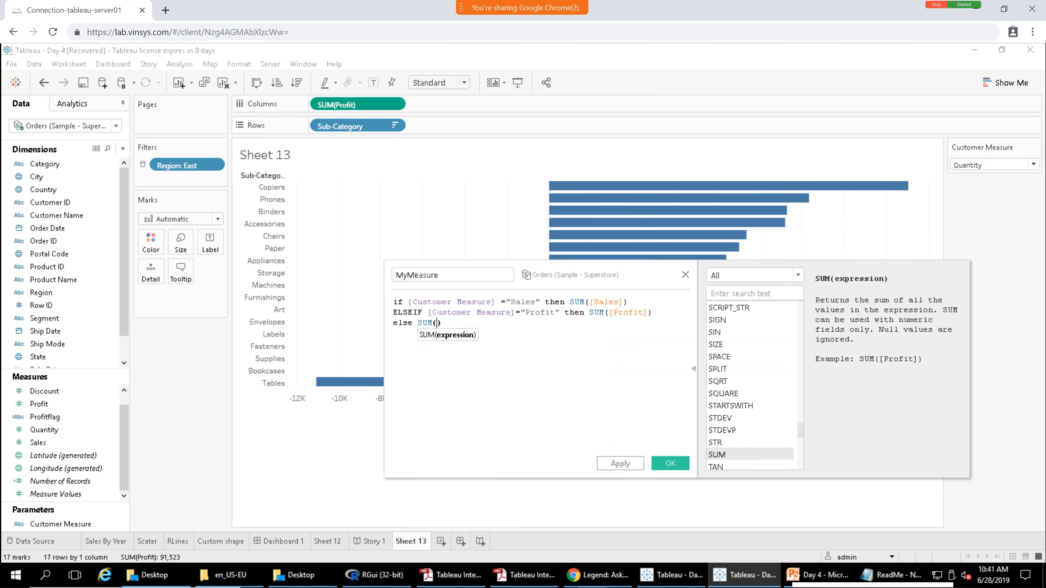
pyautogui.write('qu')
pyautogui.press('Return')
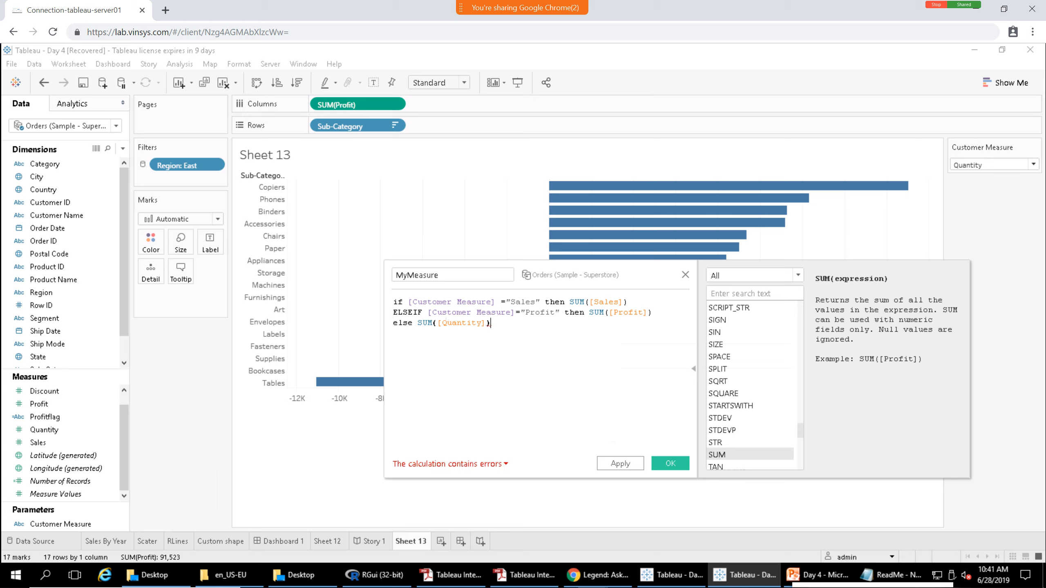
pyautogui.write('end')
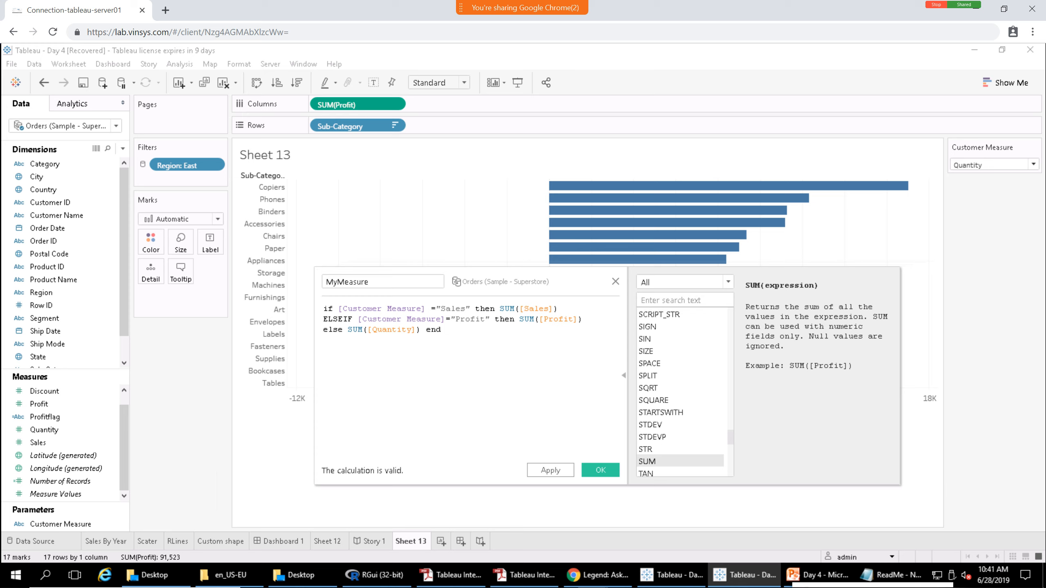
# Step: Apply and save the MyMeasure calculated field
pyautogui.doubleClick(455, 308)
pyautogui.click(469, 319)
pyautogui.doubleClick(453, 308)
pyautogui.click(470, 319)
pyautogui.click(60, 524)
pyautogui.click(550, 470)
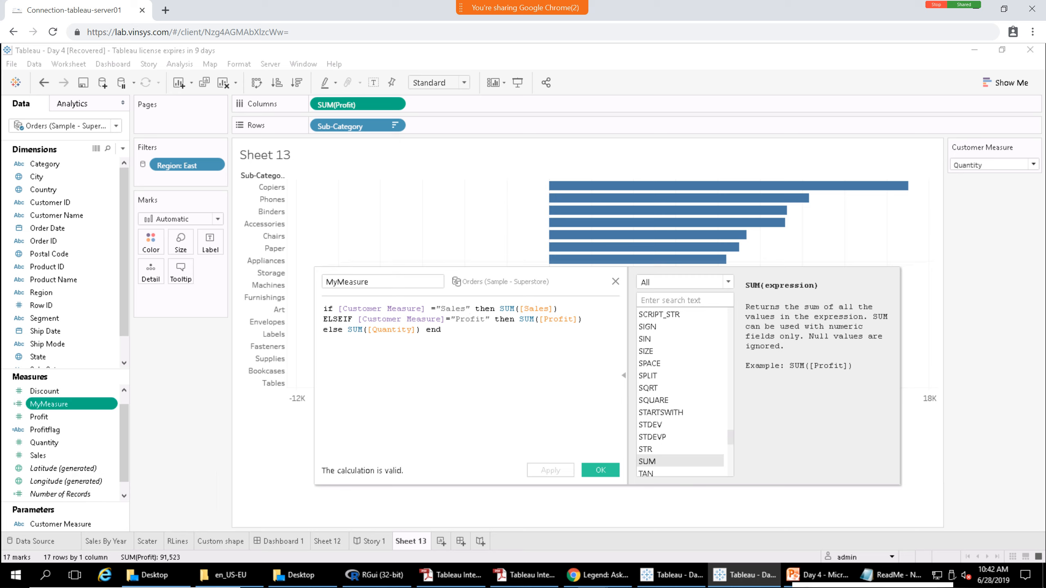
pyautogui.click(600, 470)
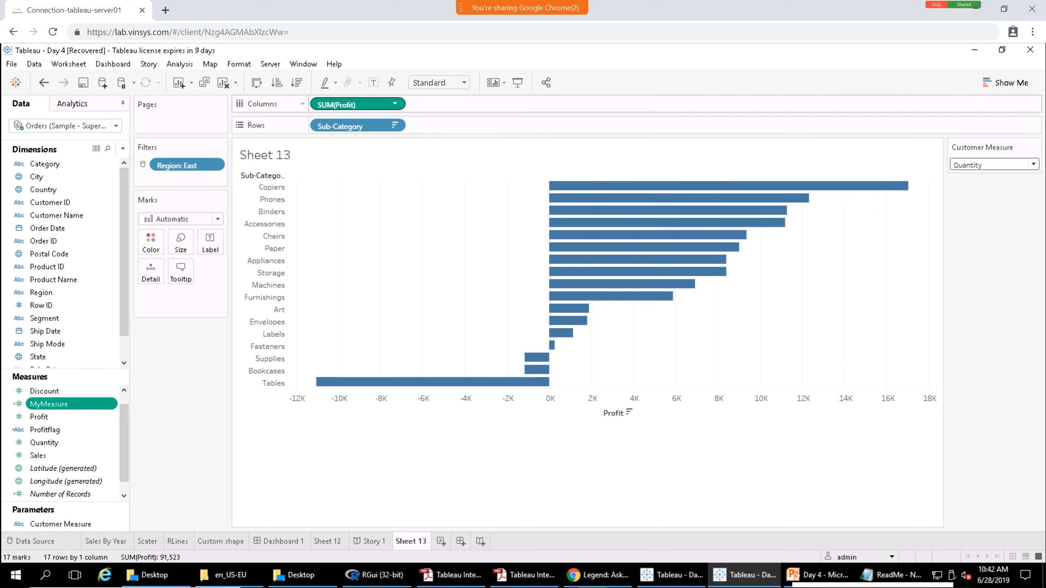
# Step: Replace SUM(Profit) on Columns with the MyMeasure field
pyautogui.click(395, 103)
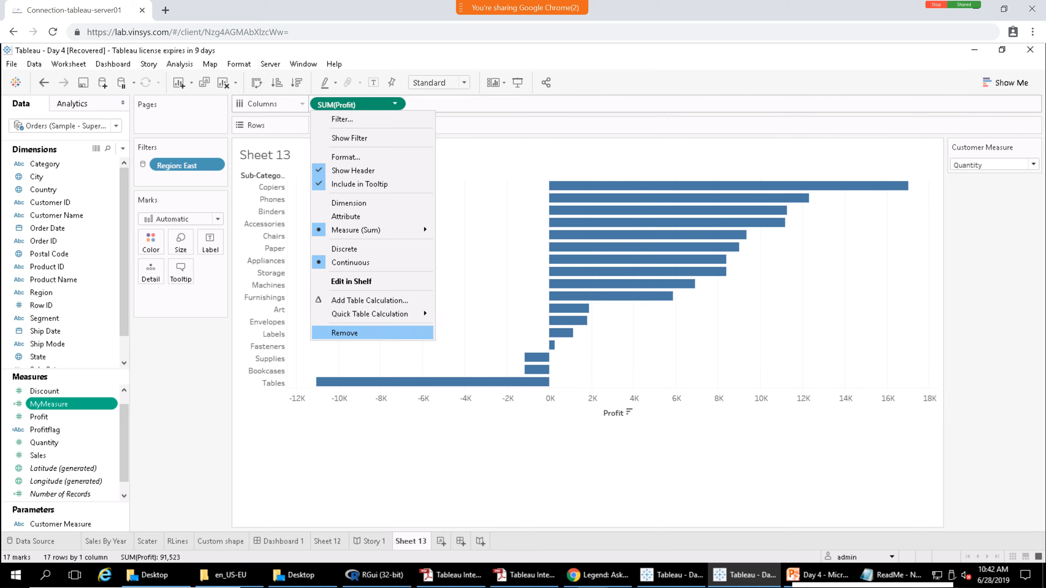
pyautogui.click(344, 333)
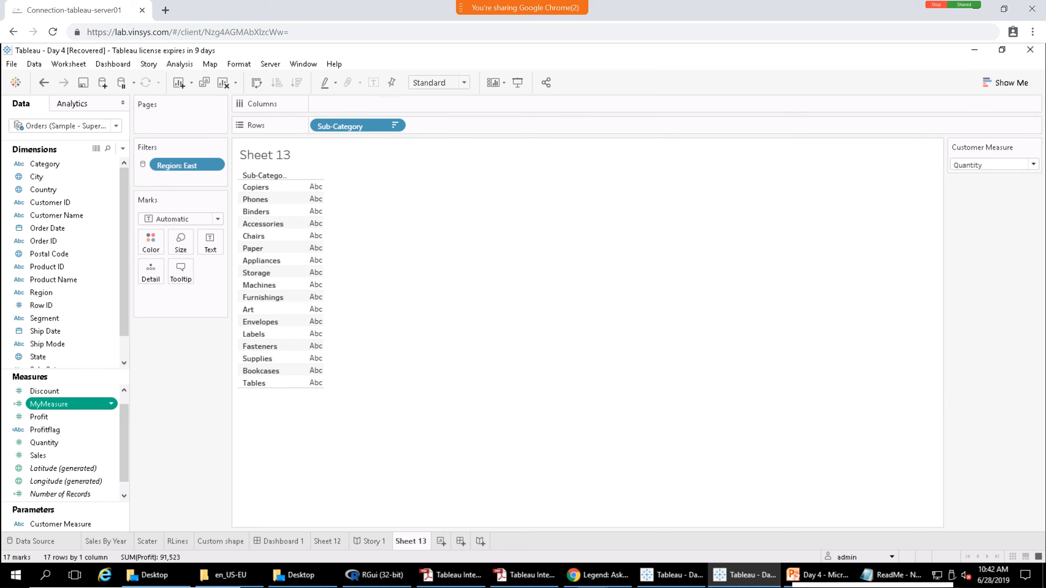
pyautogui.moveTo(70, 404); pyautogui.dragTo(370, 104)
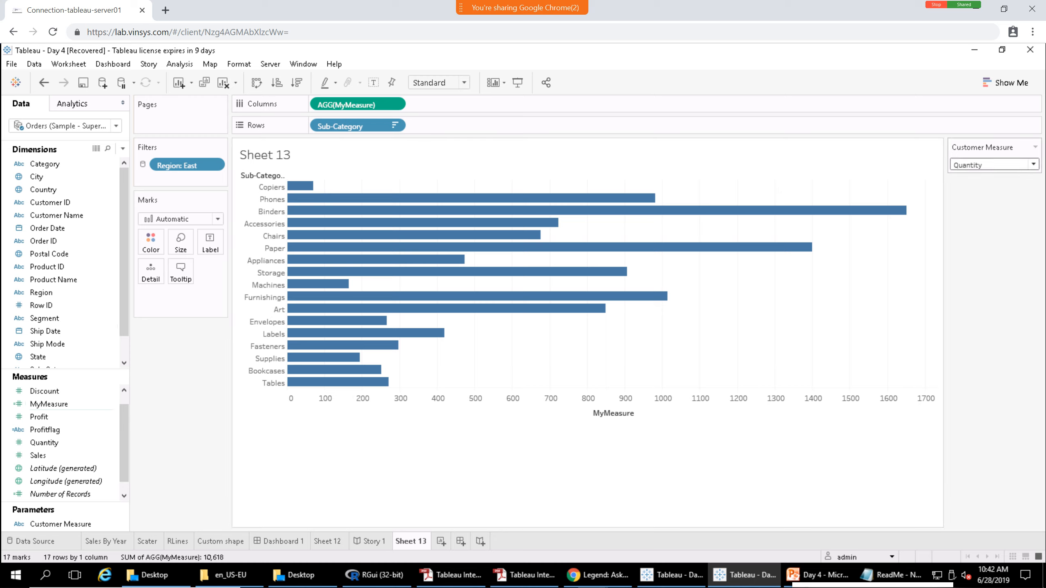
# Step: Turn on mark labels for the bars
pyautogui.click(1034, 165)
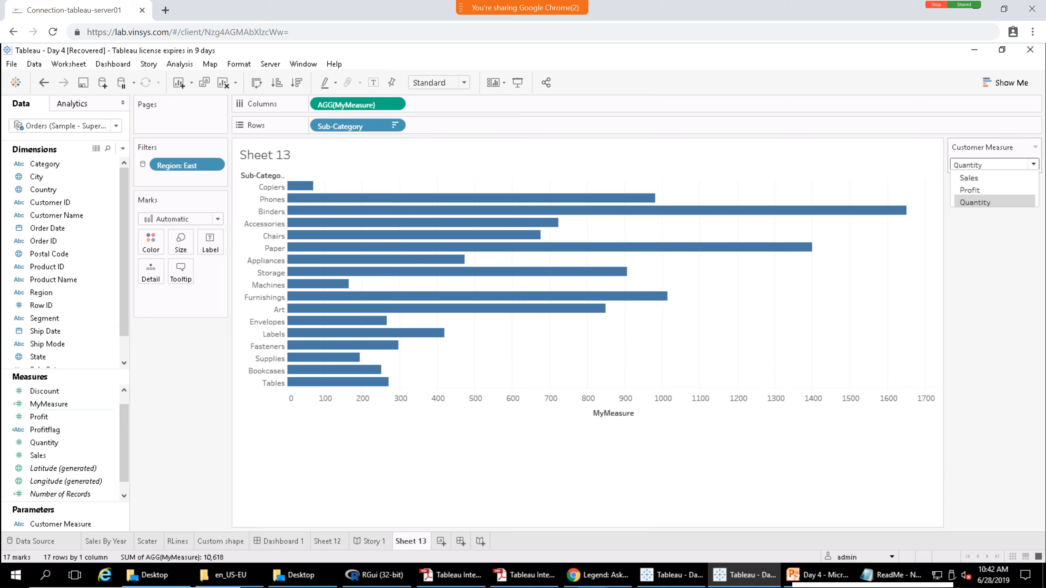
pyautogui.click(1034, 164)
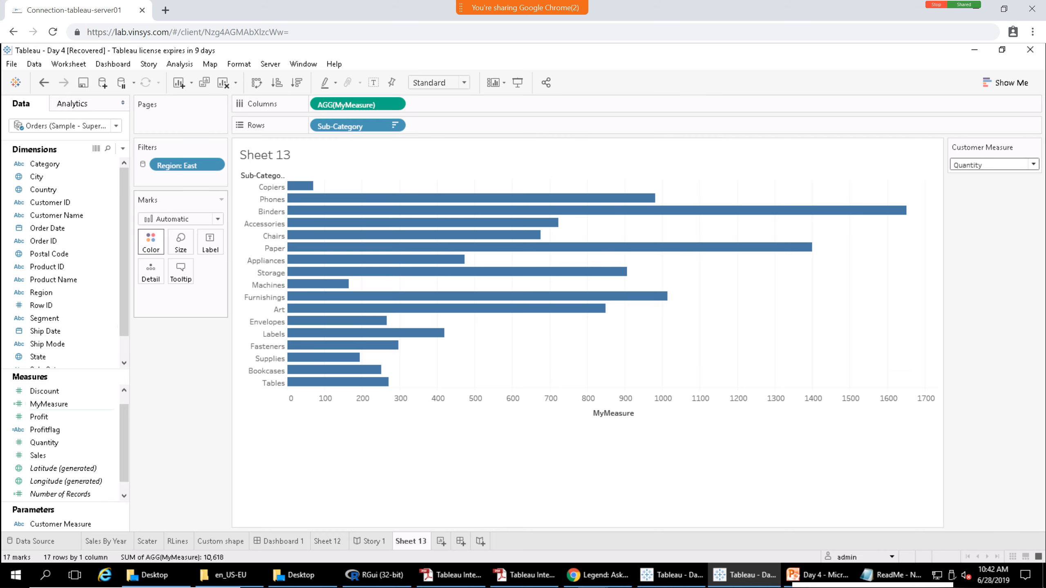
pyautogui.click(210, 243)
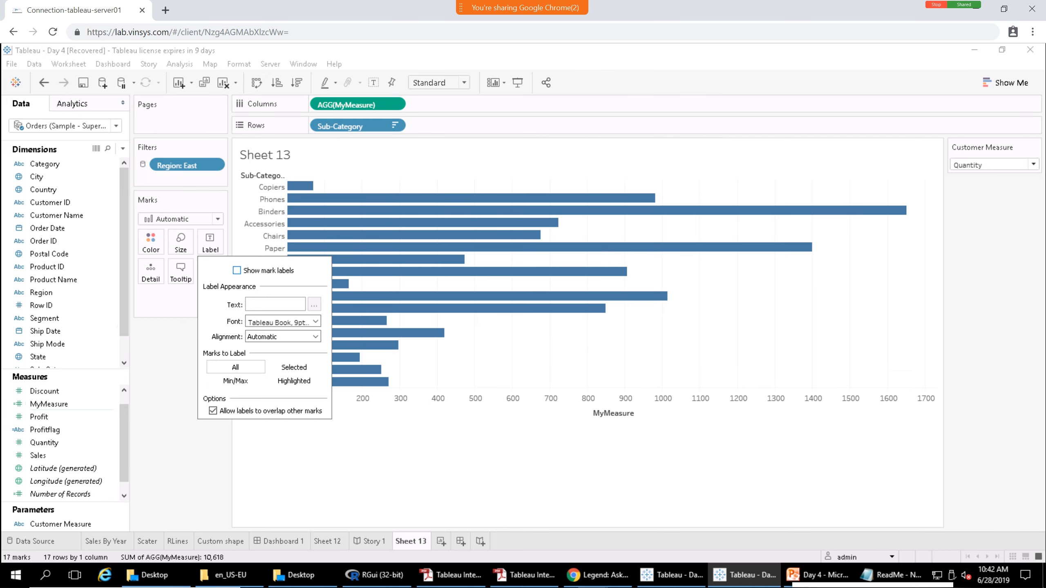
pyautogui.click(237, 271)
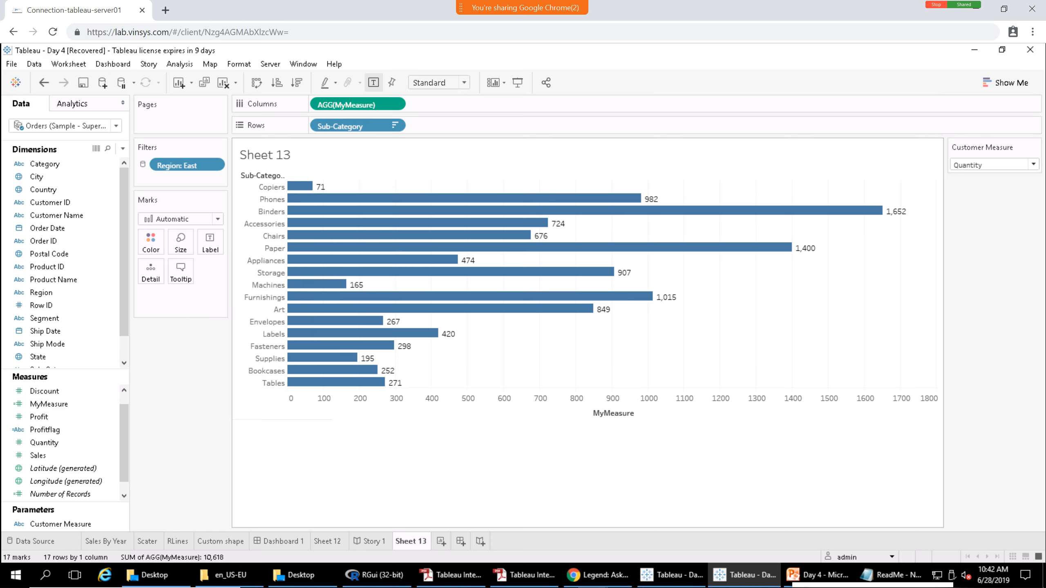
# Step: Switch the Customer Measure parameter to Profit and then to Sales
pyautogui.click(1034, 164)
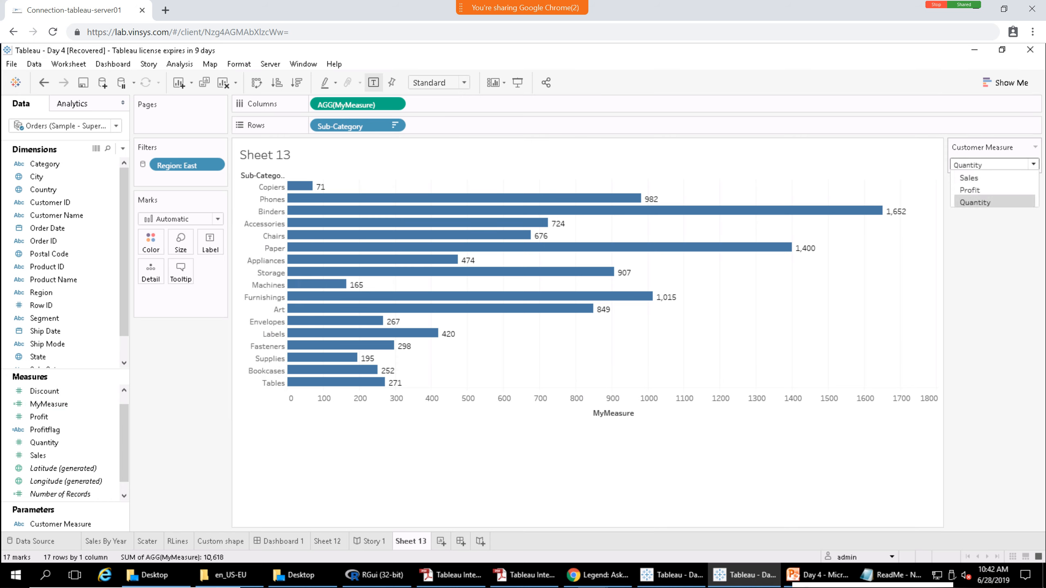
pyautogui.click(989, 189)
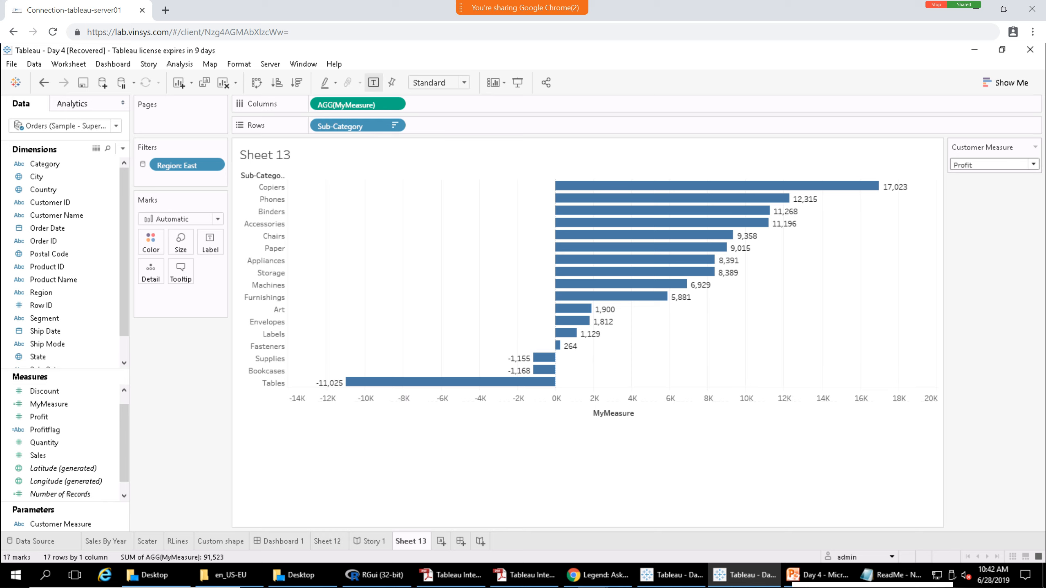
pyautogui.click(1033, 164)
pyautogui.click(969, 178)
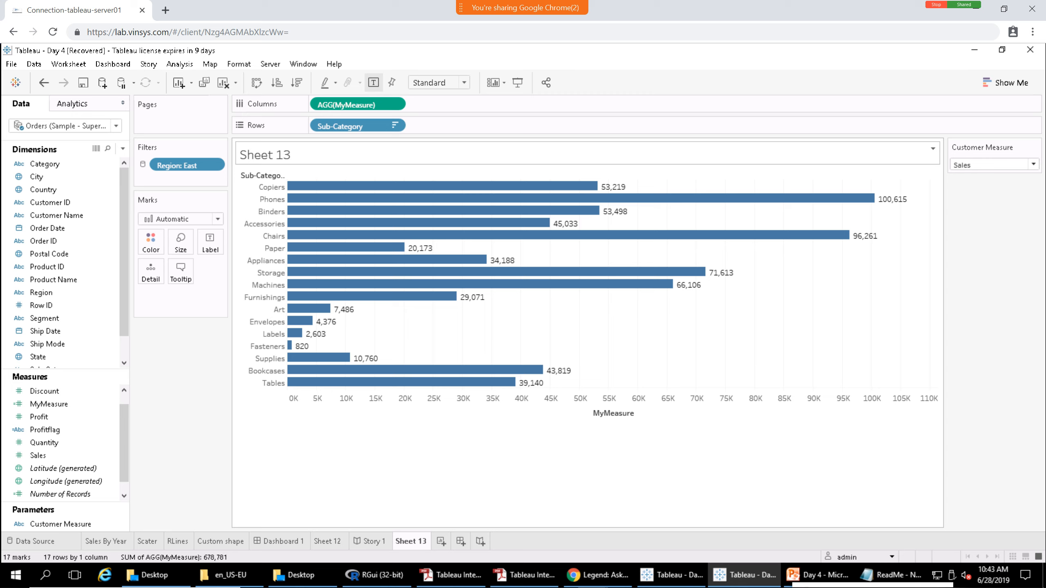
# Step: Open the tooltip editor and insert the Customer Measure parameter on its own first line
pyautogui.moveTo(401, 260)
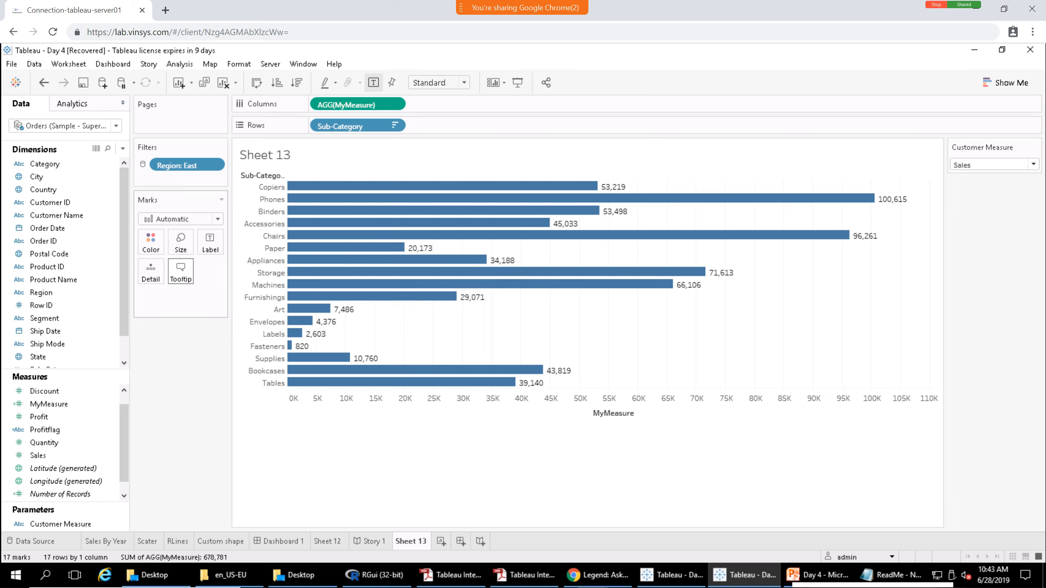
pyautogui.click(180, 272)
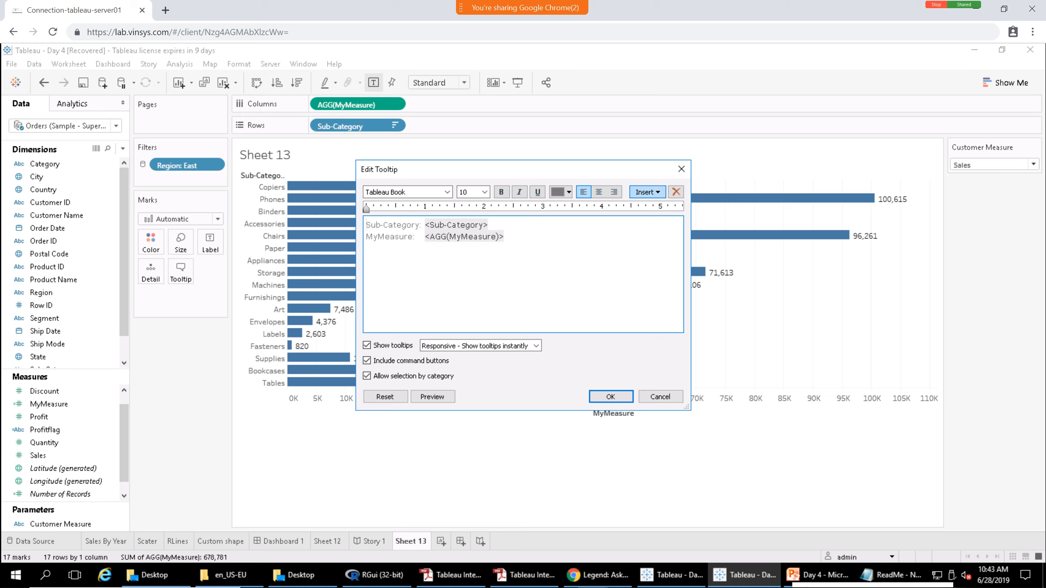
pyautogui.click(648, 192)
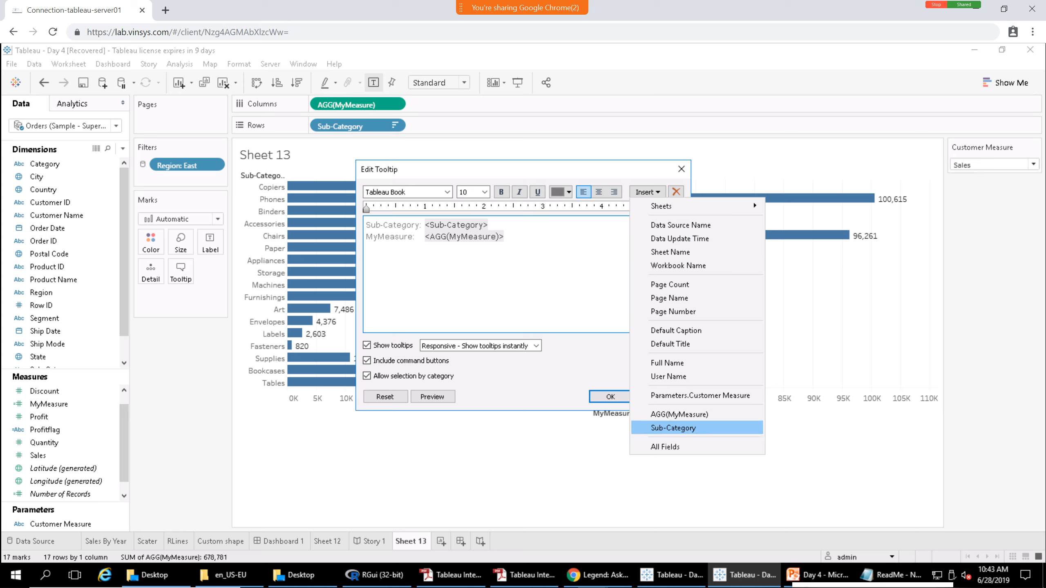
pyautogui.click(700, 396)
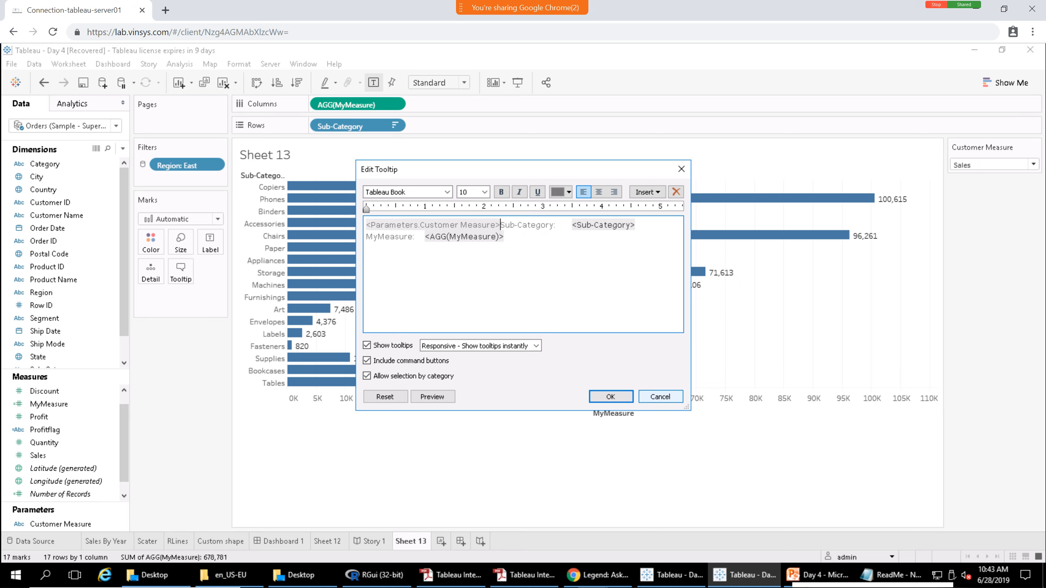
pyautogui.press('Return')
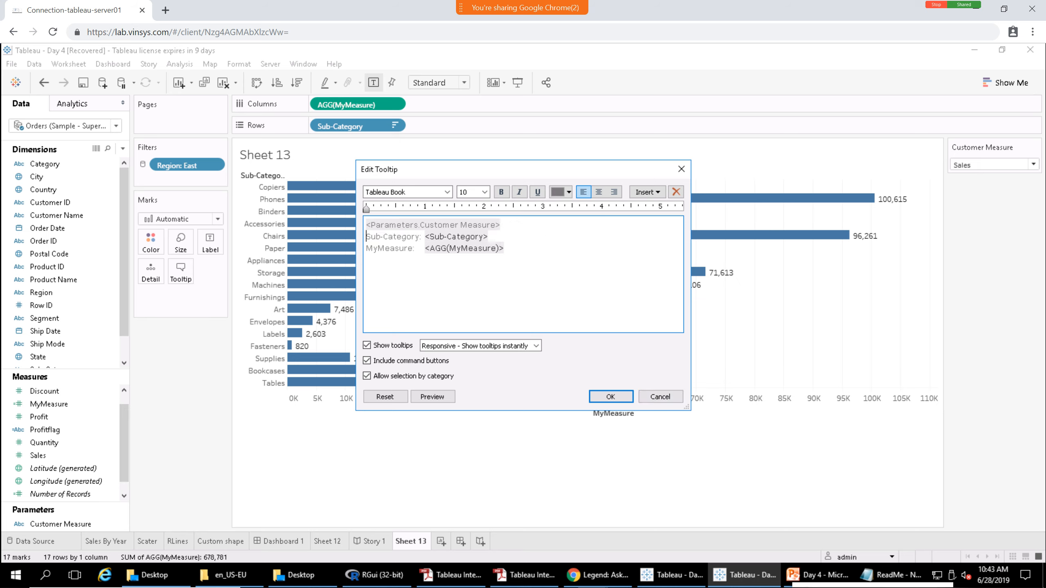
# Step: Move the MyMeasure value beside the parameter on the first line and delete the MyMeasure label line
pyautogui.moveTo(426, 248); pyautogui.dragTo(504, 248)
pyautogui.hotkey('ctrl', 'c')
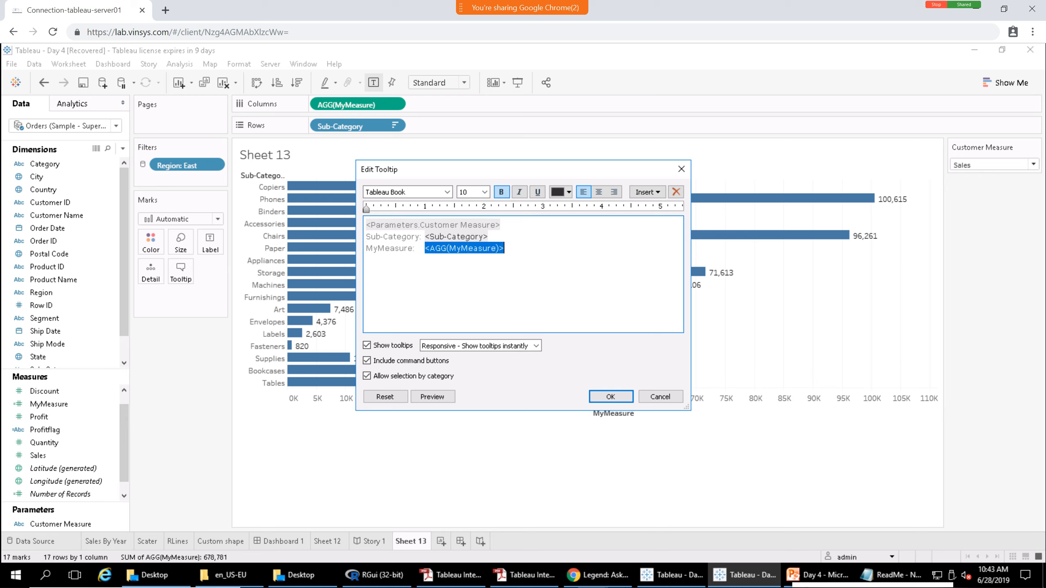
pyautogui.press('Delete')
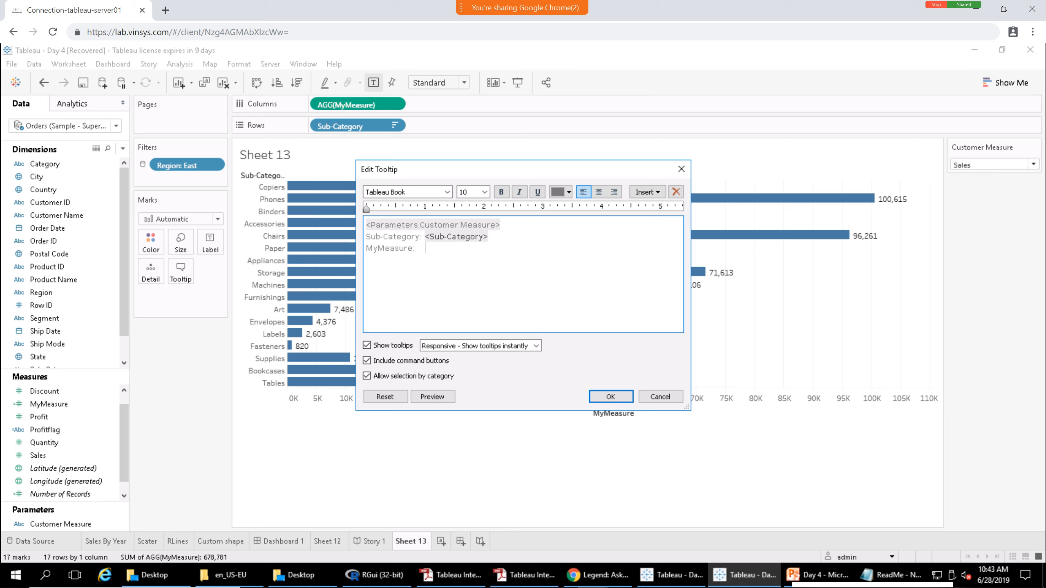
pyautogui.hotkey('ctrl', 'v')
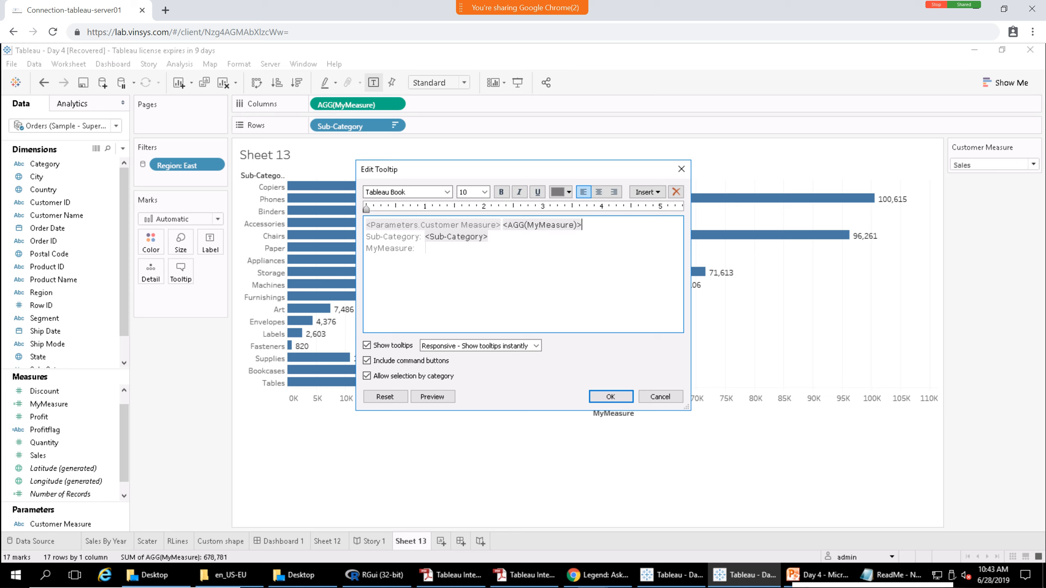
pyautogui.moveTo(425, 248); pyautogui.dragTo(365, 248)
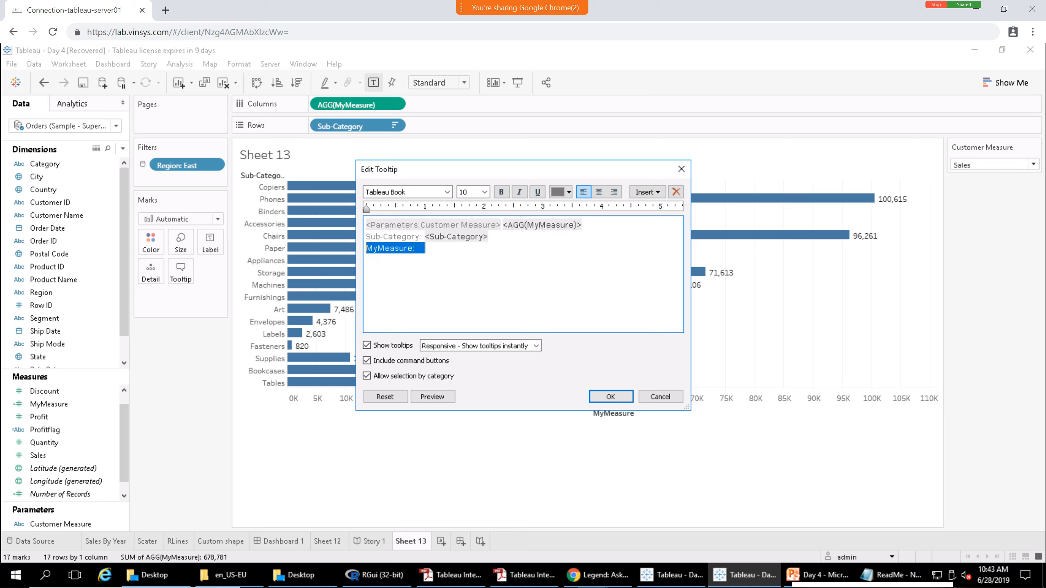
pyautogui.press('Delete')
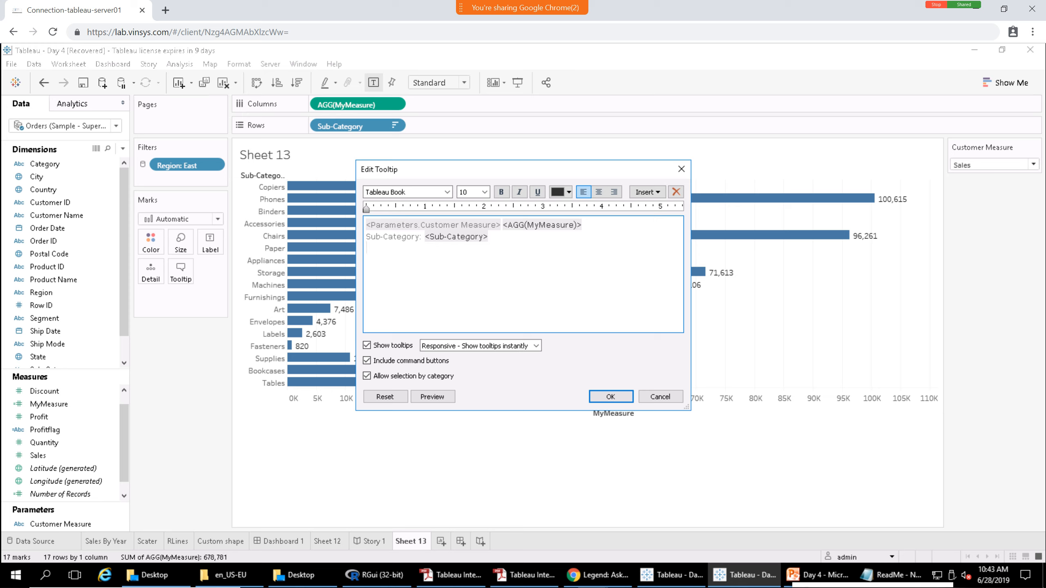
pyautogui.click(503, 226)
pyautogui.write(':-')
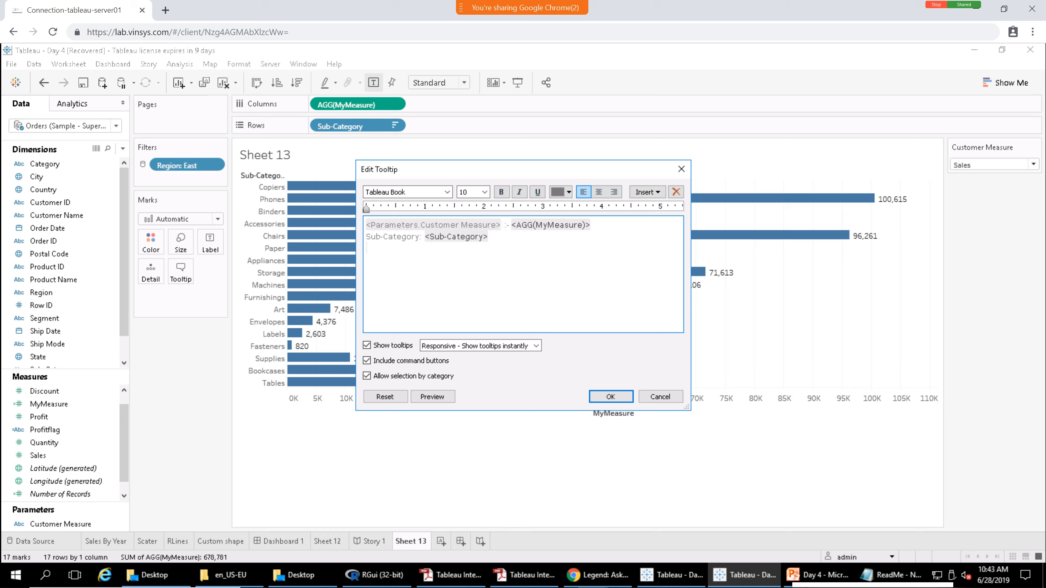
pyautogui.press('BackSpace')
pyautogui.press('BackSpace')
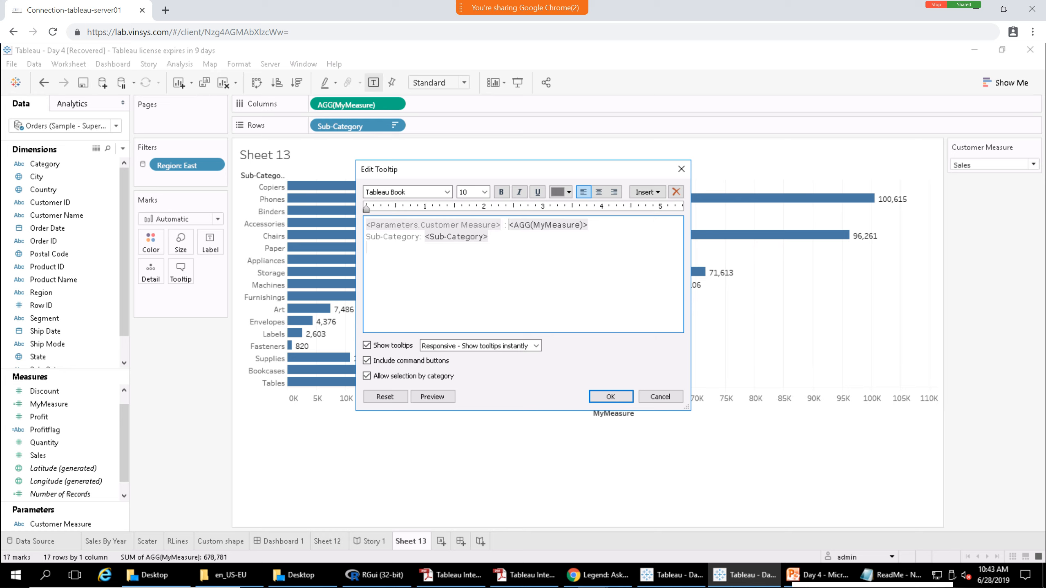
# Step: Apply the tooltip edits and switch the Customer Measure parameter to Profit
pyautogui.click(610, 396)
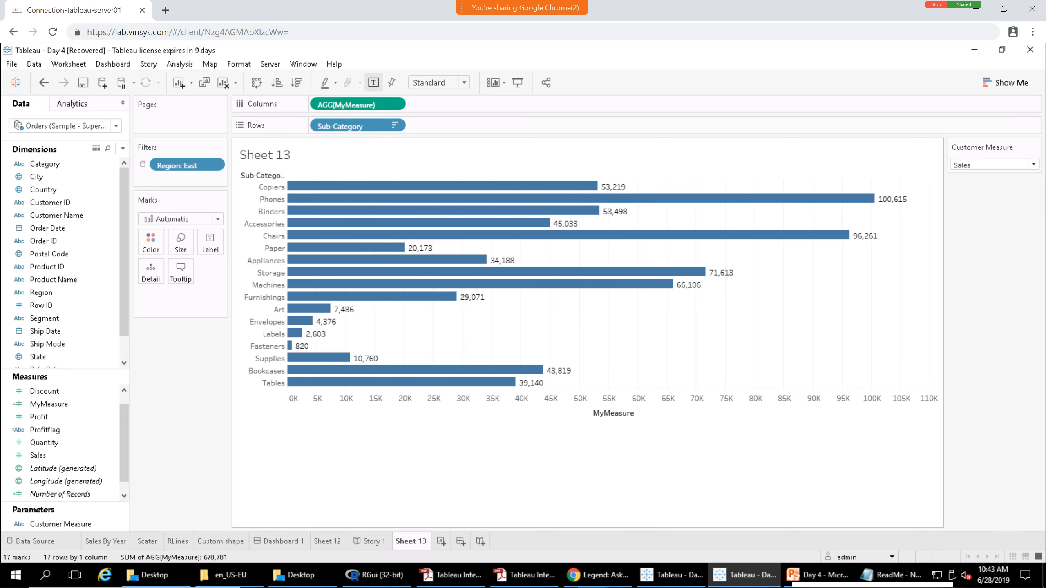
pyautogui.moveTo(397, 260)
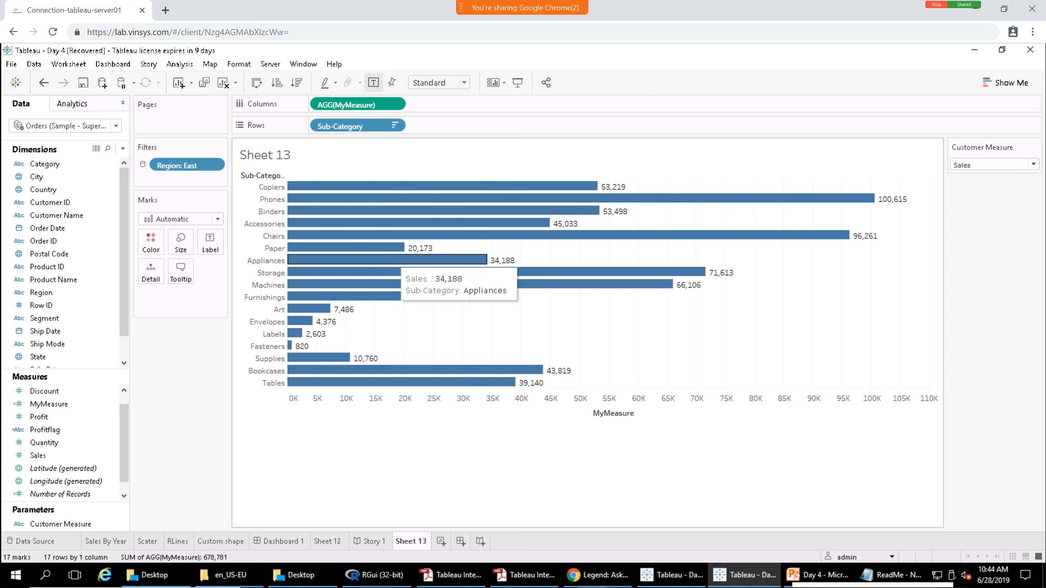
pyautogui.click(989, 164)
pyautogui.click(972, 188)
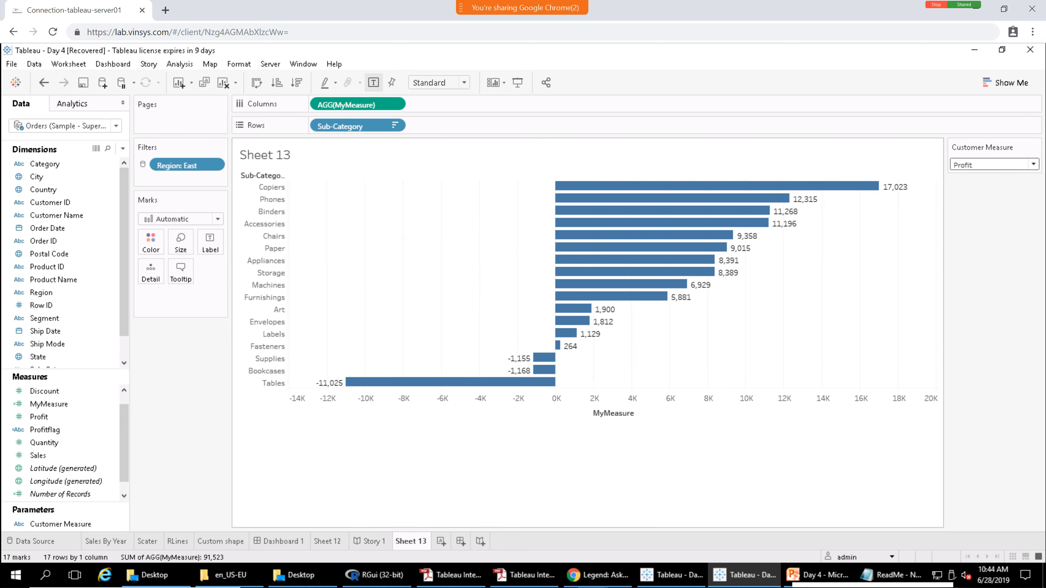
# Step: Clear the sheet title and insert the Customer Measure parameter as its first element
pyautogui.moveTo(593, 236)
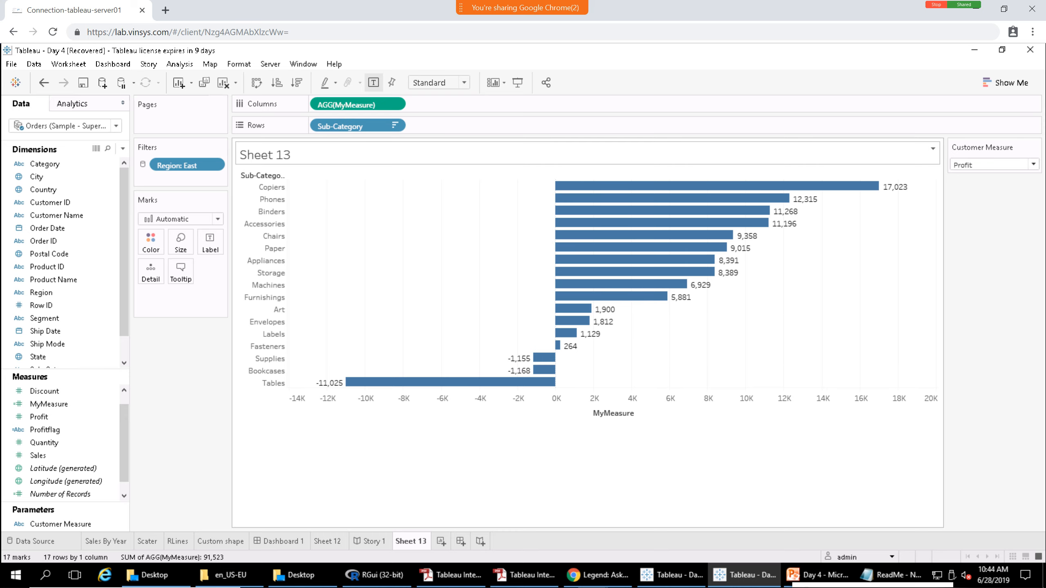
pyautogui.doubleClick(265, 155)
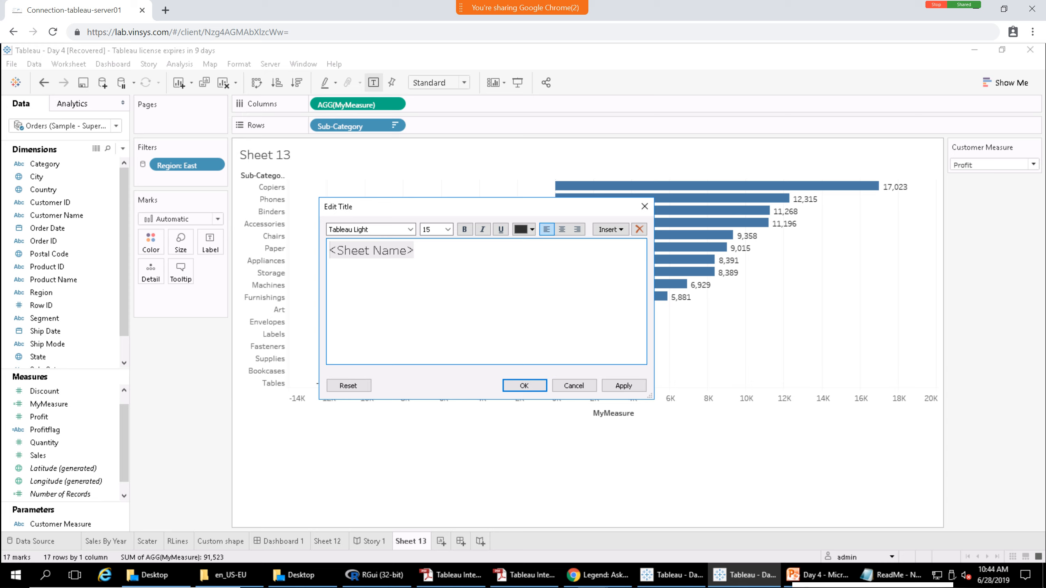
pyautogui.hotkey('ctrl', 'a')
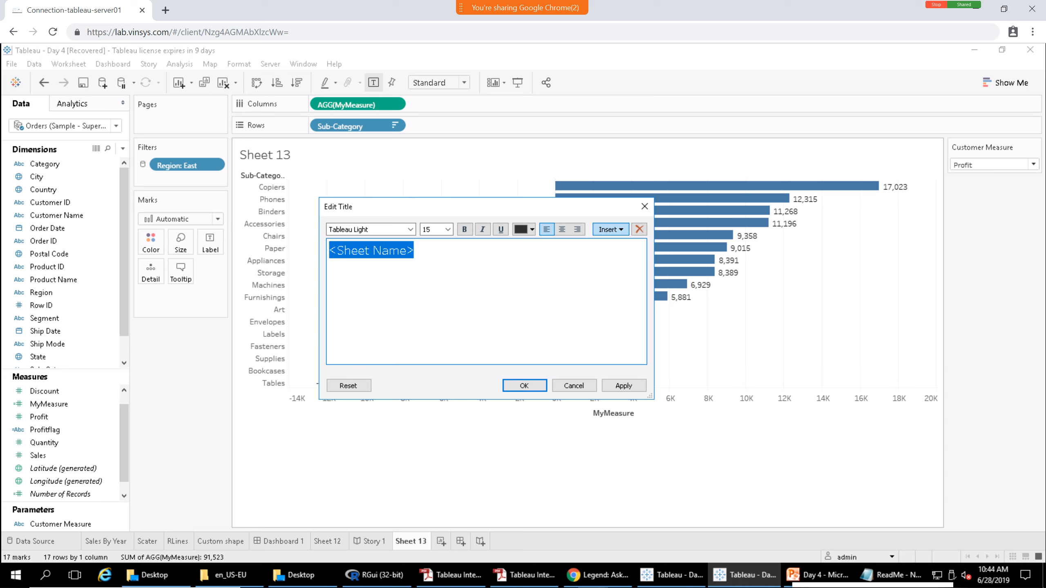
pyautogui.click(610, 230)
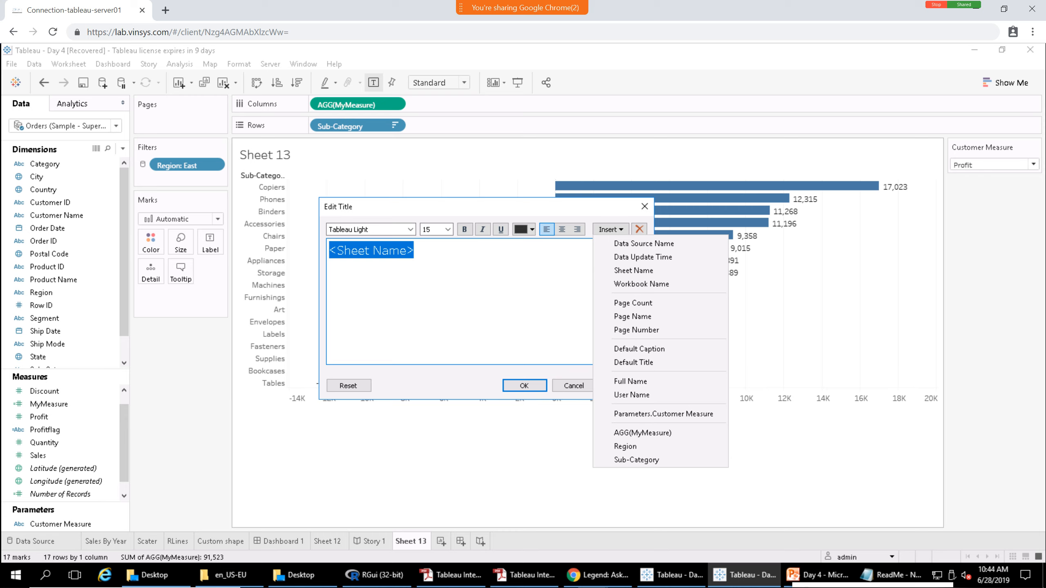
pyautogui.click(414, 250)
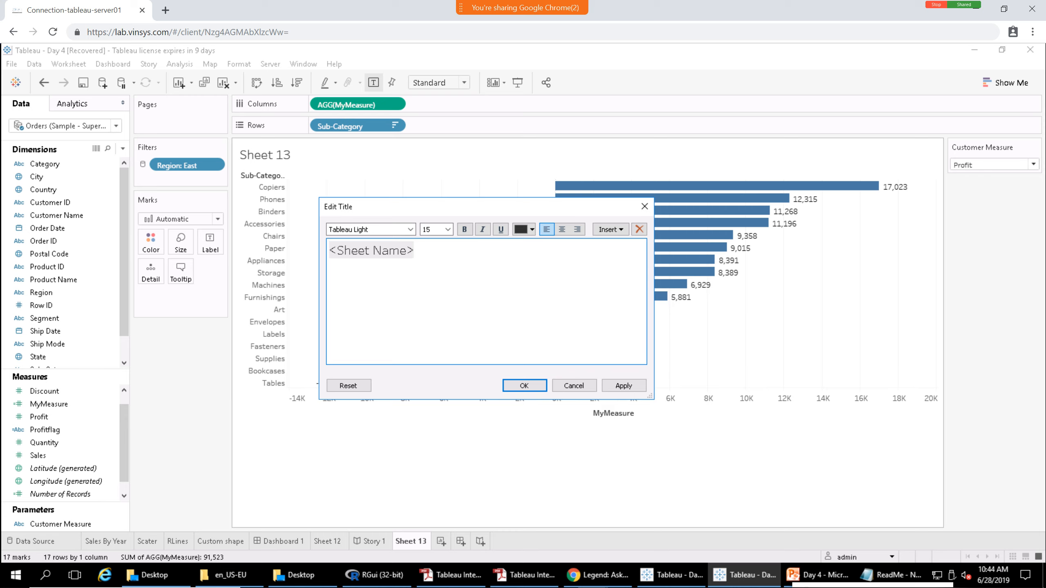
pyautogui.hotkey('ctrl', 'a')
pyautogui.press('BackSpace')
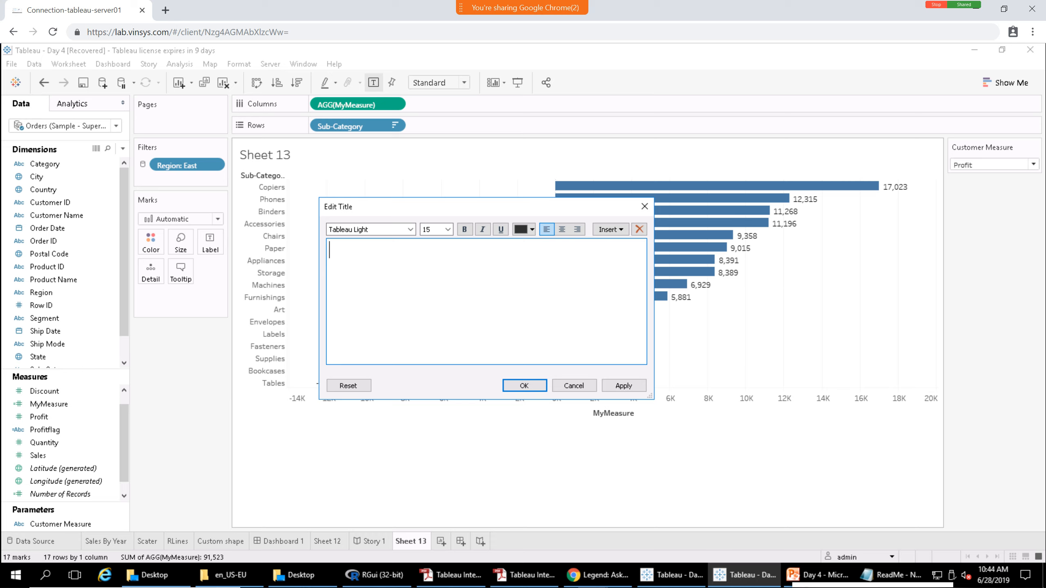
pyautogui.click(610, 230)
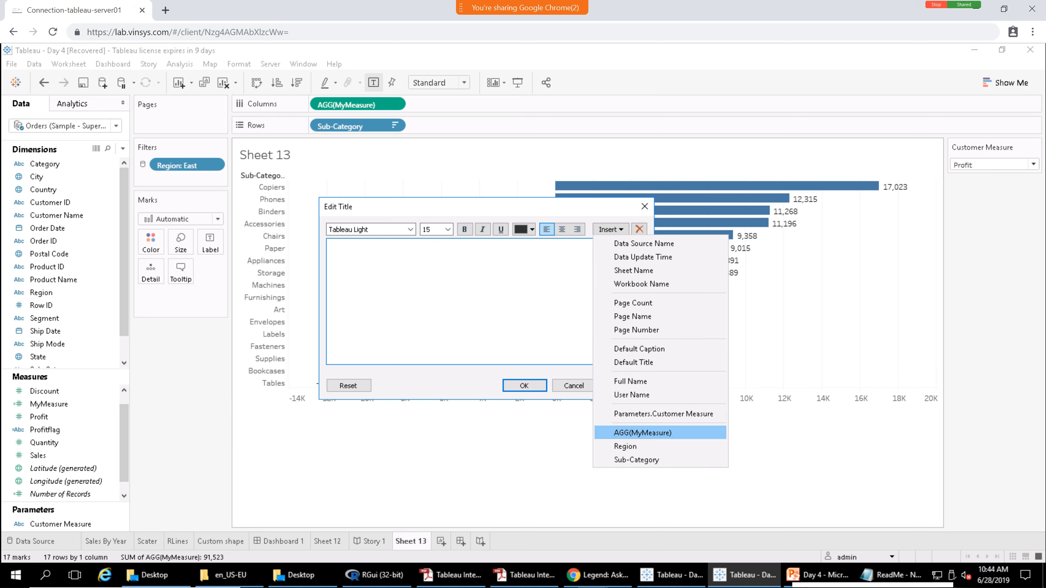
pyautogui.click(630, 413)
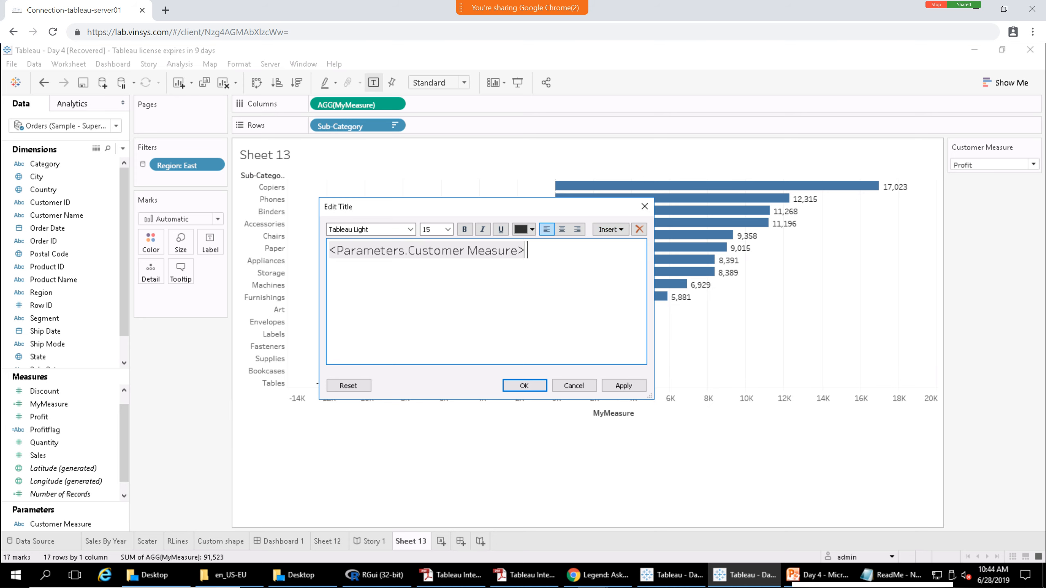
# Step: Add the text "Summary by " after the parameter and insert the Sub-Category field in the title
pyautogui.write('"Summary by')
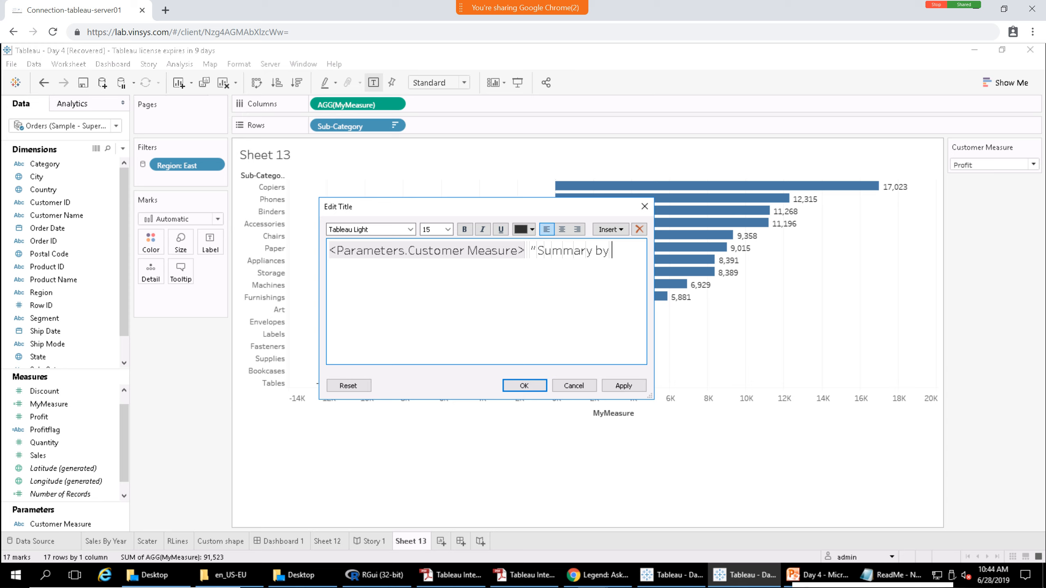
pyautogui.write(' "')
pyautogui.click(611, 229)
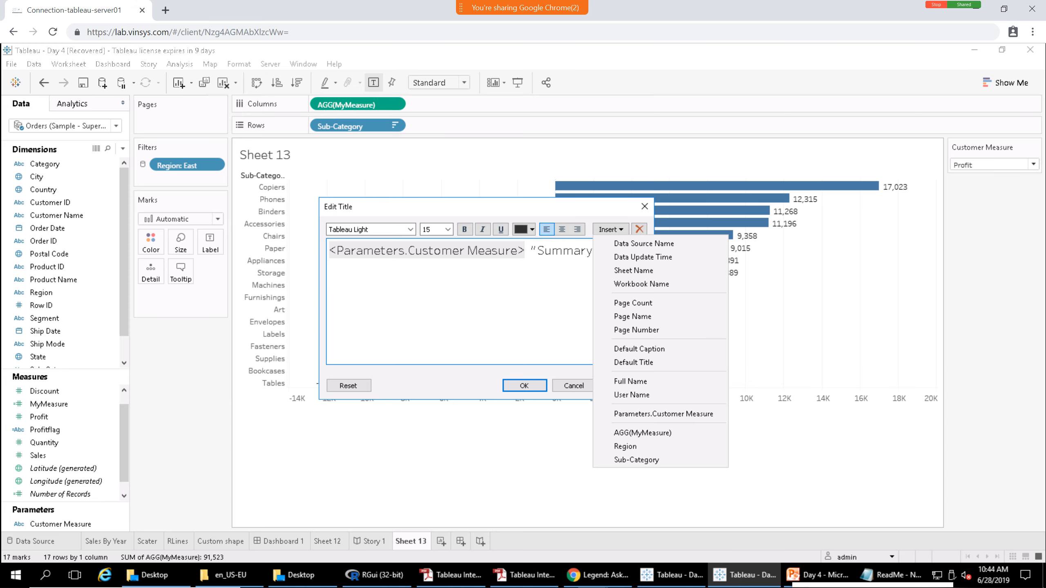
pyautogui.click(636, 460)
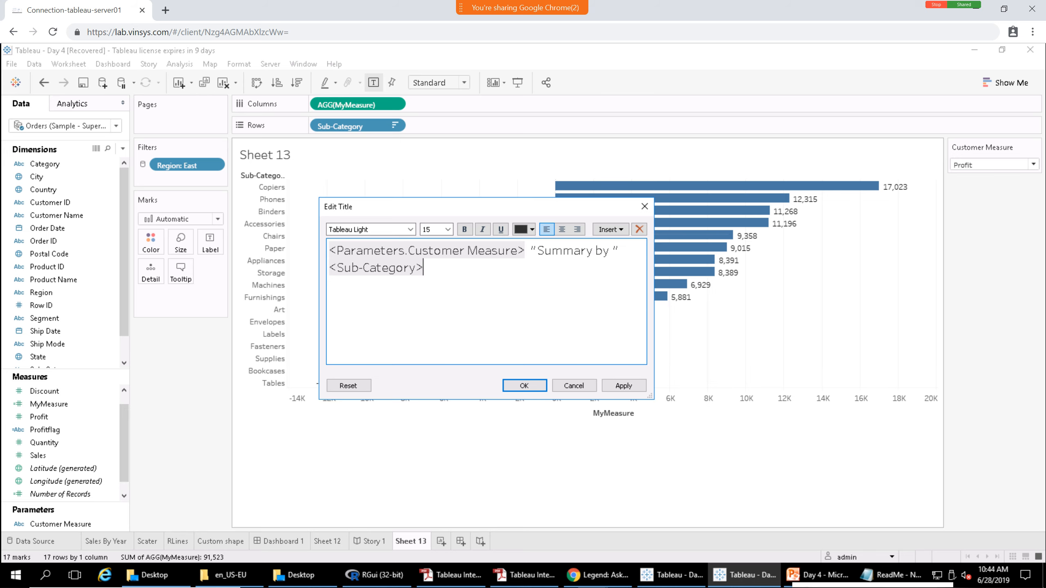
# Step: Format the whole title as 14 pt bold and confirm the title editor
pyautogui.hotkey('shift', 'Home')
pyautogui.hotkey('shift', 'Up')
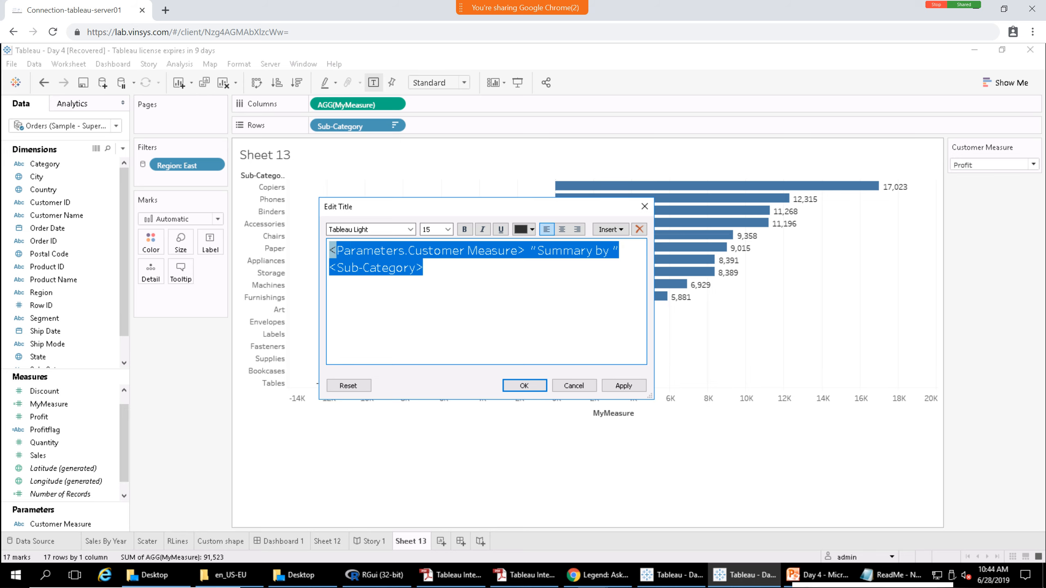
pyautogui.click(448, 230)
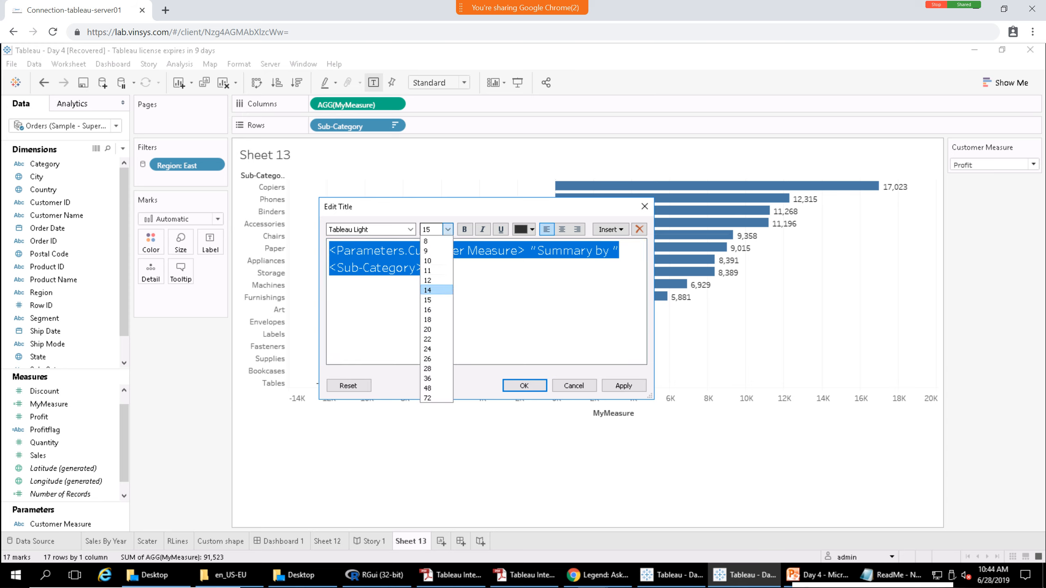
pyautogui.click(433, 291)
pyautogui.click(465, 230)
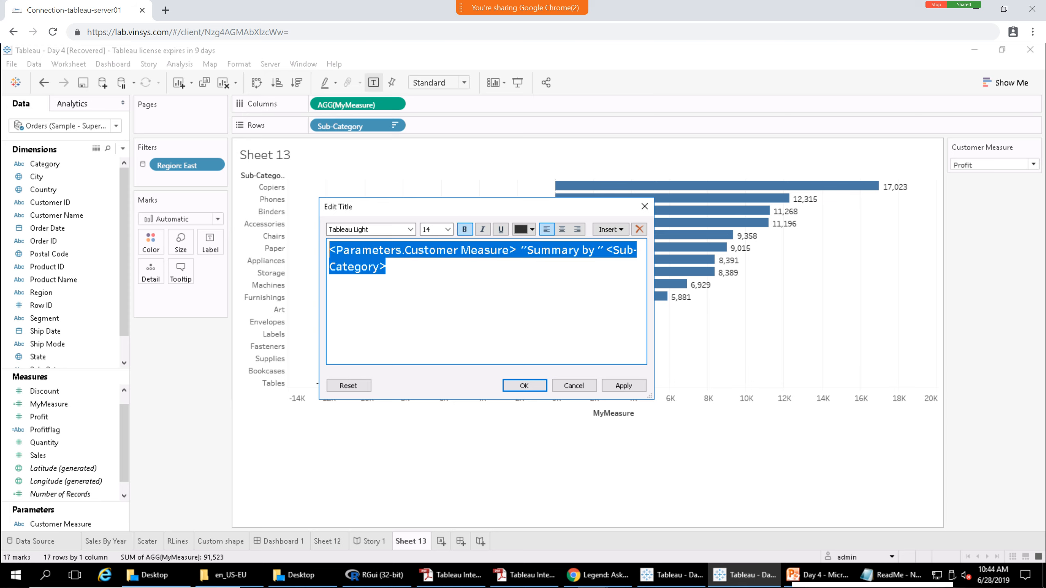
pyautogui.press('Return')
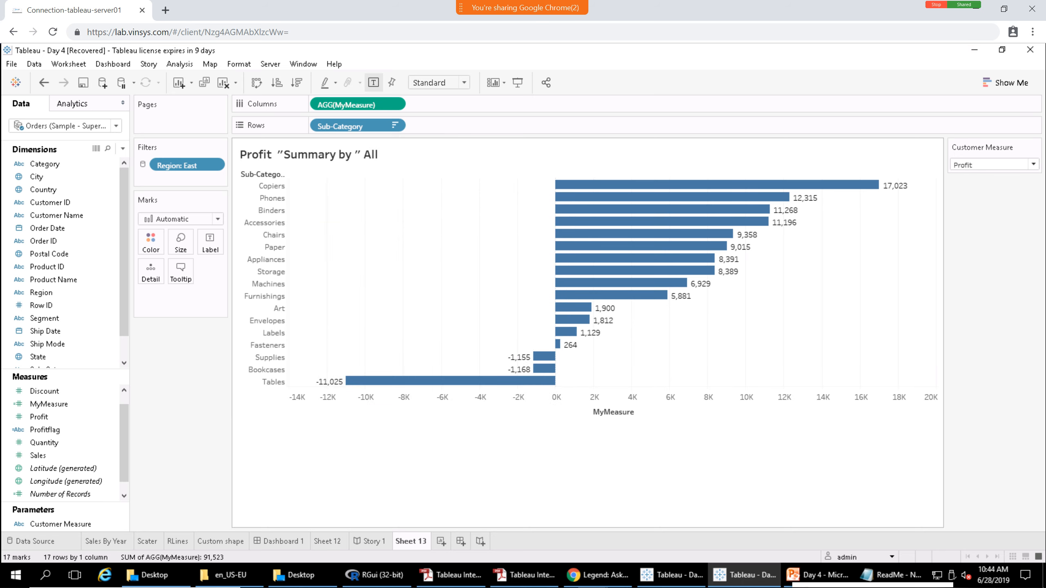
# Step: Reopen the title and remove the quotation marks around Summary by
pyautogui.doubleClick(309, 155)
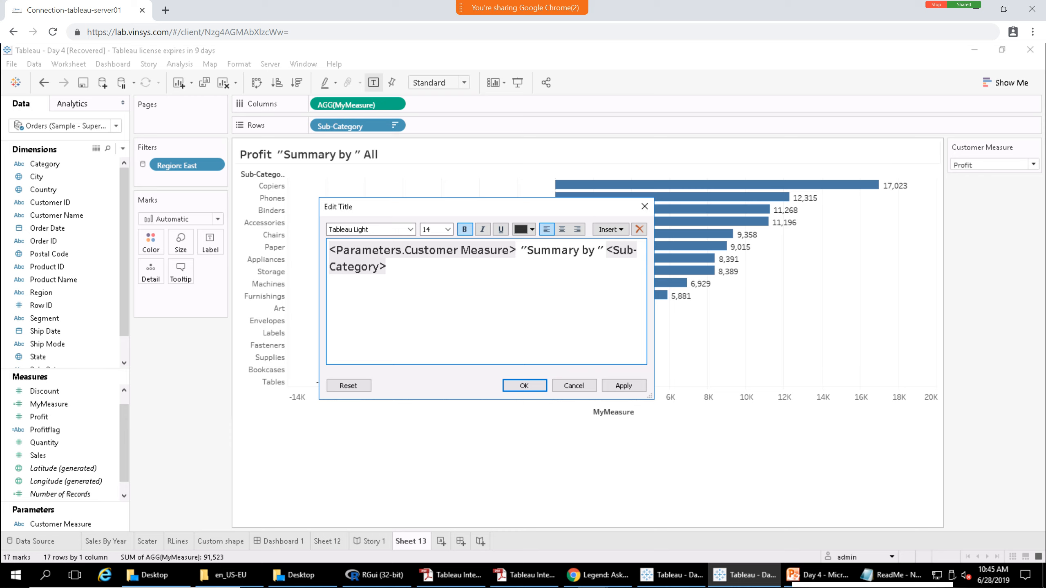
pyautogui.press('BackSpace')
pyautogui.press('BackSpace')
pyautogui.press('BackSpace')
pyautogui.click(624, 385)
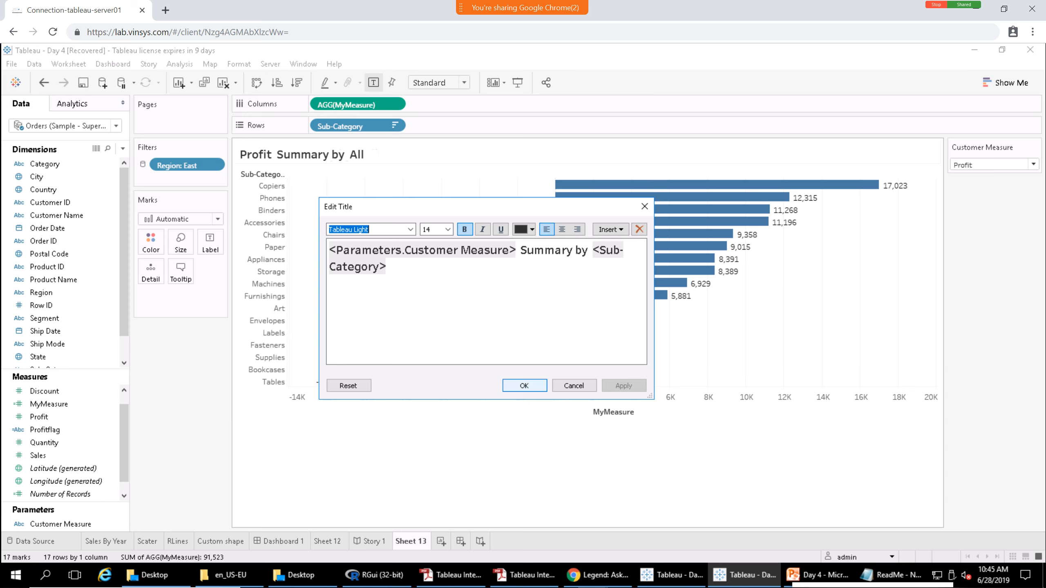
pyautogui.click(524, 385)
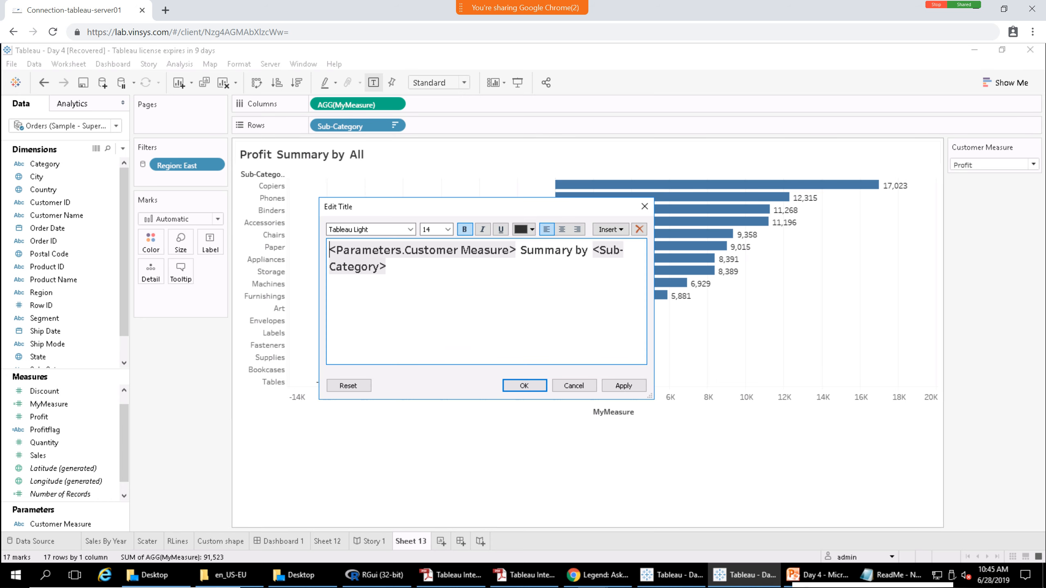
# Step: Replace the Sub-Category field in the title with the plain text Sub Category
pyautogui.hotkey('shift', 'Left')
pyautogui.press('BackSpace')
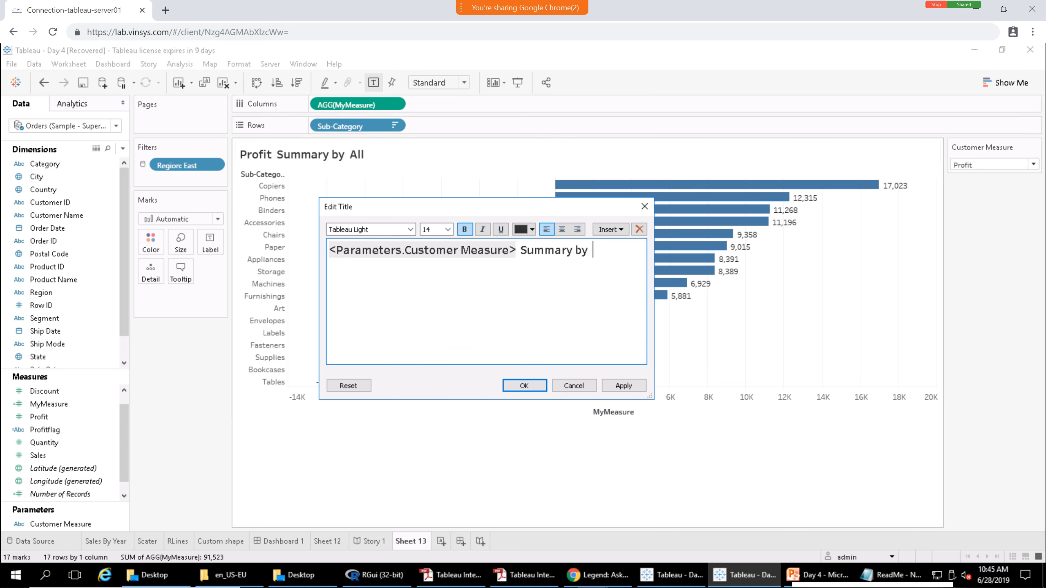
pyautogui.write('Sub Category')
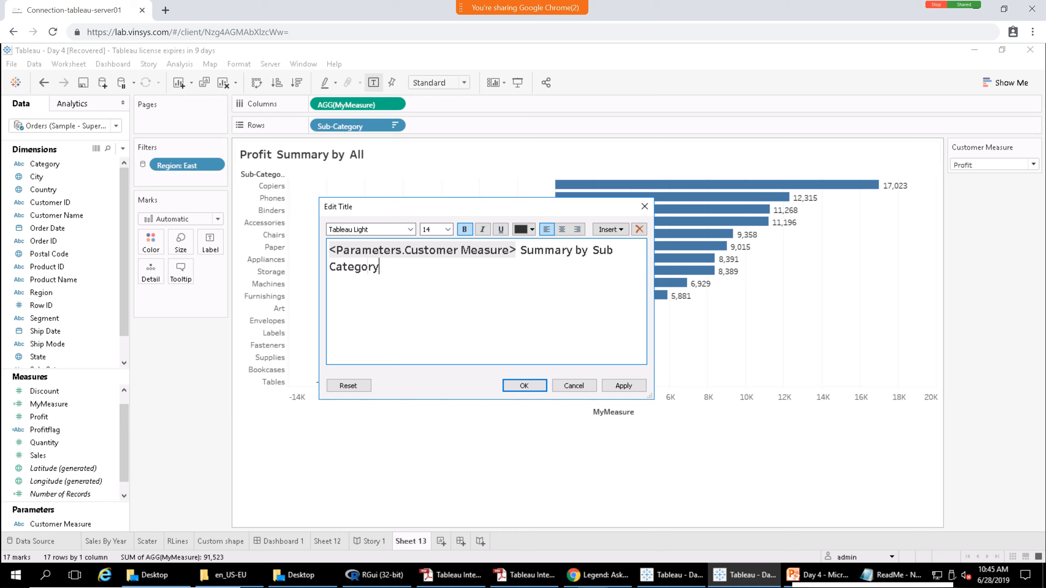
pyautogui.click(524, 386)
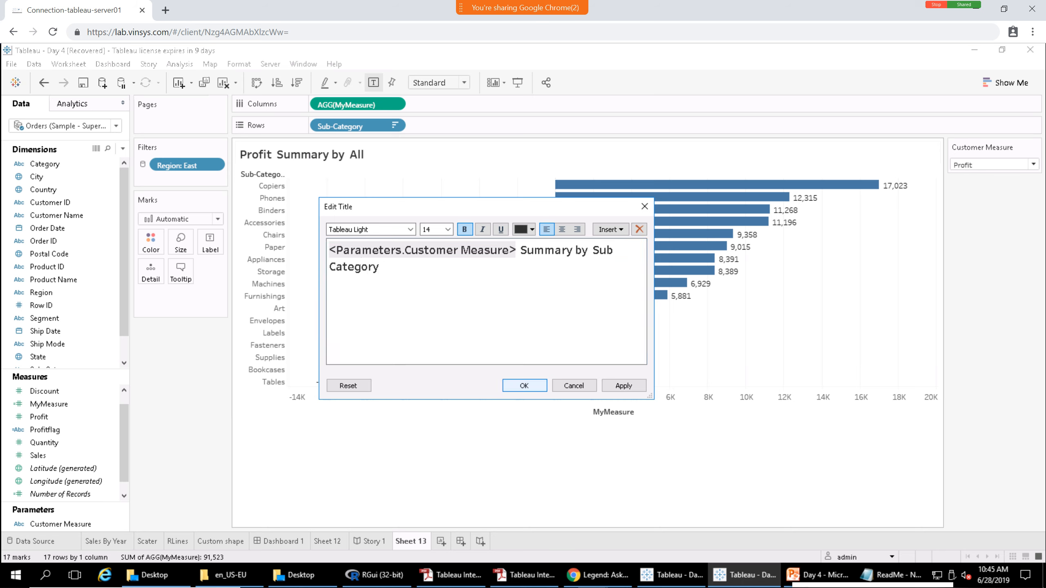
# Step: Reopen the title editor and center the title
pyautogui.doubleClick(330, 155)
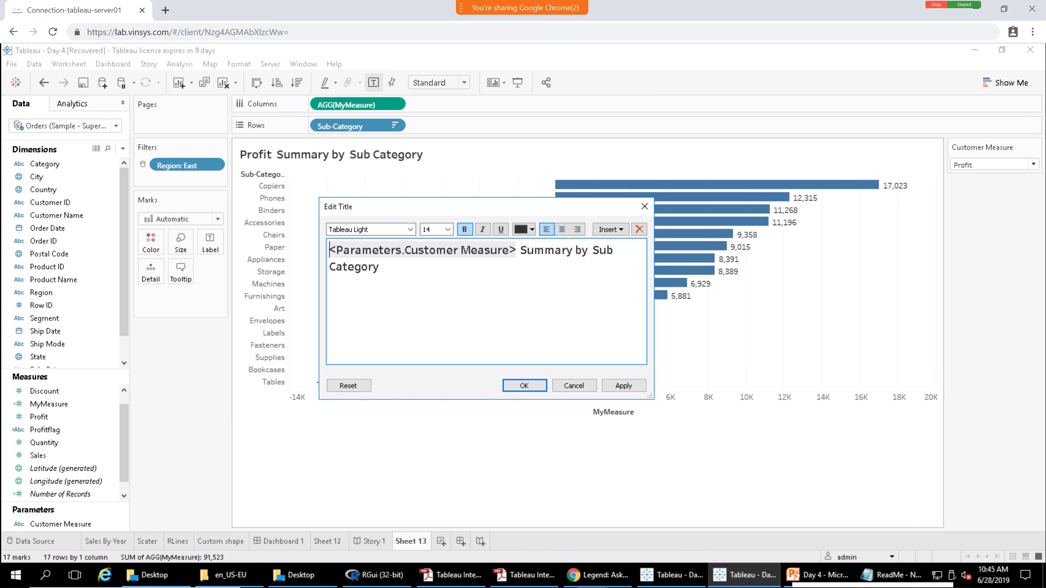
pyautogui.click(346, 251)
pyautogui.click(524, 386)
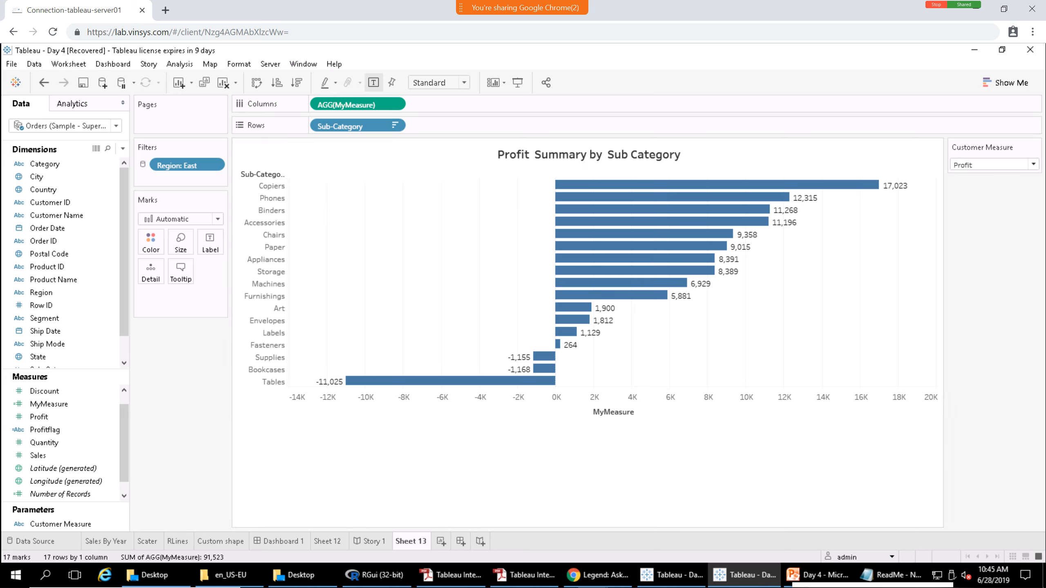
# Step: Switch the Customer Measure parameter to Sales and then to Quantity
pyautogui.click(1034, 165)
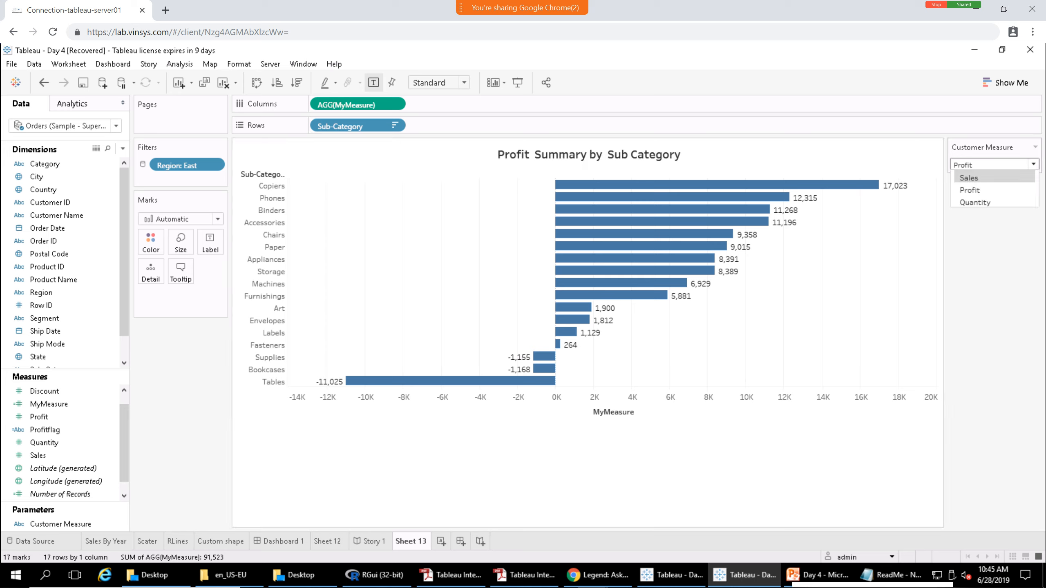
pyautogui.click(988, 177)
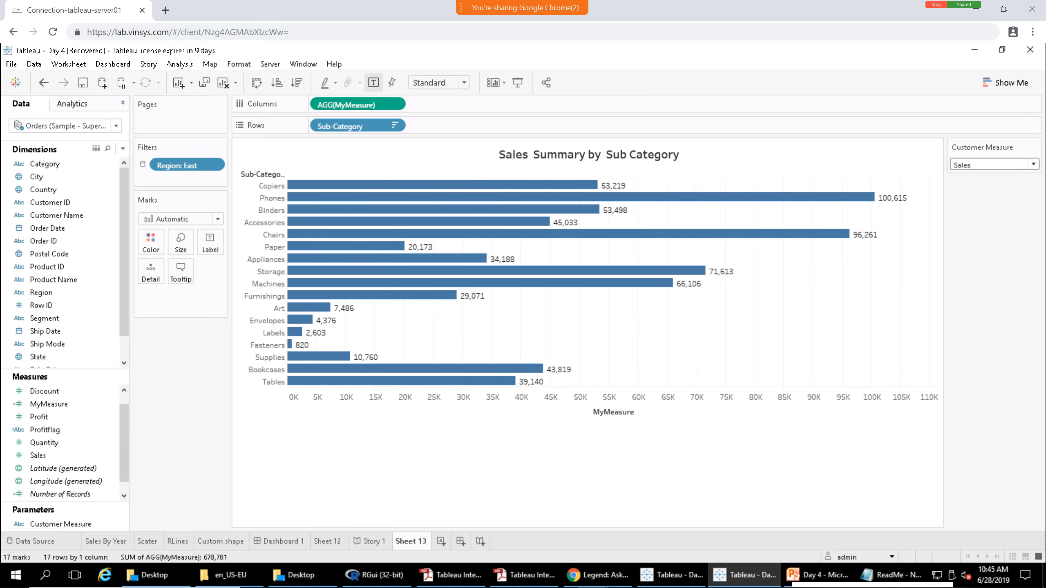
pyautogui.click(1034, 164)
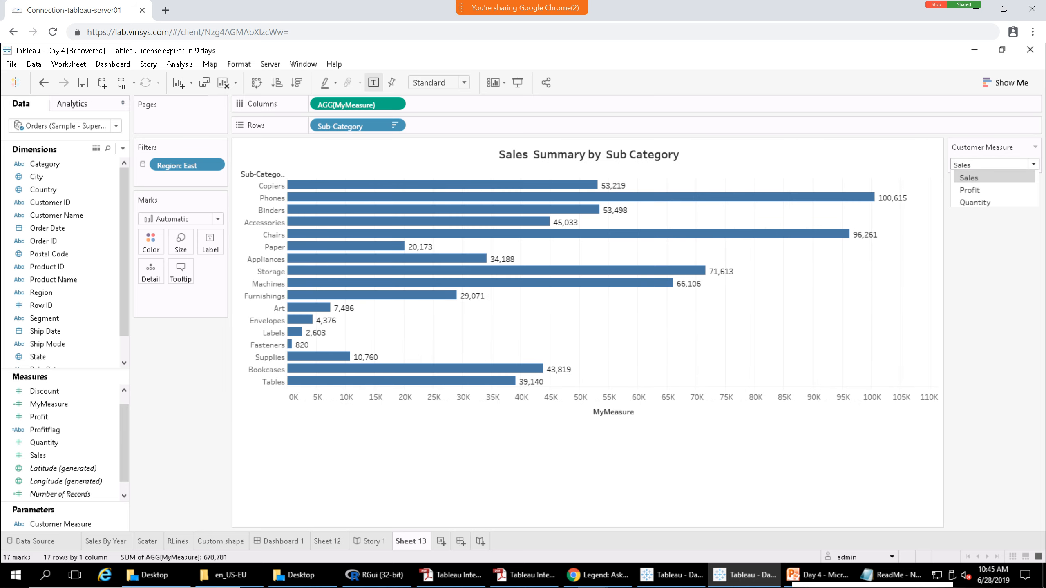
pyautogui.click(976, 202)
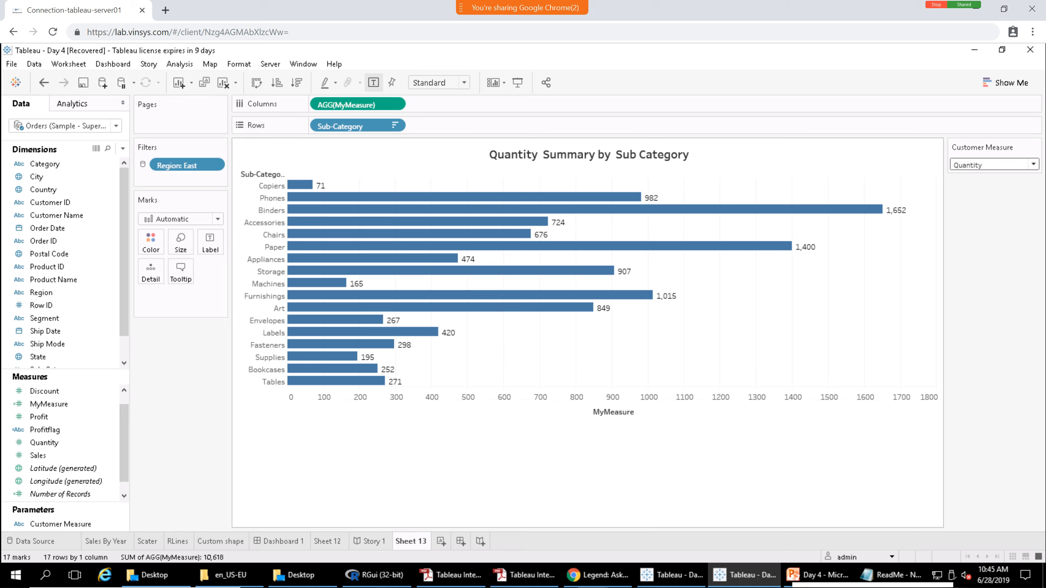
pyautogui.moveTo(537, 198)
pyautogui.moveTo(432, 246)
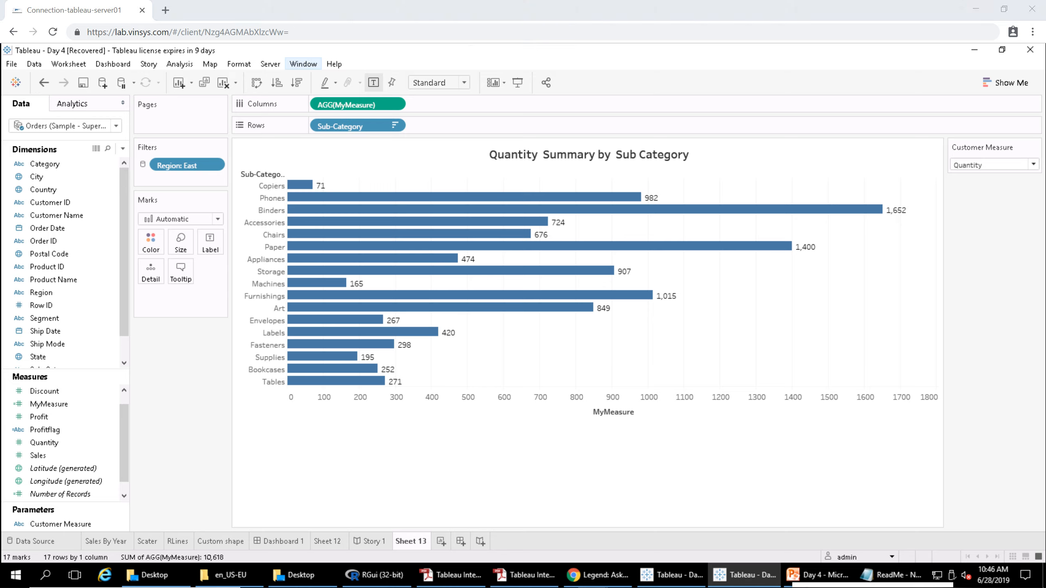
pyautogui.click(325, 18)
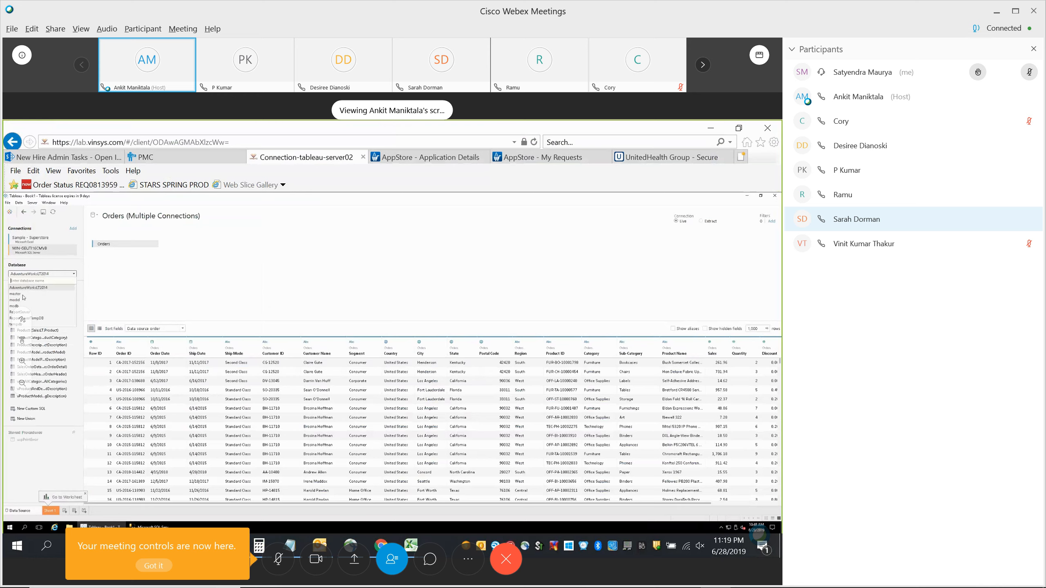
pyautogui.click(109, 286)
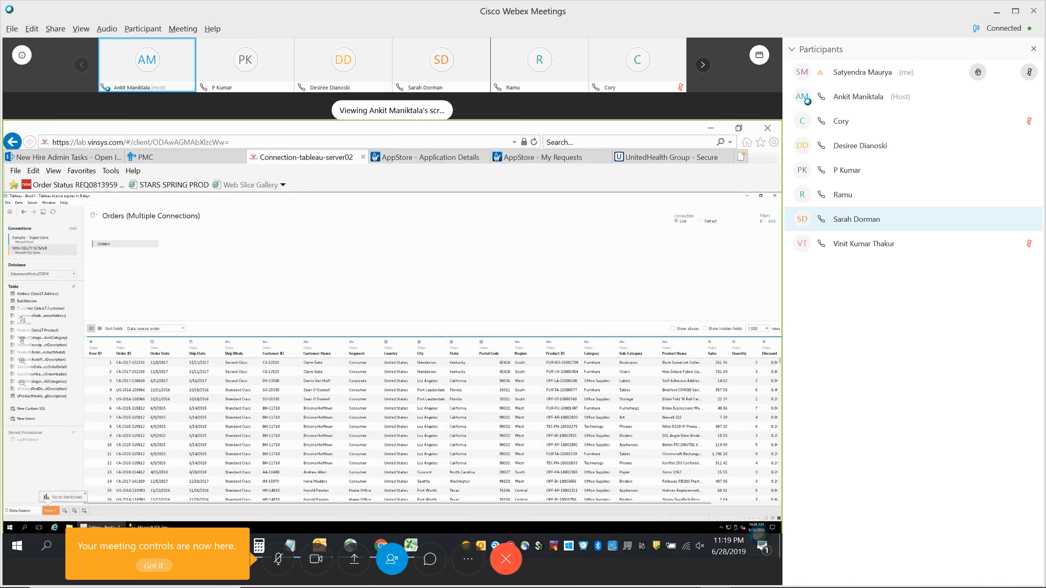
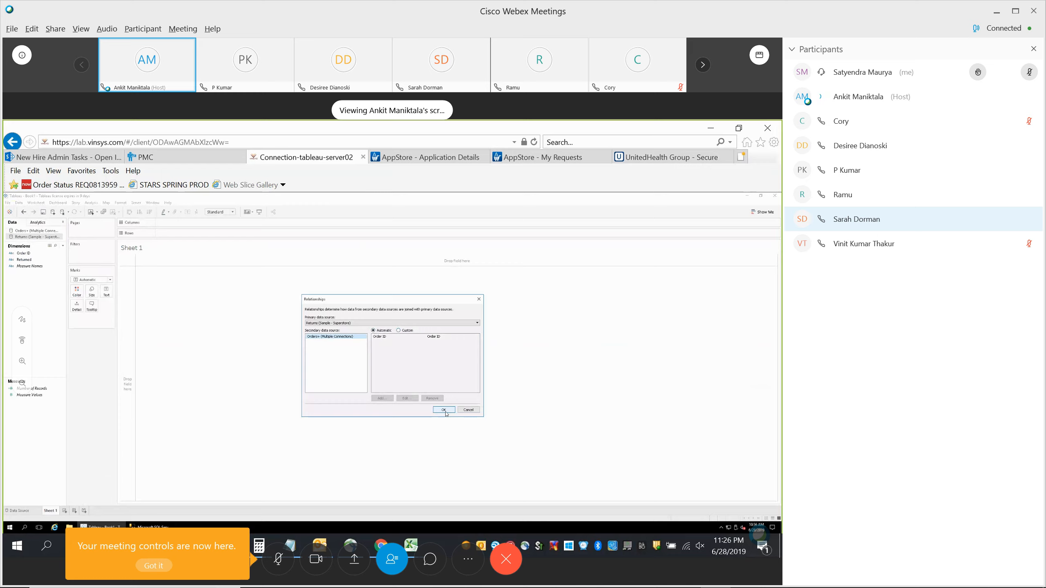
# Step: Confirm the relationship linking the Returns and Orders data sources on Order ID
pyautogui.click(447, 412)
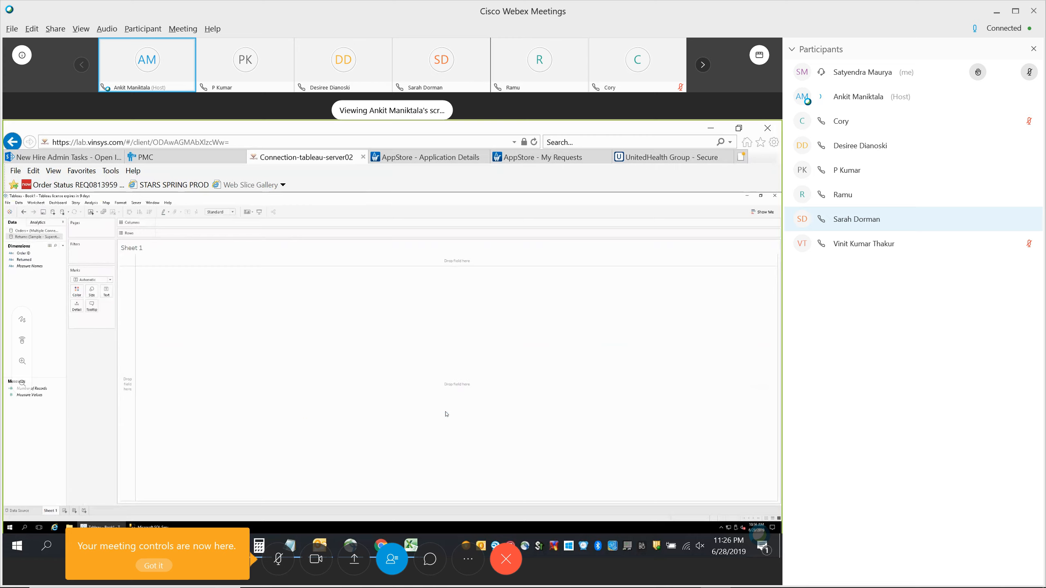